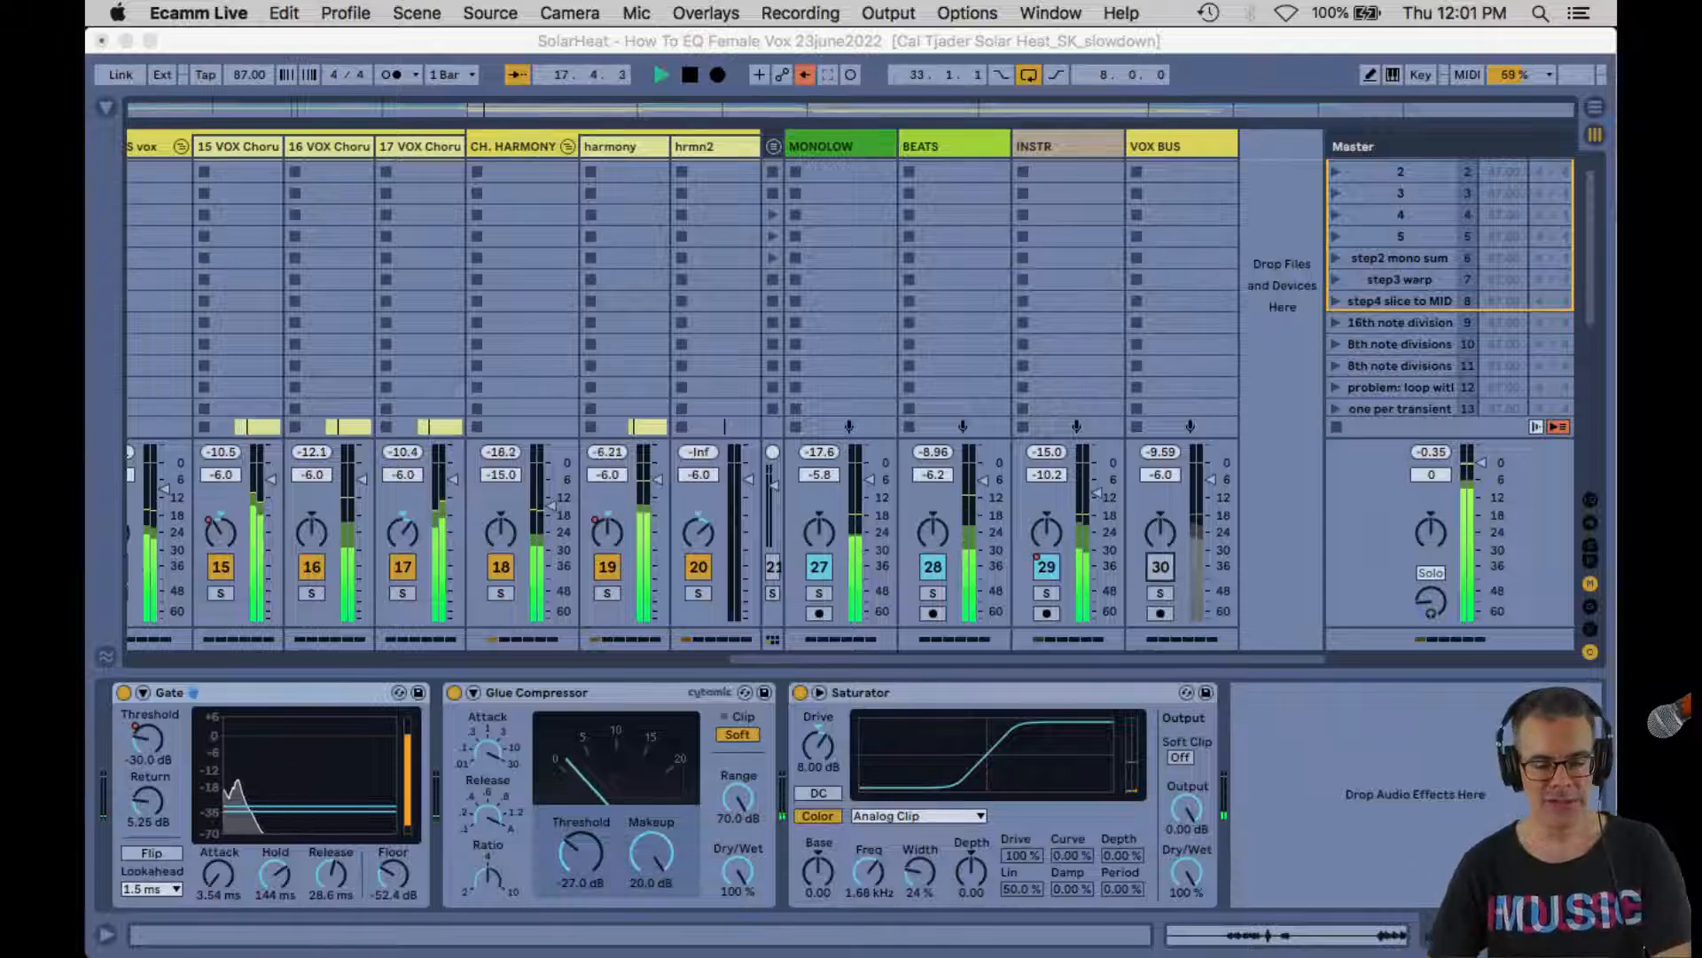
# Switch to Ableton Live in full screen and show the master track's spectrum analyser as a large display with the mixer visible above
pyautogui.press('super+Tab')
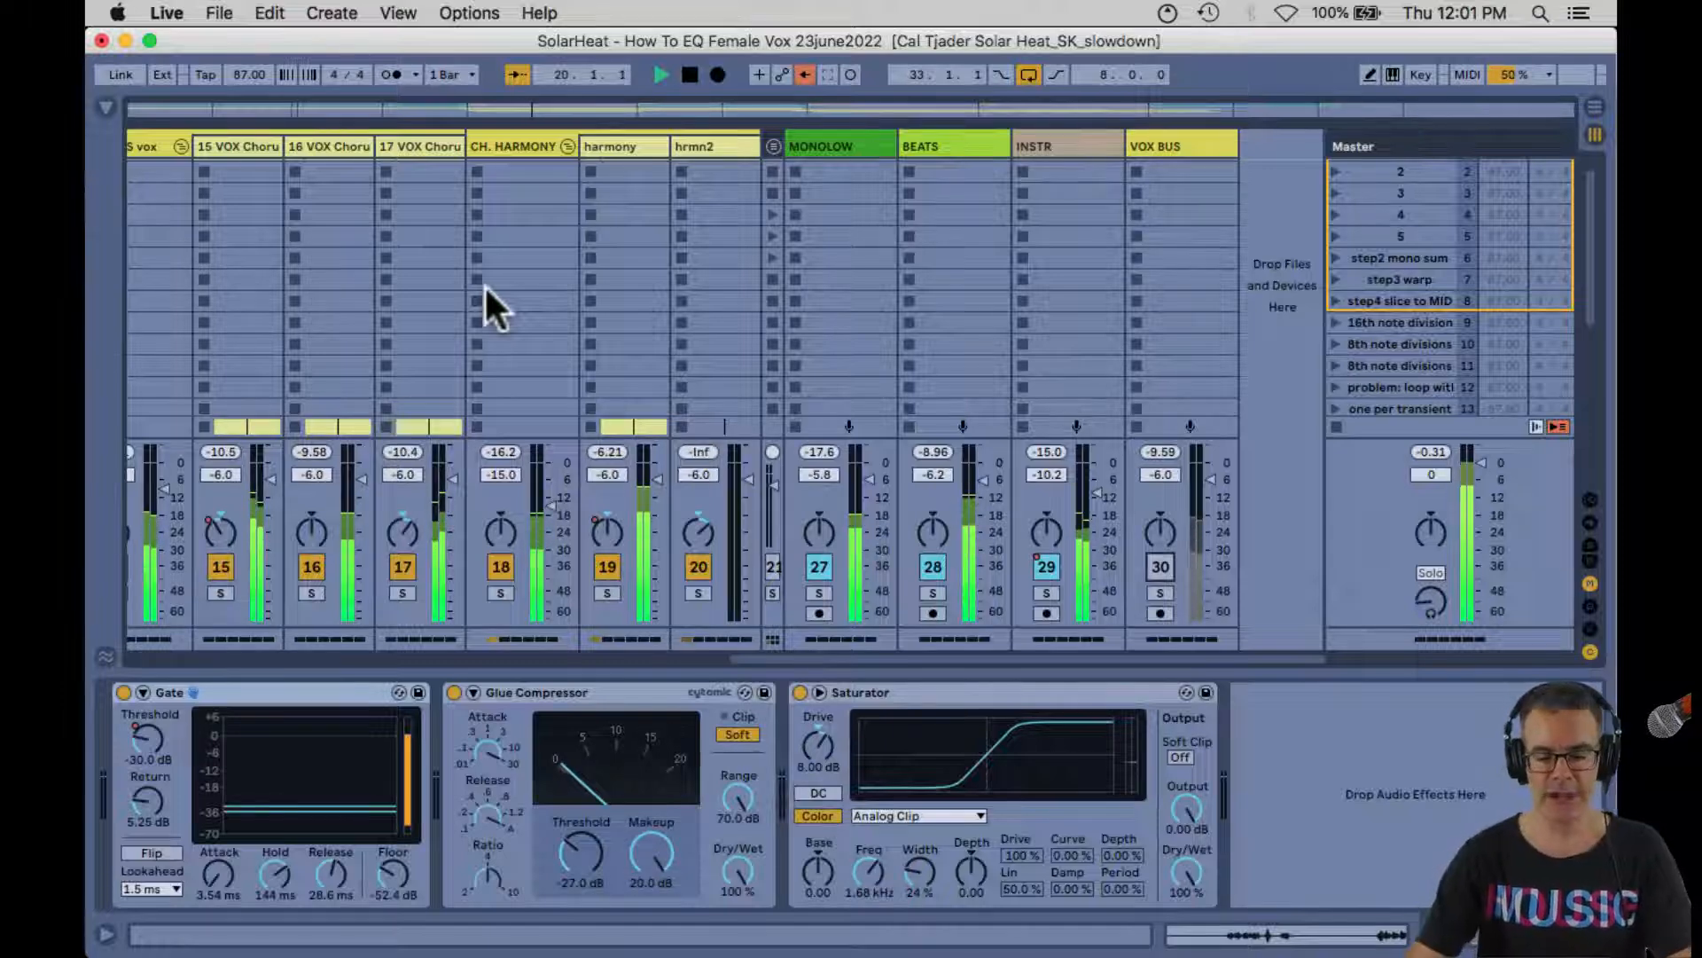
pyautogui.press('super+ctrl+f')
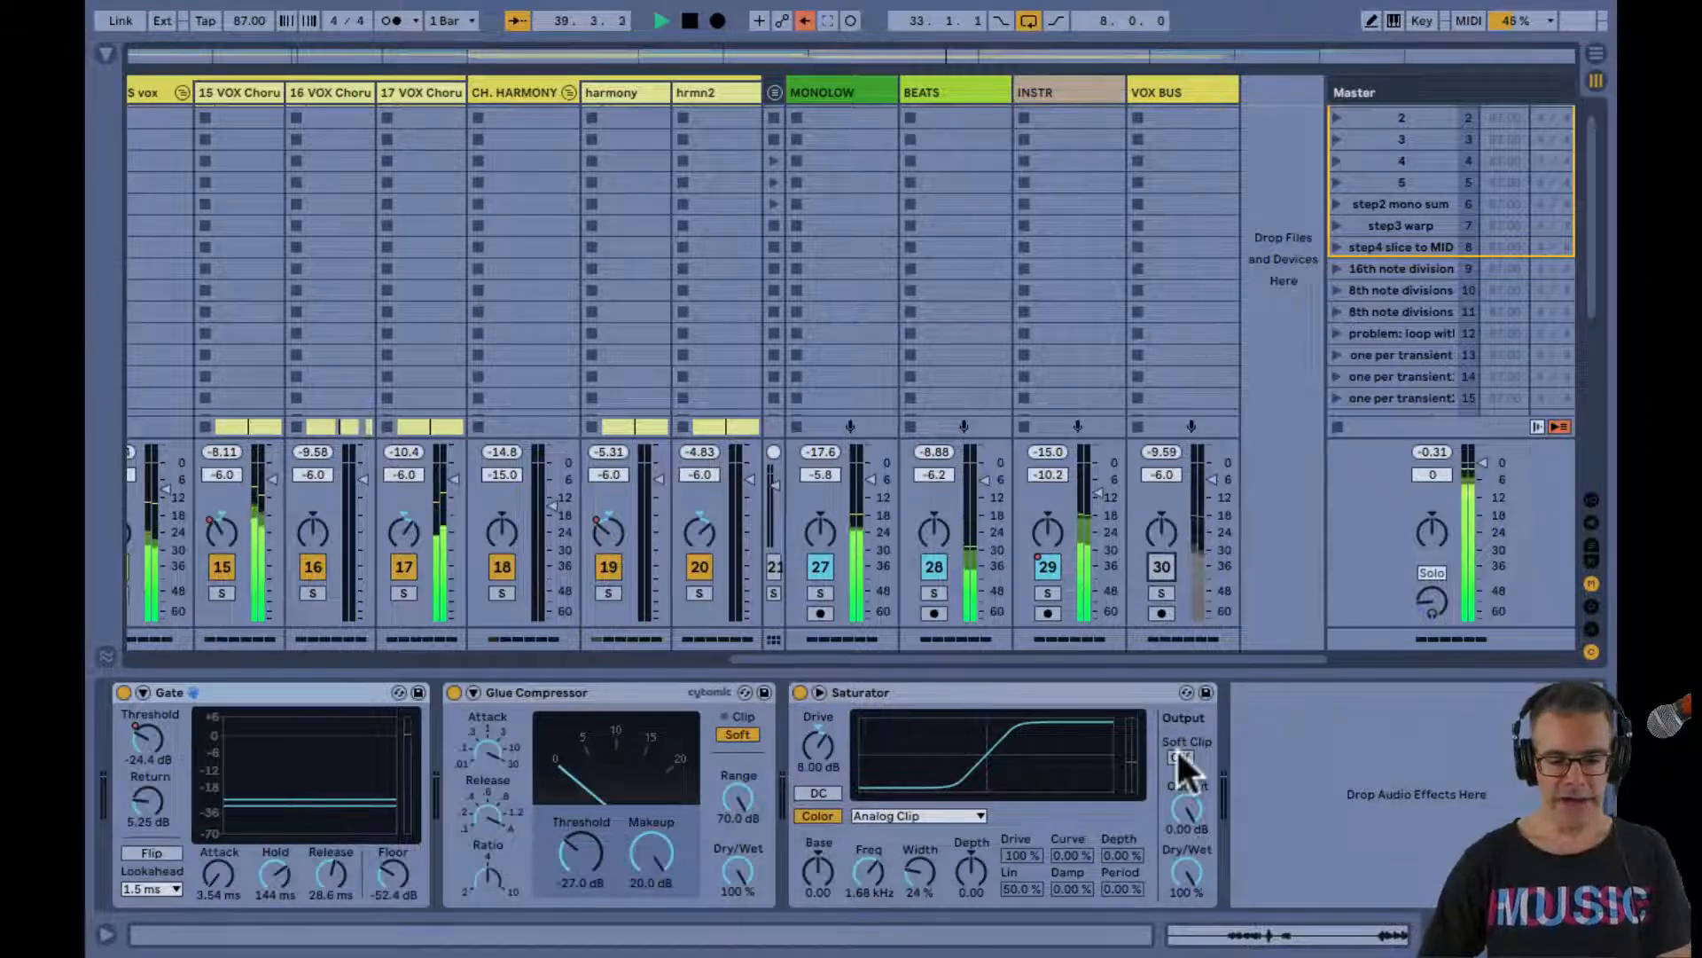
pyautogui.click(1373, 621)
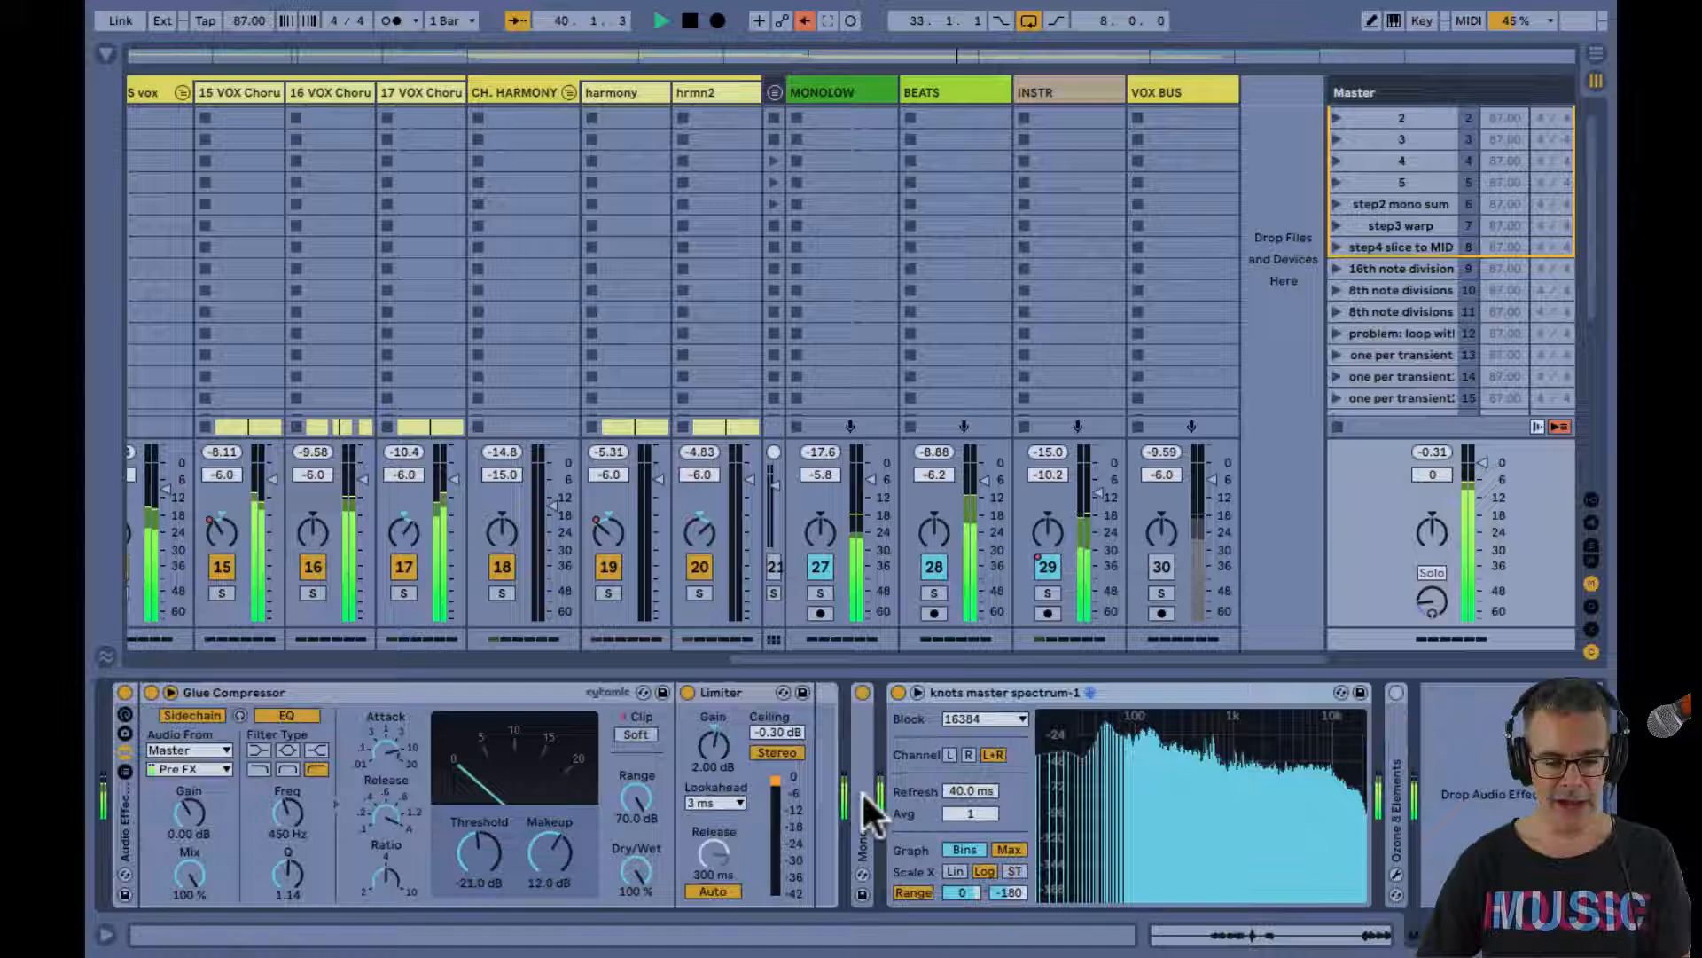
pyautogui.doubleClick(1183, 770)
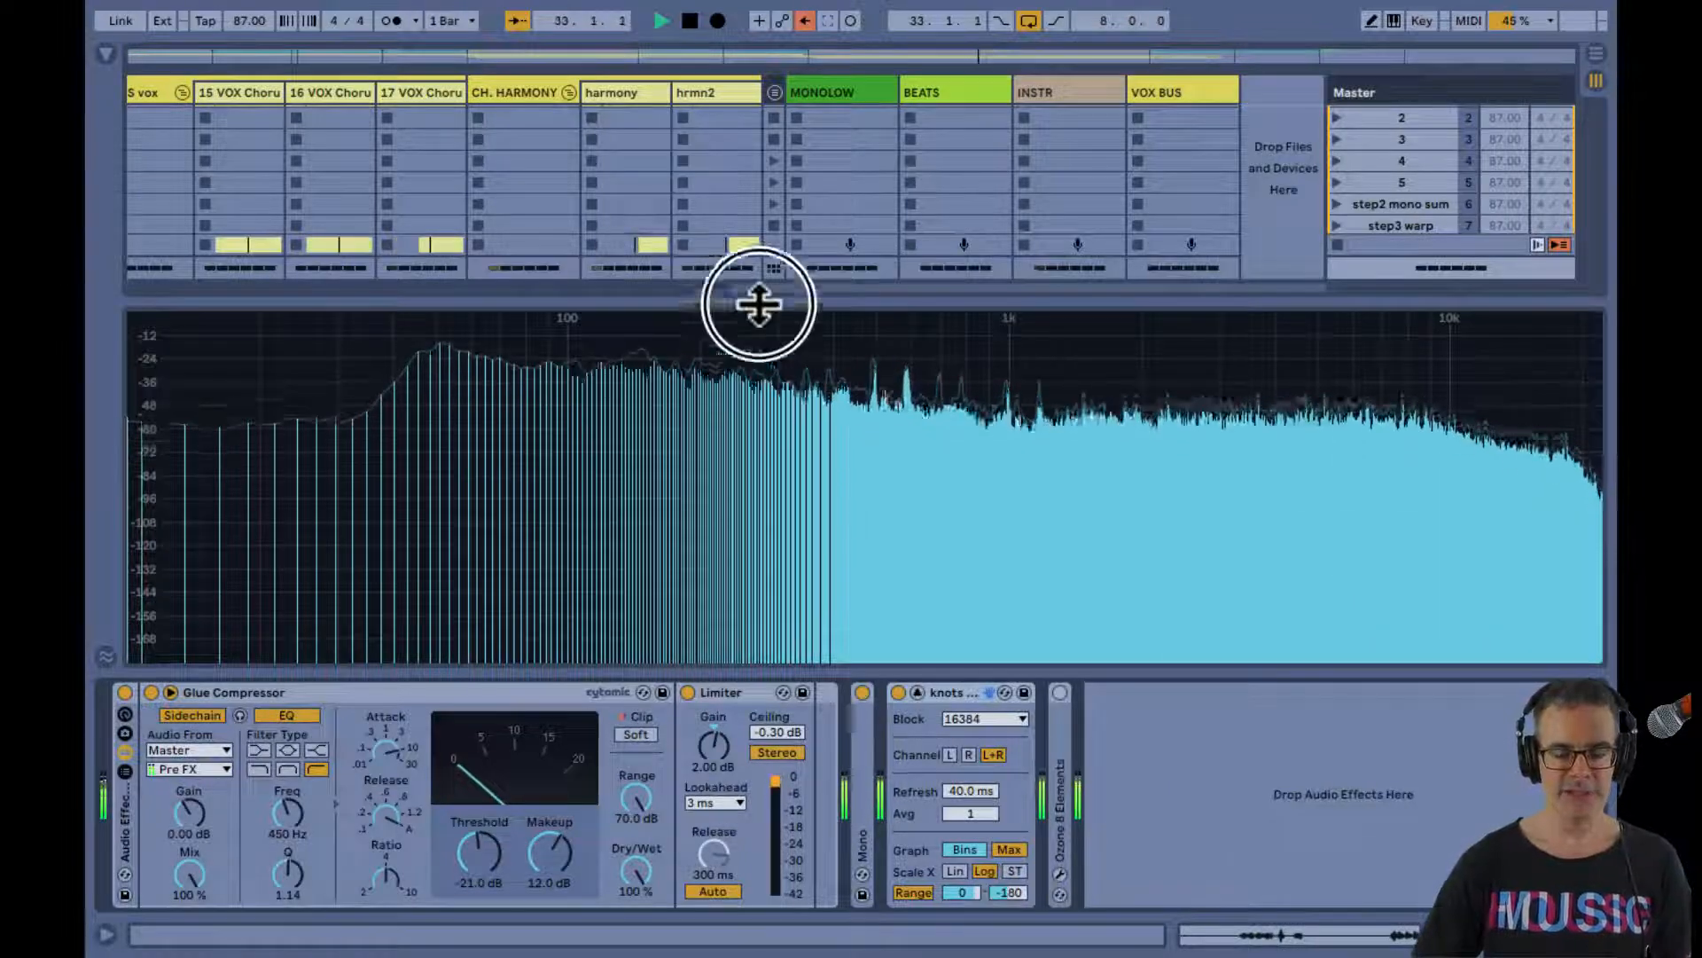
pyautogui.moveTo(759, 304); pyautogui.dragTo(715, 505)
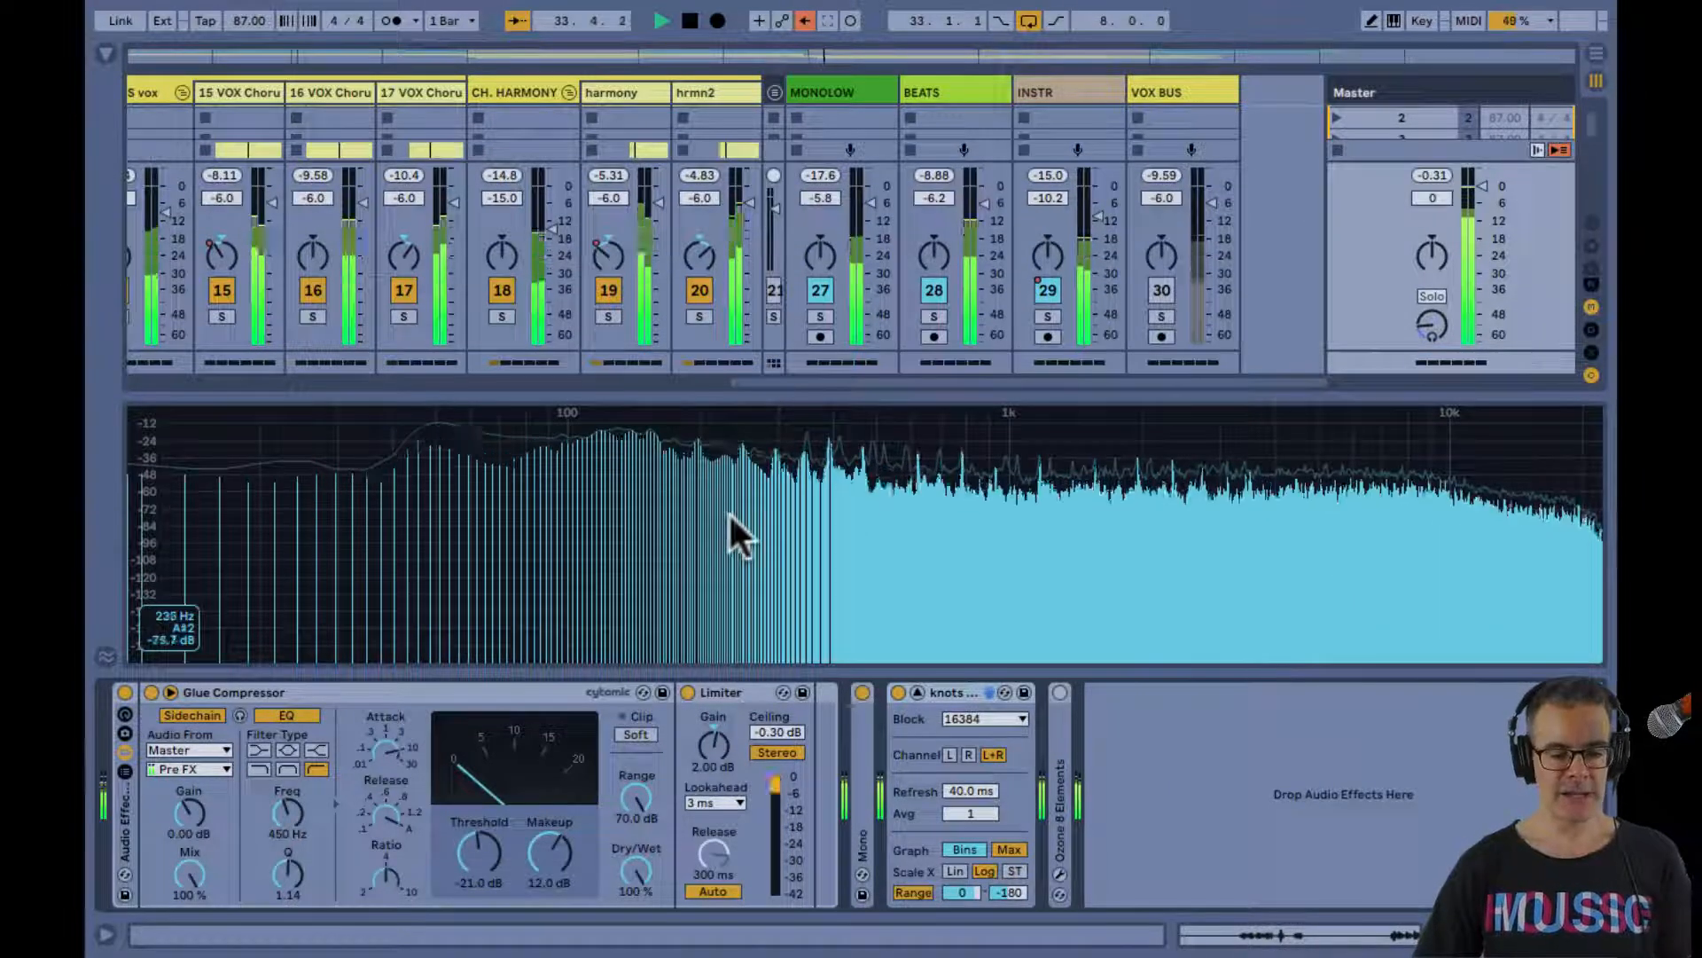
# Check which computer key is mapped to selecting the master spectrum device
pyautogui.hotkey('ctrl', 'k')
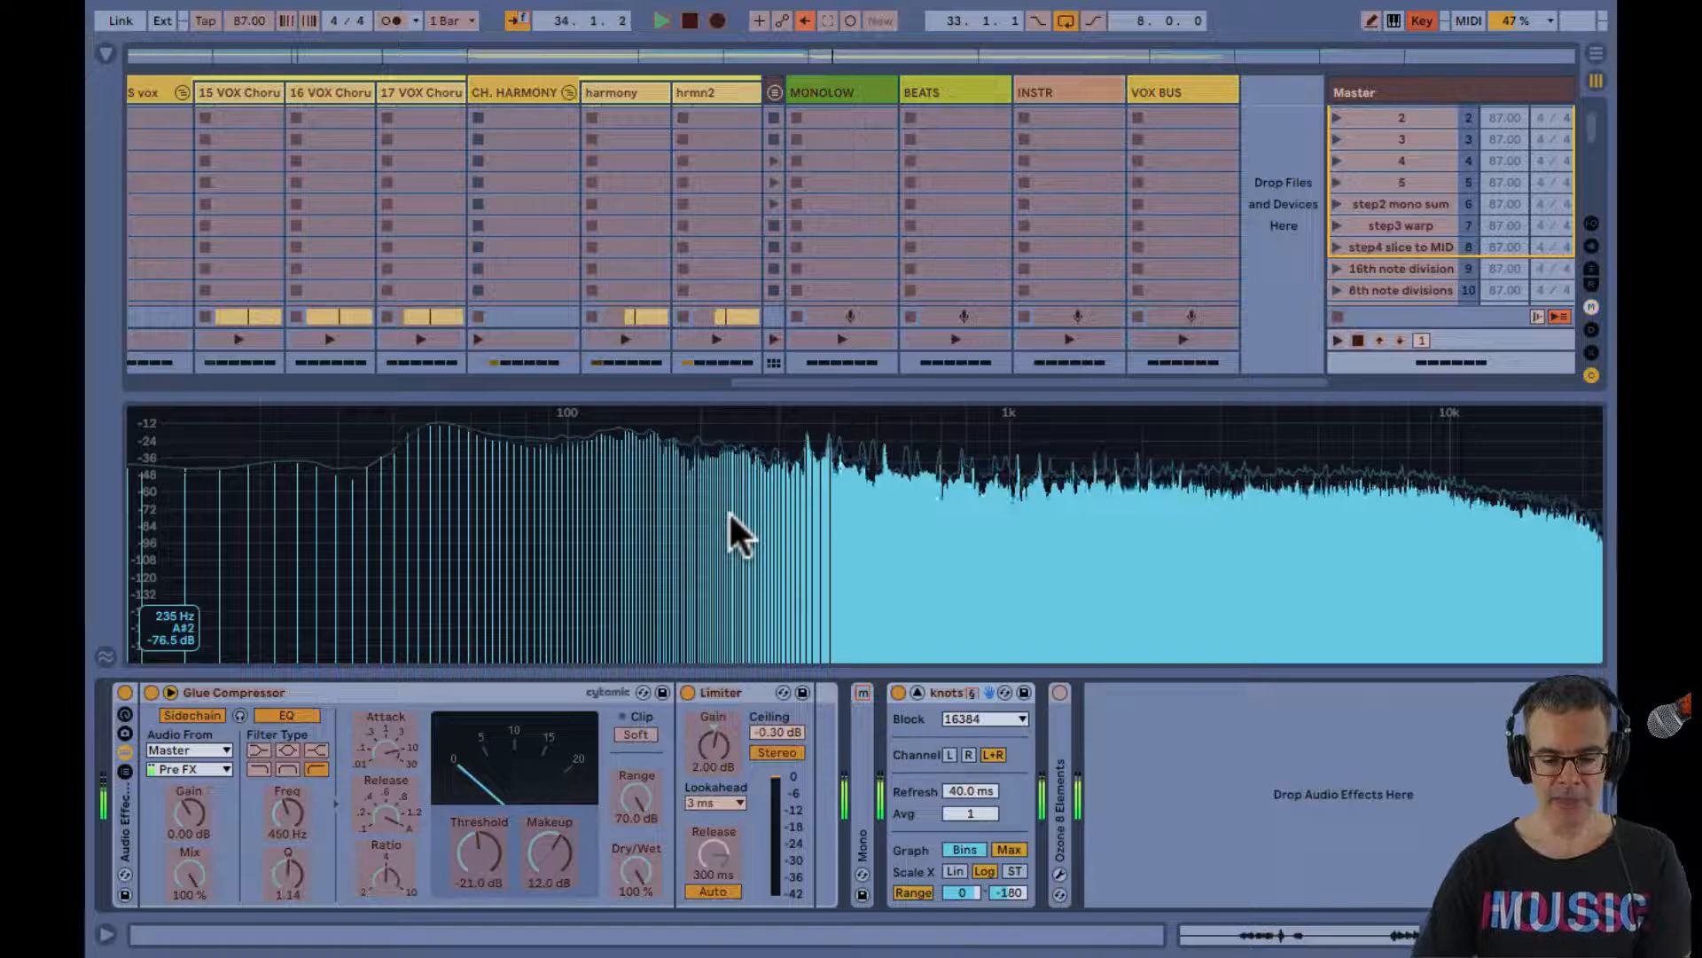
pyautogui.click(943, 688)
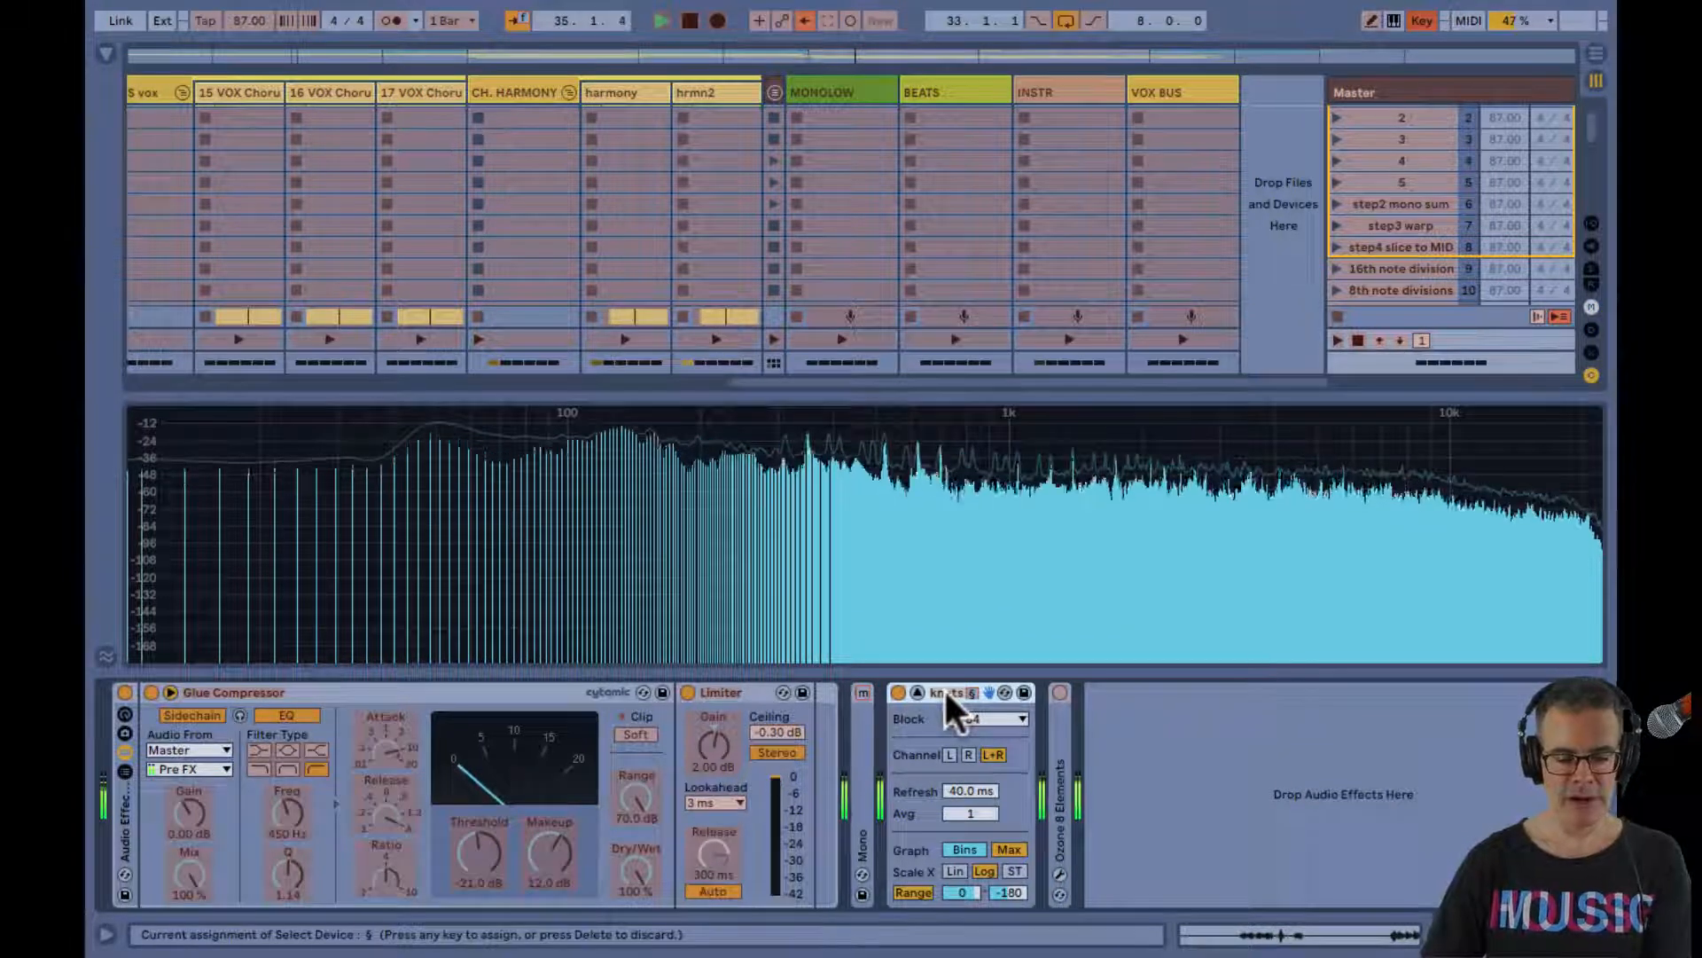
pyautogui.hotkey('ctrl', 'k')
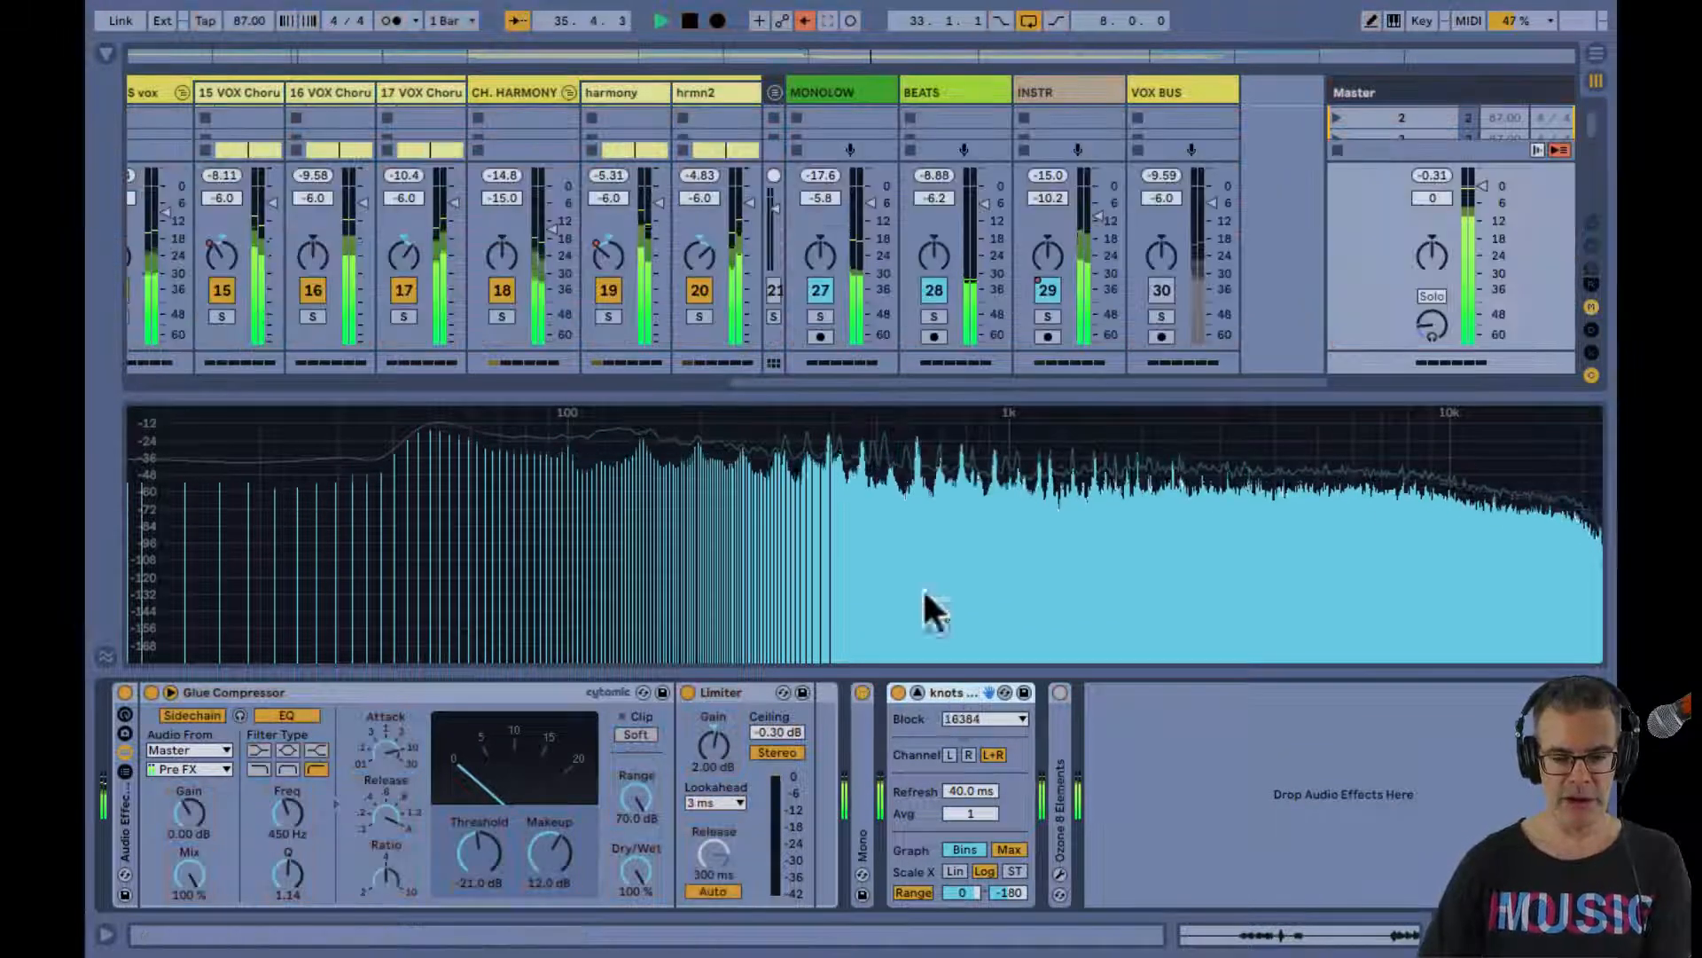
# Solo the MONOLOW bus briefly to examine its low end on the large spectrum display, and return that display to its compact size
pyautogui.click(822, 317)
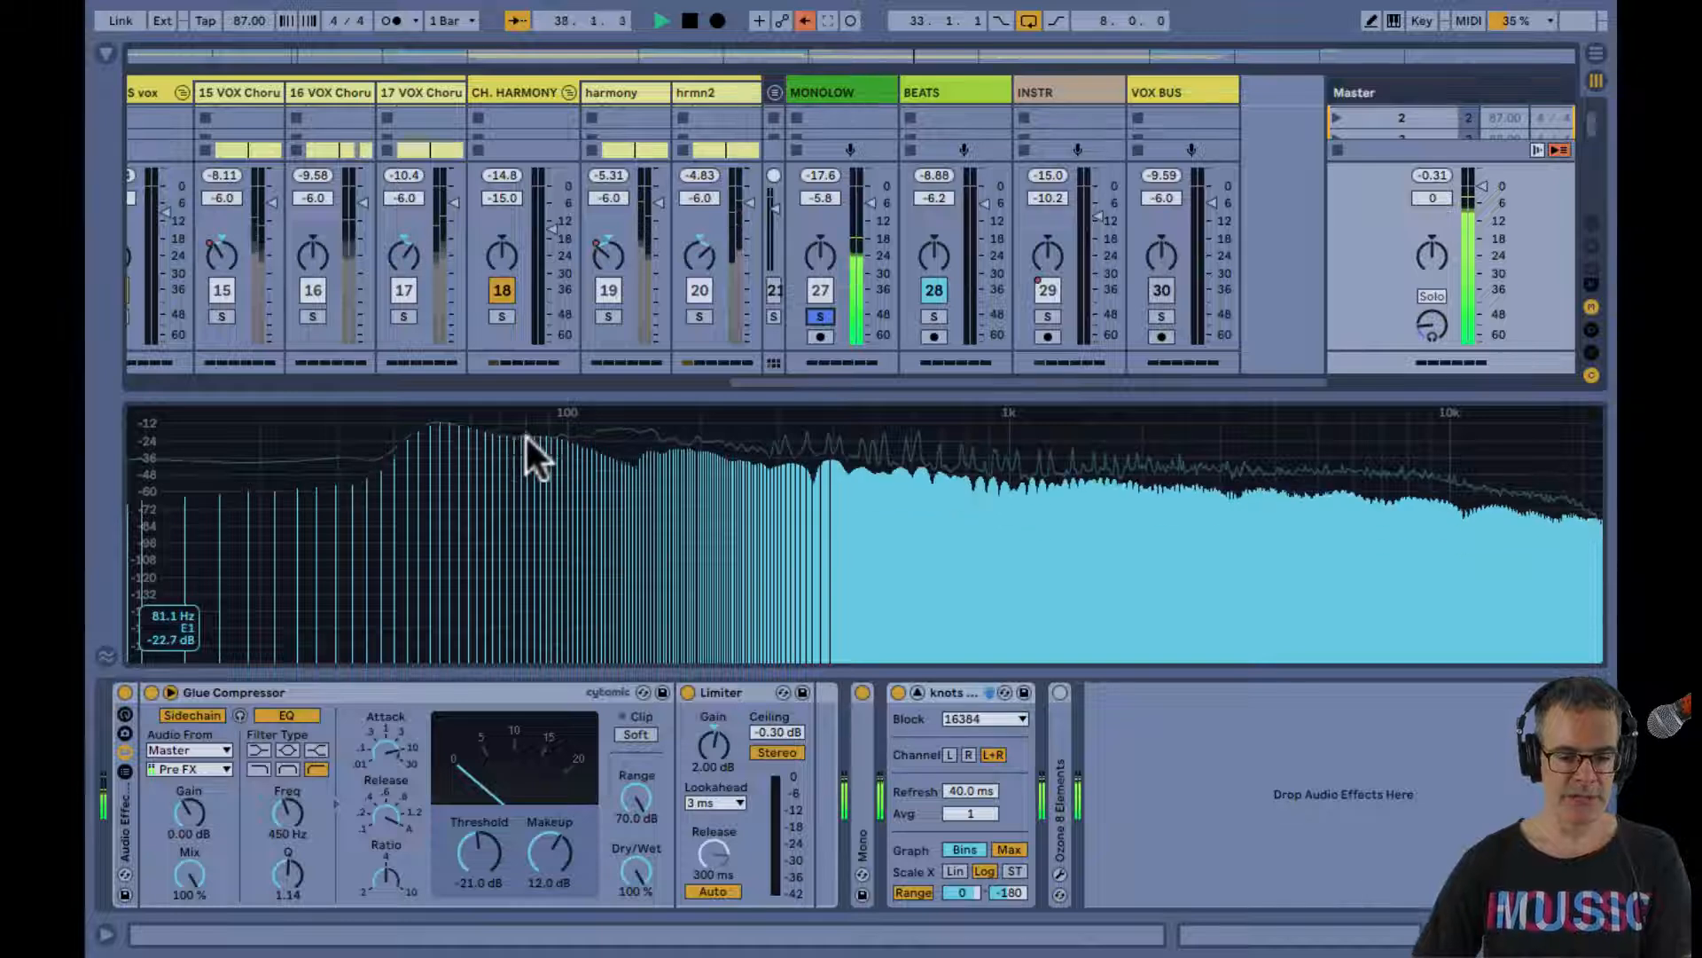
pyautogui.click(819, 316)
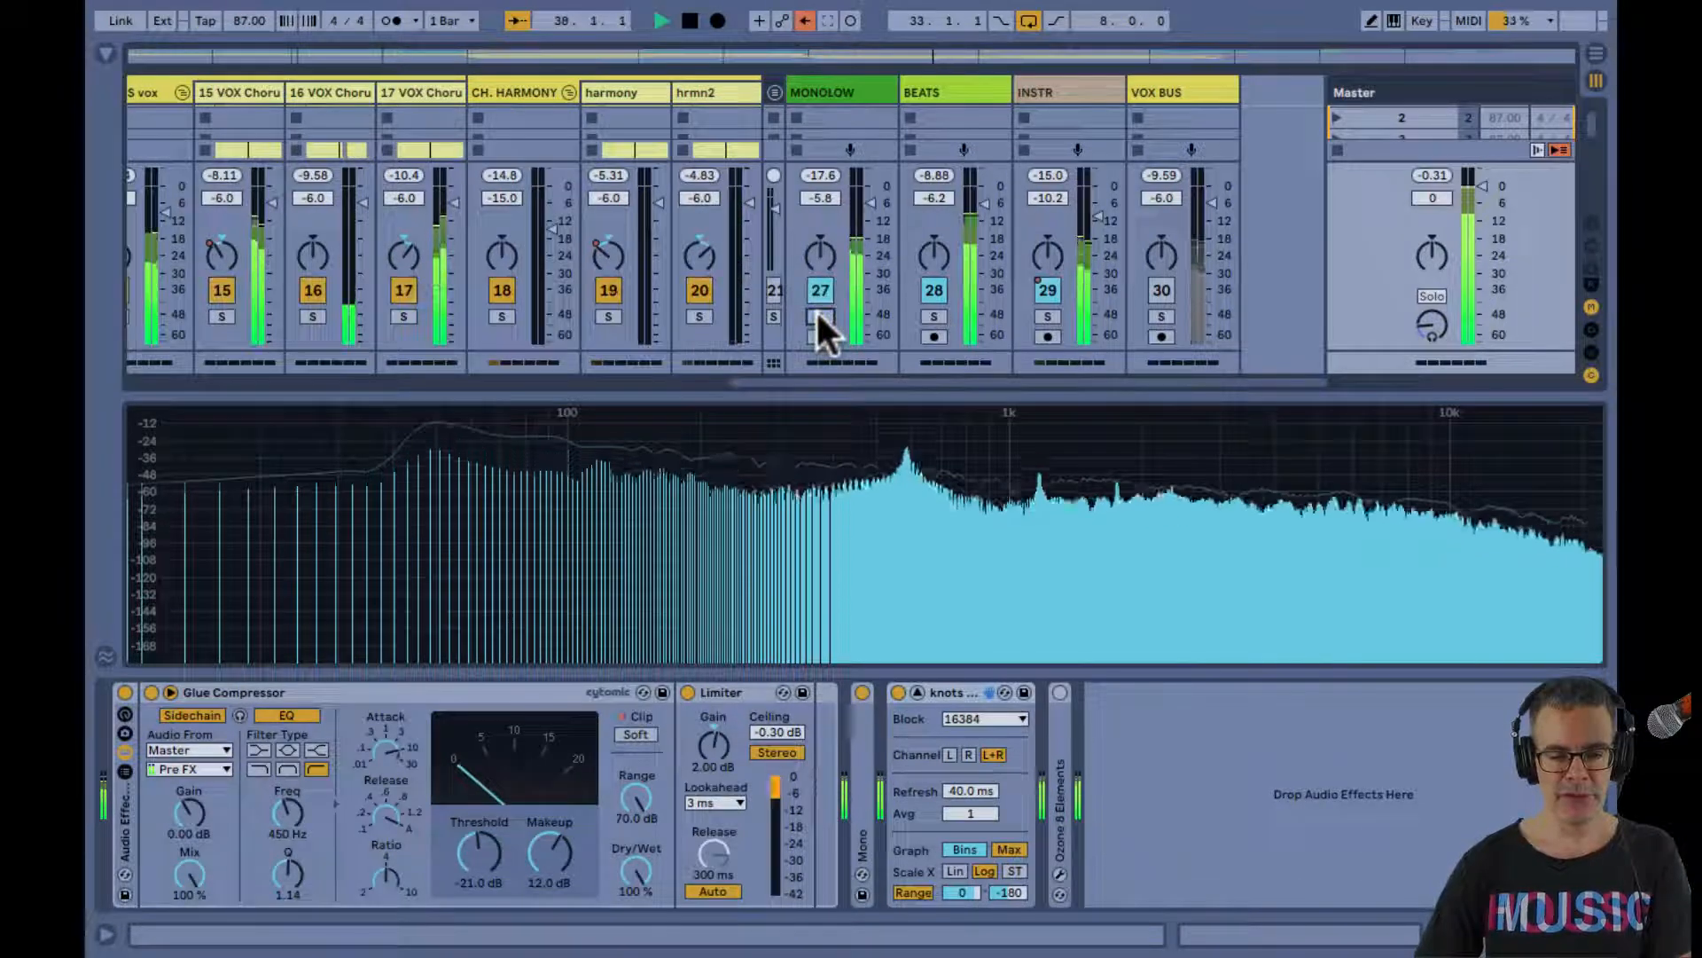
pyautogui.doubleClick(798, 475)
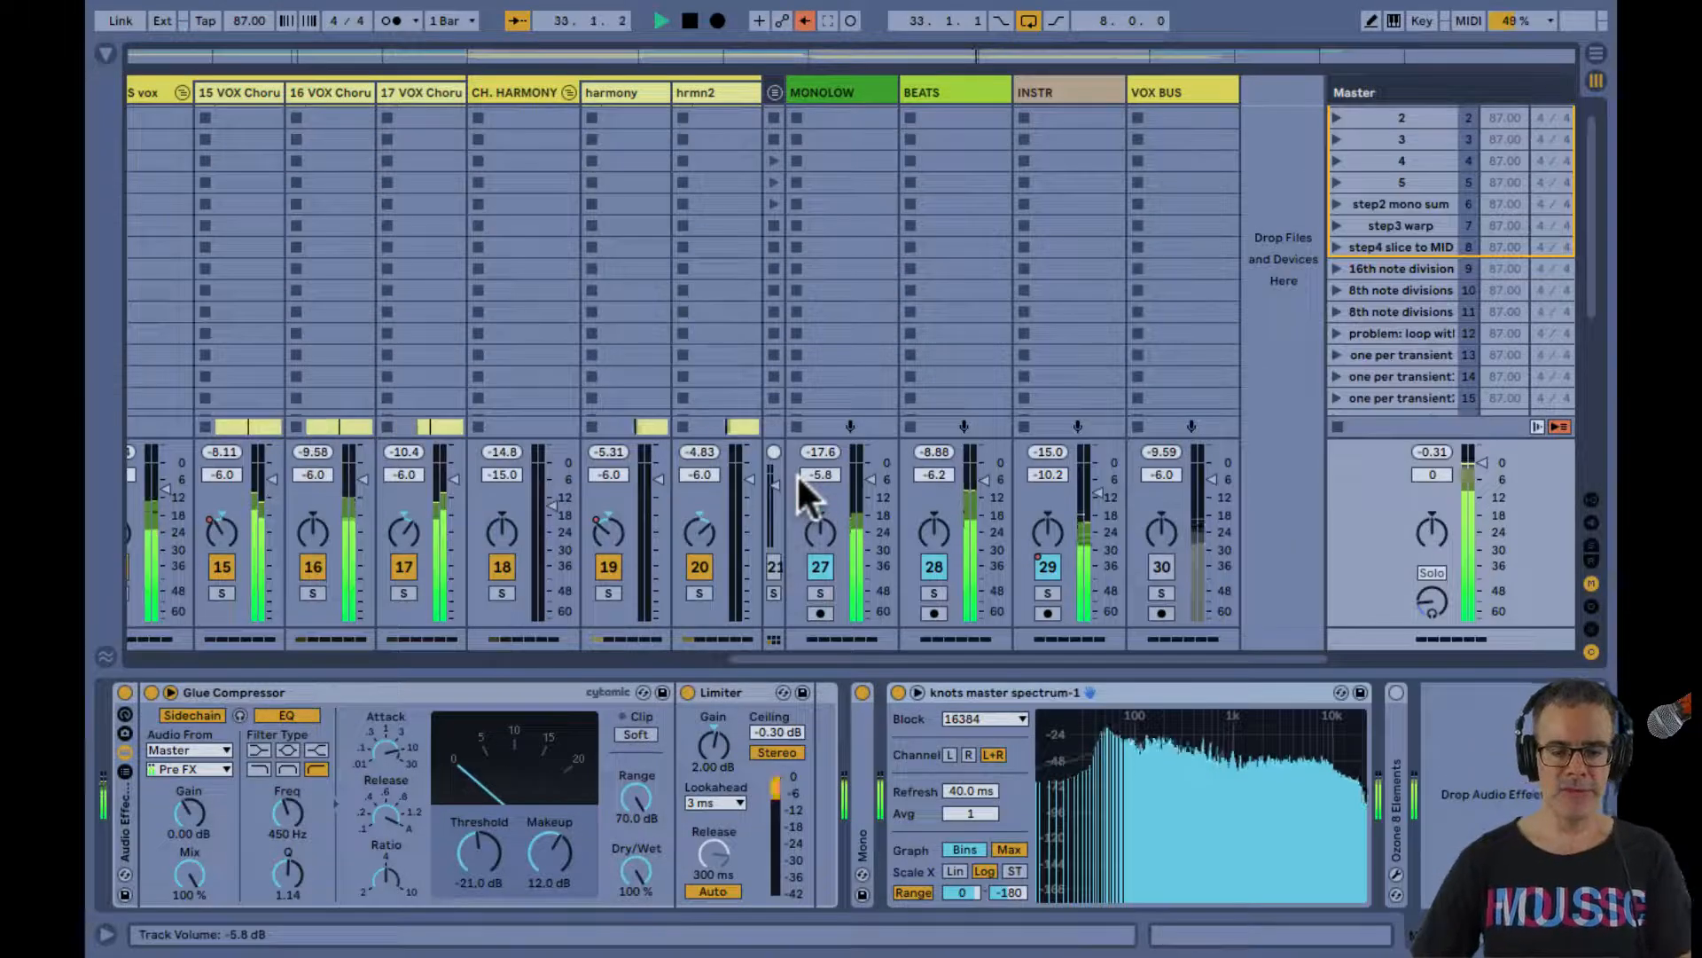
# Check the key mappings of the ChorusGater, plateVRB and Delay1 return tracks, deactivate all three and hide the returns
pyautogui.hotkey('ctrl', 'alt', 'r')
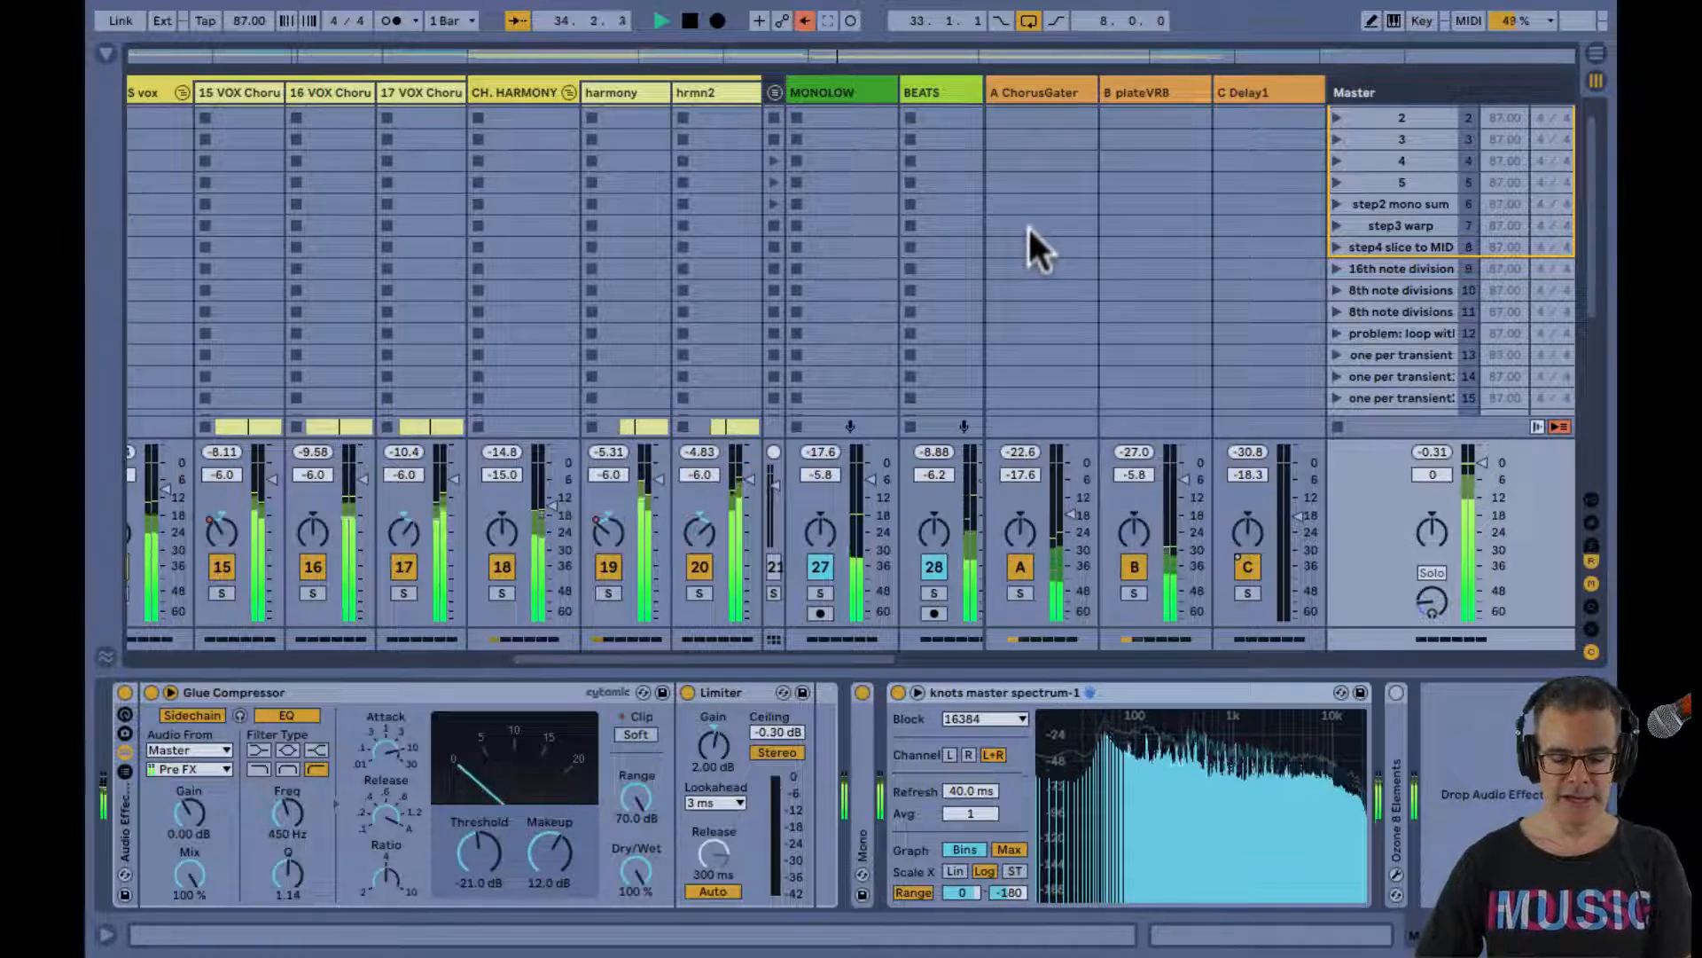
pyautogui.hotkey('ctrl', 'k')
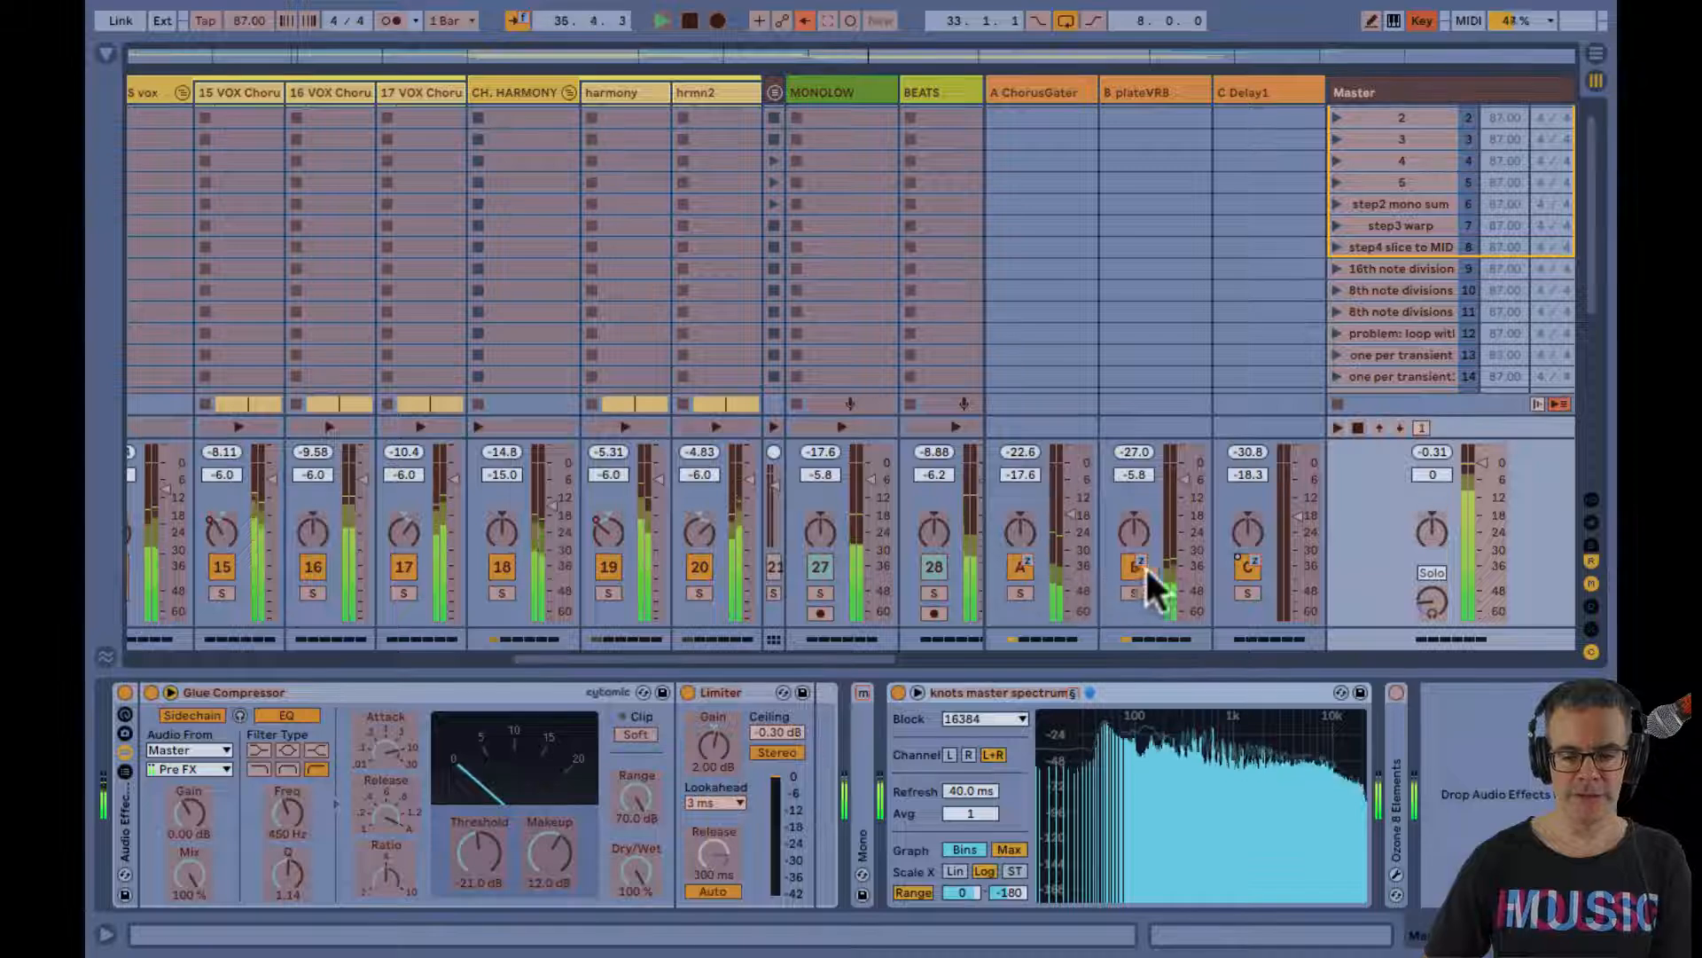
pyautogui.hotkey('ctrl', 'k')
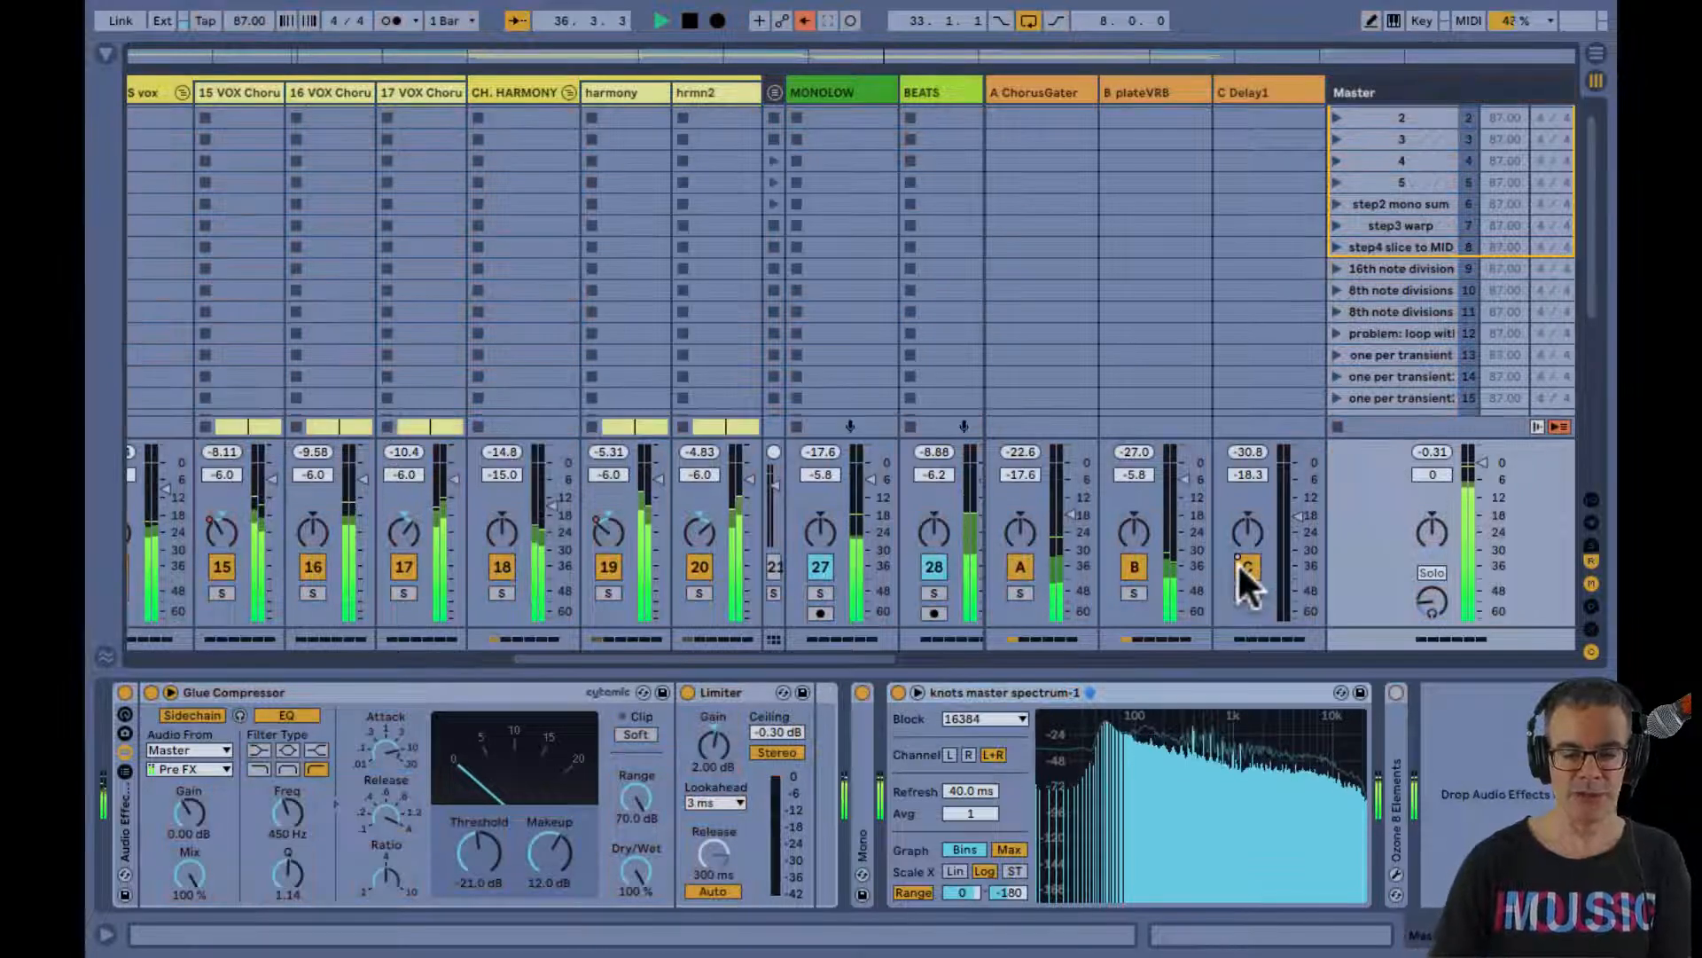
pyautogui.click(1246, 566)
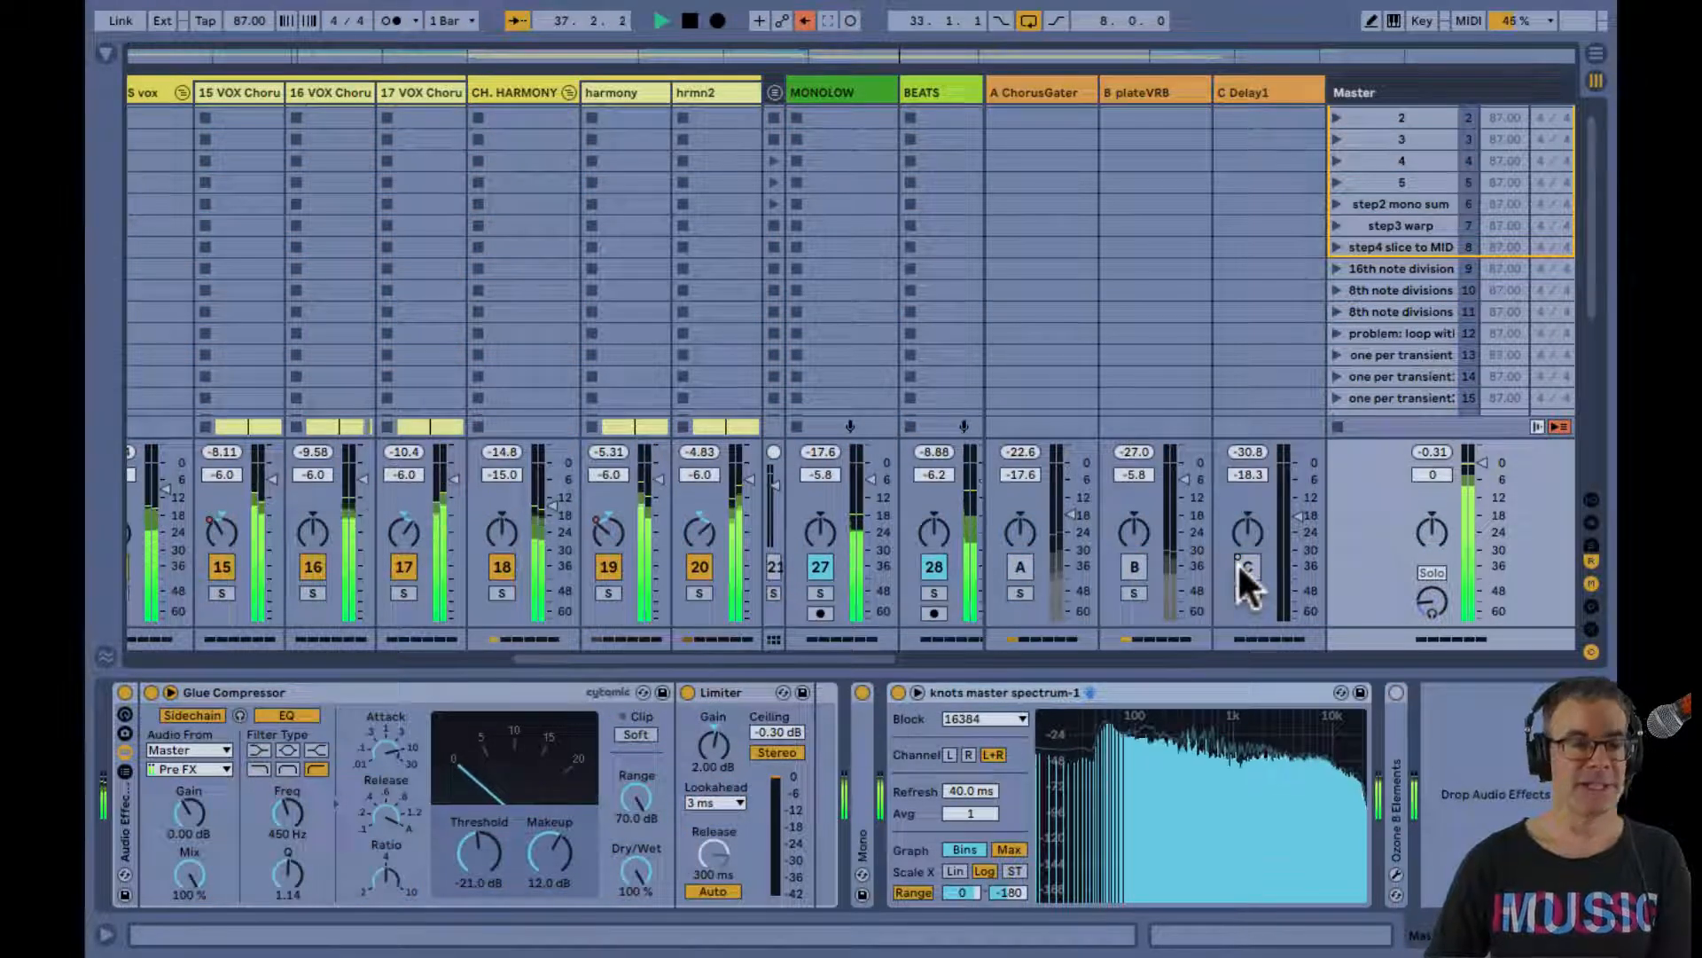
pyautogui.hotkey('ctrl', 'alt', 'r')
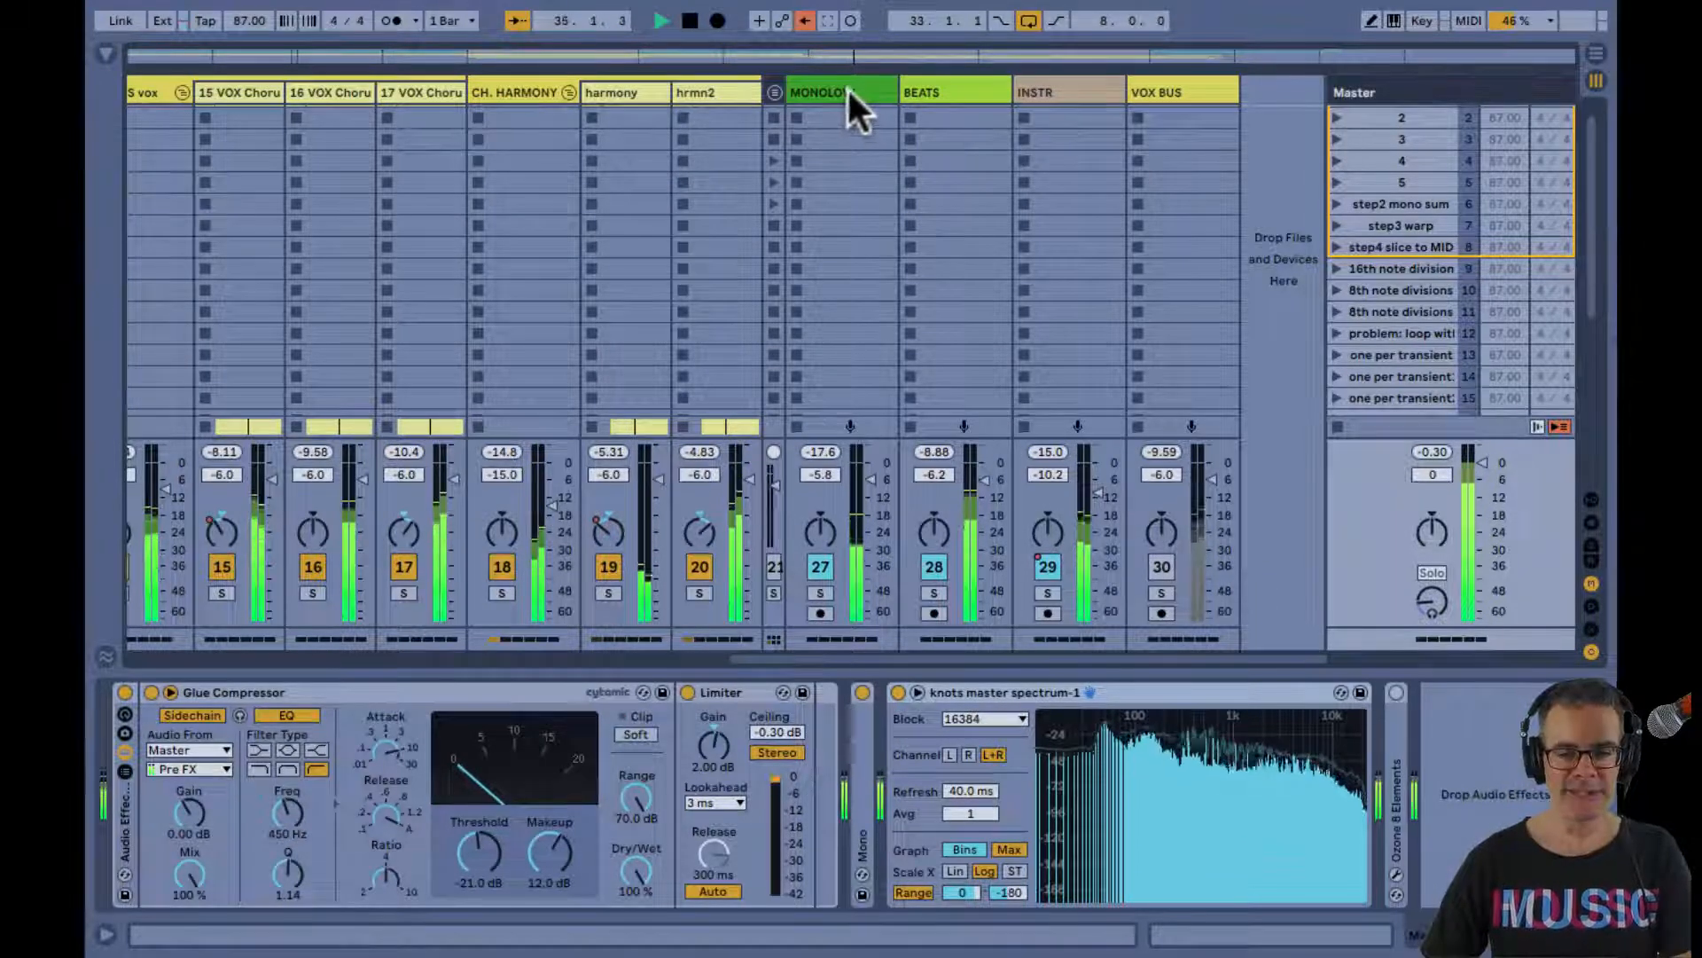
# Audition the mix with the INSTR and BEATS buses muted, and reactivate both
pyautogui.click(1055, 568)
pyautogui.click(933, 567)
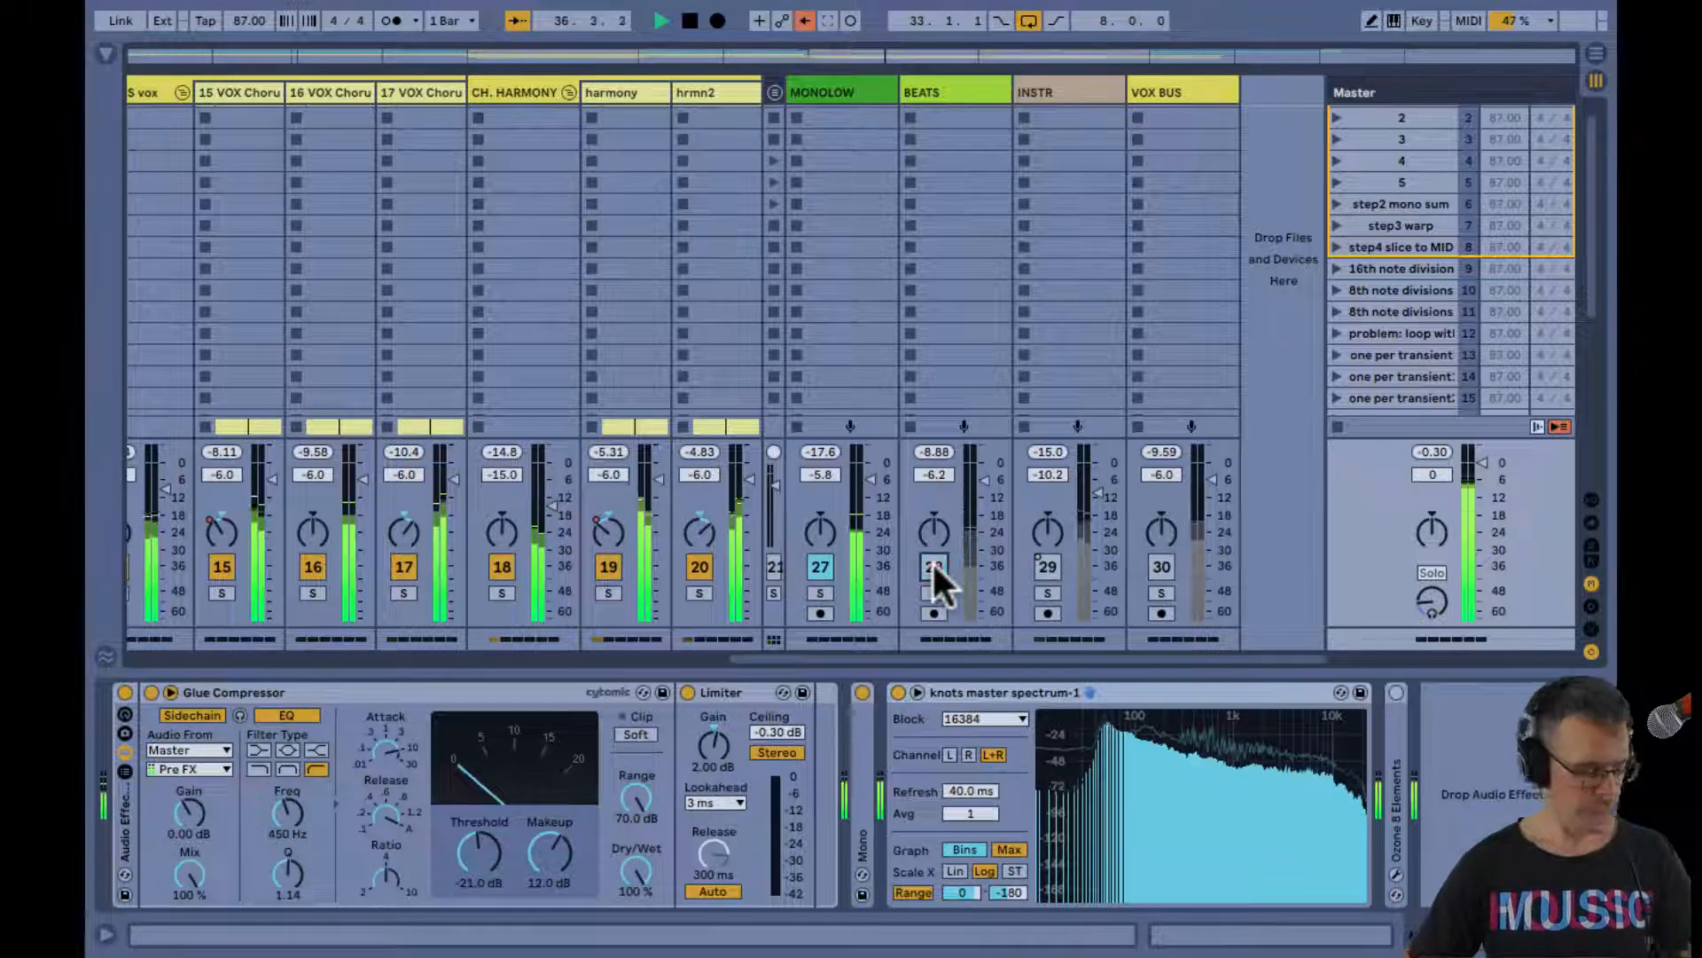
pyautogui.click(933, 565)
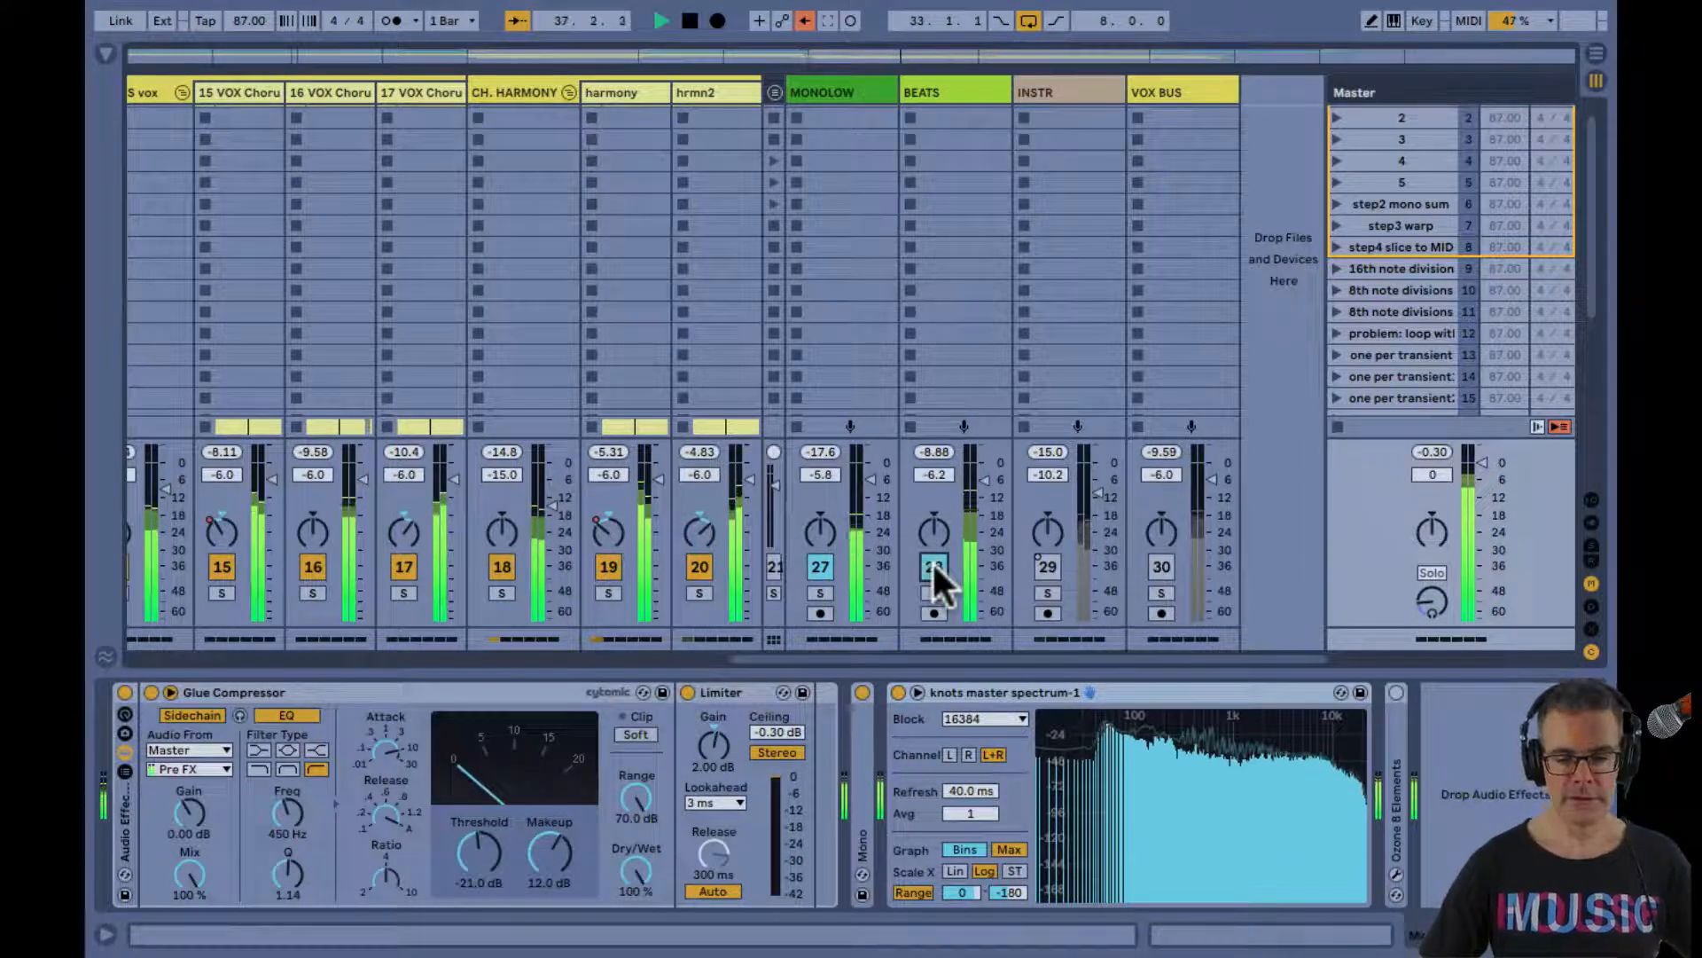
pyautogui.click(1048, 568)
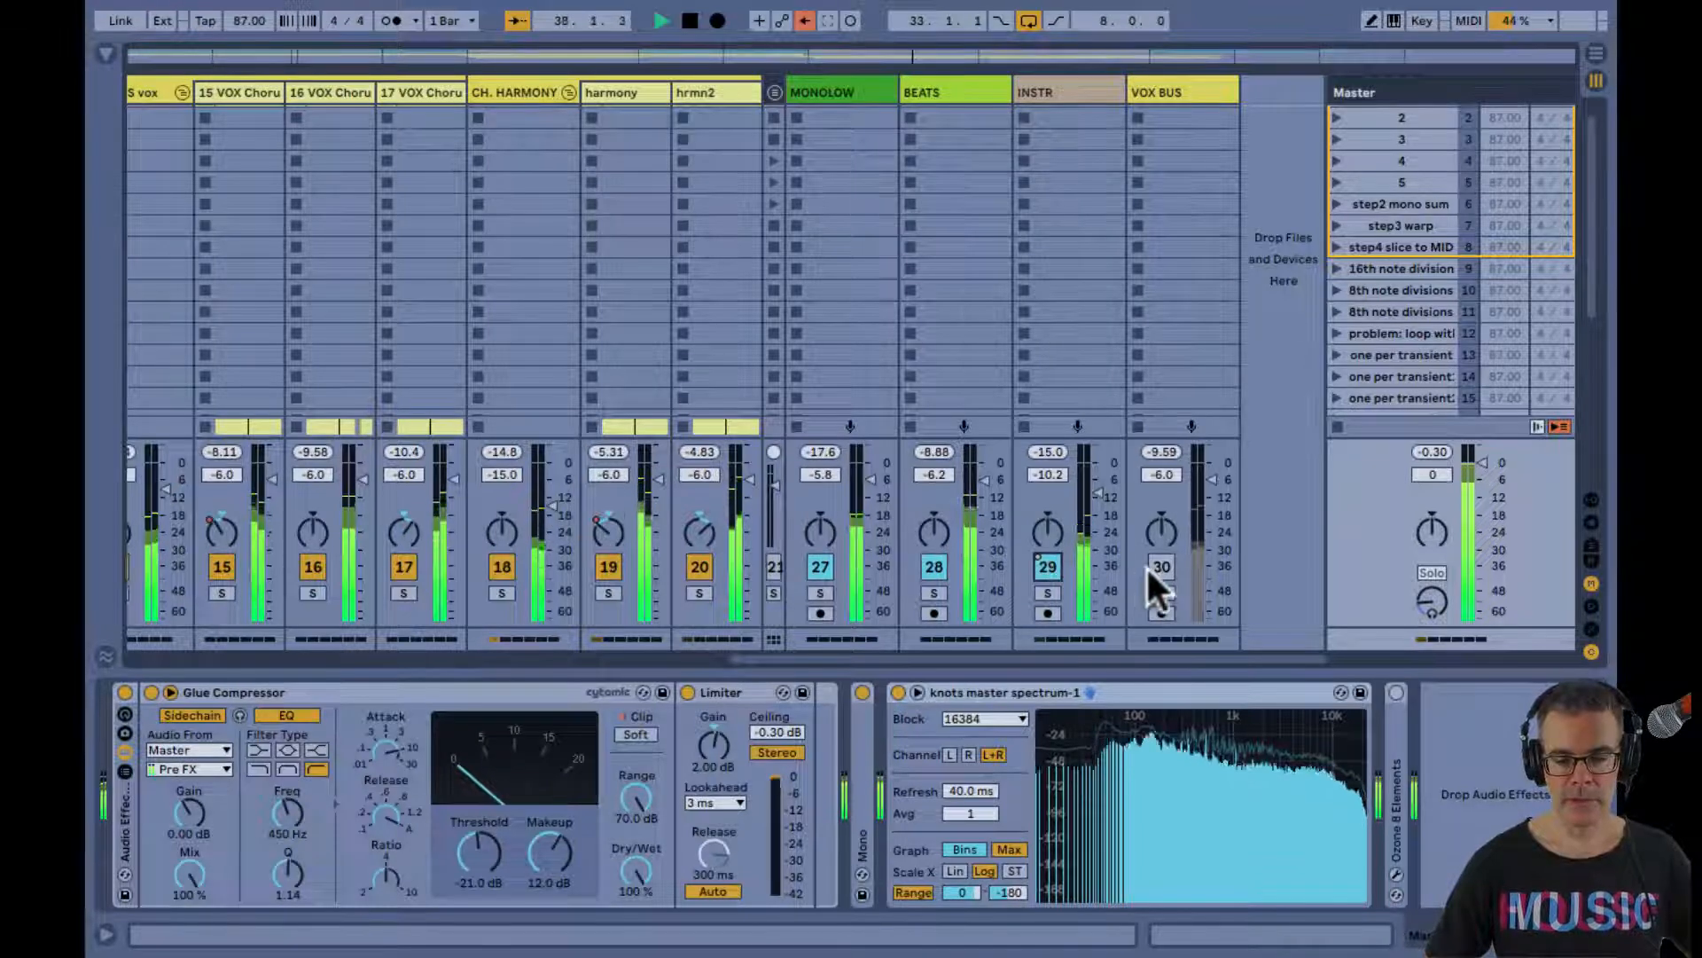
# Play the arrangement from the verse locator at bar 5 without looping, with the VOX BUS track reactivated
pyautogui.press('Tab')
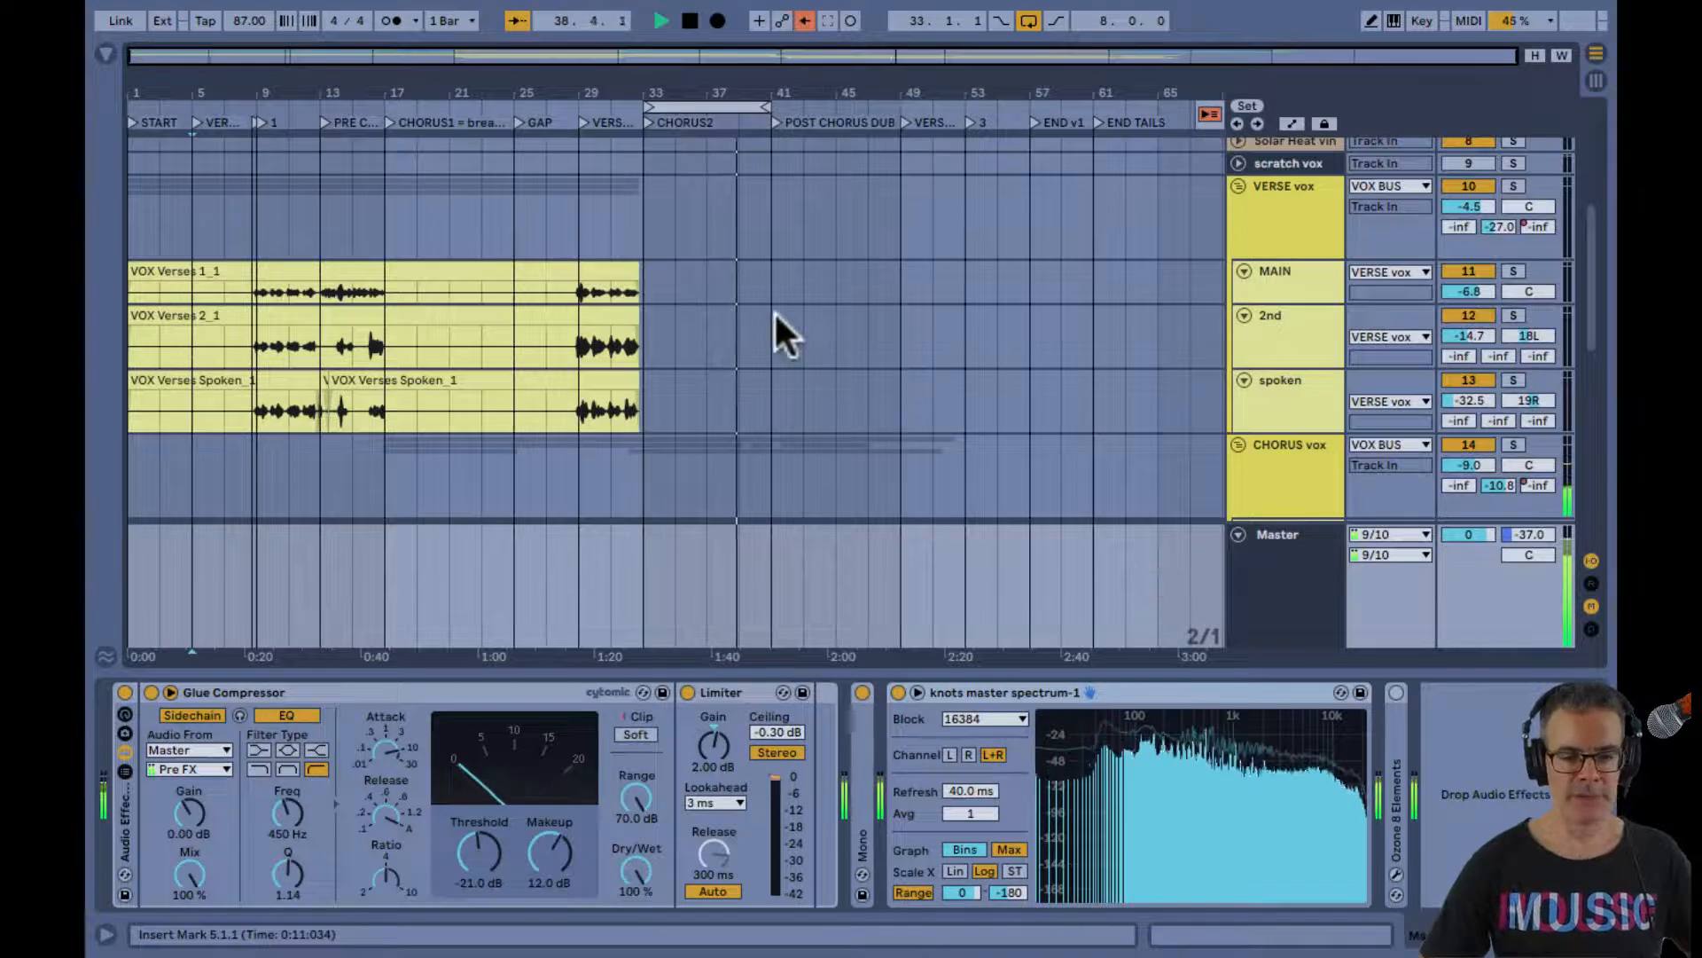
pyautogui.click(1028, 20)
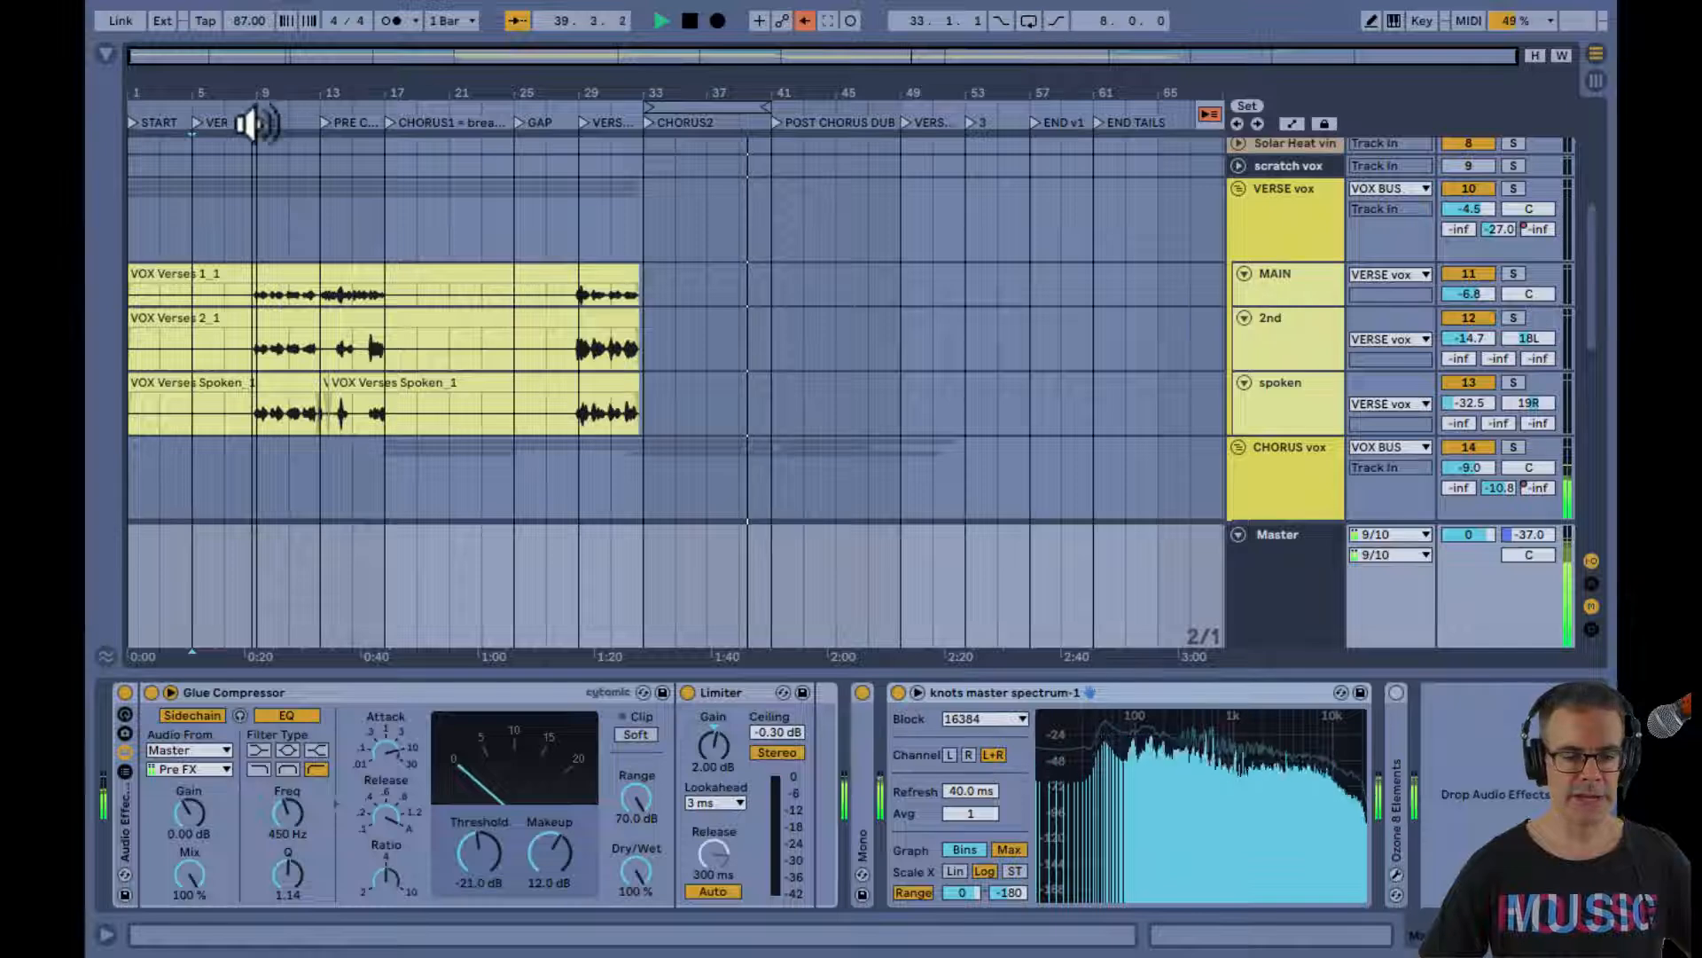
pyautogui.click(197, 119)
pyautogui.press('Tab')
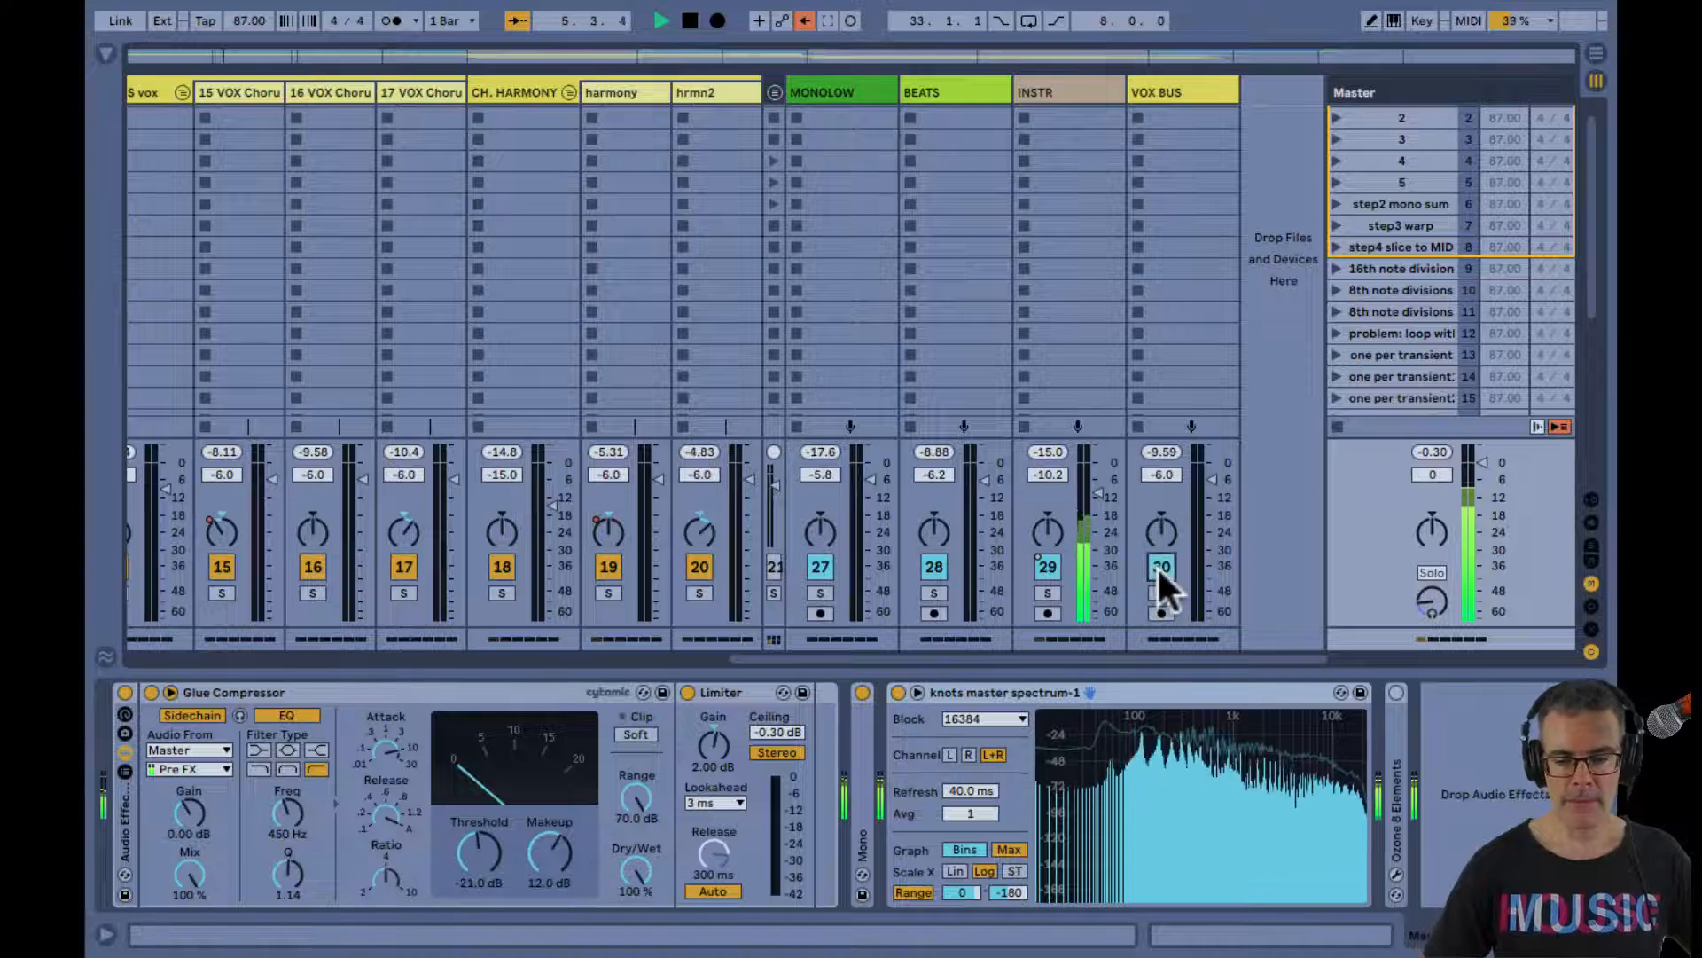
# Reduce the height of the kick track and fold the bass track in the arrangement
pyautogui.press('Tab')
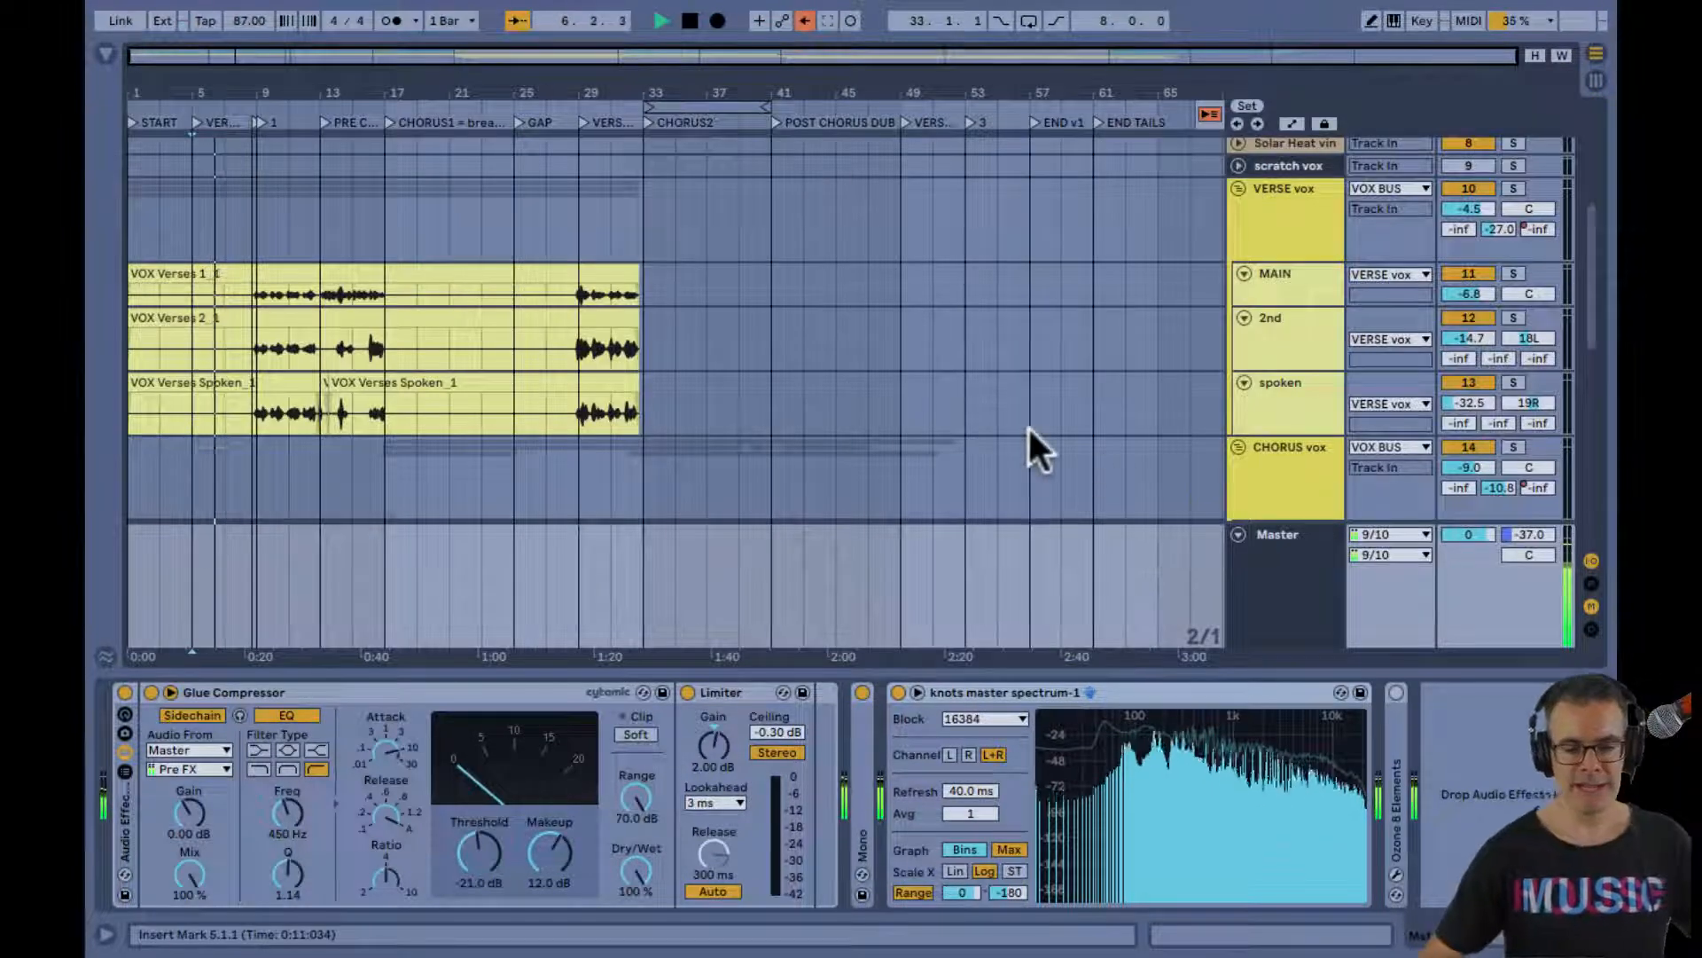
pyautogui.scroll(5, 1029, 424)
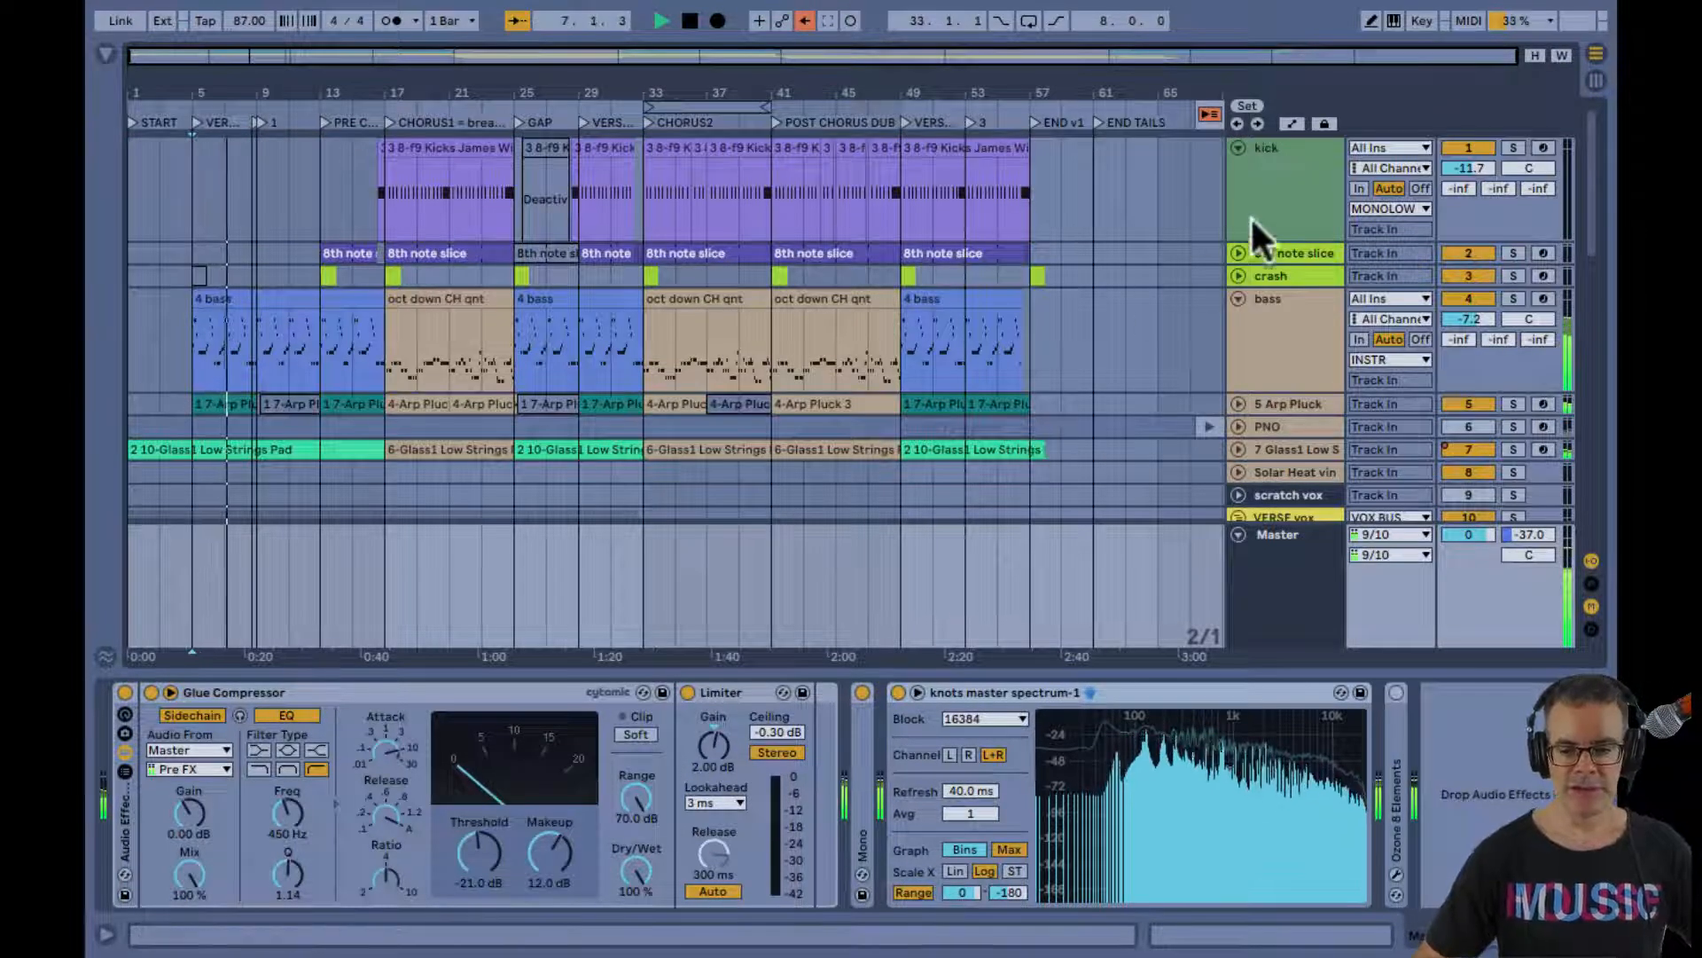
pyautogui.moveTo(1260, 238); pyautogui.dragTo(1266, 171)
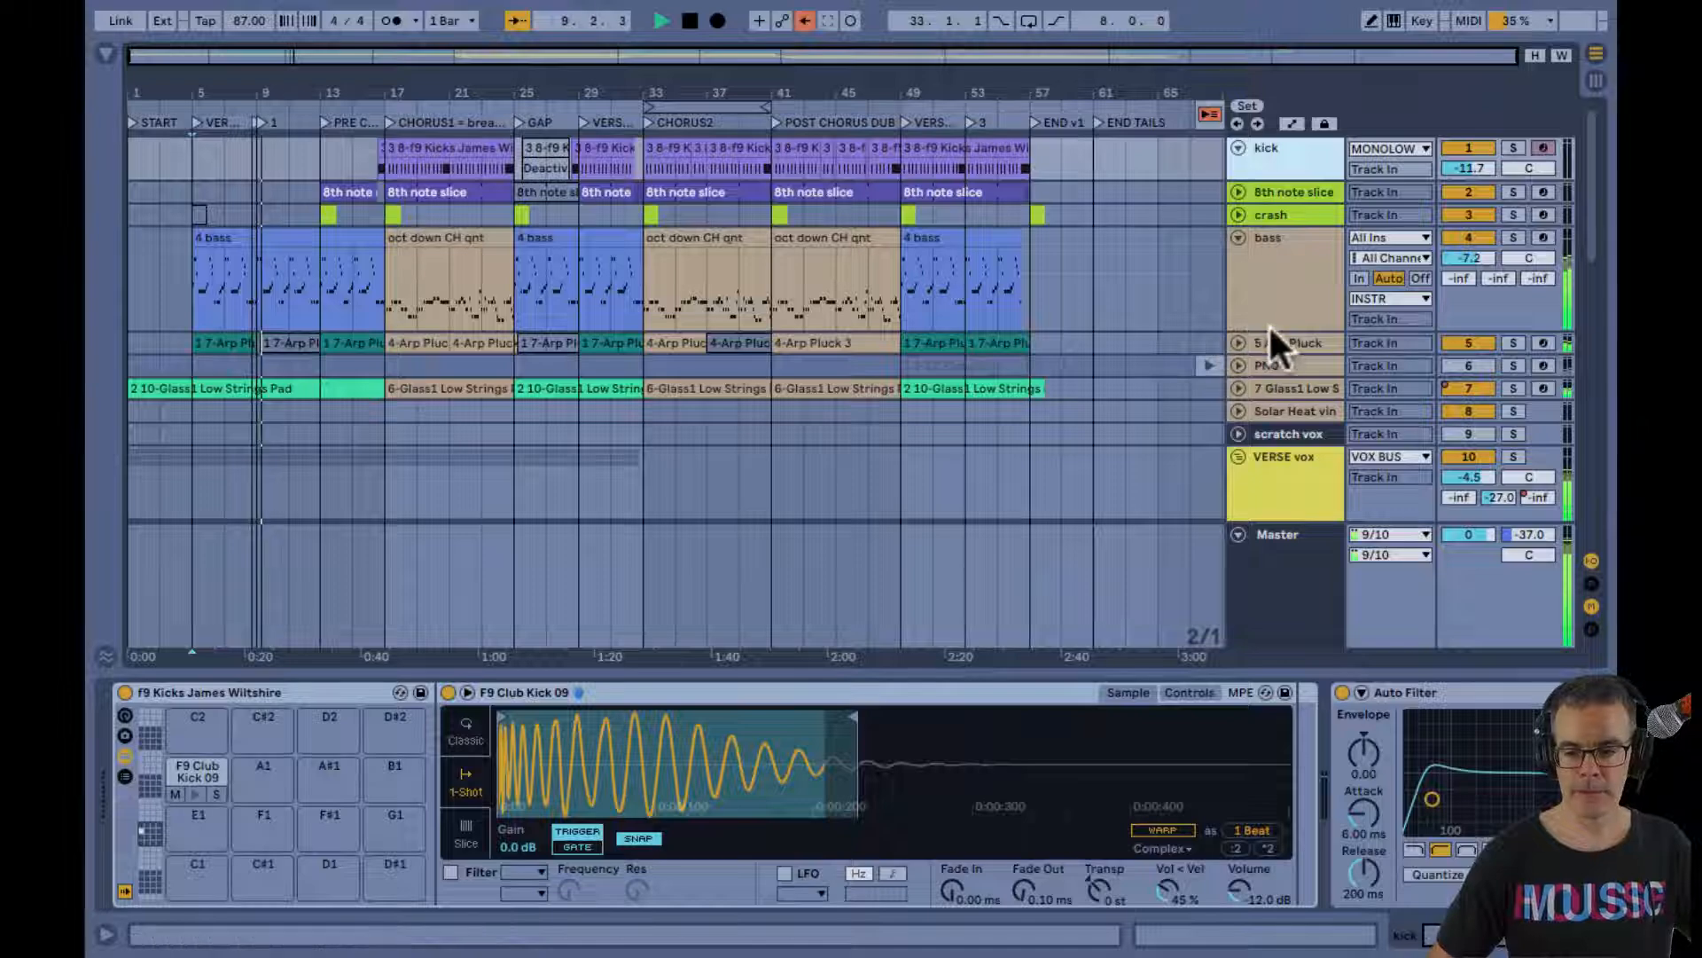
pyautogui.moveTo(1270, 330); pyautogui.dragTo(1270, 256)
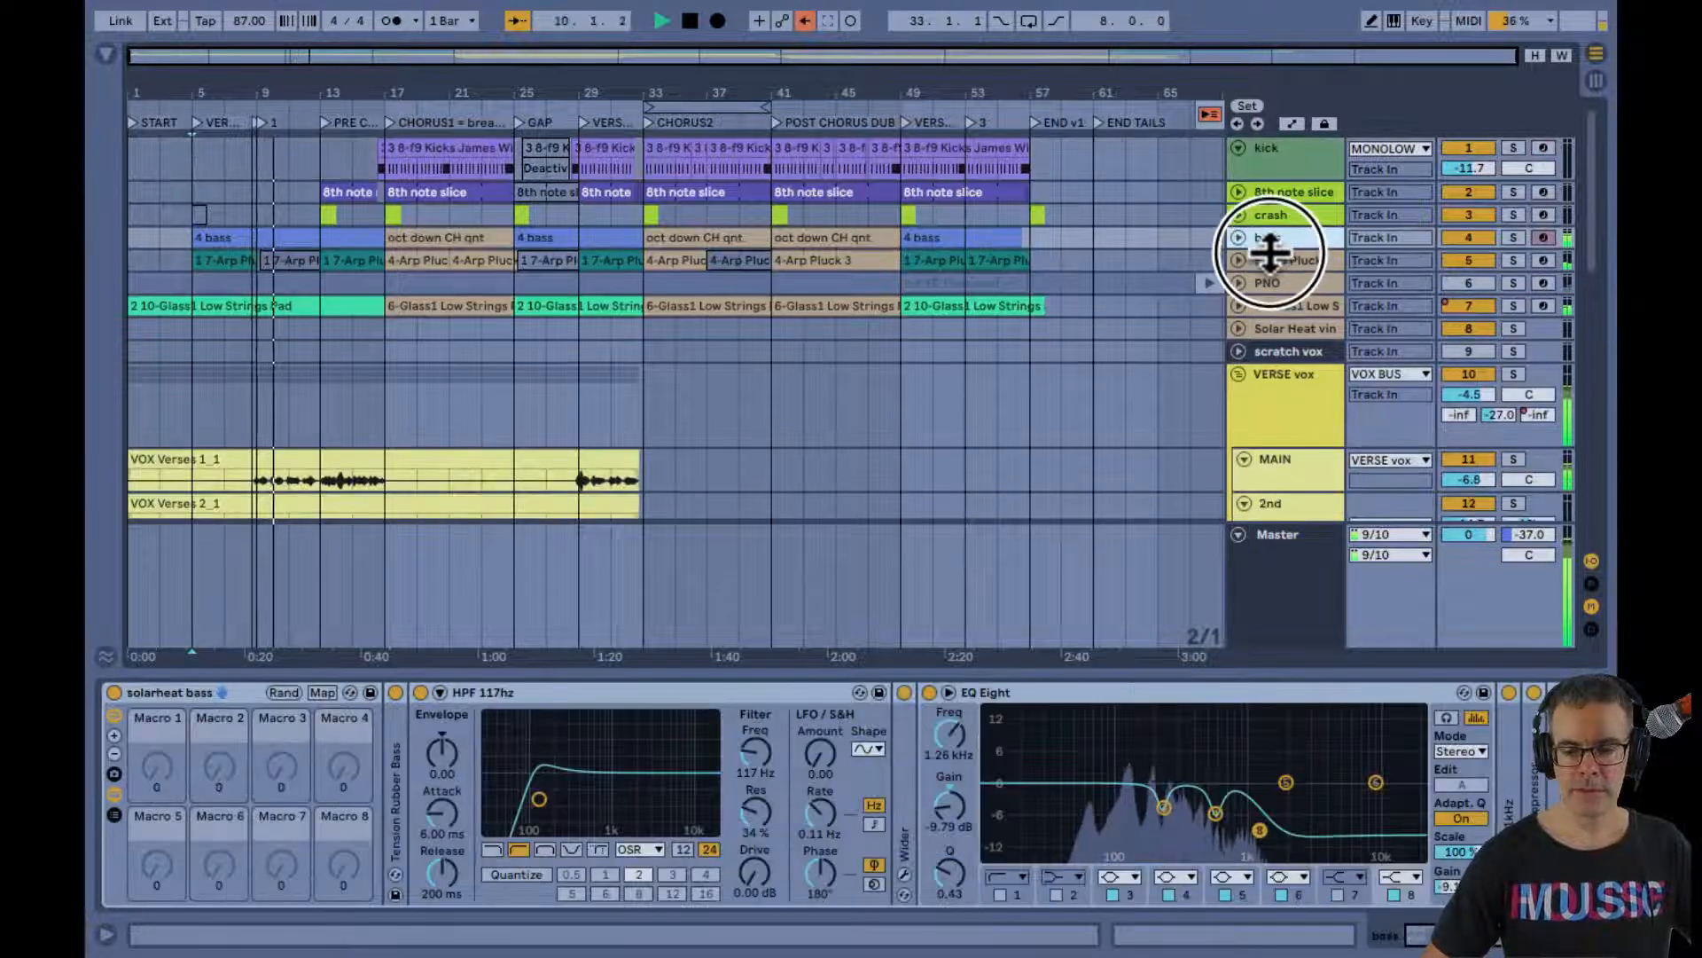
# Examine the VERSE vox and CHORUS vox clips in the arrangement, including a closer view of the pre-chorus and chorus sections
pyautogui.scroll(-5, 1272, 321)
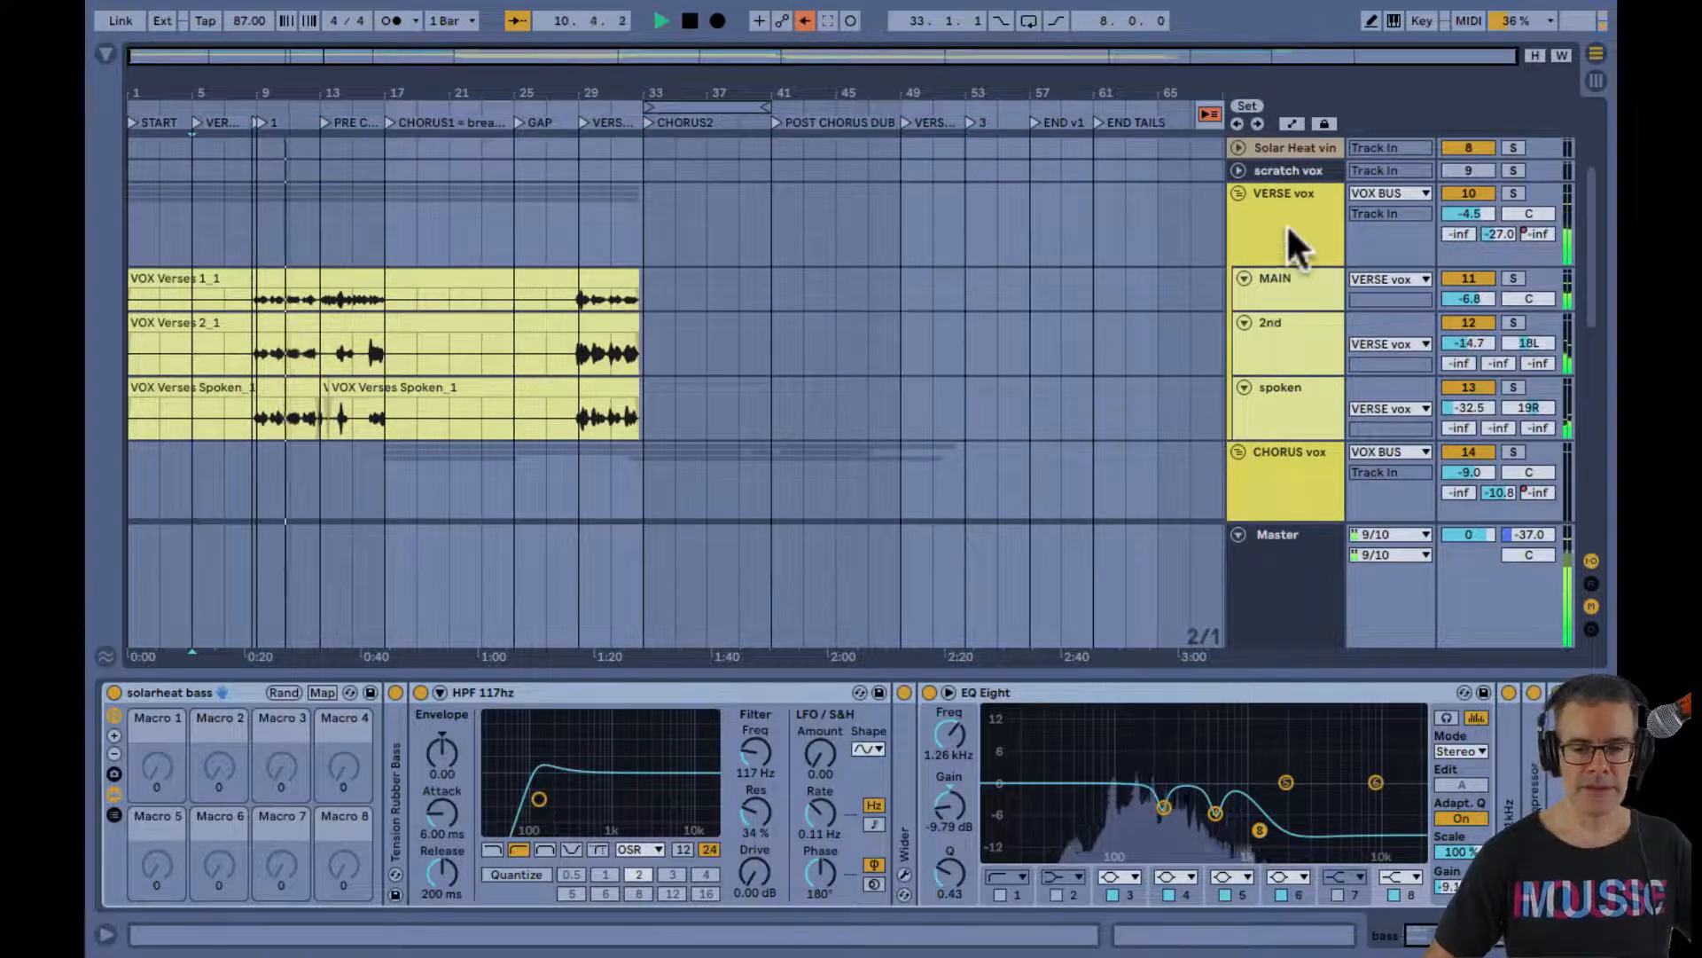
pyautogui.scroll(-1, 1284, 230)
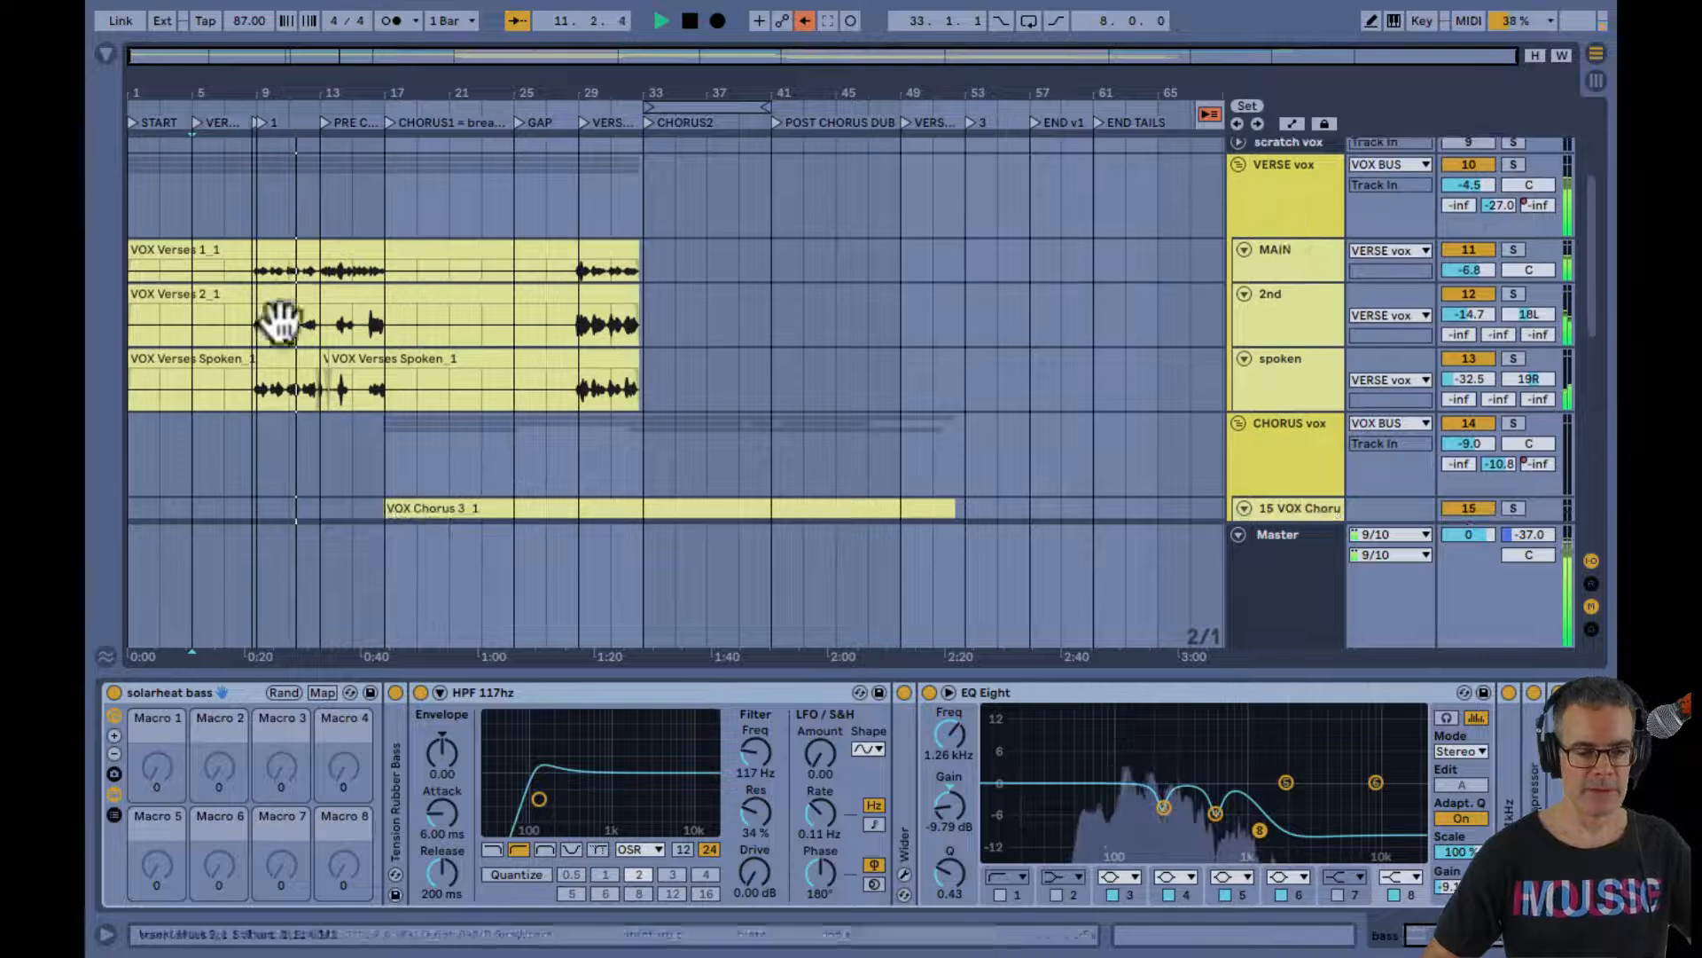
pyautogui.scroll(-1, 293, 330)
pyautogui.click(293, 330)
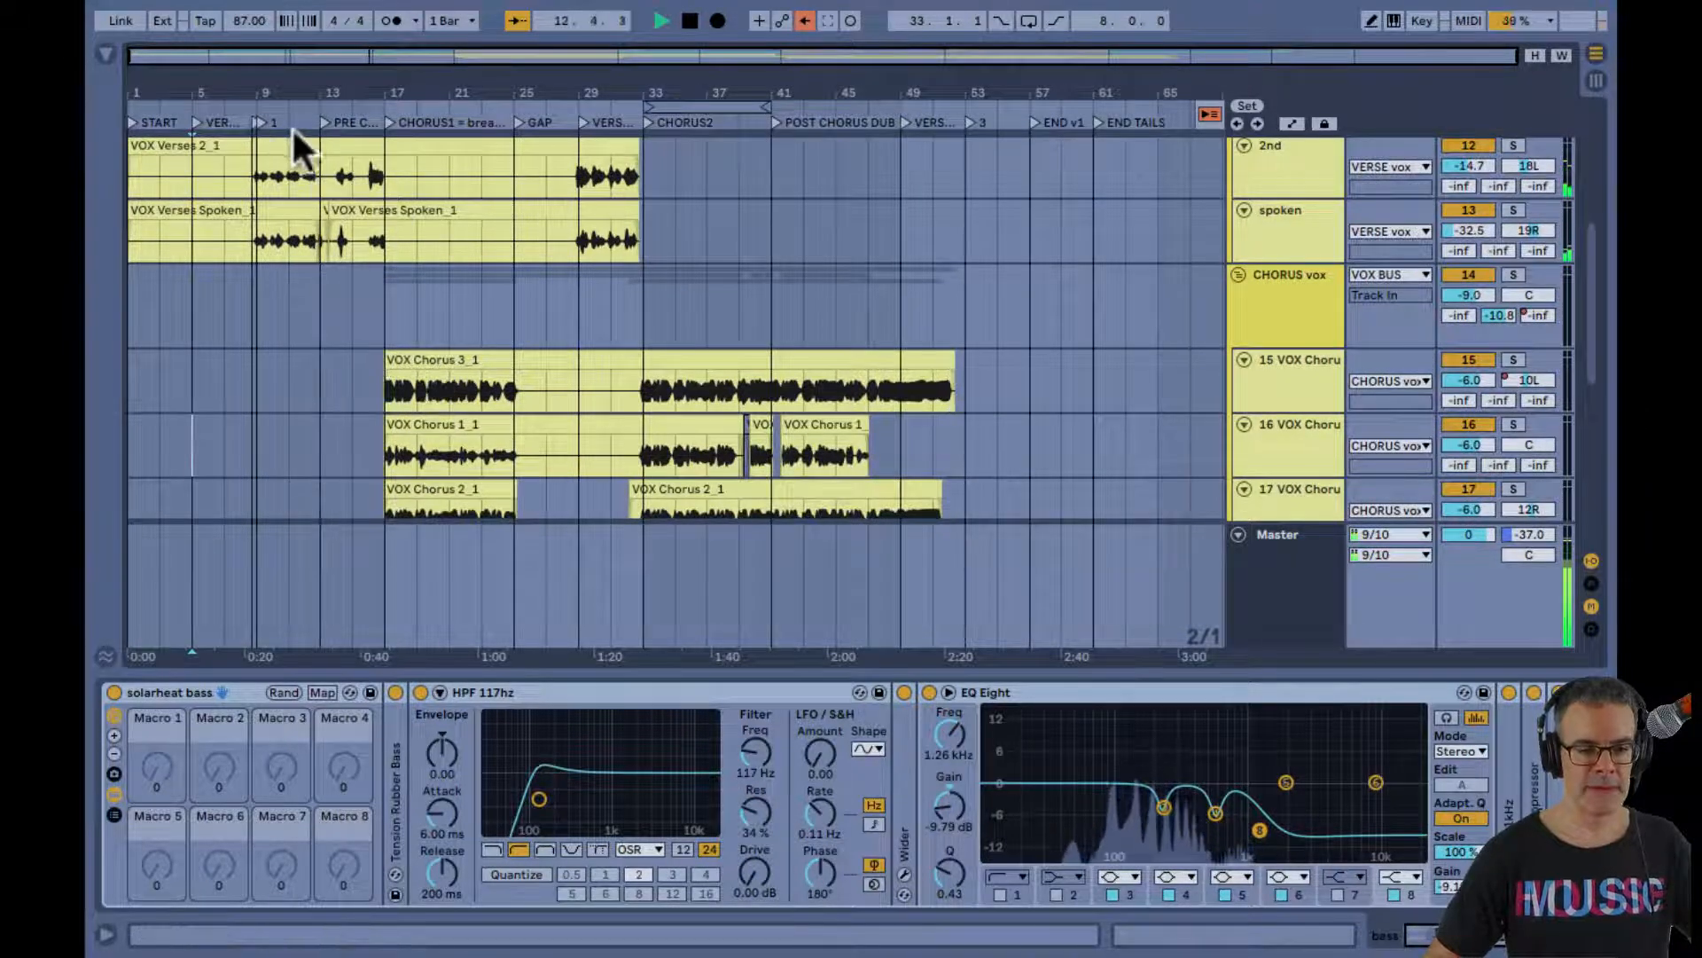
pyautogui.scroll(3, 355, 233)
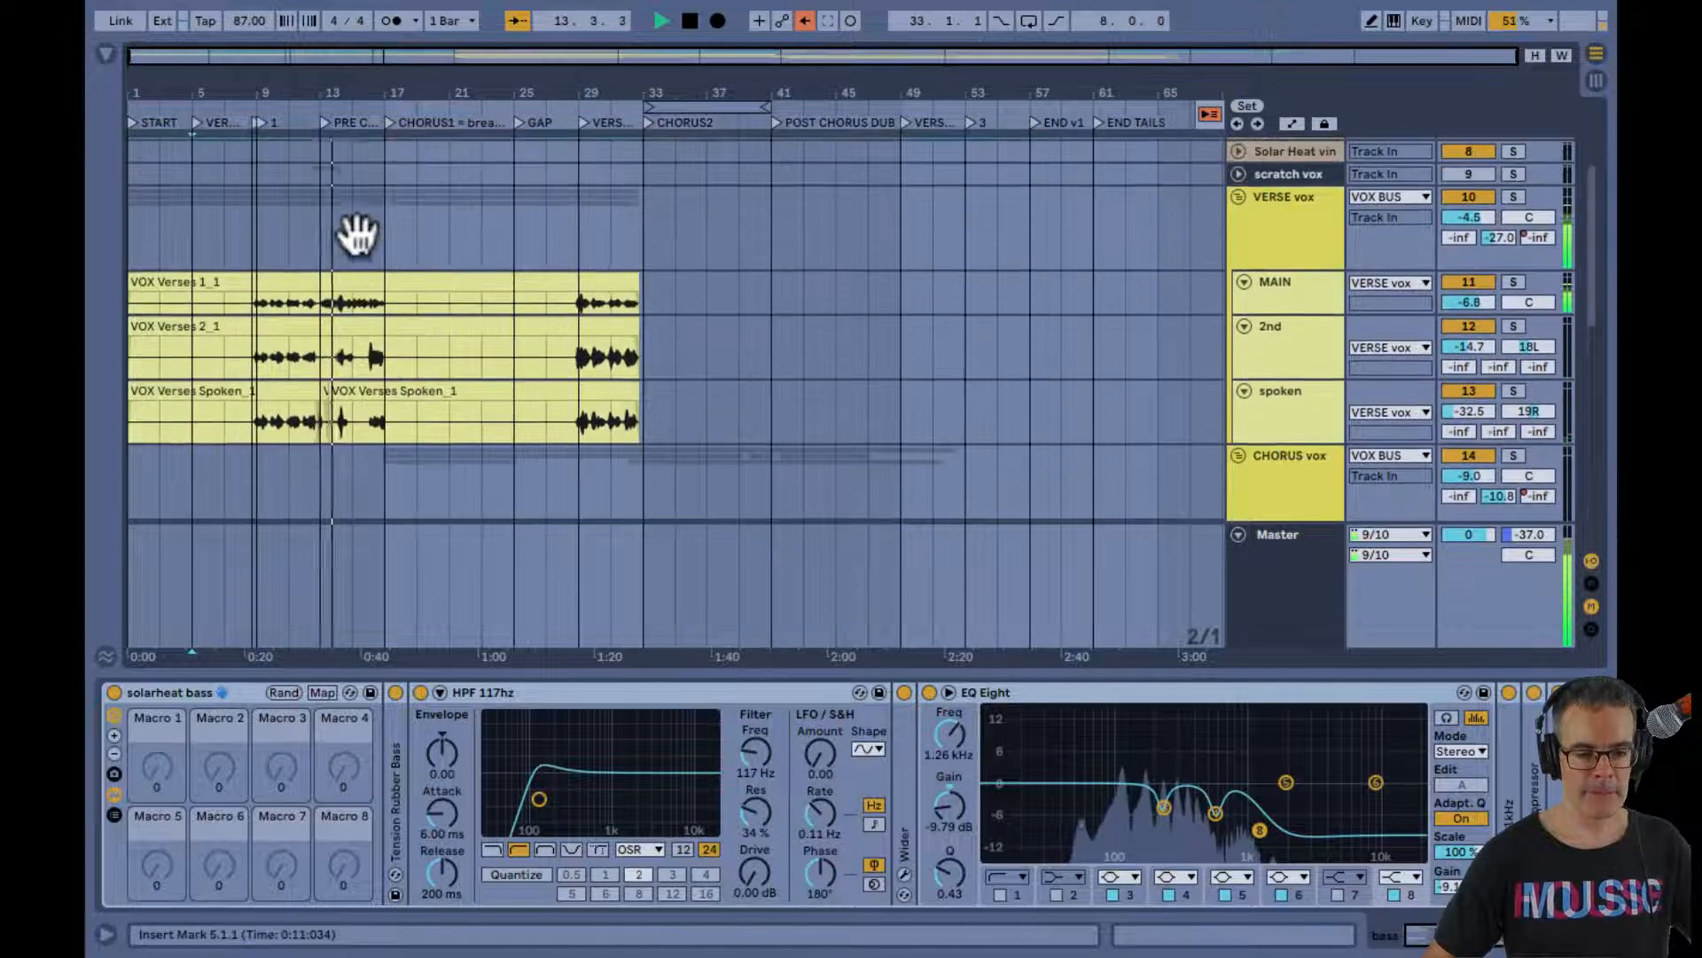
pyautogui.moveTo(316, 89); pyautogui.dragTo(315, 89)
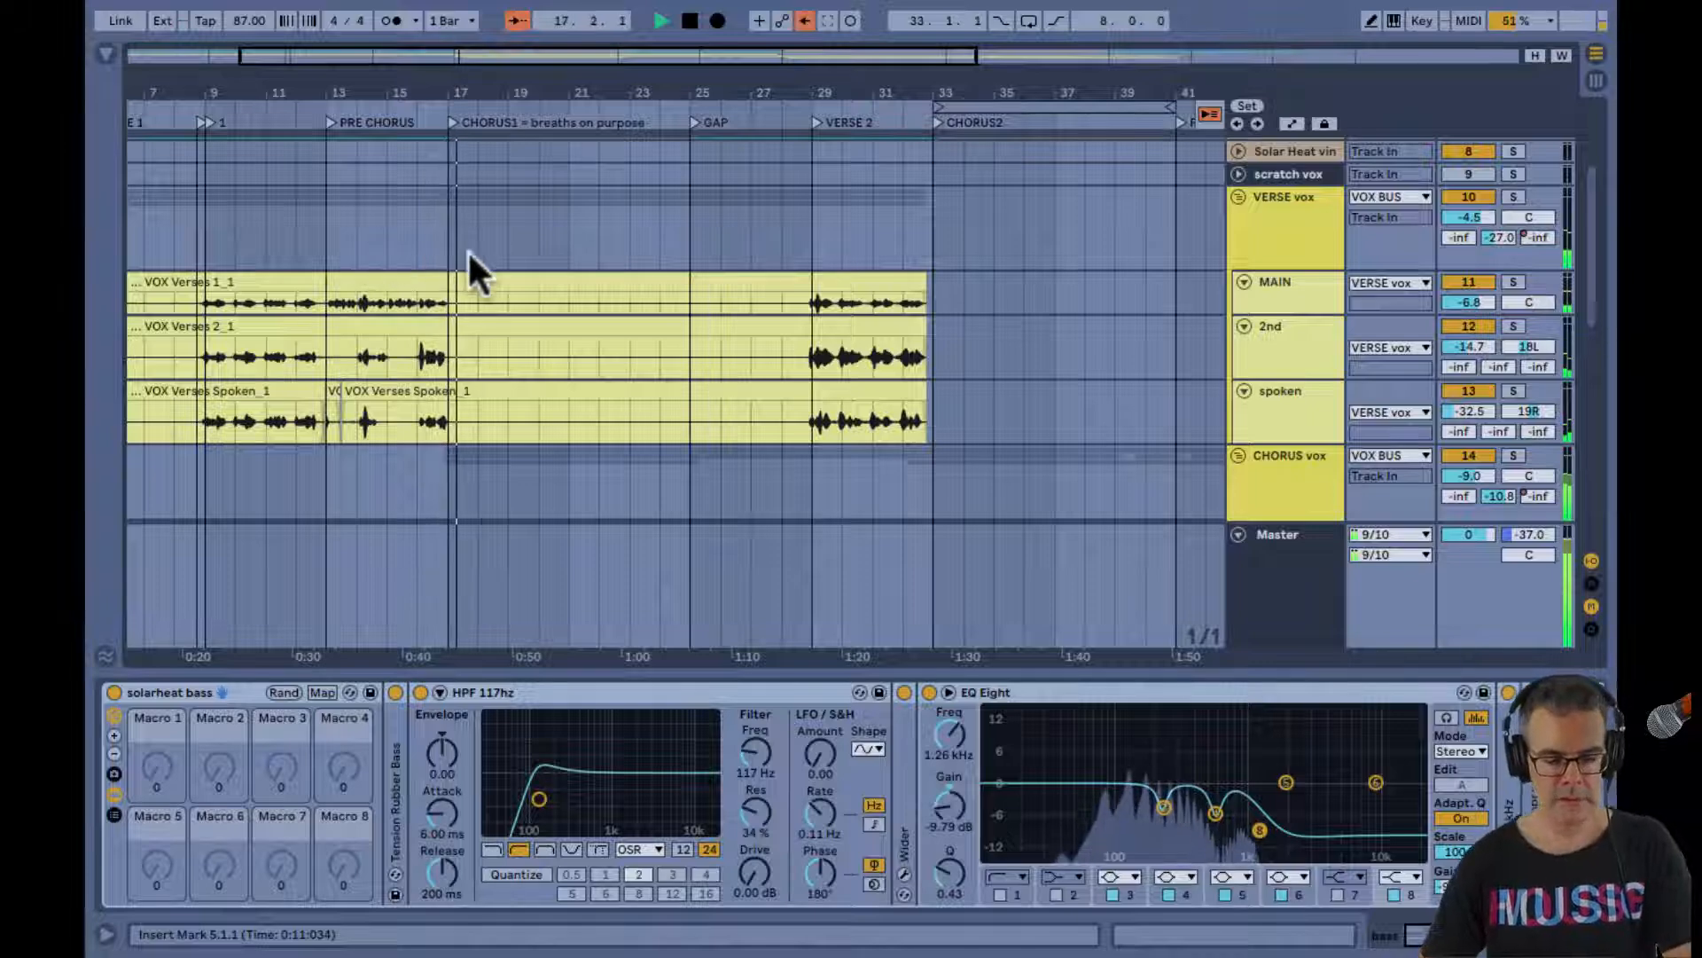
# Set the VOX BUS volume to -3.4 dB in the mixer and isolate it by muting the INSTR, BEATS and MONOLOW buses
pyautogui.press('Tab')
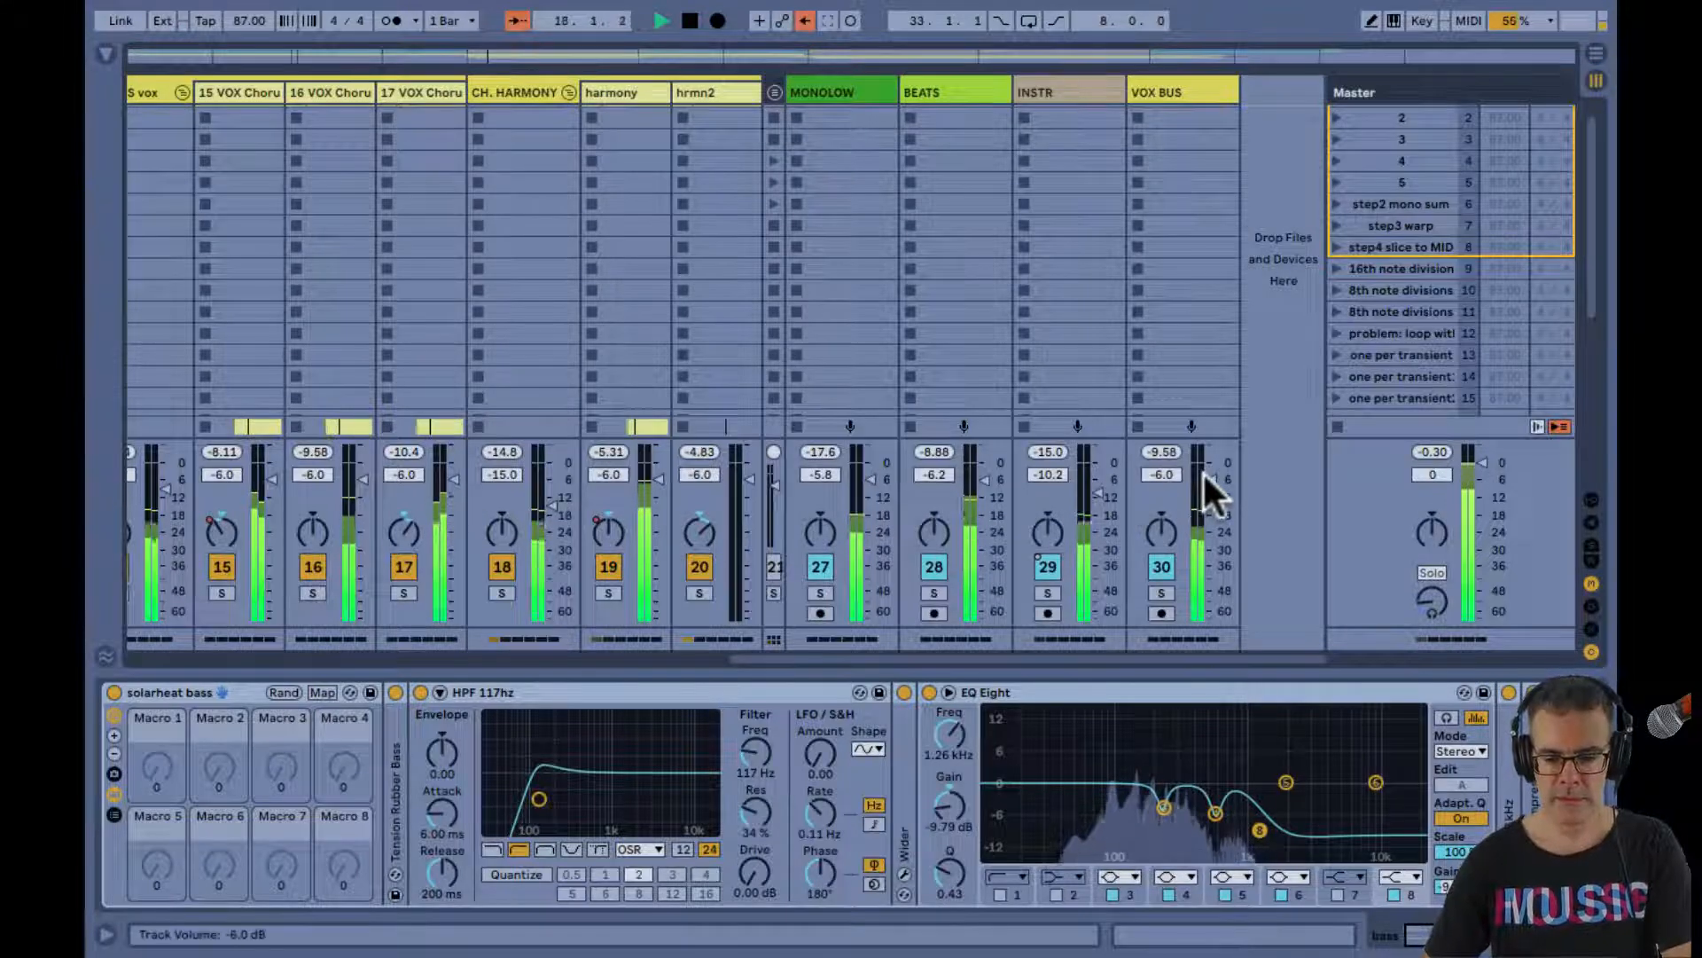
pyautogui.moveTo(1204, 475); pyautogui.dragTo(1206, 479)
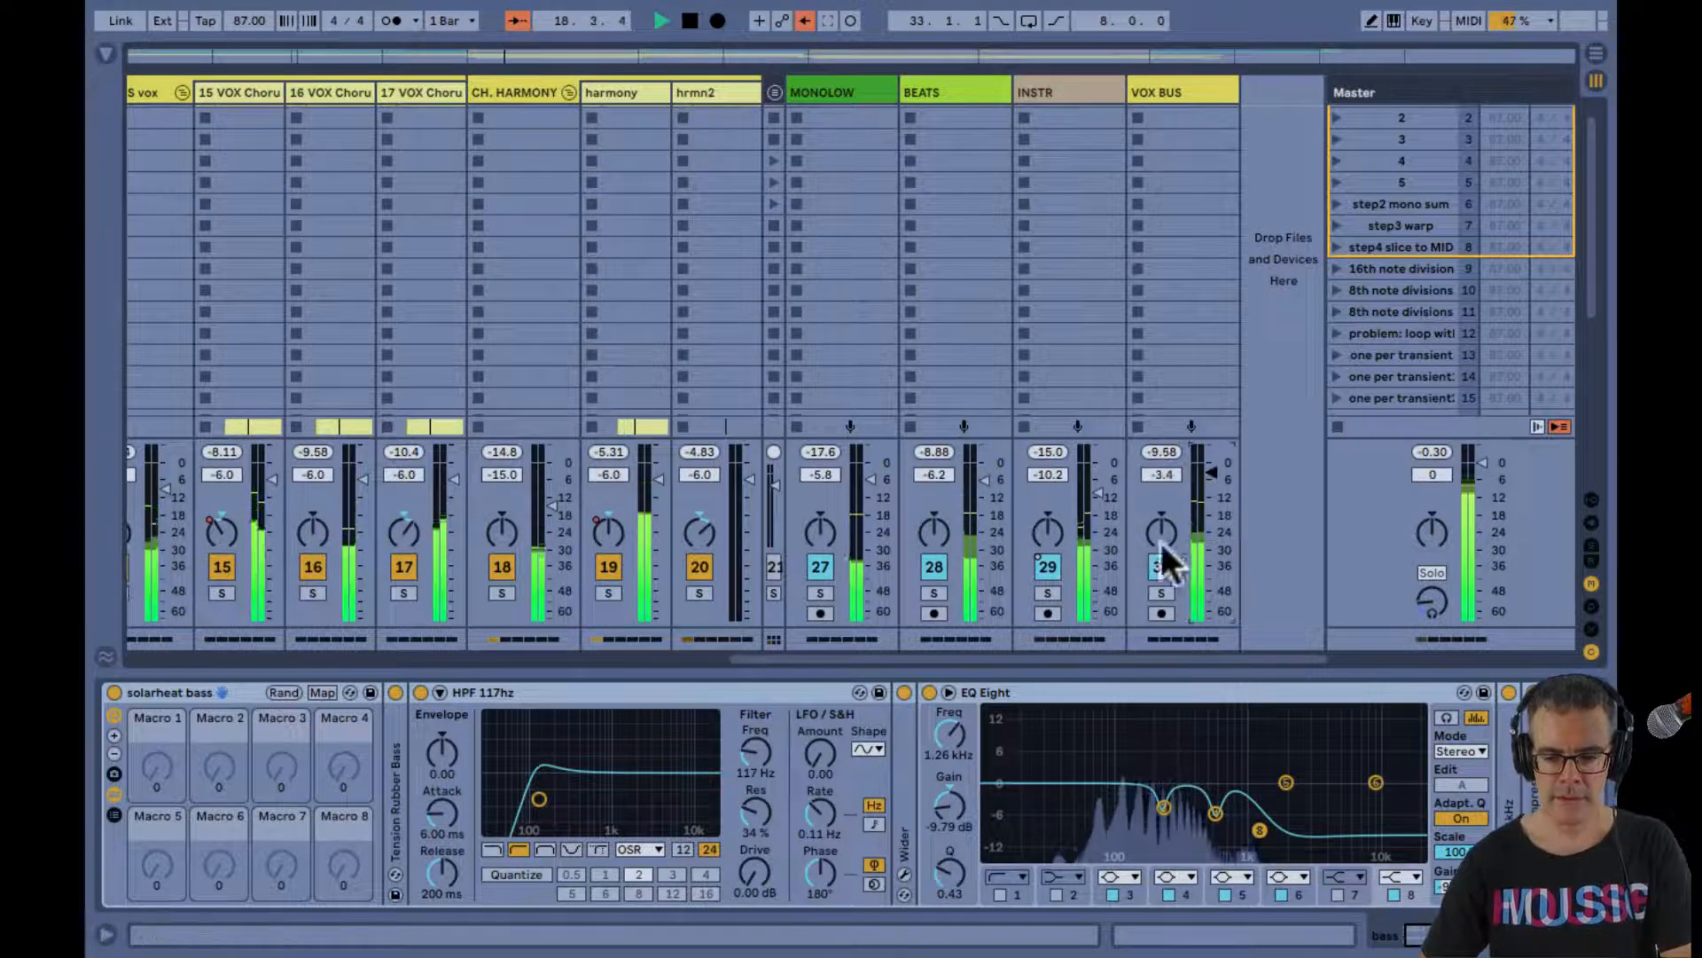
pyautogui.click(1048, 567)
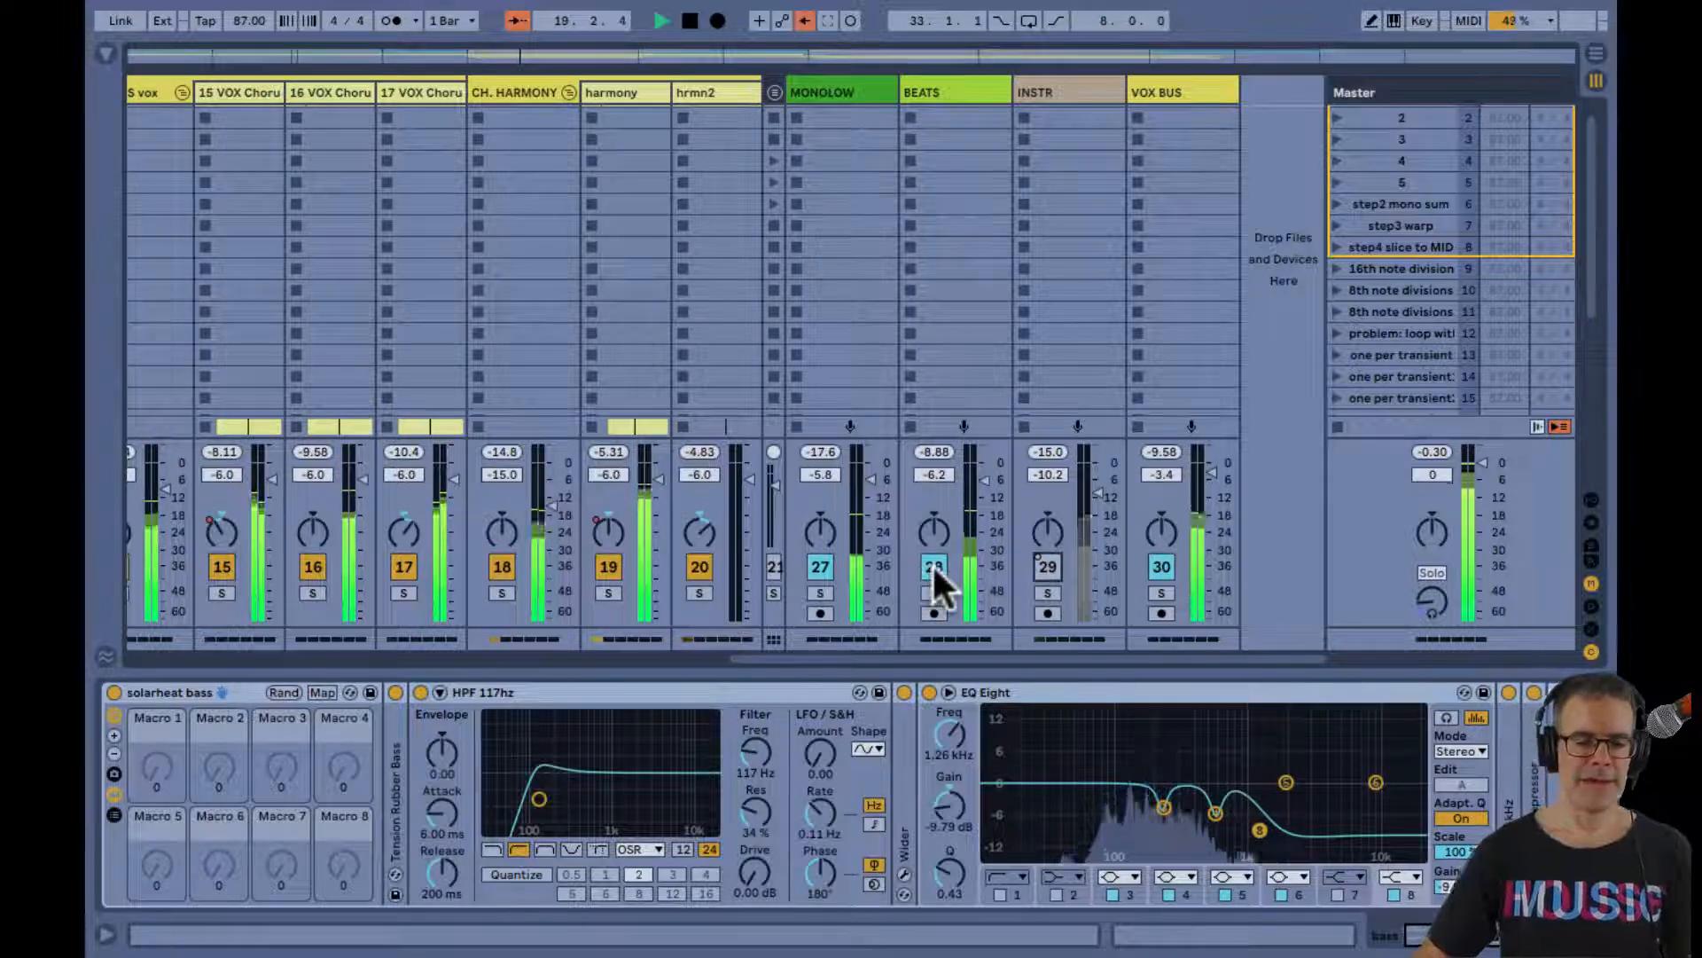
pyautogui.click(931, 569)
pyautogui.click(820, 568)
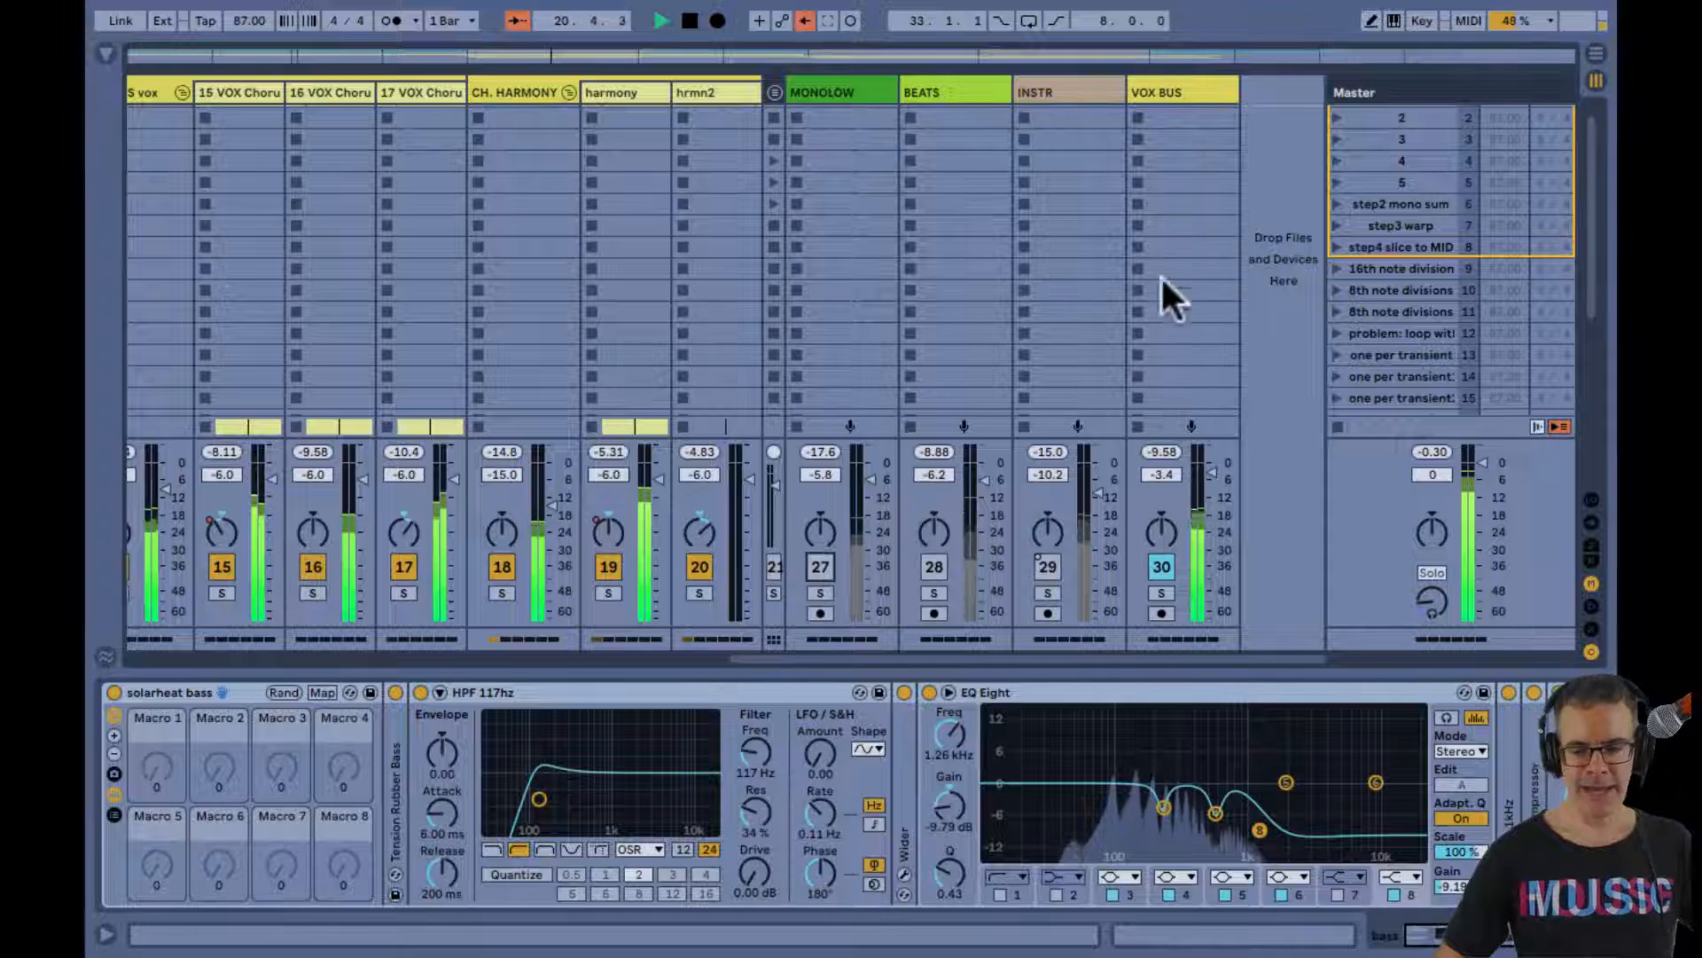
# Select the MONOLOW, BEATS, INSTR and VOX BUS tracks together and narrow them in the mixer
pyautogui.click(1152, 569)
pyautogui.click(1149, 568)
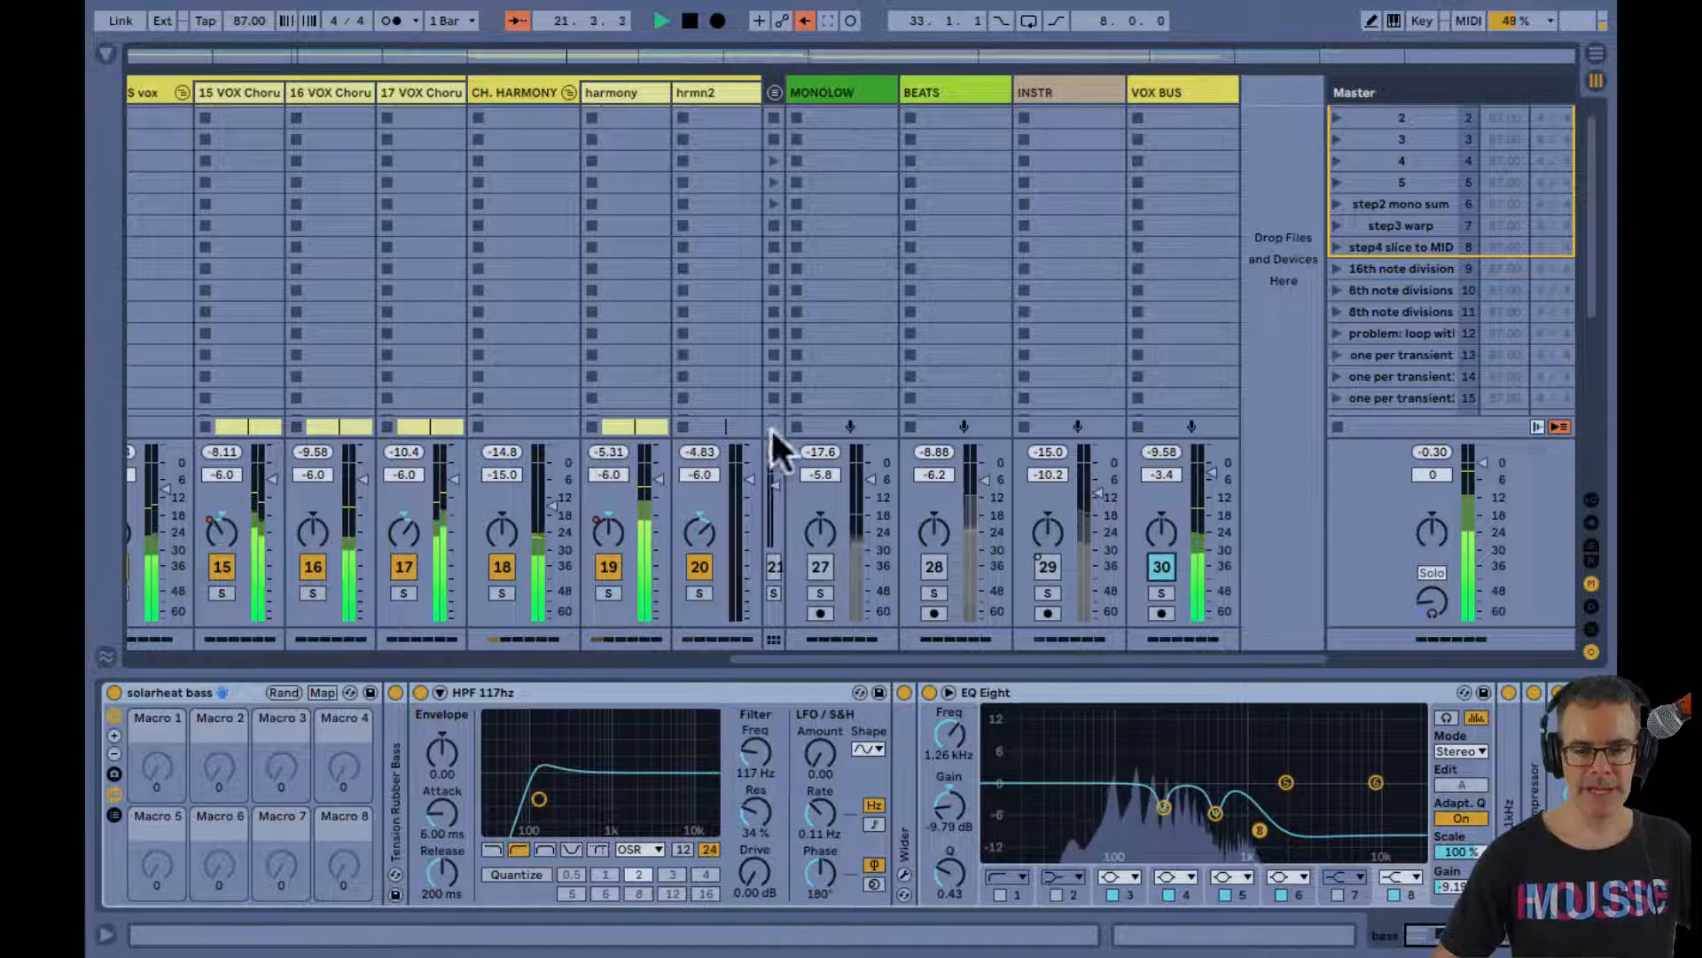
pyautogui.scroll(1, 546, 391)
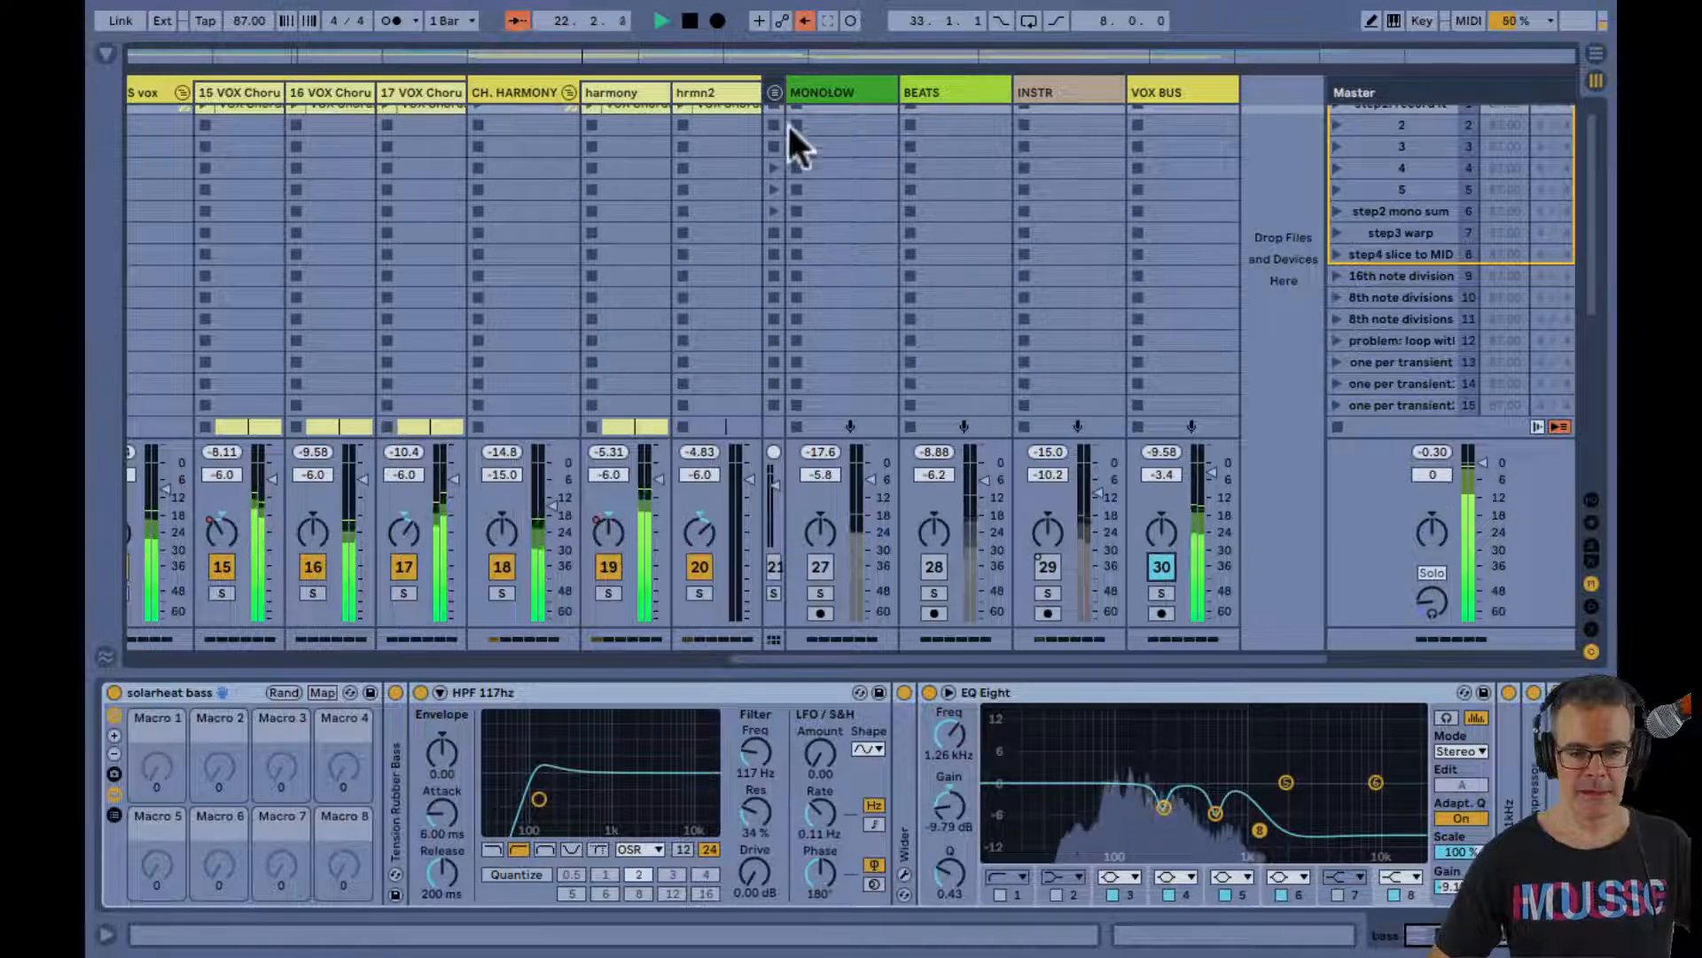
pyautogui.click(848, 89)
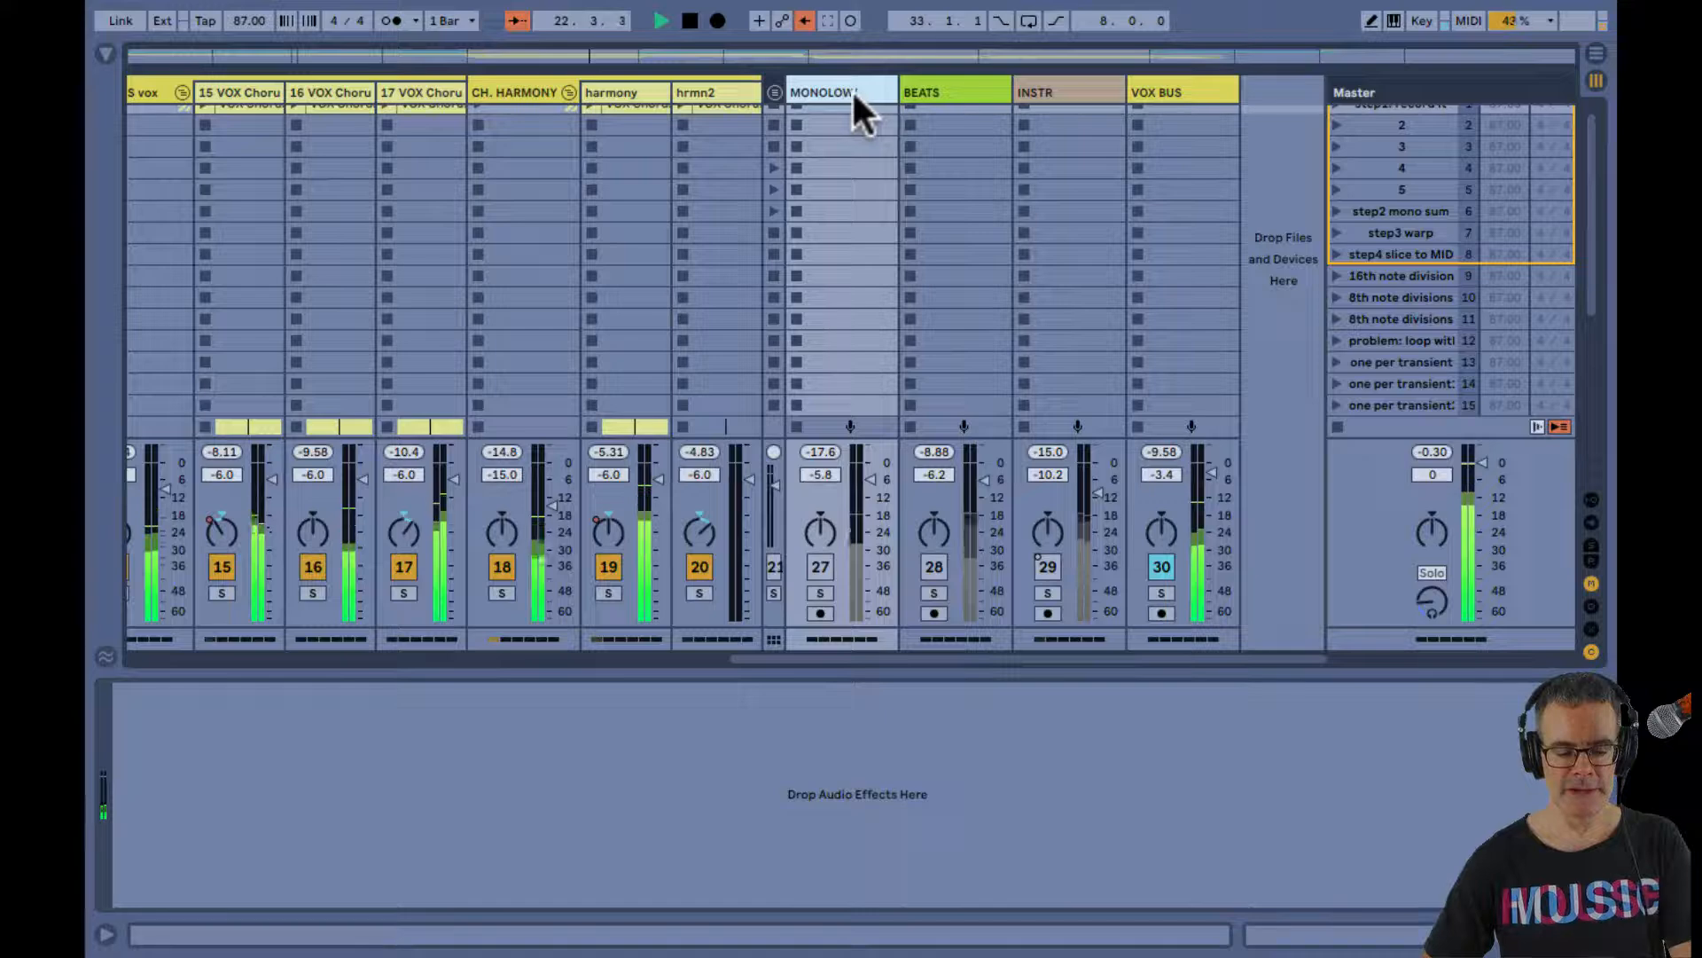
pyautogui.keyDown('shift'); pyautogui.click(1155, 83); pyautogui.keyUp('shift')
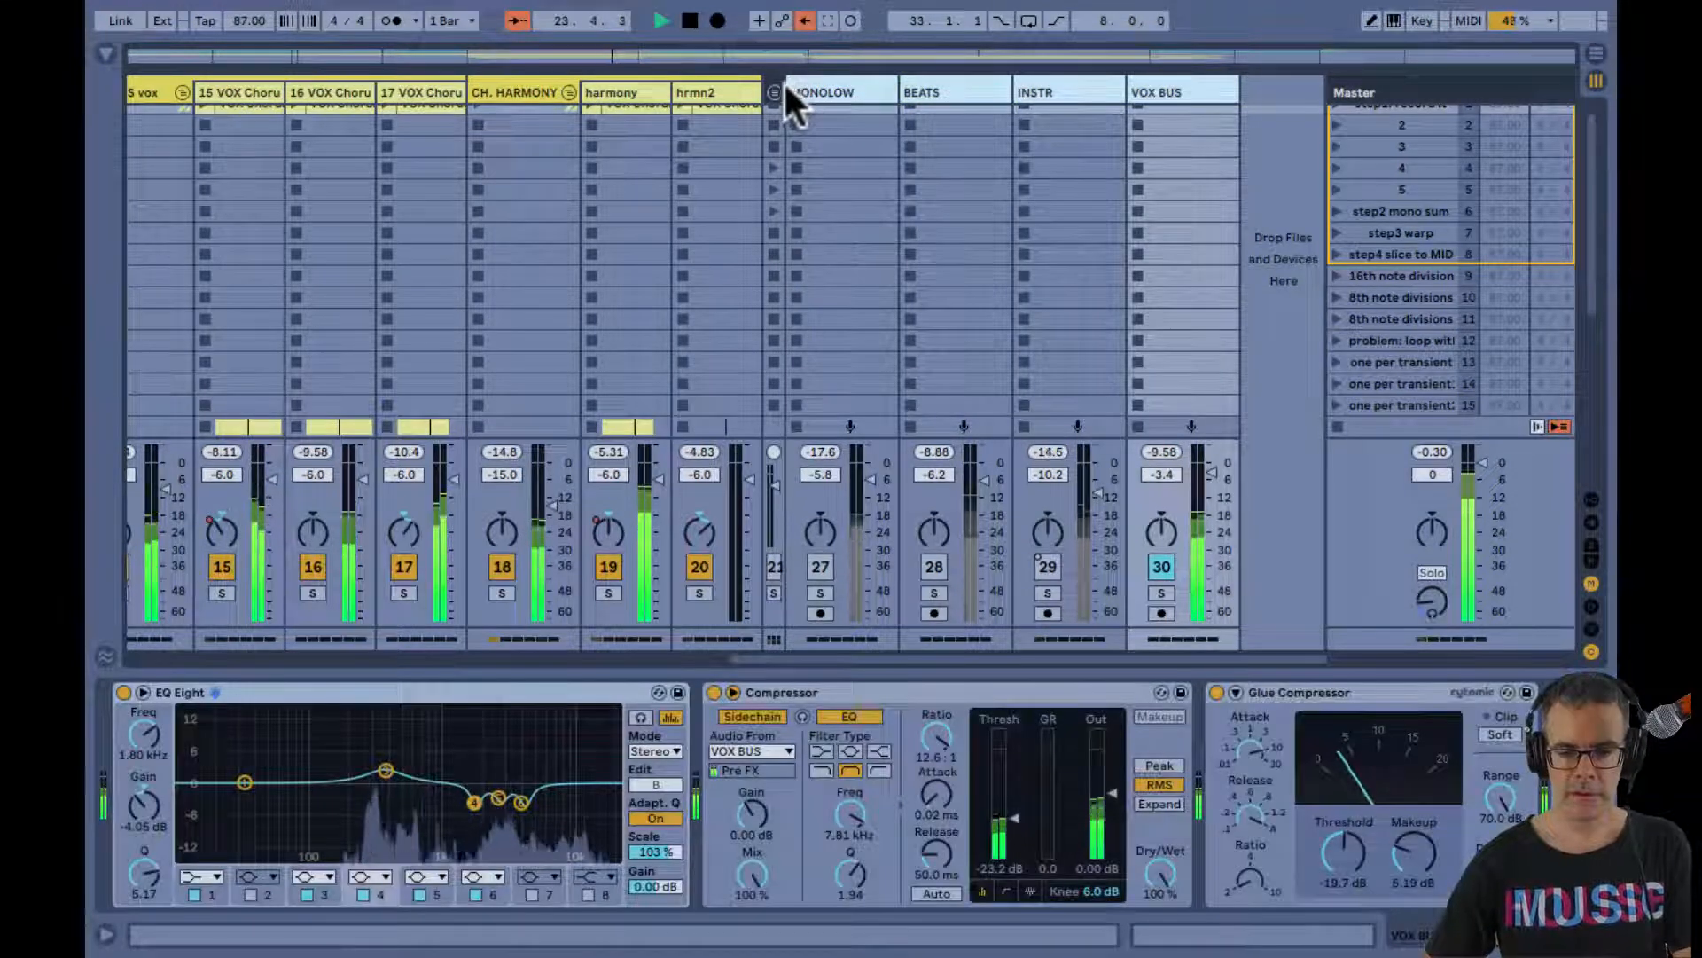
pyautogui.moveTo(896, 89); pyautogui.dragTo(847, 89)
pyautogui.click(1008, 193)
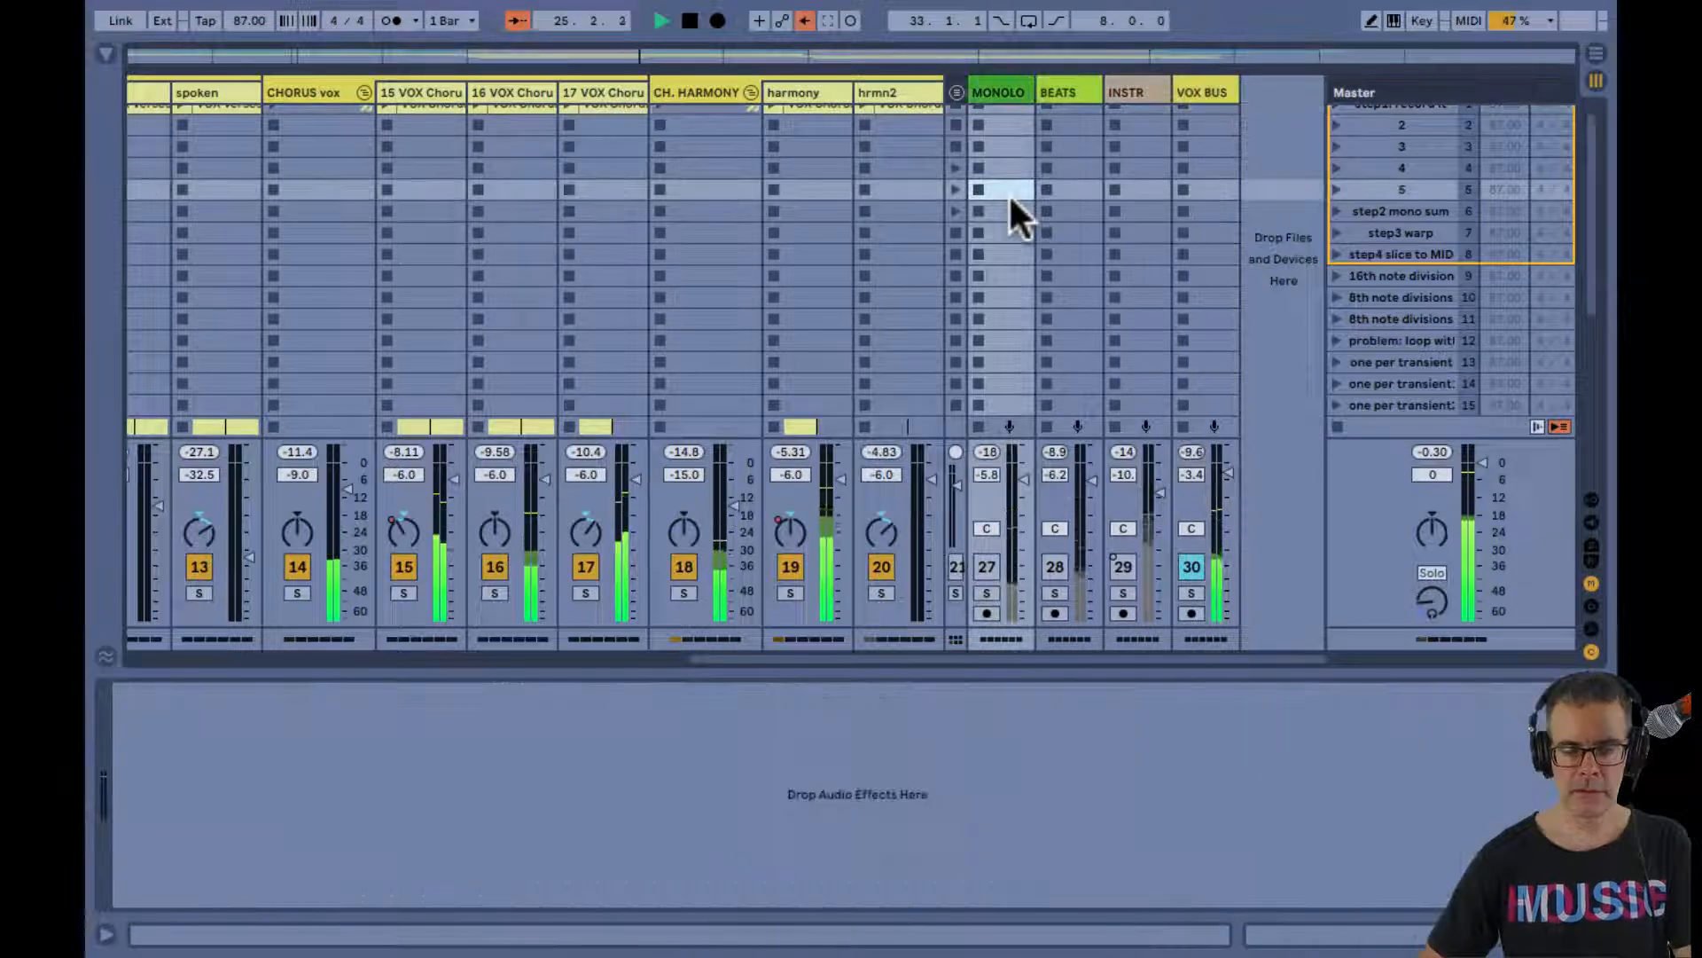
# Stop playback and examine the verse, chorus and harmony vocal tracks in the mixer and the arrangement
pyautogui.press('space')
pyautogui.scroll(1, 622, 230)
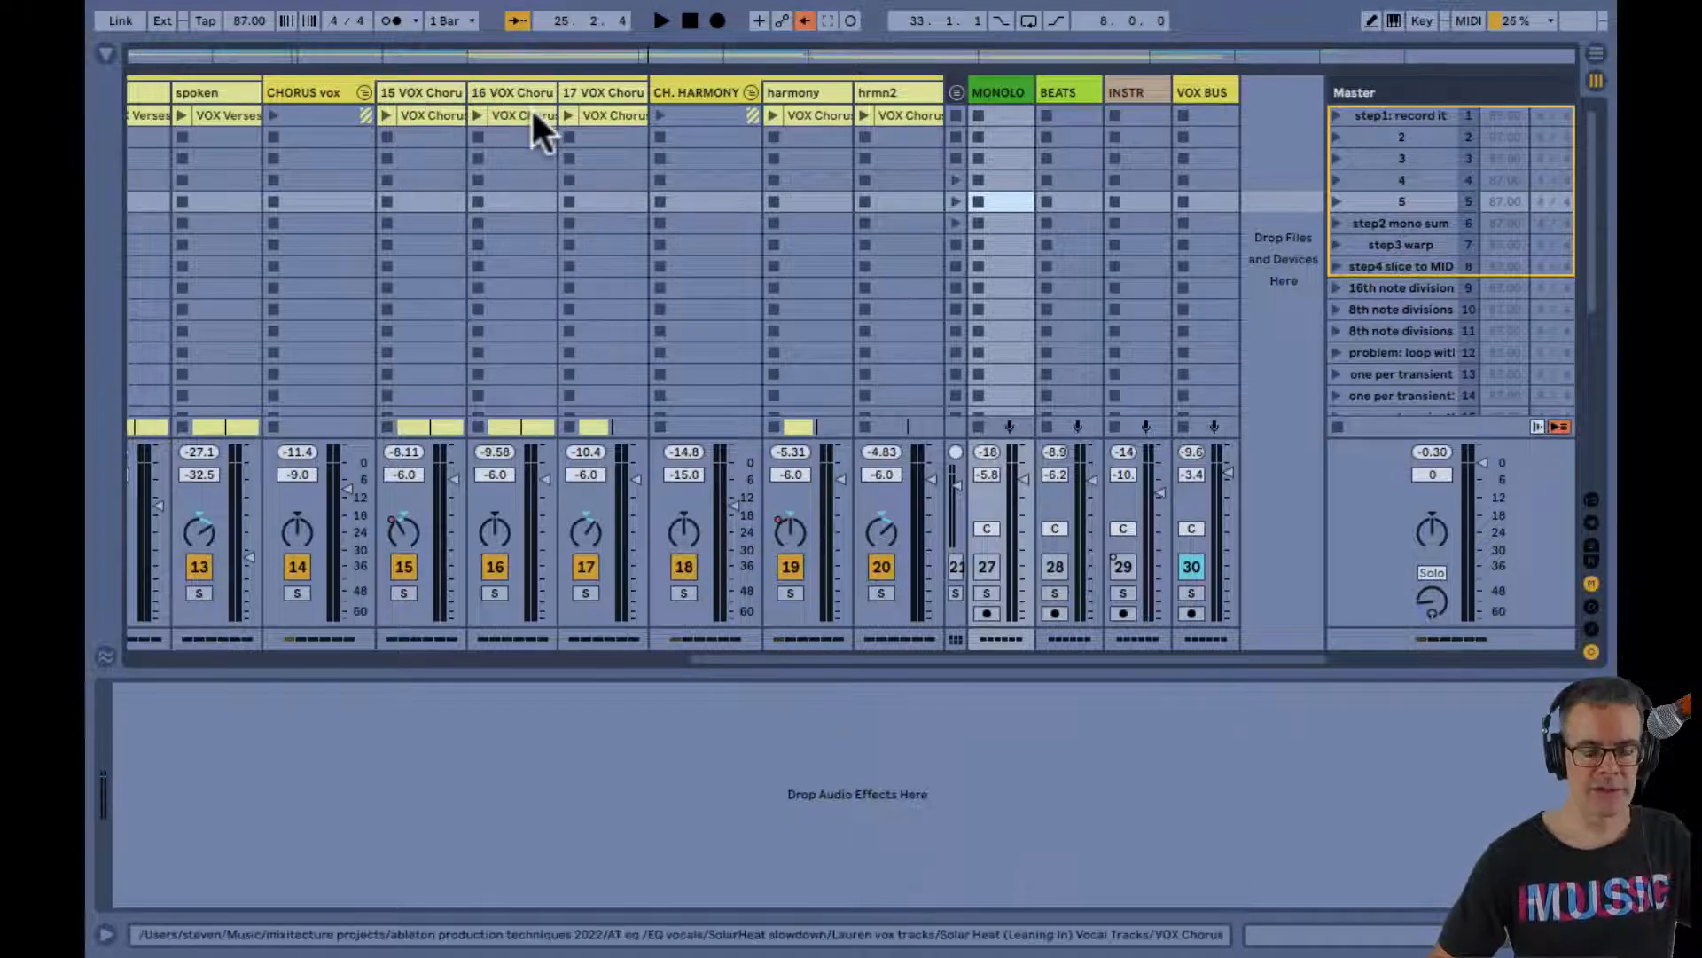
pyautogui.hscroll(-6, 532, 116)
pyautogui.scroll(-1, 532, 116)
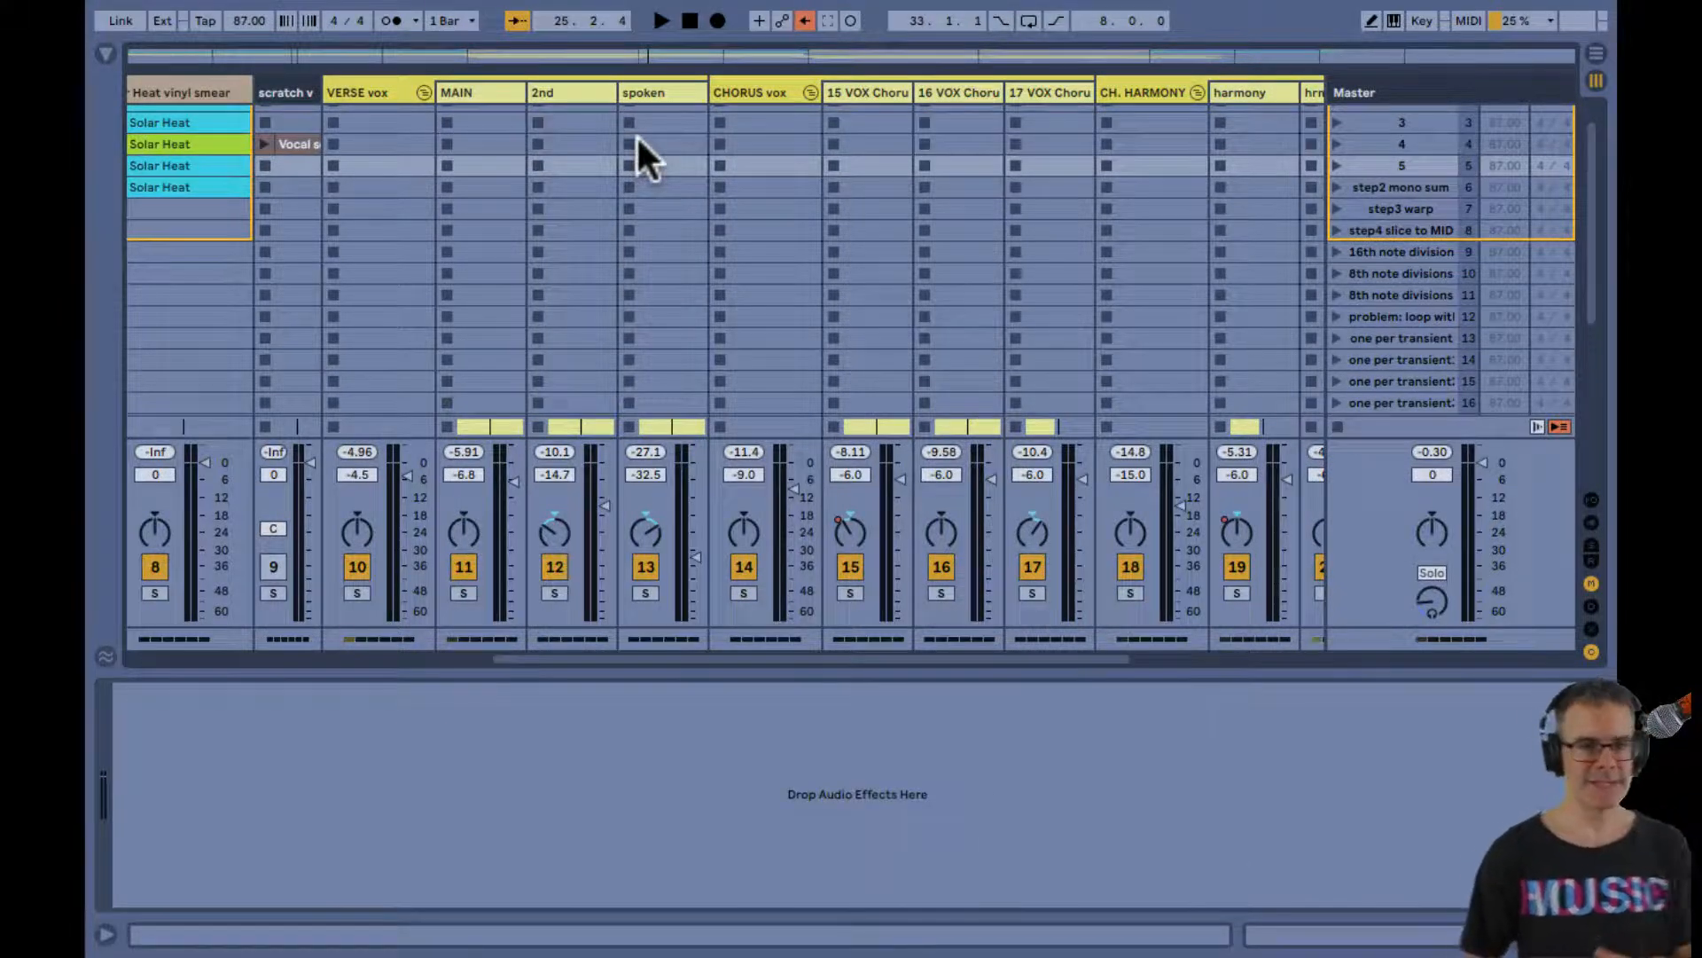
pyautogui.press('Tab')
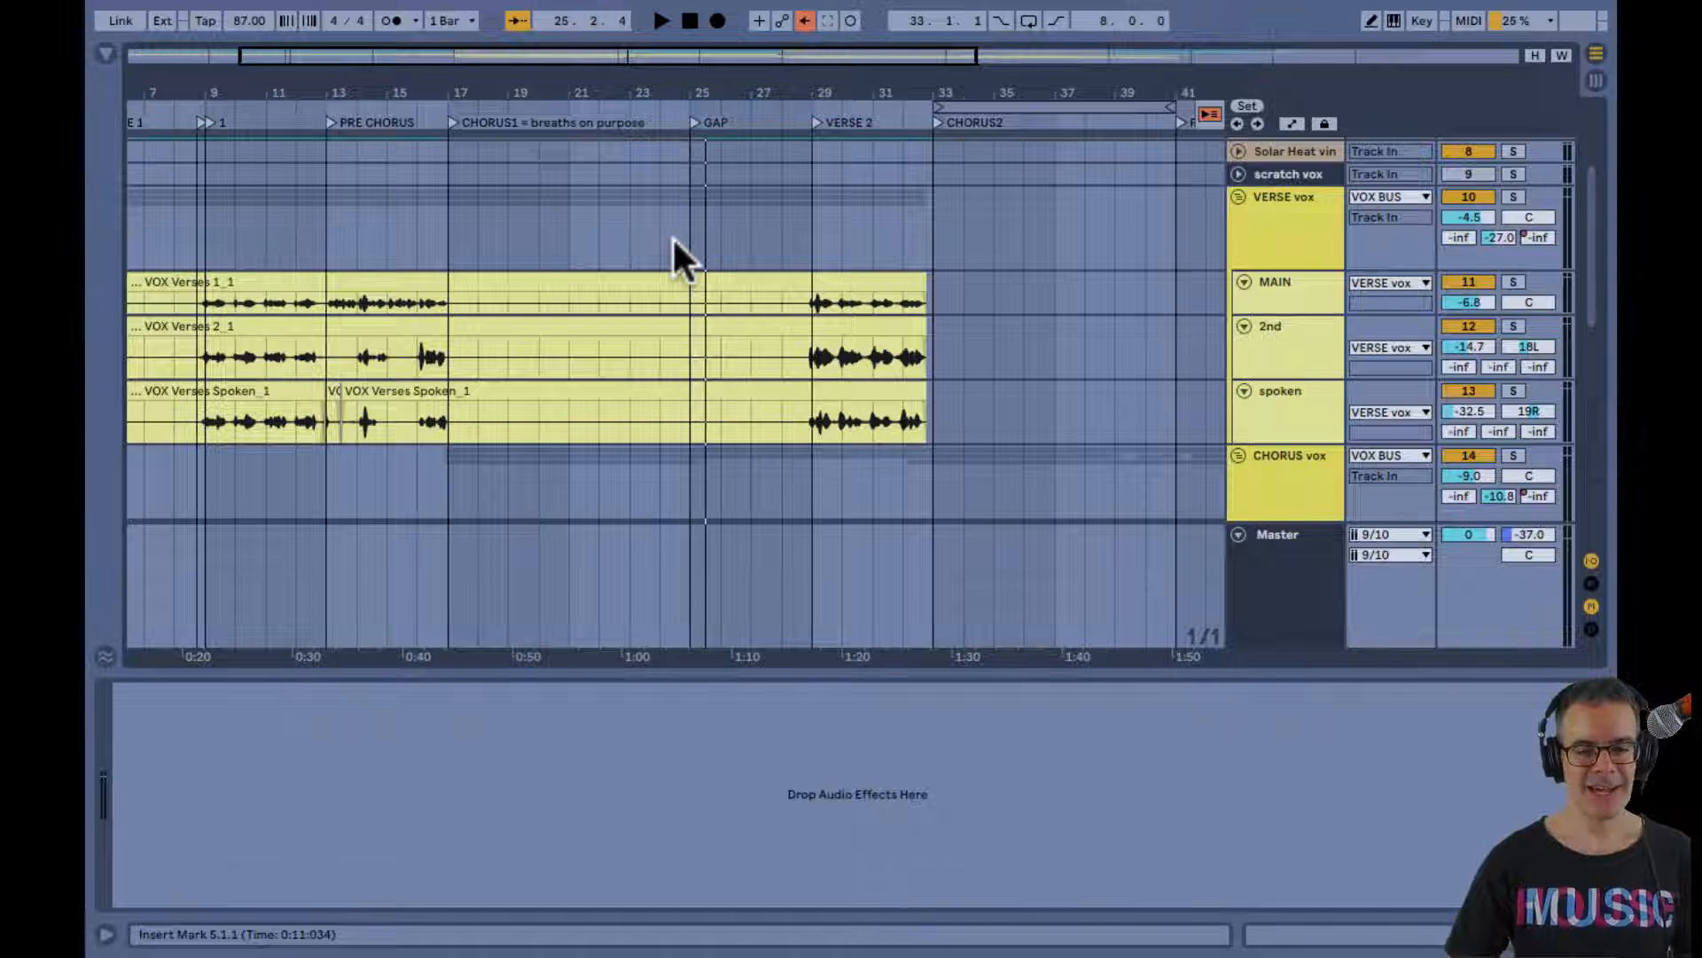
pyautogui.scroll(-1, 672, 235)
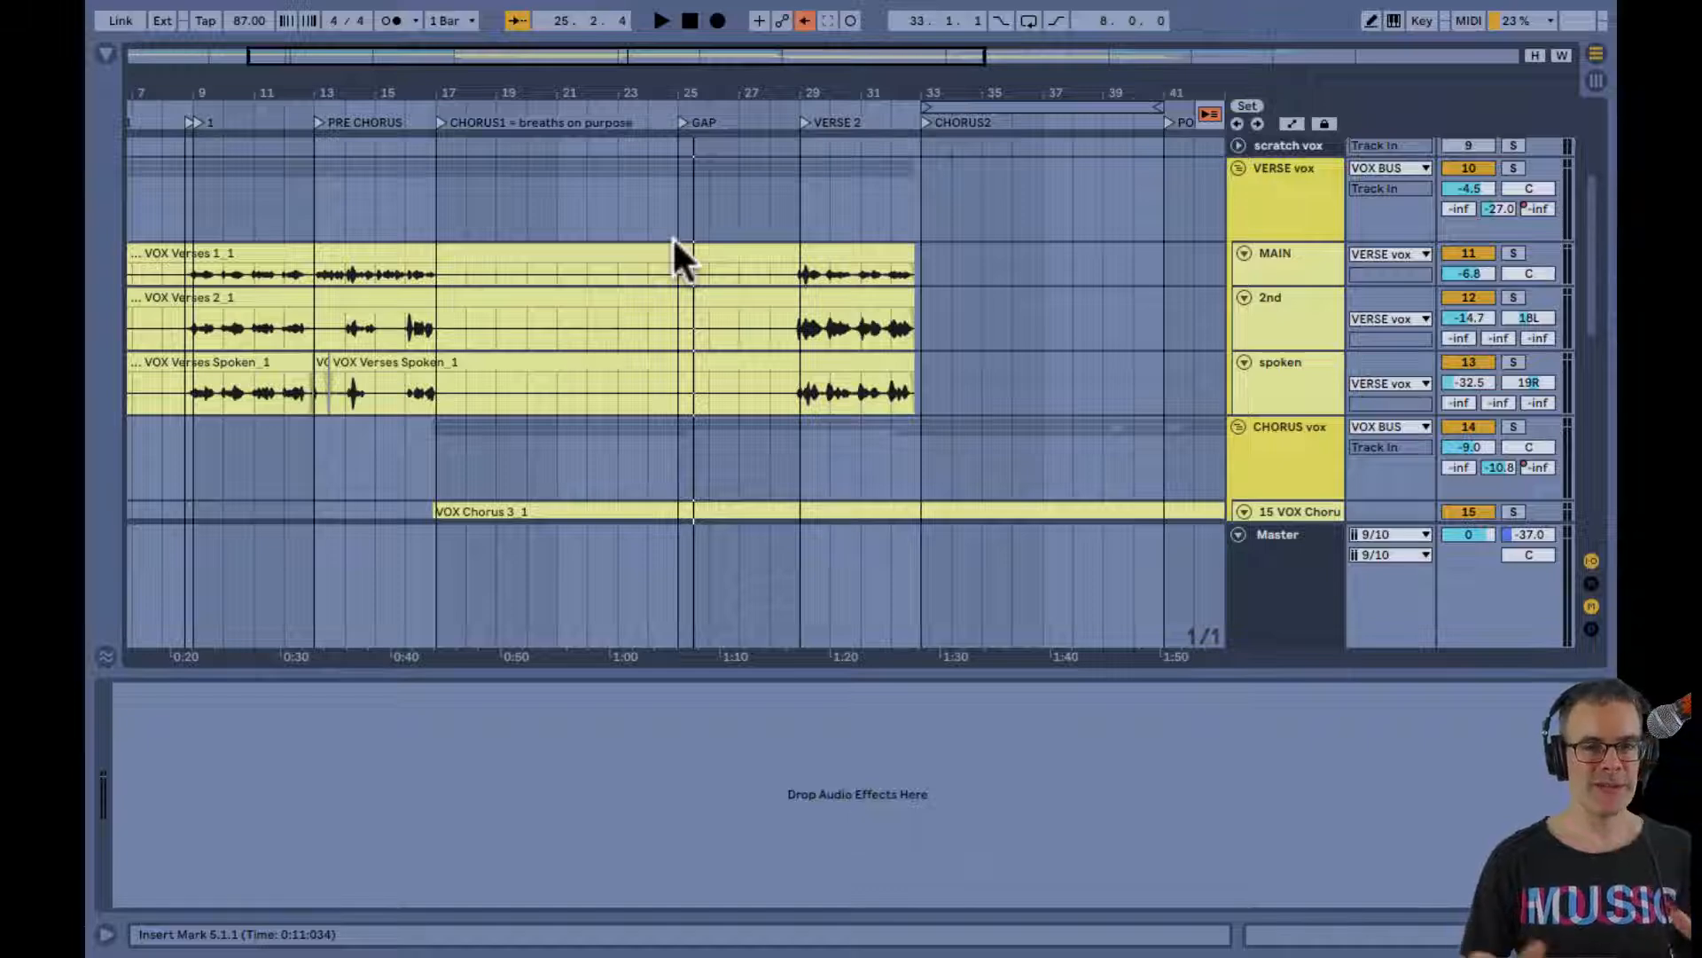
pyautogui.scroll(-3, 672, 239)
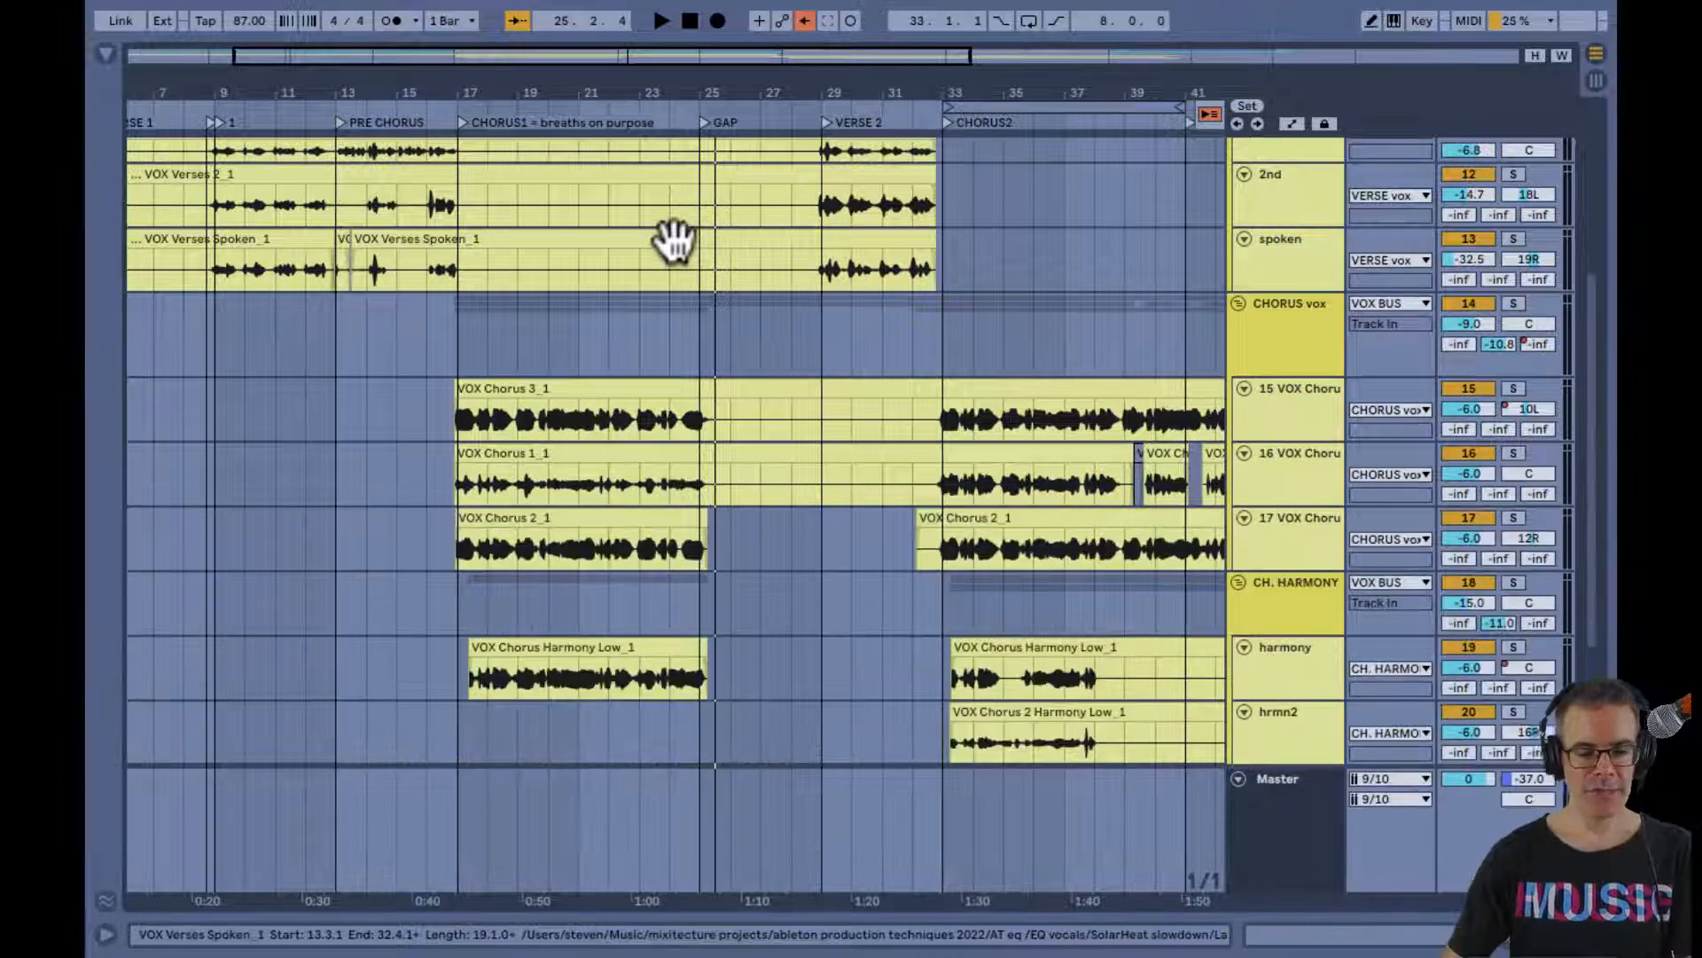
pyautogui.scroll(3, 691, 344)
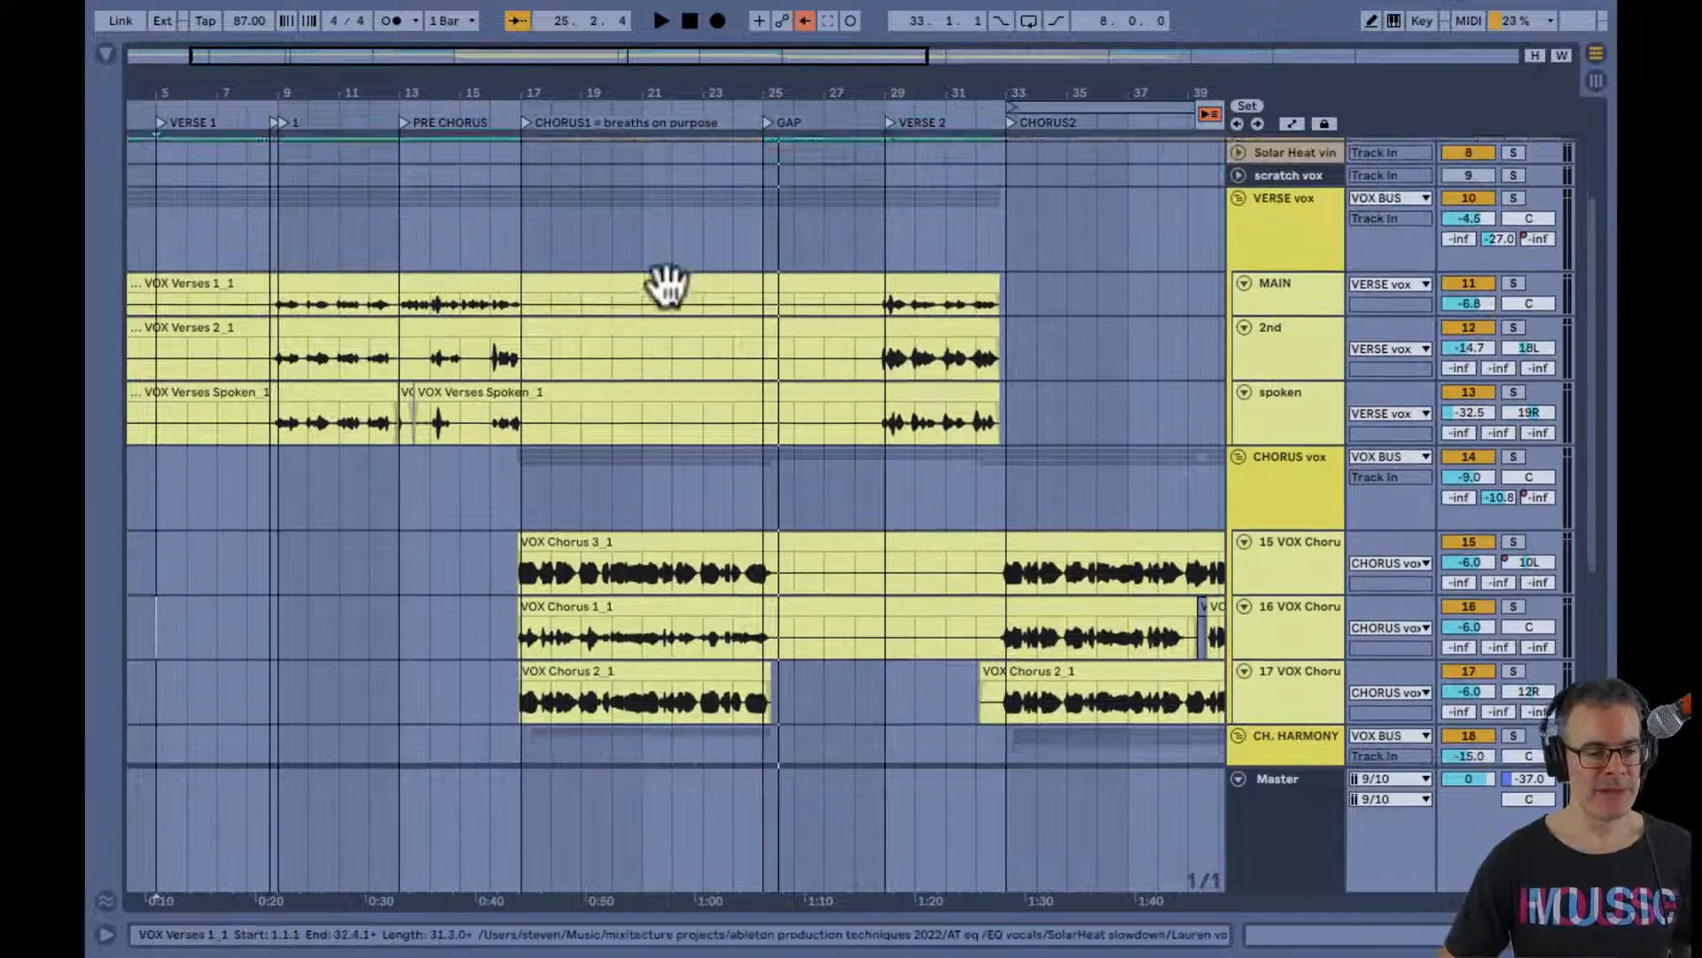
pyautogui.scroll(-1, 667, 285)
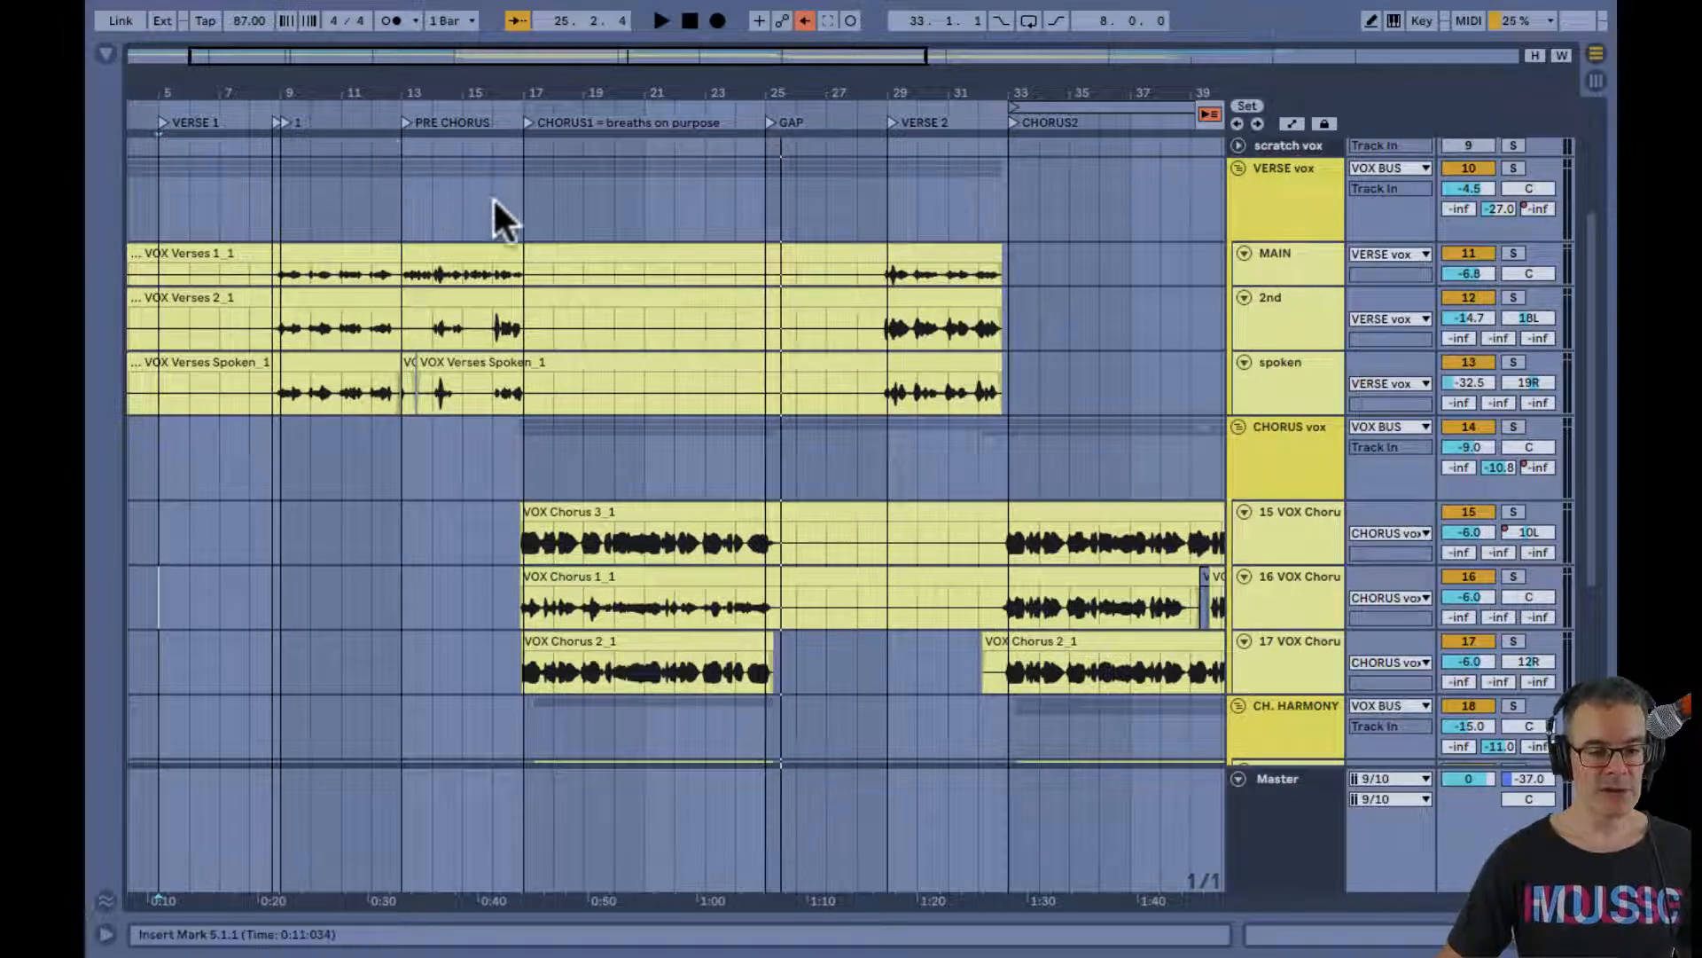
# Select bars 17 to 25 of the VERSE vox group and compare that section with the chorus and harmony clips
pyautogui.moveTo(523, 202); pyautogui.dragTo(772, 232)
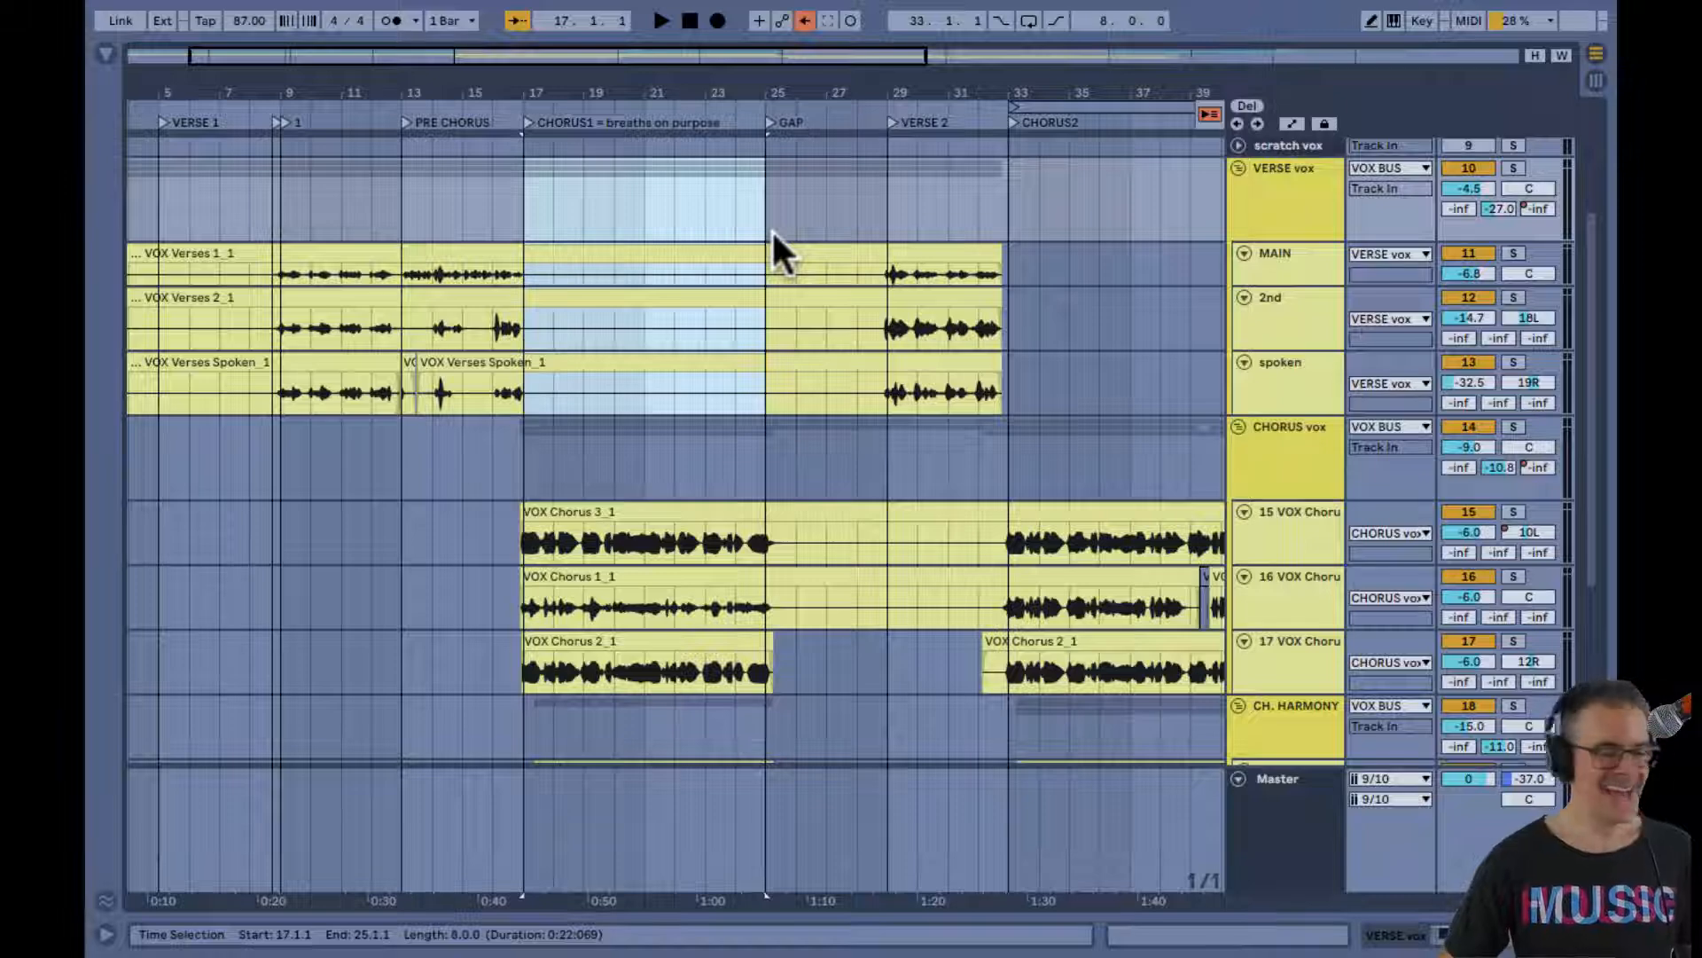
pyautogui.scroll(-2, 767, 266)
pyautogui.scroll(-1, 770, 271)
pyautogui.scroll(-2, 718, 572)
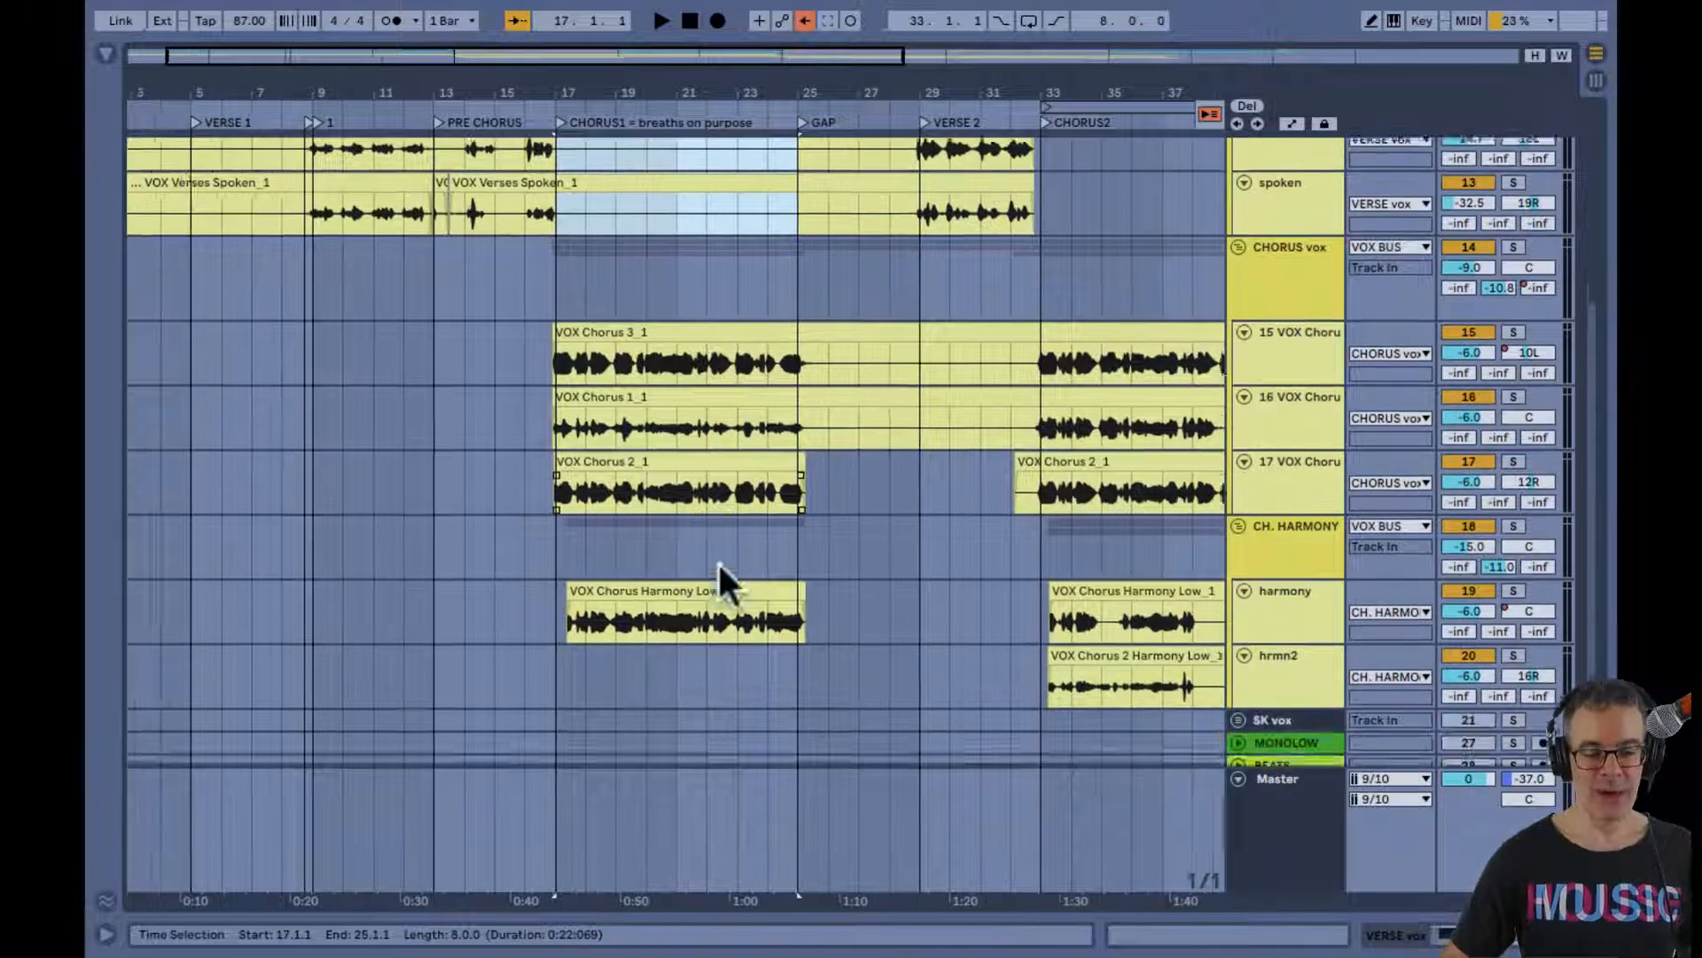
pyautogui.scroll(1, 718, 567)
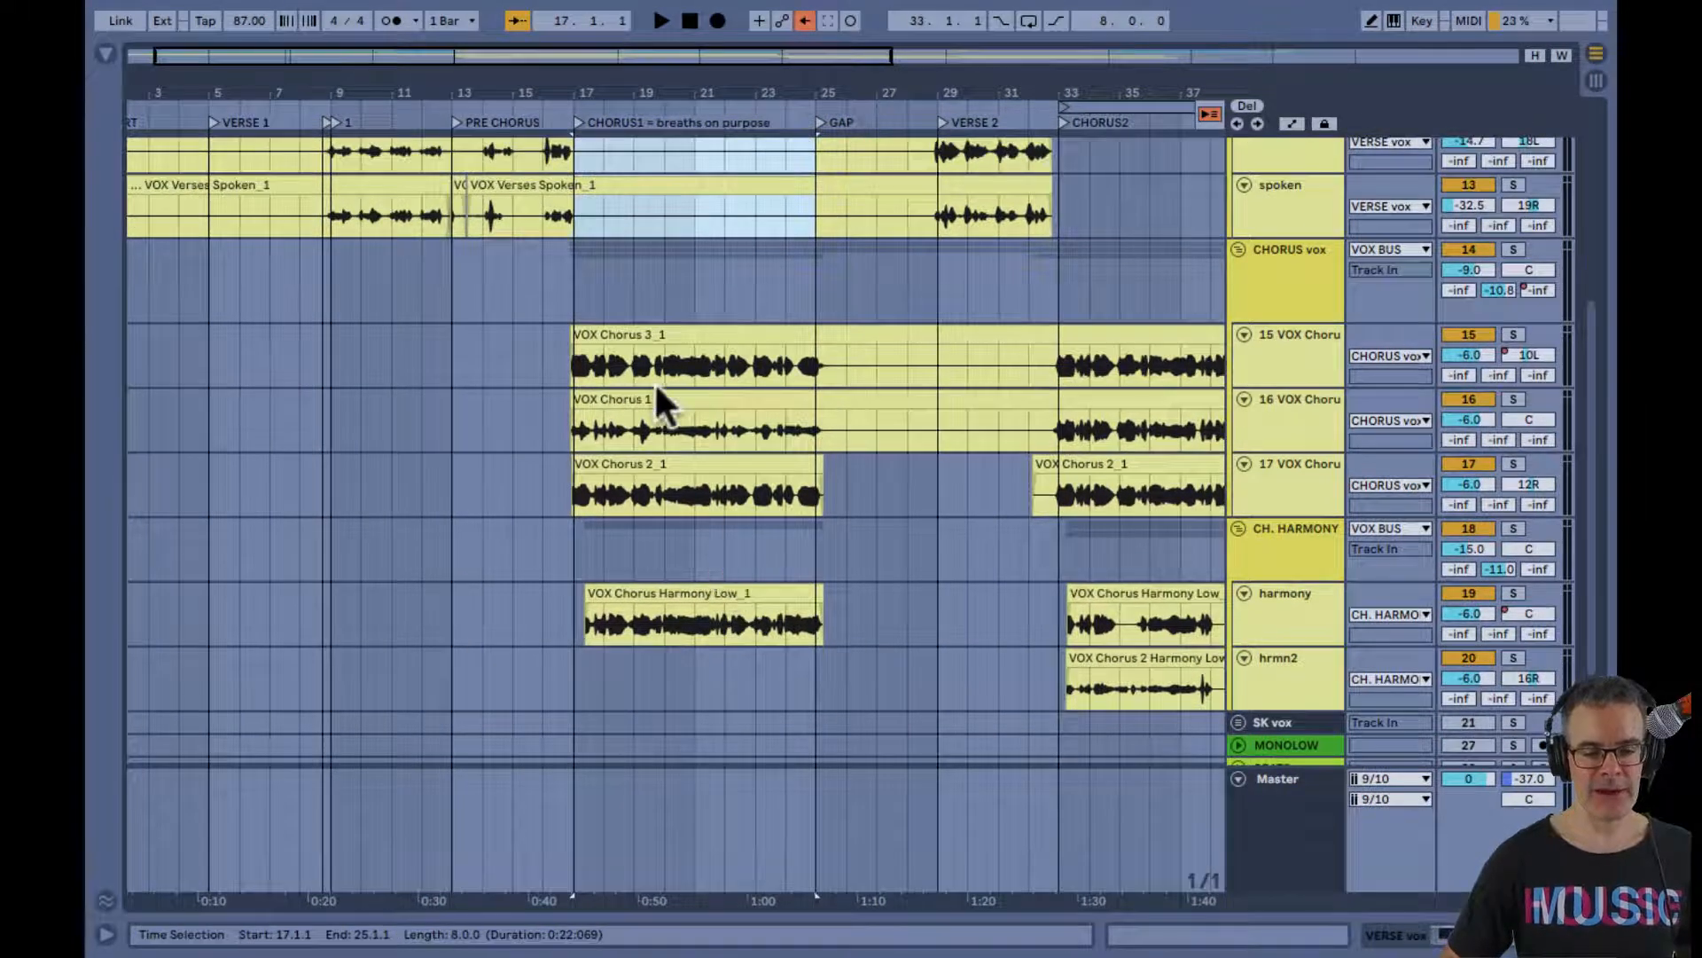
pyautogui.scroll(-1, 678, 479)
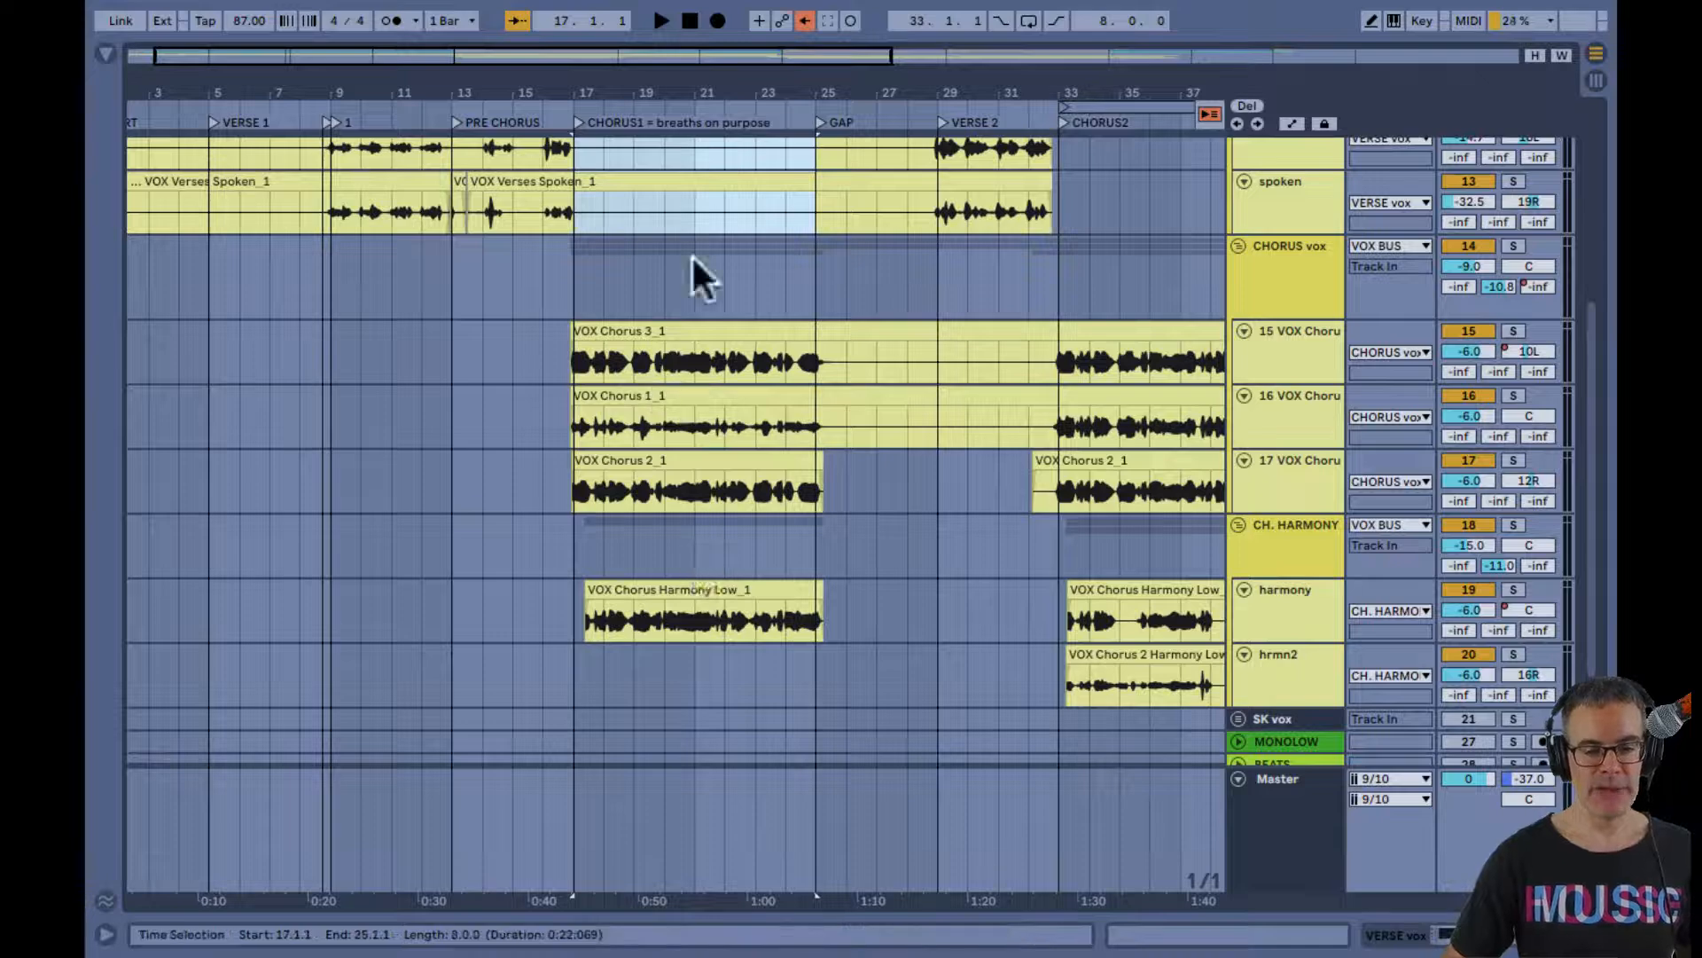
pyautogui.moveTo(671, 91); pyautogui.dragTo(437, 118)
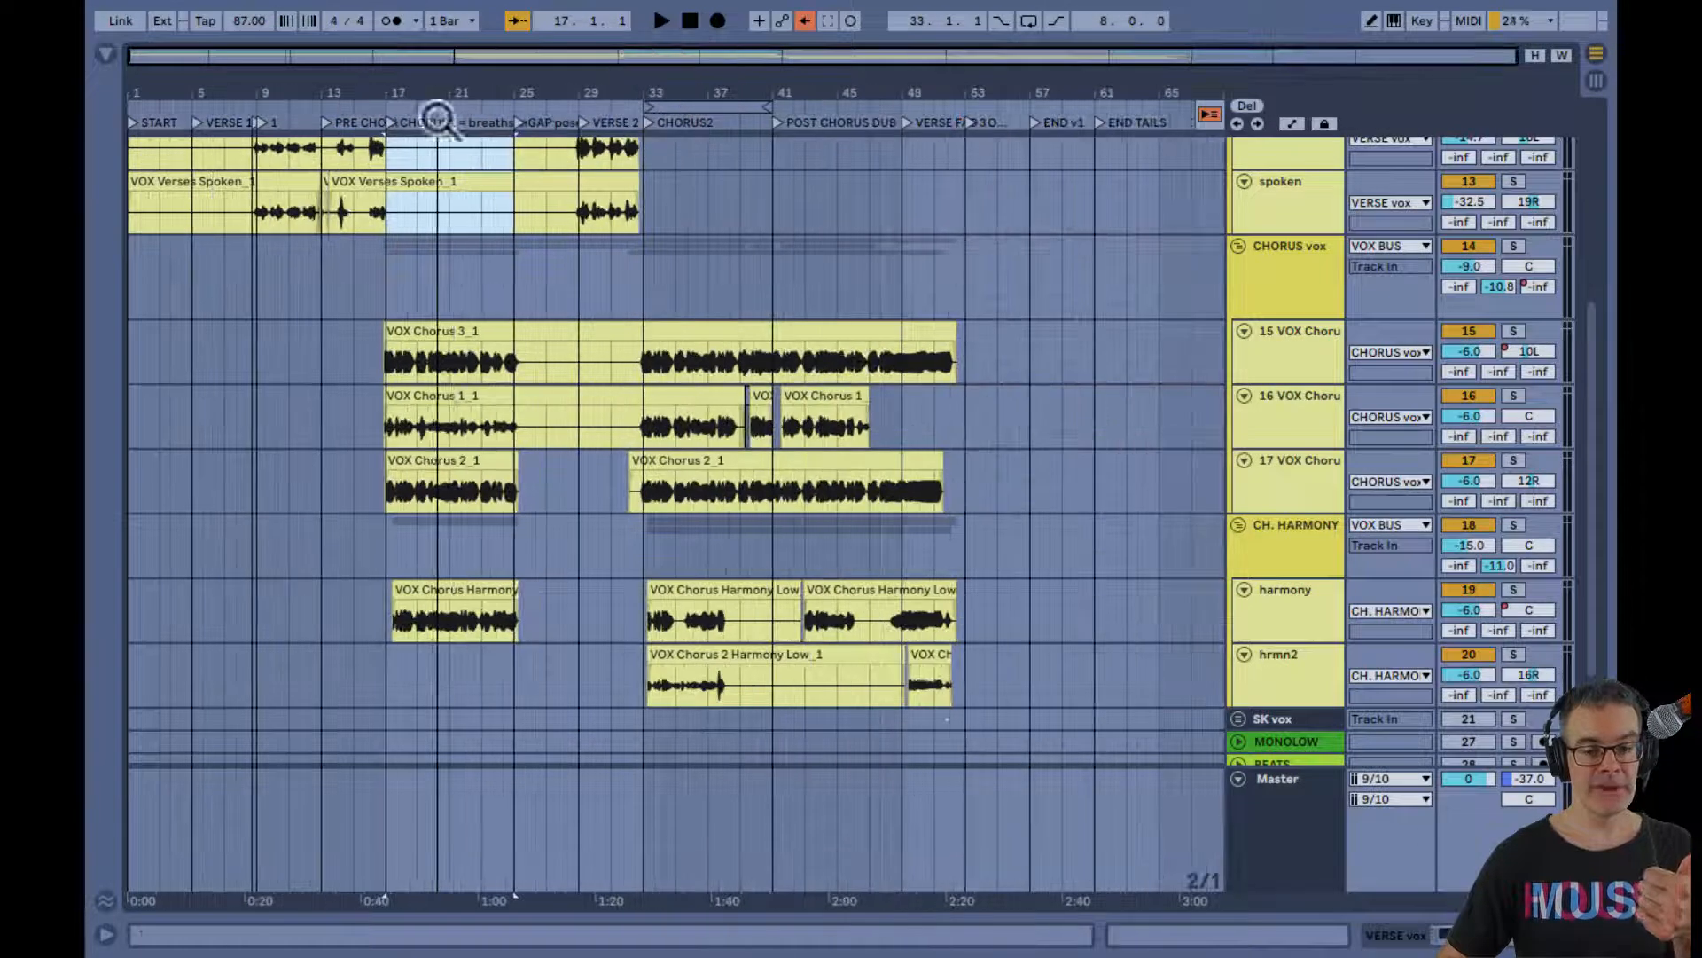
pyautogui.scroll(4, 487, 390)
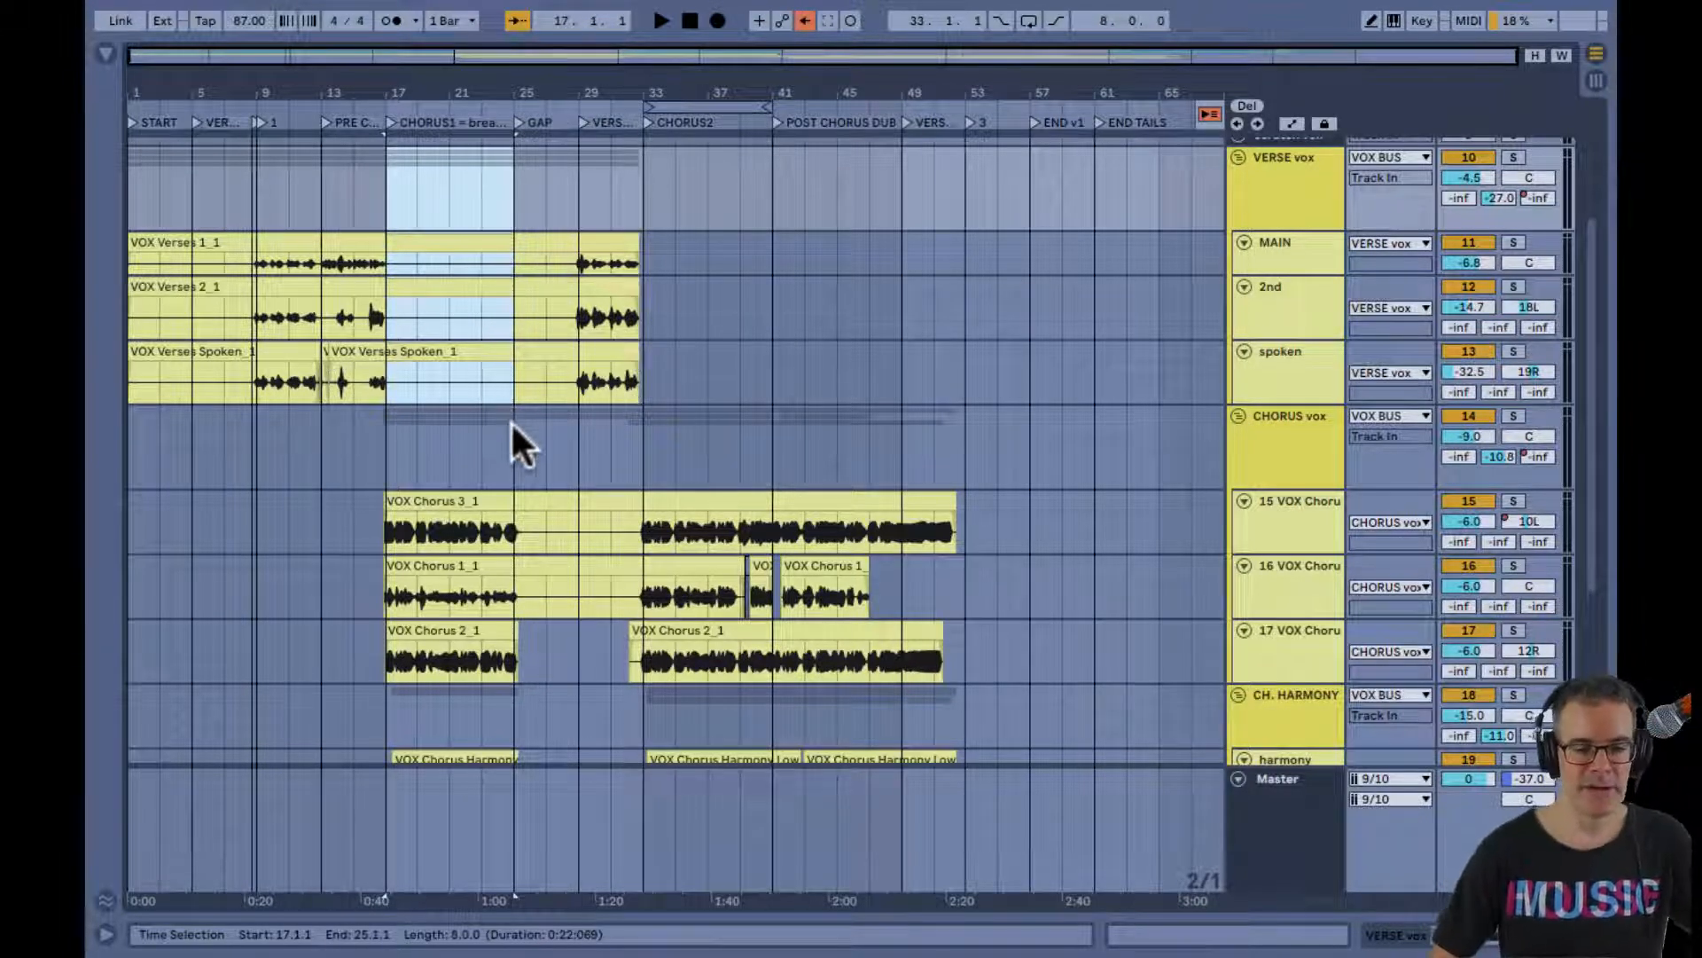
# Set the insert marker at bar 25 on the CHORUS vox group and examine the vocal clips across verses and choruses
pyautogui.click(513, 424)
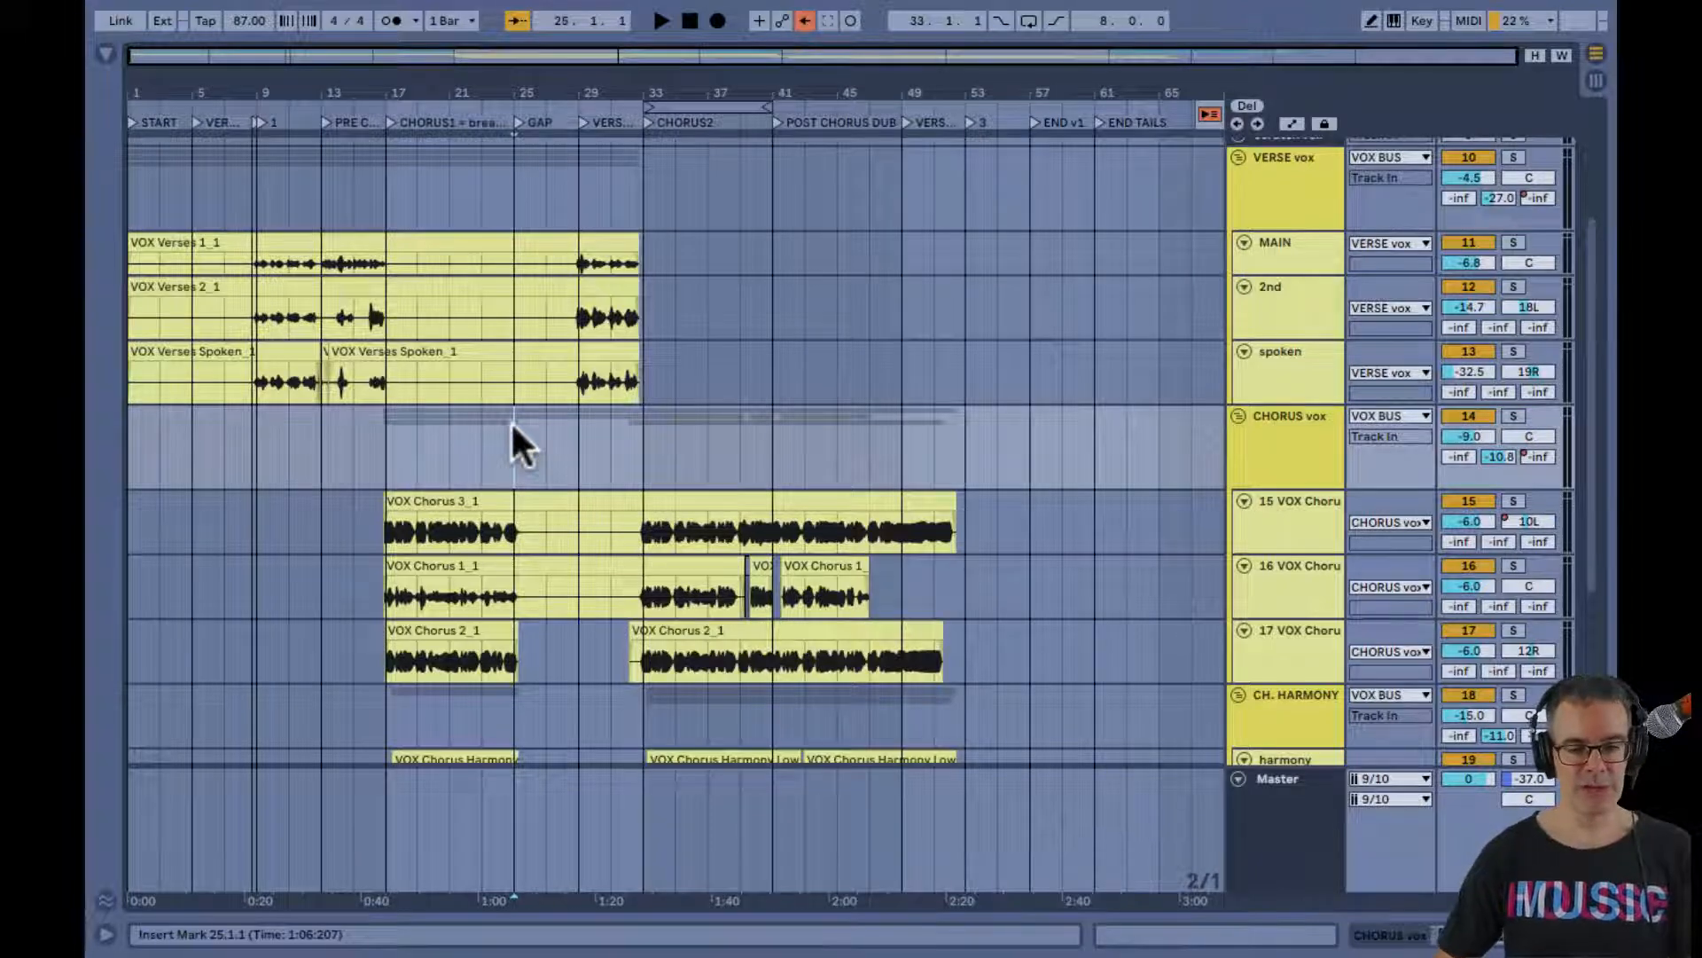
pyautogui.scroll(-5, 511, 421)
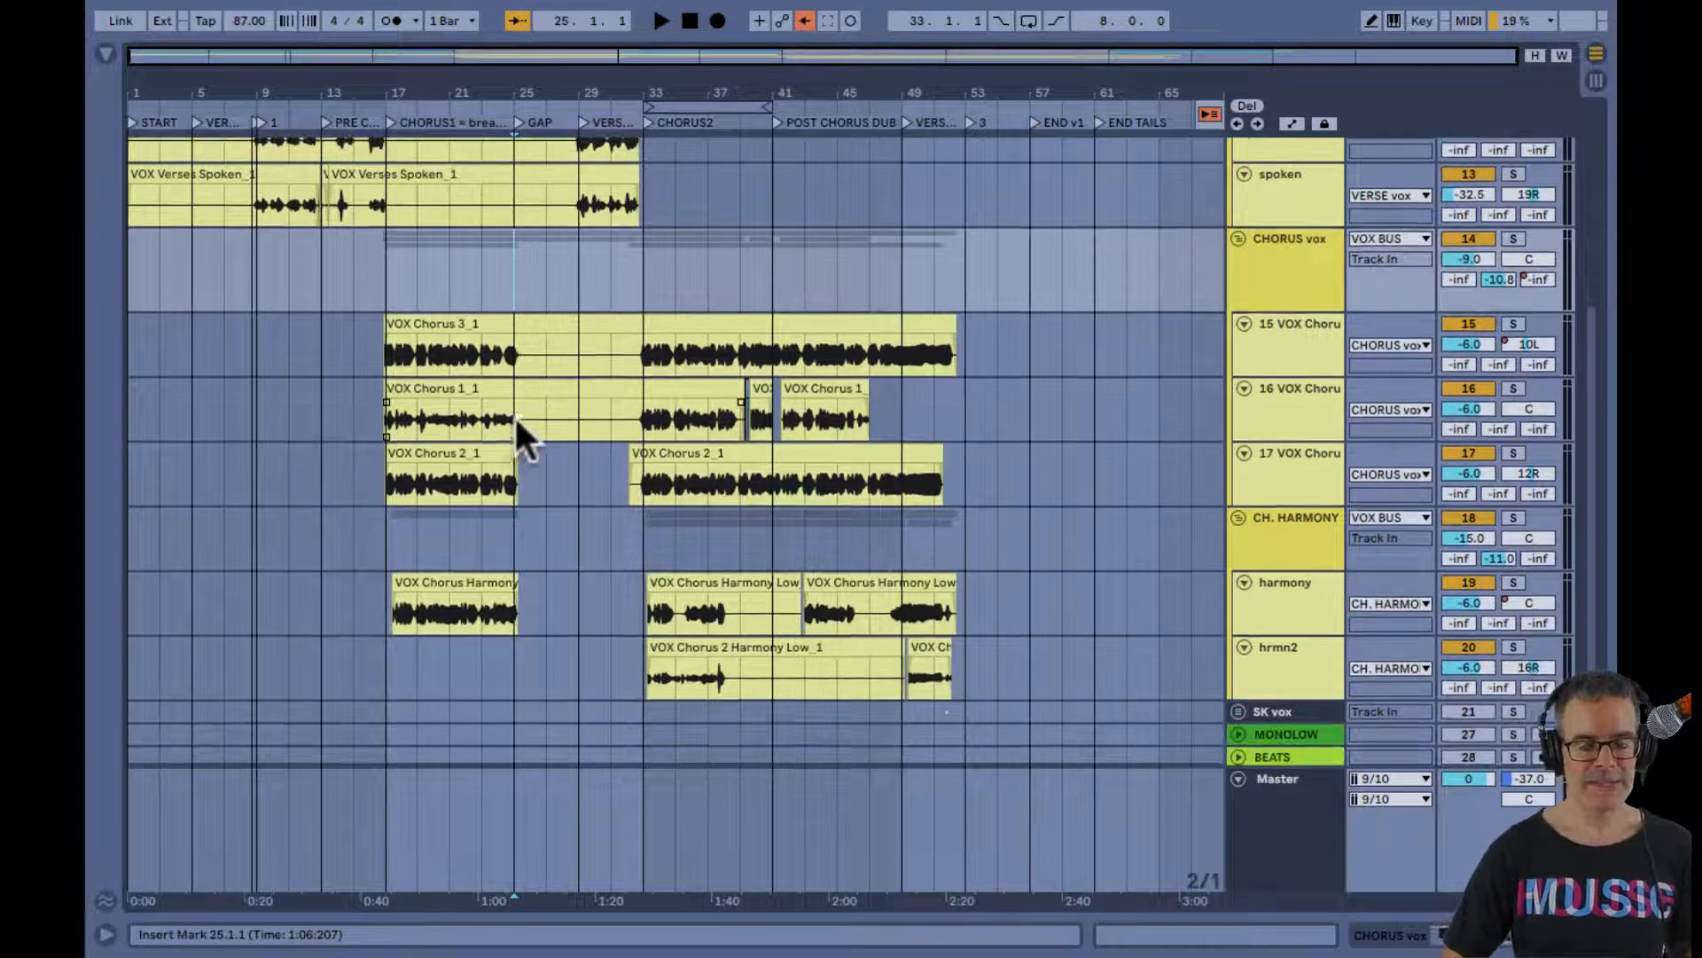
pyautogui.scroll(3, 614, 415)
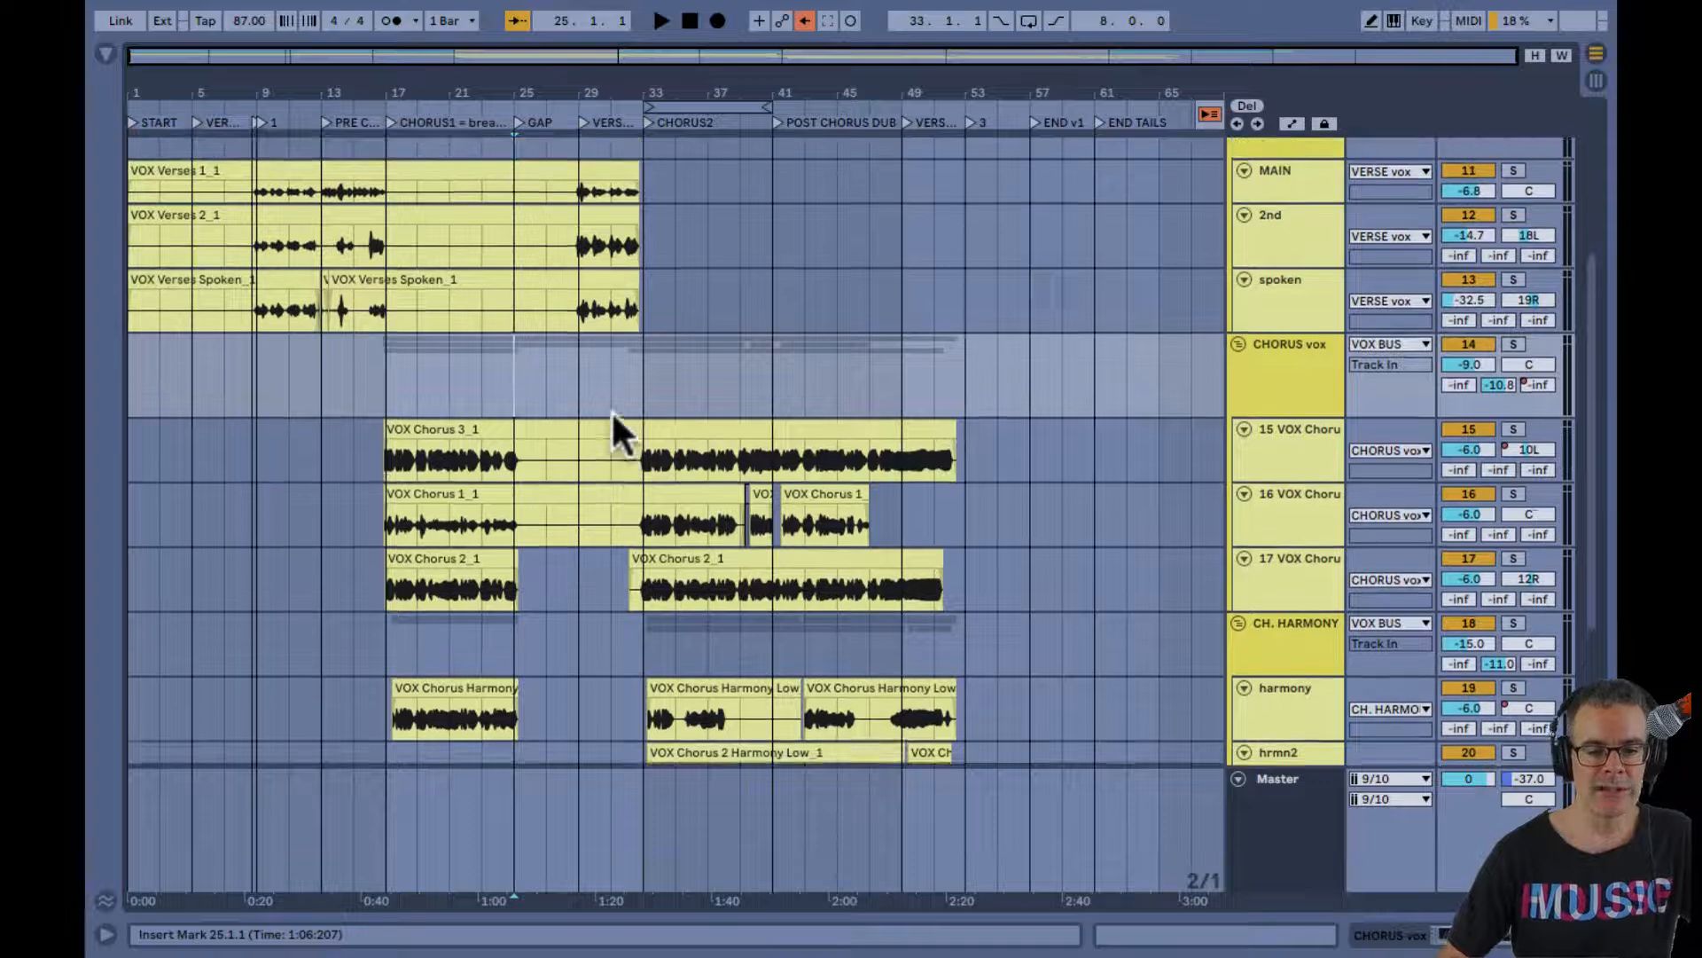
pyautogui.scroll(-1, 610, 409)
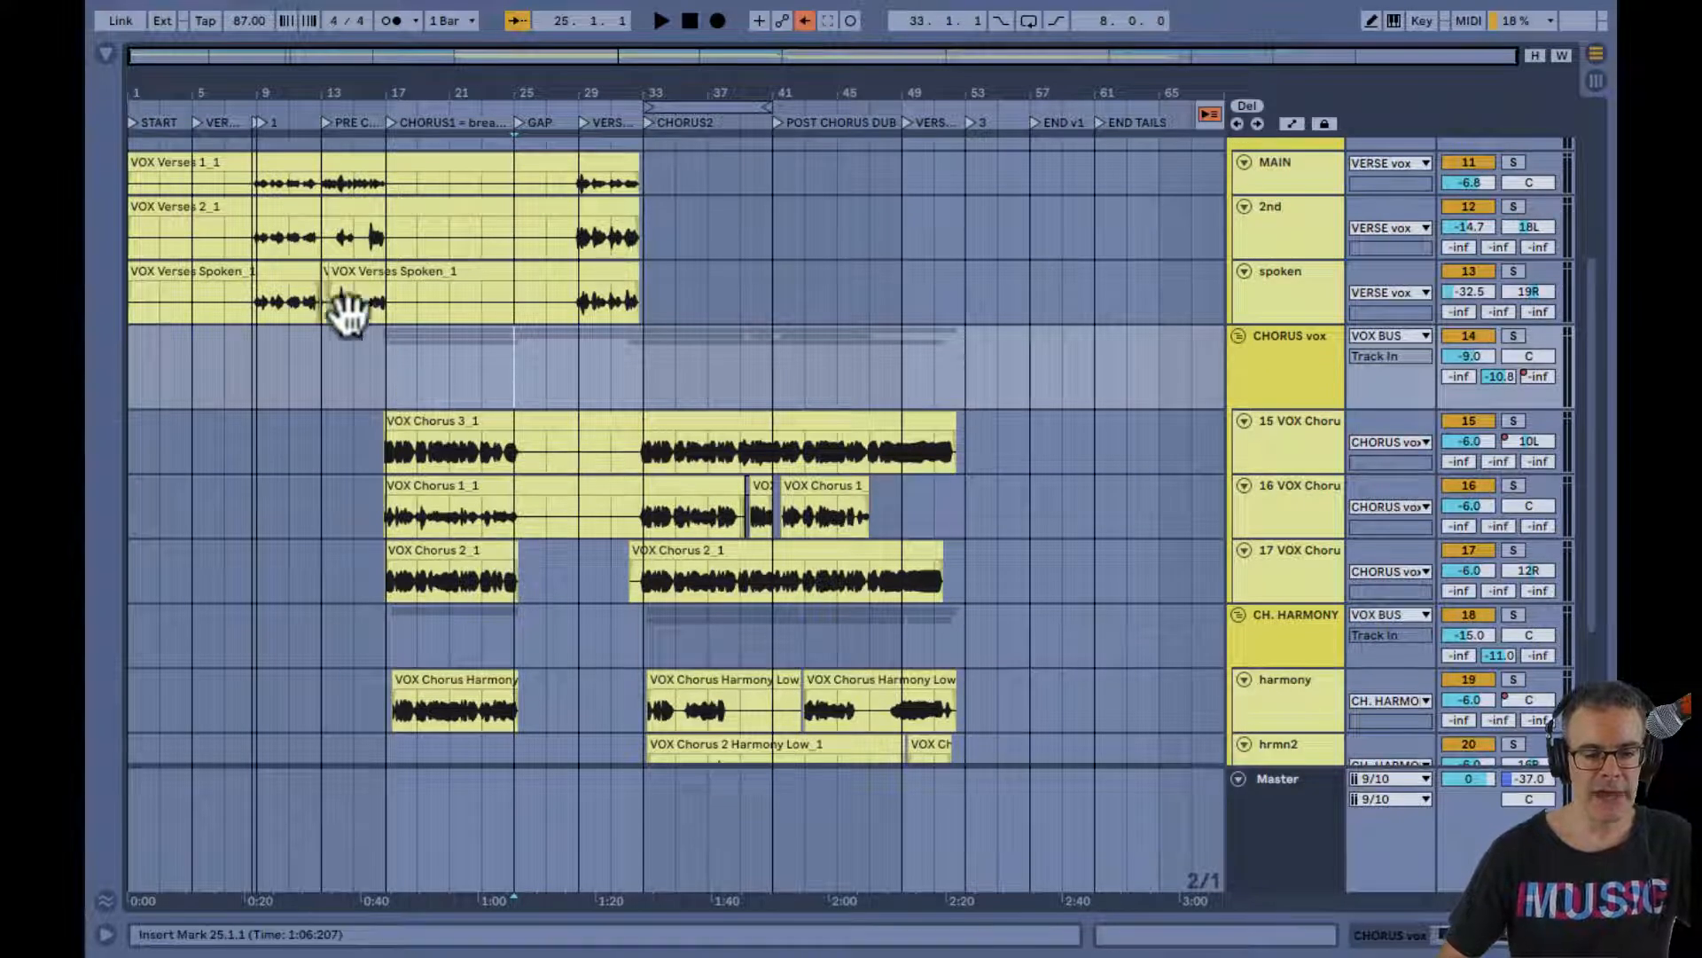
pyautogui.moveTo(266, 91); pyautogui.dragTo(263, 92)
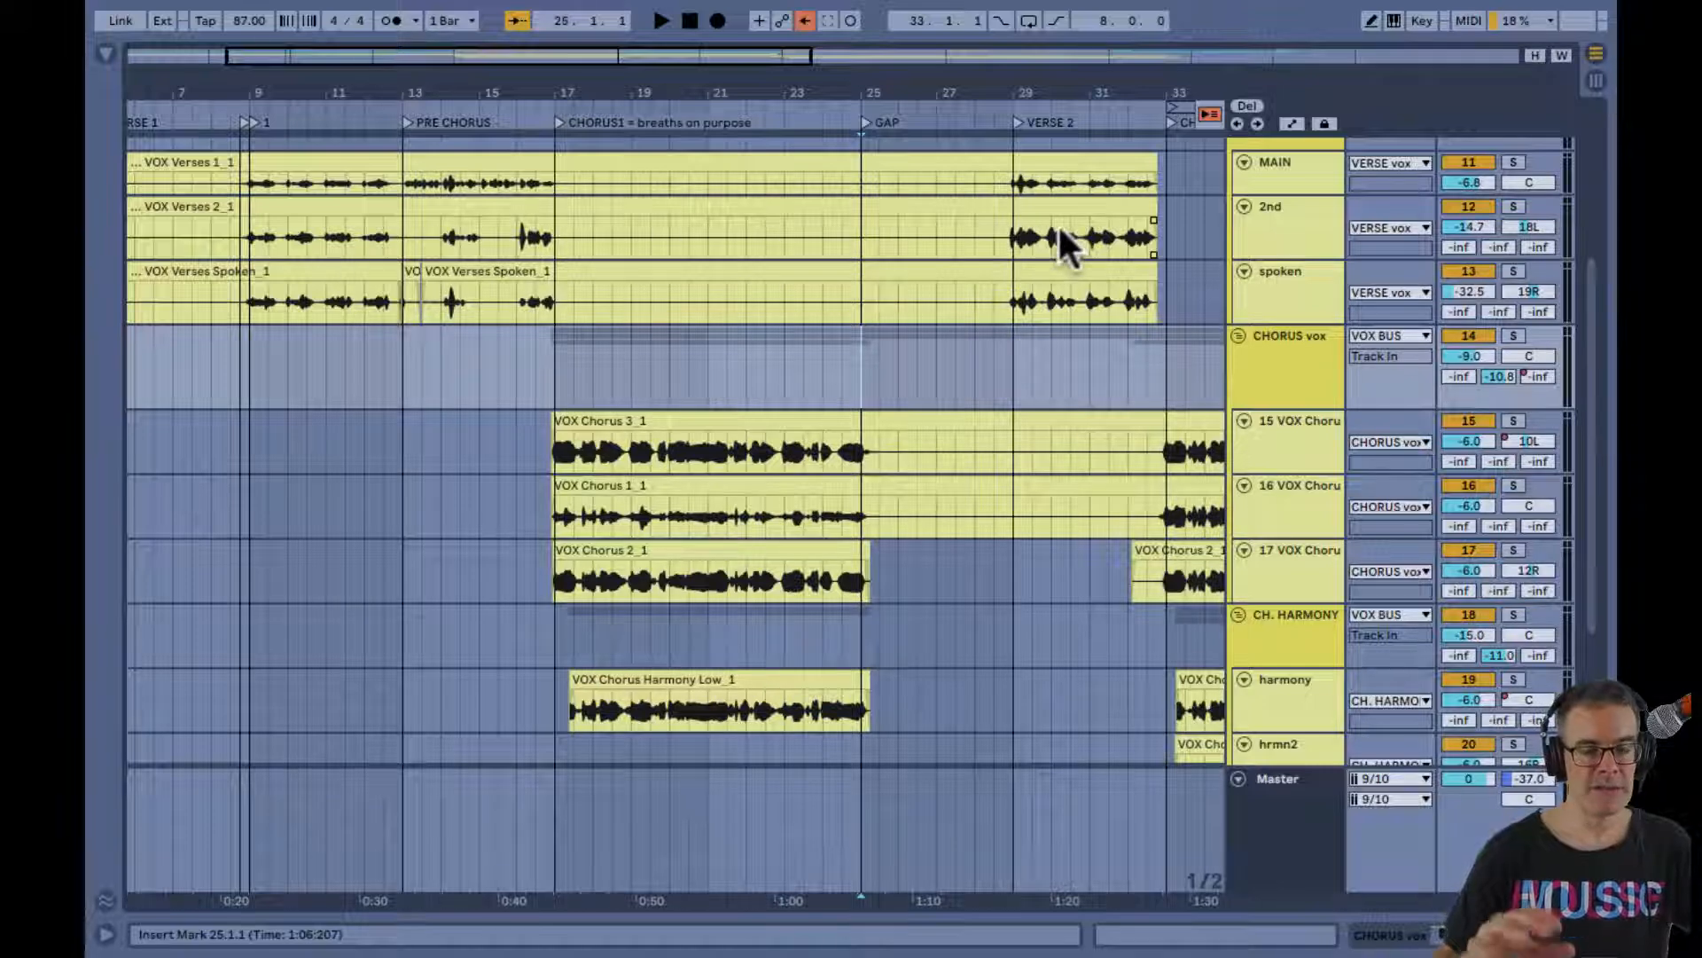
pyautogui.hscroll(10, 1060, 241)
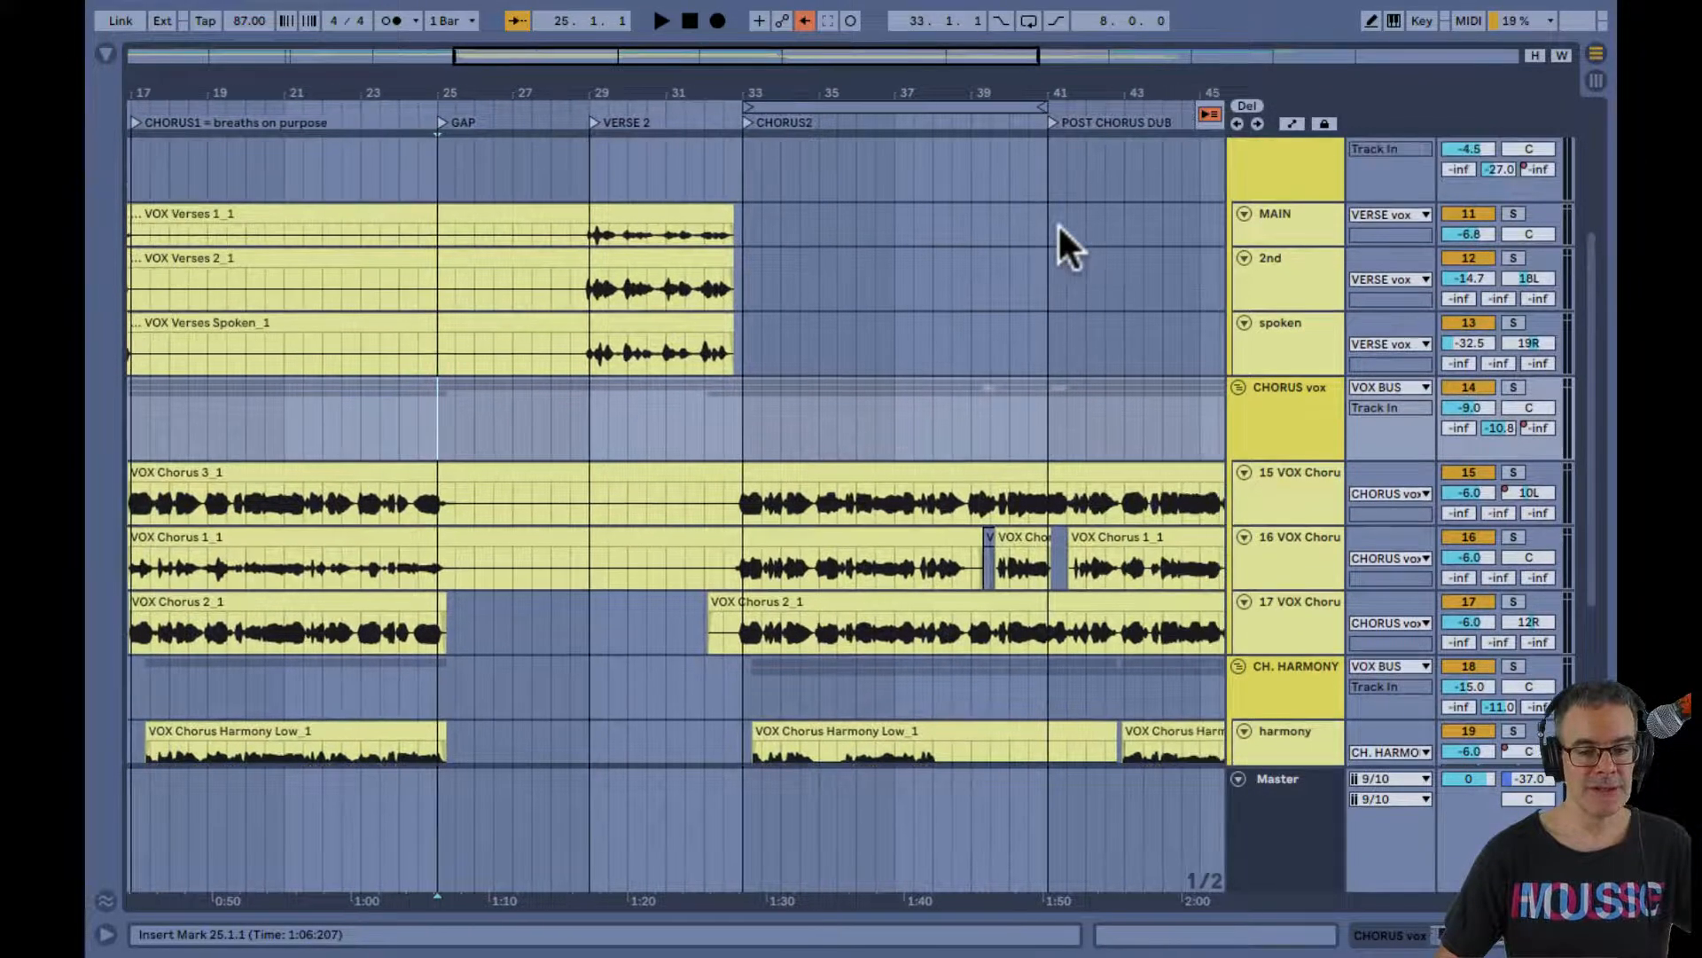
pyautogui.moveTo(990, 80); pyautogui.dragTo(993, 86)
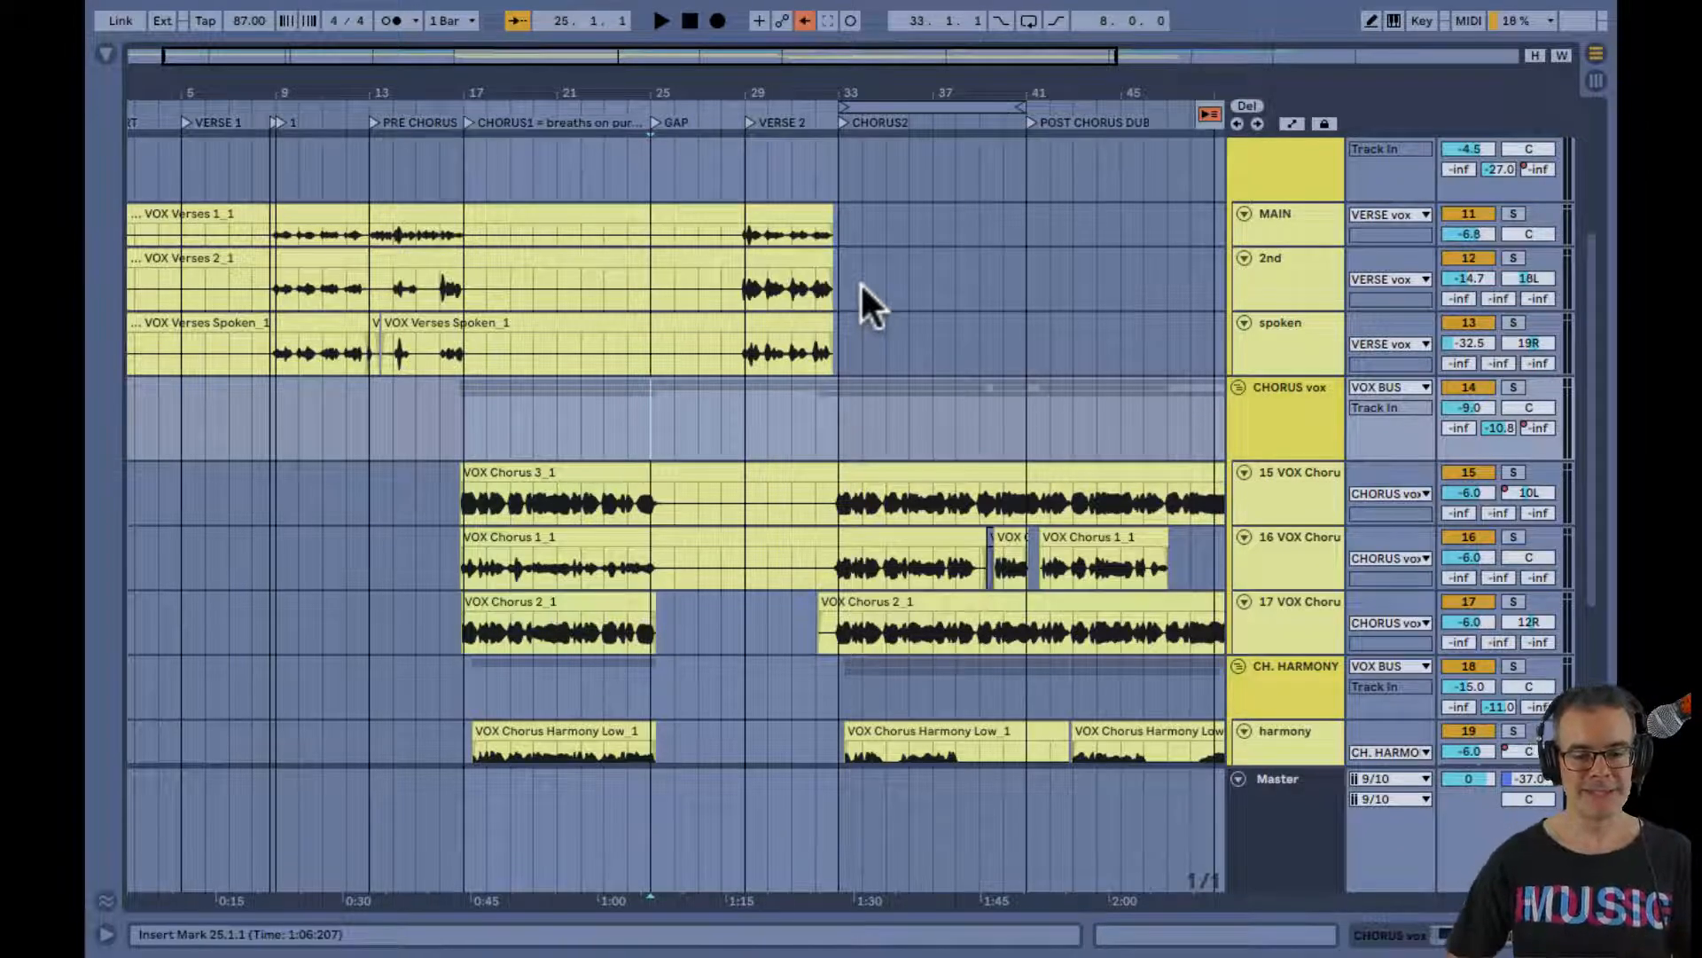
pyautogui.scroll(1, 839, 420)
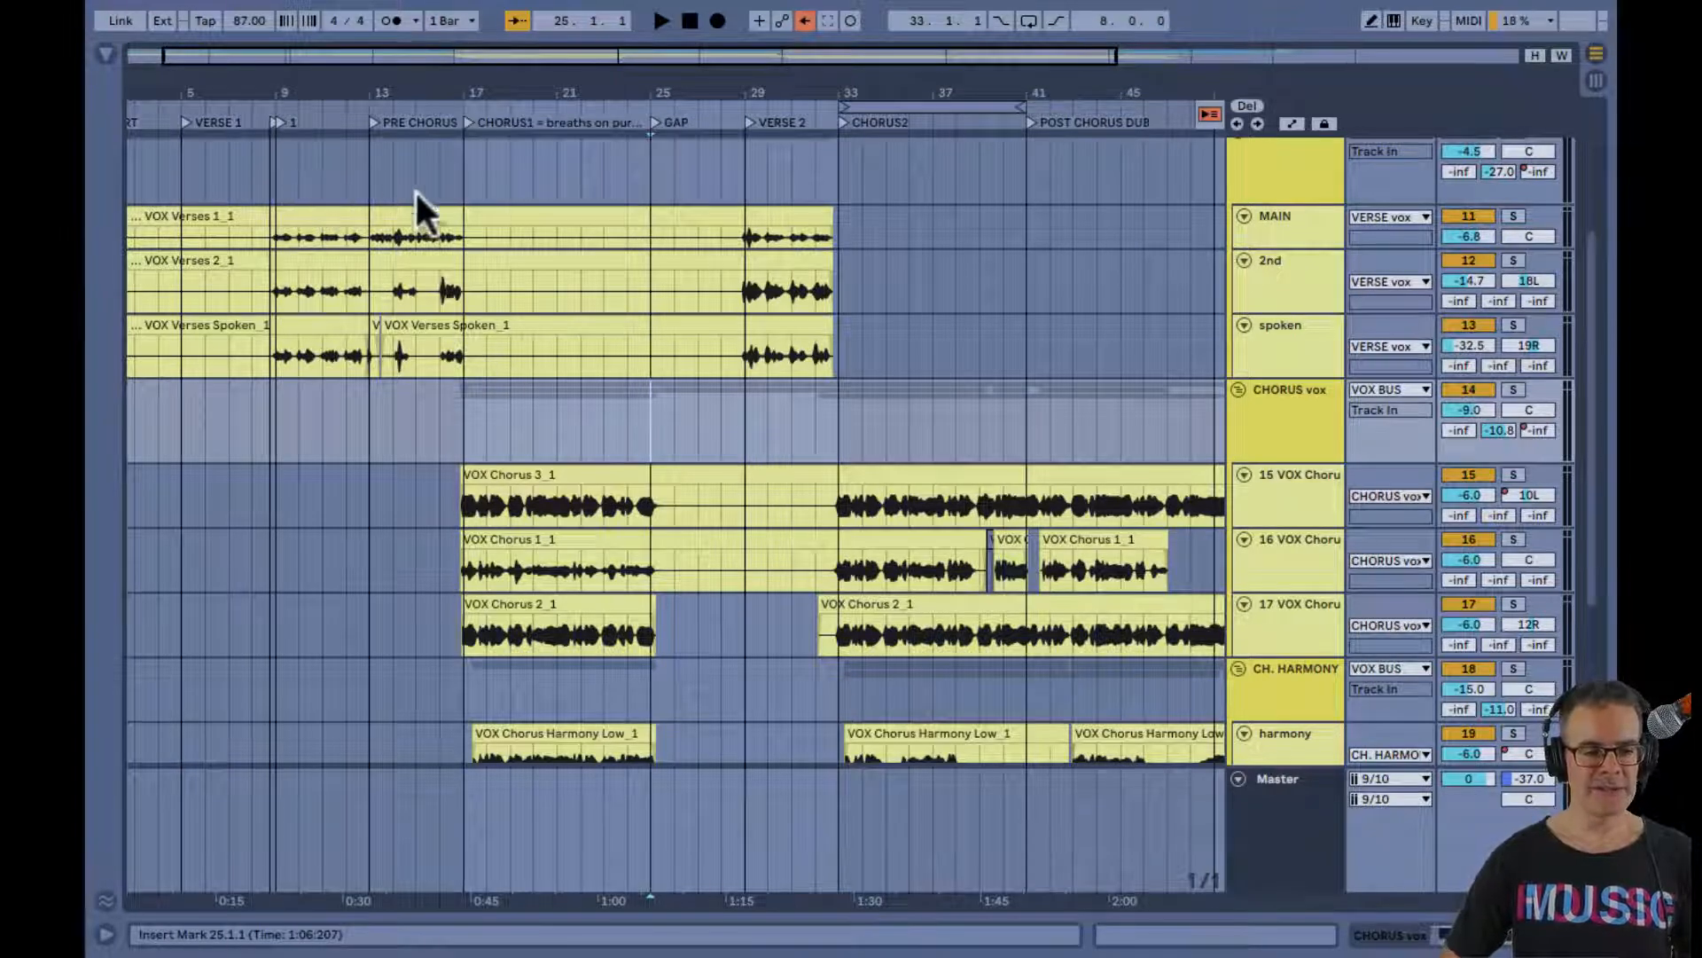
# Loop the VERSE 2 section of the VERSE vox group for four bars, starting at 28.4.3
pyautogui.moveTo(741, 188); pyautogui.dragTo(830, 190)
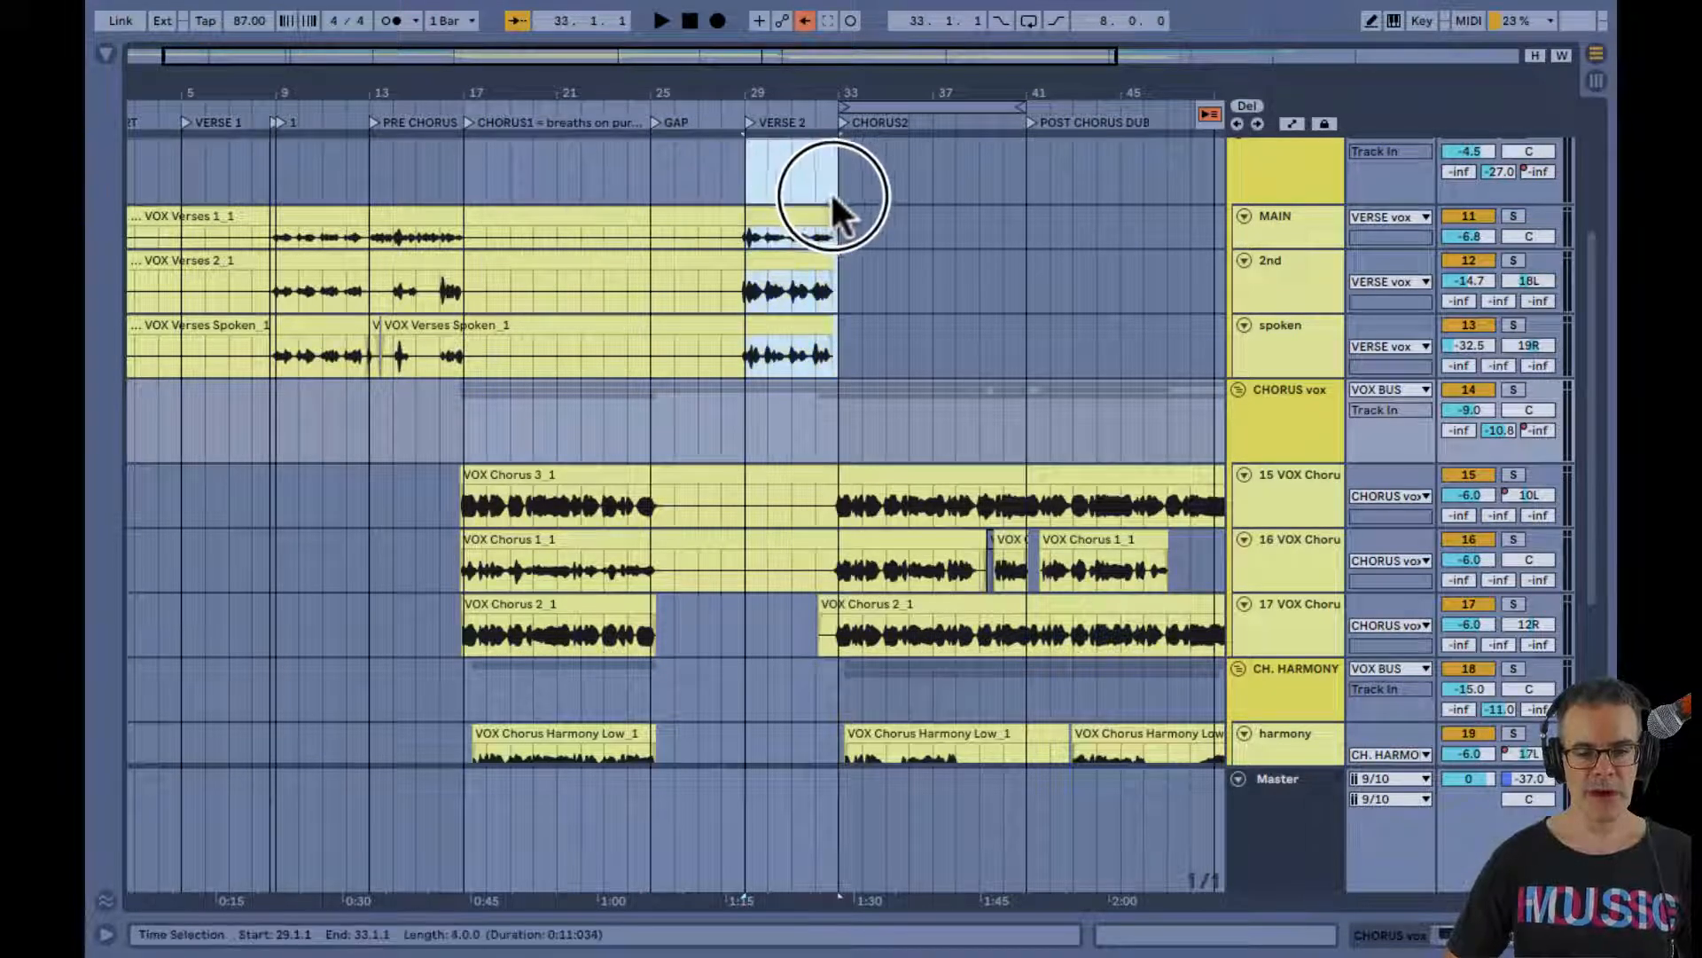
pyautogui.hotkey('ctrl', 'l')
pyautogui.moveTo(854, 80); pyautogui.dragTo(662, 105)
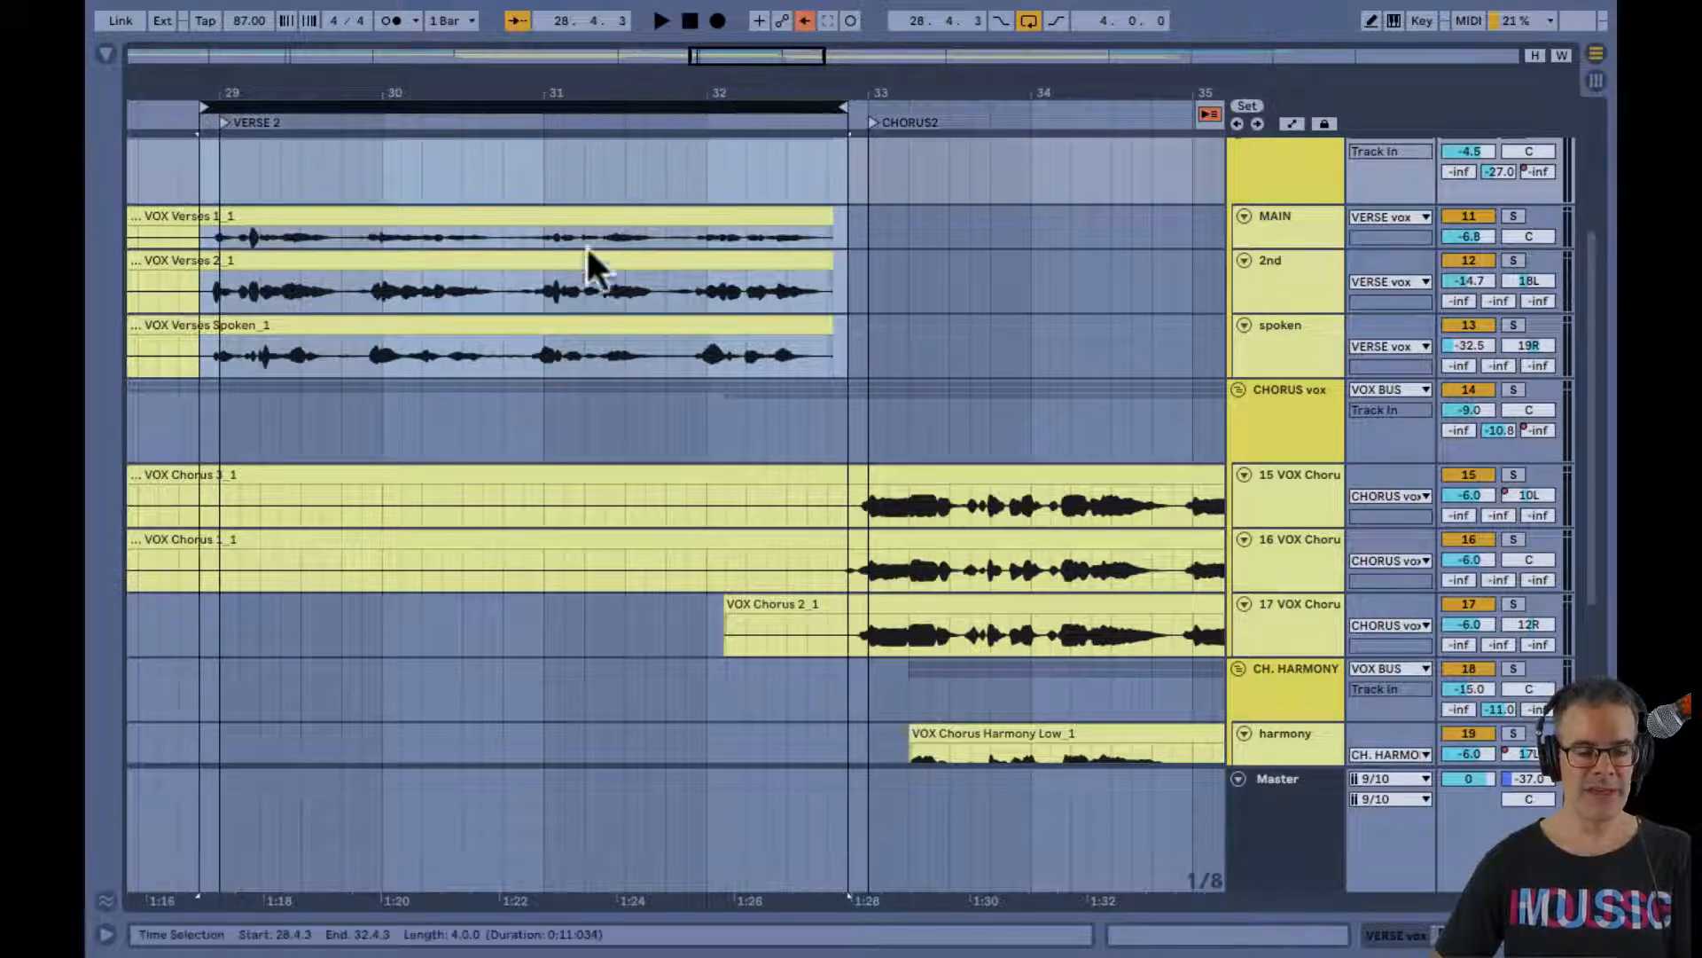
pyautogui.moveTo(551, 78); pyautogui.dragTo(556, 88)
# Play the looped verse and deactivate the spoken and 2nd vocal tracks, leaving MAIN active
pyautogui.scroll(-4, 749, 391)
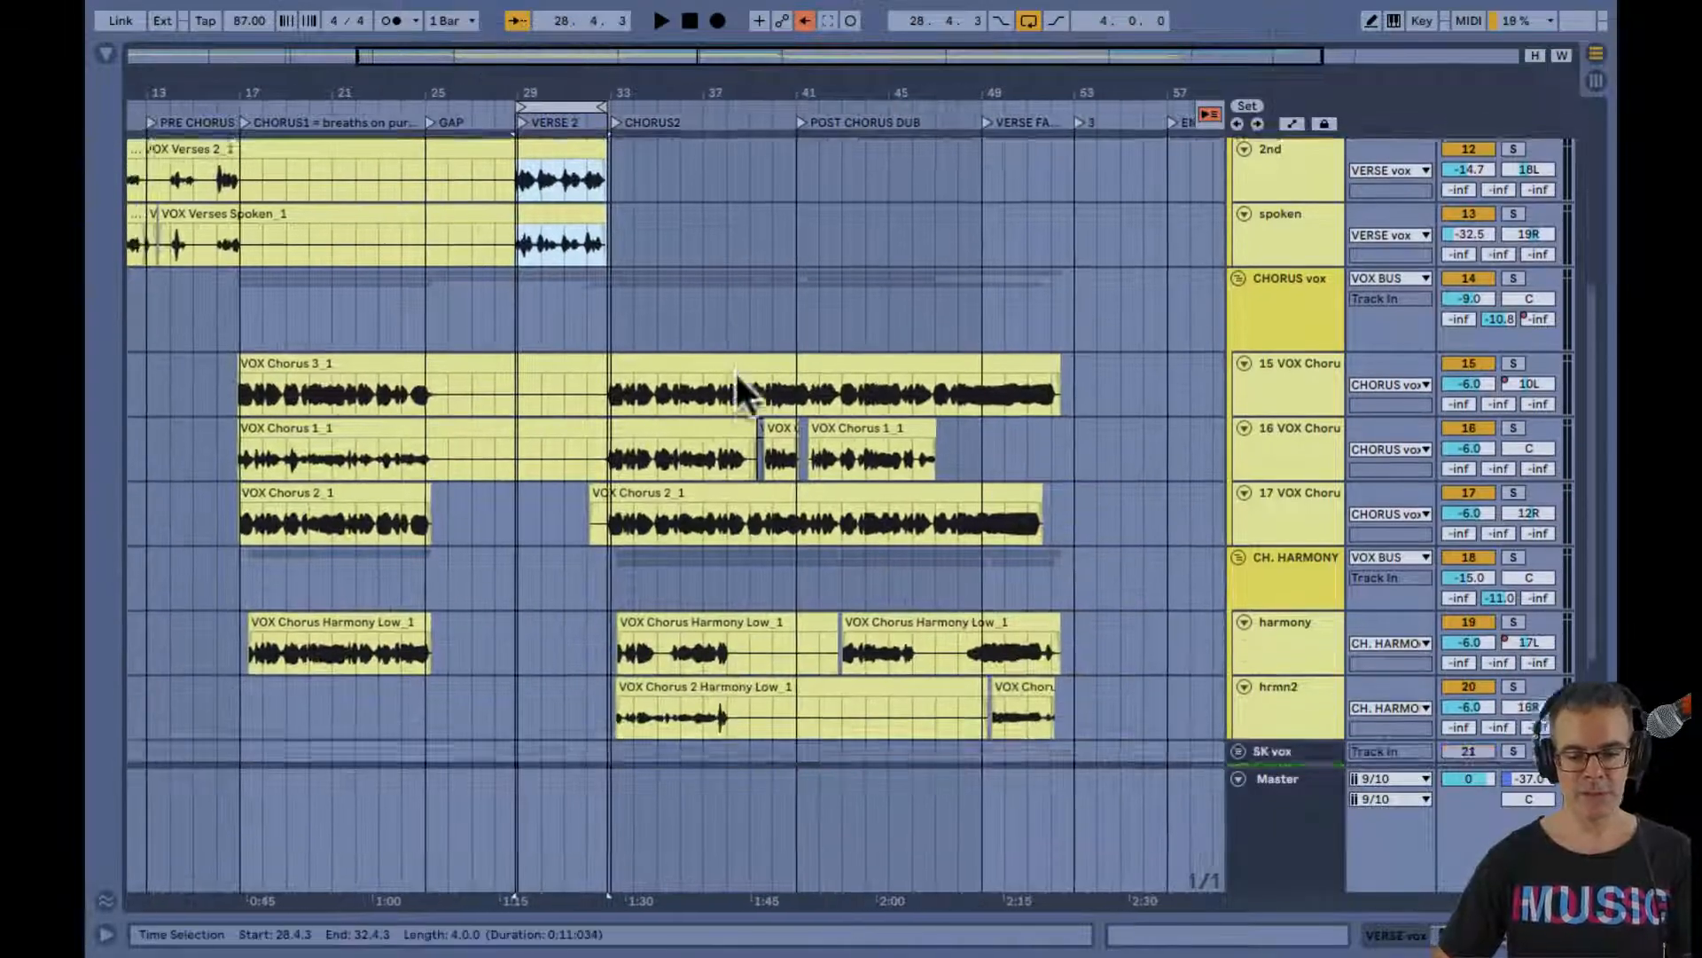
pyautogui.scroll(-2, 736, 374)
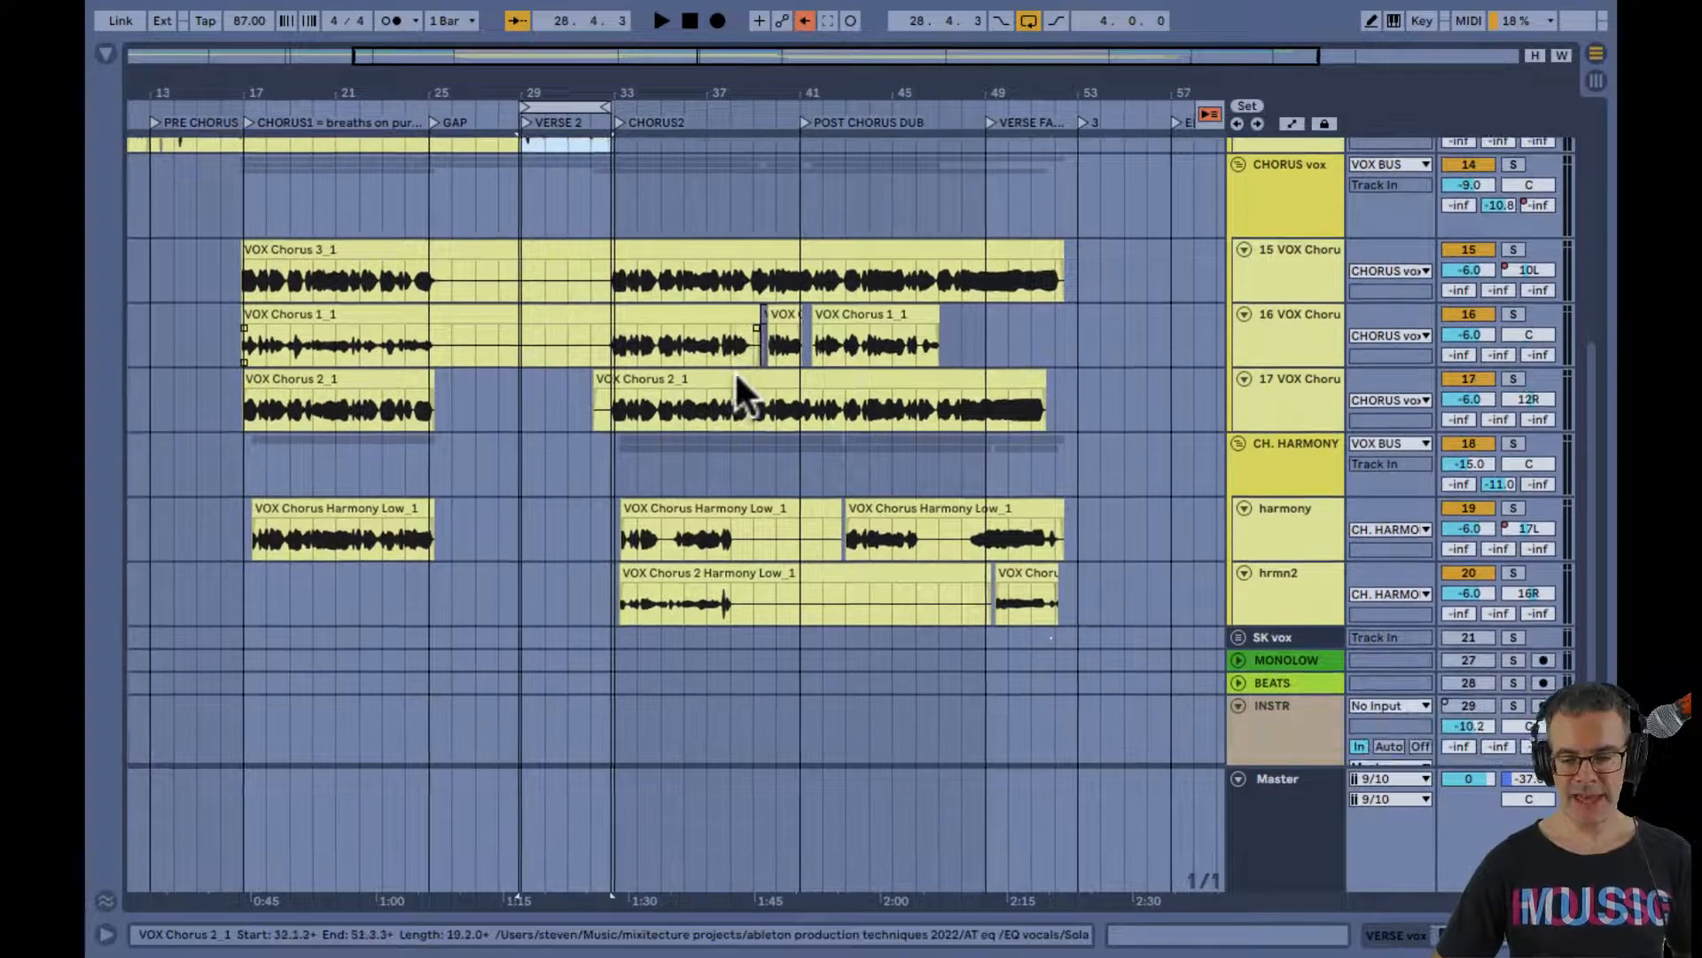
pyautogui.scroll(3, 737, 374)
pyautogui.scroll(6, 739, 376)
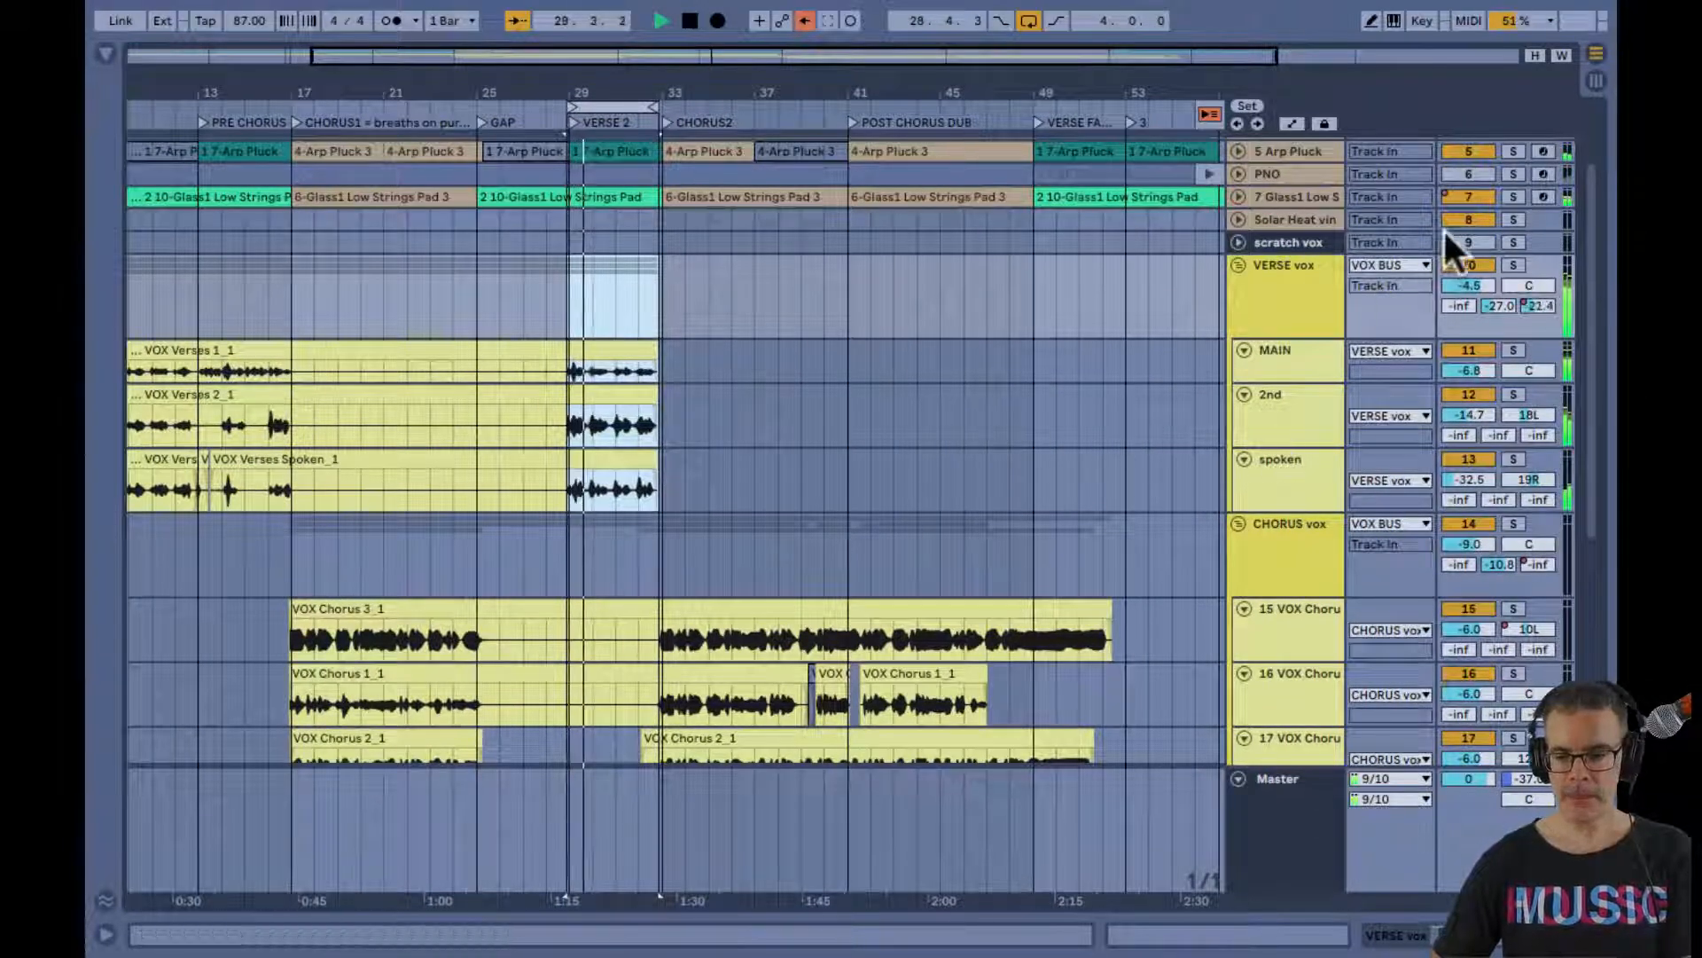
pyautogui.click(1469, 459)
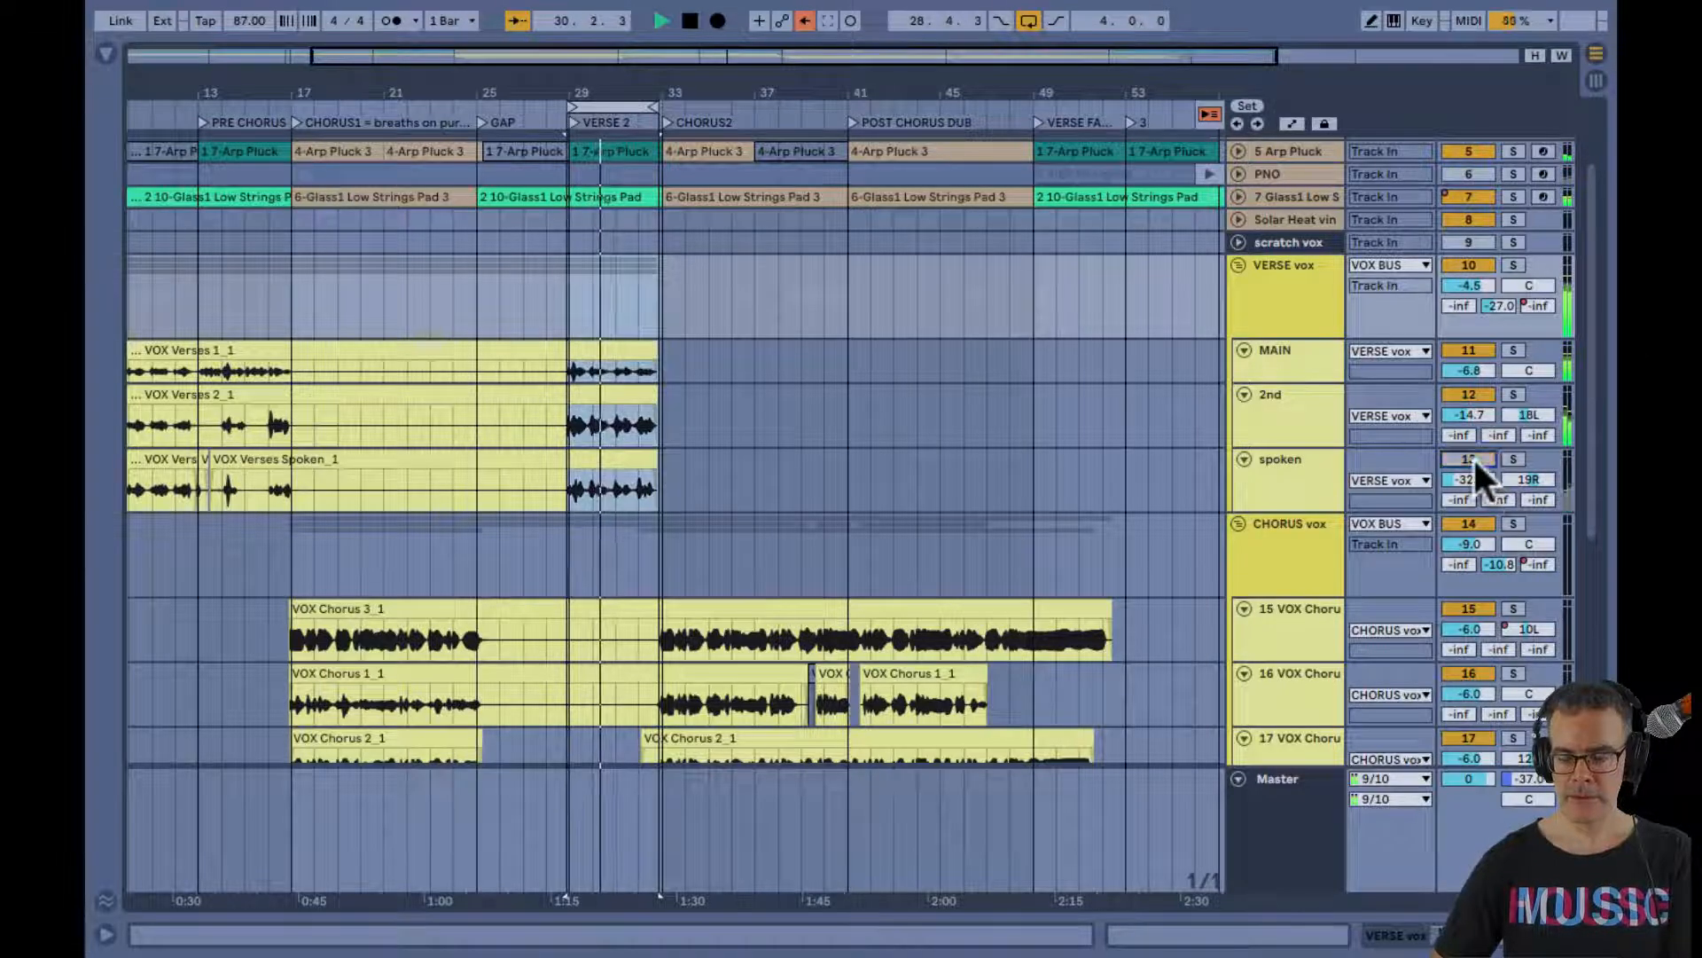
pyautogui.click(1469, 394)
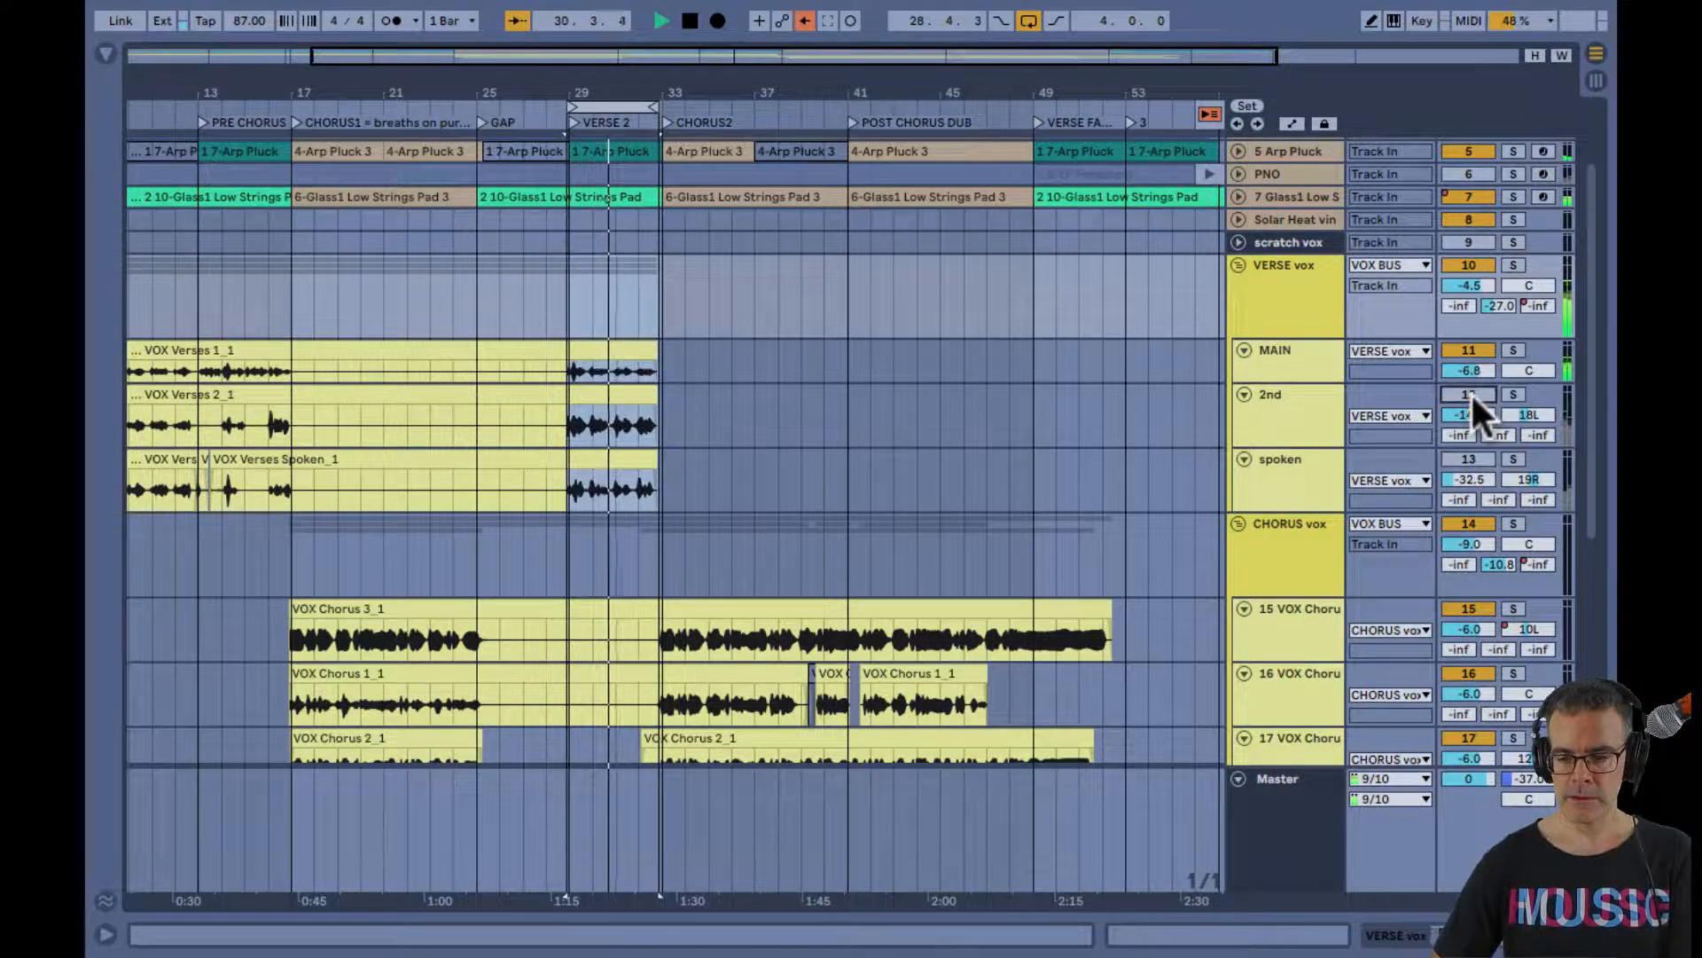
# Select the MAIN vocal track and show its device chain
pyautogui.click(1286, 362)
pyautogui.hotkey('shift', 'Tab')
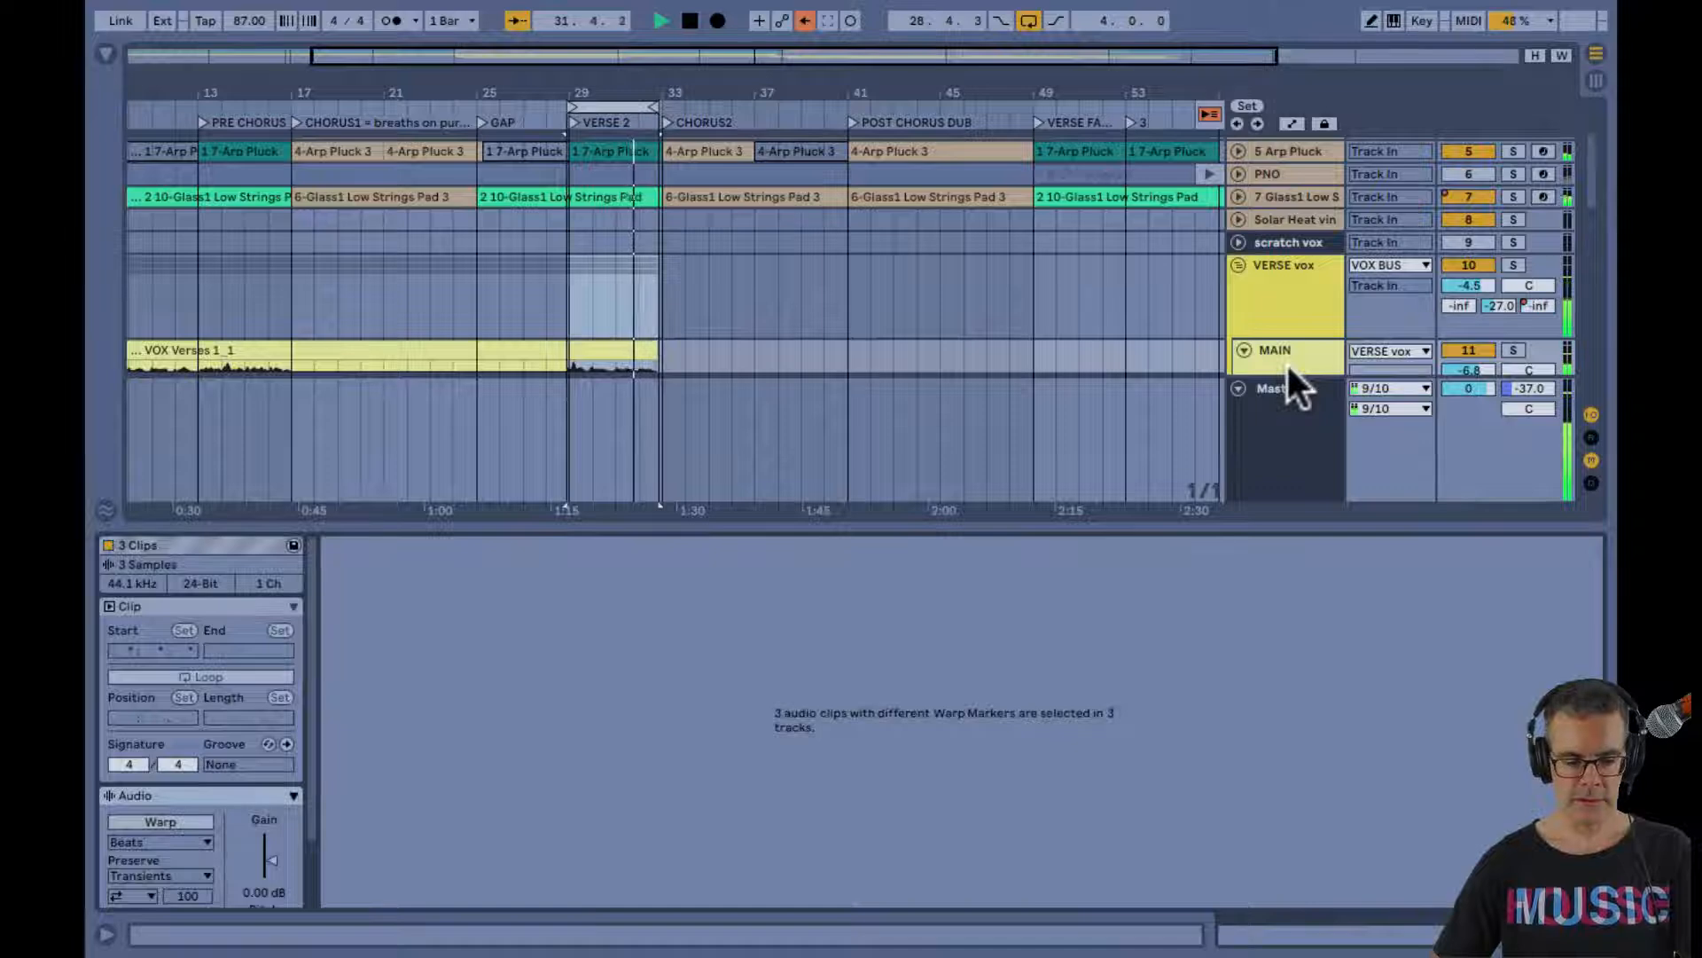
pyautogui.hotkey('shift', 'Tab')
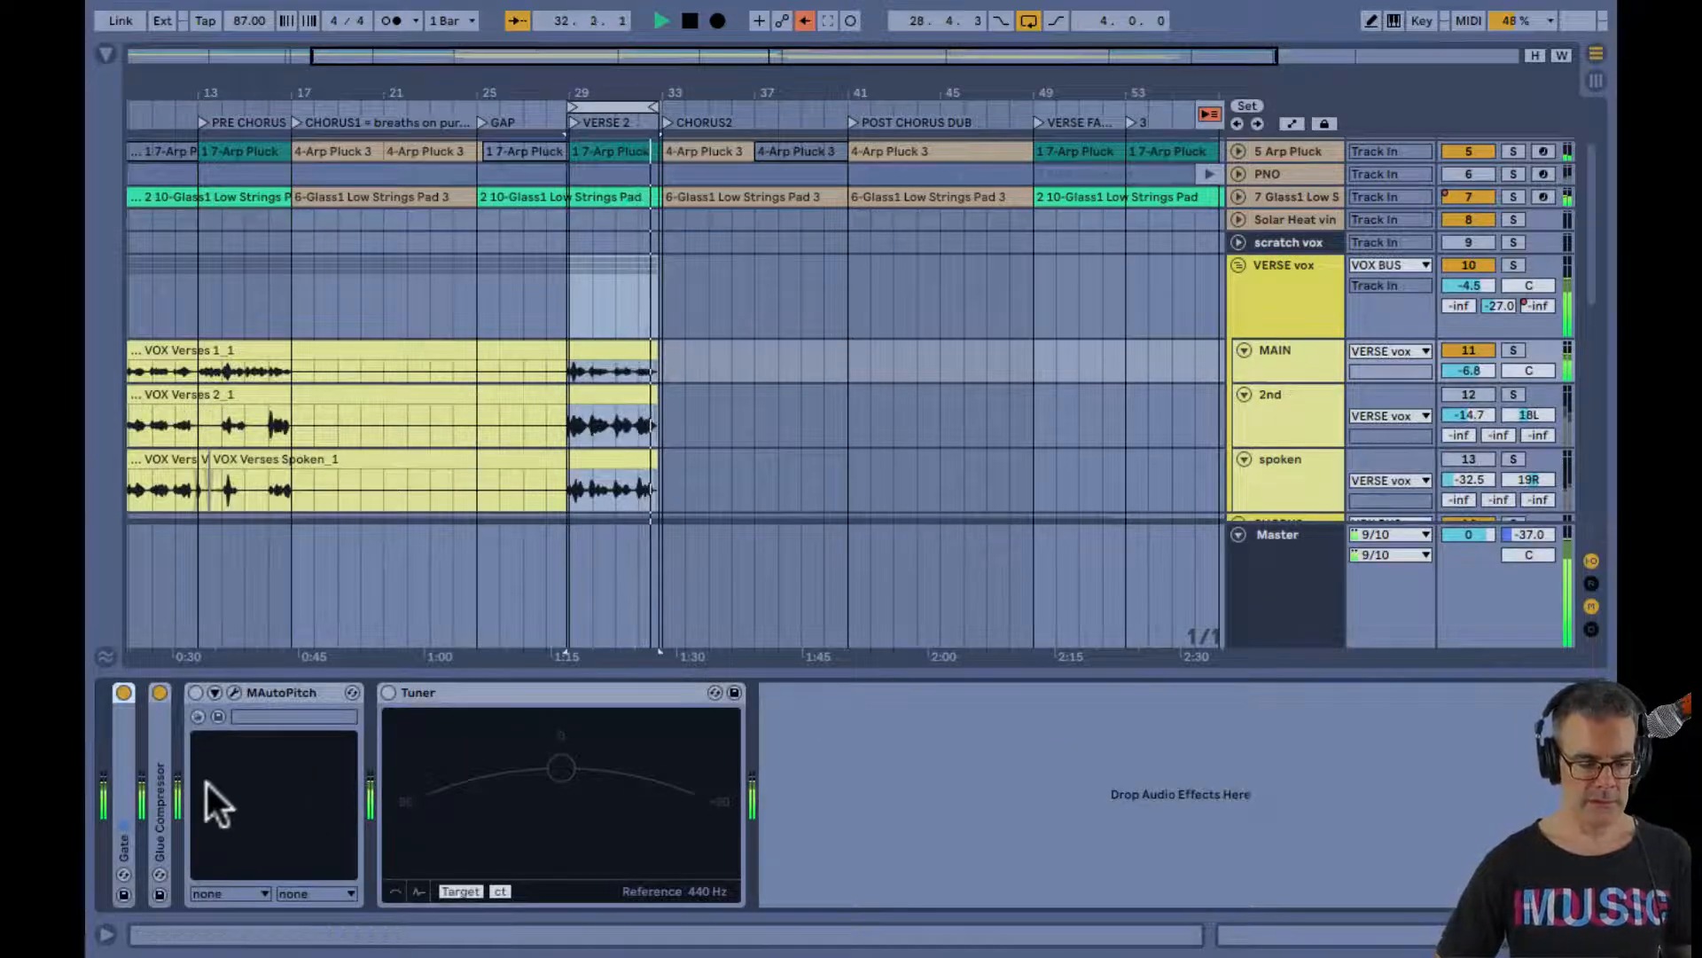
# Compare the MAIN vocal with its Gate bypassed, and collapse the track's MAutoPitch and Tuner devices
pyautogui.click(124, 693)
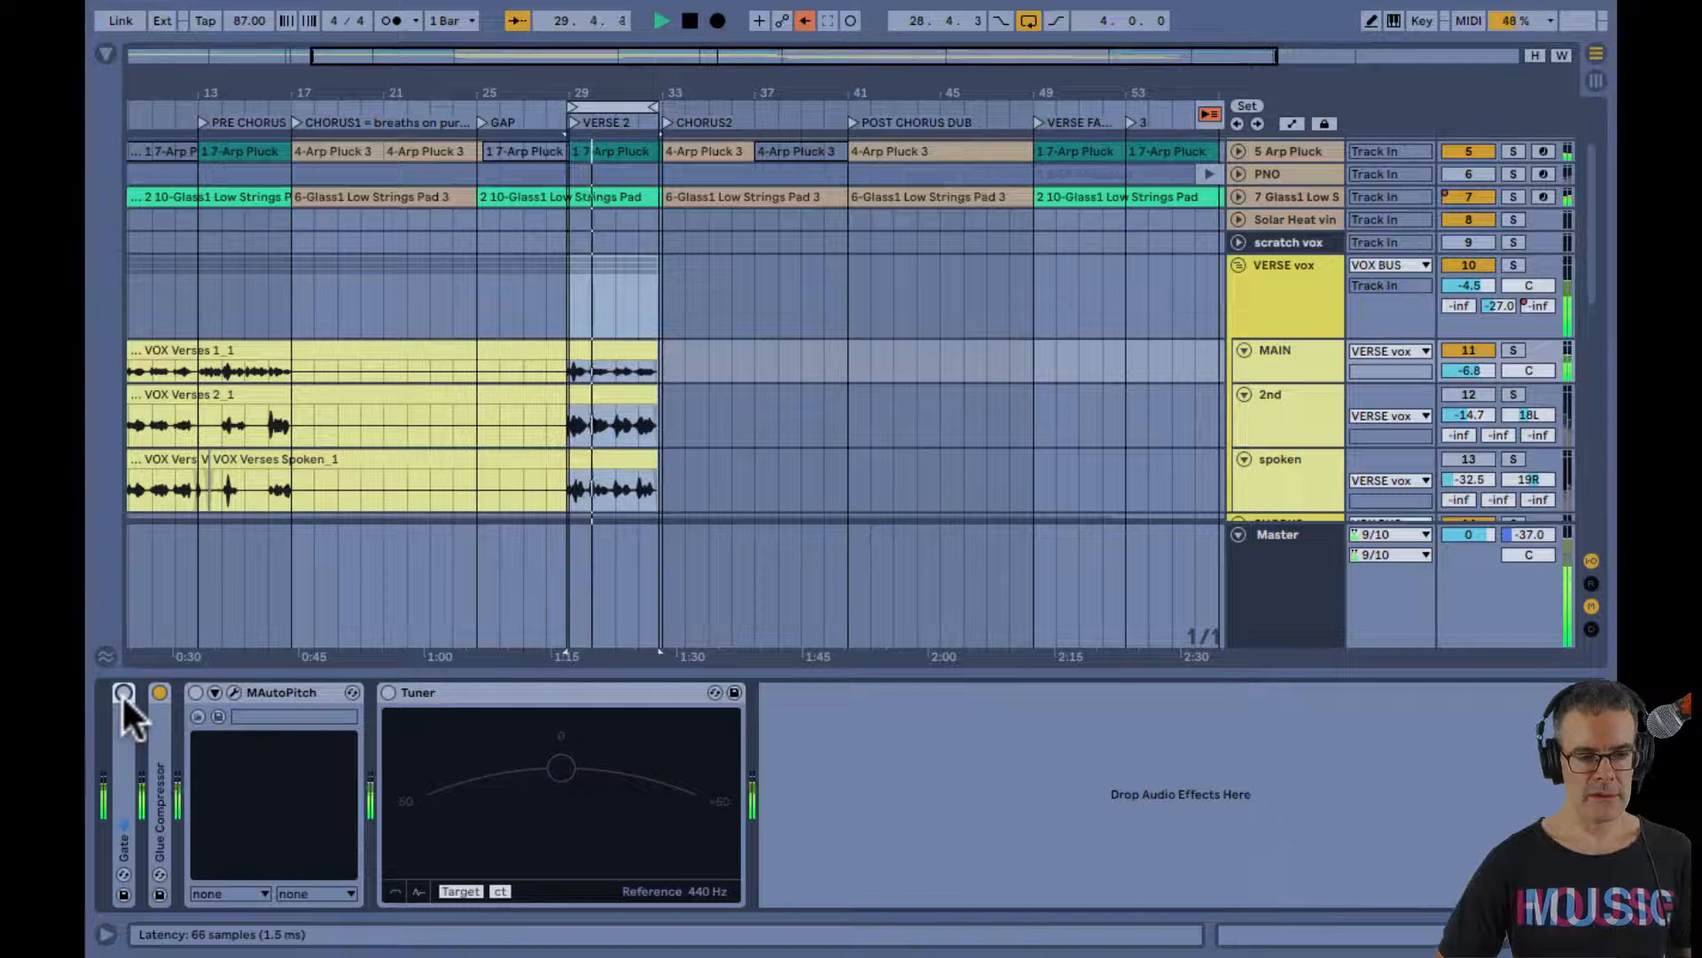
pyautogui.press('space')
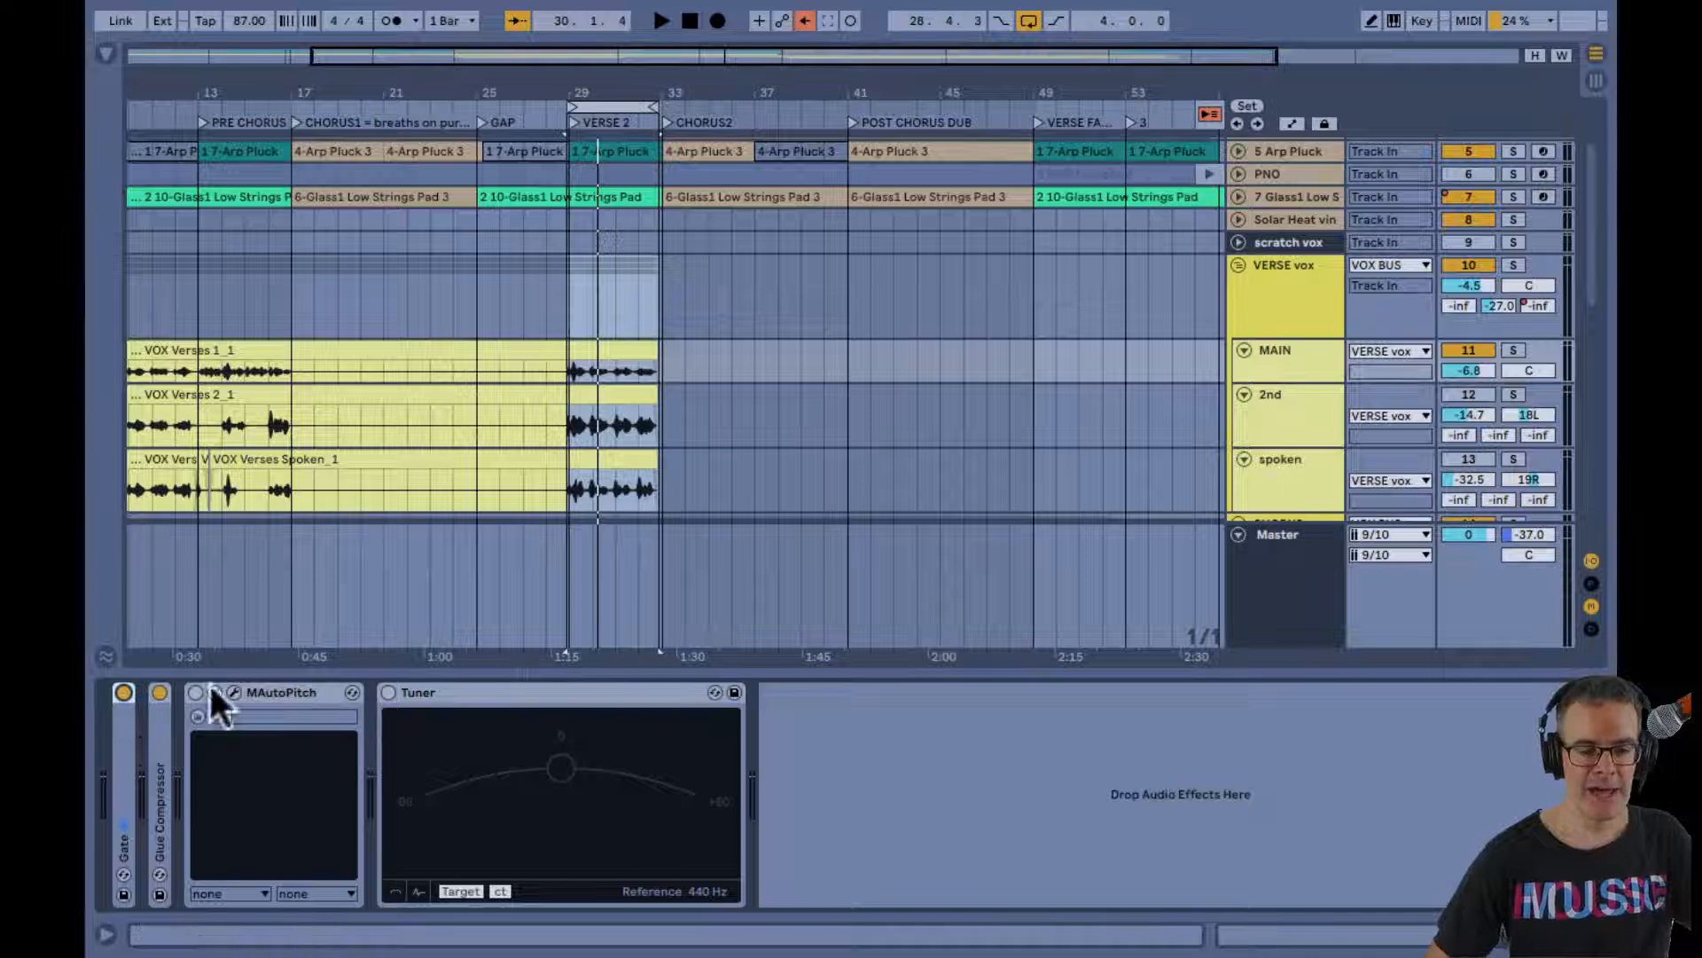
pyautogui.click(1264, 364)
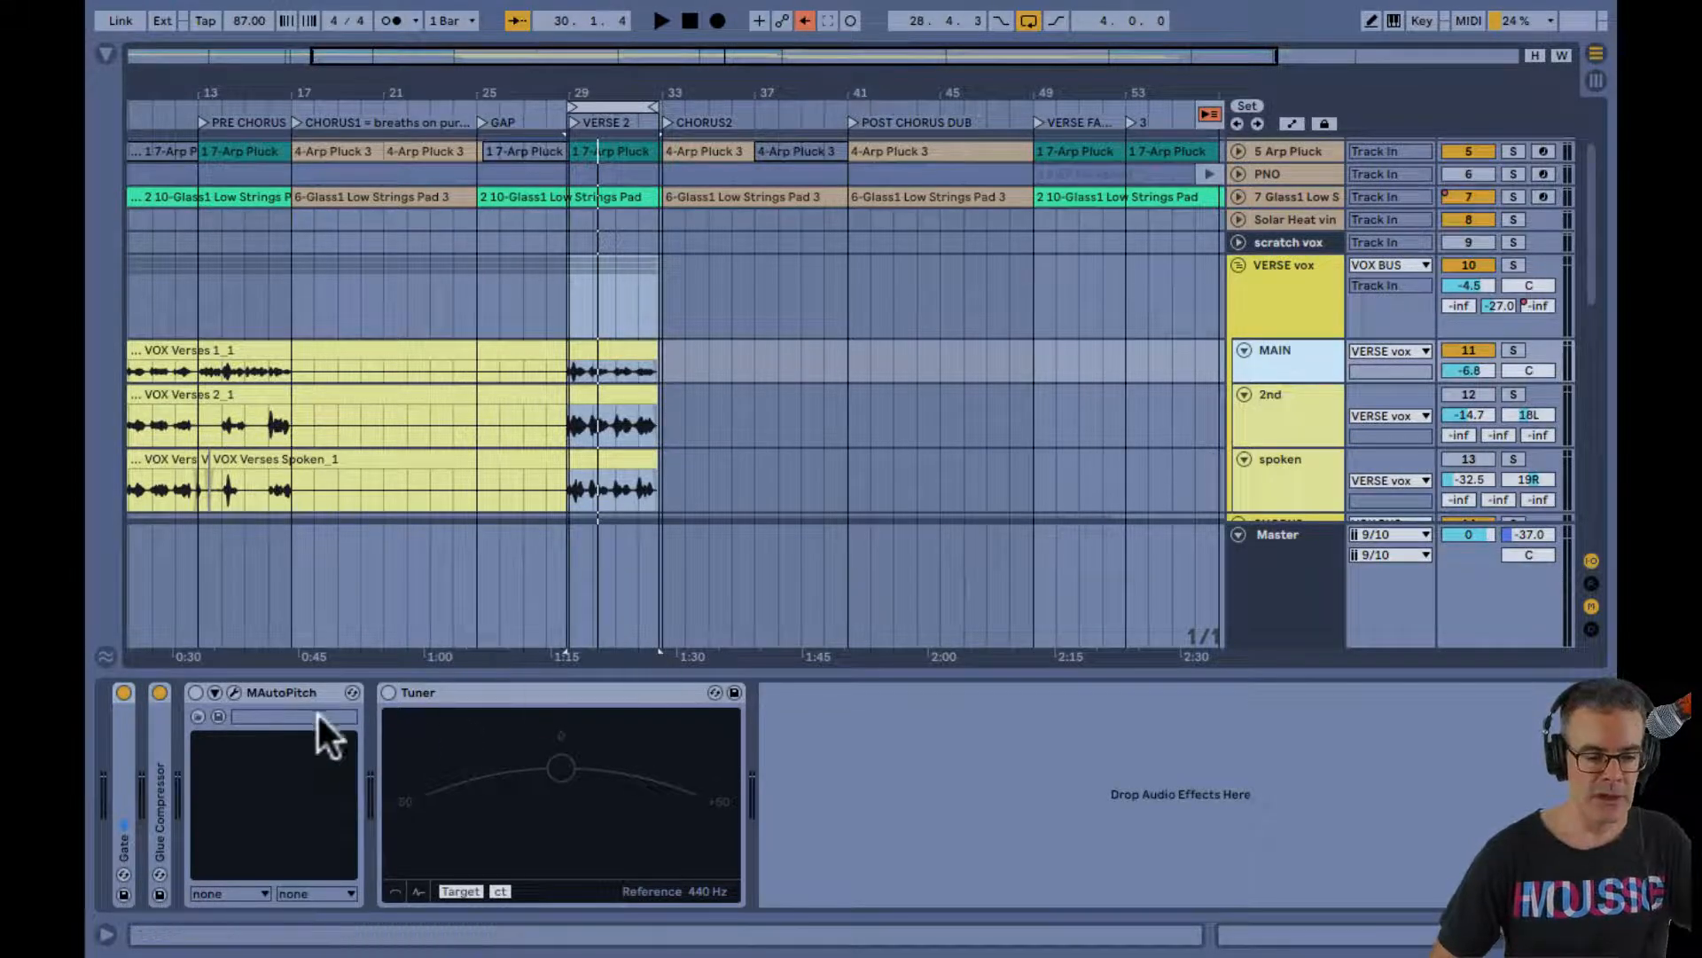
pyautogui.doubleClick(283, 688)
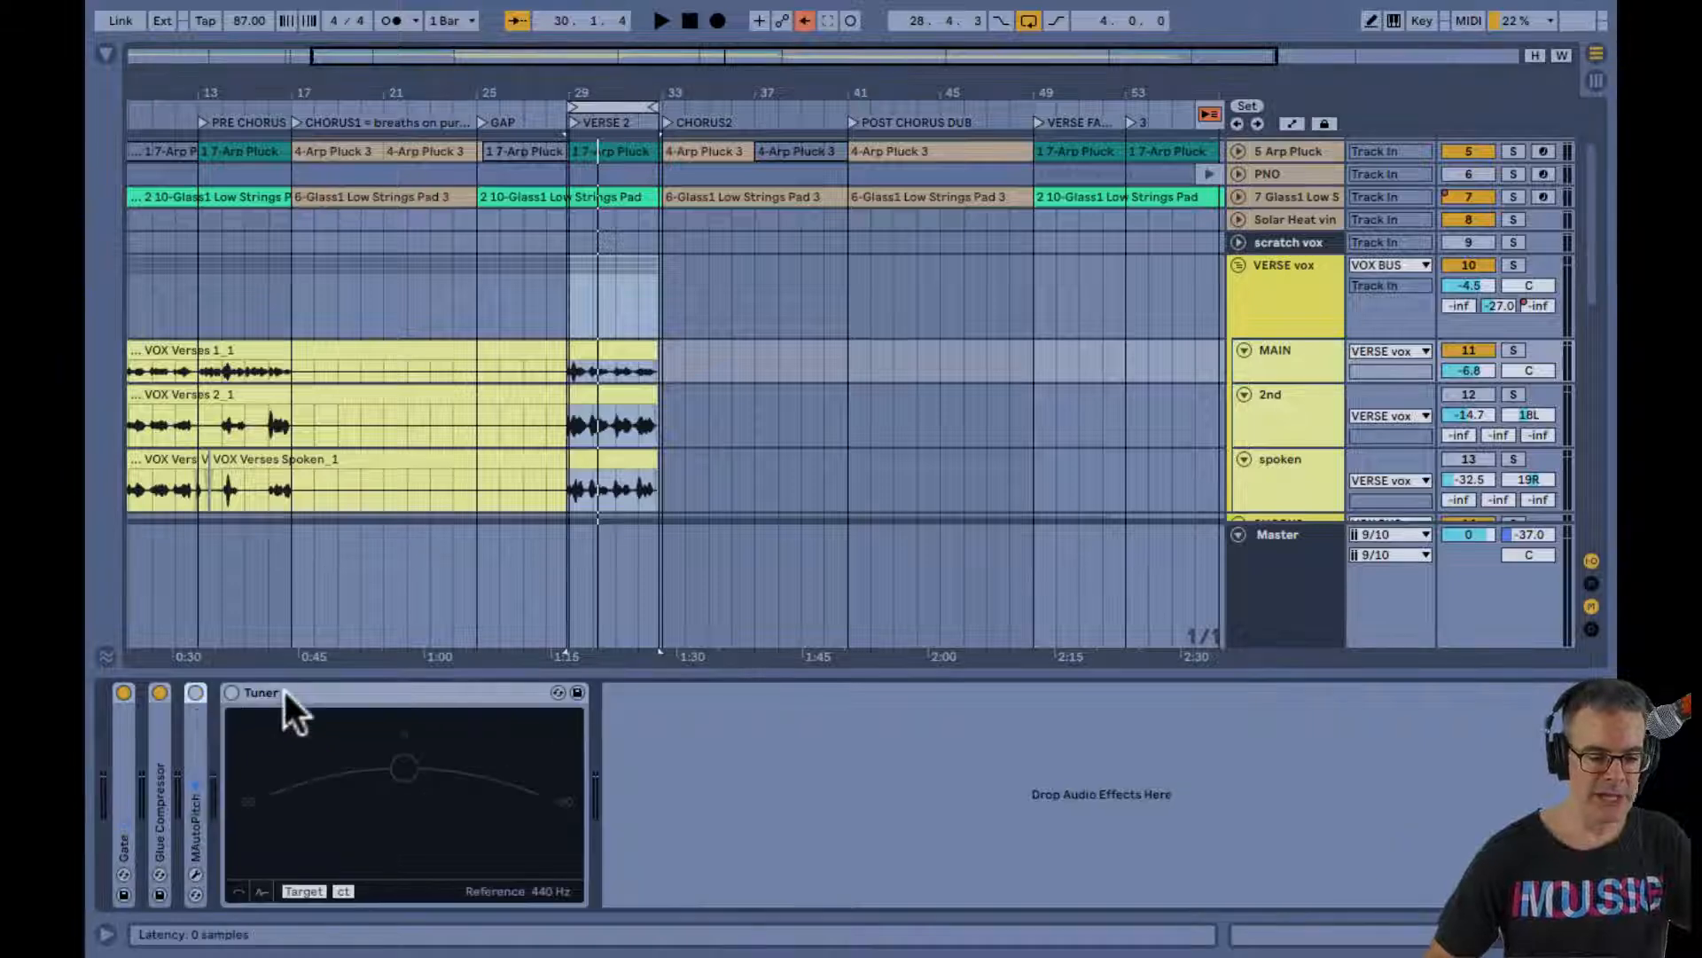
pyautogui.doubleClick(285, 689)
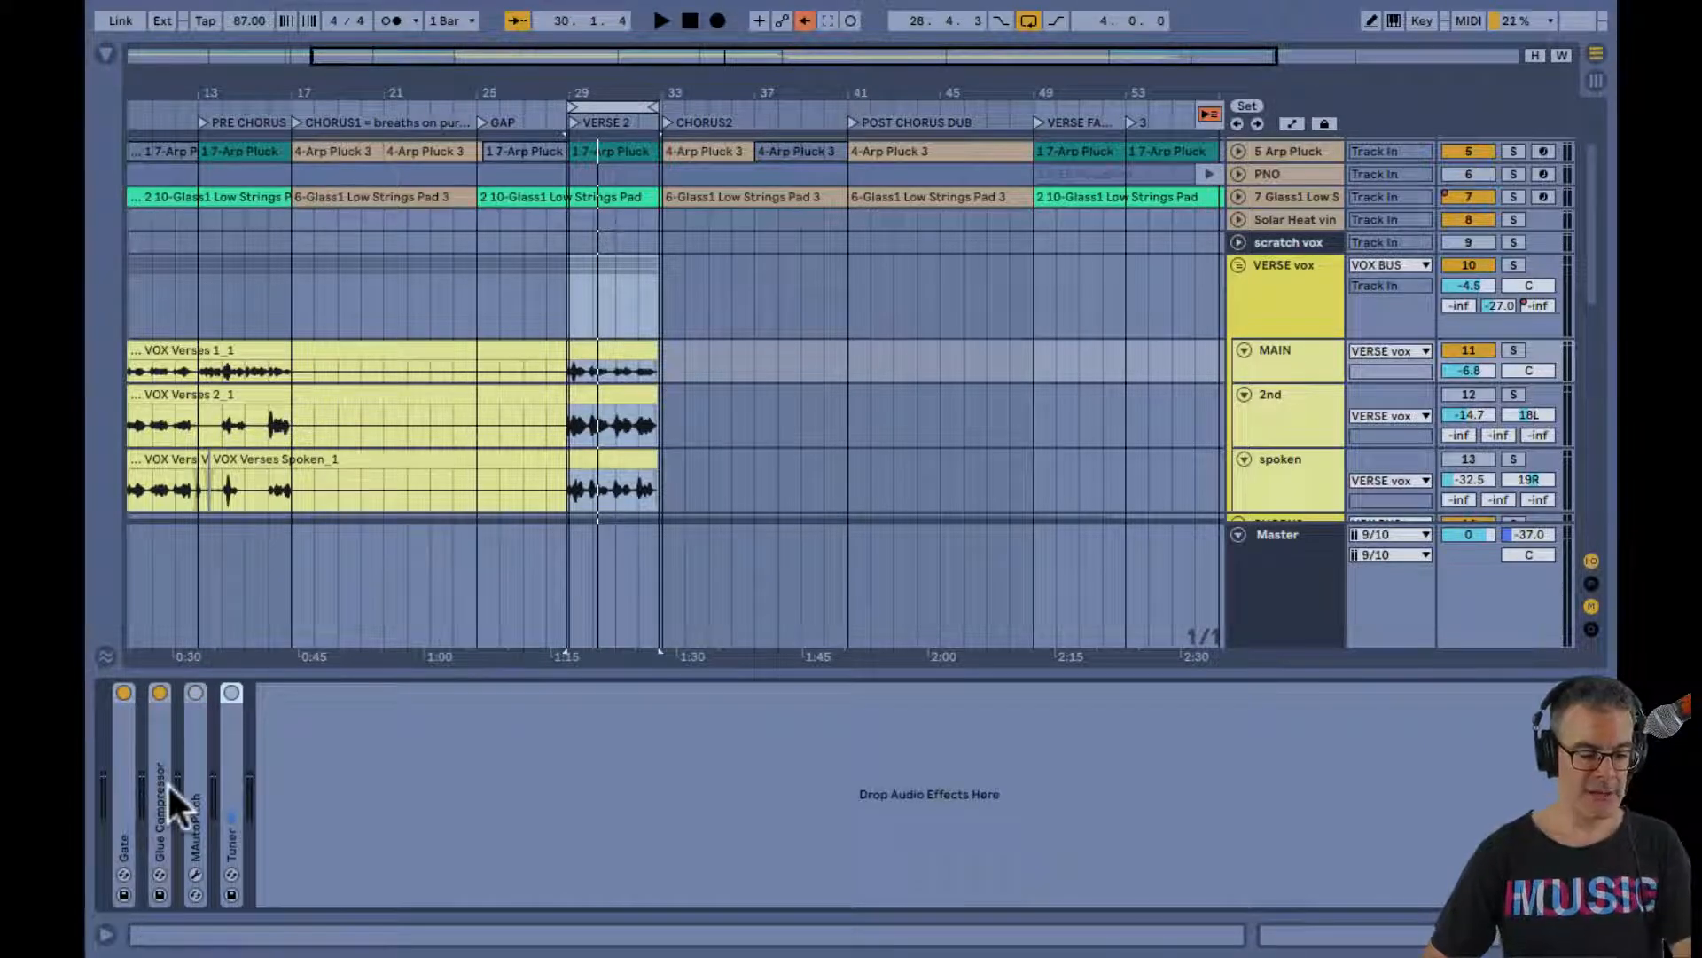
# Play the looped verse while reviewing the device chain of the VERSE vox group, and stop playback
pyautogui.press('space')
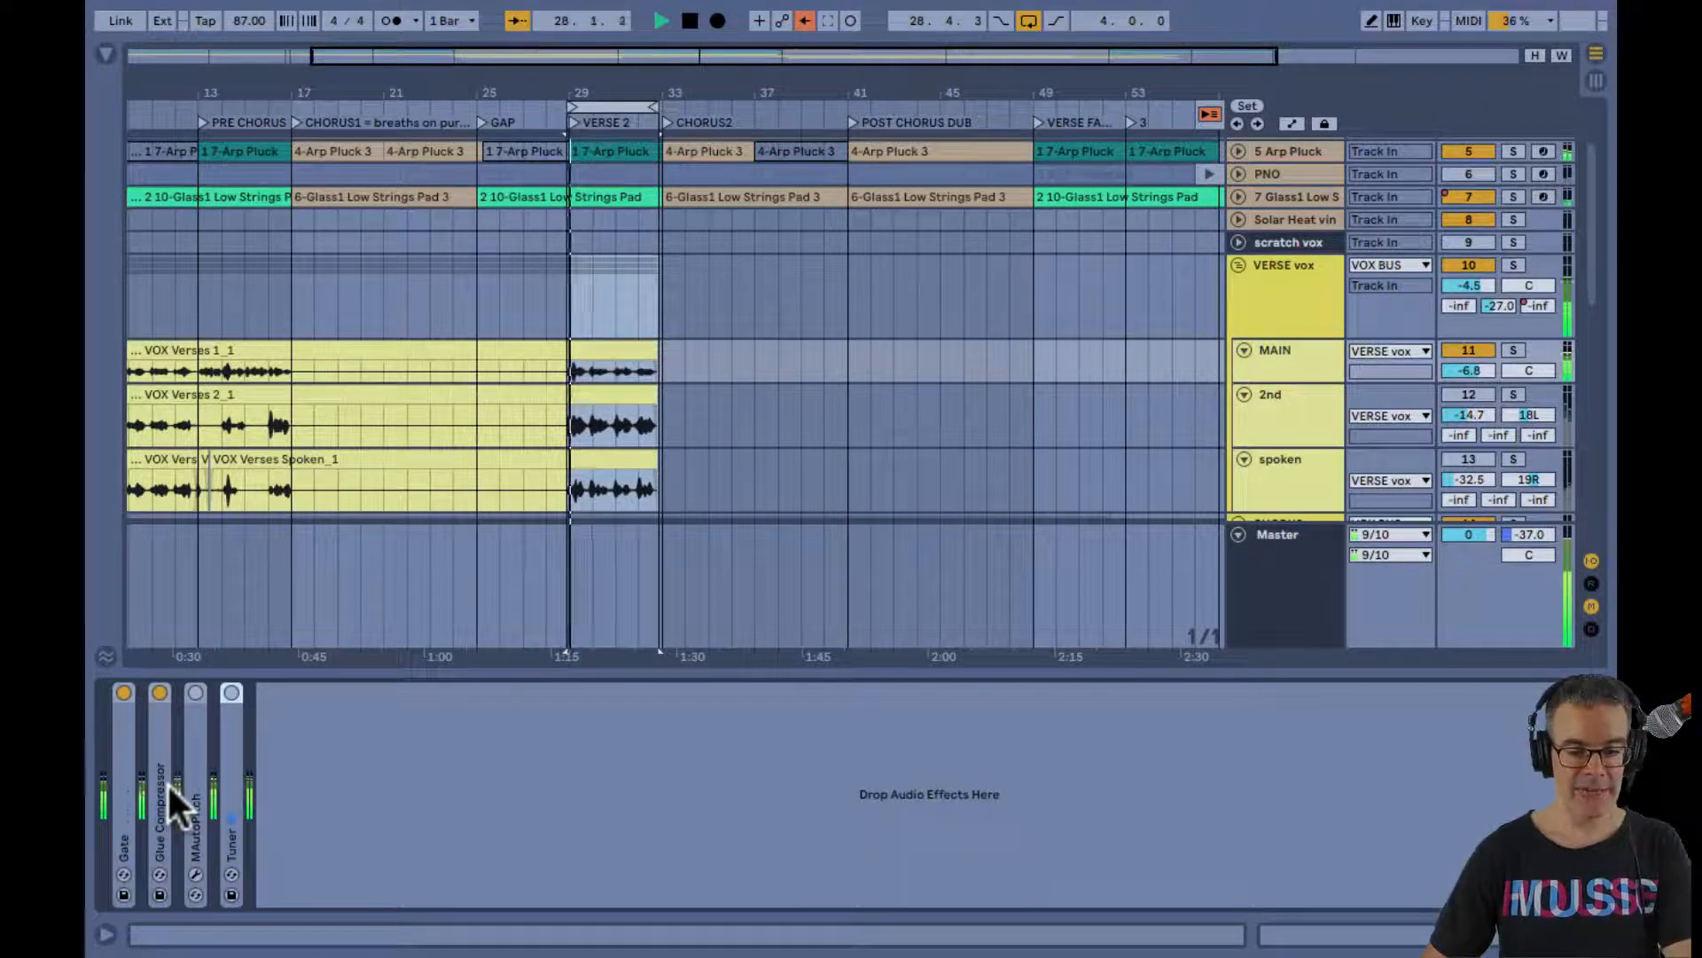
pyautogui.click(1282, 291)
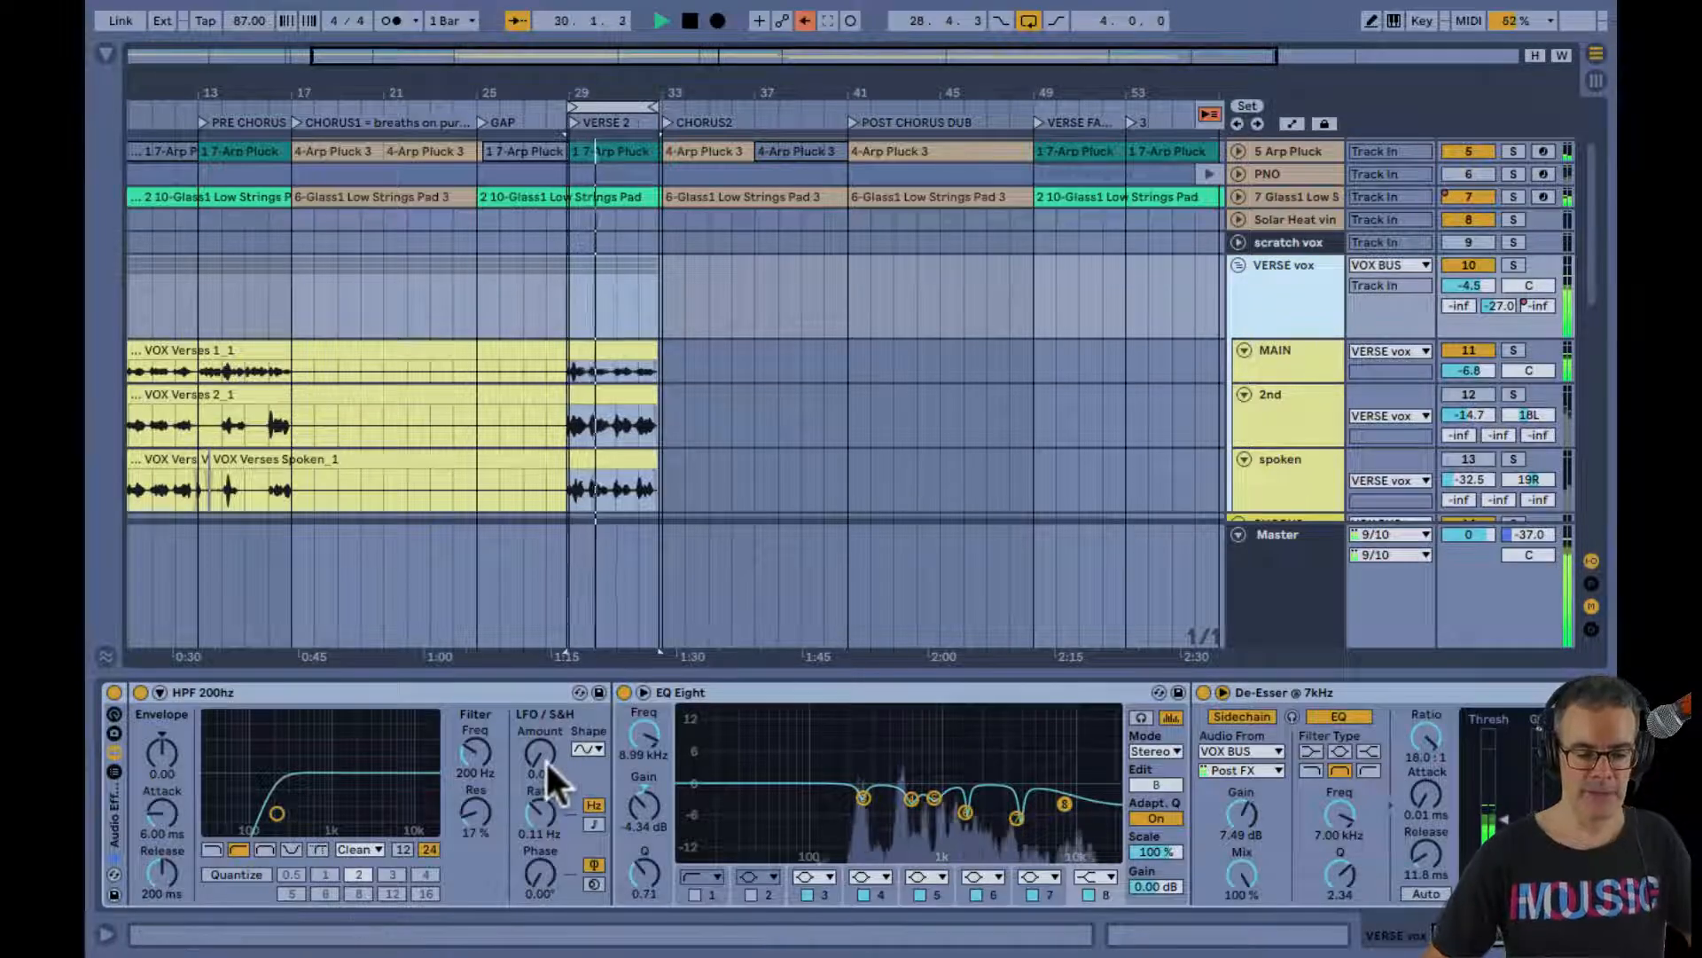
pyautogui.scroll(-3, 545, 759)
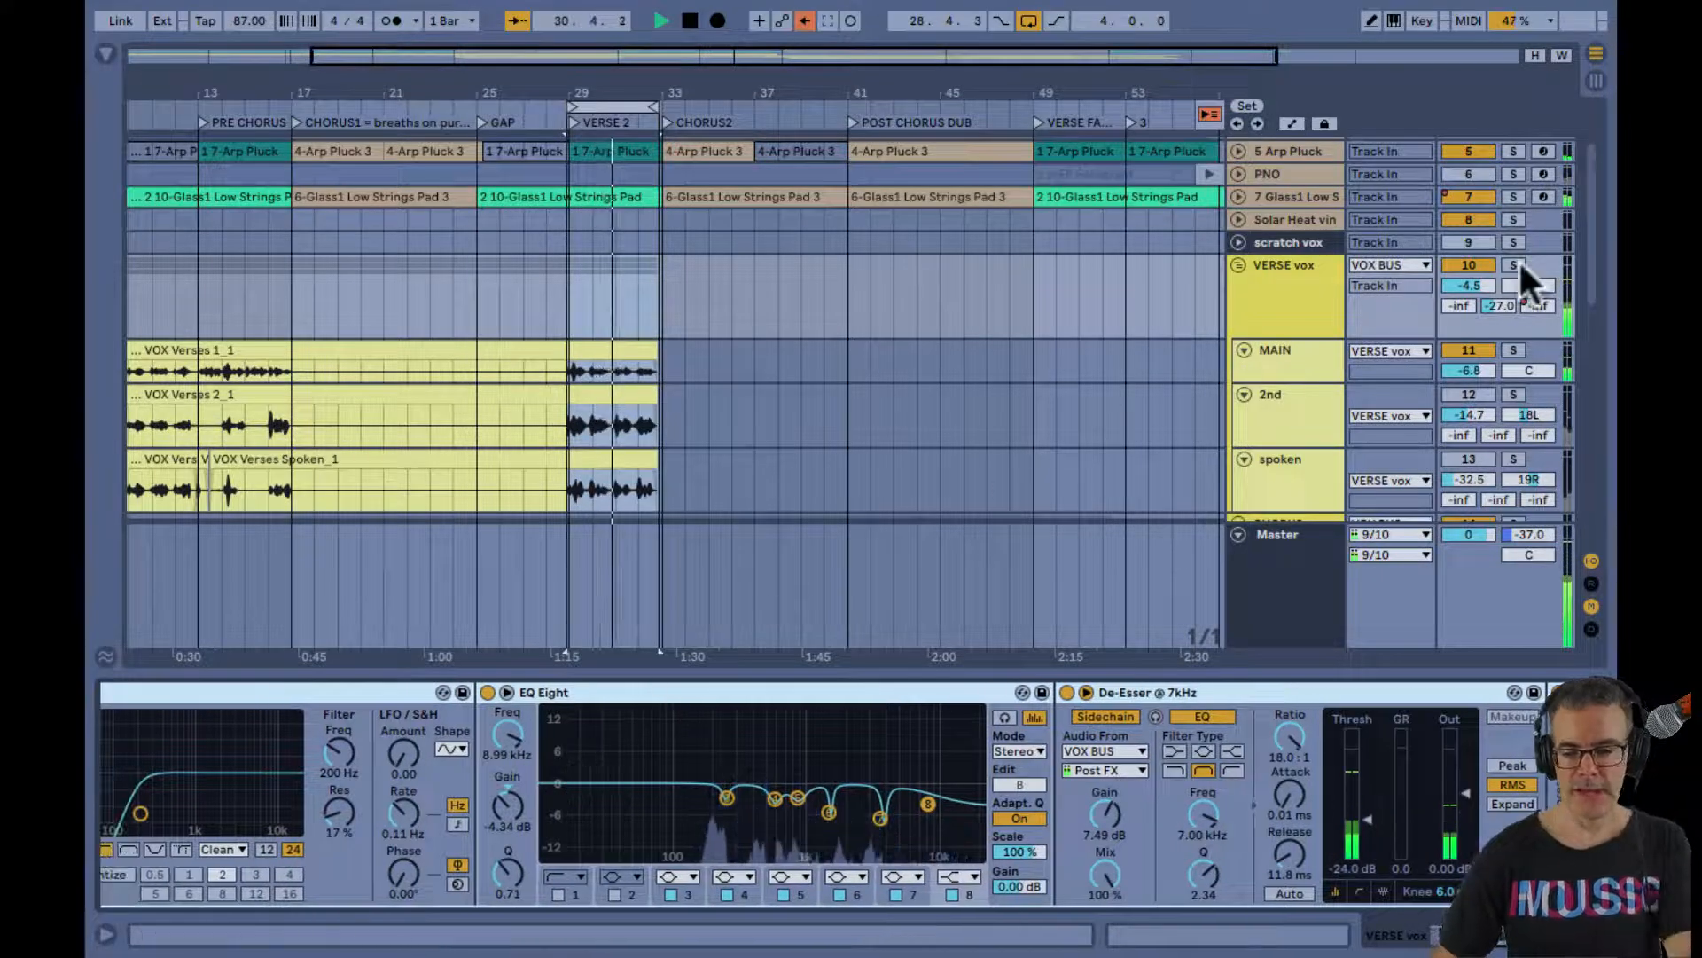
pyautogui.press('space')
# Deactivate the MAIN vocal, activate the 2nd vocal and play the looped verse
pyautogui.click(1476, 349)
pyautogui.click(1452, 390)
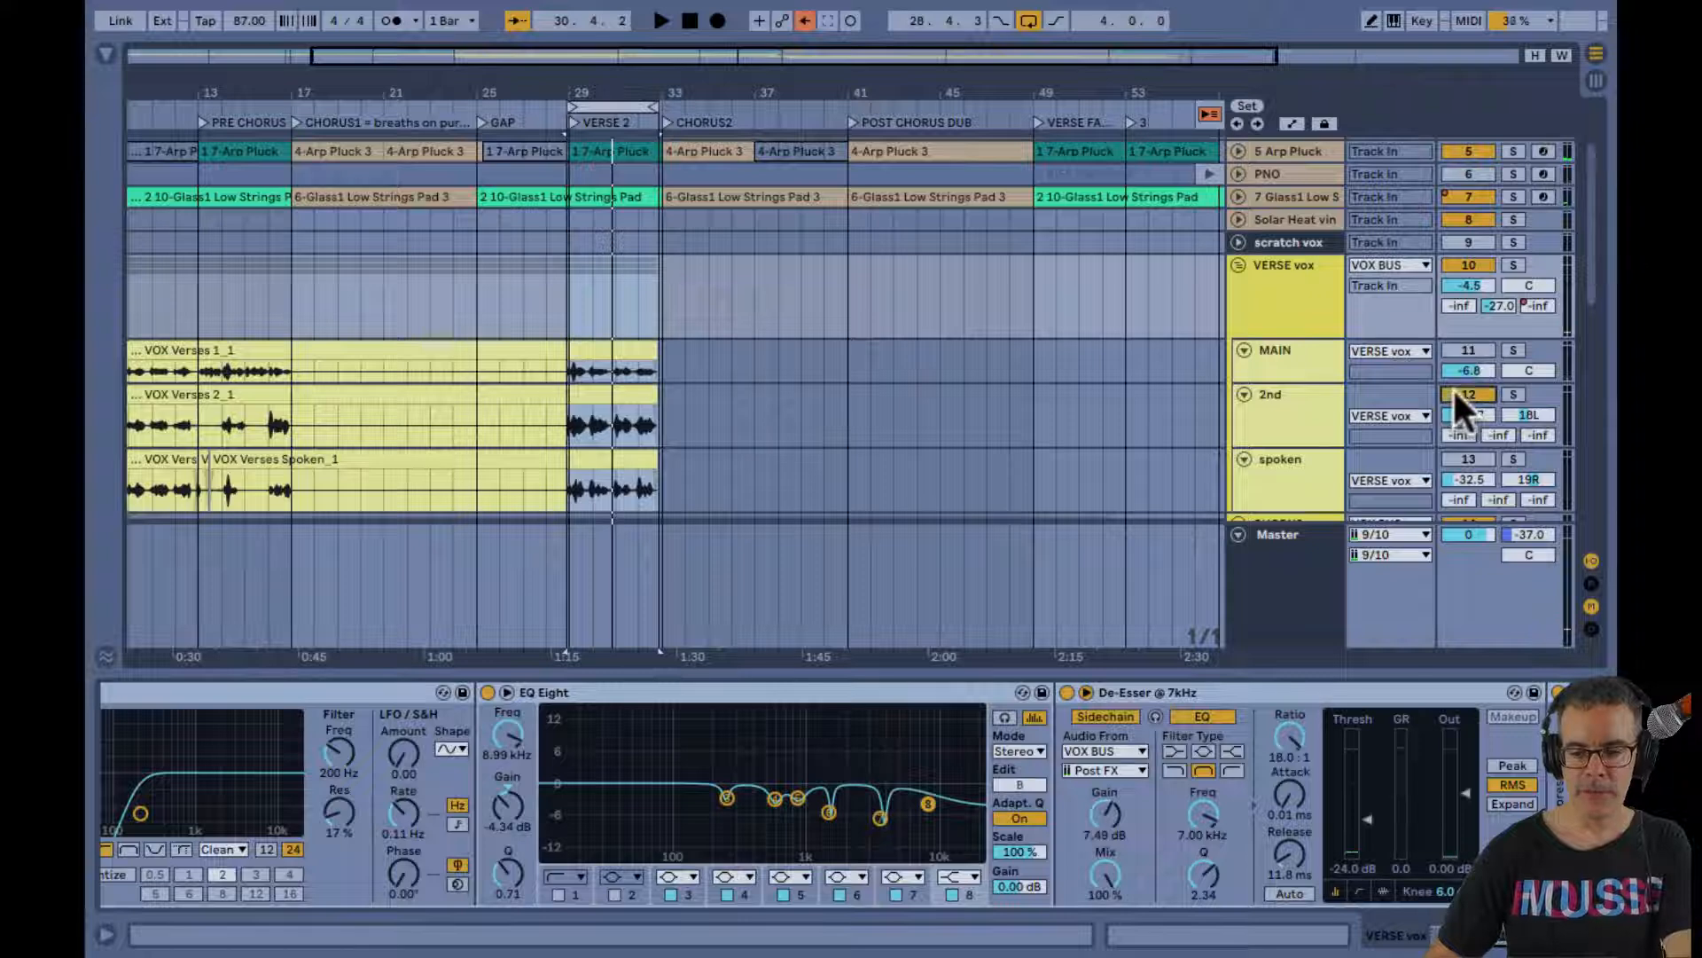
pyautogui.press('space')
# Expand the Glue Compressor and Gate of the 2nd vocal track and stop playback
pyautogui.click(1278, 421)
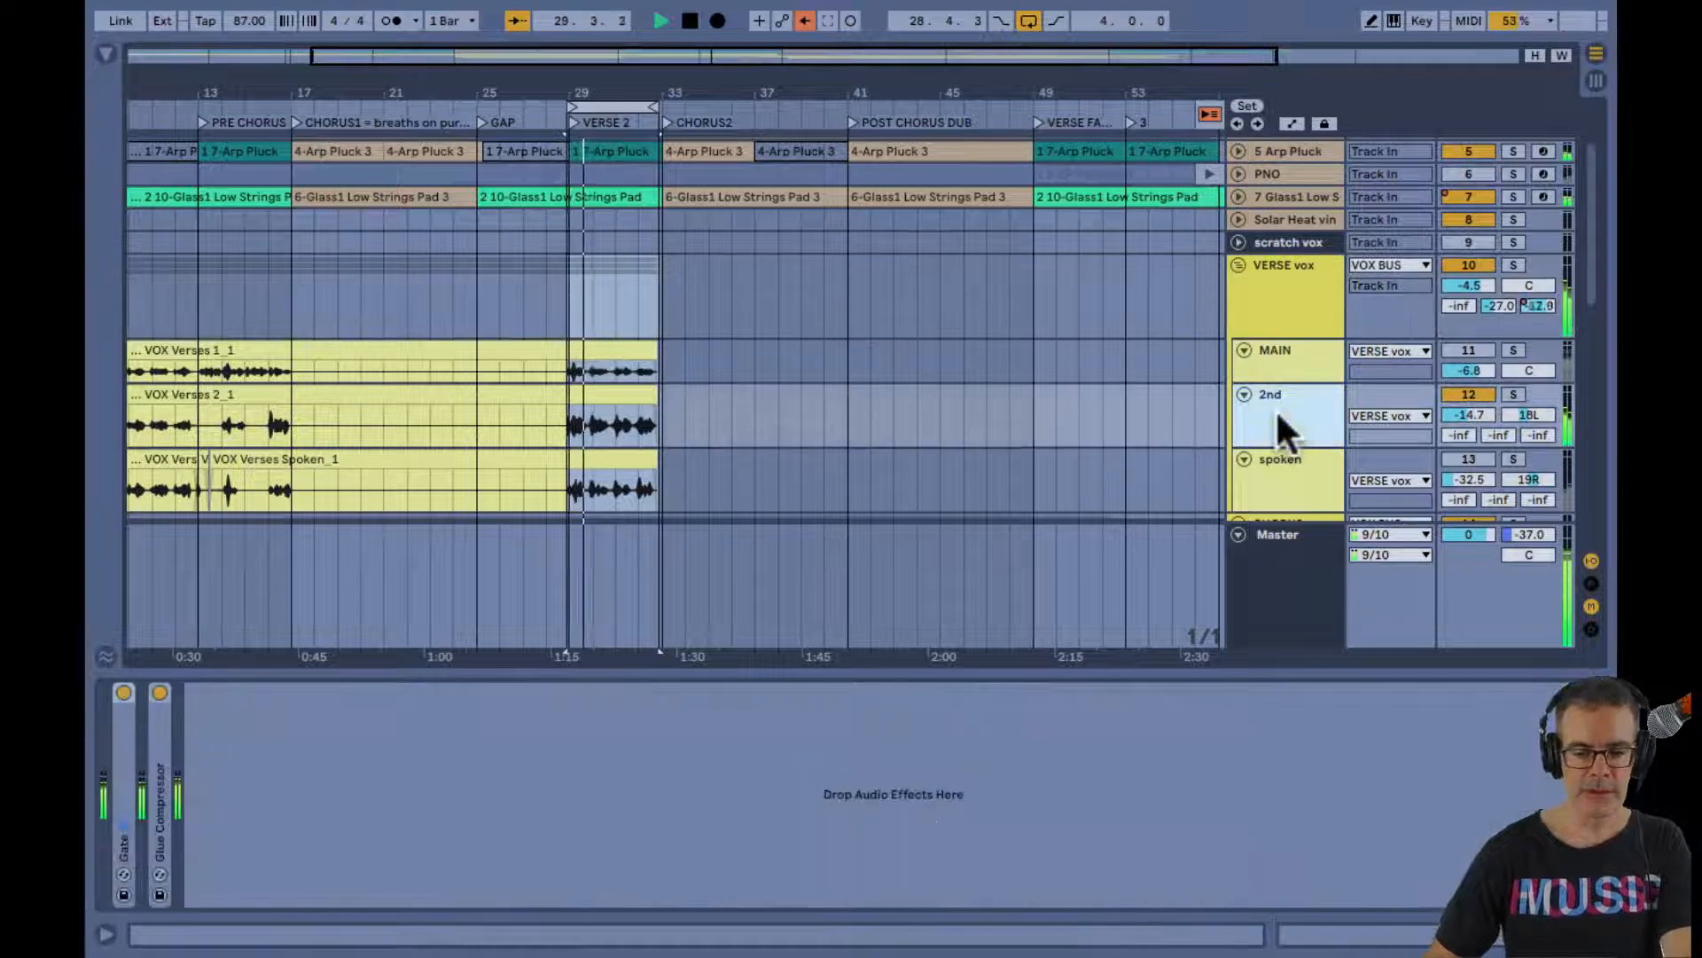
pyautogui.doubleClick(162, 773)
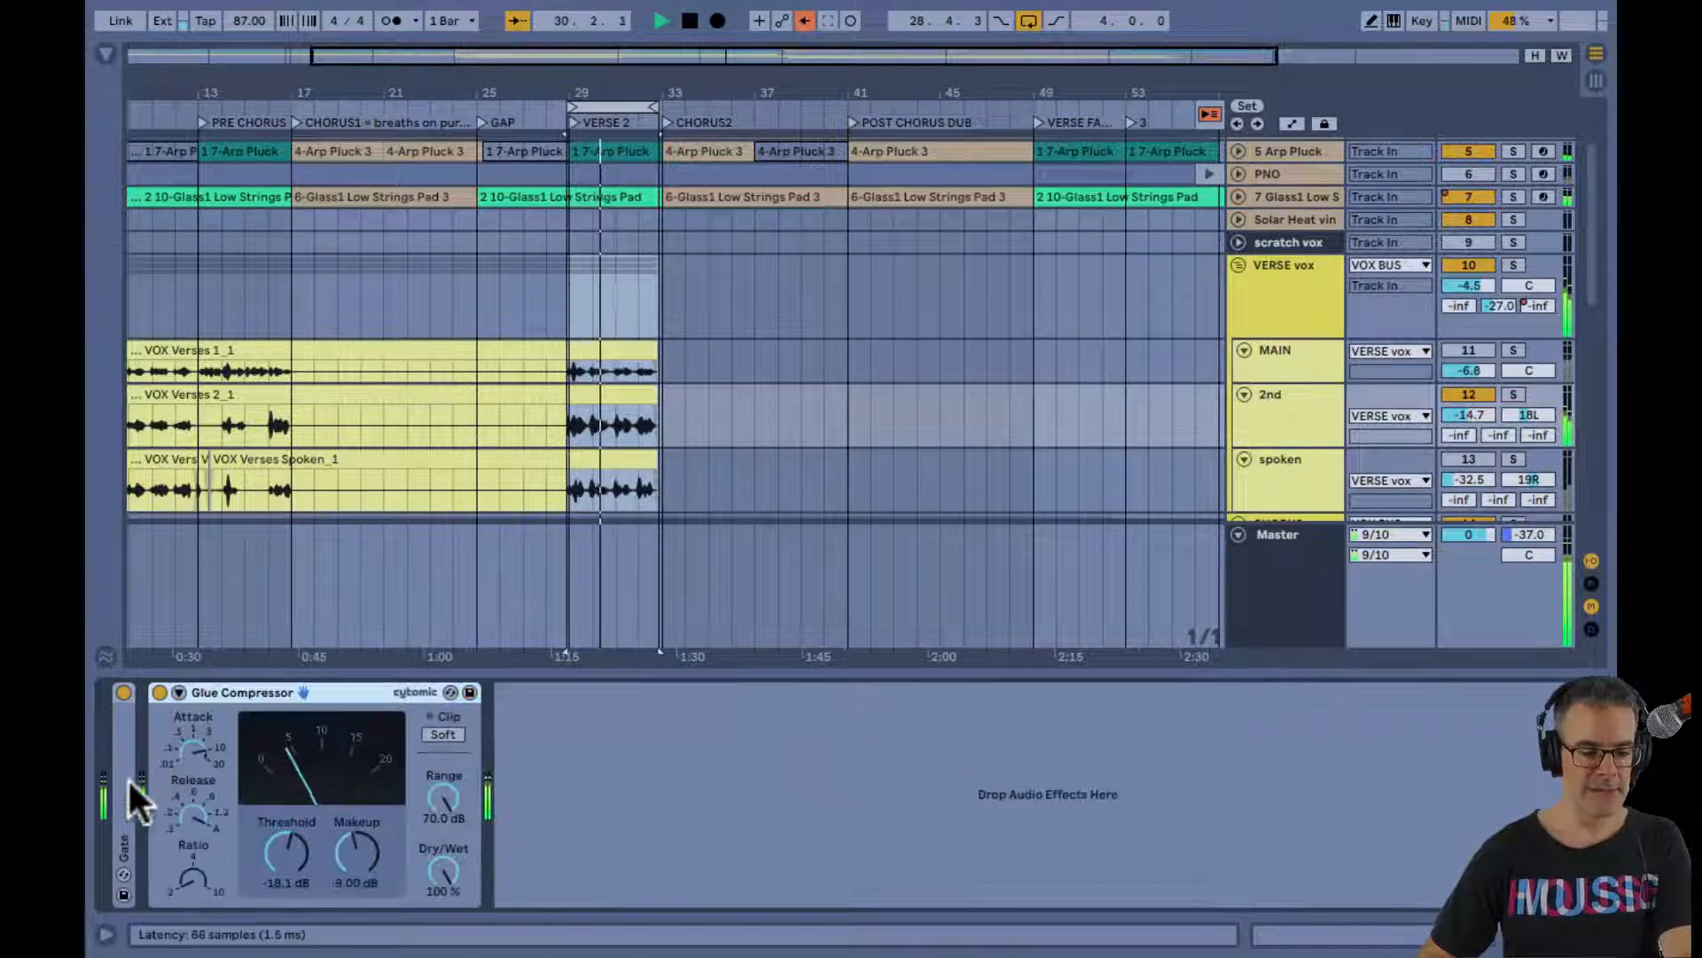
pyautogui.doubleClick(124, 779)
pyautogui.press('space')
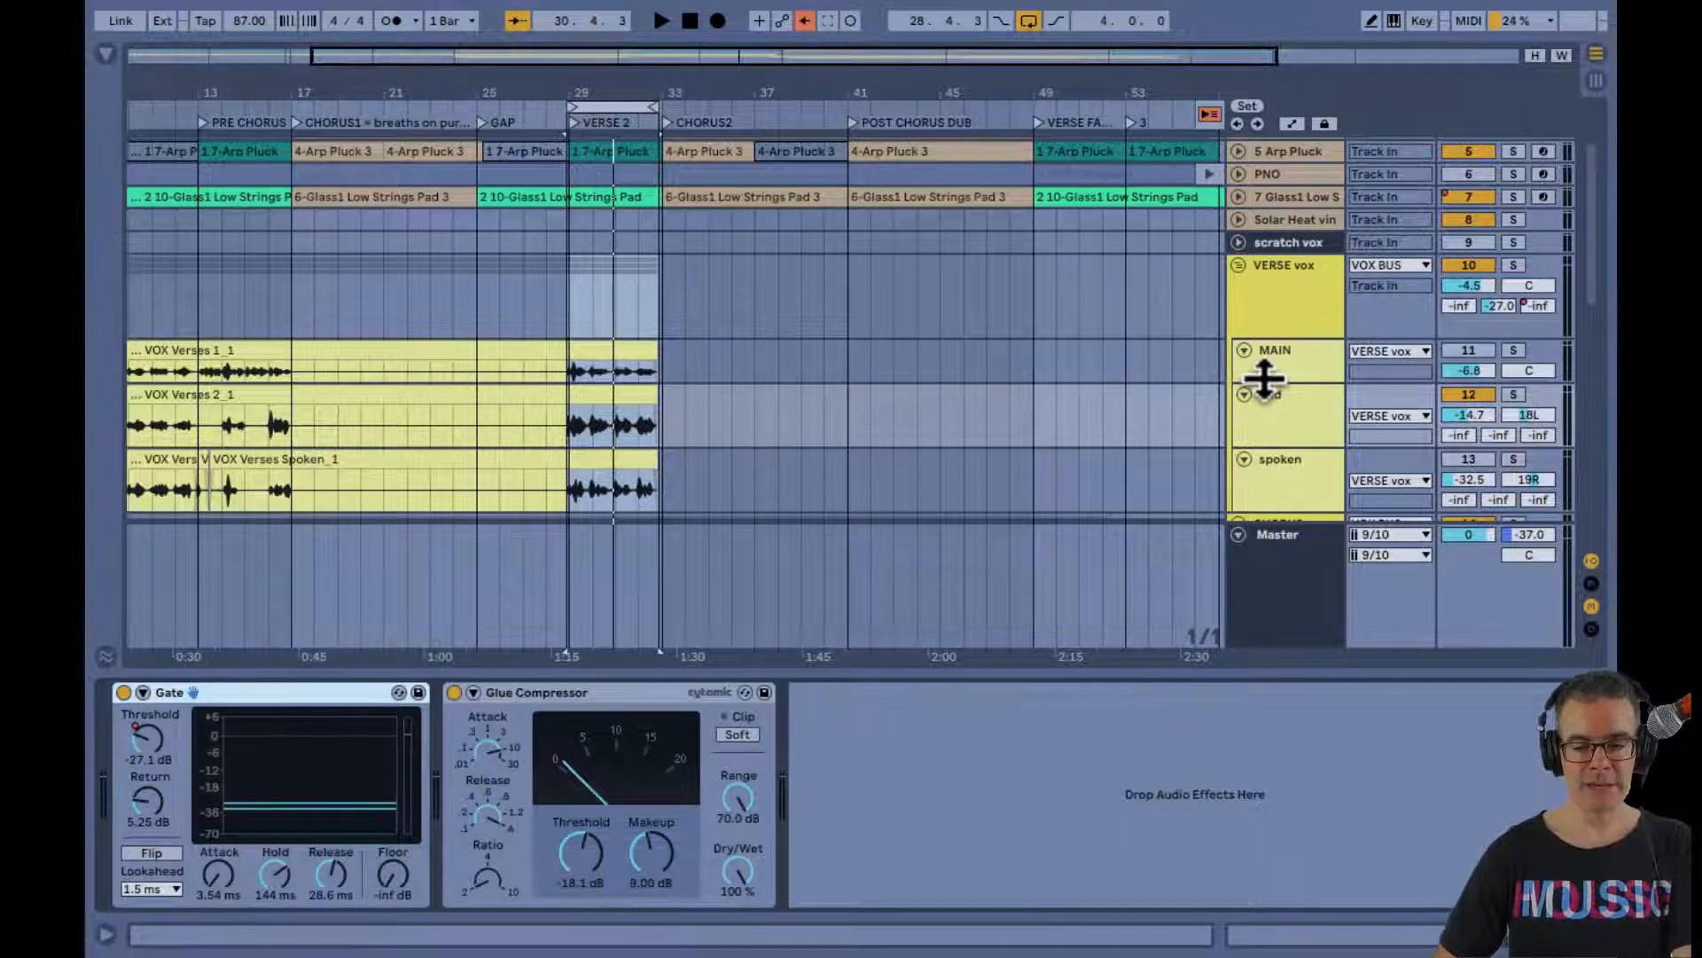
# Enlarge the MAIN track's height to match its neighbours and play the looped verse with only the spoken vocal active
pyautogui.moveTo(1264, 377); pyautogui.dragTo(1265, 387)
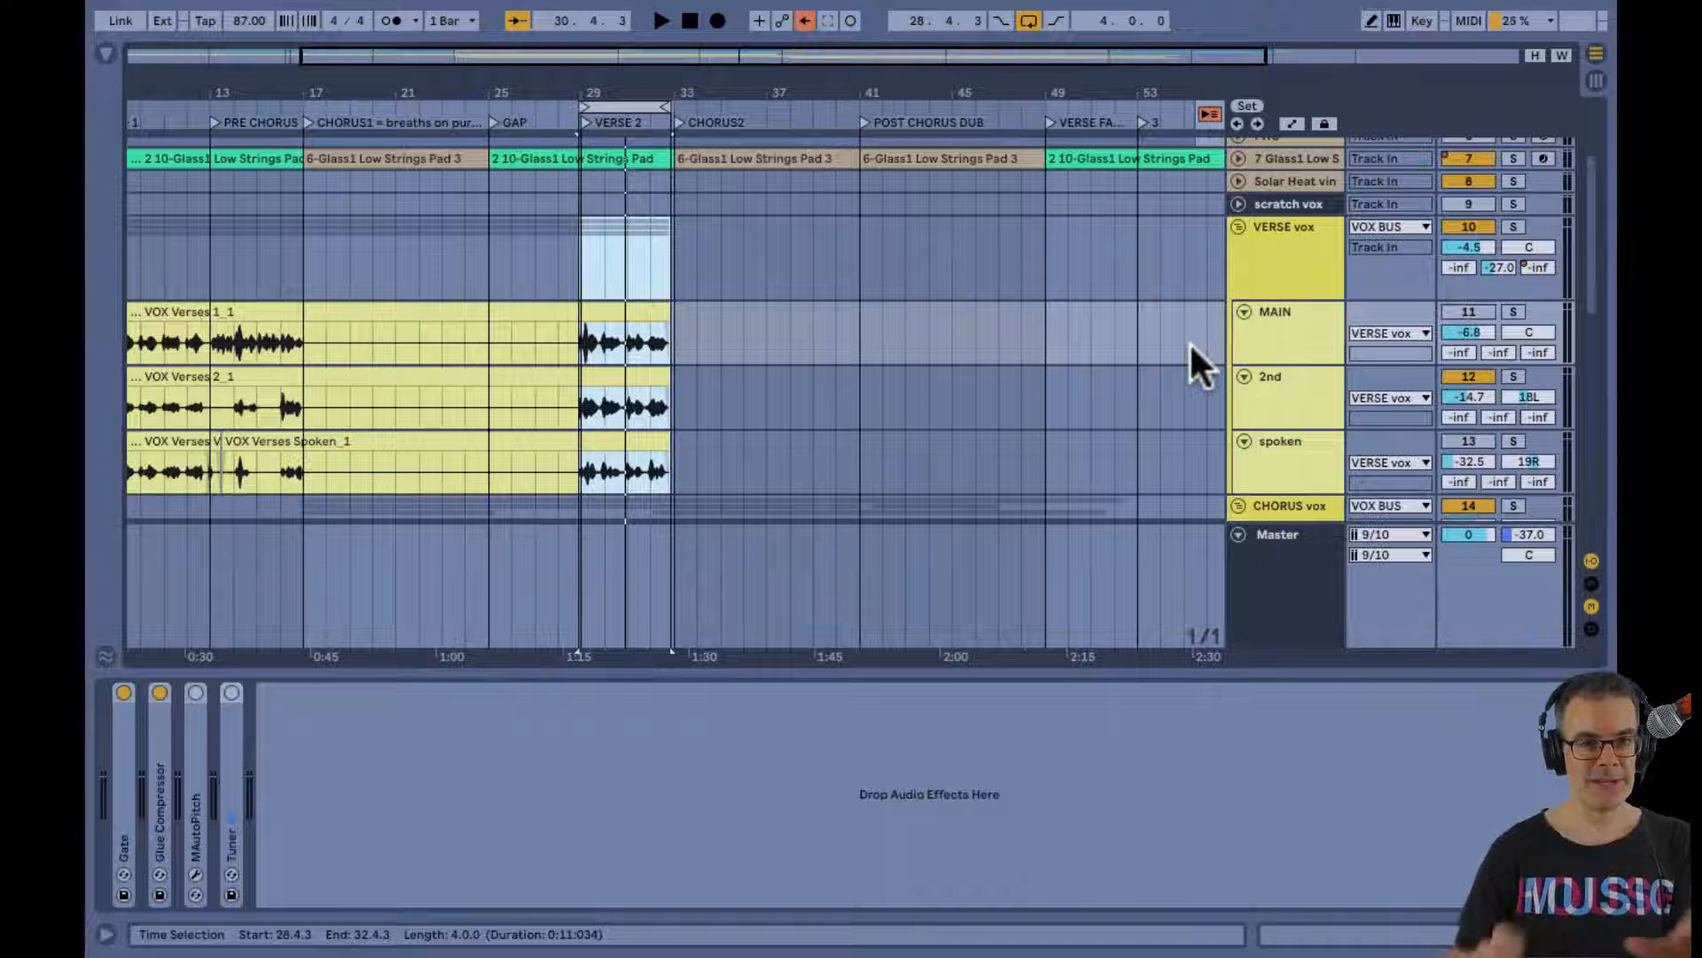
pyautogui.click(1268, 454)
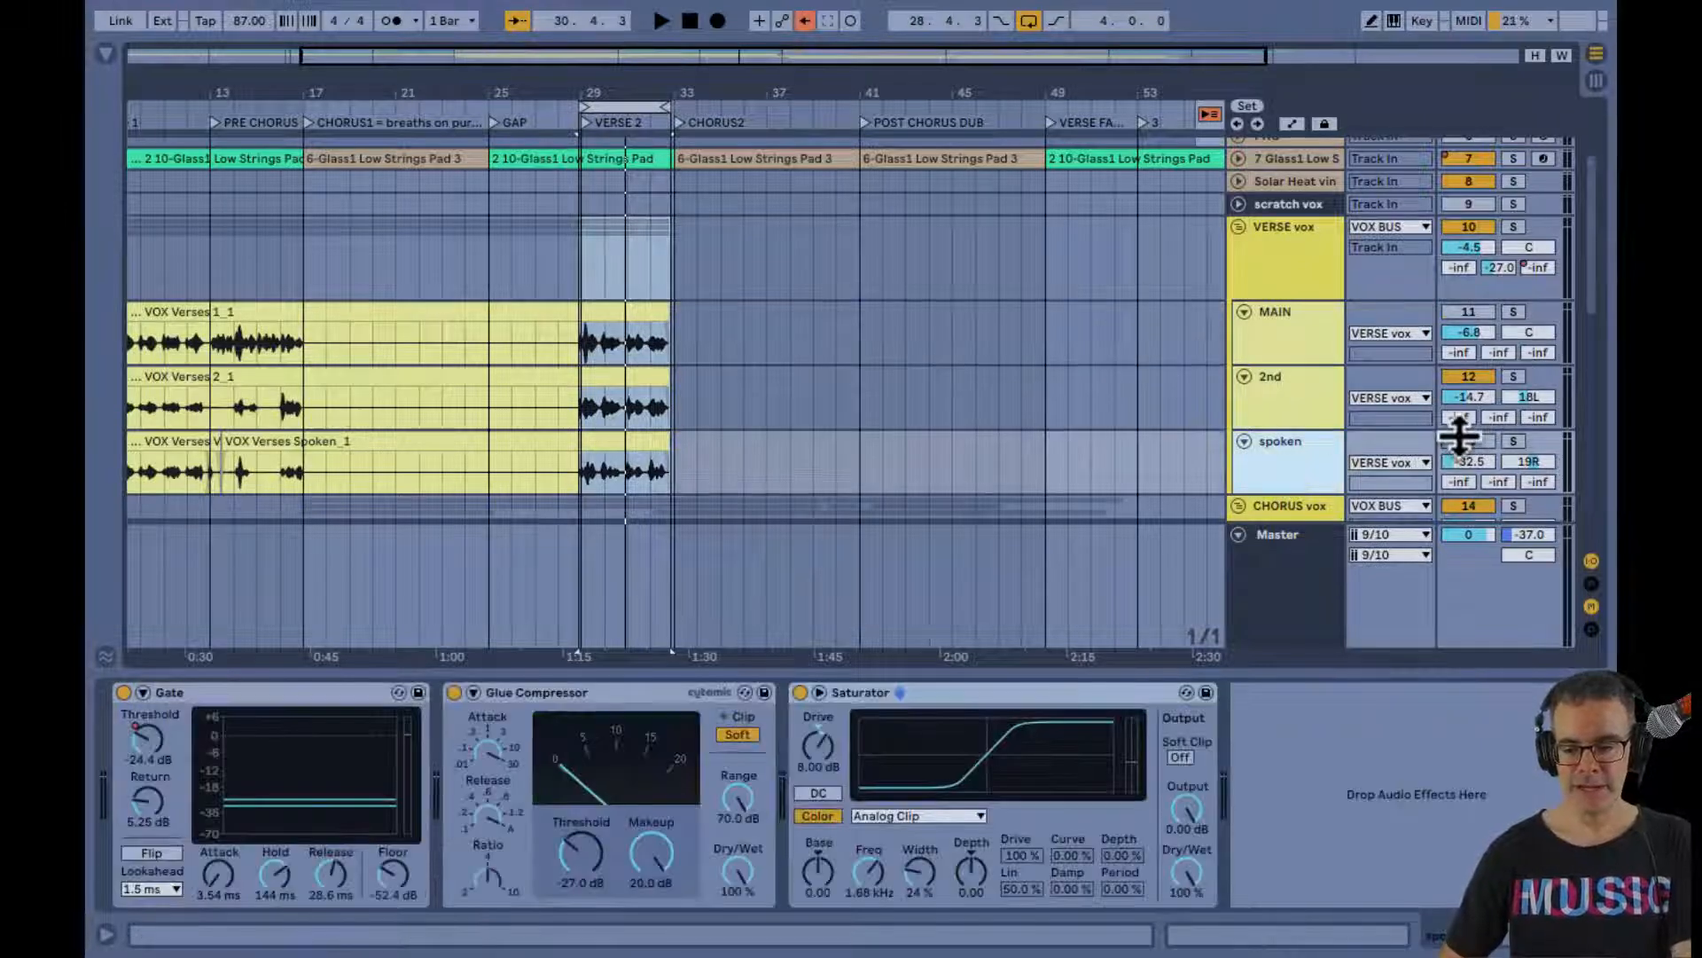
pyautogui.click(1463, 441)
pyautogui.click(1466, 379)
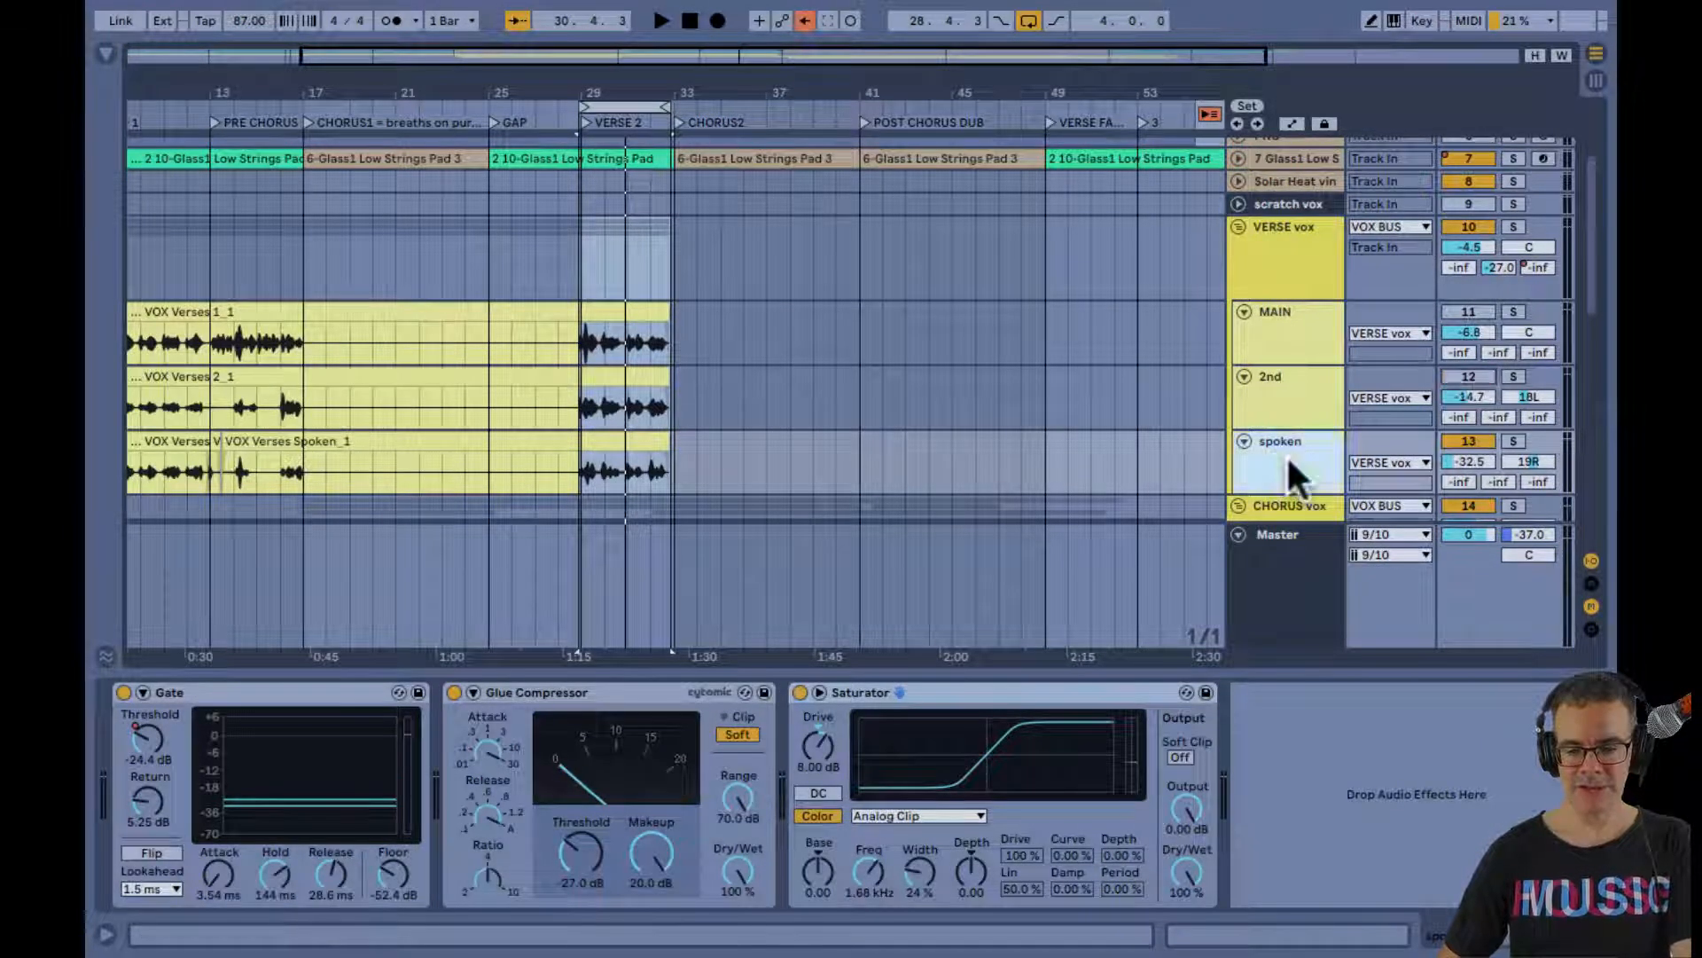
pyautogui.click(614, 452)
pyautogui.press('space')
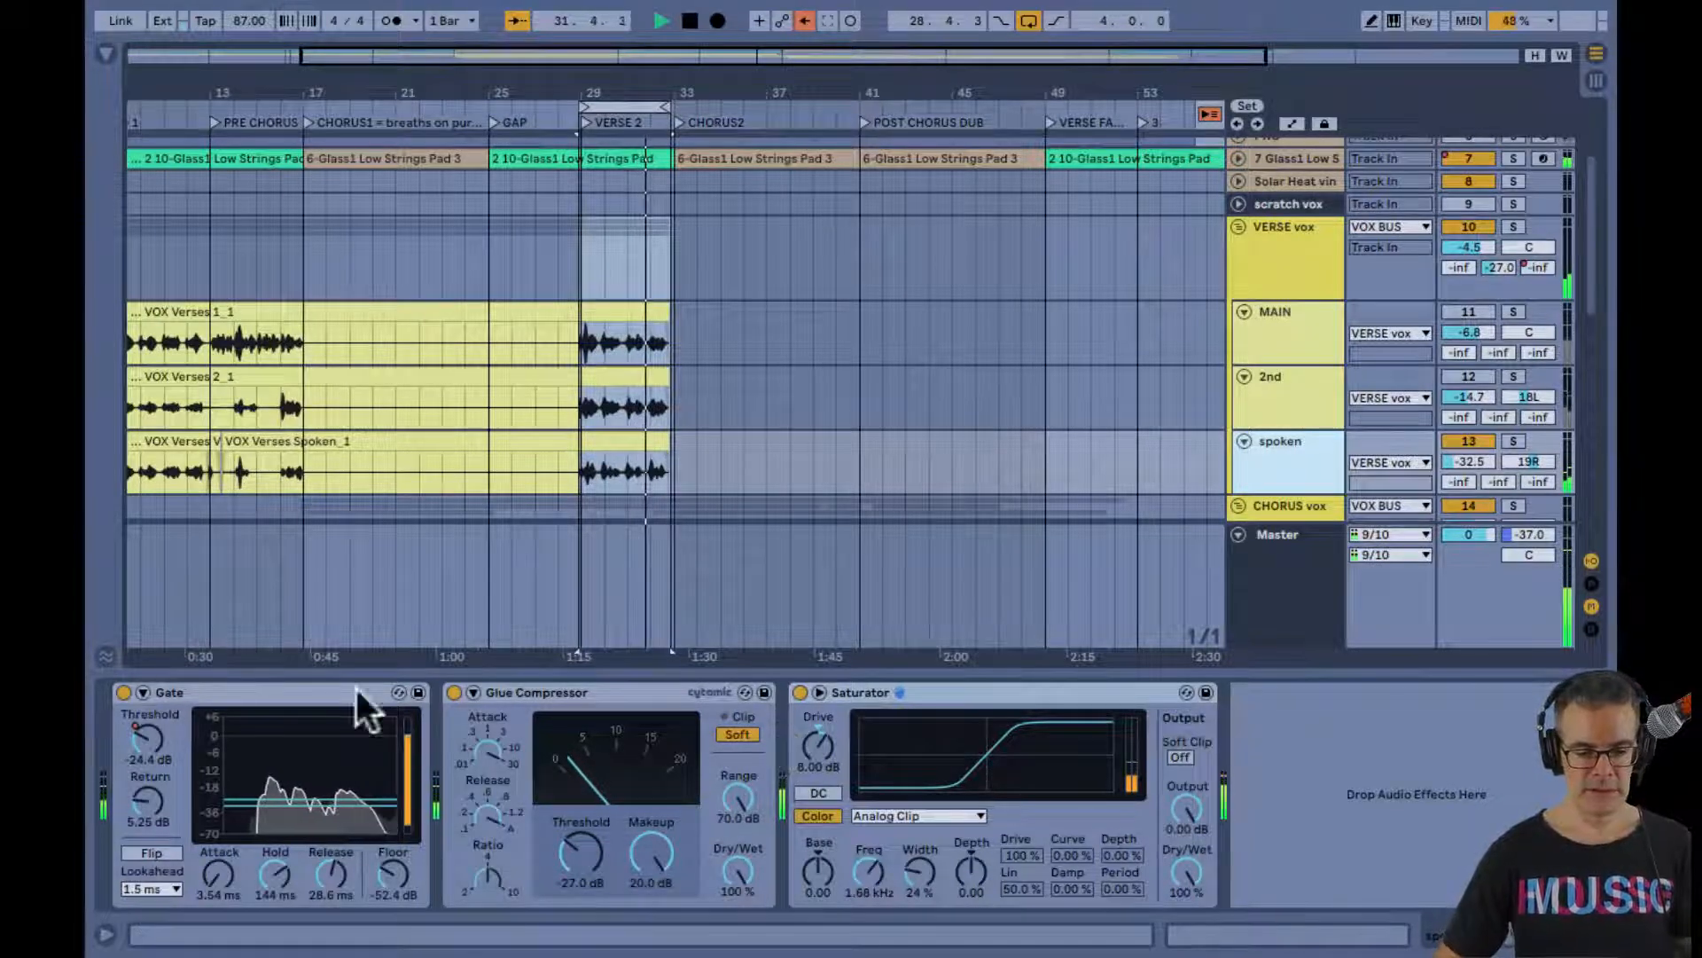
# Compare the spoken vocal with its Gate and Saturator bypassed, leaving both devices enabled
pyautogui.click(123, 692)
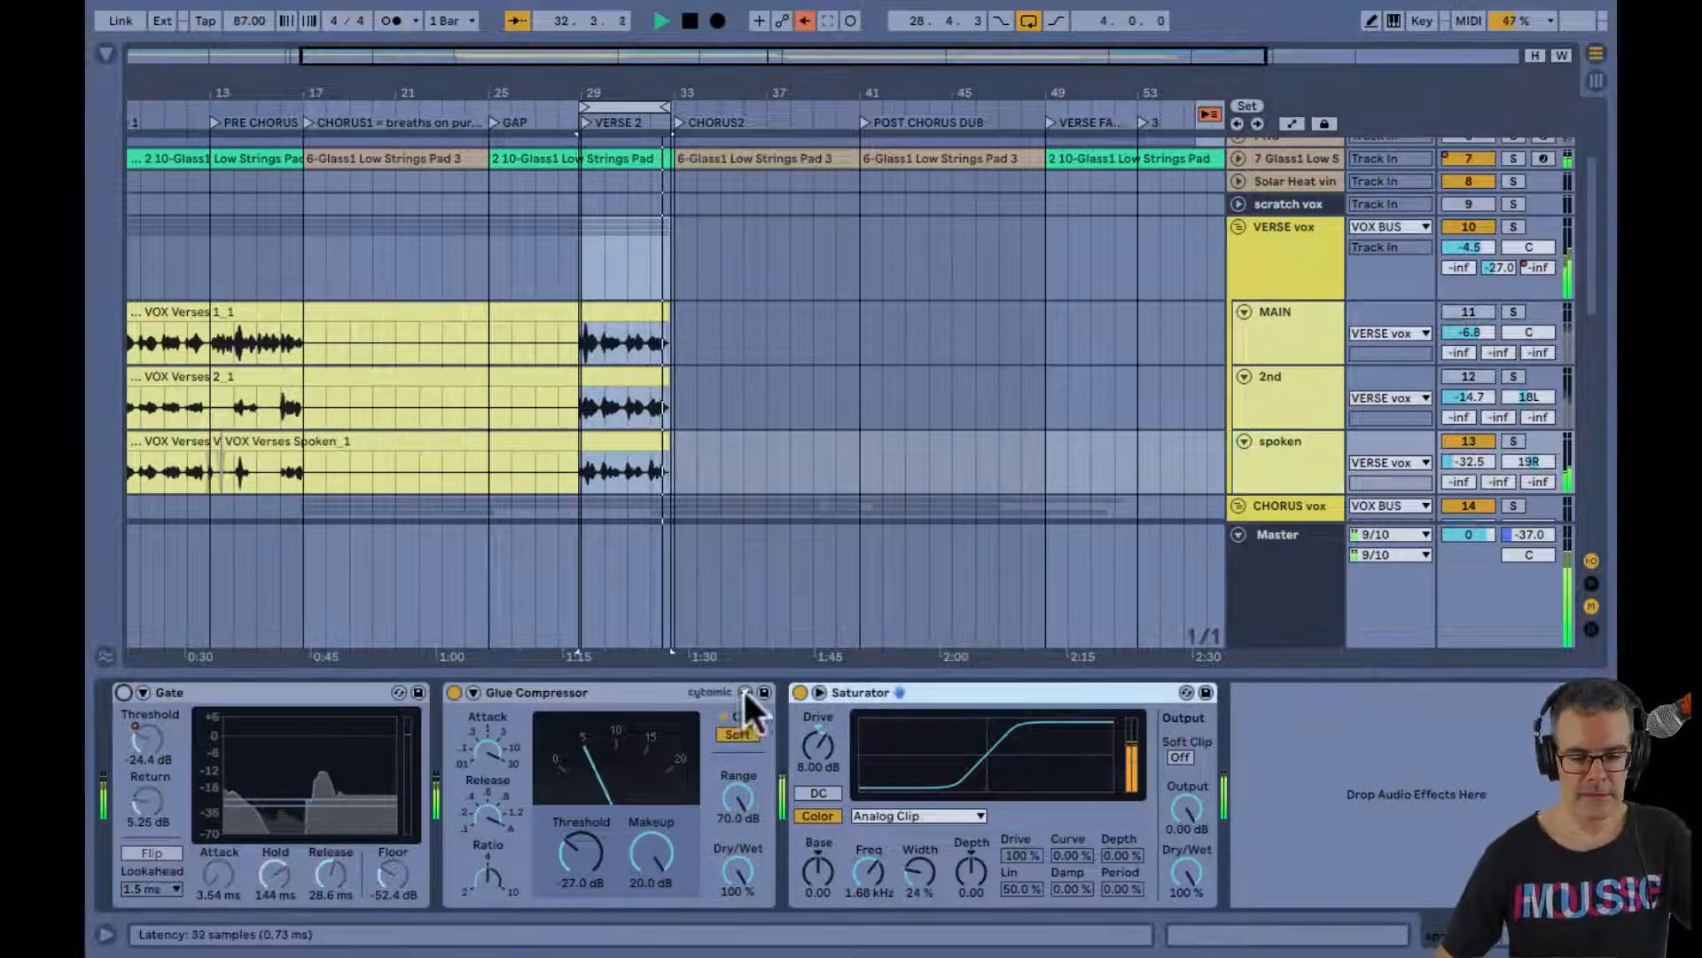
pyautogui.click(797, 691)
pyautogui.click(798, 692)
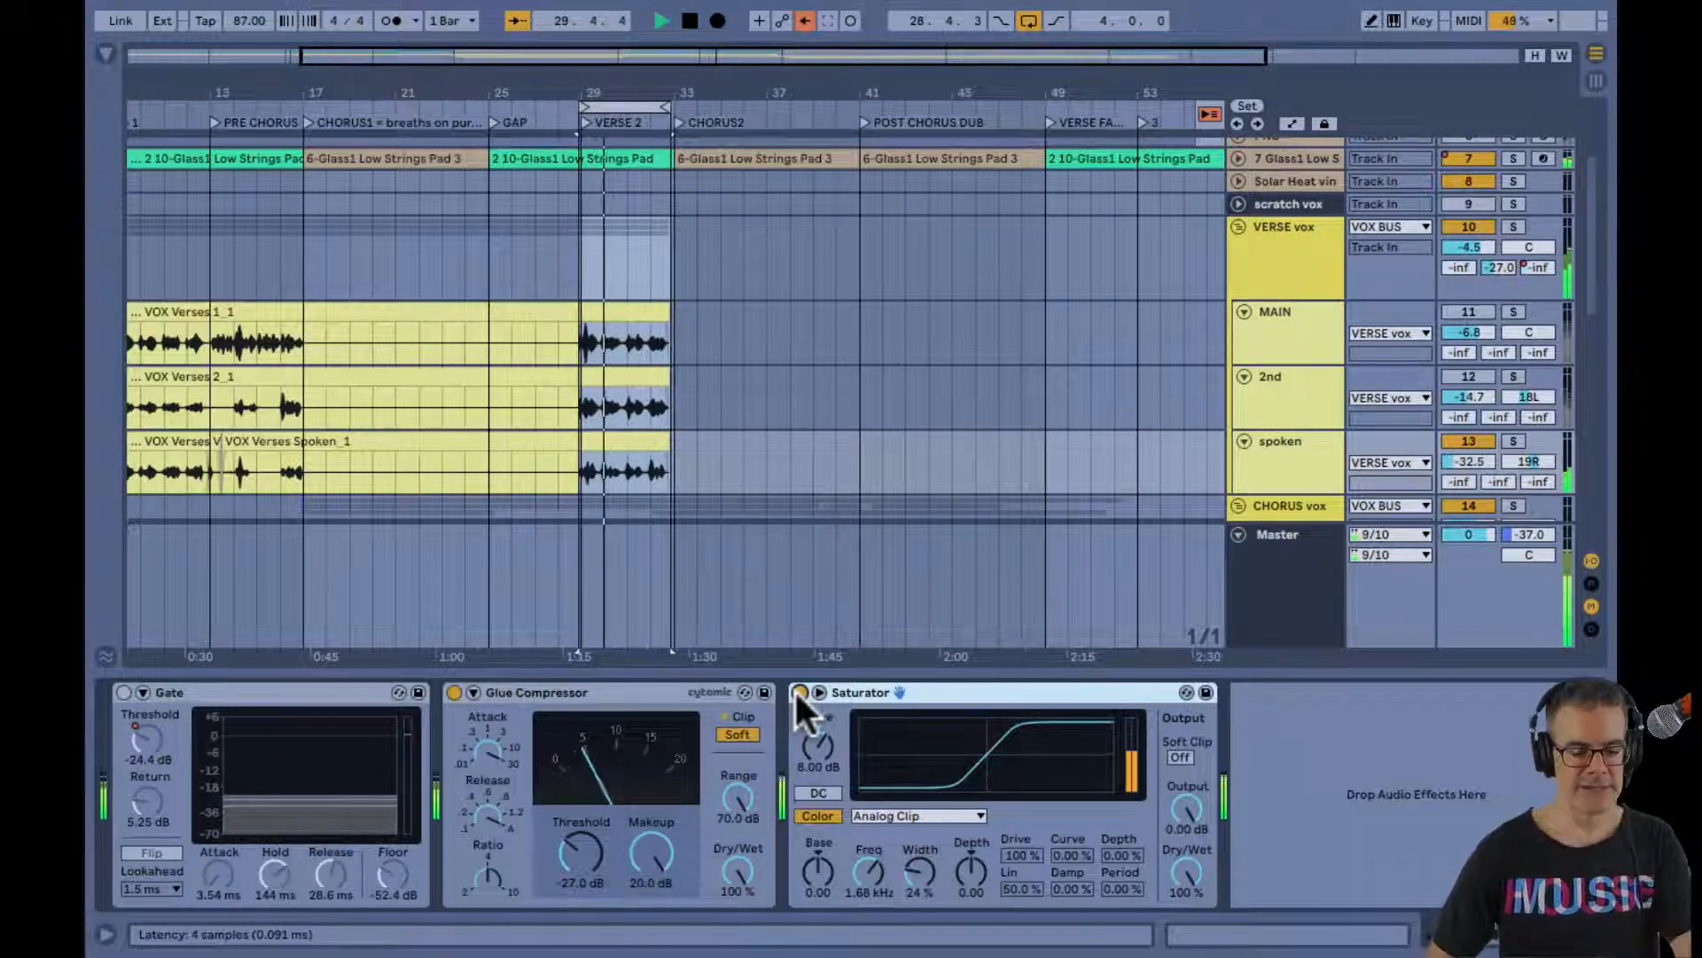
pyautogui.click(123, 692)
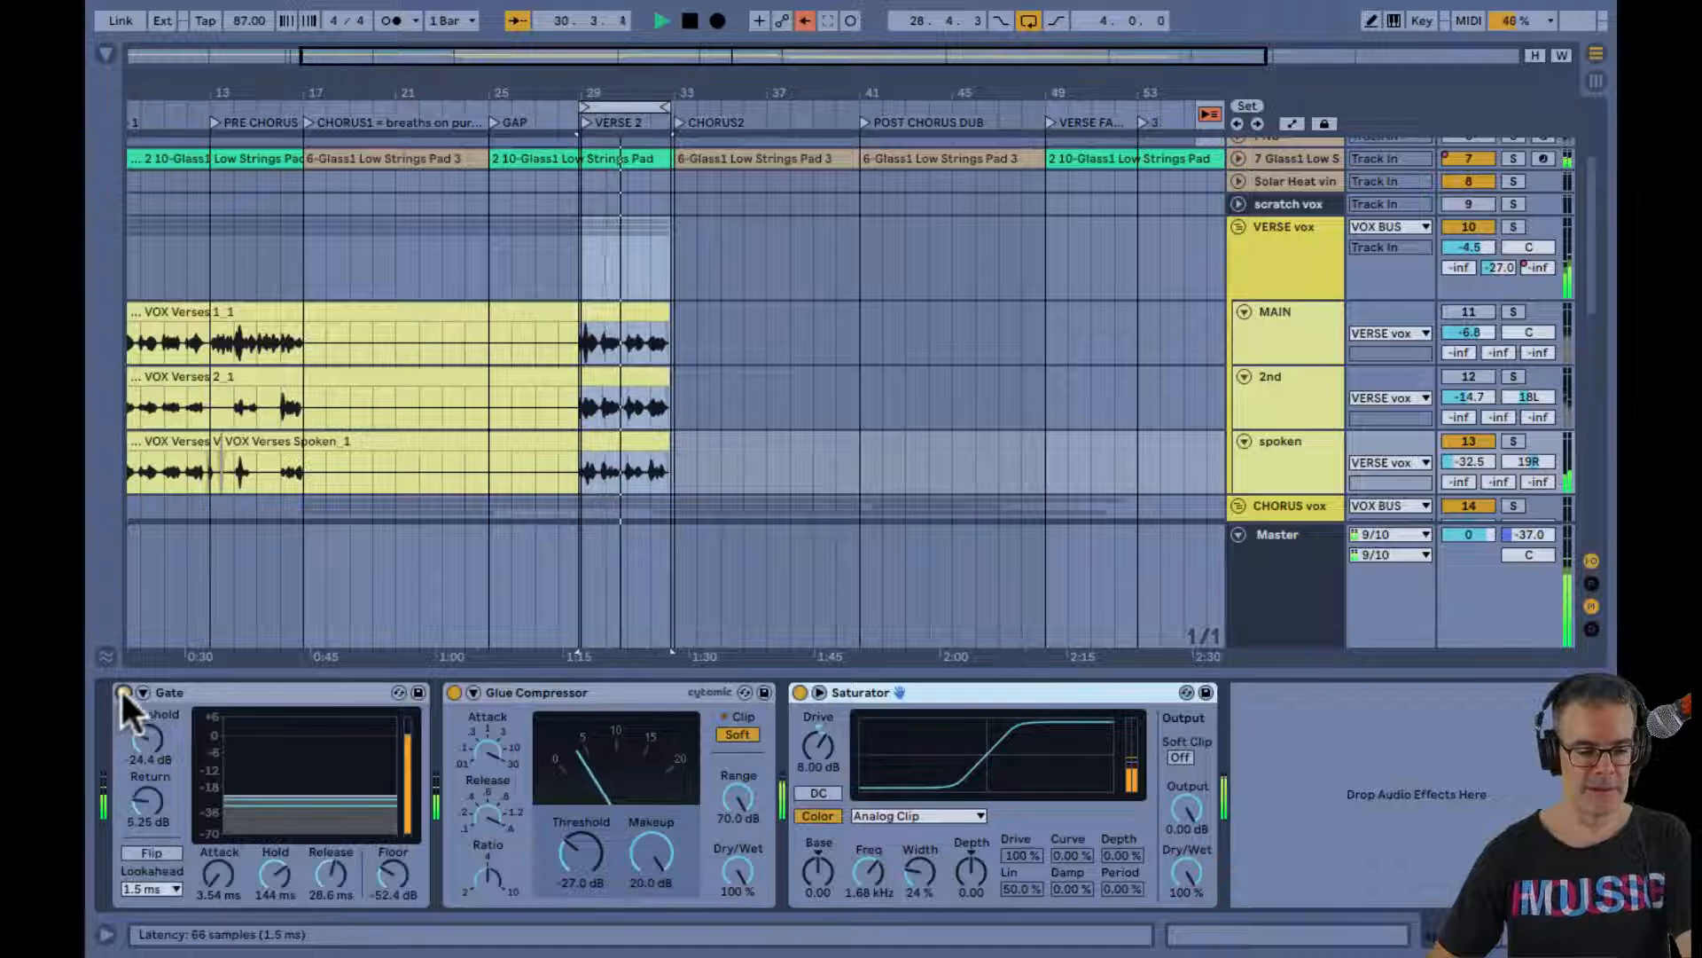
# In the Session mixer, reactivate the MAIN and 2nd vocals and set the spoken track's volume to -34.4 dB
pyautogui.press('Tab')
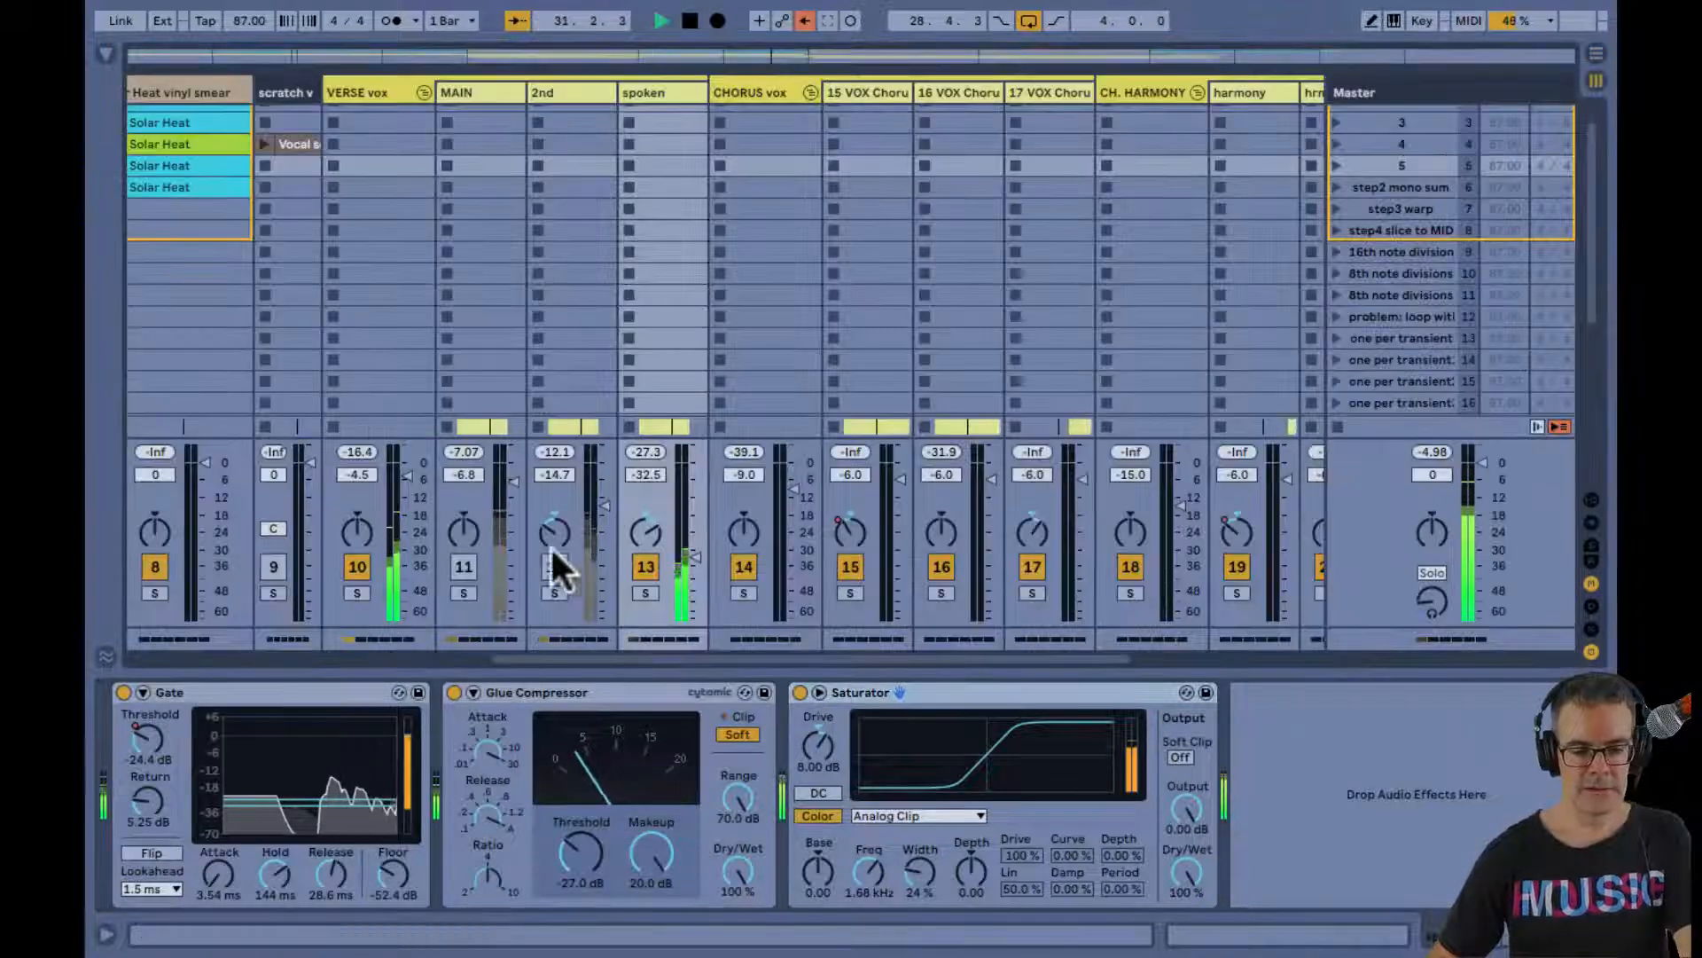
pyautogui.click(464, 566)
pyautogui.click(551, 566)
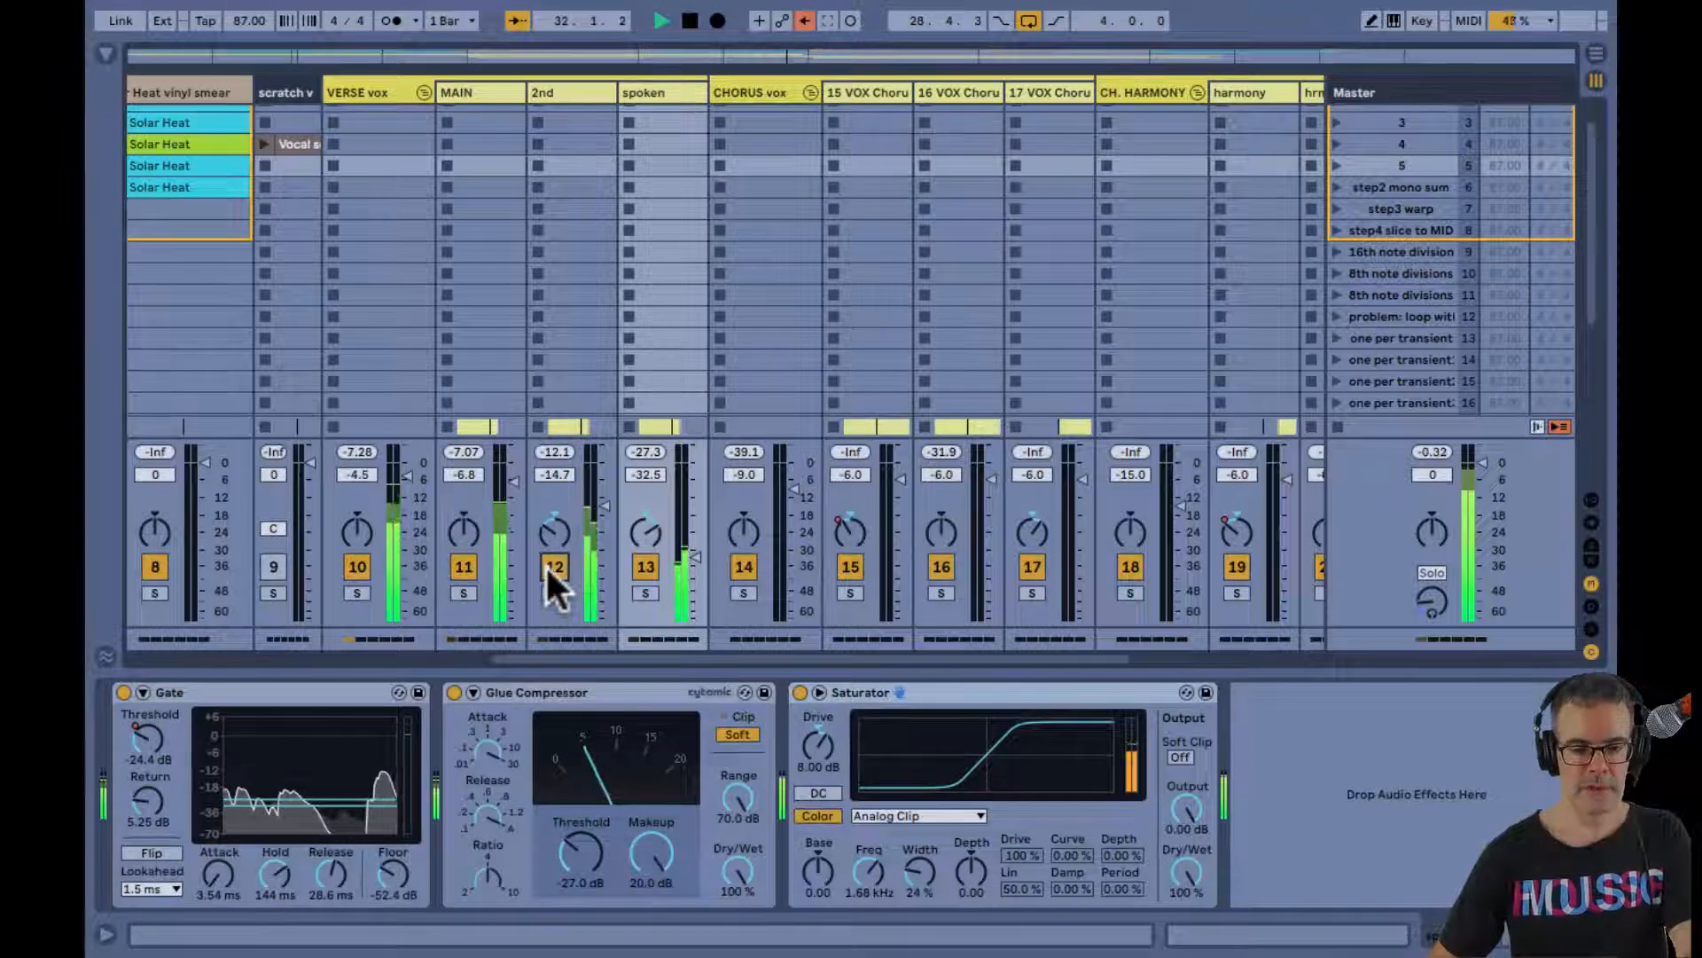
pyautogui.moveTo(696, 553); pyautogui.dragTo(688, 563)
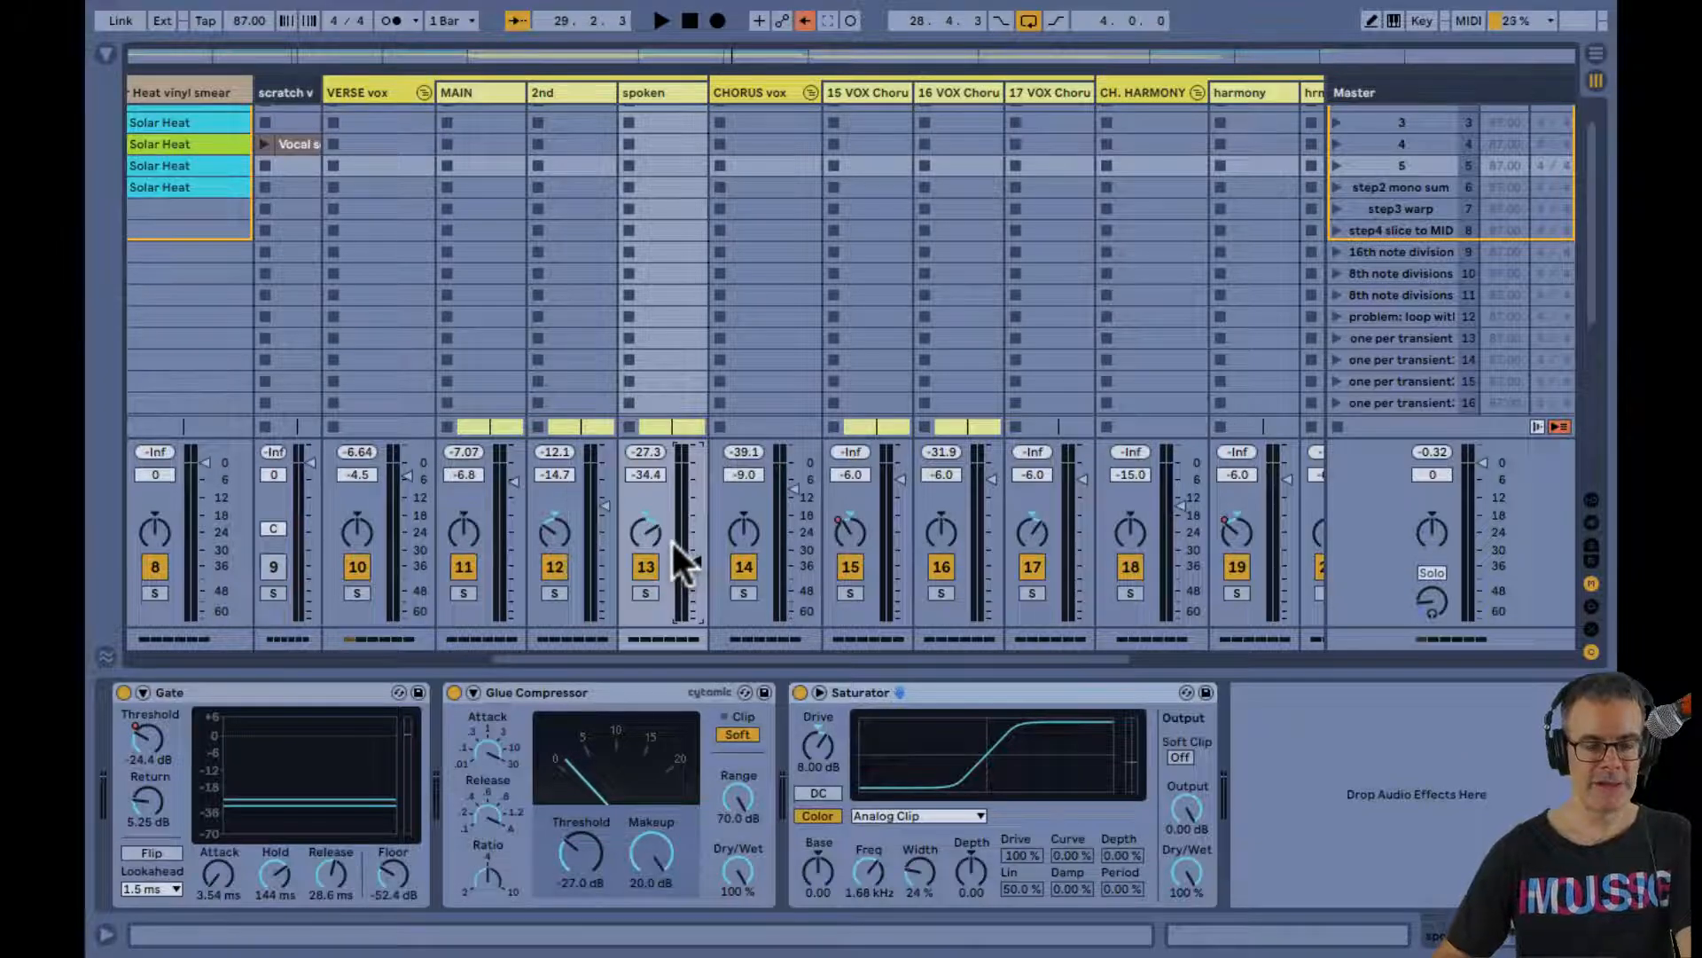
# Play the looped VERSE 2 with all three vocals and examine how their waveforms line up in the arrangement
pyautogui.press('space')
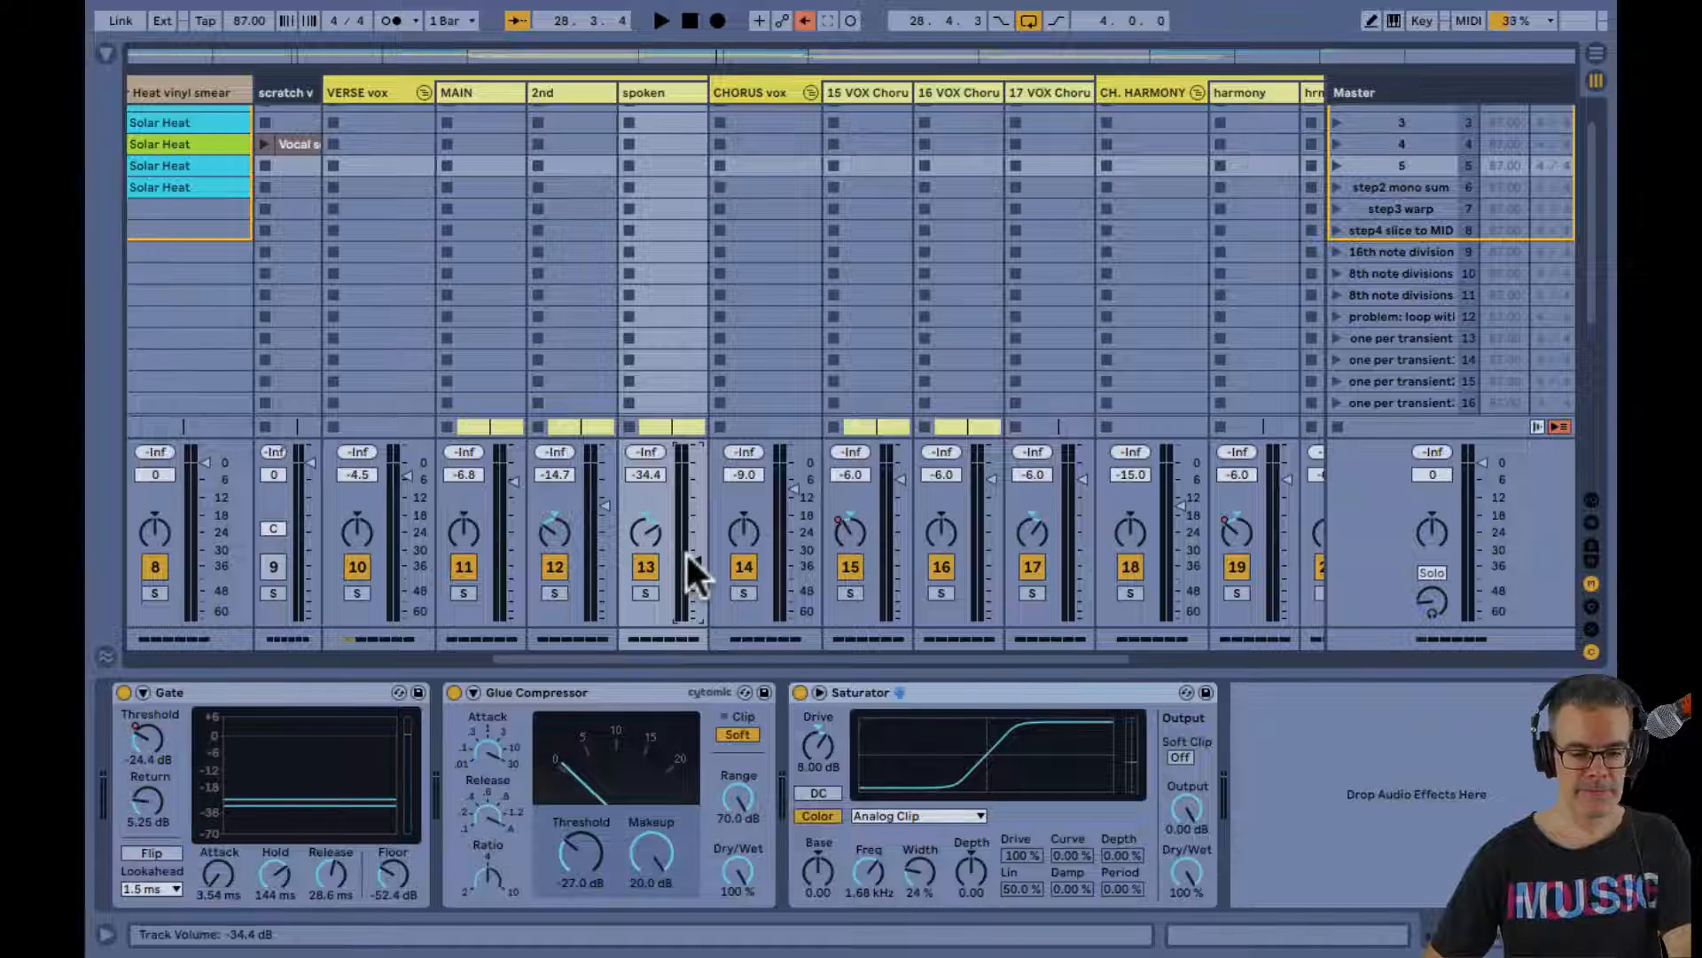
pyautogui.press('Tab')
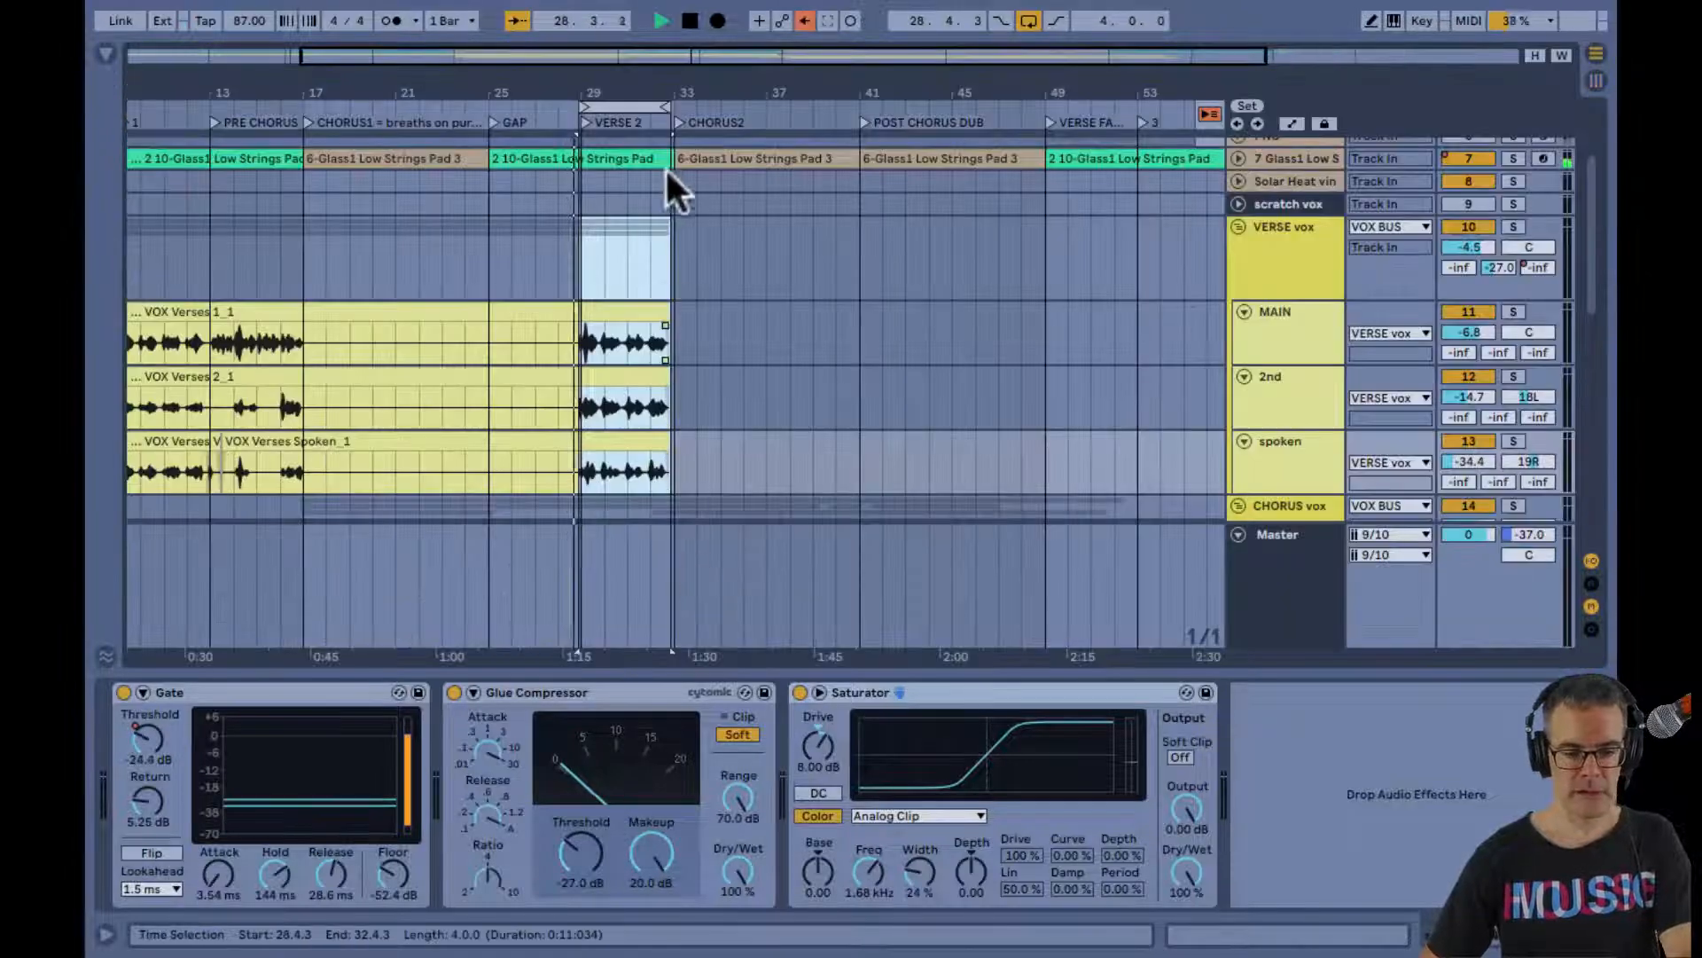
pyautogui.moveTo(630, 107); pyautogui.dragTo(486, 355)
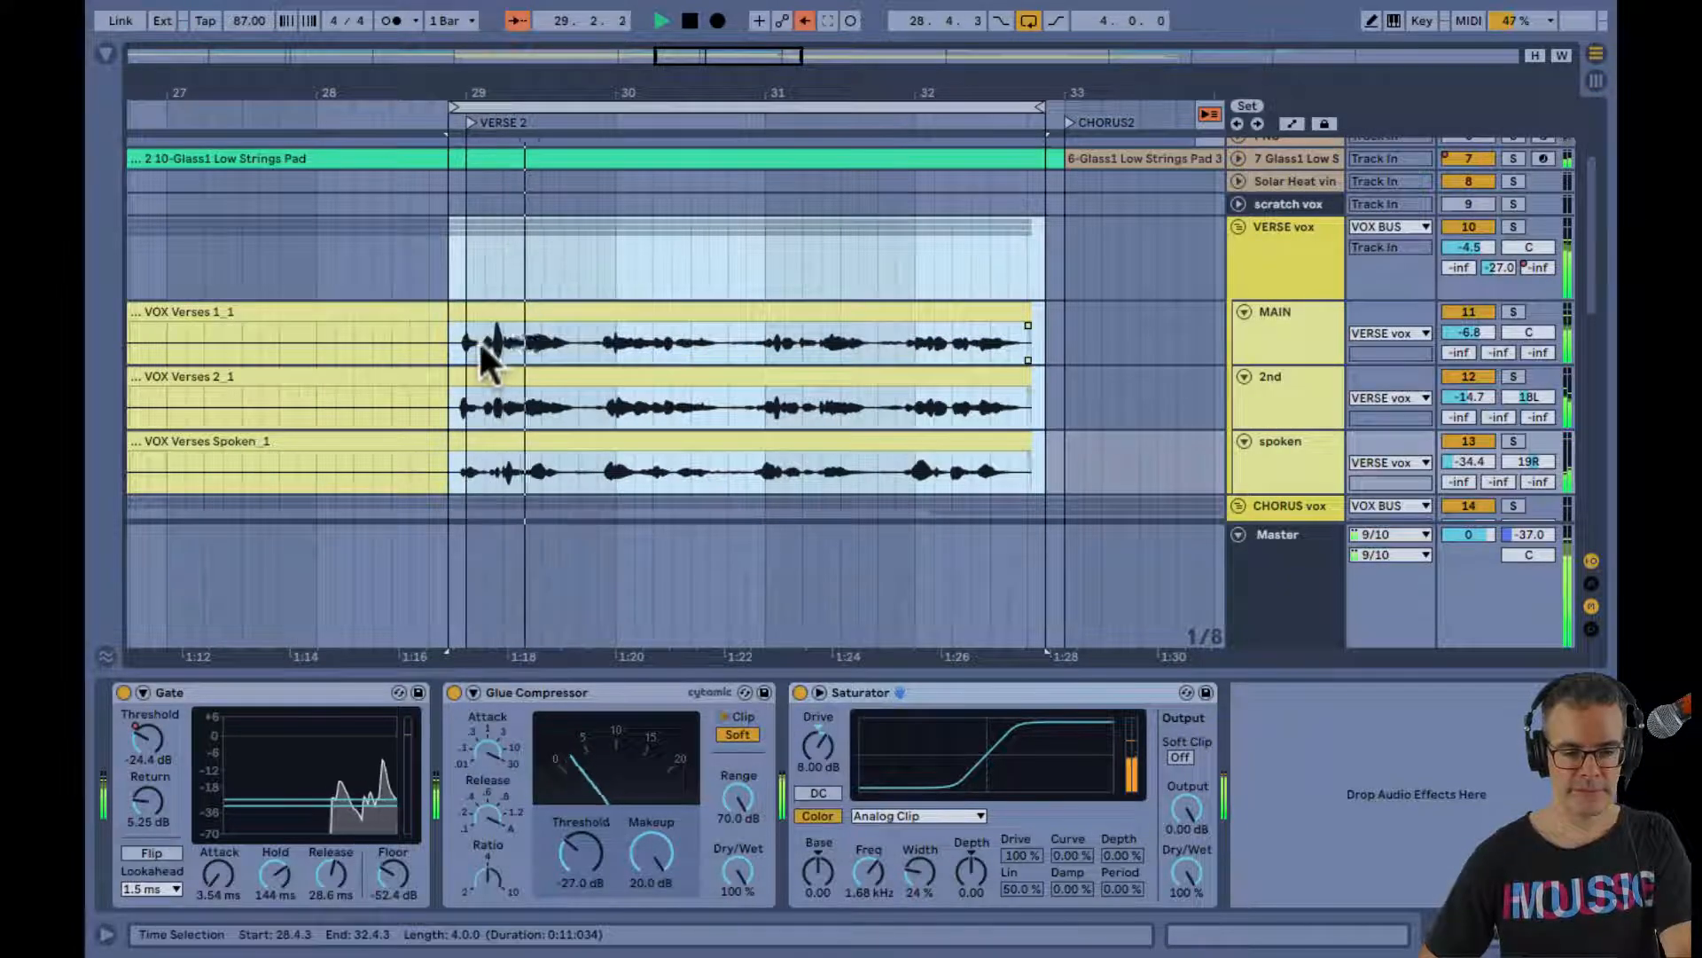
pyautogui.click(460, 338)
# Select the VERSE vox group in the Session mixer, stop playback and review its HPF 200hz, EQ Eight and De-Esser devices
pyautogui.press('Tab')
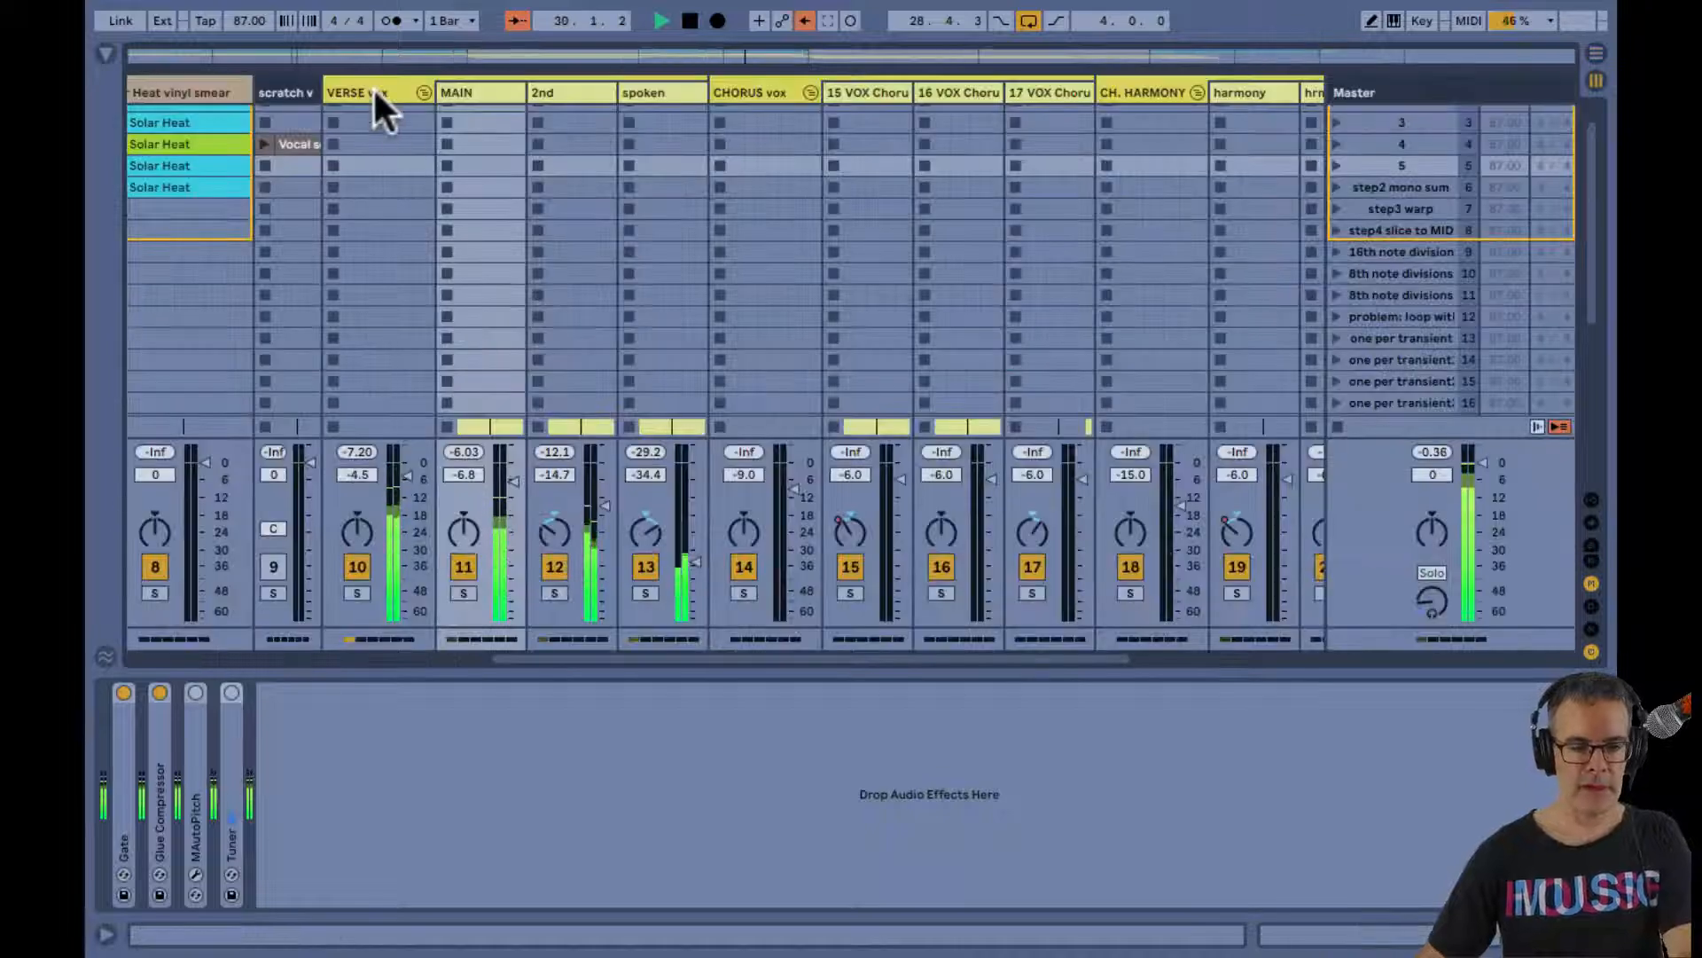
pyautogui.click(374, 89)
pyautogui.press('space')
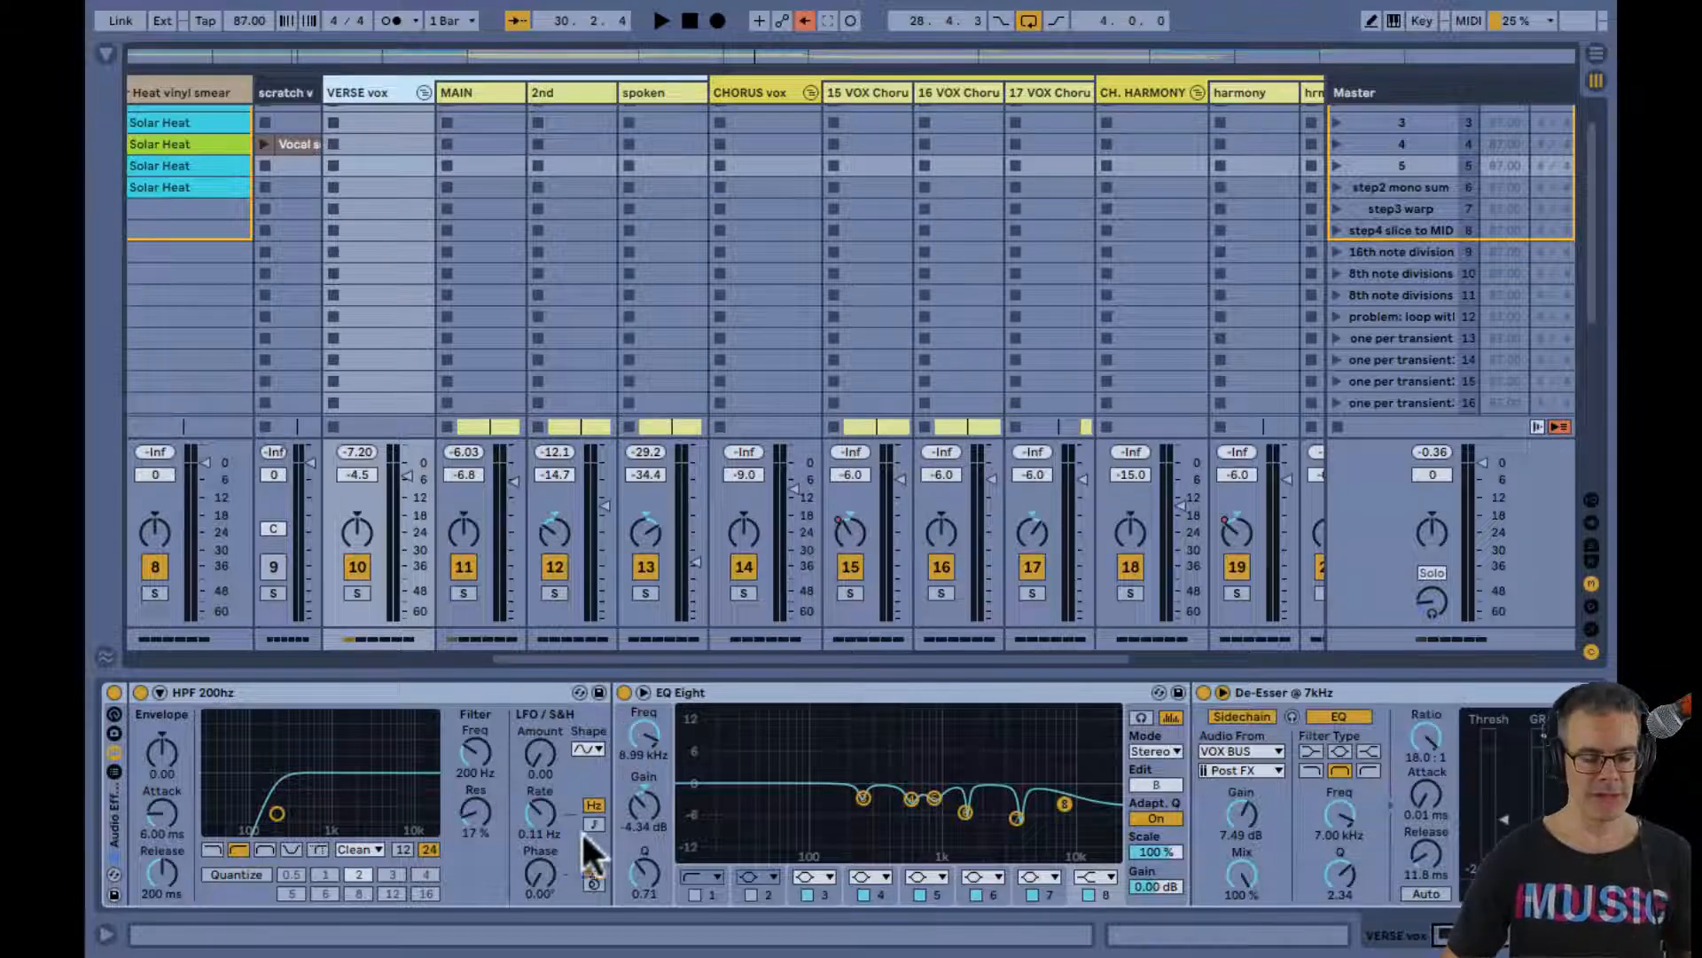
pyautogui.hscroll(3, 657, 814)
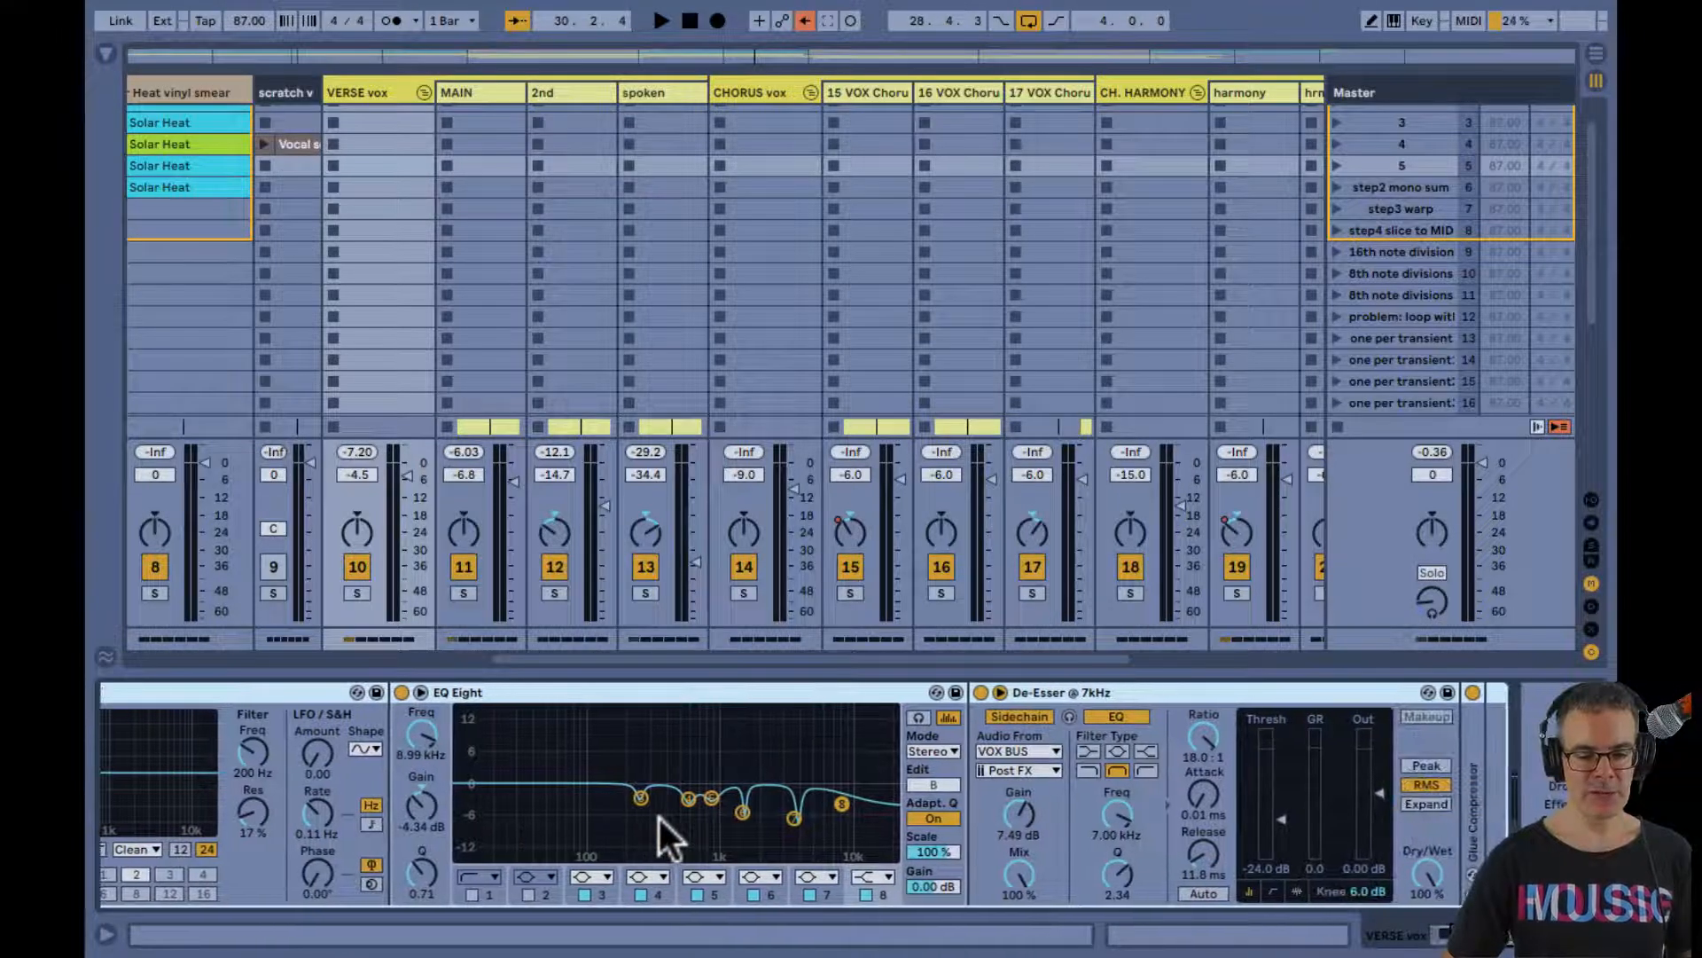
pyautogui.hscroll(-3, 658, 811)
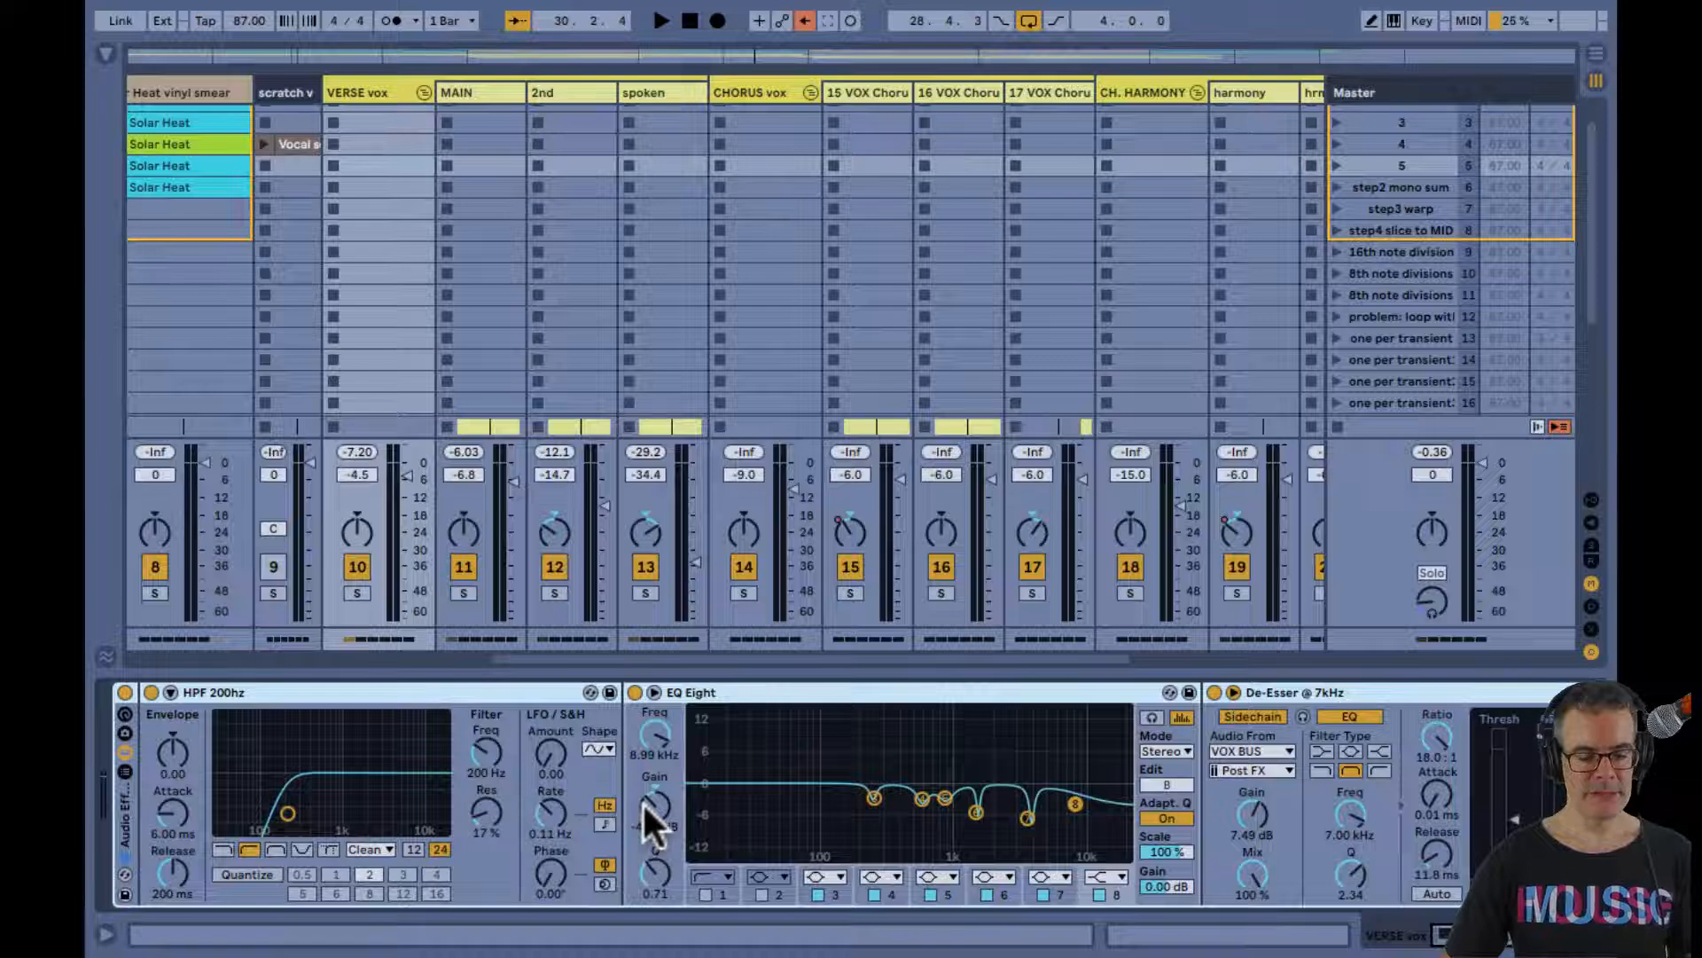
pyautogui.hscroll(10, 864, 754)
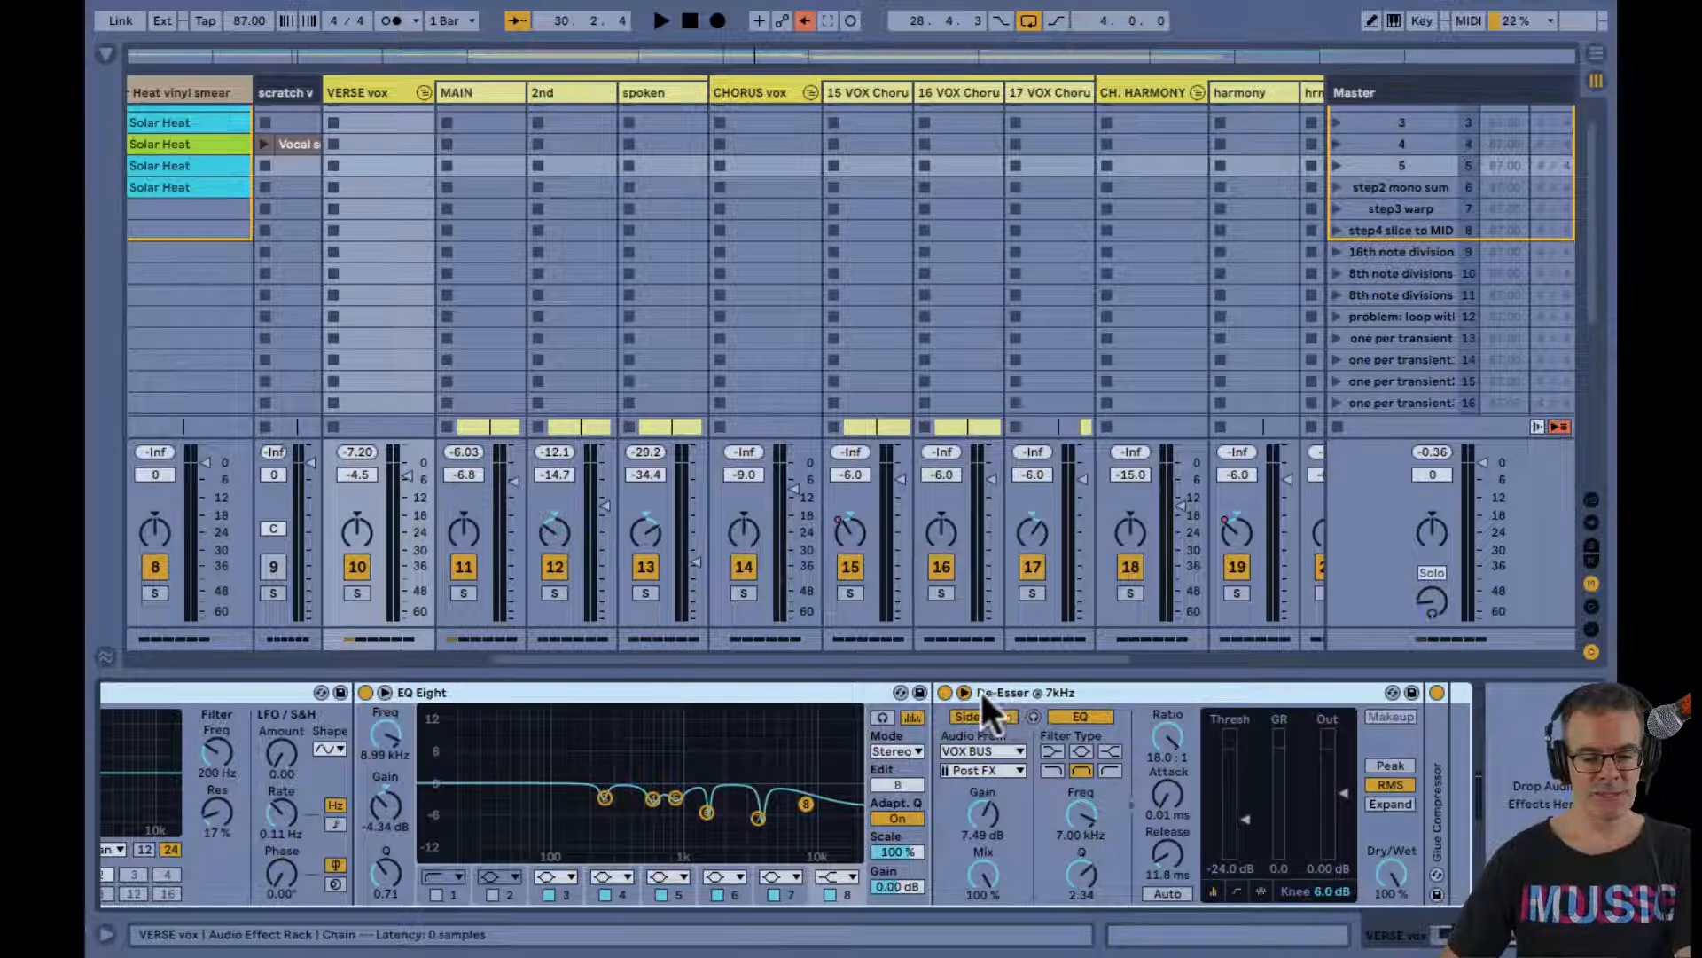
# Bypass the De-Esser @ 7kHz, EQ Eight and HPF 200hz devices on the VERSE vox group
pyautogui.click(943, 691)
pyautogui.hscroll(-9, 778, 727)
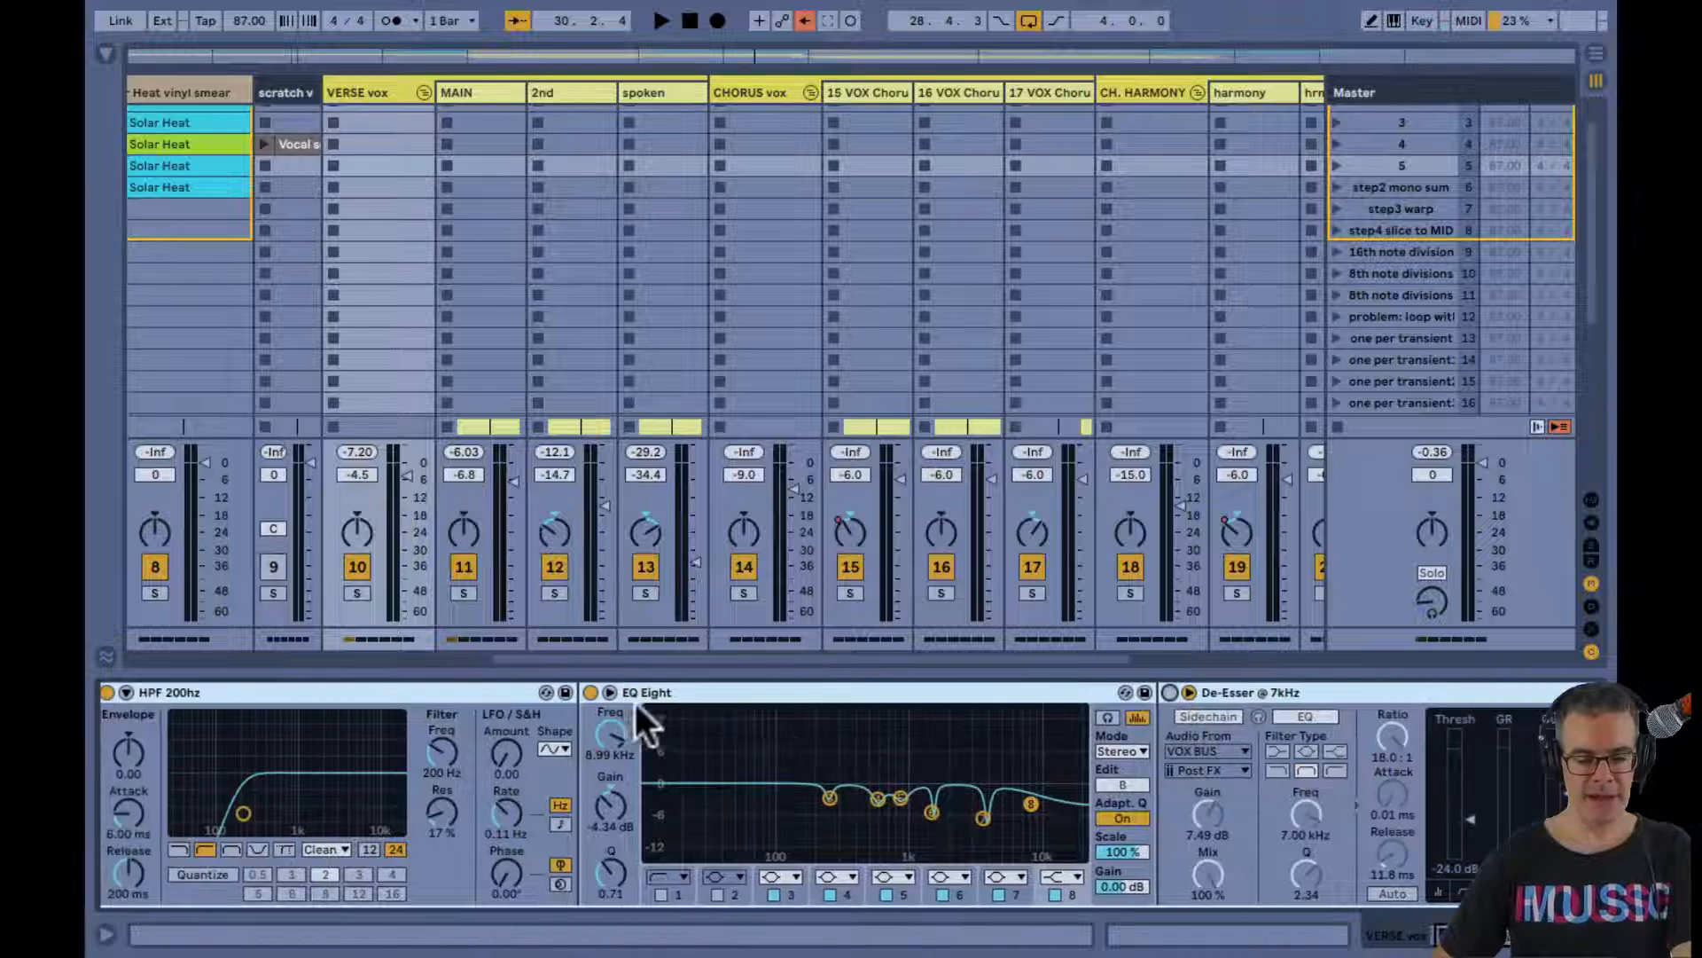
pyautogui.click(589, 692)
pyautogui.hscroll(-2, 594, 698)
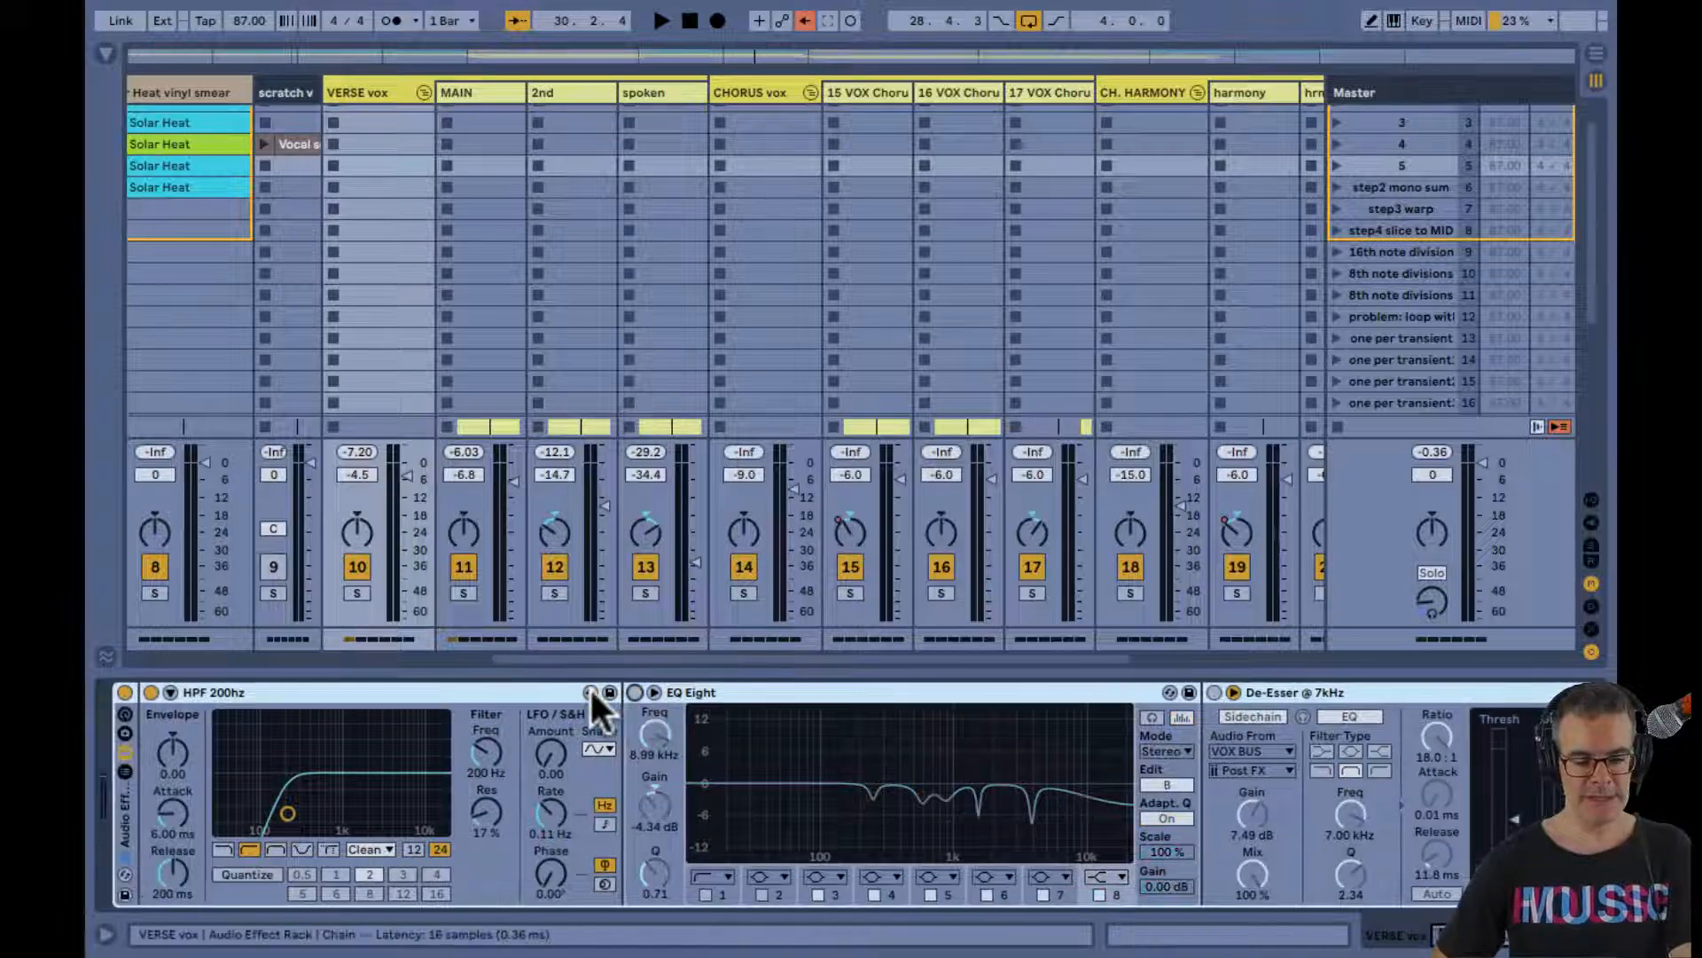
pyautogui.click(151, 692)
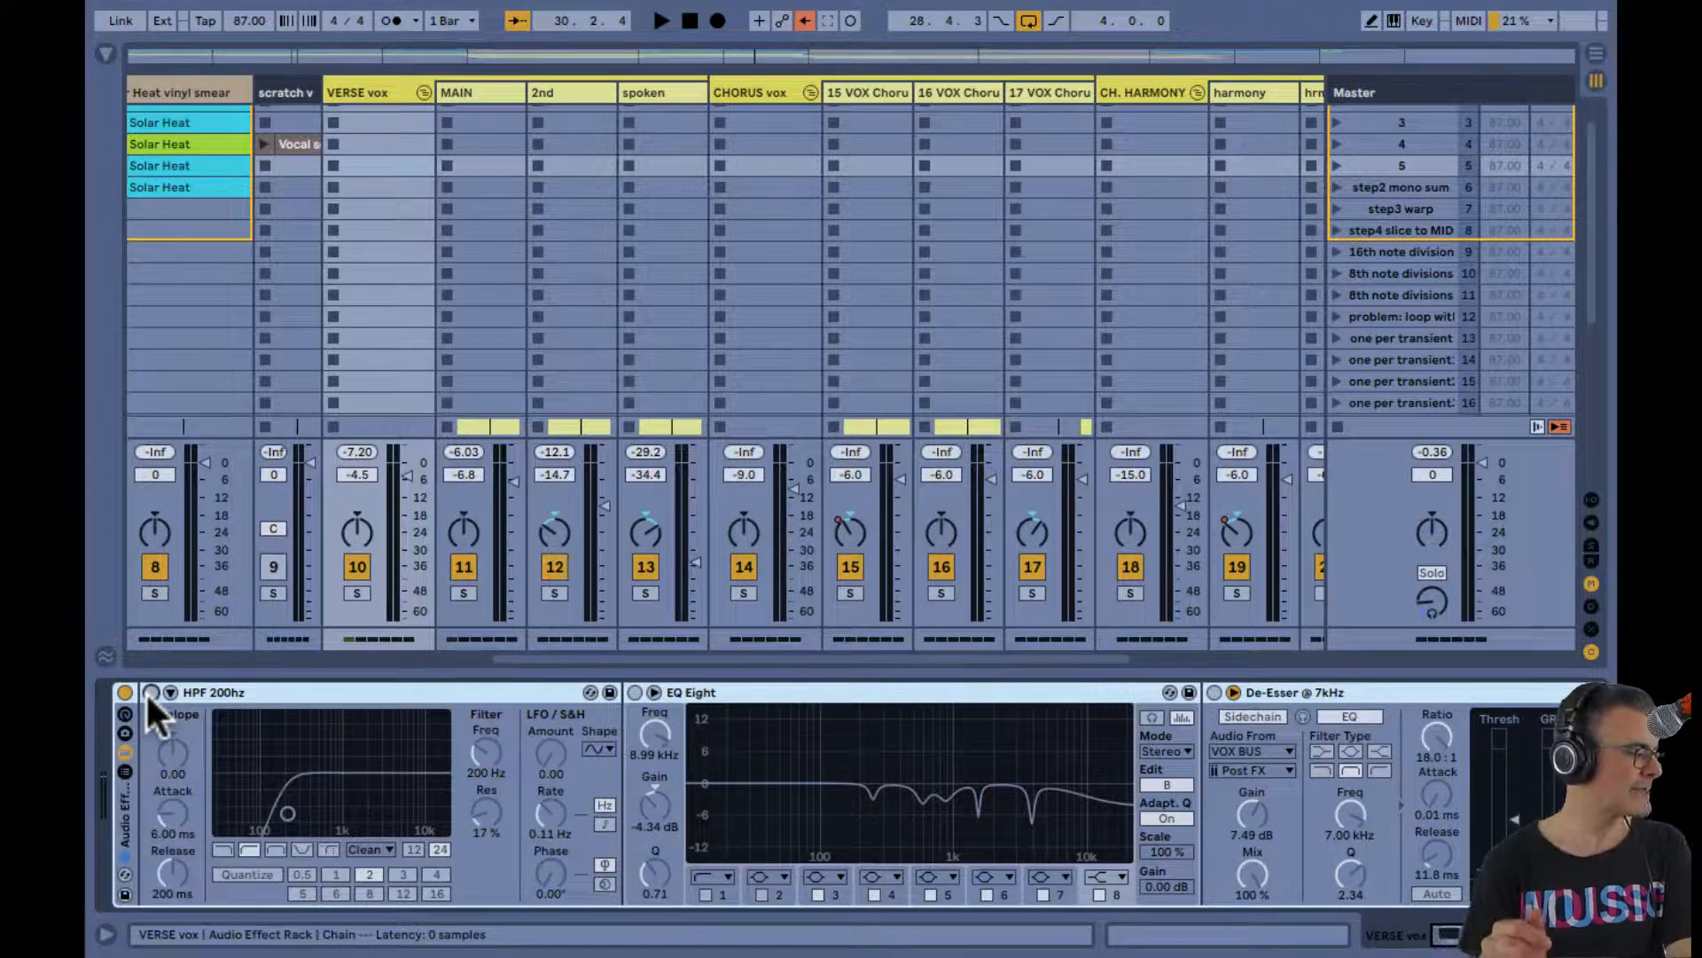
# Play the looped verse and solo the VERSE vox group
pyautogui.press('space')
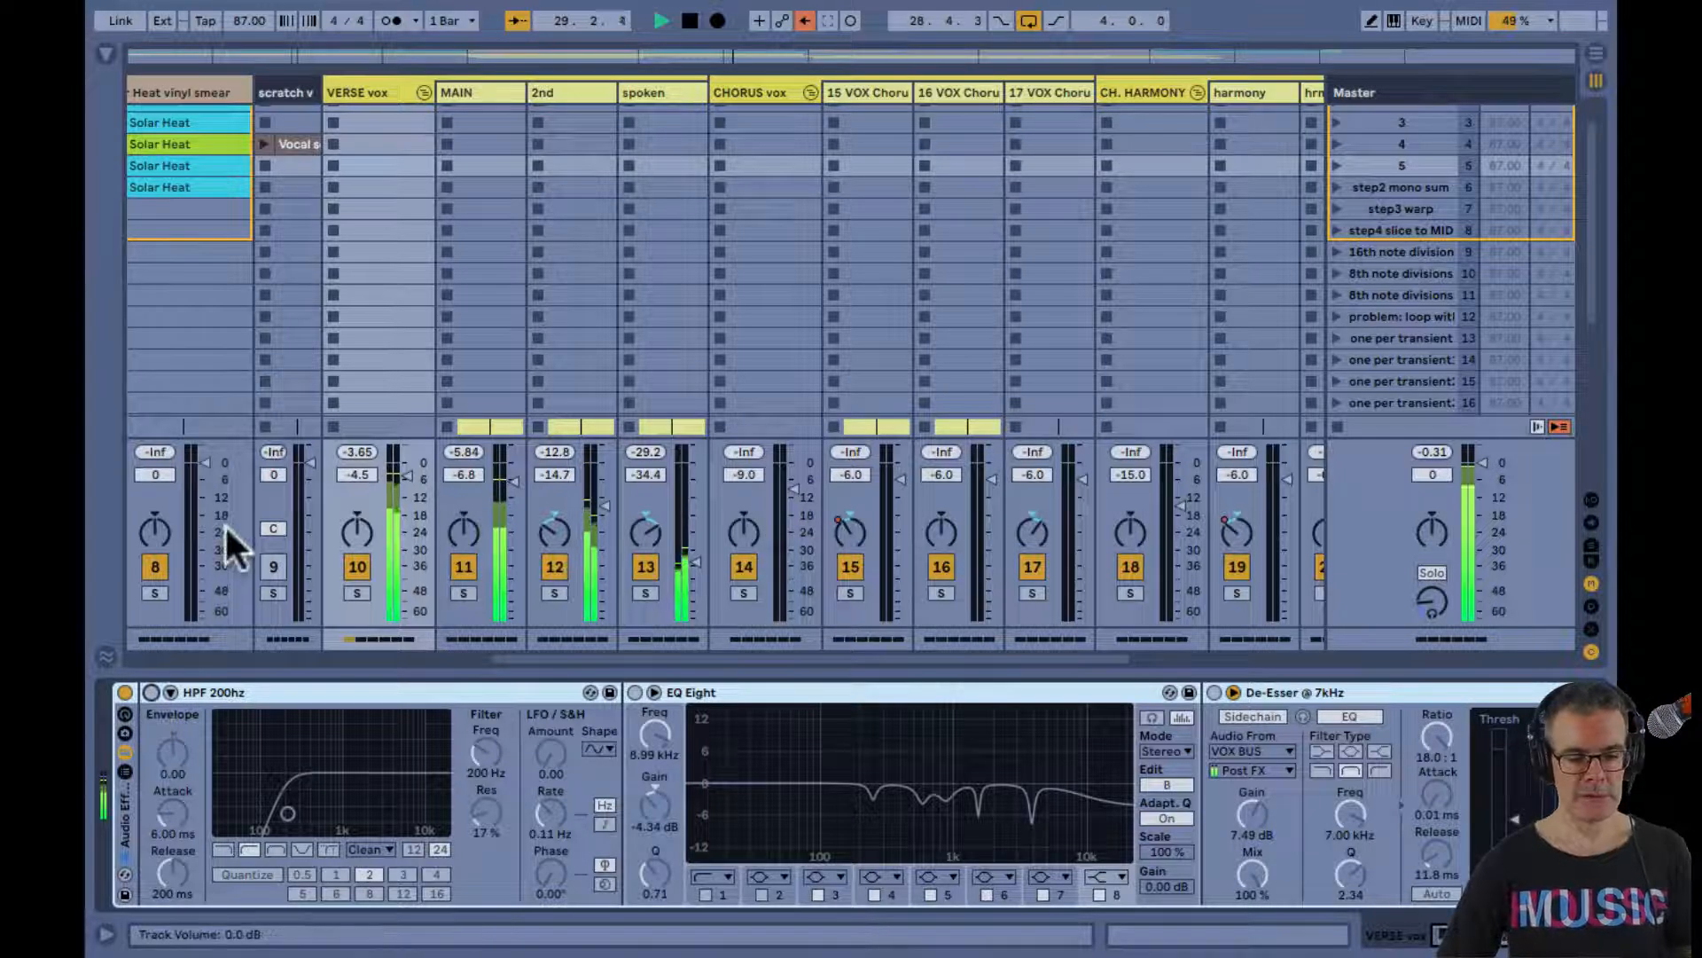
pyautogui.click(353, 593)
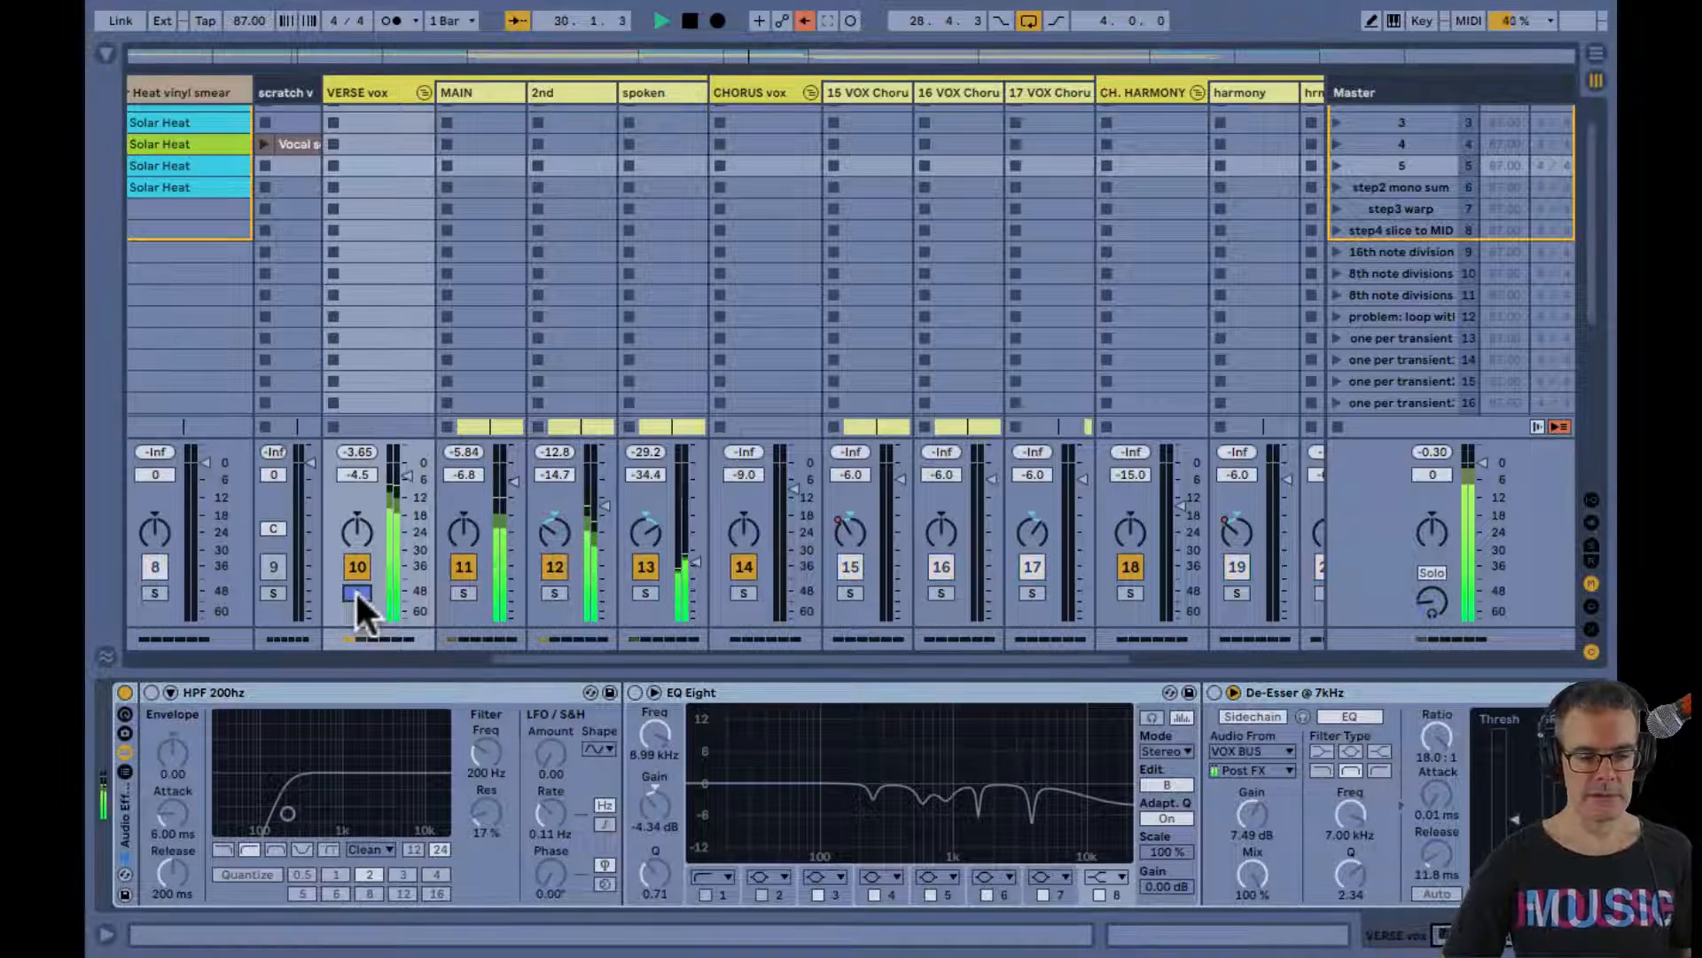
# Enlarge the Master track's spectrum analyzer and examine the low frequencies of the soloed verse vocals during looped playback
pyautogui.press('End')
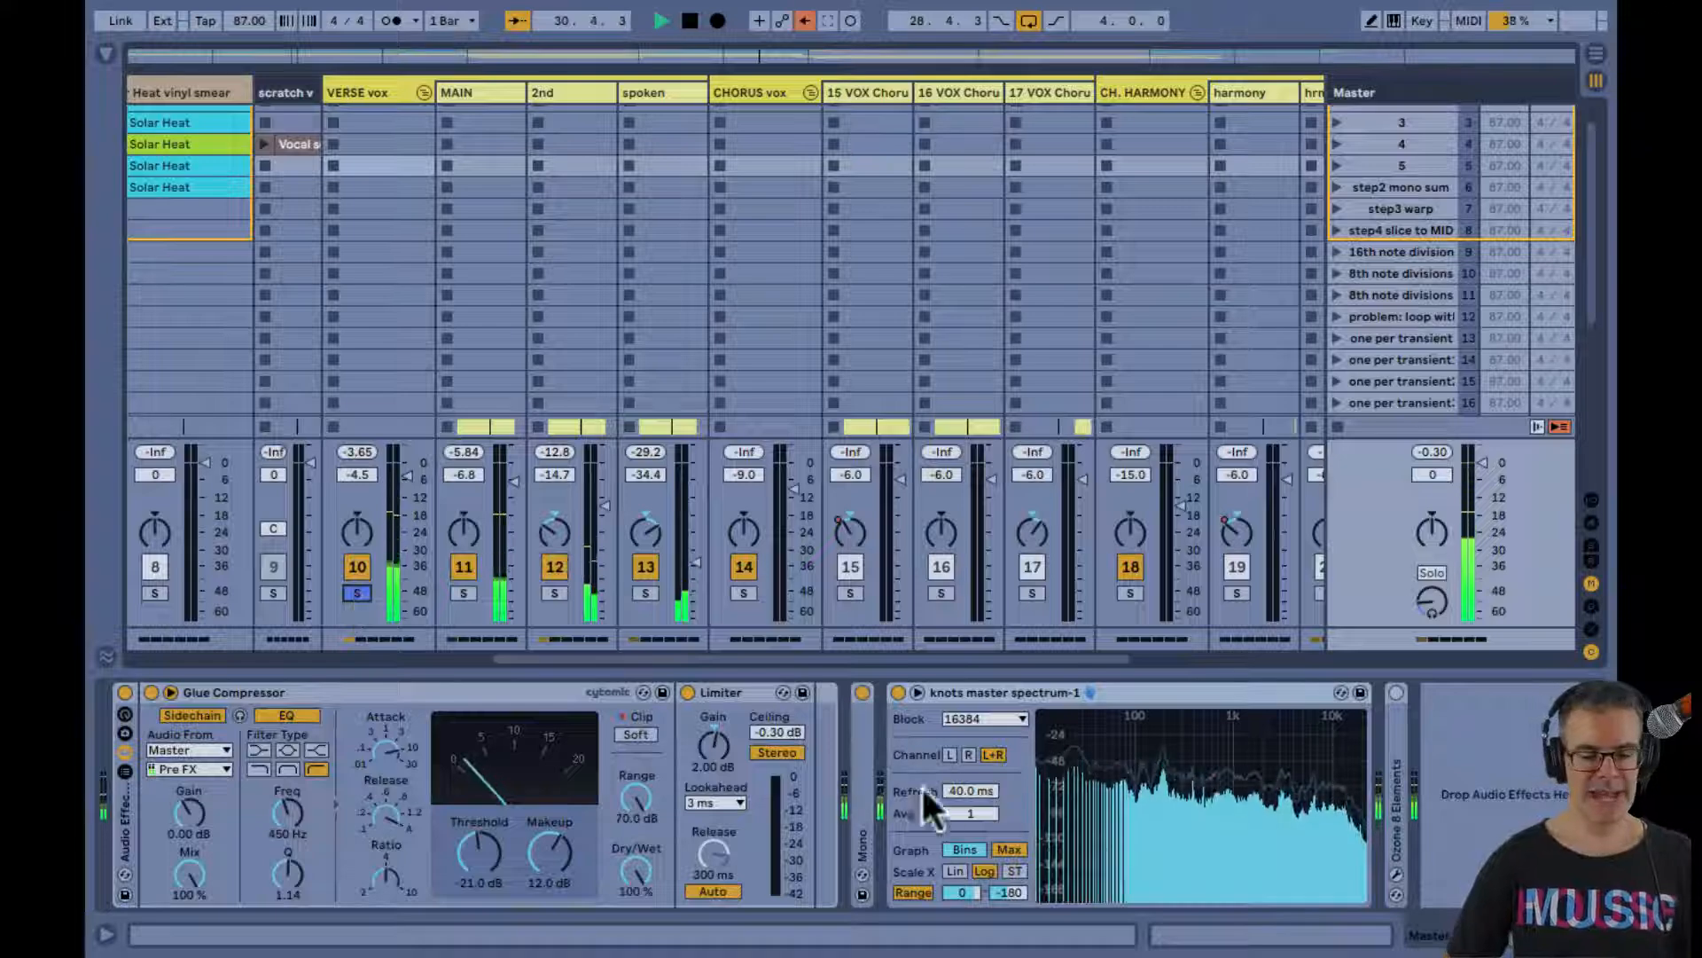
pyautogui.doubleClick(1124, 785)
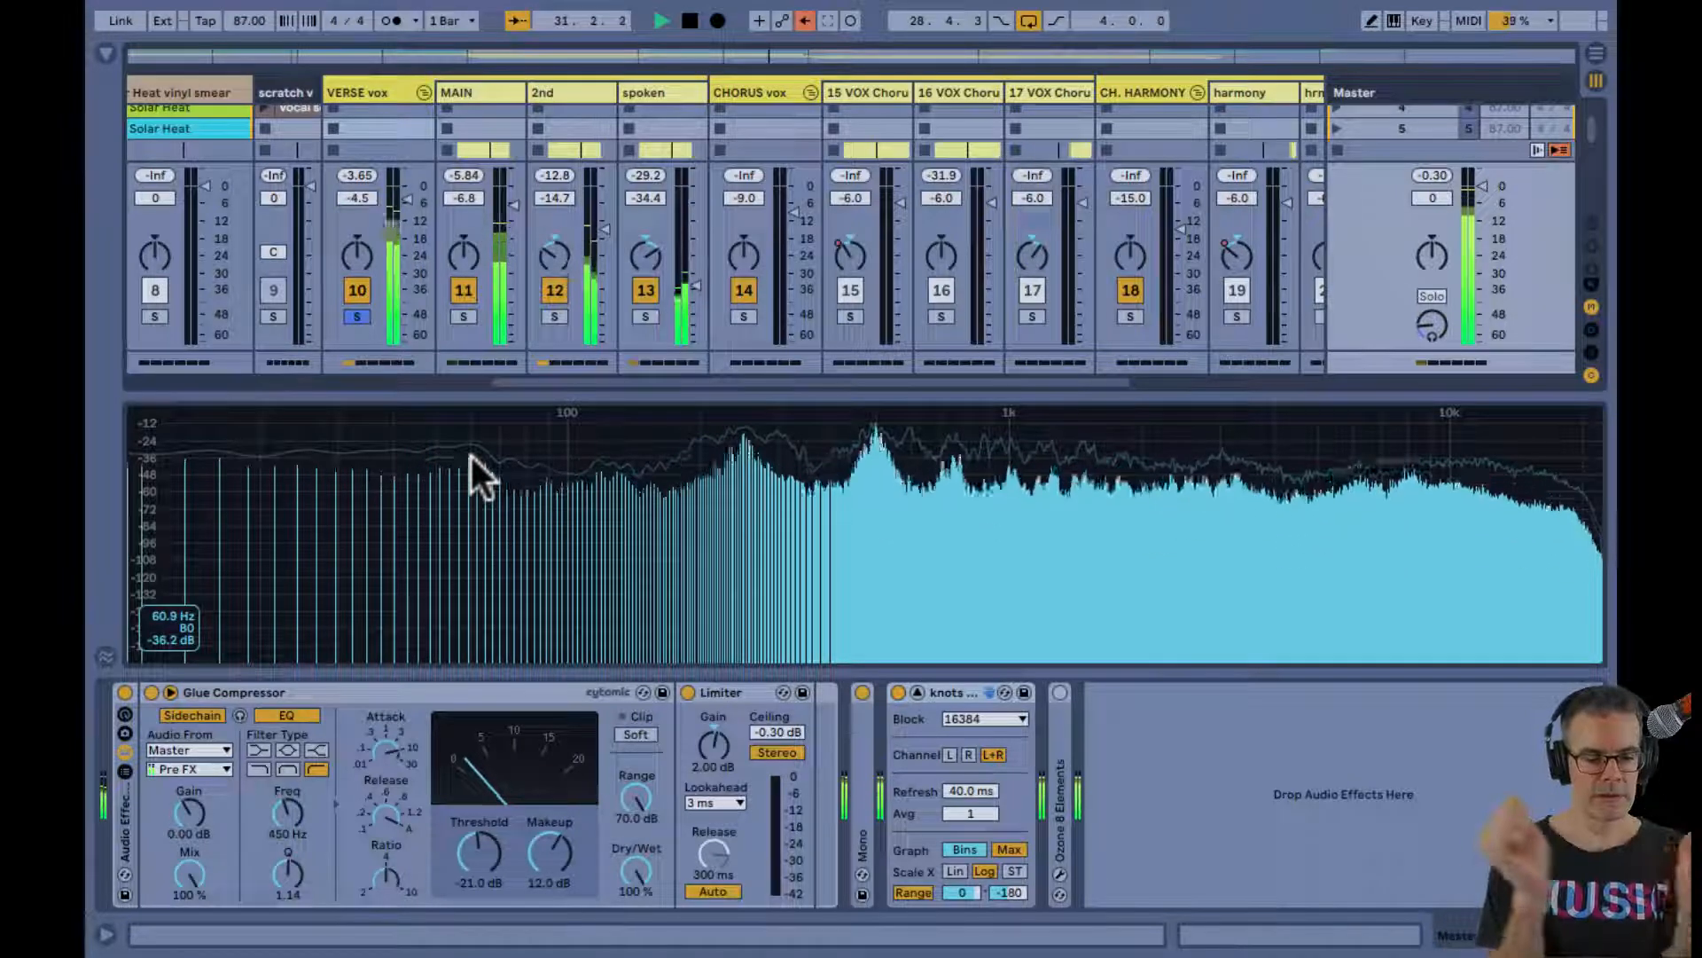
pyautogui.press('space')
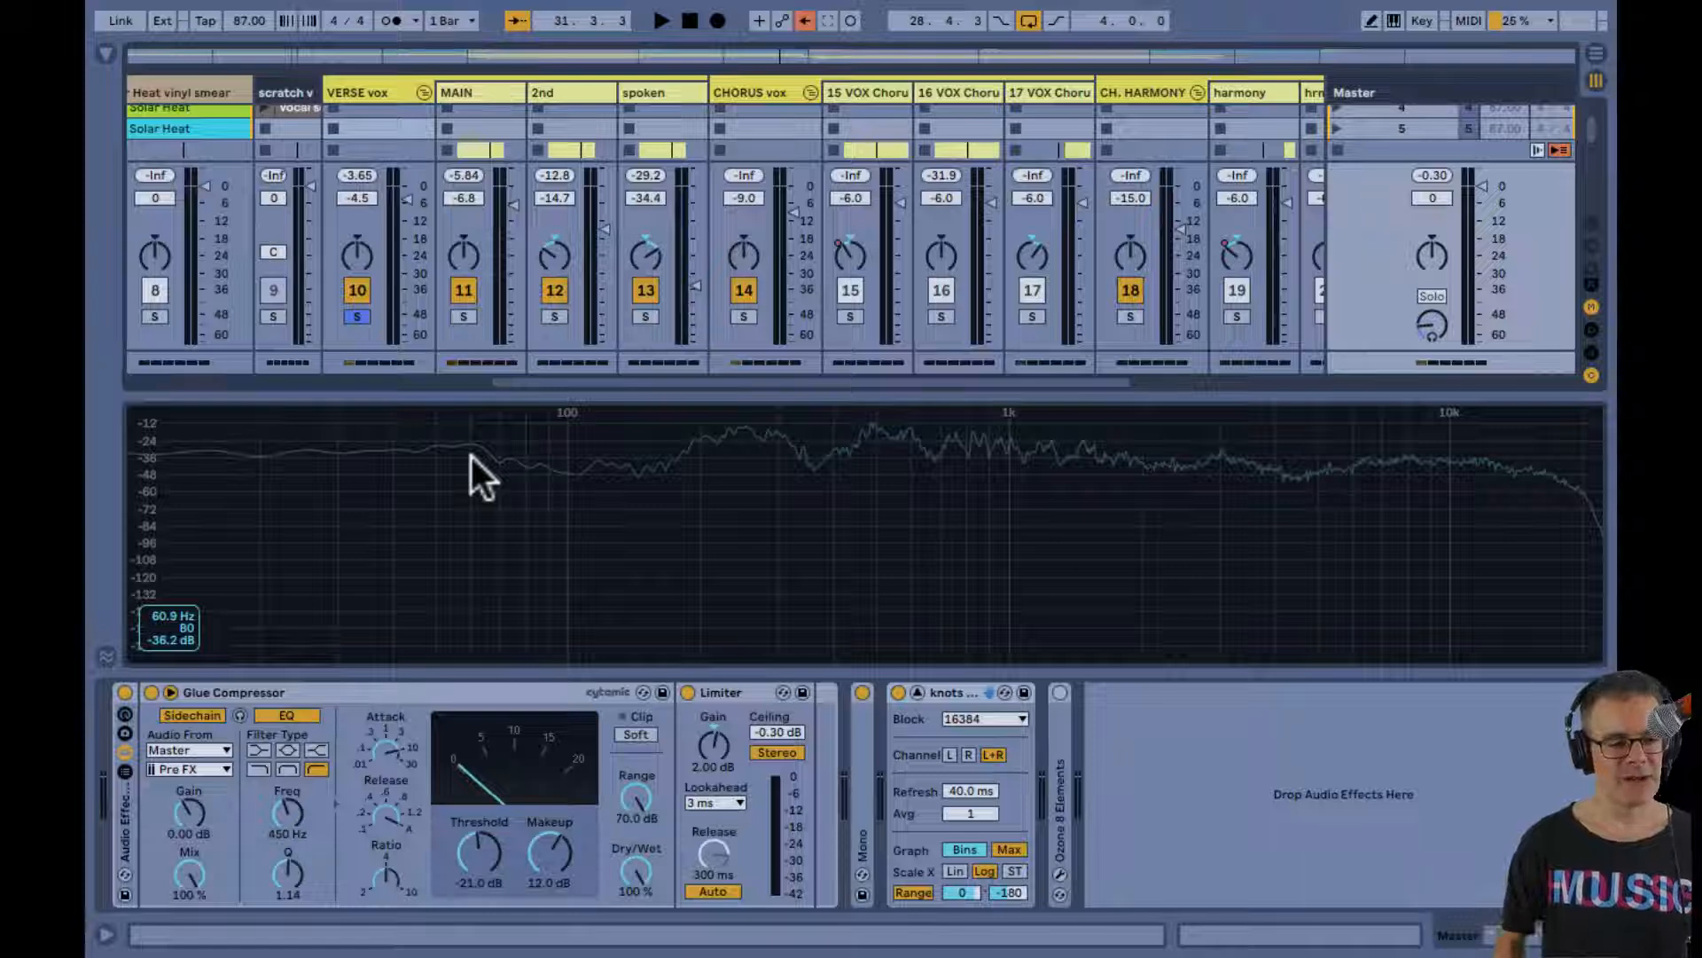
pyautogui.press('space')
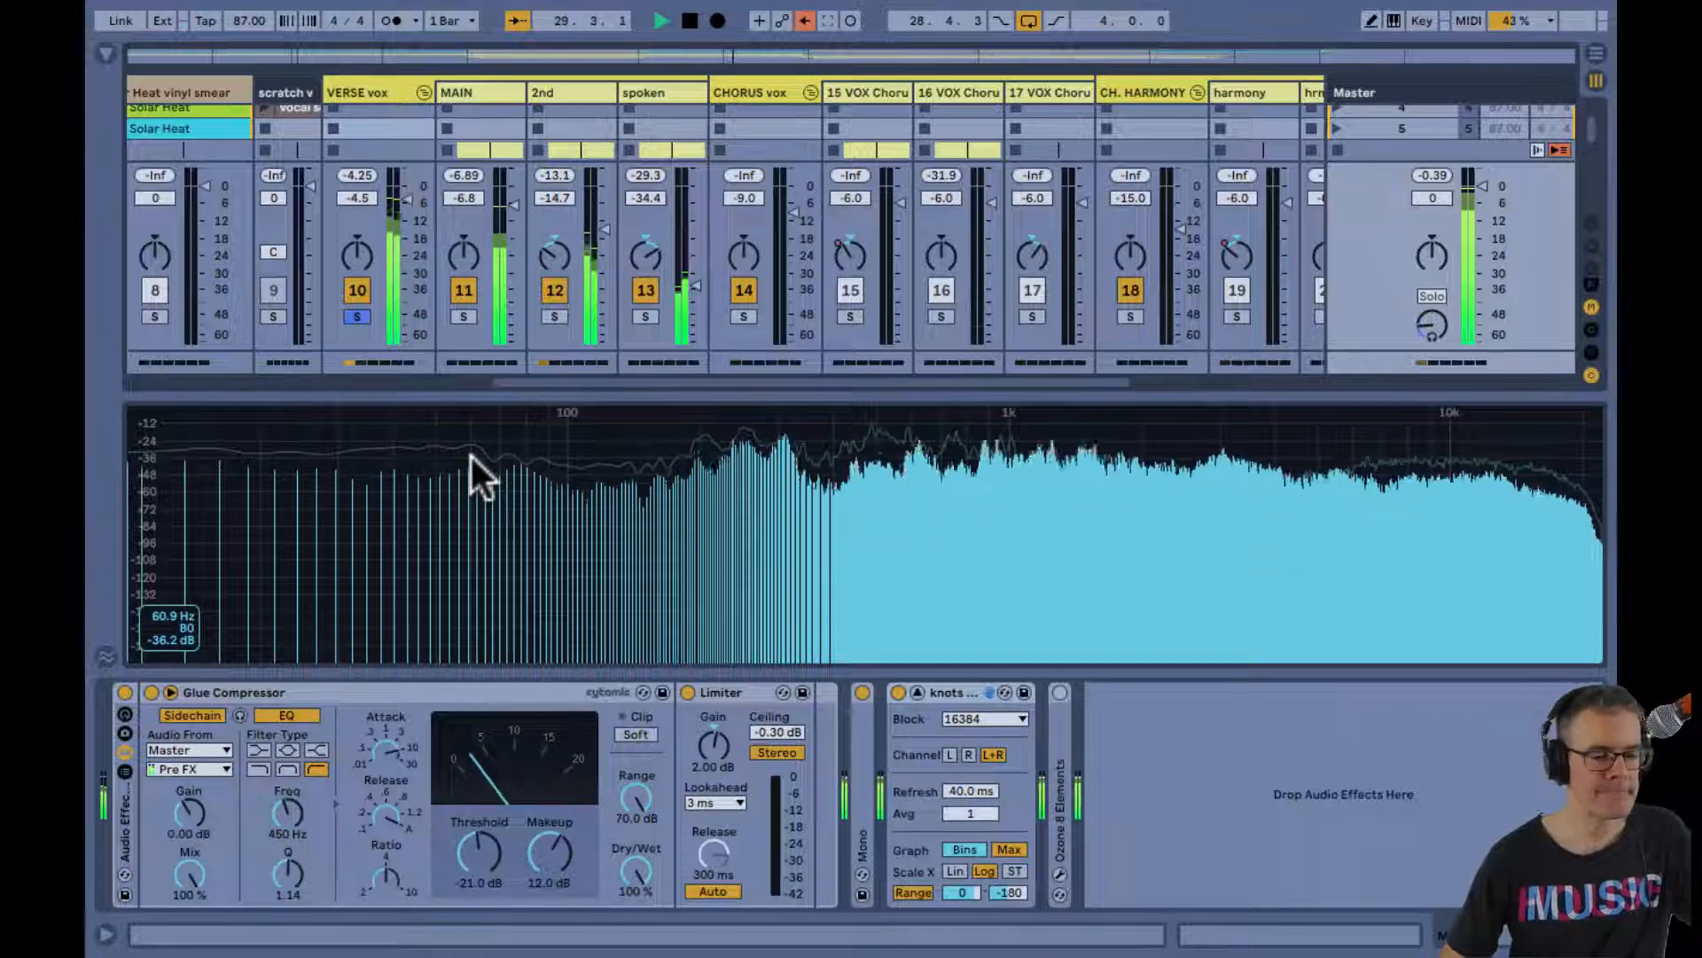
pyautogui.press('space')
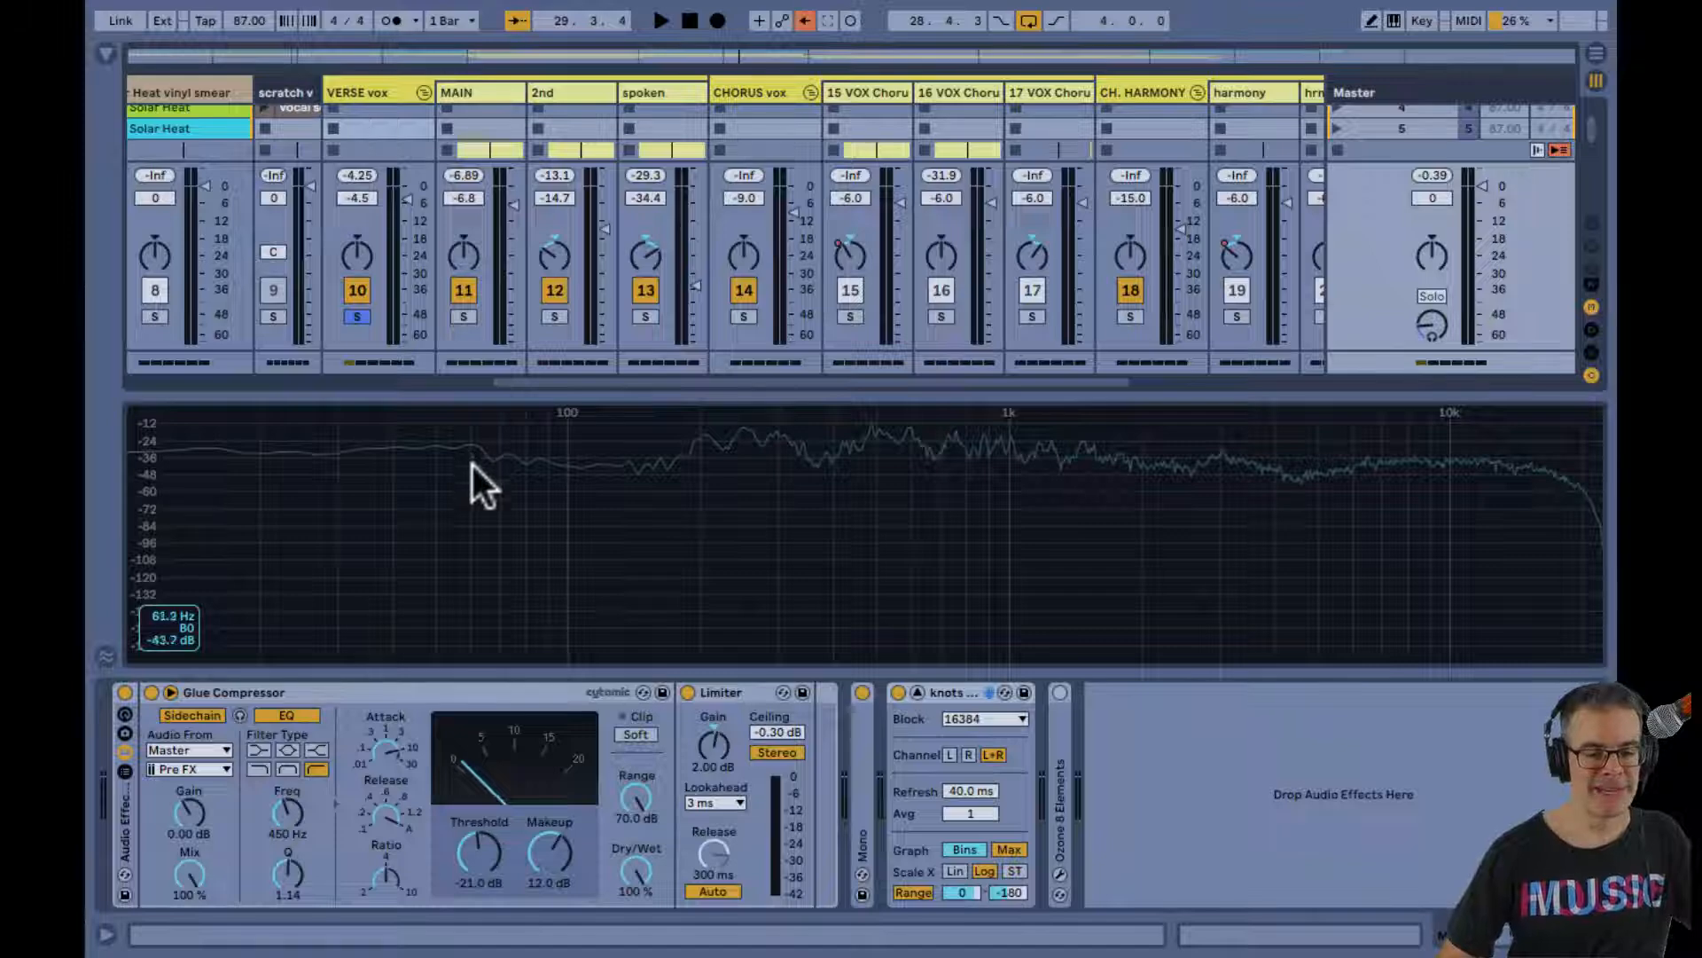
# Enable the HPF 200hz filter on the VERSE vox group and sweep its cutoff frequency upward during playback
pyautogui.click(375, 89)
pyautogui.click(140, 691)
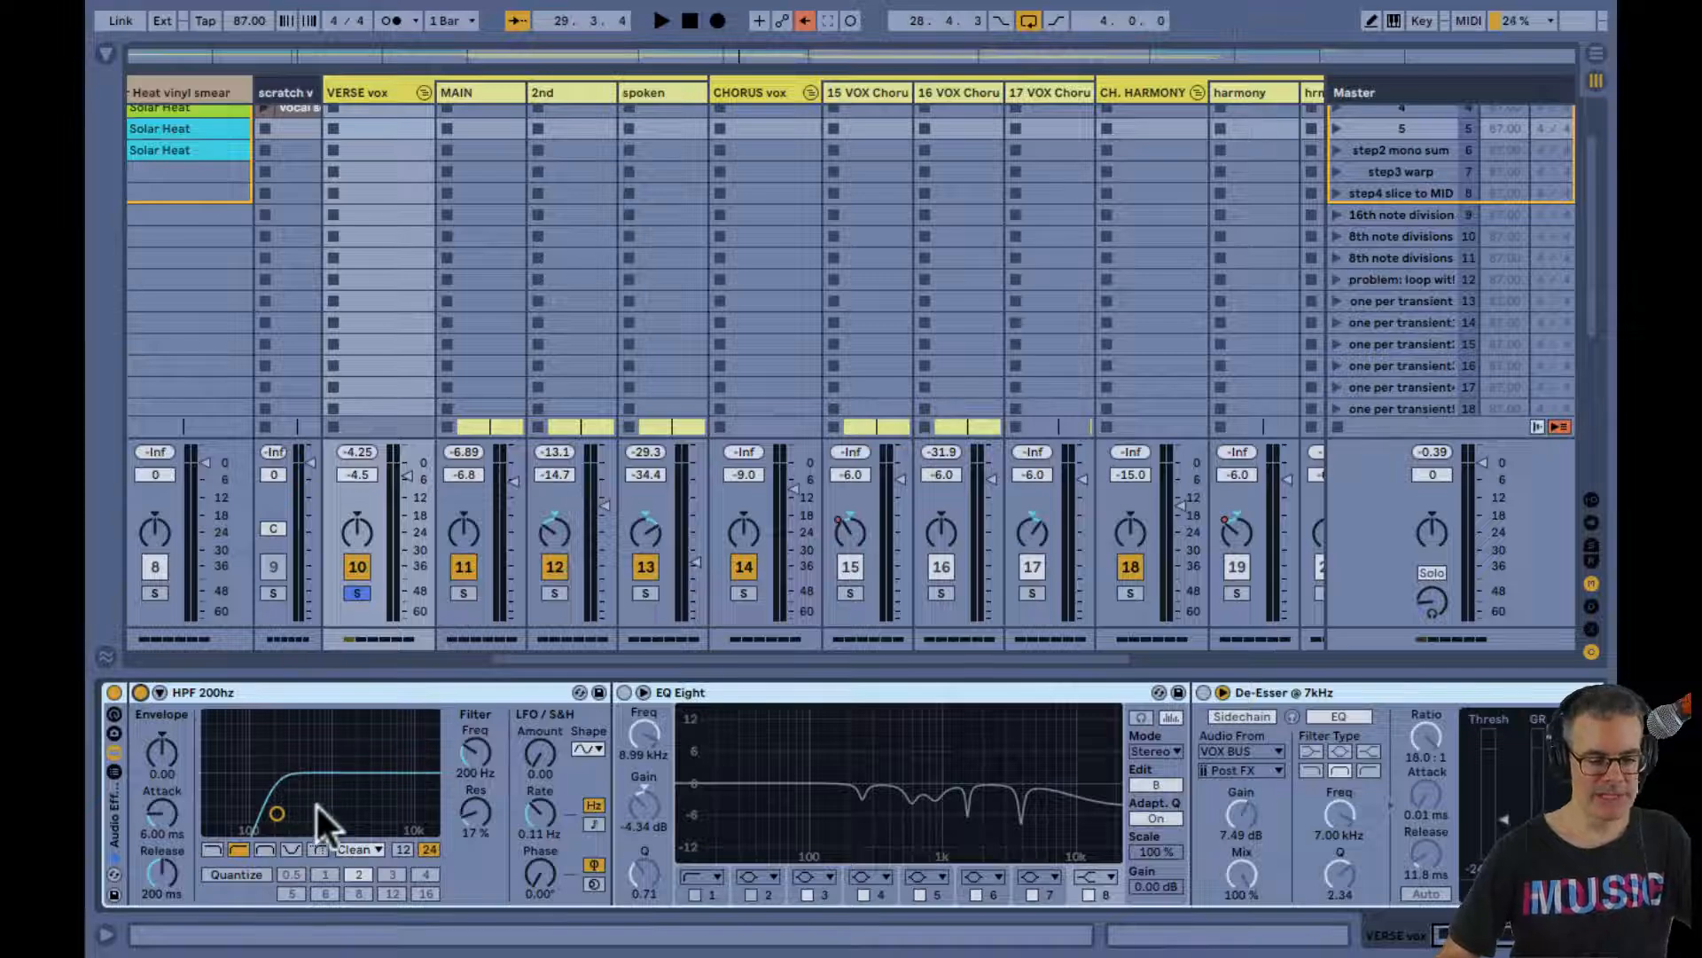
pyautogui.press('space')
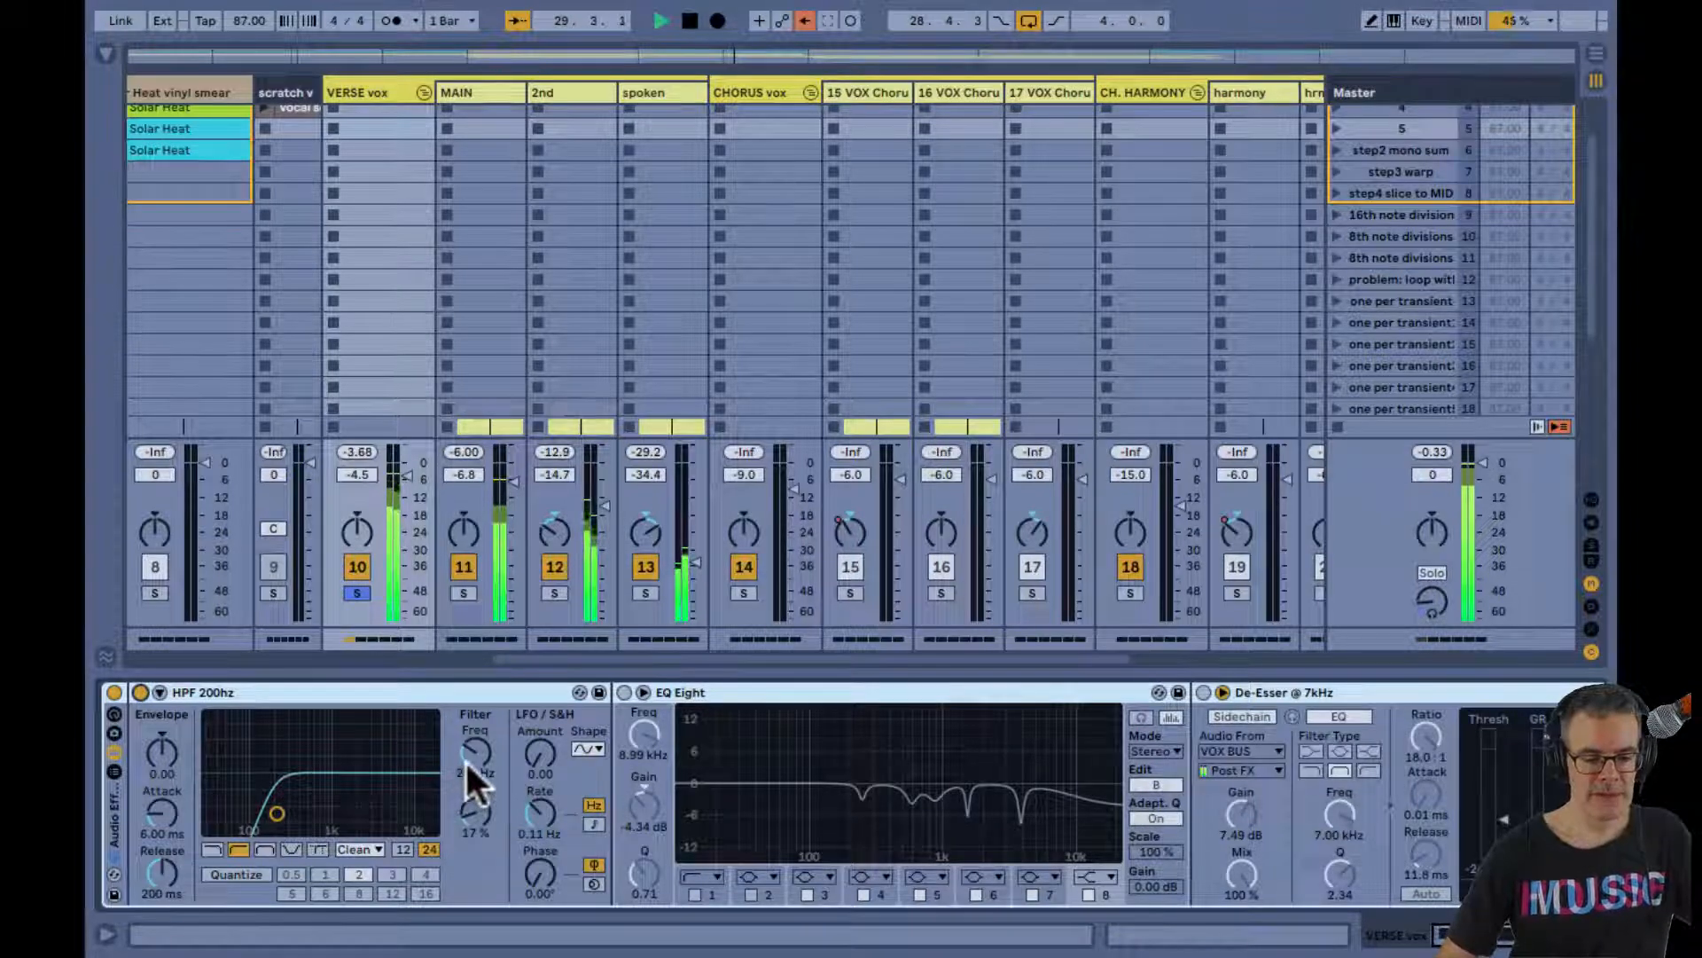
pyautogui.moveTo(466, 763); pyautogui.dragTo(465, 759)
pyautogui.press('space')
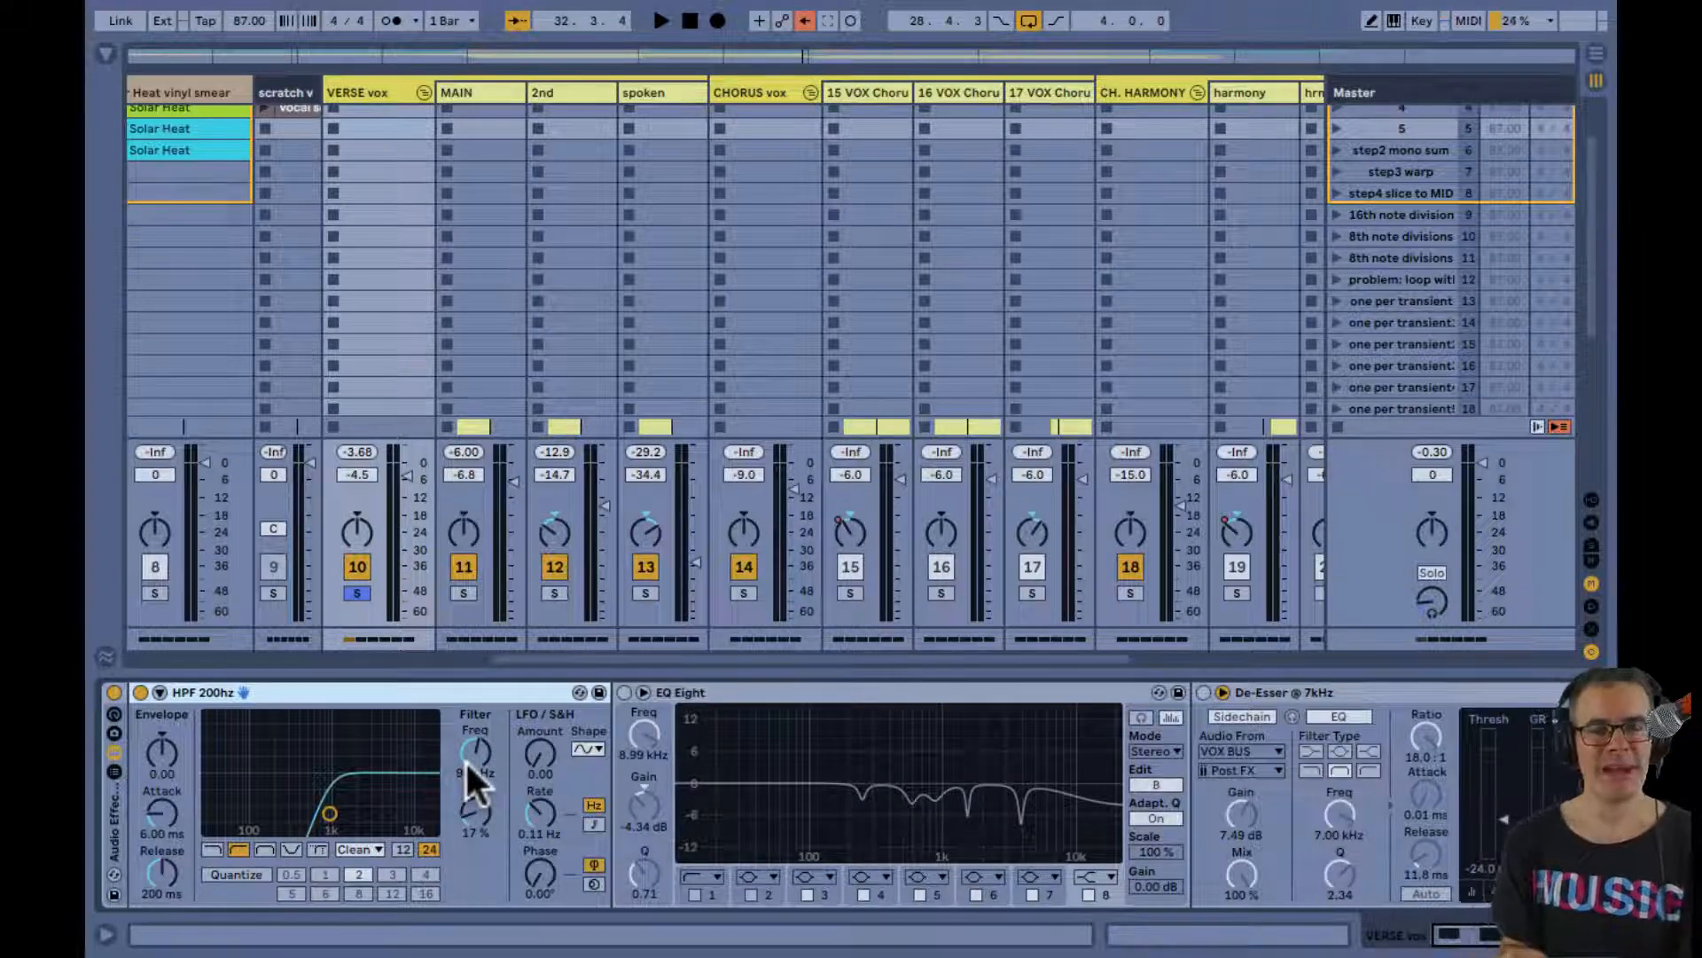
# Set the HPF 200hz cutoff to 242 Hz, auditioning the soloed verse vocals, and stop playback
pyautogui.moveTo(464, 759); pyautogui.dragTo(502, 785)
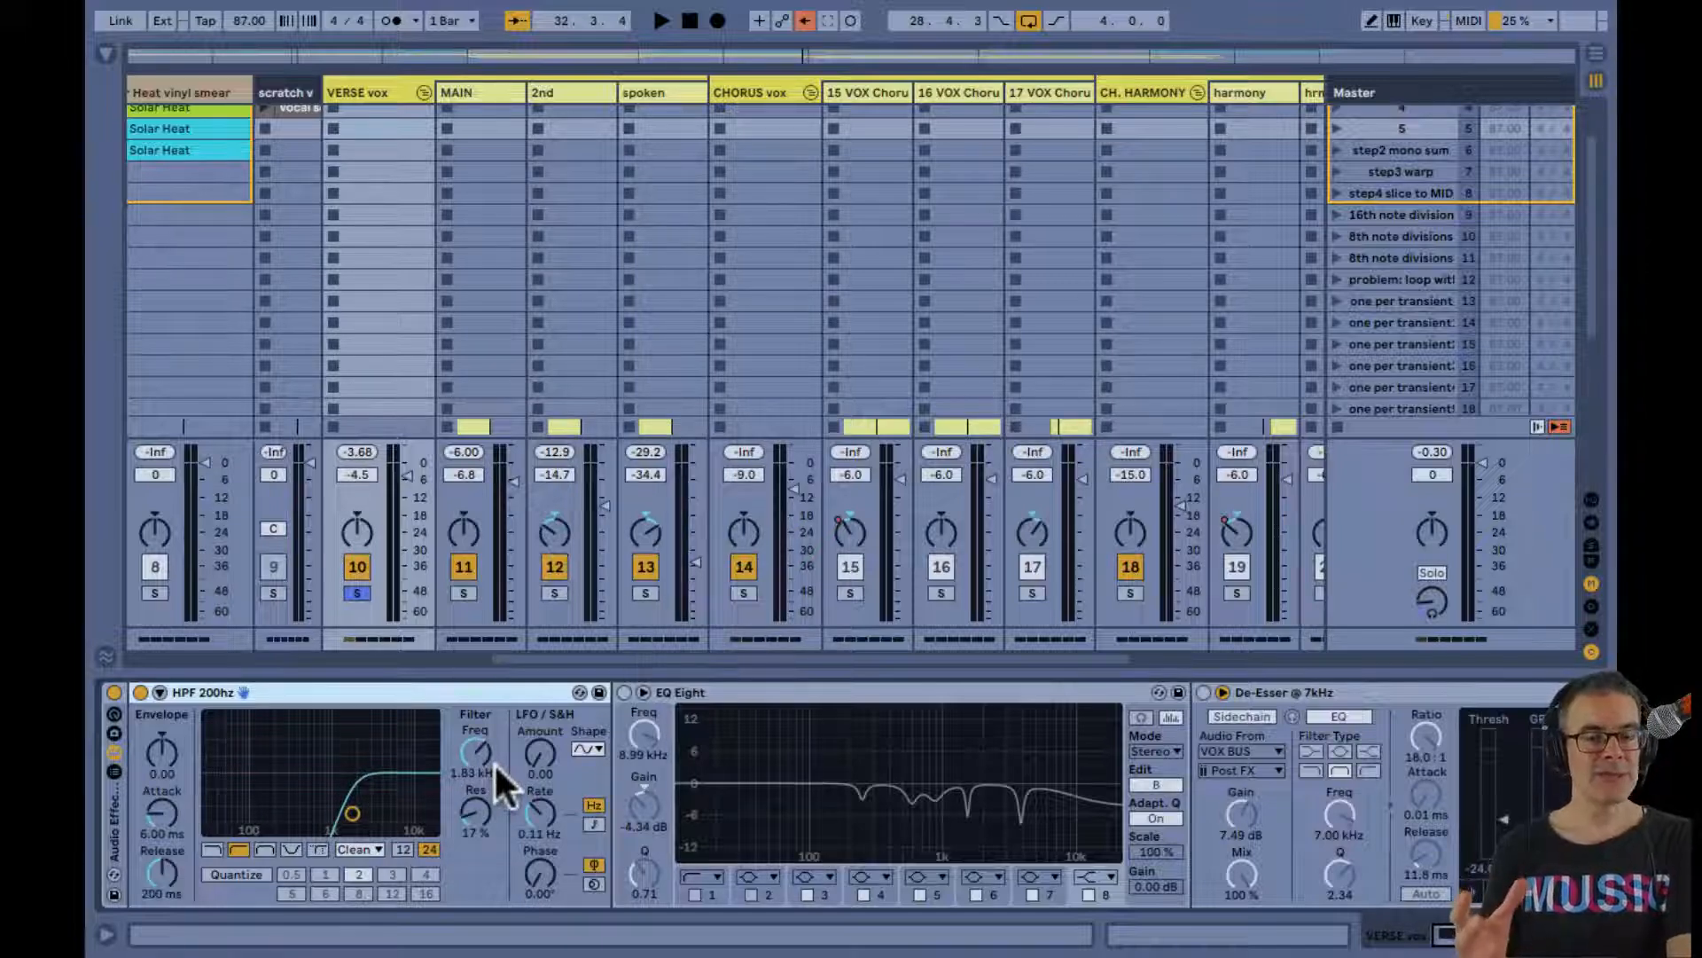
pyautogui.moveTo(505, 785); pyautogui.dragTo(492, 762)
pyautogui.press('space')
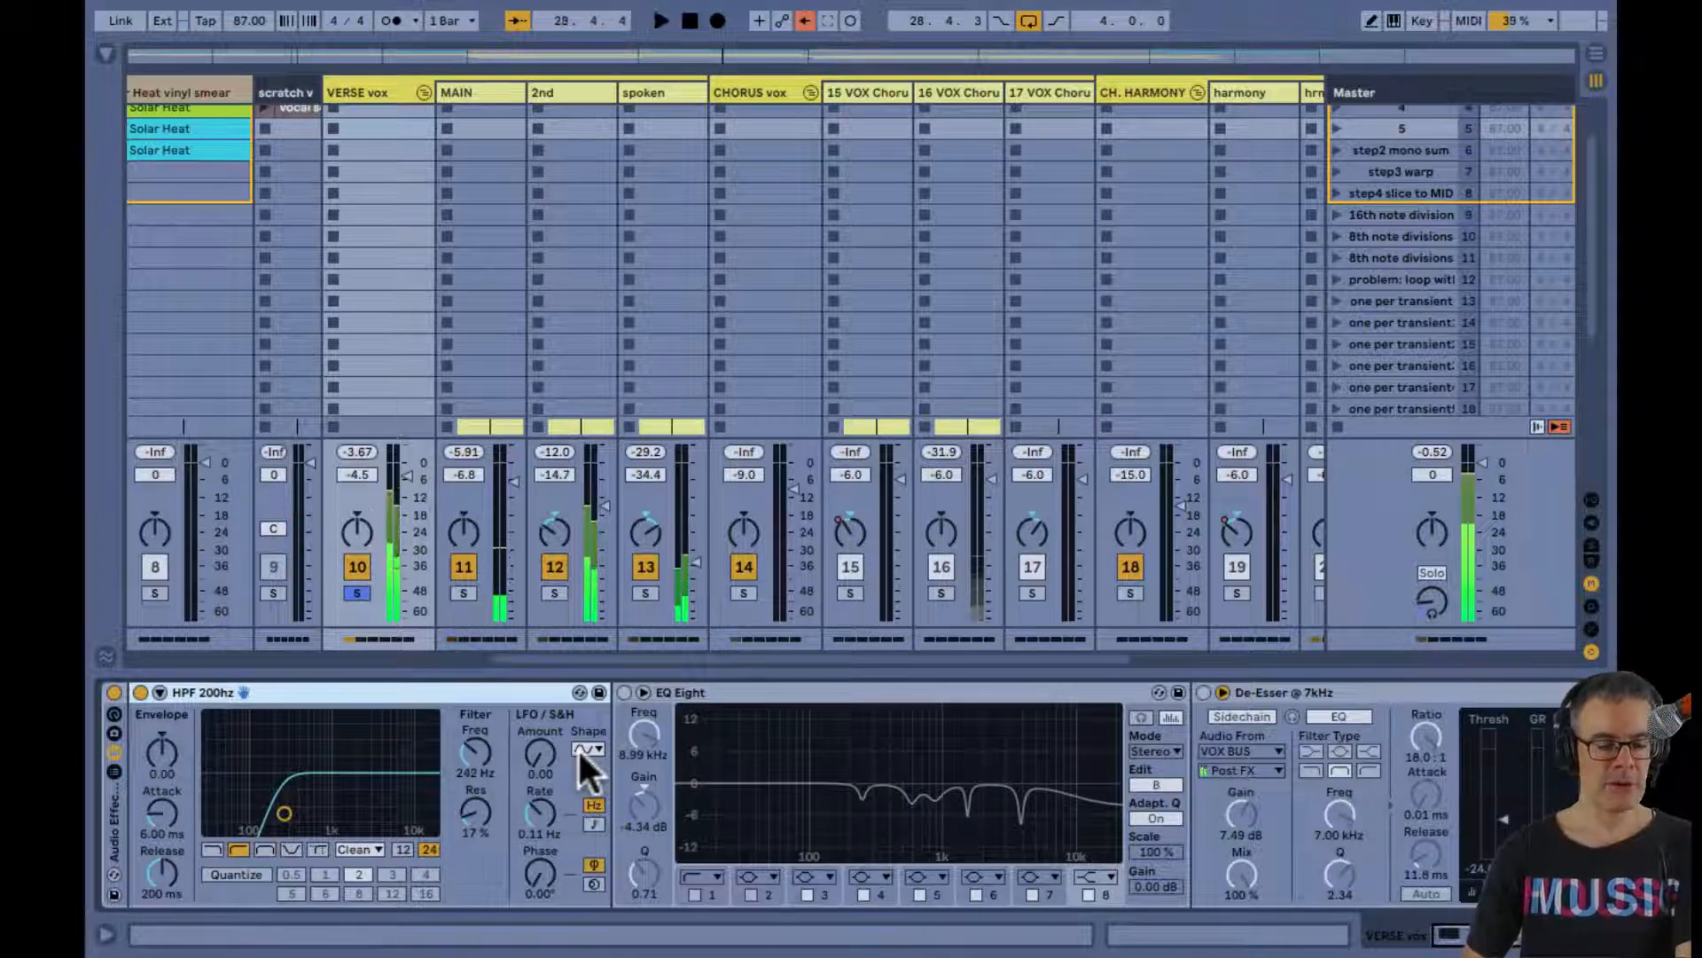
pyautogui.press('space')
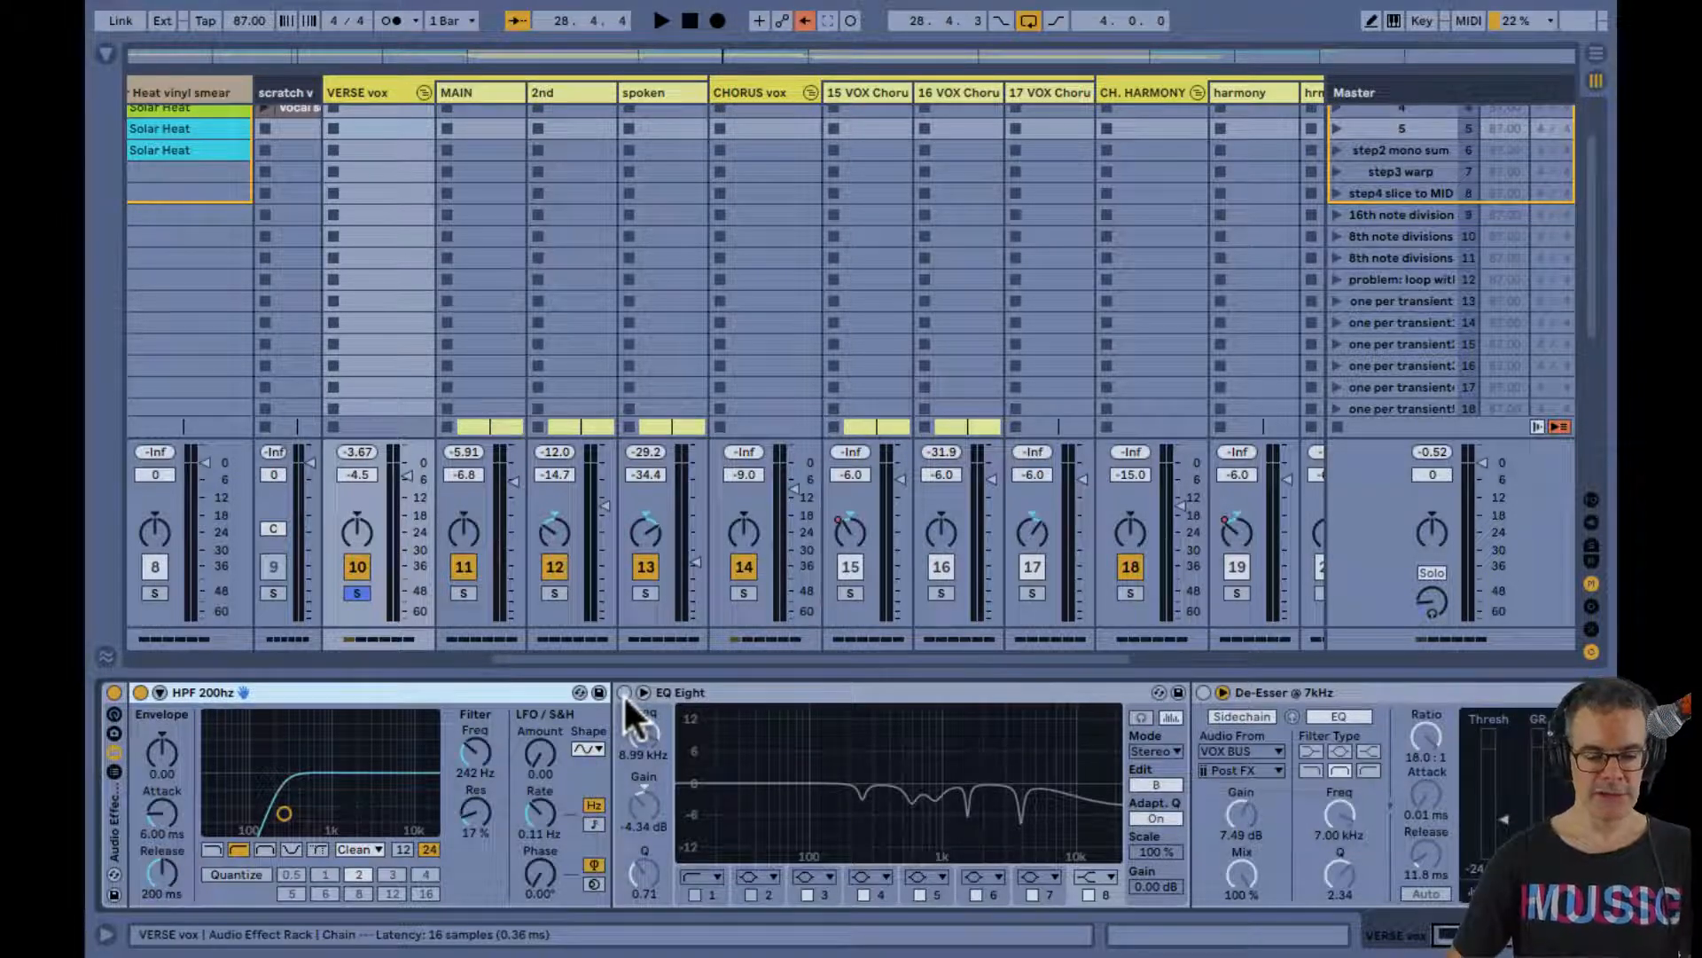
# Enlarge and enable EQ Eight, and during playback tune band 3 to -7.03 dB, Q 6.87, and band 4 to 593 Hz, -5.39 dB
pyautogui.doubleClick(735, 731)
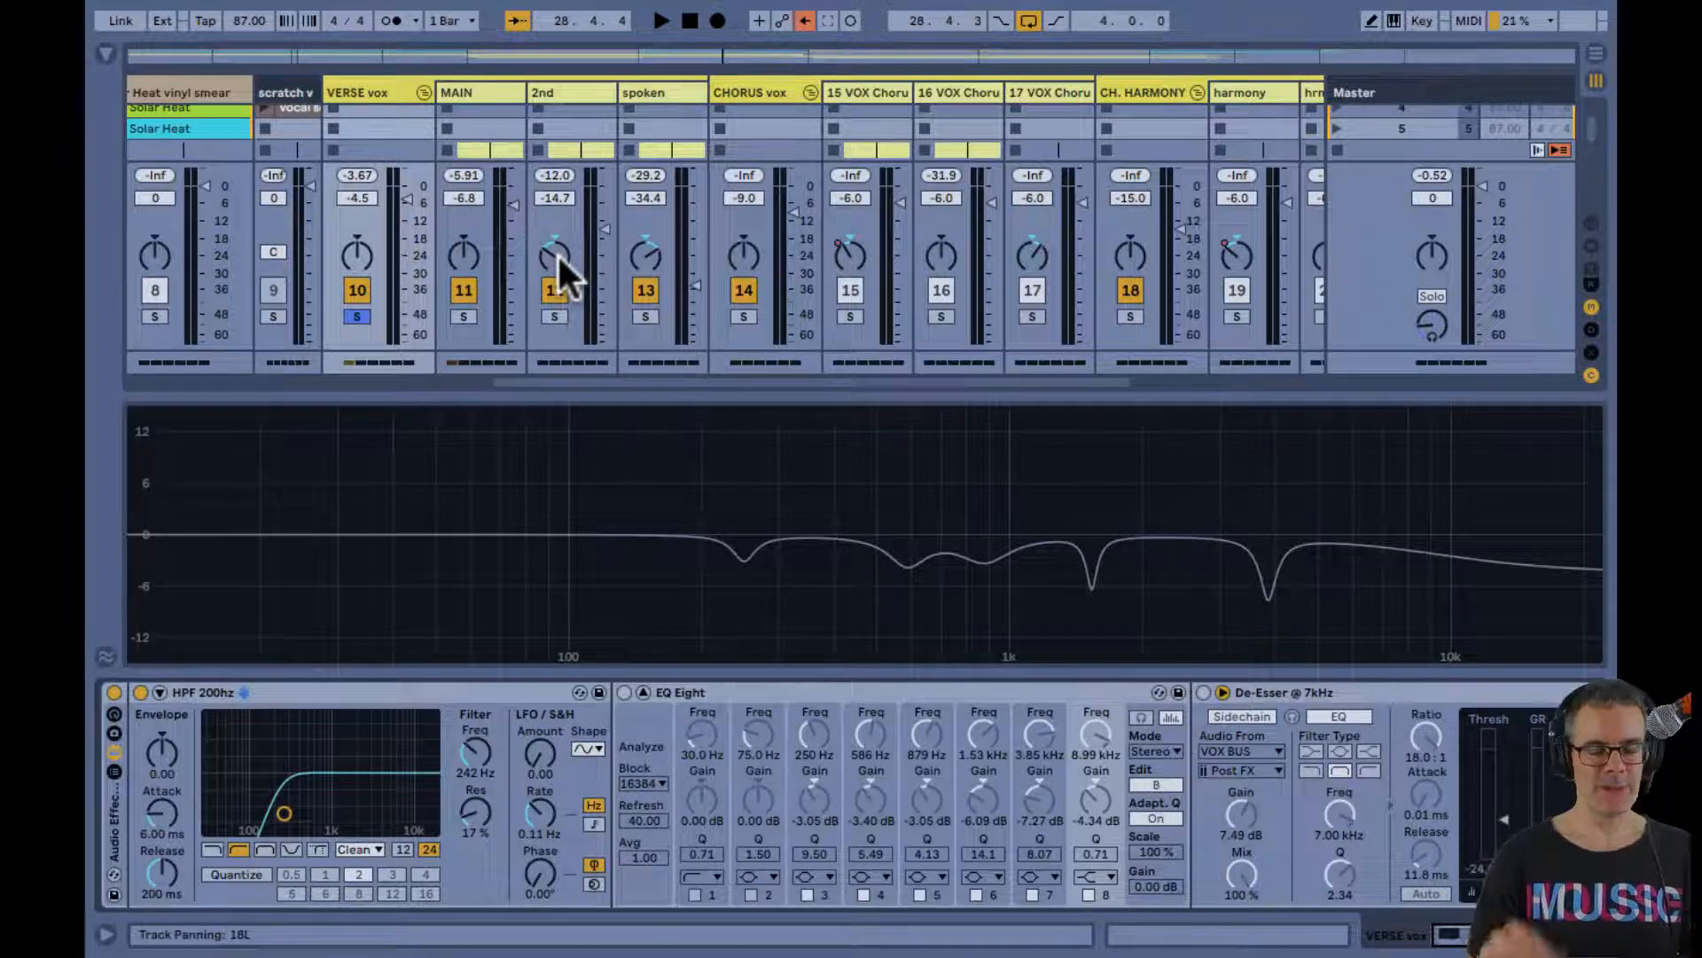
pyautogui.press('space')
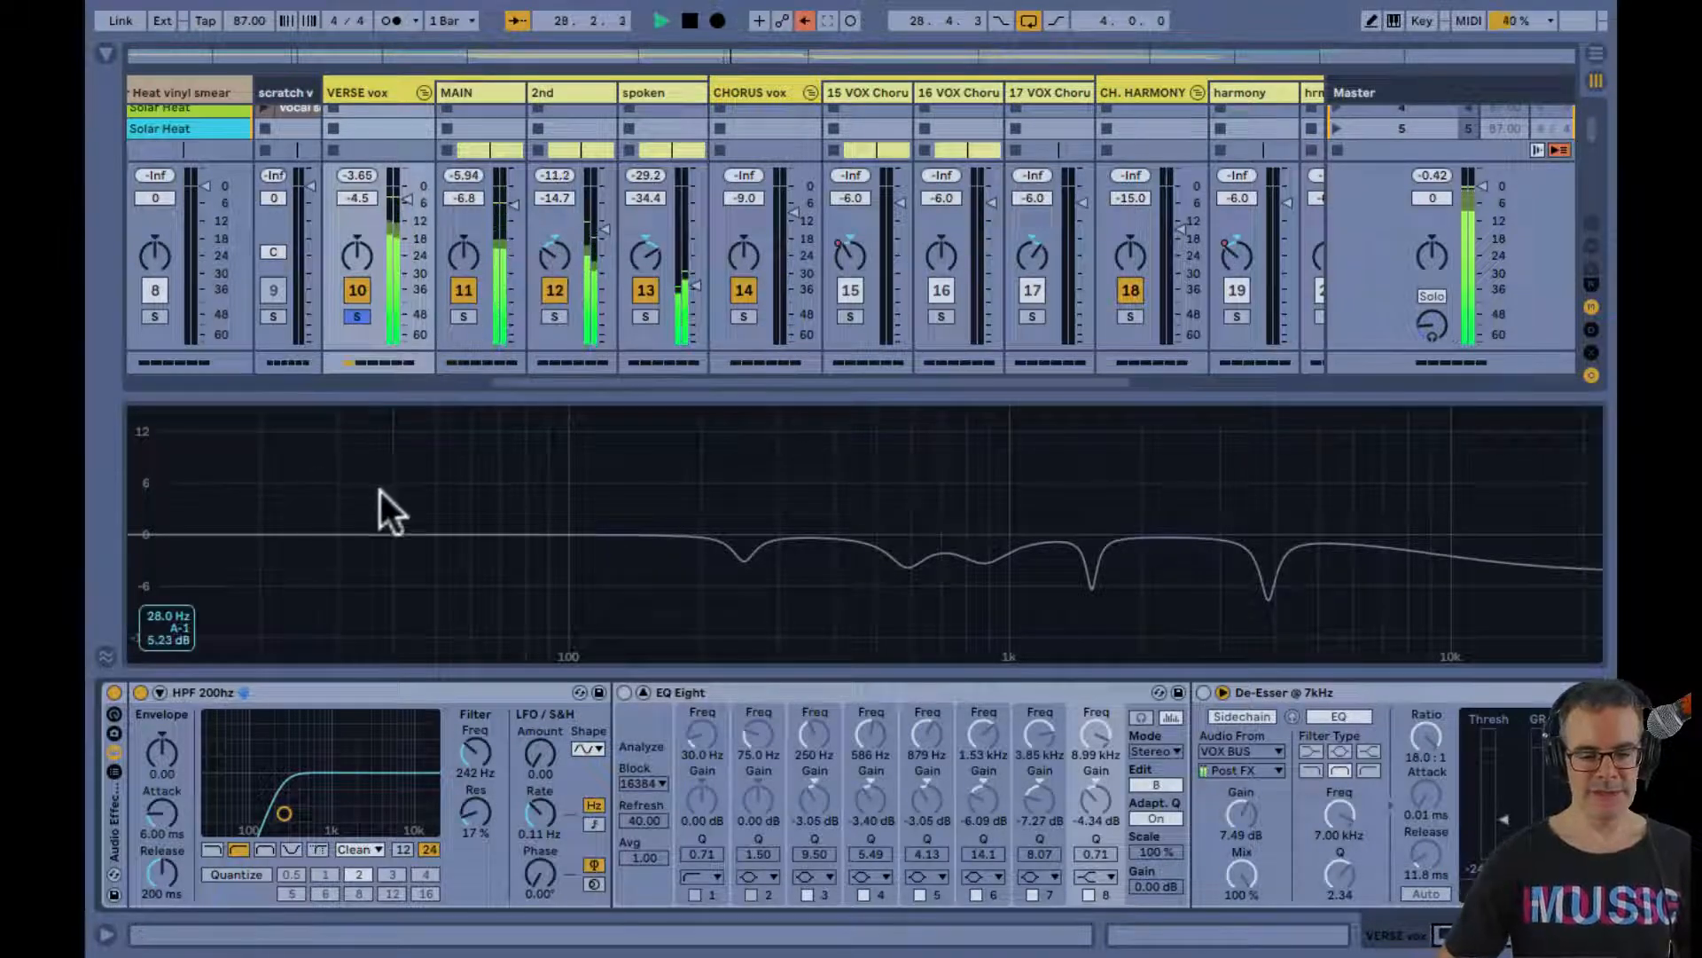
pyautogui.click(623, 691)
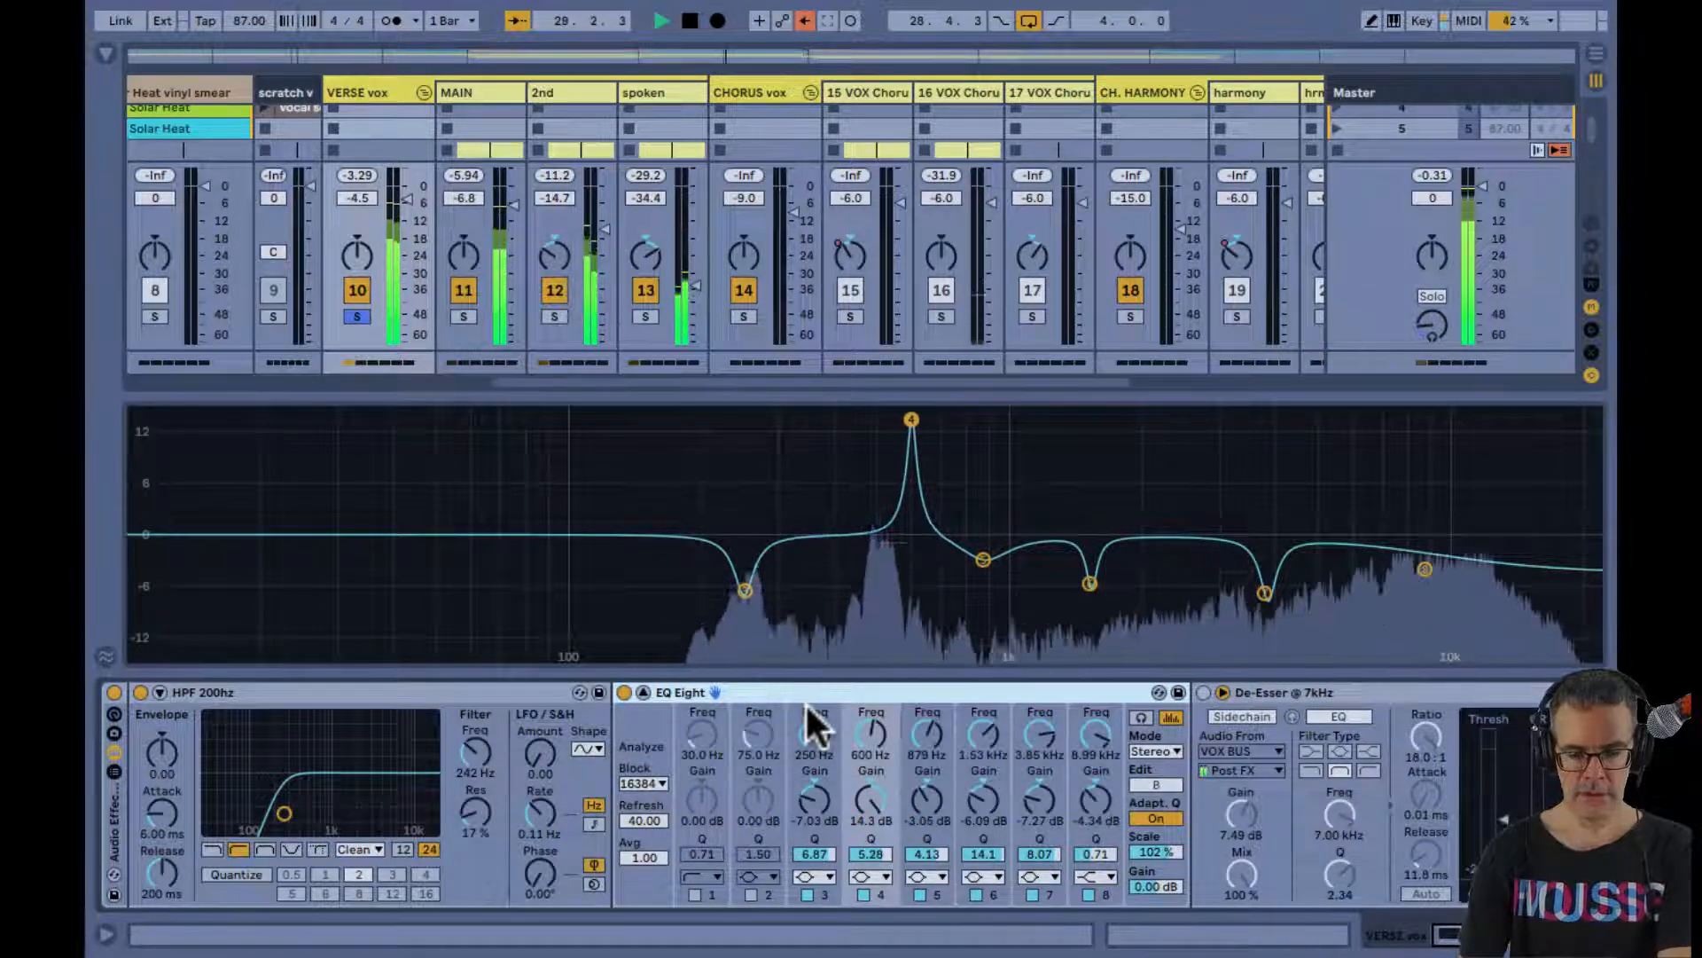
pyautogui.press('space')
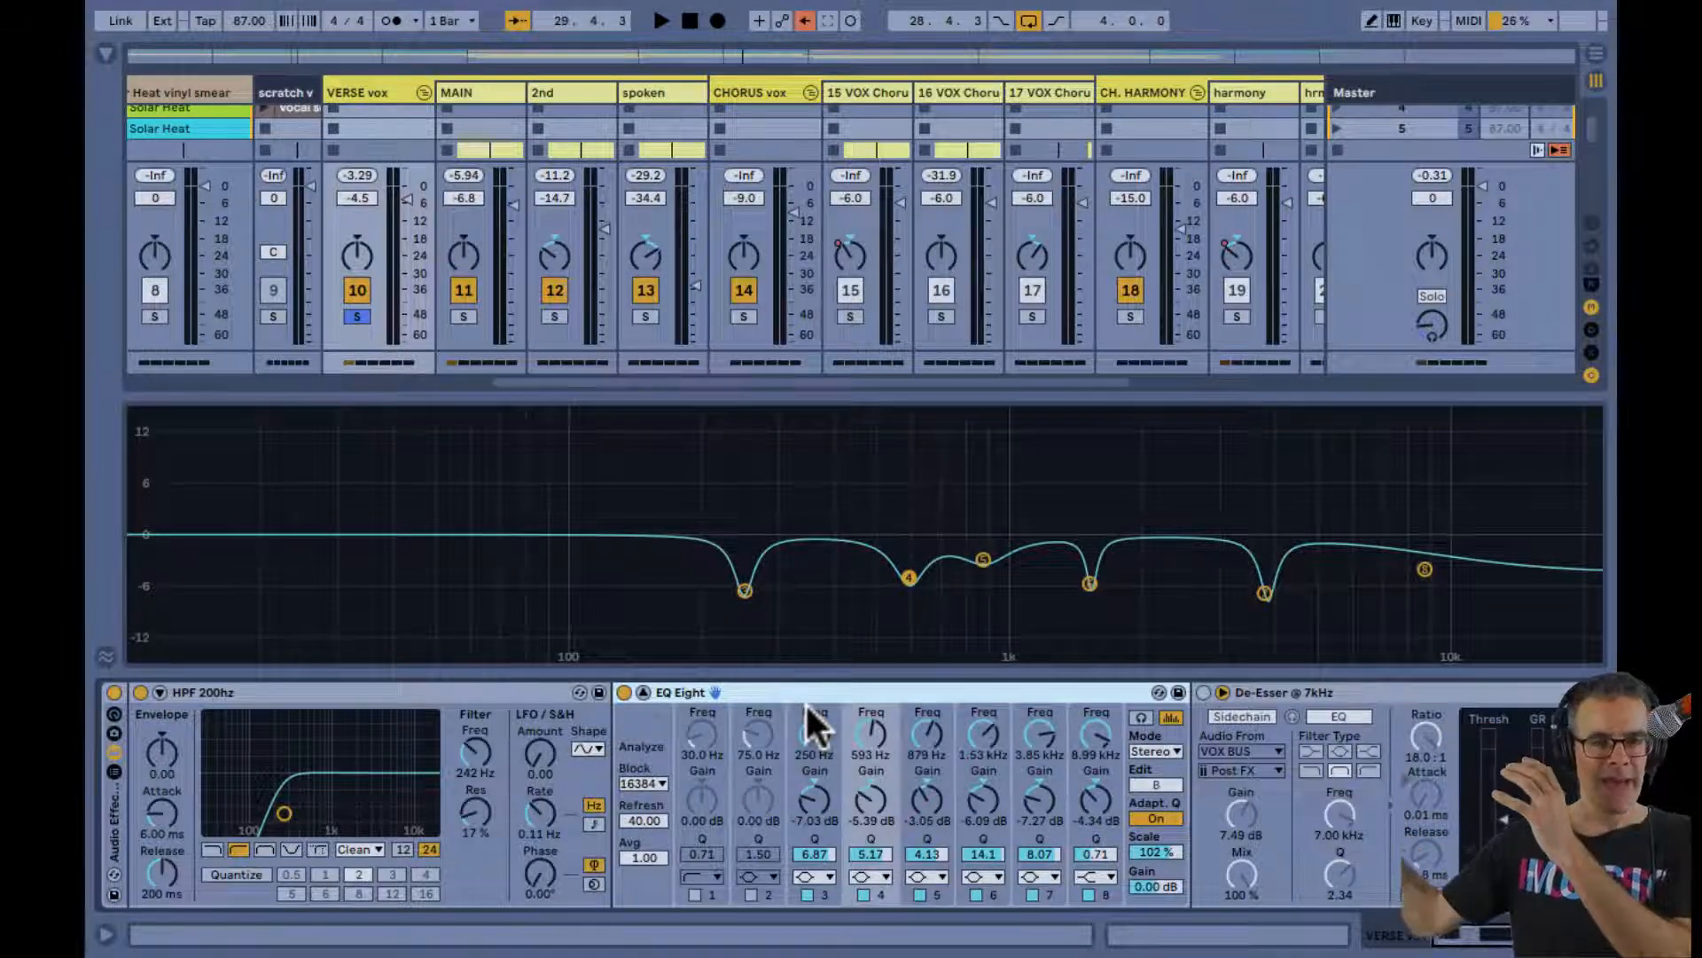
# During playback, sweep for vocal resonances and retune EQ Eight bands 4 to 7 to narrow cuts at 519 Hz, 591 Hz, 948 Hz and 3.14 kHz
pyautogui.press('space')
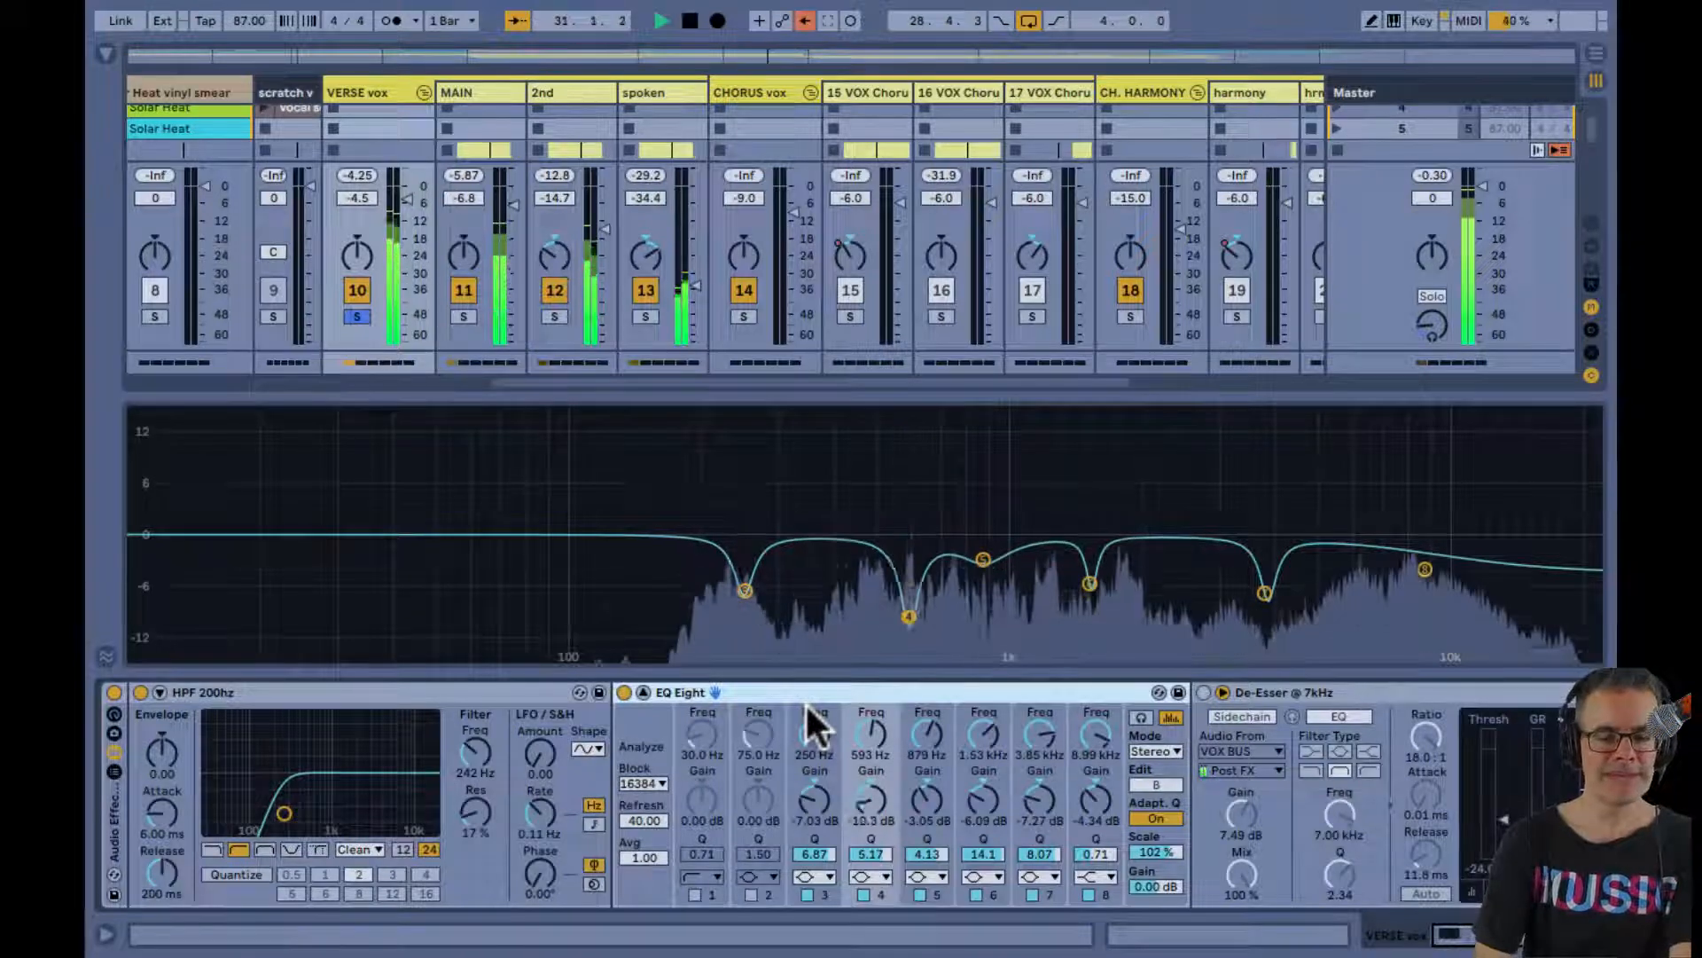
pyautogui.press('space')
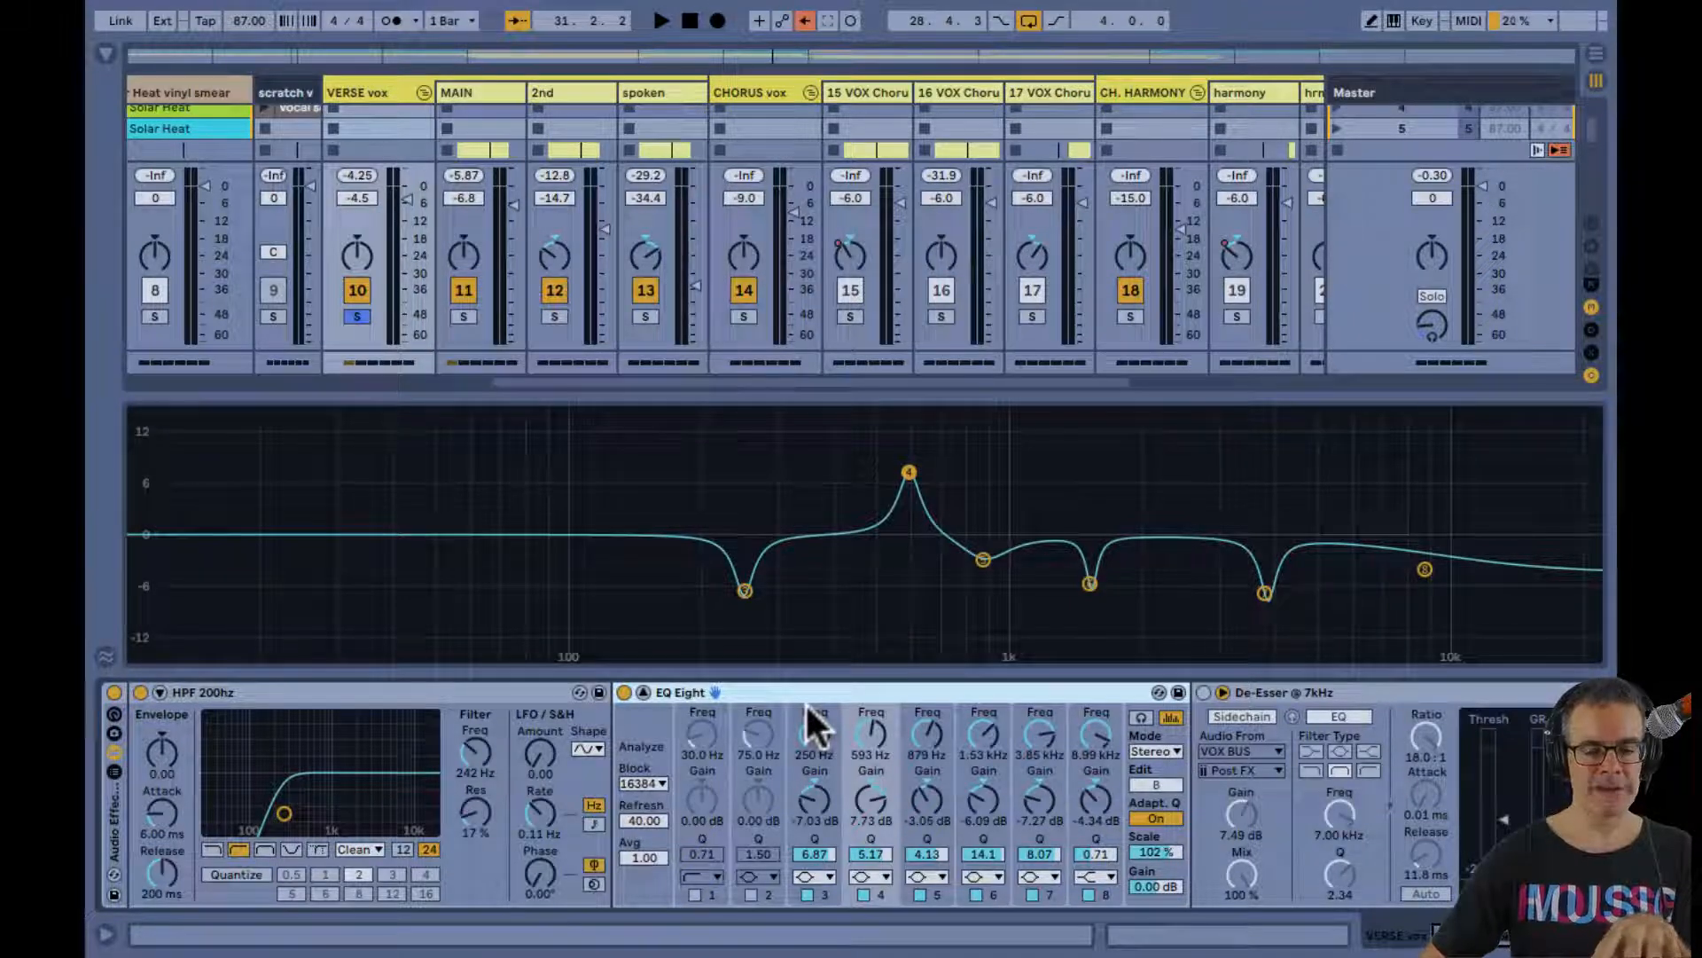
pyautogui.press('space')
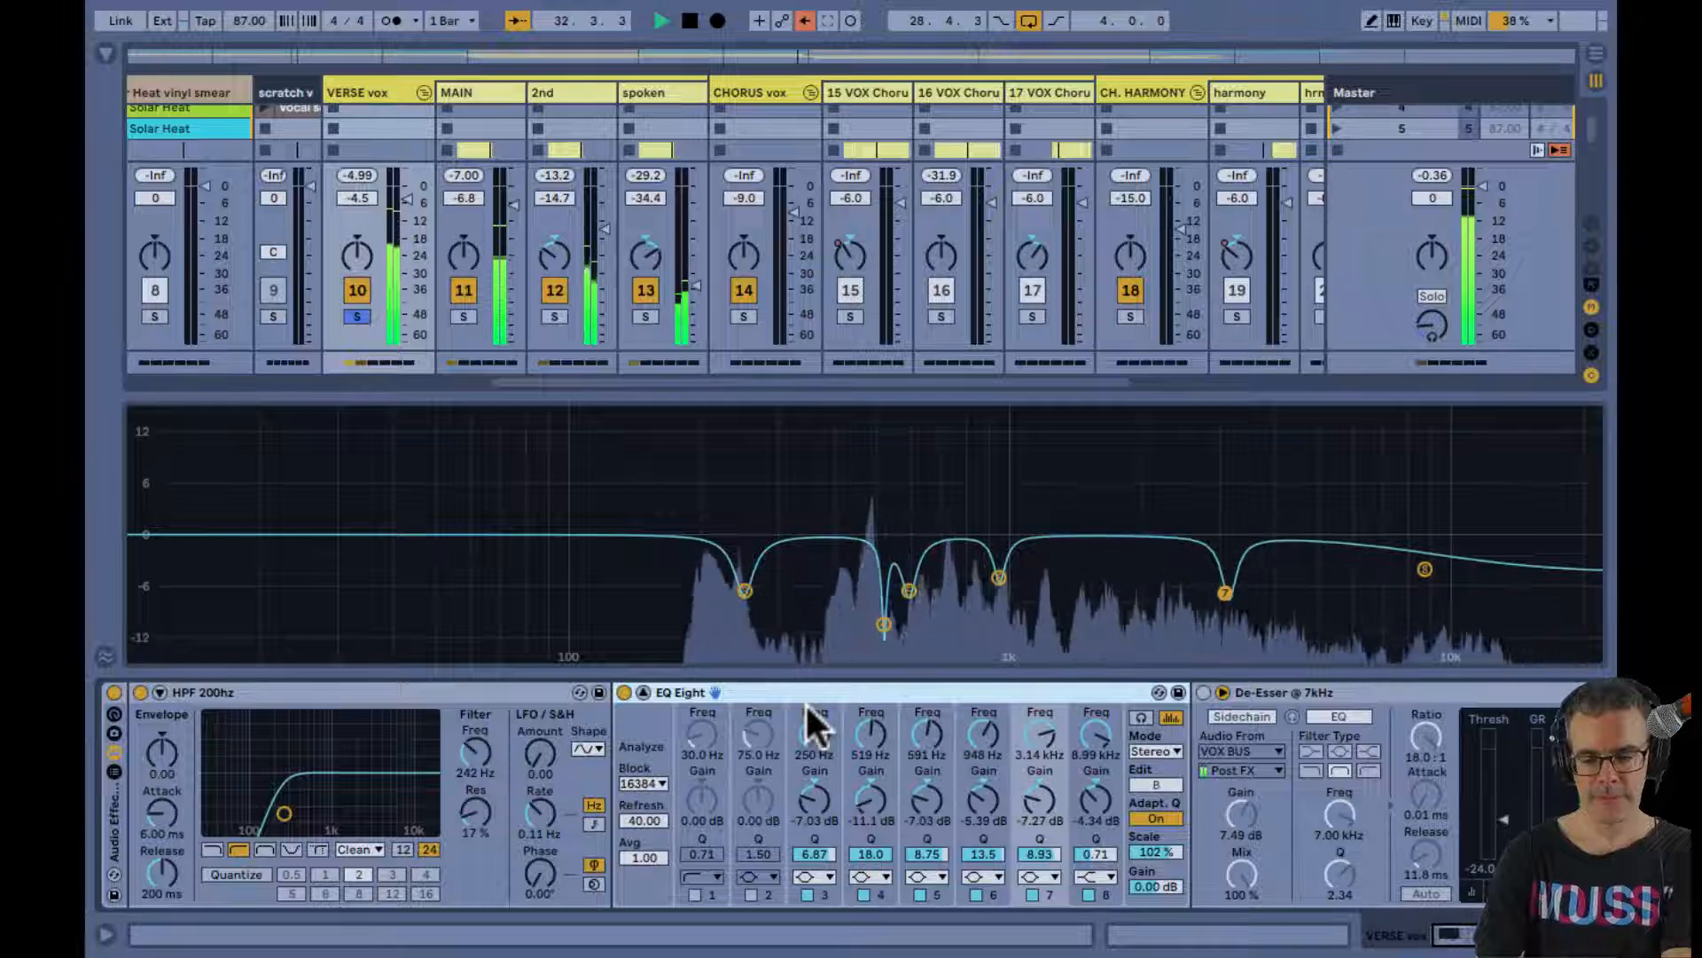
pyautogui.press('space')
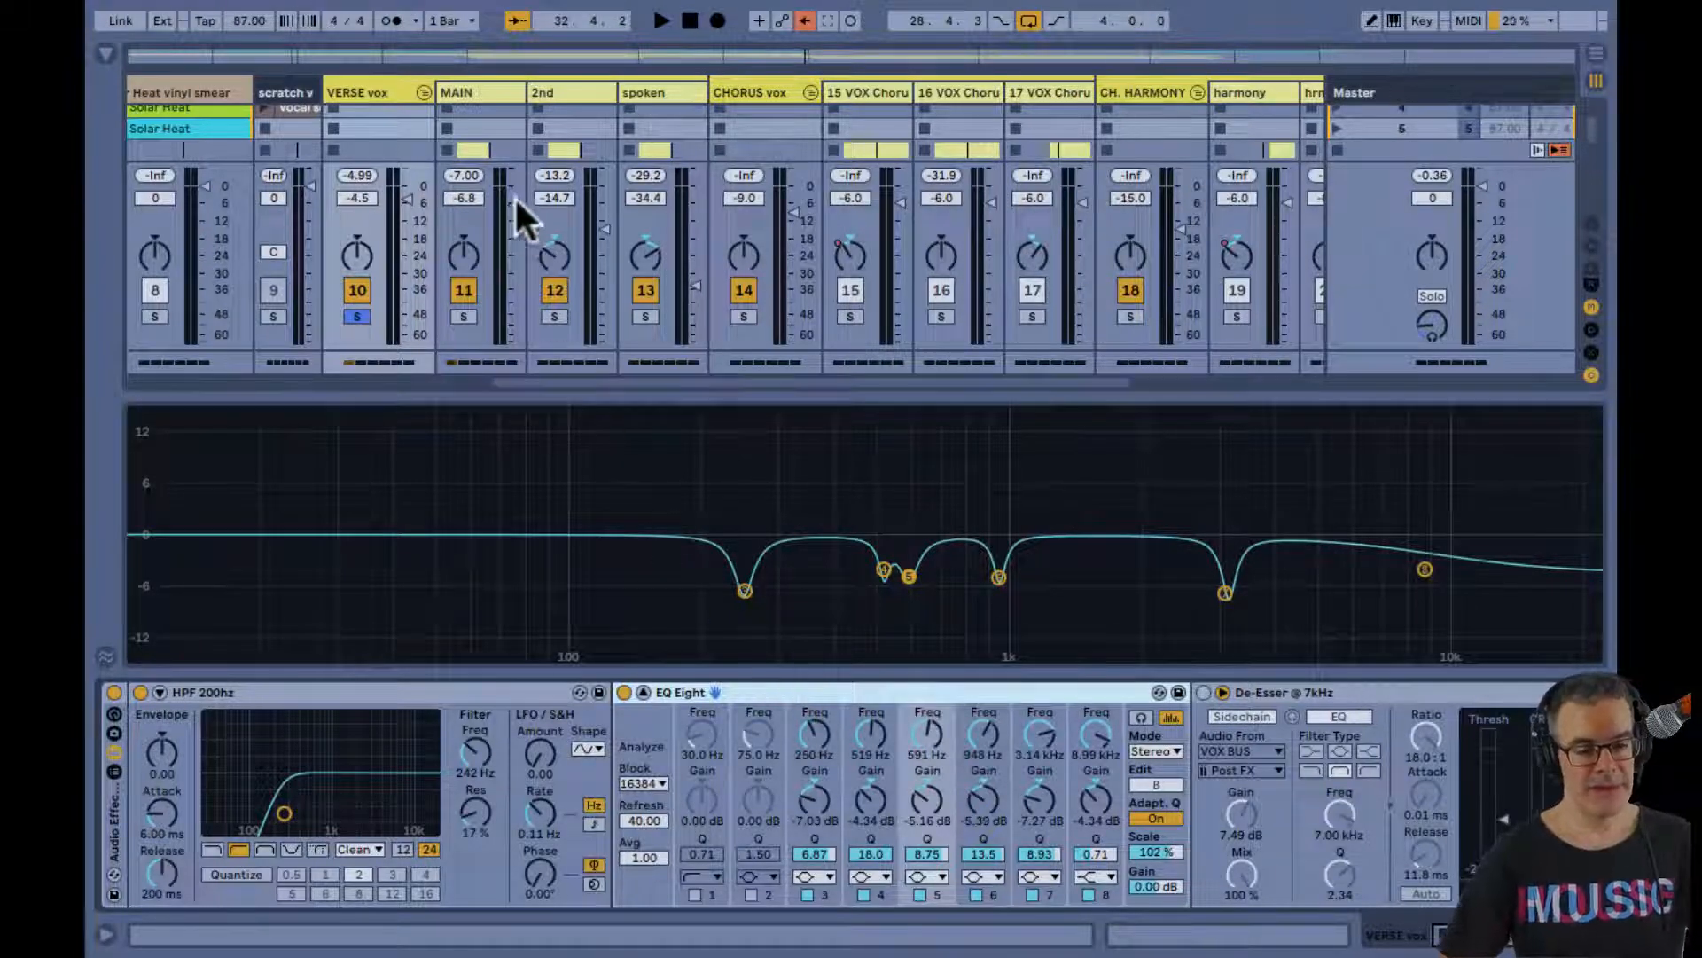
# Check the MAIN vocal's devices, return to VERSE vox and compare the playing verse with EQ Eight bypassed and enabled
pyautogui.click(461, 94)
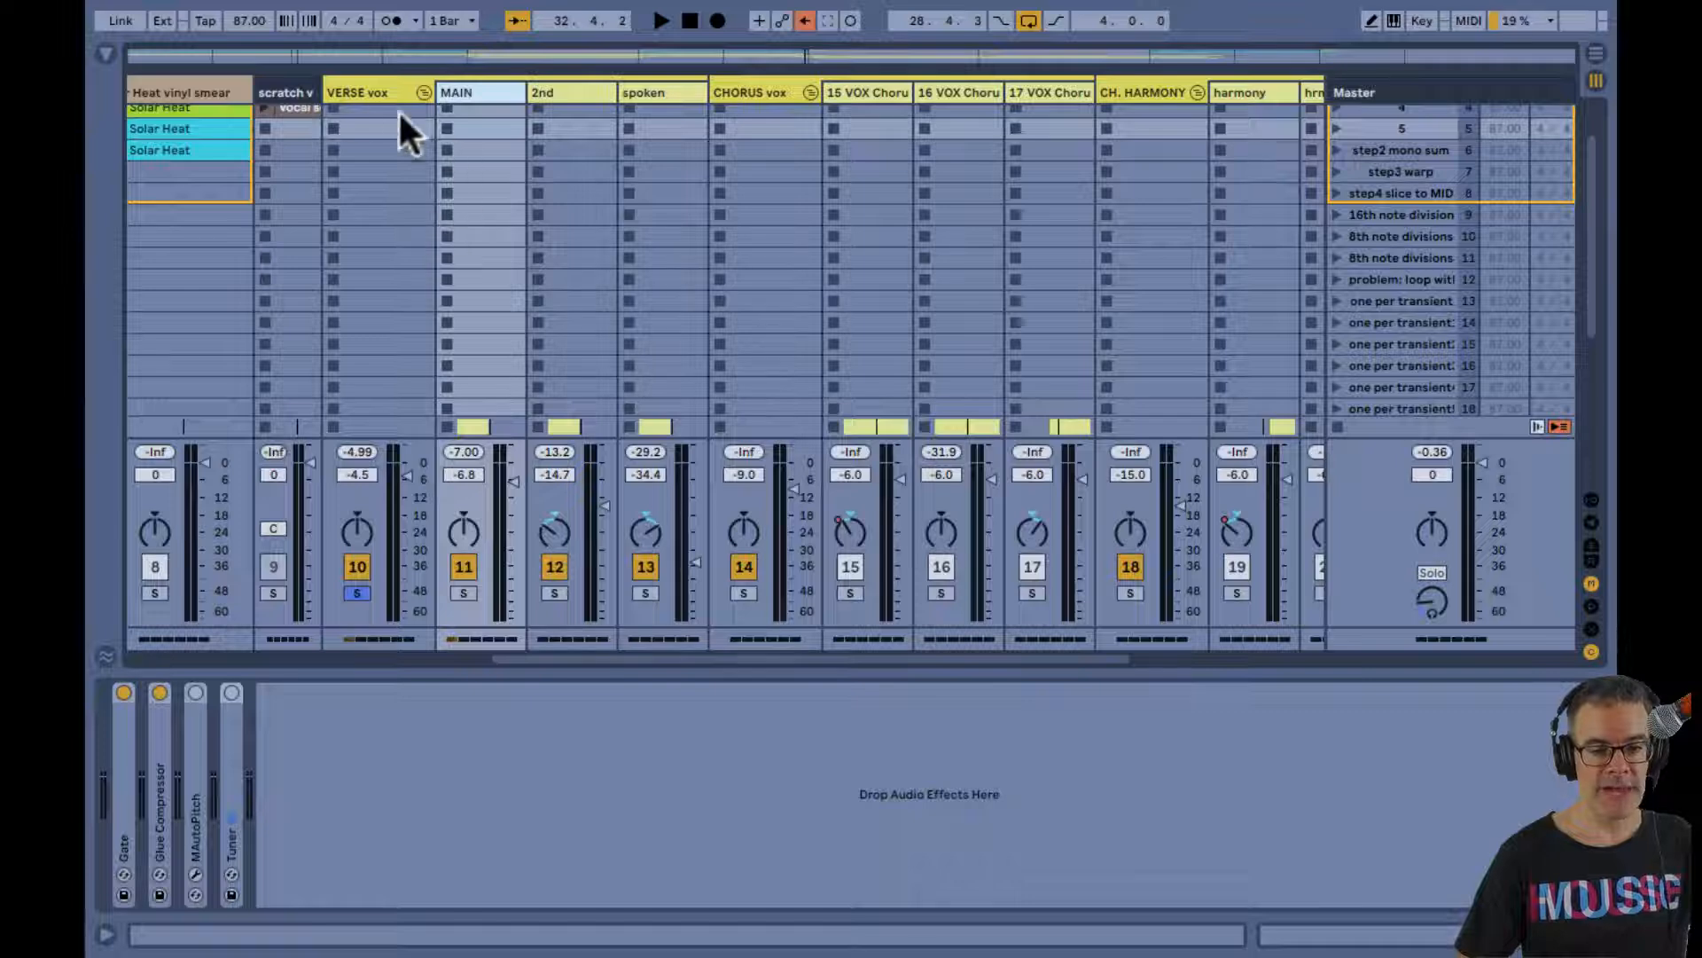
pyautogui.click(349, 92)
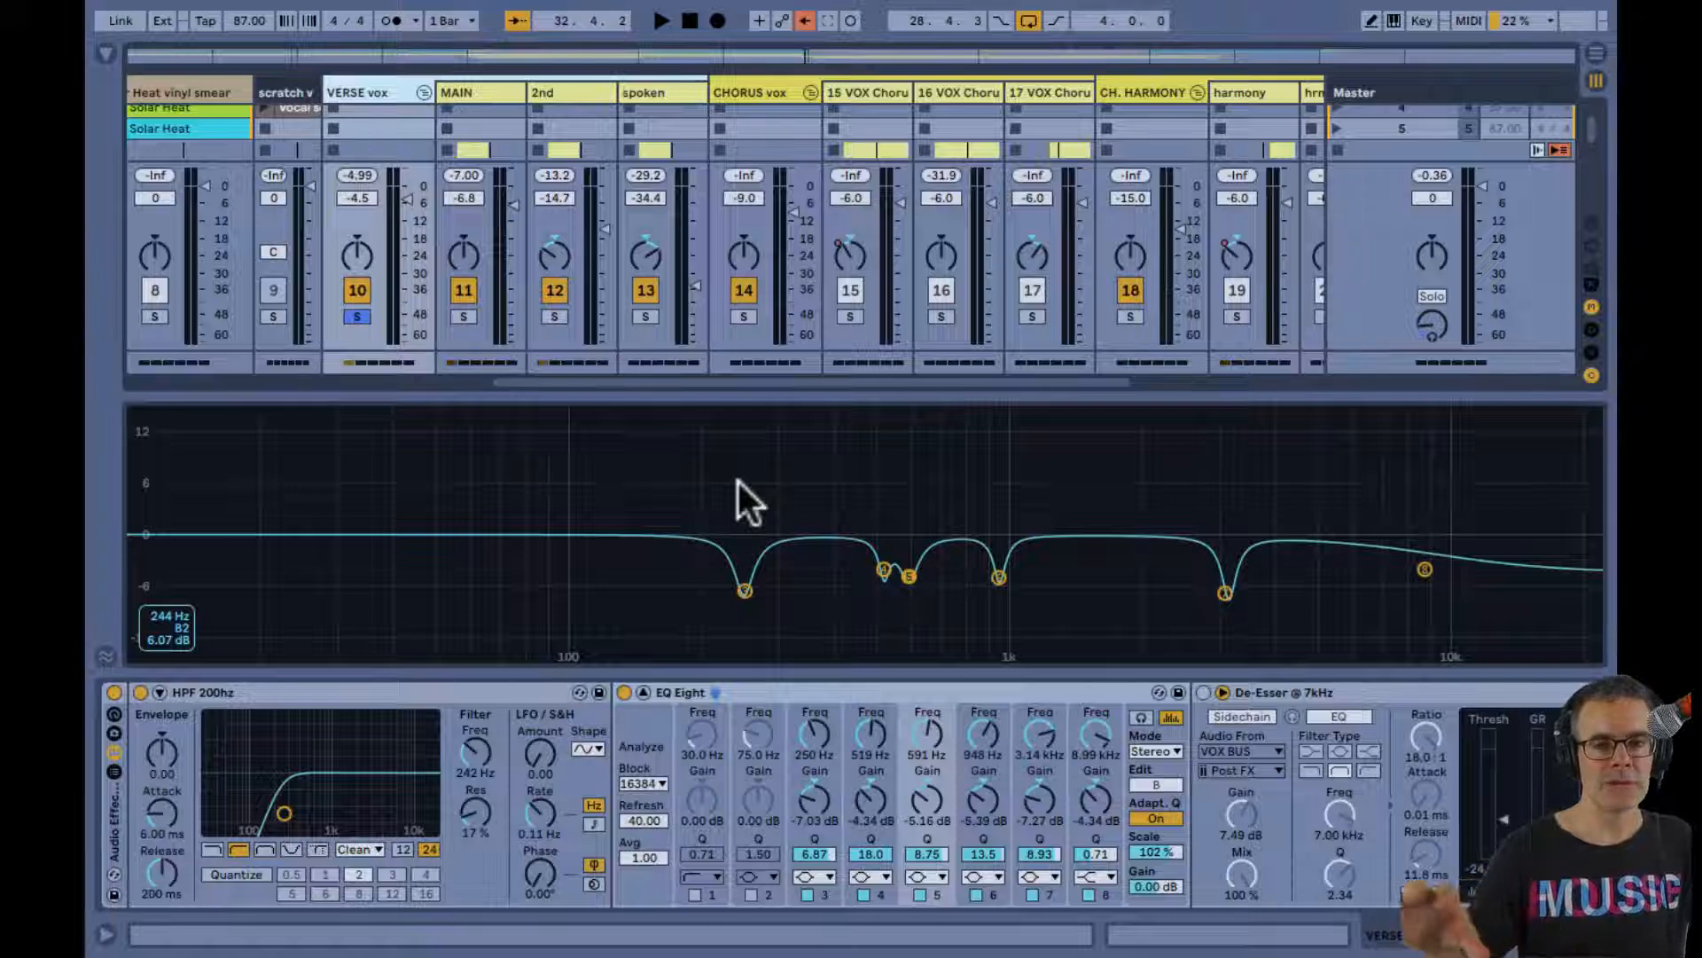
pyautogui.press('space')
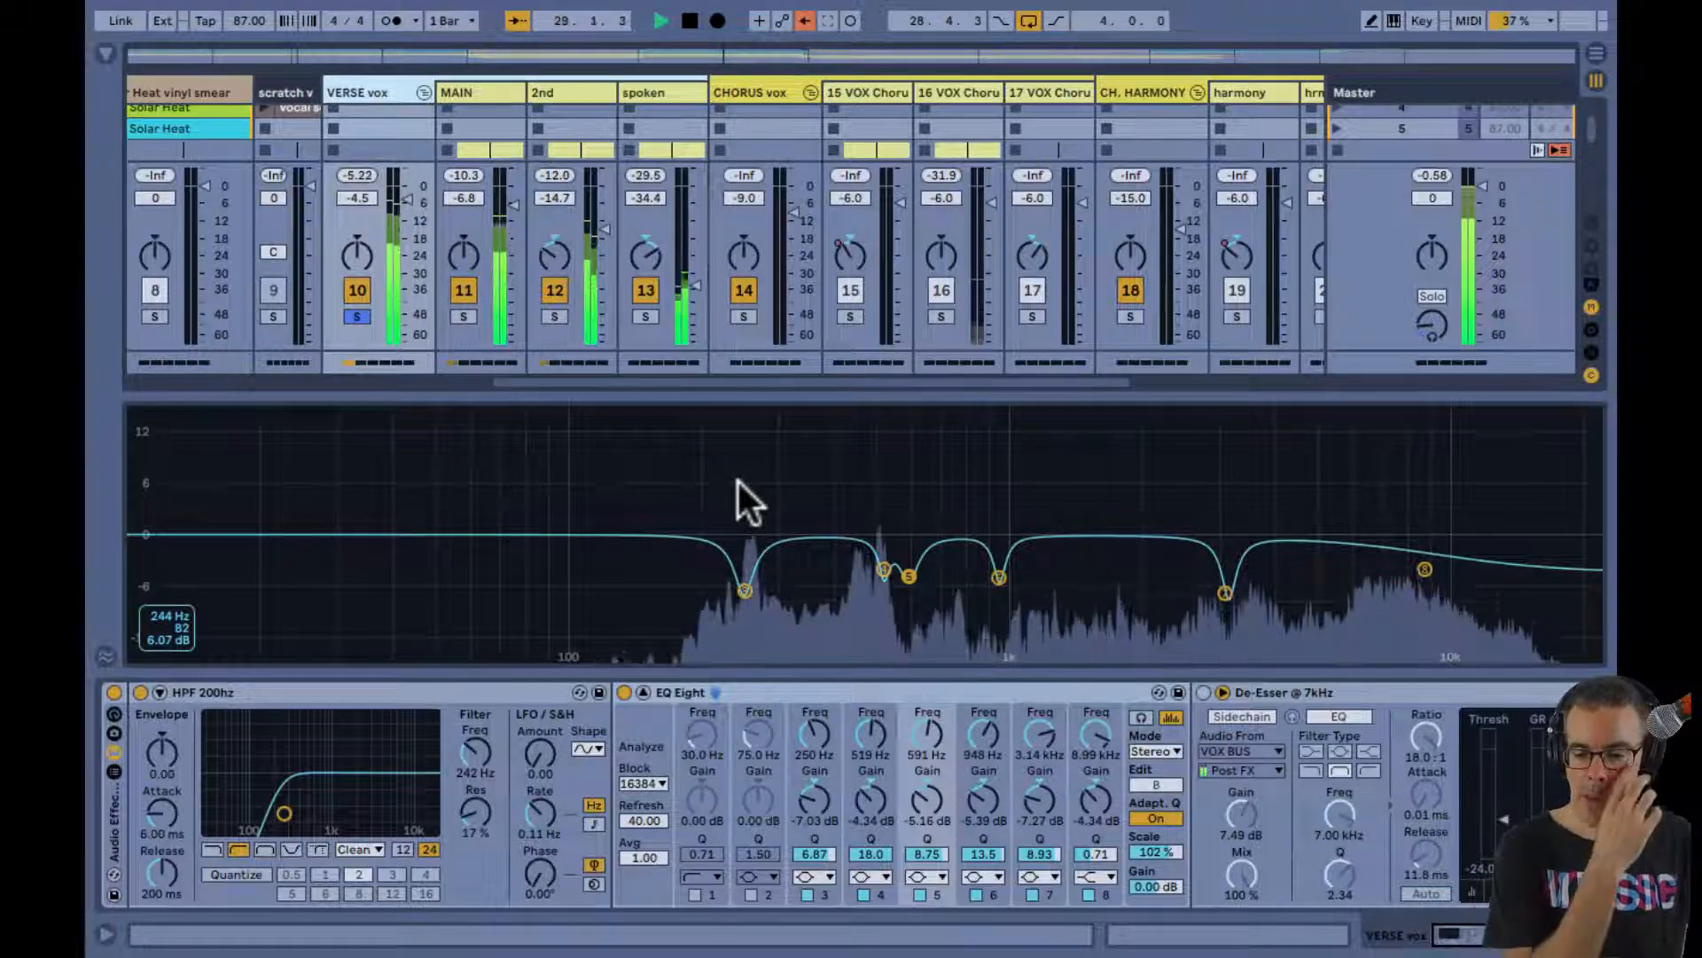
pyautogui.click(624, 692)
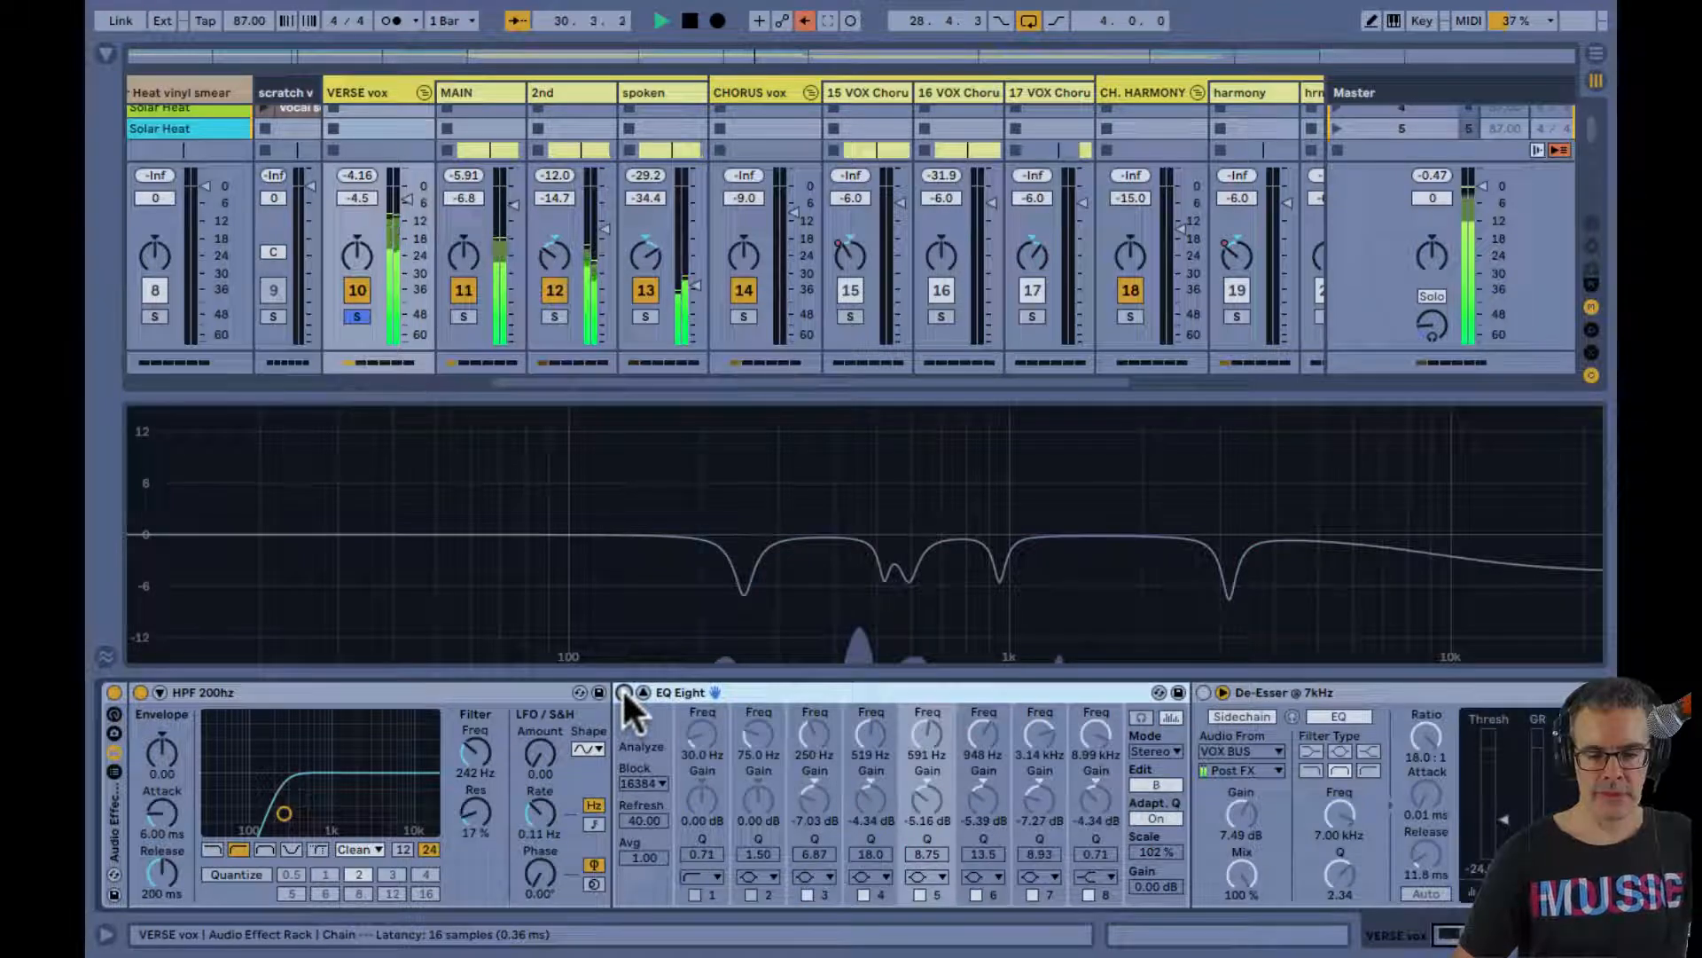
pyautogui.click(624, 692)
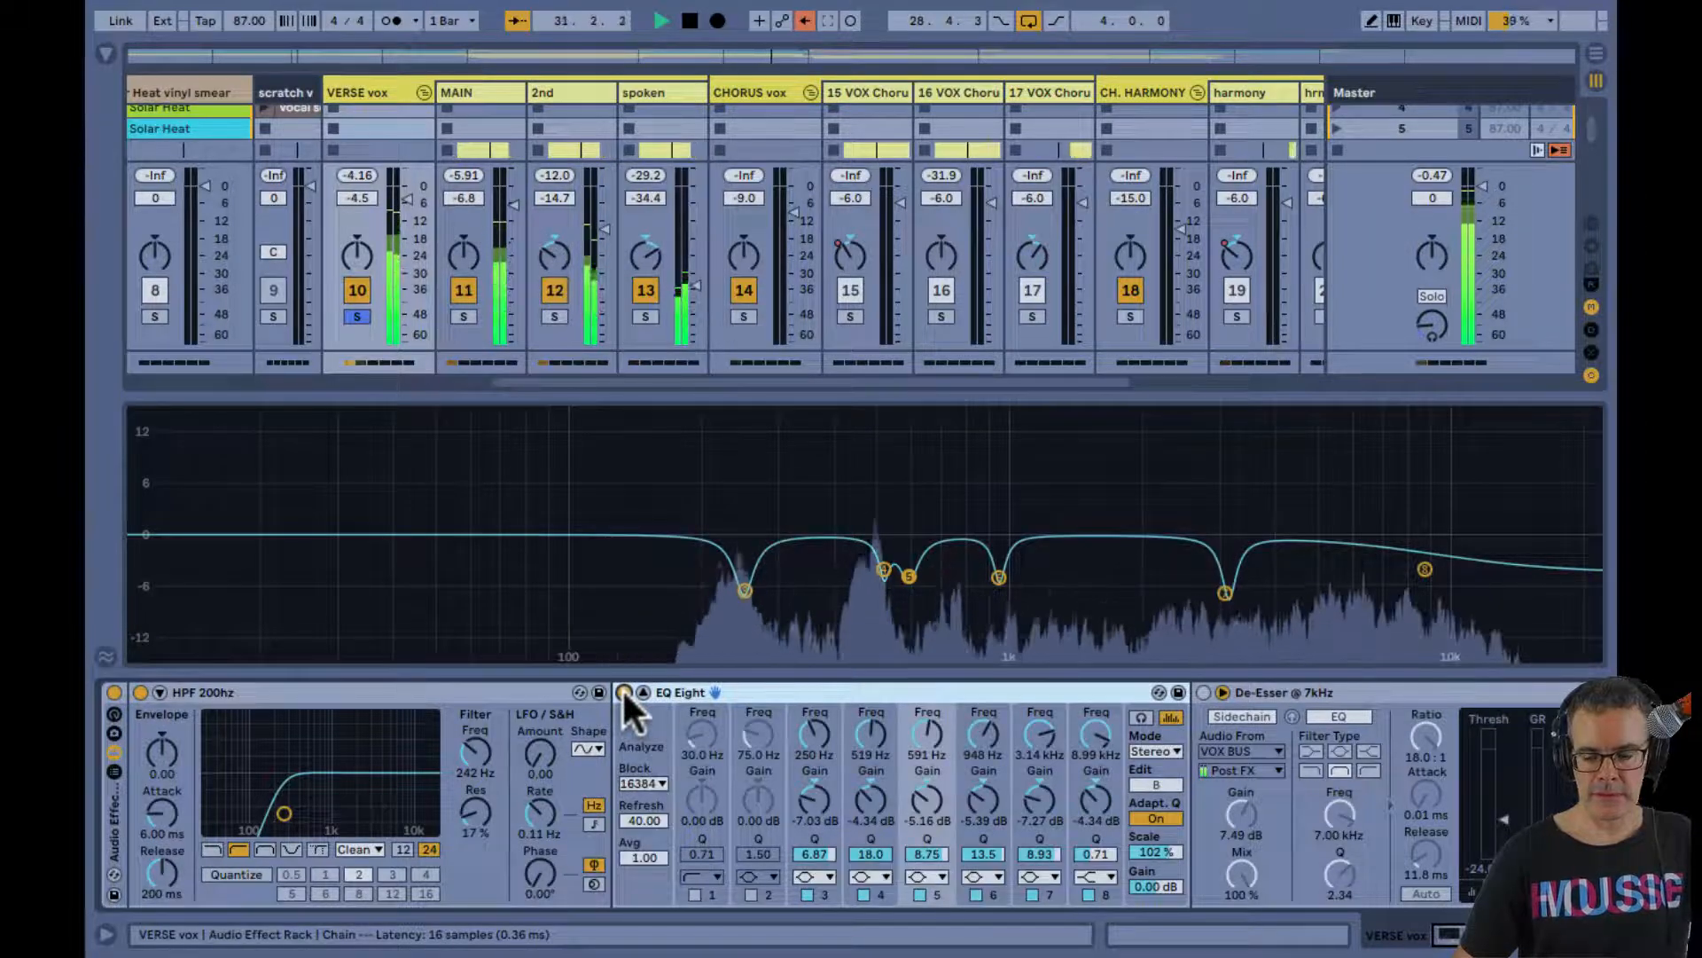
pyautogui.click(624, 693)
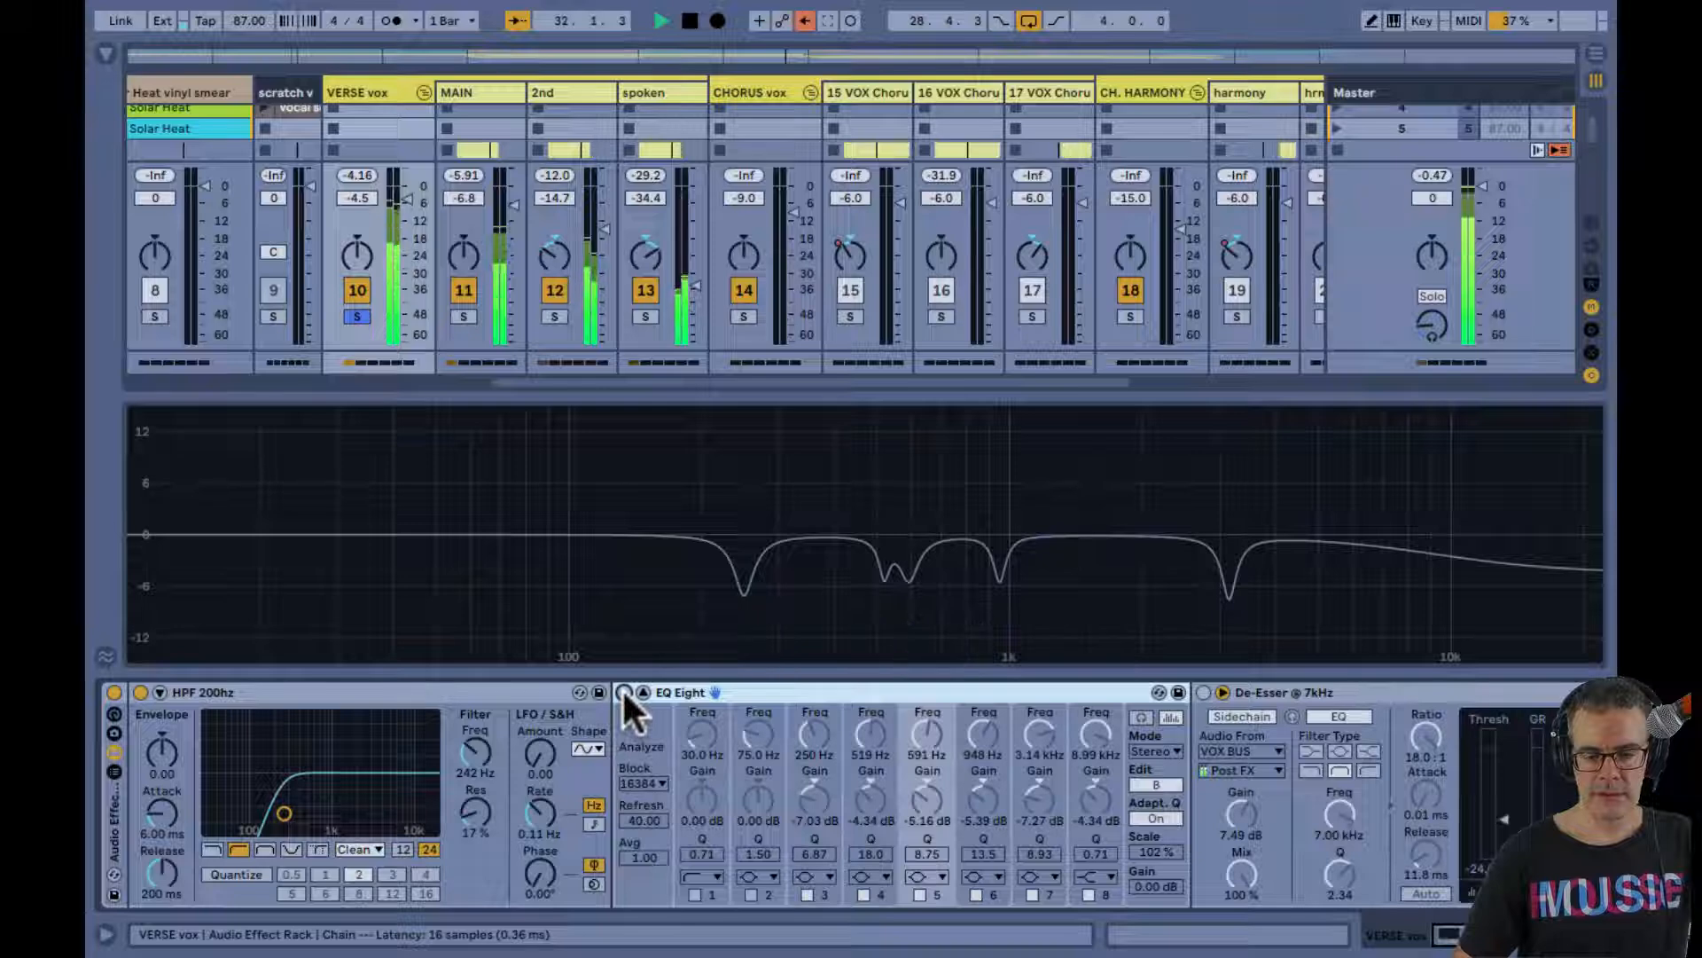
pyautogui.click(625, 693)
# Play the verse and examine the vocal's sibilance around 8 kHz in the EQ Eight spectrum
pyautogui.hscroll(3, 791, 775)
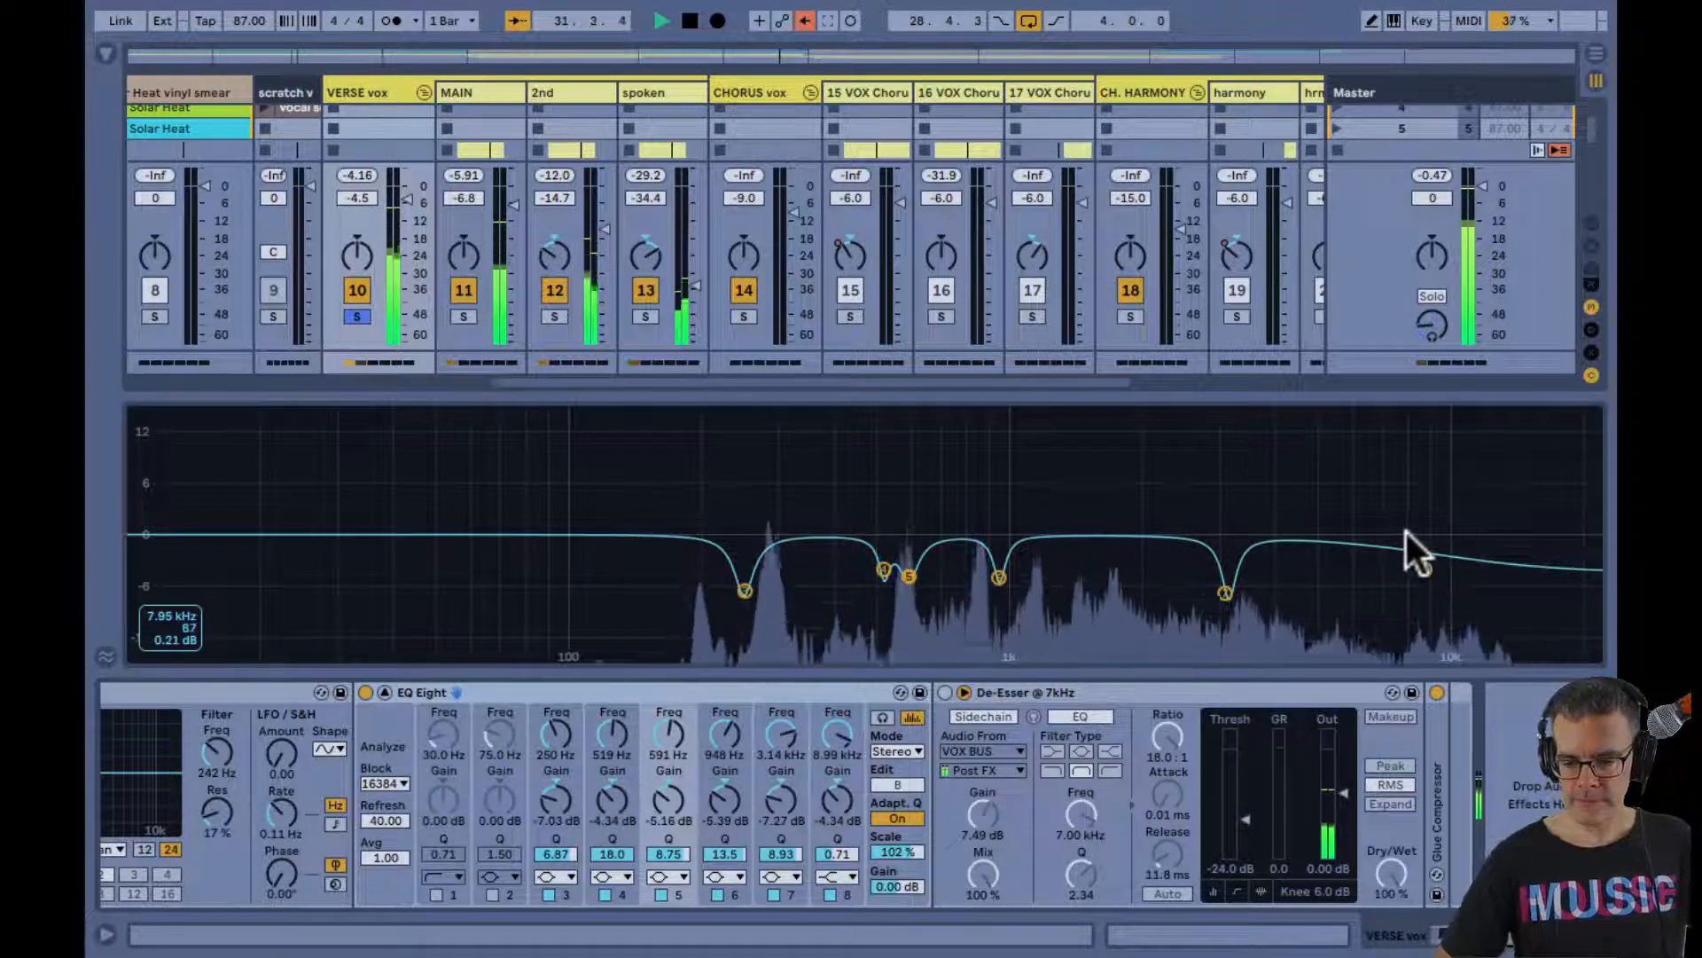
pyautogui.press('space')
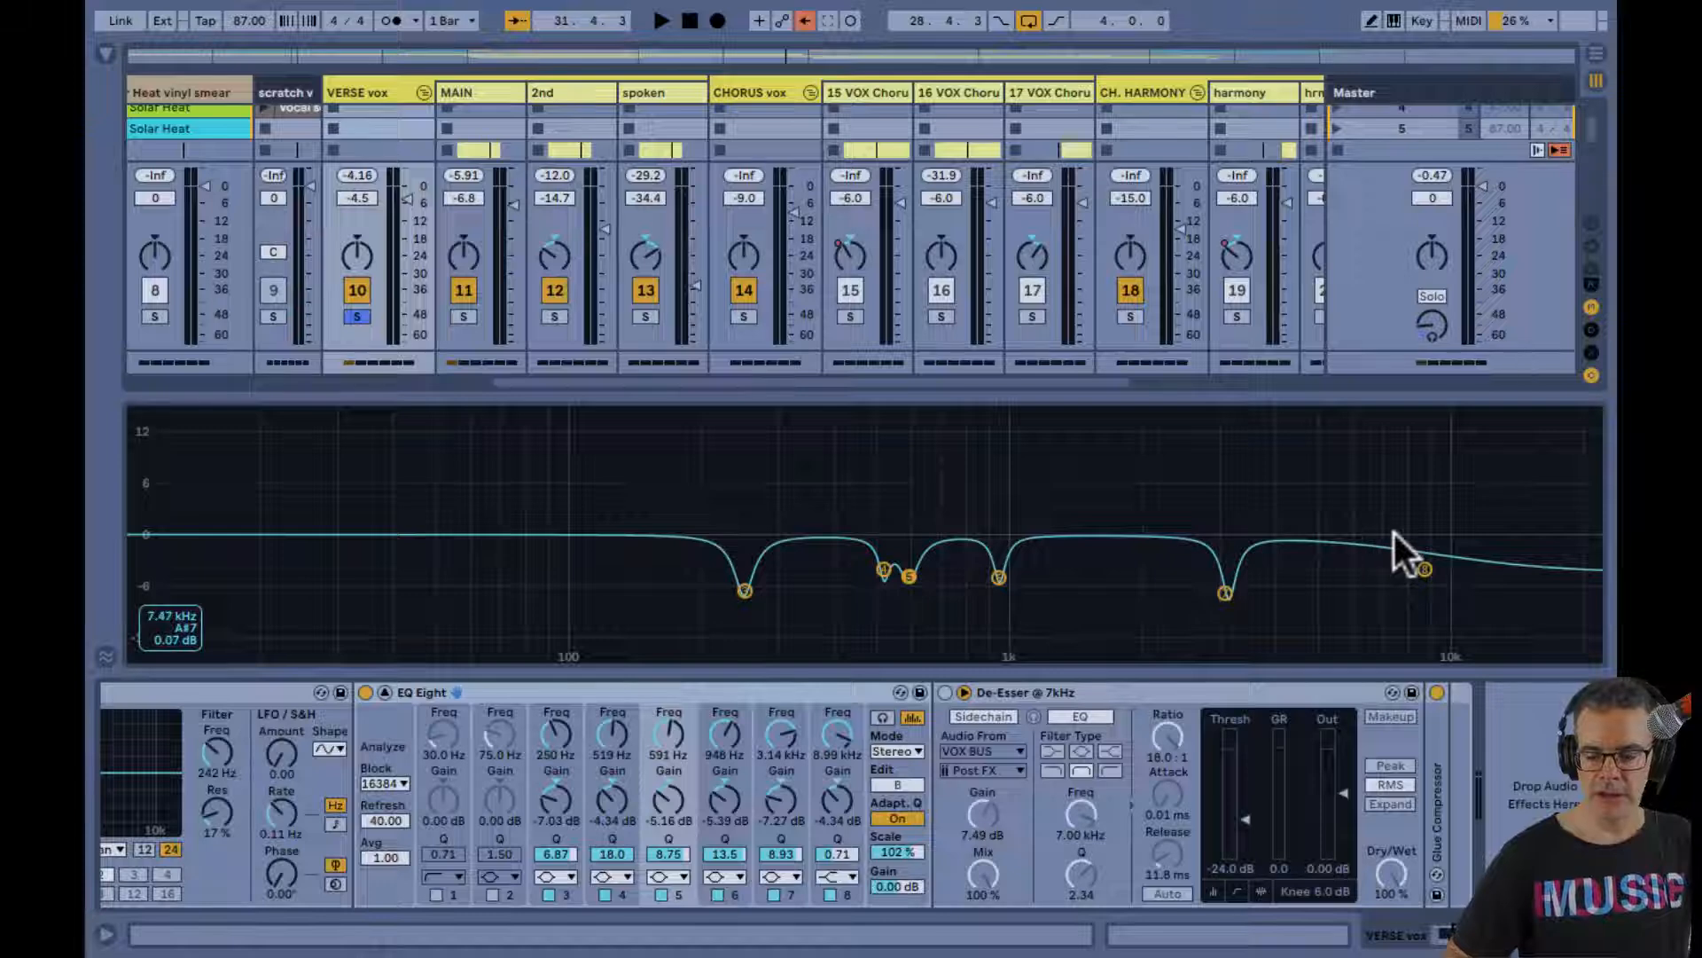
pyautogui.press('space')
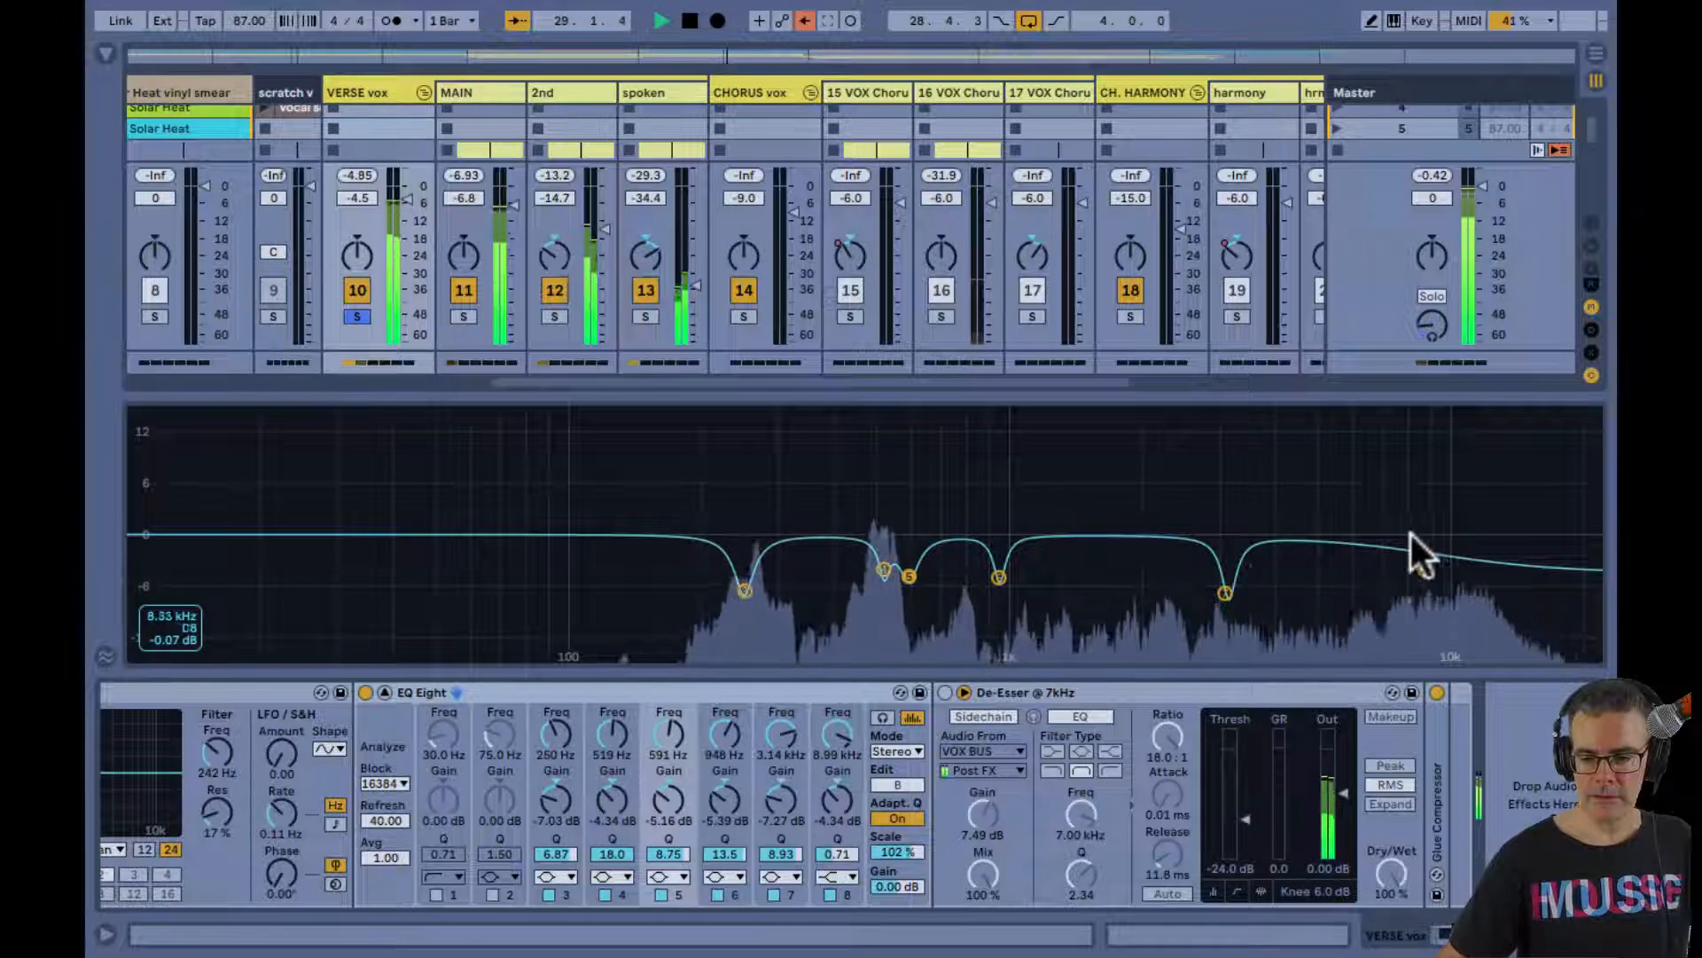
pyautogui.press('space')
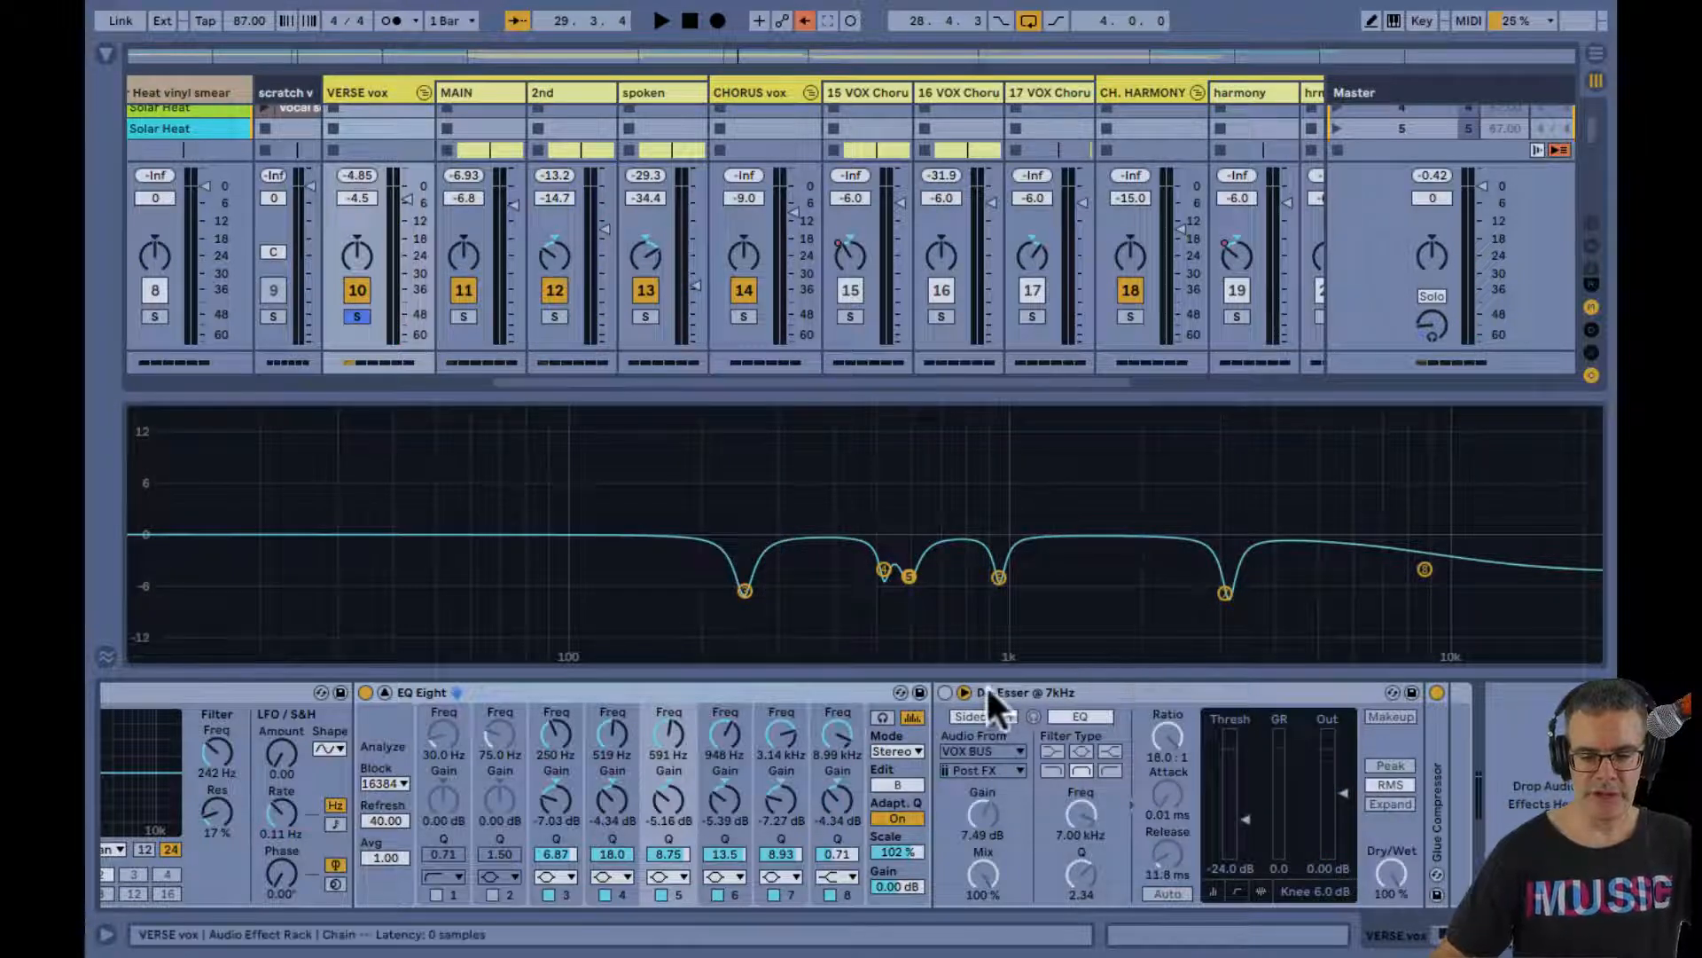
# Enable the De-Esser @ 7kHz on the VERSE vox group and set its sidechain EQ frequency to 8.50 kHz
pyautogui.click(945, 692)
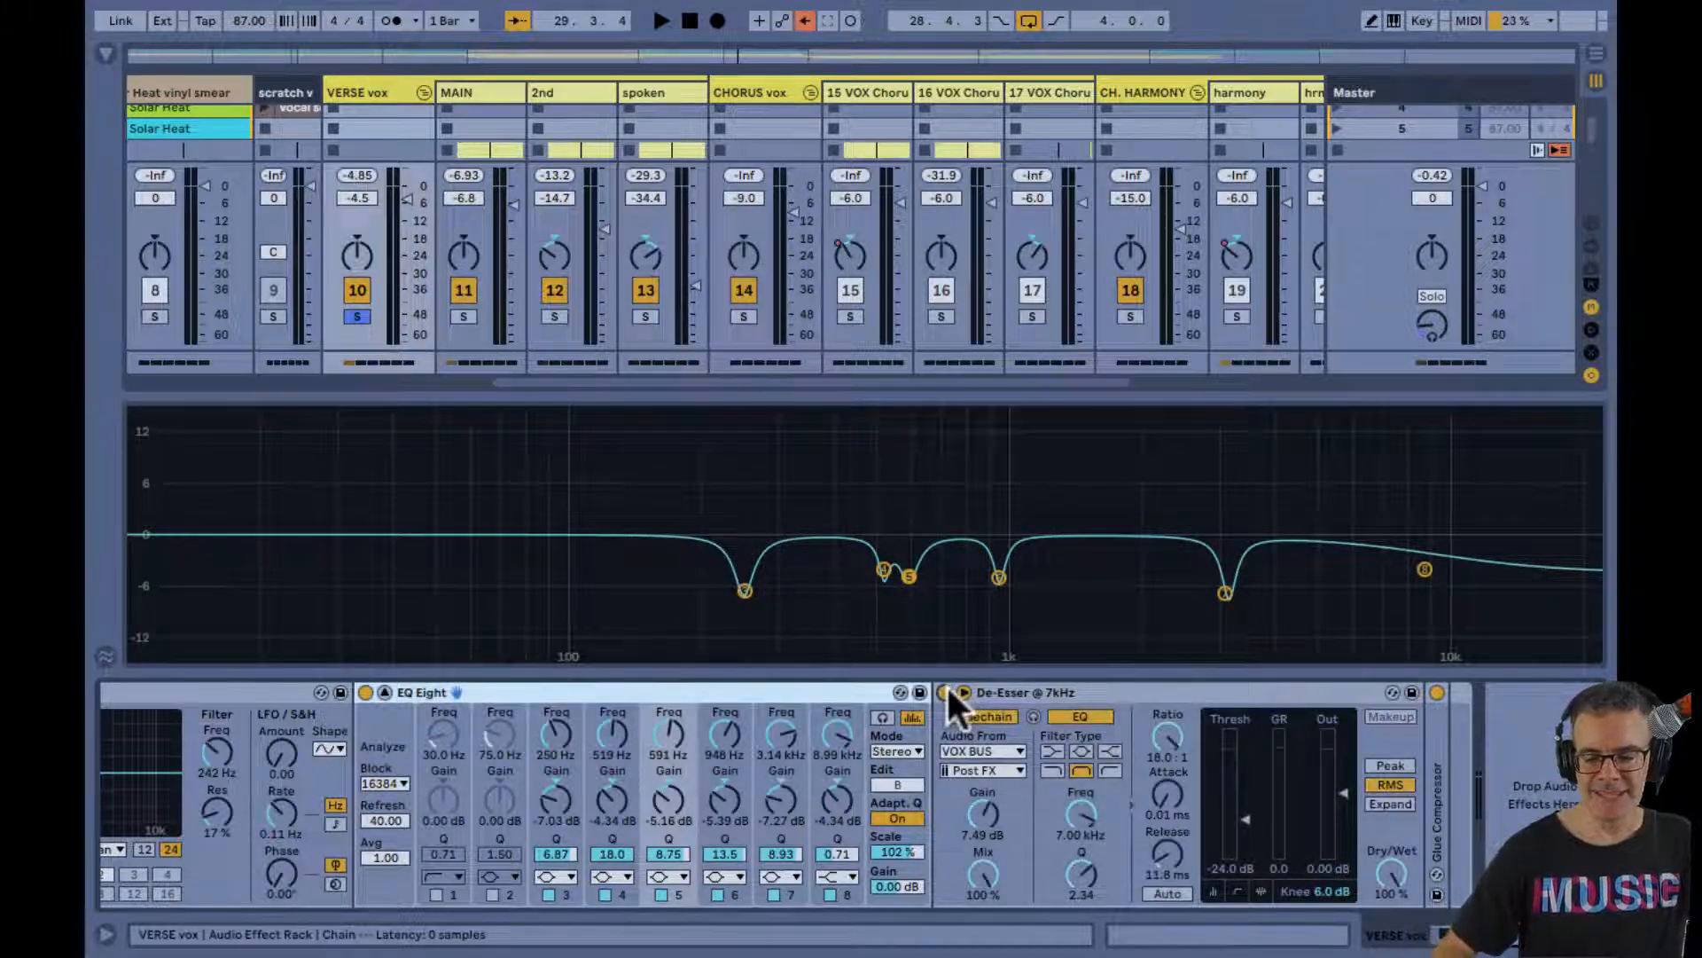
pyautogui.click(1084, 813)
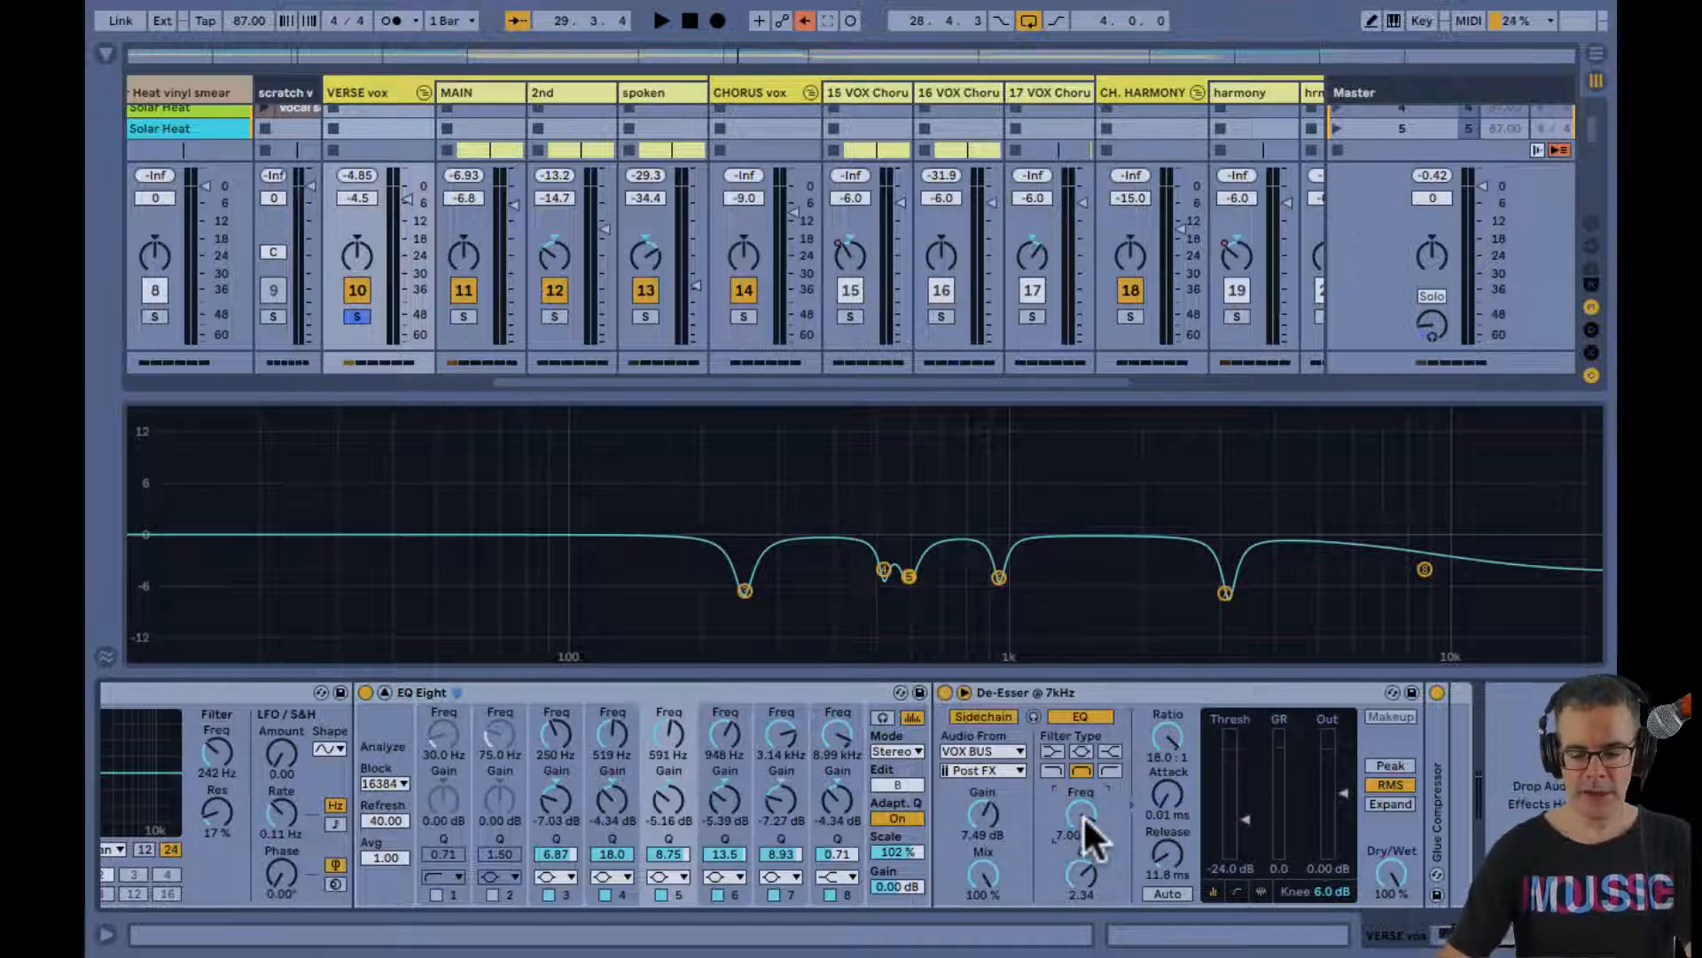
pyautogui.write('8.5')
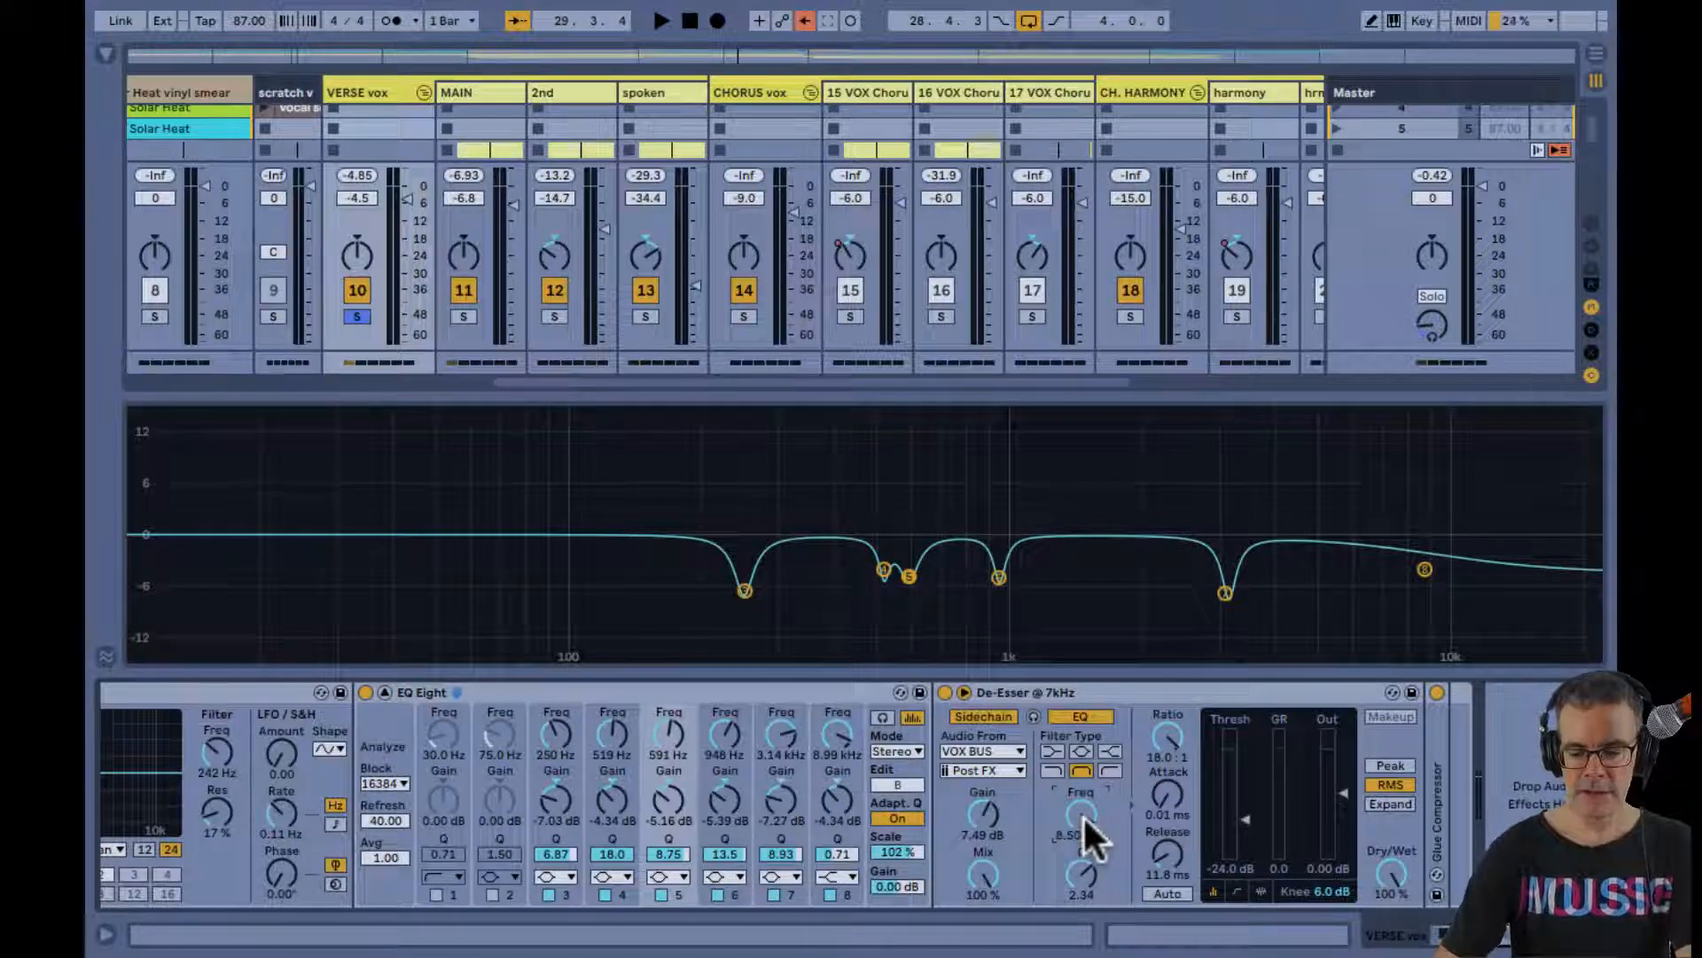
pyautogui.press('Return')
# During playback, switch the De-Esser to Peak detection and set its threshold to -8.31 dB, auditioning the result
pyautogui.press('space')
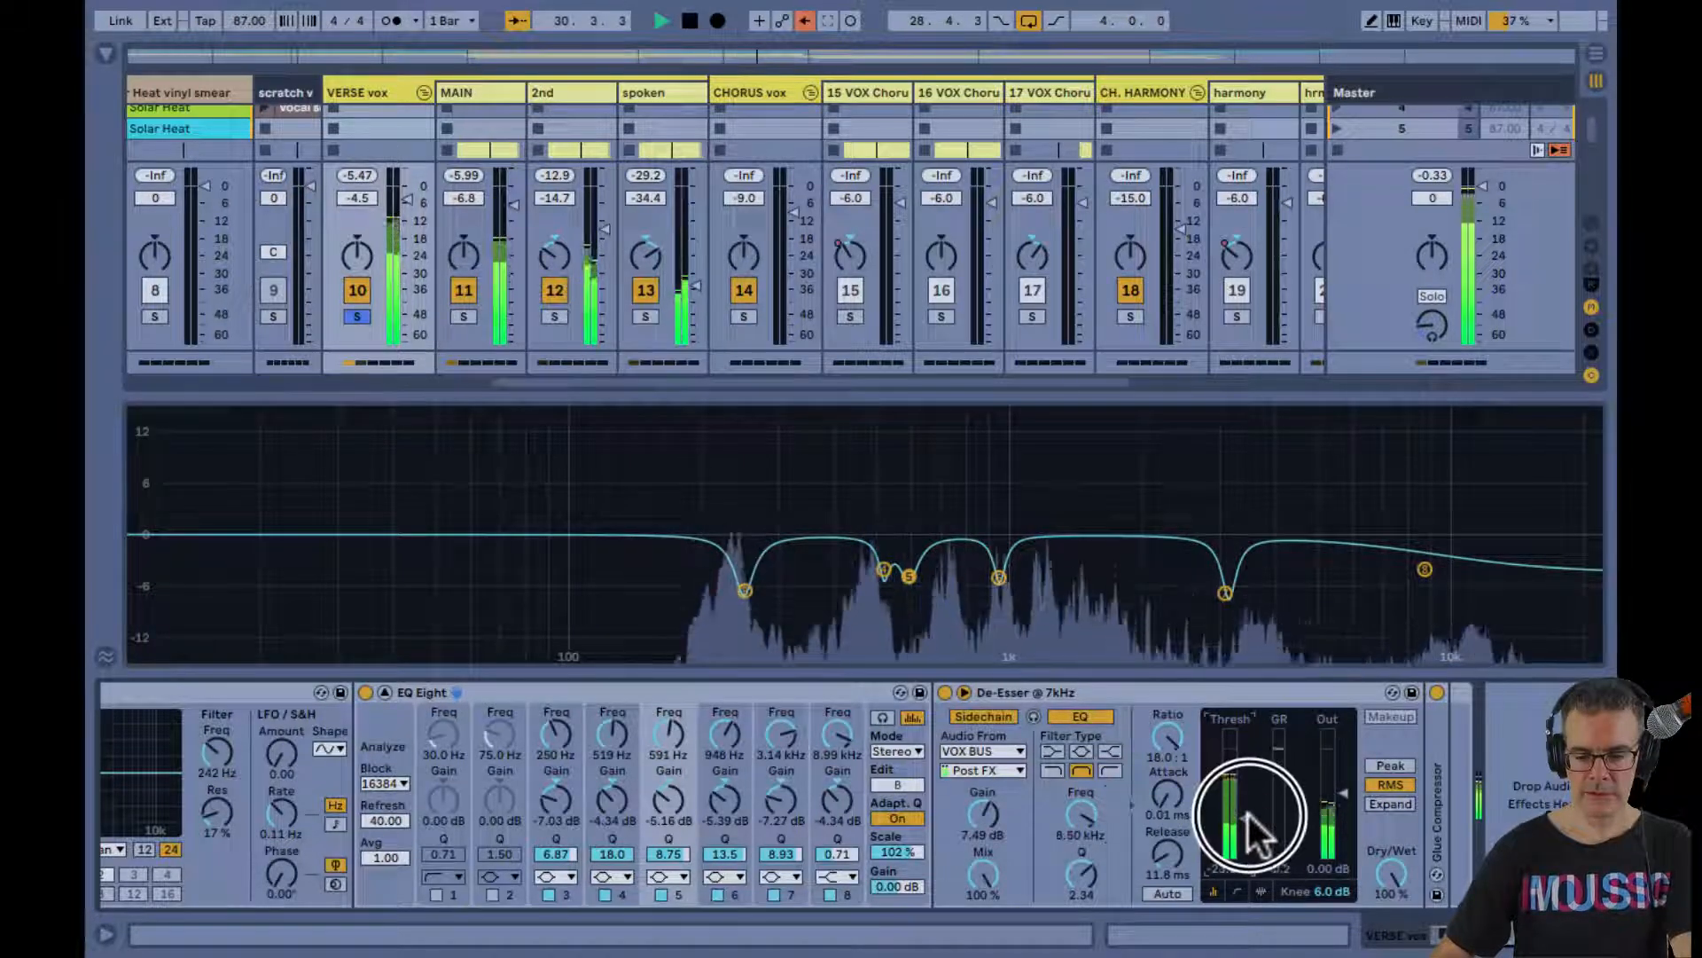
pyautogui.click(1376, 766)
pyautogui.moveTo(1260, 814)
pyautogui.mouseDown()
pyautogui.moveTo(1245, 815)
pyautogui.moveTo(1247, 778)
pyautogui.mouseUp()
pyautogui.press('space')
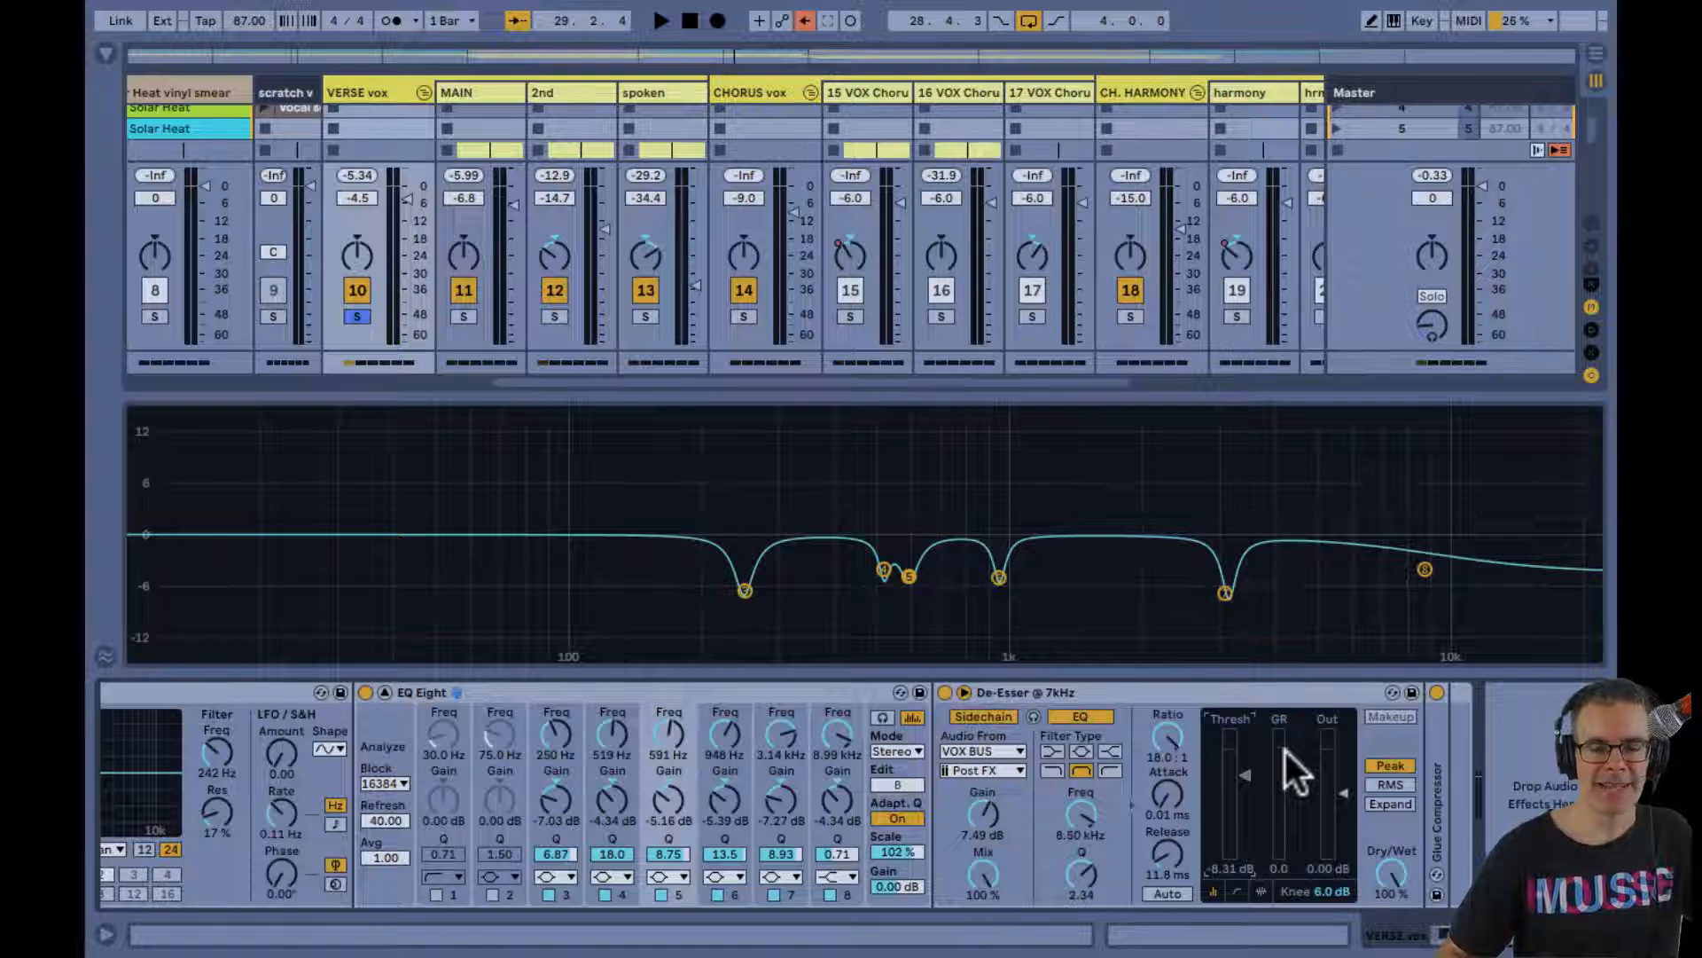
pyautogui.press('space')
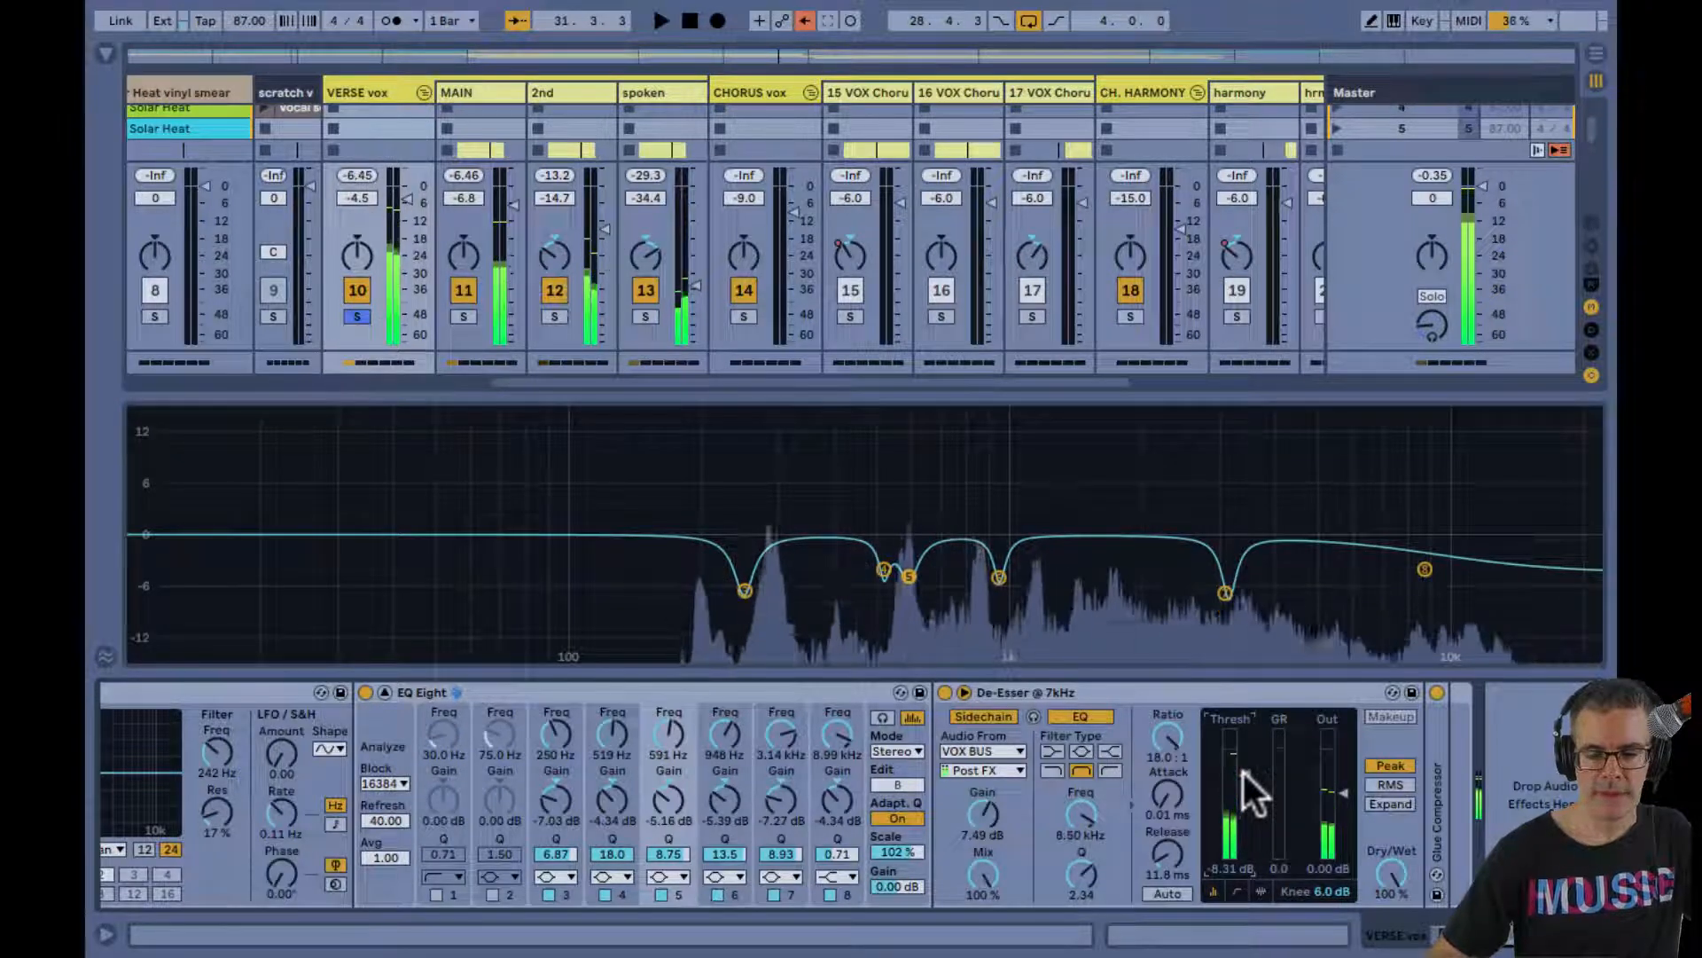
# Collapse the enlarged EQ Eight display on the VERSE vox group and show the input and output routing of the vocal tracks
pyautogui.press('space')
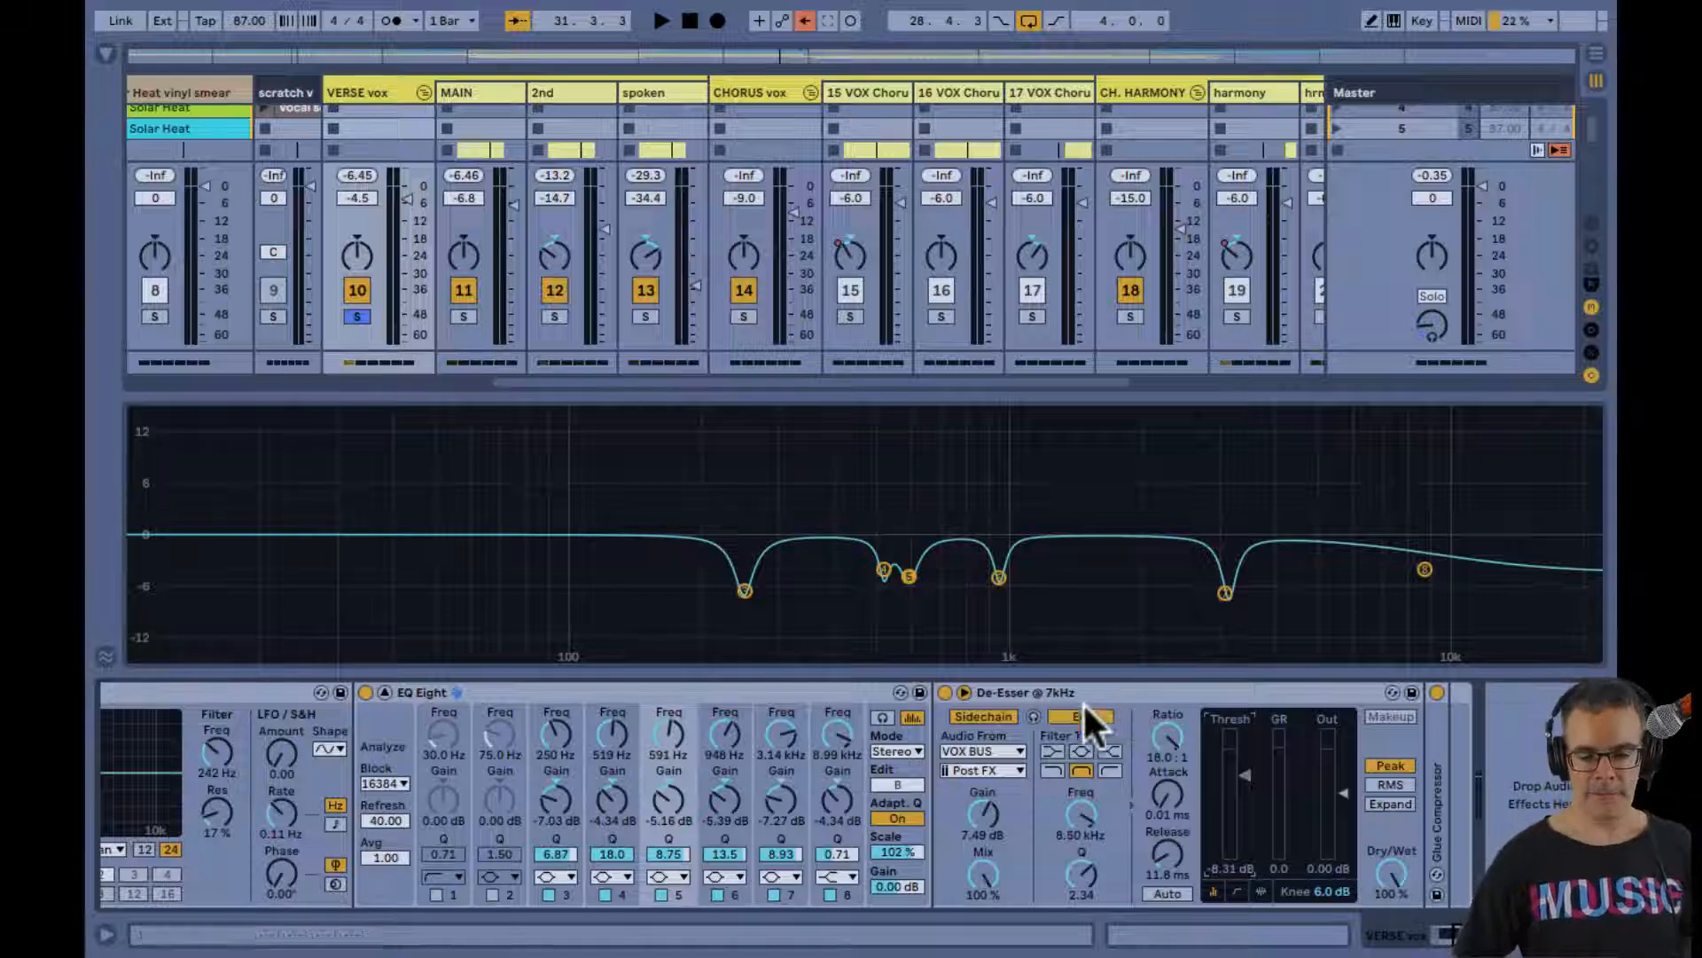
pyautogui.doubleClick(922, 498)
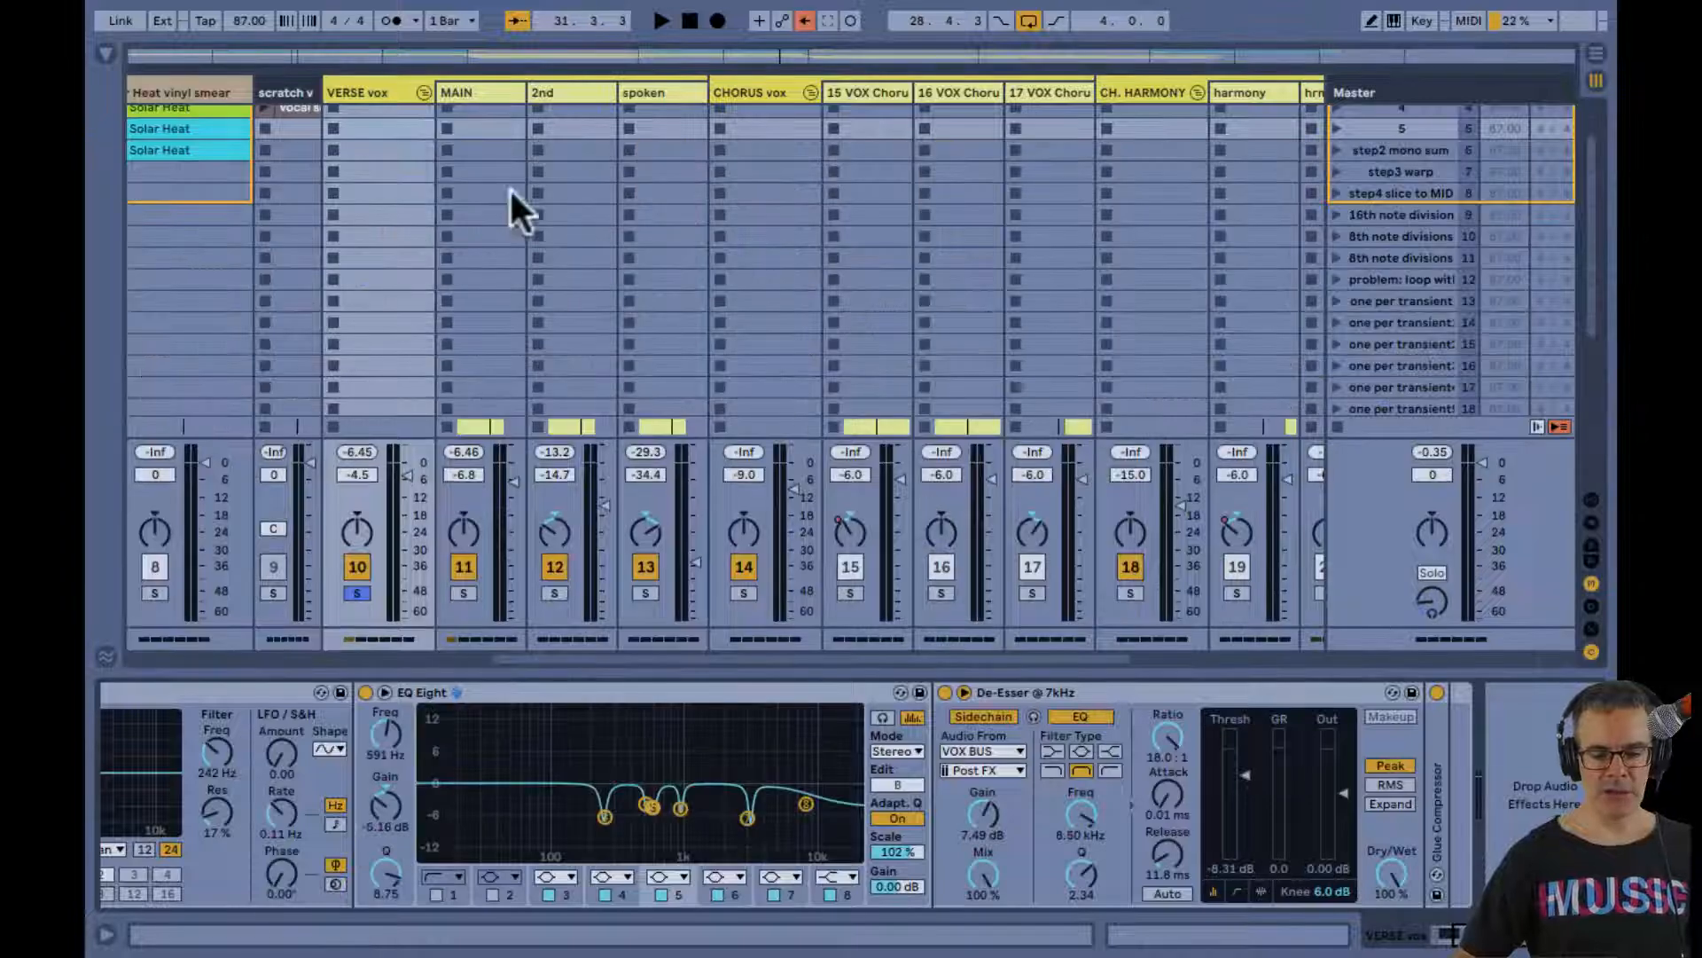
pyautogui.click(360, 92)
pyautogui.hscroll(1, 360, 92)
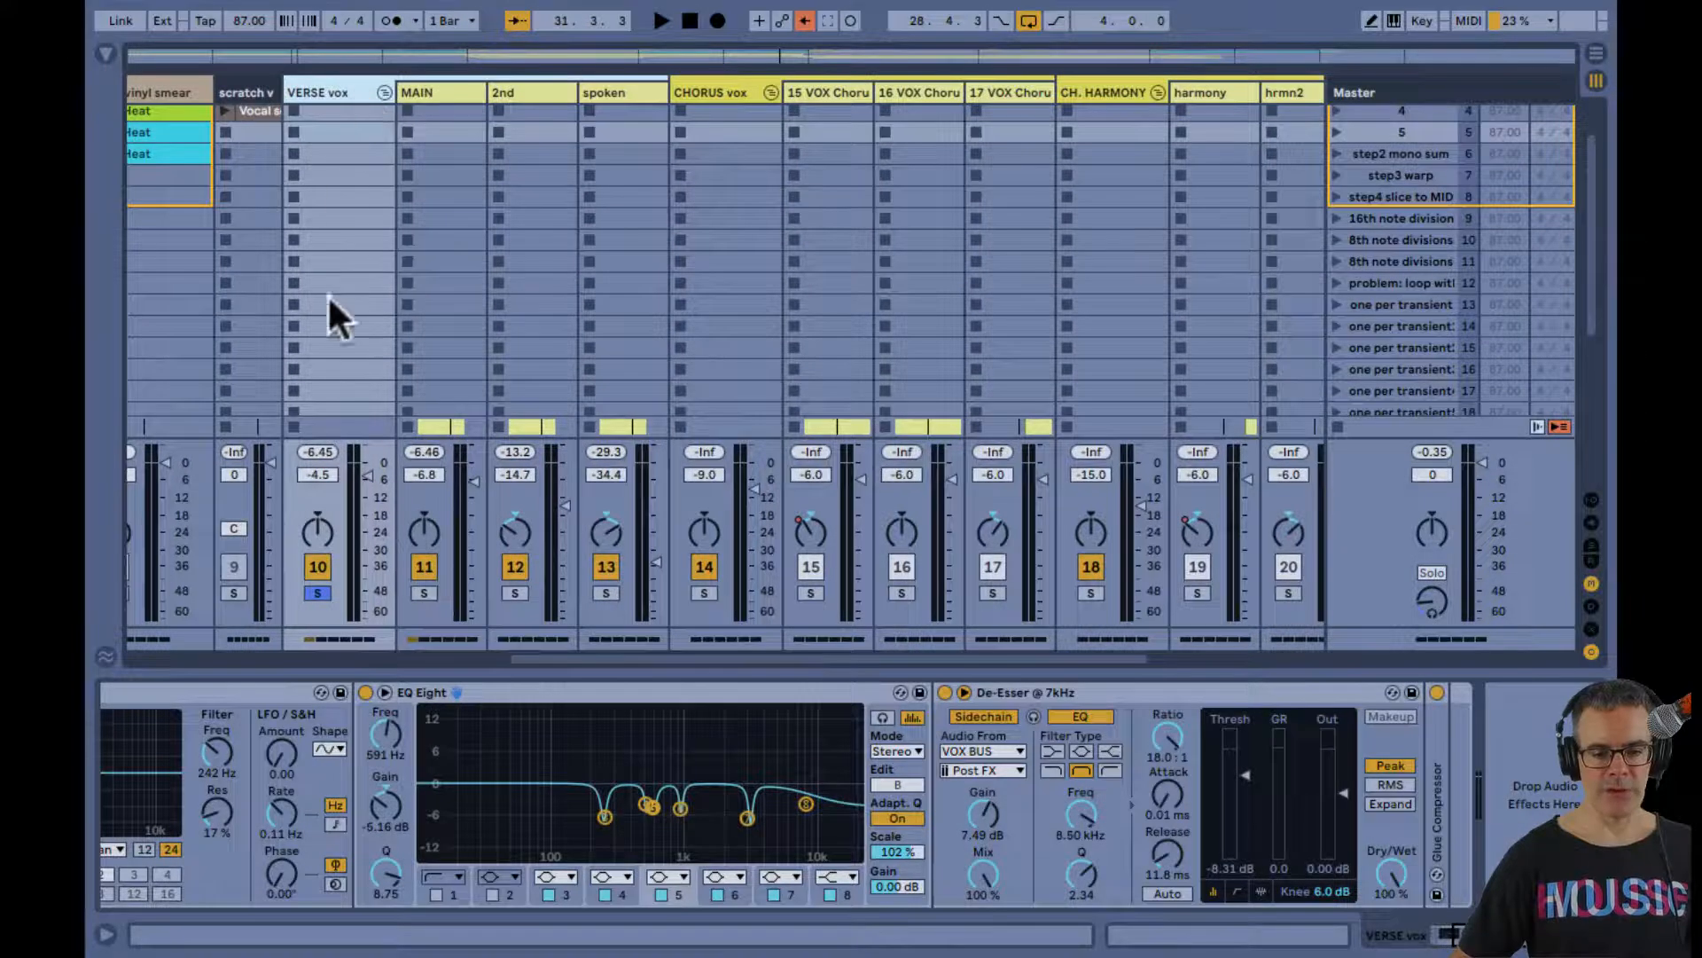
pyautogui.hotkey('ctrl', 'alt', 'i')
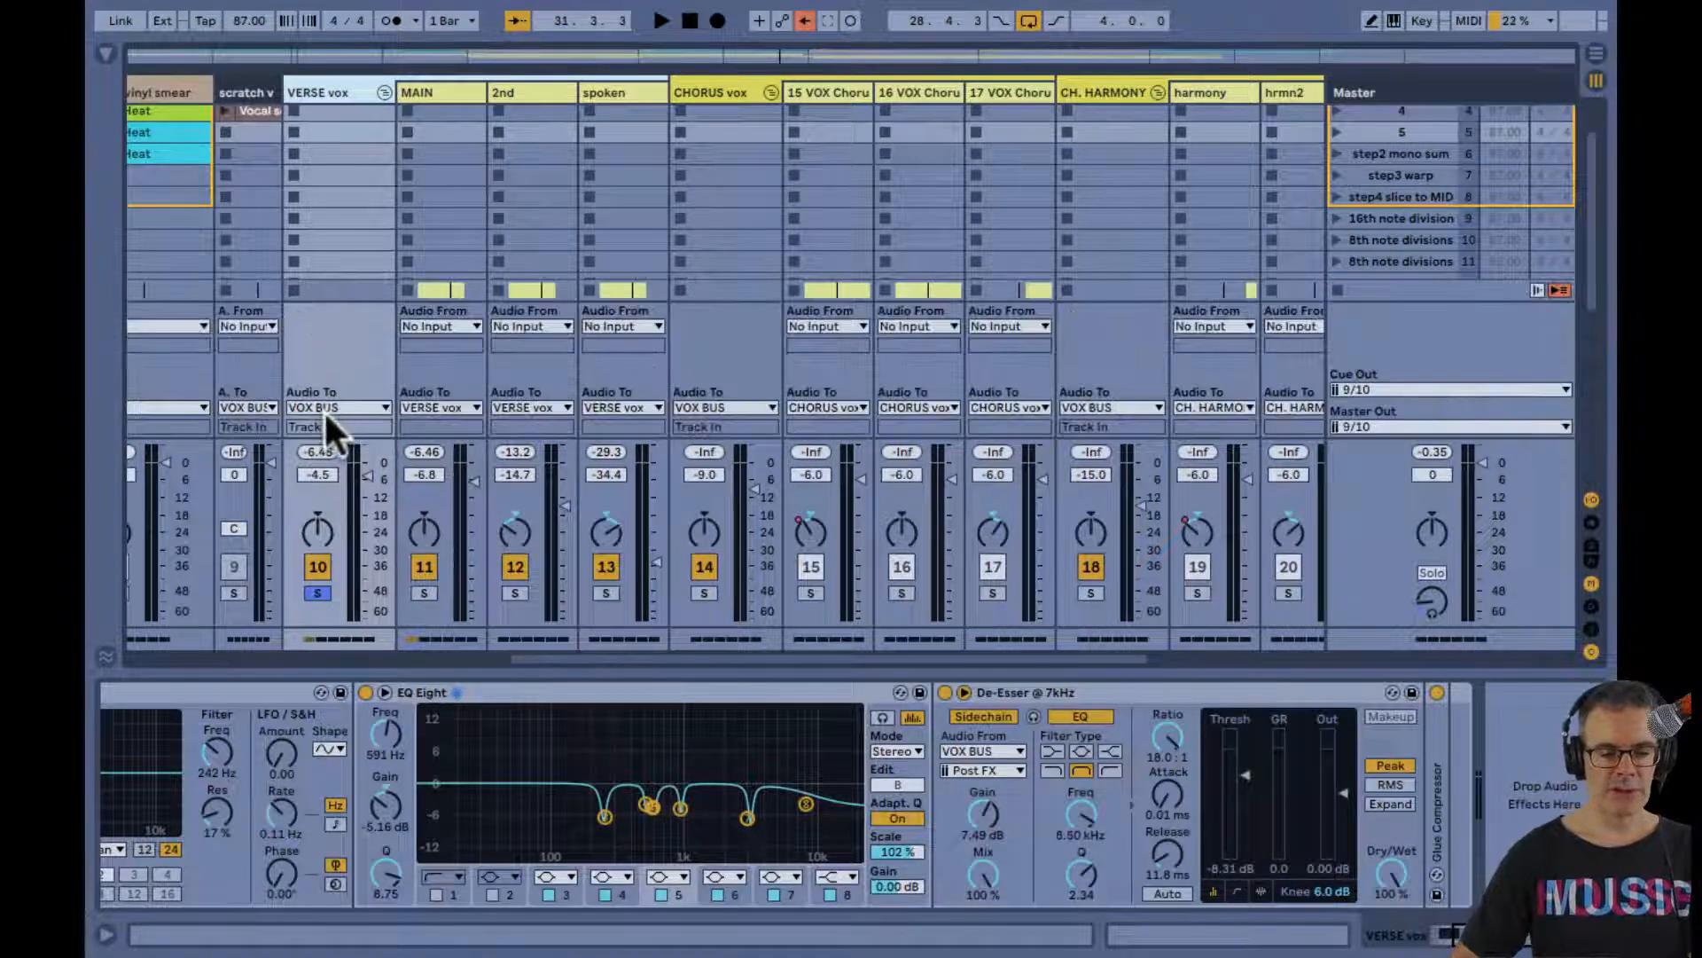
pyautogui.hscroll(5, 329, 406)
pyautogui.hscroll(-4, 437, 336)
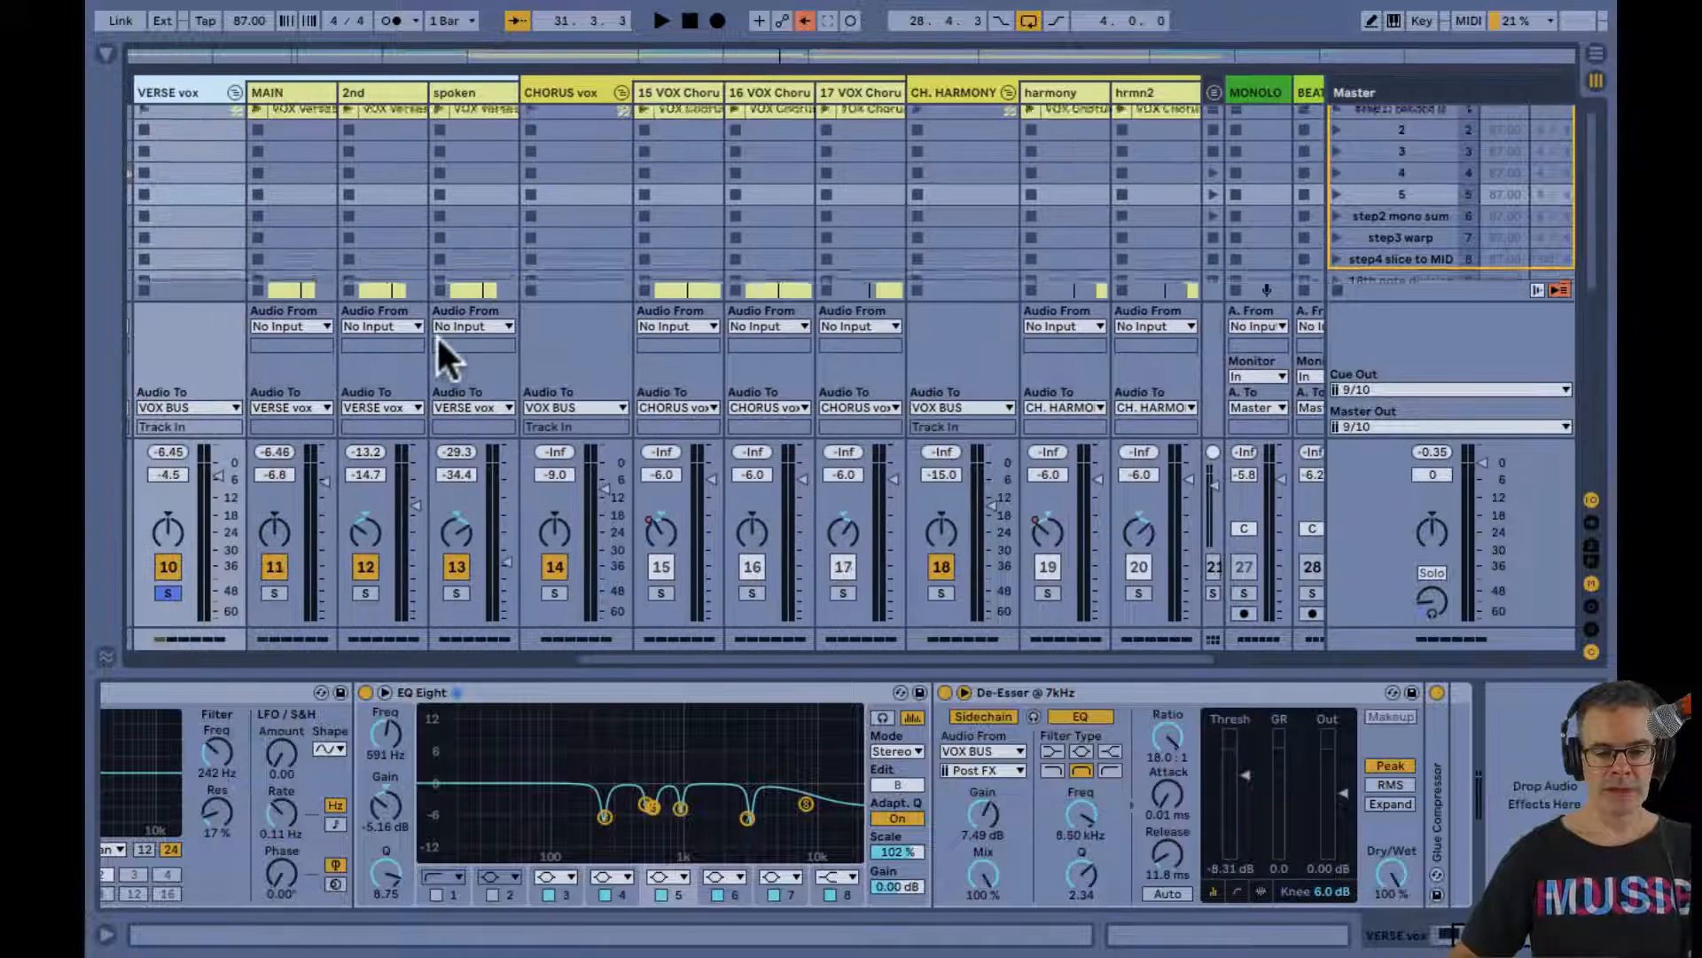
# Fold the VERSE vox, CHORUS vox and CH. HARMONY groups and show the VOX BUS device chain
pyautogui.click(296, 92)
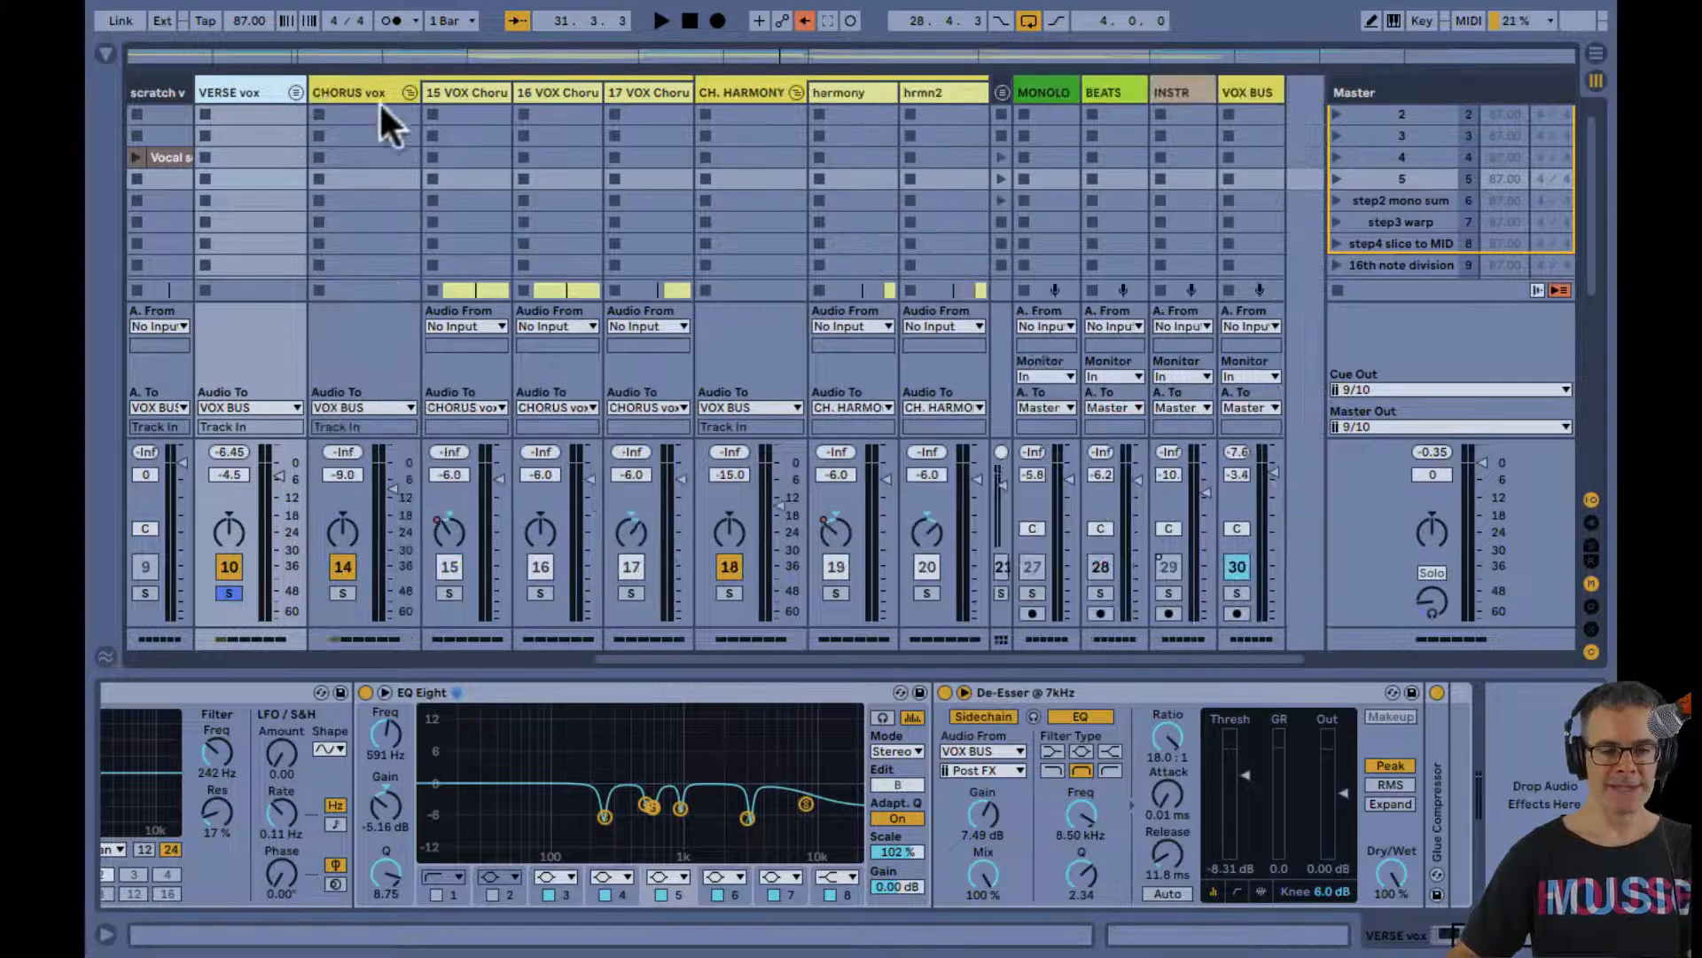
pyautogui.click(406, 93)
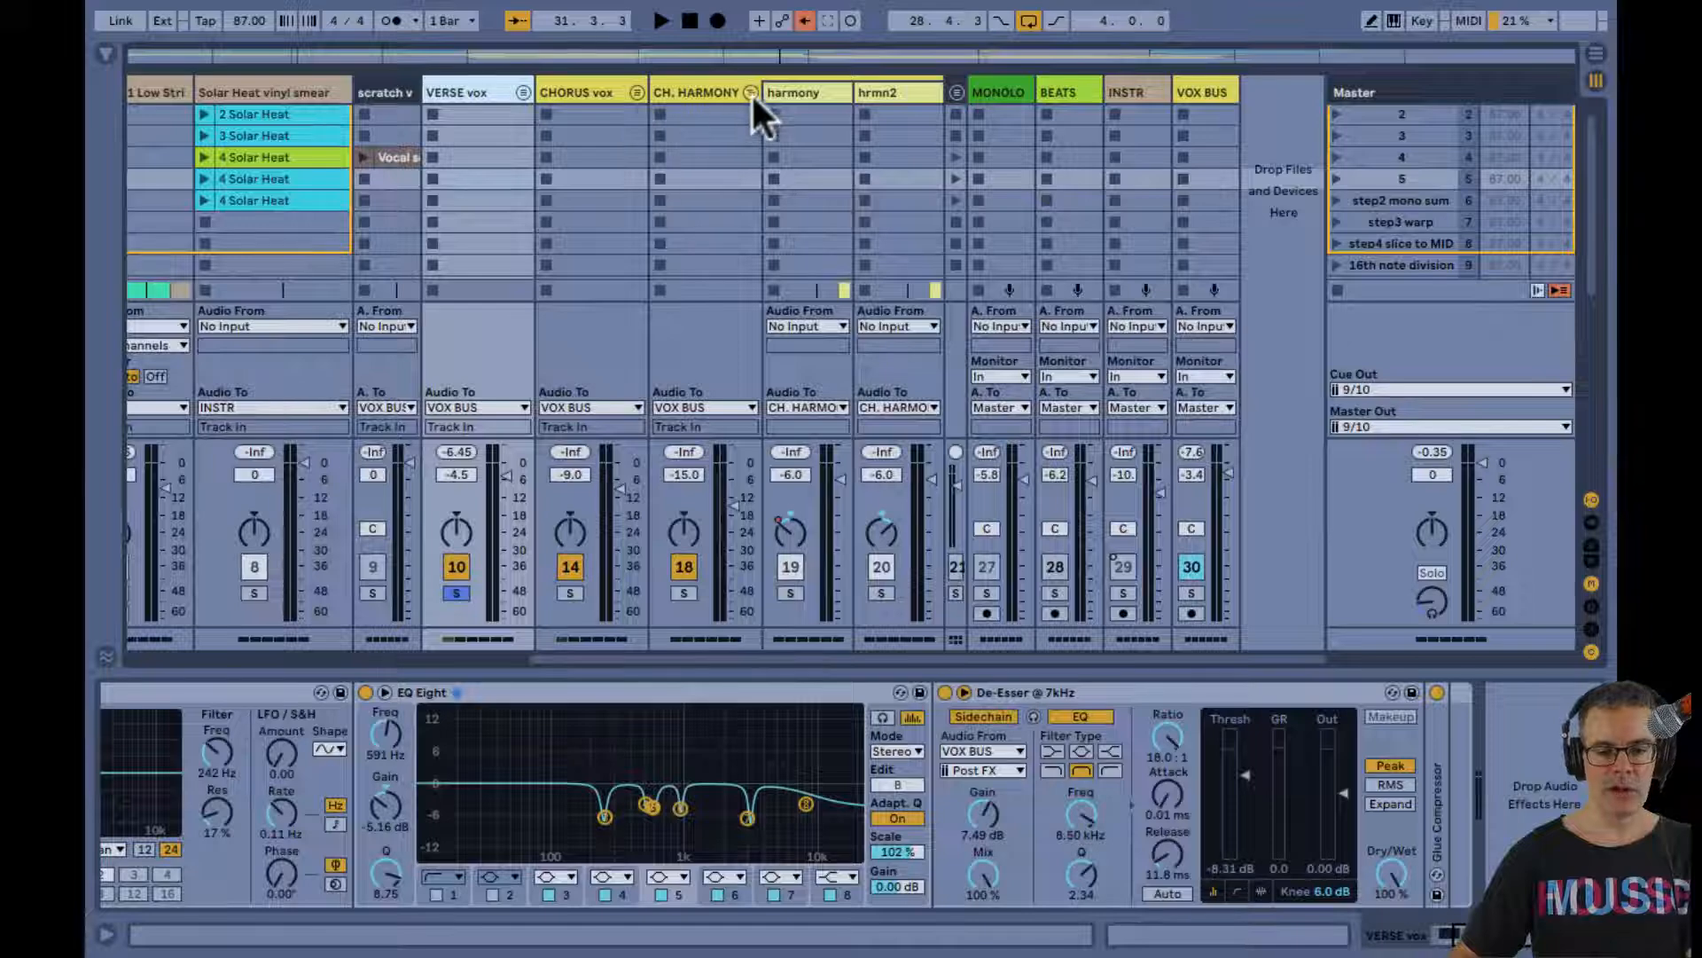
pyautogui.click(751, 93)
pyautogui.scroll(1, 668, 130)
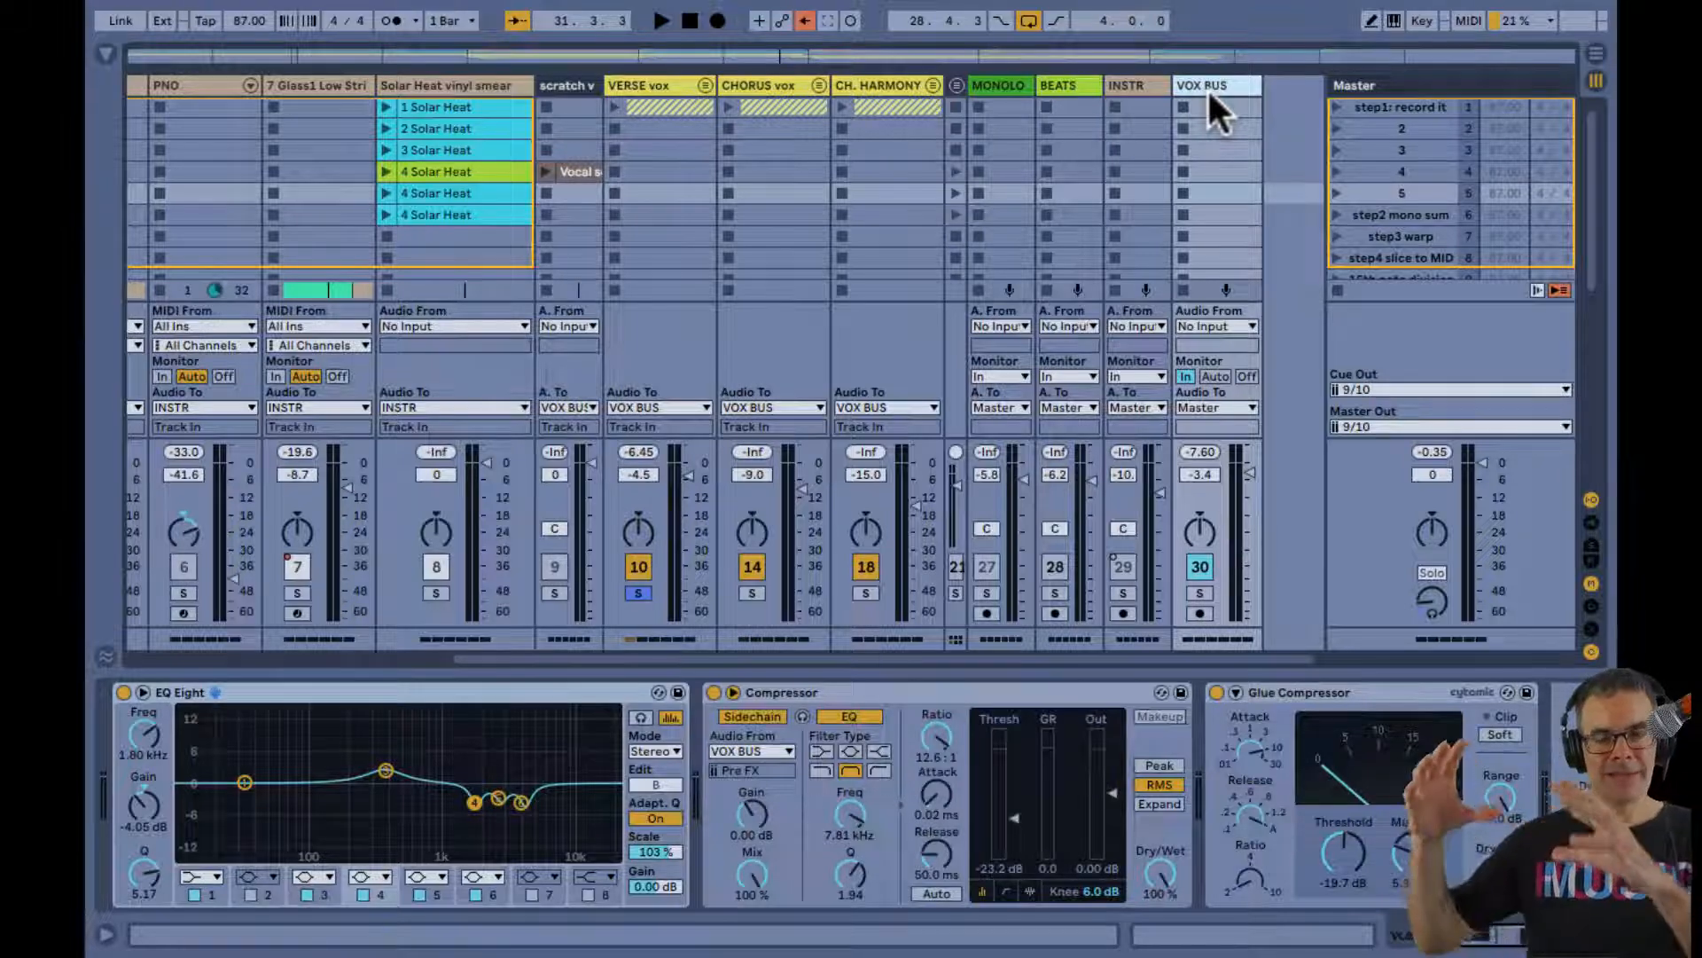
# In the Arrangement View, unfold the CH. HARMONY, CHORUS vox and VERSE vox groups and hide the device view
pyautogui.press('Tab')
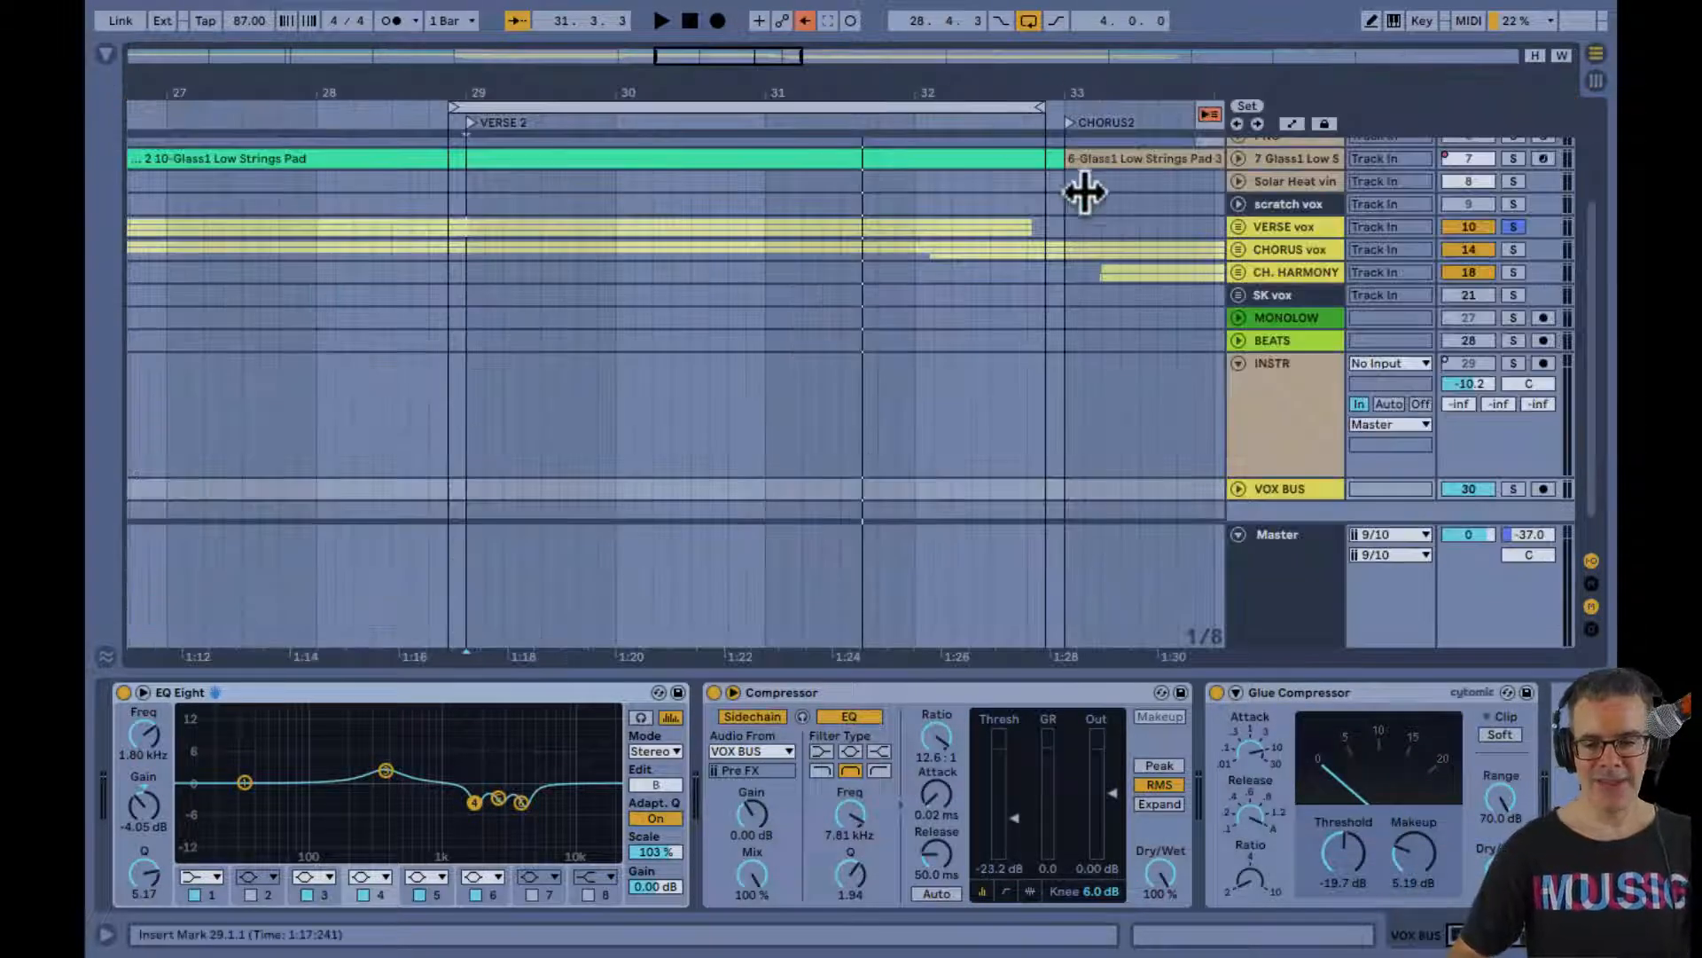
pyautogui.click(1238, 273)
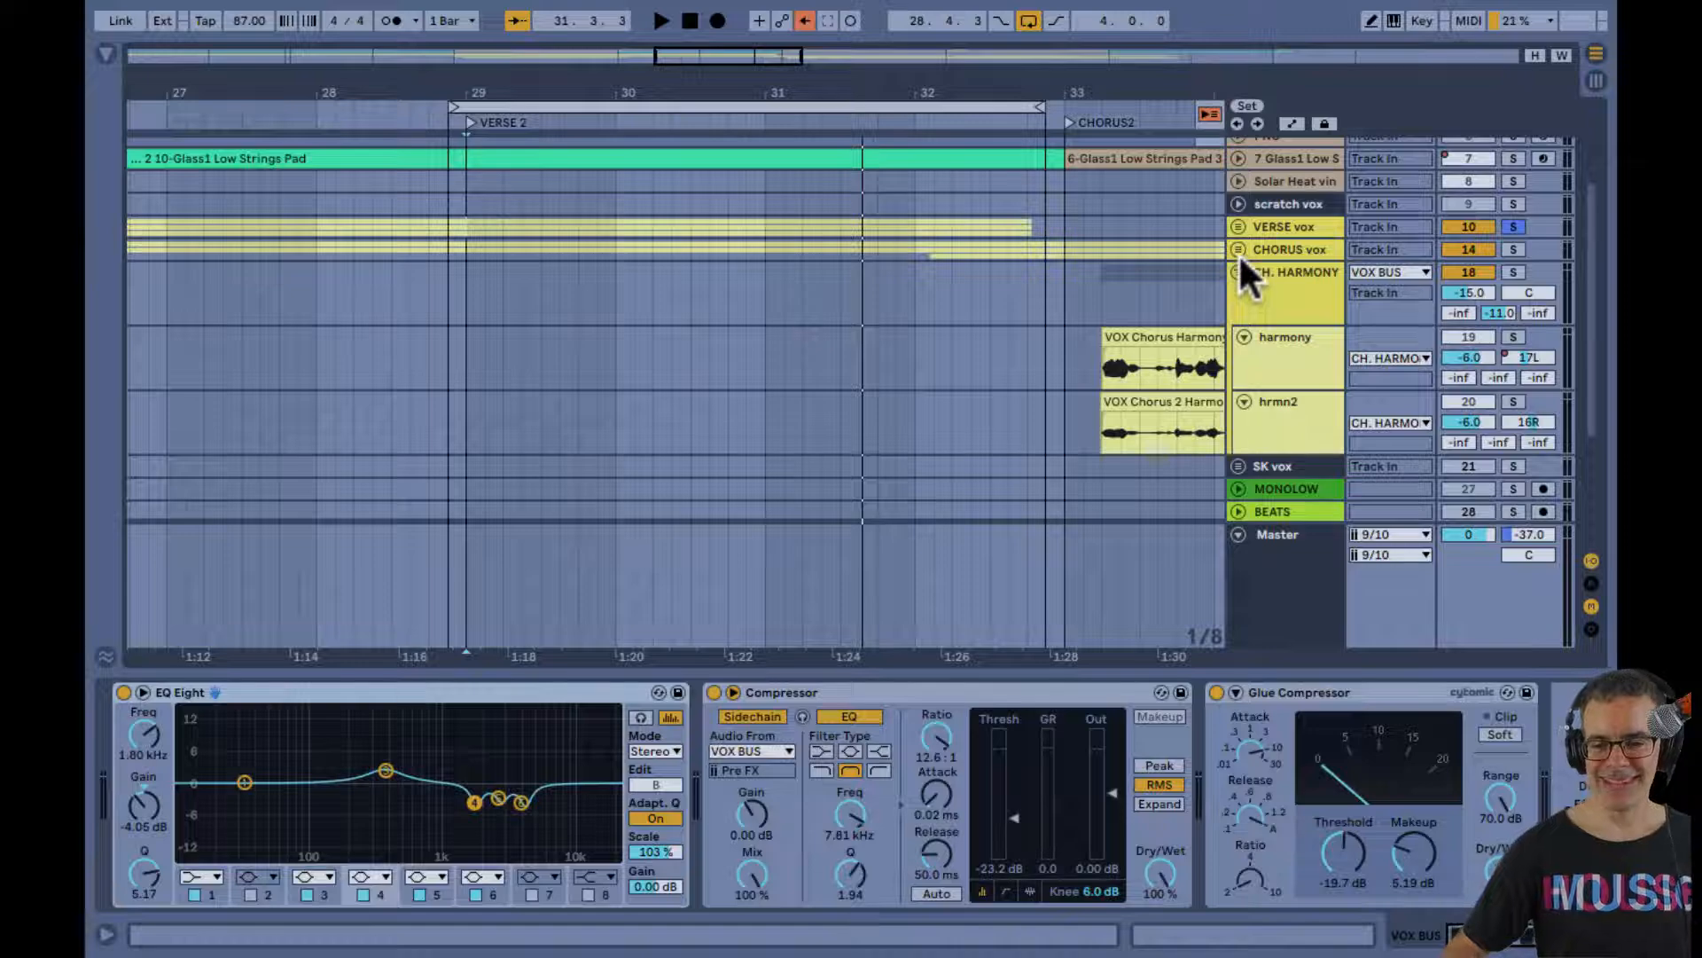
pyautogui.click(1237, 251)
pyautogui.click(1238, 223)
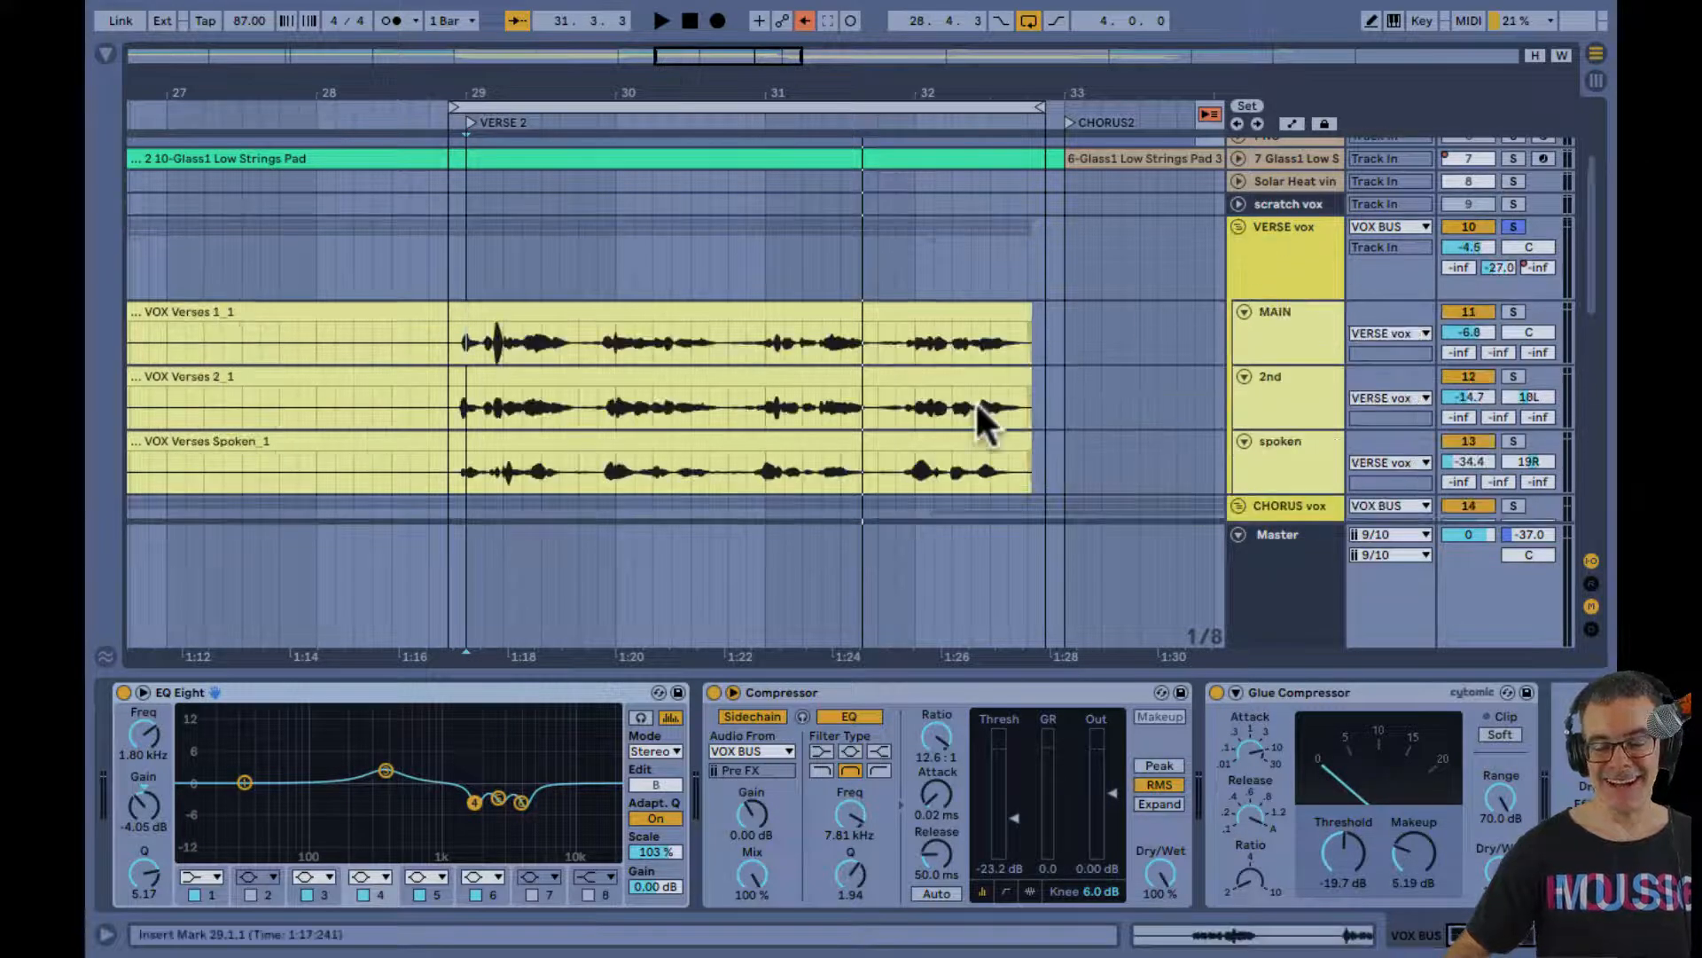
pyautogui.press('super+alt+l')
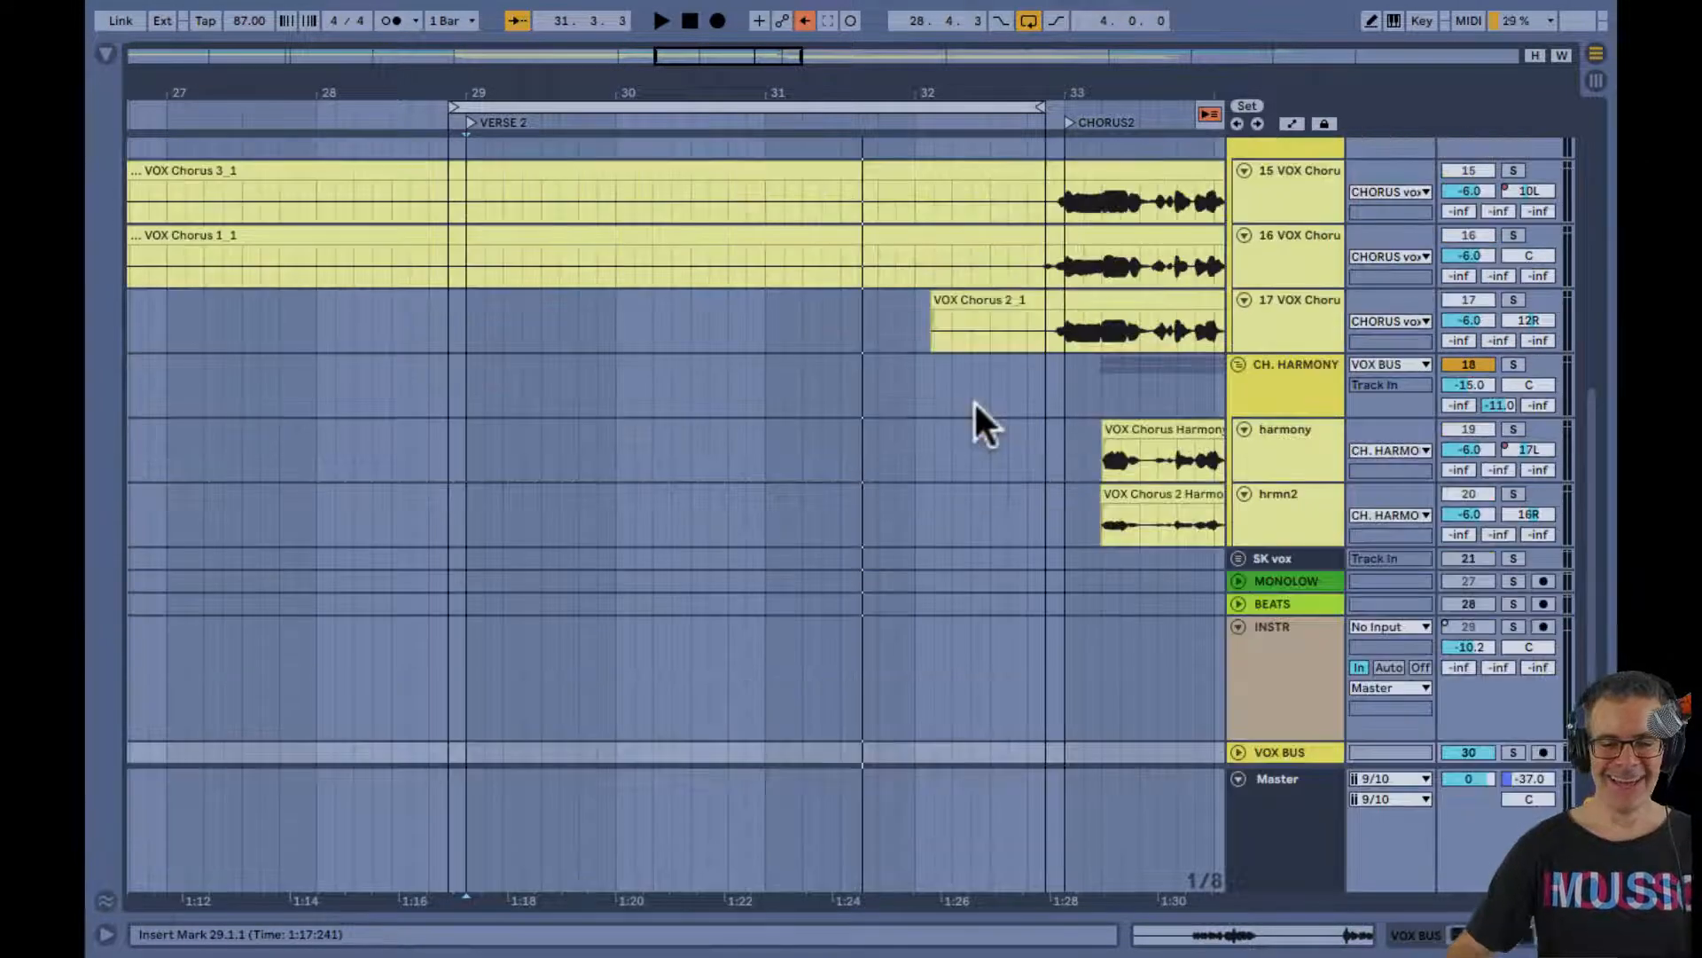
# Examine the chorus and harmony vocal clips in the CHORUS2 section and select the CH. HARMONY group
pyautogui.click(973, 401)
pyautogui.hscroll(8, 973, 400)
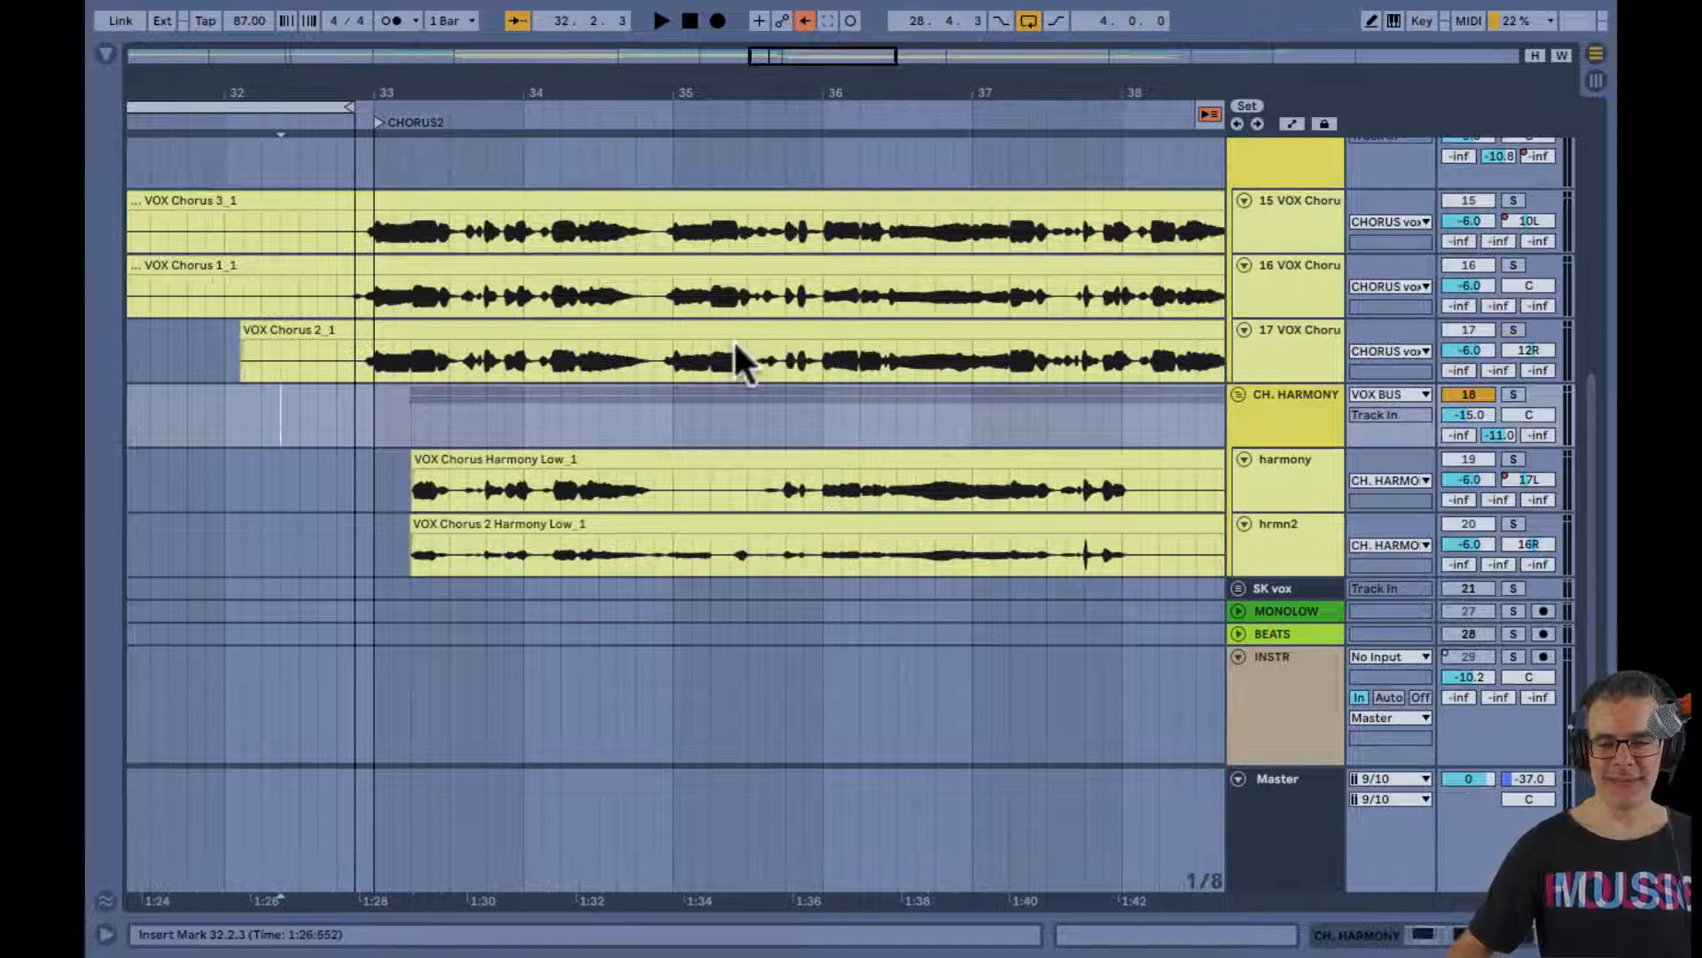
pyautogui.scroll(2, 1055, 302)
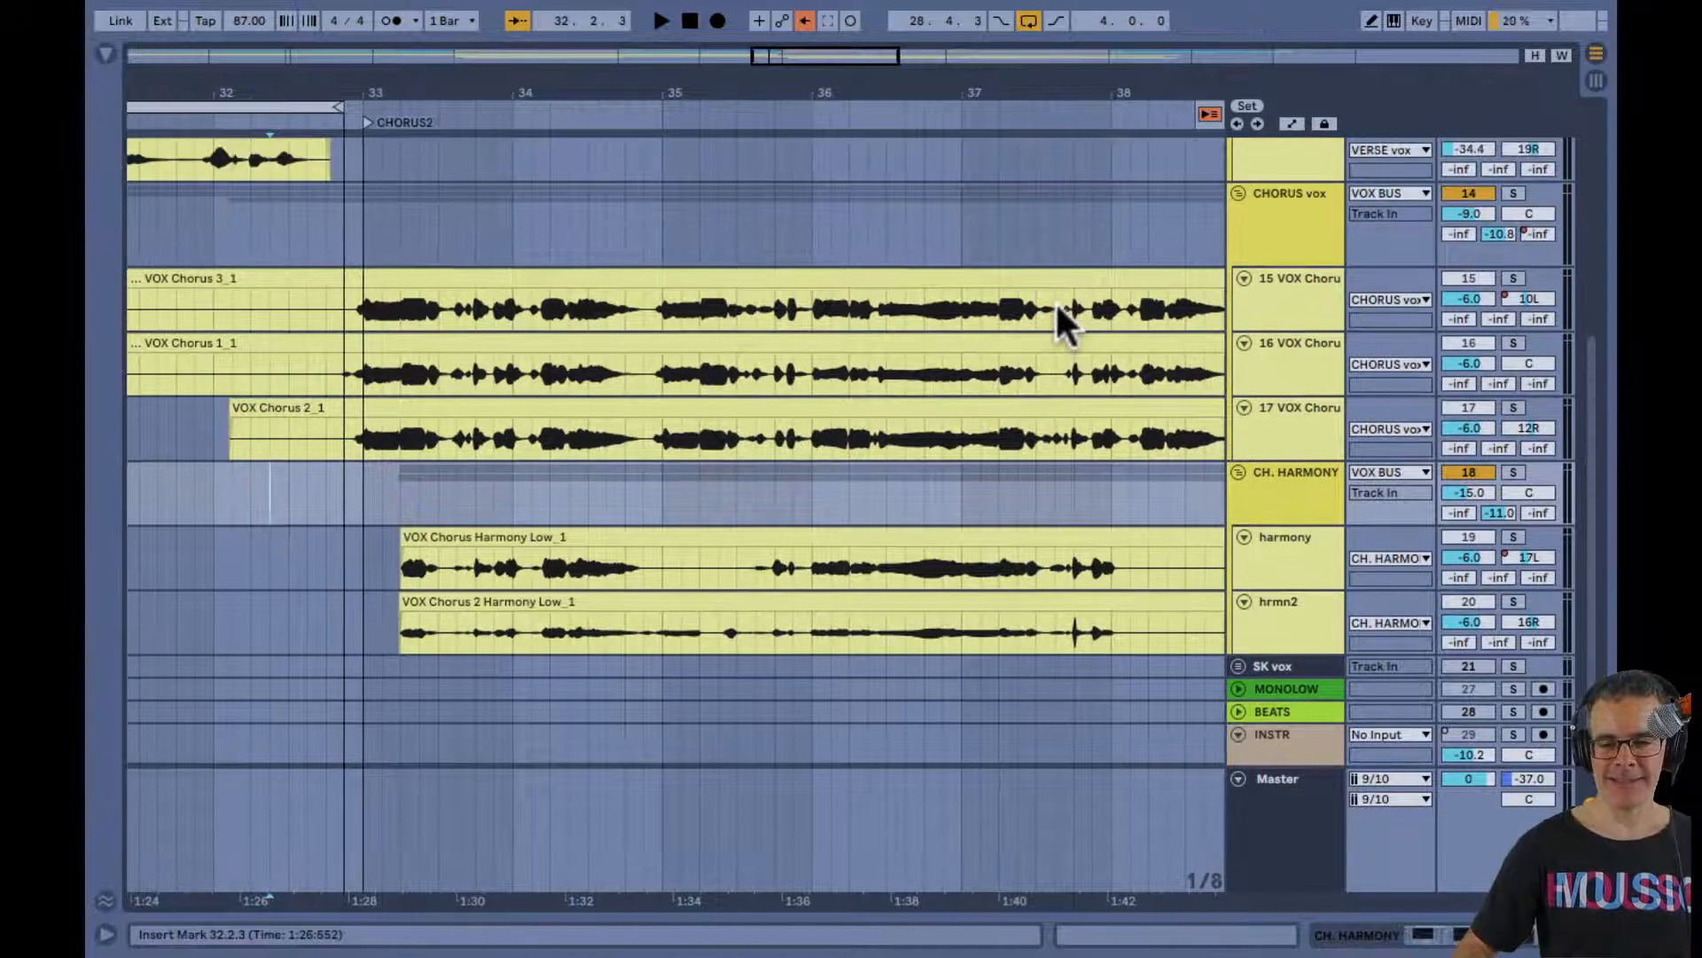
pyautogui.scroll(-3, 1120, 447)
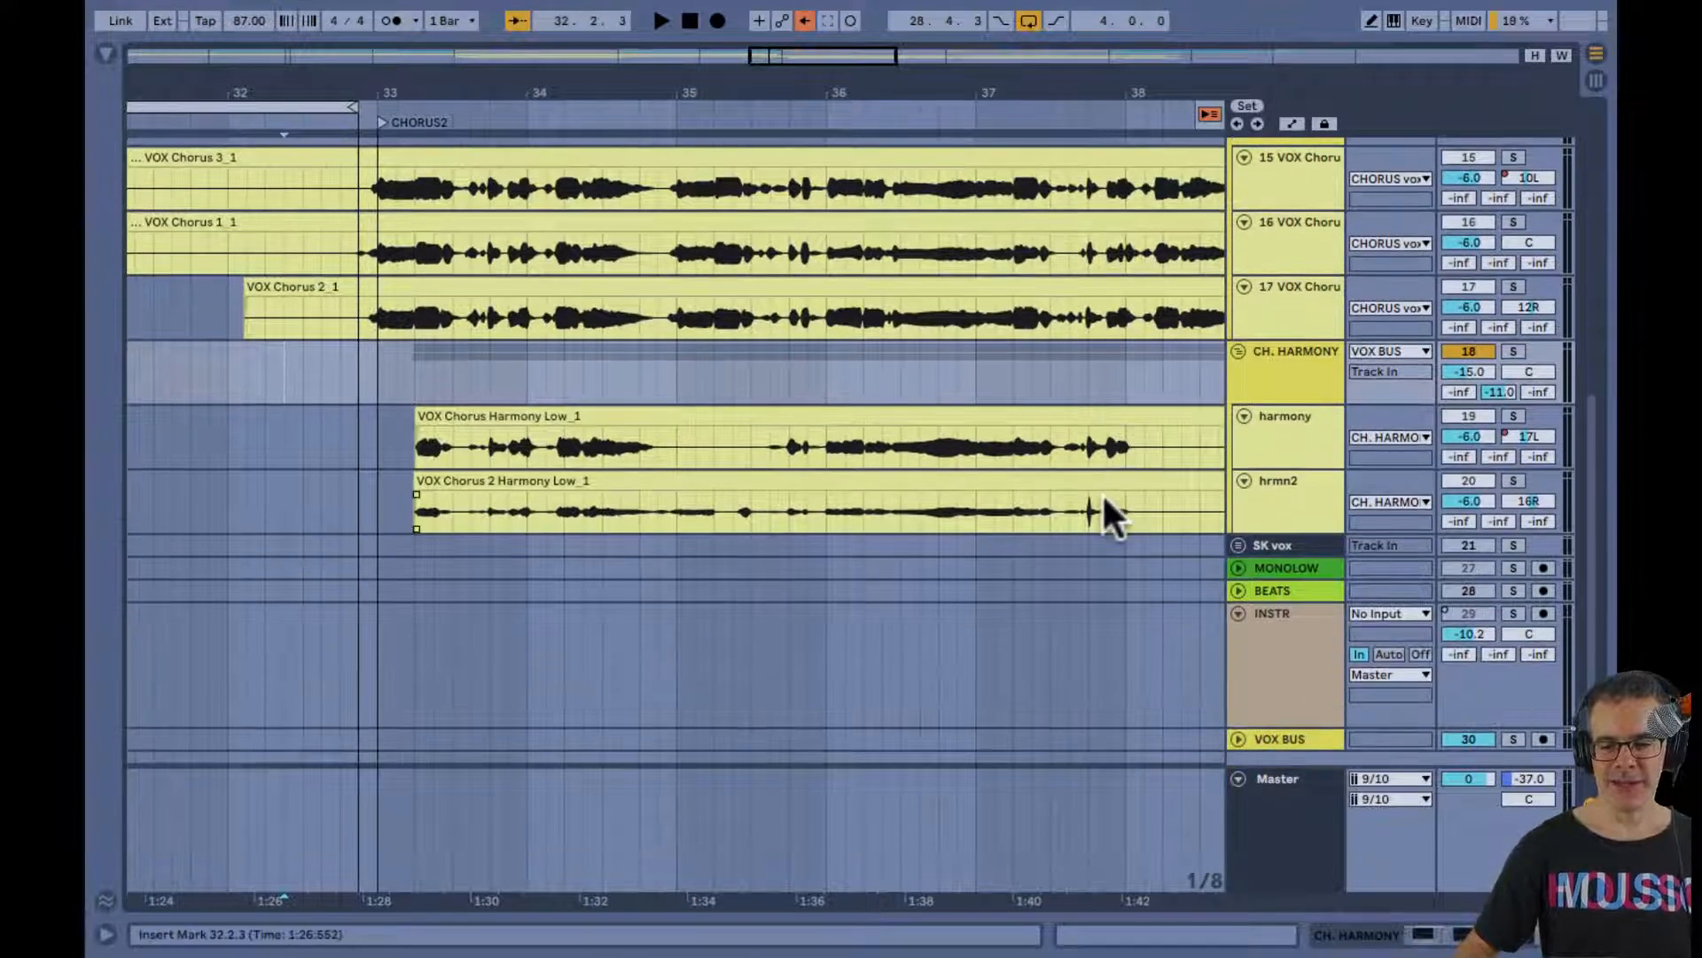
pyautogui.click(1102, 513)
pyautogui.click(1101, 456)
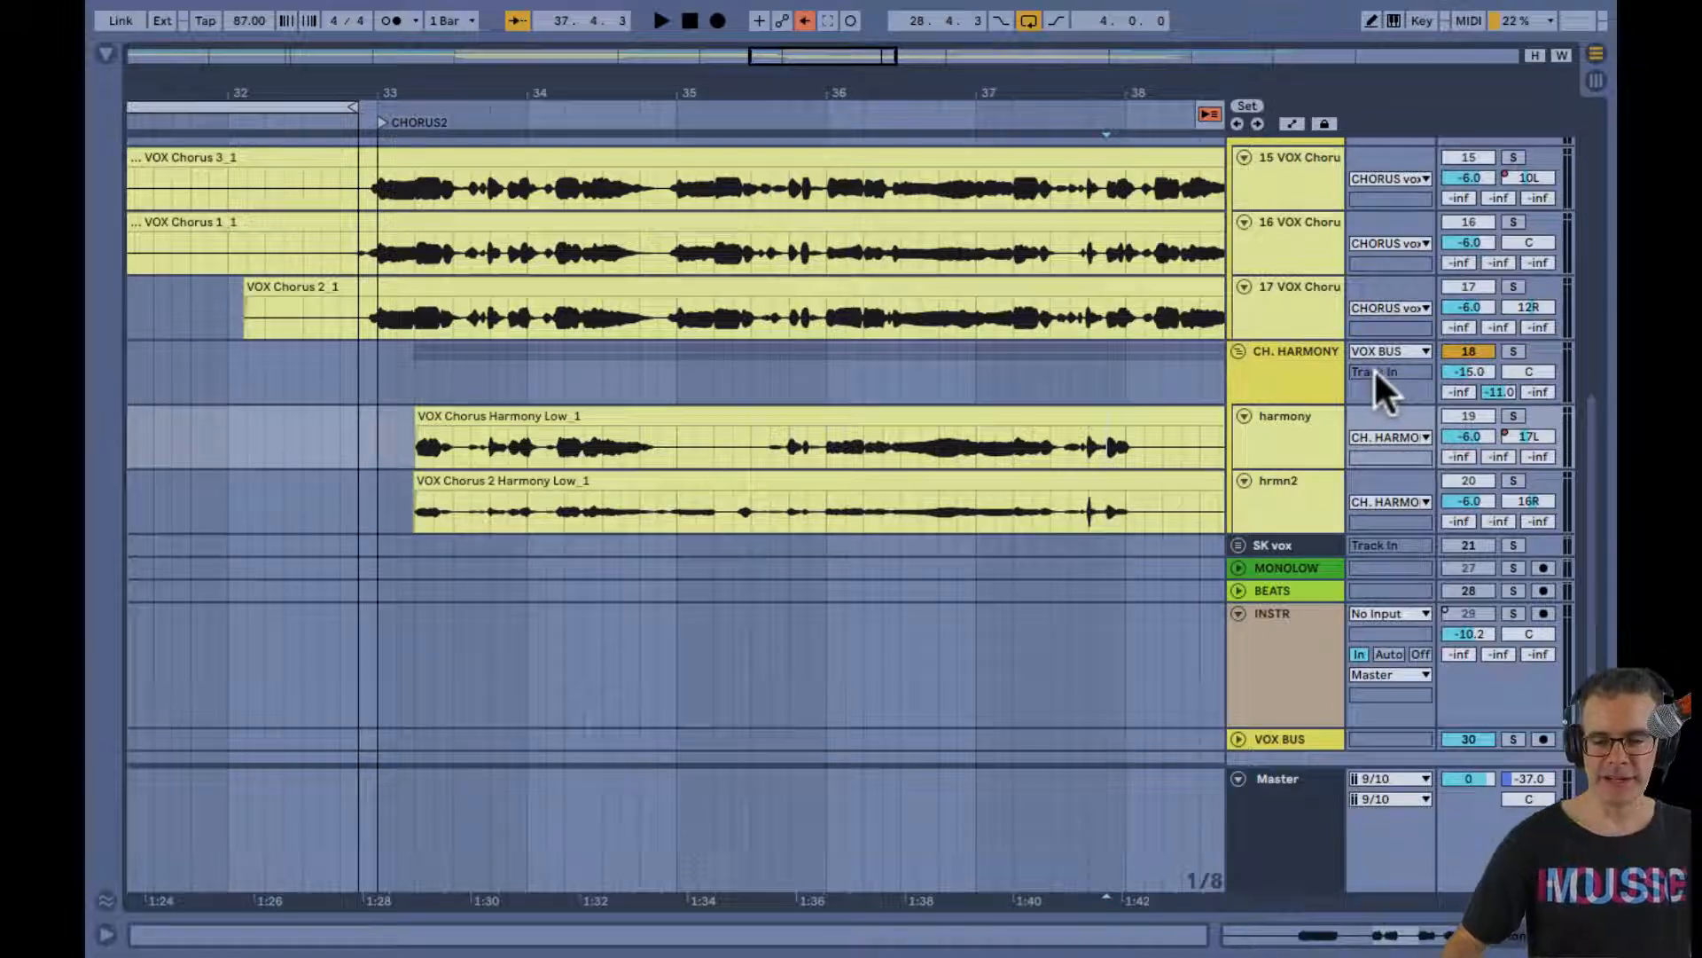
pyautogui.click(1302, 376)
pyautogui.scroll(-1, 1301, 376)
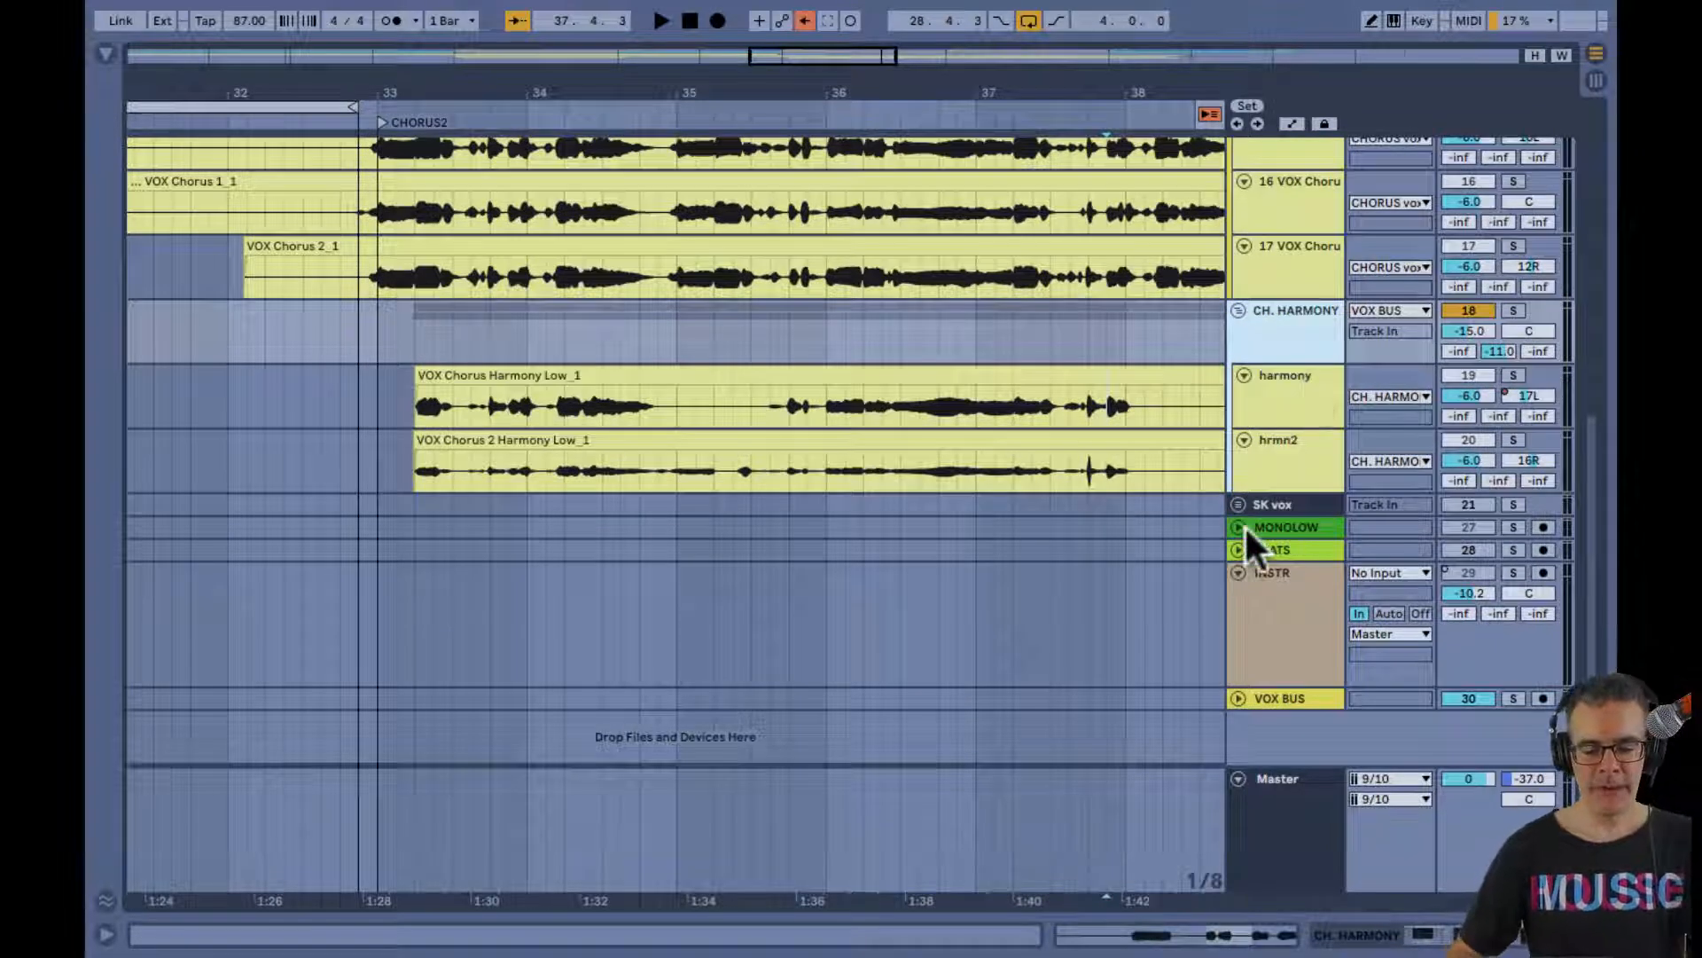
# Return to the Session View and bypass the EQ Eight and Compressor on the VOX BUS track
pyautogui.press('Tab')
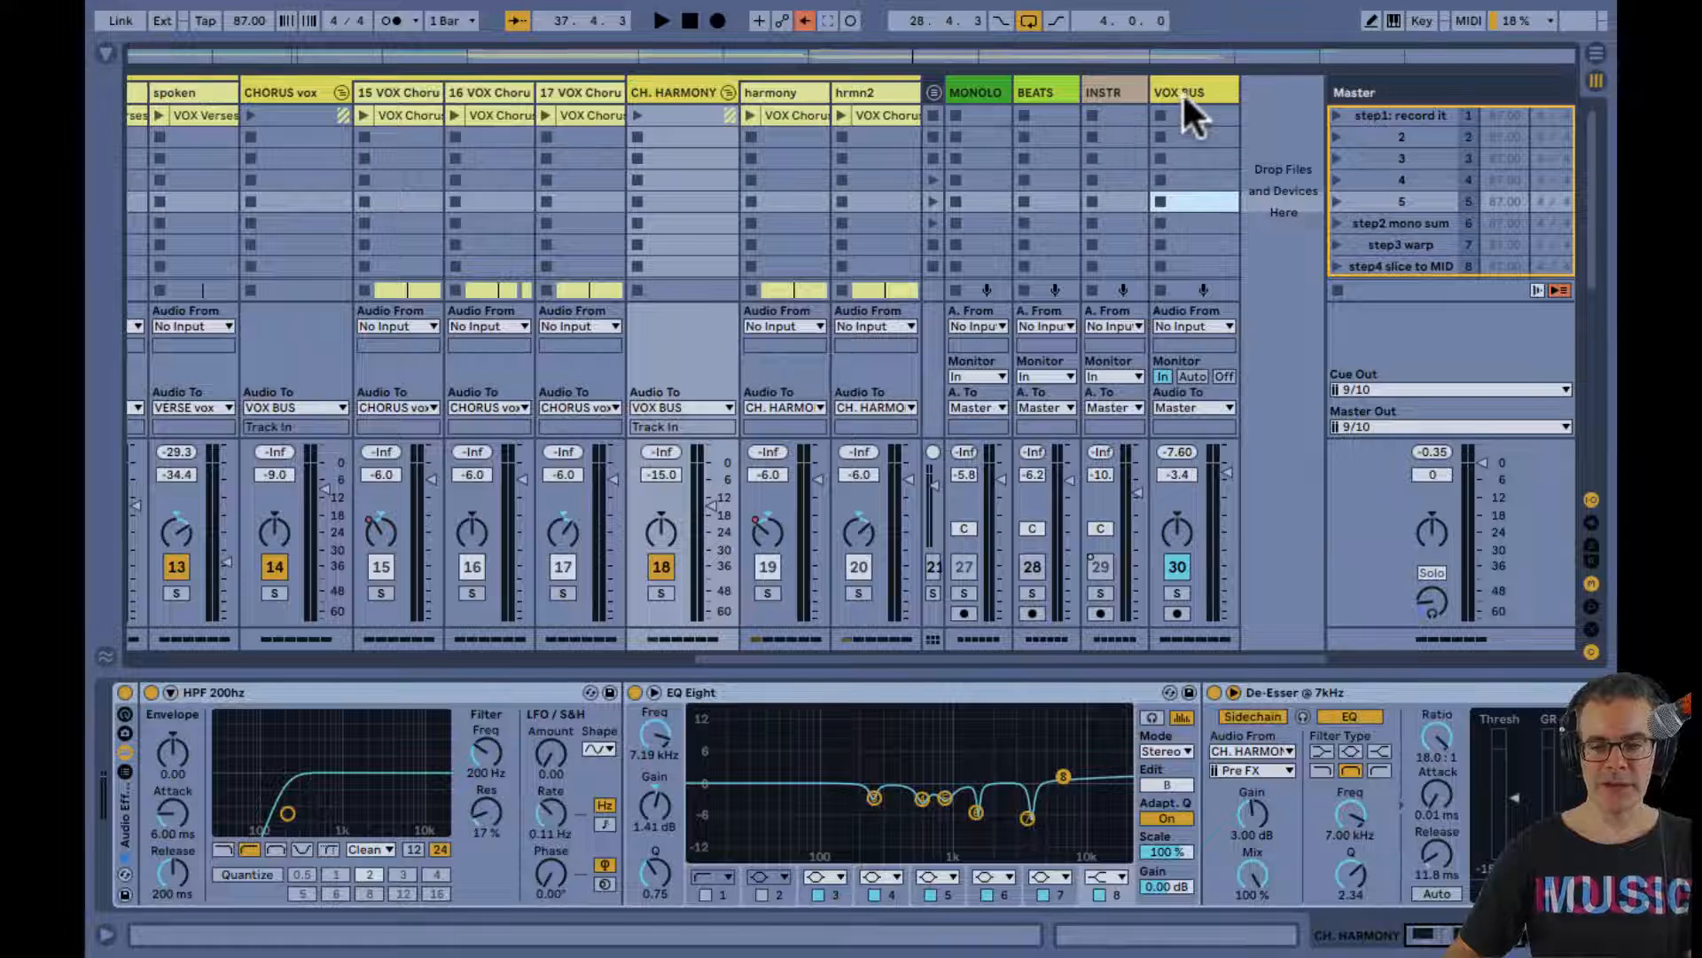
pyautogui.click(1184, 92)
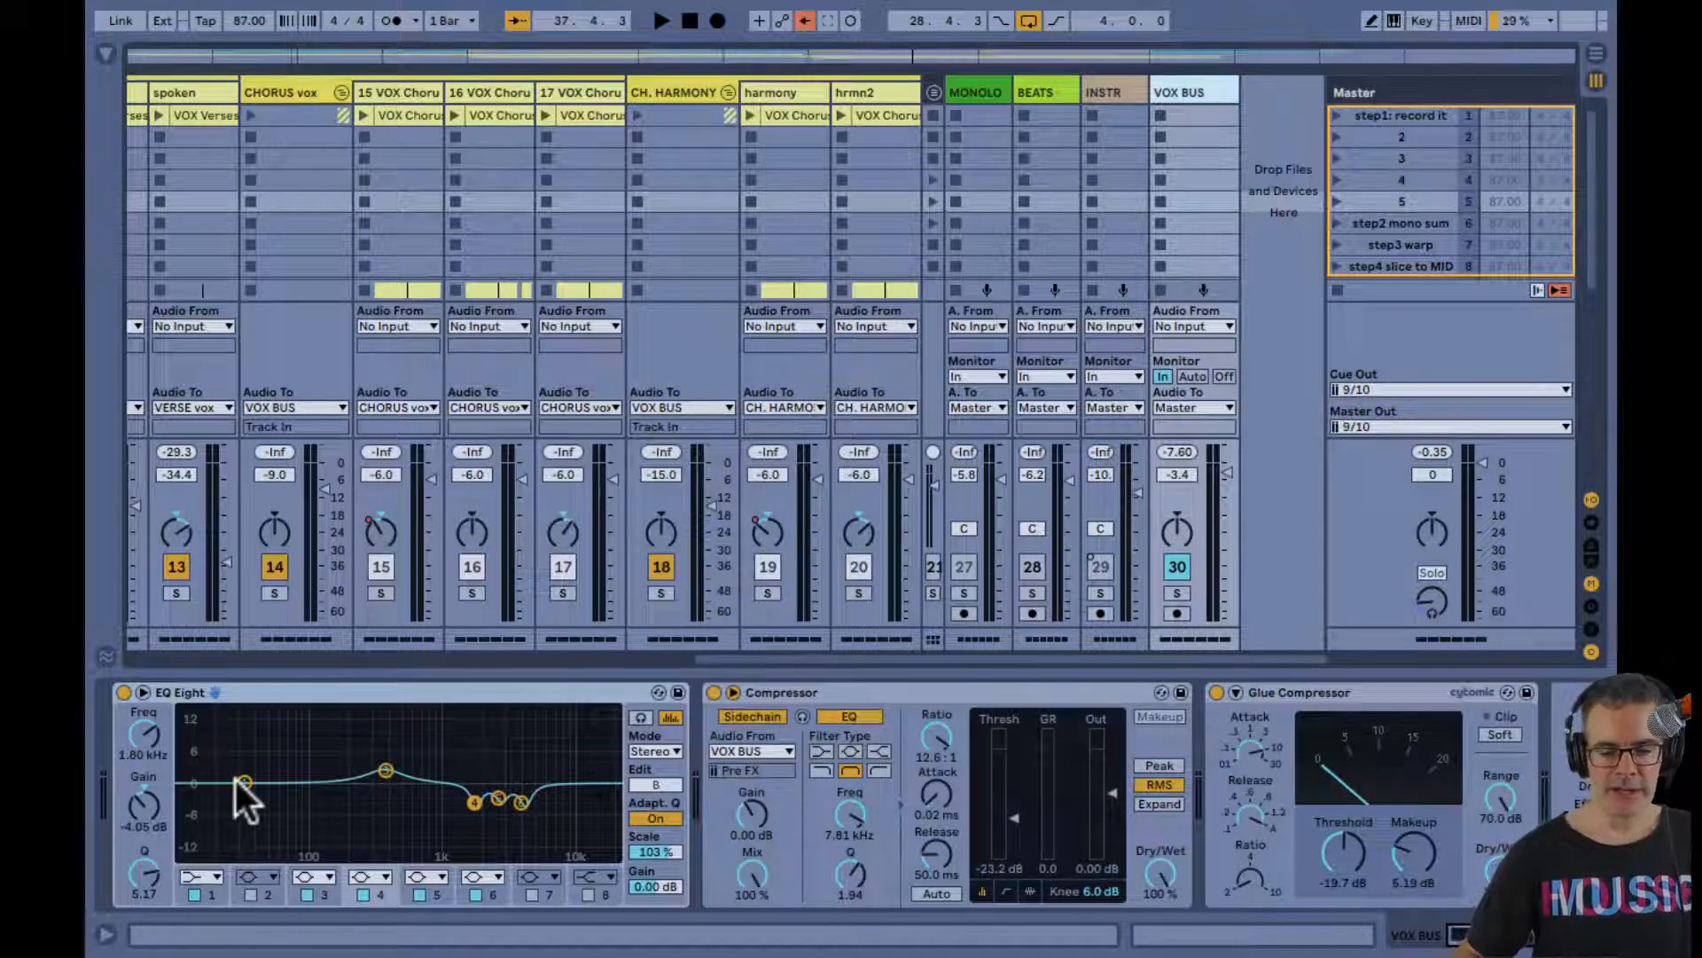
pyautogui.click(123, 692)
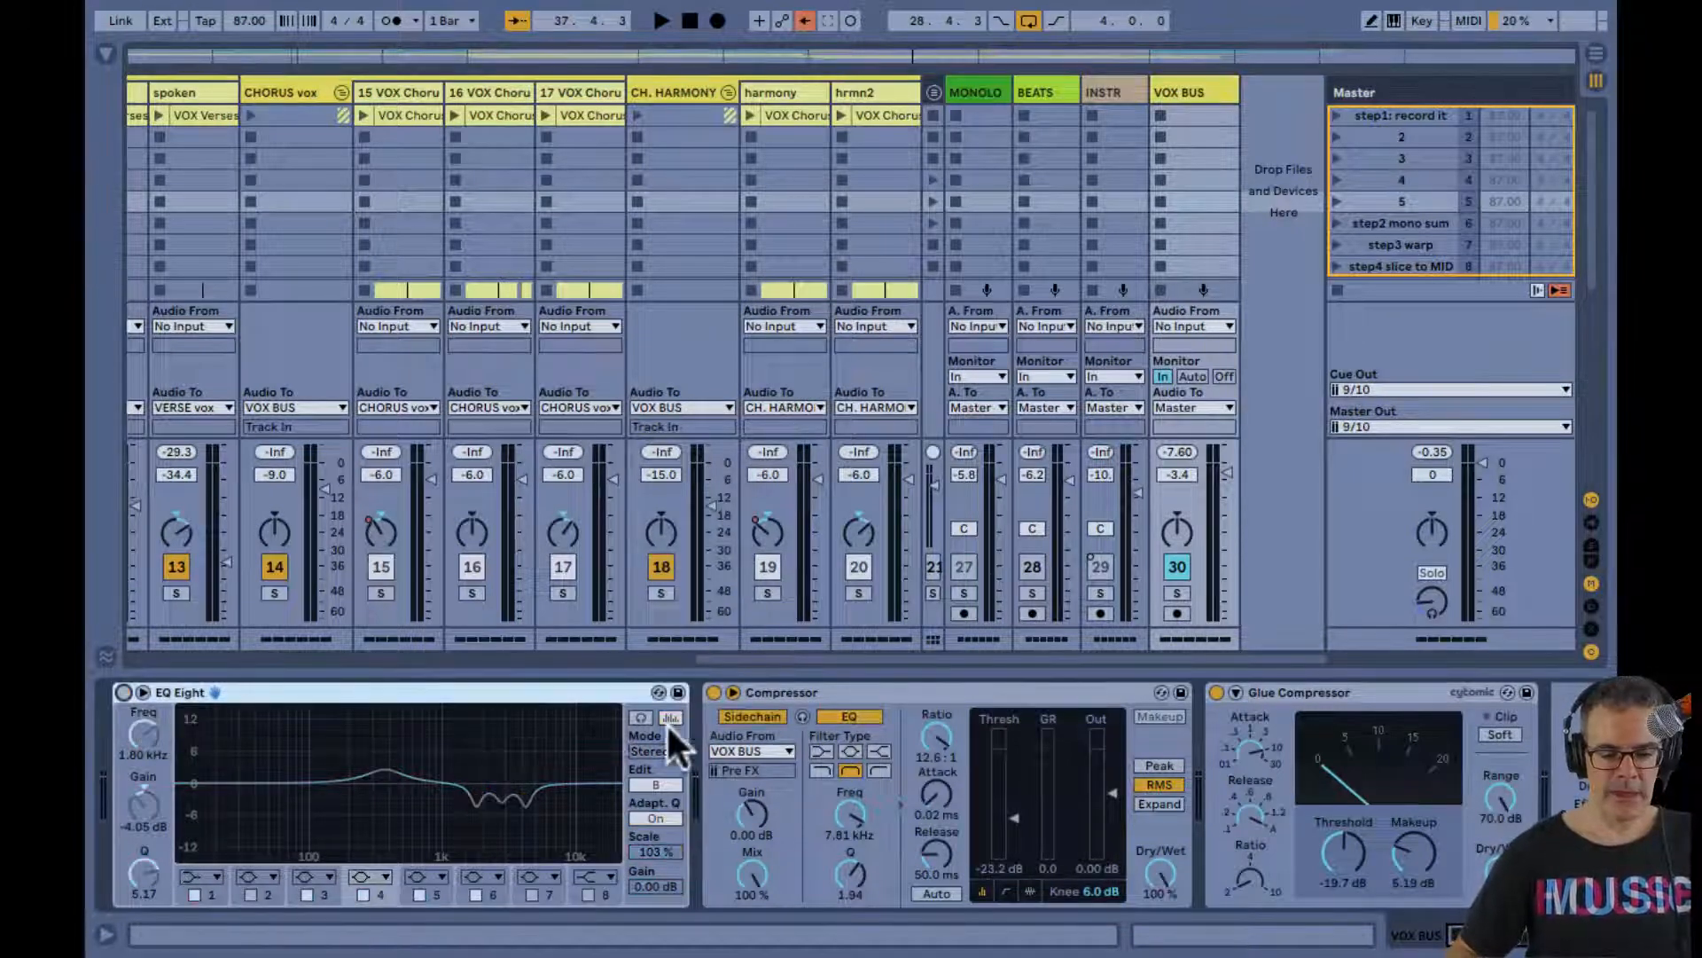
pyautogui.click(714, 693)
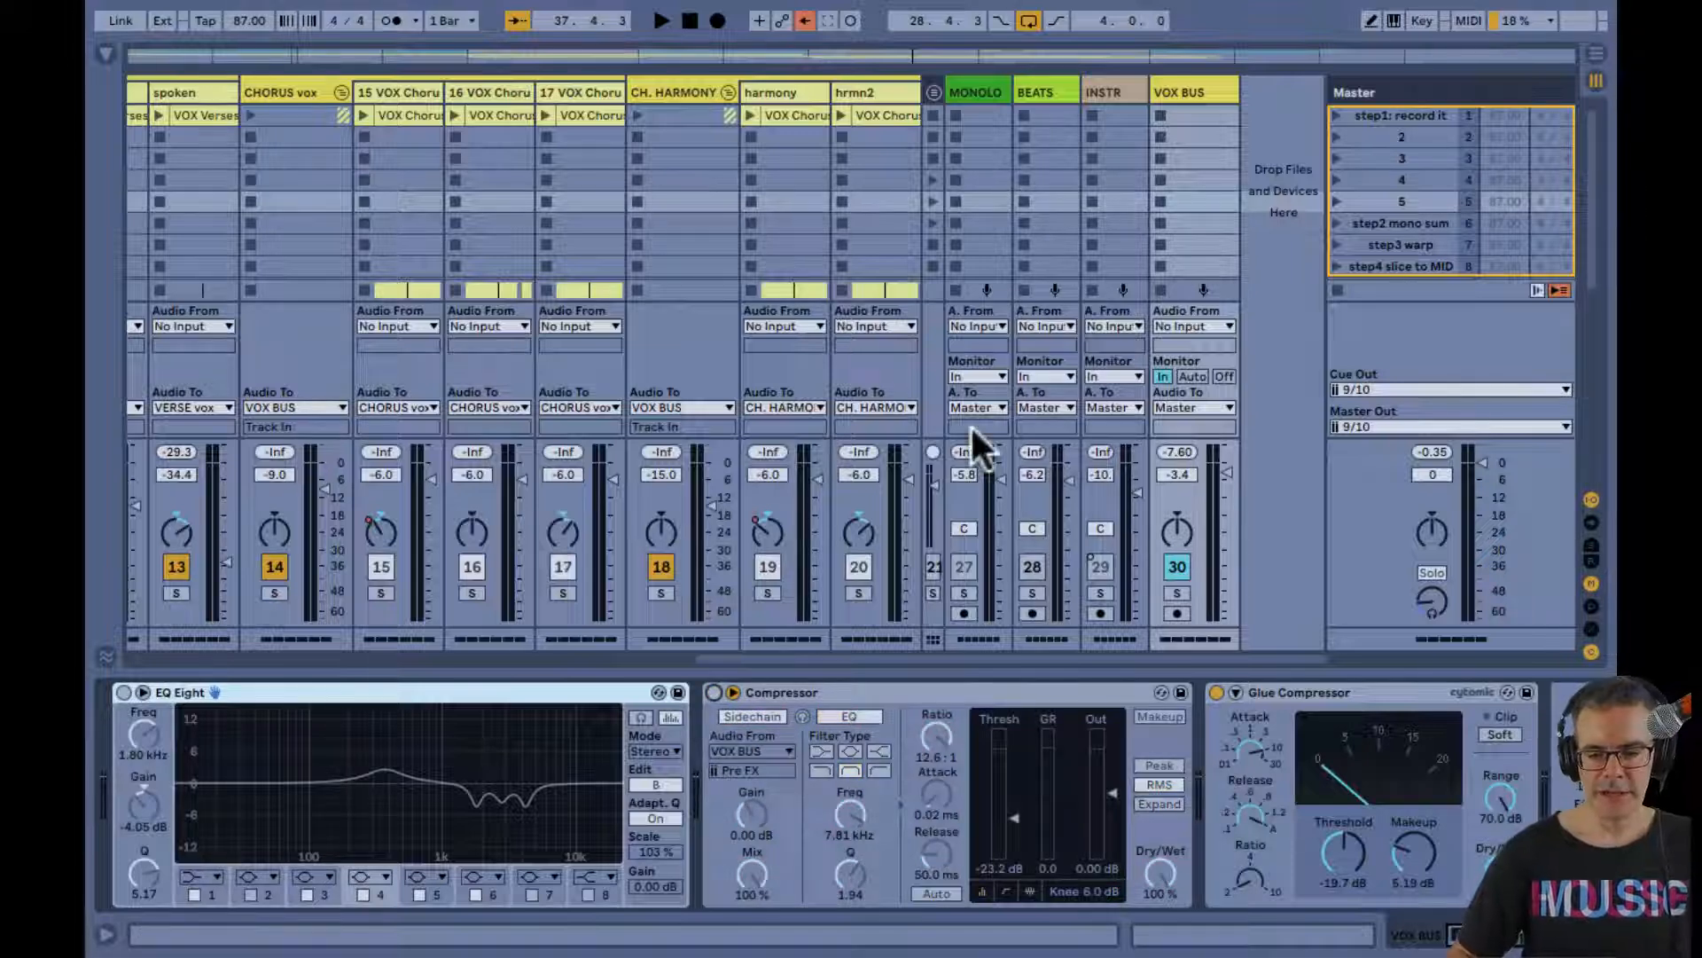
# Play the chorus section briefly in the mixer, return to the Arrangement View and stop playback
pyautogui.scroll(-5, 423, 221)
pyautogui.hscroll(-5, 423, 221)
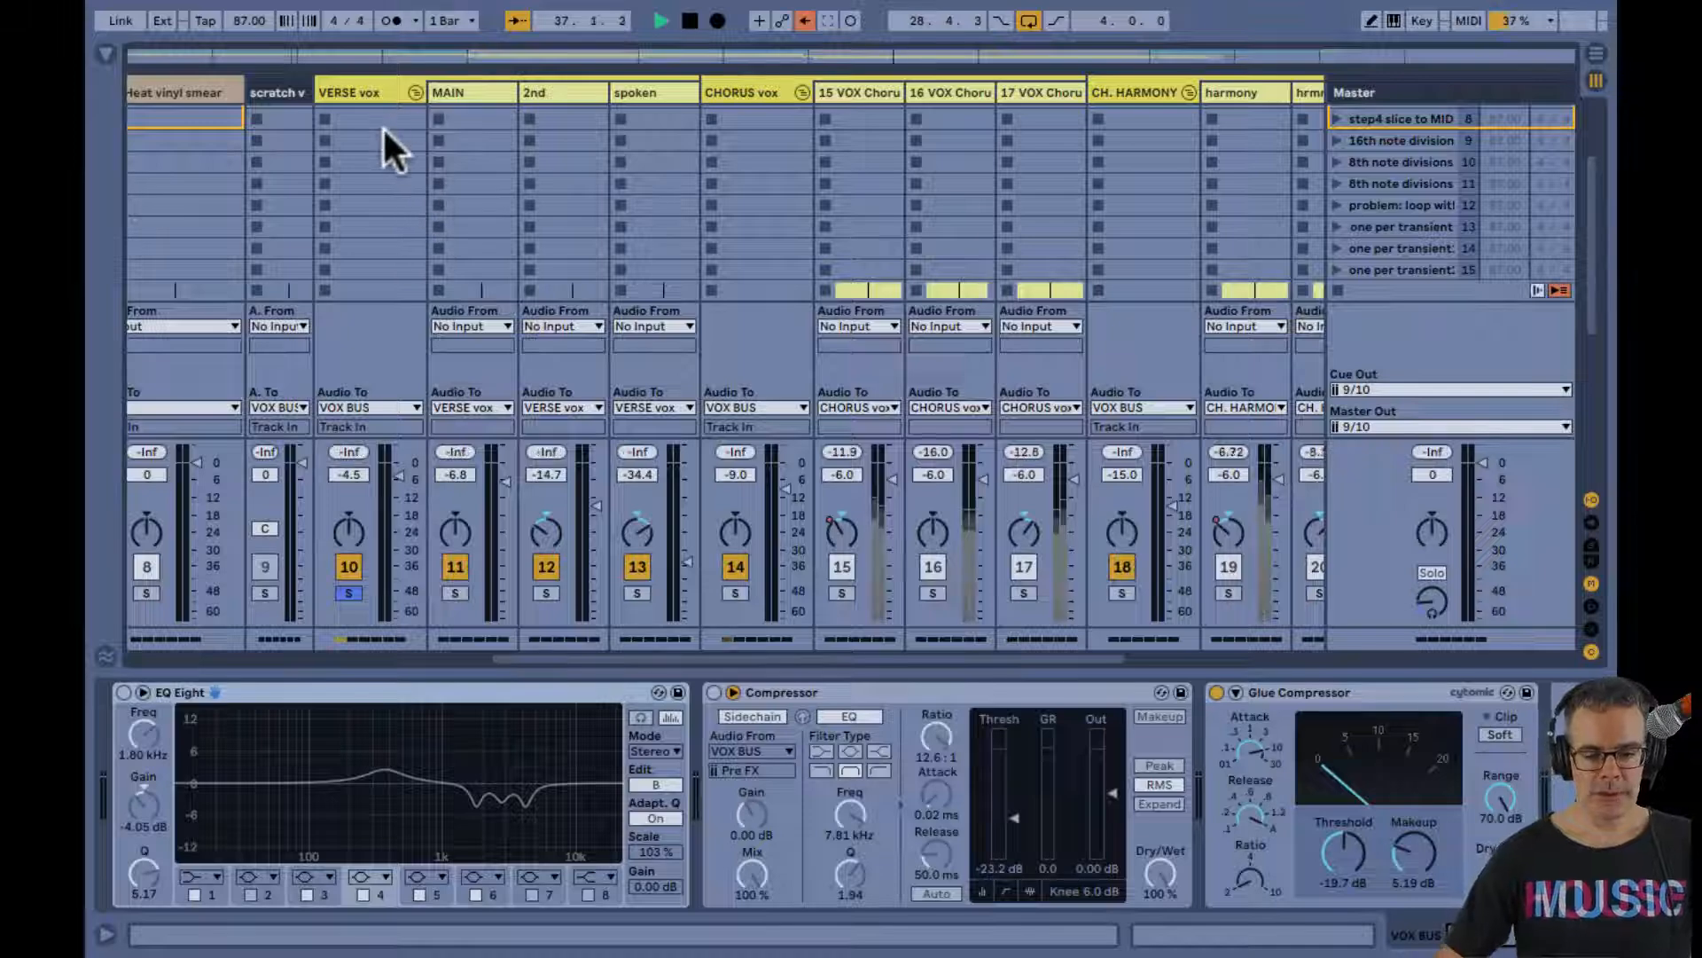
pyautogui.press('space')
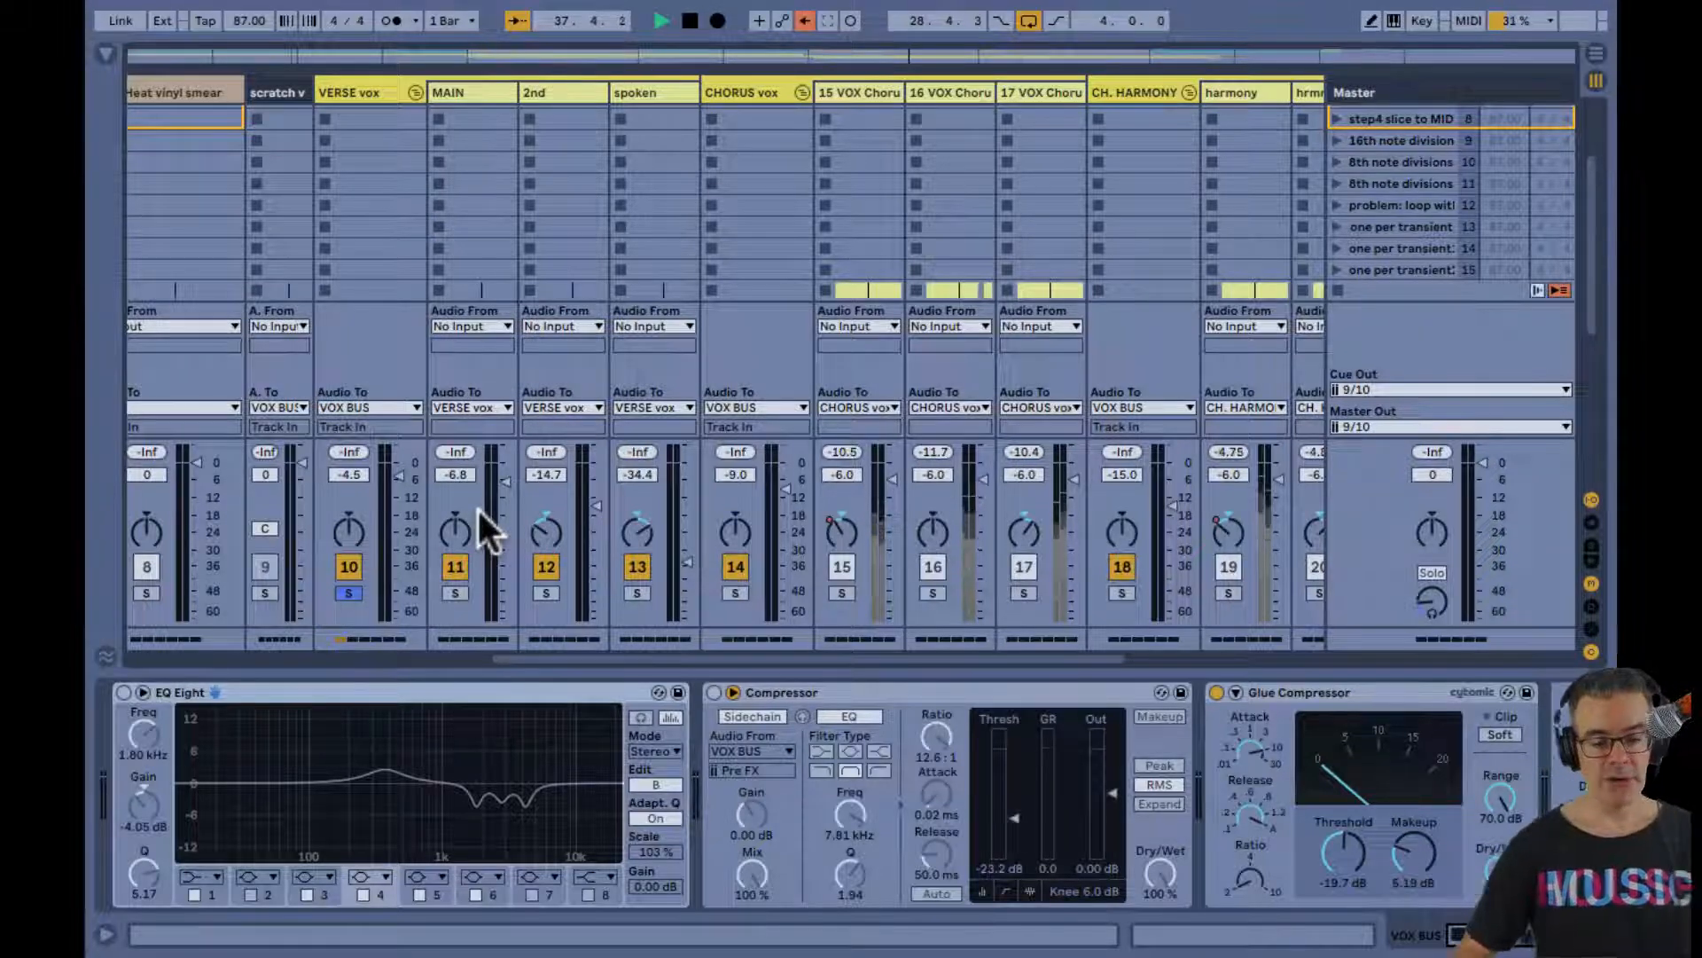
pyautogui.press('Tab')
pyautogui.press('space')
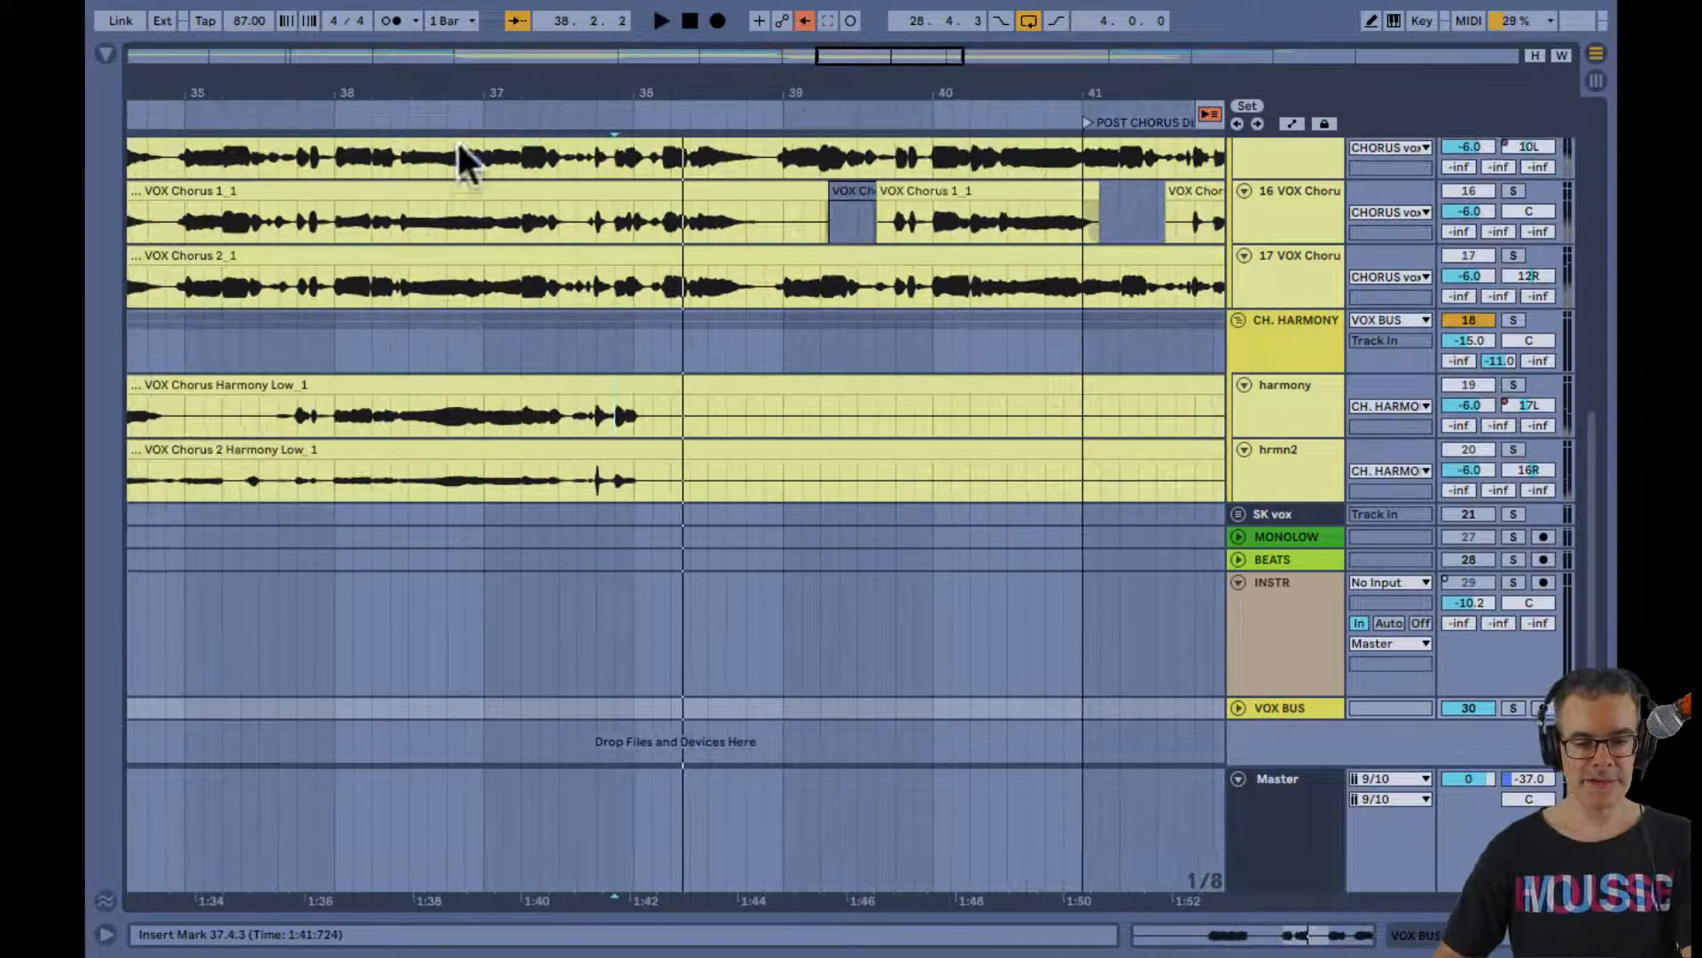
# Select the VERSE 2 loop region in the arrangement so that playback starts from 28.4.3
pyautogui.moveTo(475, 92); pyautogui.dragTo(707, 92)
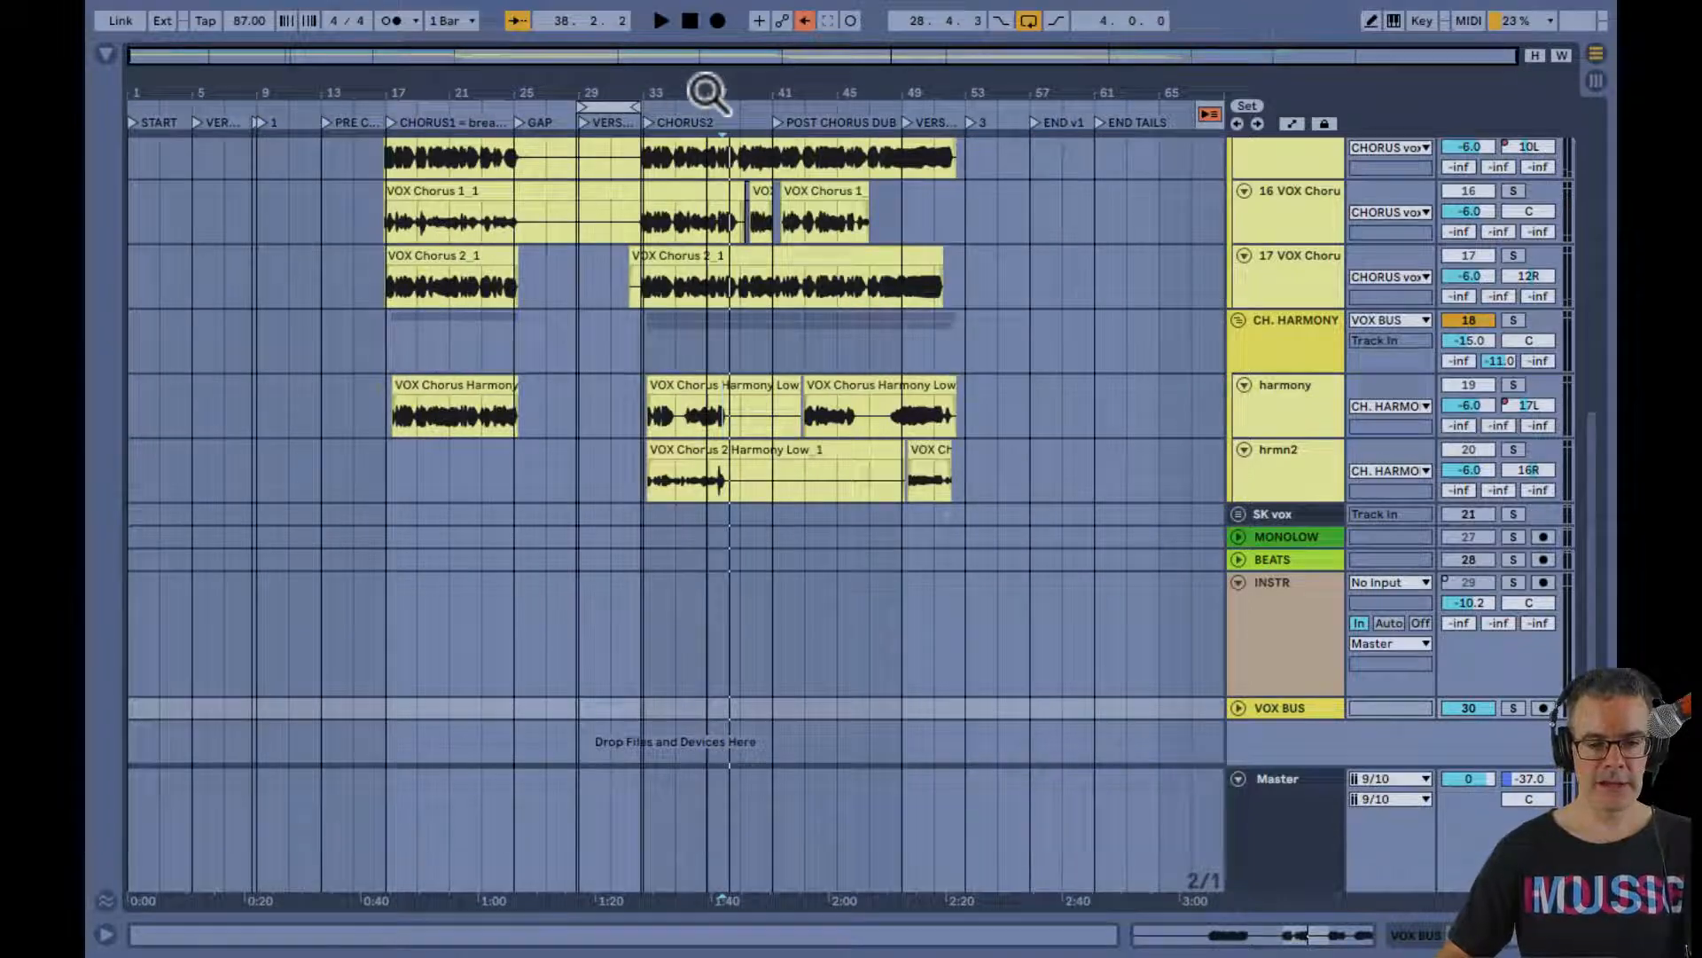
pyautogui.click(608, 108)
pyautogui.scroll(5, 621, 253)
pyautogui.scroll(4, 619, 242)
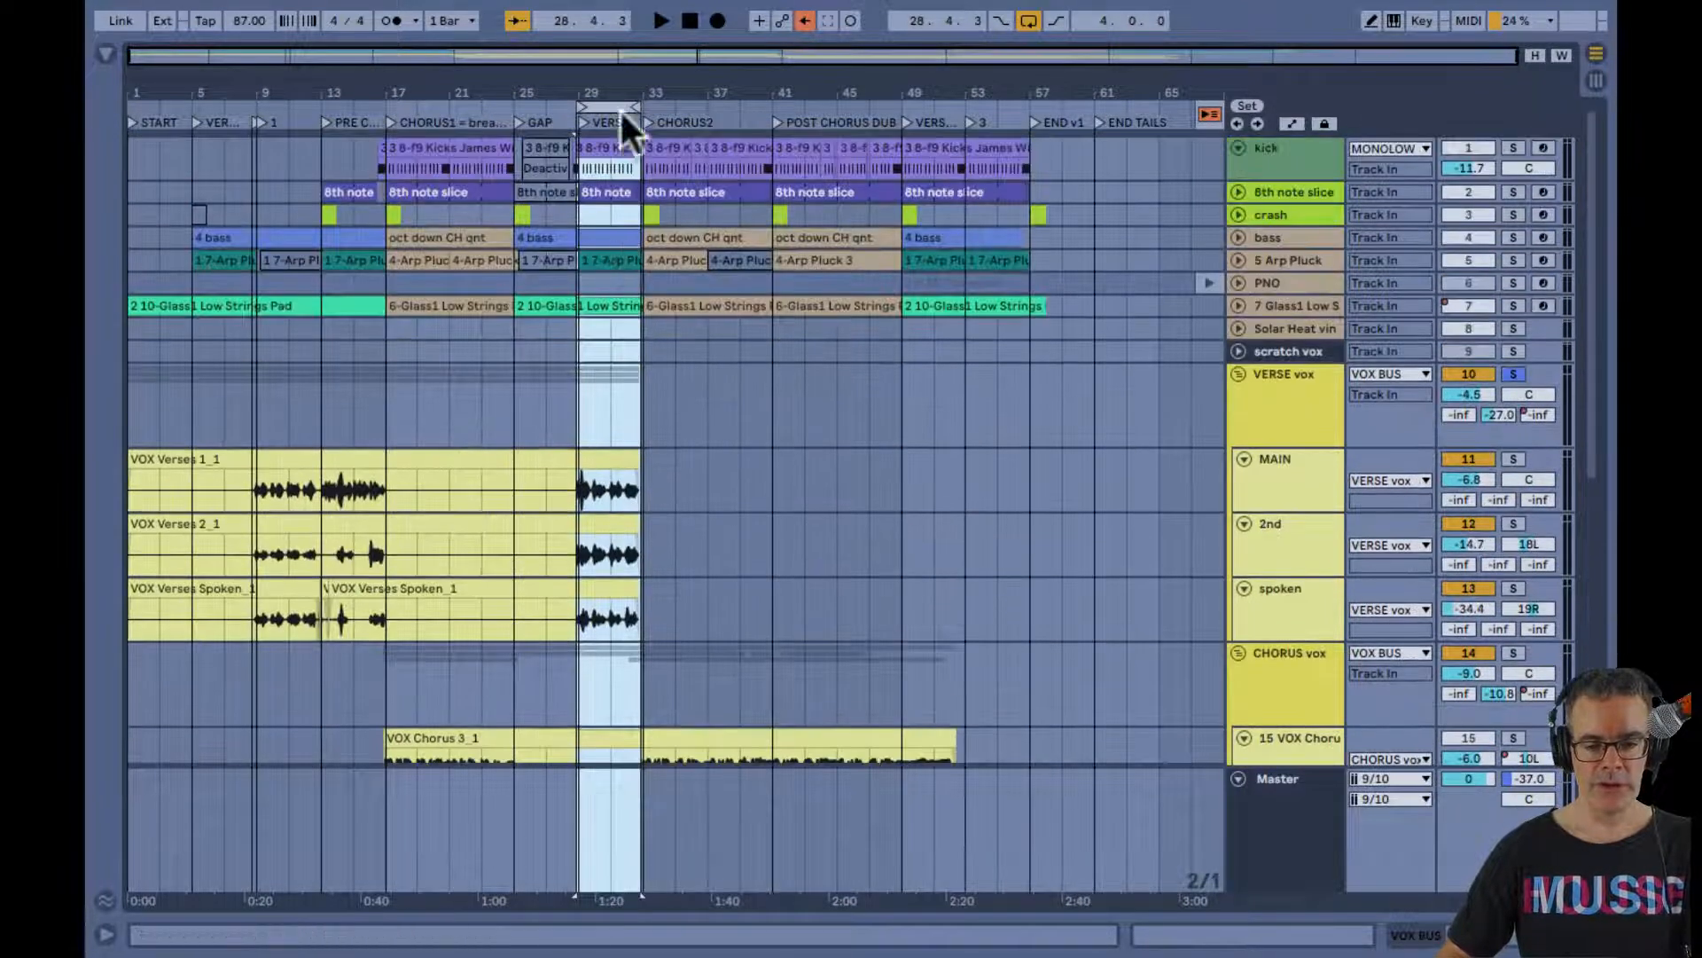
pyautogui.moveTo(600, 84); pyautogui.dragTo(605, 89)
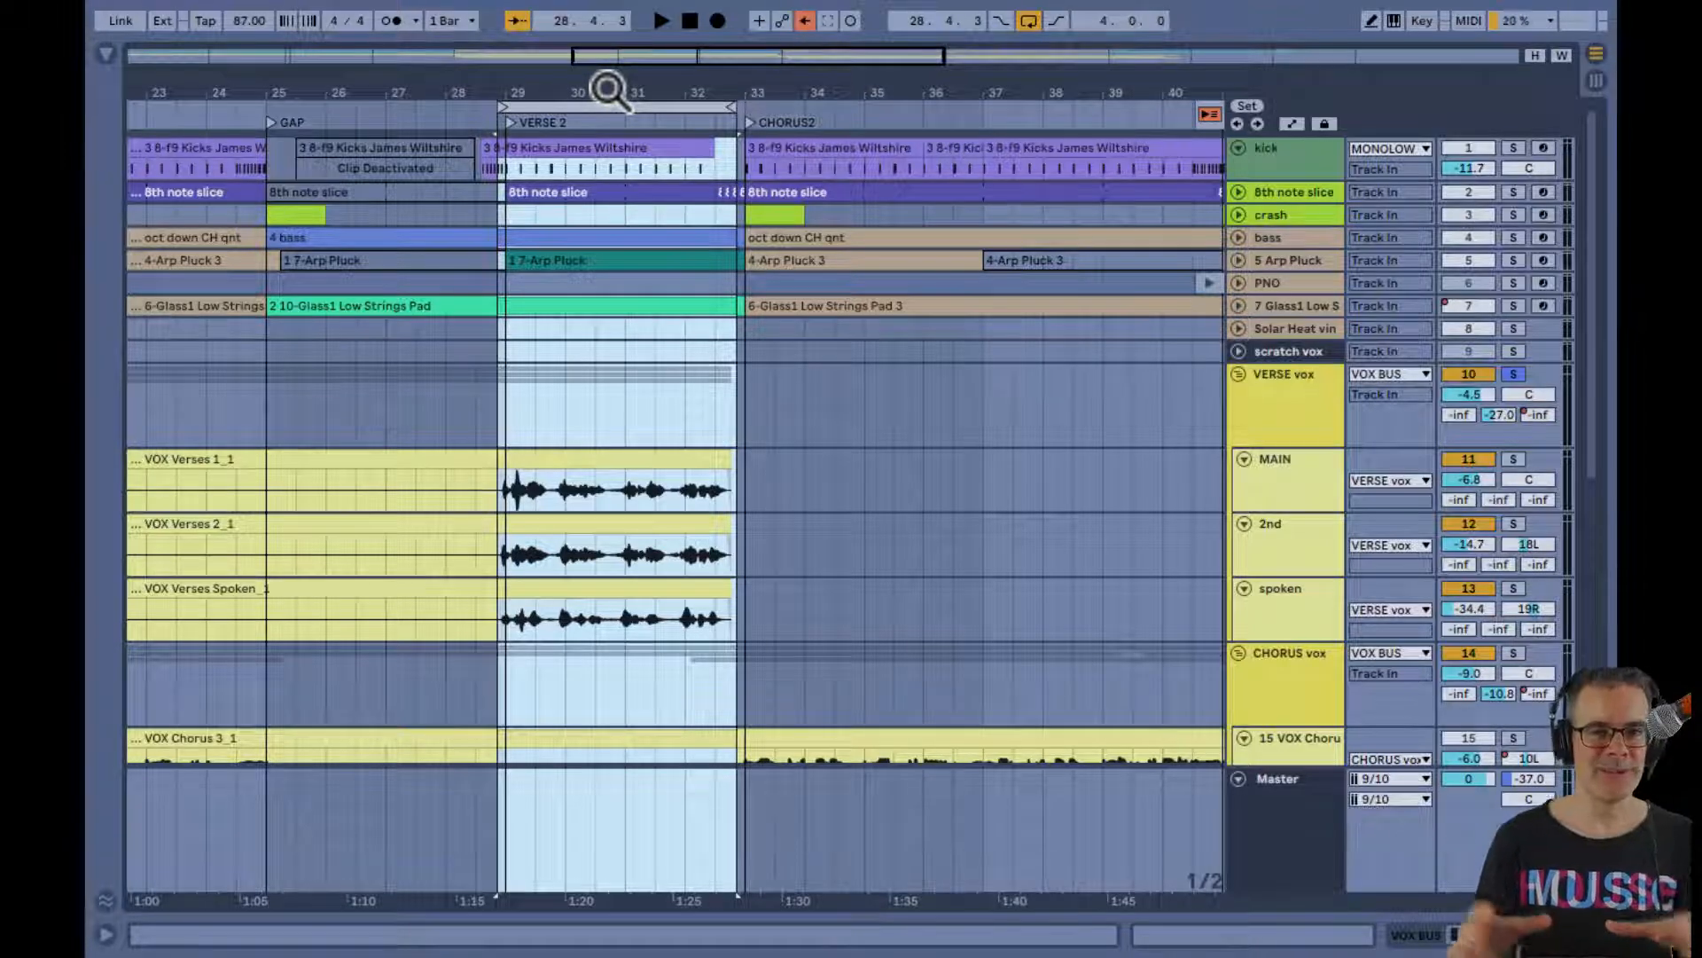
# Unsolo the VERSE vox group and activate the MONOLOW and INSTR bus tracks
pyautogui.press('Tab')
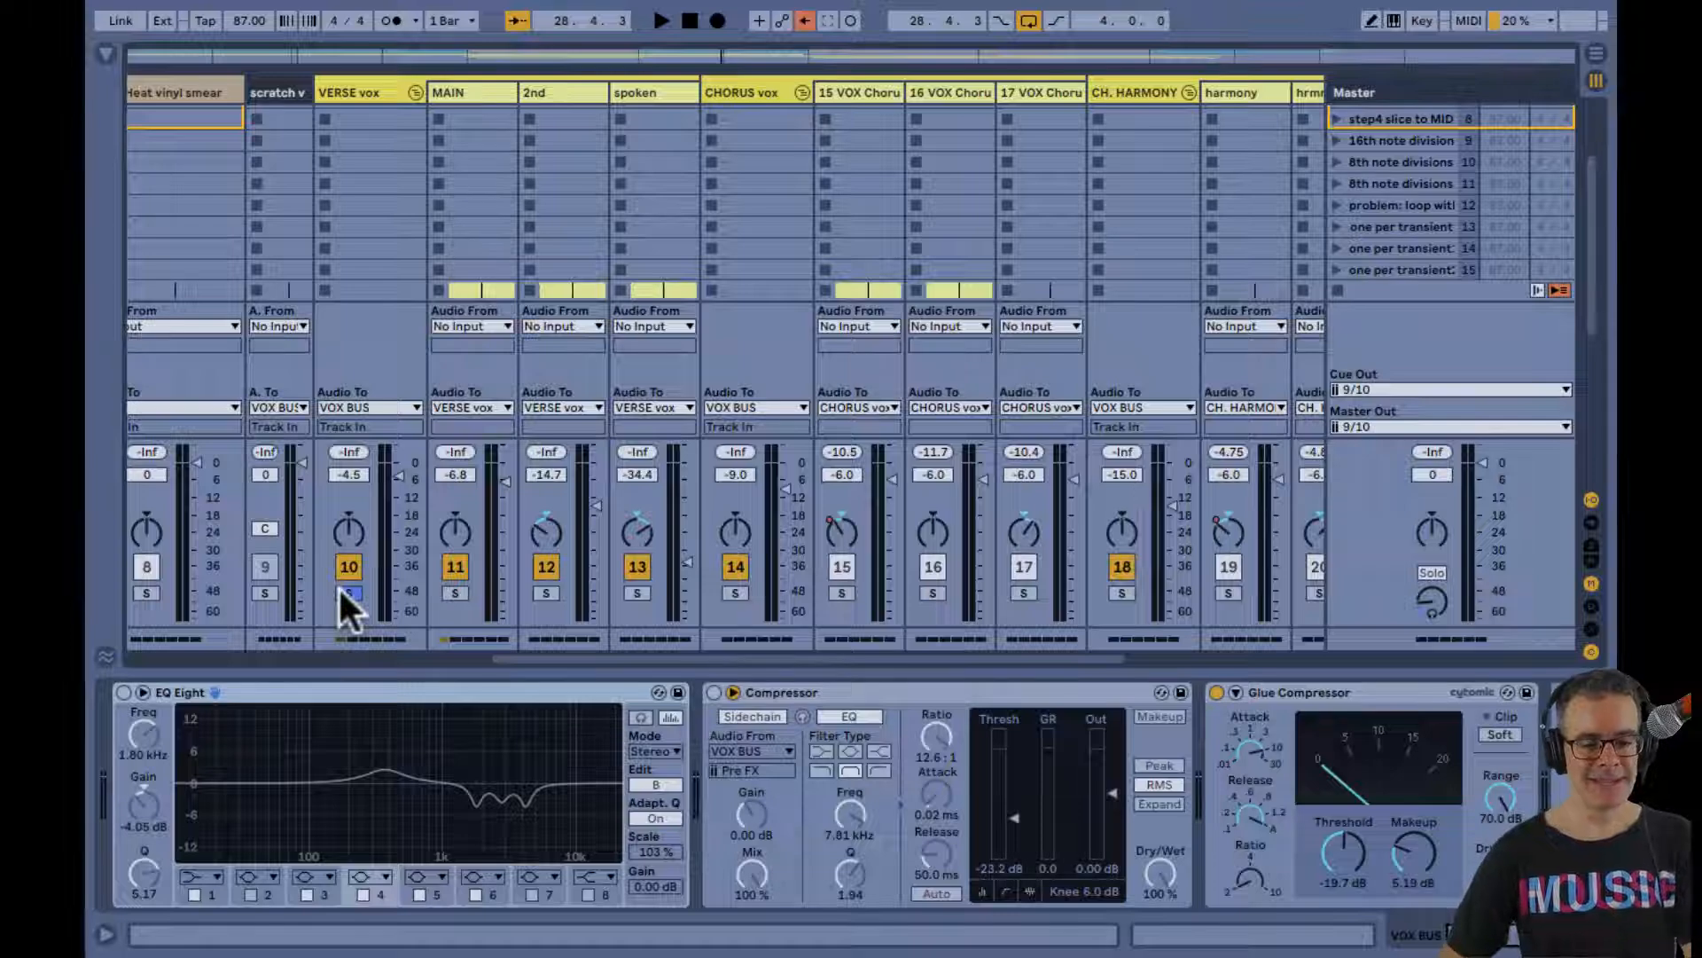
pyautogui.hscroll(5, 340, 592)
pyautogui.click(958, 567)
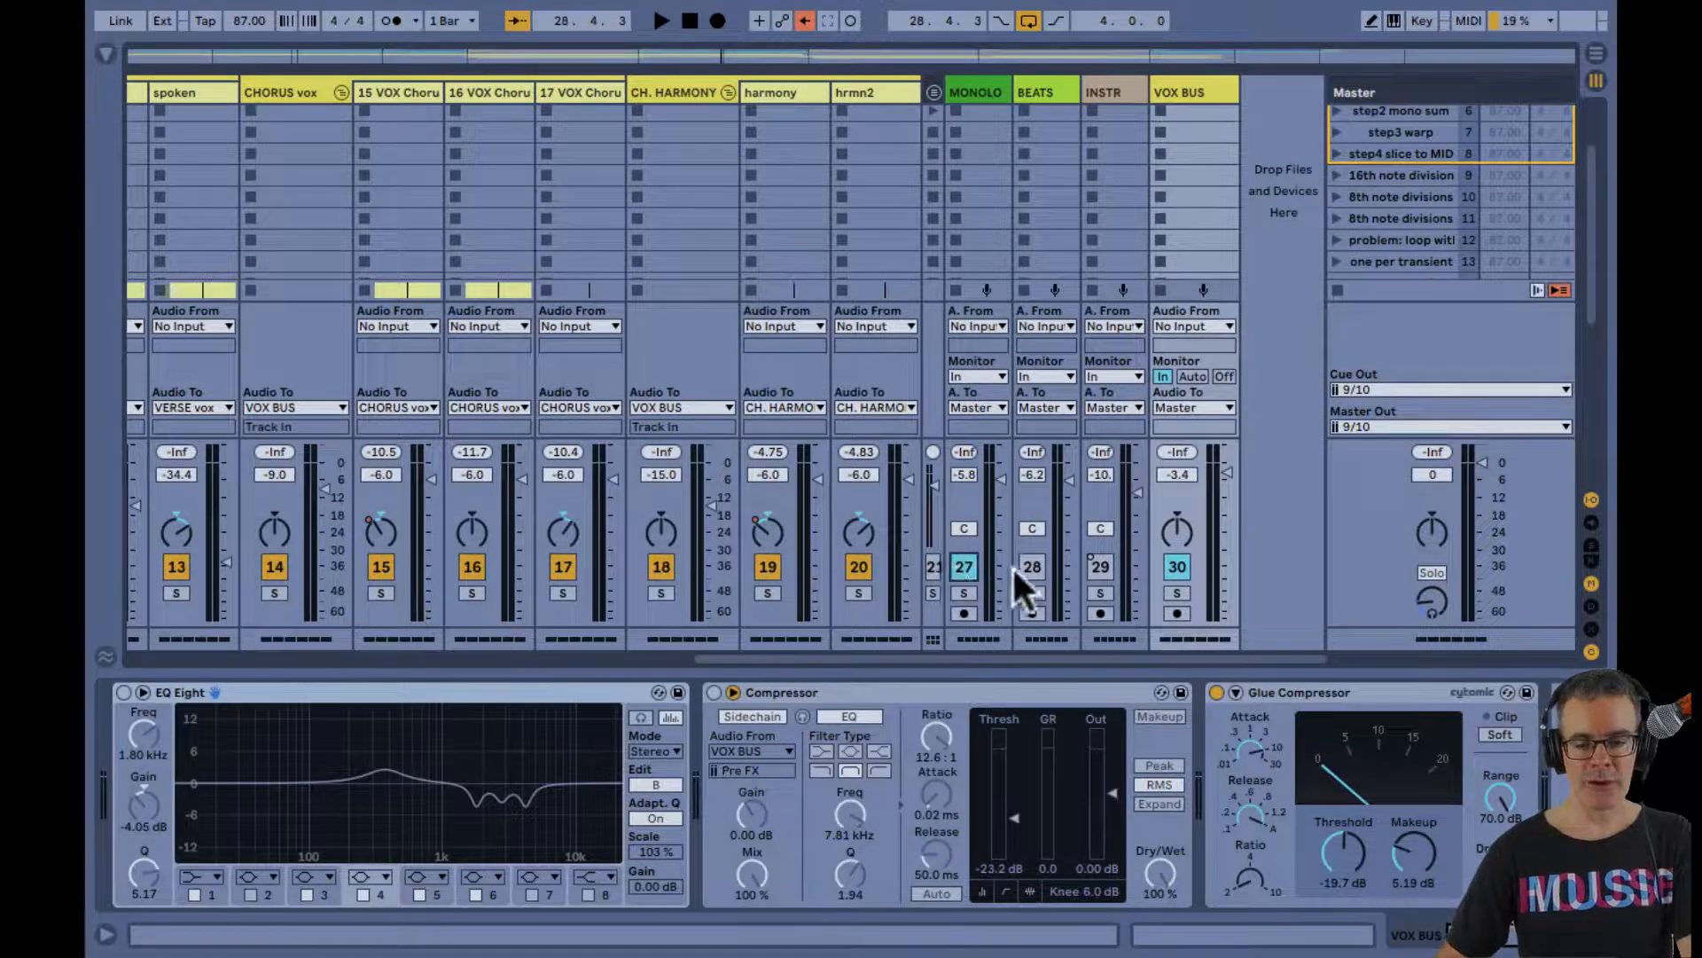
pyautogui.click(1099, 565)
# Play the VERSE 2 loop with the full mix and enlarge the VERSE vox group's EQ Eight spectrum display
pyautogui.press('space')
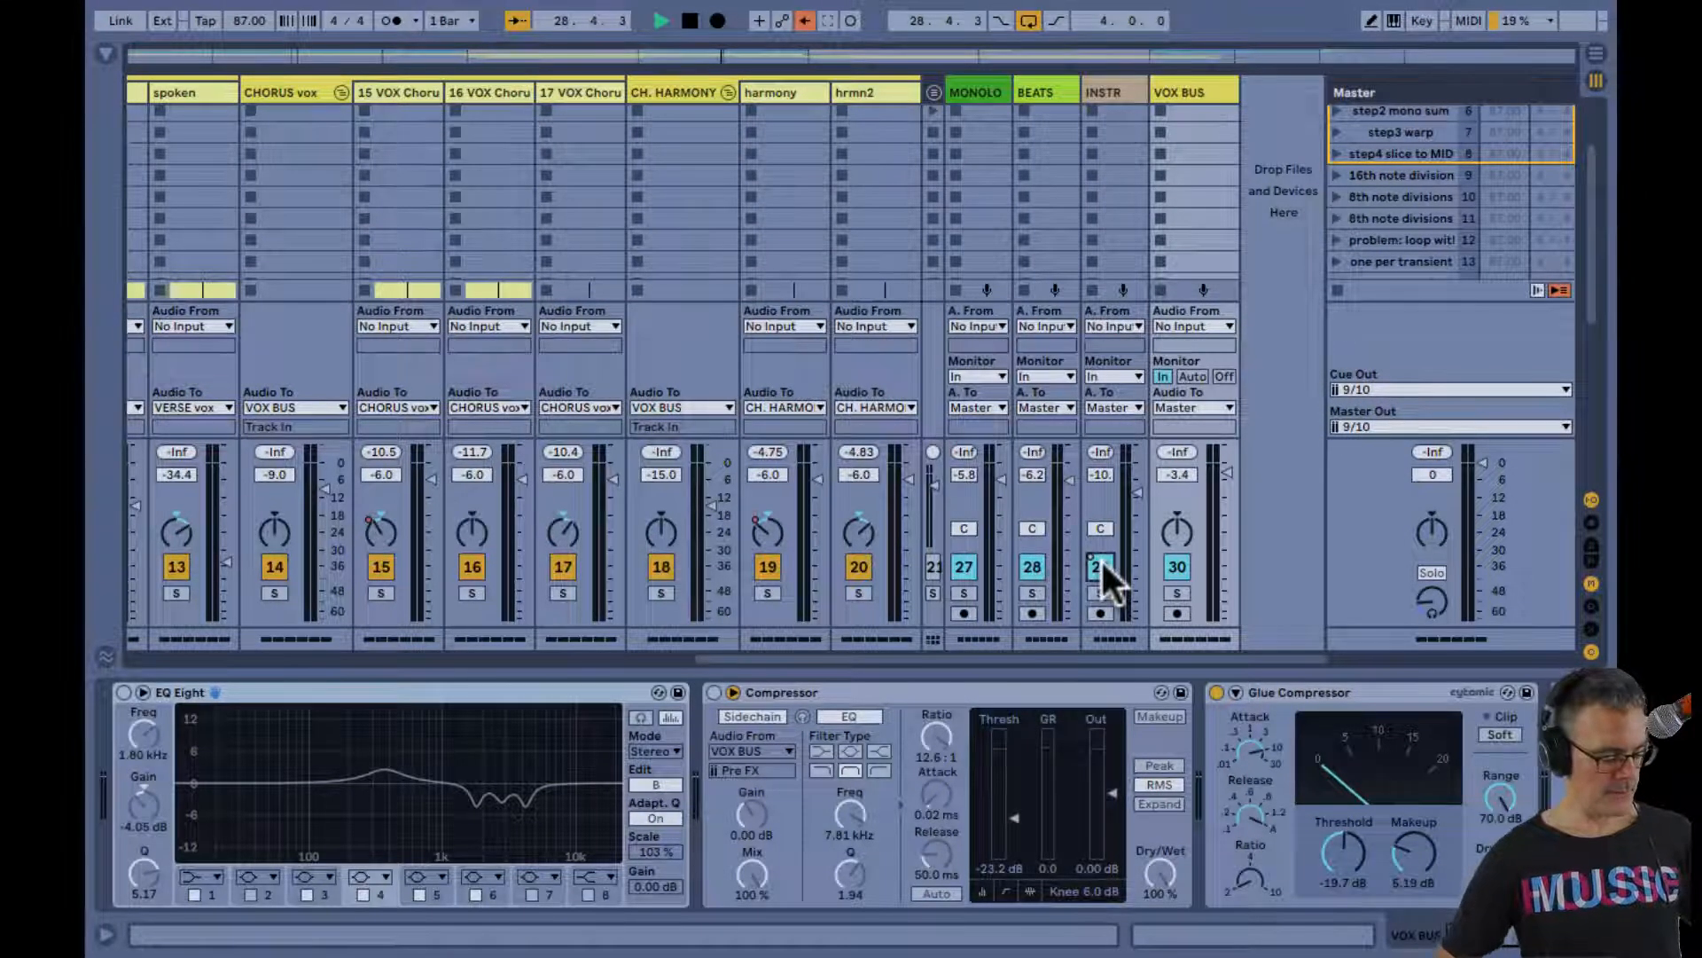
pyautogui.press('Tab')
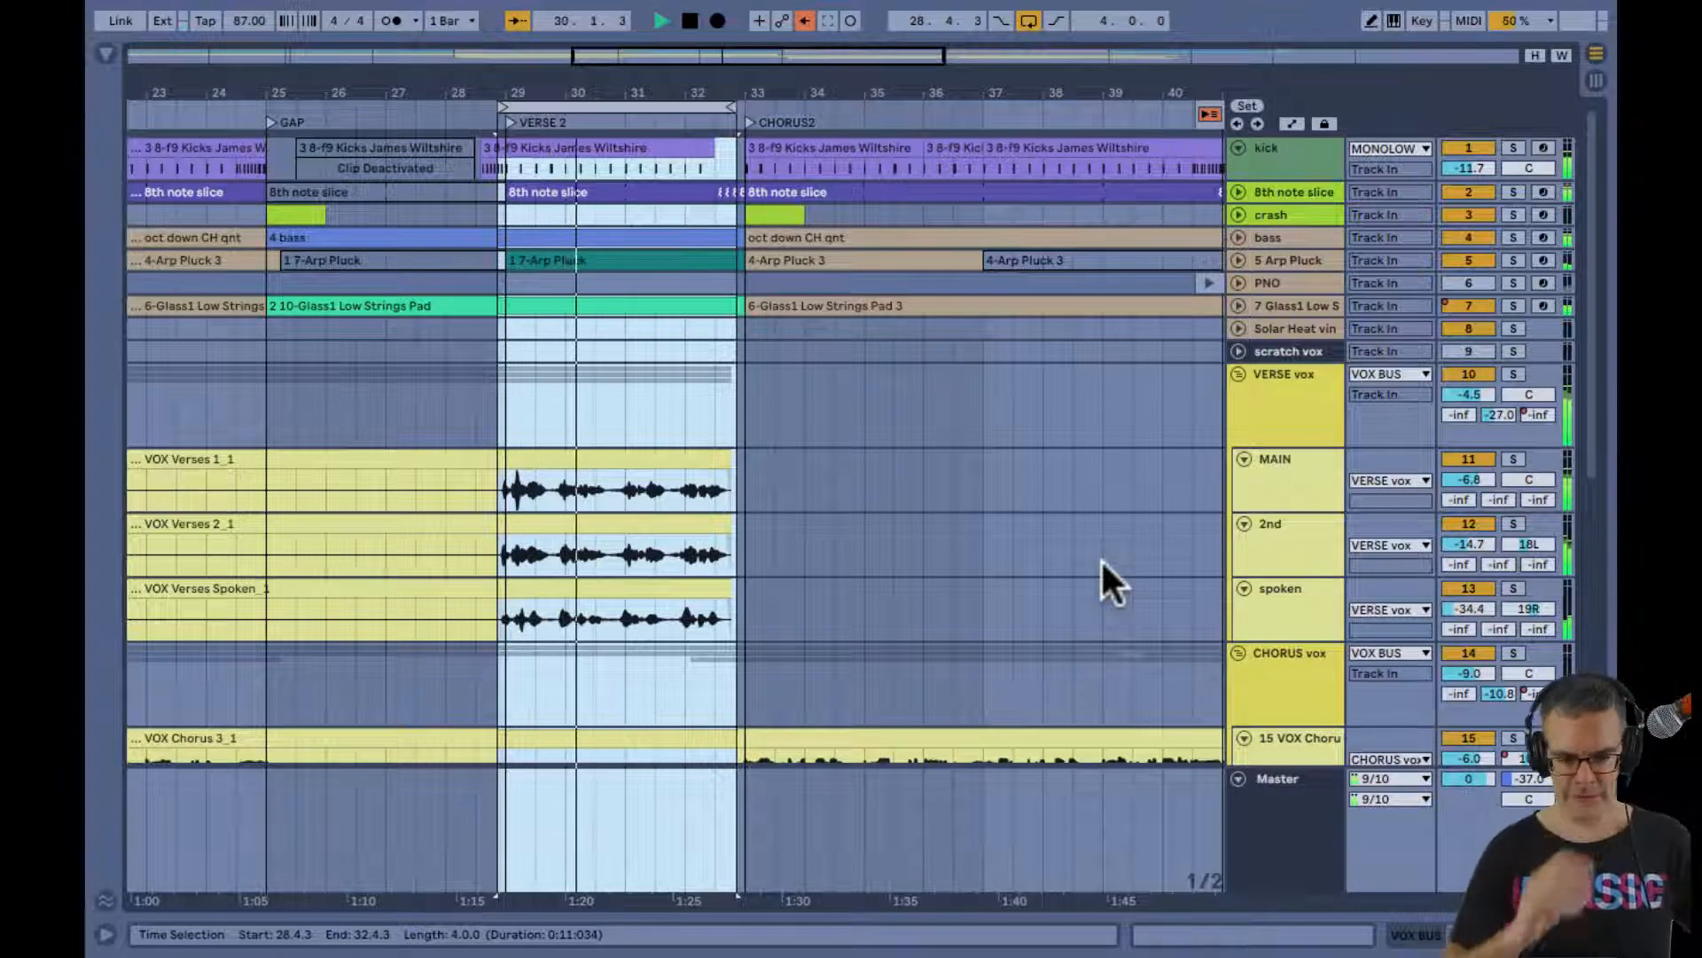
pyautogui.press('Tab')
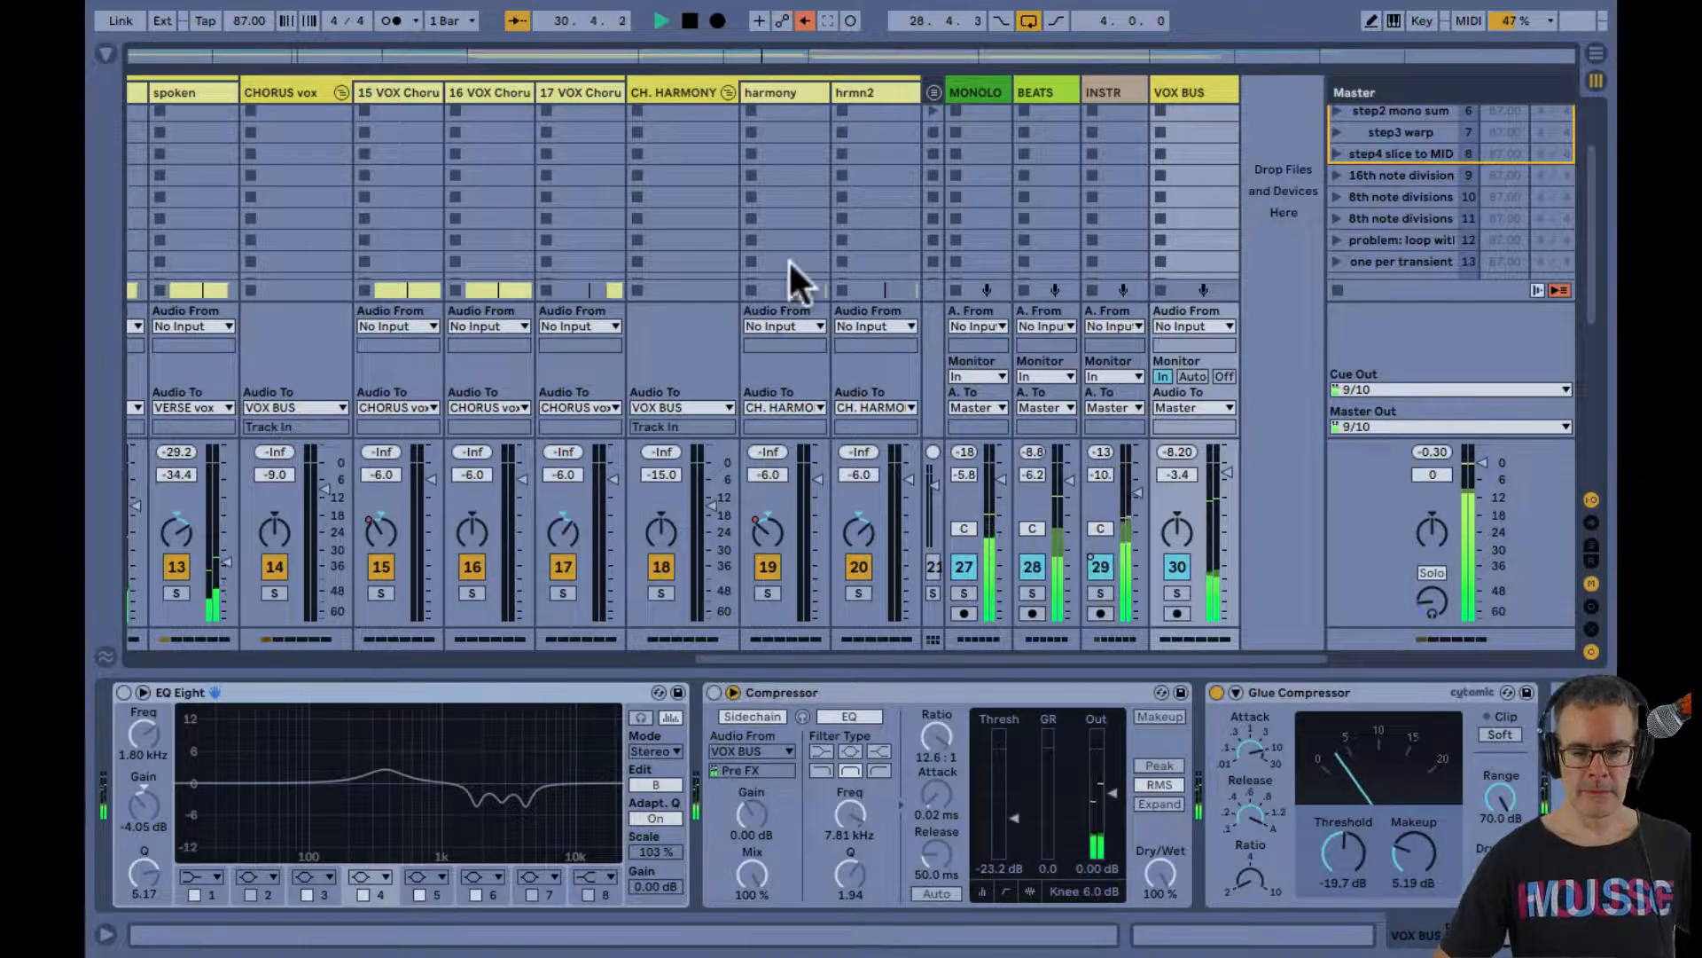
pyautogui.hscroll(-5, 790, 277)
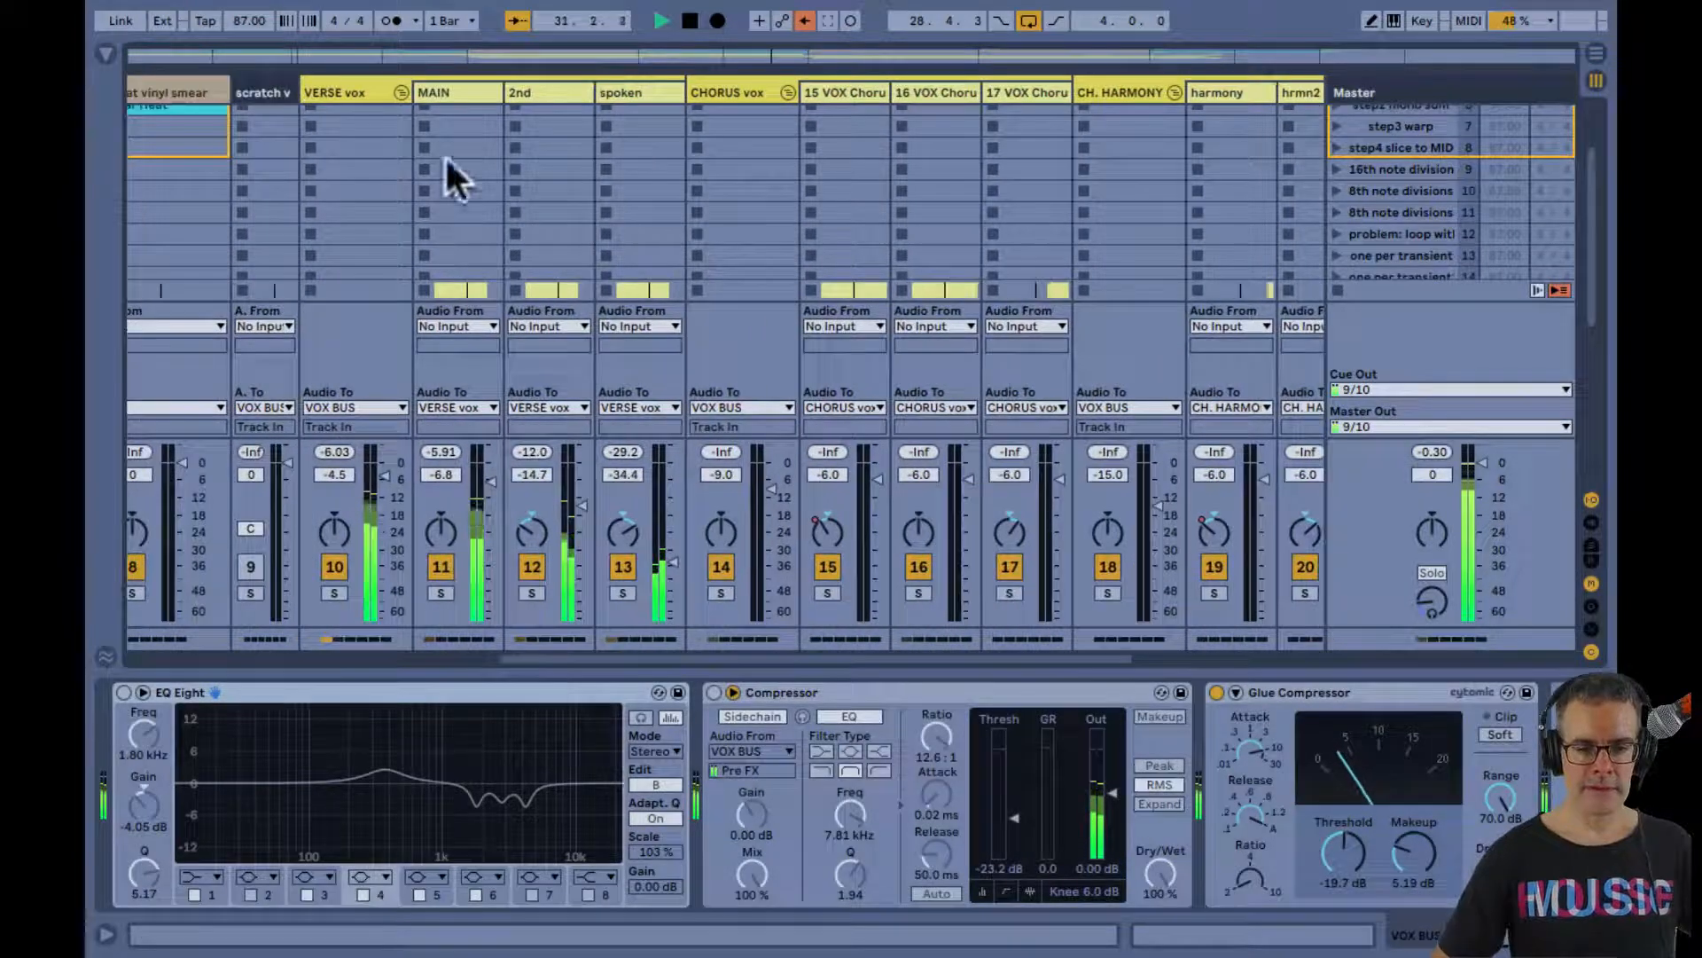
pyautogui.click(342, 91)
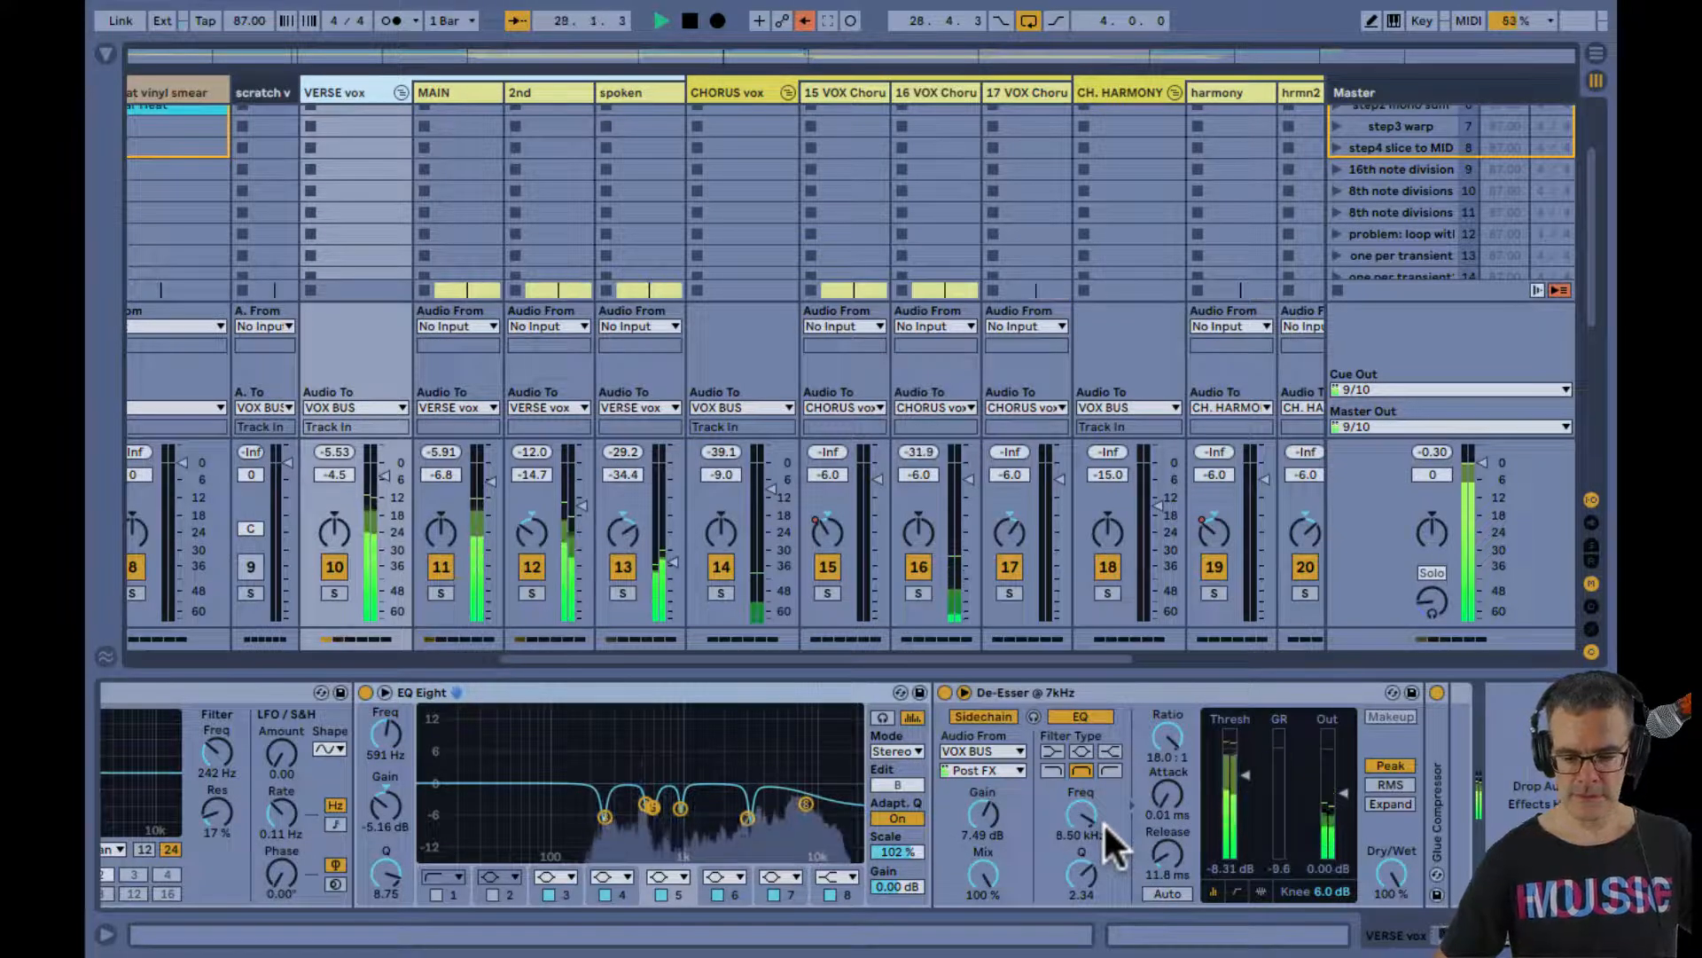
pyautogui.doubleClick(798, 736)
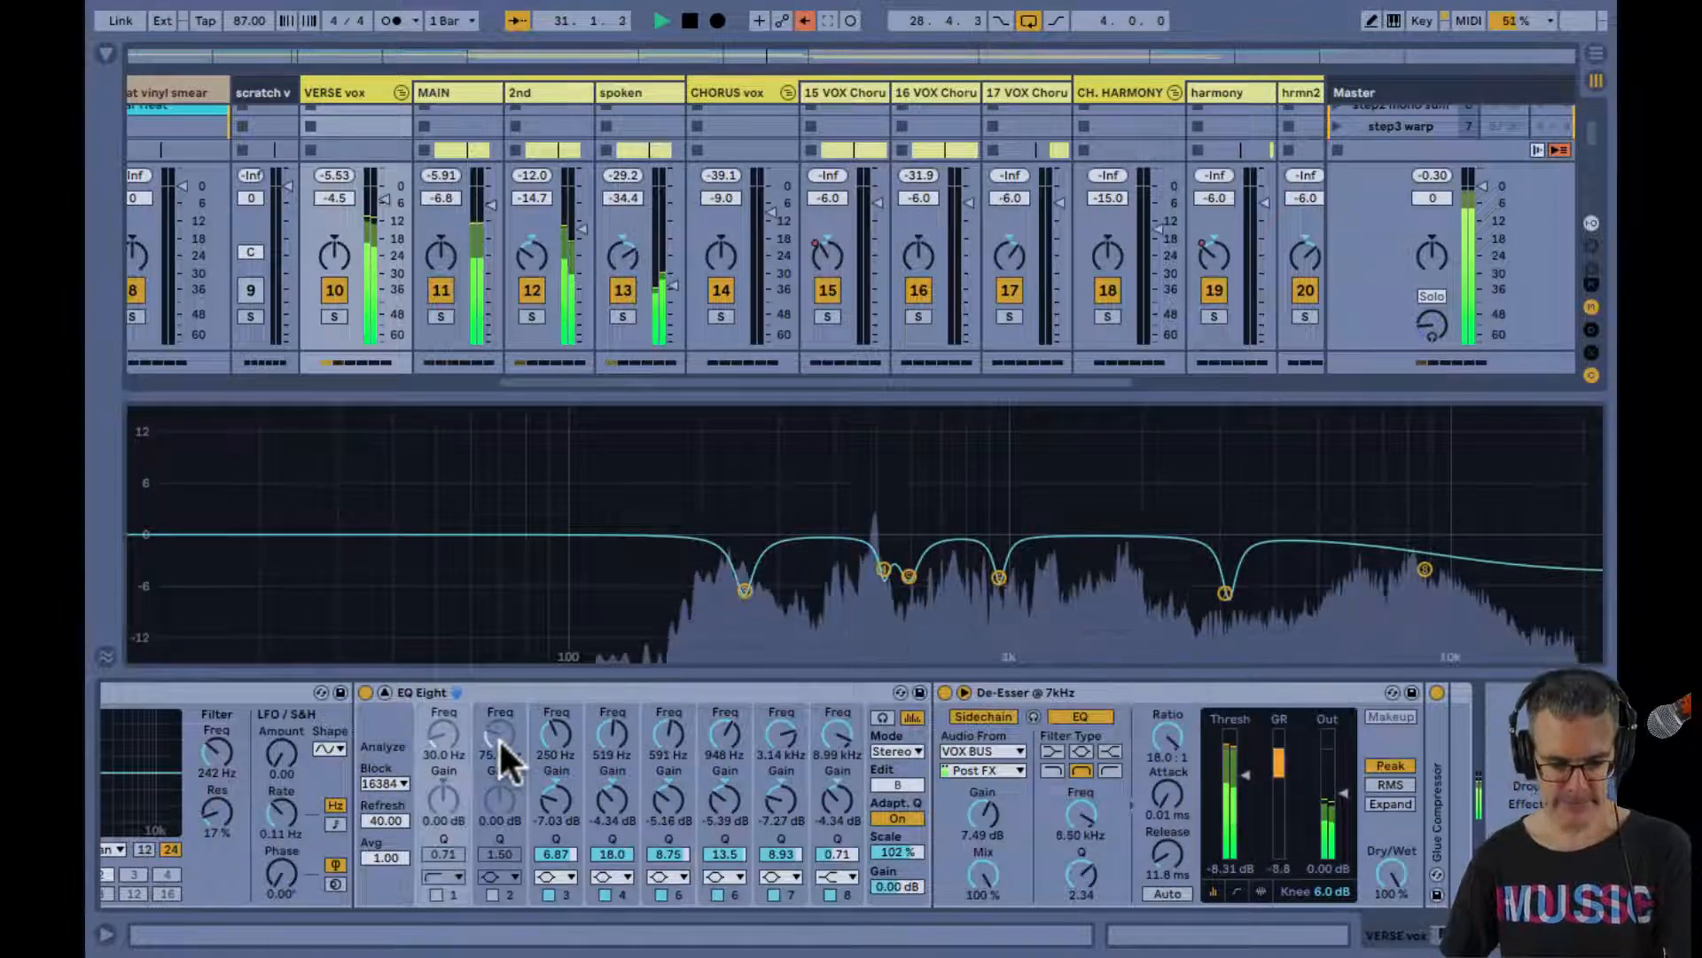
# Activate band 2 of the VERSE vox EQ Eight as a low-pass with Q 0.68 and sweep its cutoff between about 11 and 22 kHz
pyautogui.click(499, 738)
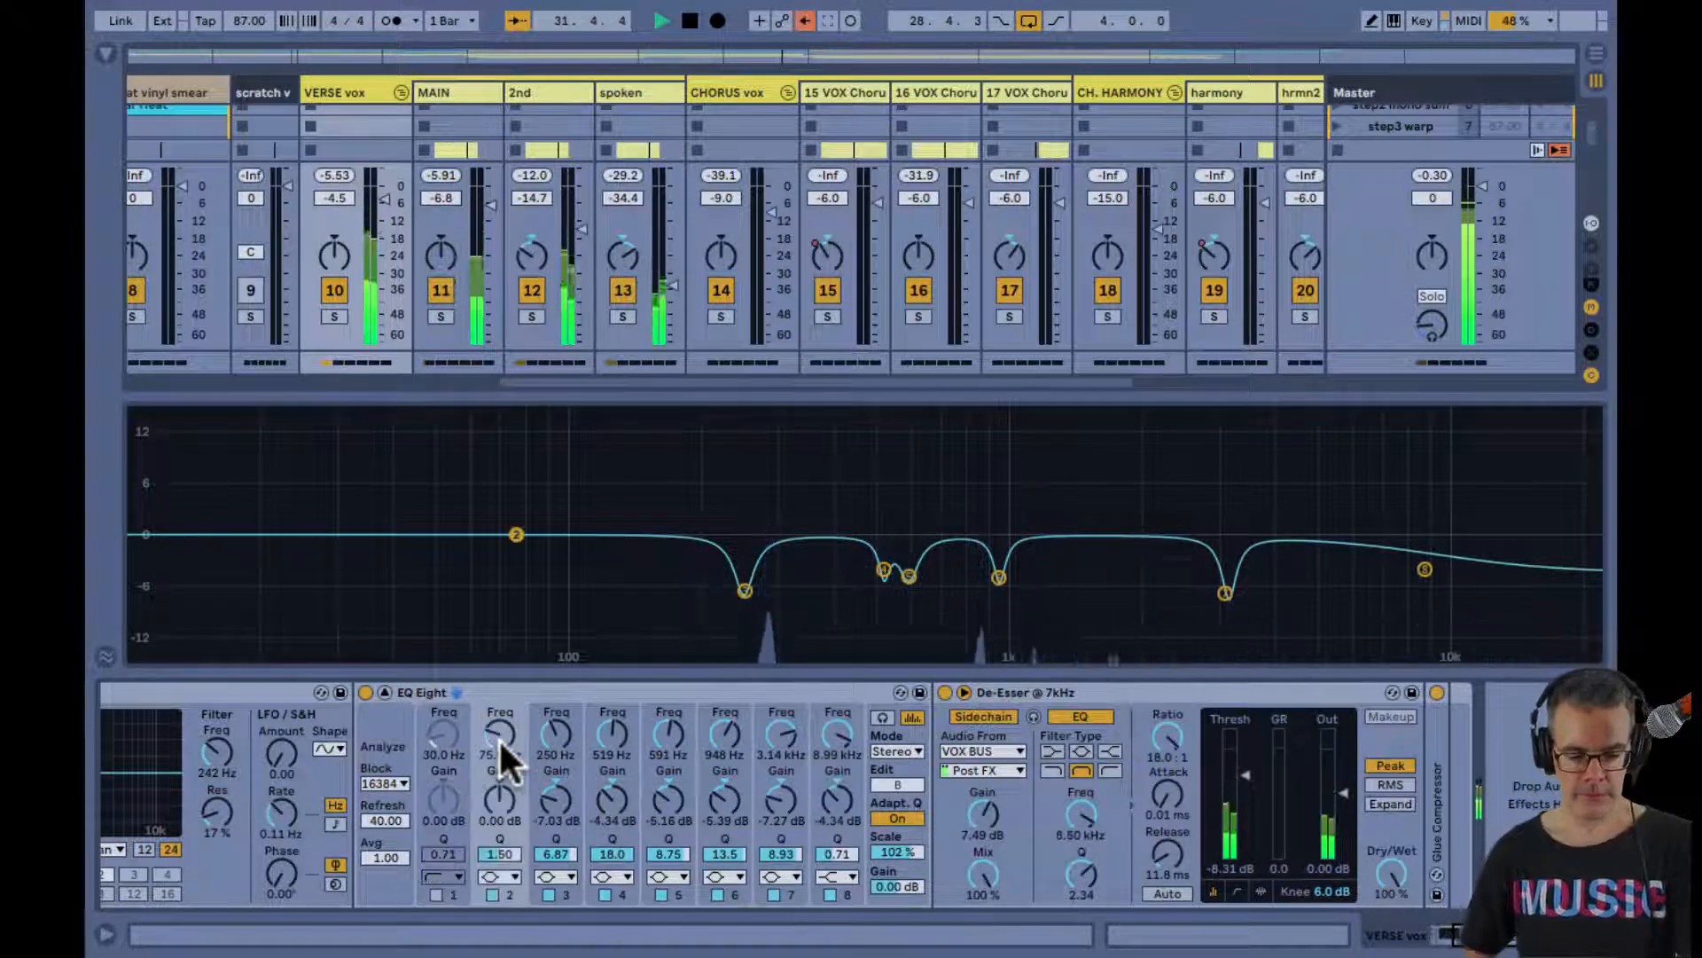
pyautogui.moveTo(498, 737); pyautogui.dragTo(498, 671)
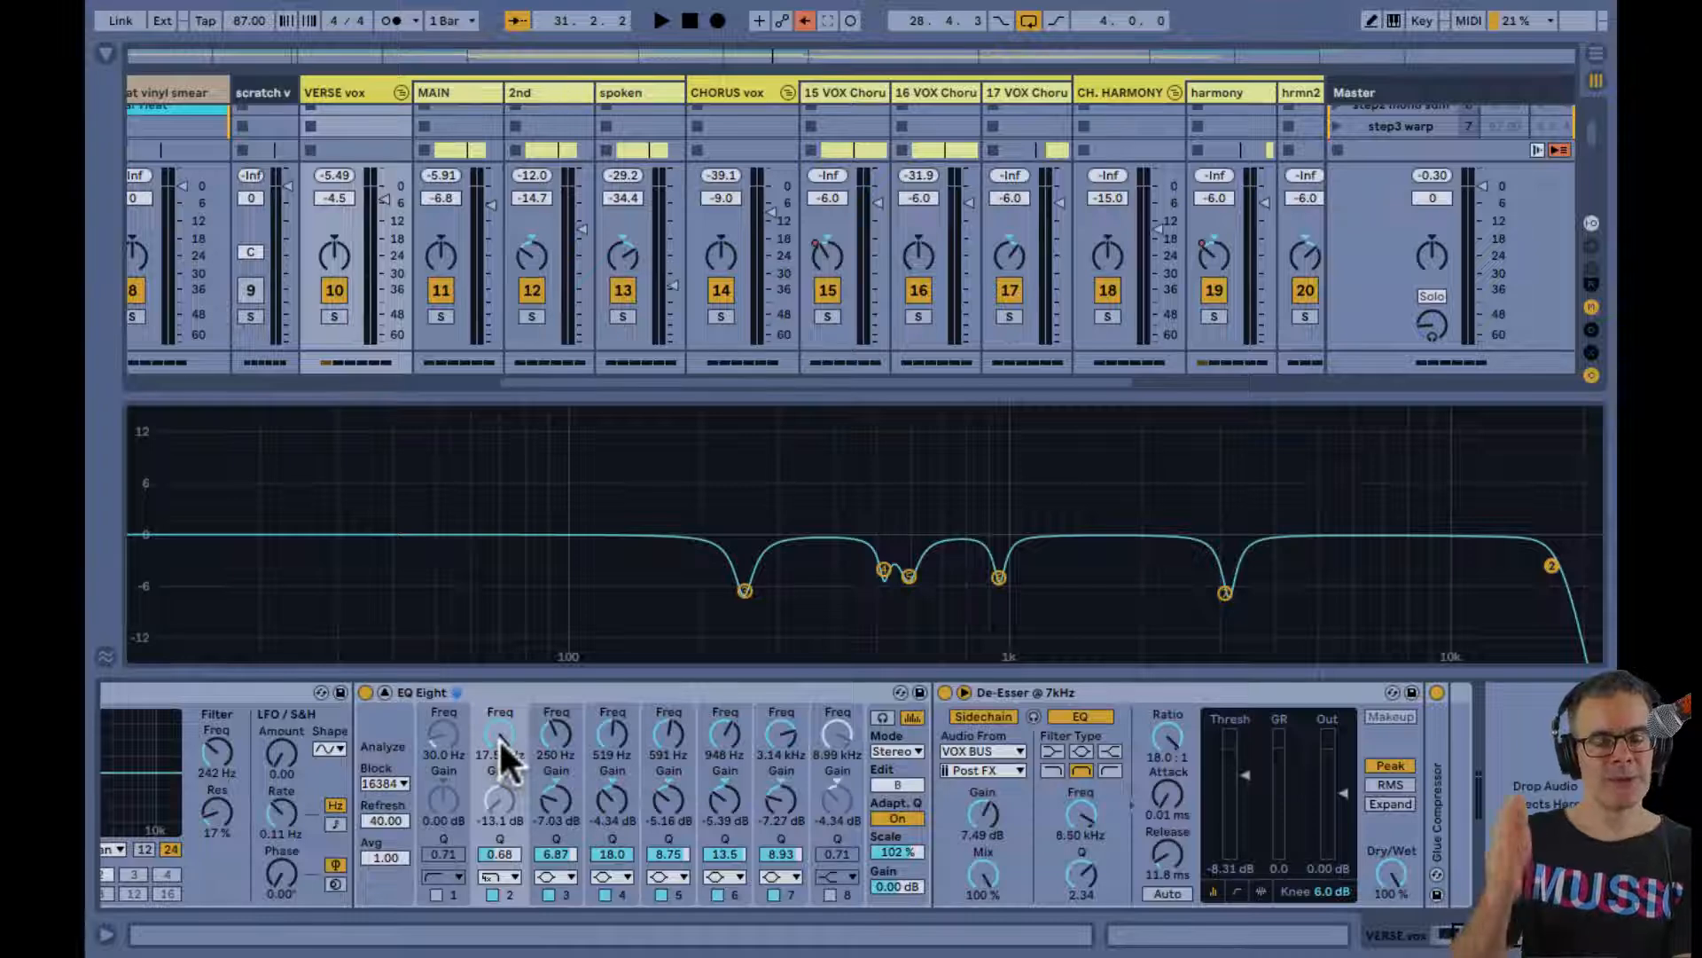
pyautogui.scroll(-5, 498, 737)
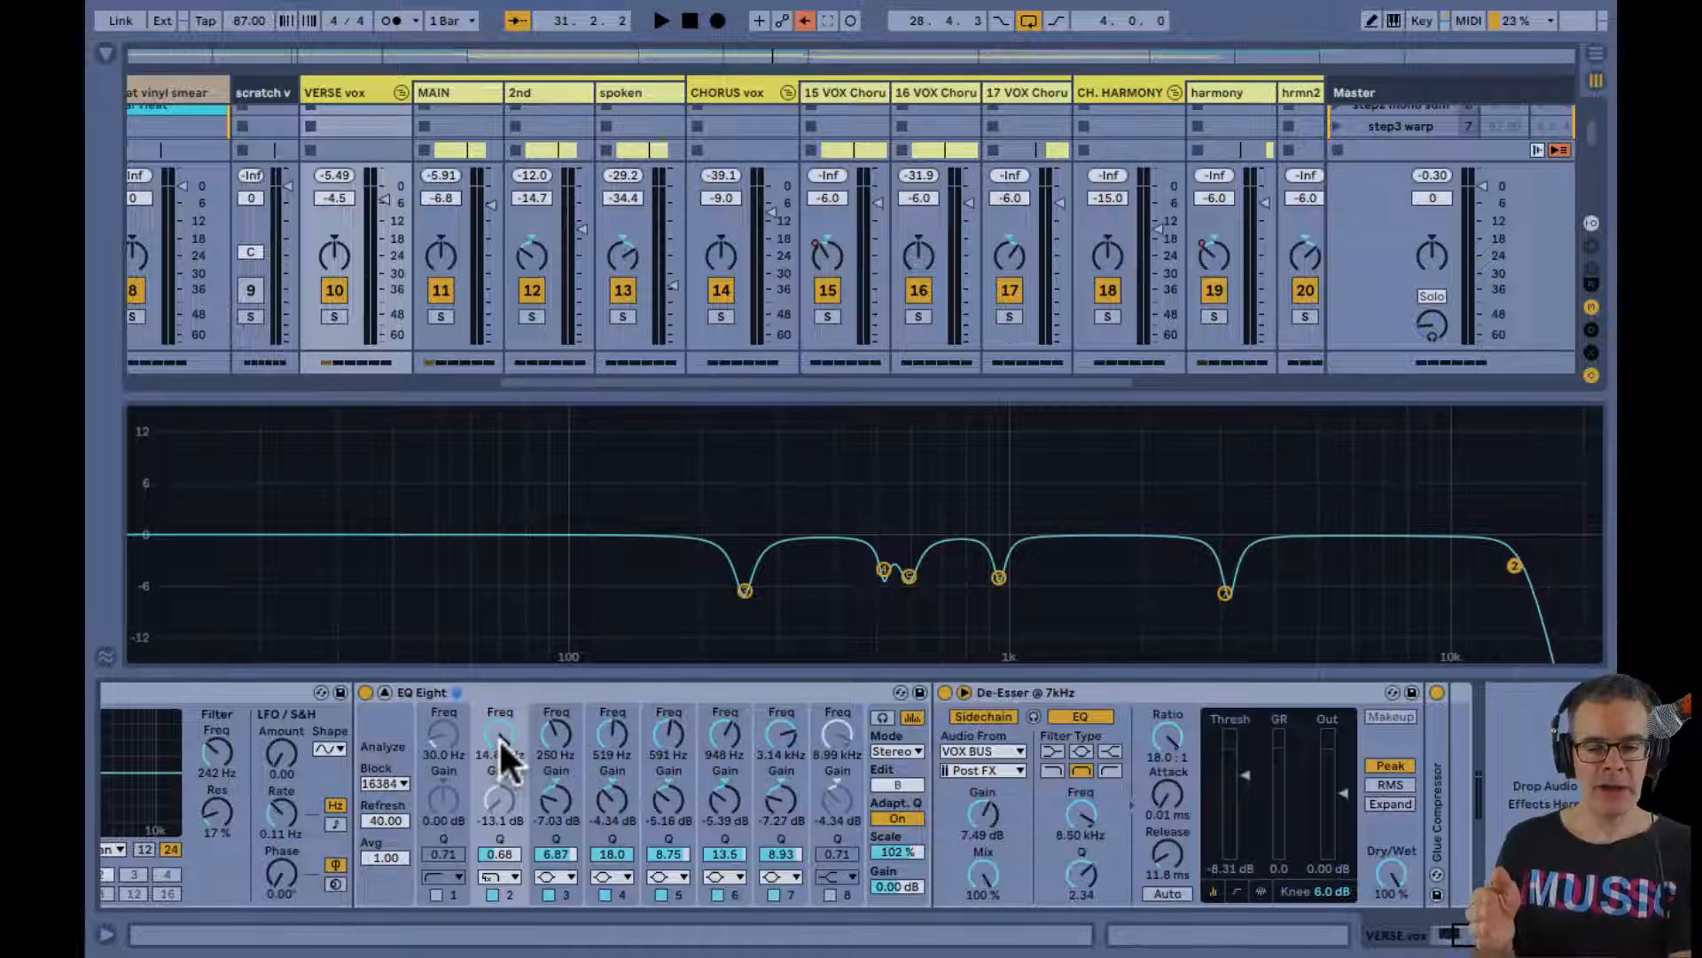
pyautogui.scroll(1, 498, 738)
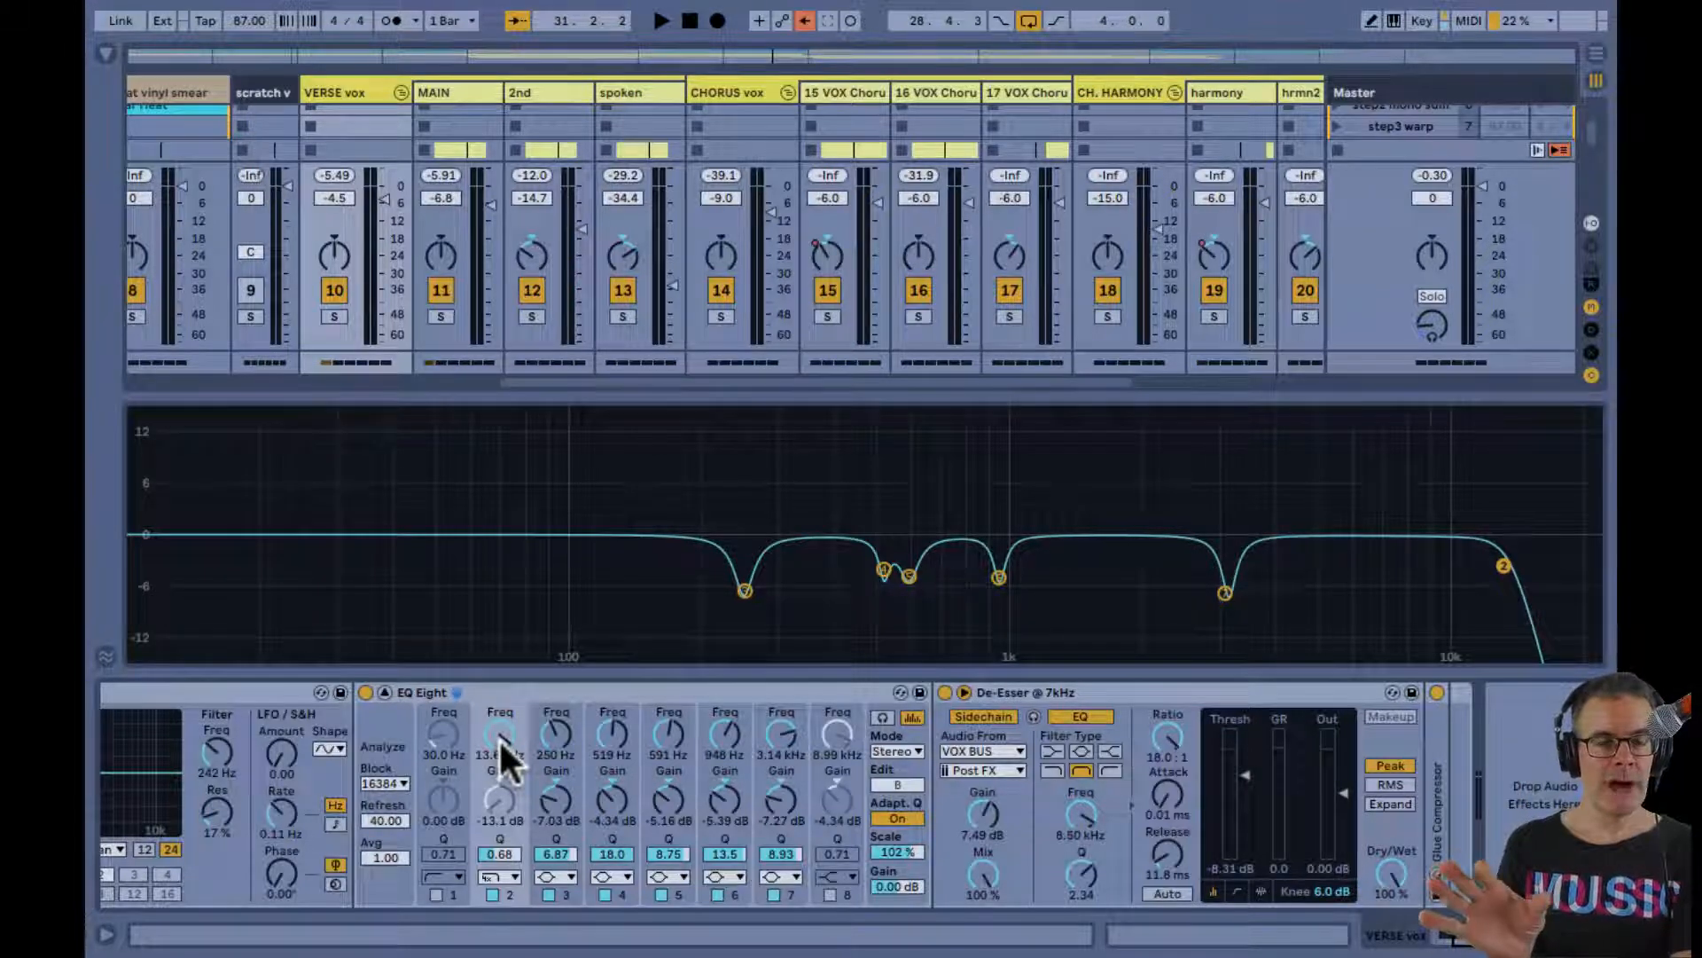
pyautogui.scroll(8, 498, 738)
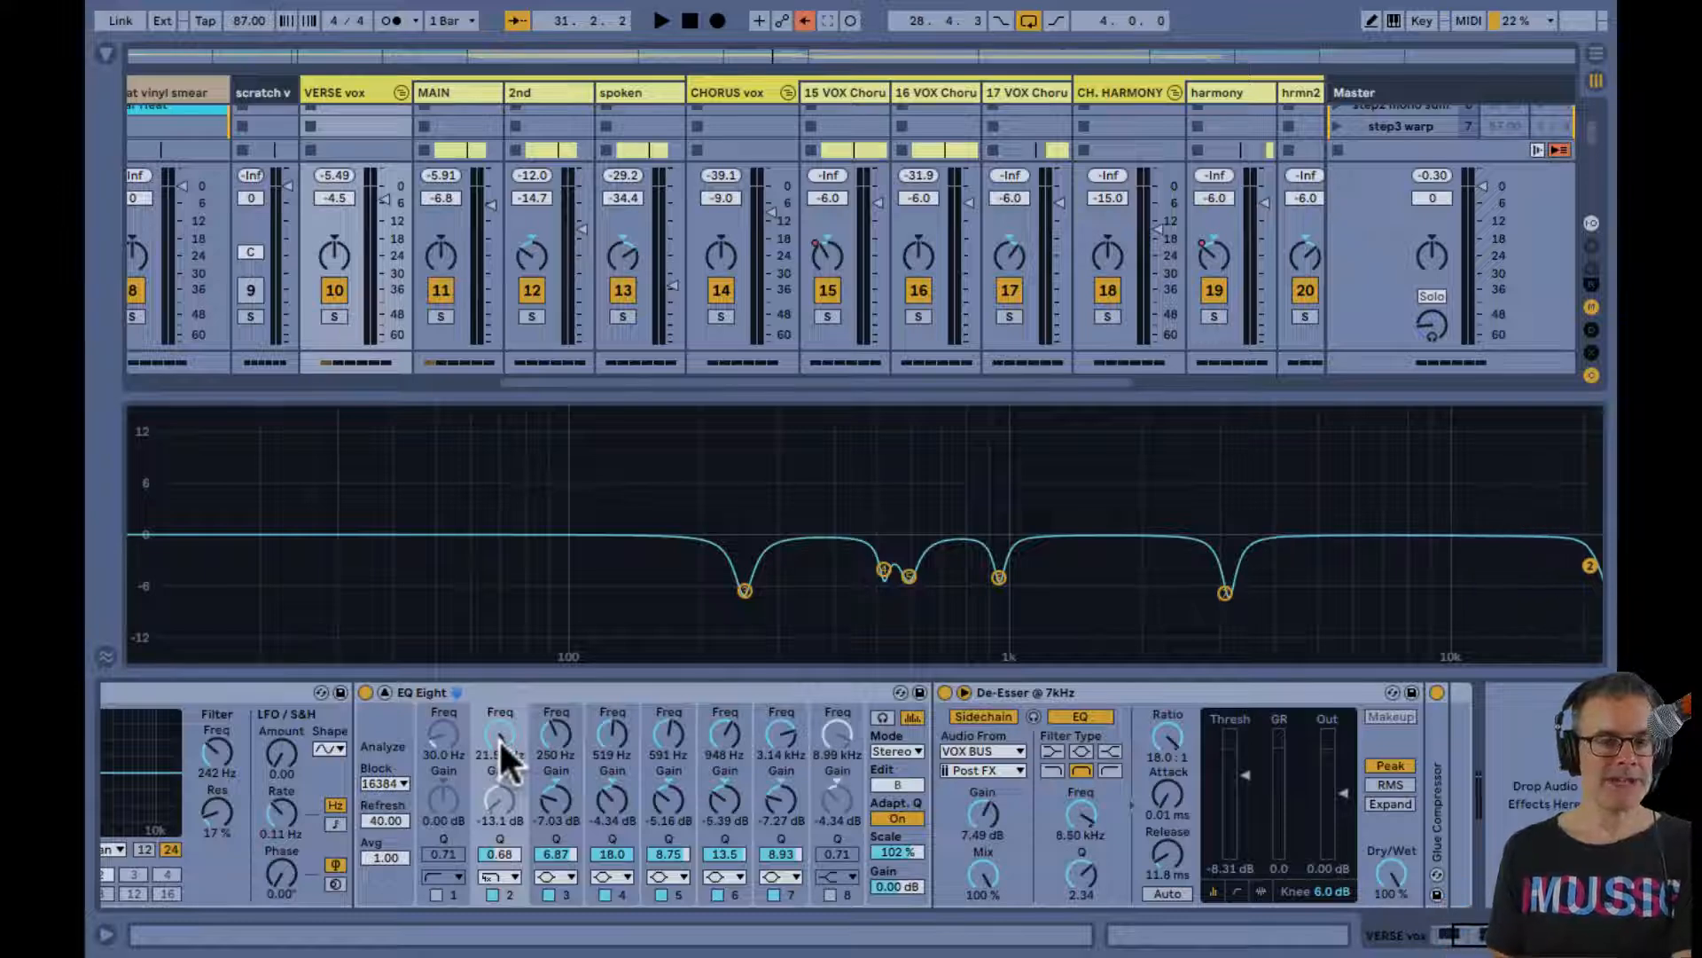
pyautogui.scroll(-9, 499, 738)
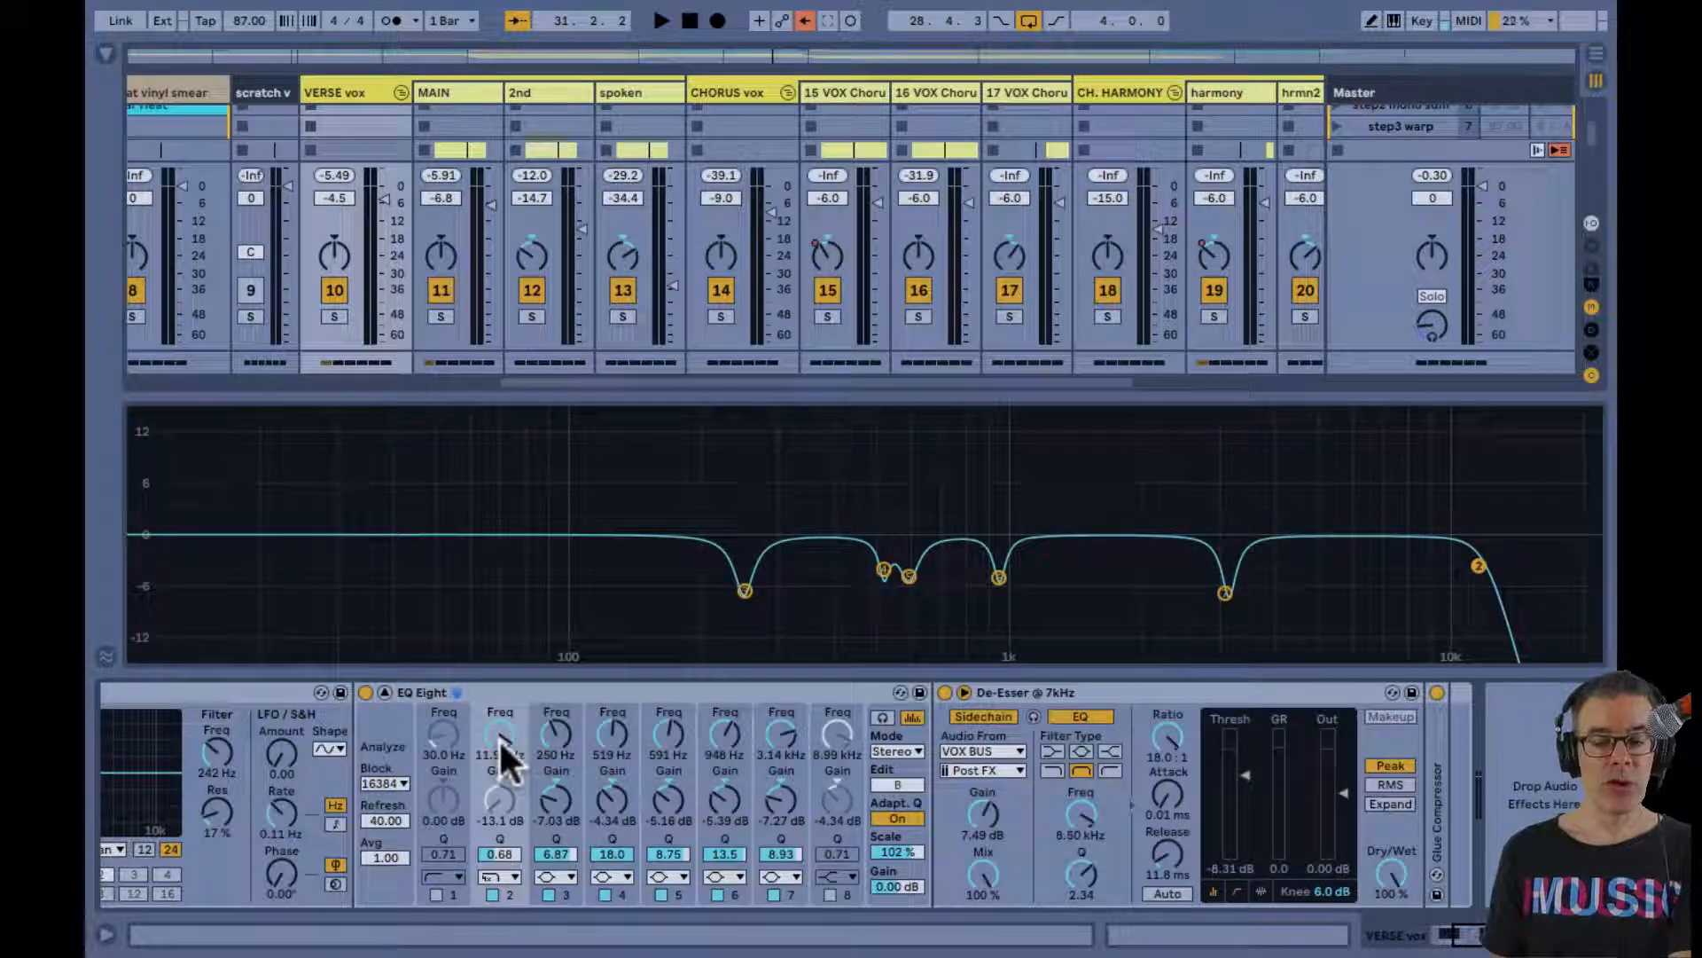
pyautogui.scroll(9, 499, 737)
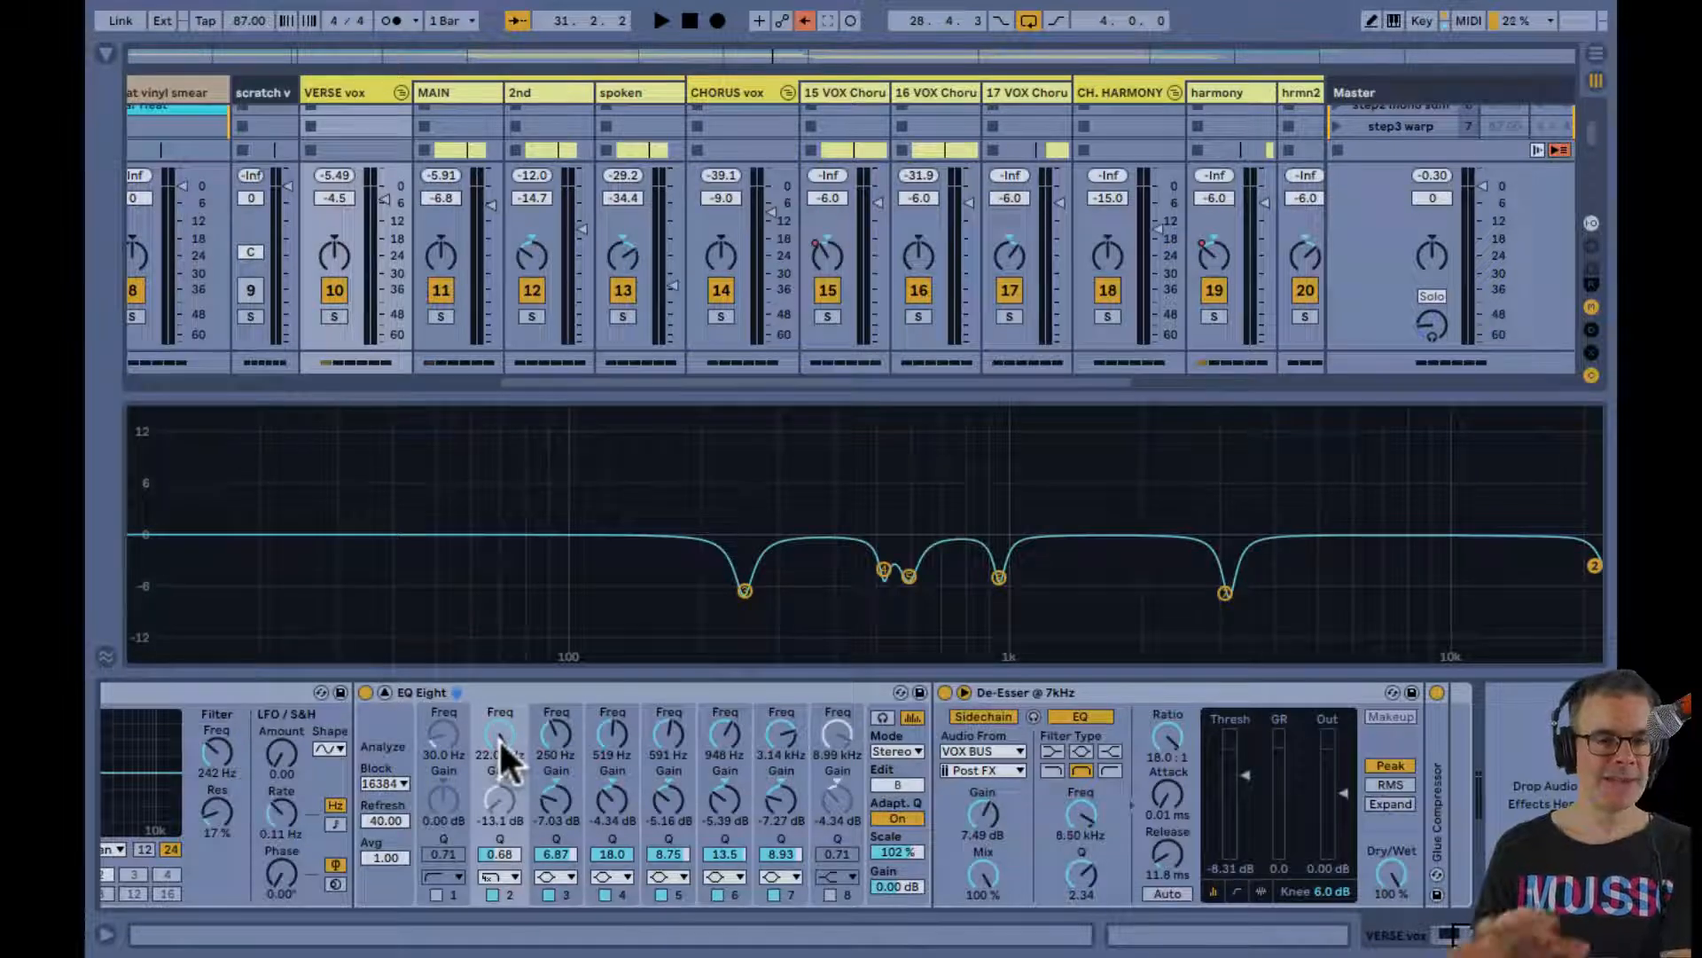
# Play the VERSE 2 loop while lowering band 2's low-pass cutoff to 9.71 kHz, zoom in on the verse clips and reselect the VERSE vox group
pyautogui.press('space')
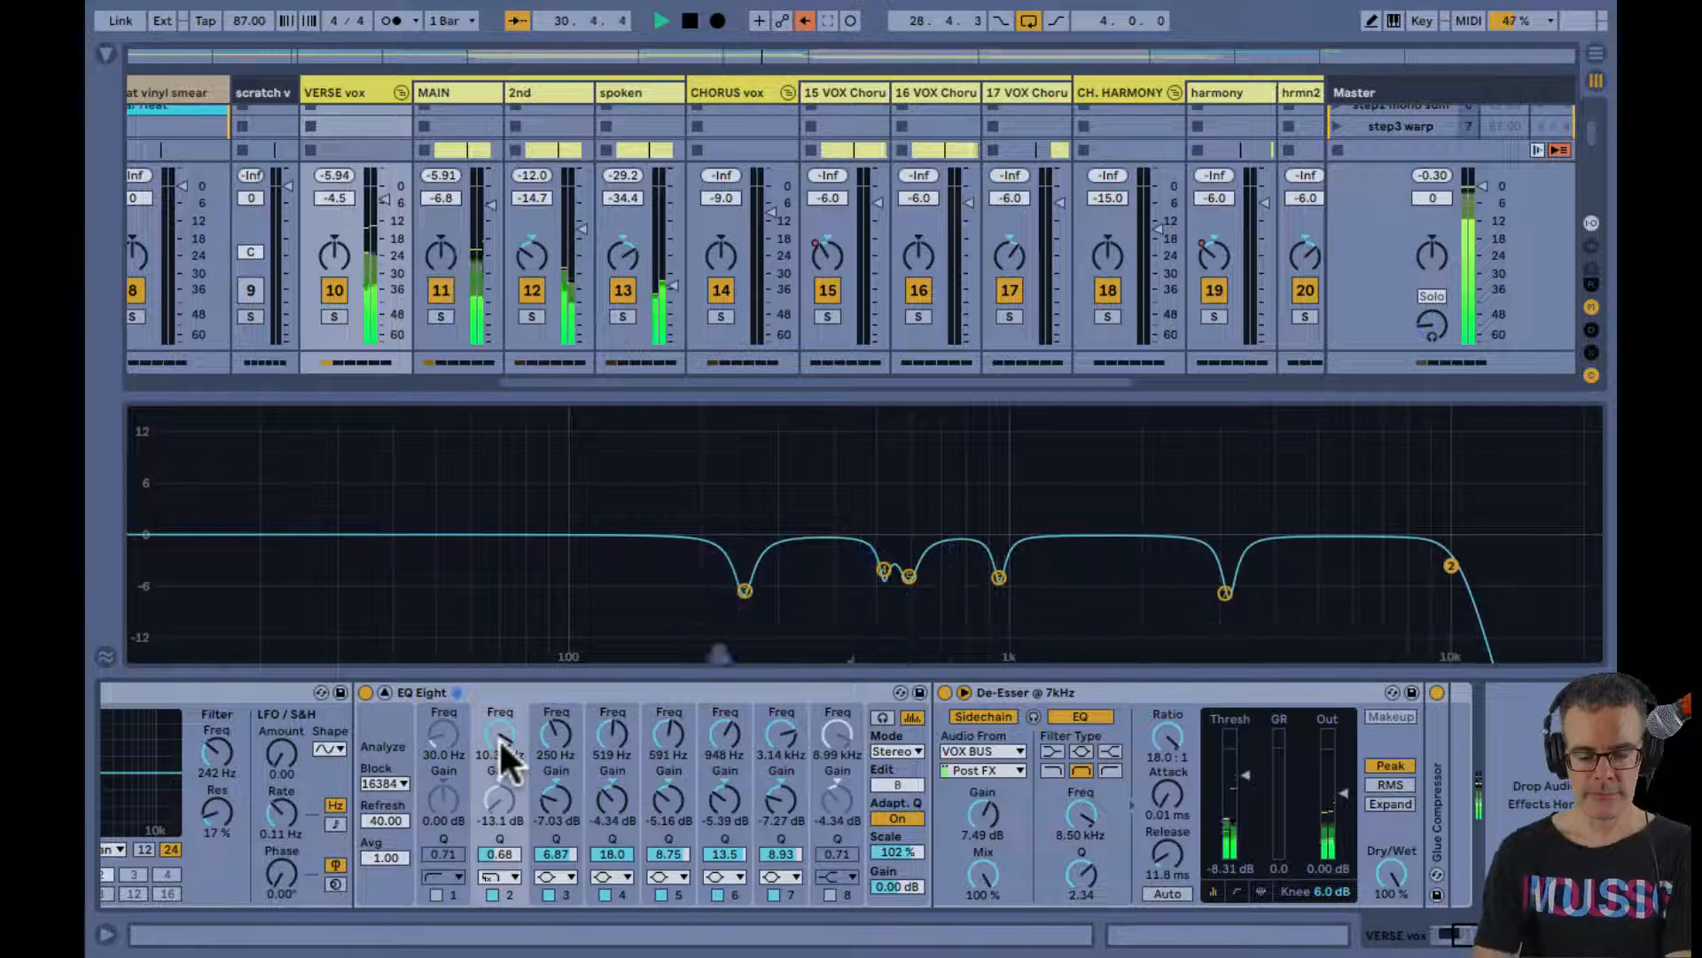
pyautogui.press('Tab')
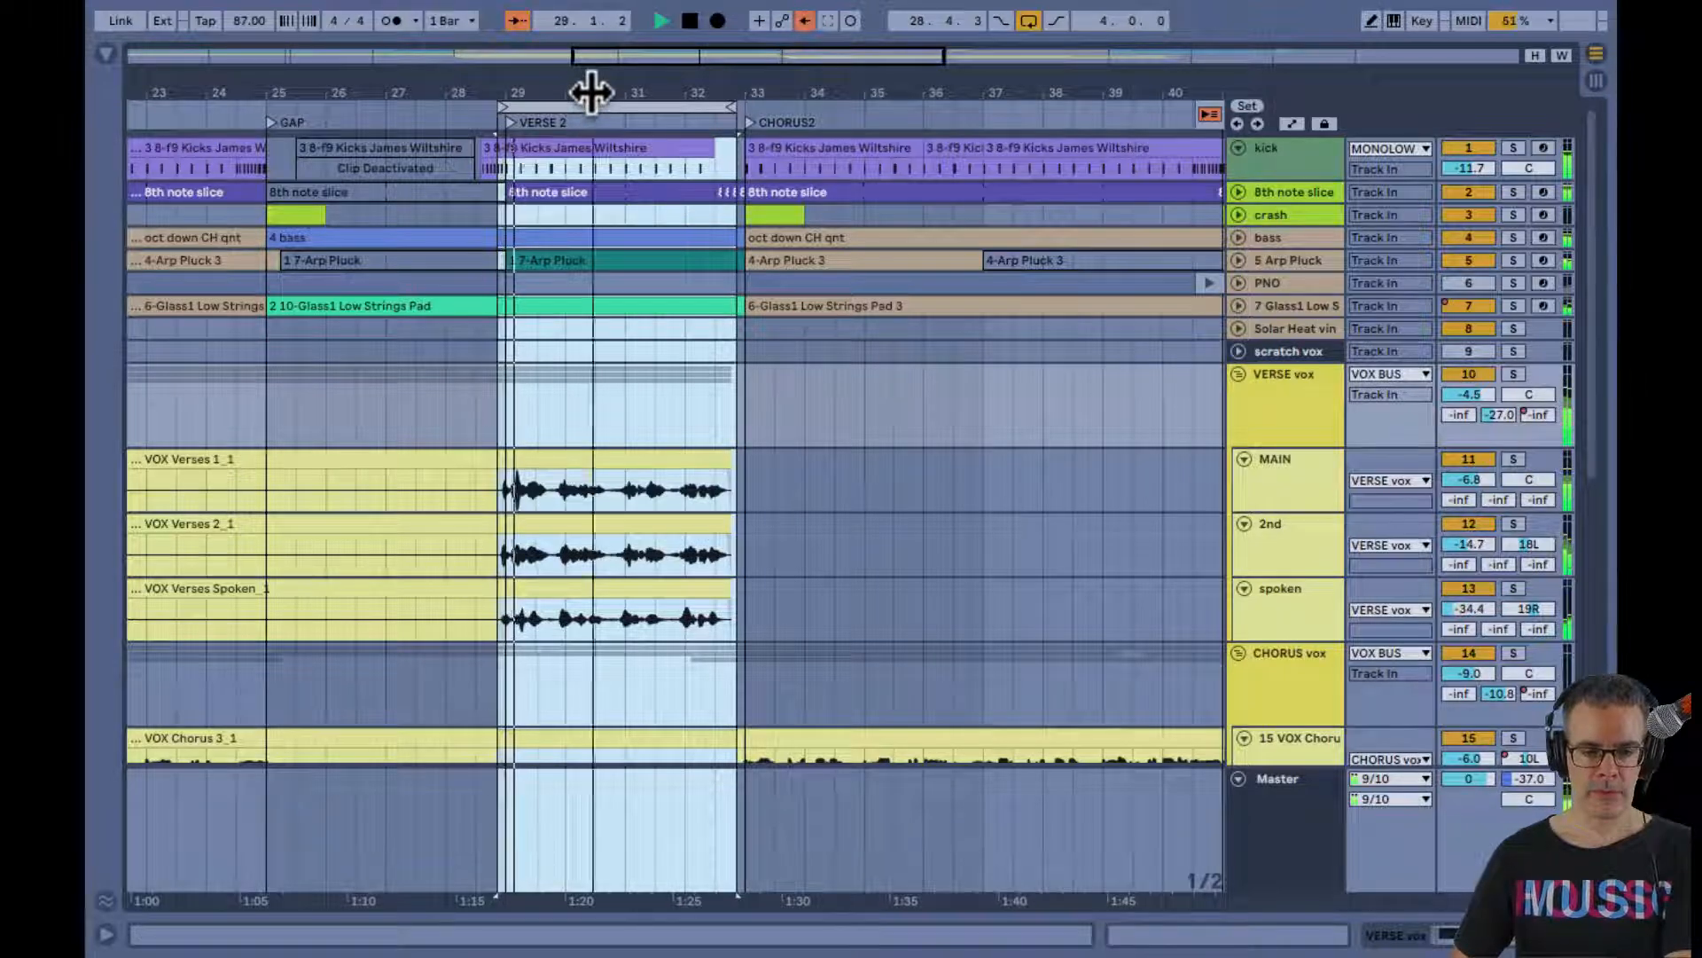
pyautogui.moveTo(592, 91); pyautogui.dragTo(588, 95)
pyautogui.click(543, 499)
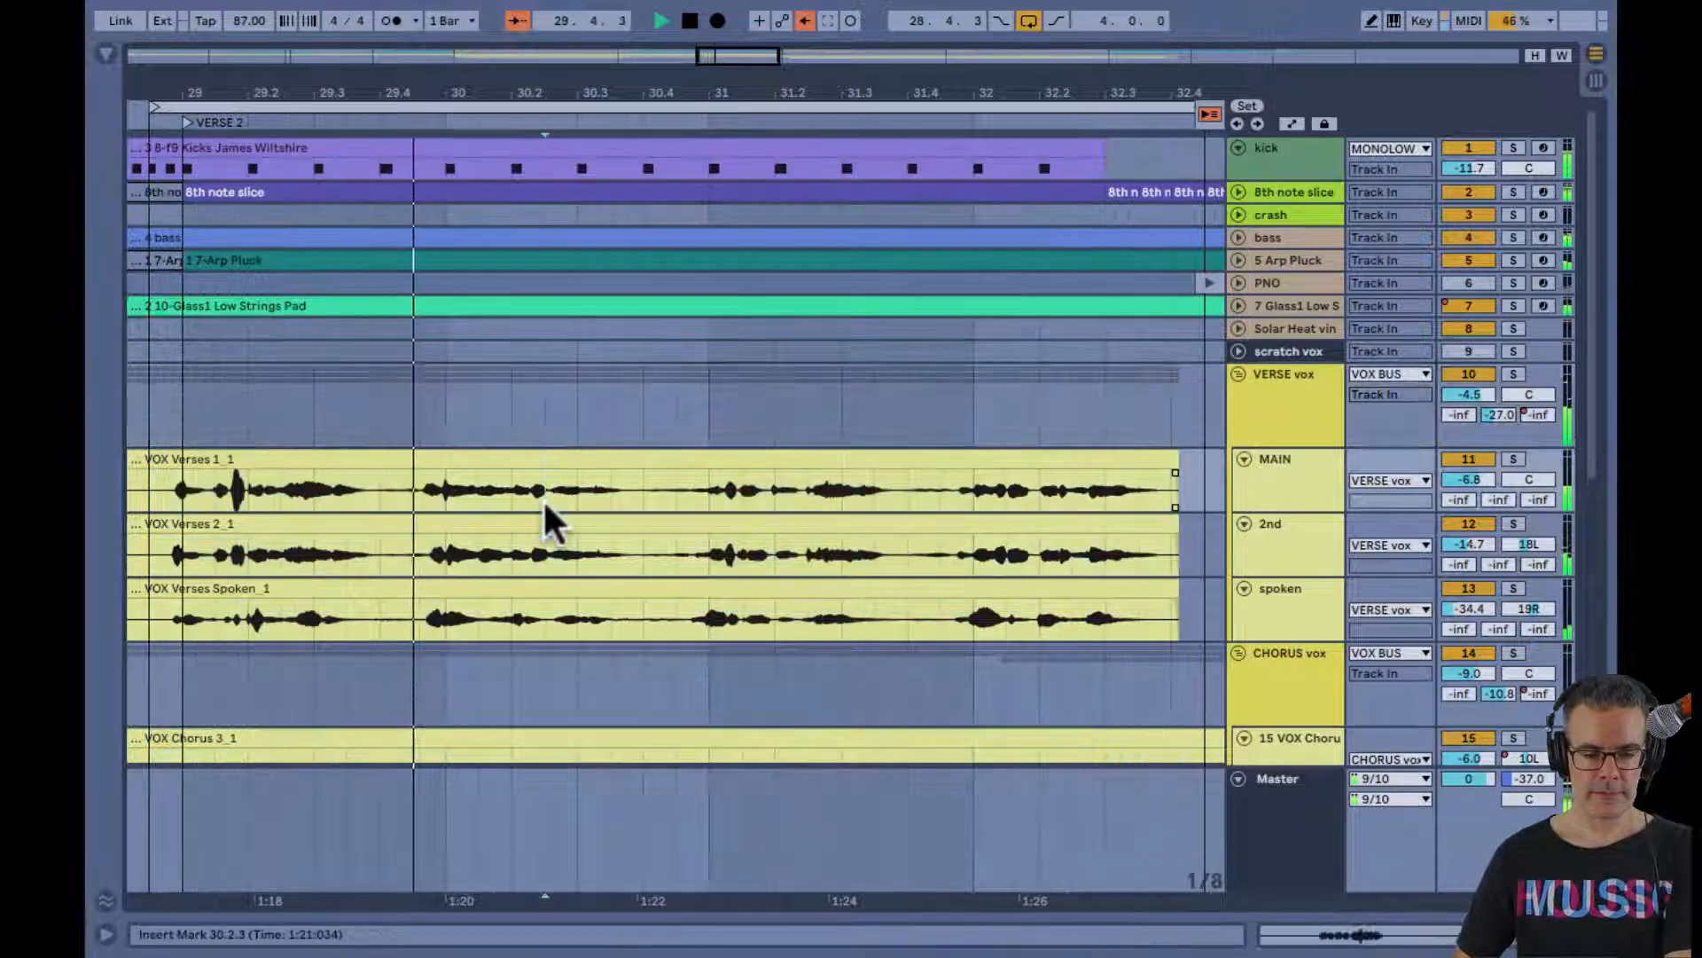
pyautogui.press('Tab')
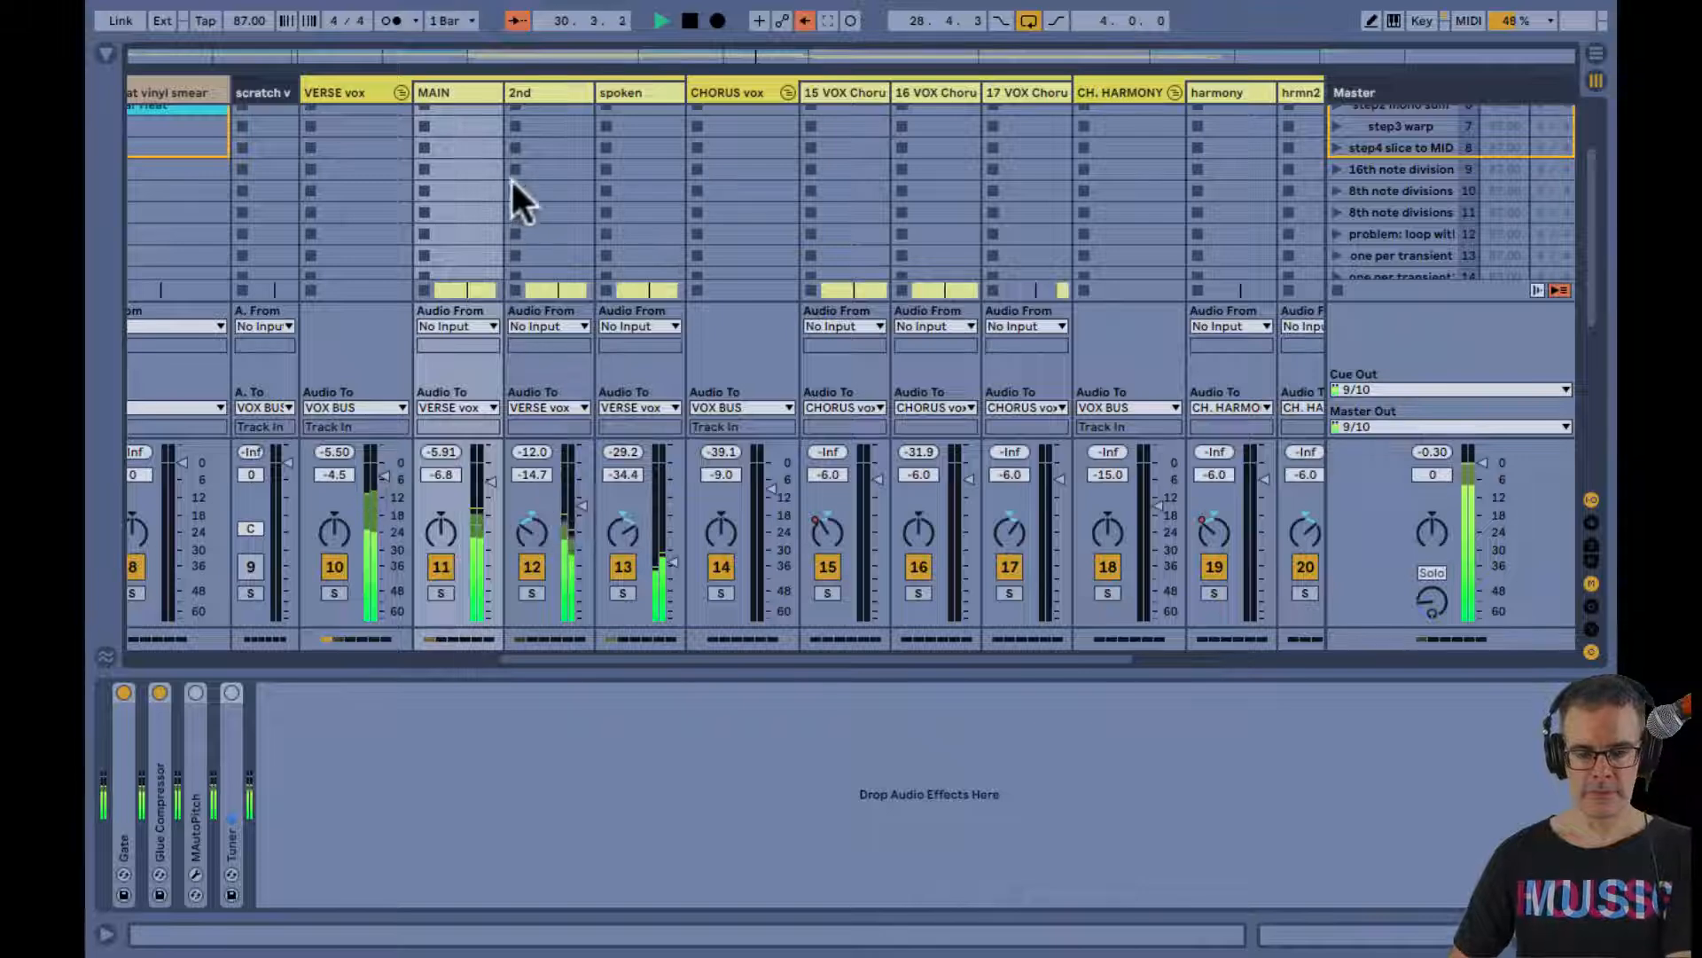
pyautogui.click(364, 93)
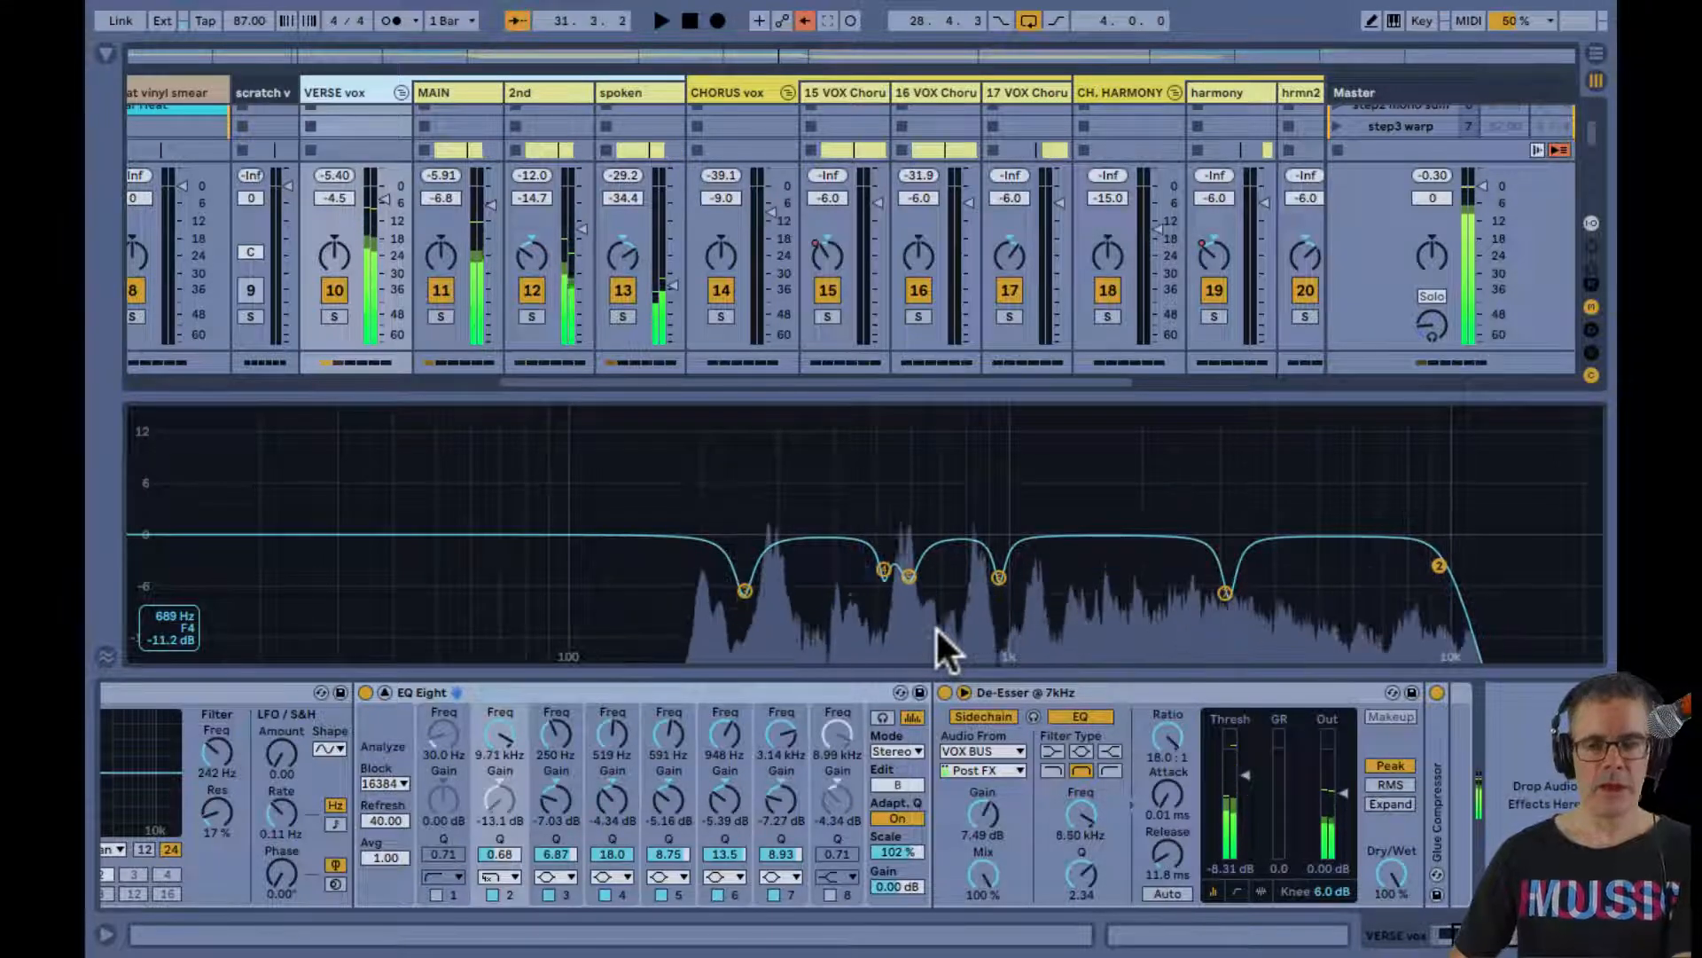
# Change band 2 to a high shelf at 5.86 kHz with -8.55 dB gain and Q 0.72 while the verse loop plays
pyautogui.press('space')
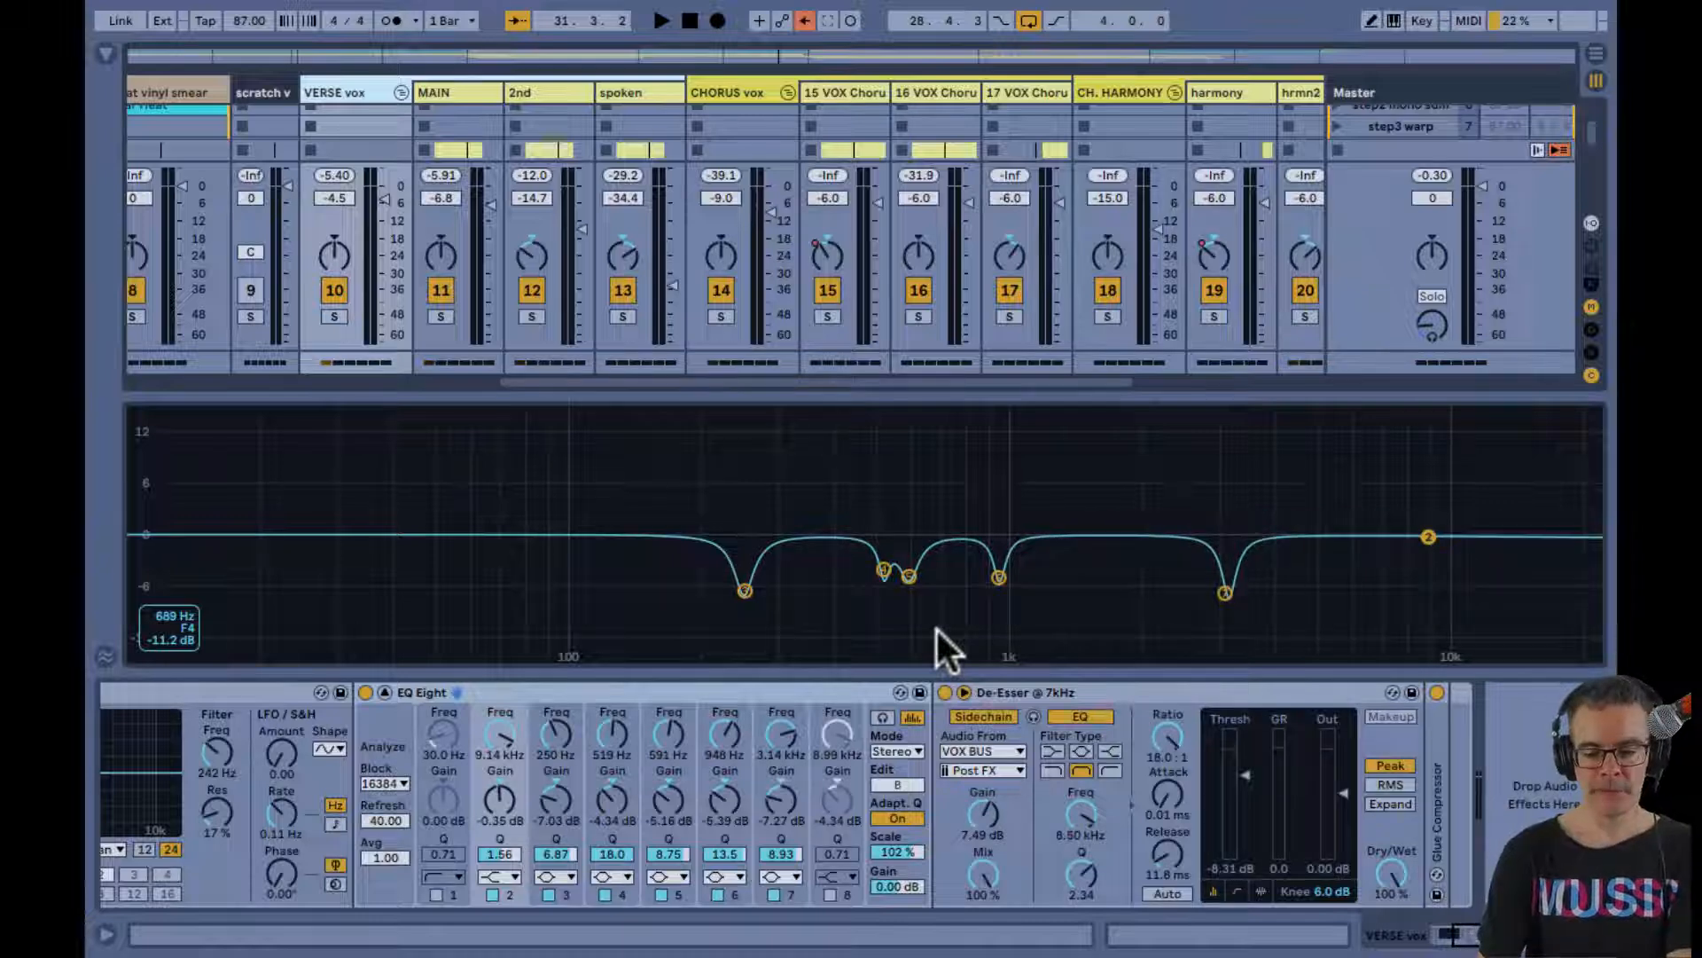
pyautogui.press('space')
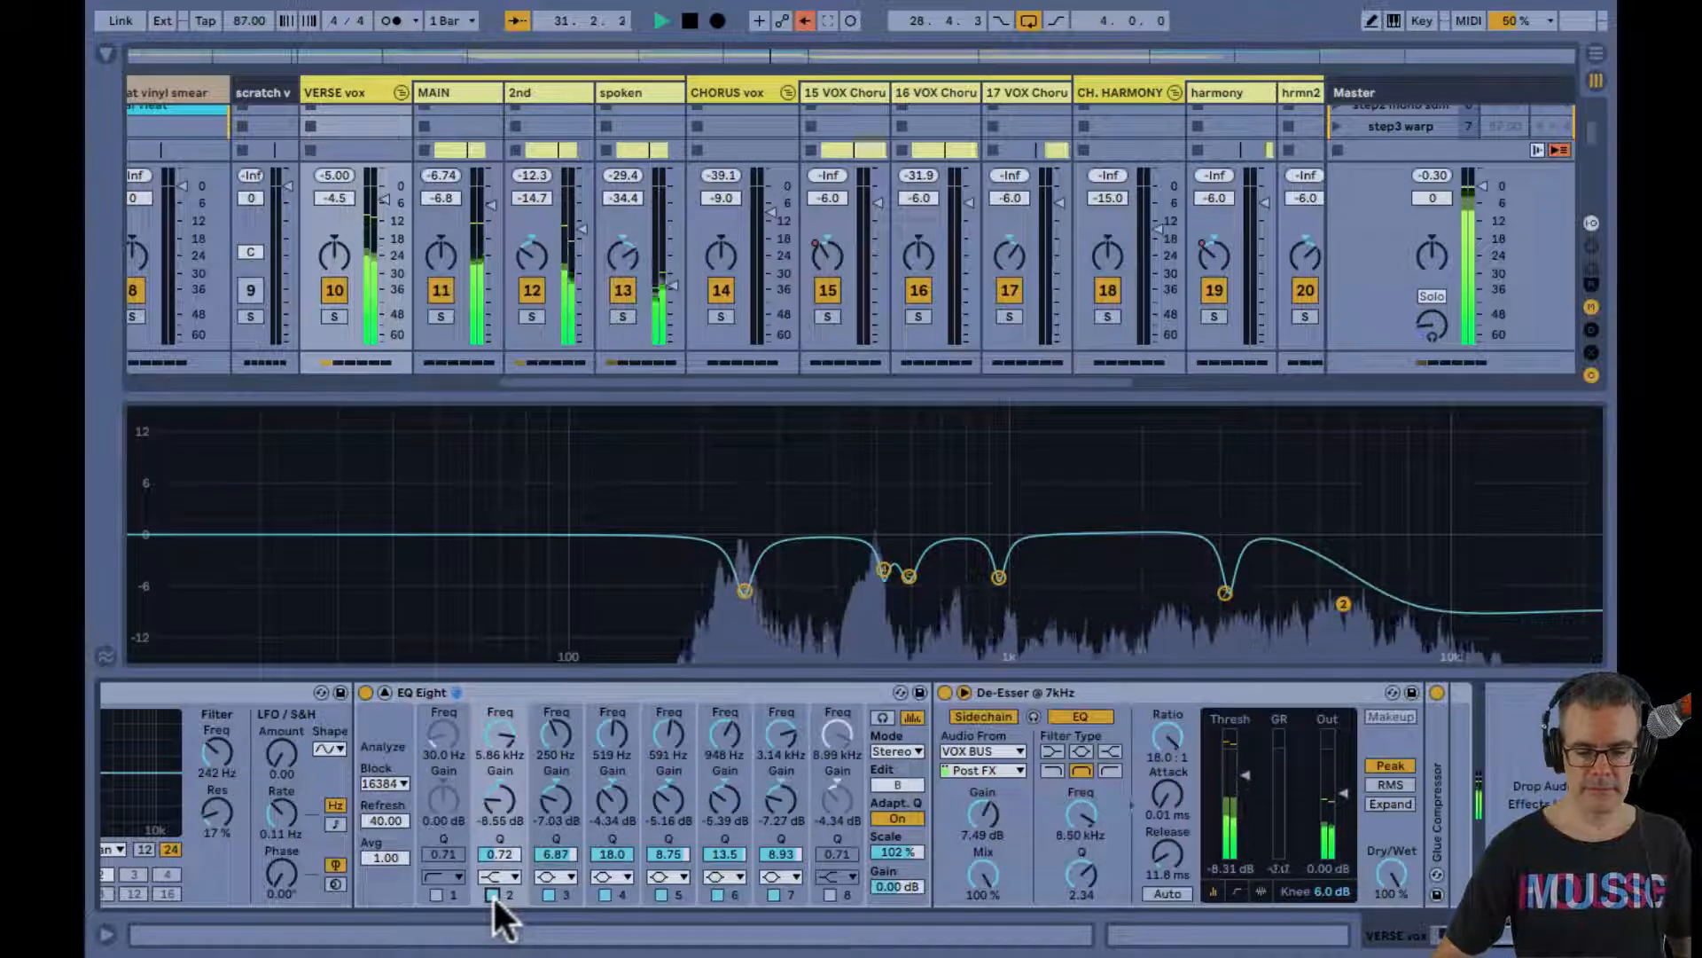
# Select one bar of the 2nd vocal clip from 30.4.3 in the arrangement and loop it
pyautogui.press('Tab')
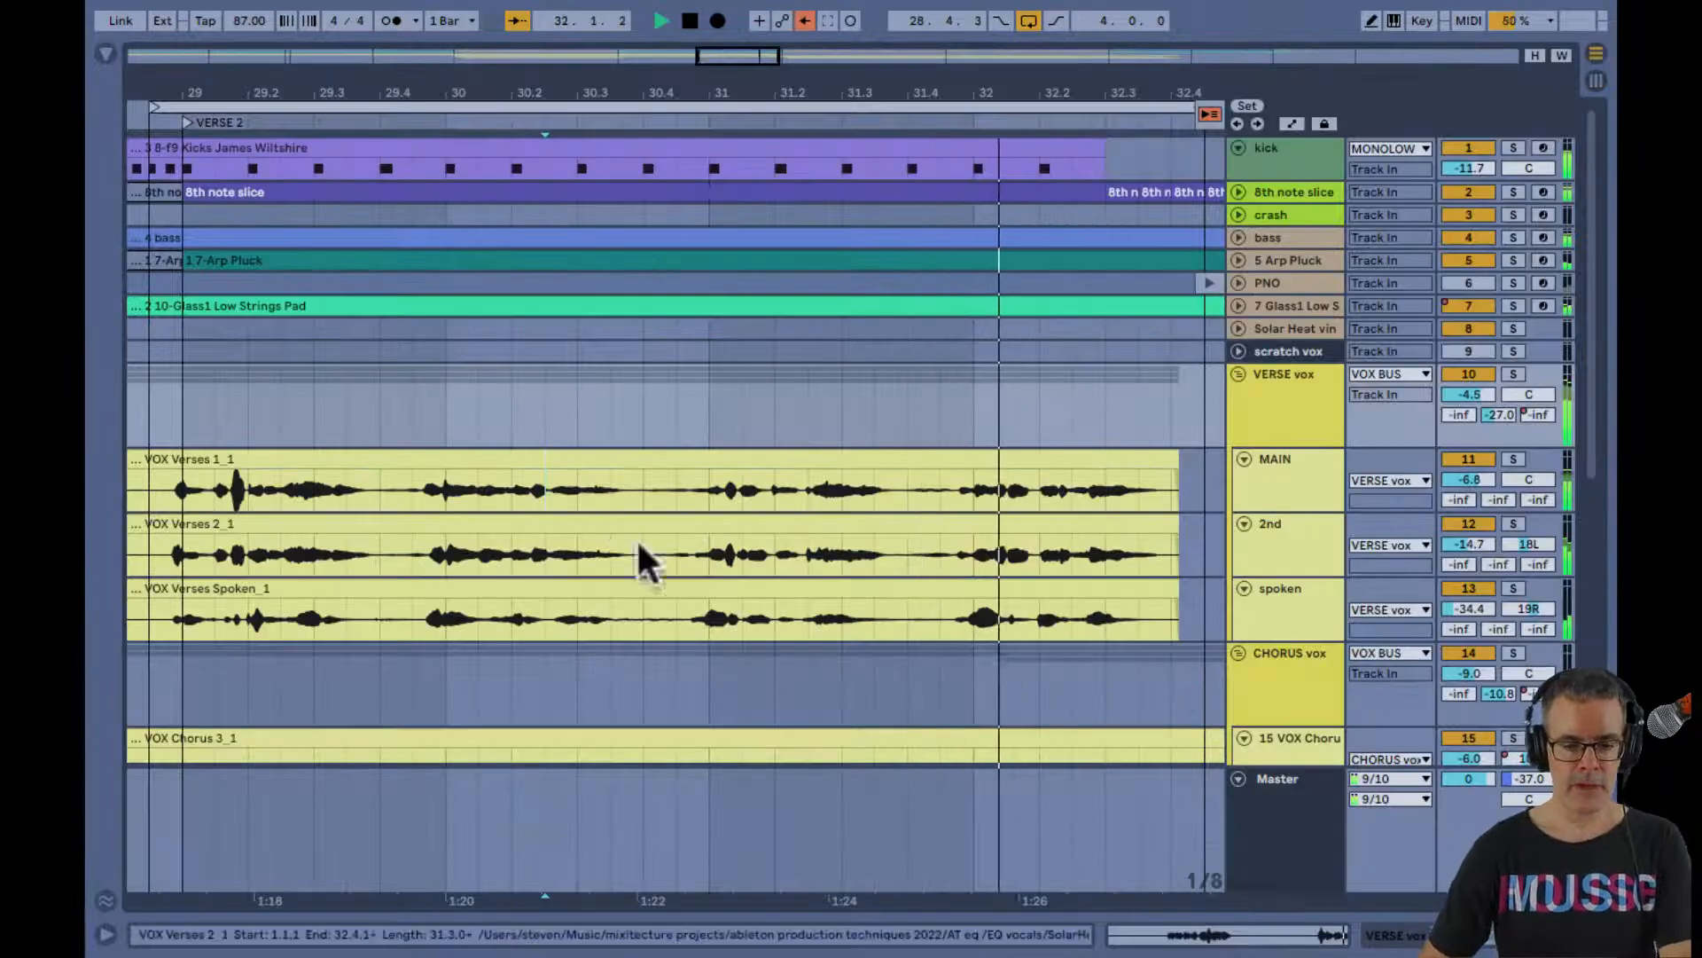
pyautogui.click(671, 554)
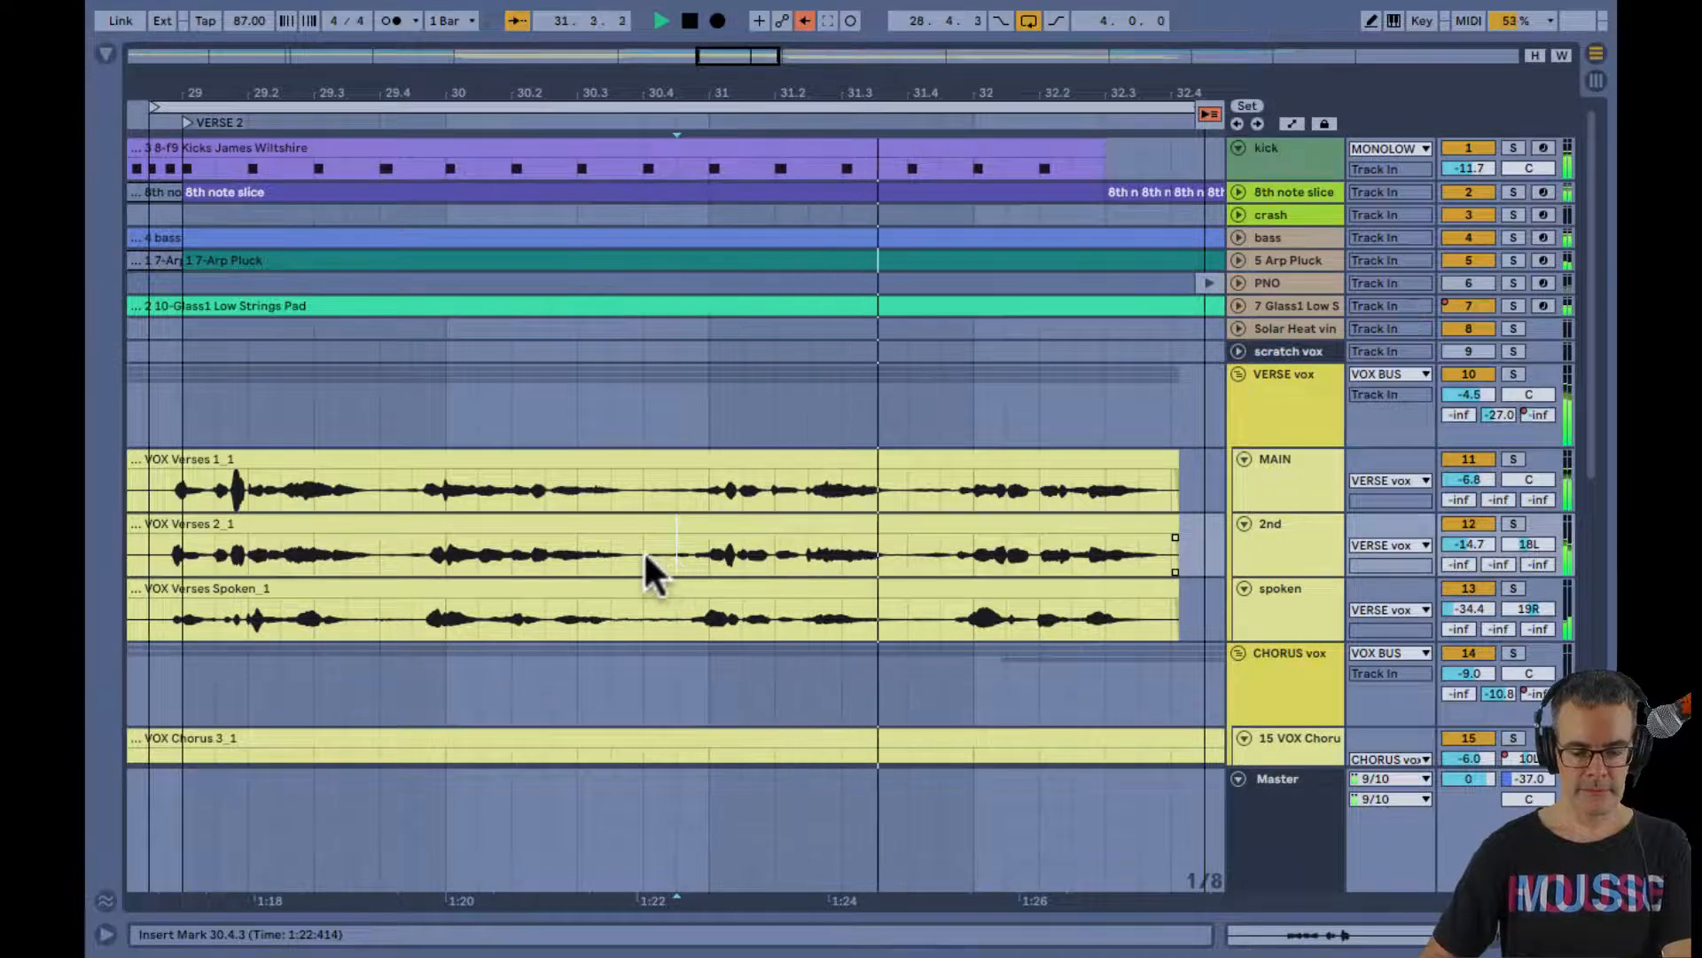
pyautogui.moveTo(644, 550); pyautogui.dragTo(937, 559)
pyautogui.hotkey('ctrl', 'l')
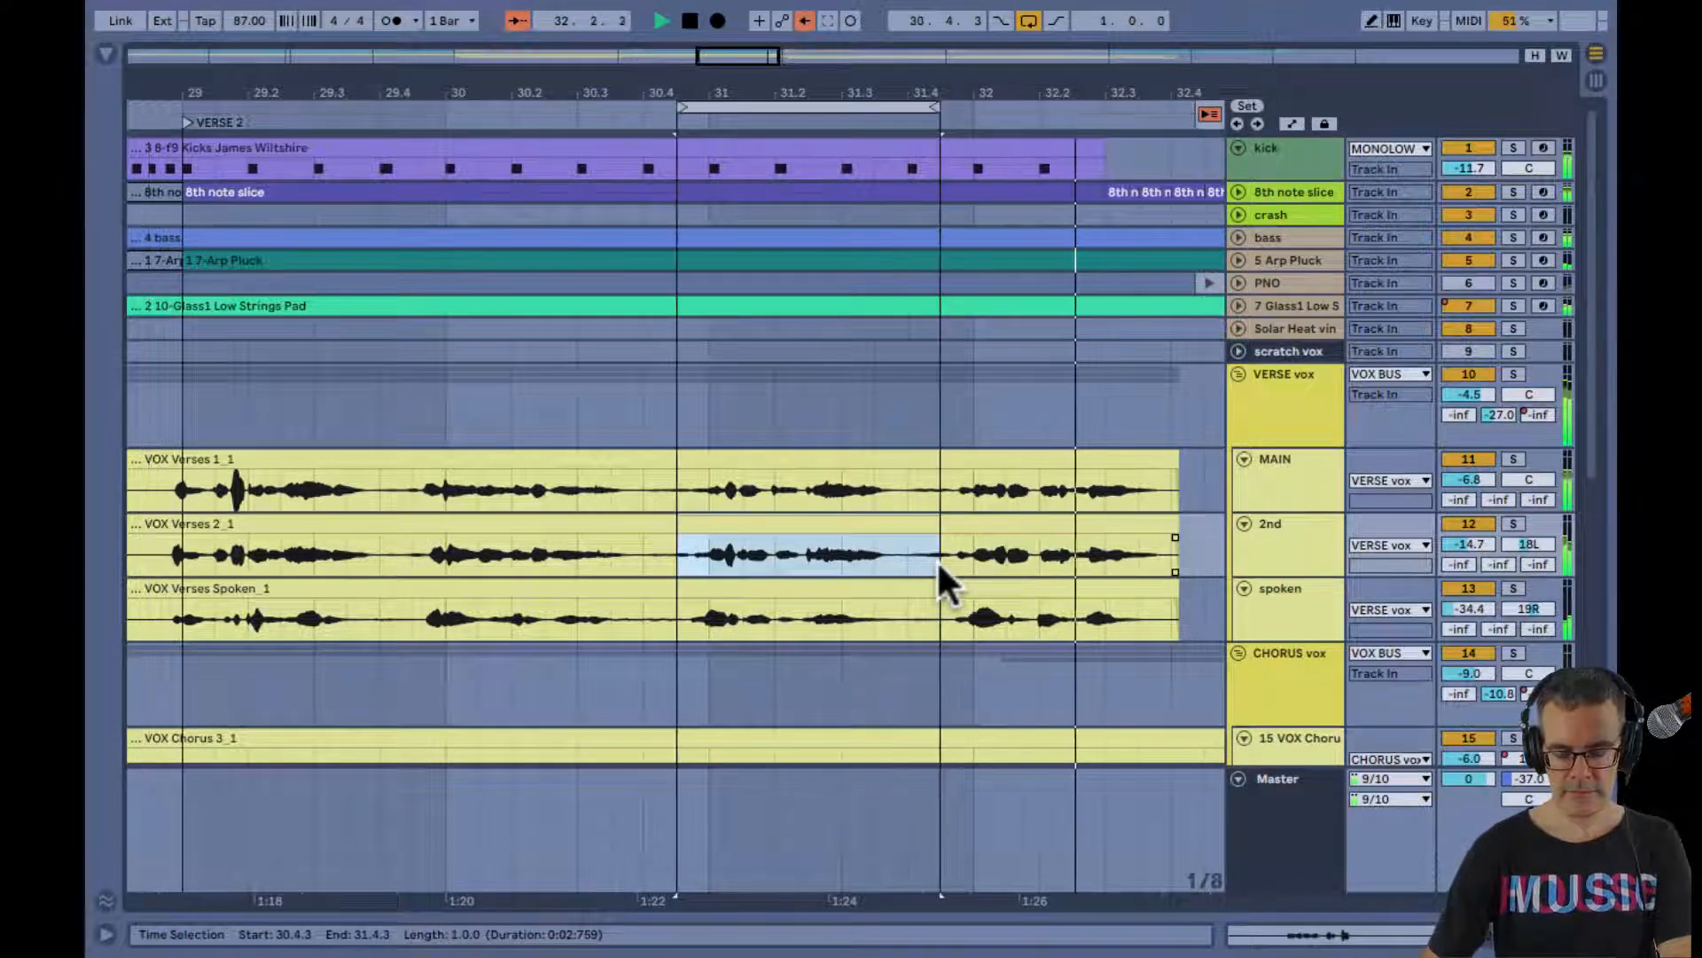
# Play the one-bar loop from its start and compare the VERSE vox EQ Eight with band 2 bypassed
pyautogui.click(674, 122)
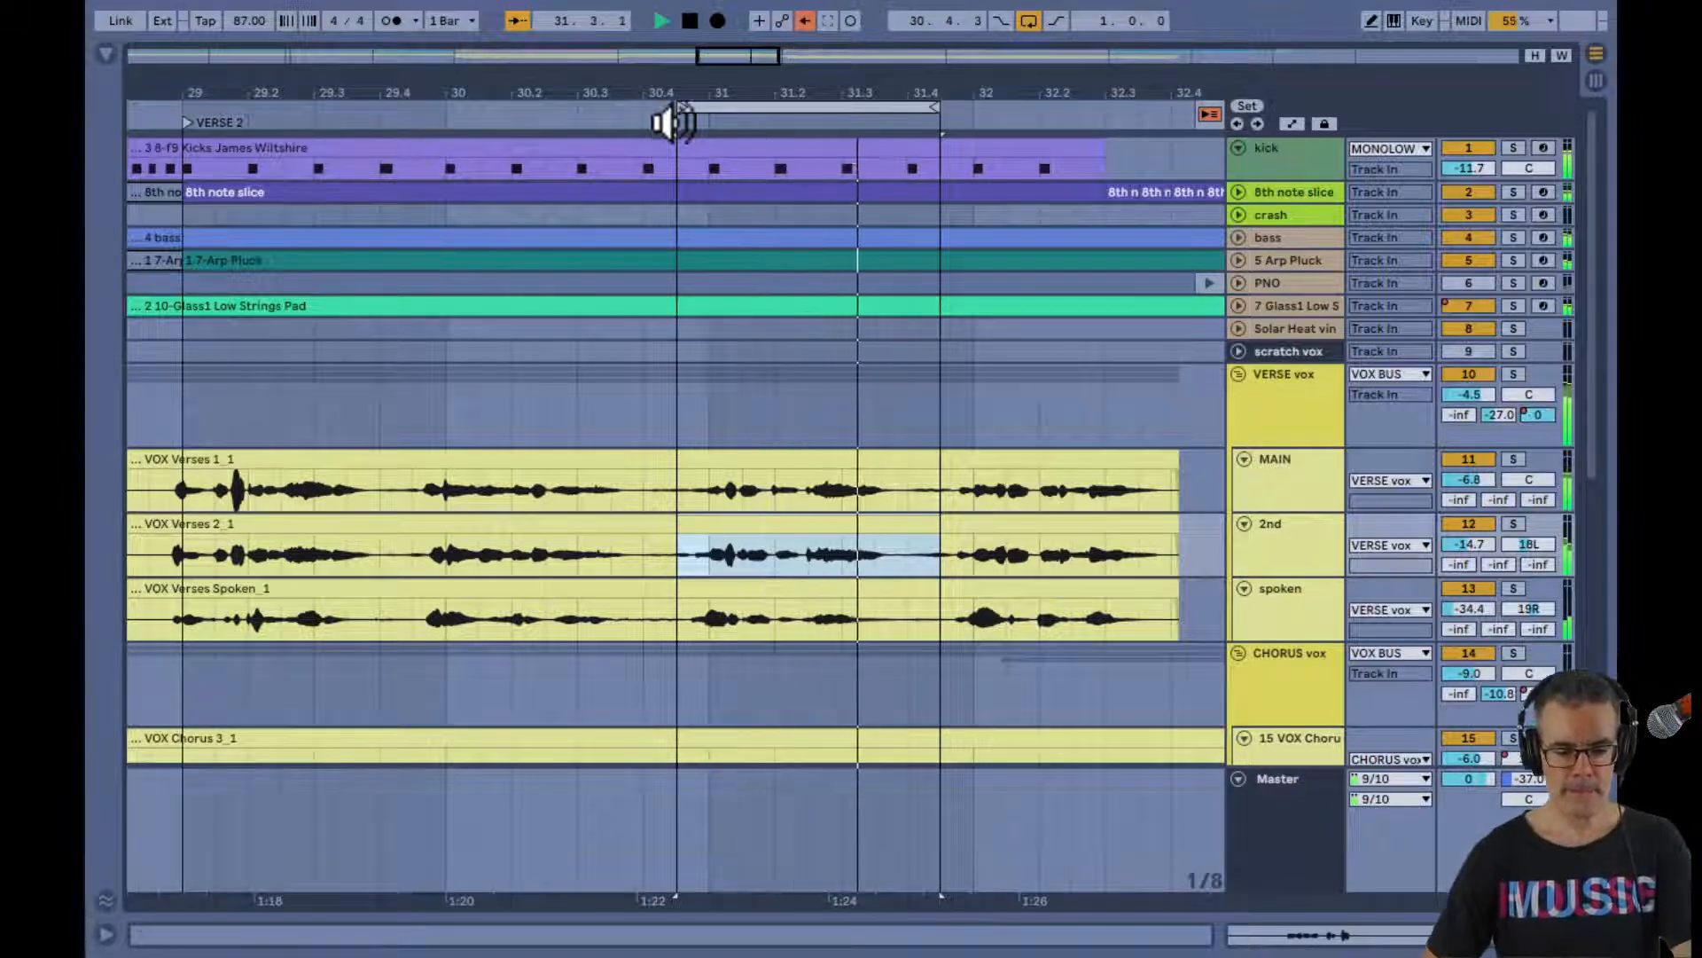
pyautogui.press('Tab')
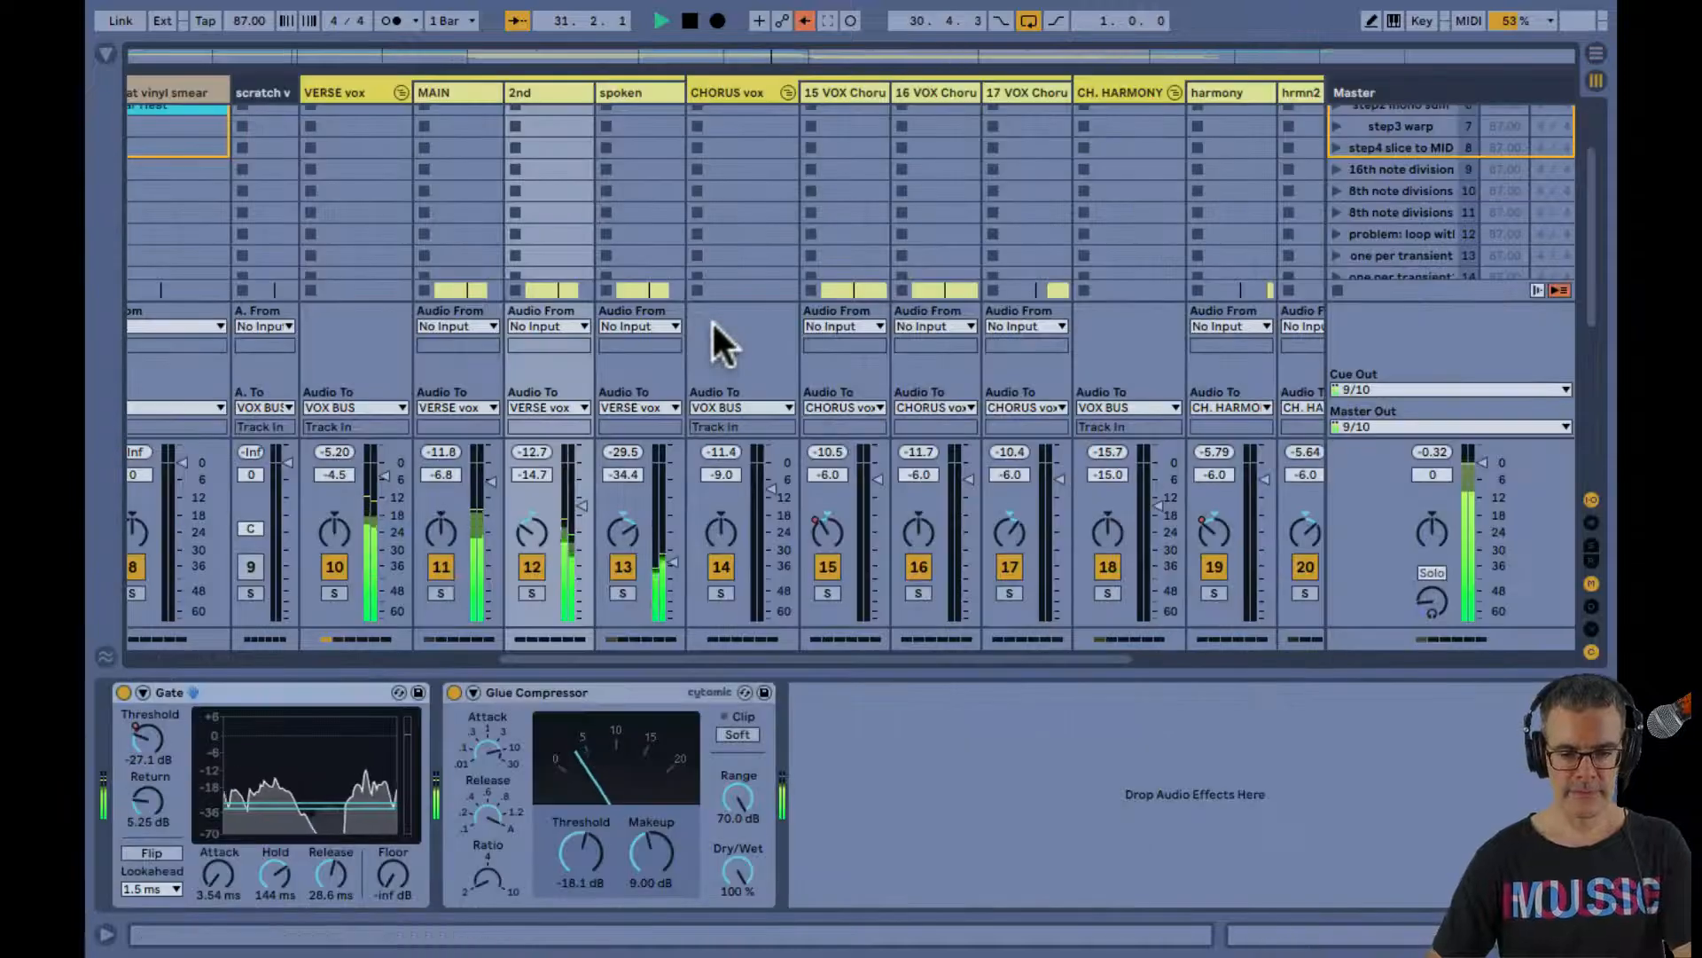
pyautogui.click(359, 88)
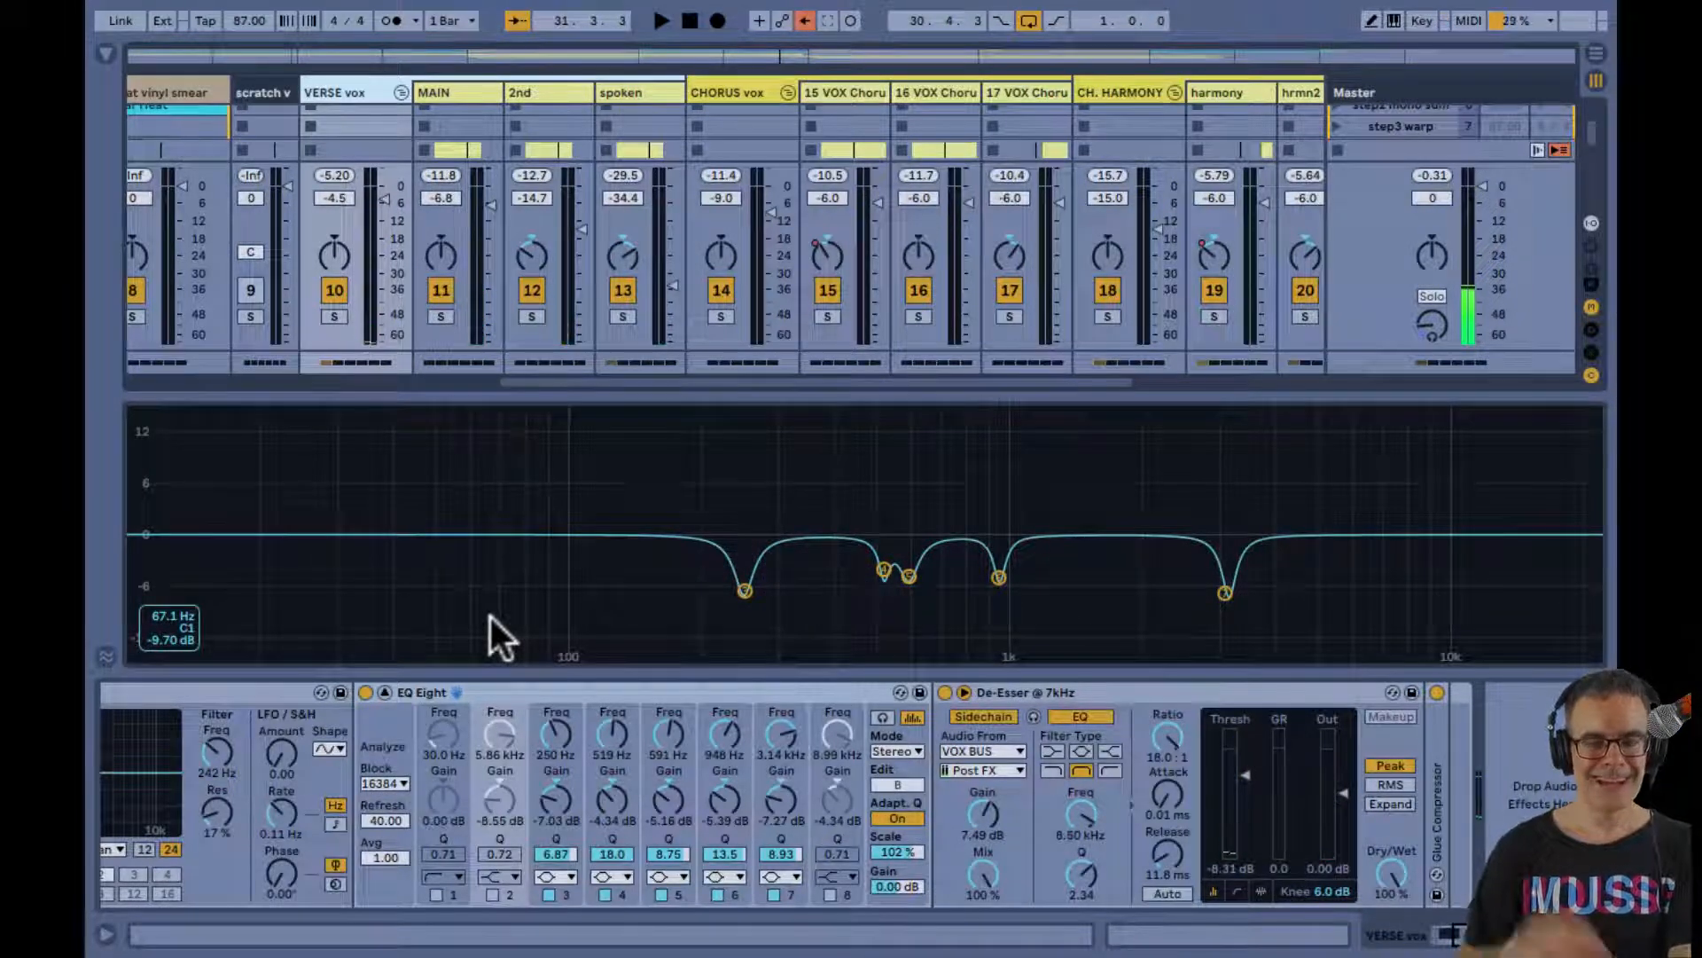
# Replay the one-bar loop from its start with band 2's high shelf active and moved to 8.51 kHz, and stop playback
pyautogui.press('Tab')
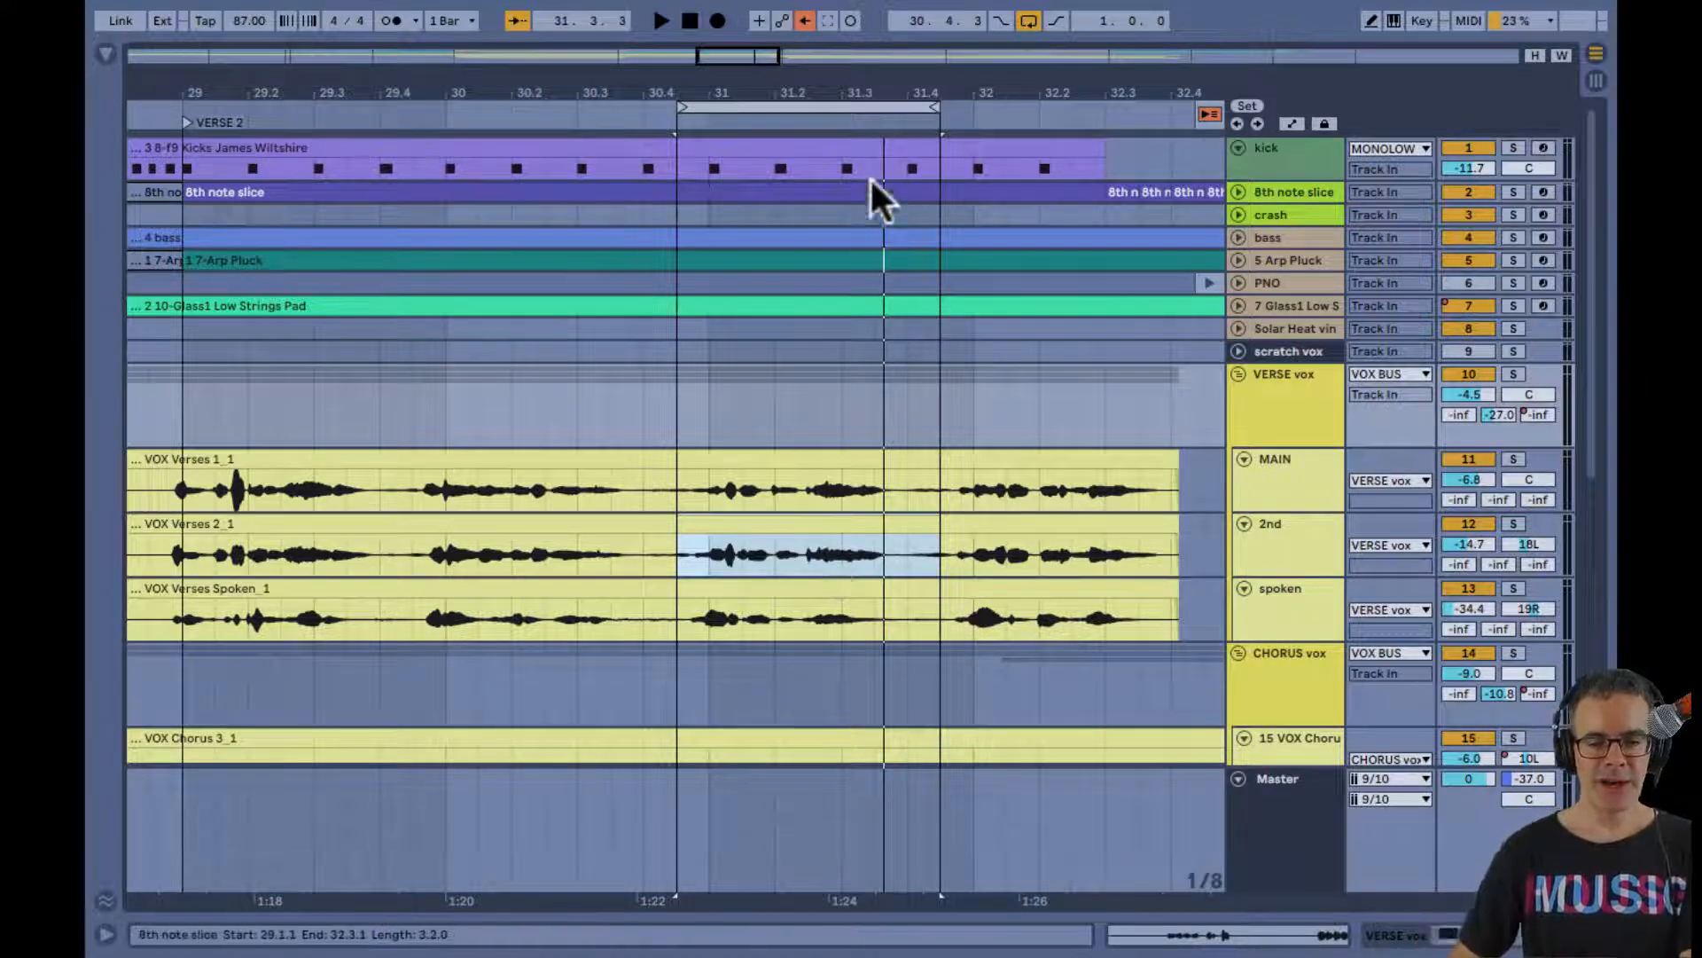
pyautogui.moveTo(874, 103); pyautogui.dragTo(876, 105)
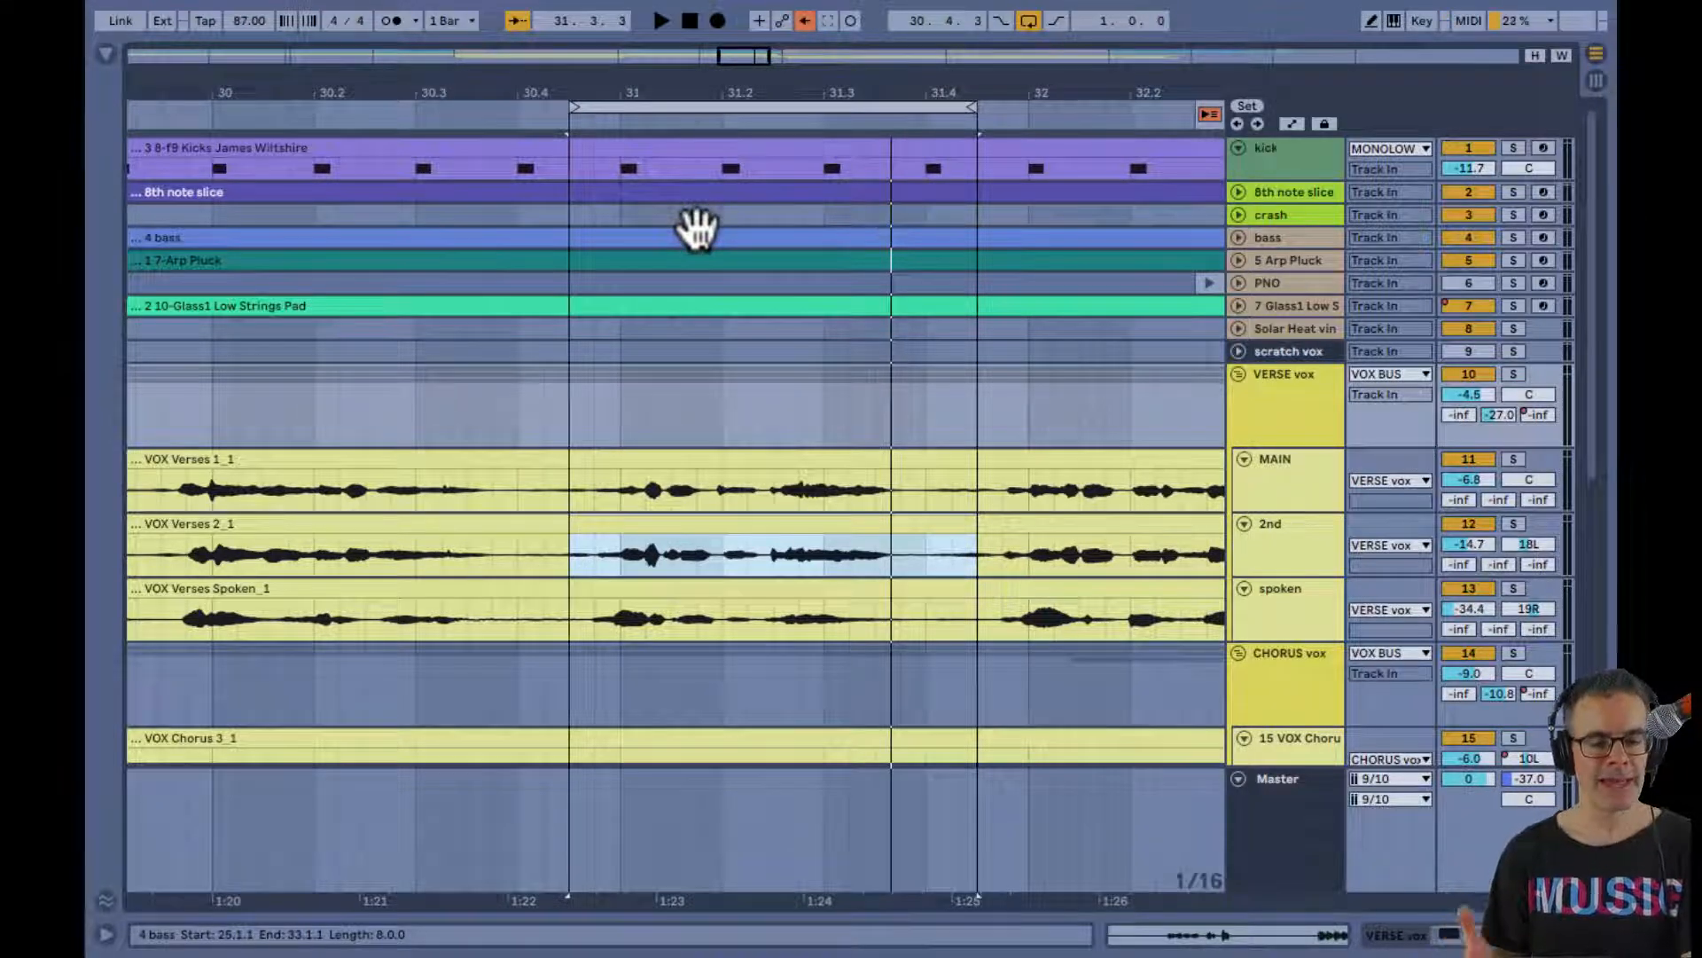
pyautogui.press('Tab')
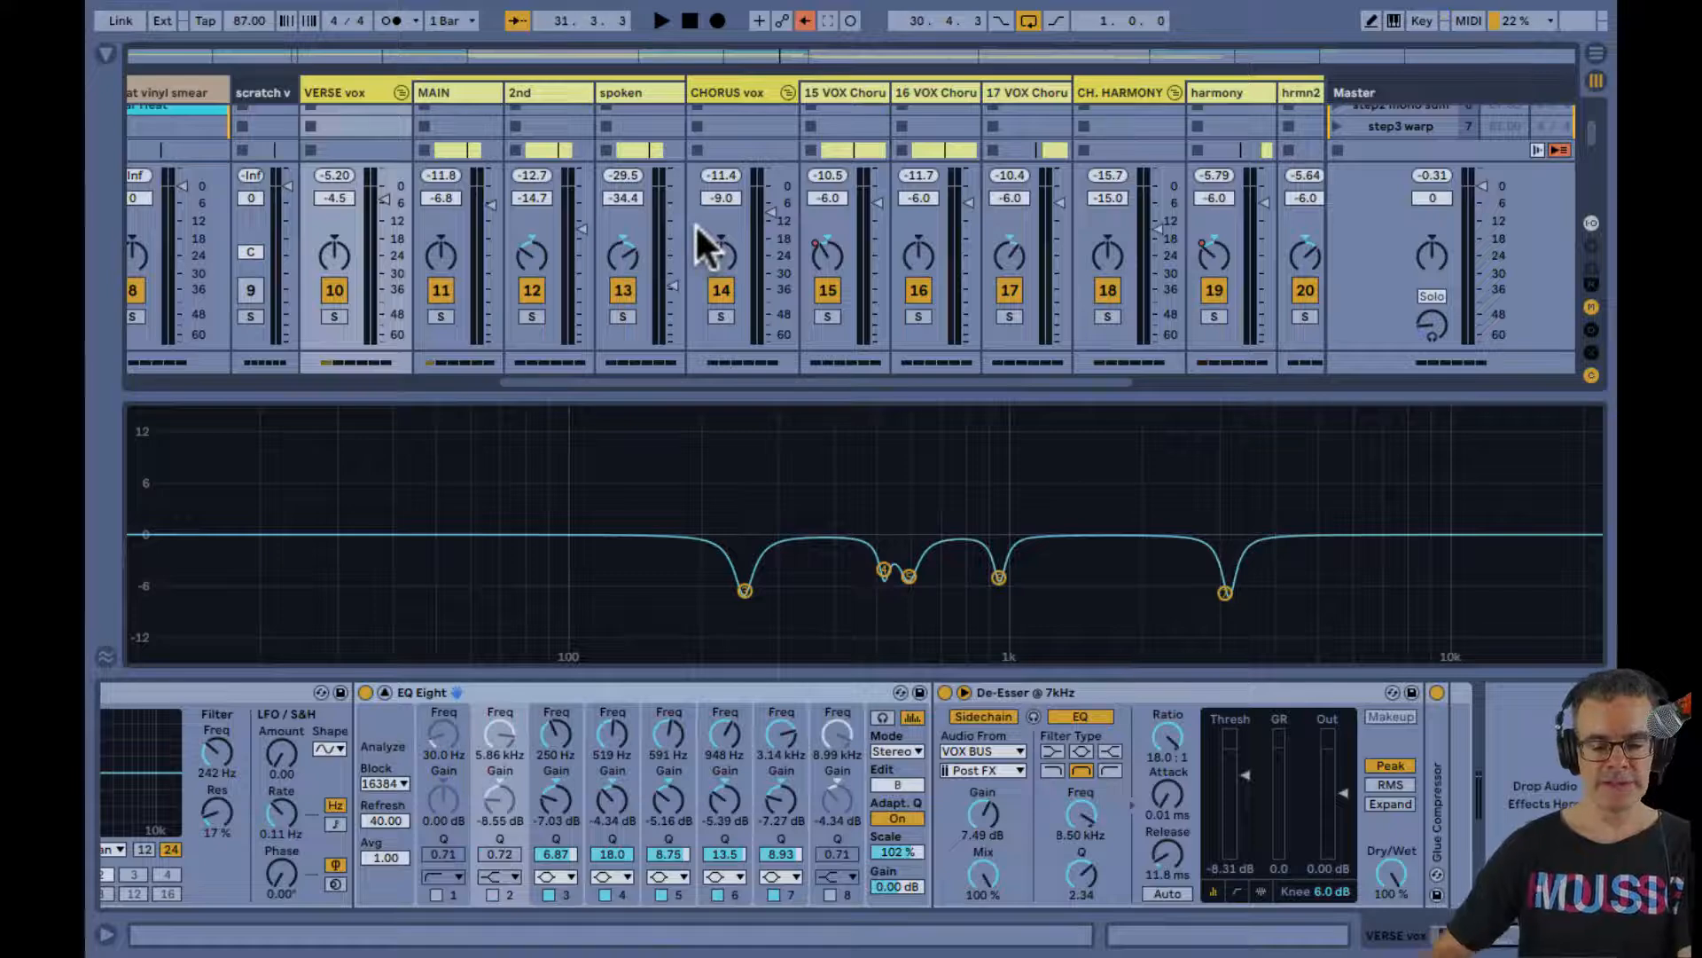
pyautogui.press('Tab')
pyautogui.click(569, 122)
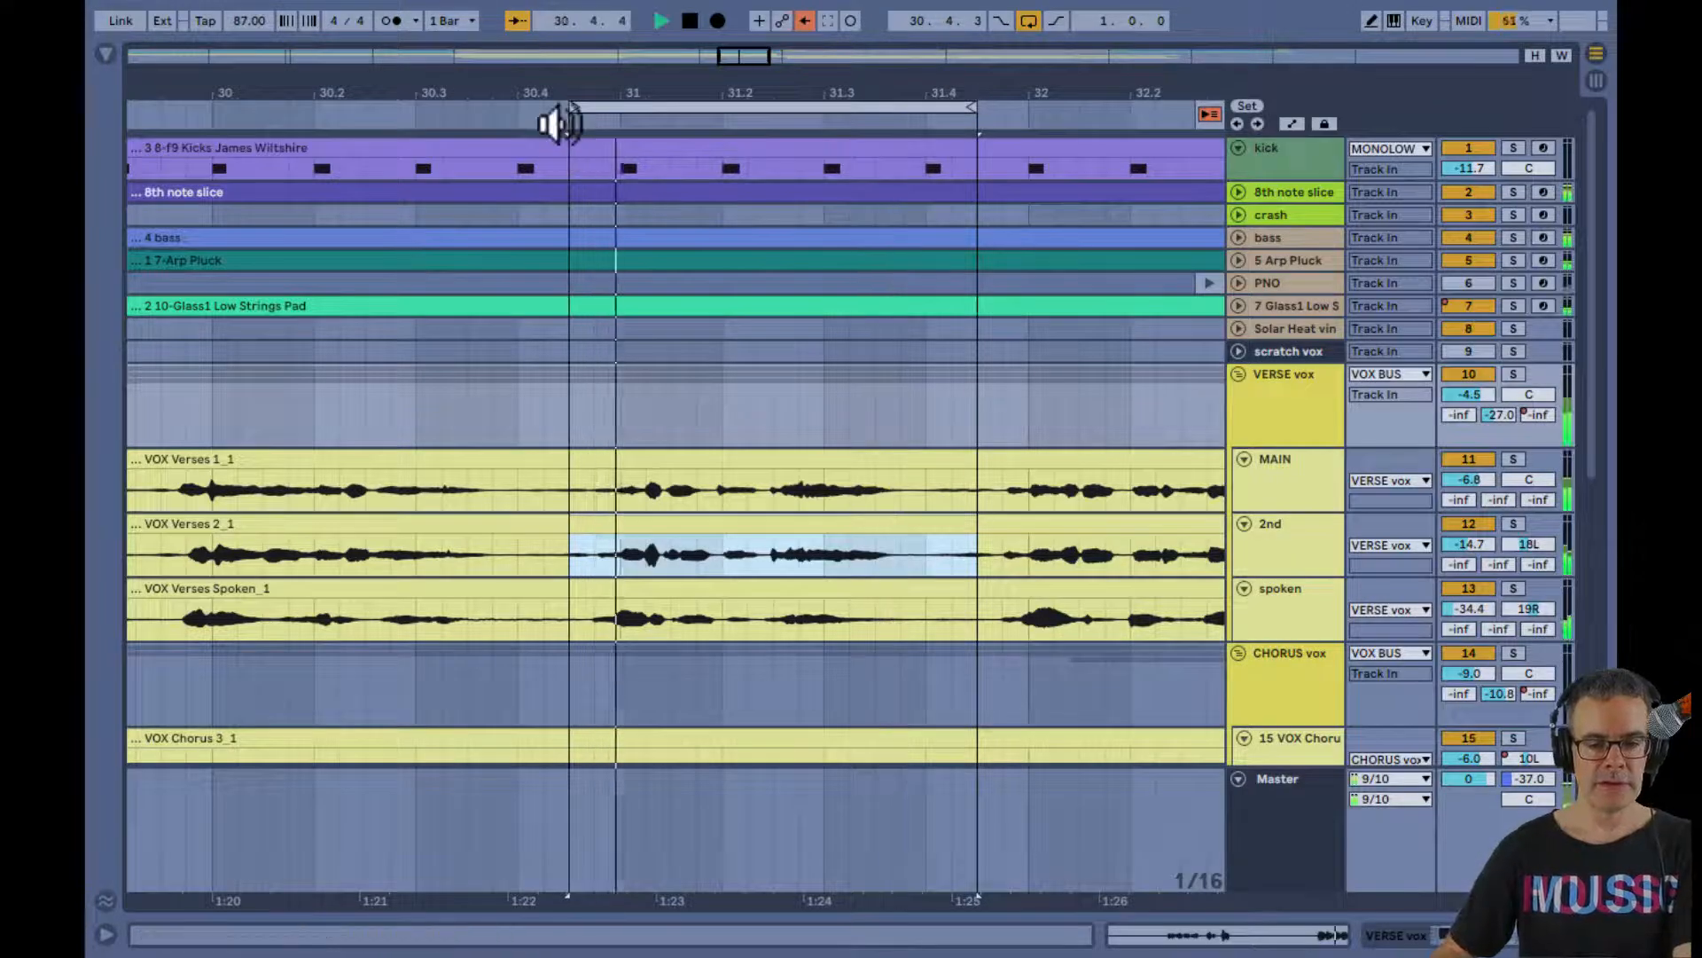
pyautogui.press('Tab')
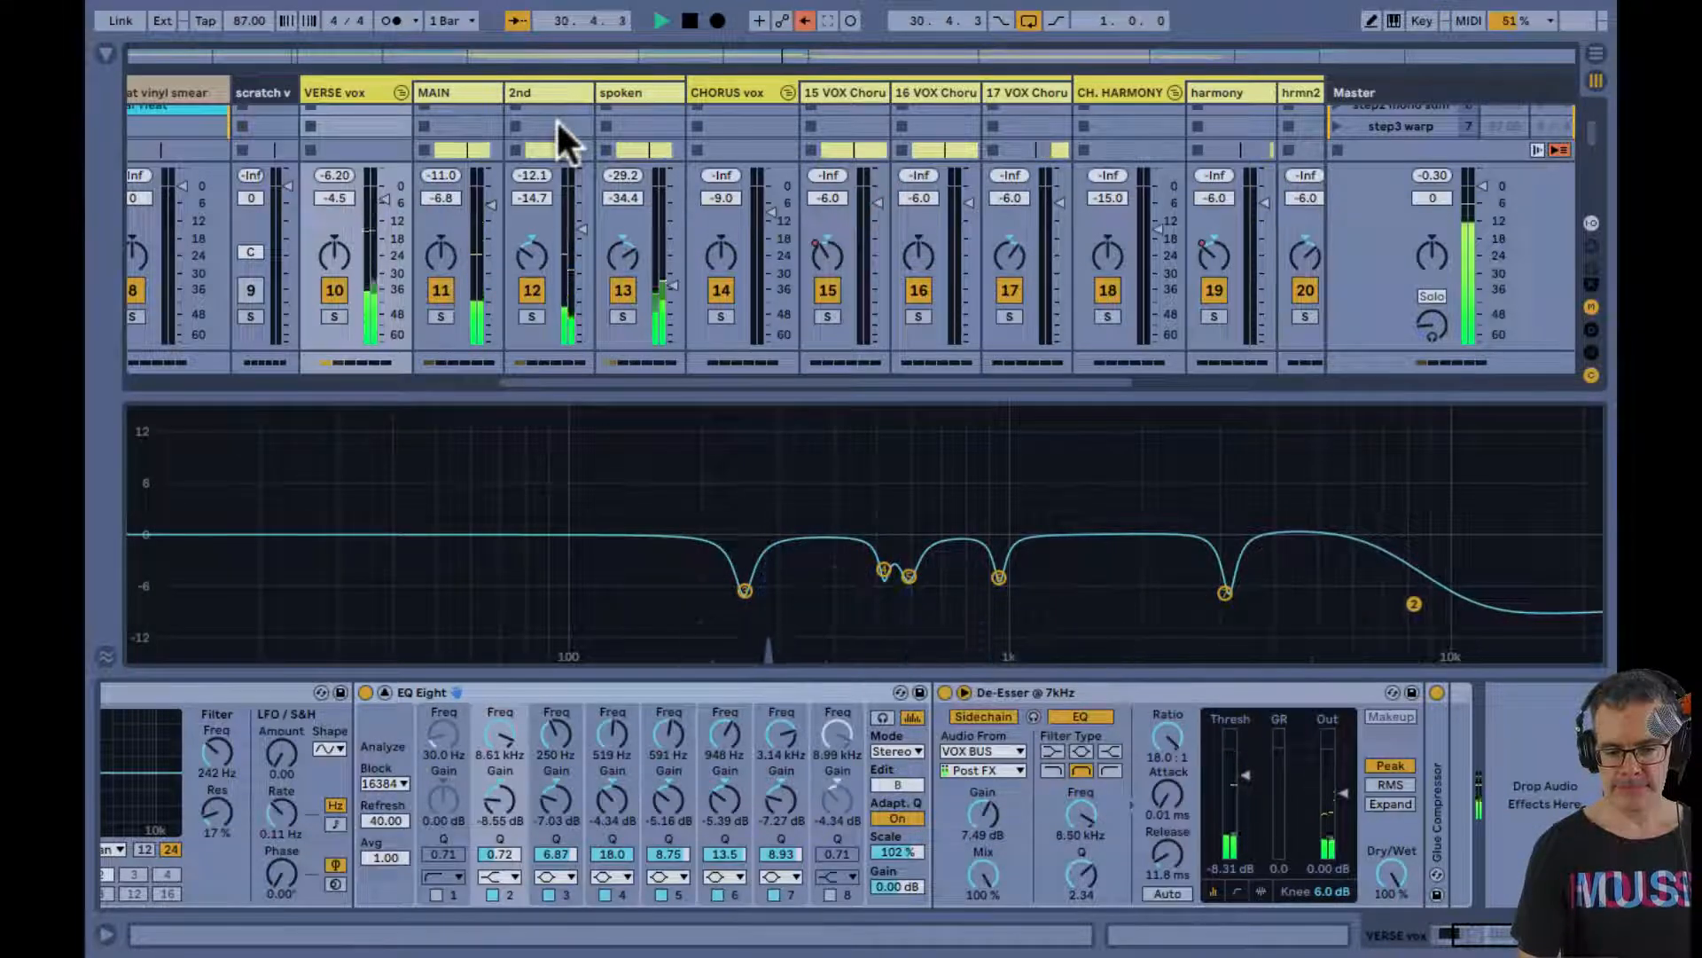
pyautogui.press('space')
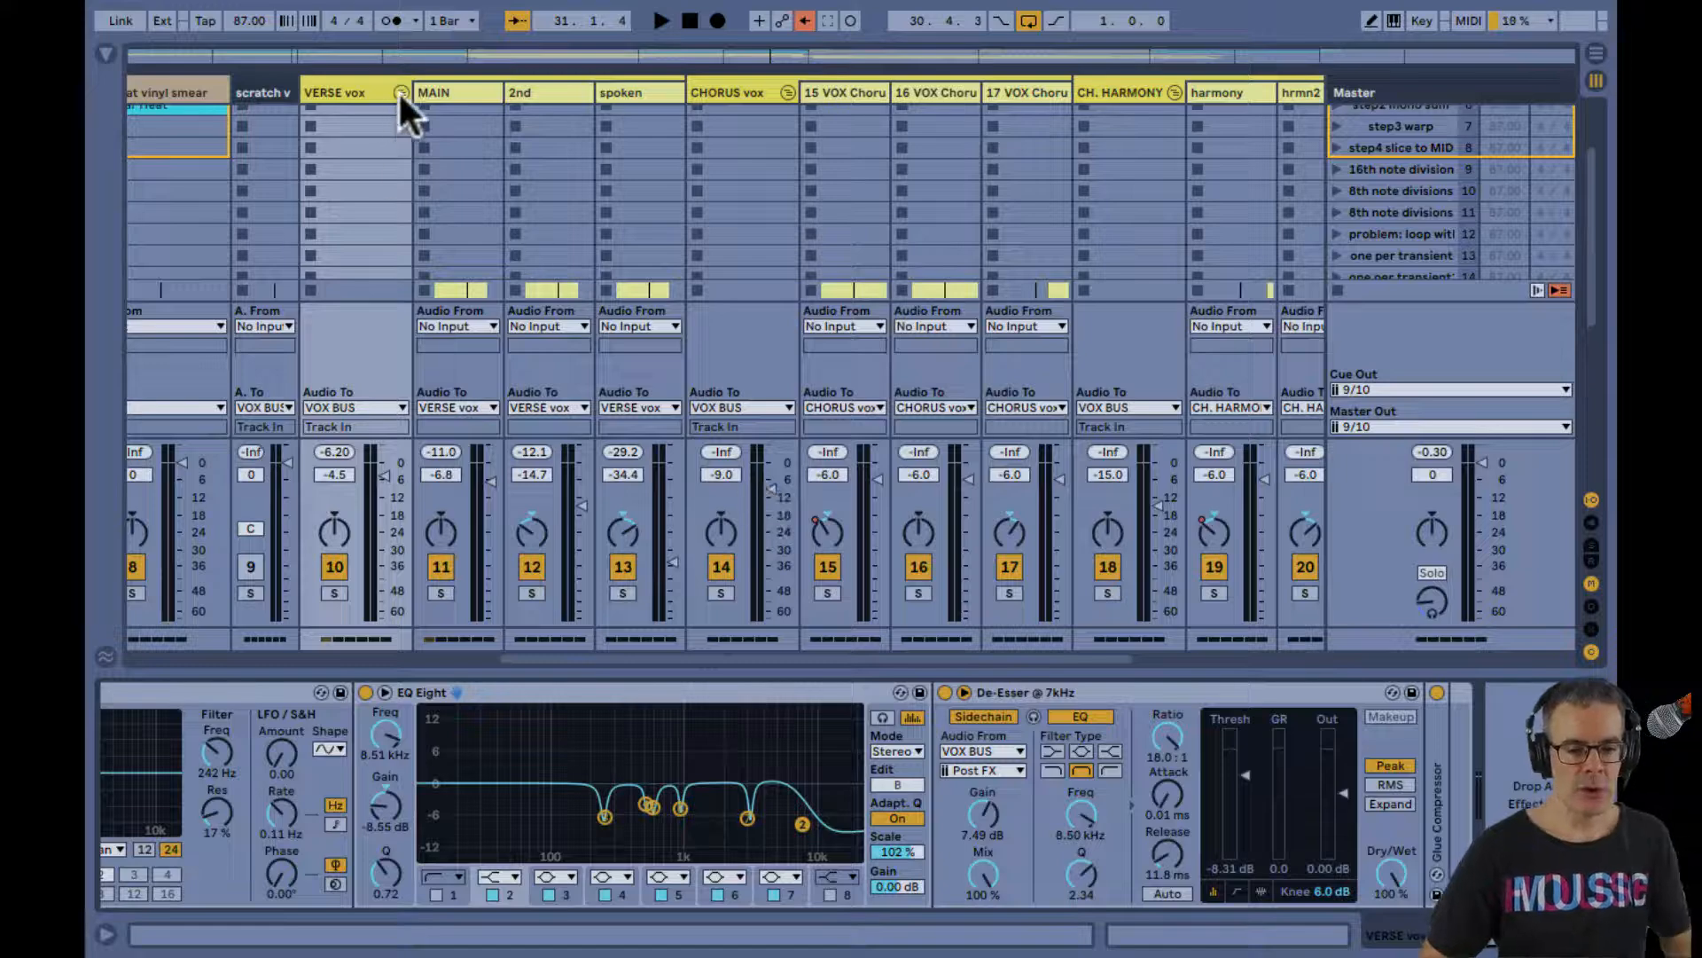
# Fold the VERSE vox group and loop the CHORUS2 section of the CHORUS vox group from 33.1.1 to 41.1.1
pyautogui.click(400, 92)
pyautogui.press('Tab')
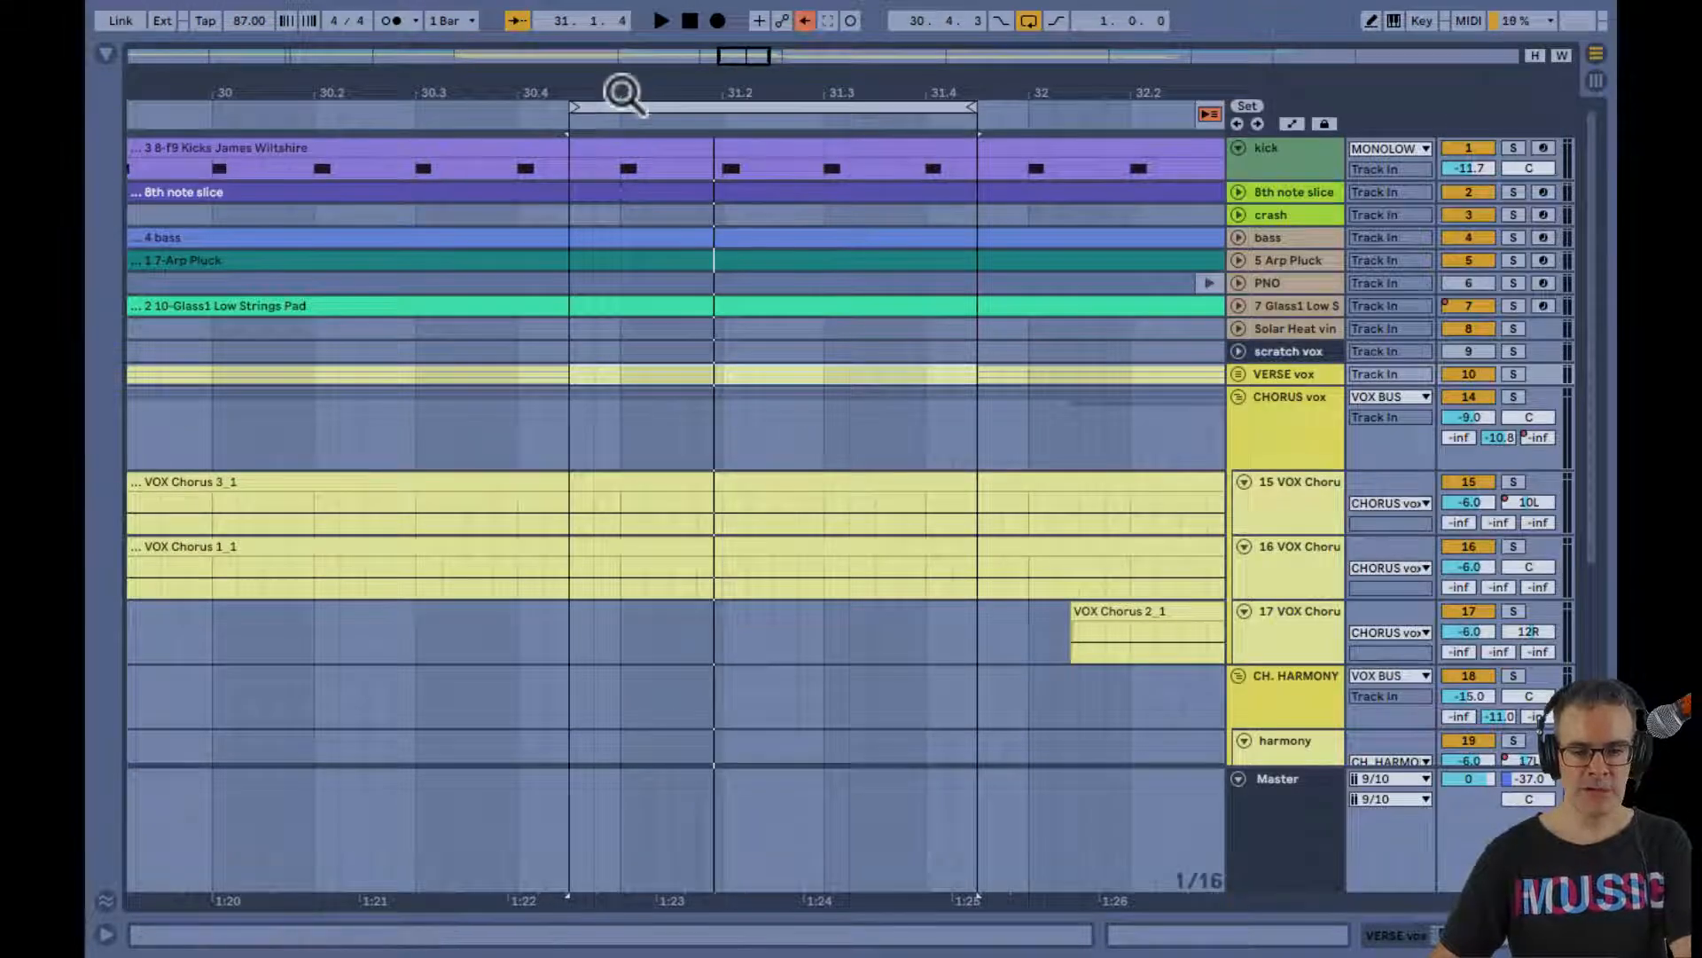
pyautogui.moveTo(620, 83); pyautogui.dragTo(612, 83)
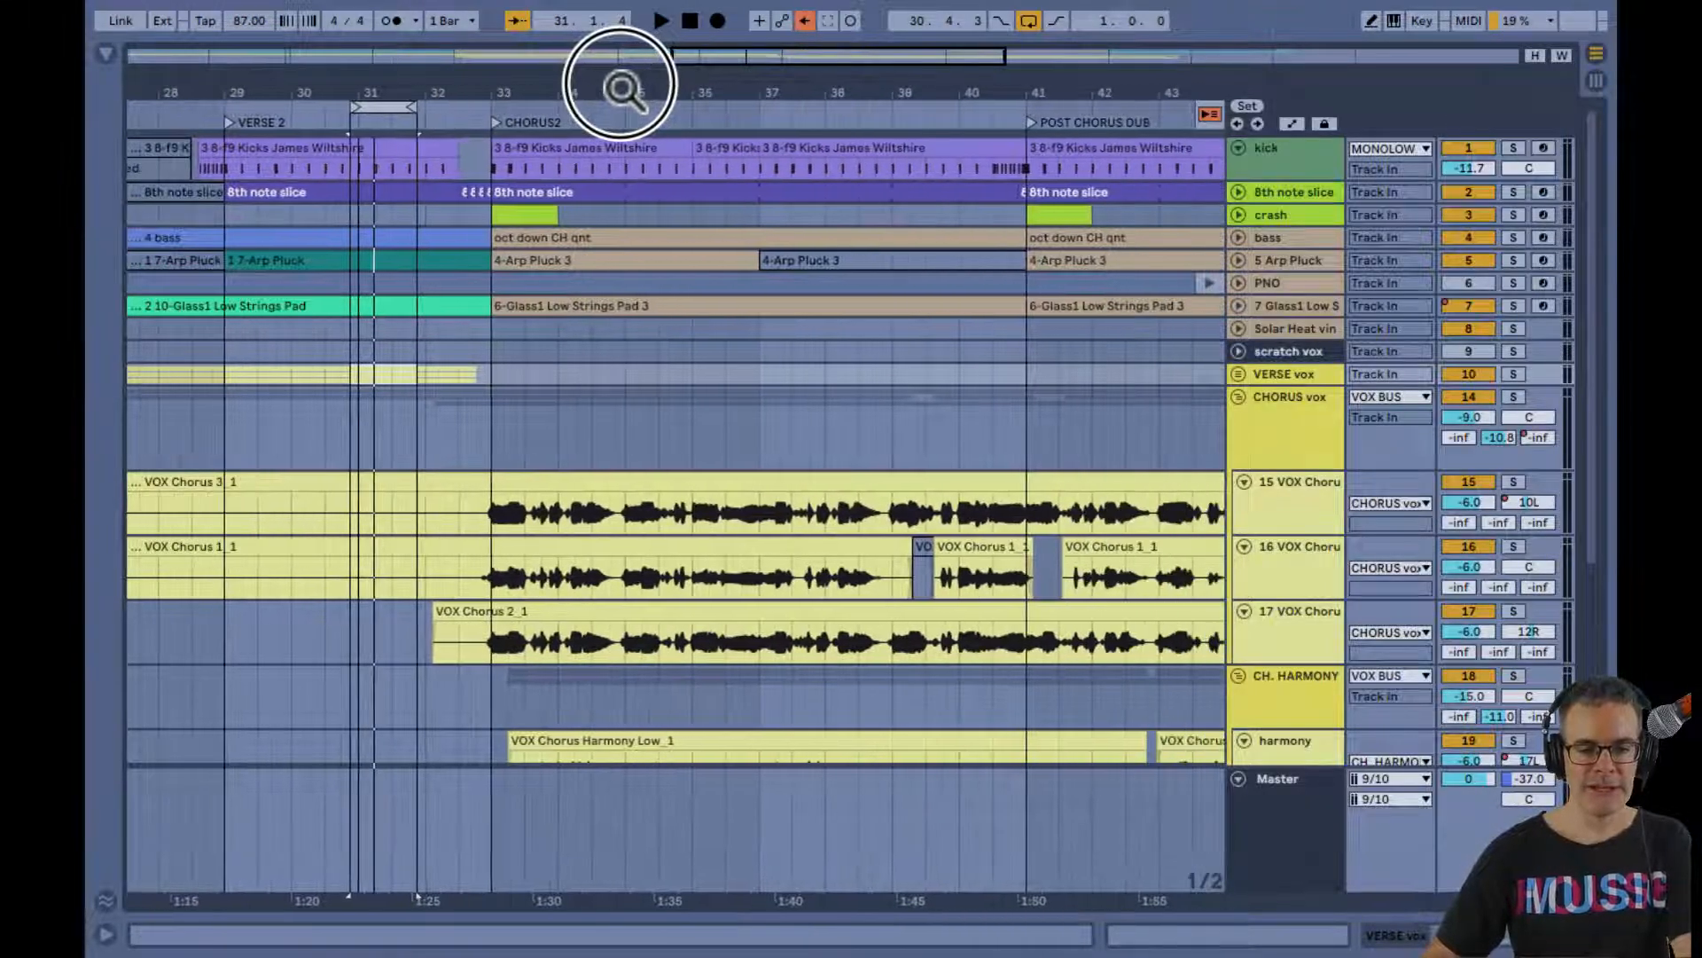
pyautogui.click(491, 422)
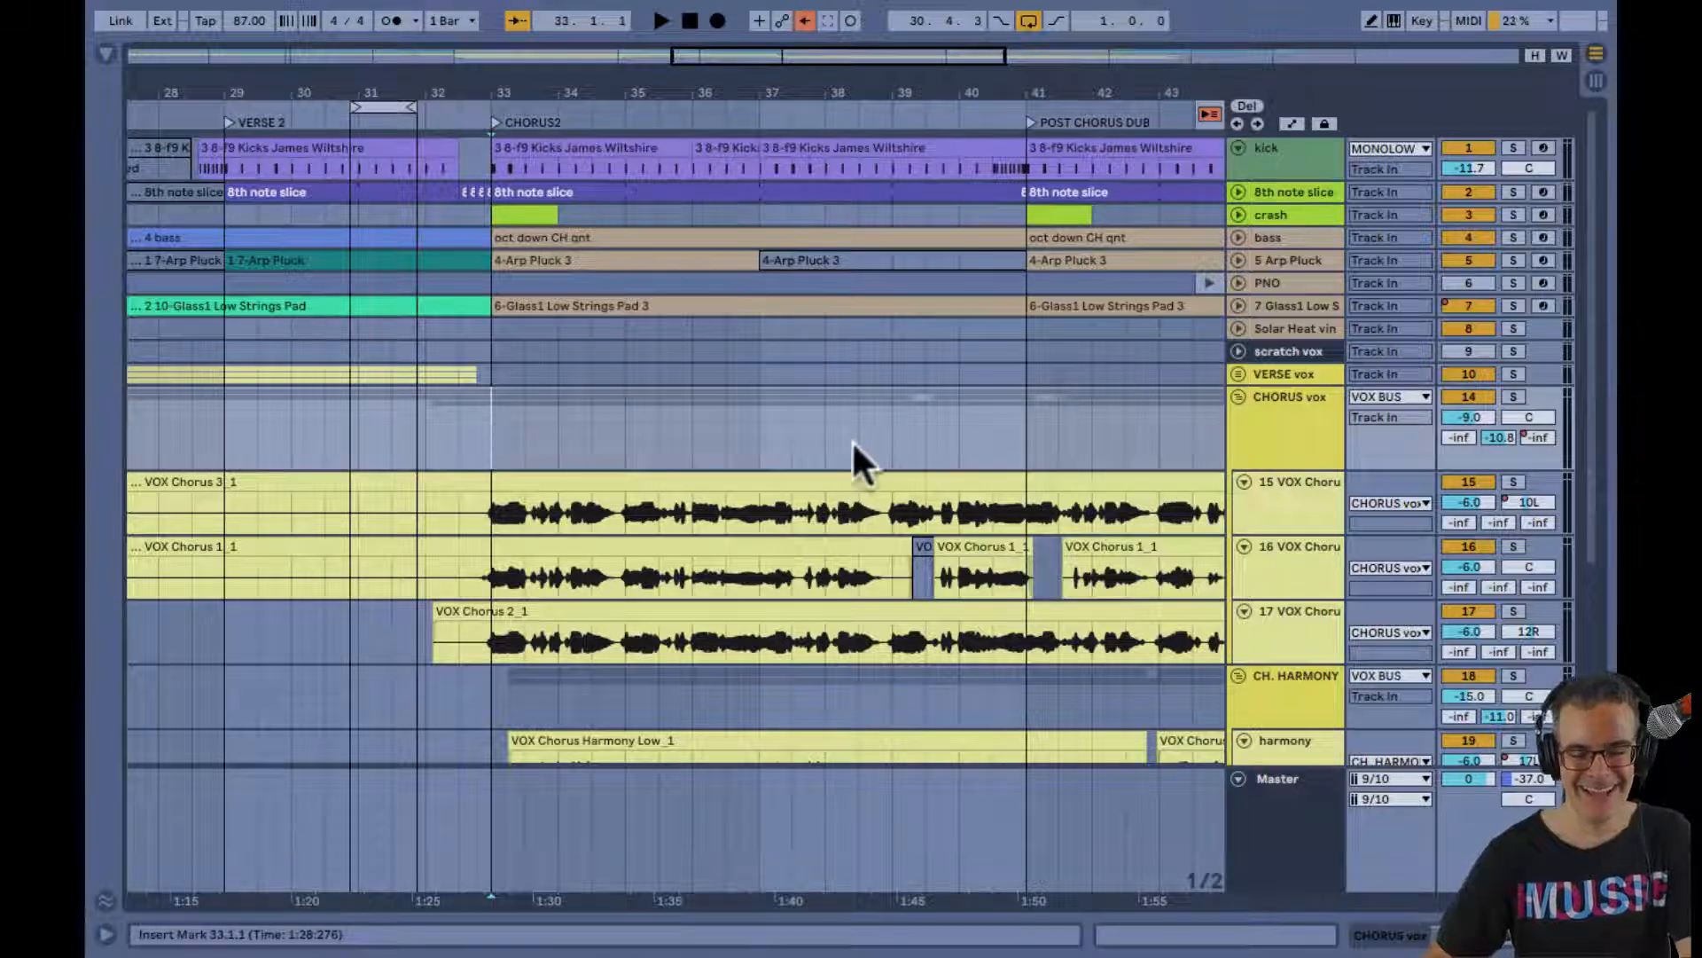
pyautogui.keyDown('shift'); pyautogui.click(1024, 439); pyautogui.keyUp('shift')
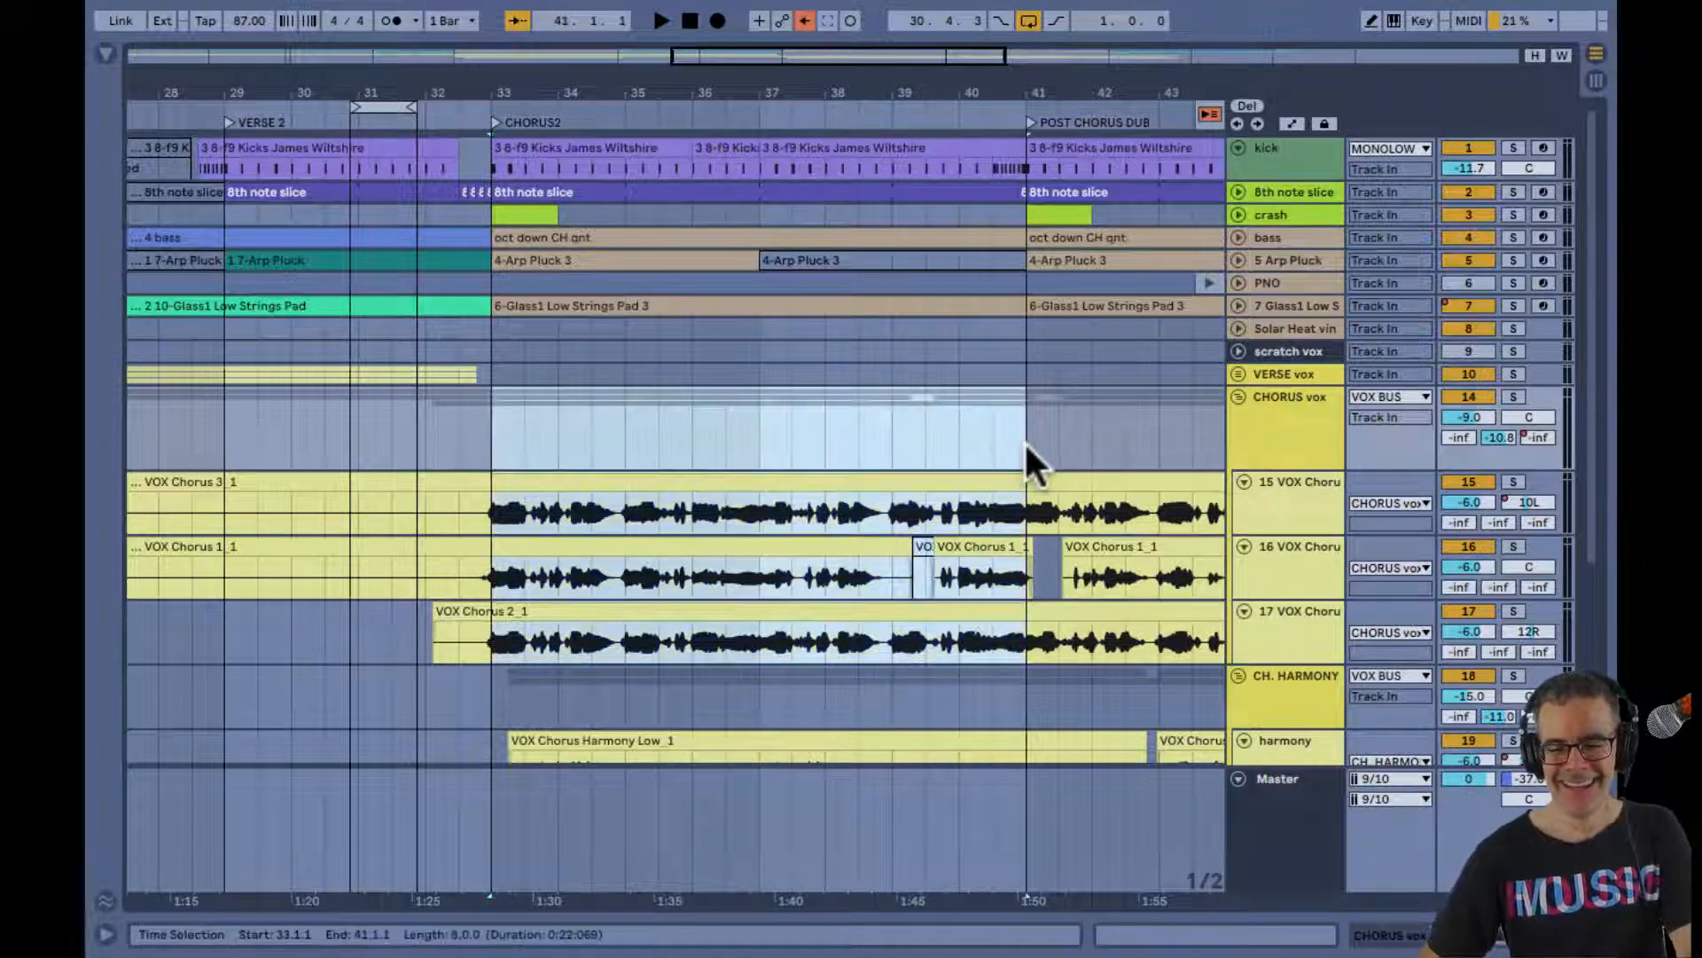
pyautogui.hotkey('ctrl', 'l')
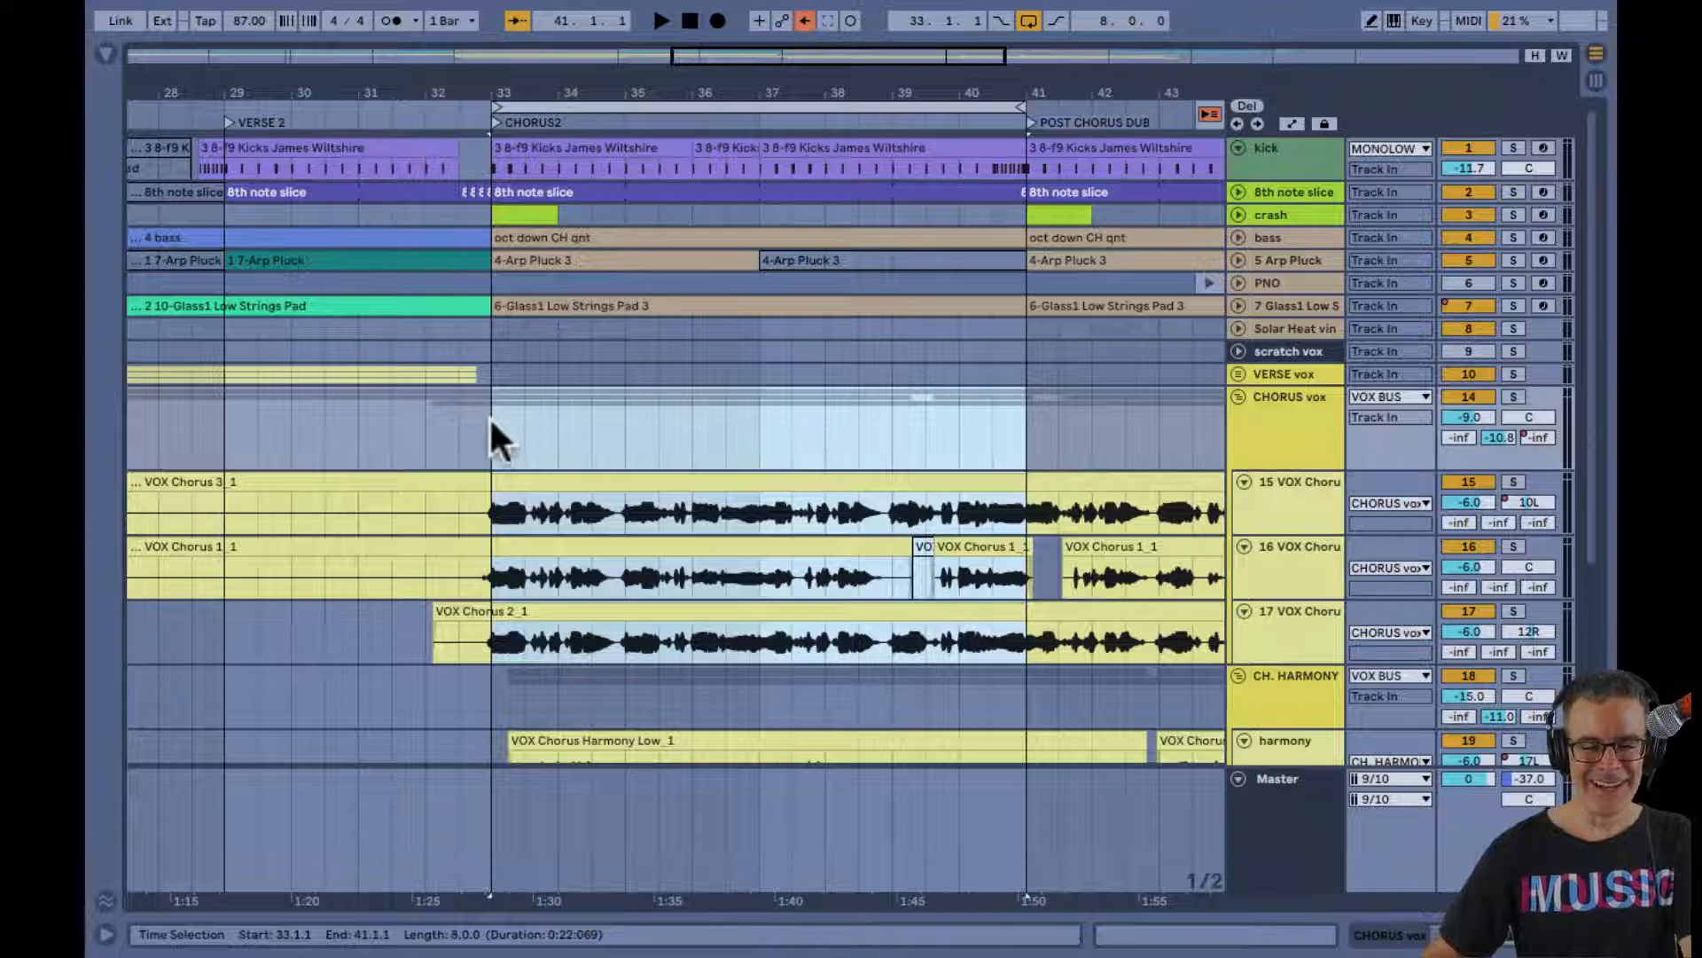
# Play the CHORUS2 loop, bring the harmony tracks into view and show the CHORUS vox devices in the mixer
pyautogui.press('space')
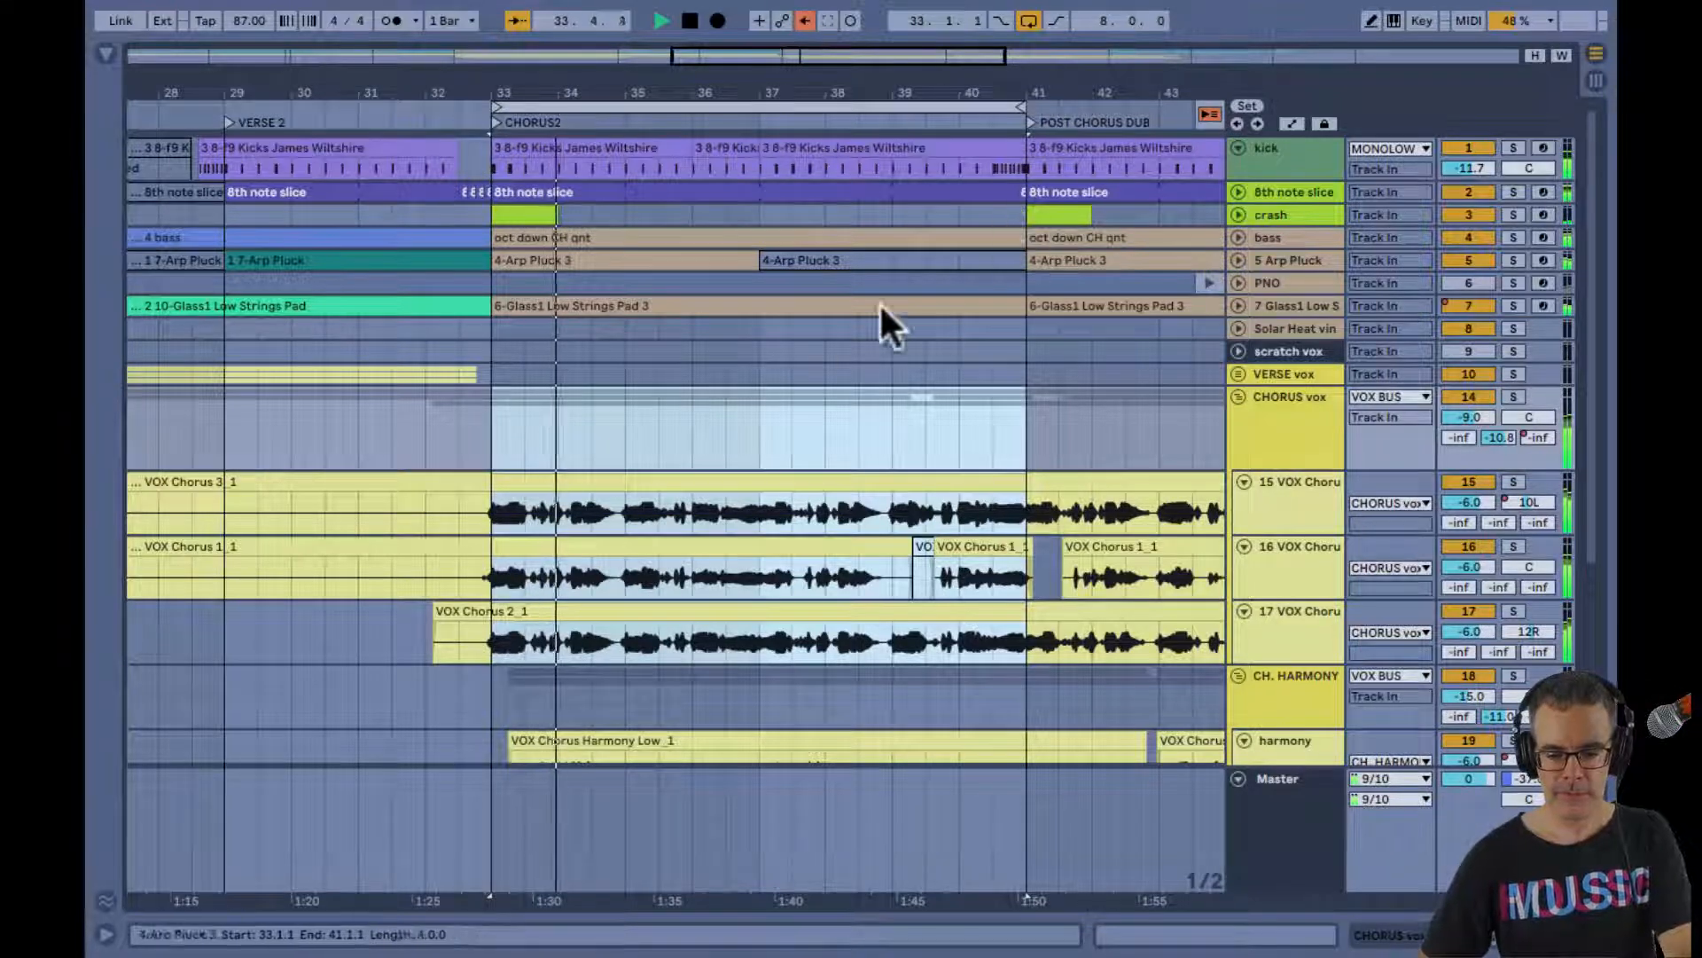
pyautogui.scroll(-1, 869, 358)
pyautogui.scroll(-1, 869, 357)
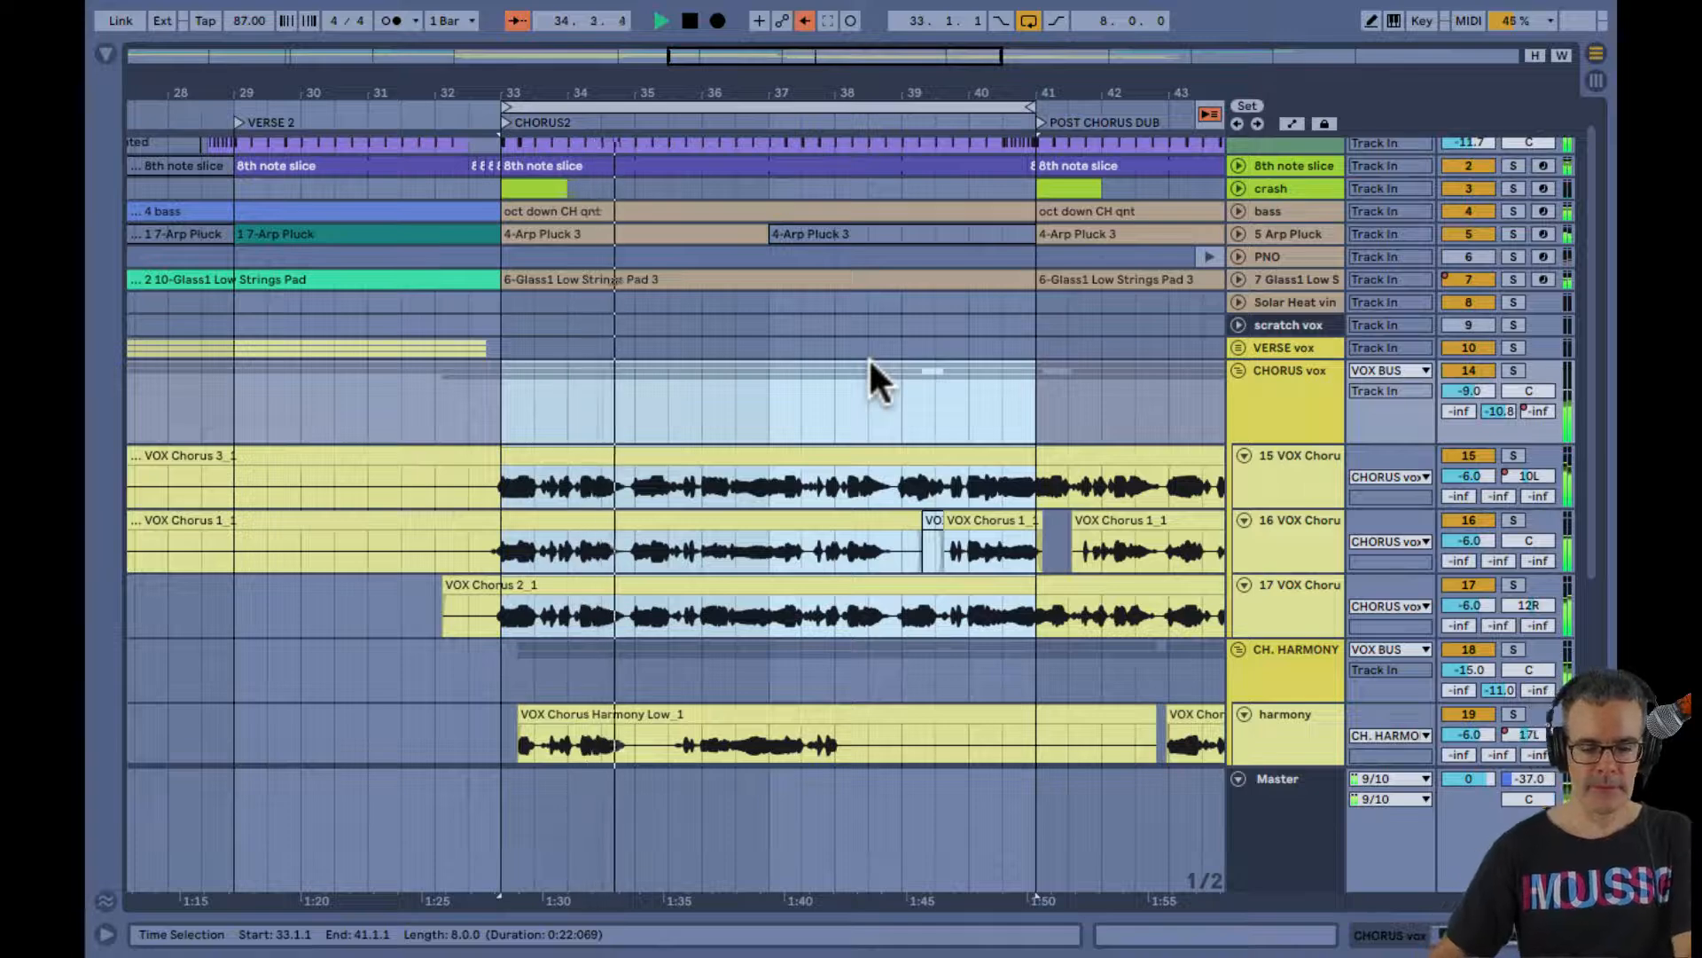
pyautogui.scroll(-2, 869, 356)
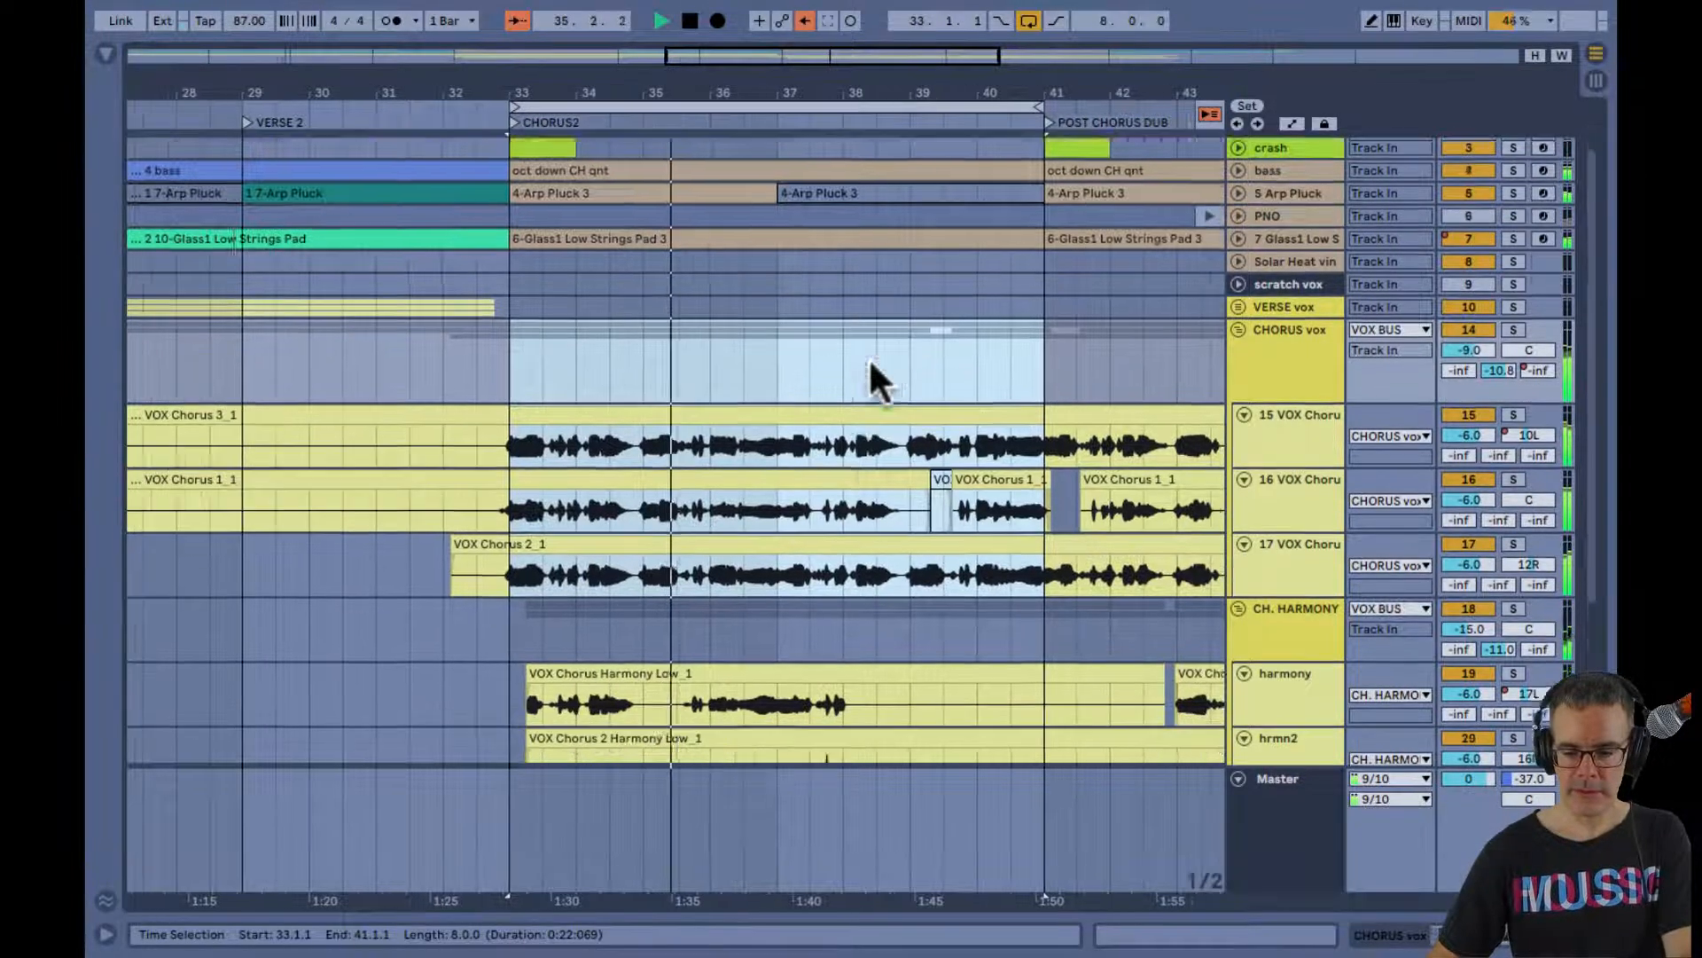
pyautogui.press('Tab')
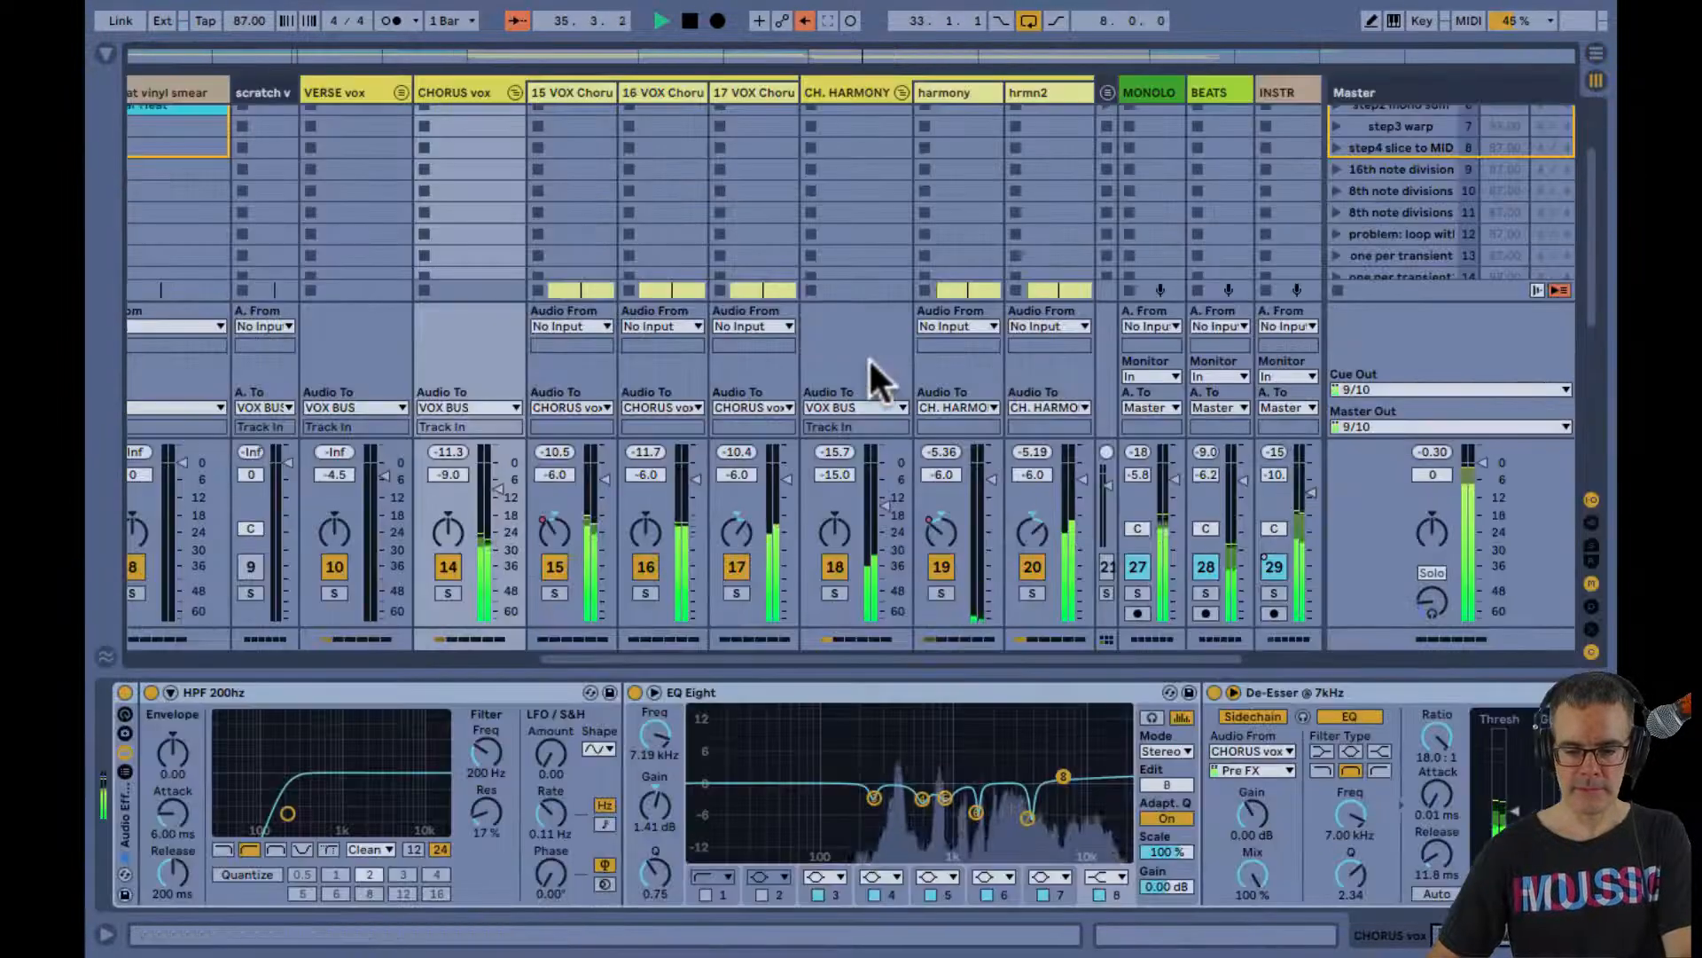
# Mute the CH. HARMONY group and the MONOLOW, BEATS and INSTR tracks while the CHORUS2 loop plays
pyautogui.click(834, 567)
pyautogui.hscroll(1, 849, 590)
pyautogui.hscroll(1, 852, 592)
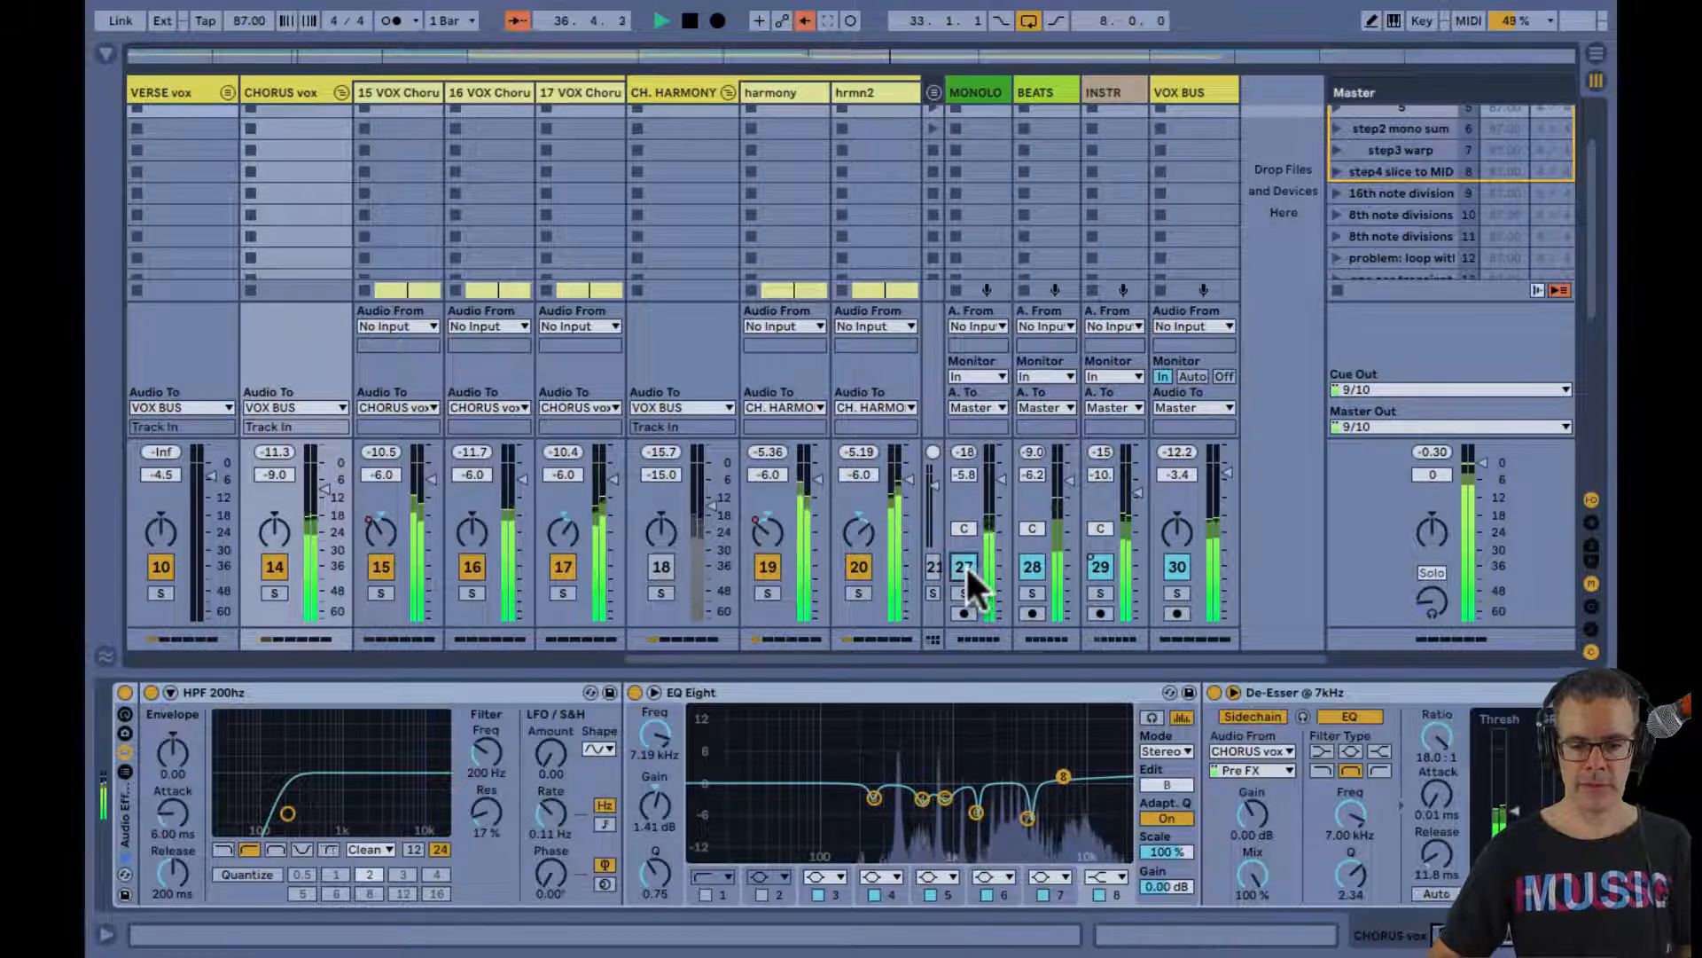
pyautogui.click(1031, 567)
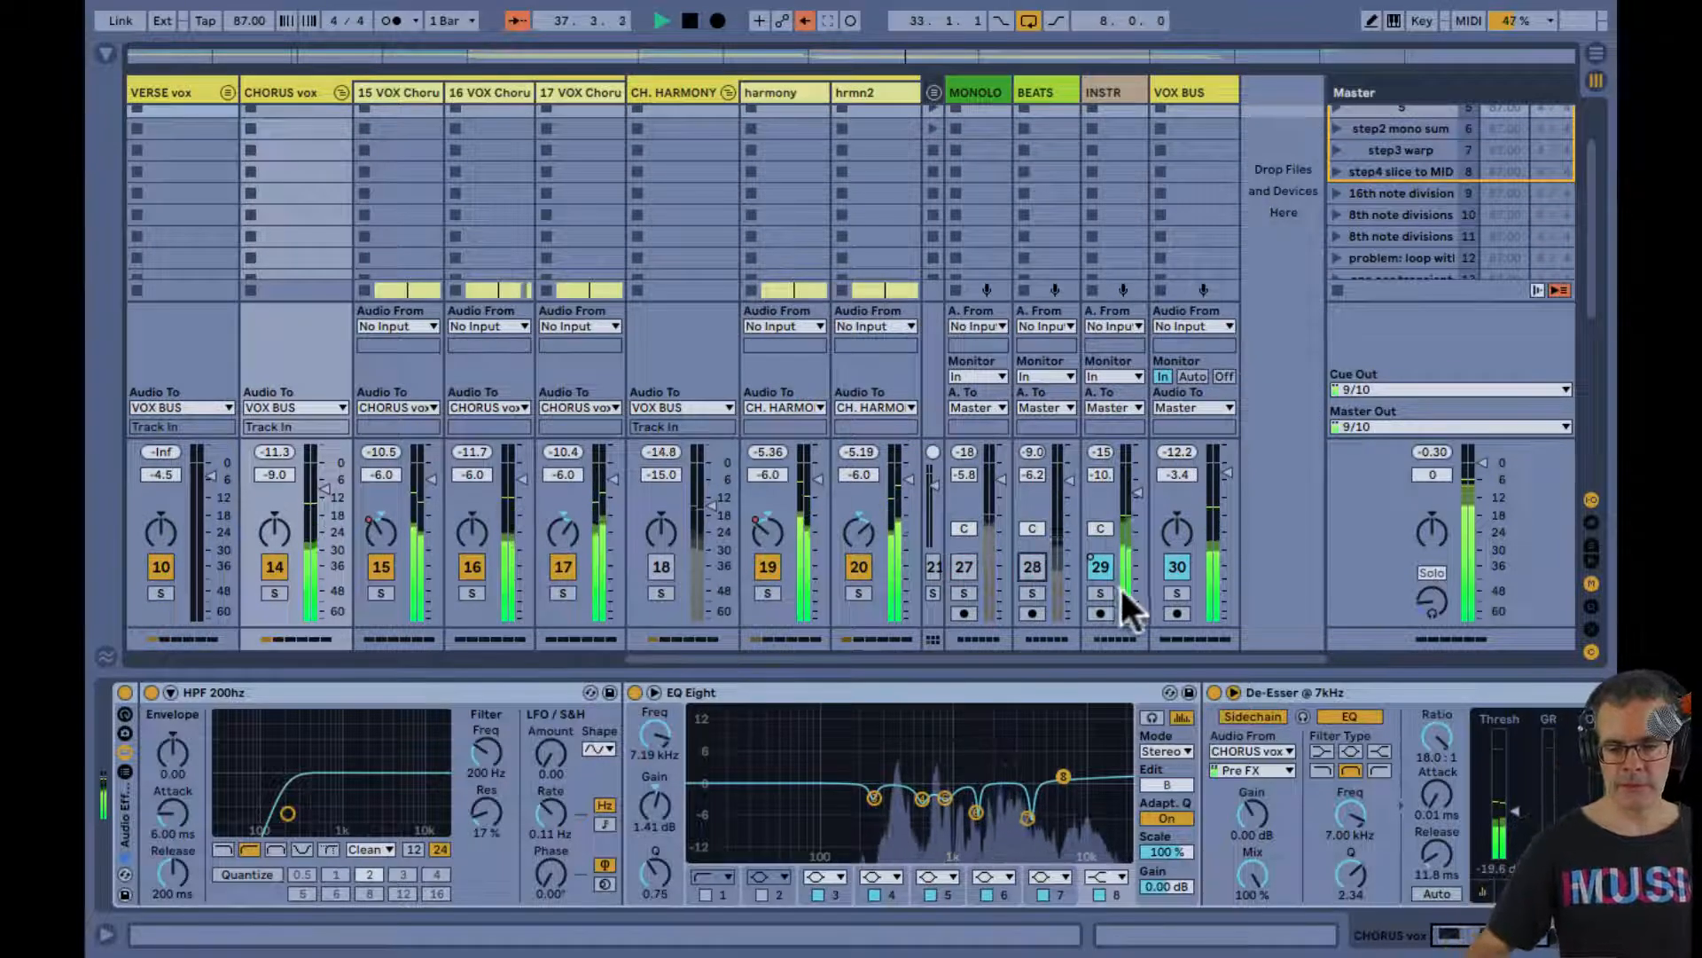
pyautogui.click(1100, 567)
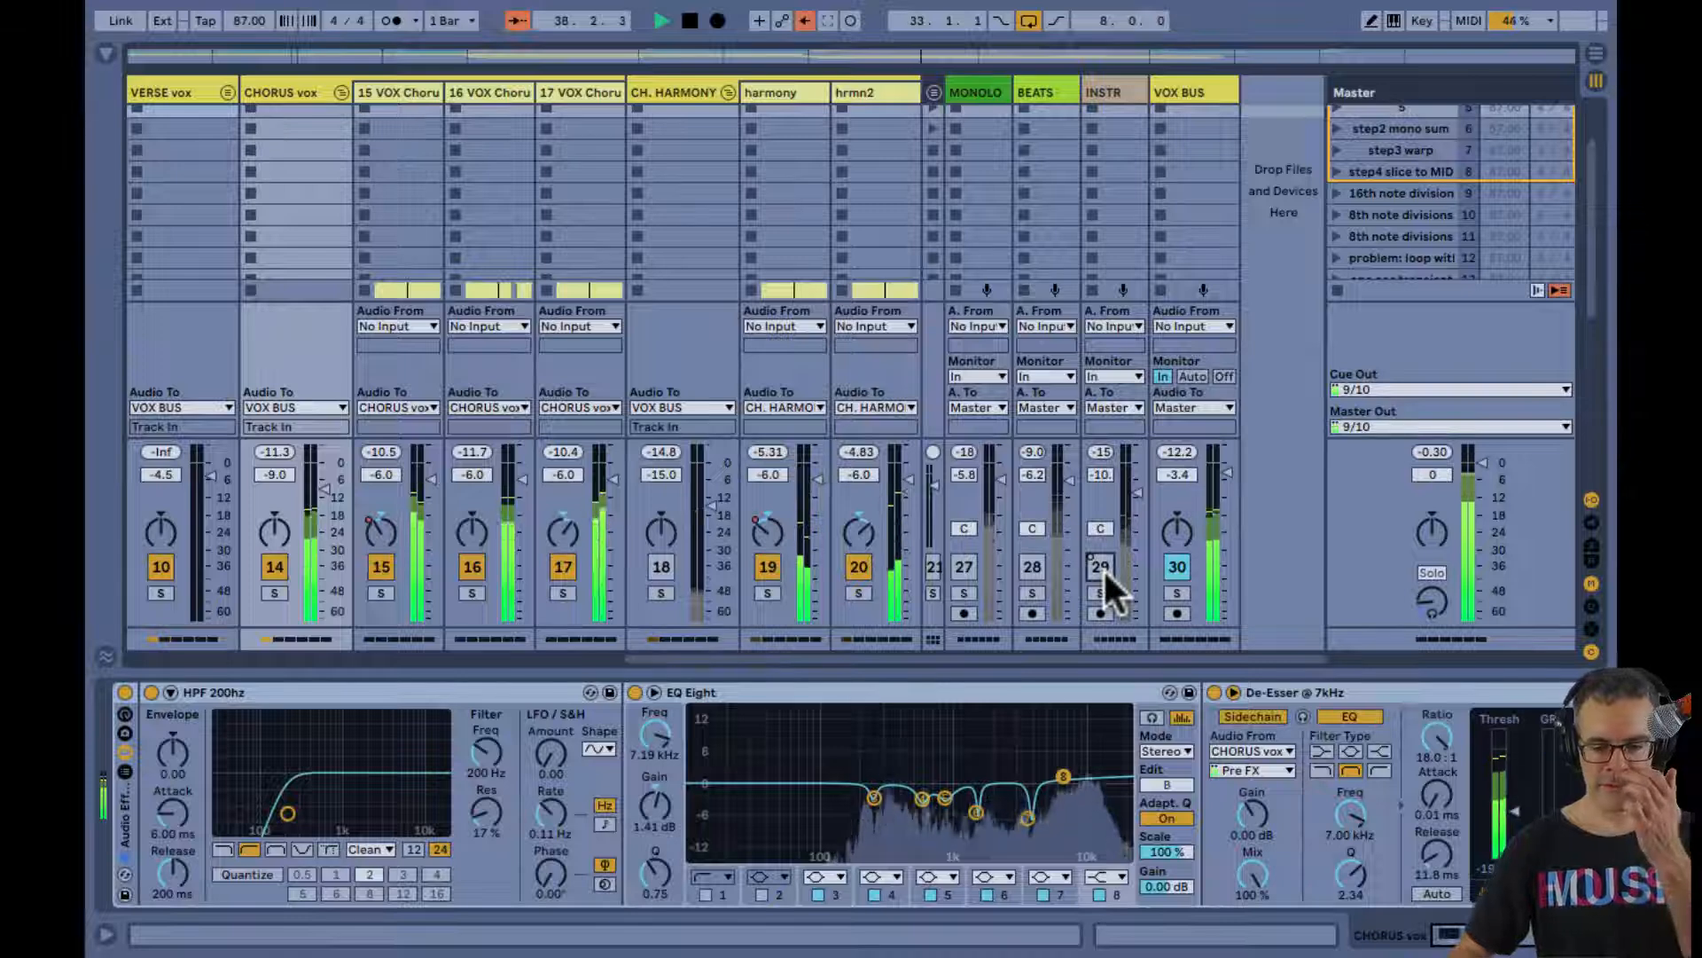
# Audition the CHORUS2 loop with INSTR unmuted and VOX BUS muted, stop playback, and restore VOX BUS with INSTR muted
pyautogui.click(1100, 567)
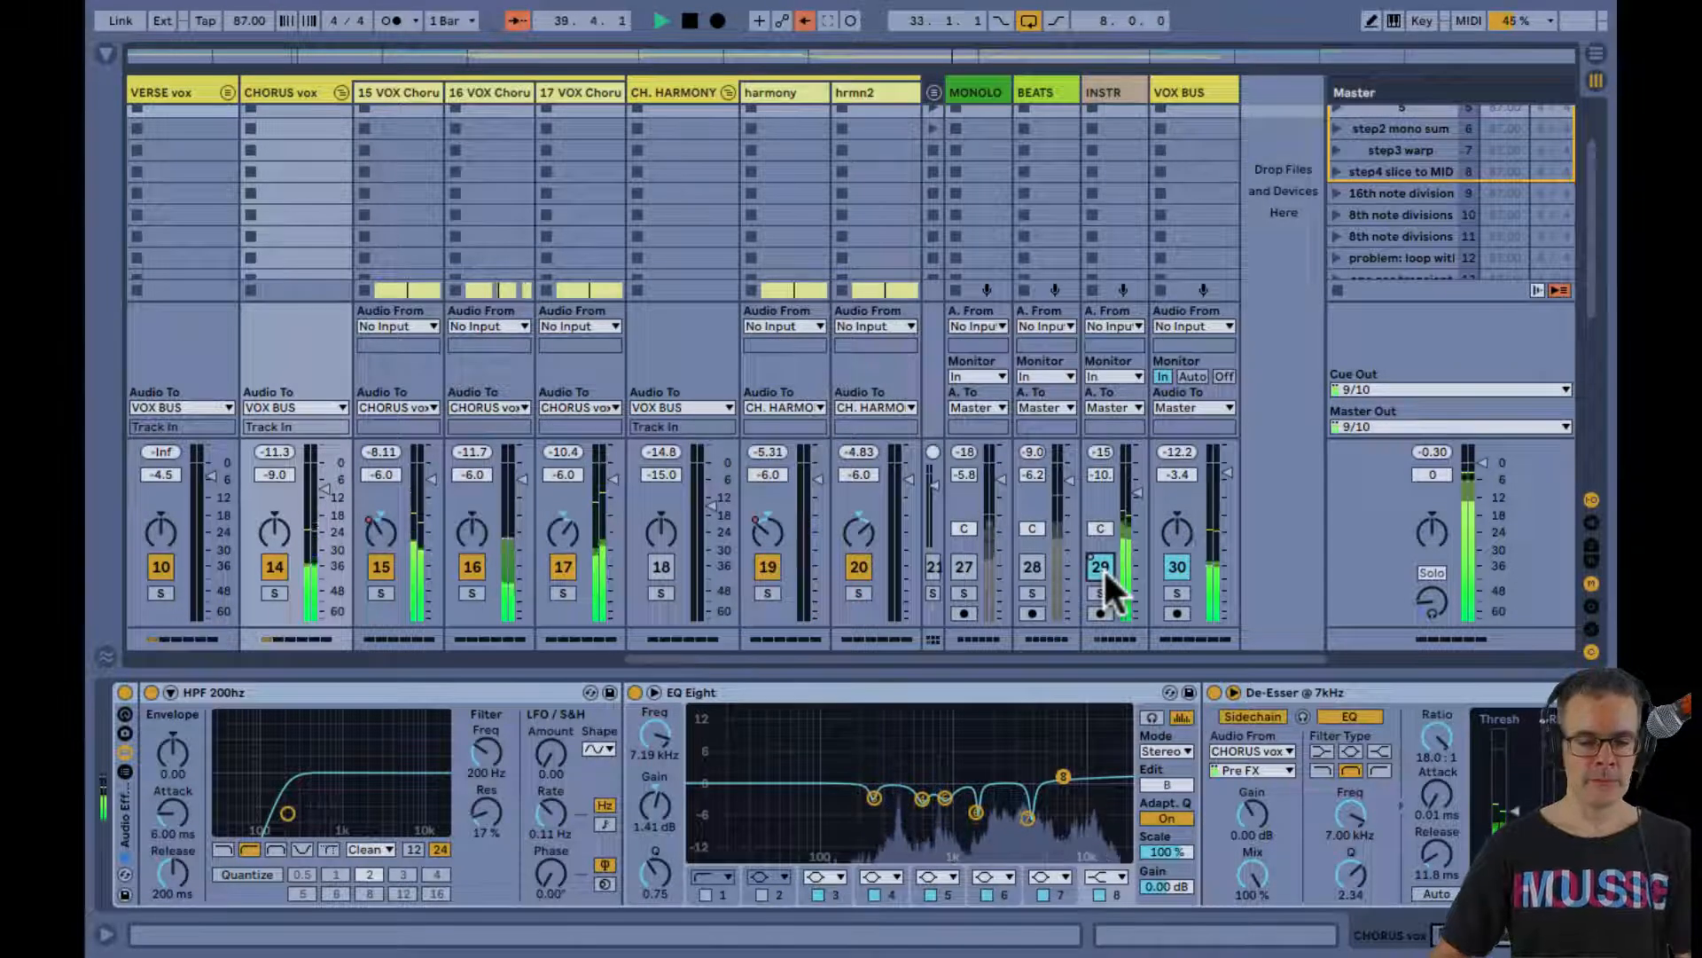
pyautogui.press('space')
pyautogui.click(1174, 565)
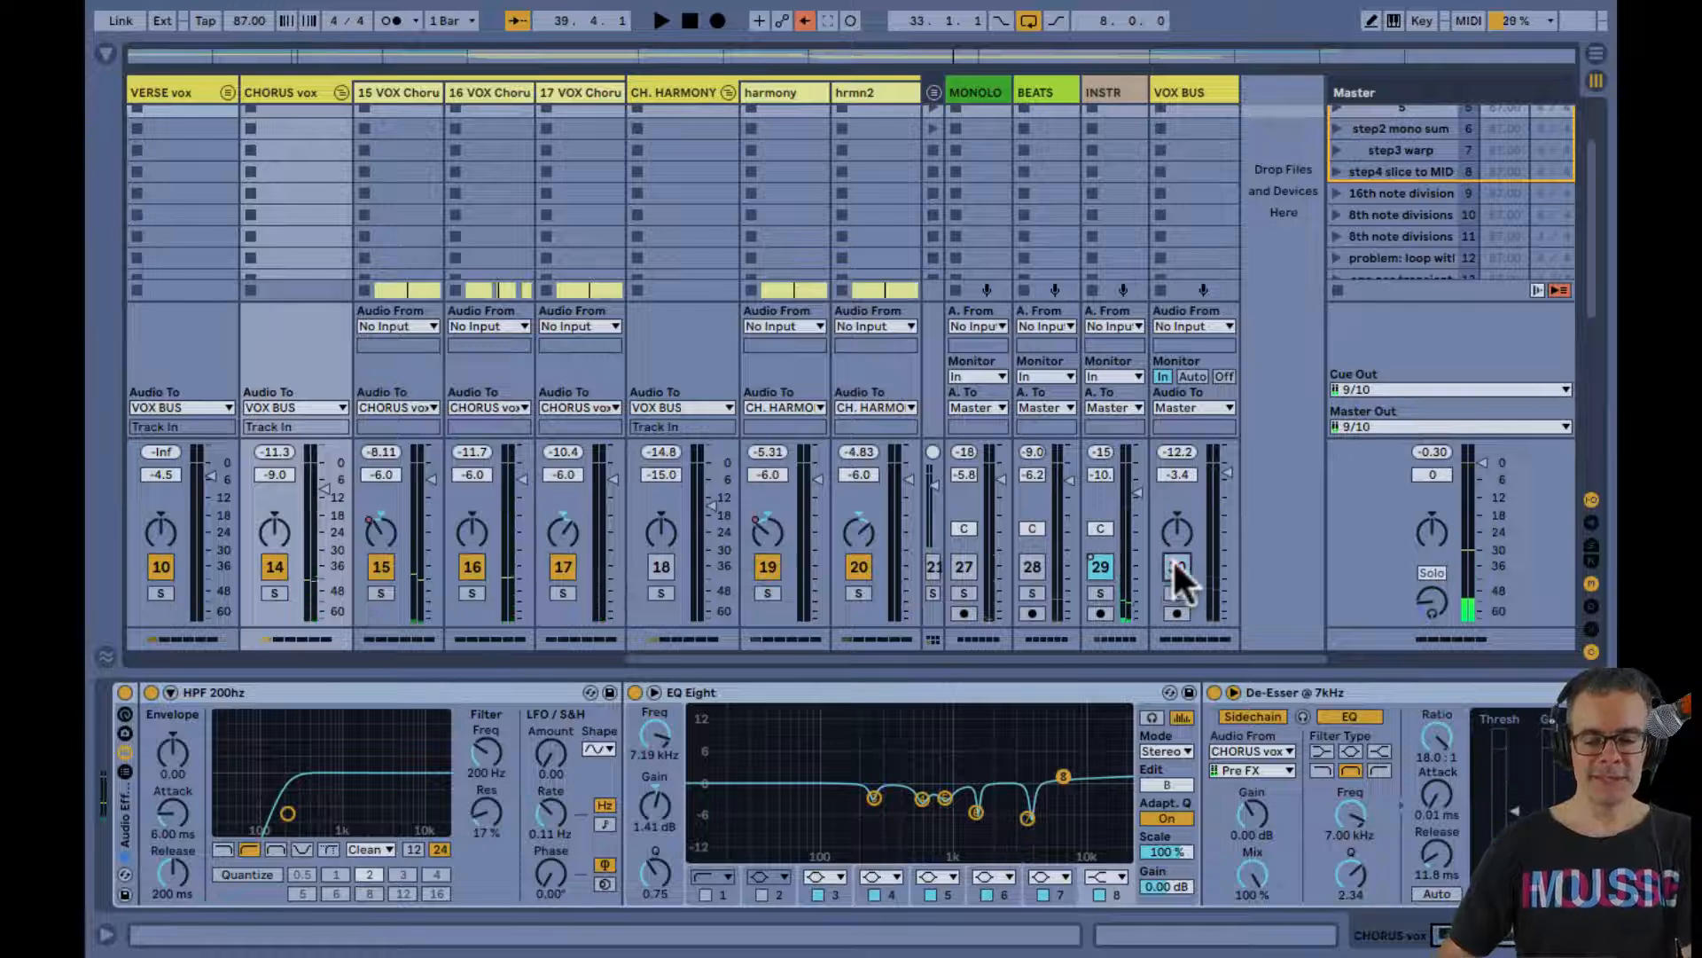
pyautogui.press('space')
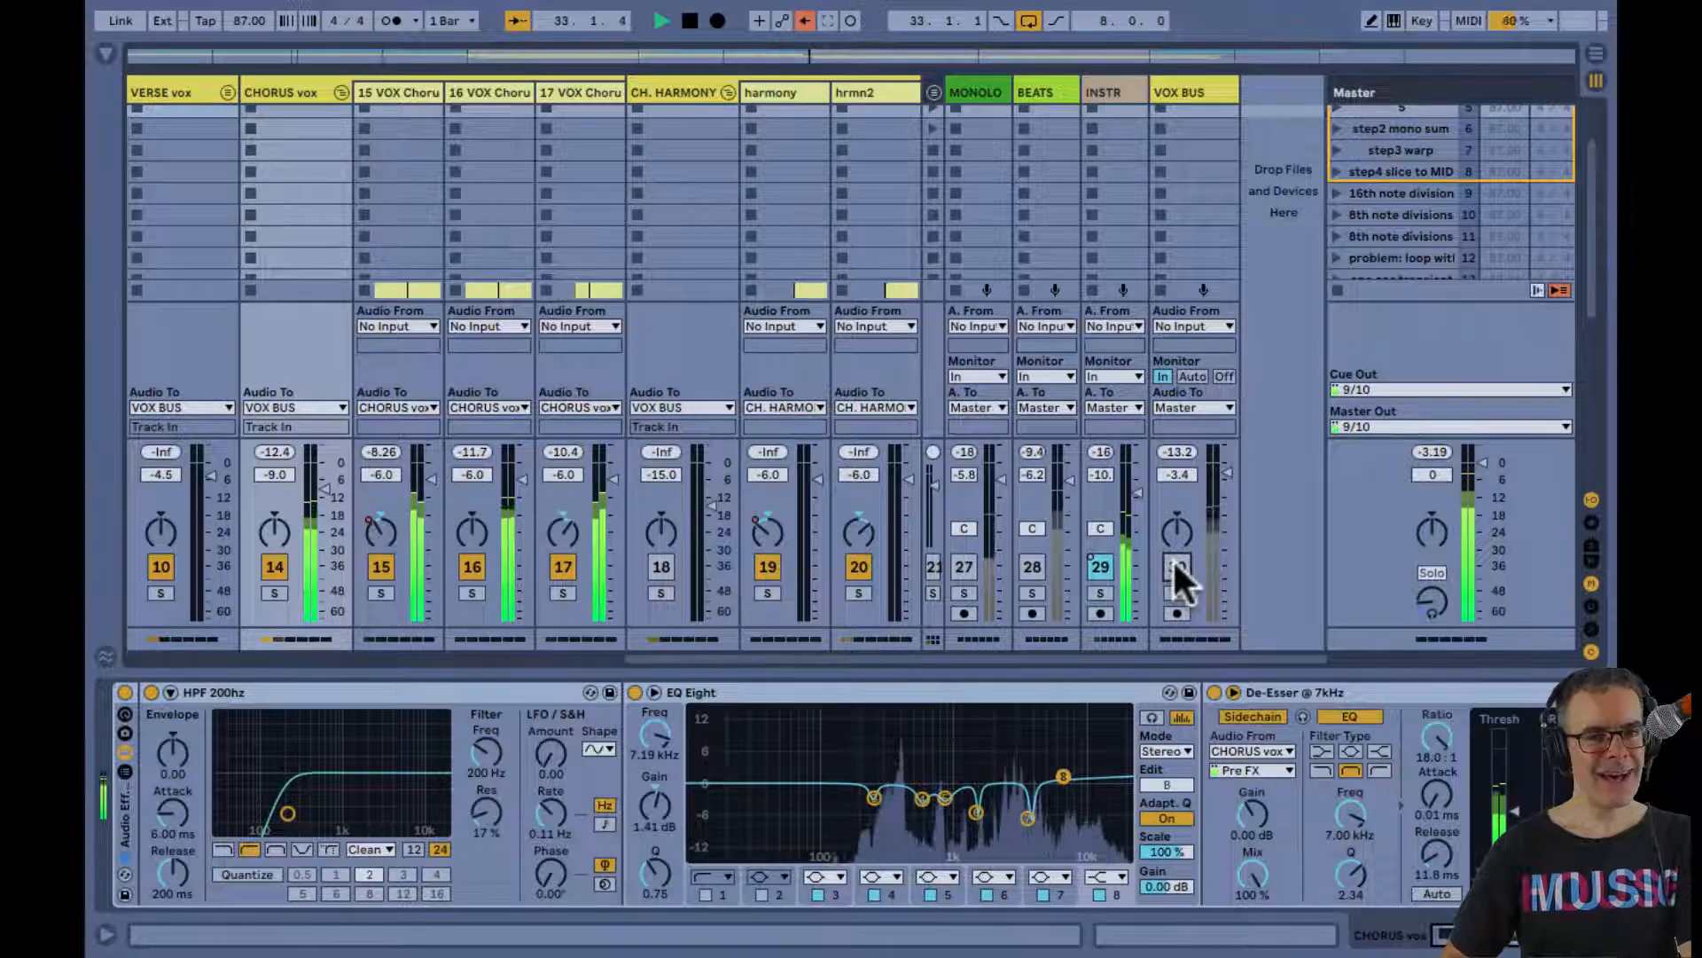
pyautogui.press('space')
pyautogui.click(1176, 568)
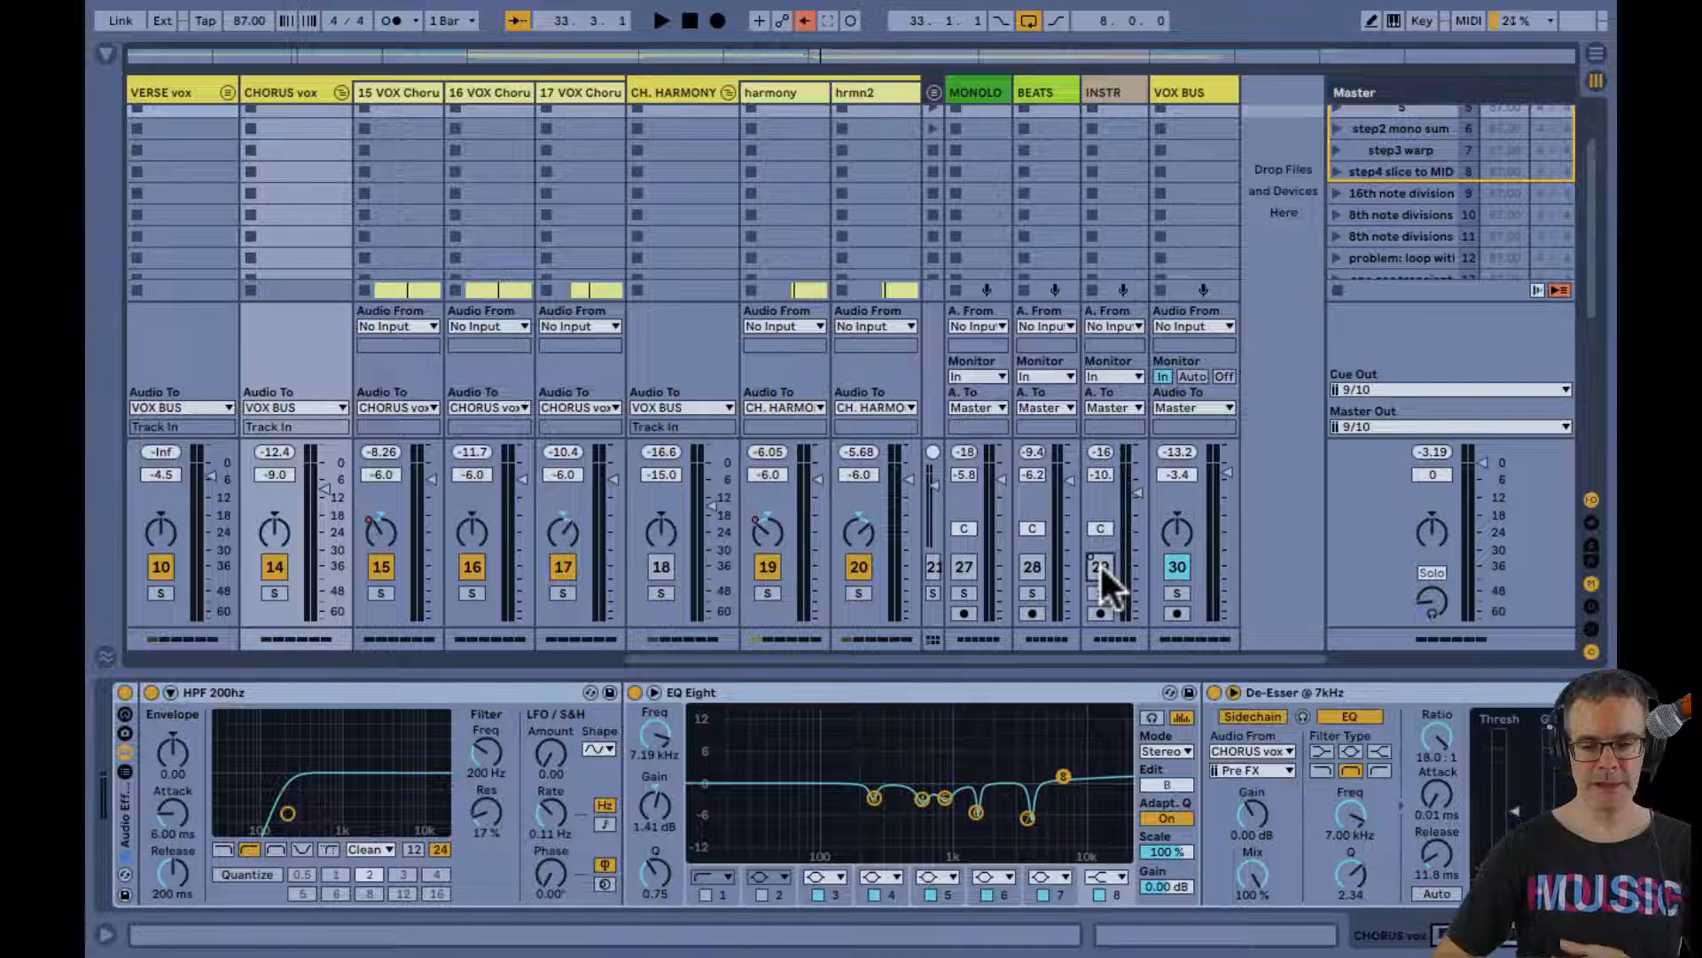
# Play the CHORUS2 loop with chorus vox tracks 16 and 17 muted, and show track 15's device chain in the Arrangement
pyautogui.press('space')
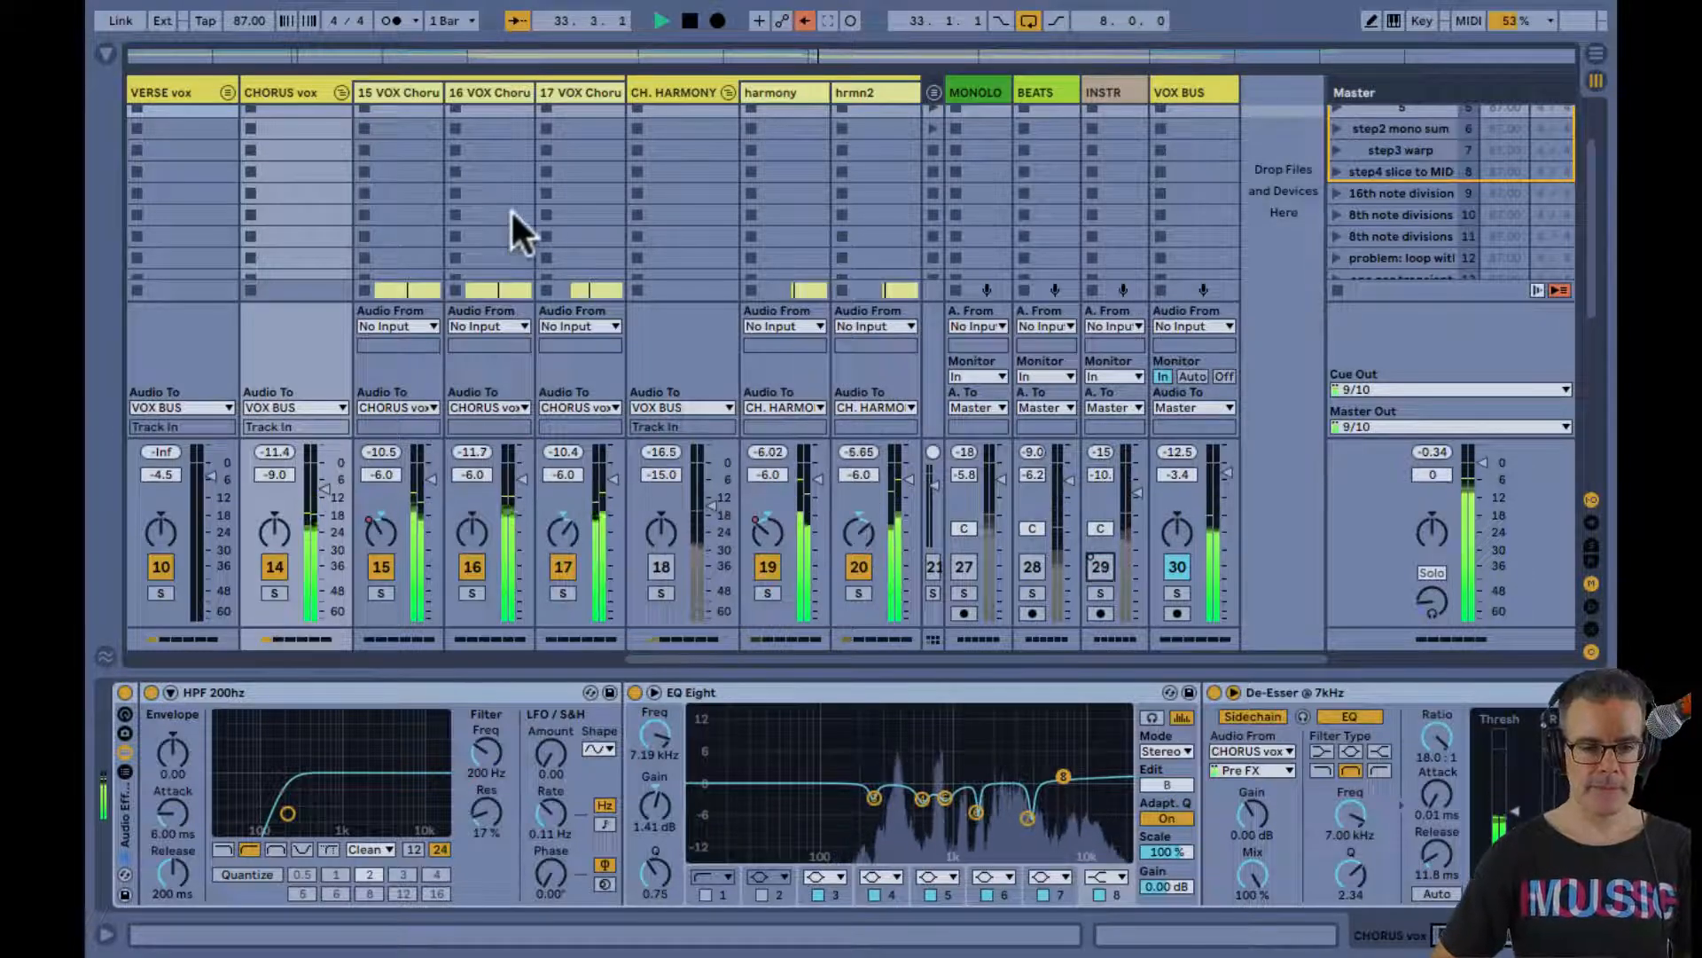
pyautogui.click(555, 571)
pyautogui.click(463, 567)
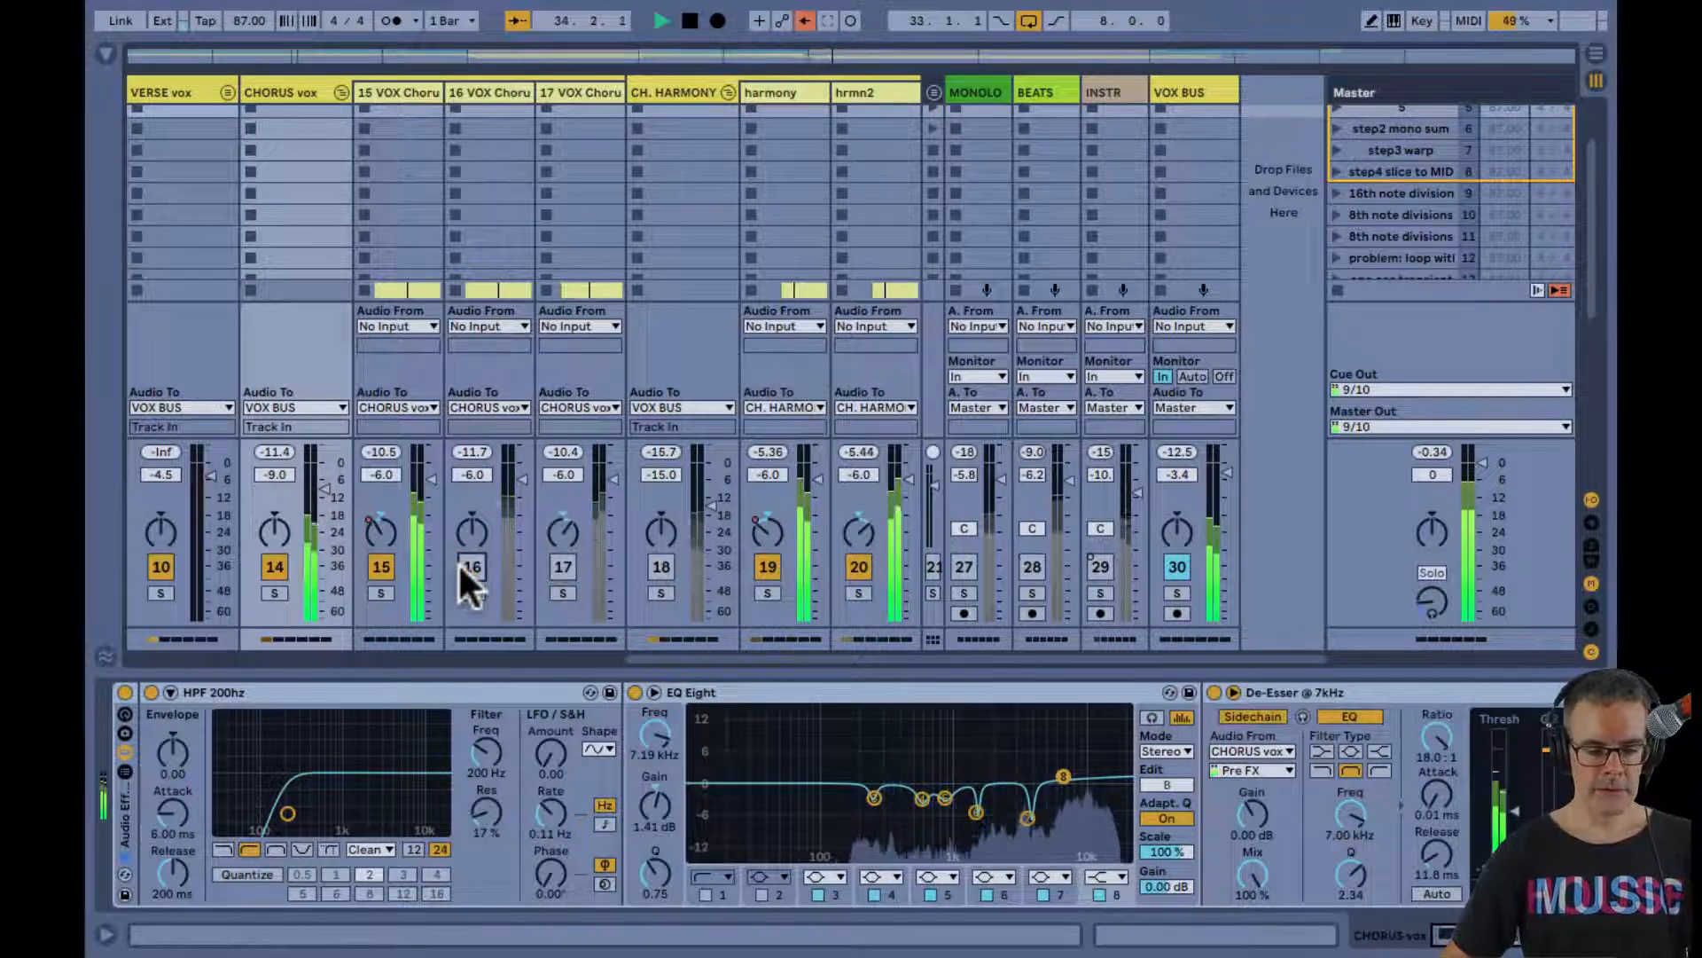
pyautogui.press('Tab')
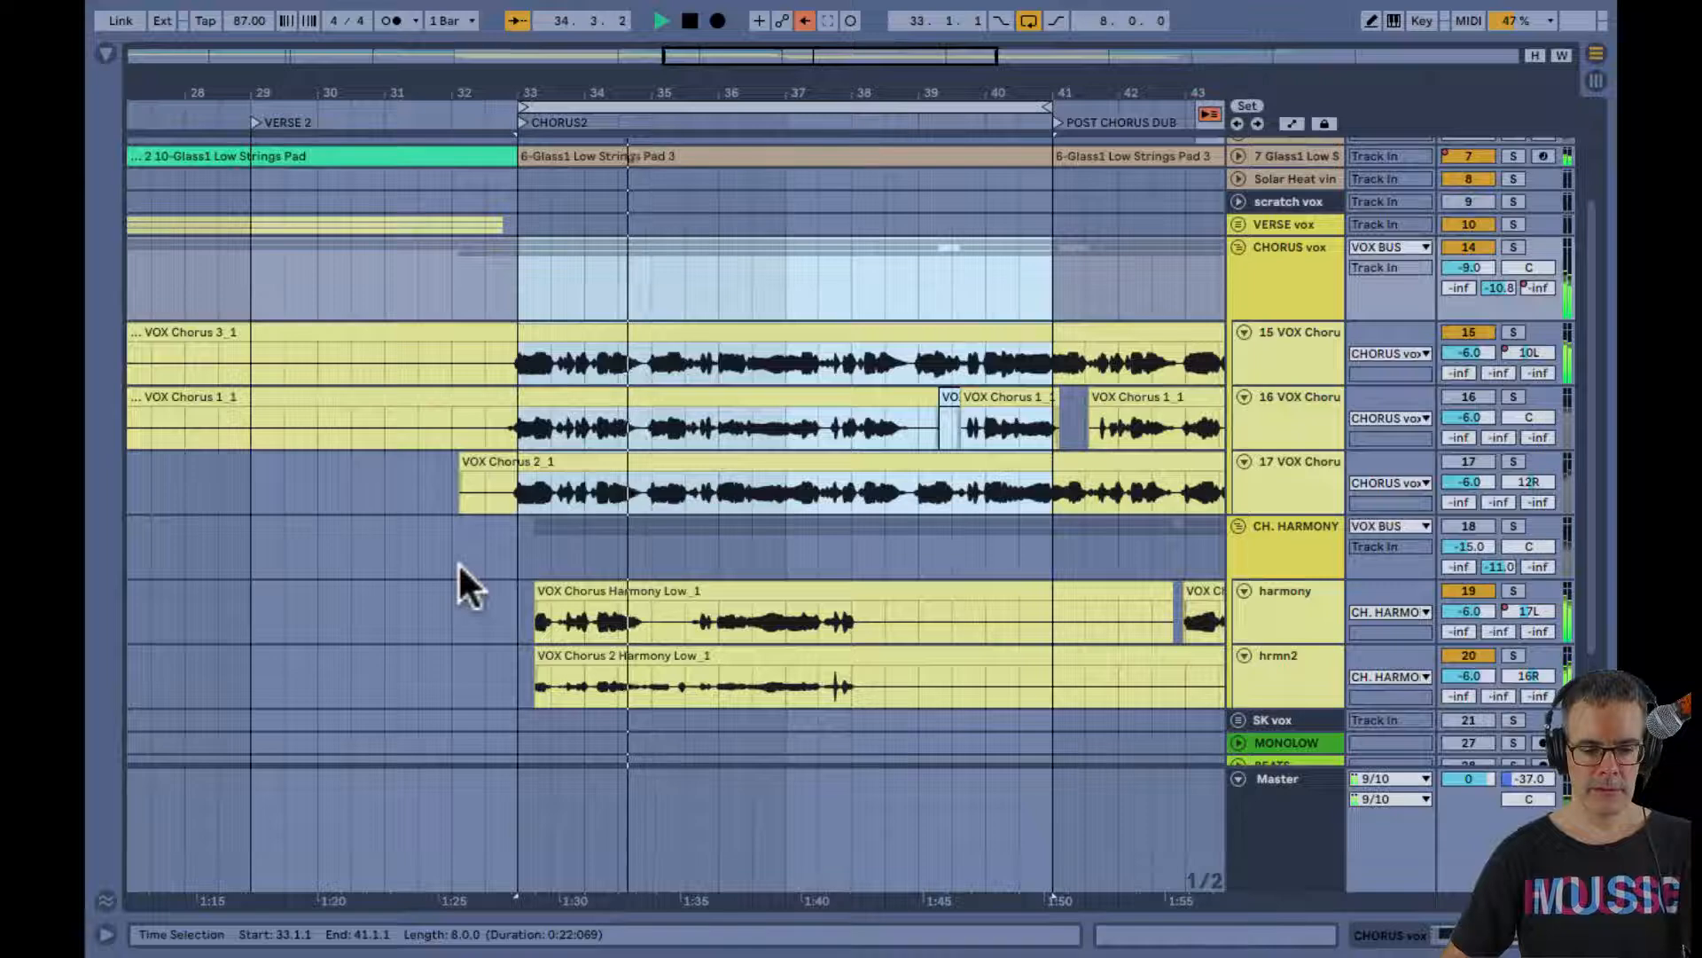
pyautogui.click(1279, 346)
pyautogui.hotkey('shift', 'Tab')
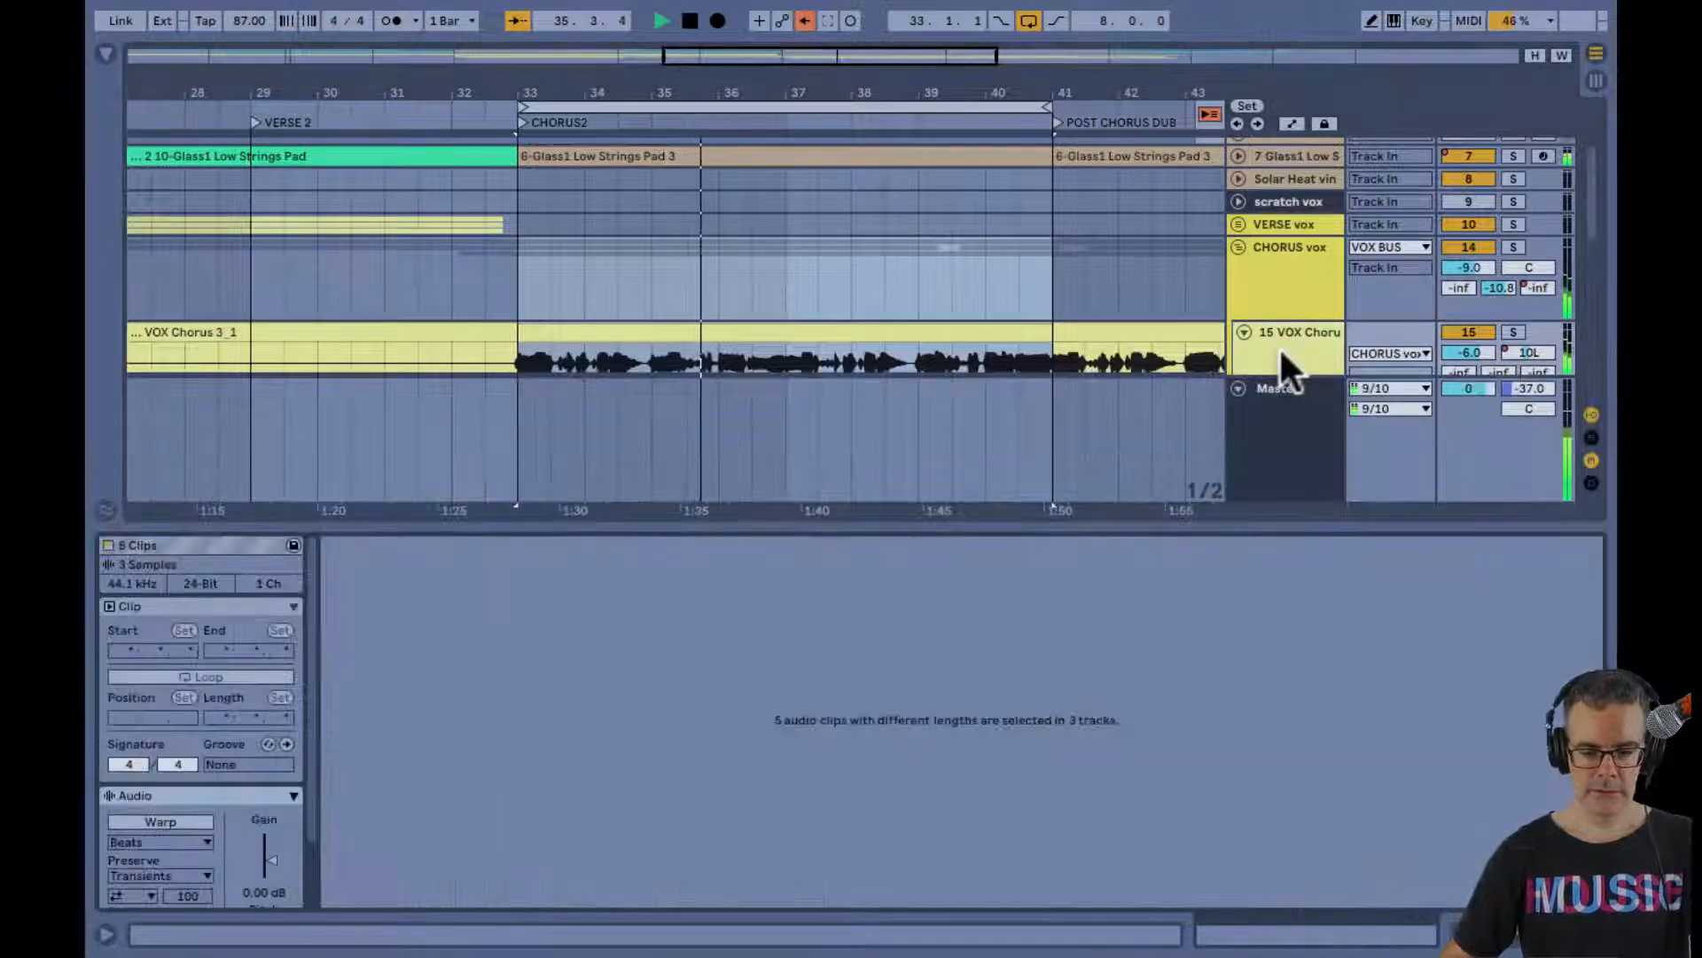
pyautogui.hotkey('shift', 'Tab')
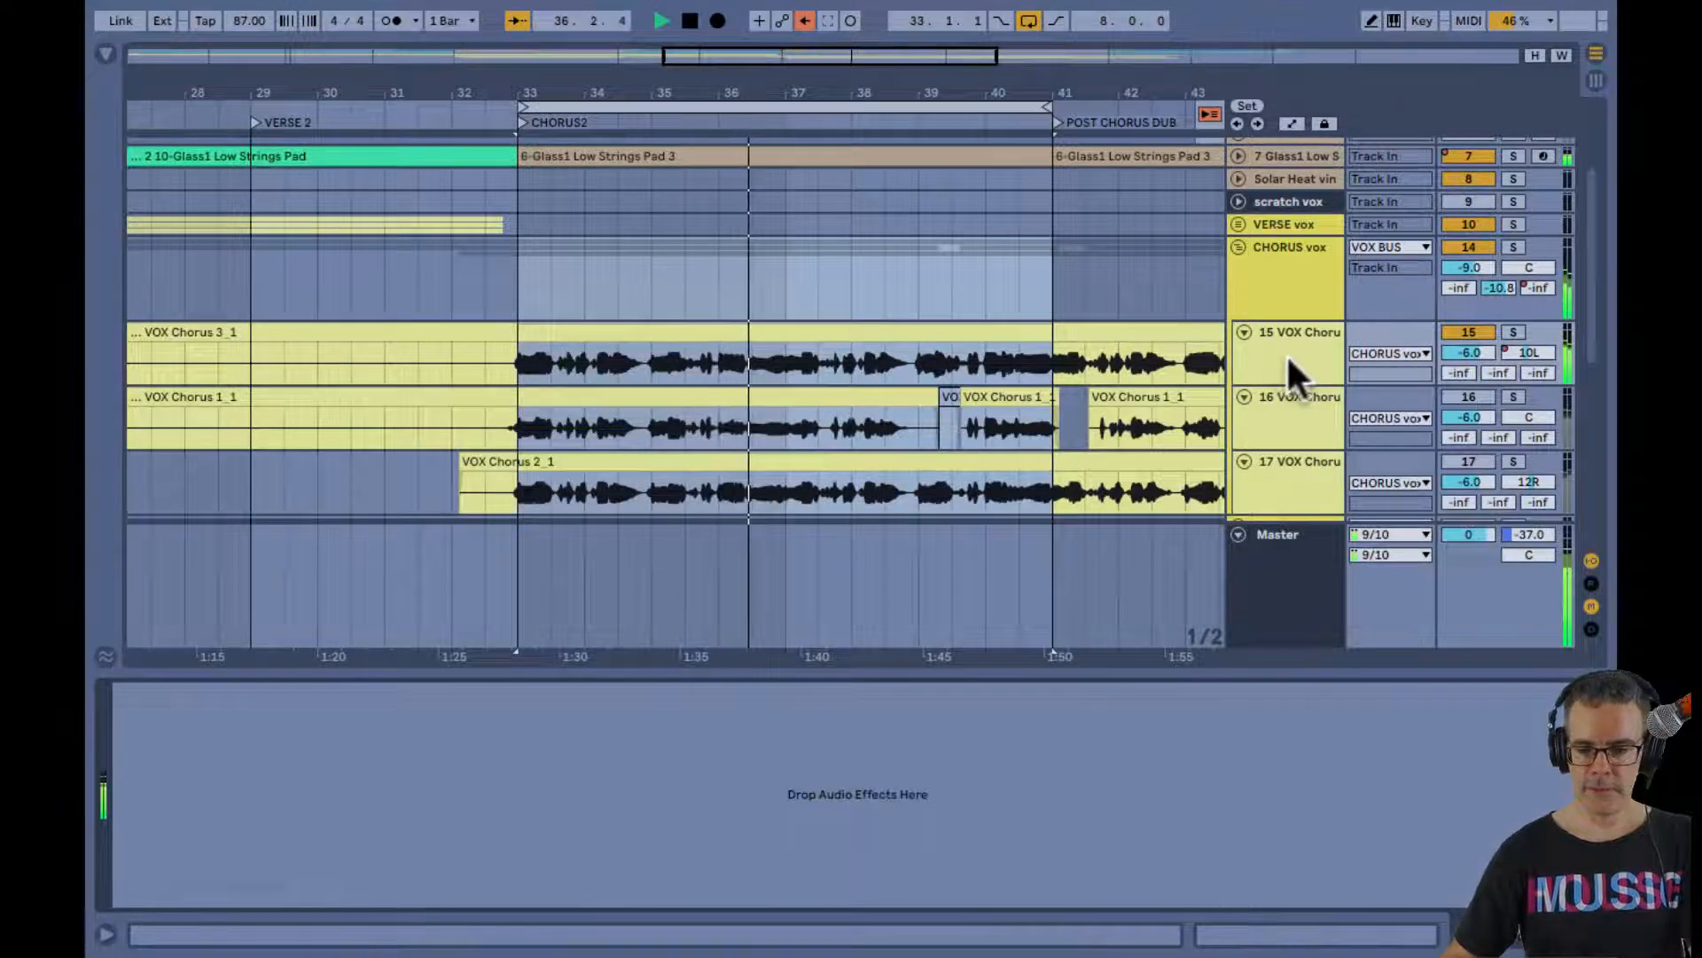
# Bring chorus vox tracks 16 and 17 back into the playing loop one at a time to compare the layers
pyautogui.click(1454, 395)
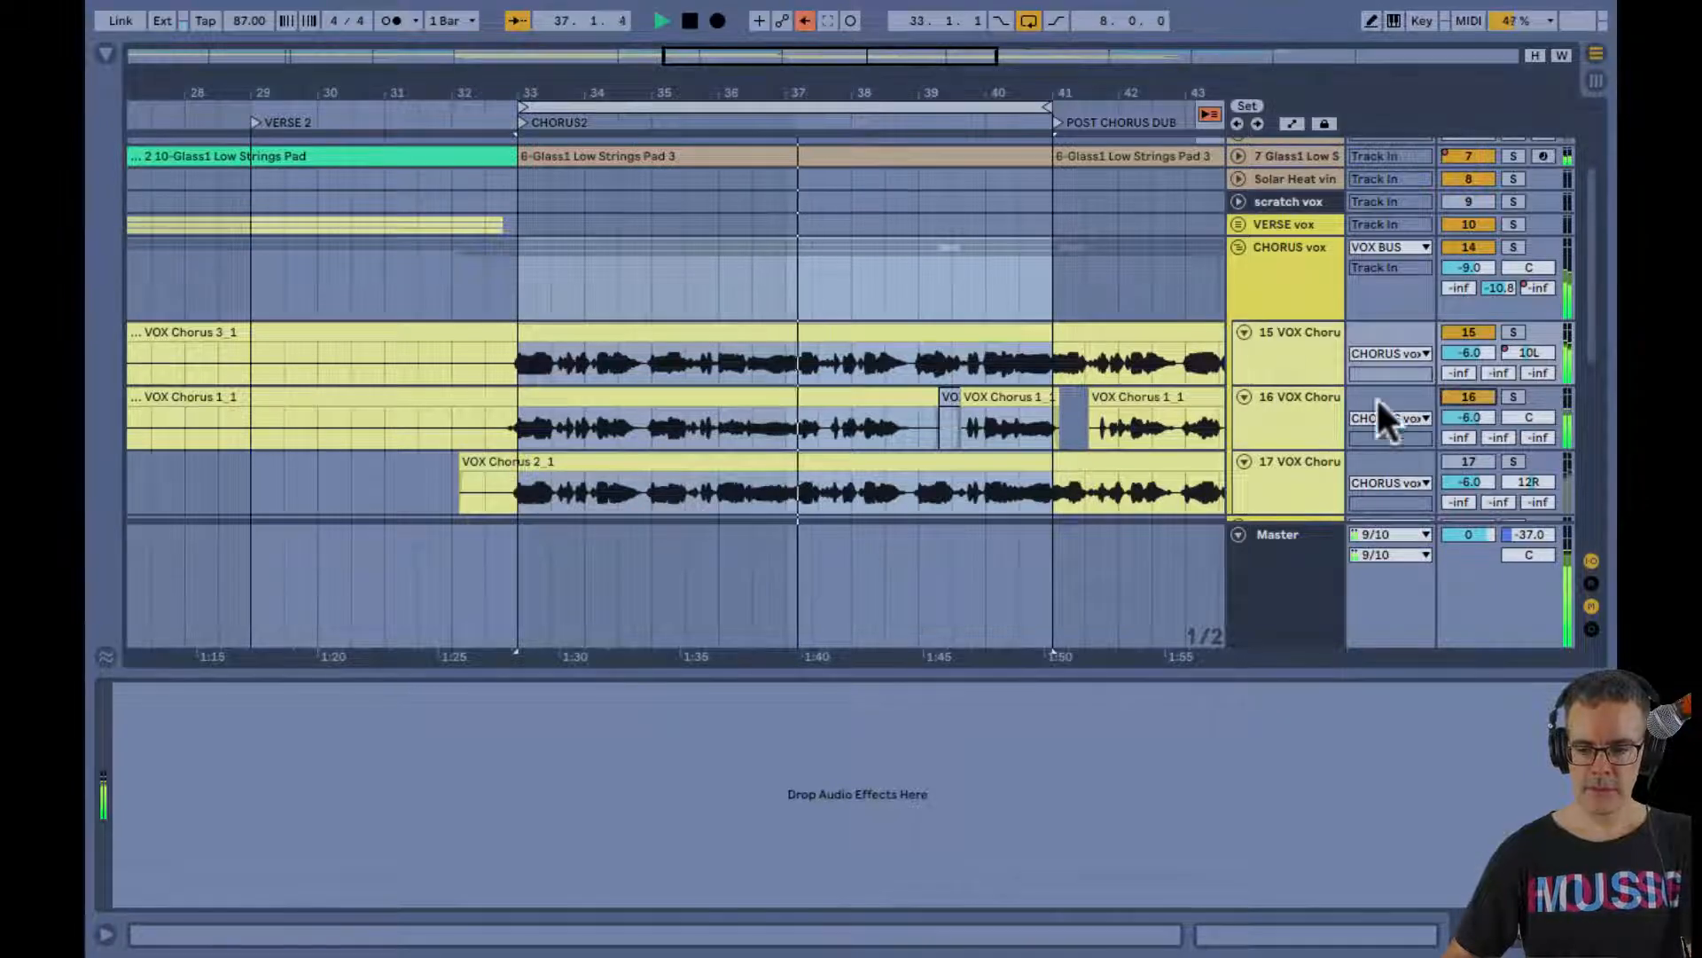
pyautogui.click(1276, 358)
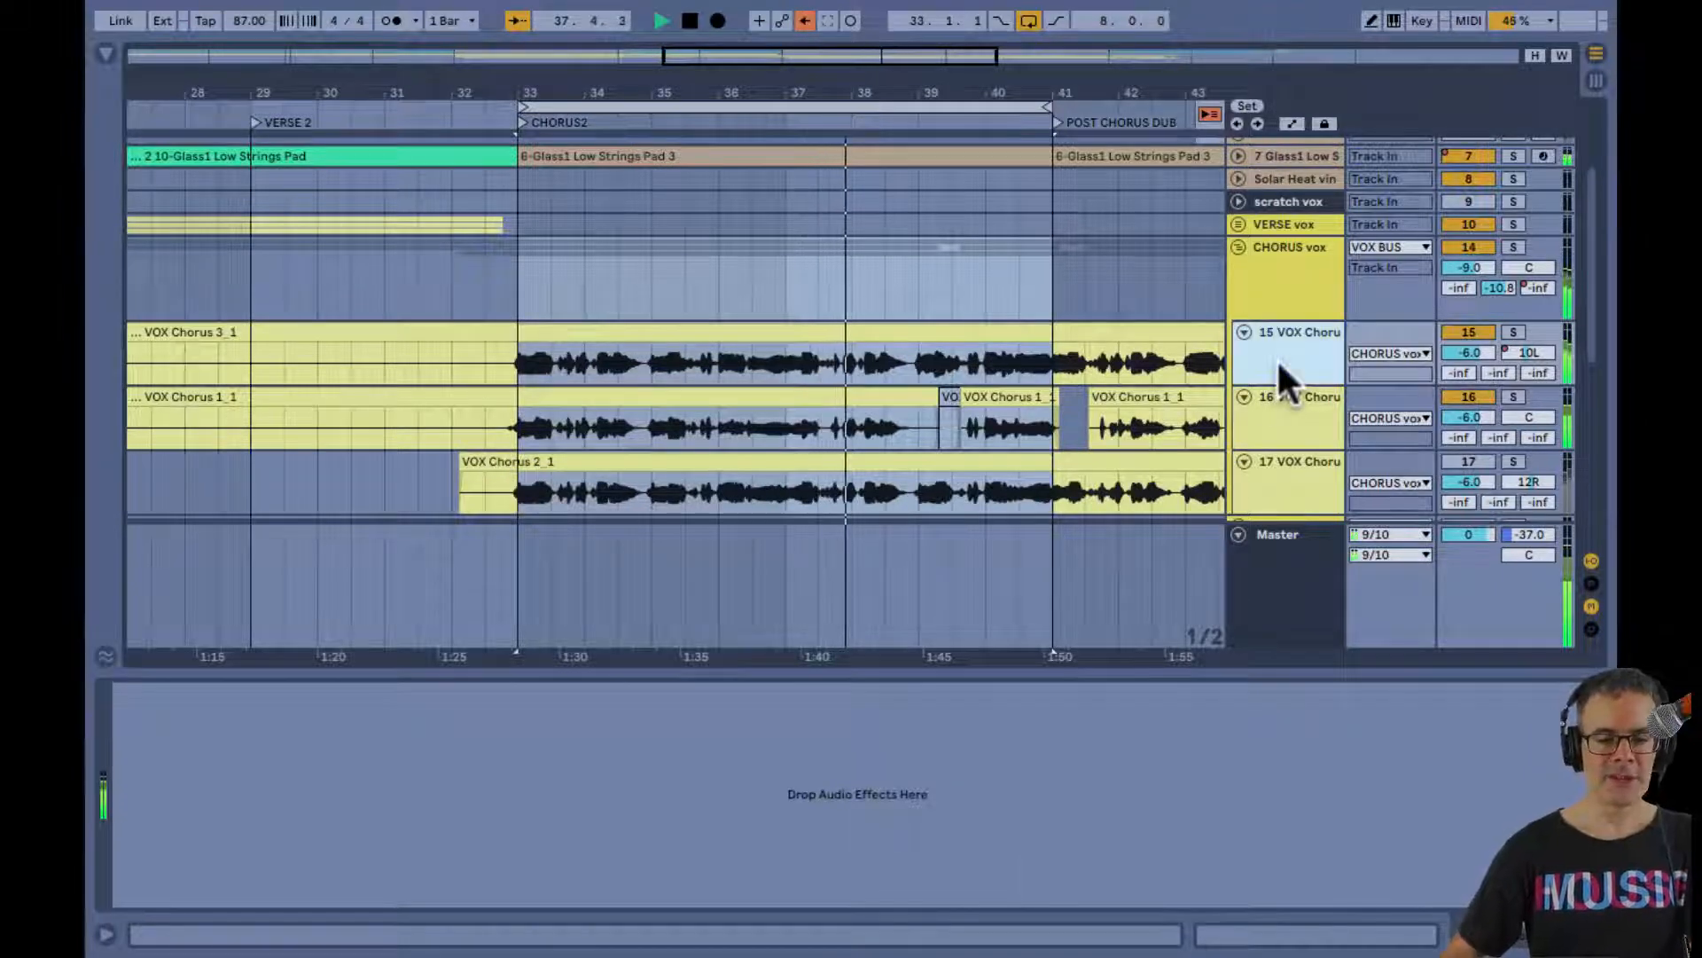
pyautogui.click(1270, 408)
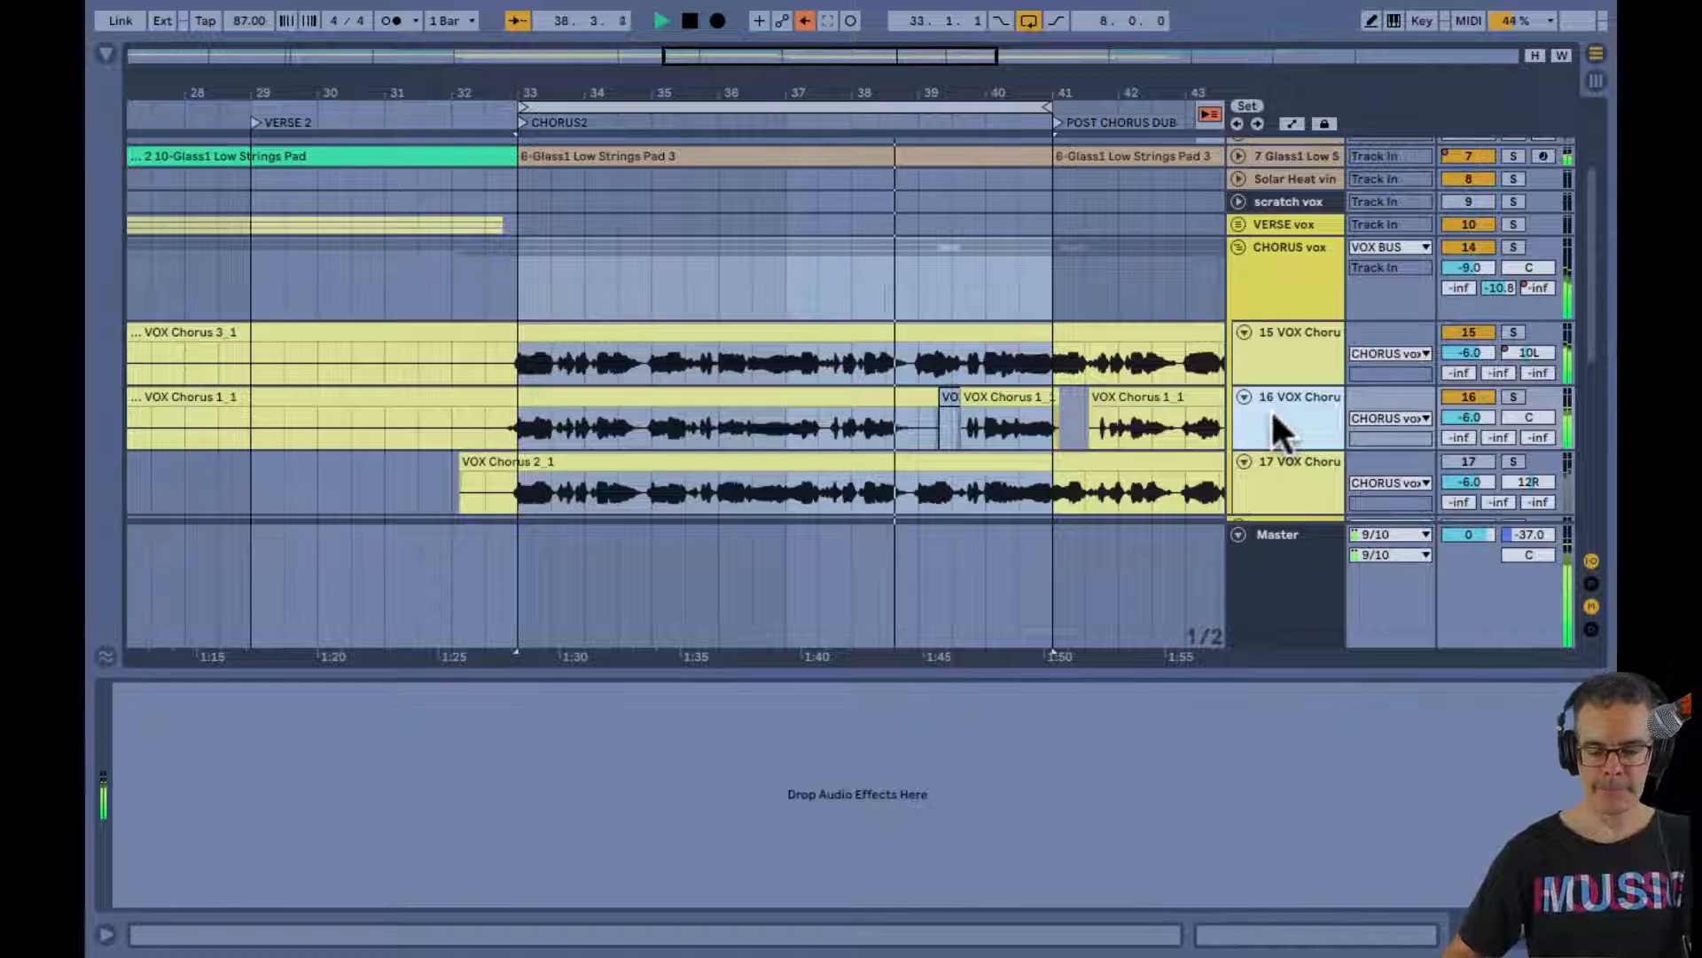
pyautogui.click(1468, 462)
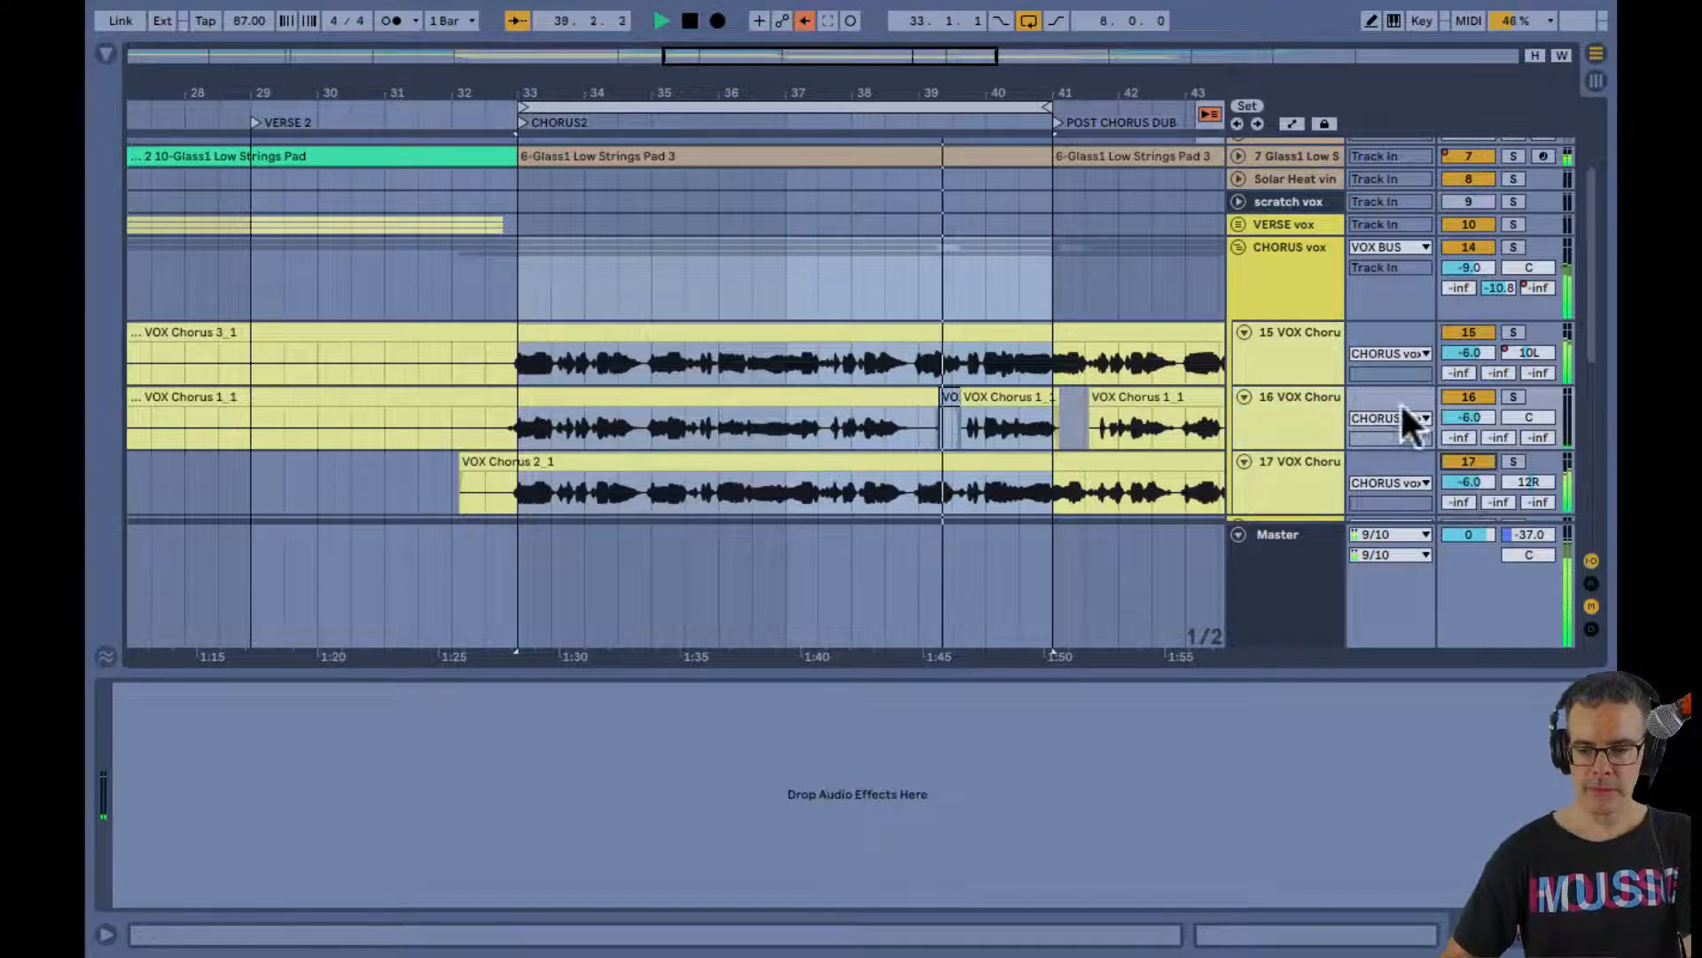
# Listen to chorus vox track 17 with tracks 15 and 16 muted, stop playback, and unmute both tracks
pyautogui.click(1463, 397)
pyautogui.click(1464, 331)
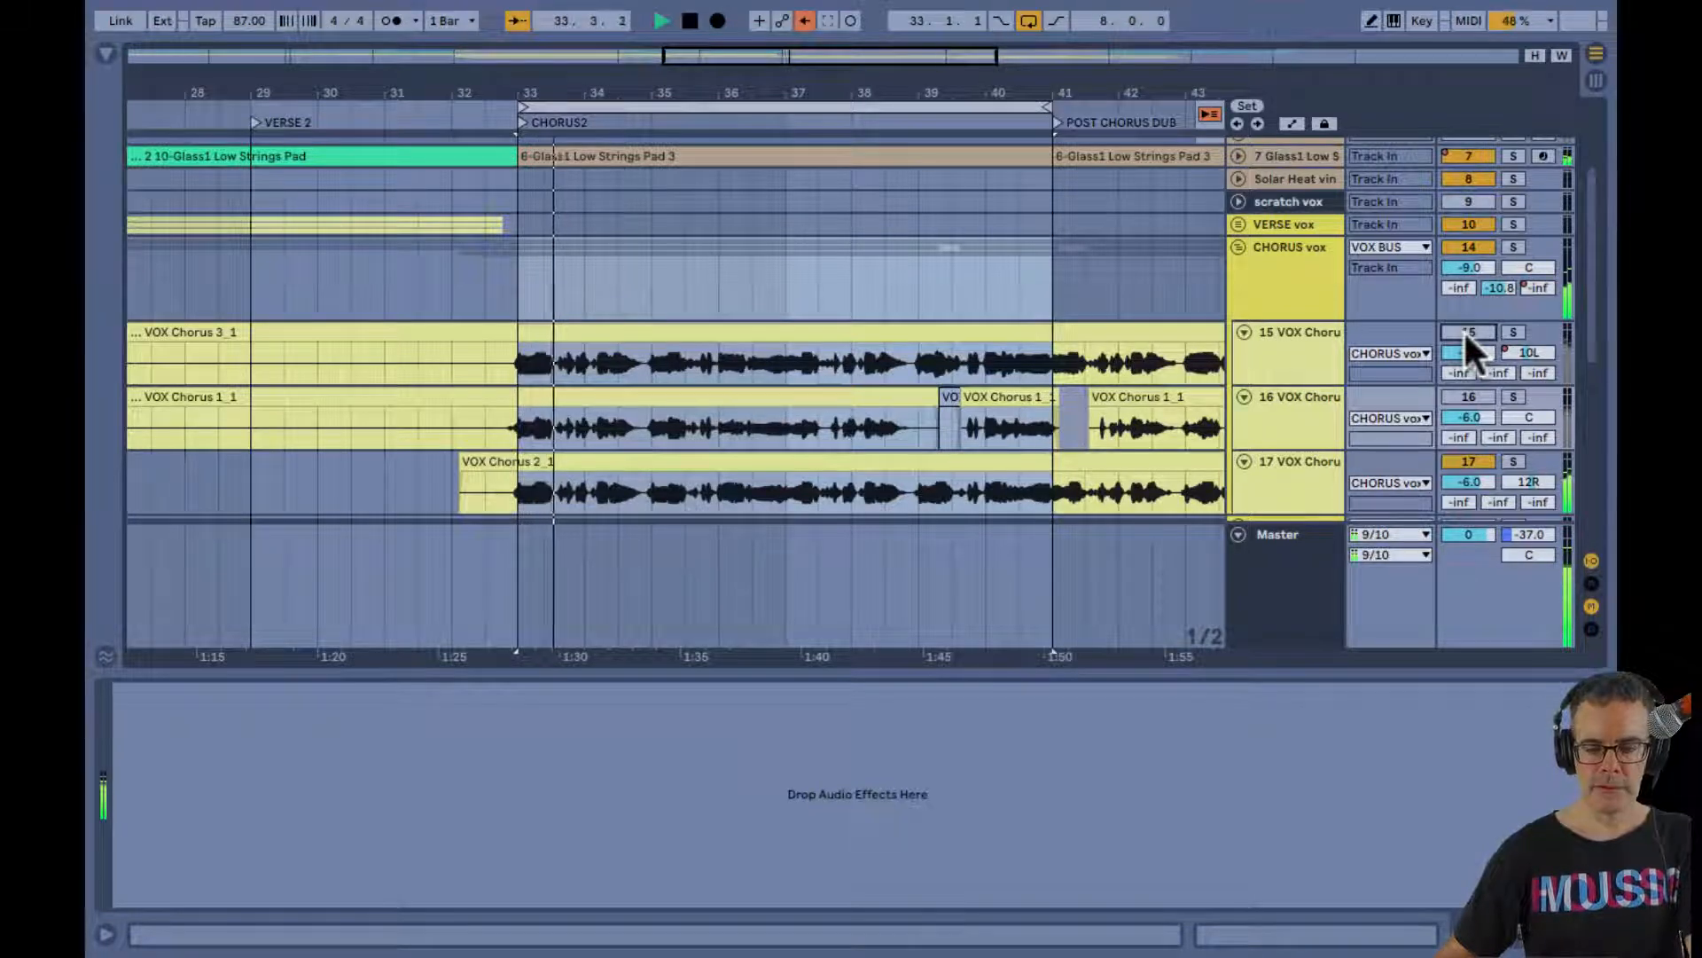
pyautogui.press('space')
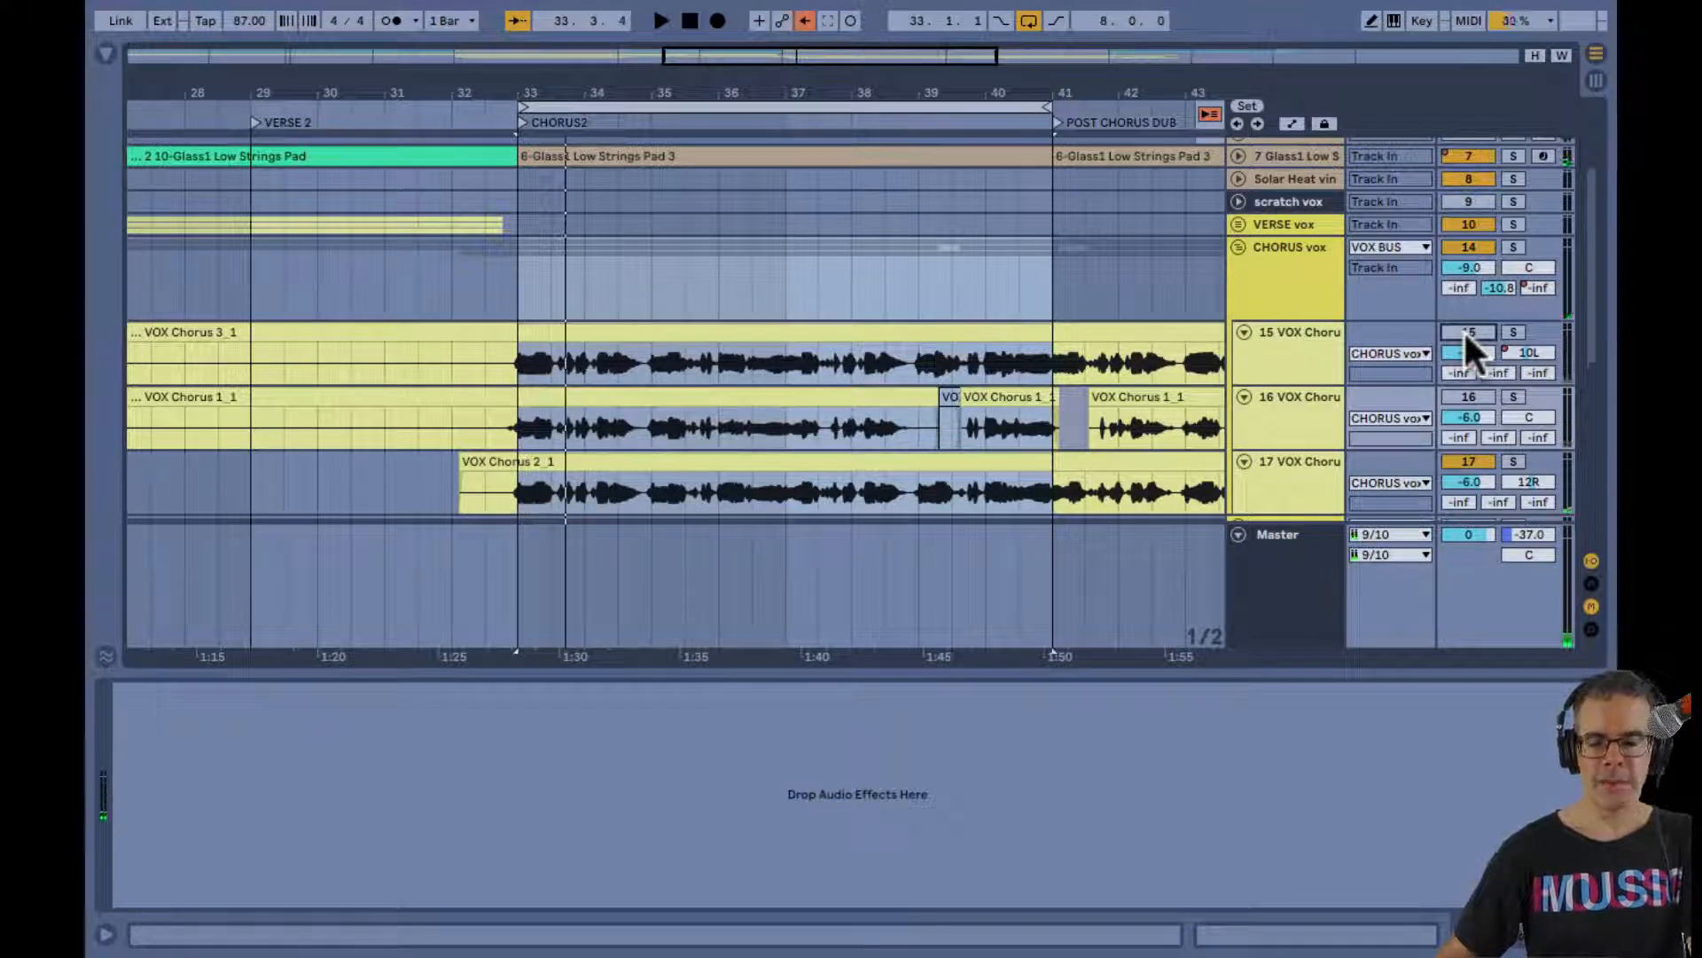
pyautogui.click(1463, 396)
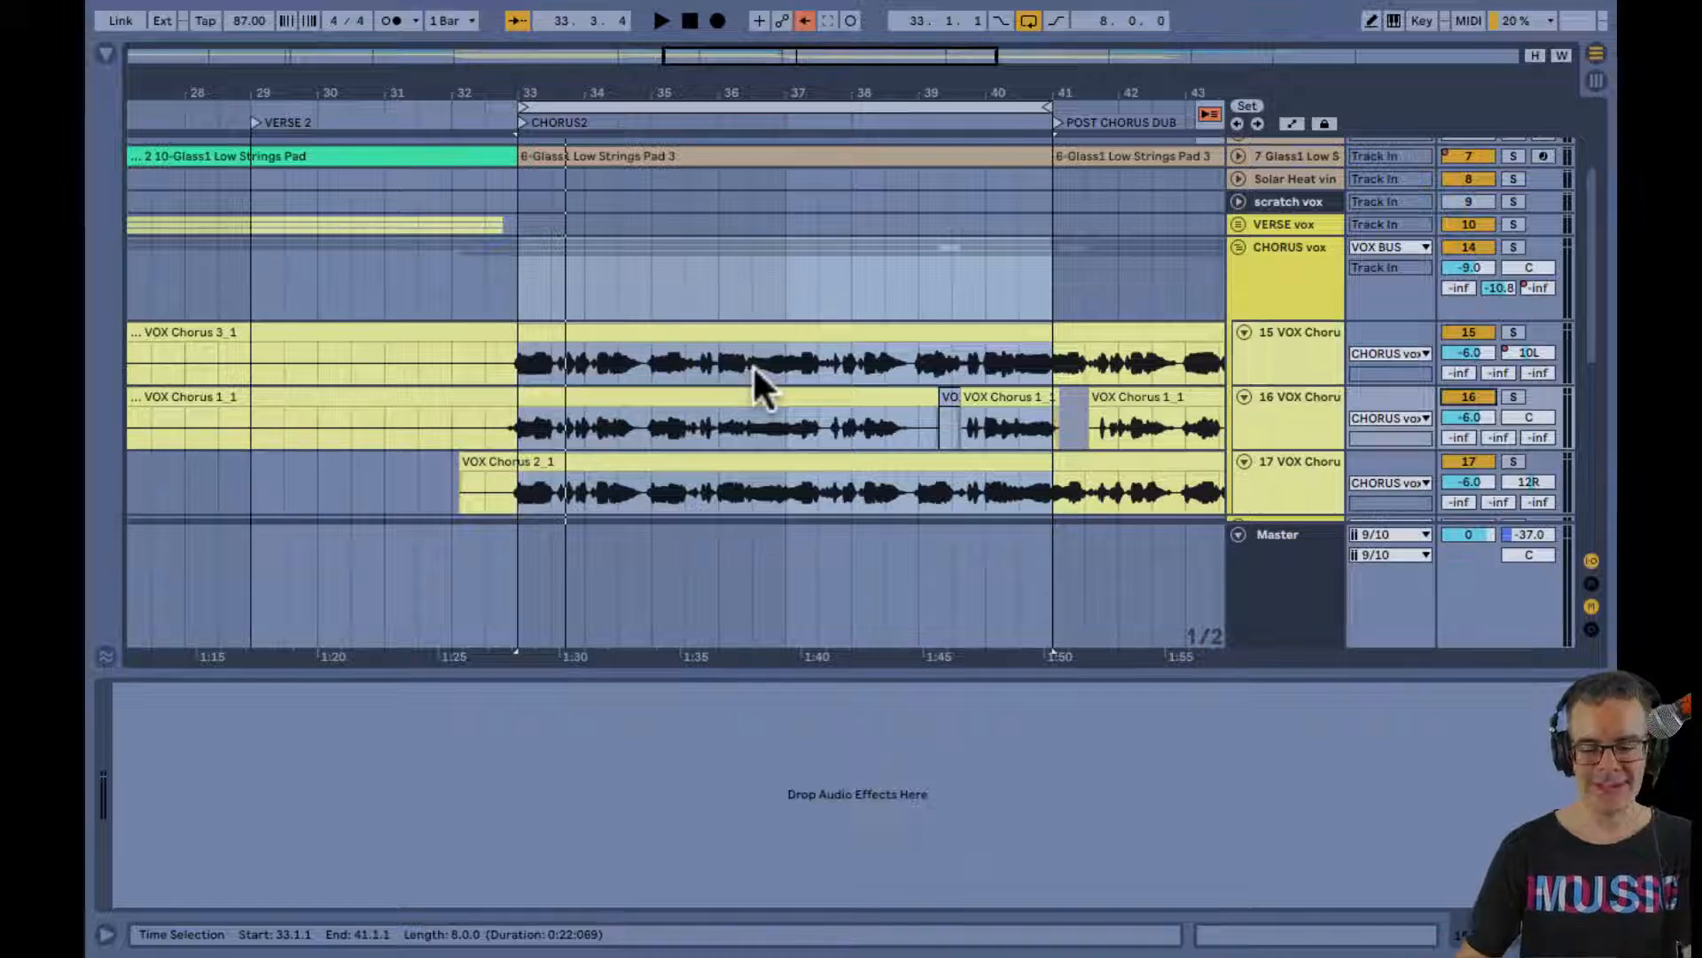
# Replay the CHORUS2 loop and widen the chorus layers by panning track 17 to 18R and track 15 to 13L
pyautogui.press('space')
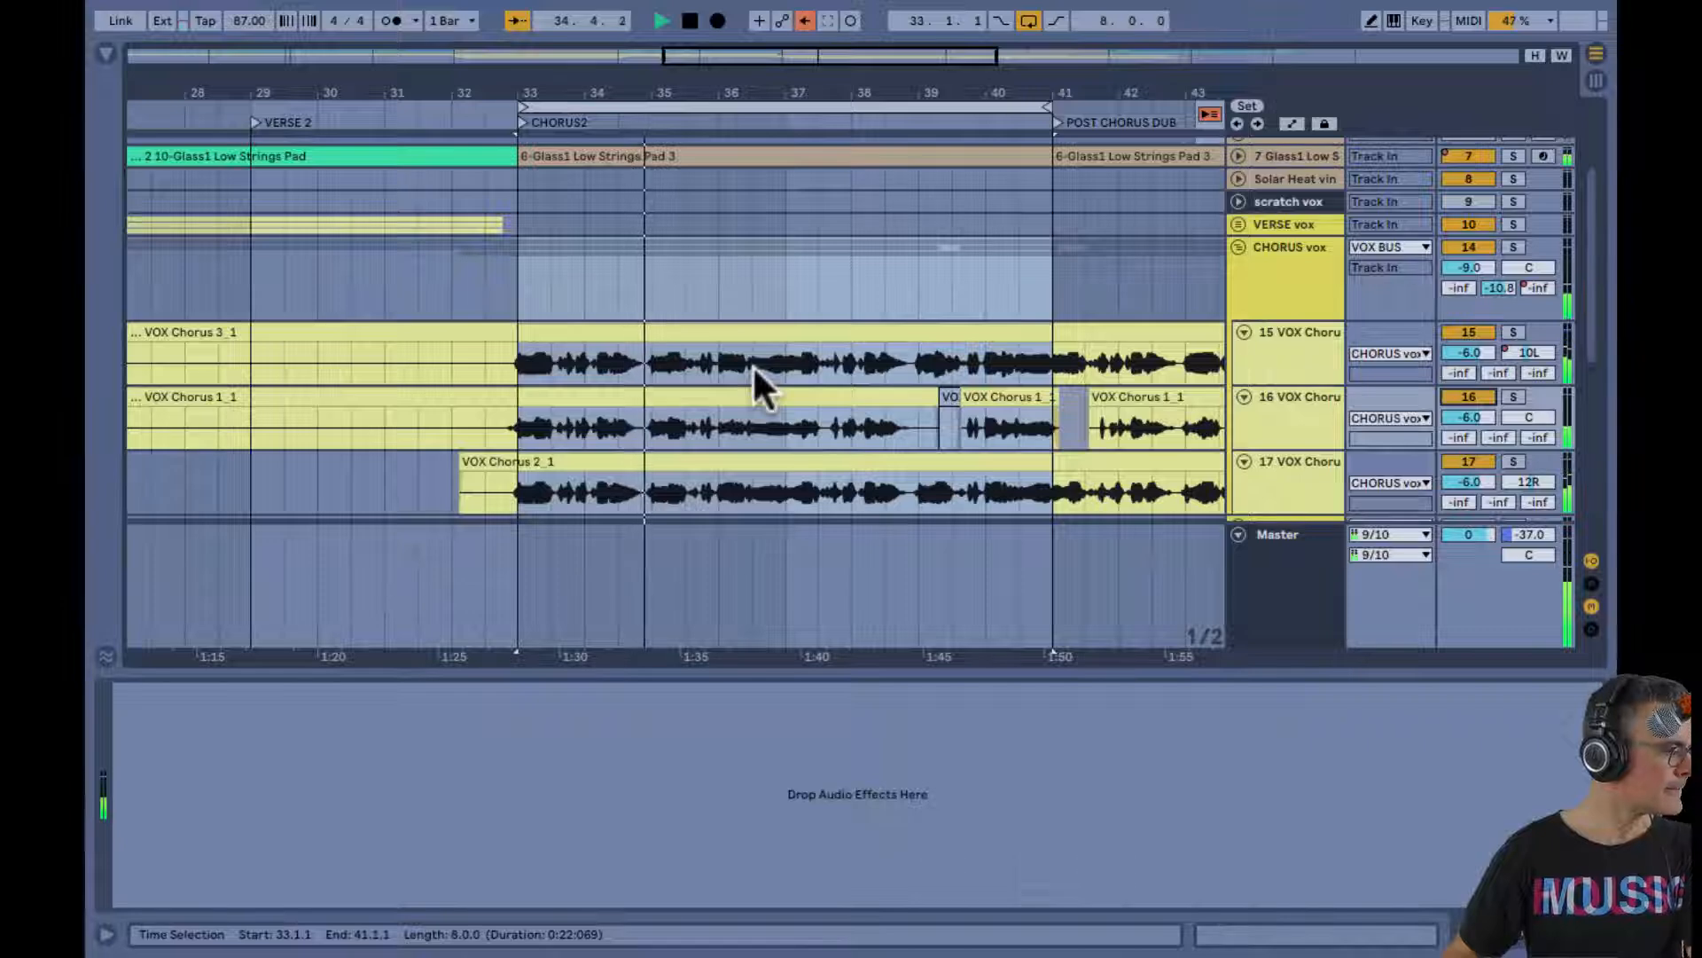
pyautogui.press('Tab')
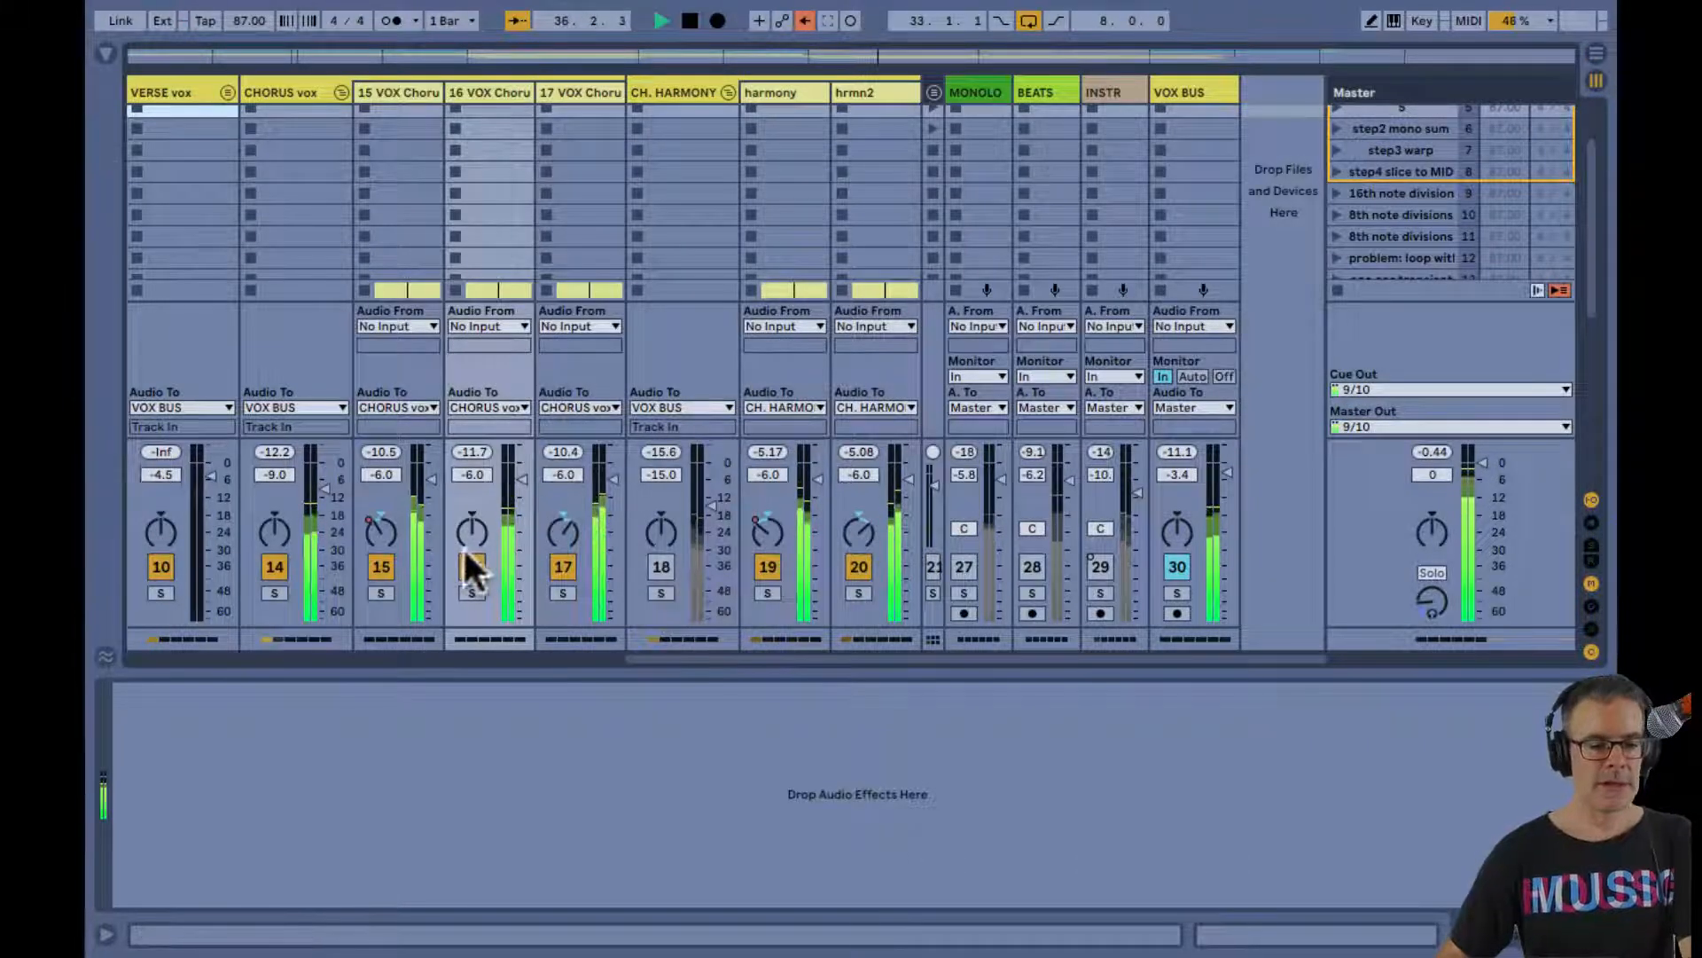
pyautogui.click(564, 548)
pyautogui.press('Delete')
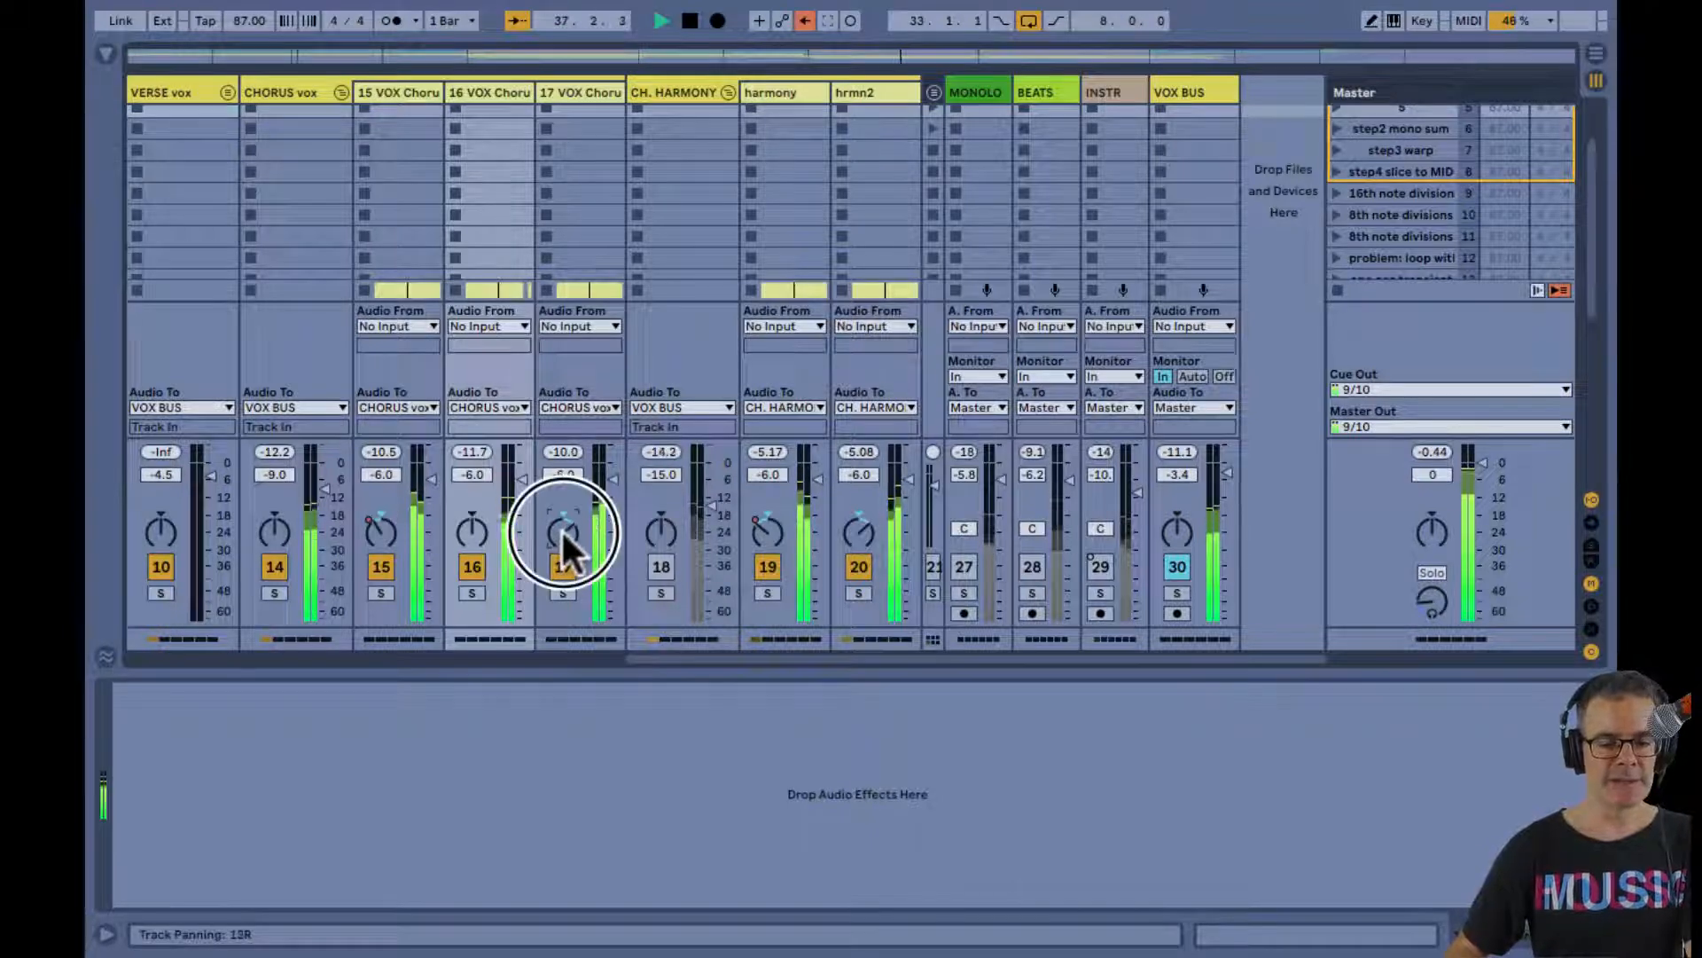
pyautogui.click(382, 530)
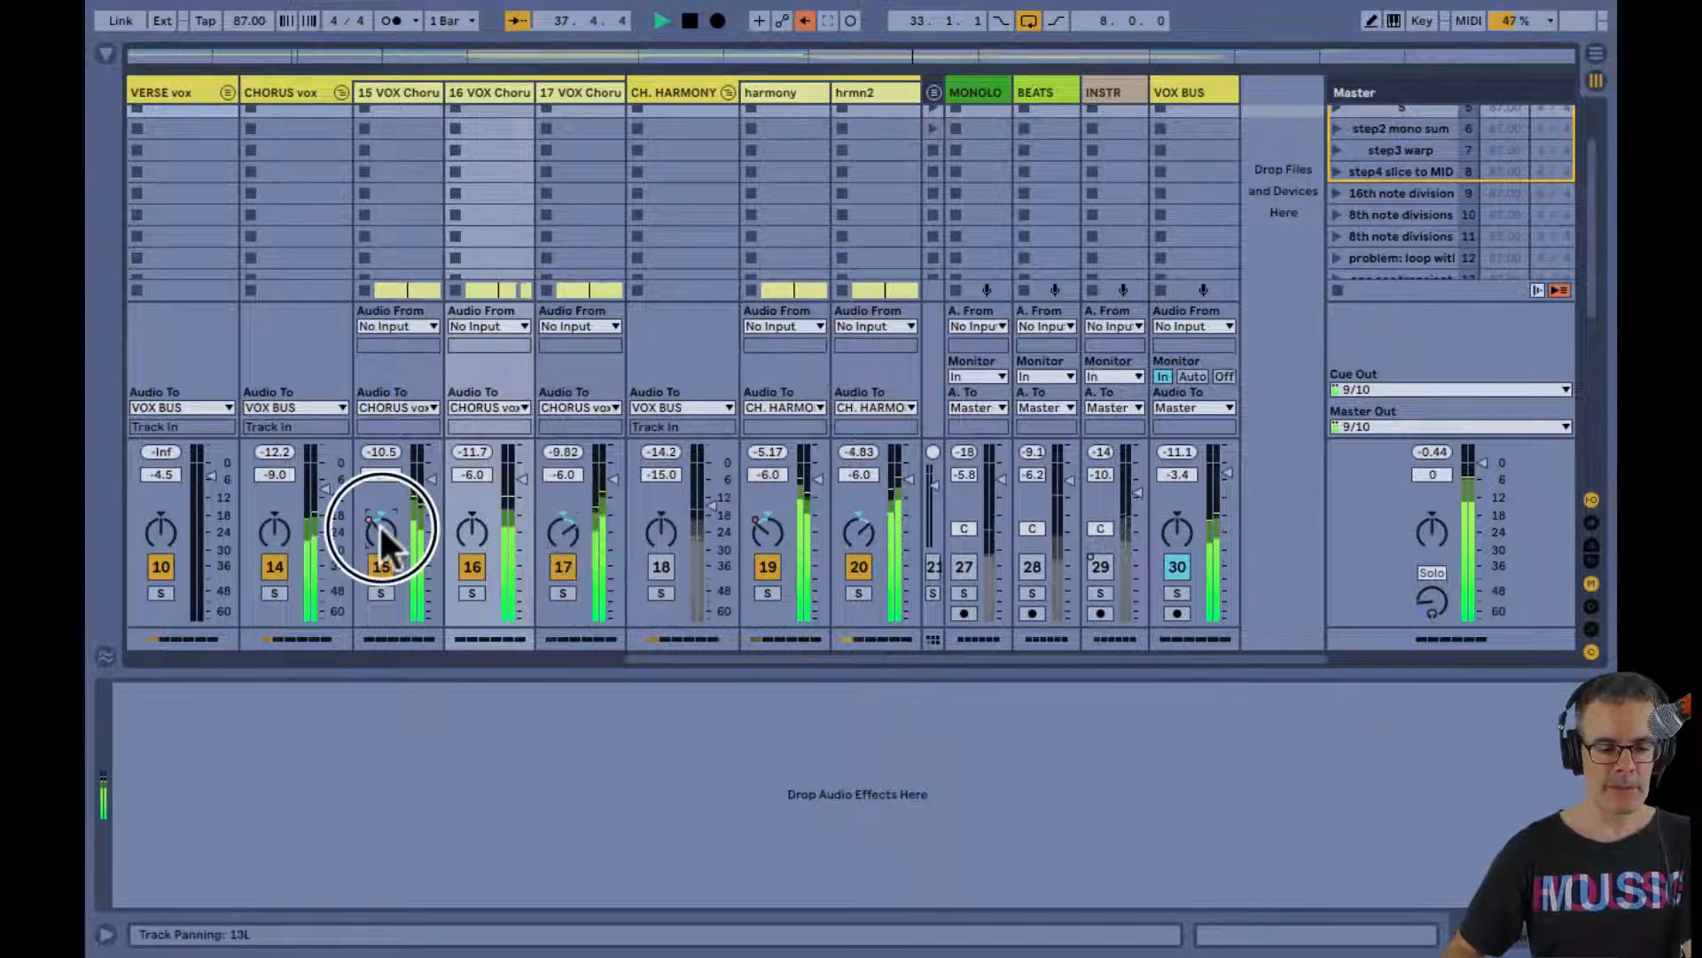
# Stop playback and step through the individual chorus vox tracks, ending with track 15 selected in the Session mixer
pyautogui.click(419, 92)
pyautogui.press('space')
pyautogui.hotkey('shift', 'Right')
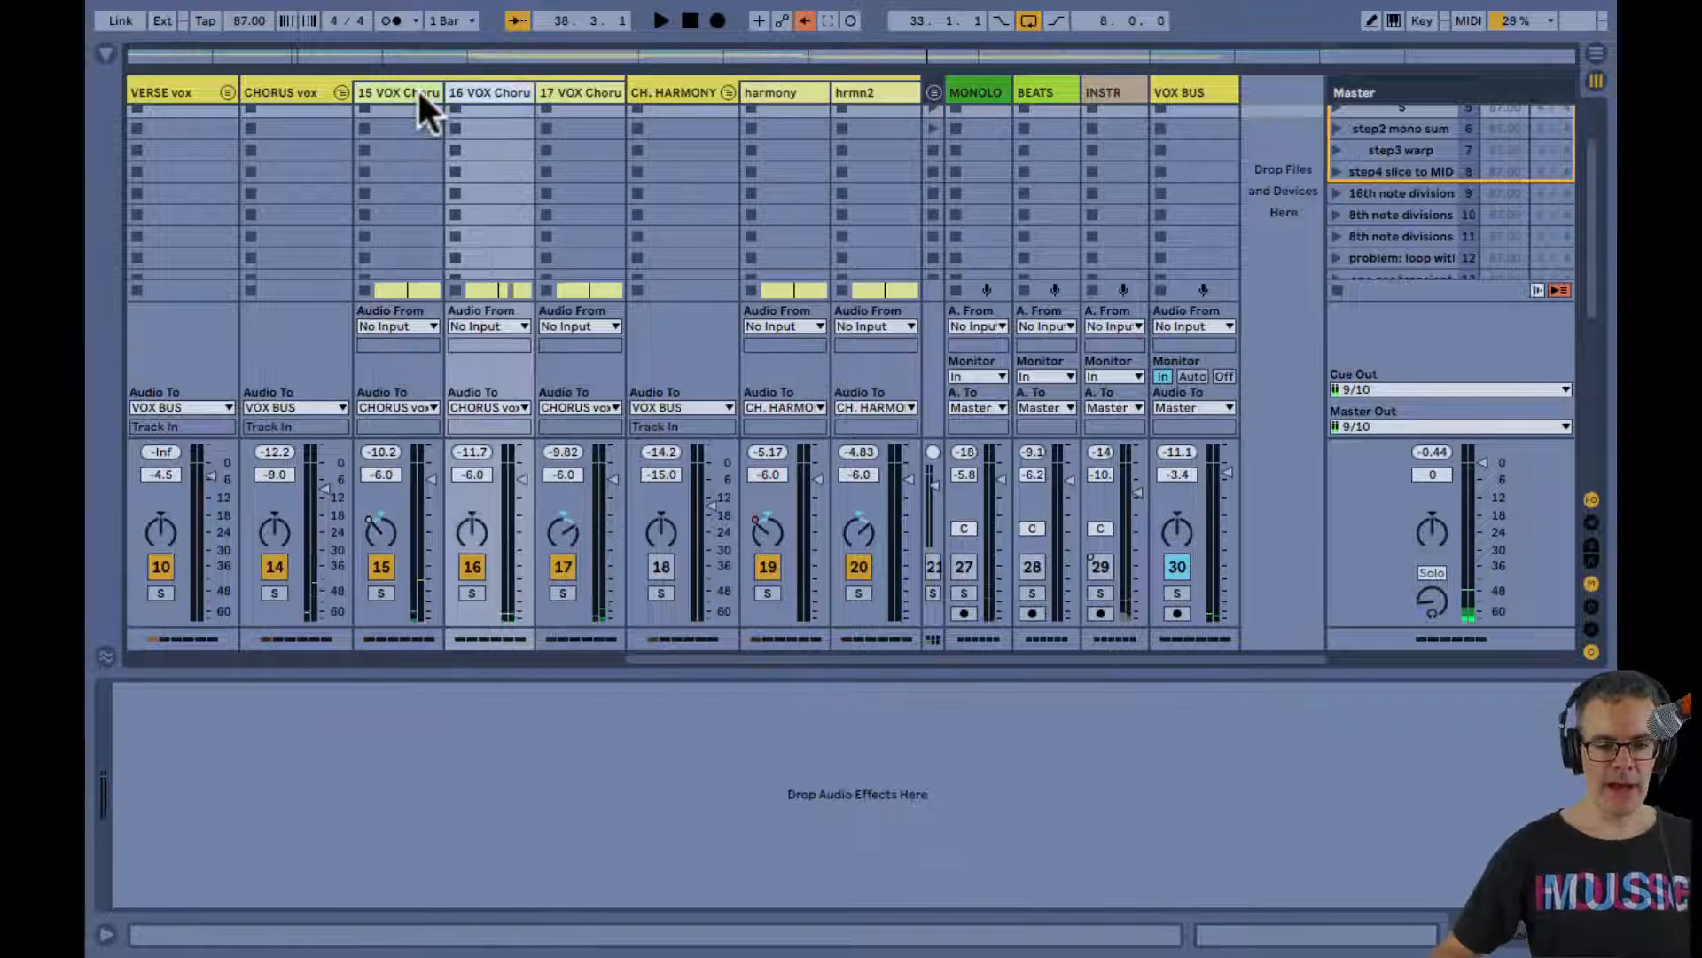
pyautogui.press('Right')
pyautogui.press('Left')
pyautogui.press('Left')
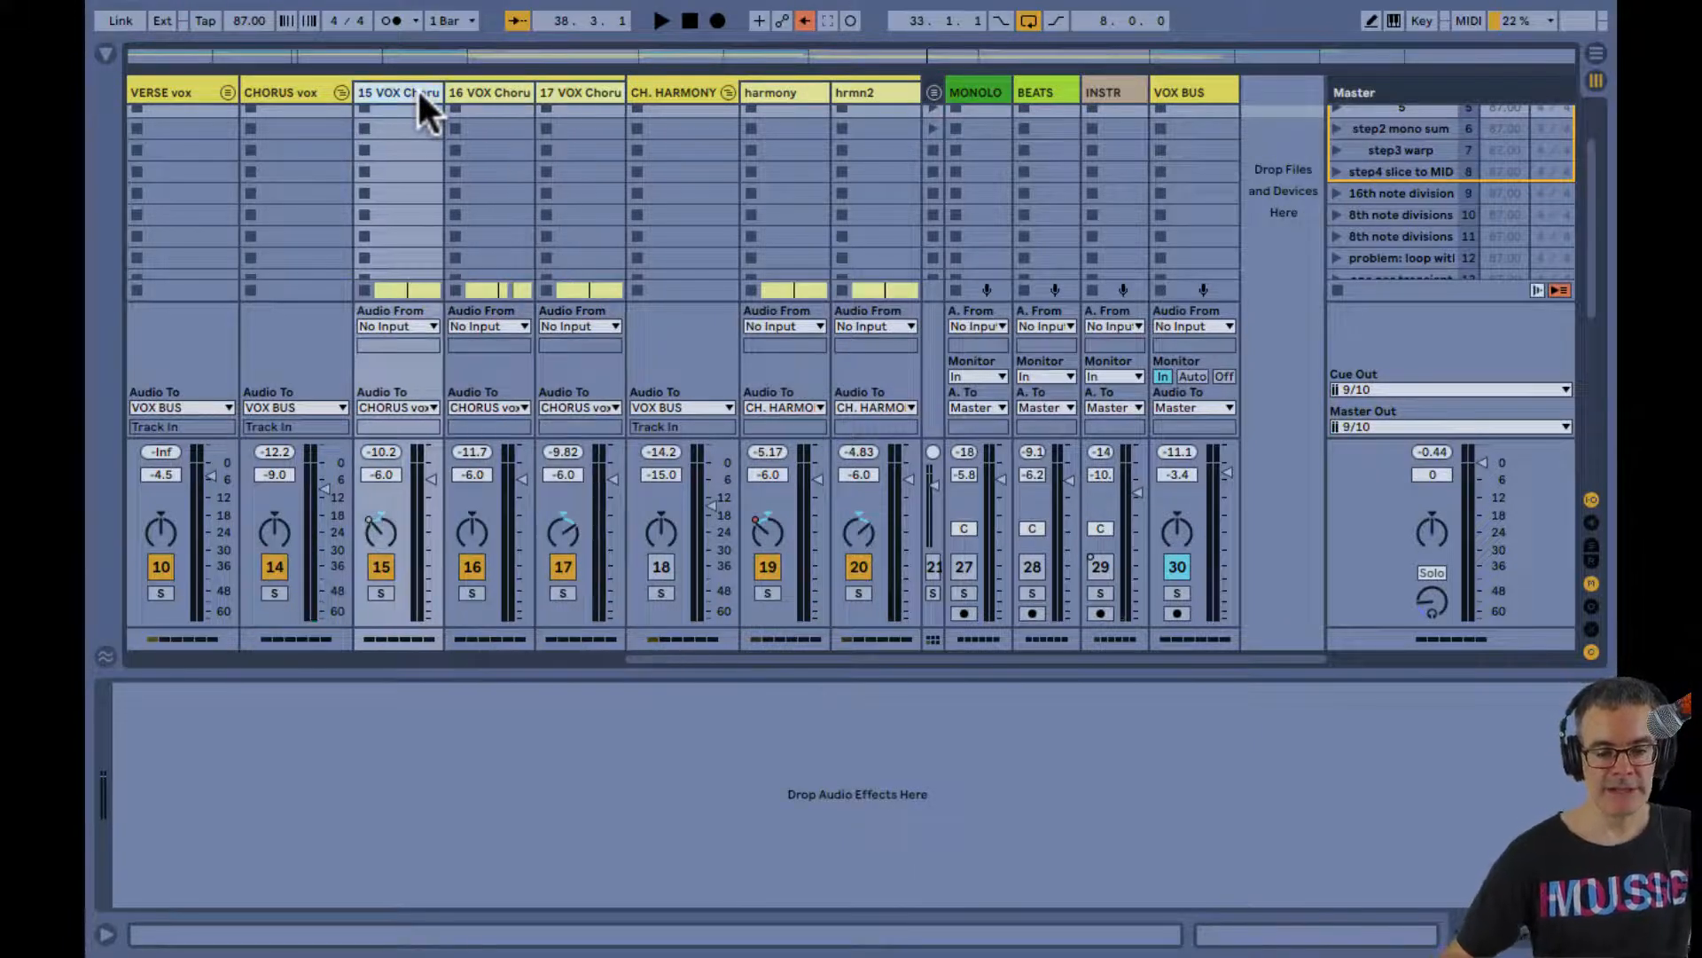
pyautogui.press('Right')
pyautogui.press('Right')
pyautogui.press('Left')
pyautogui.press('Left')
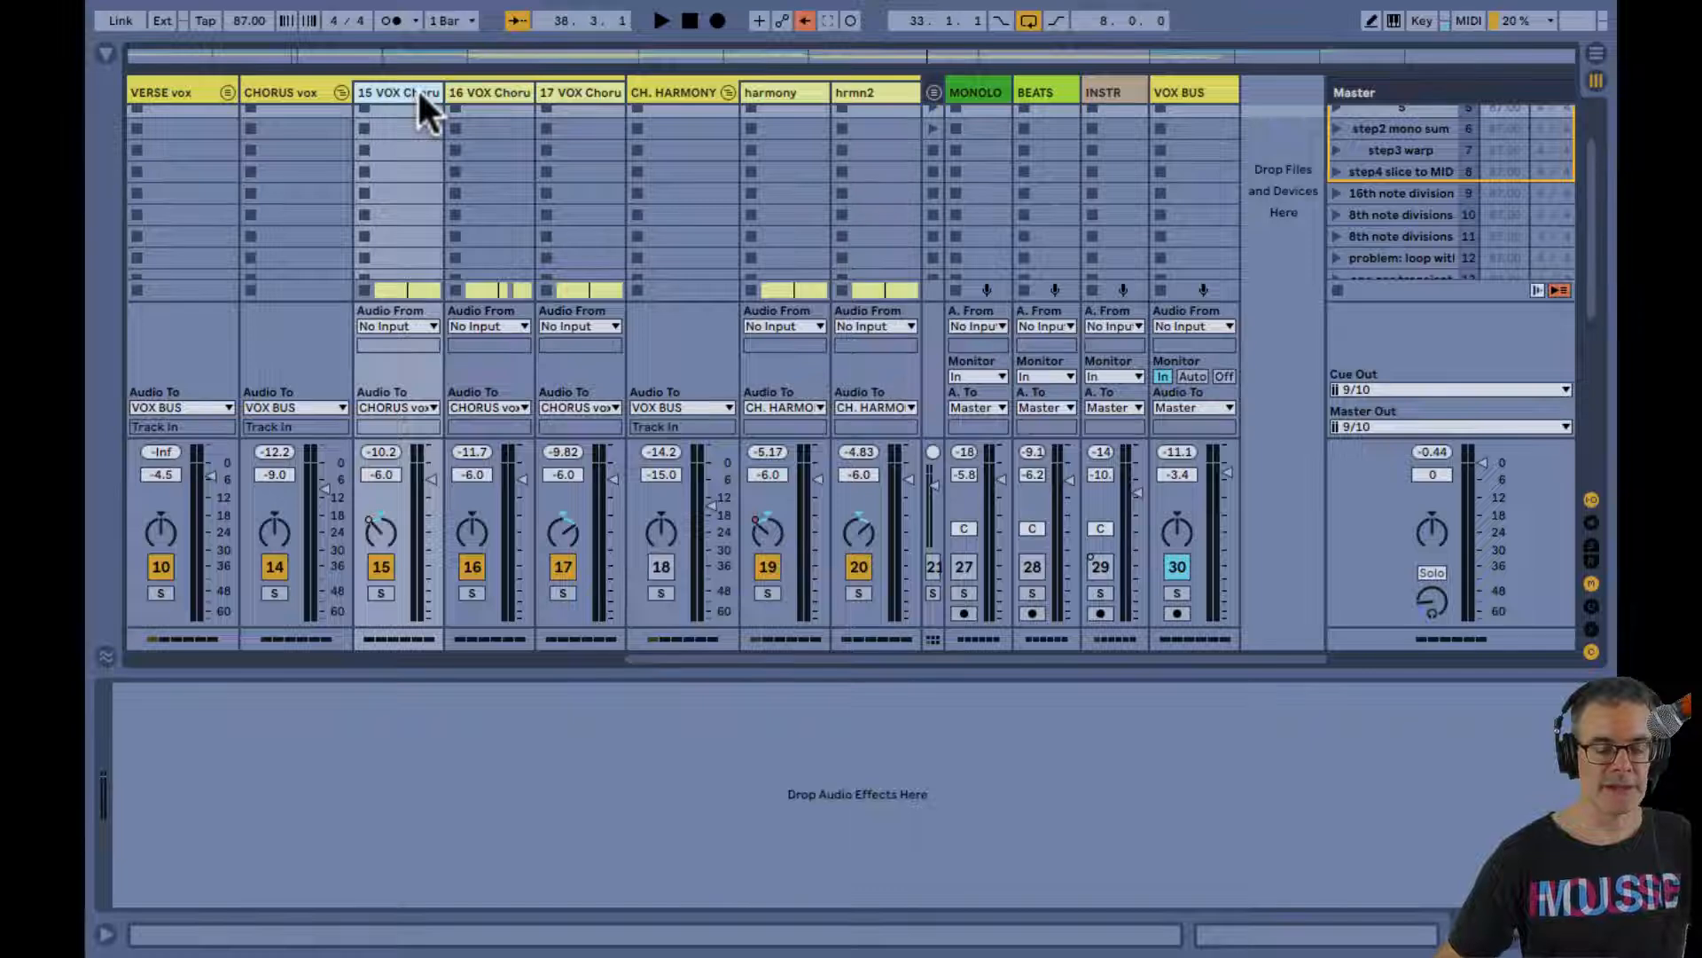
pyautogui.press('Tab')
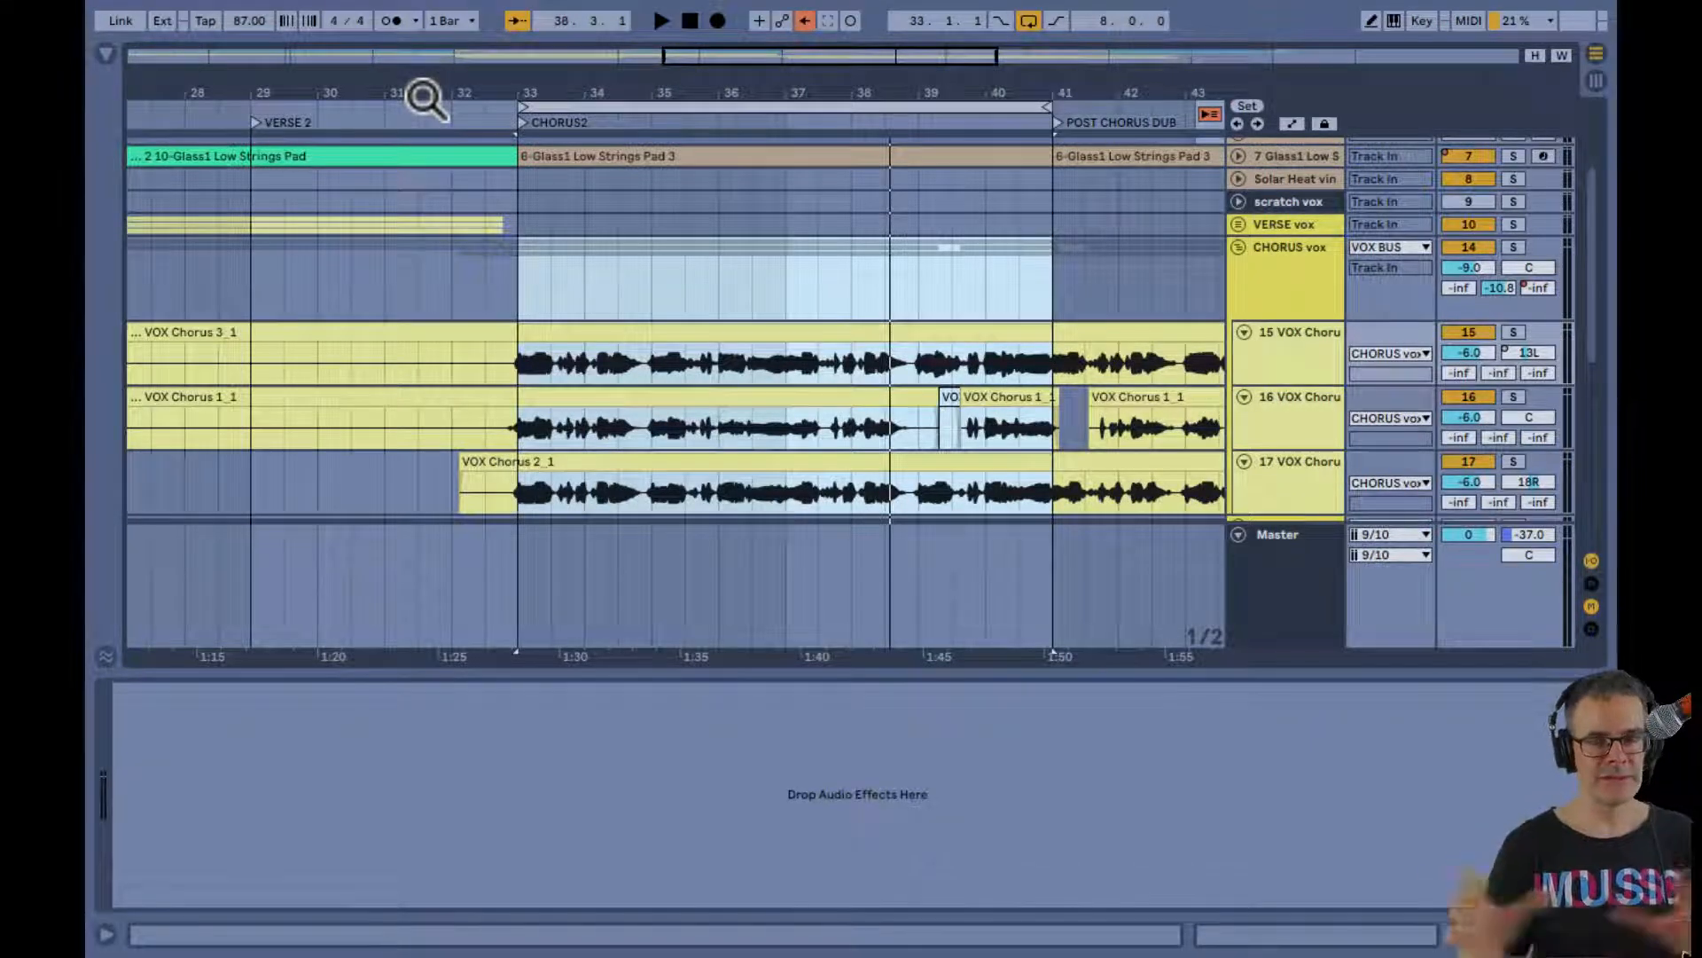
pyautogui.press('Tab')
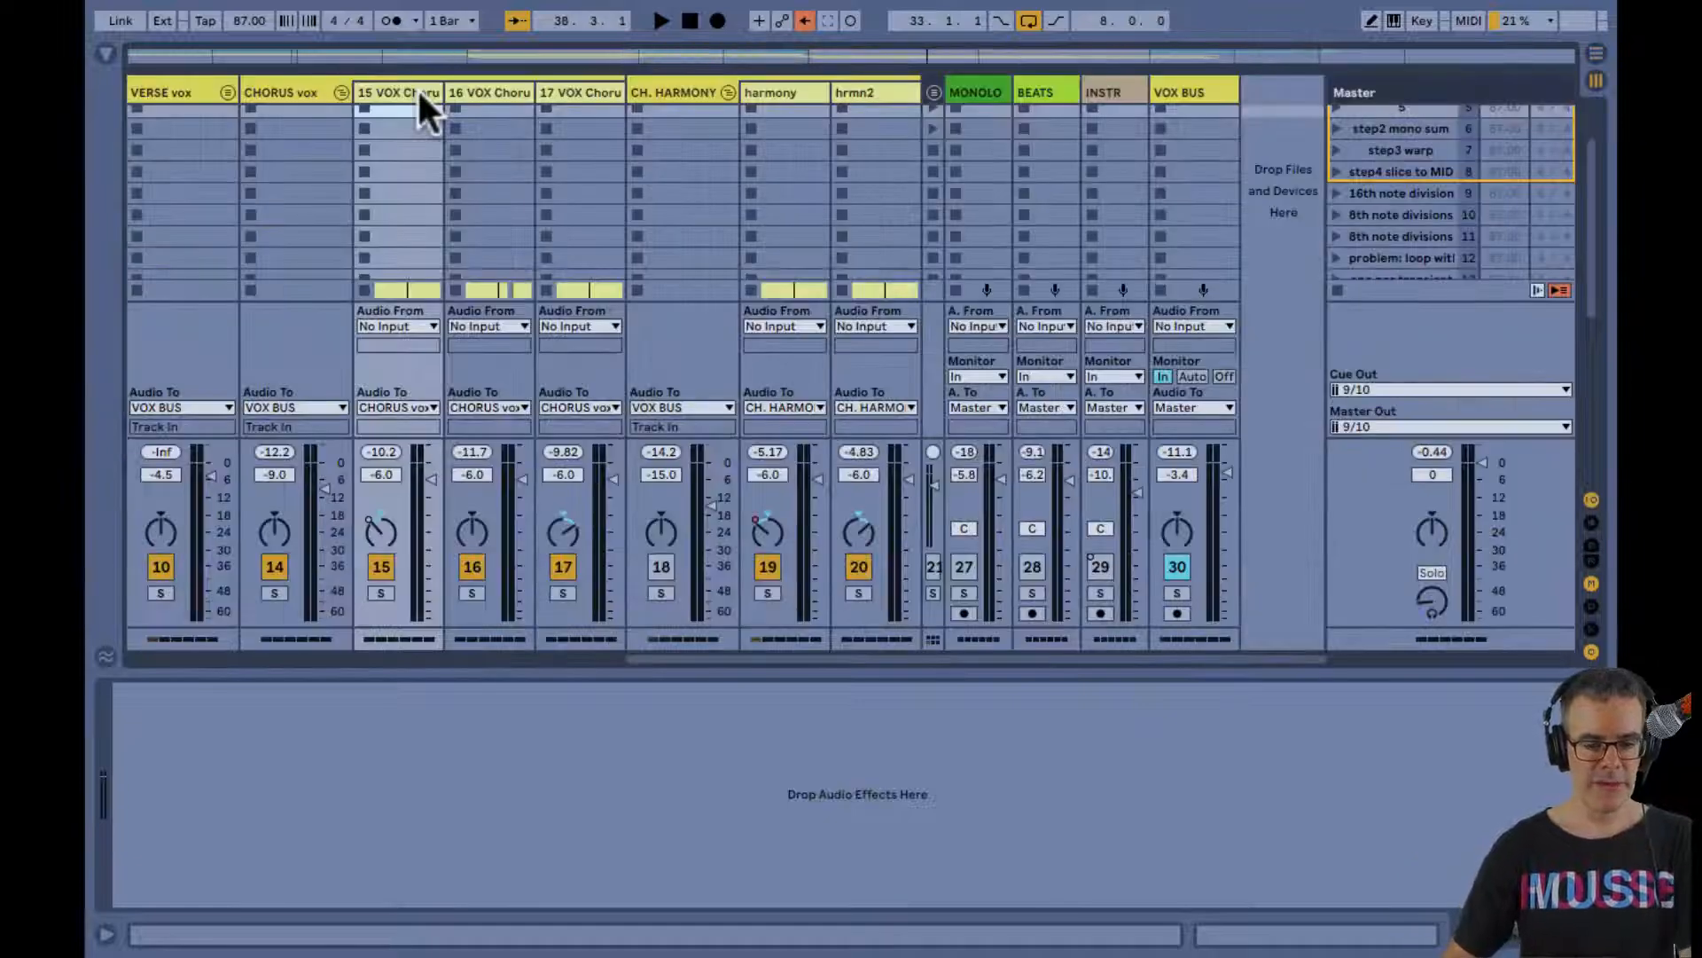
# Show the CHORUS vox group's devices, expand the EQ Eight display, and play a moment of the CHORUS2 loop
pyautogui.click(312, 94)
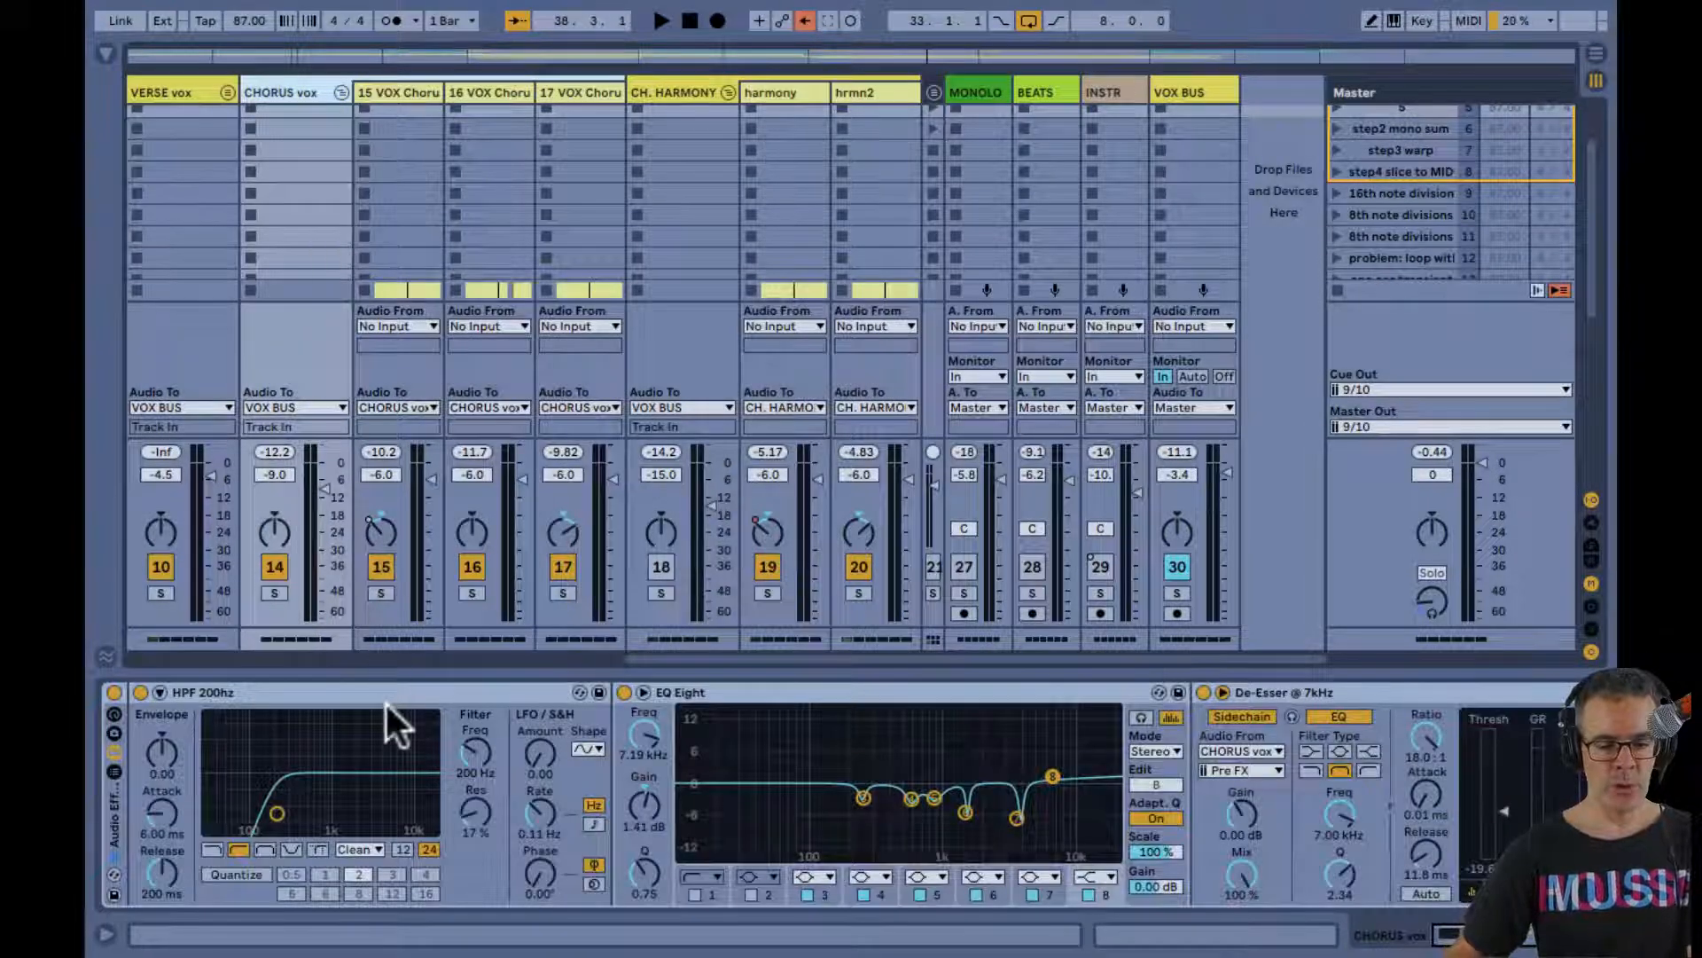
pyautogui.hscroll(3, 437, 780)
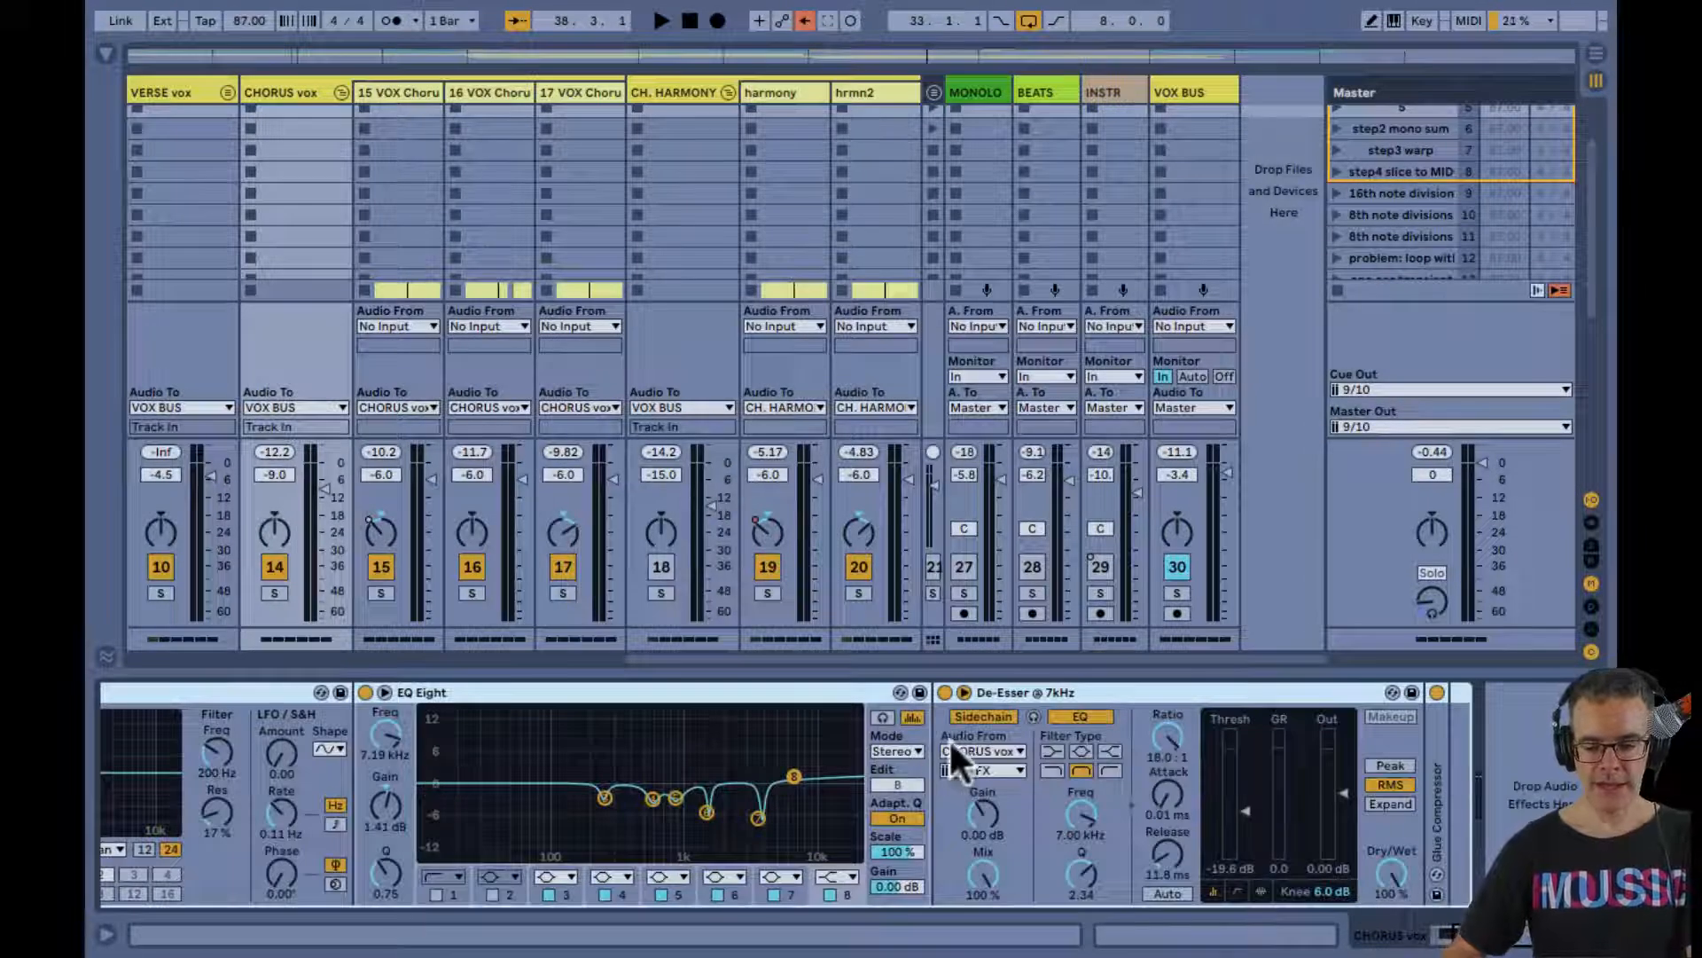
pyautogui.hscroll(-4, 962, 758)
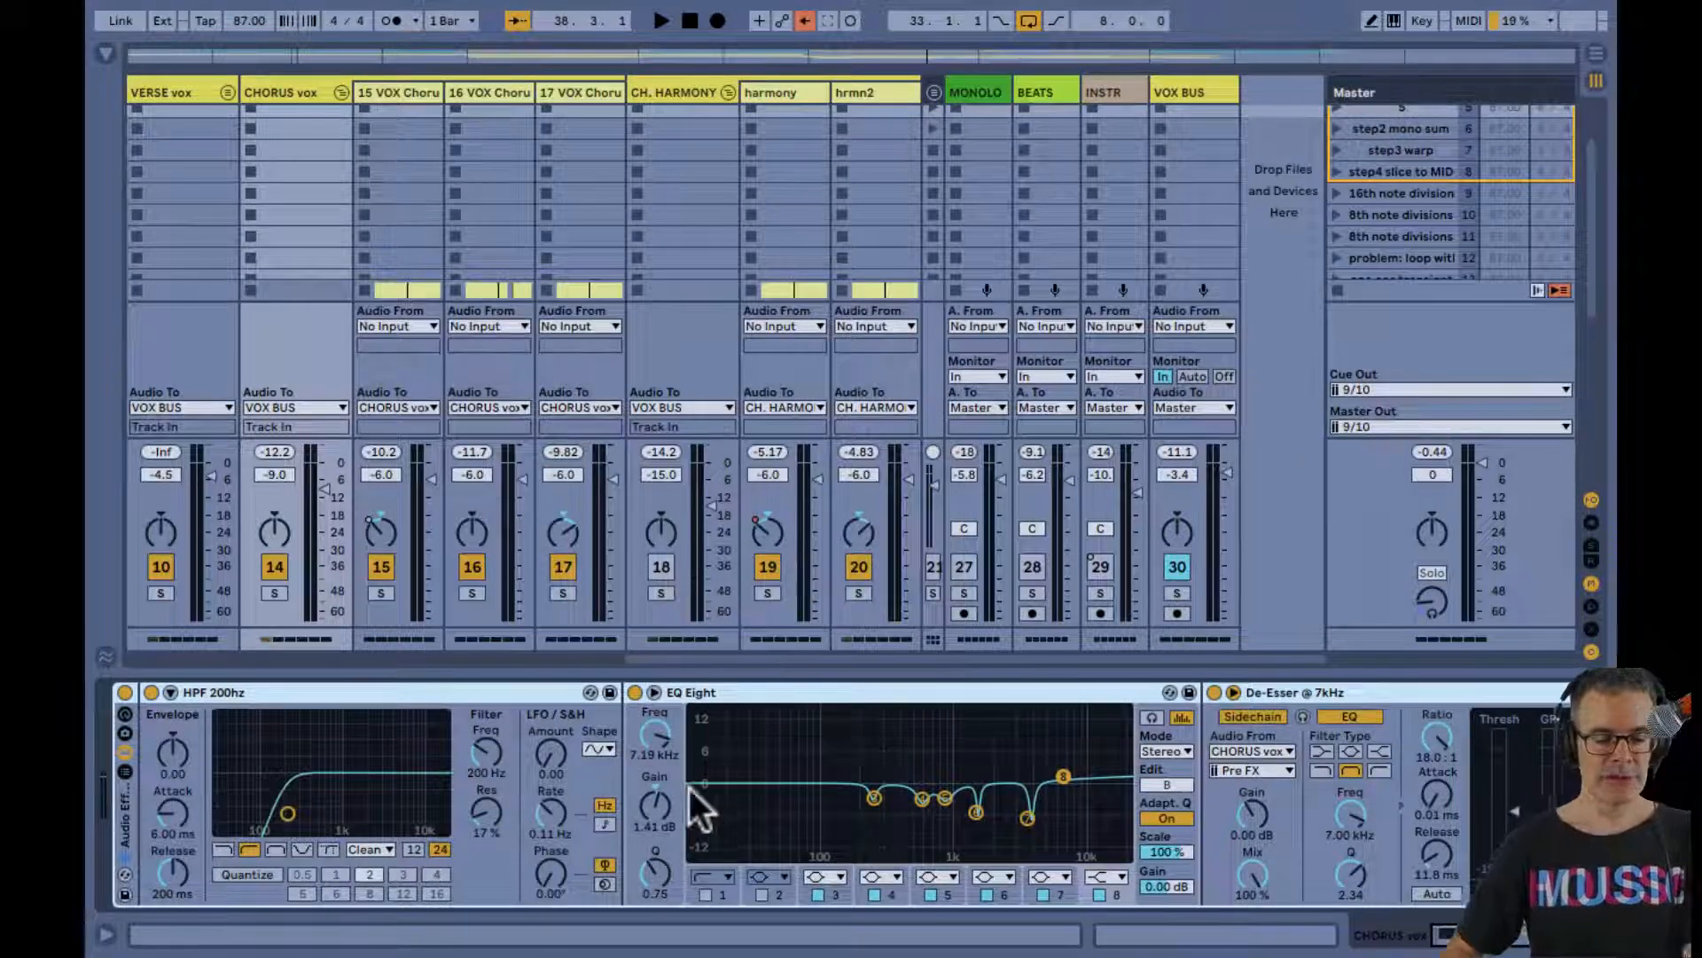
pyautogui.doubleClick(764, 755)
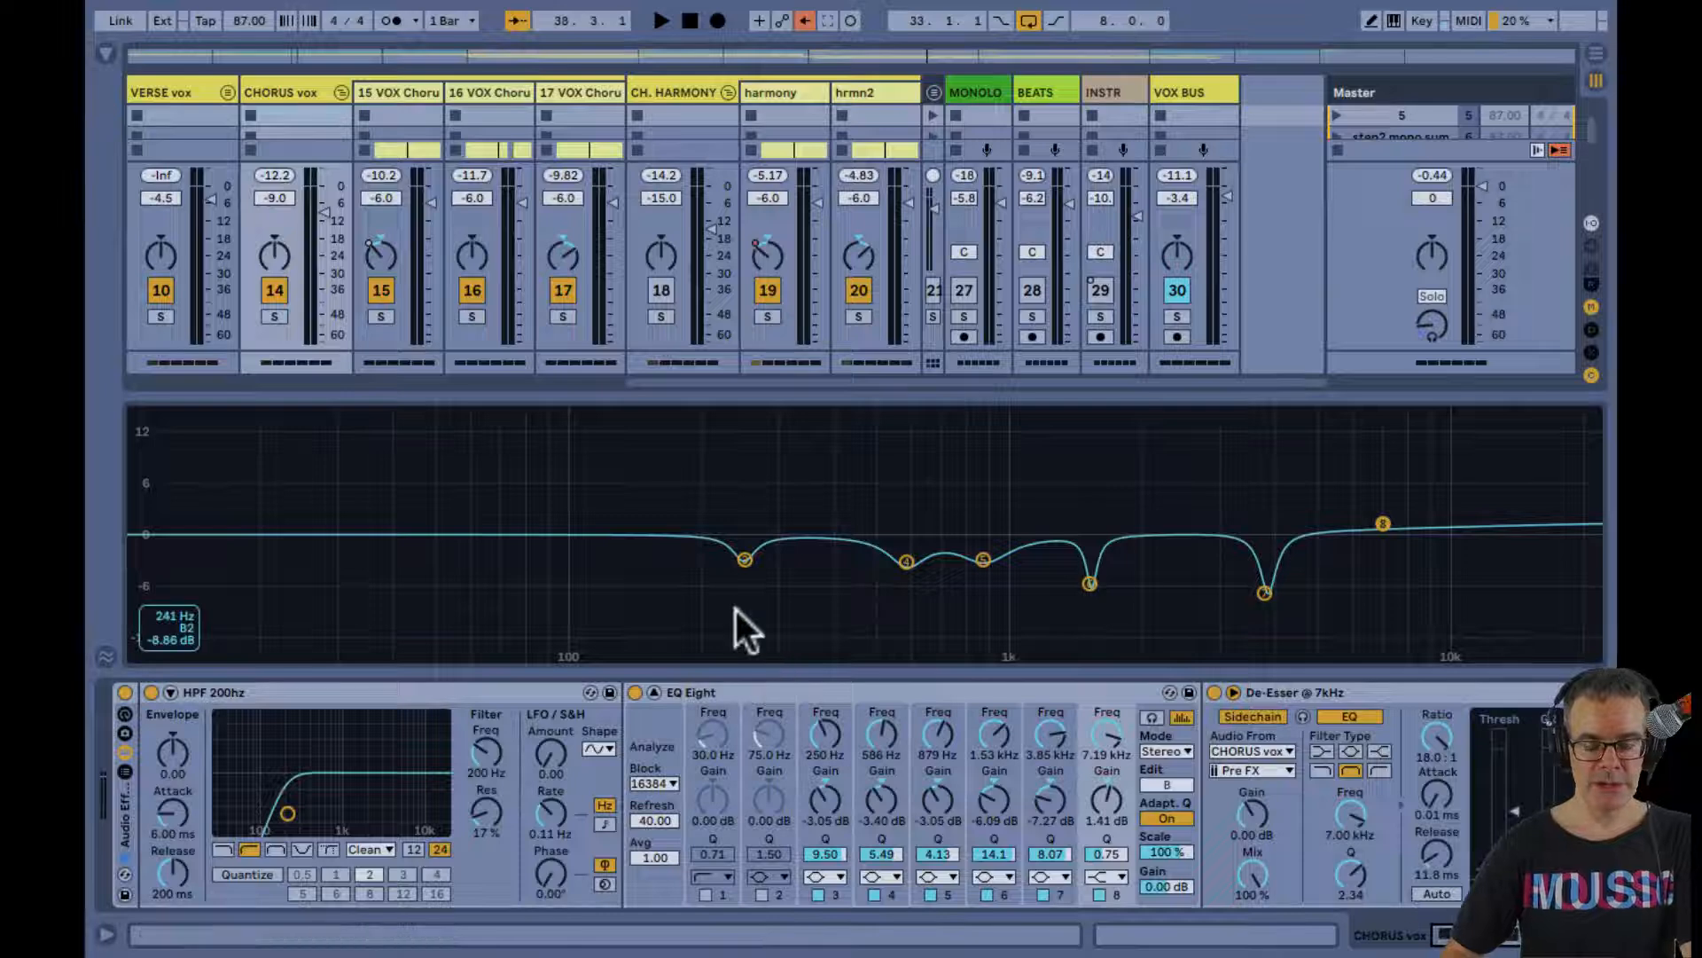
pyautogui.press('space')
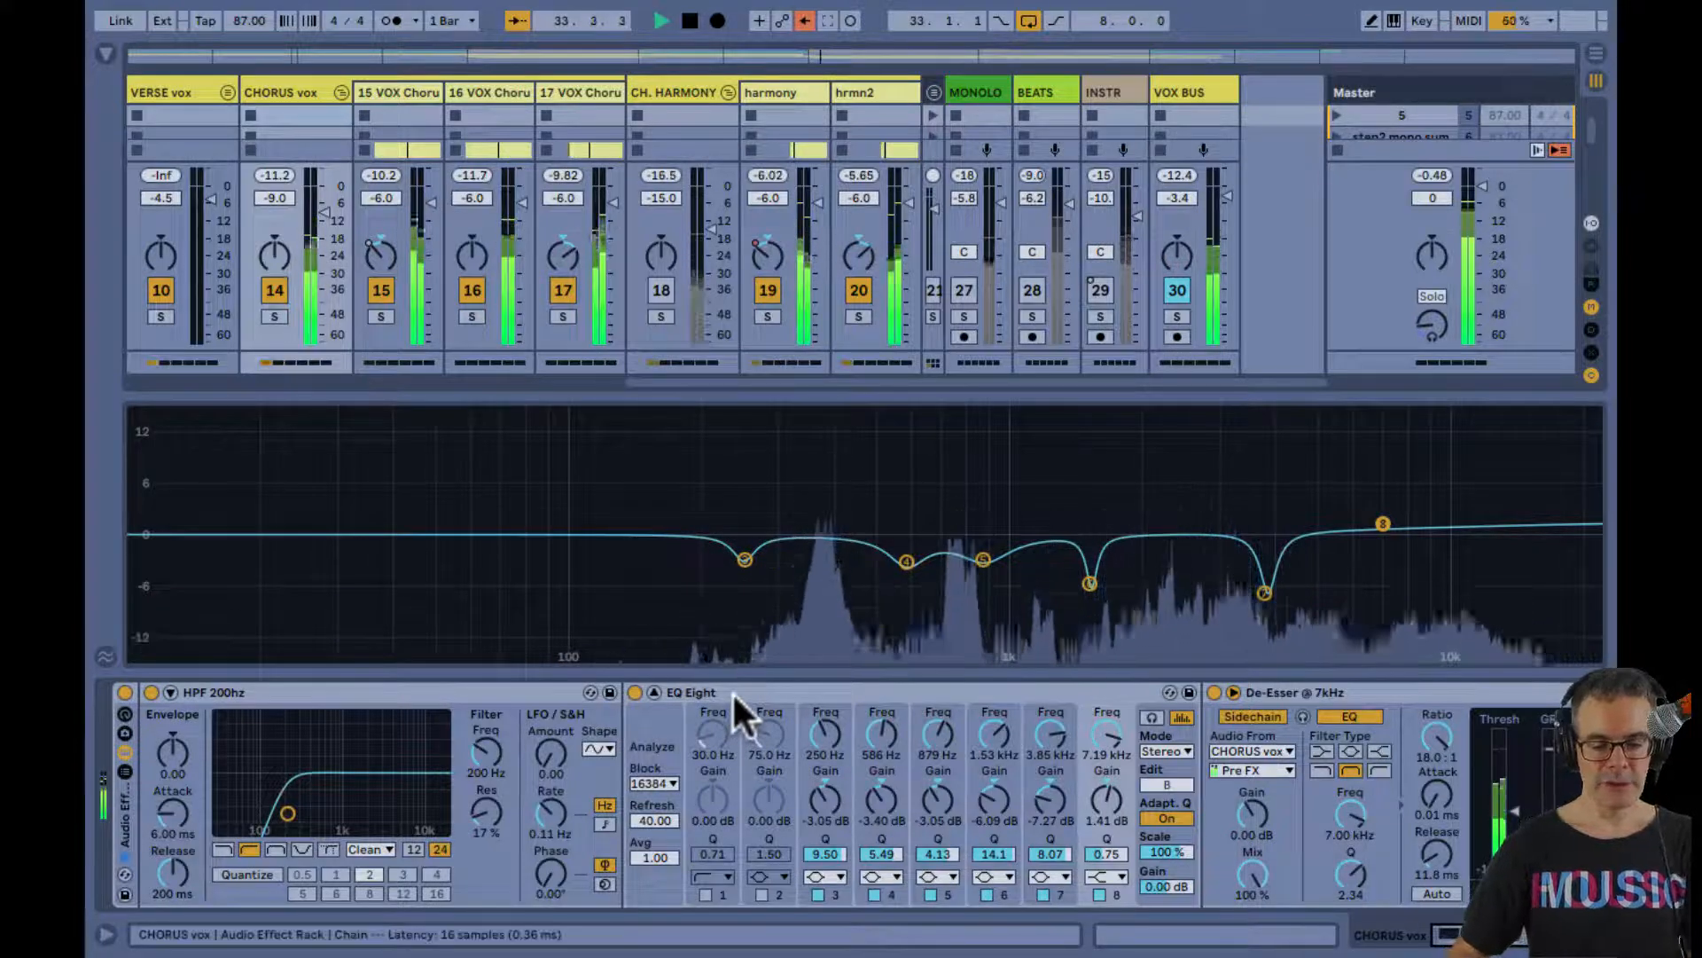
pyautogui.press('space')
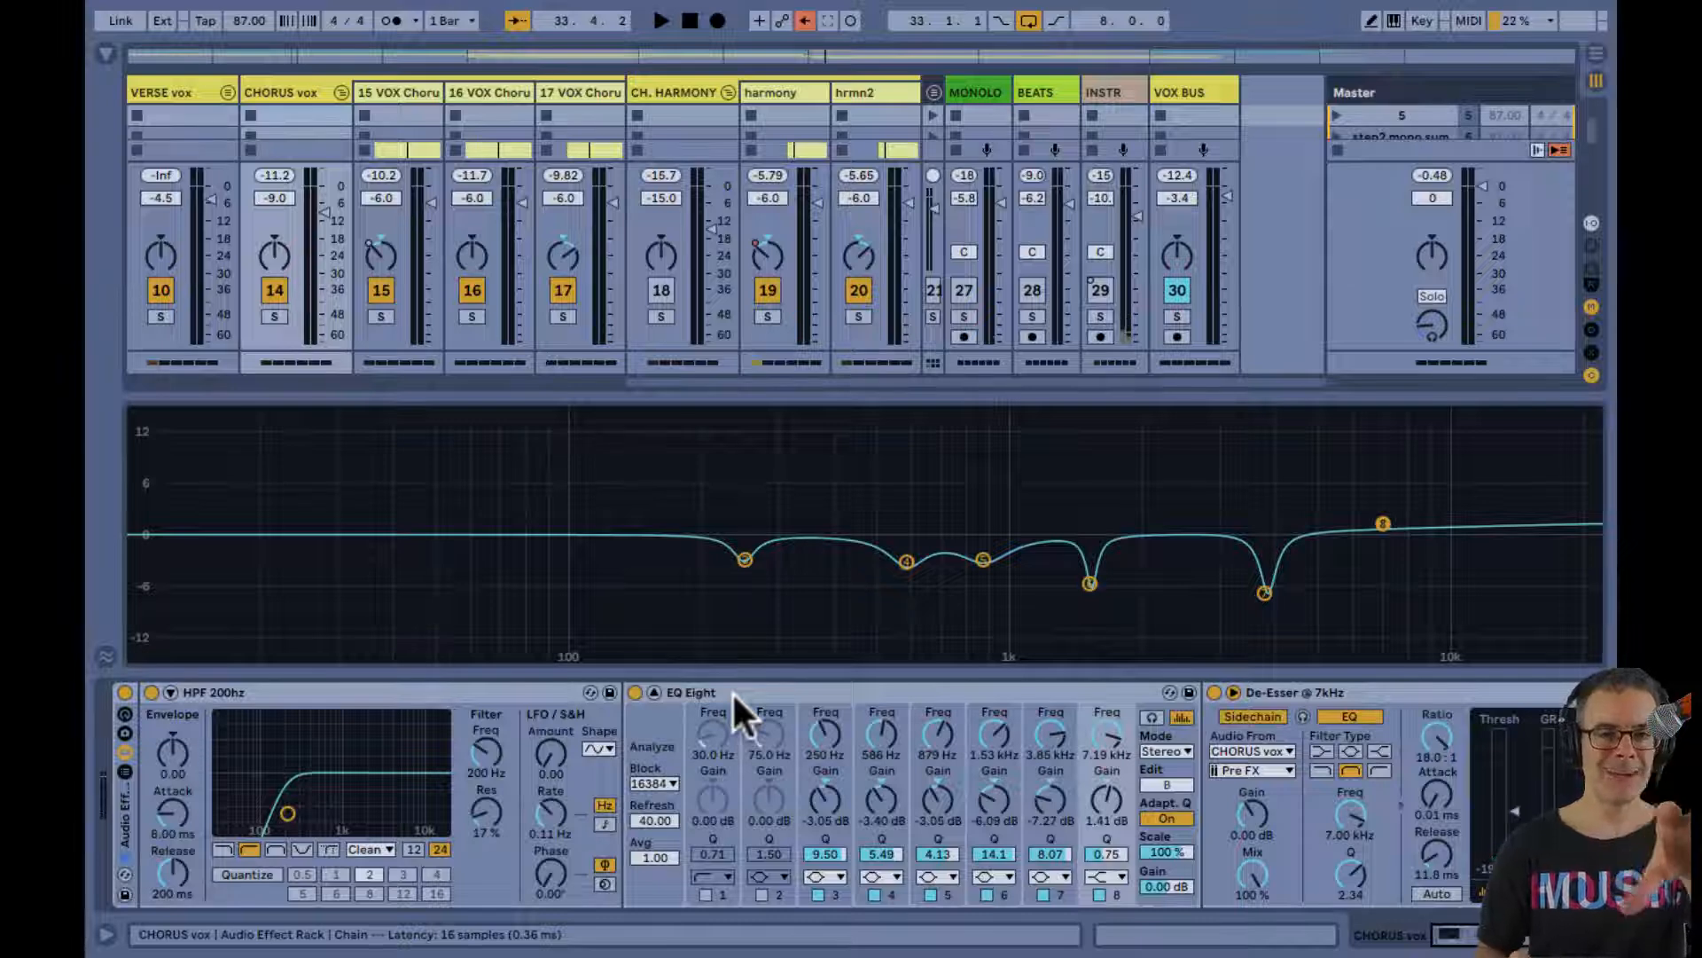
# Audition boosts on EQ Eight's 250 Hz band 3 over the CHORUS2 loop, and set it to -4.10 dB with Q 7.60
pyautogui.press('space')
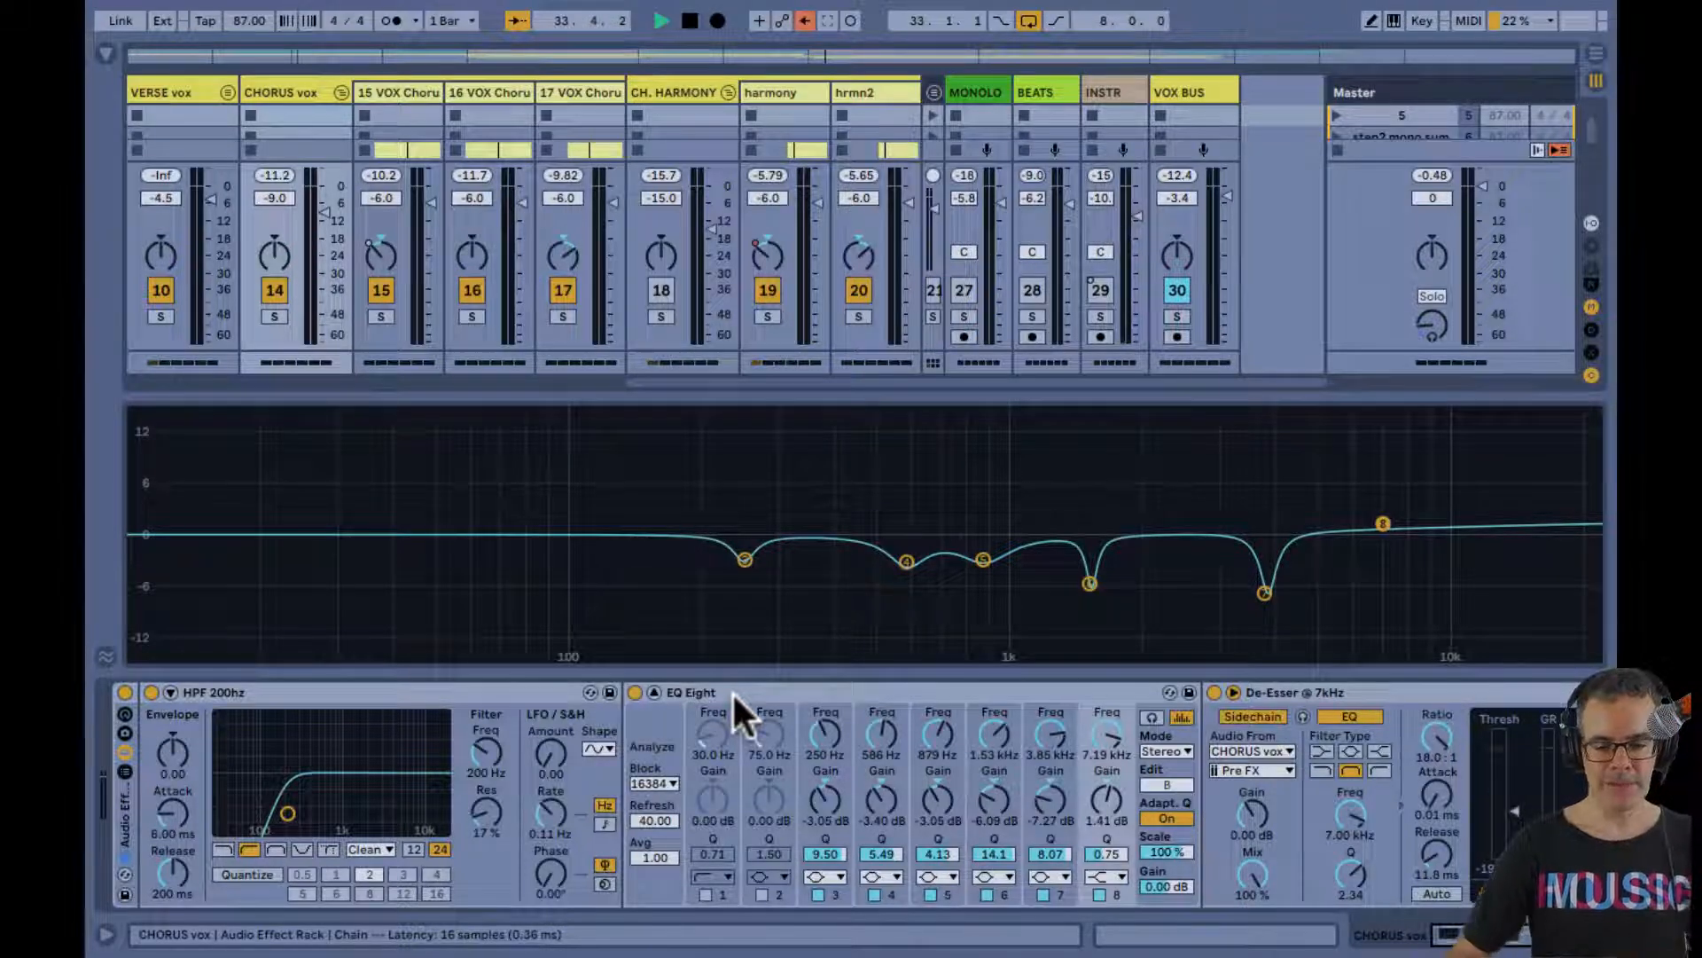
pyautogui.click(740, 695)
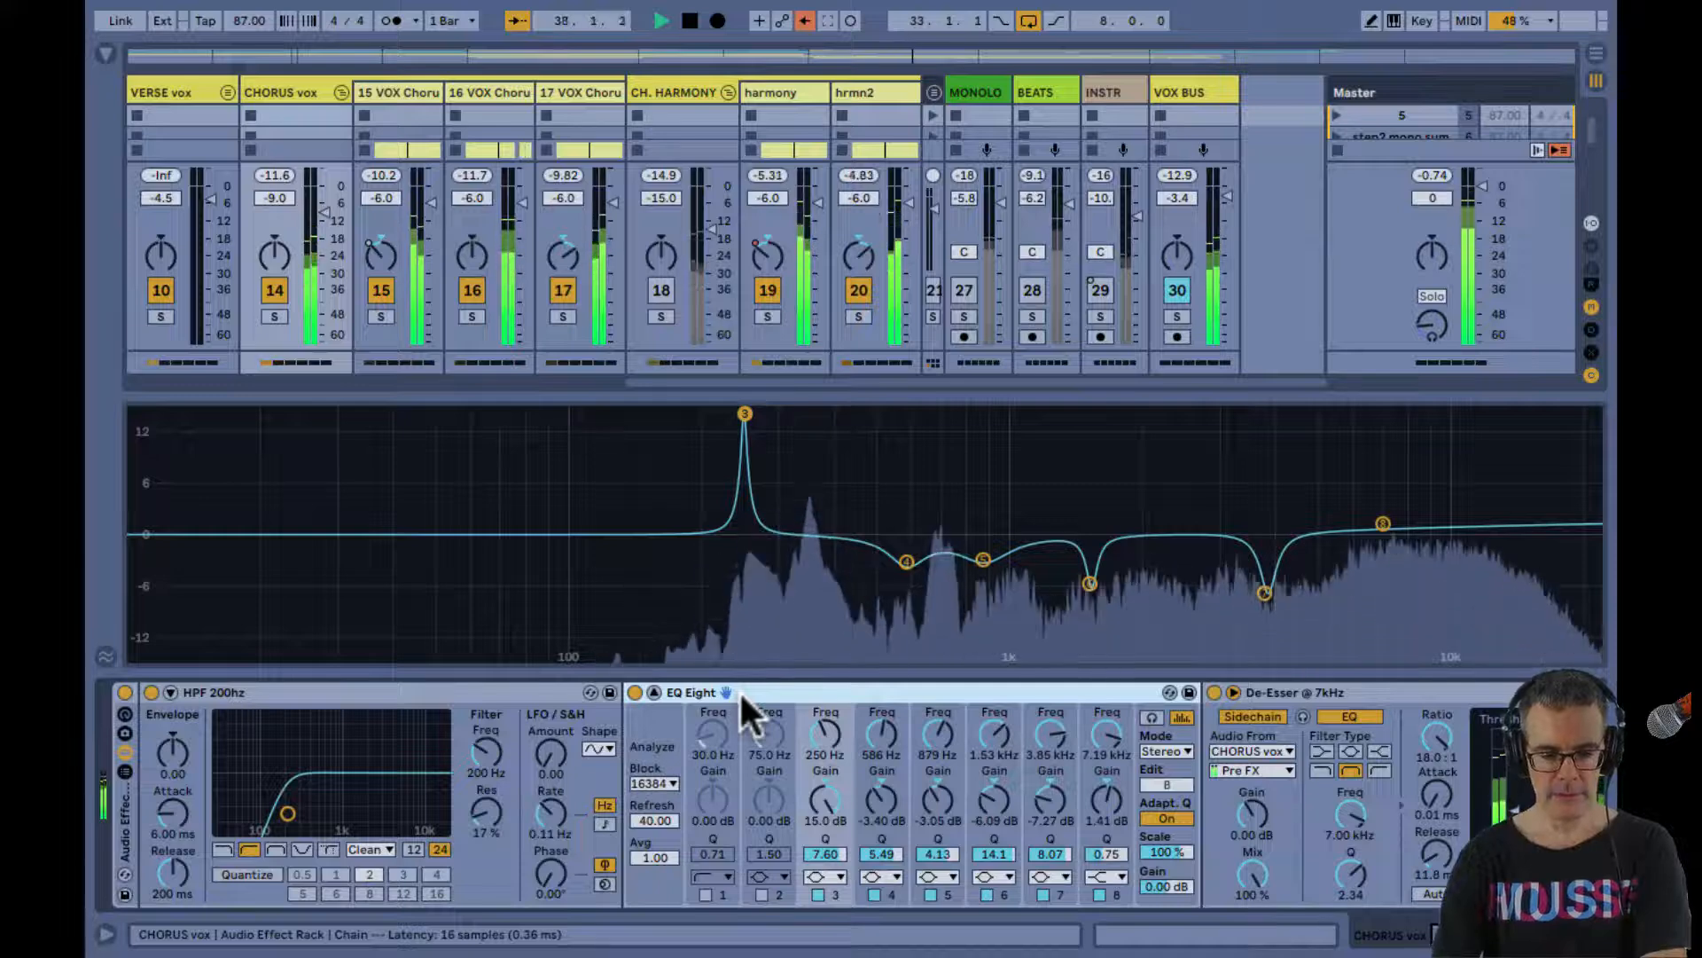
pyautogui.press('space')
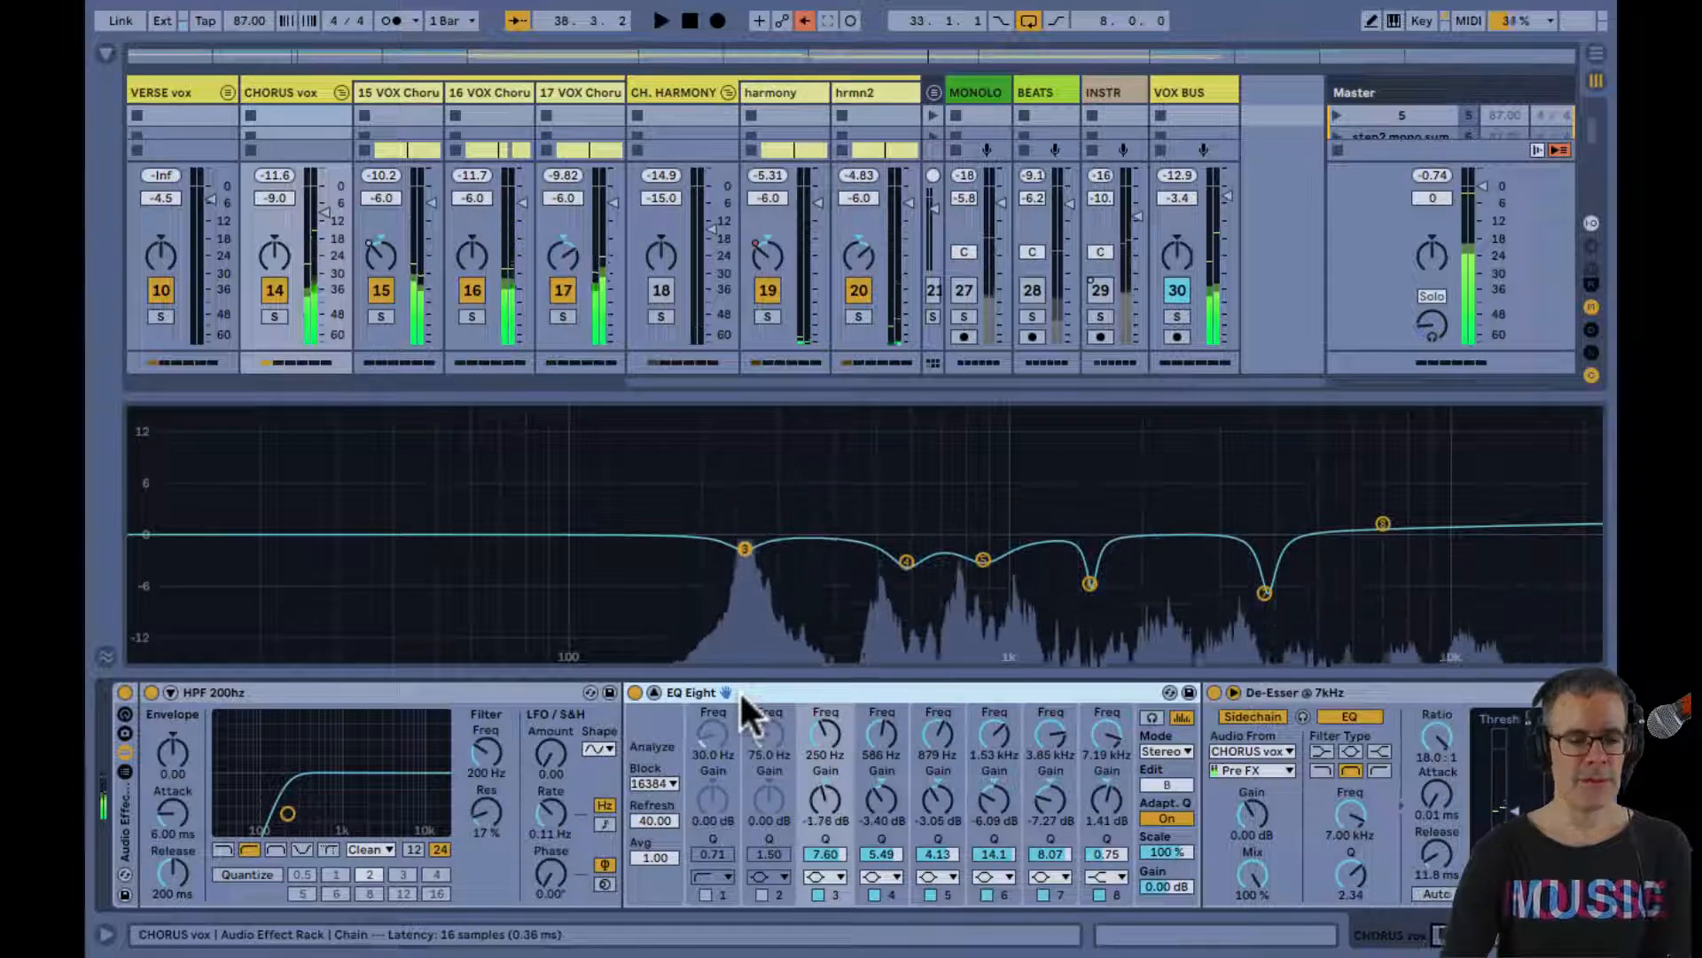
pyautogui.press('space')
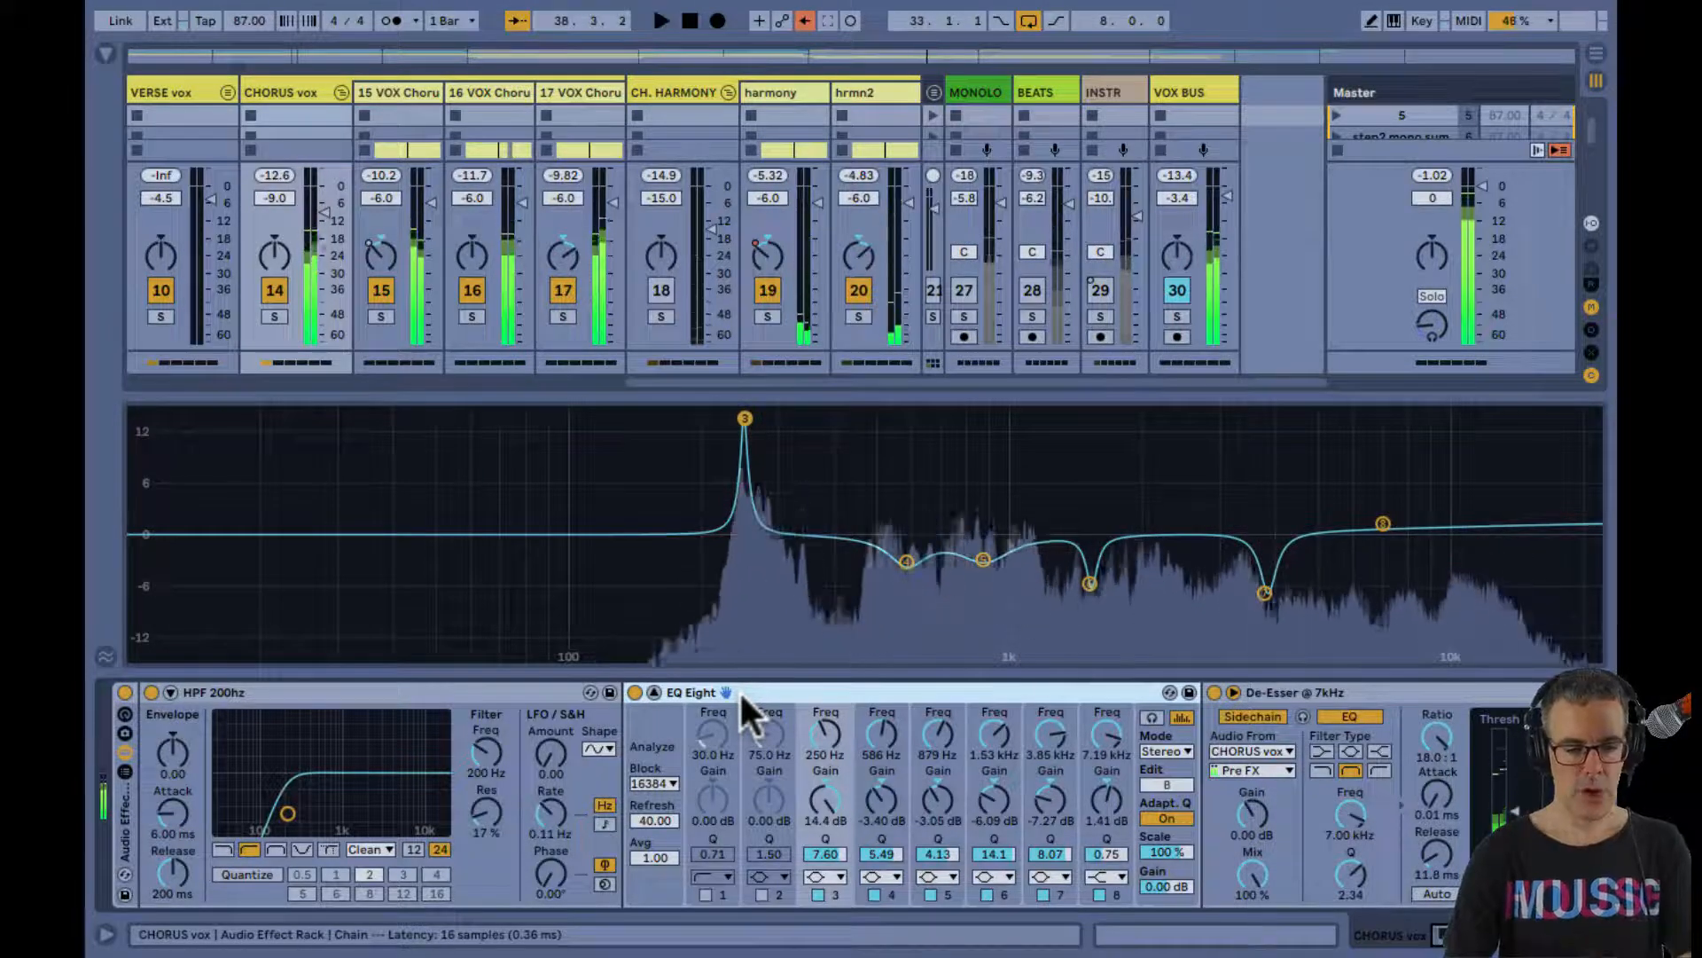
pyautogui.press('space')
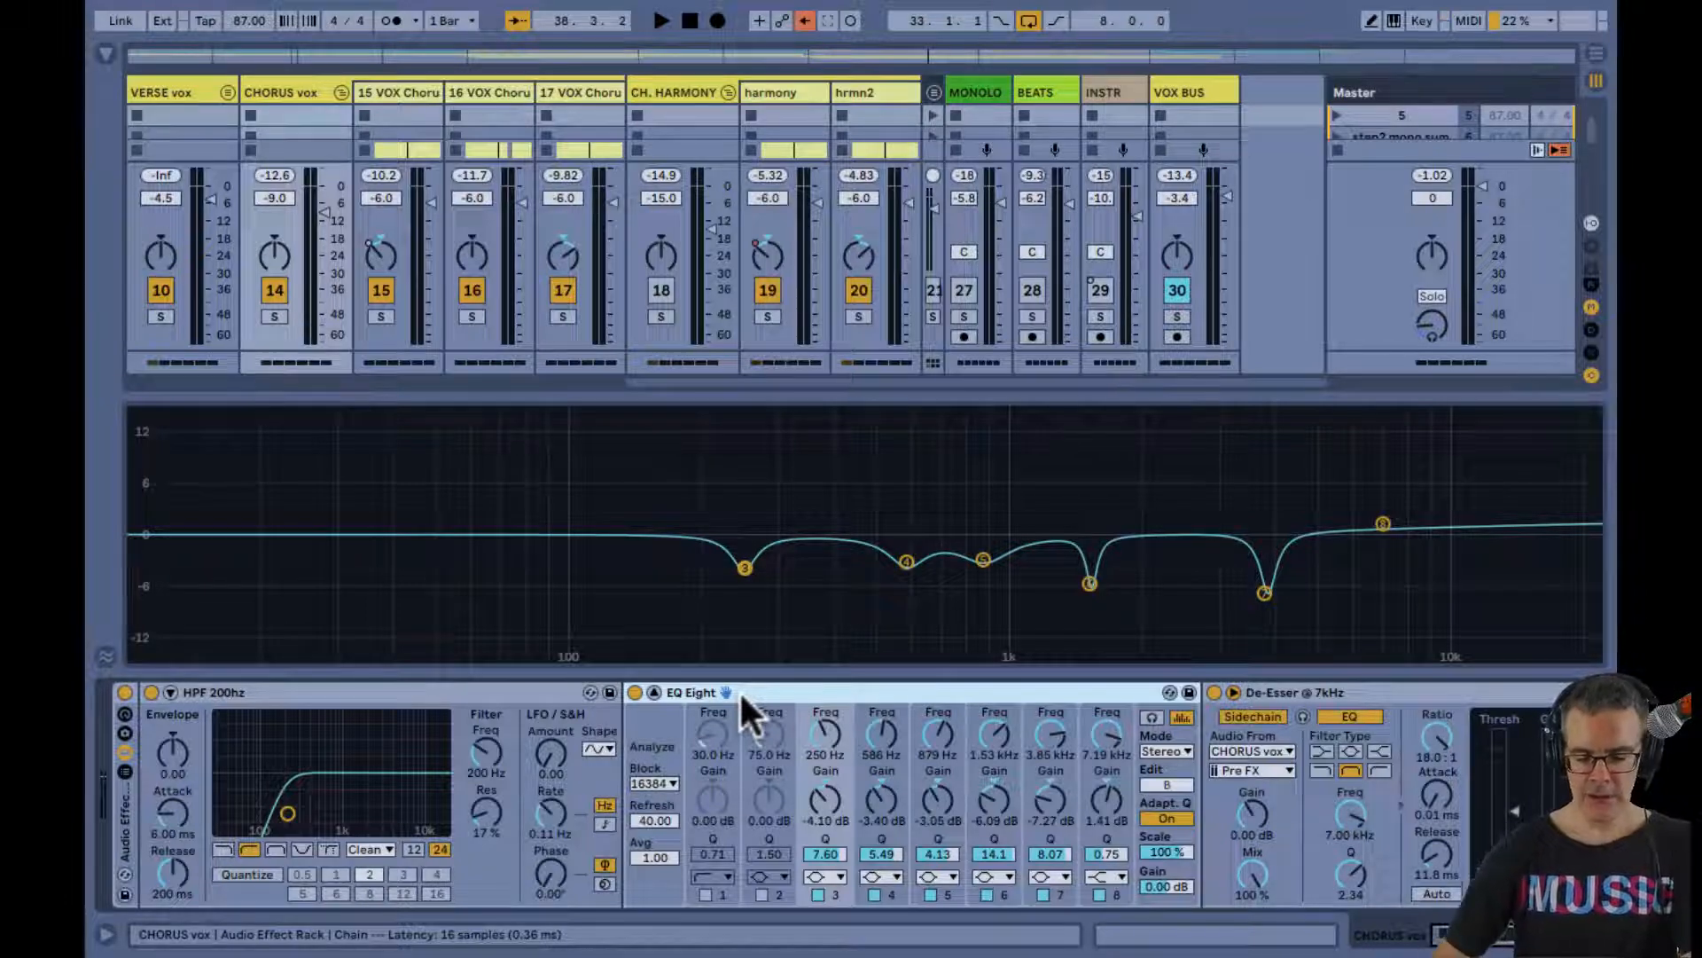
pyautogui.press('space')
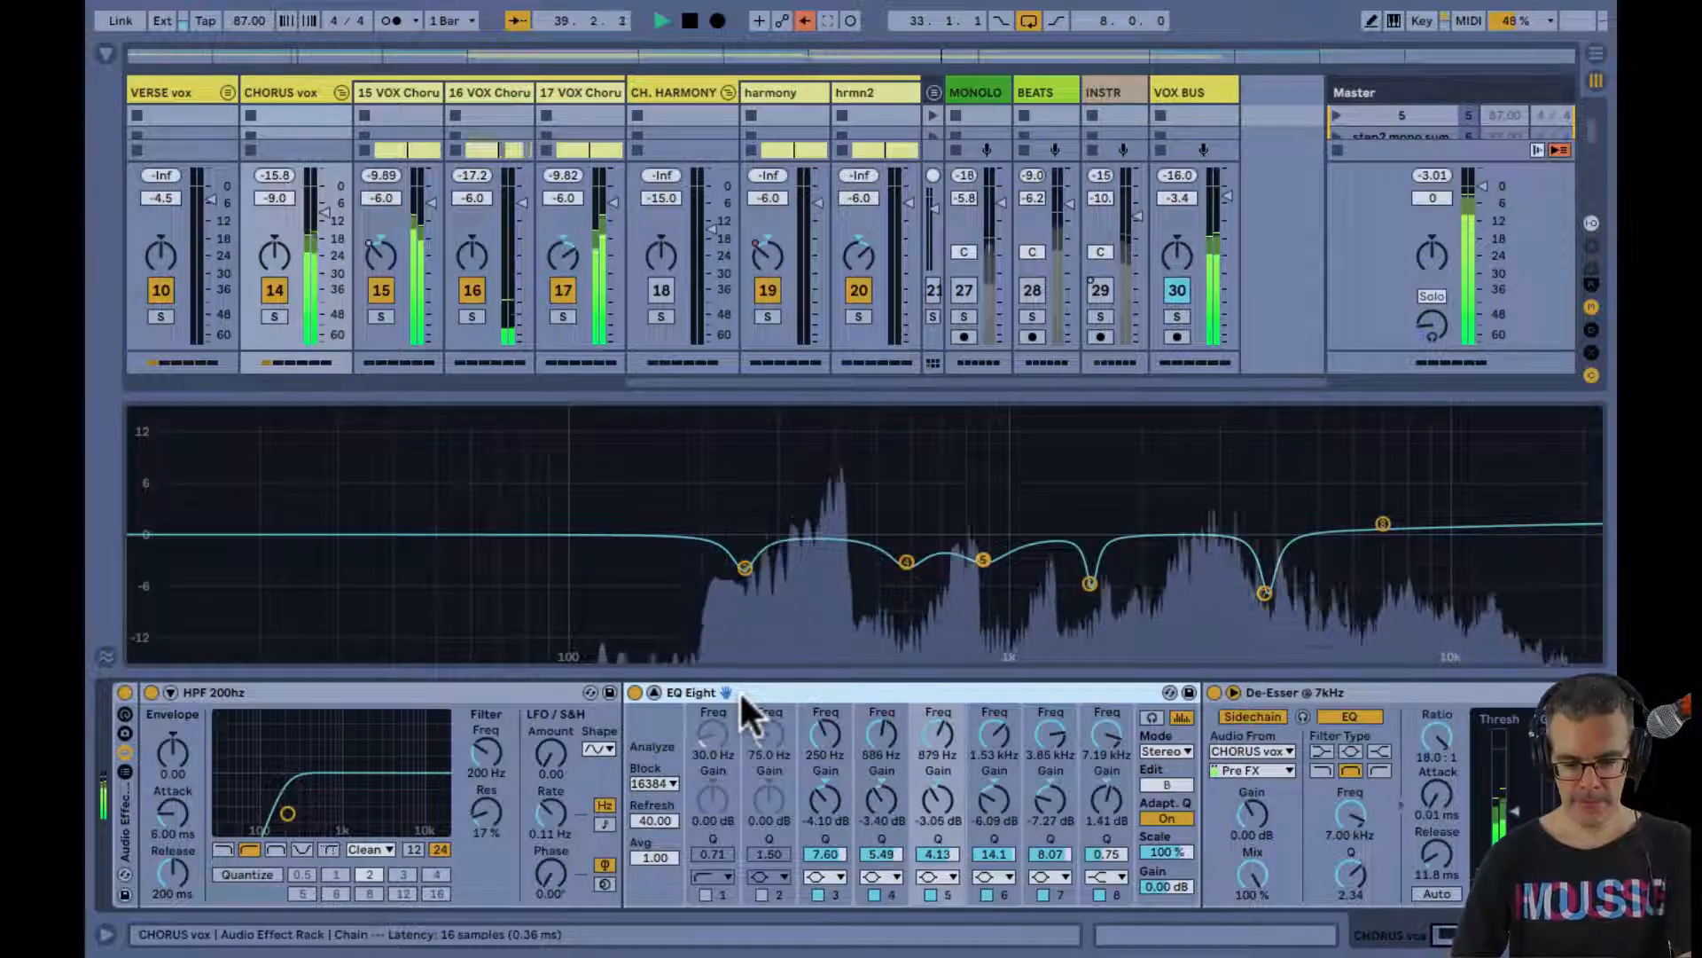
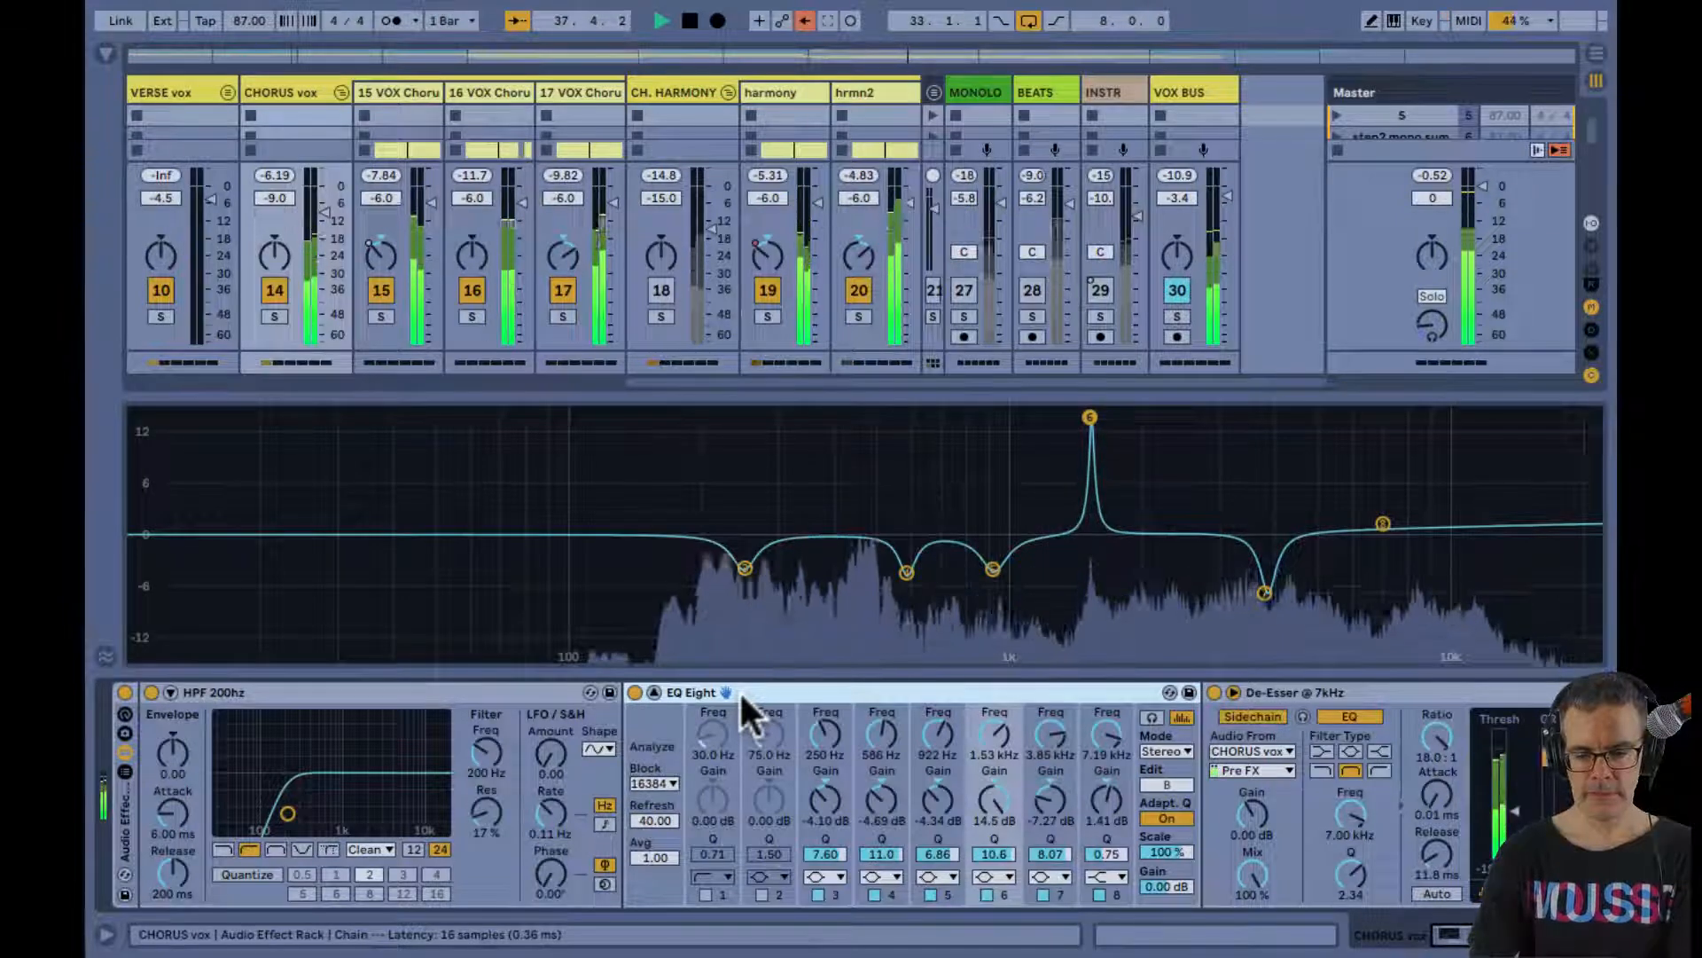
# Set EQ Eight's 1.53 kHz band 6 to -5.39 dB and 3.85 kHz band 7 to -5.51 dB, audition the loop, and collapse the large display
pyautogui.press('space')
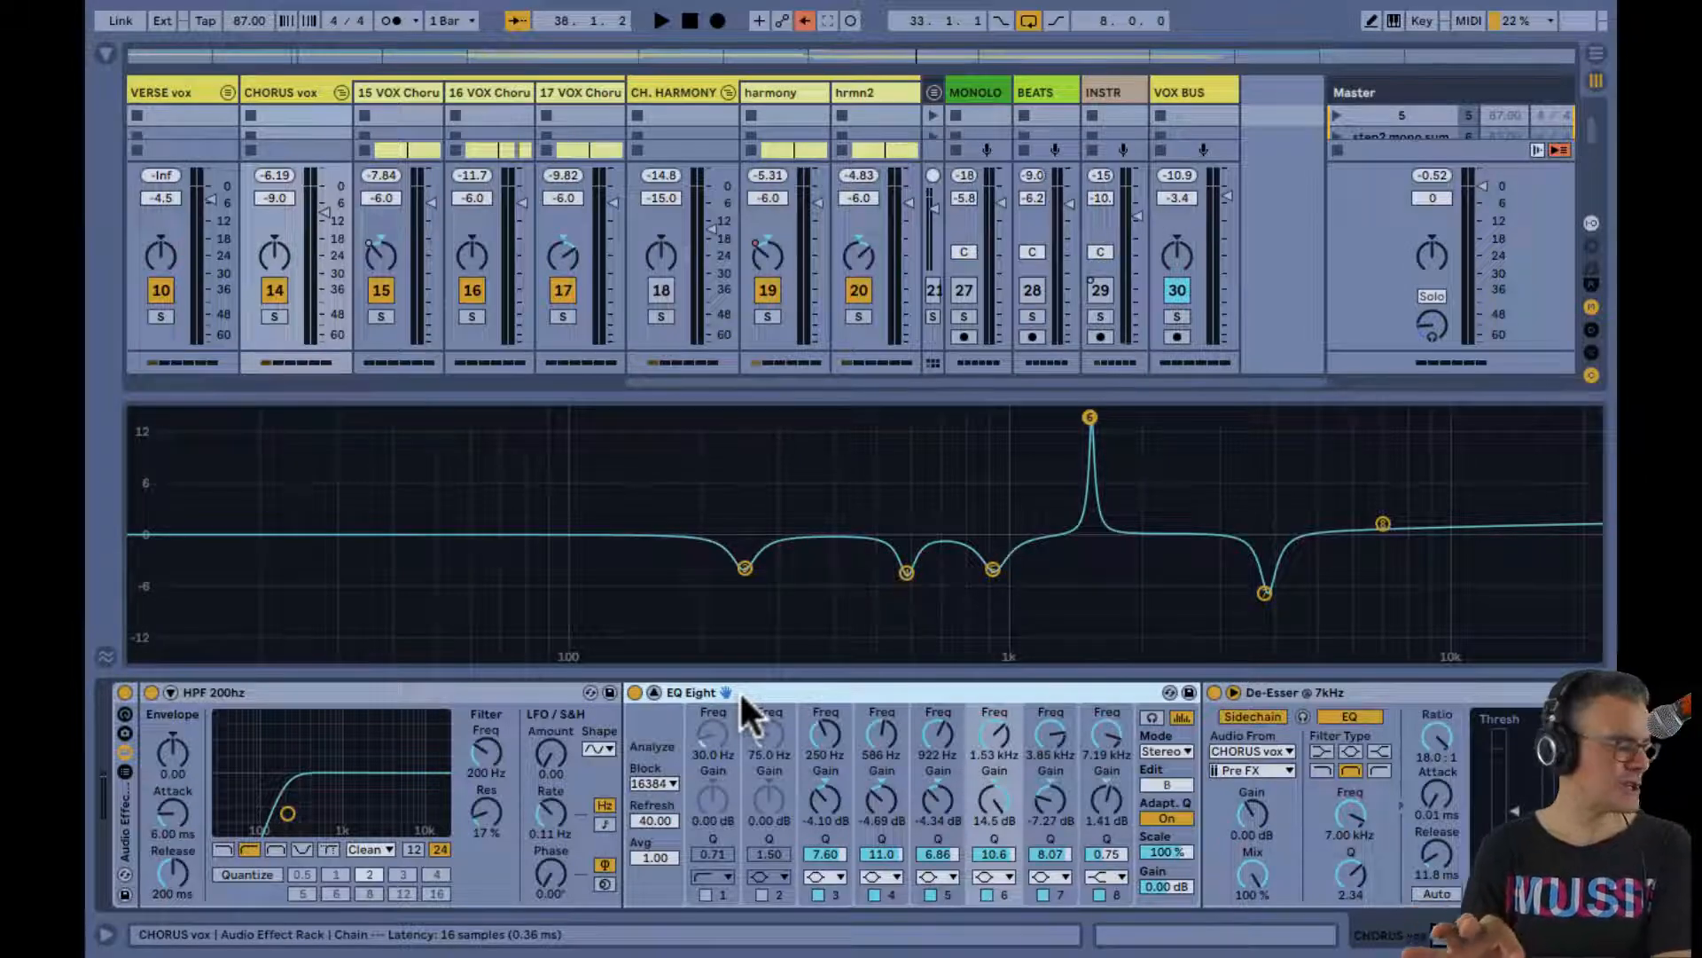
pyautogui.press('space')
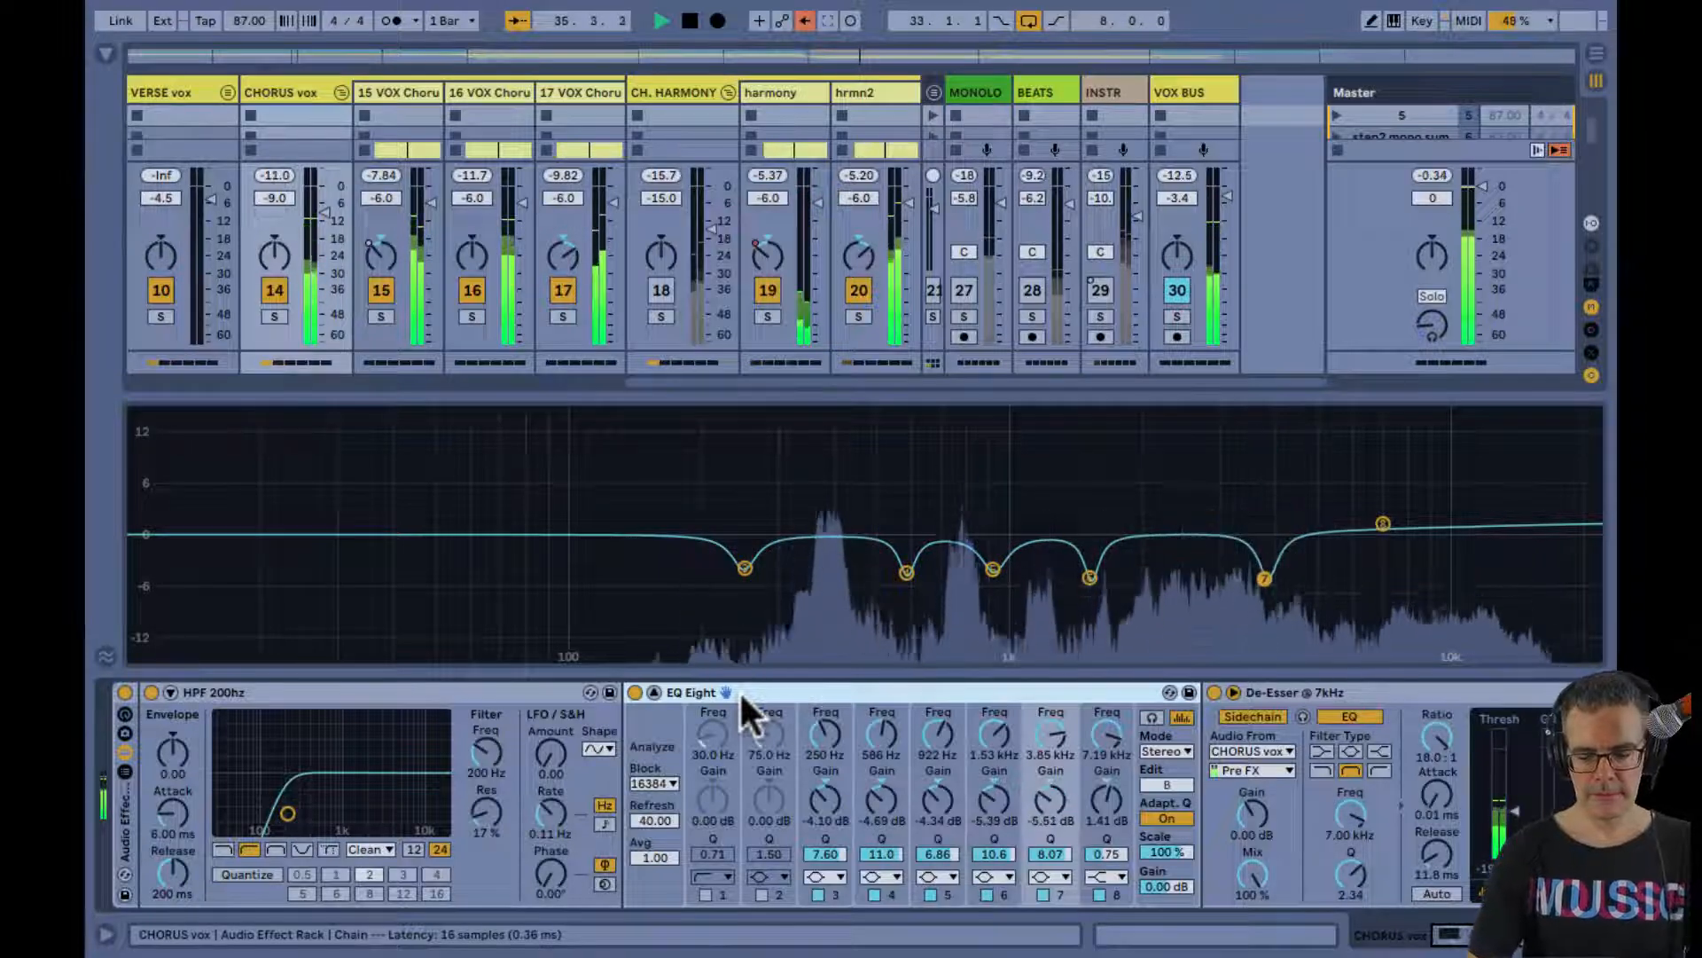
pyautogui.press('space')
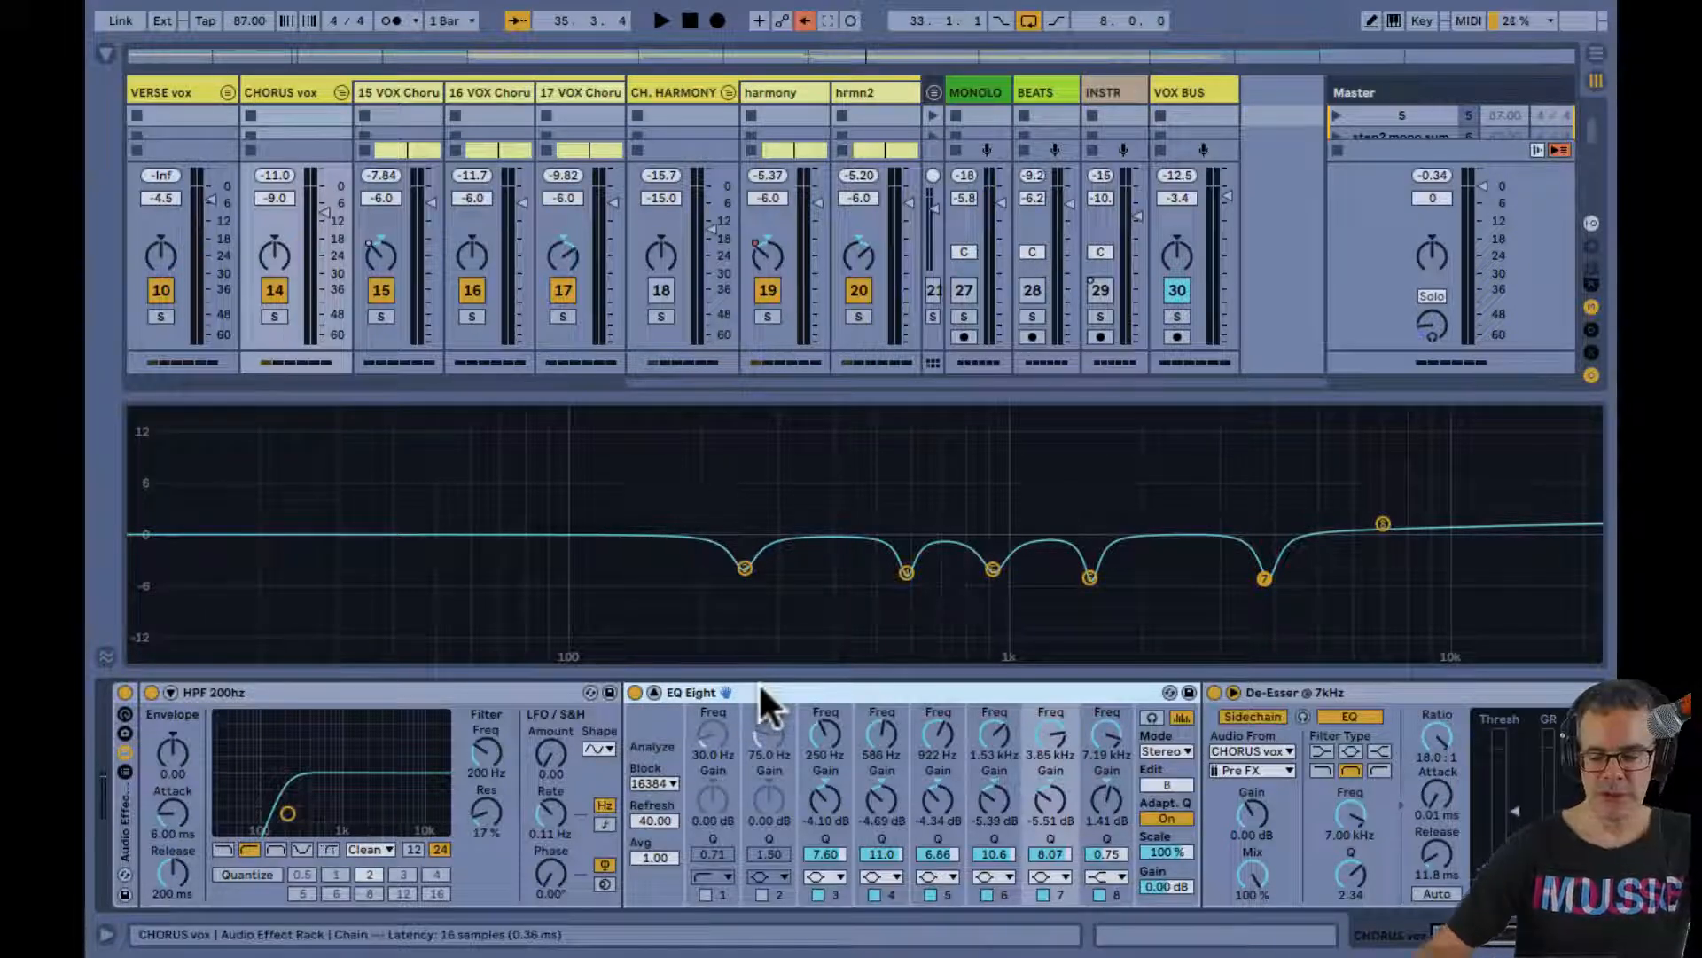
pyautogui.press('space')
pyautogui.doubleClick(720, 442)
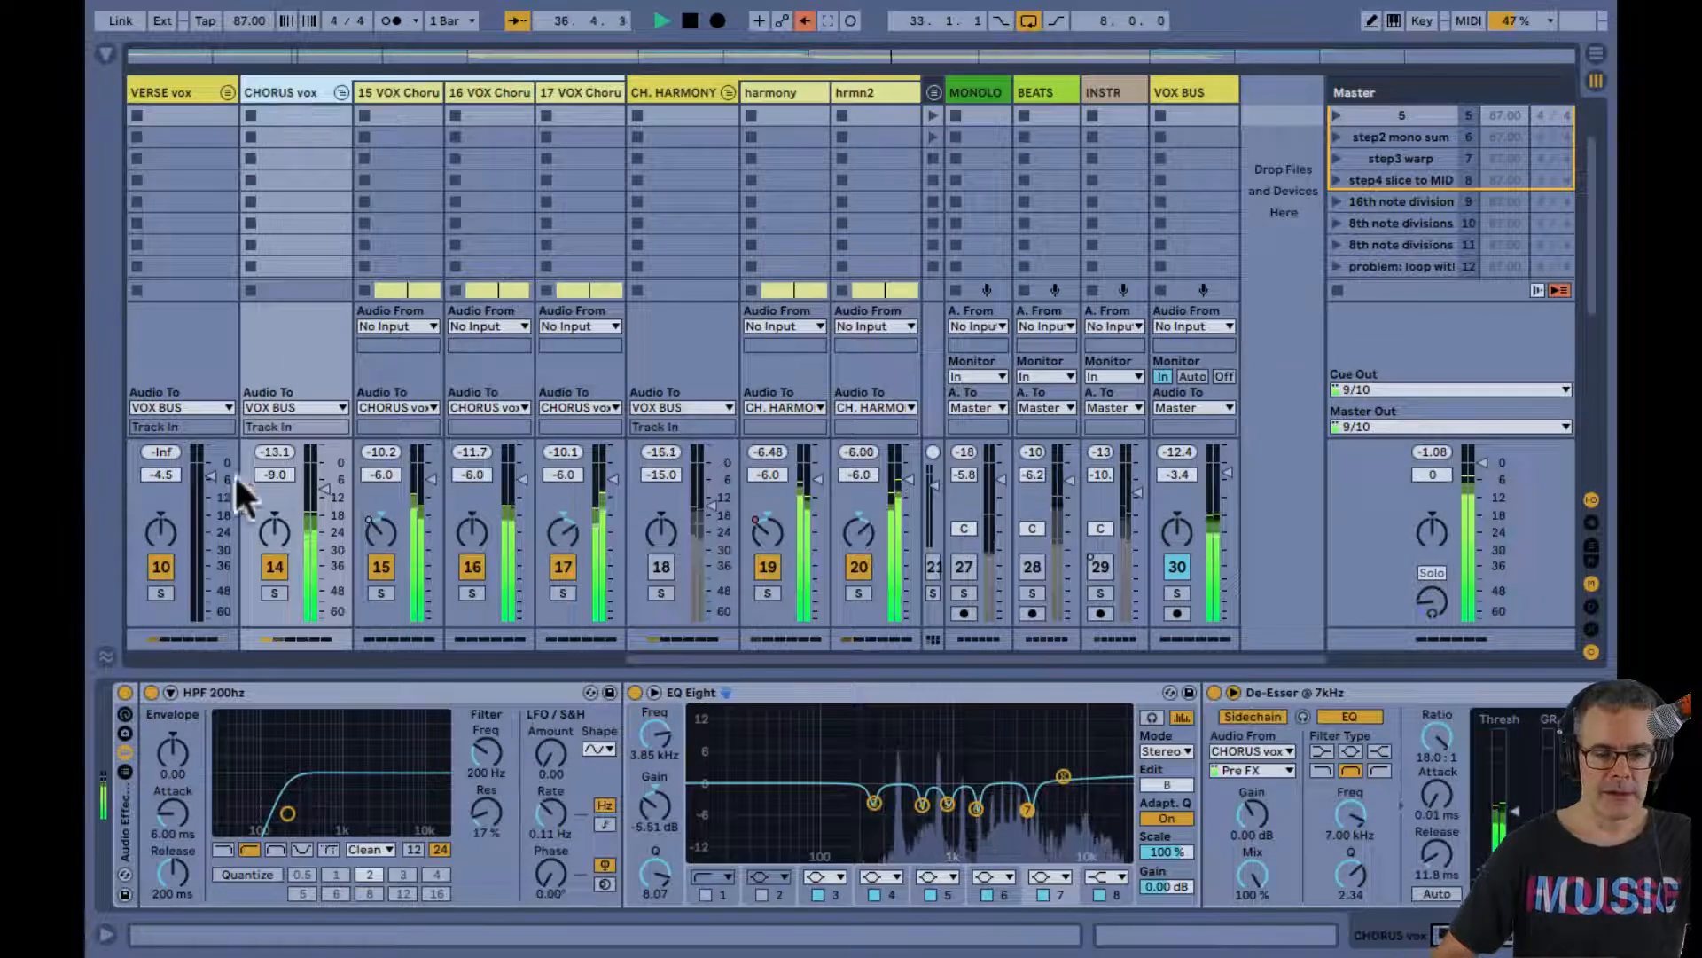
# Mute the CHORUS vox group, activate the CH. HARMONY group, and go through the devices on harmony, hrmn2 and the group itself
pyautogui.click(274, 566)
pyautogui.click(661, 567)
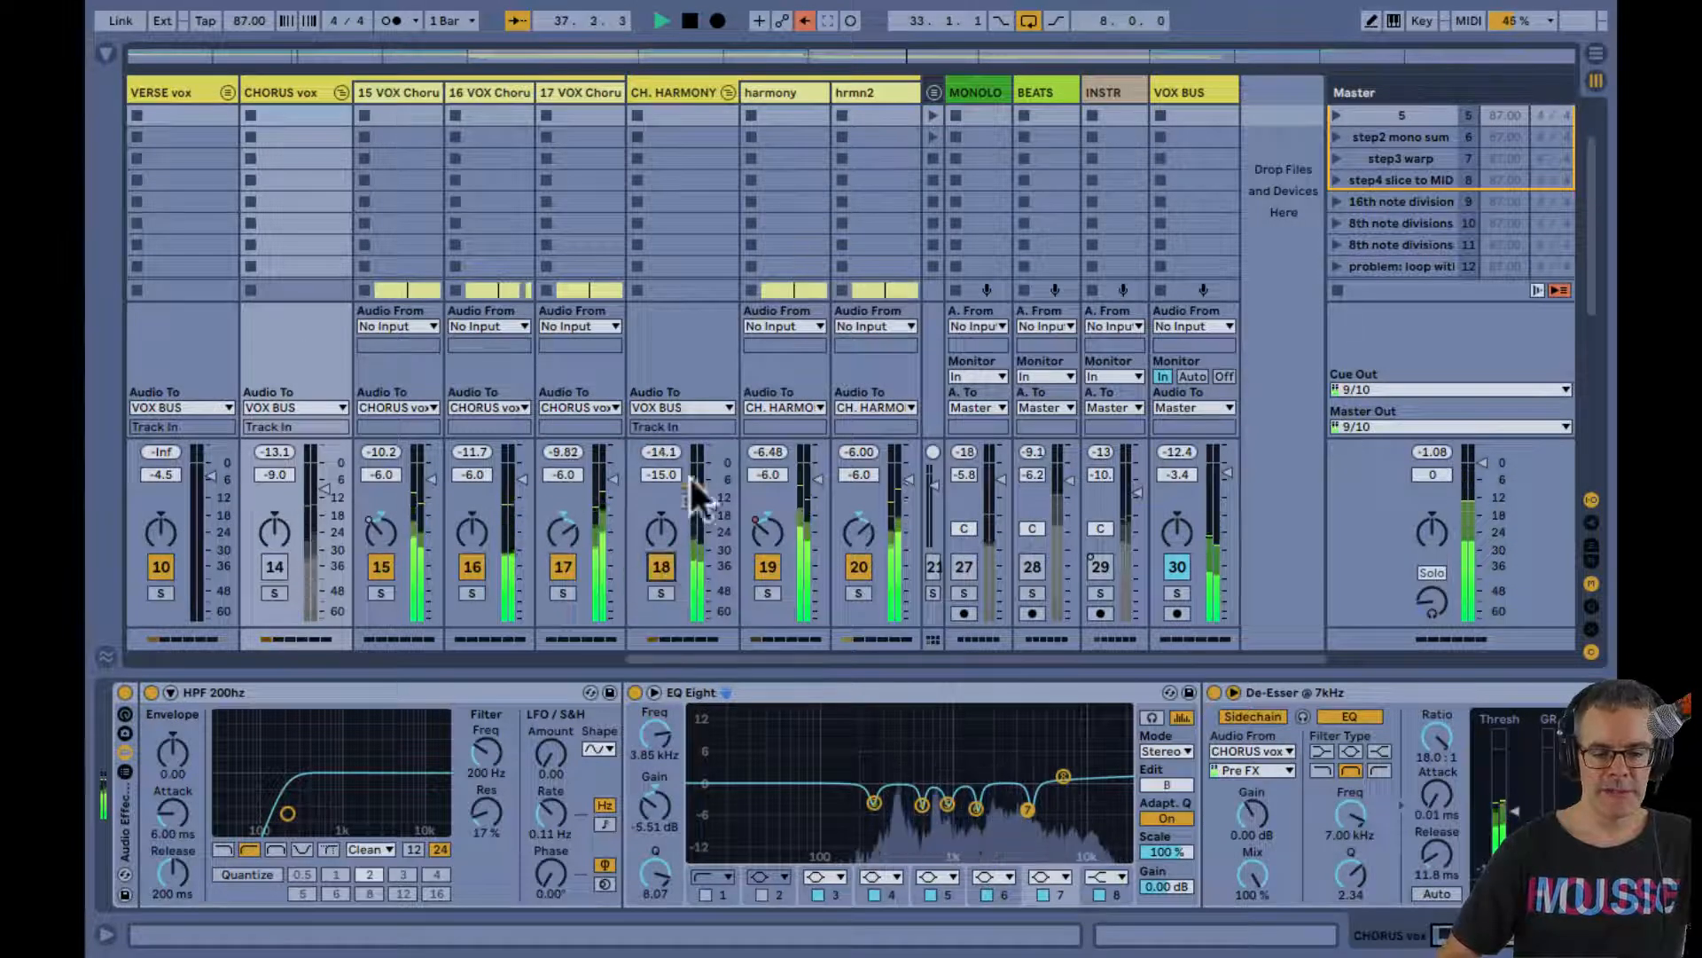
pyautogui.click(791, 89)
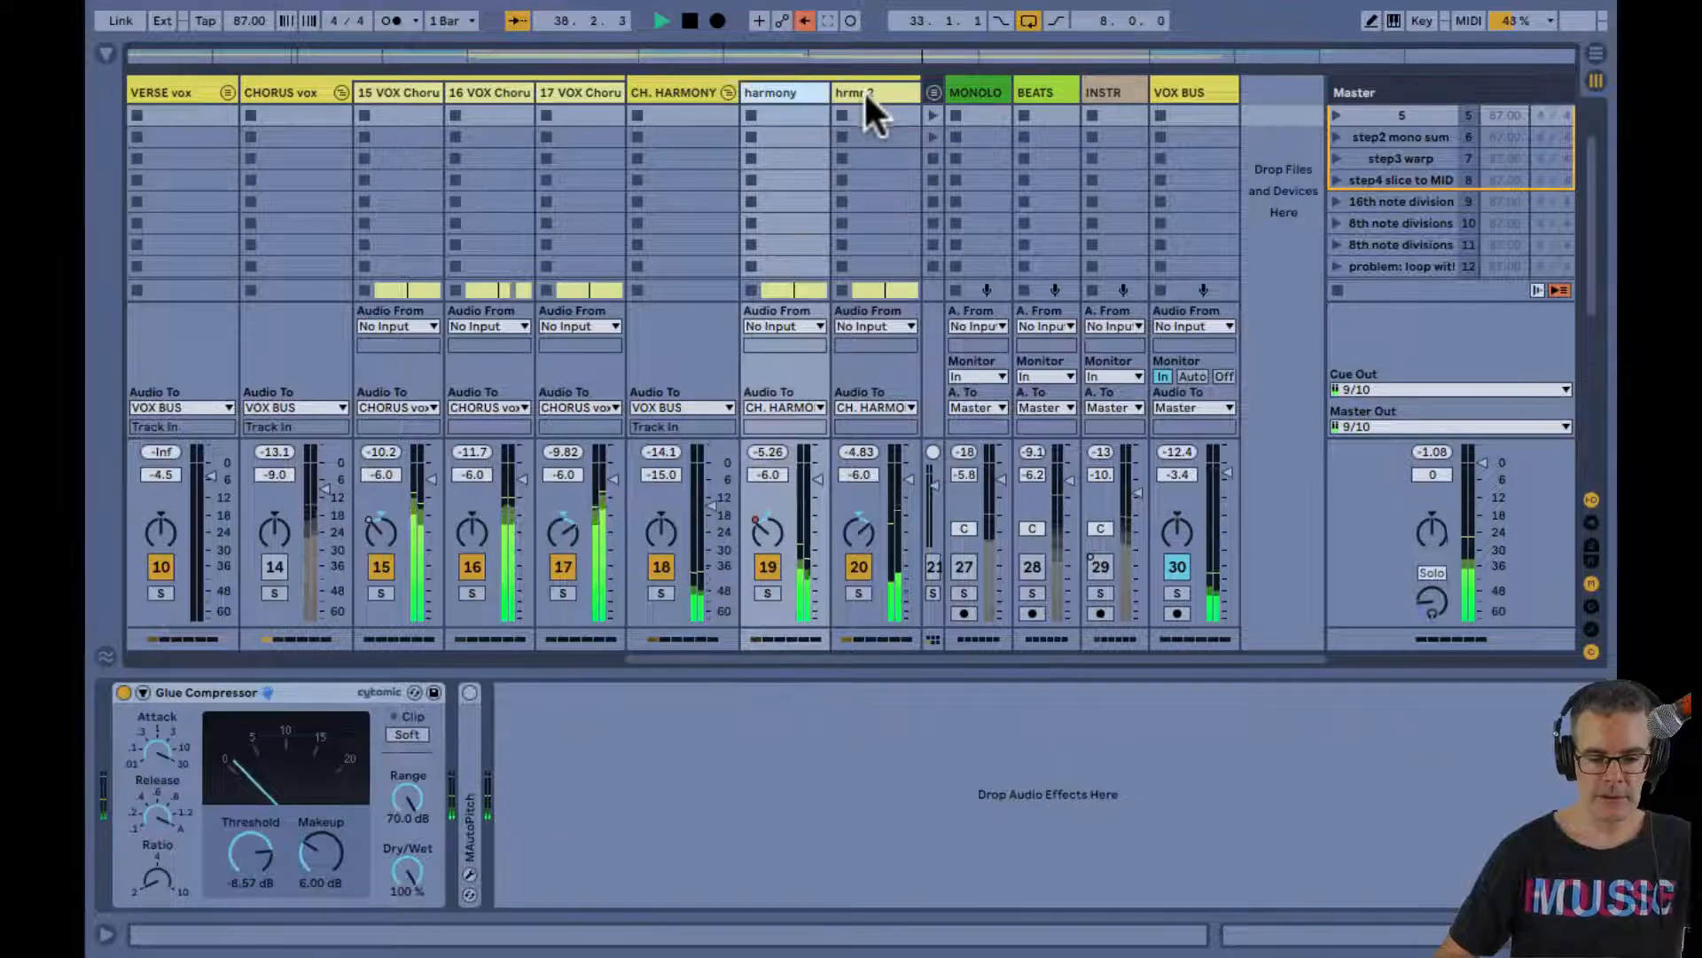
pyautogui.click(861, 90)
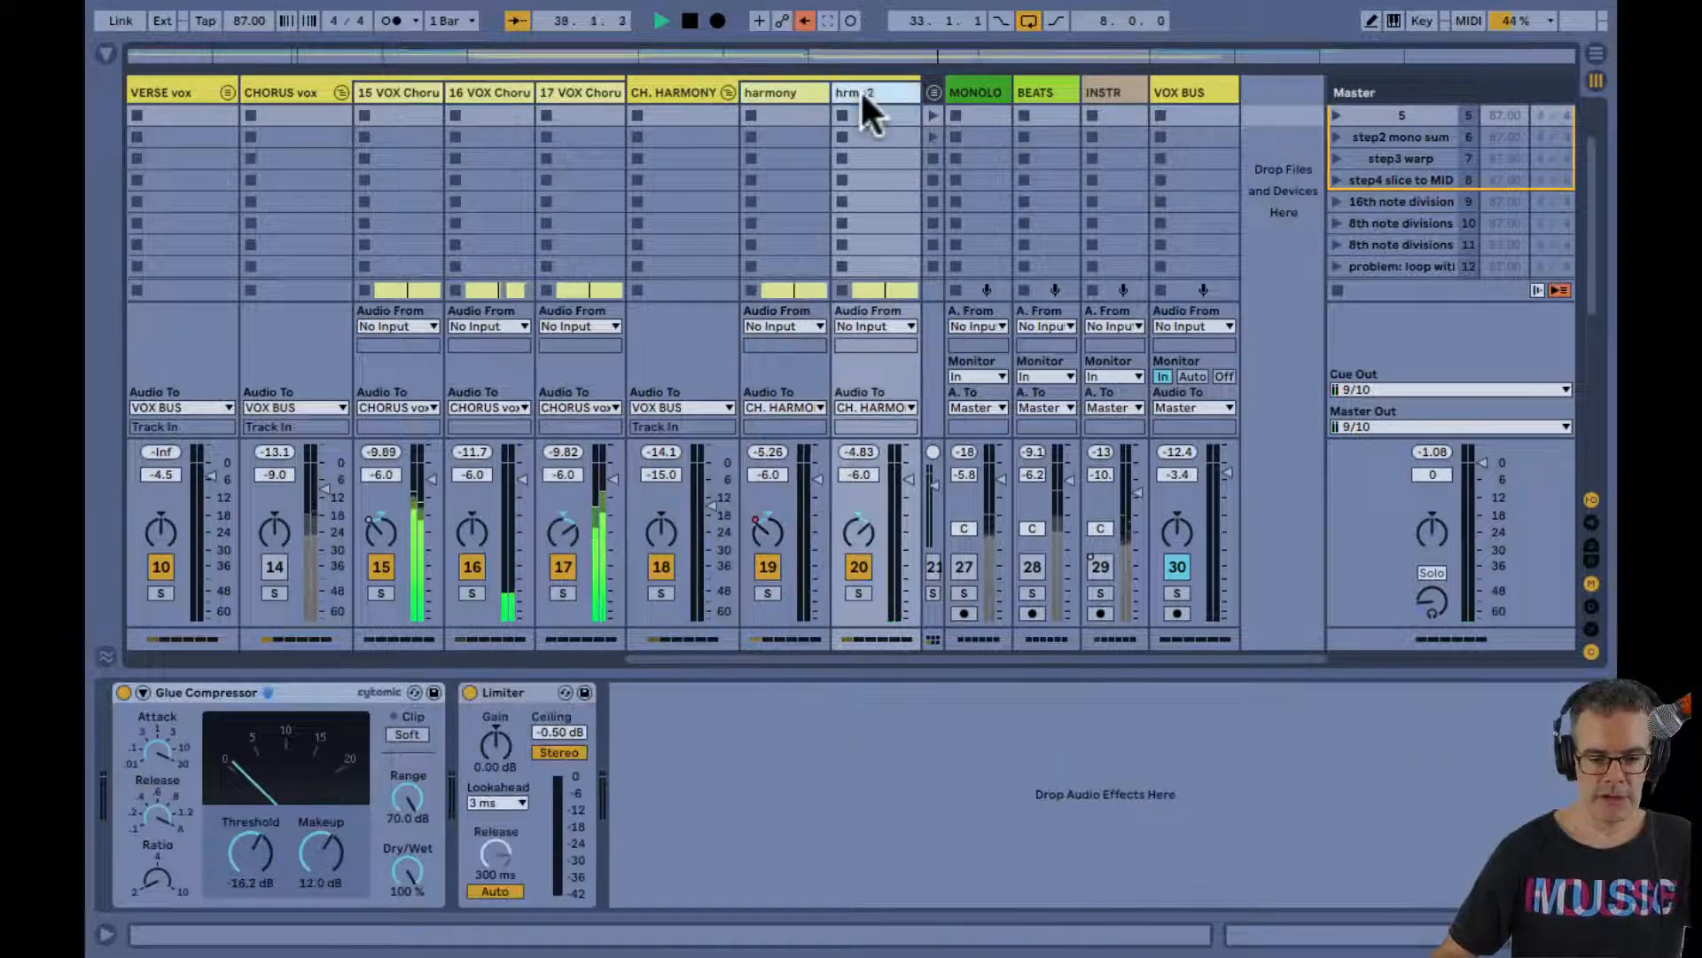
pyautogui.click(683, 89)
# Bring the CH. HARMONY clips into view in the Arrangement and play them from the start of CHORUS2 at bar 33
pyautogui.press('Tab')
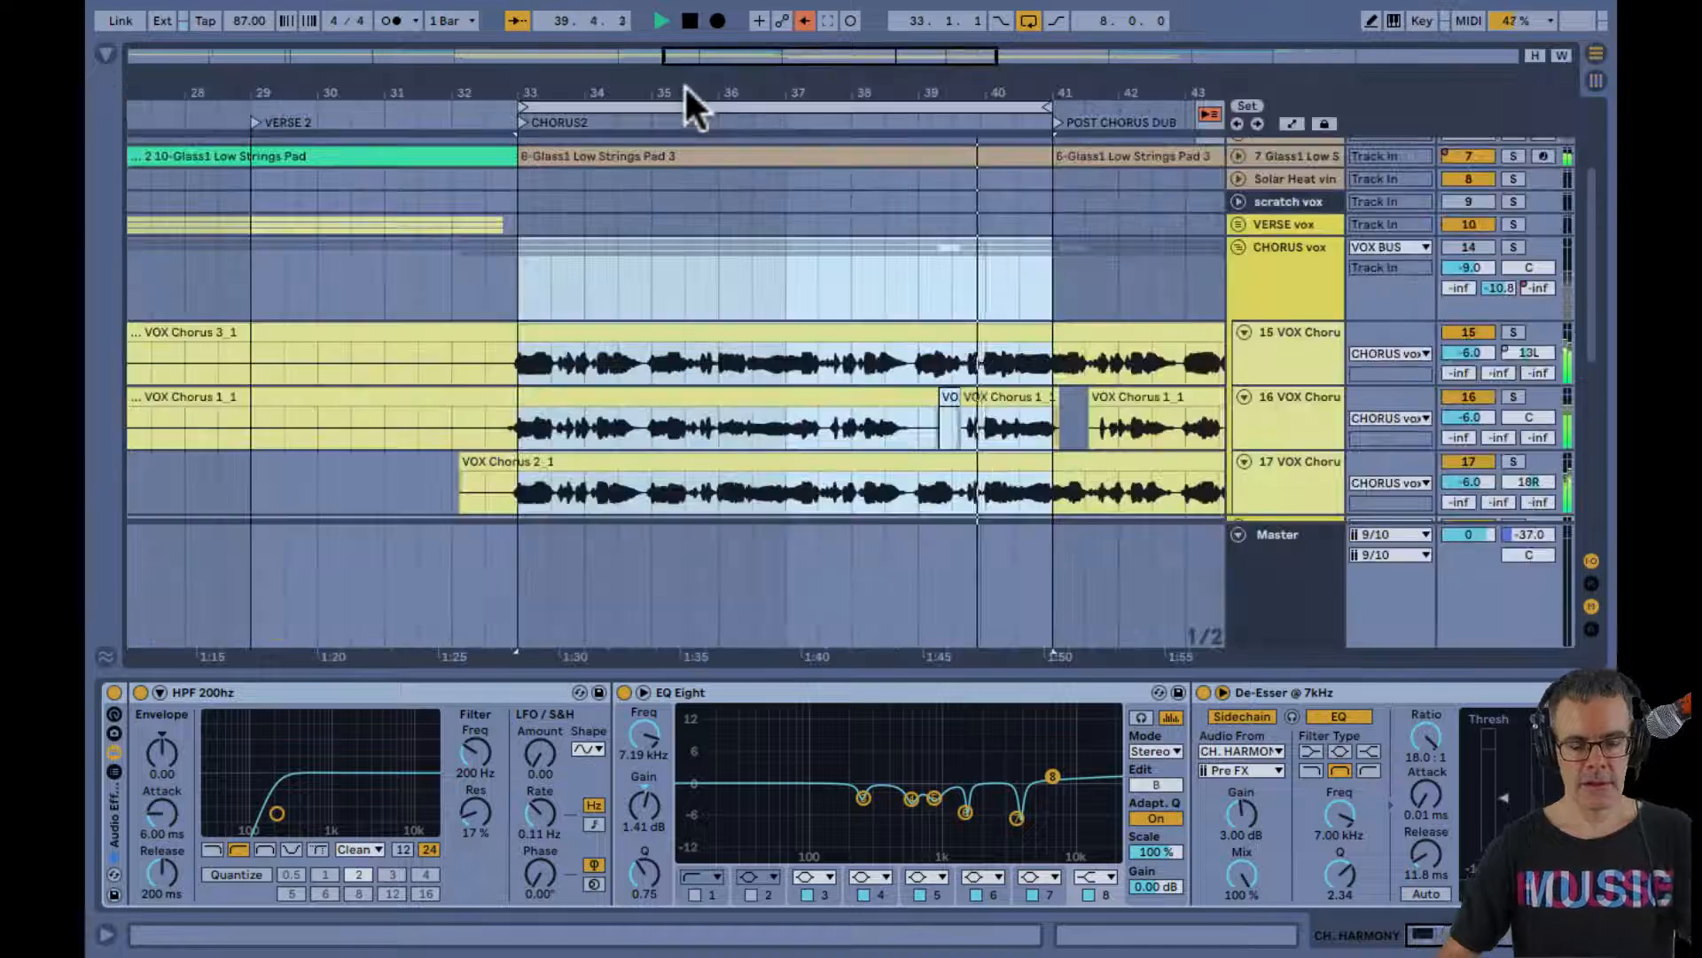
pyautogui.press('space')
pyautogui.click(813, 109)
pyautogui.scroll(-4, 837, 246)
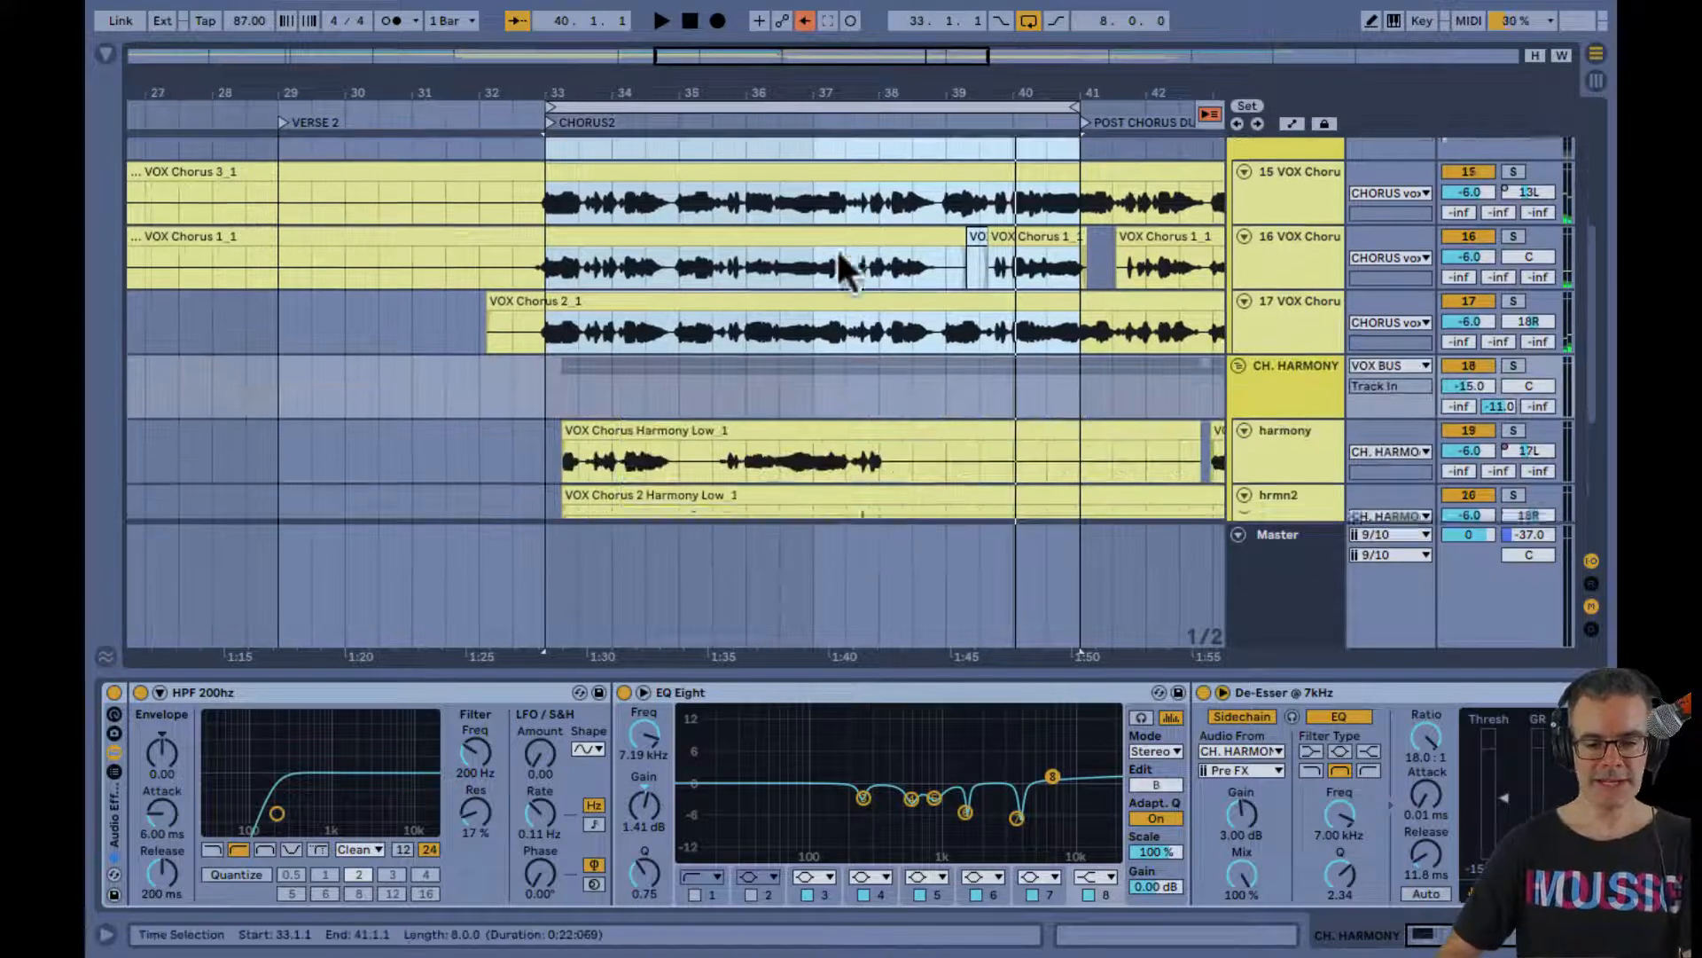
pyautogui.scroll(-3, 837, 246)
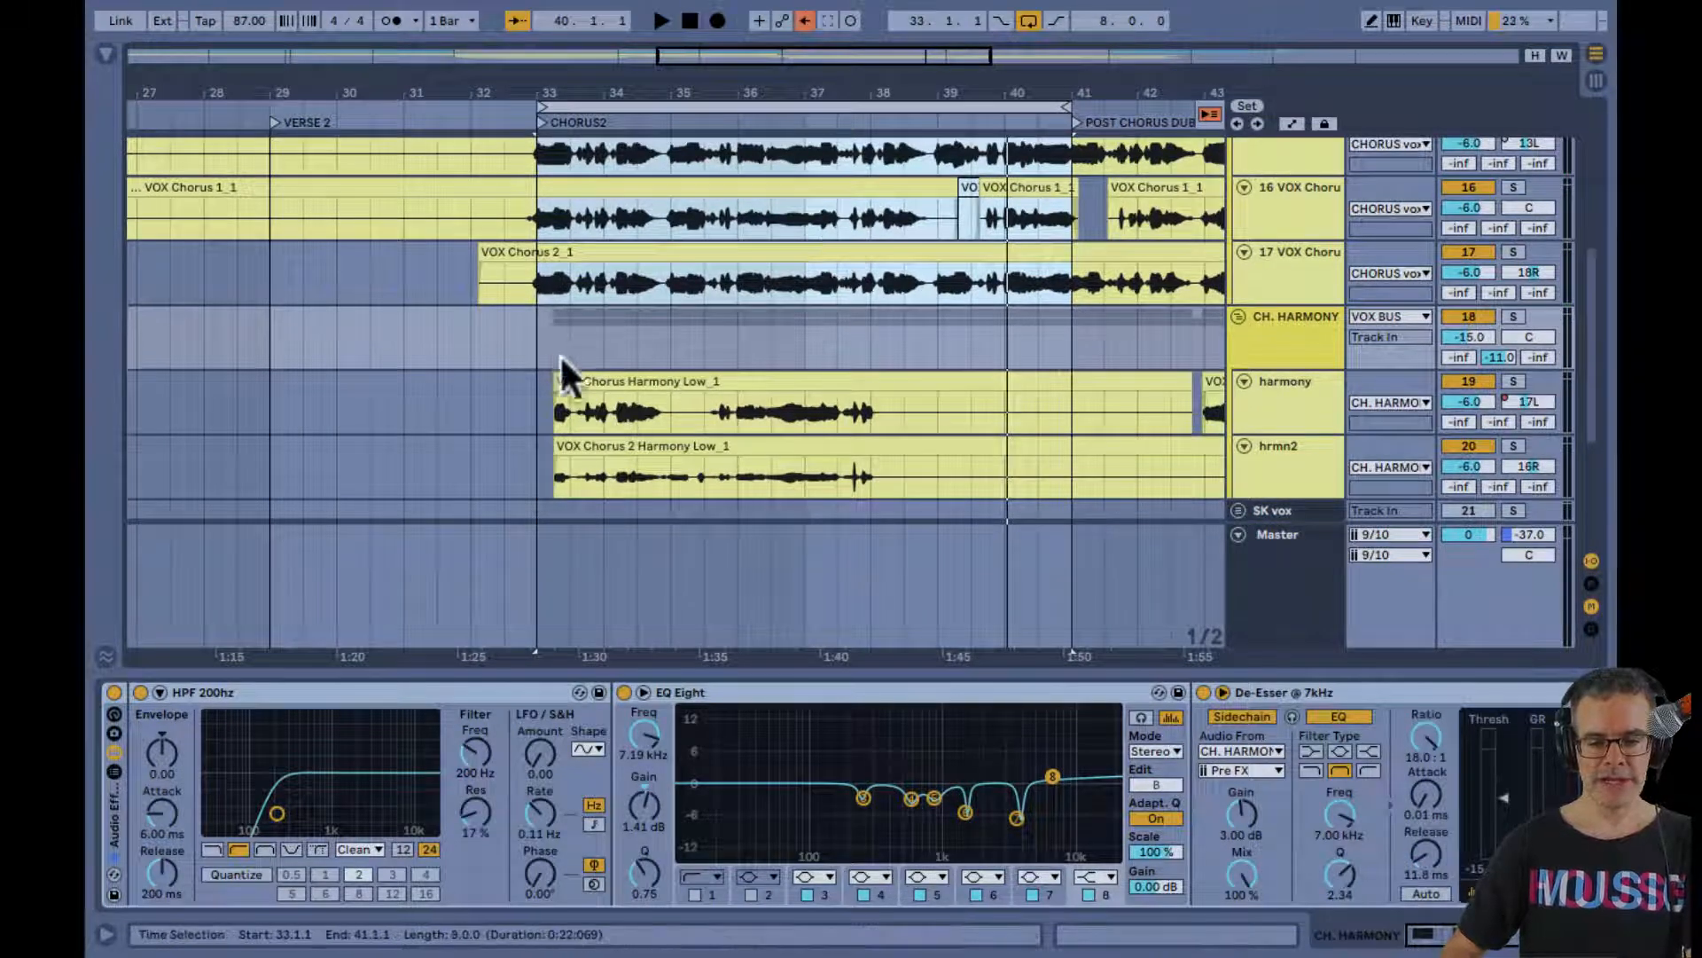
pyautogui.click(565, 335)
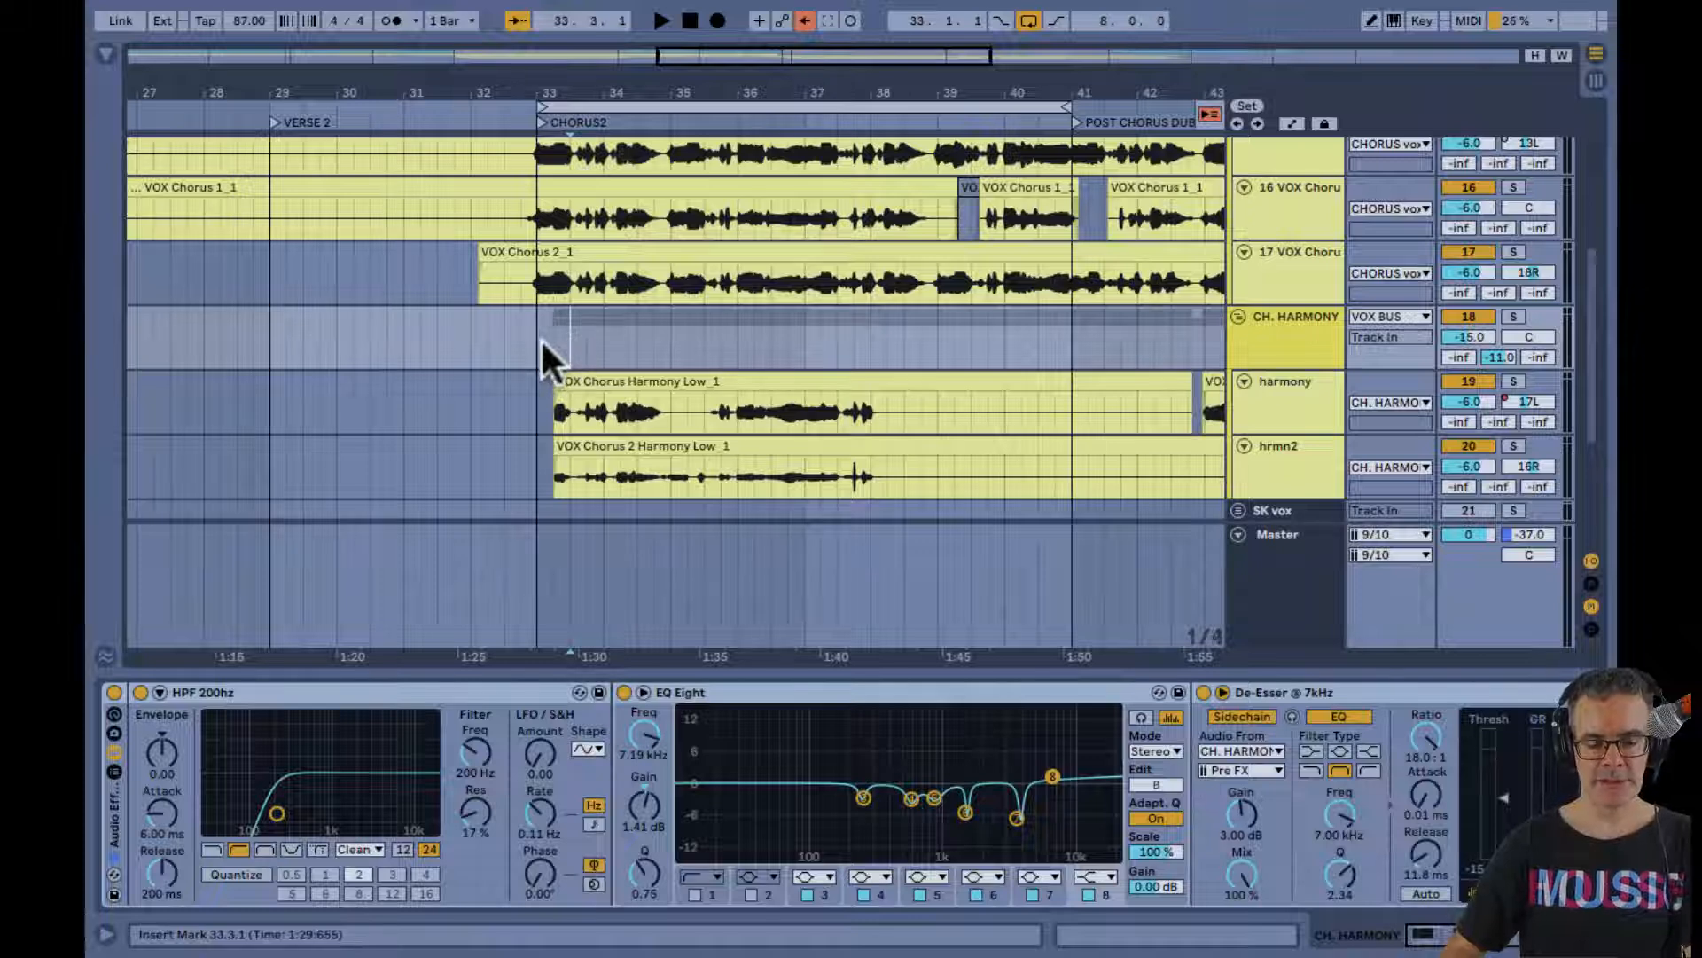
pyautogui.click(541, 343)
pyautogui.press('space')
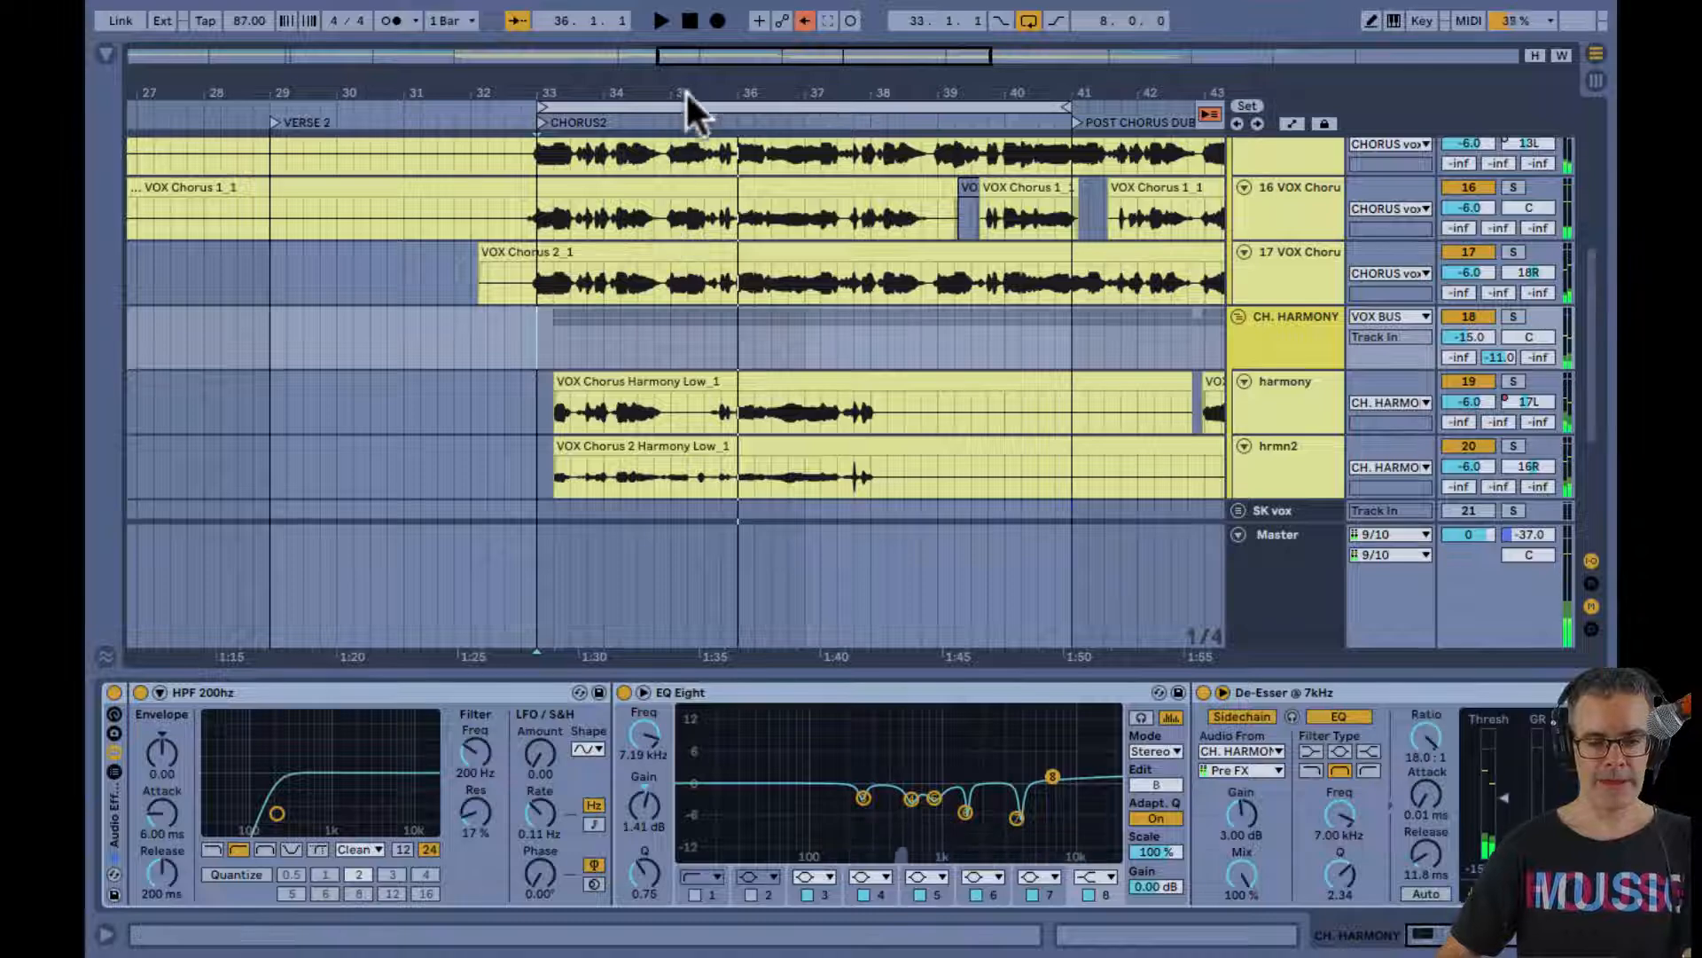
# Zoom in on the chorus around bar 35 and hide the device area to show the chorus and harmony tracks together
pyautogui.moveTo(687, 85); pyautogui.dragTo(682, 120)
pyautogui.click(644, 406)
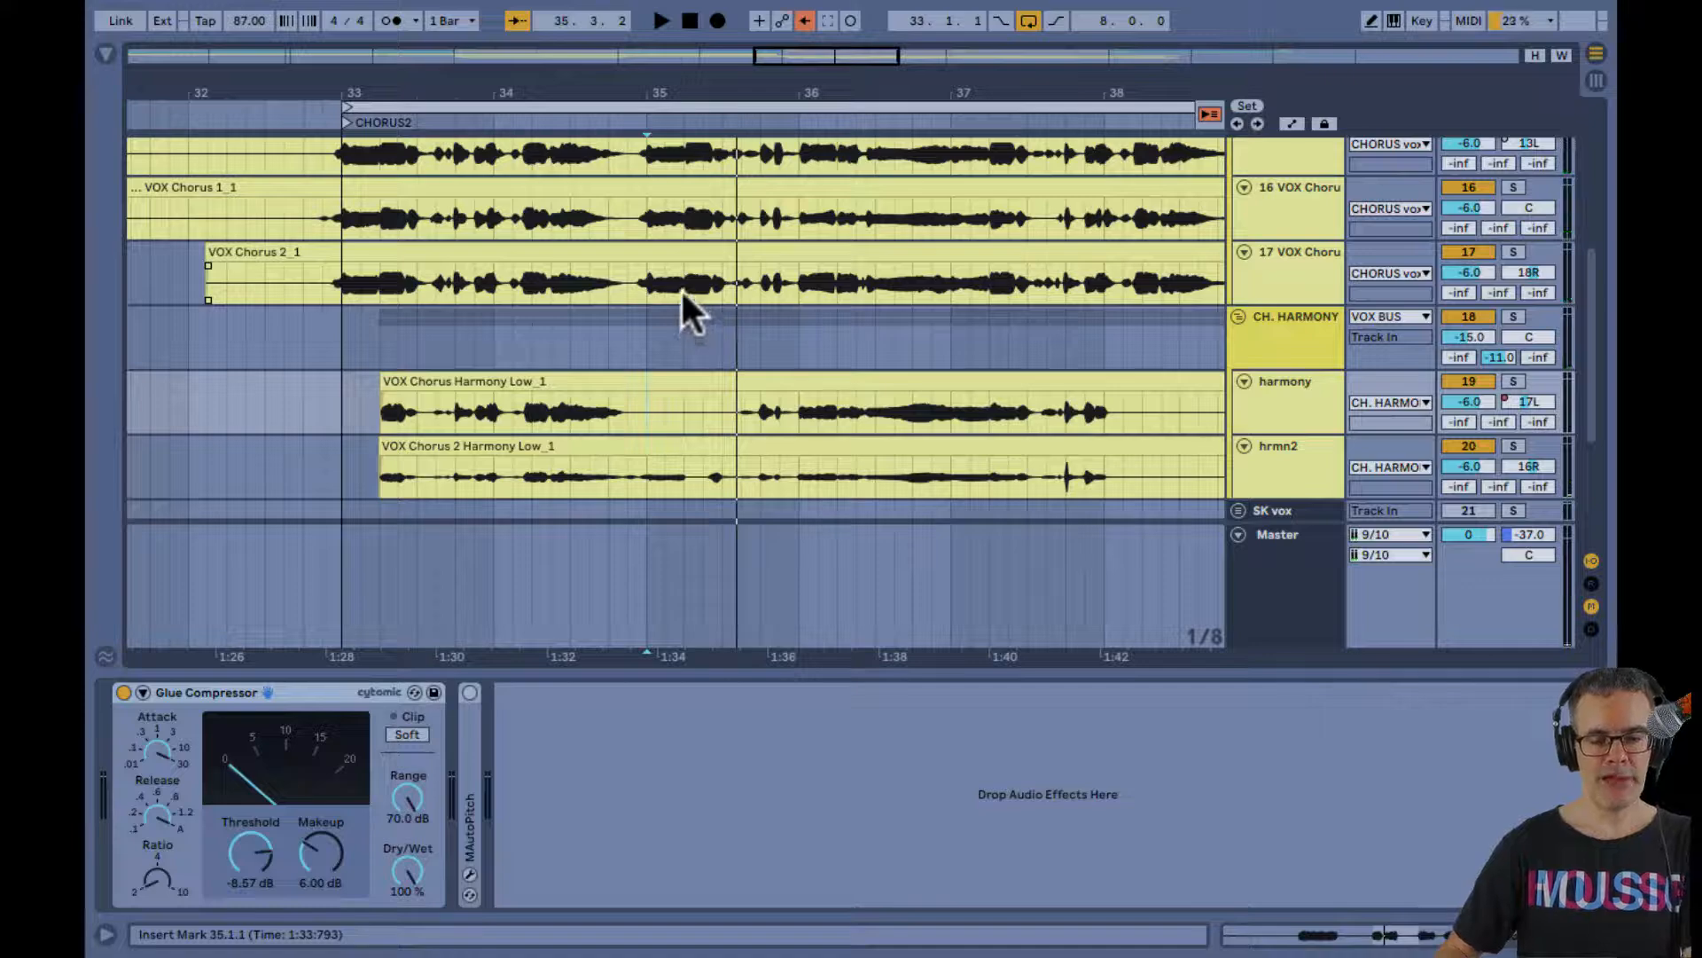
pyautogui.scroll(4, 956, 328)
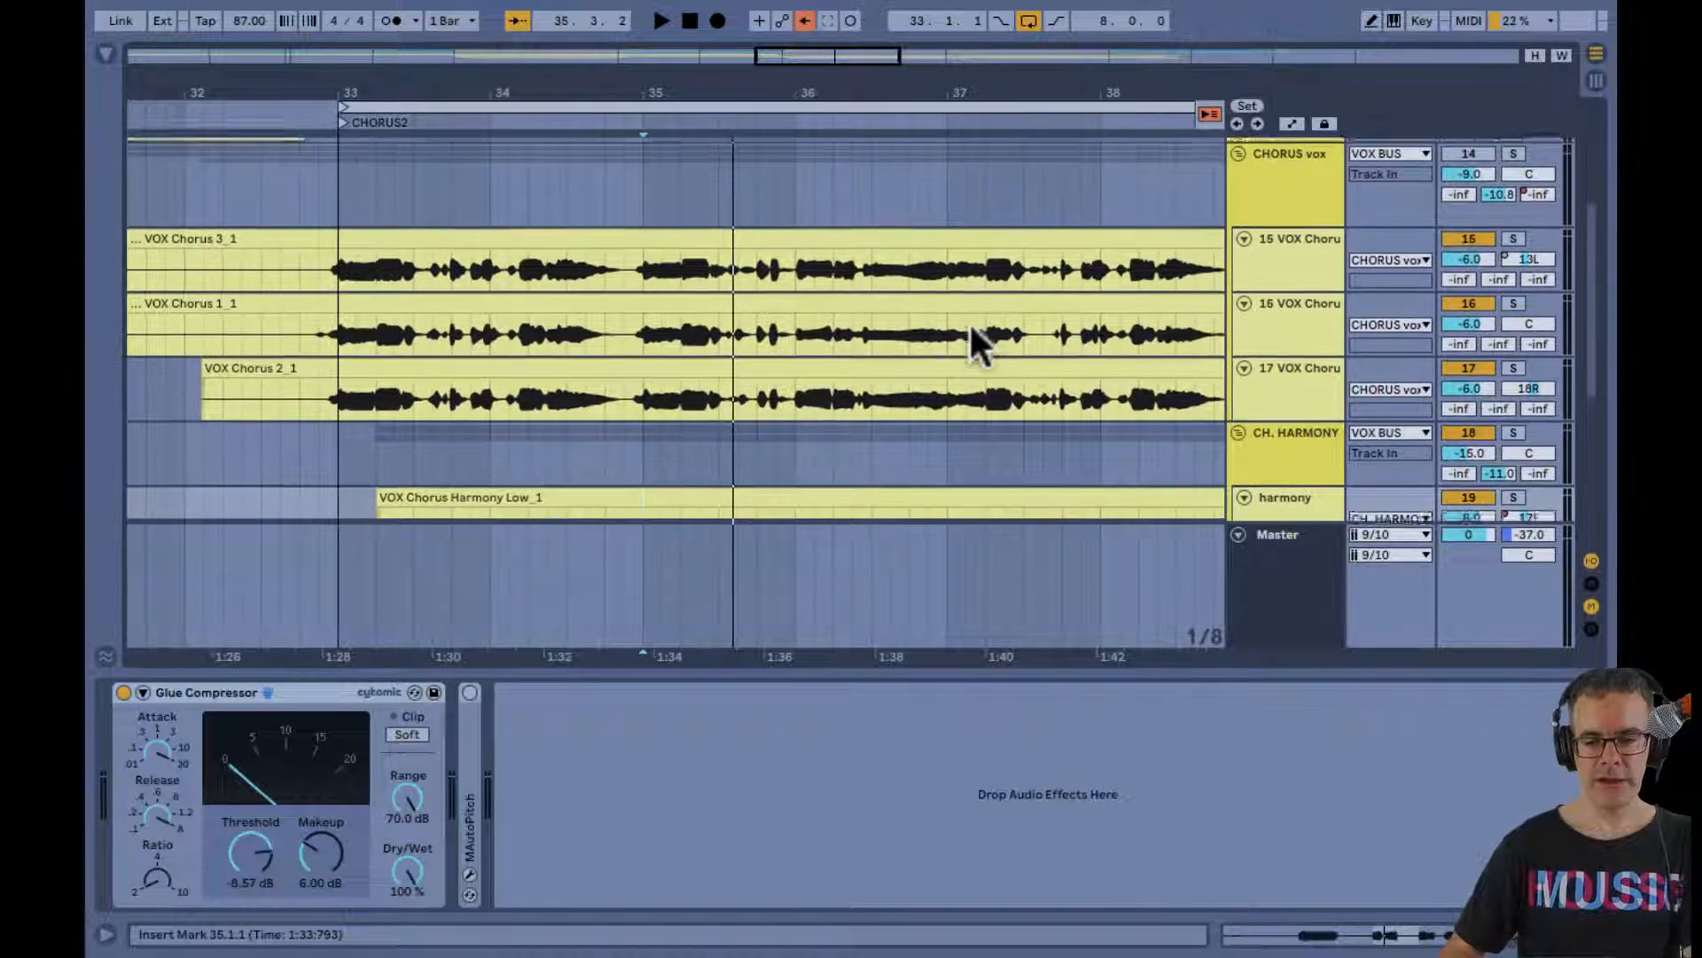
pyautogui.hotkey('ctrl', 'alt', 'l')
pyautogui.scroll(4, 969, 323)
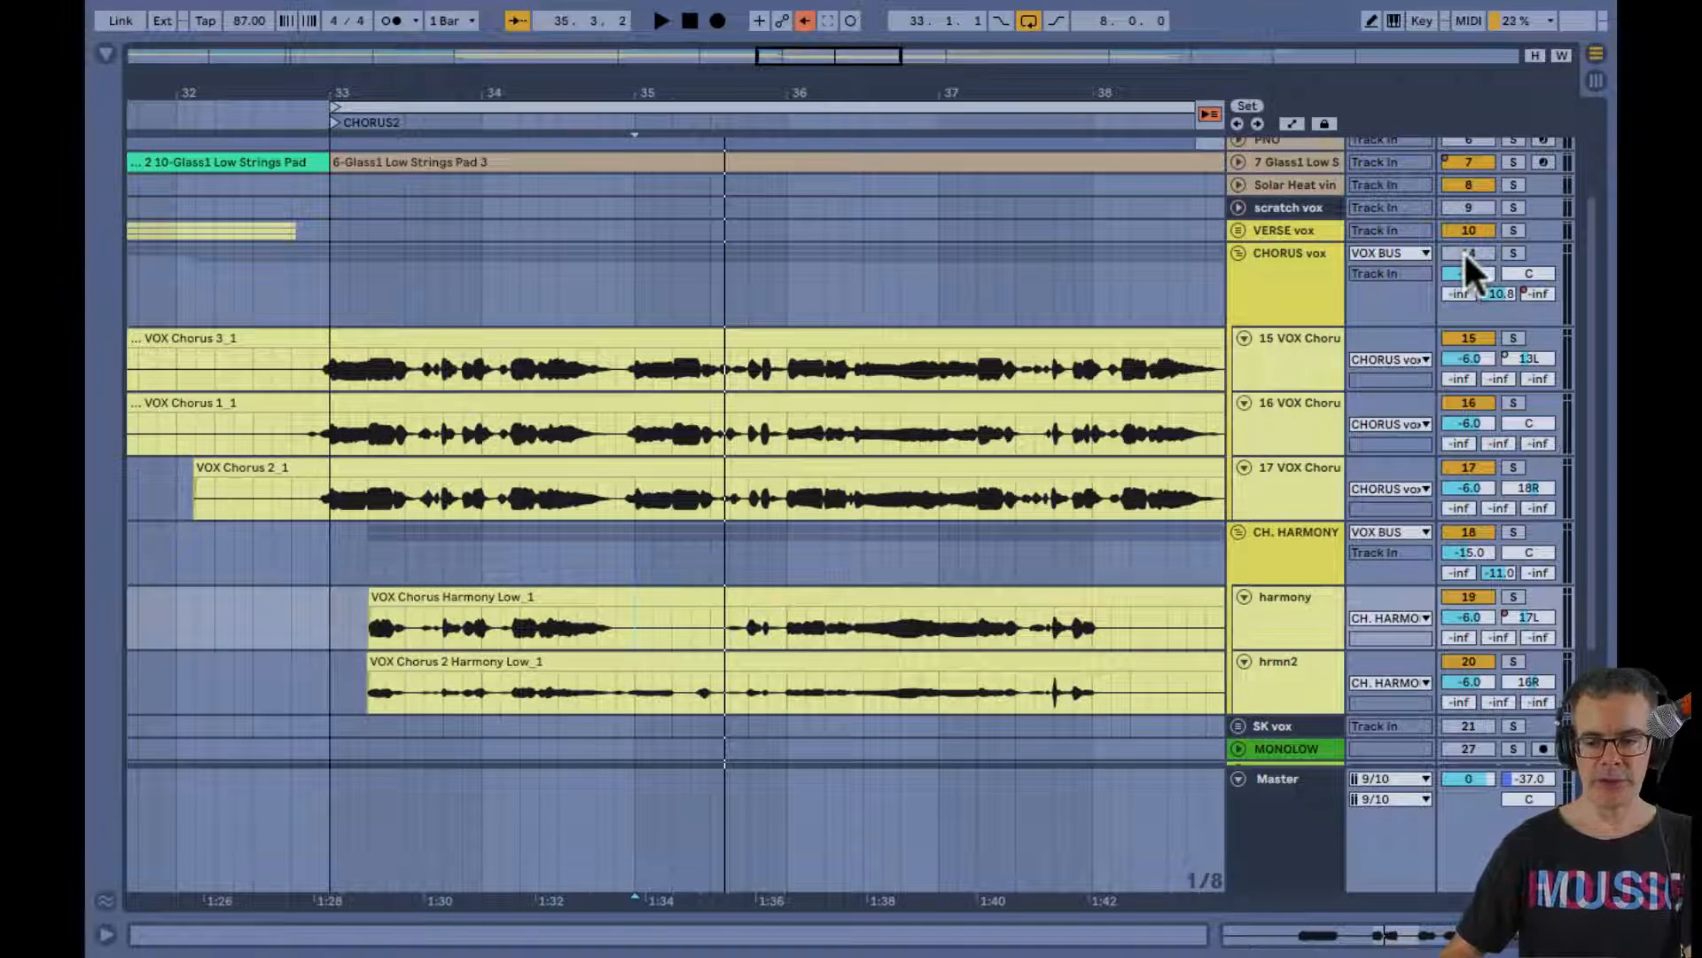
# Replay the phrase from 34.4.3 and compare the harmonies with the CHORUS vox group active and muted
pyautogui.click(607, 556)
pyautogui.press('space')
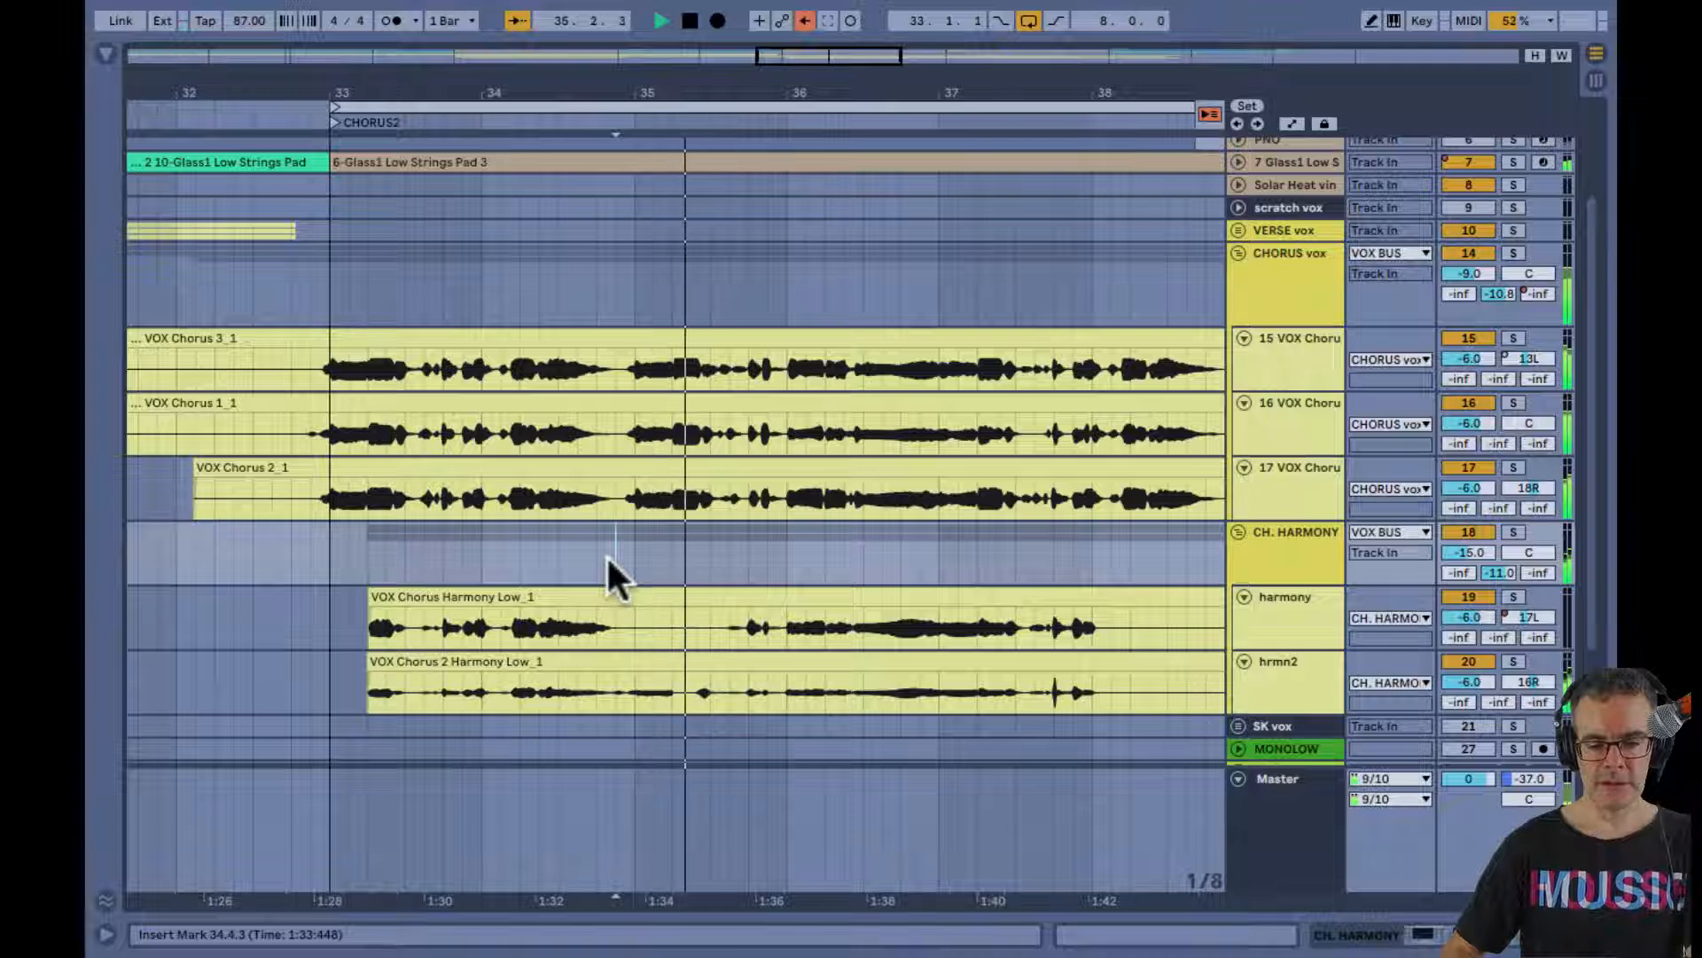
pyautogui.press('space')
pyautogui.press('space')
pyautogui.click(1468, 253)
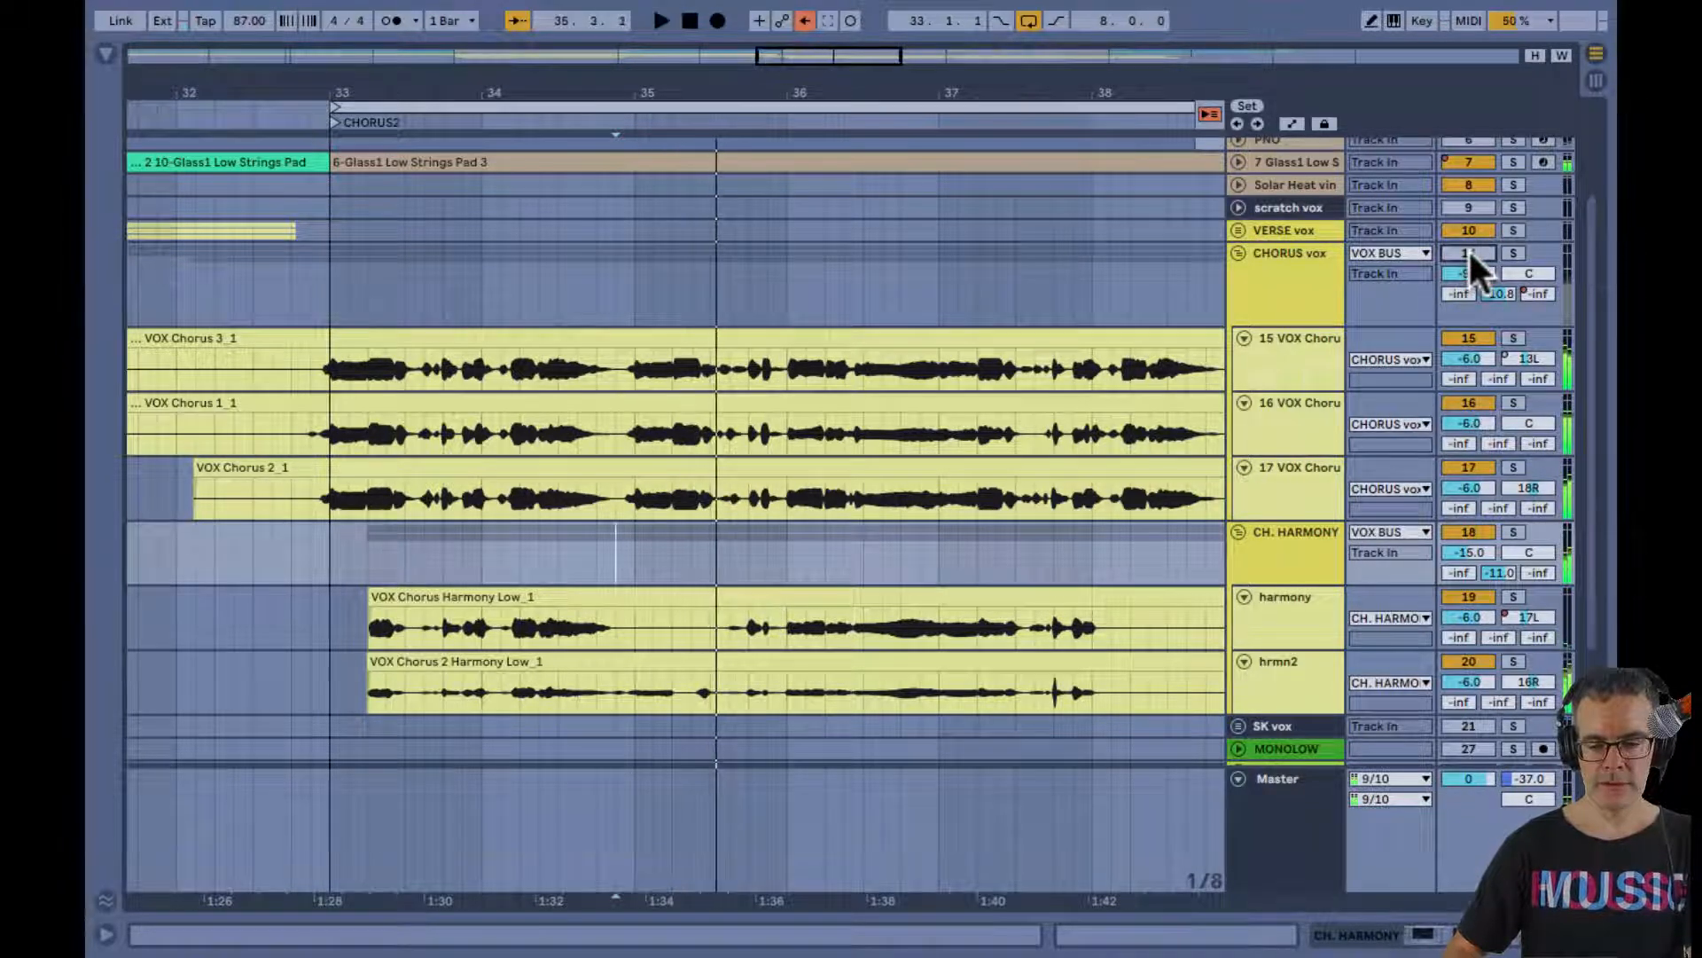
pyautogui.click(1468, 253)
pyautogui.press('space')
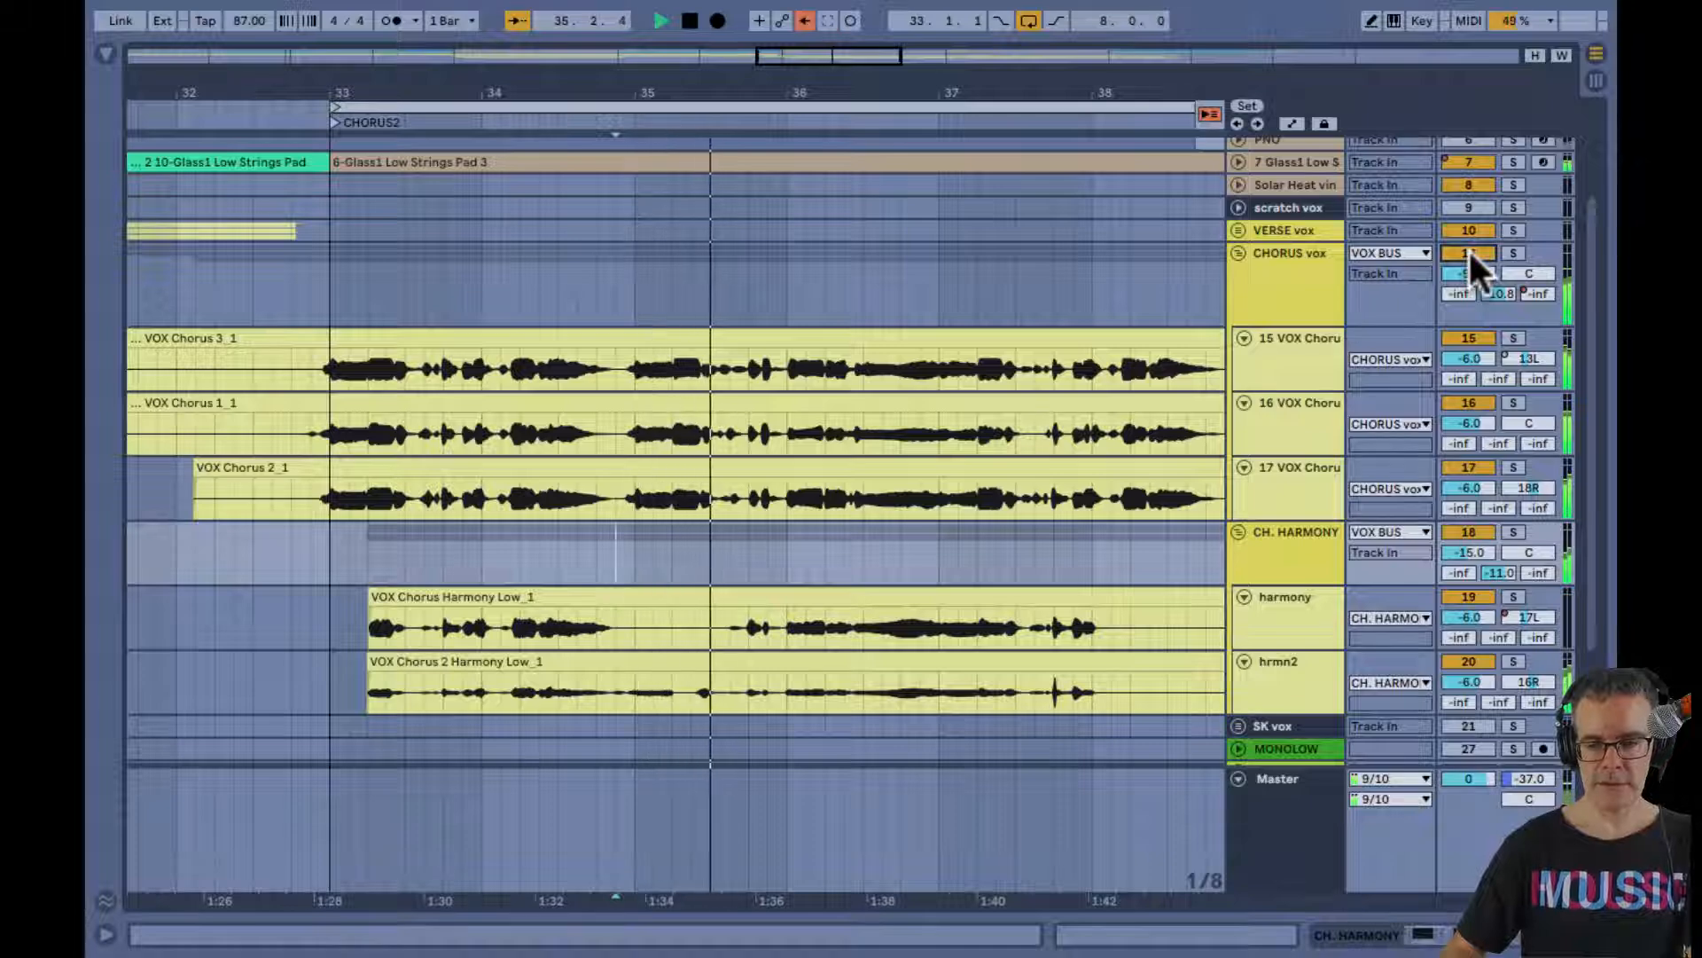
pyautogui.press('space')
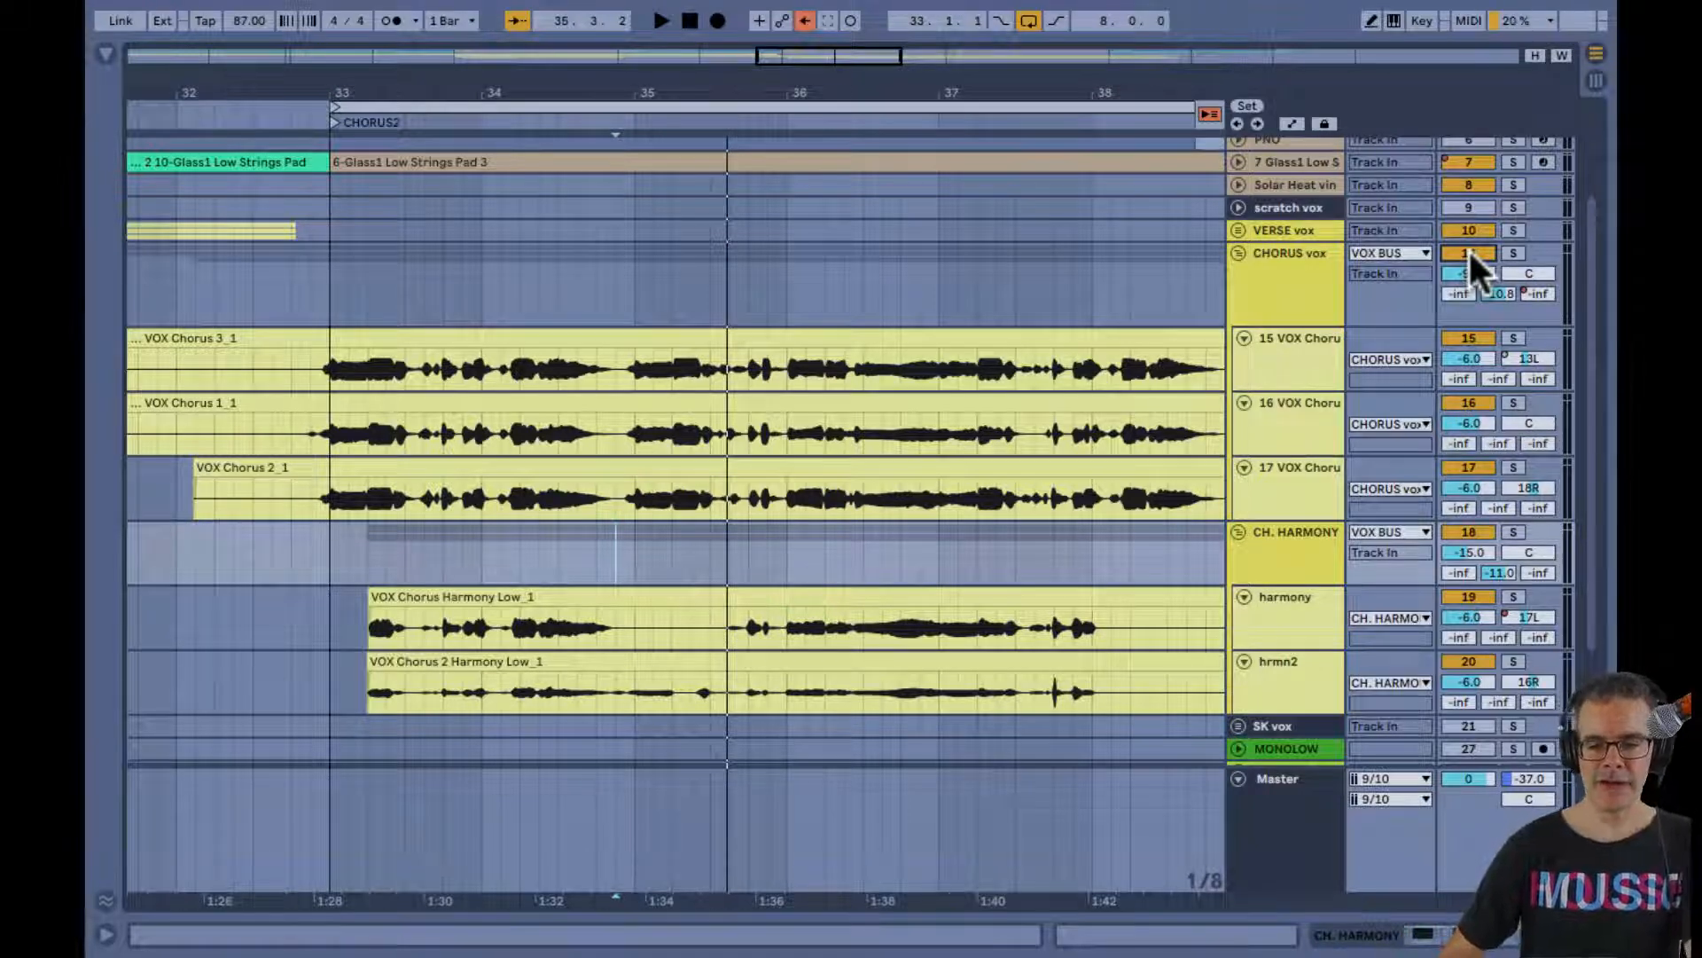
# Mute the CHORUS vox group during playback to hear the harmonies alone, and fold its tracks
pyautogui.press('space')
pyautogui.click(1469, 251)
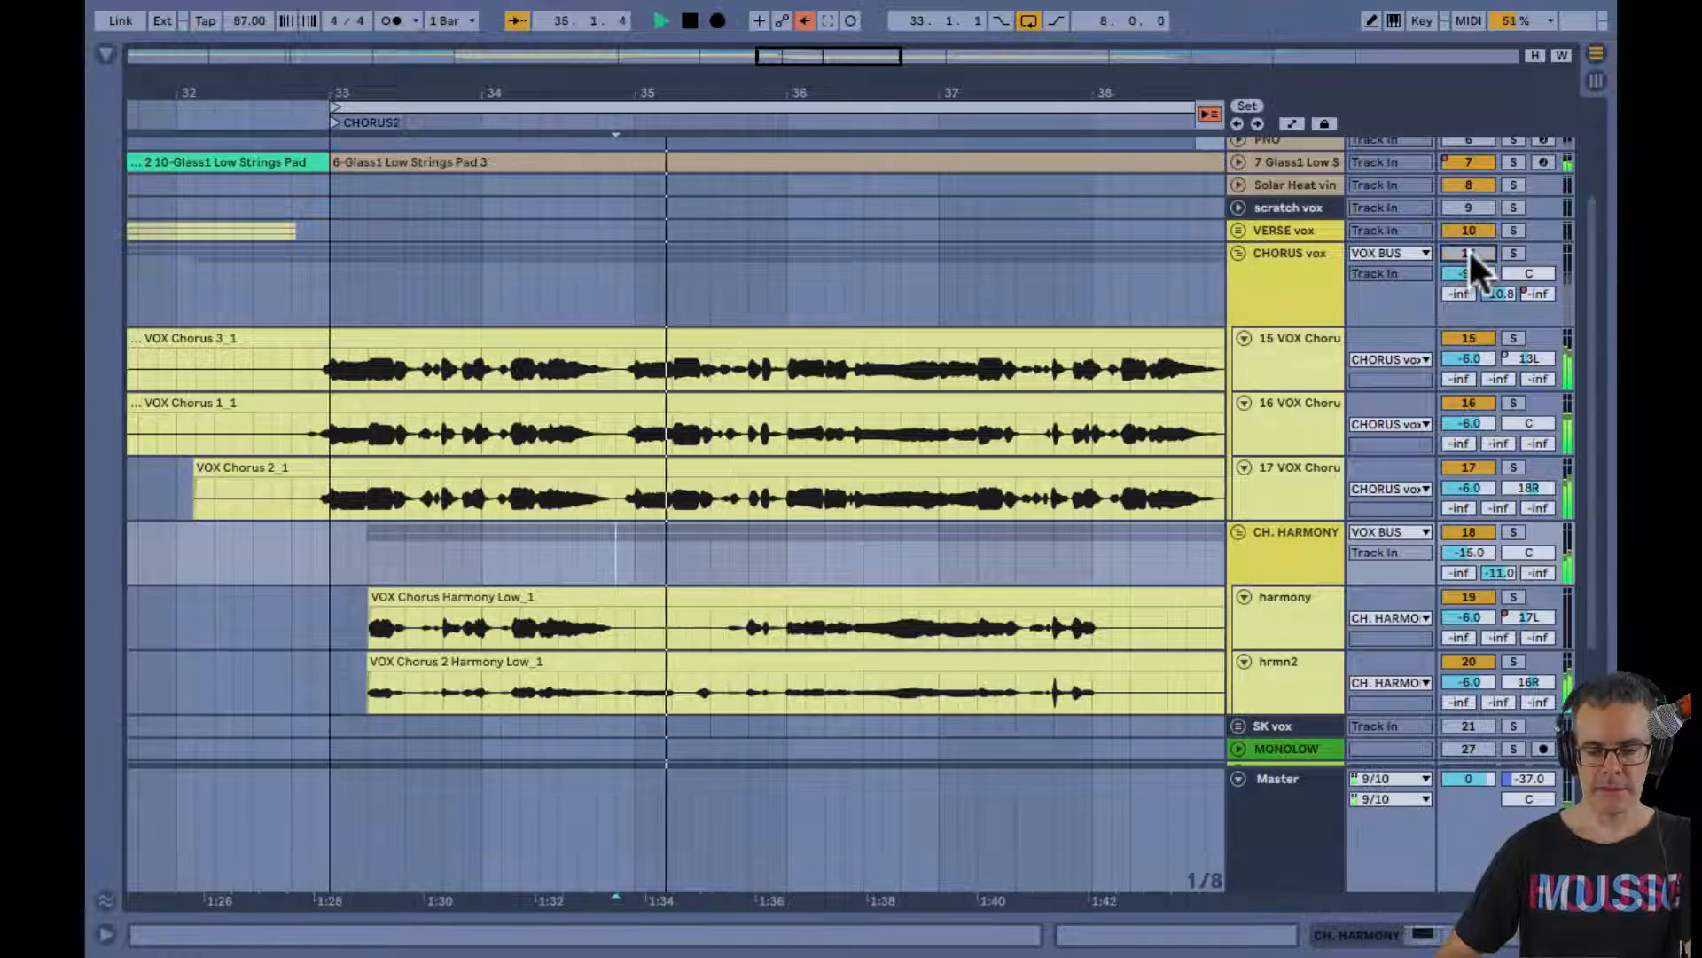
pyautogui.click(1238, 252)
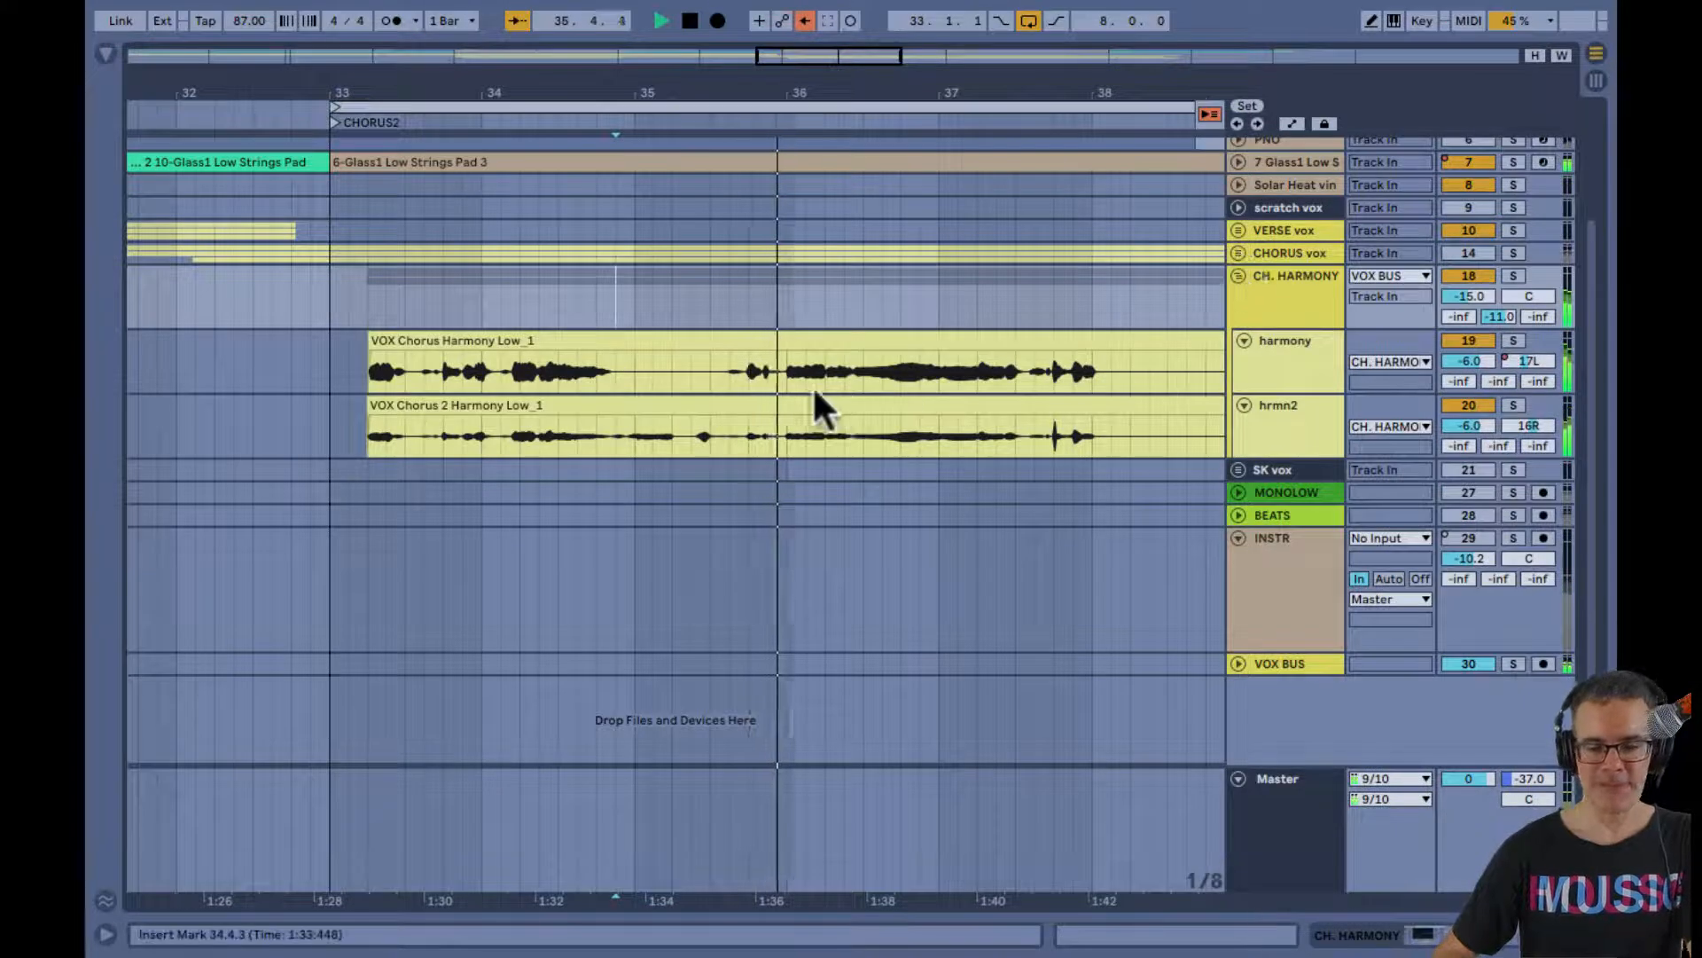
# Open the detail area and select the harmony track, hrmn2 and the CH. HARMONY group in turn while listening
pyautogui.doubleClick(1284, 415)
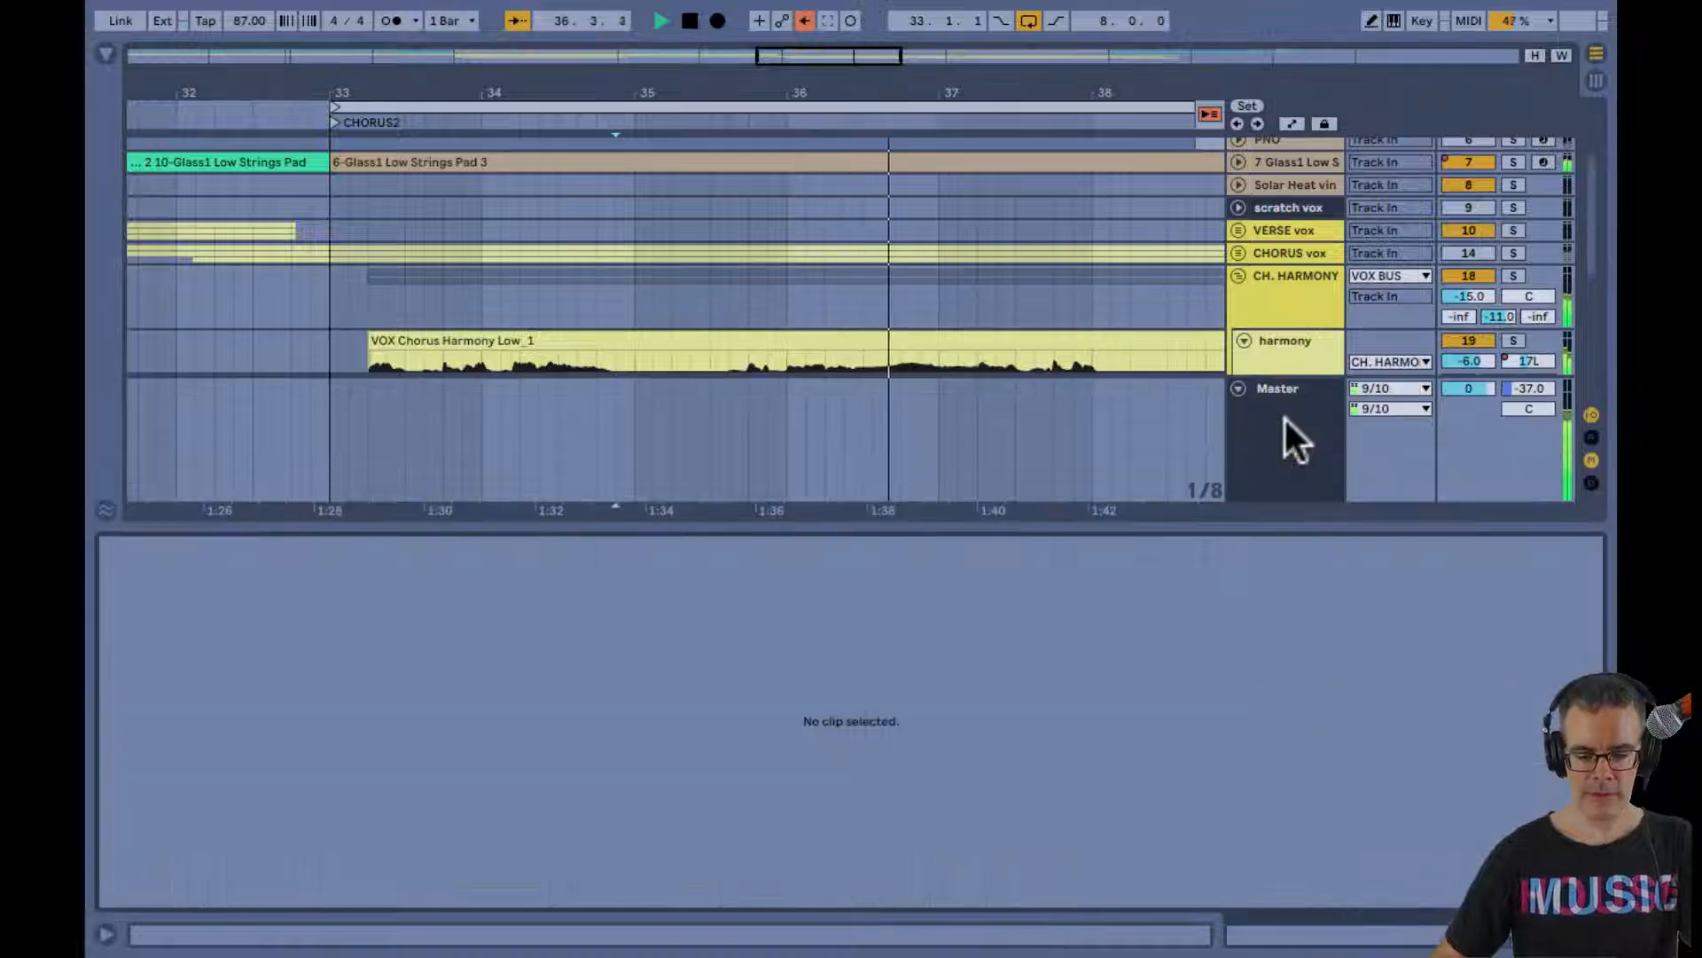
pyautogui.click(1285, 417)
pyautogui.click(1281, 355)
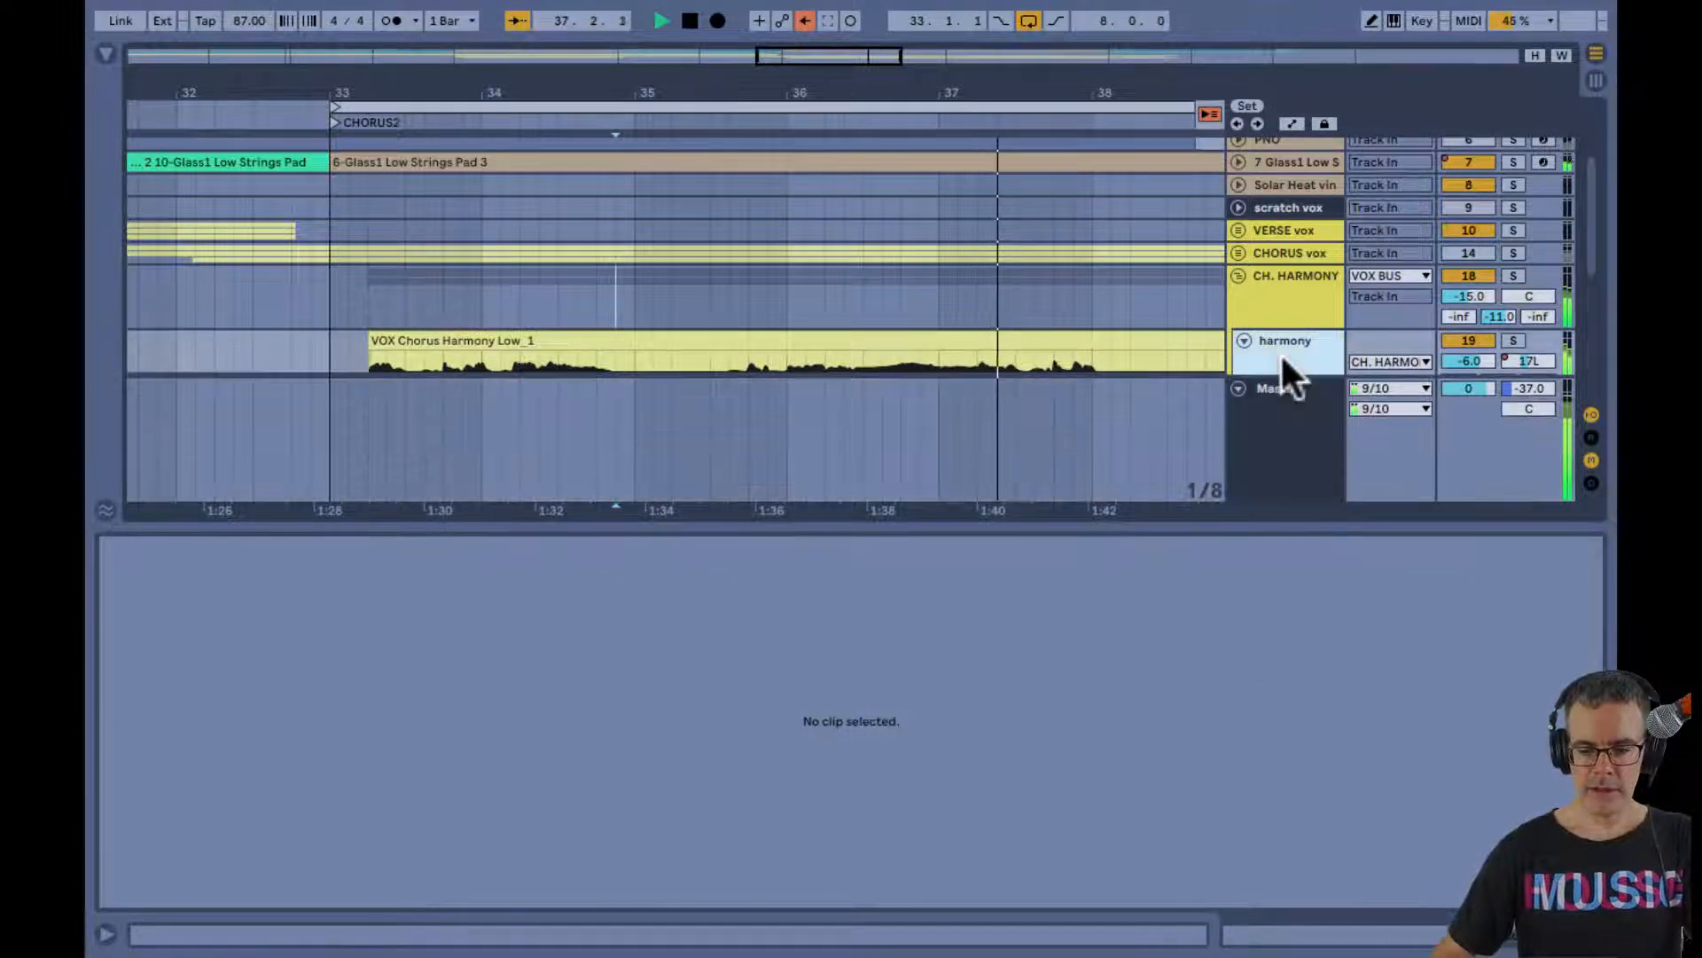
pyautogui.scroll(-3, 1281, 355)
pyautogui.click(1284, 320)
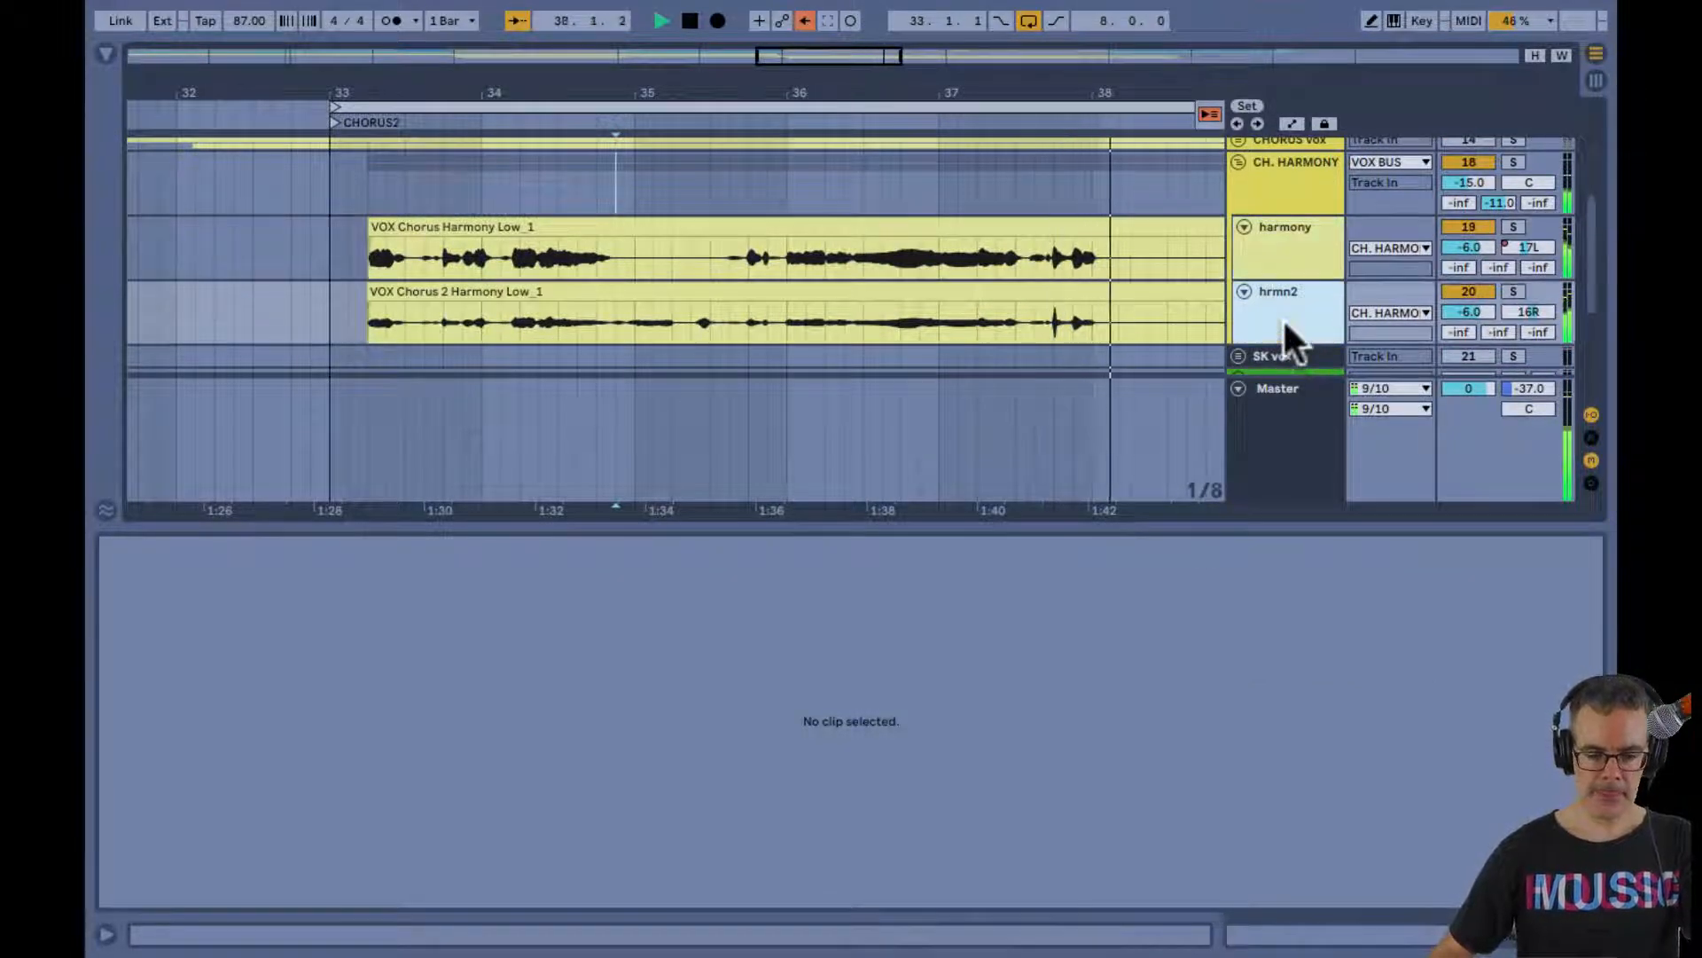
pyautogui.click(1267, 188)
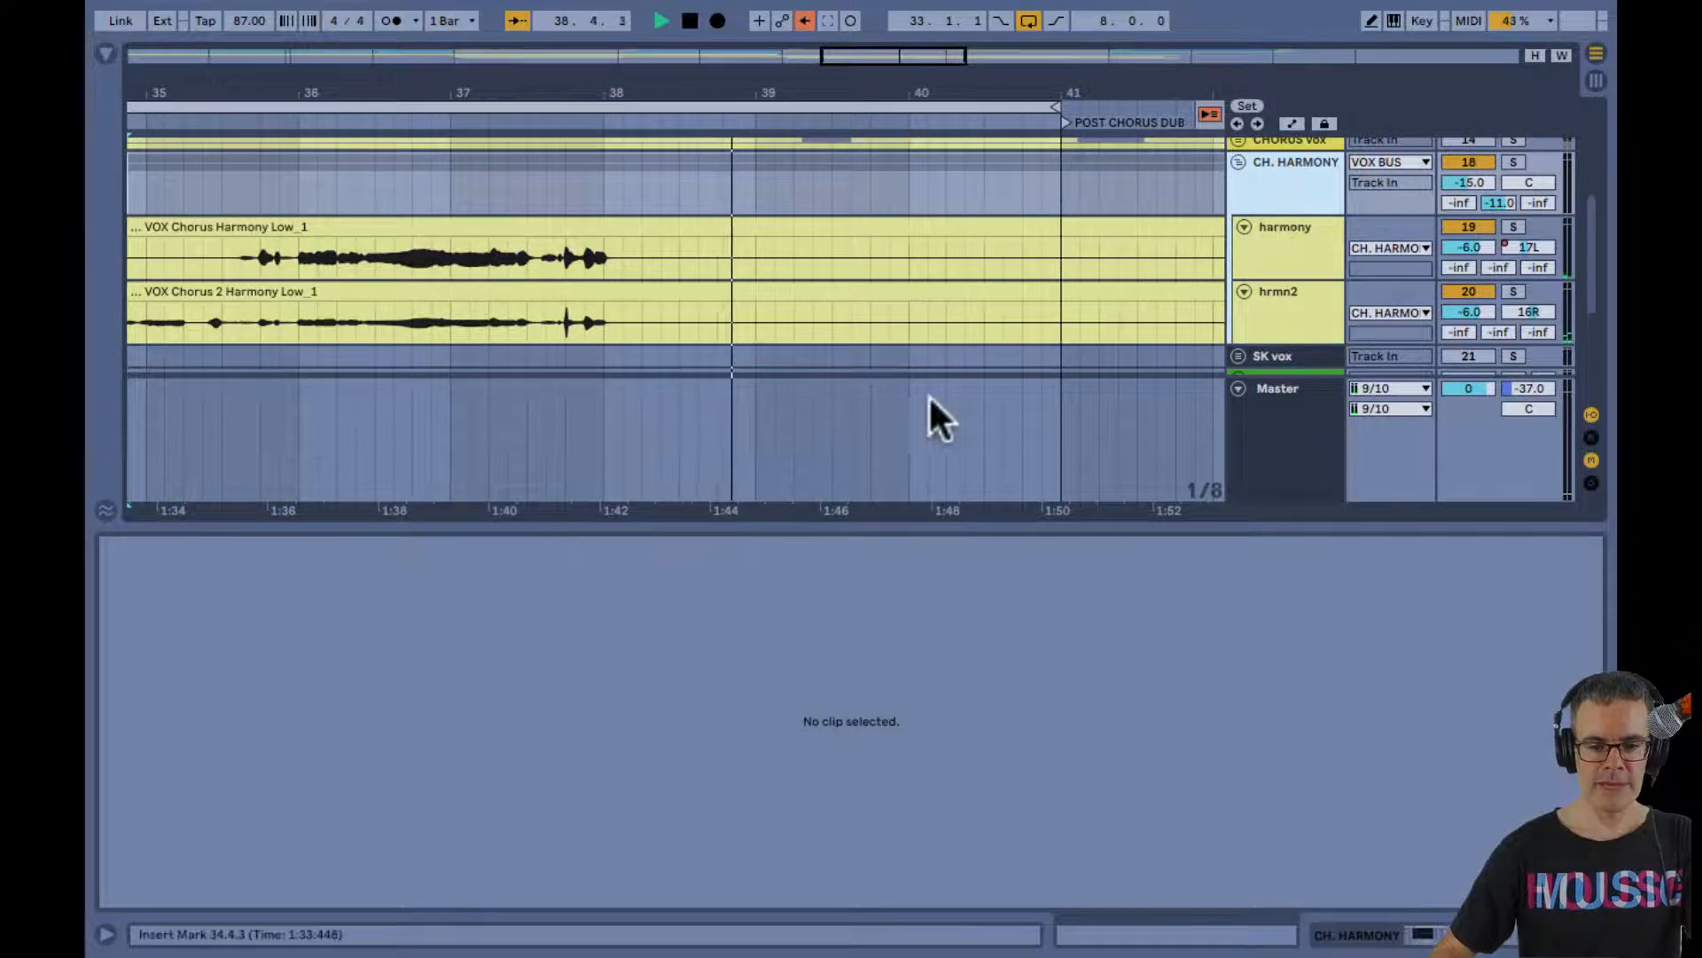
# Loop the harmony phrase from bar 36 to bar 38 and play the loop
pyautogui.press('space')
pyautogui.moveTo(343, 241); pyautogui.dragTo(642, 233)
pyautogui.hotkey('ctrl', 'l')
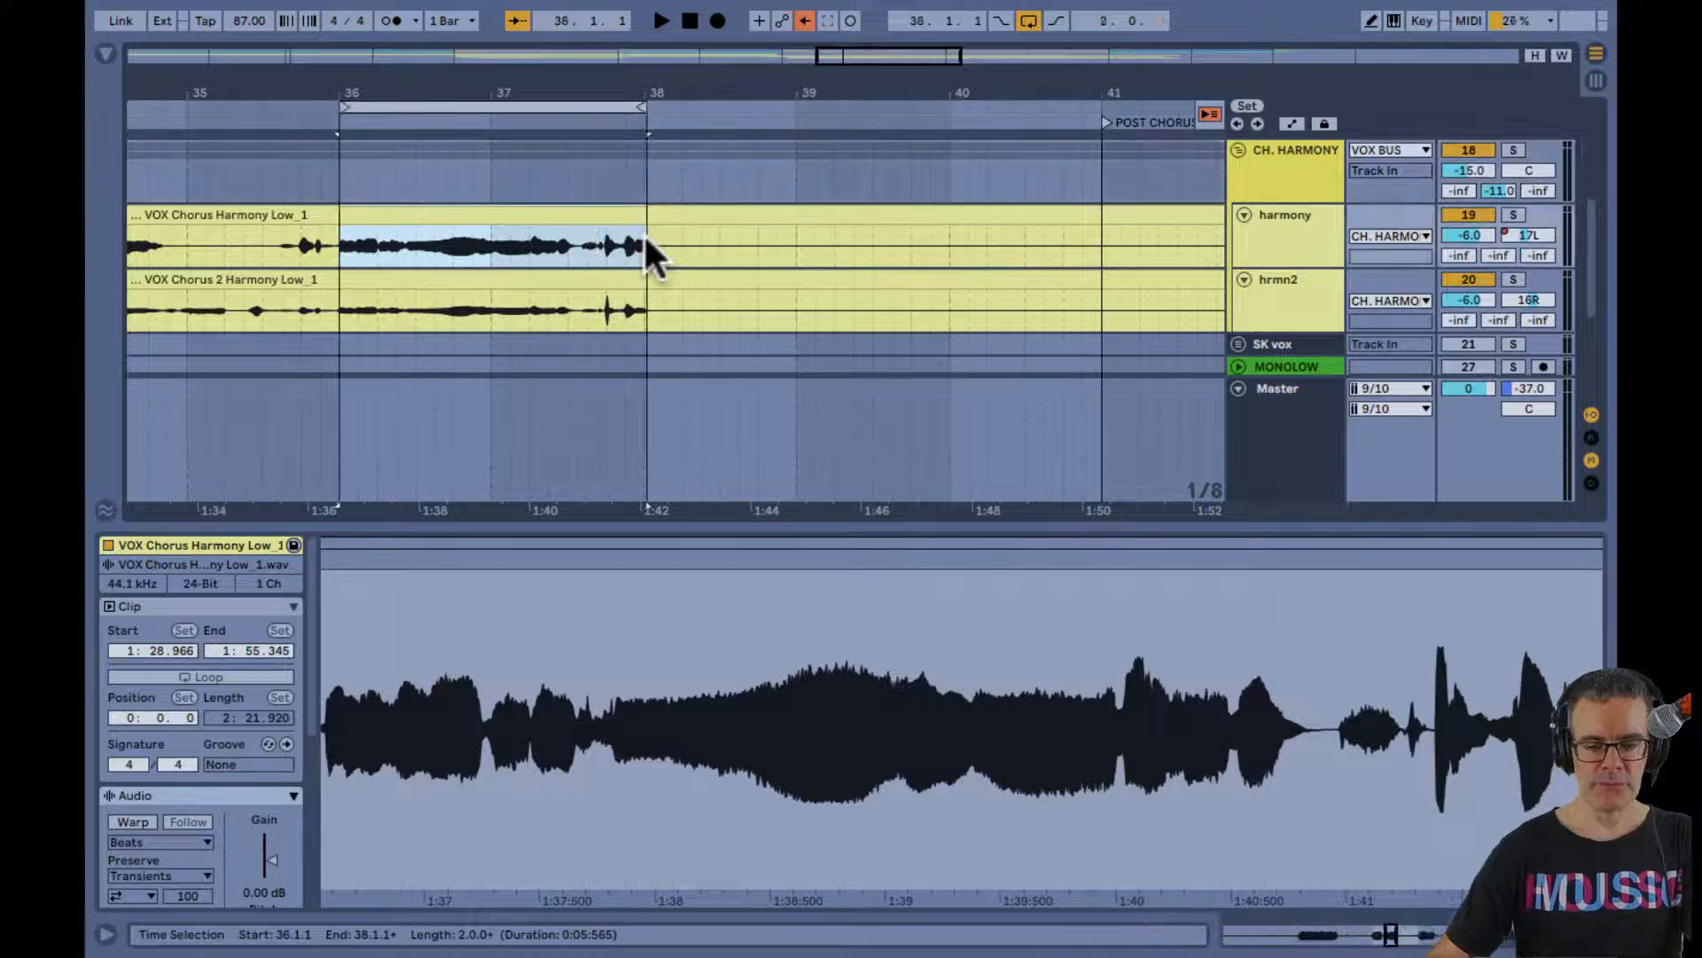
pyautogui.press('space')
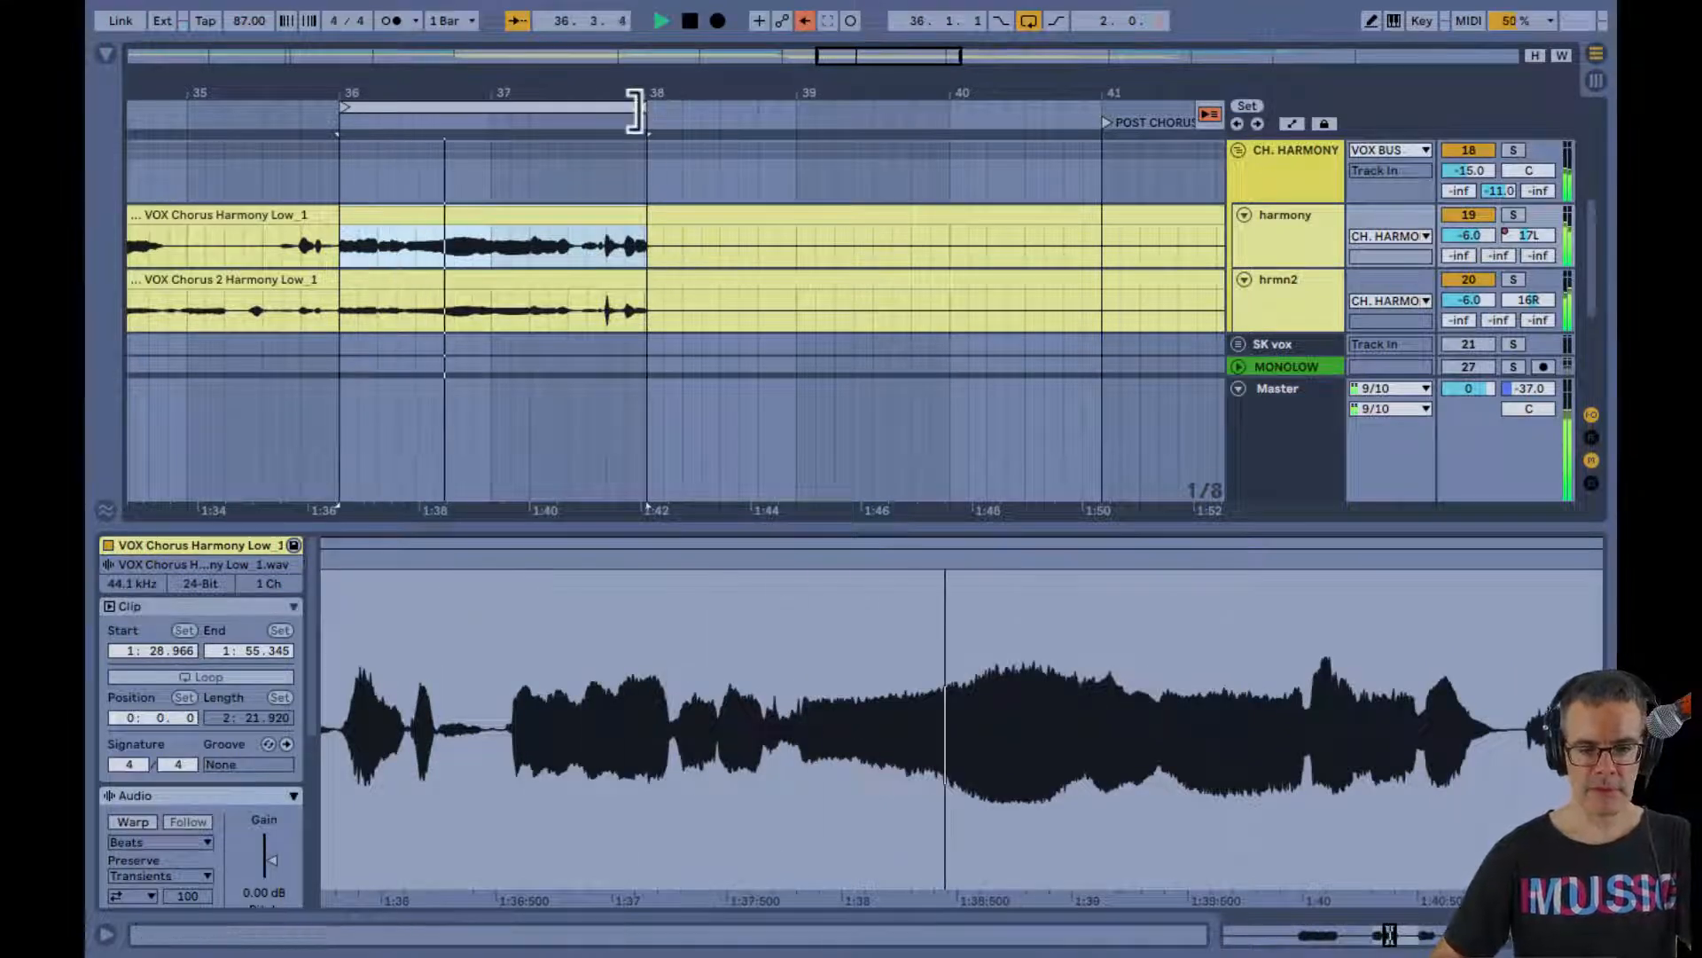
pyautogui.moveTo(642, 111); pyautogui.dragTo(639, 110)
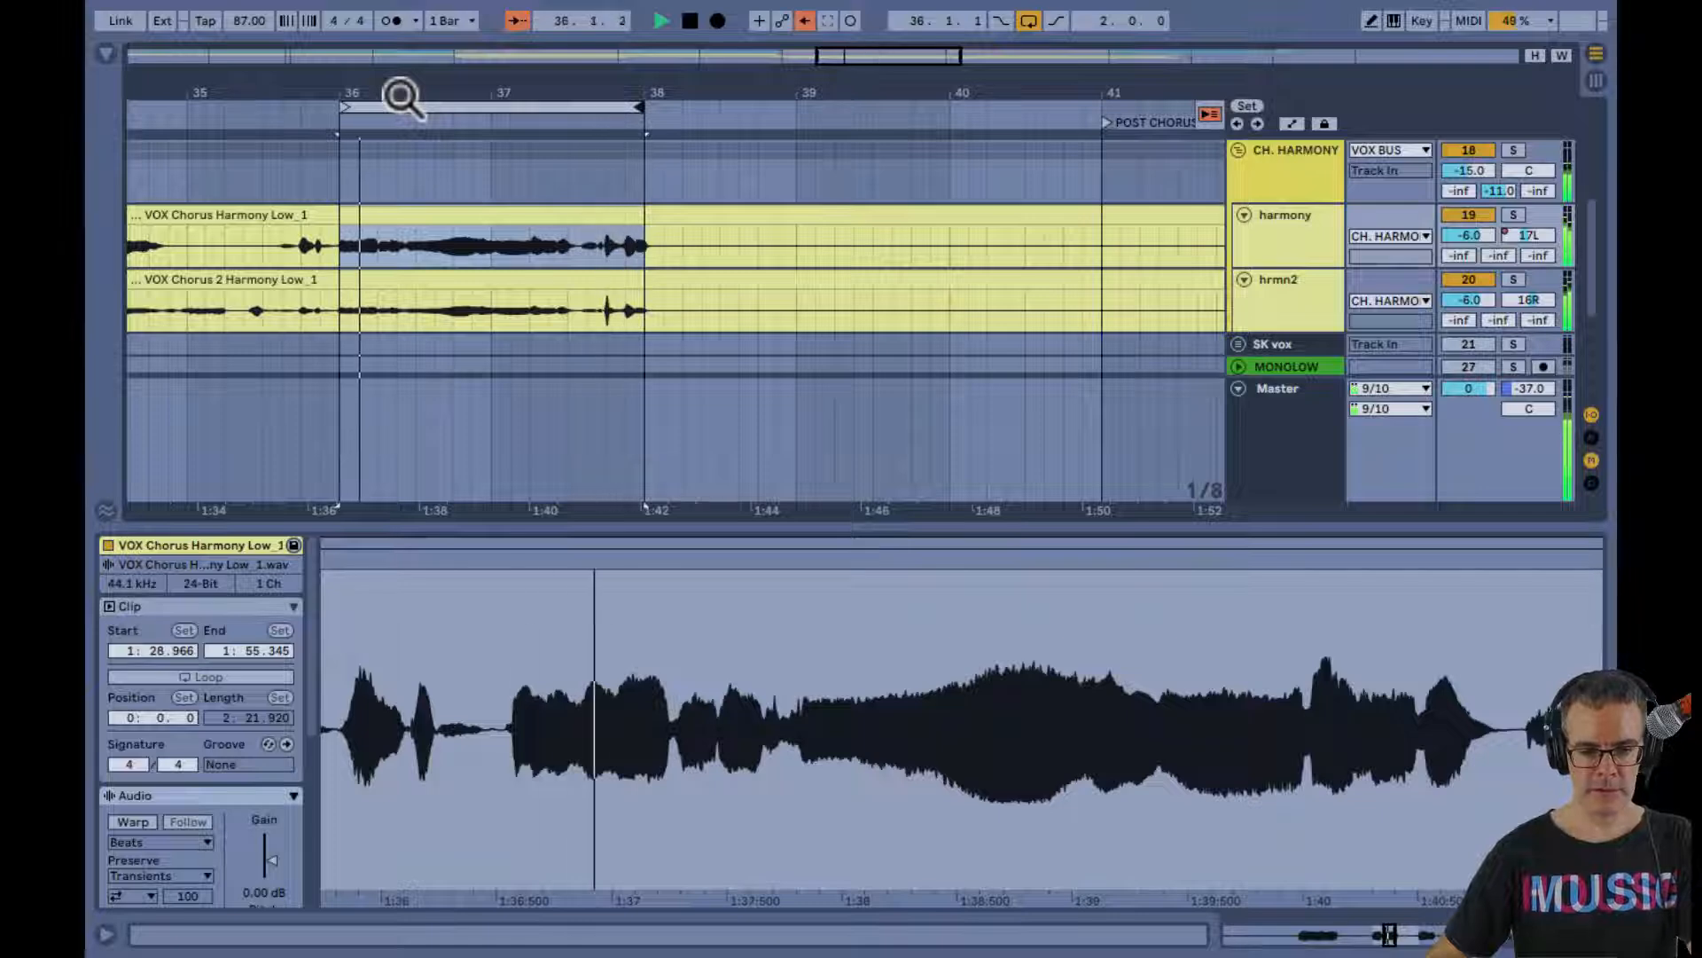
# Show the CH. HARMONY group's device chain in the Session mixer, look through it, stop playback, and expand the EQ Eight display
pyautogui.press('Tab')
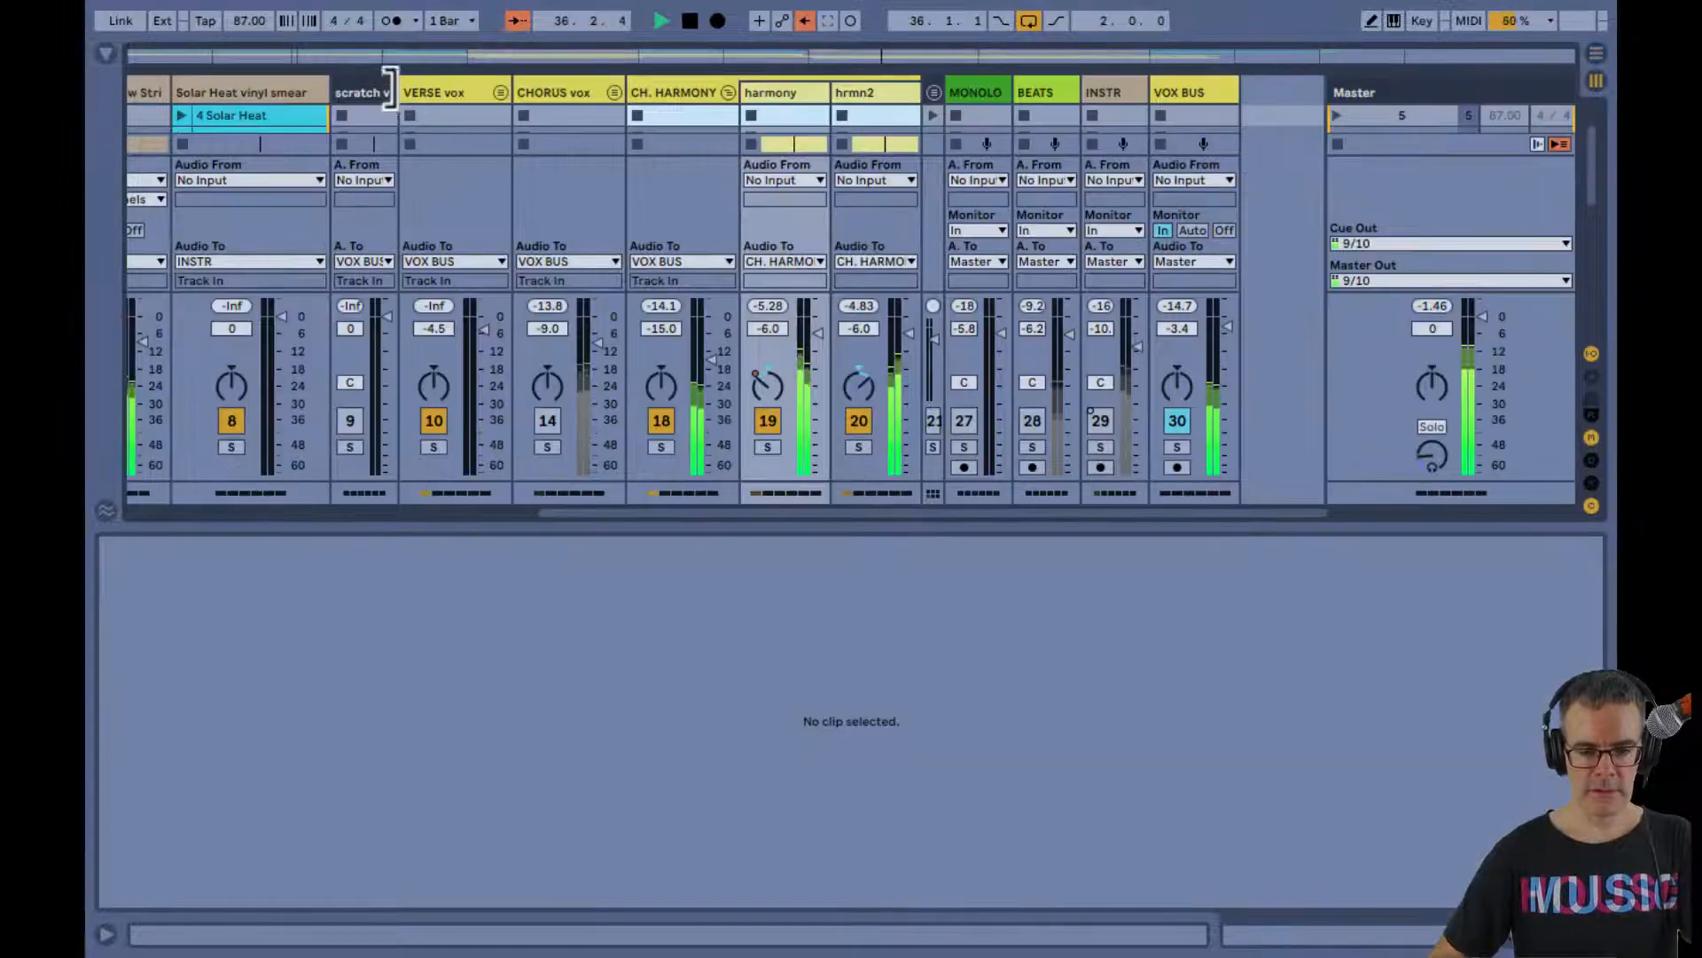
pyautogui.click(690, 81)
pyautogui.doubleClick(775, 92)
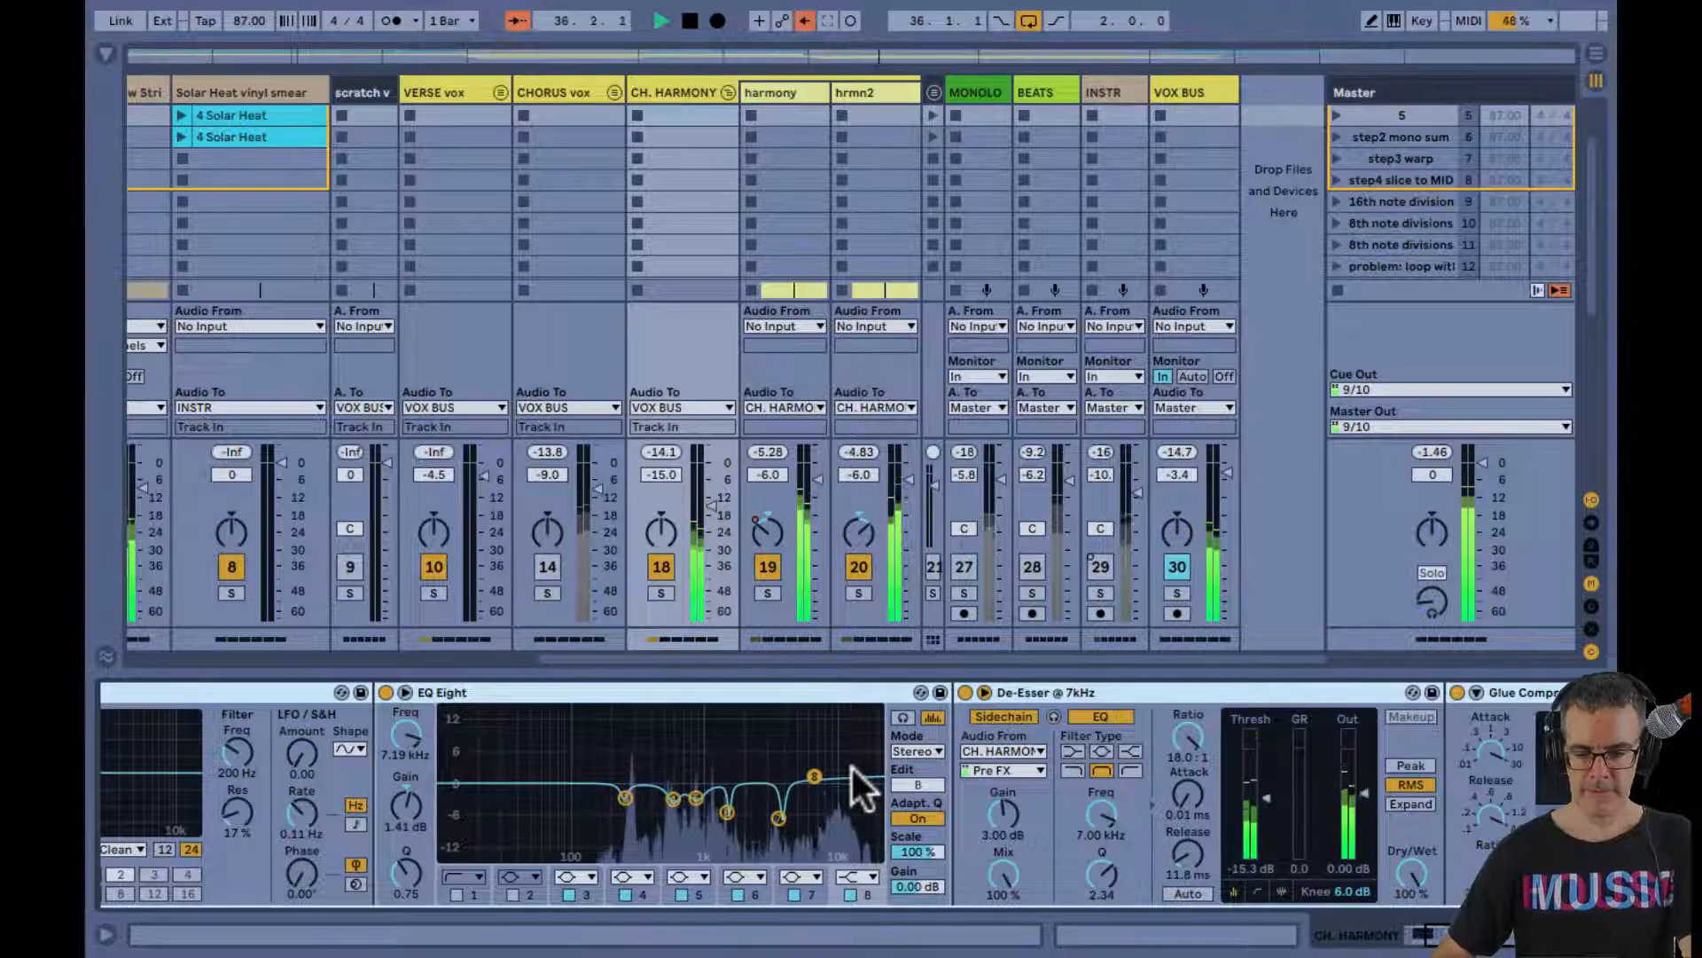
pyautogui.hscroll(3, 852, 768)
pyautogui.hscroll(-6, 851, 767)
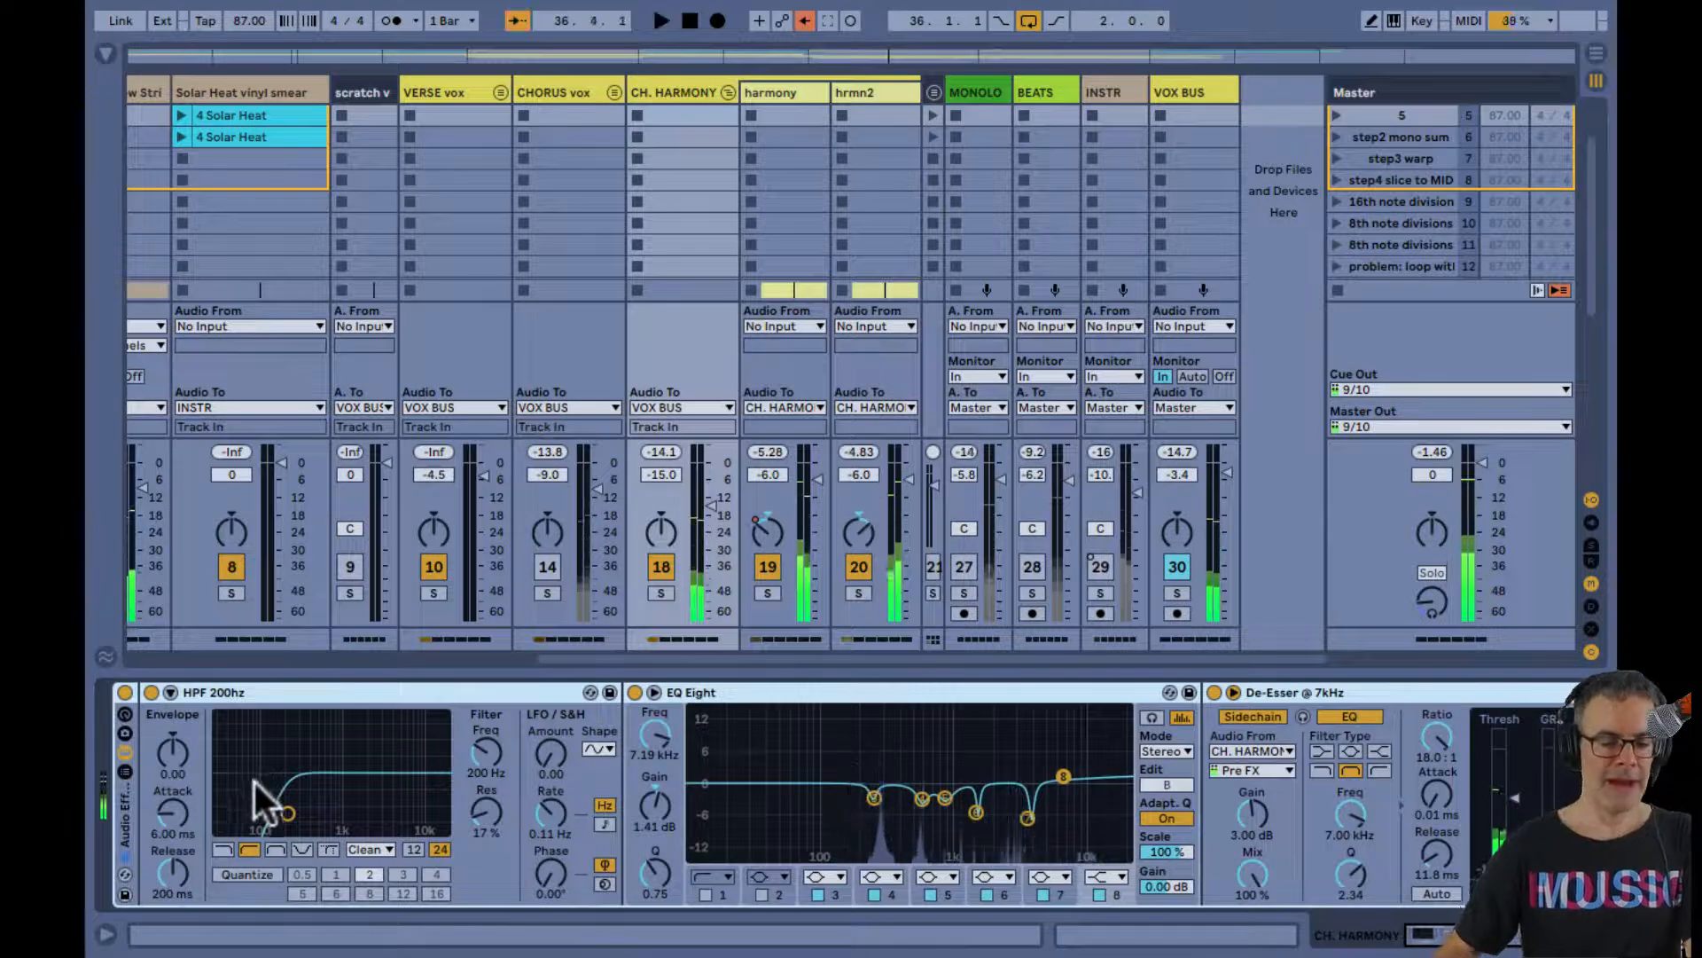
pyautogui.doubleClick(778, 747)
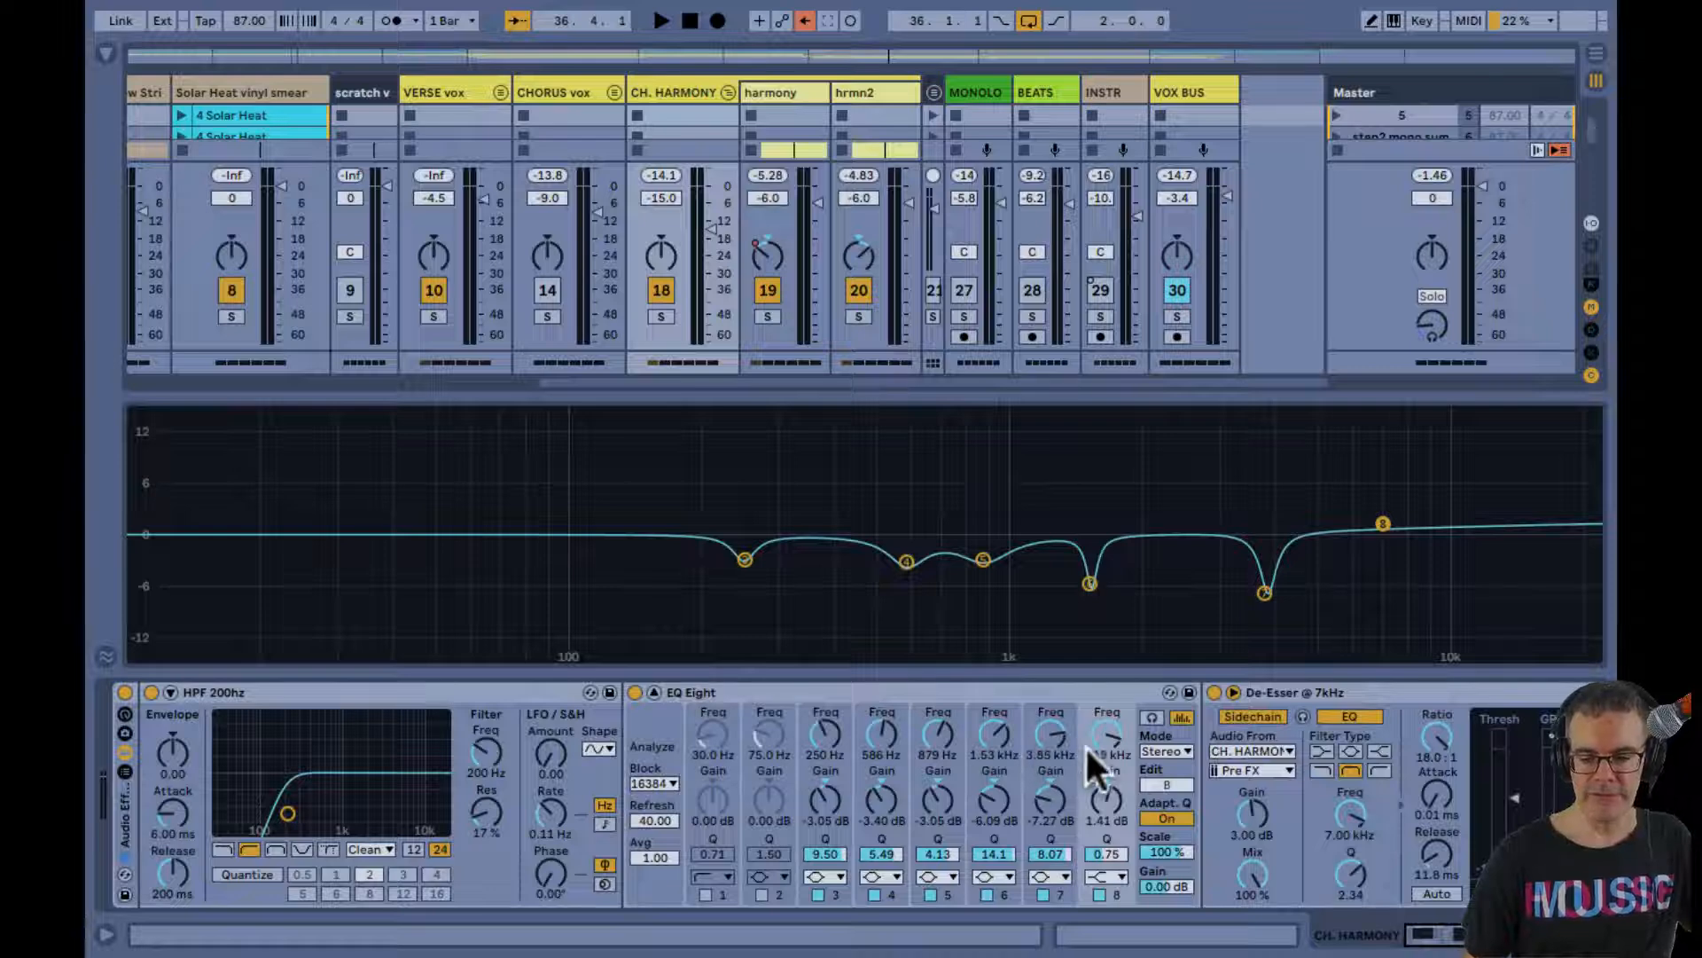
# Collapse the EQ Eight display, unmute the CHORUS vox group, fold the CH. HARMONY group, and play the loop with both groups
pyautogui.doubleClick(1089, 513)
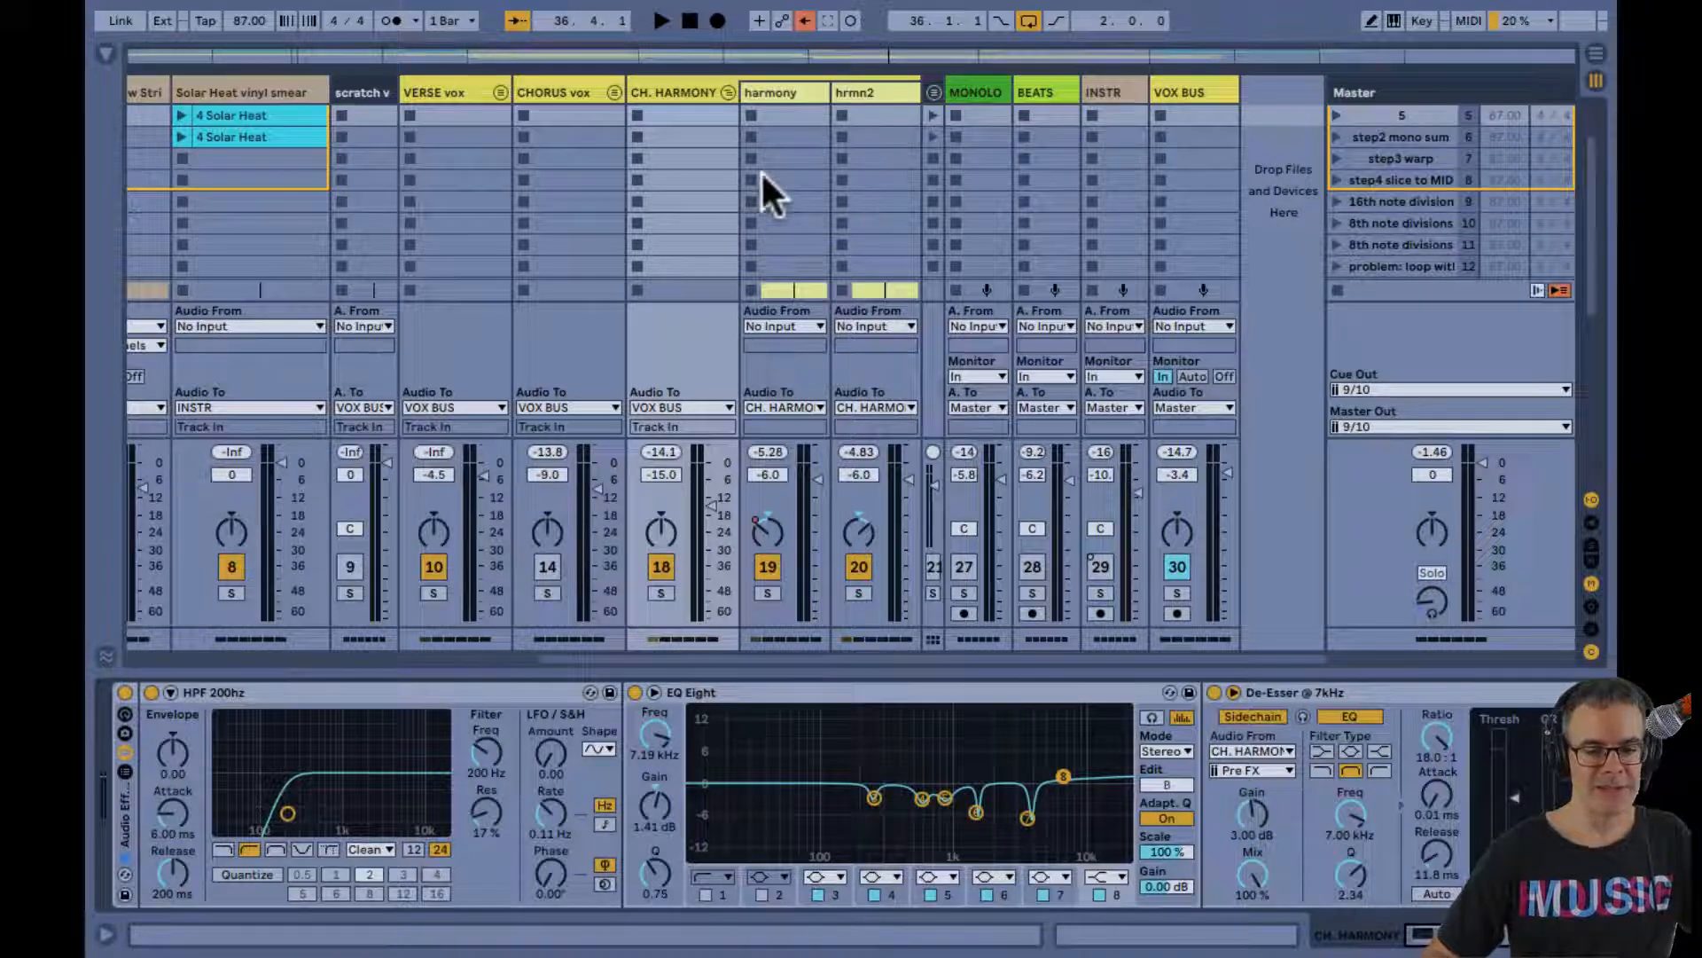
pyautogui.click(545, 568)
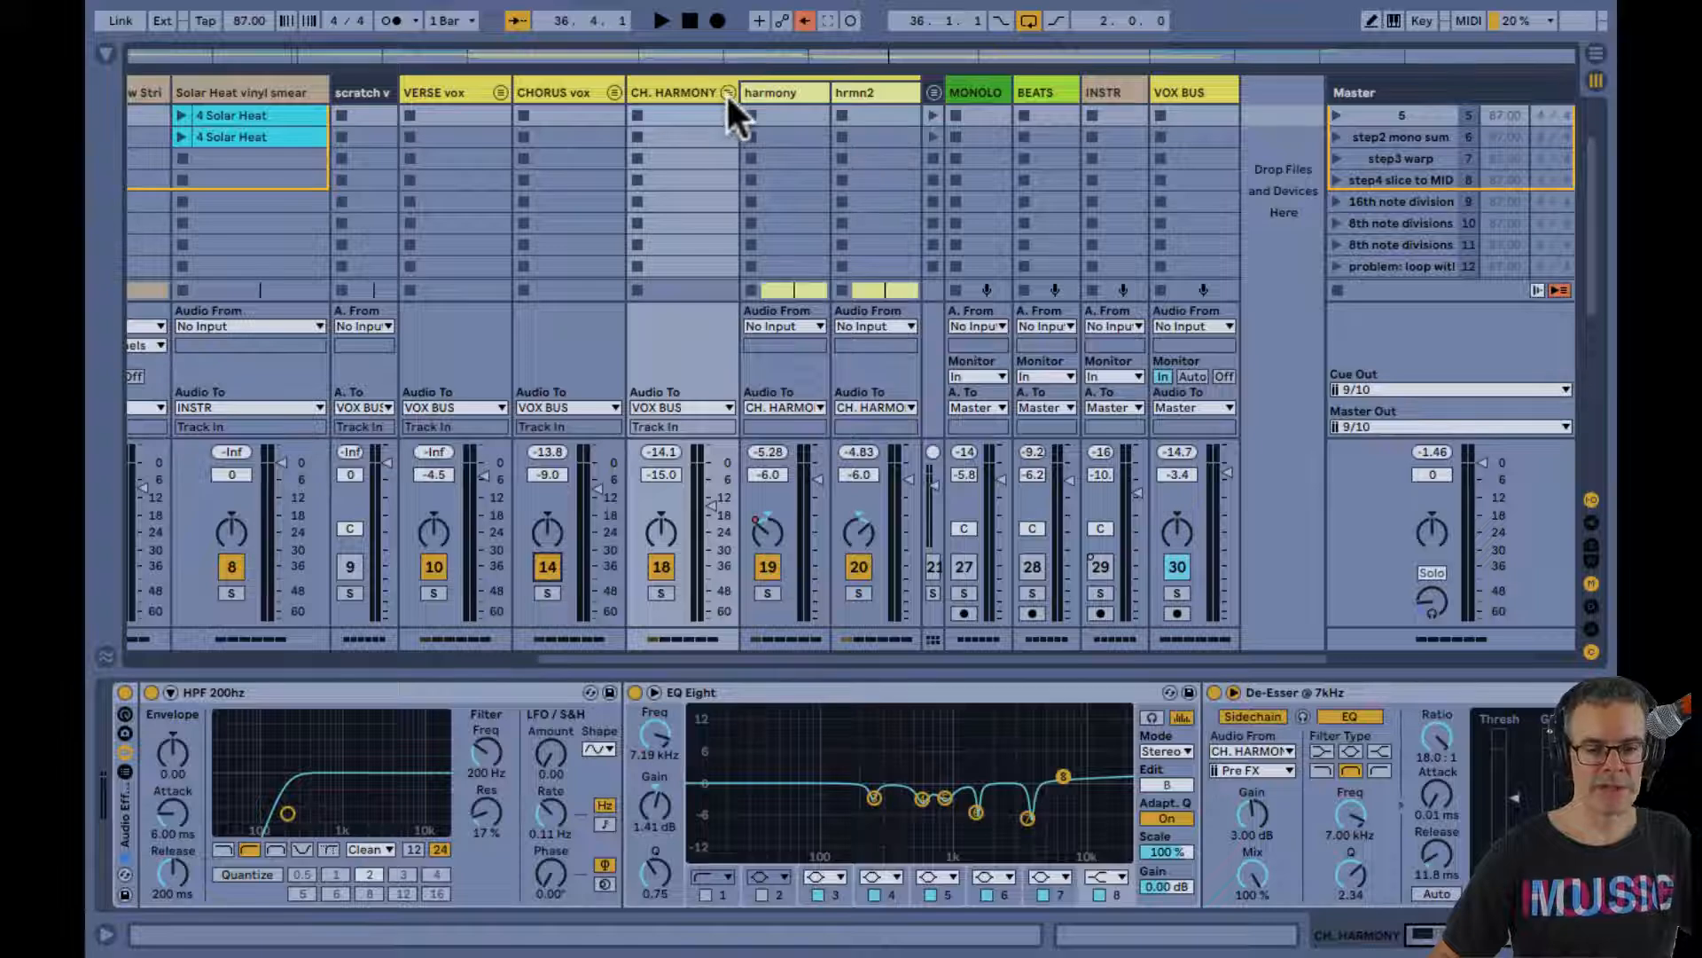
pyautogui.hscroll(-3, 726, 92)
pyautogui.press('space')
pyautogui.scroll(1, 614, 365)
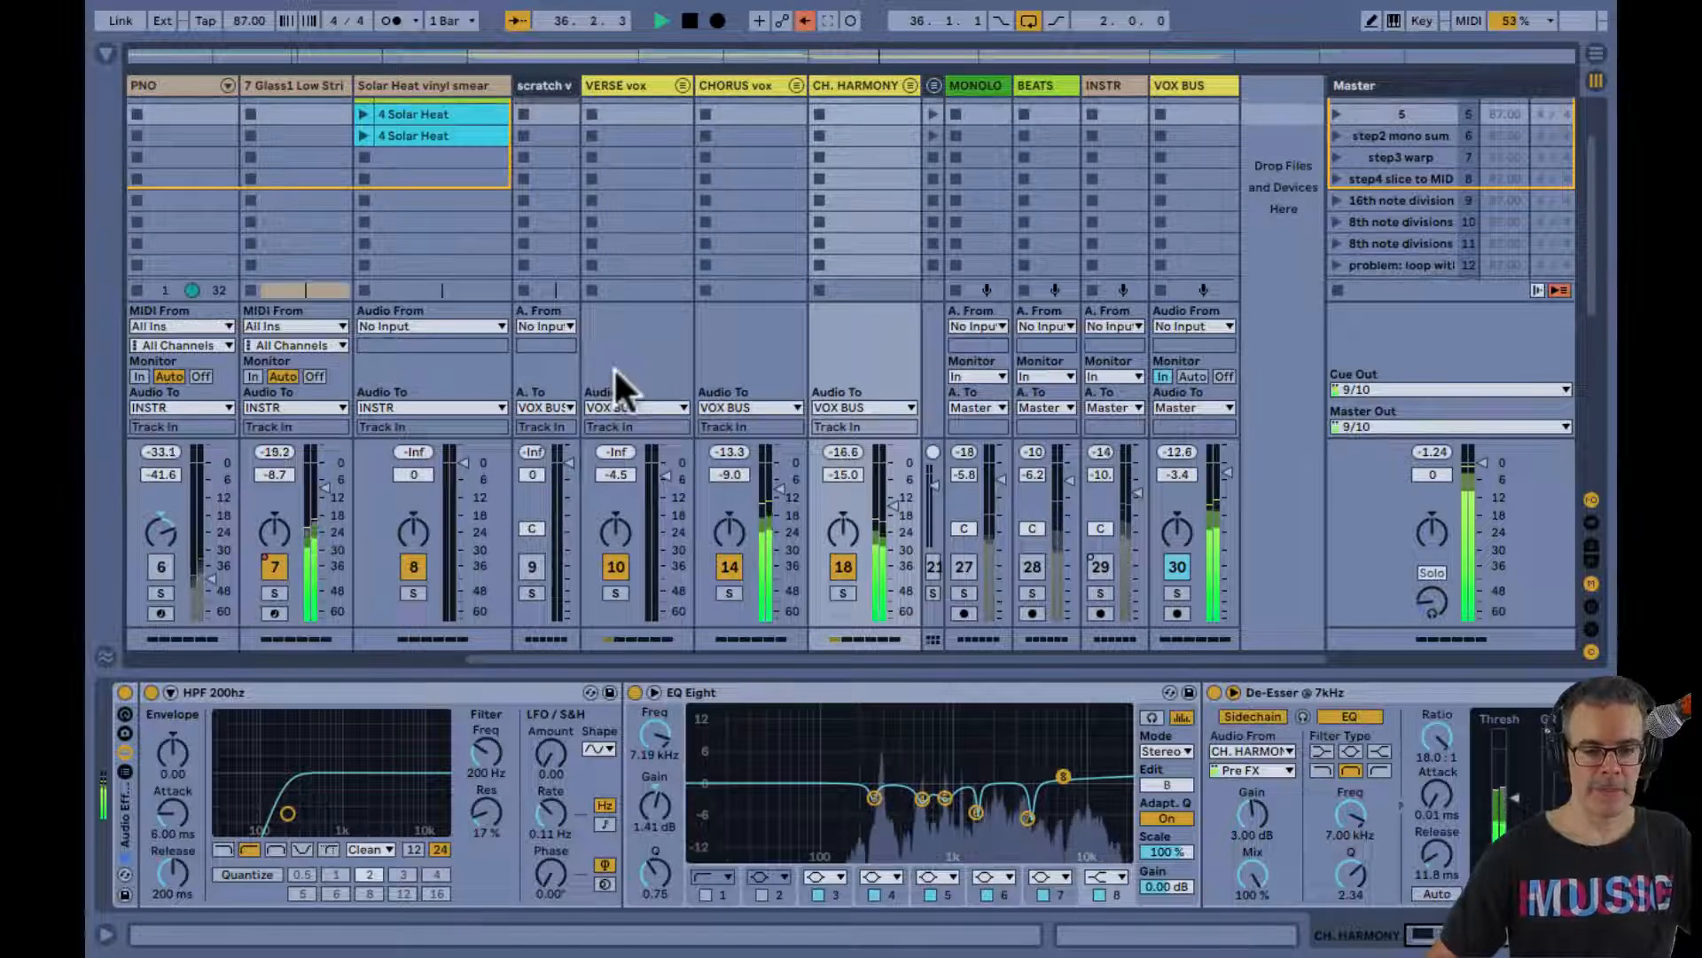
# Stop playback and hide the In/Out section of the Session mixer
pyautogui.press('space')
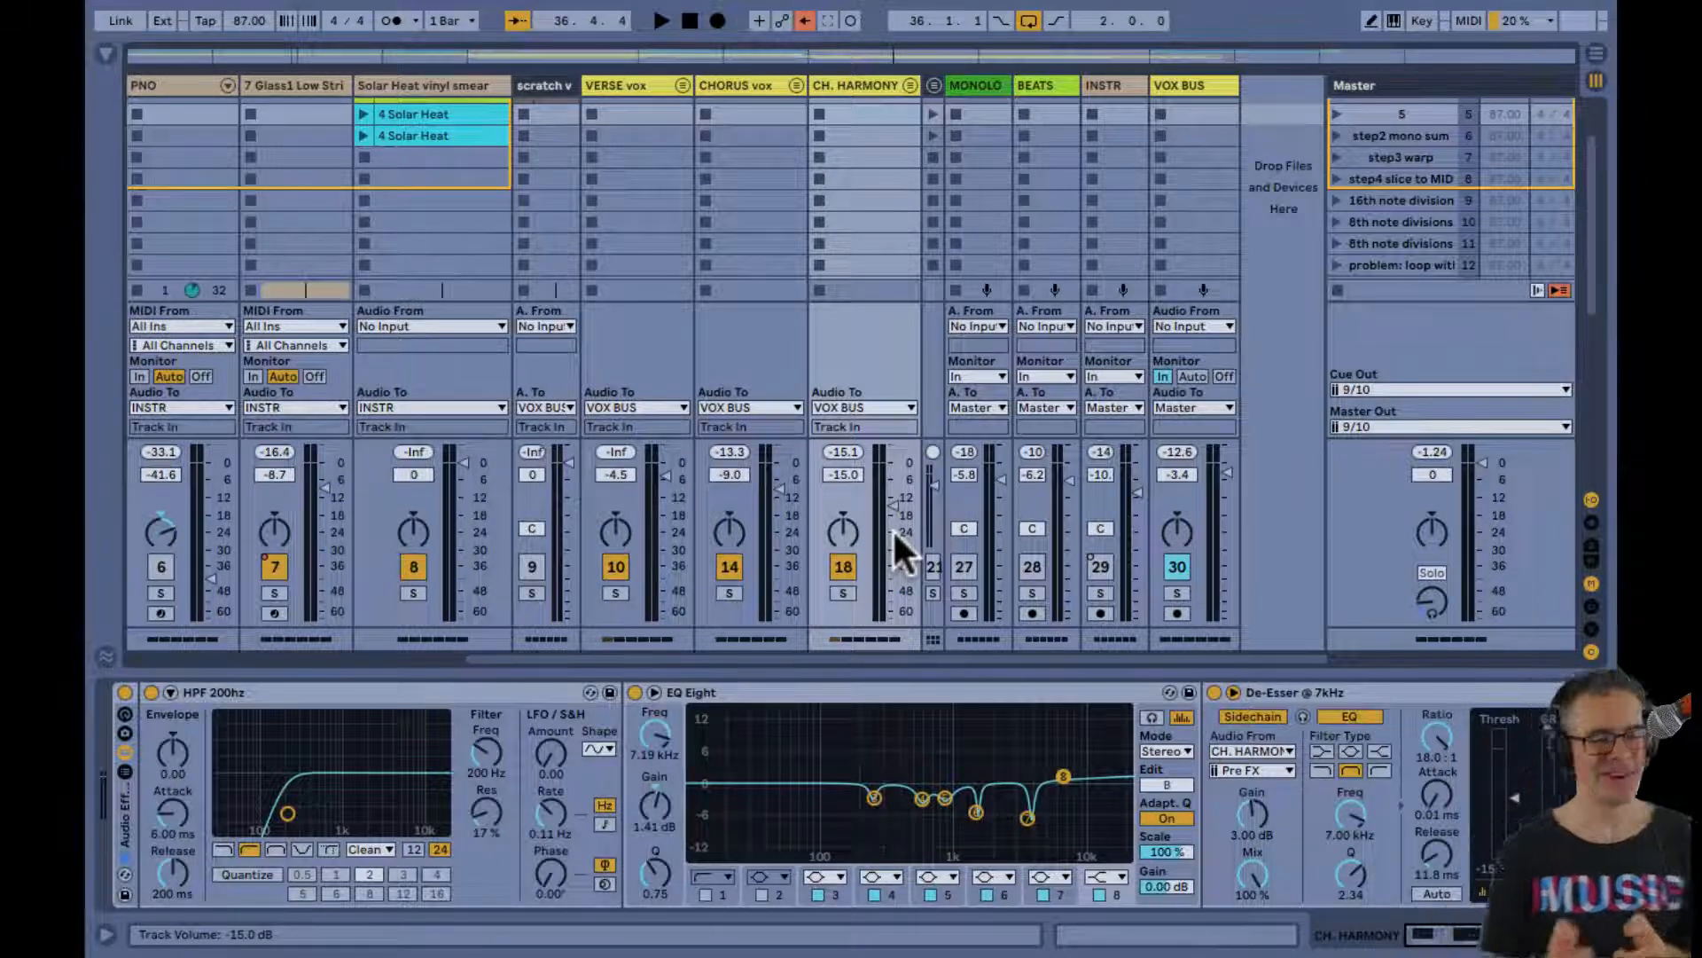
pyautogui.scroll(2, 892, 528)
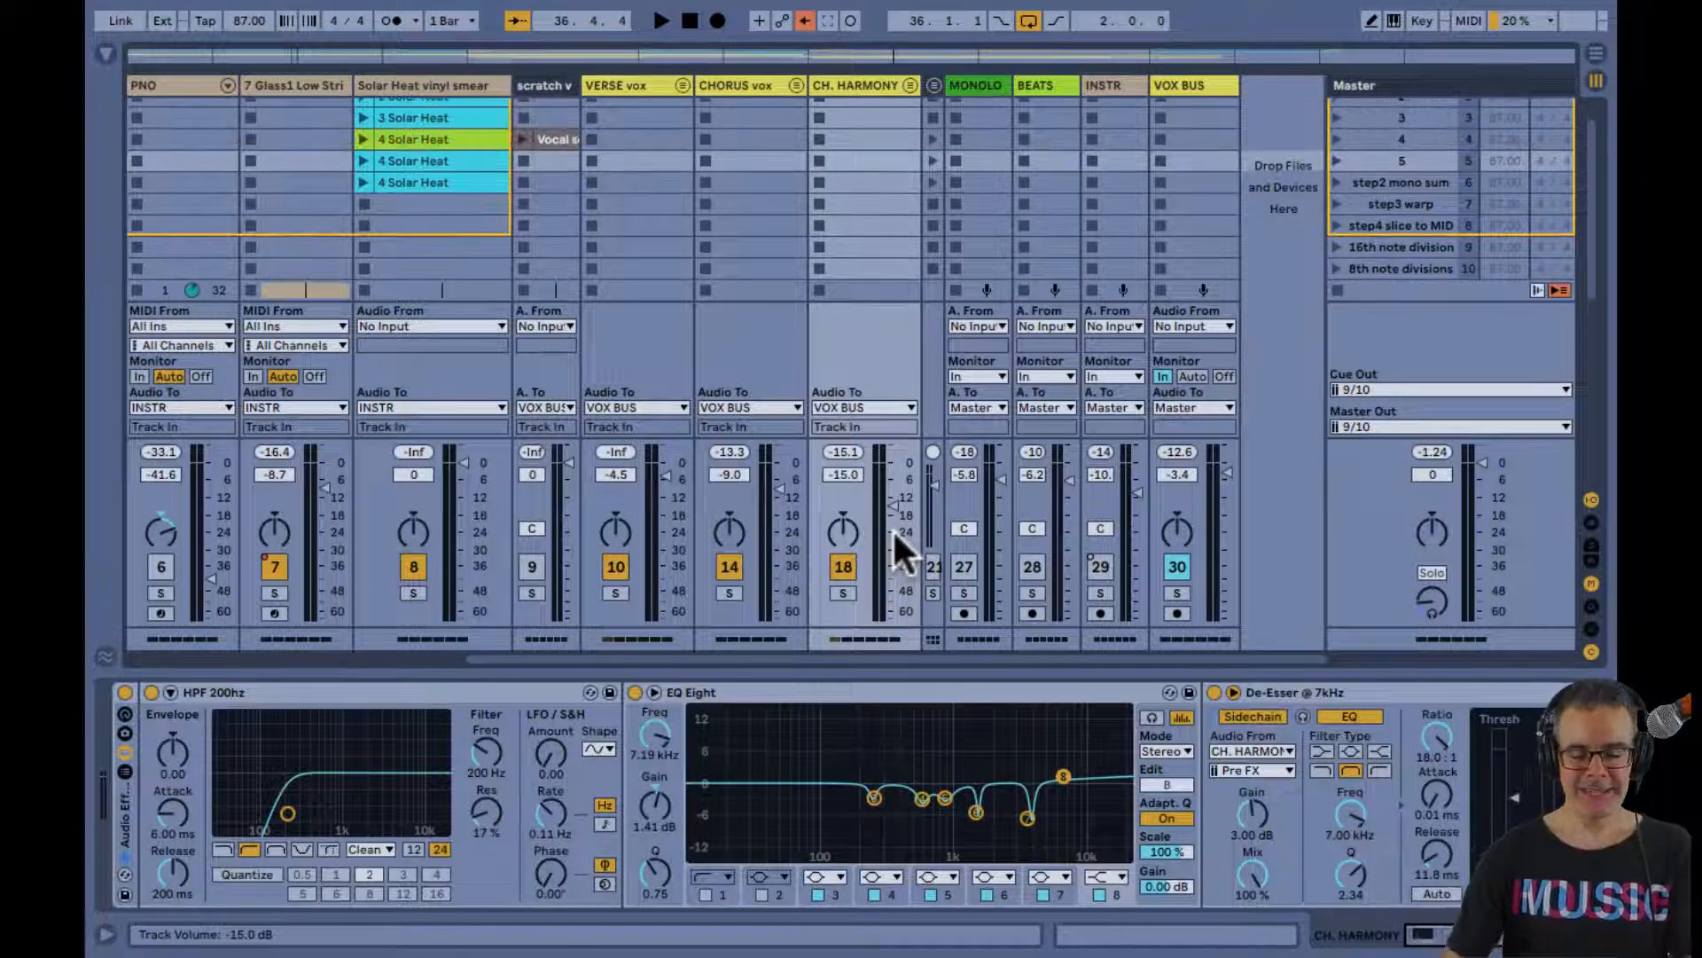
pyautogui.press('super+alt+i')
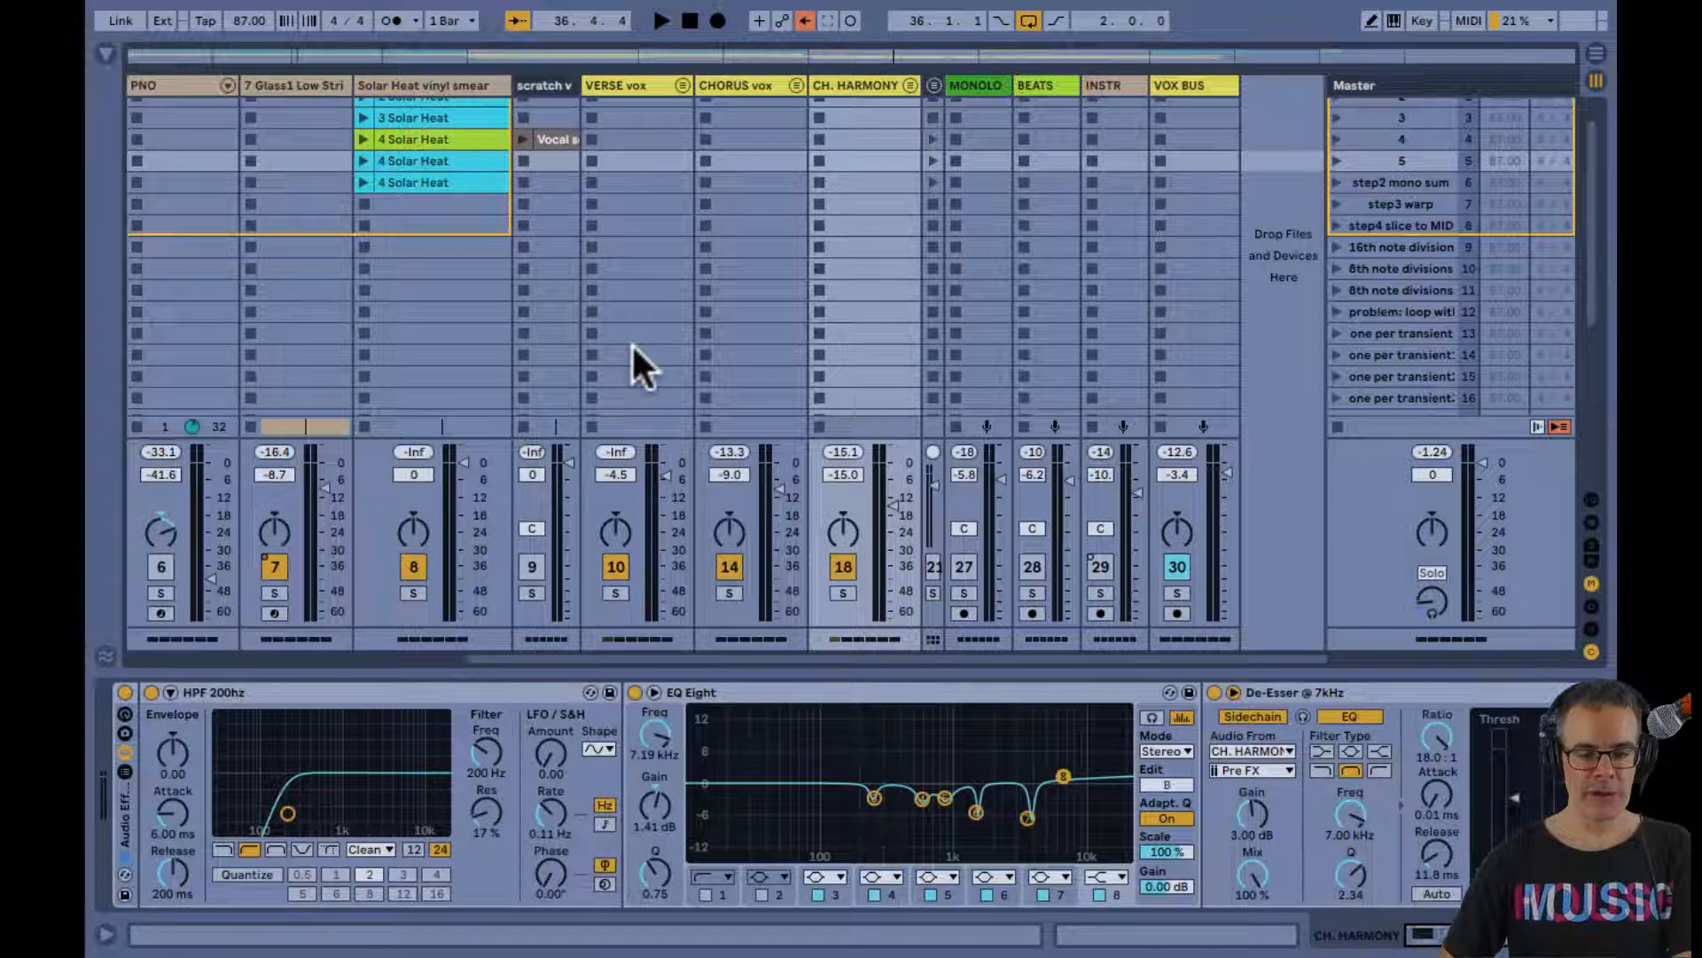
# Unfold and refold the VERSE vox, CHORUS vox and CH. HARMONY groups in turn to view the tracks inside each
pyautogui.click(682, 85)
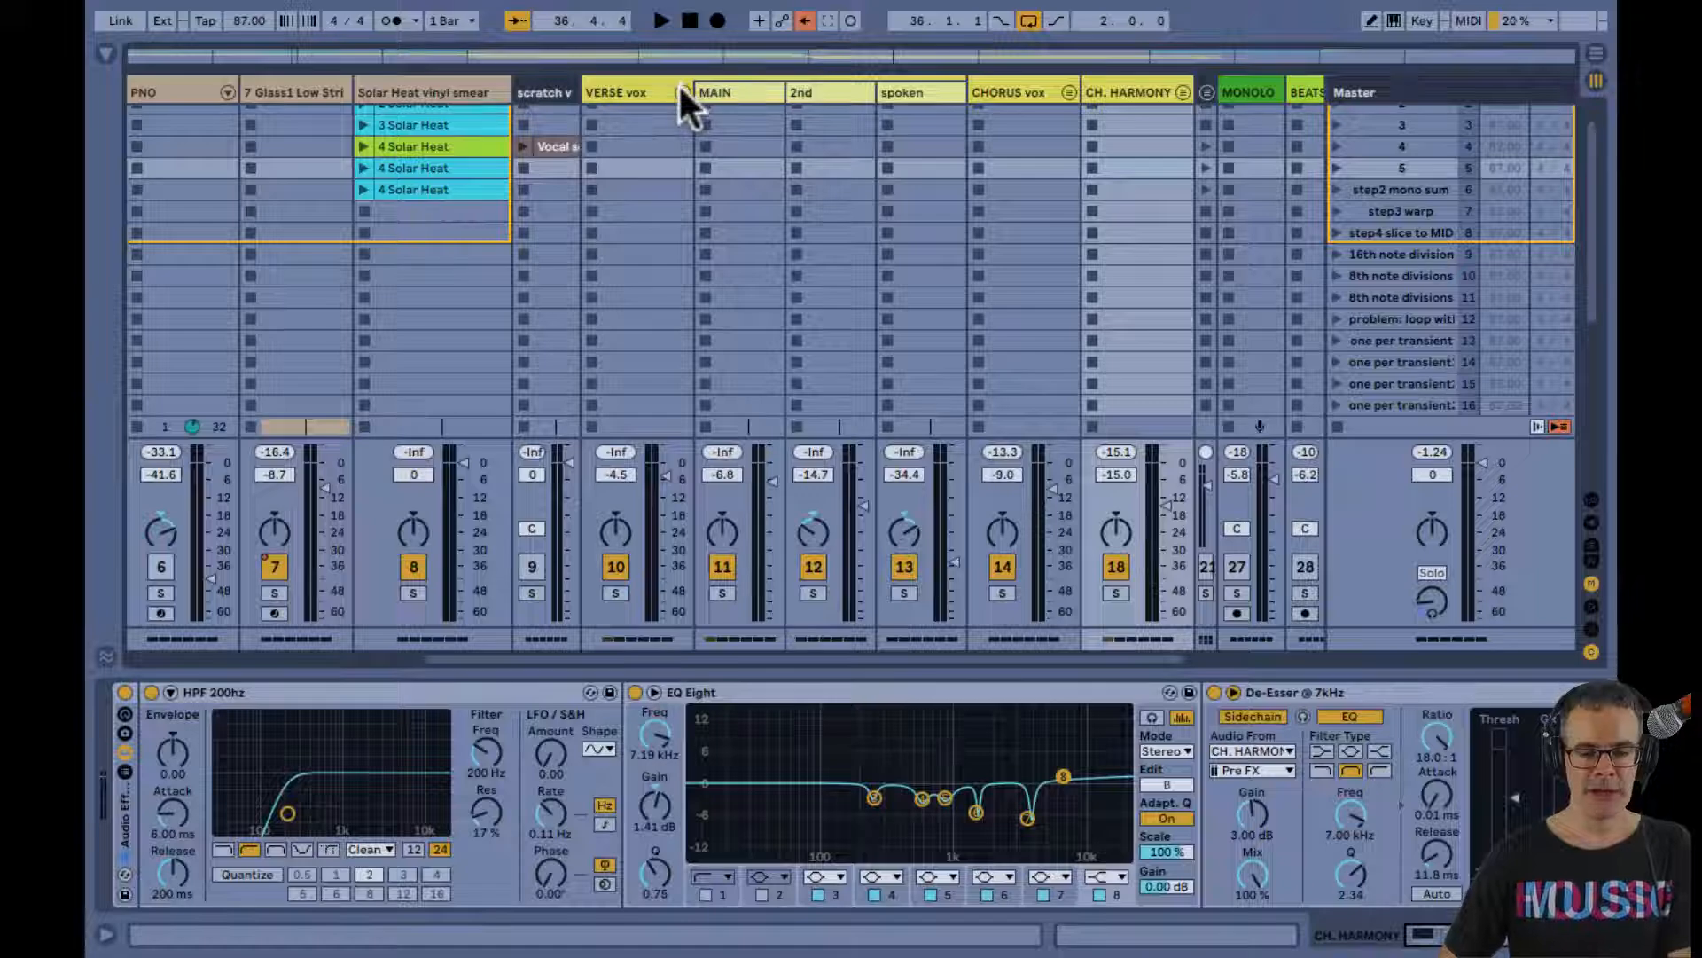
pyautogui.click(681, 86)
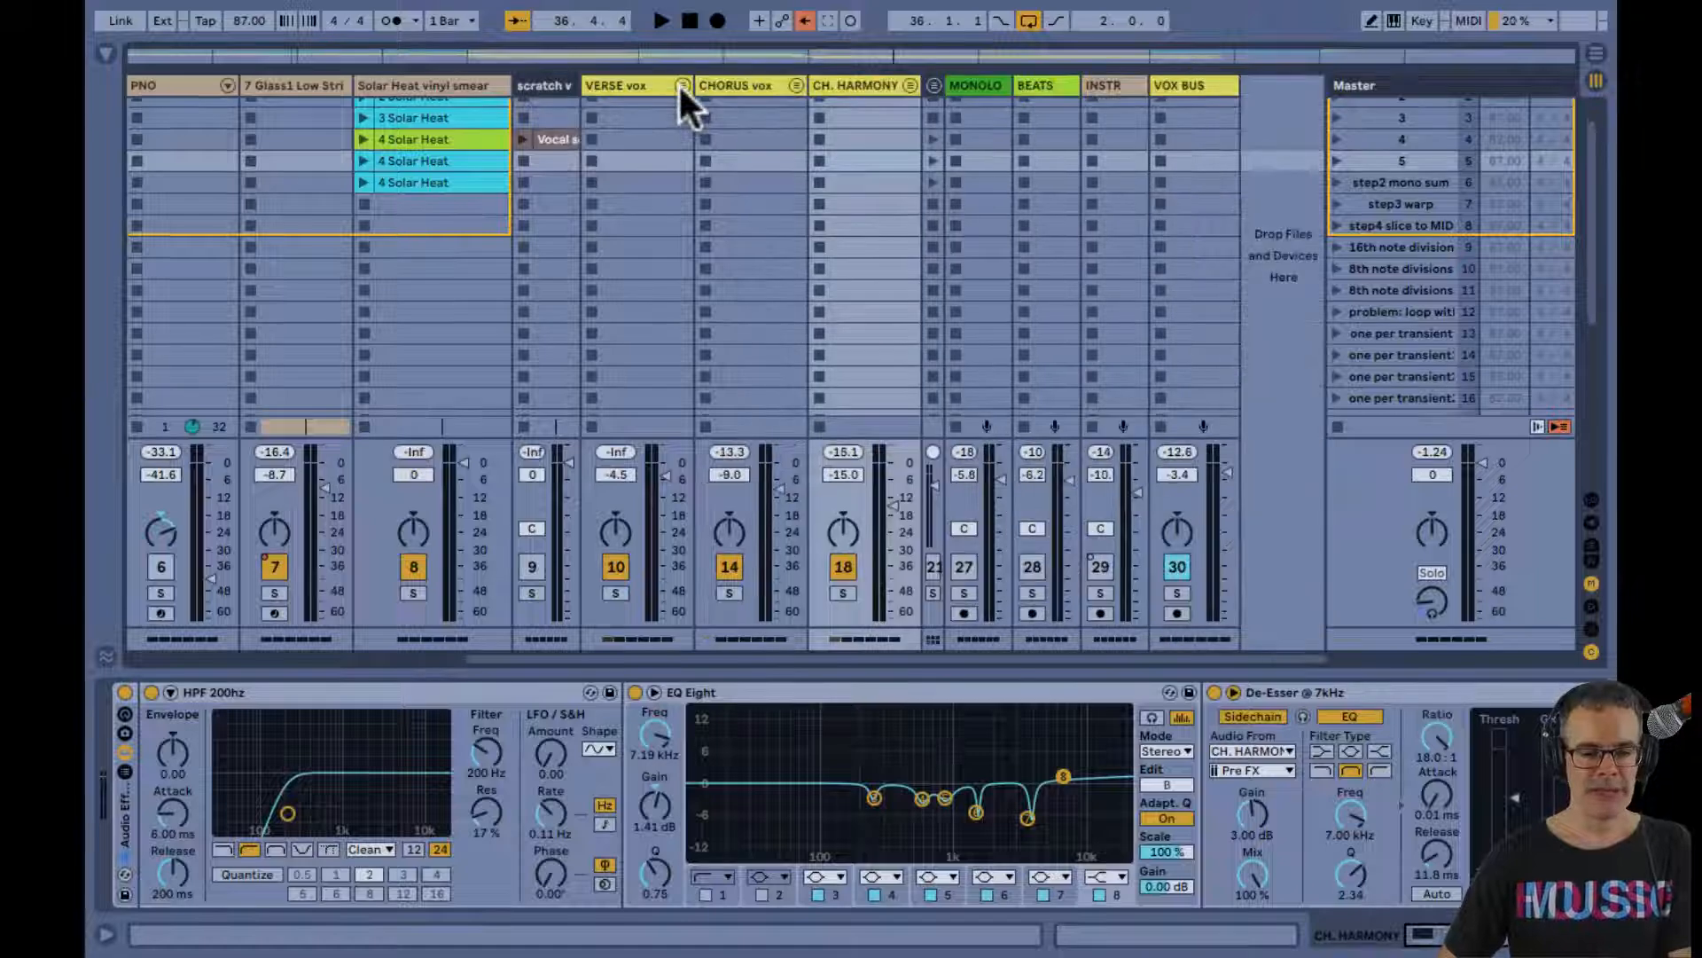
pyautogui.click(796, 85)
pyautogui.hscroll(3, 711, 215)
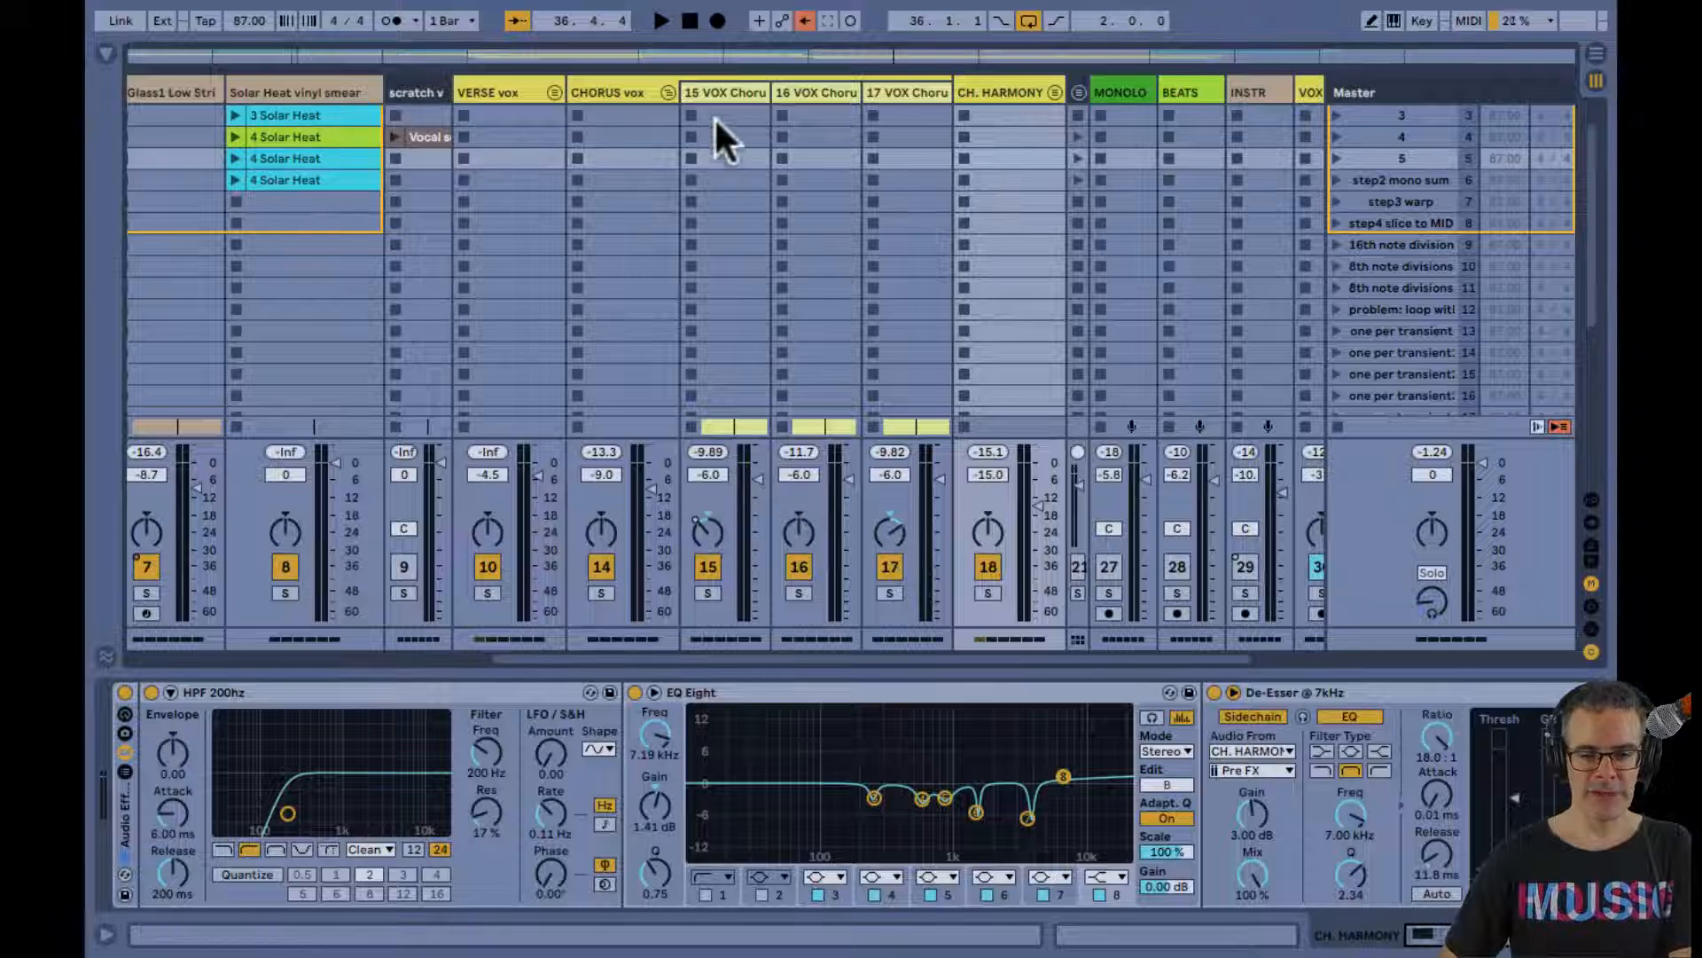
pyautogui.click(667, 92)
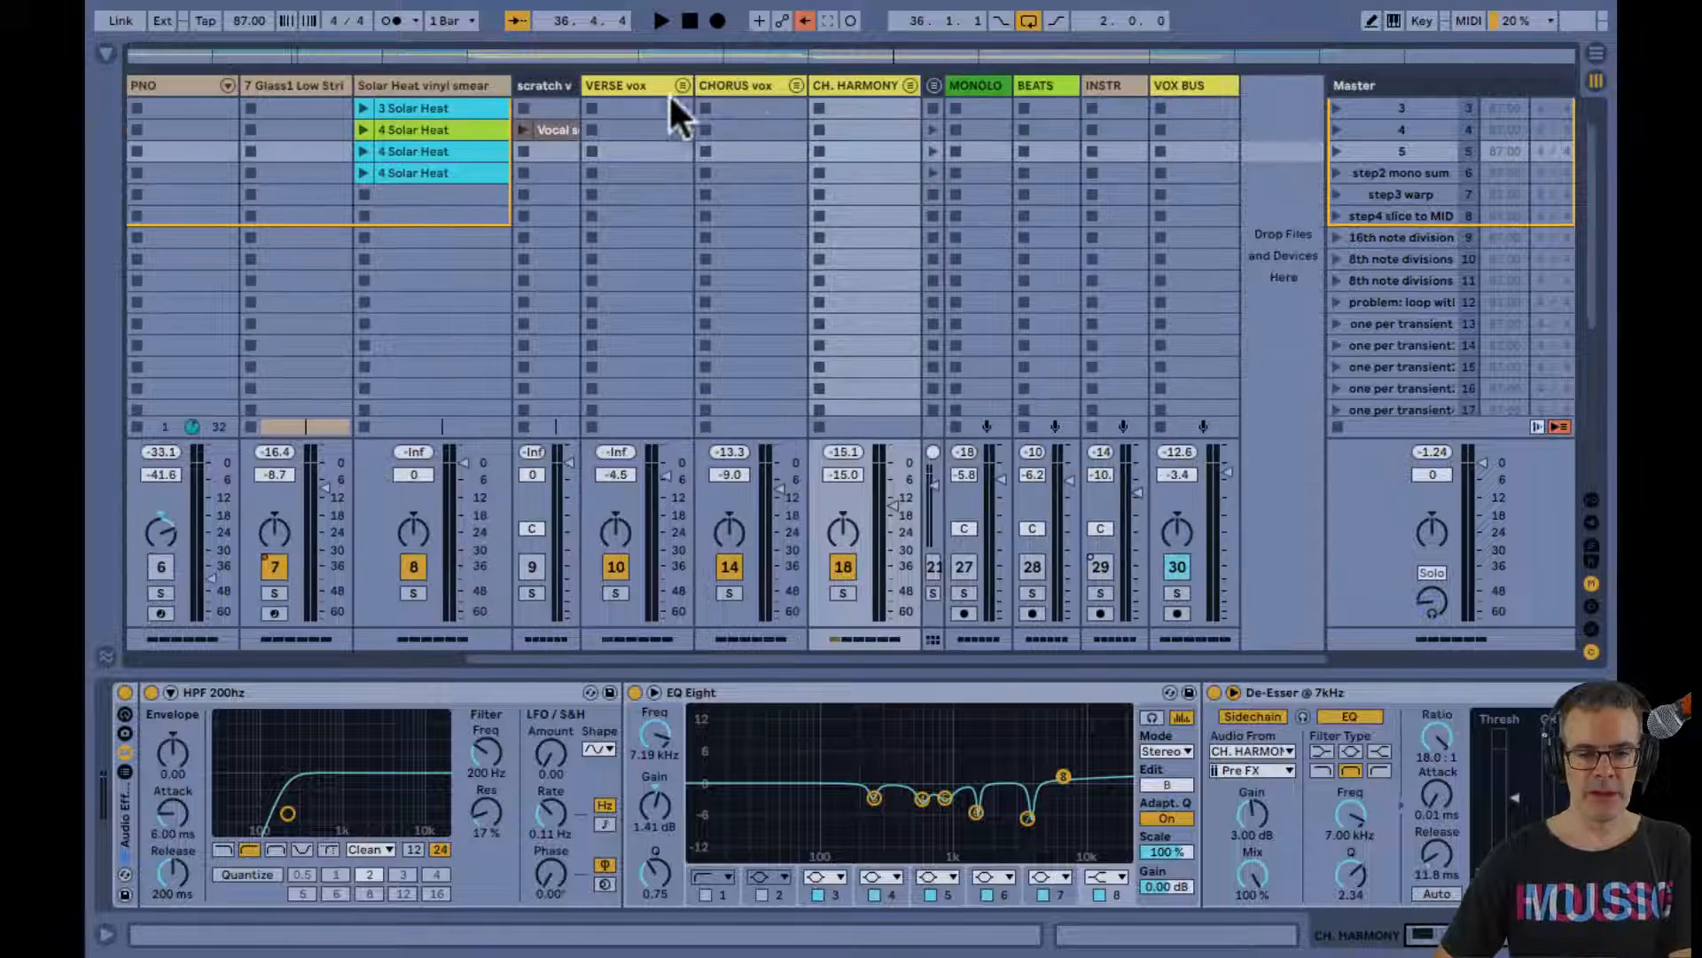
pyautogui.click(911, 87)
pyautogui.hscroll(1, 848, 241)
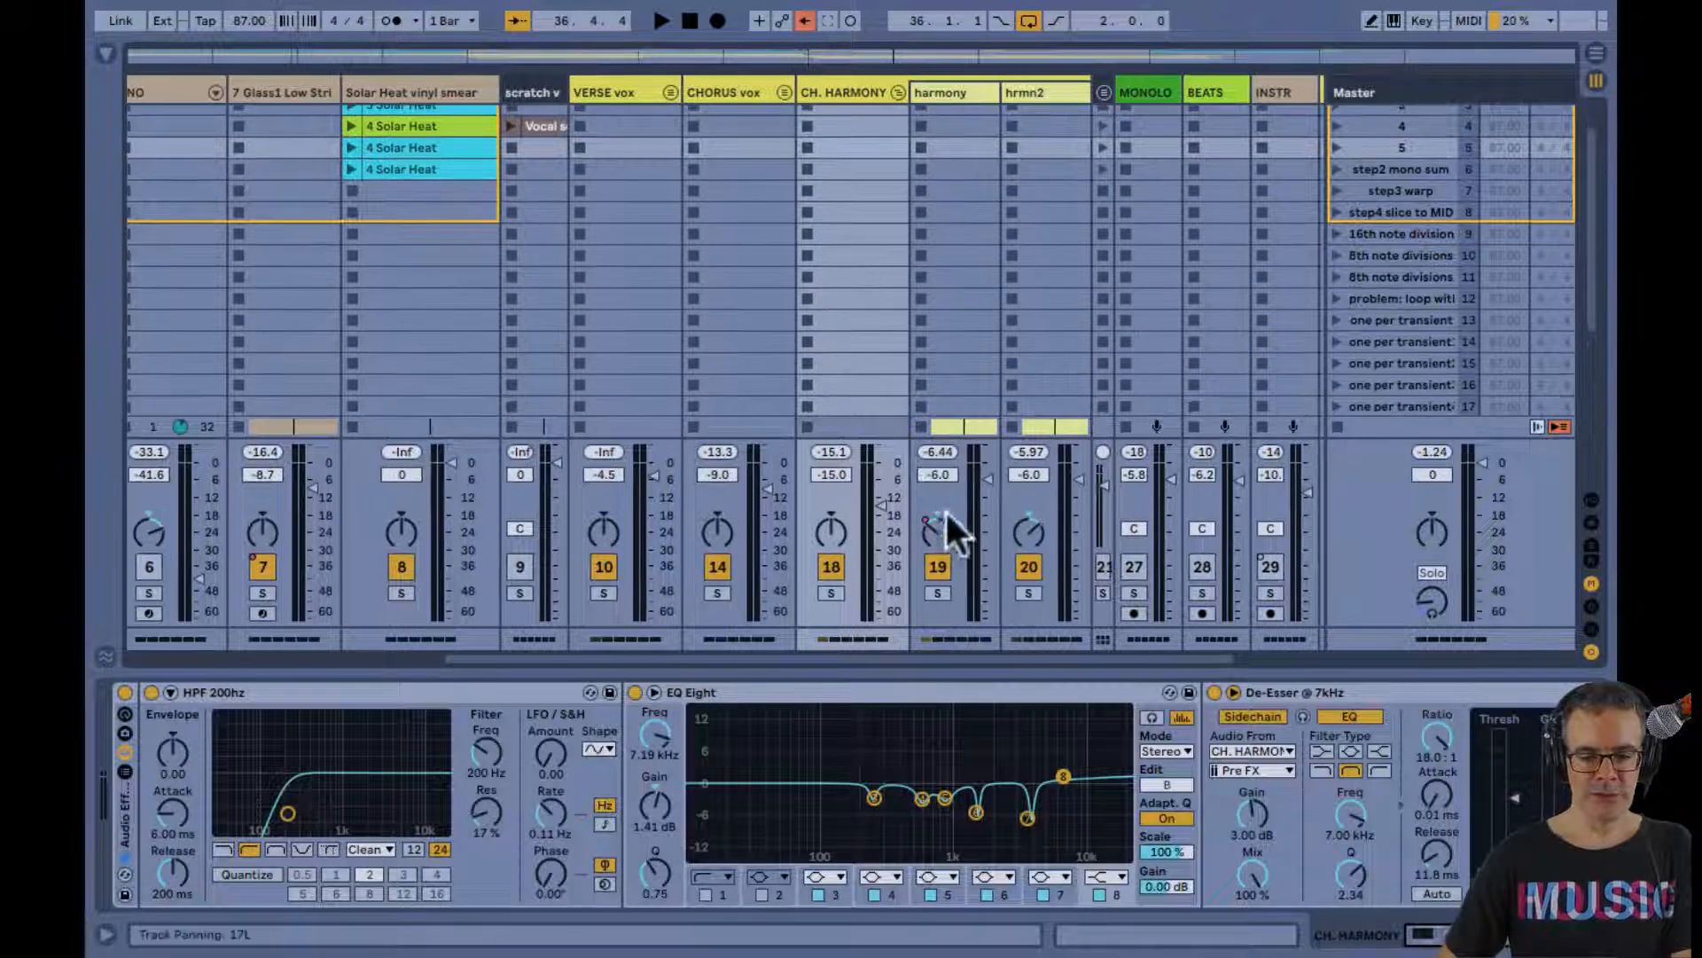
pyautogui.click(894, 92)
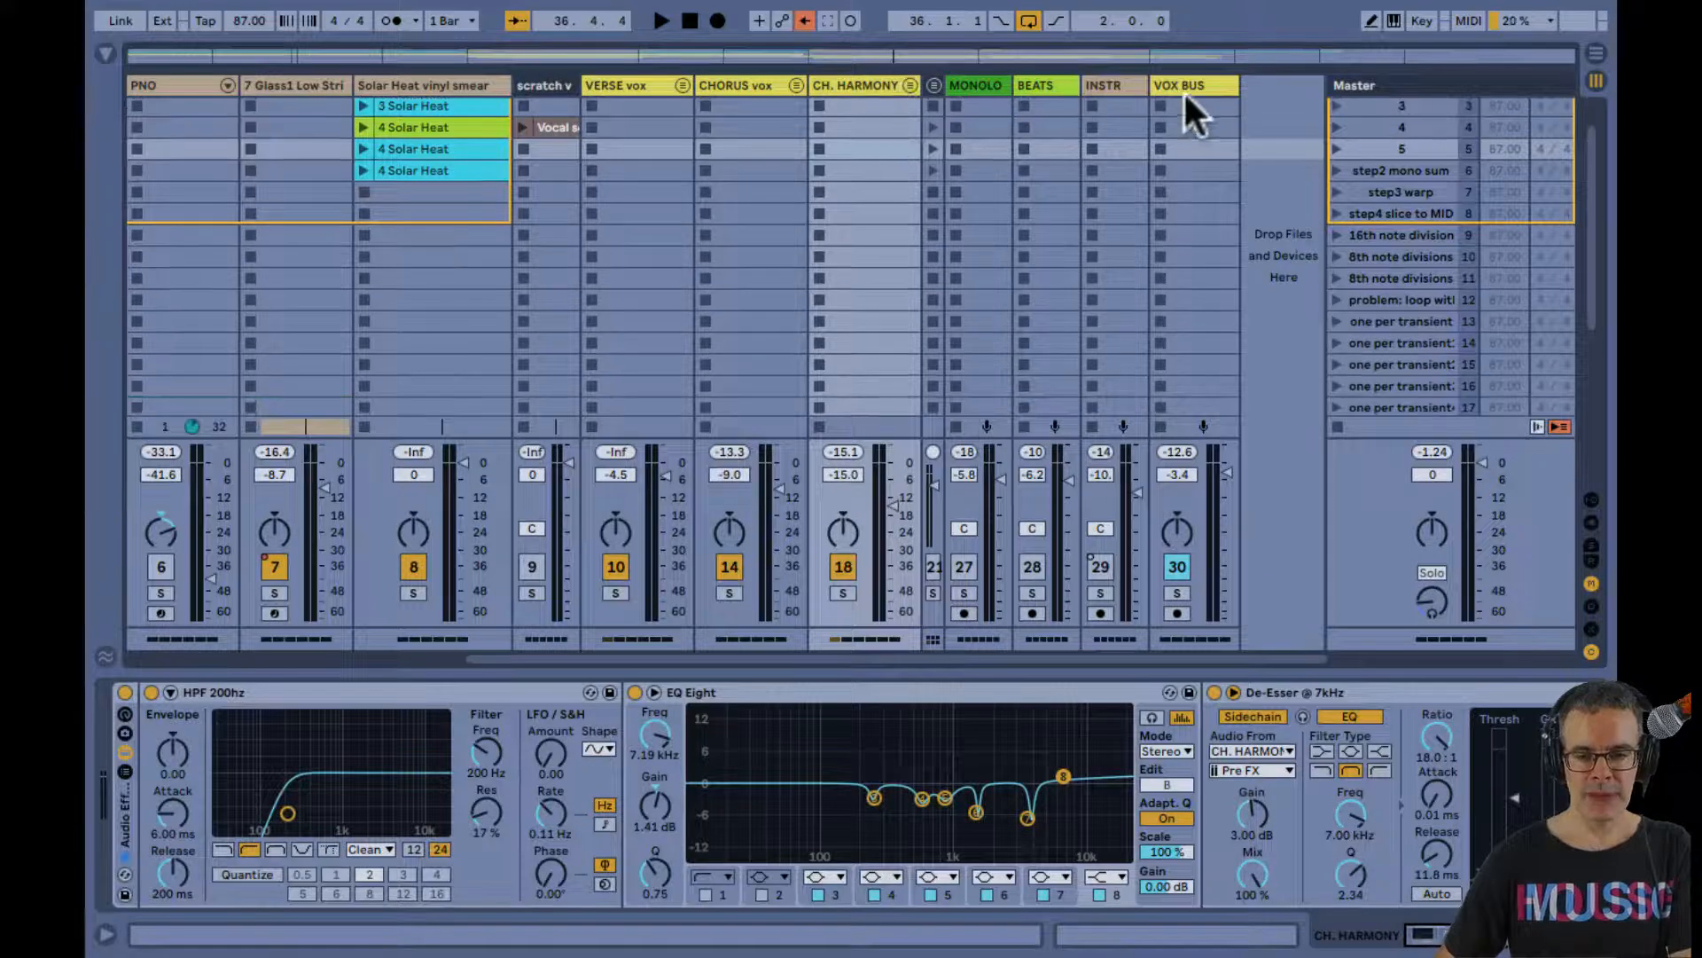
# In the Arrangement, unfold the CH. HARMONY, CHORUS vox and VERSE vox groups, and hide the detail area to give the clips more room
pyautogui.press('Tab')
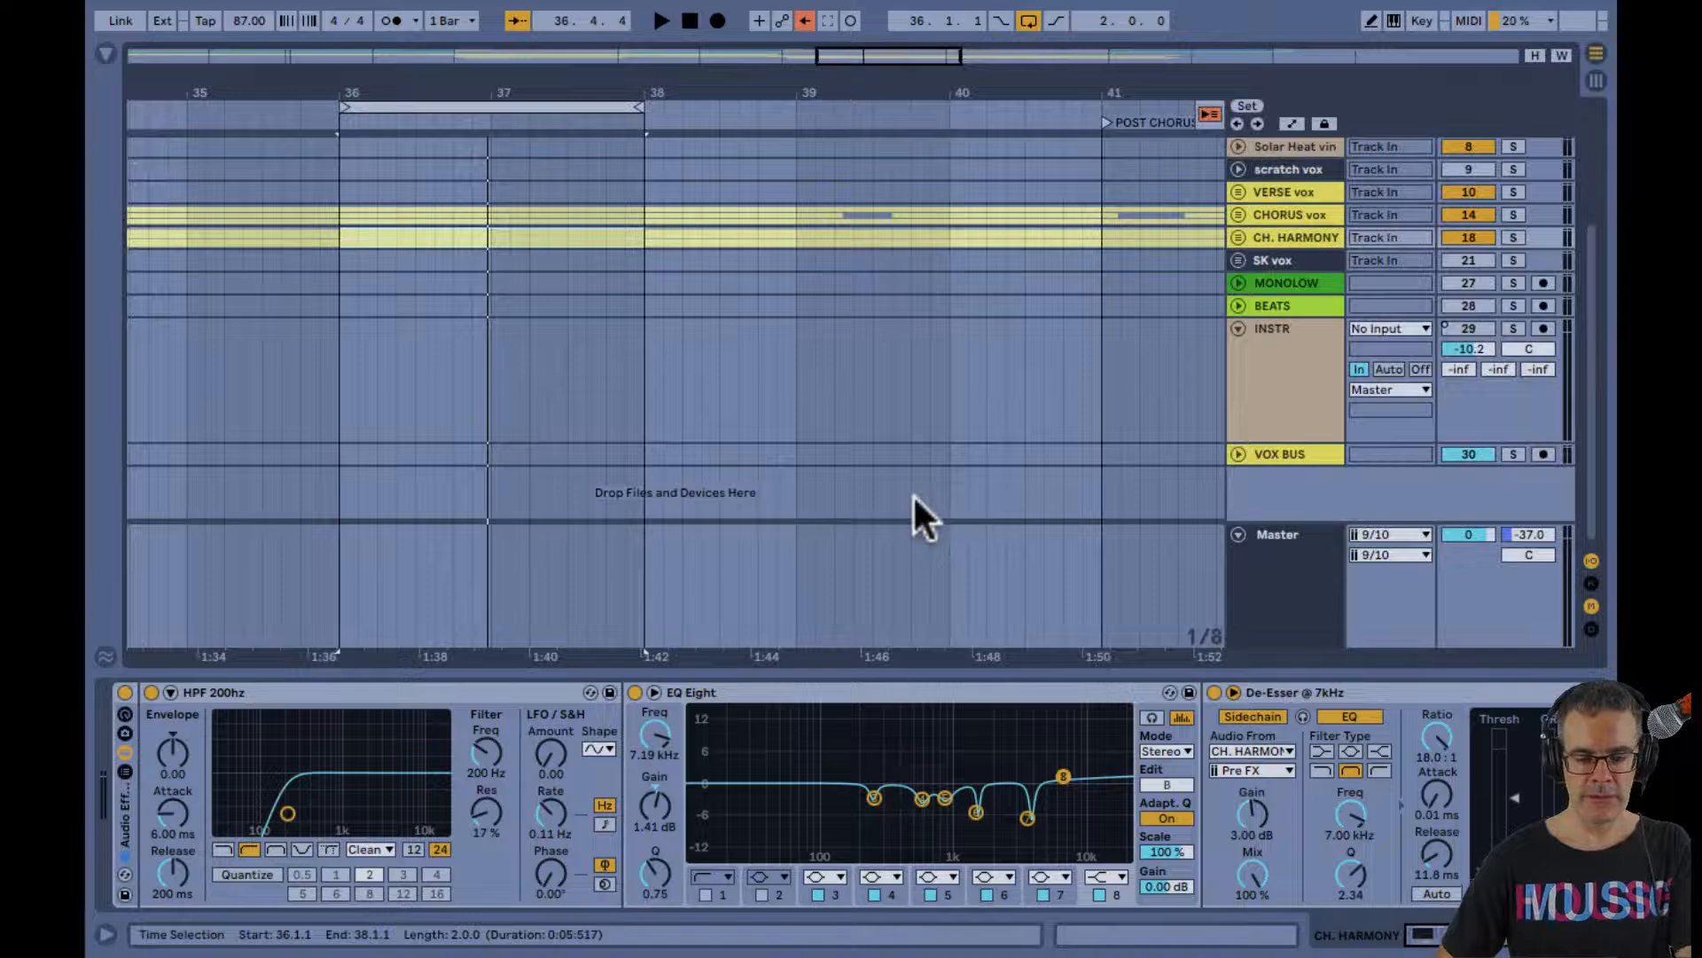
pyautogui.scroll(5, 884, 416)
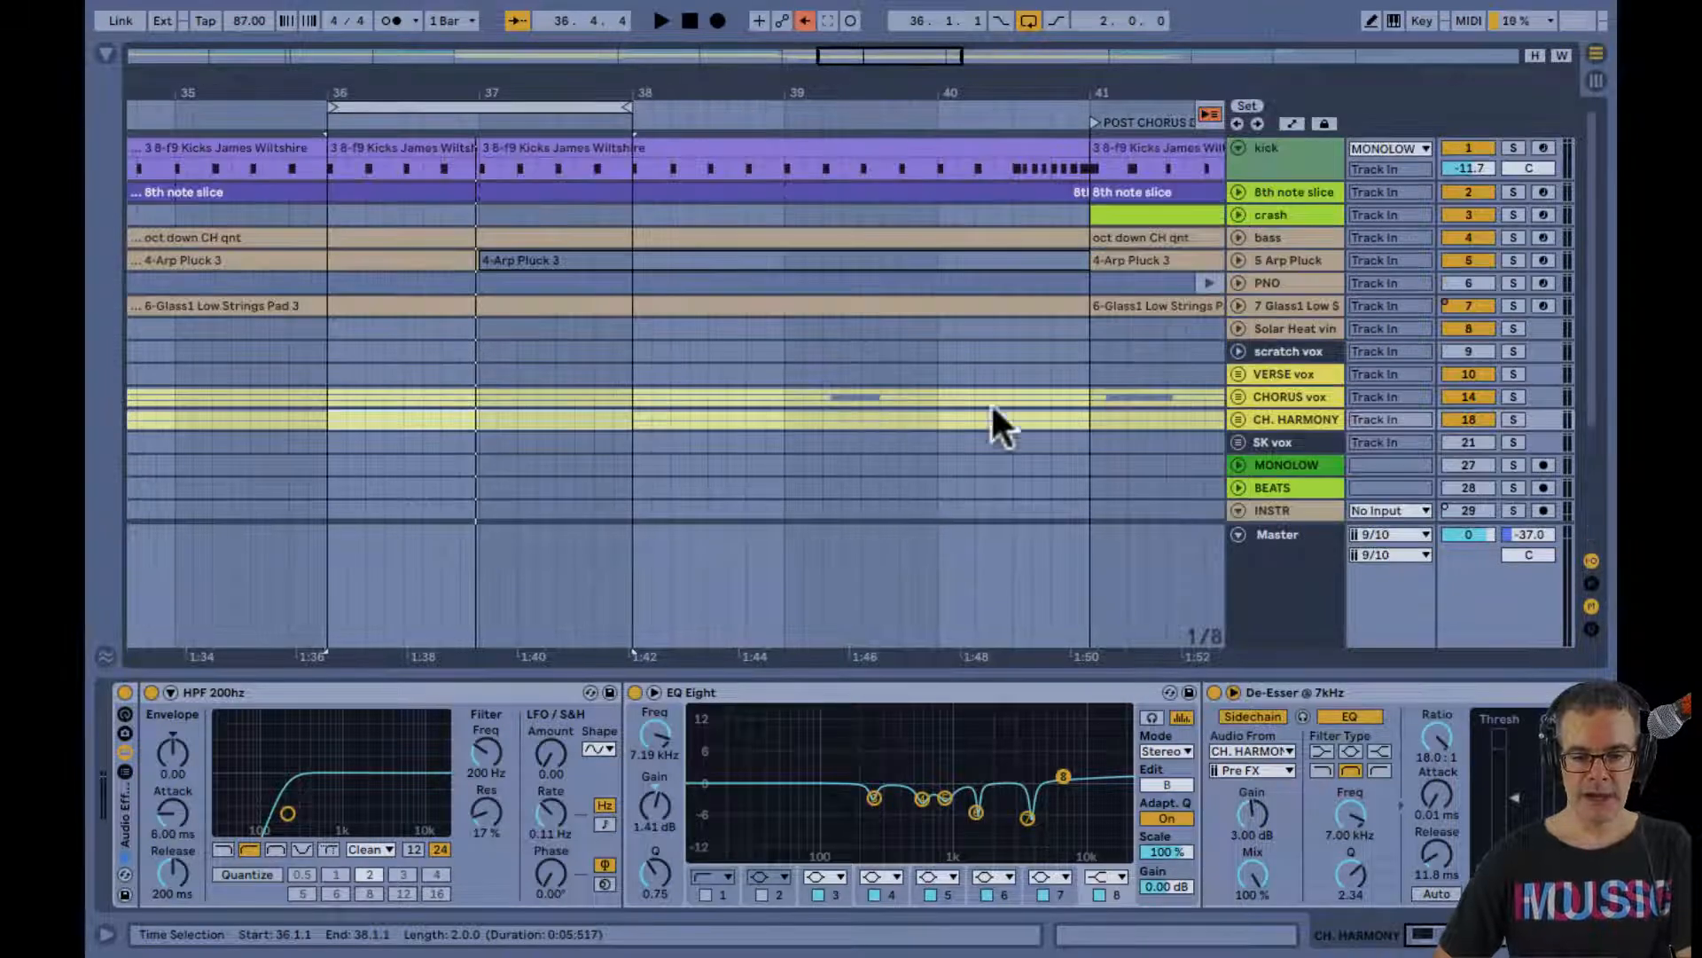
pyautogui.click(1239, 418)
pyautogui.click(1236, 397)
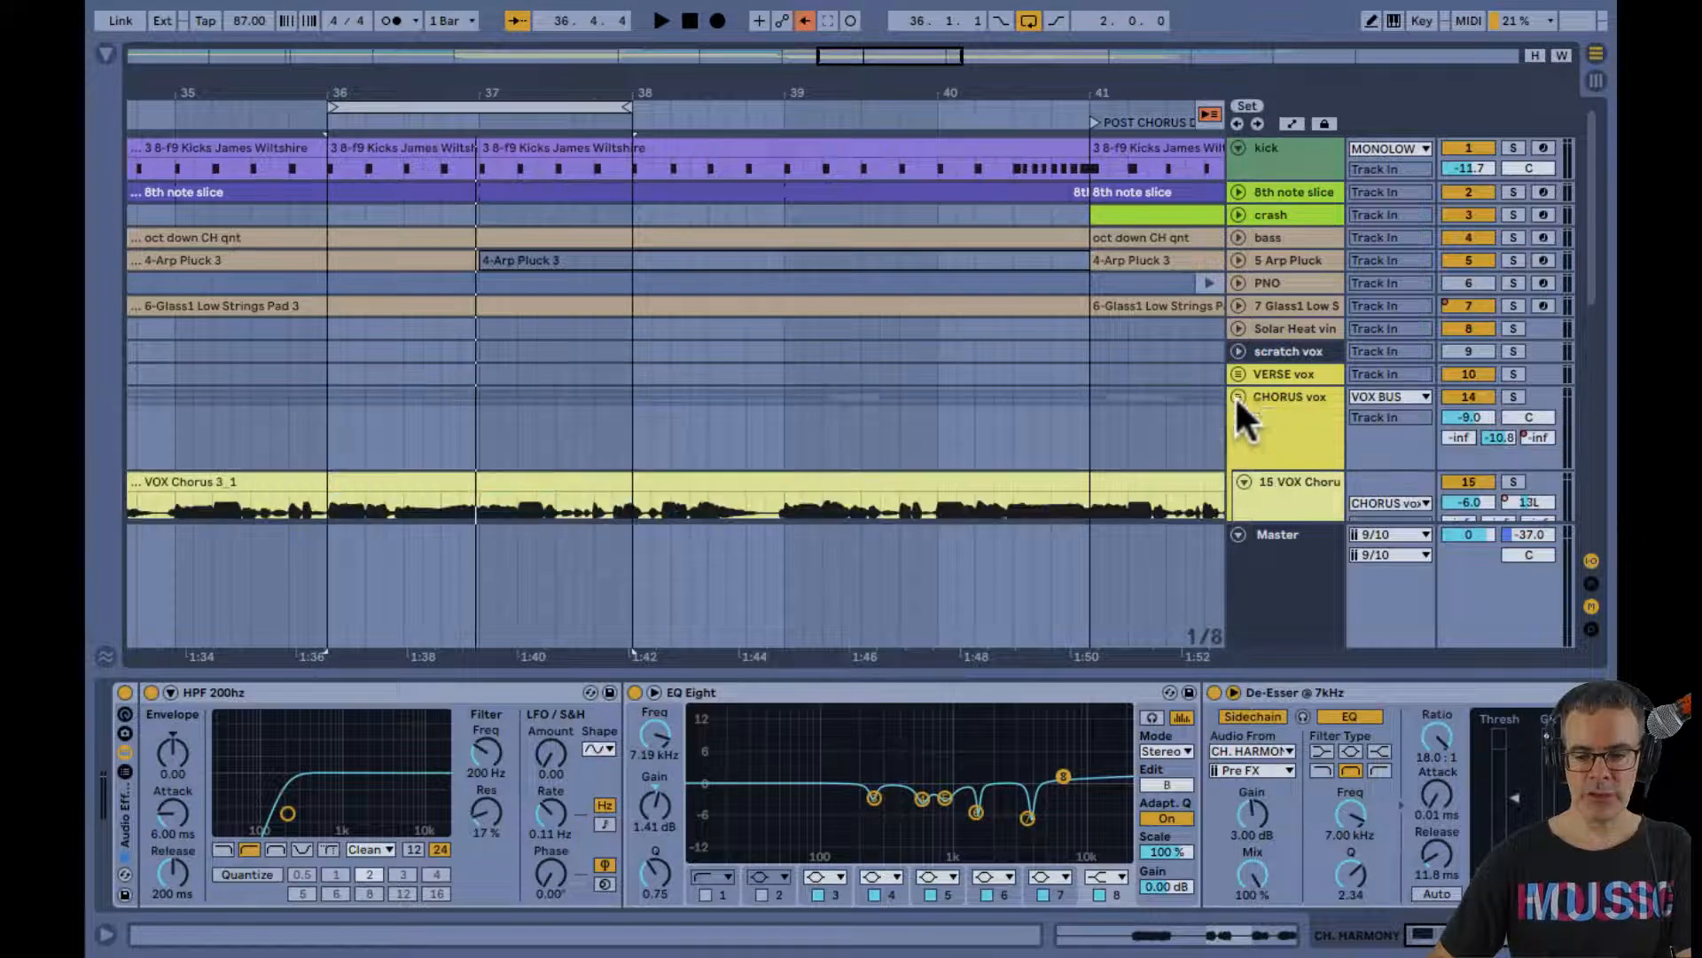
pyautogui.click(1237, 369)
pyautogui.press('super+alt+l')
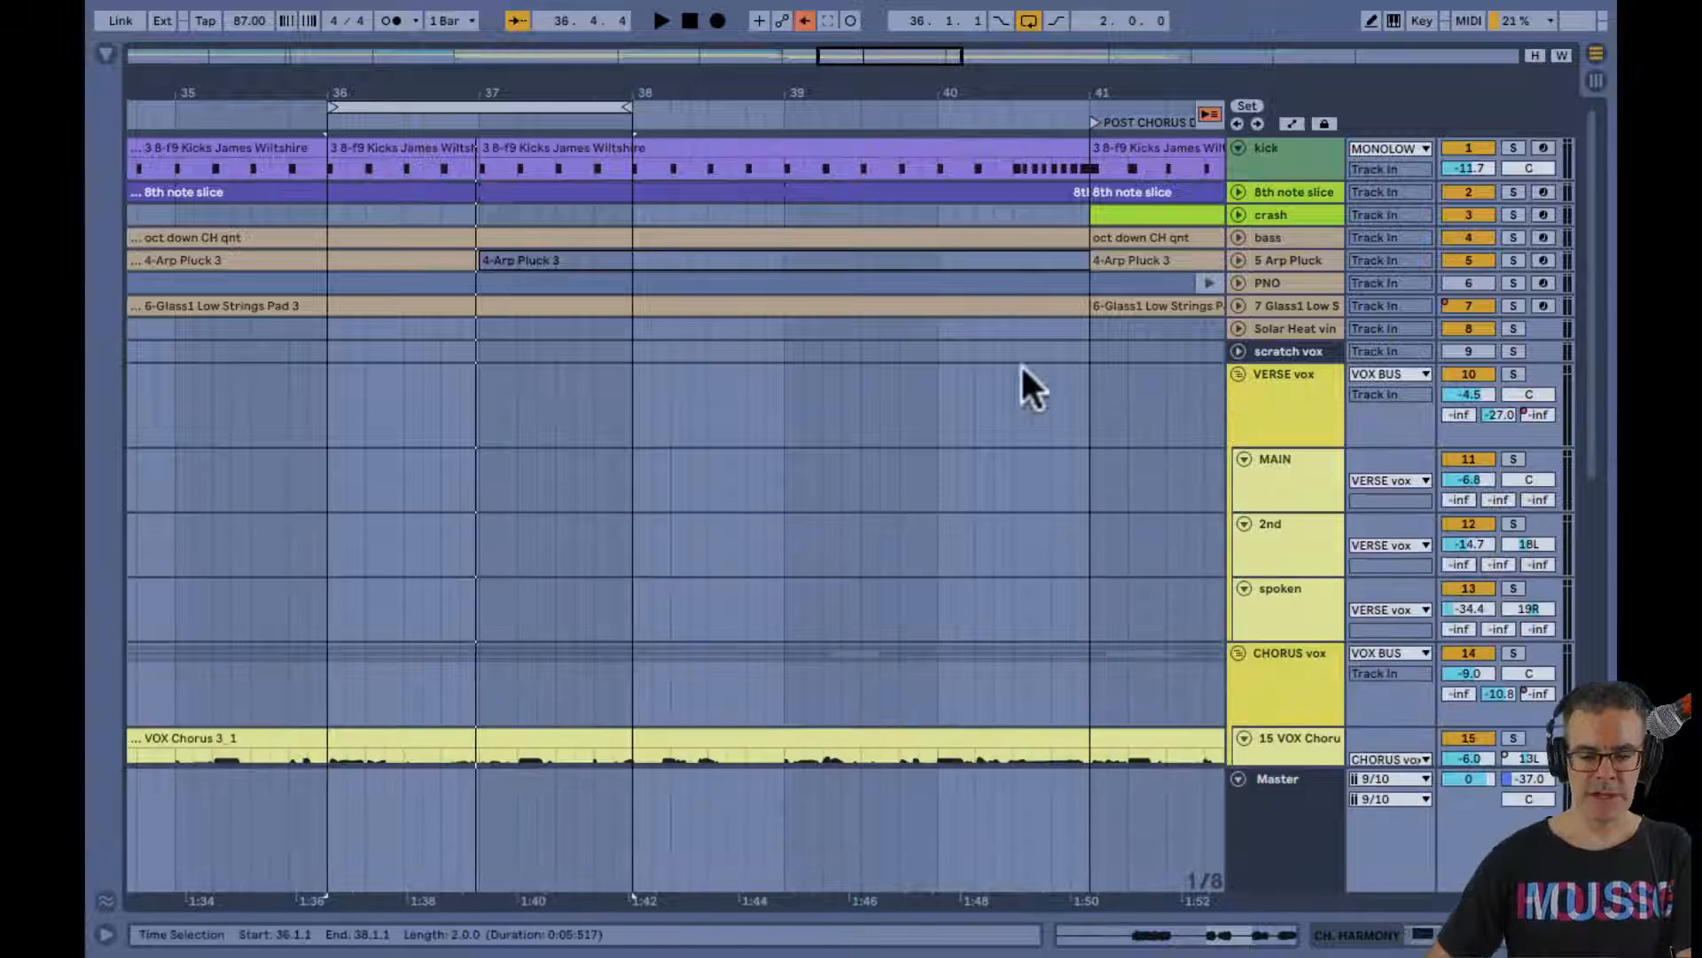
pyautogui.scroll(-5, 887, 315)
pyautogui.moveTo(791, 88); pyautogui.dragTo(812, 316)
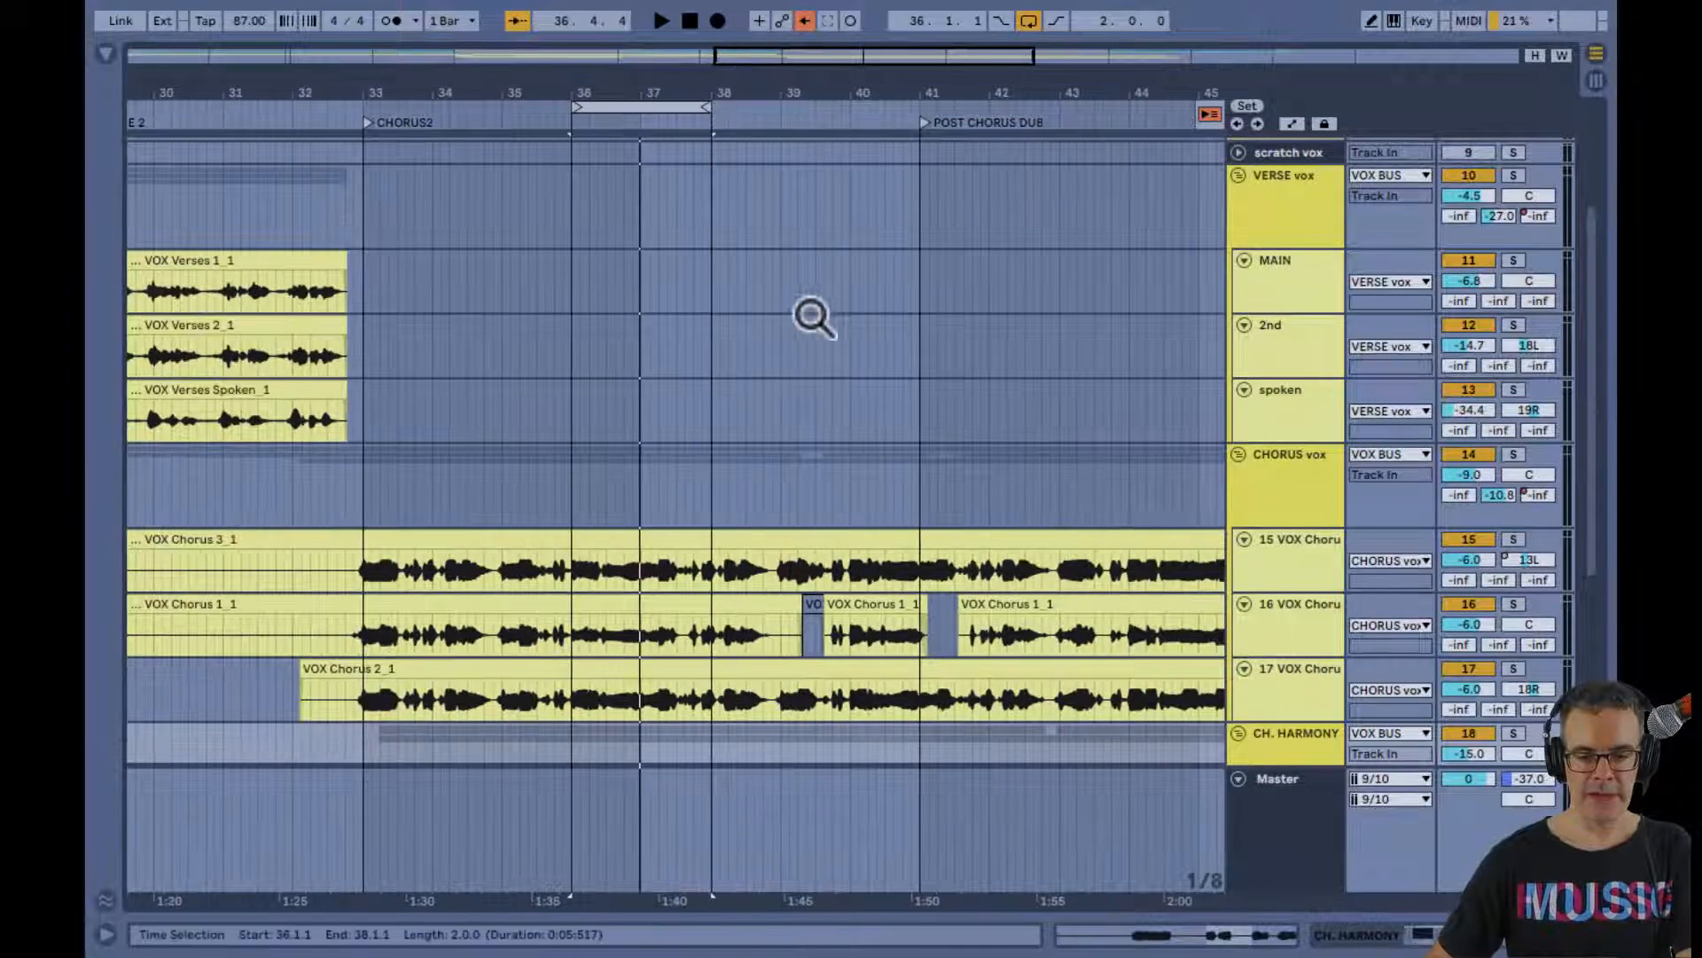
# Turn off the loop and play the chorus from 37.3.3 with the bus tracks shown in the Session mixer
pyautogui.click(680, 396)
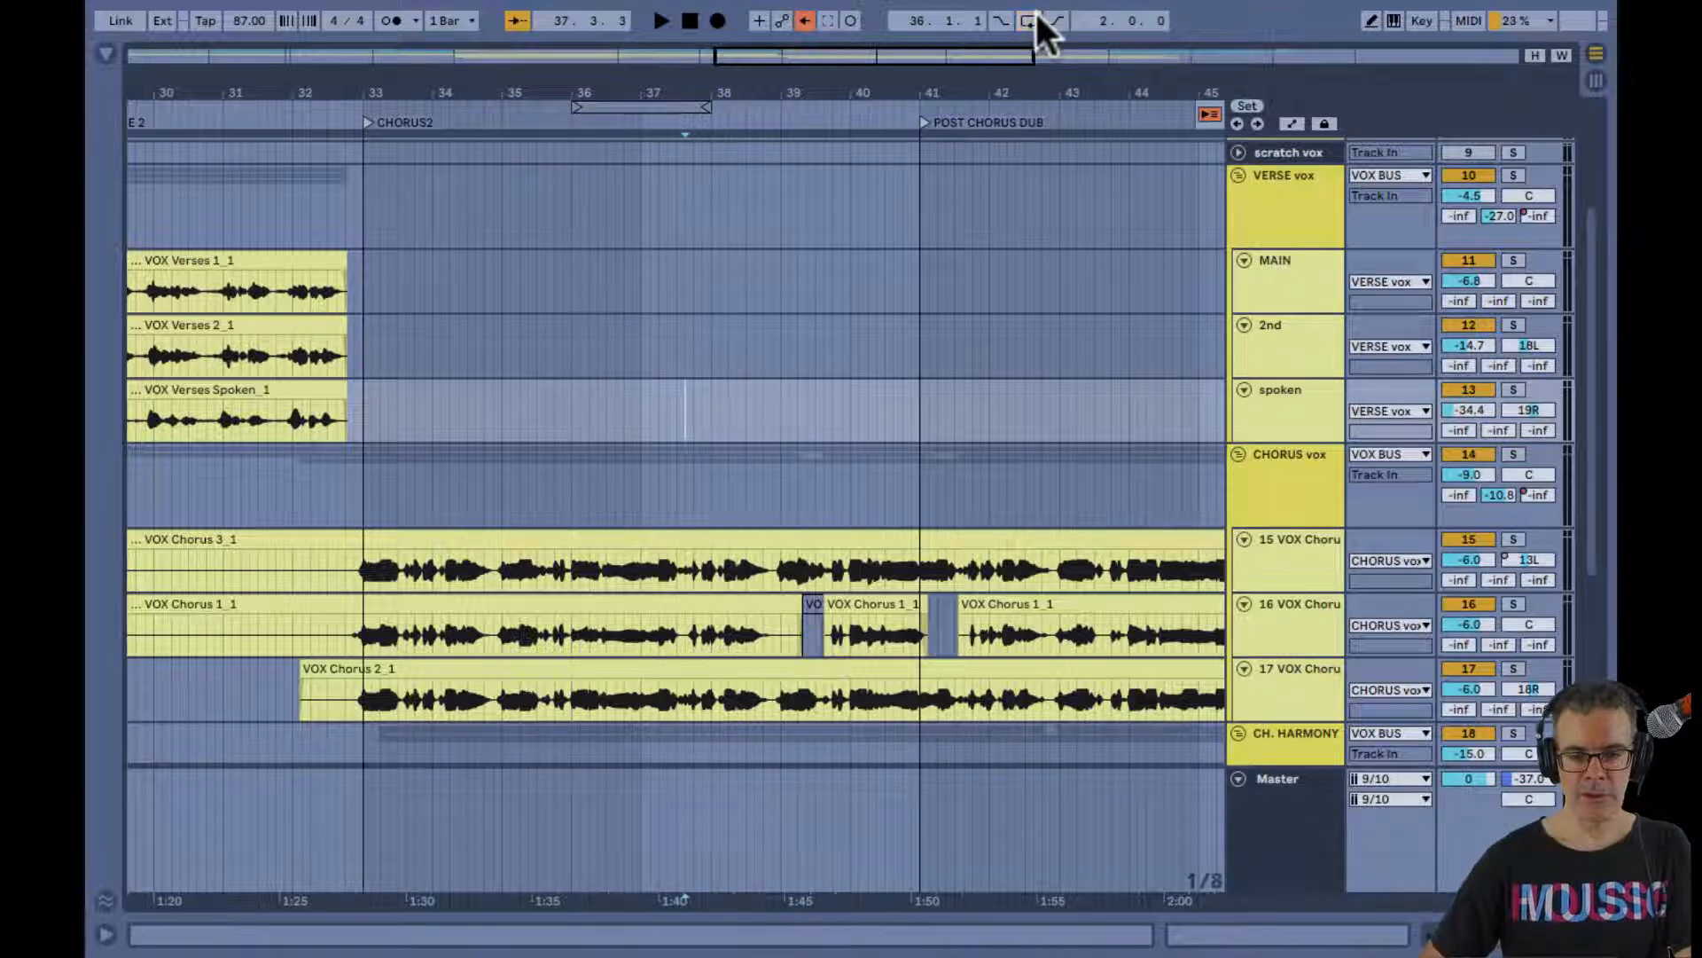
pyautogui.press('Tab')
pyautogui.press('space')
pyautogui.hscroll(5, 1152, 471)
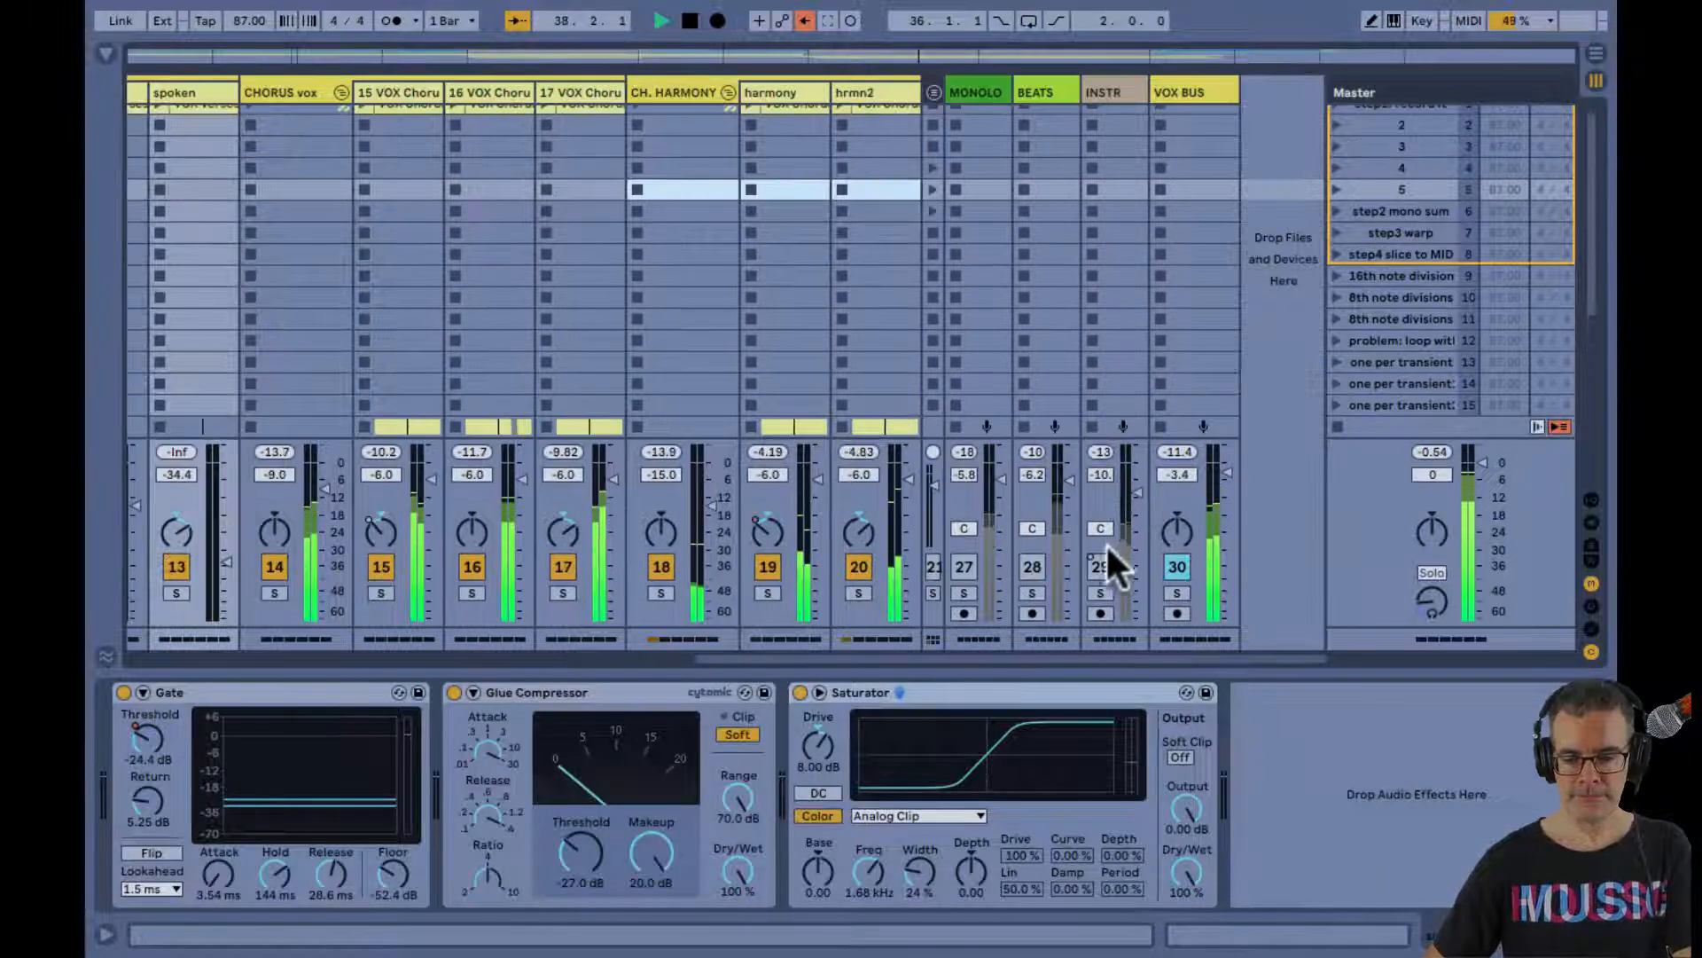
# Unmute the INSTR, BEATS and MONOLOW bus tracks while the vocals play
pyautogui.click(1099, 567)
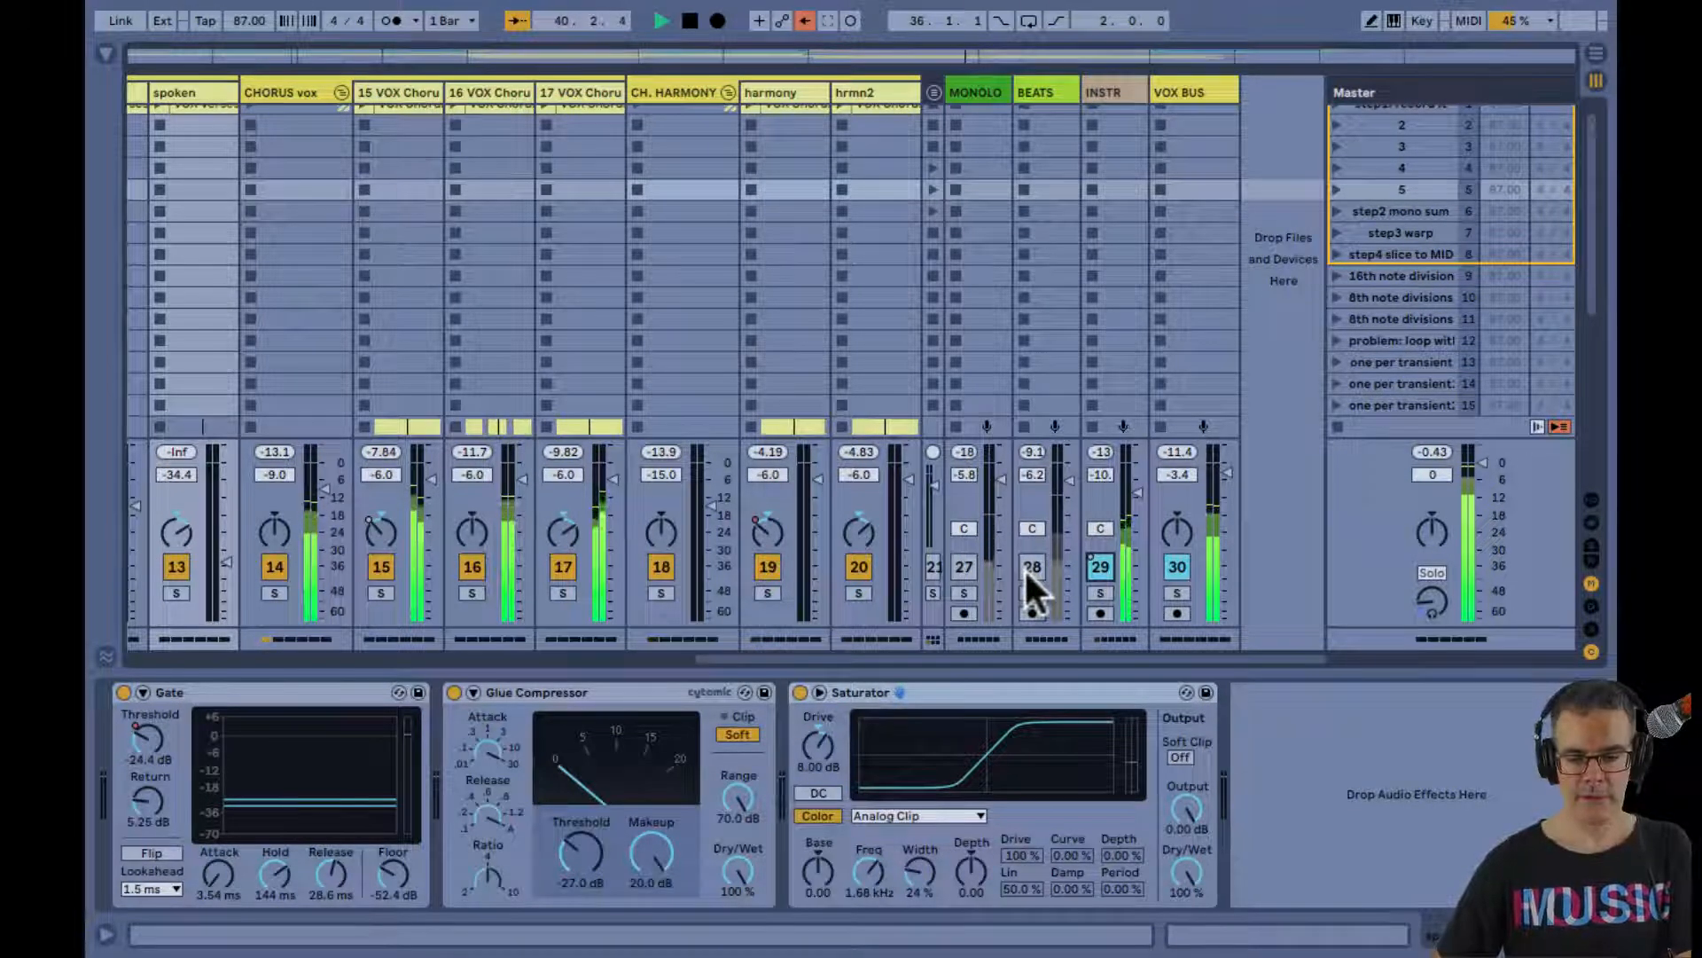
pyautogui.click(1029, 567)
pyautogui.click(965, 568)
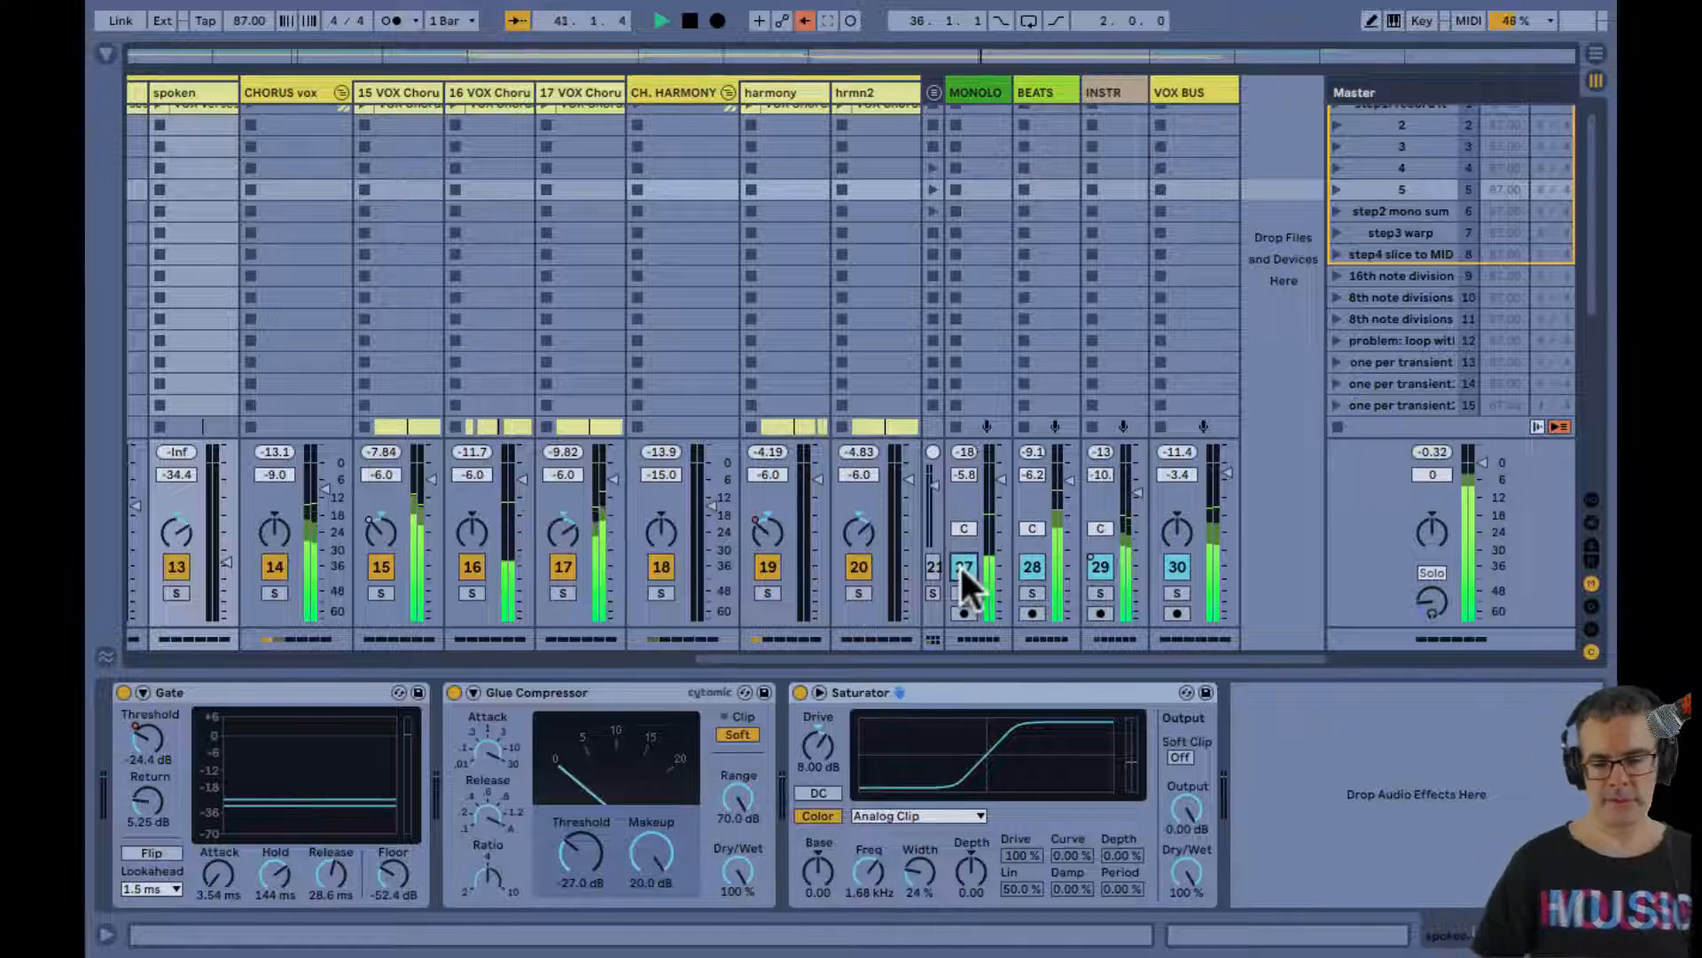
# Follow playback in the Arrangement, examining the chorus and harmony clips from CHORUS2 through VERSE FADE OUTRO
pyautogui.press('Tab')
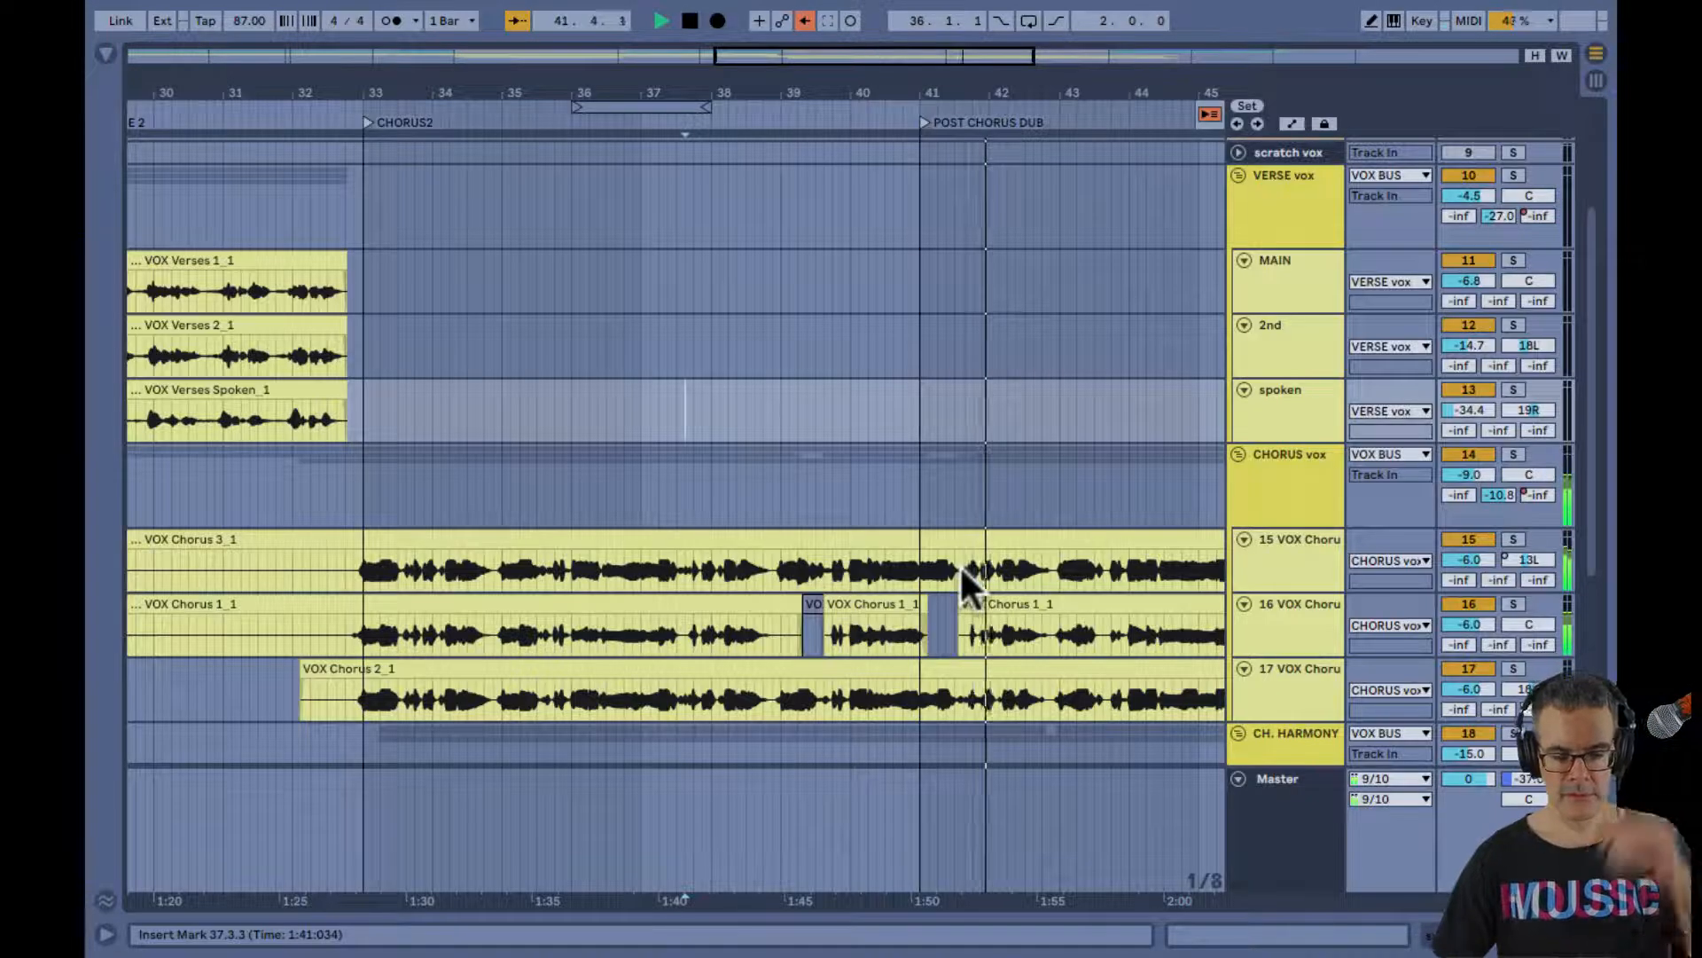
pyautogui.scroll(-3, 961, 556)
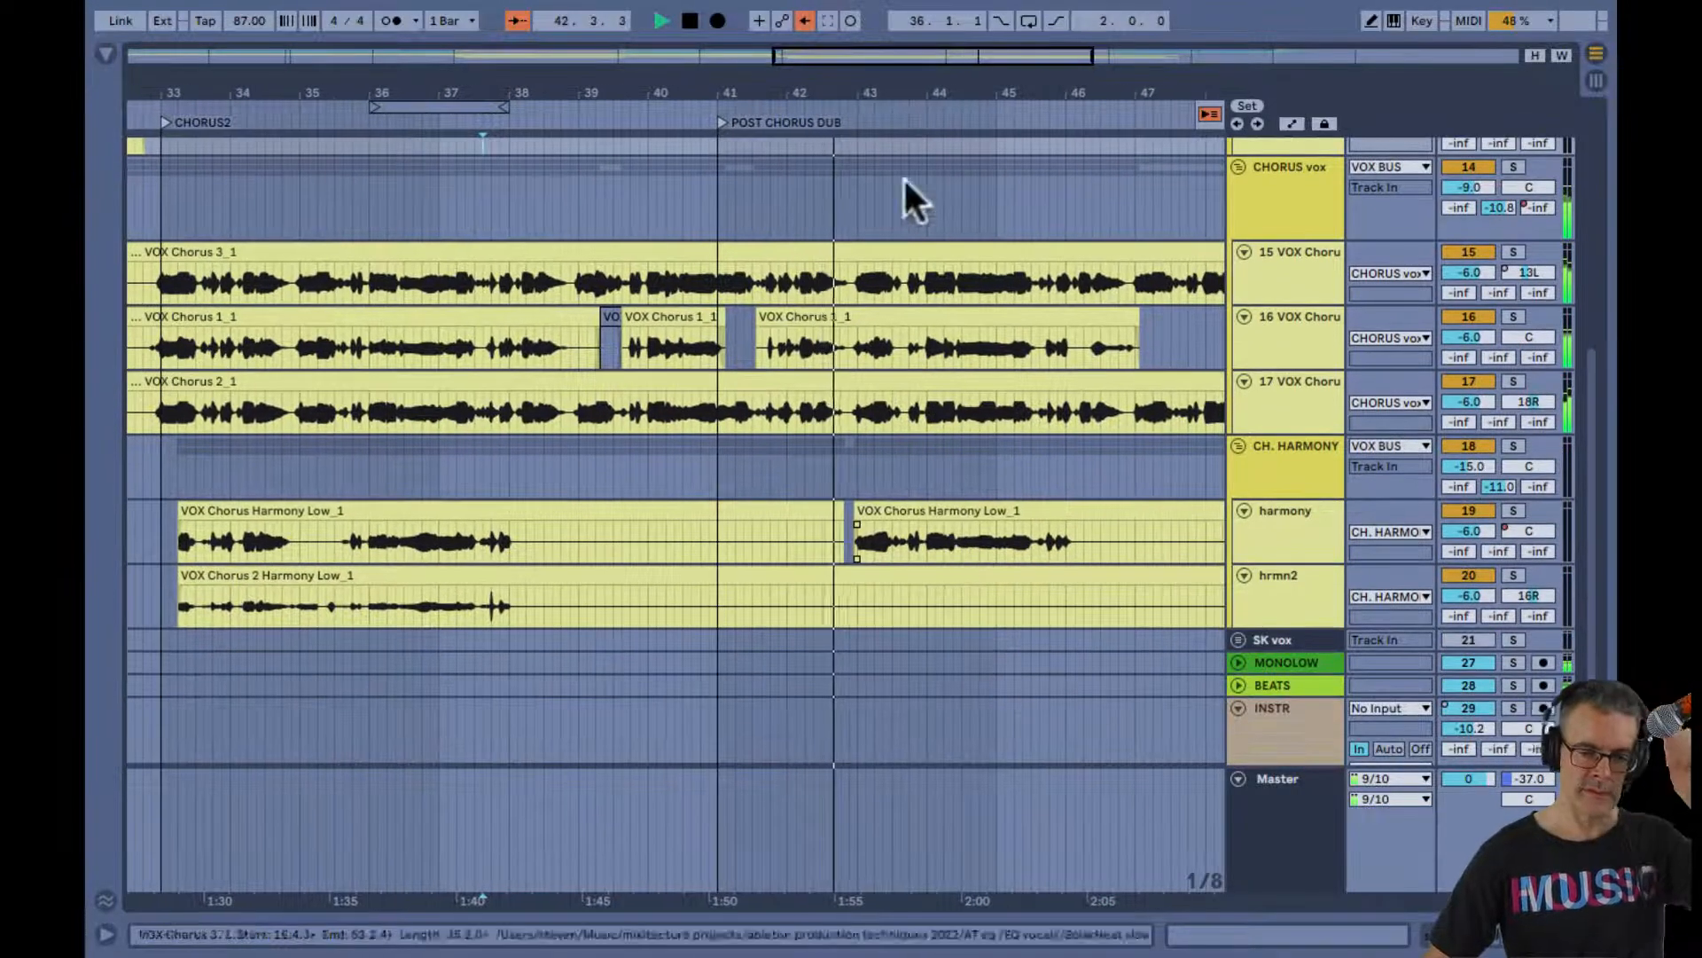
pyautogui.moveTo(855, 78); pyautogui.dragTo(862, 85)
pyautogui.hscroll(3, 889, 354)
pyautogui.scroll(-1, 889, 355)
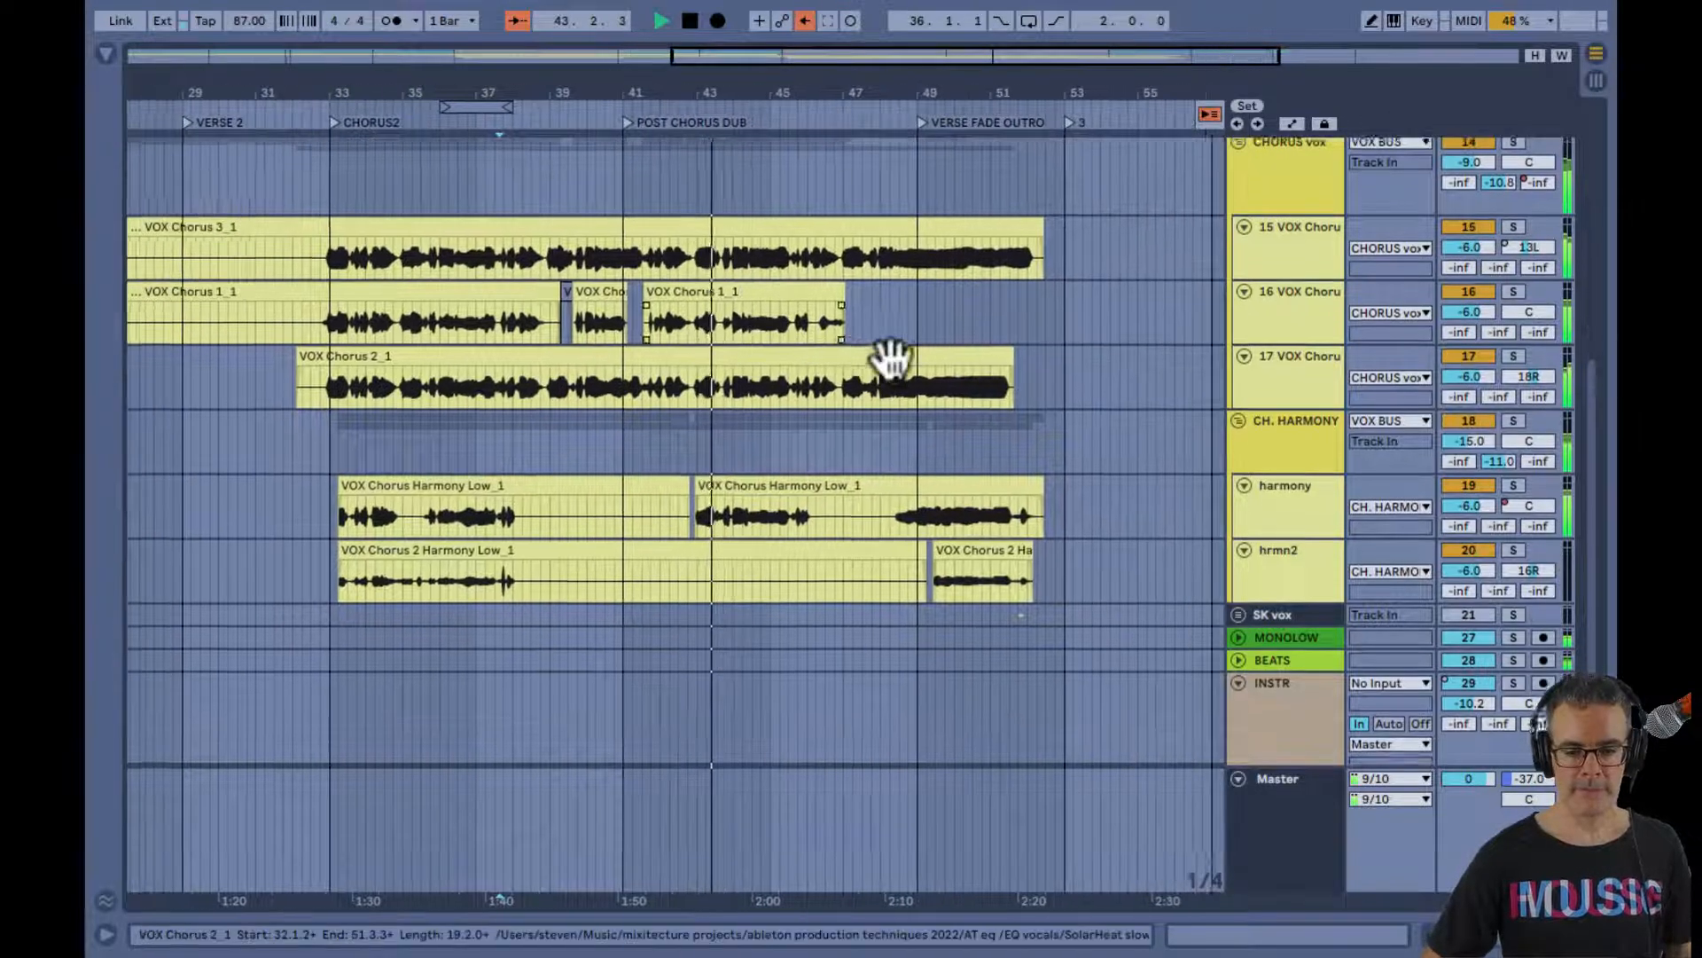
pyautogui.scroll(1, 890, 358)
pyautogui.scroll(1, 889, 358)
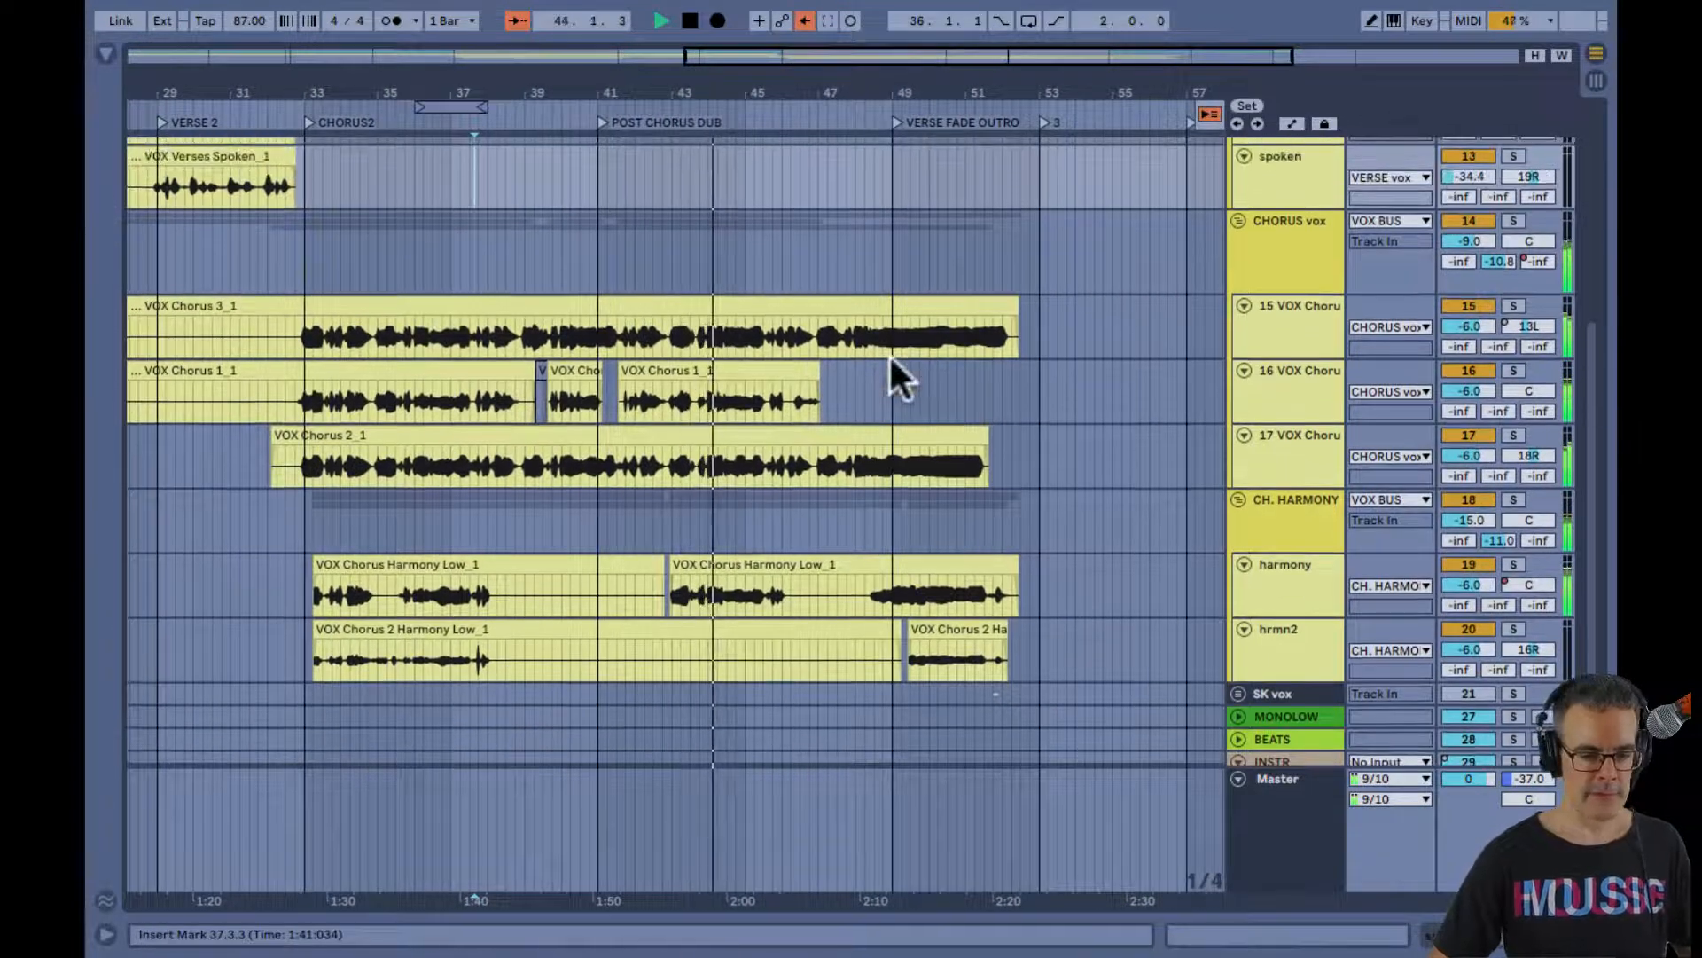
# Show the return tracks in the Session mixer and activate A ChorusGater, B plateVRB and C Delay1
pyautogui.press('Tab')
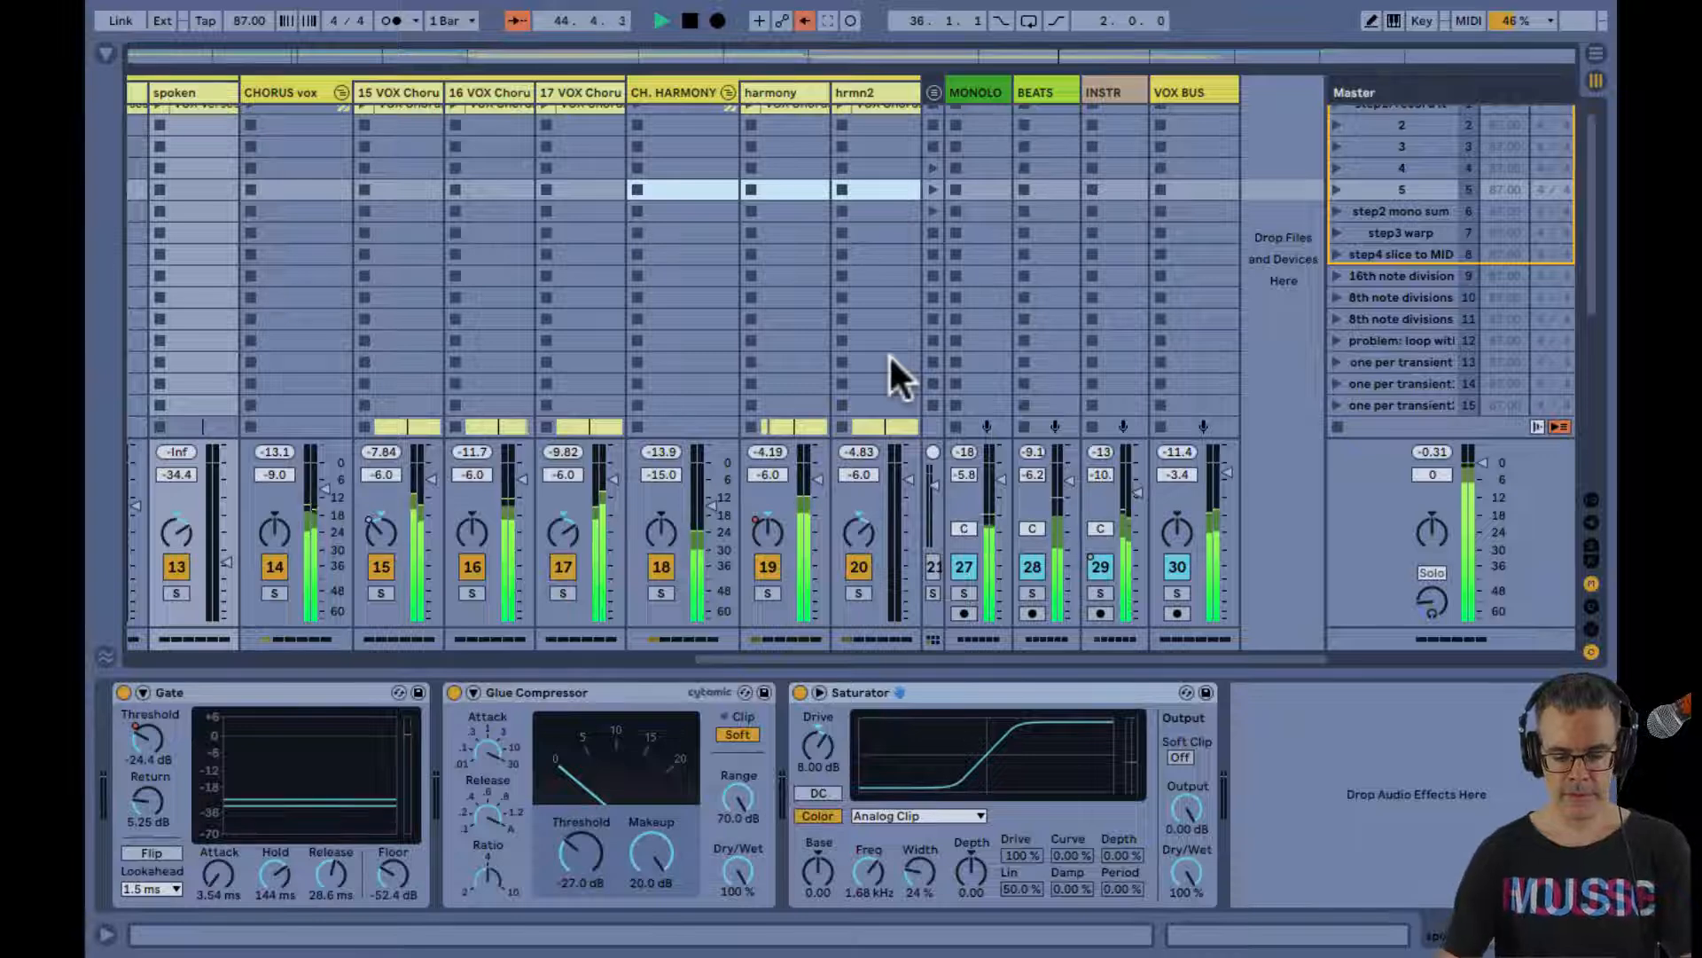
pyautogui.hotkey('ctrl', 'alt', 'r')
pyautogui.click(1020, 566)
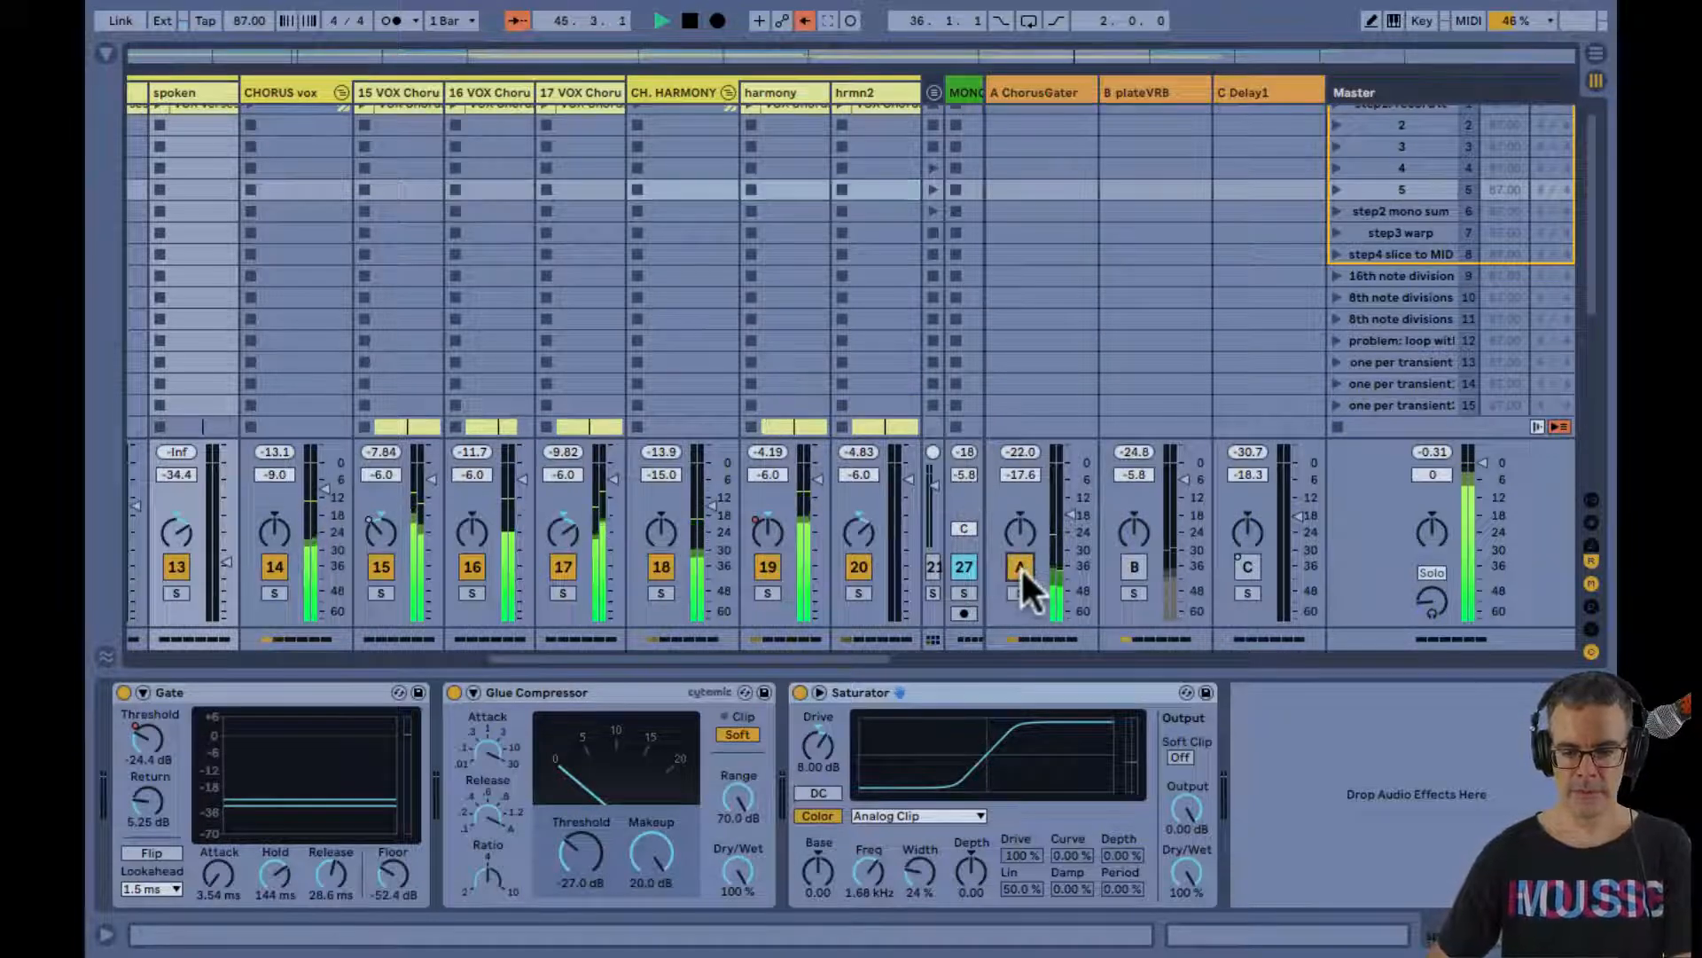
pyautogui.click(1135, 567)
pyautogui.click(1241, 567)
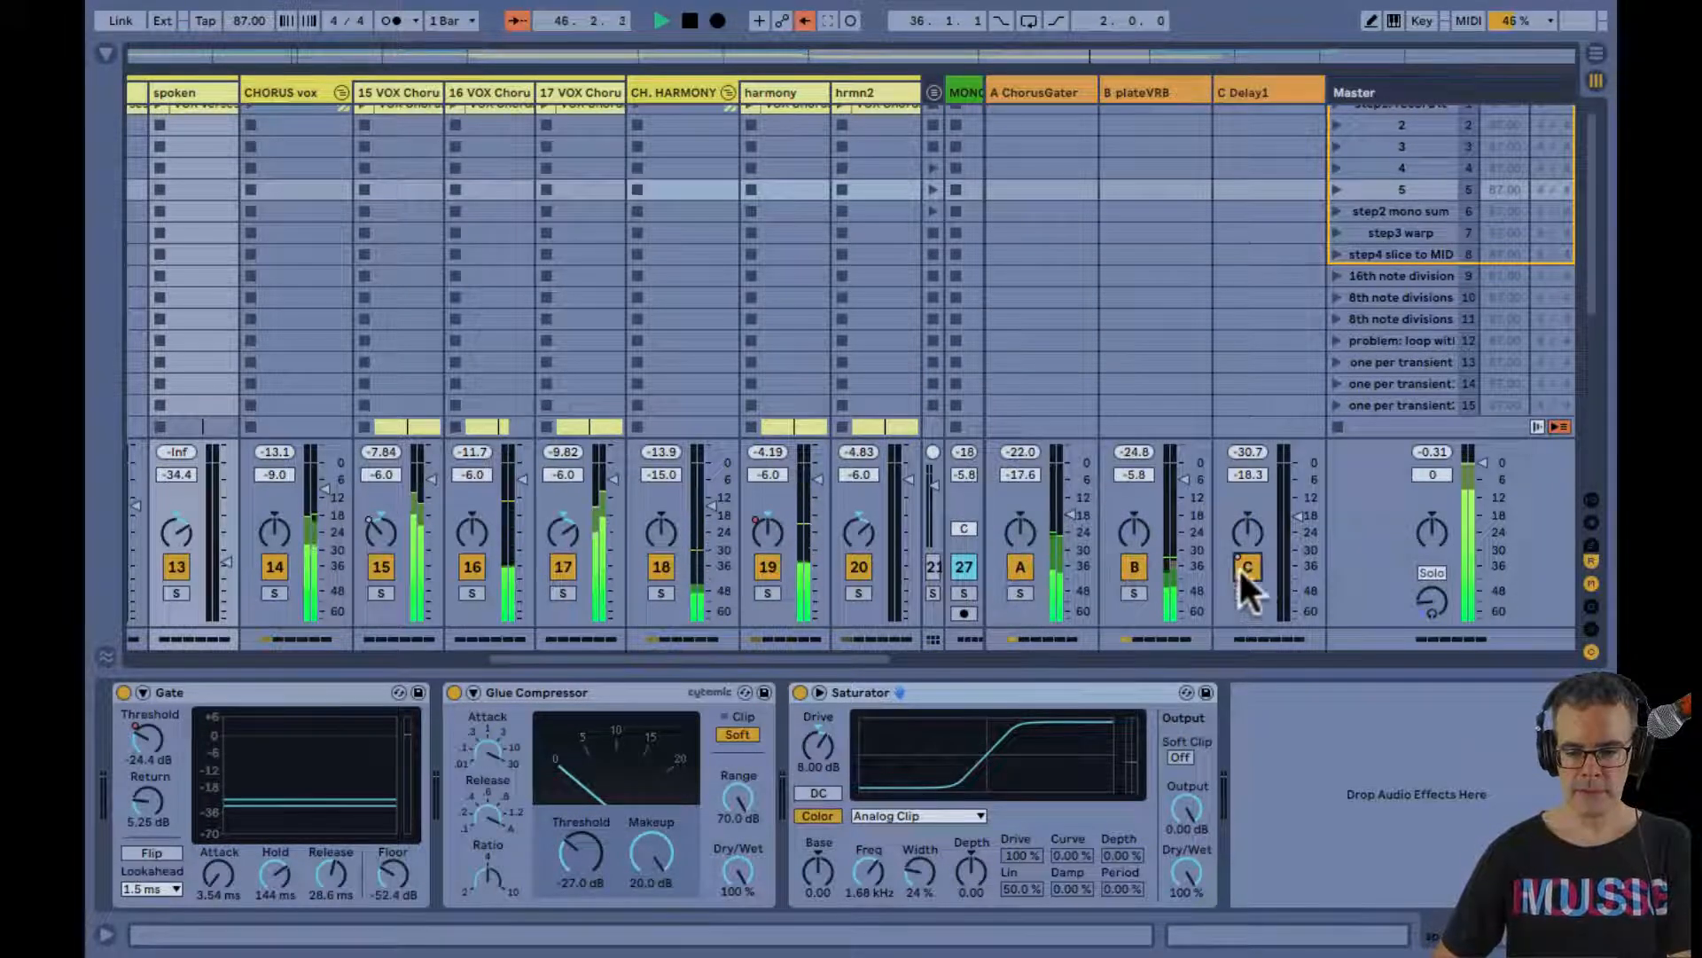
pyautogui.click(1134, 593)
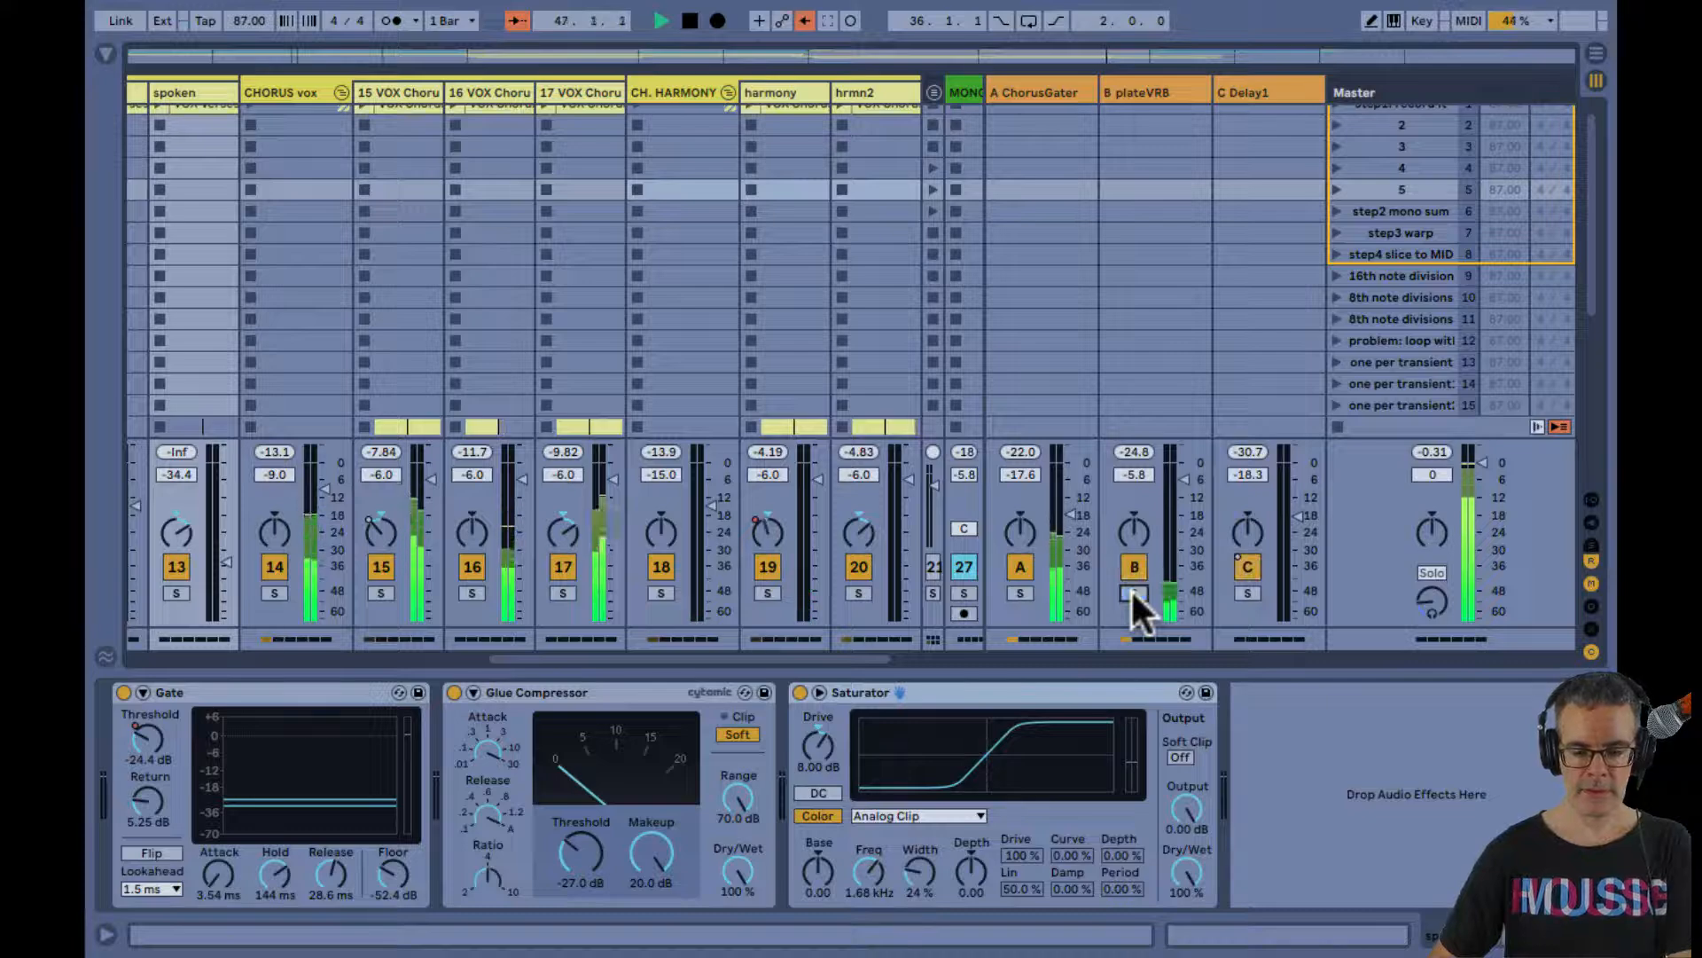
# Loop the VERSE FADE OUTRO section from bar 49 to bar 53 in the Arrangement, and extend the loop start back to bar 47
pyautogui.press('Tab')
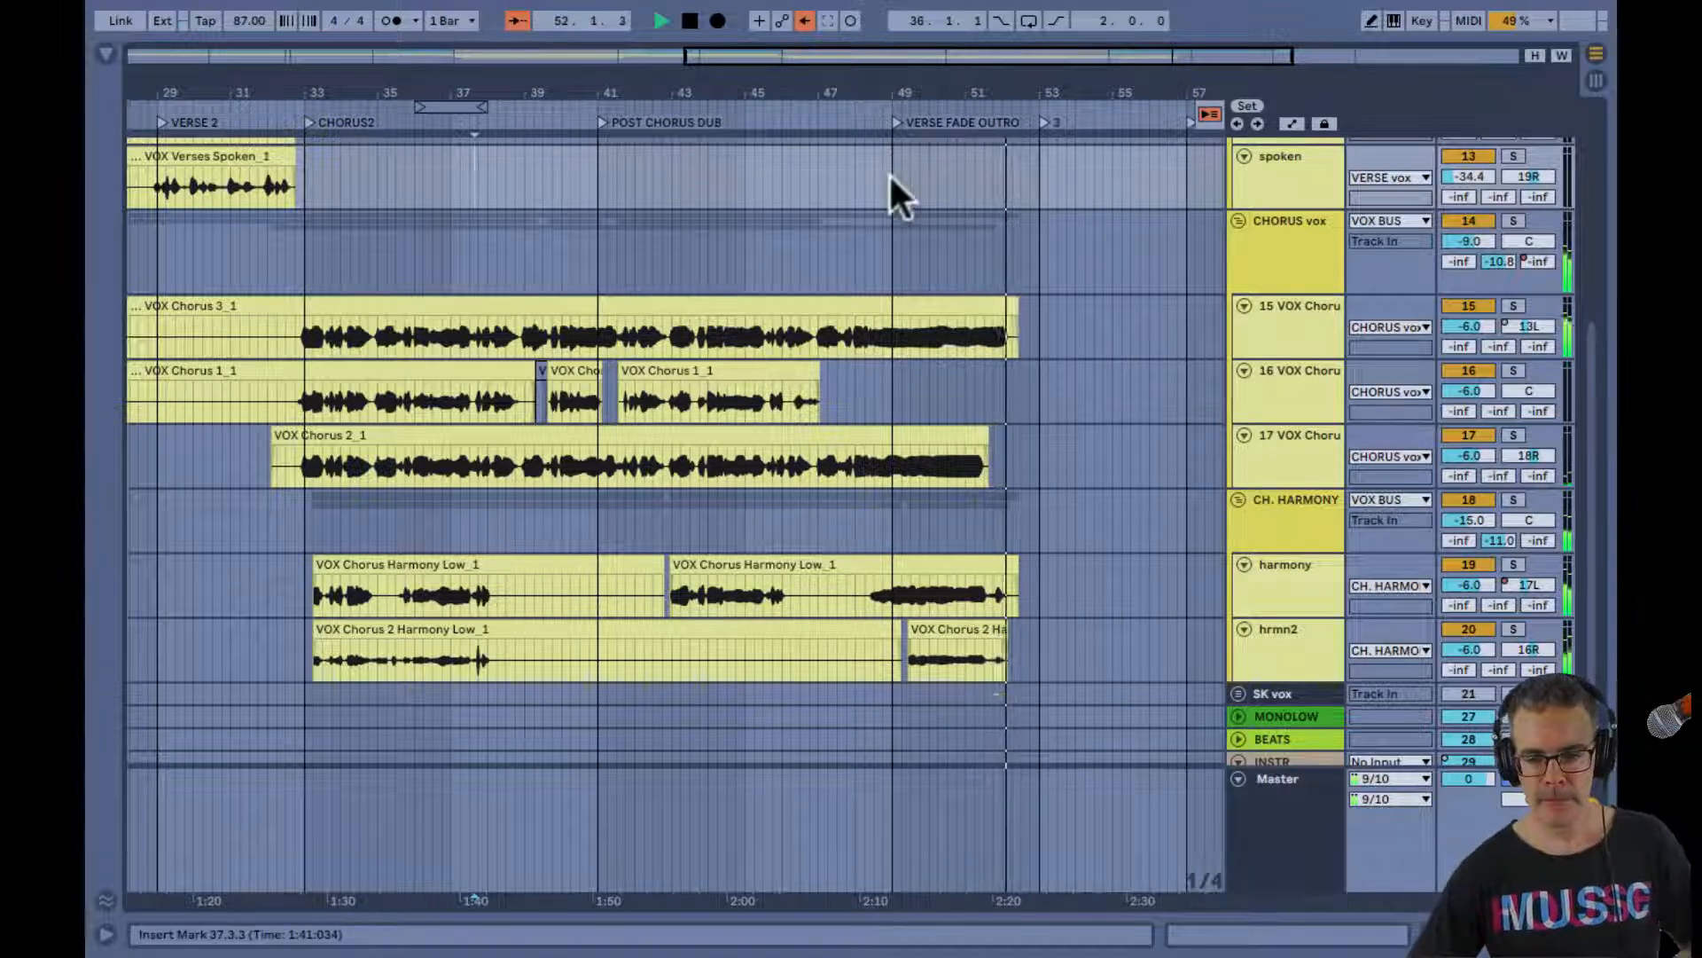
pyautogui.moveTo(890, 174); pyautogui.dragTo(1047, 214)
pyautogui.hotkey('ctrl', 'l')
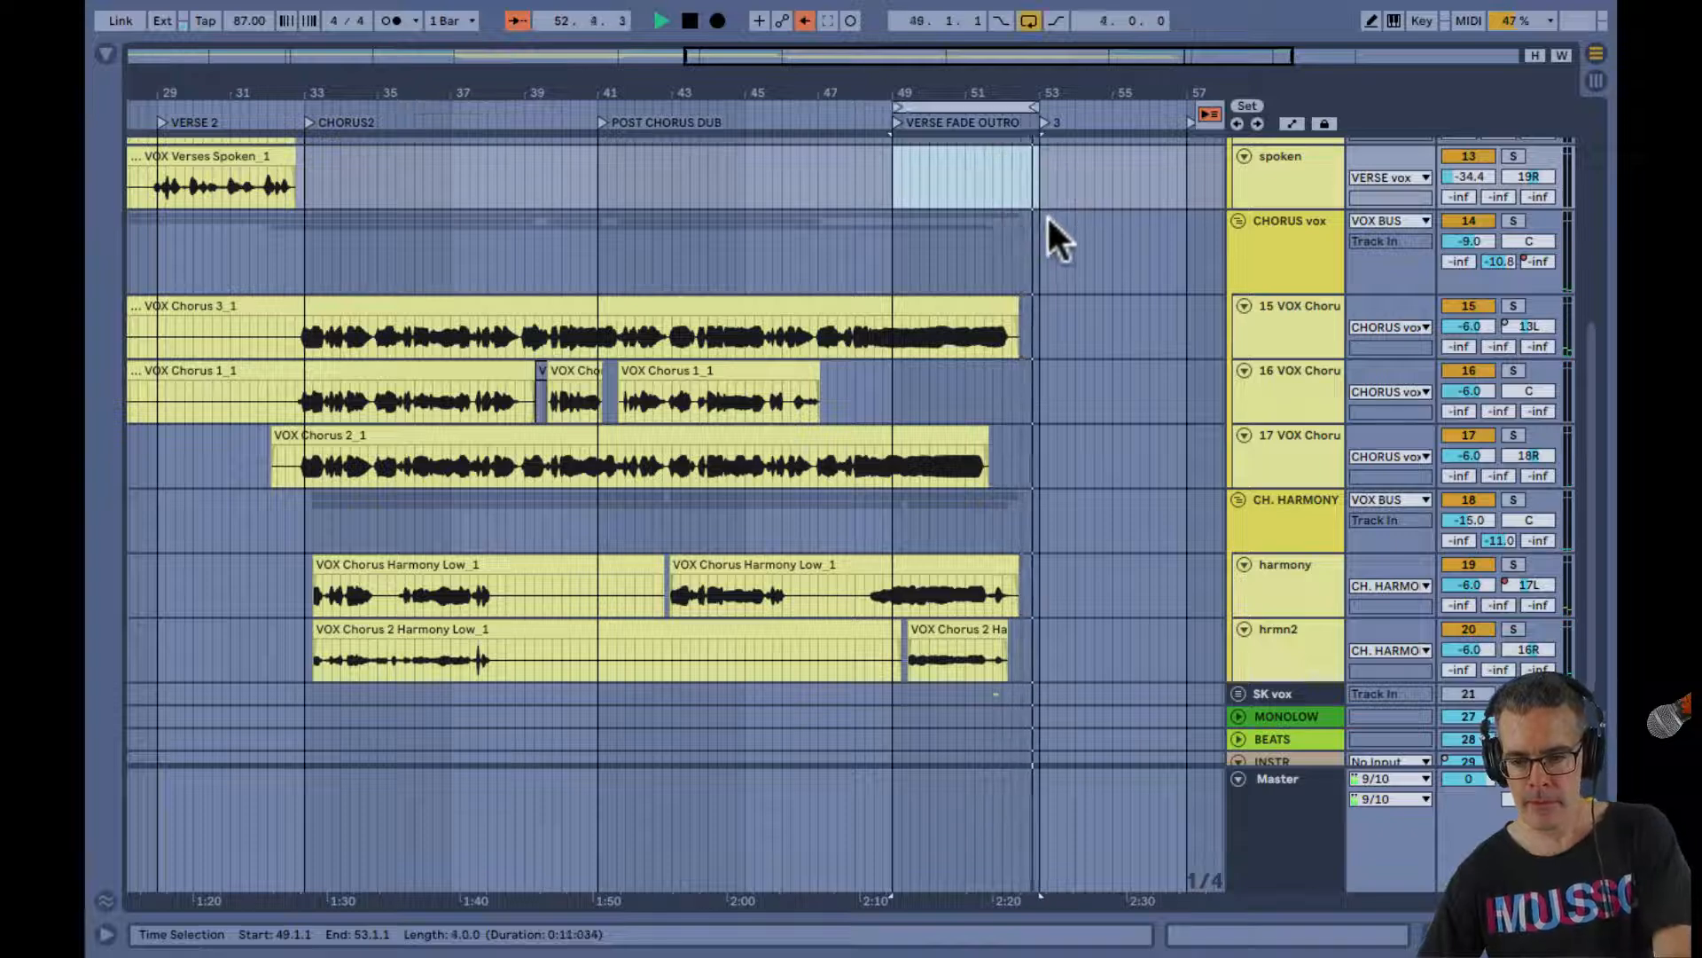
pyautogui.moveTo(1034, 83); pyautogui.dragTo(1019, 87)
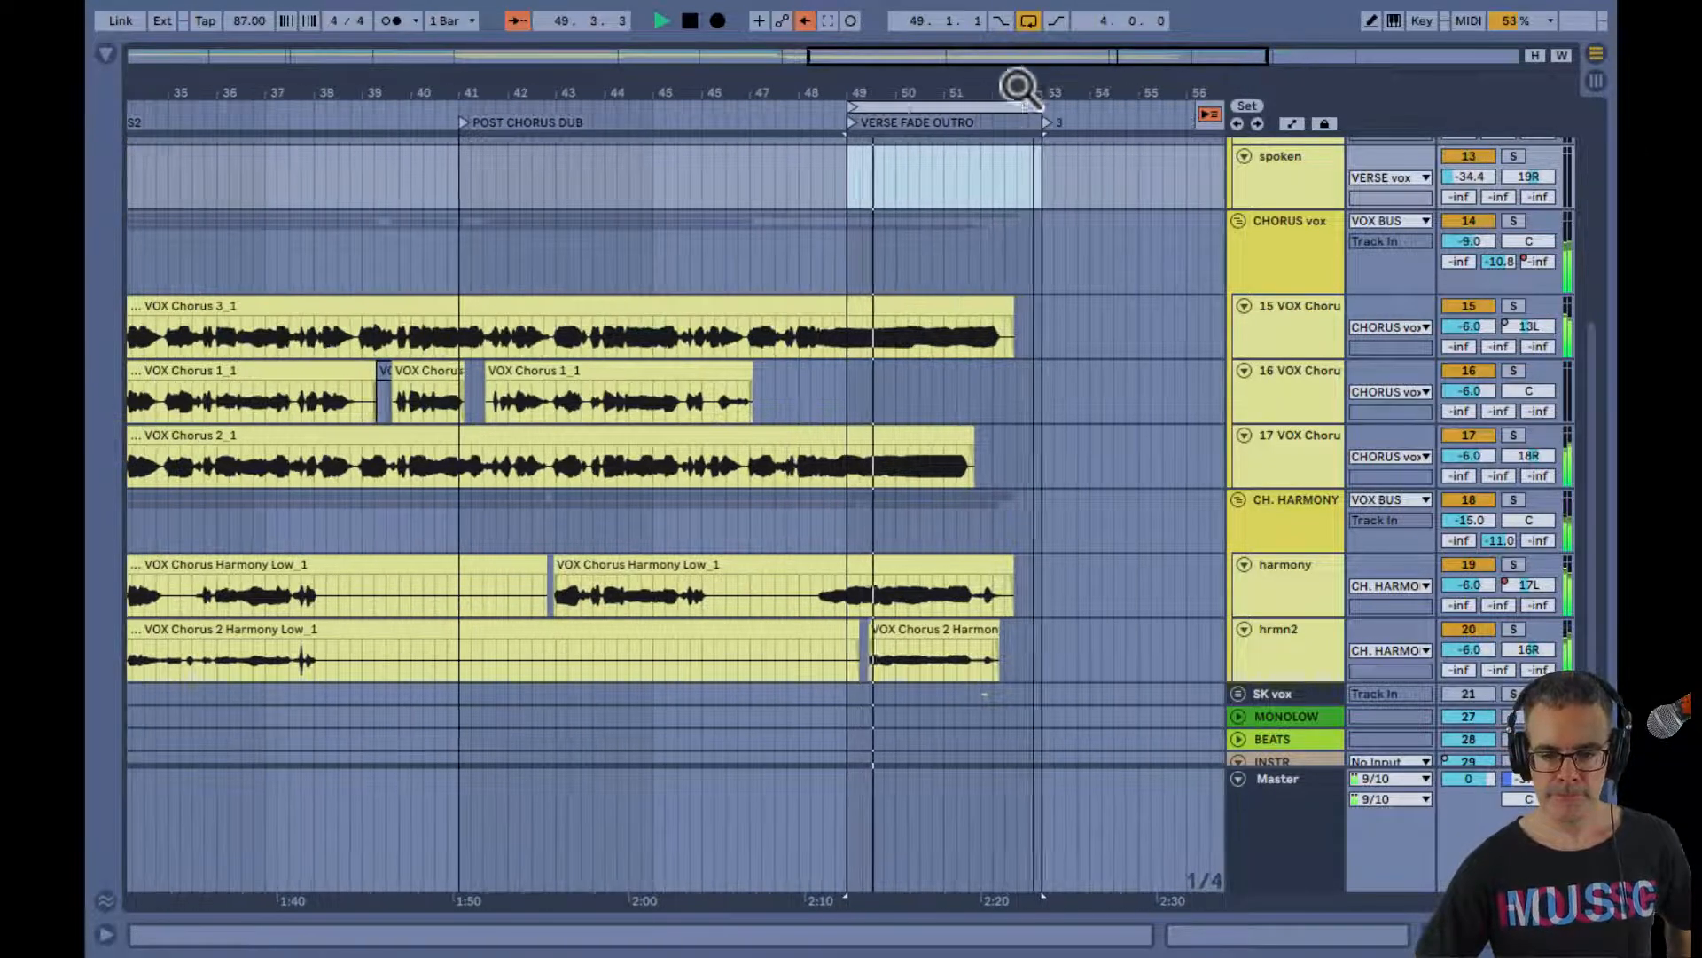
pyautogui.moveTo(856, 114); pyautogui.dragTo(753, 133)
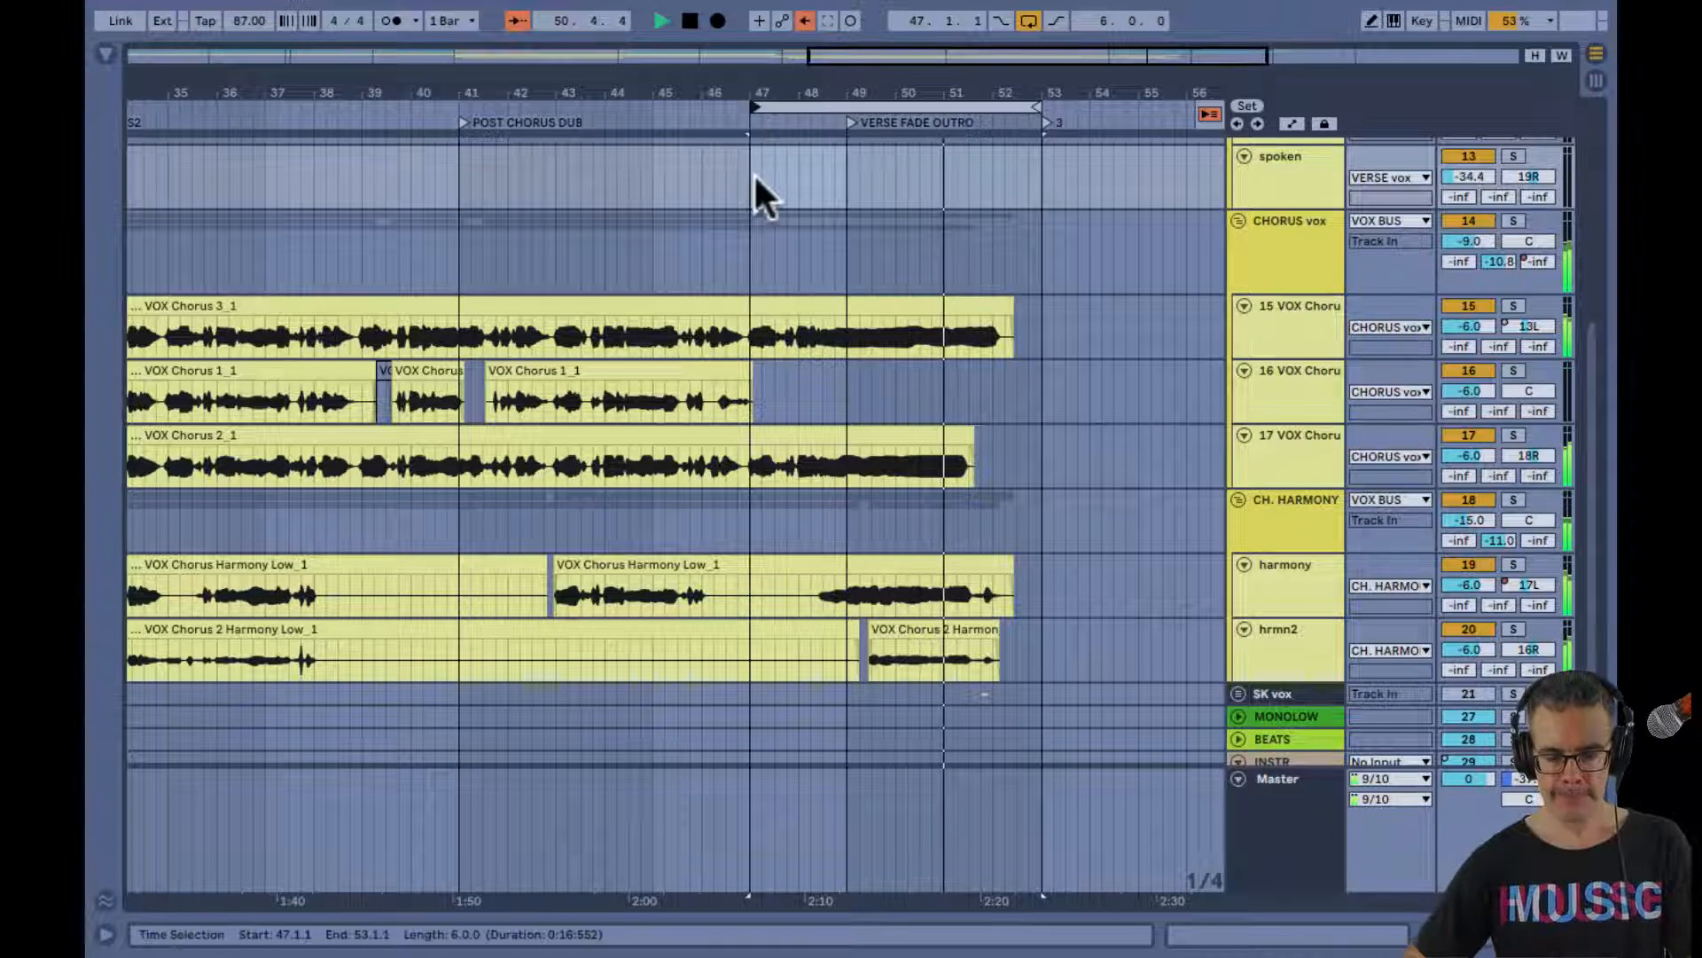
# Check the looped chorus and harmony clips, and mute the MONOLOW and BEATS bus tracks in the Session mixer
pyautogui.press('Tab')
pyautogui.press('Tab')
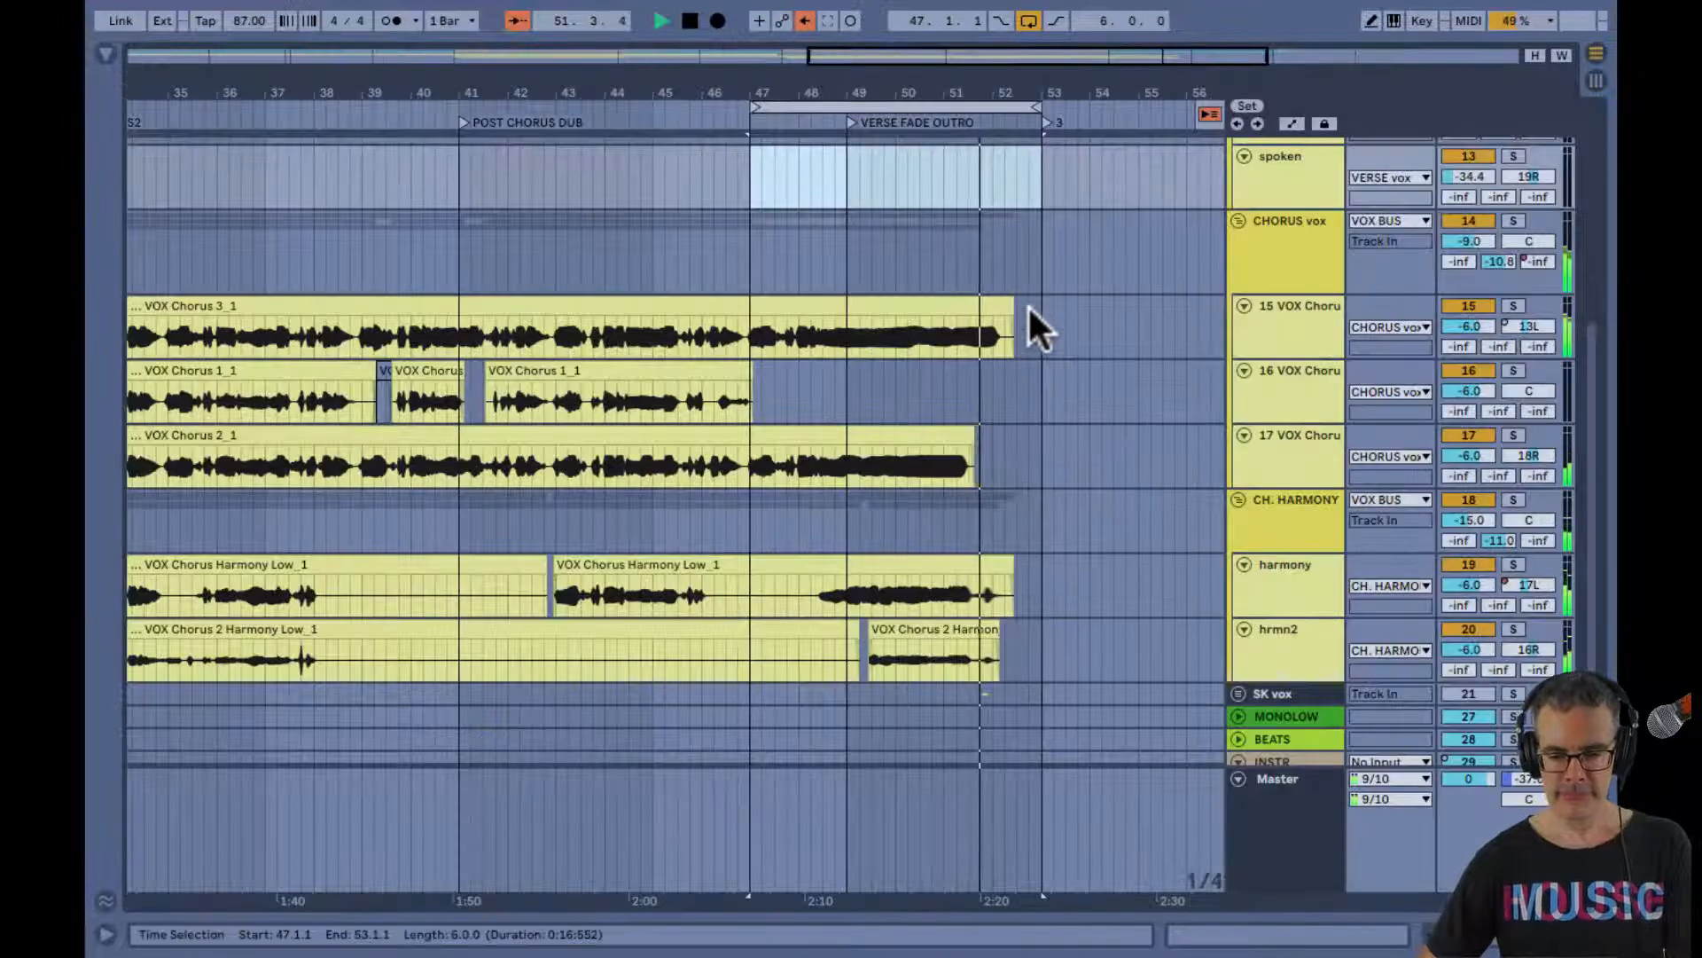
pyautogui.scroll(-1, 1028, 305)
pyautogui.scroll(-2, 1029, 305)
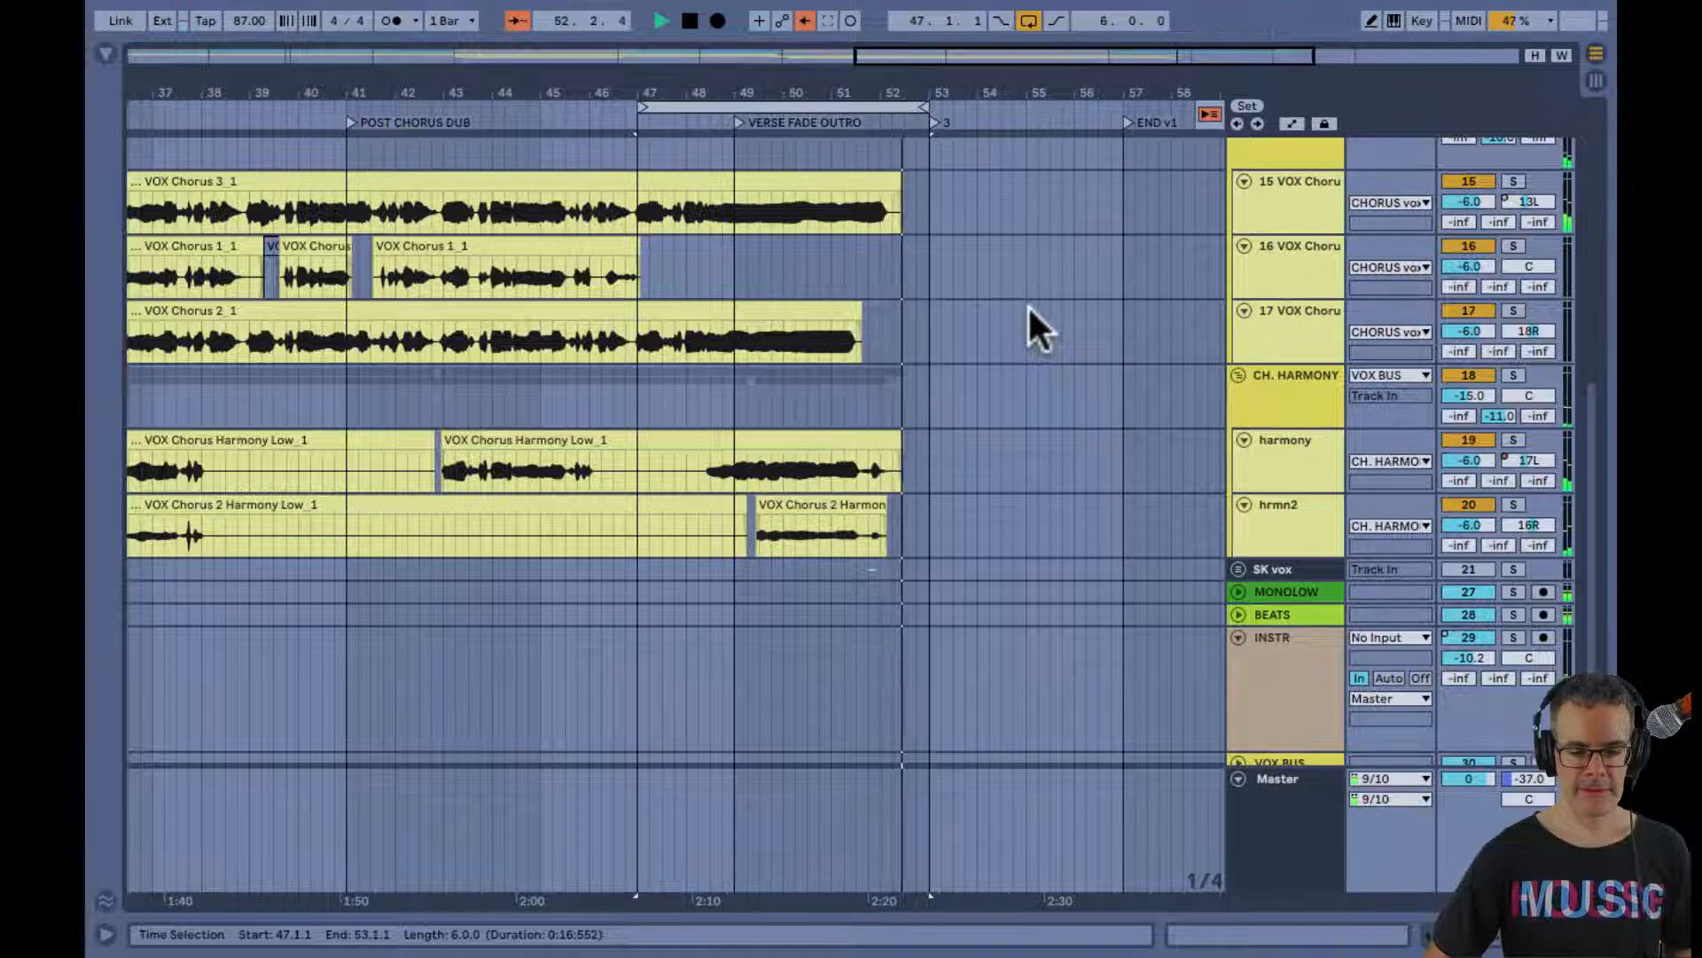
pyautogui.scroll(3, 1028, 305)
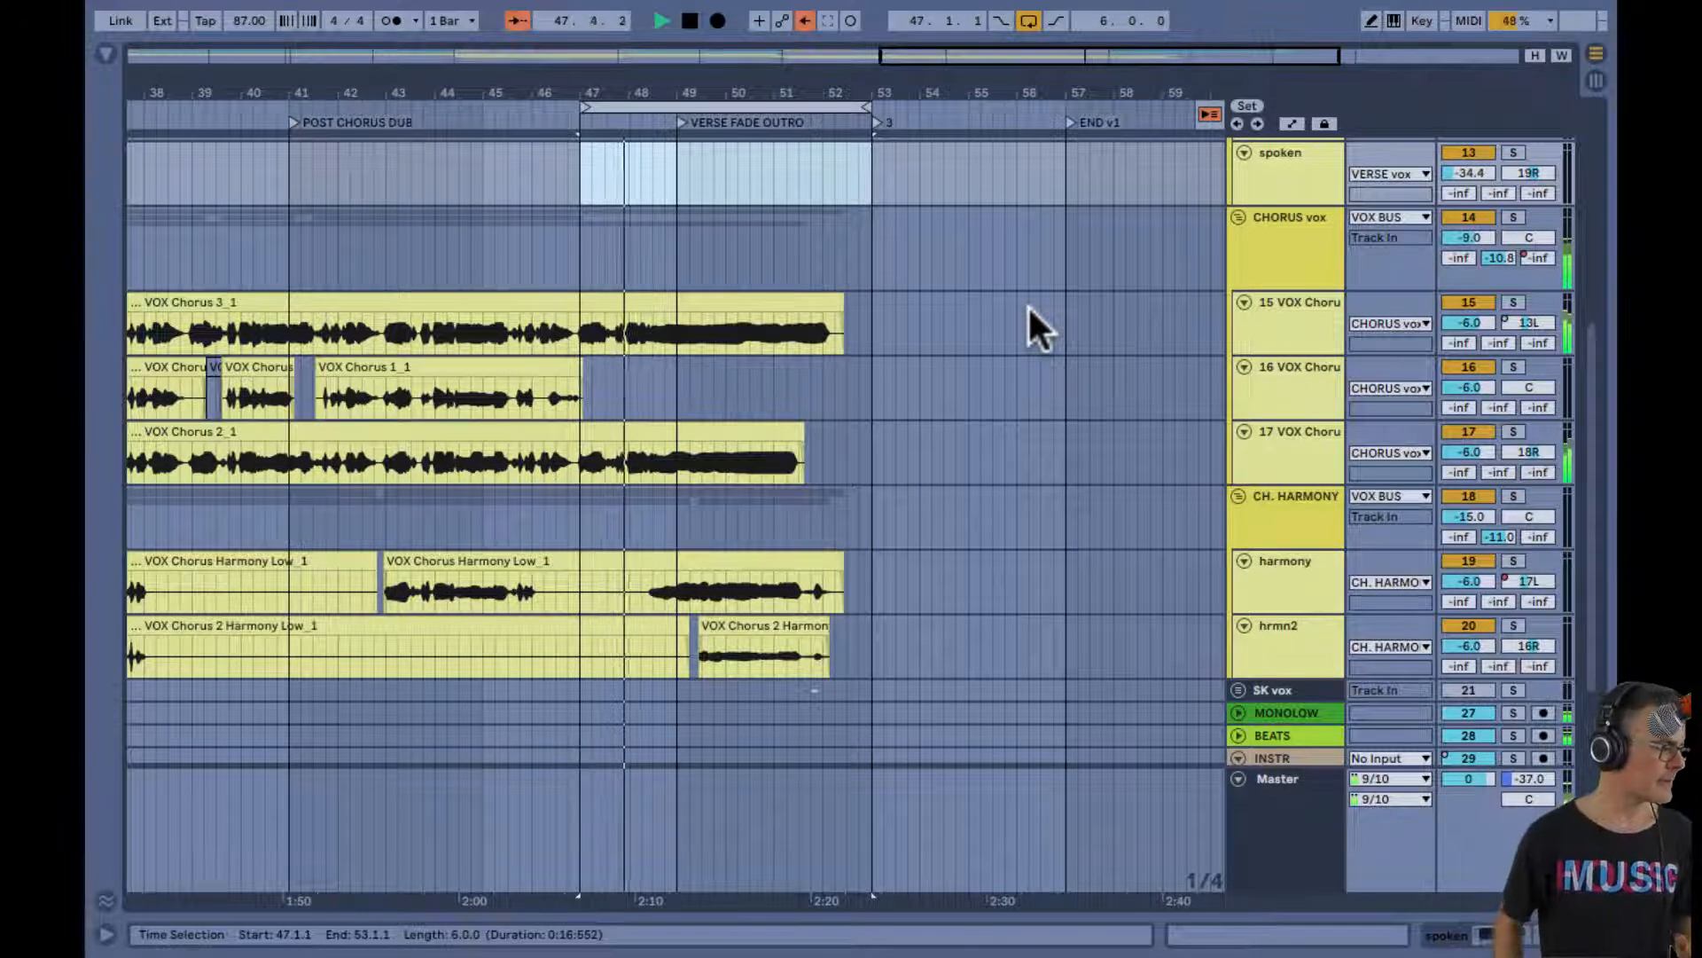
pyautogui.press('Tab')
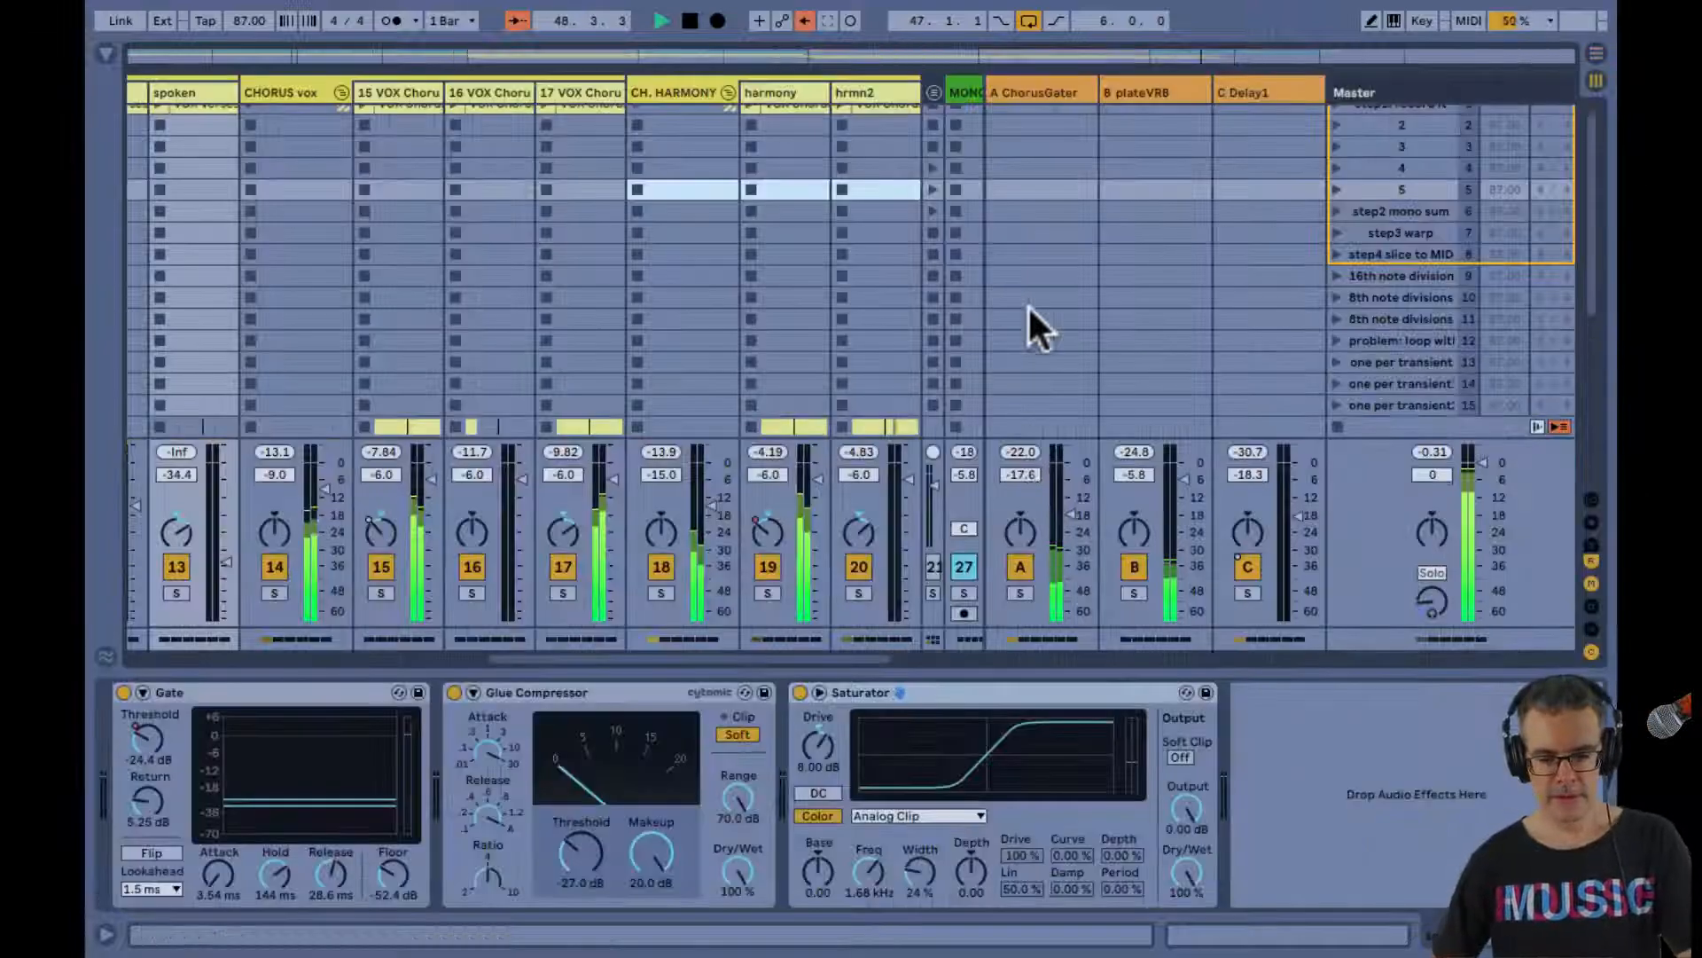
pyautogui.hscroll(4, 865, 504)
pyautogui.click(623, 567)
pyautogui.click(691, 566)
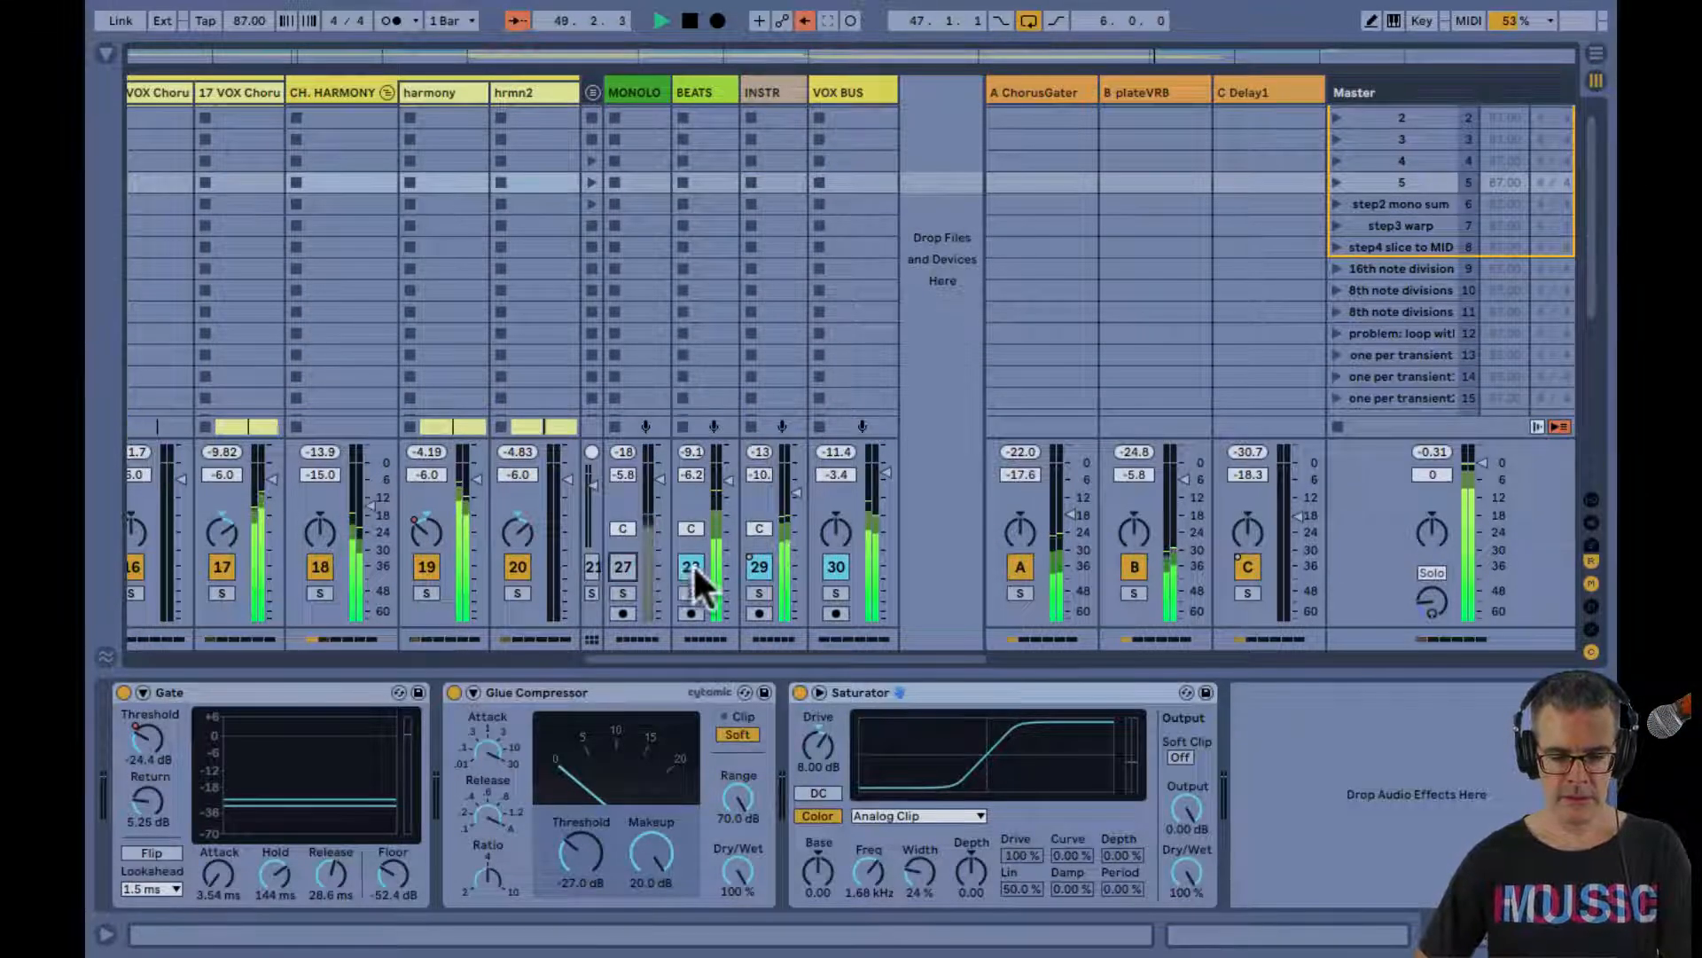
# Mute the INSTR bus and switch off the Arrangement loop so playback runs past bar 53
pyautogui.click(759, 567)
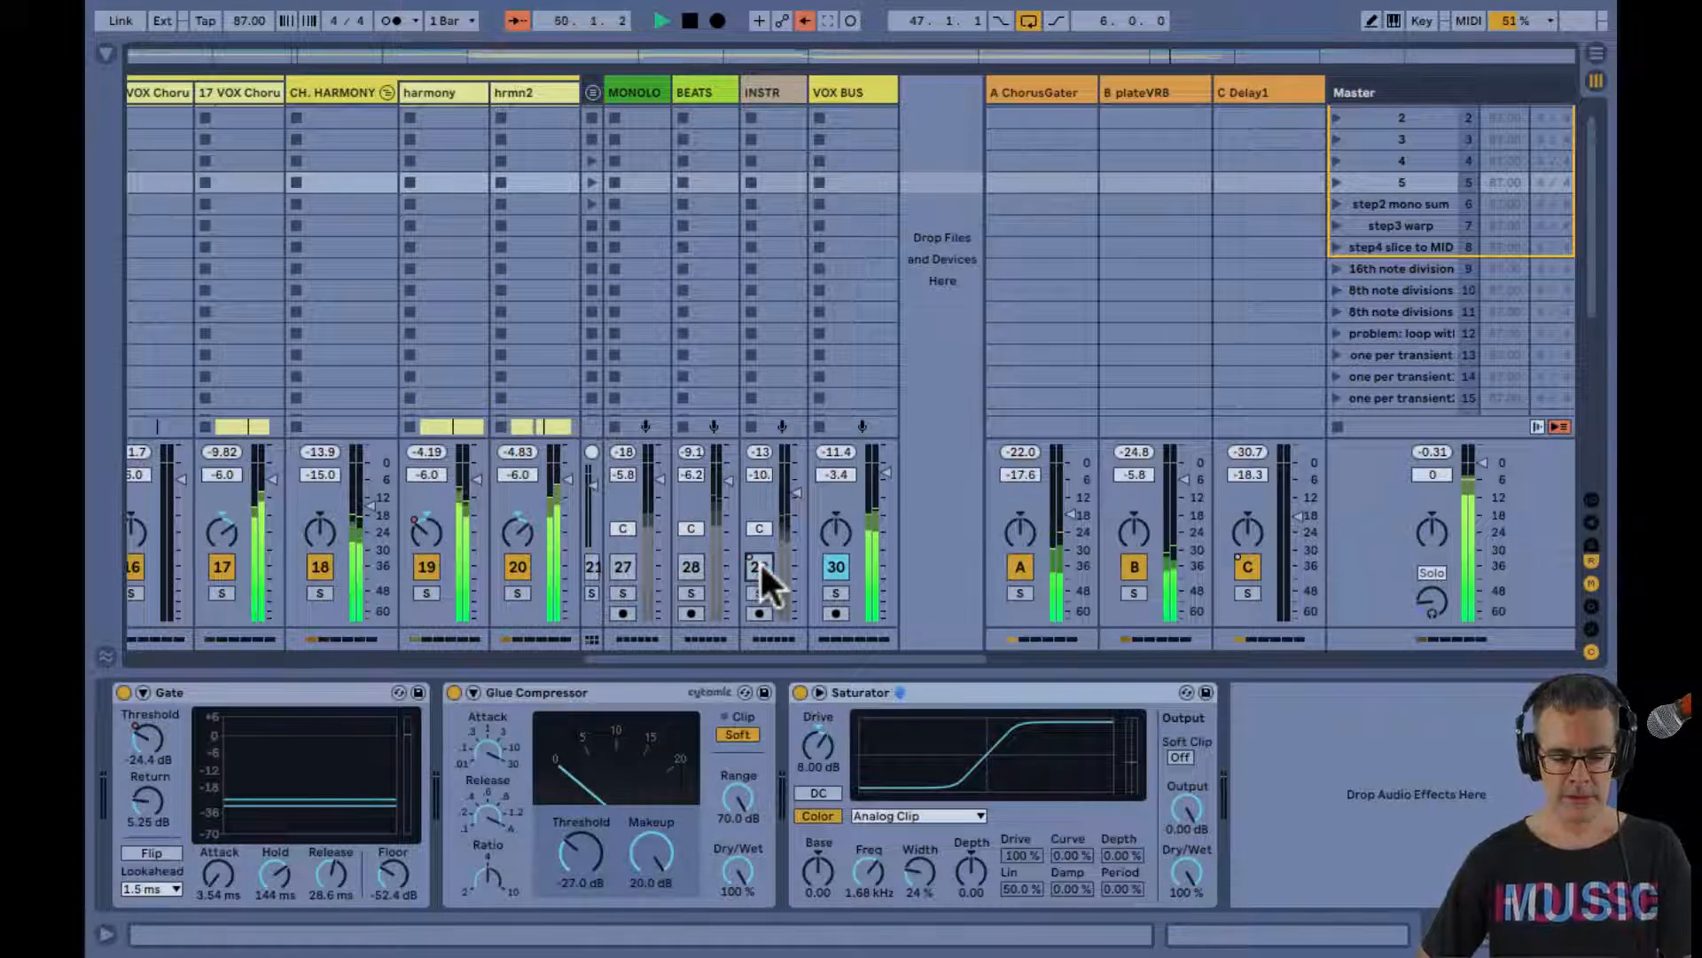
pyautogui.press('Tab')
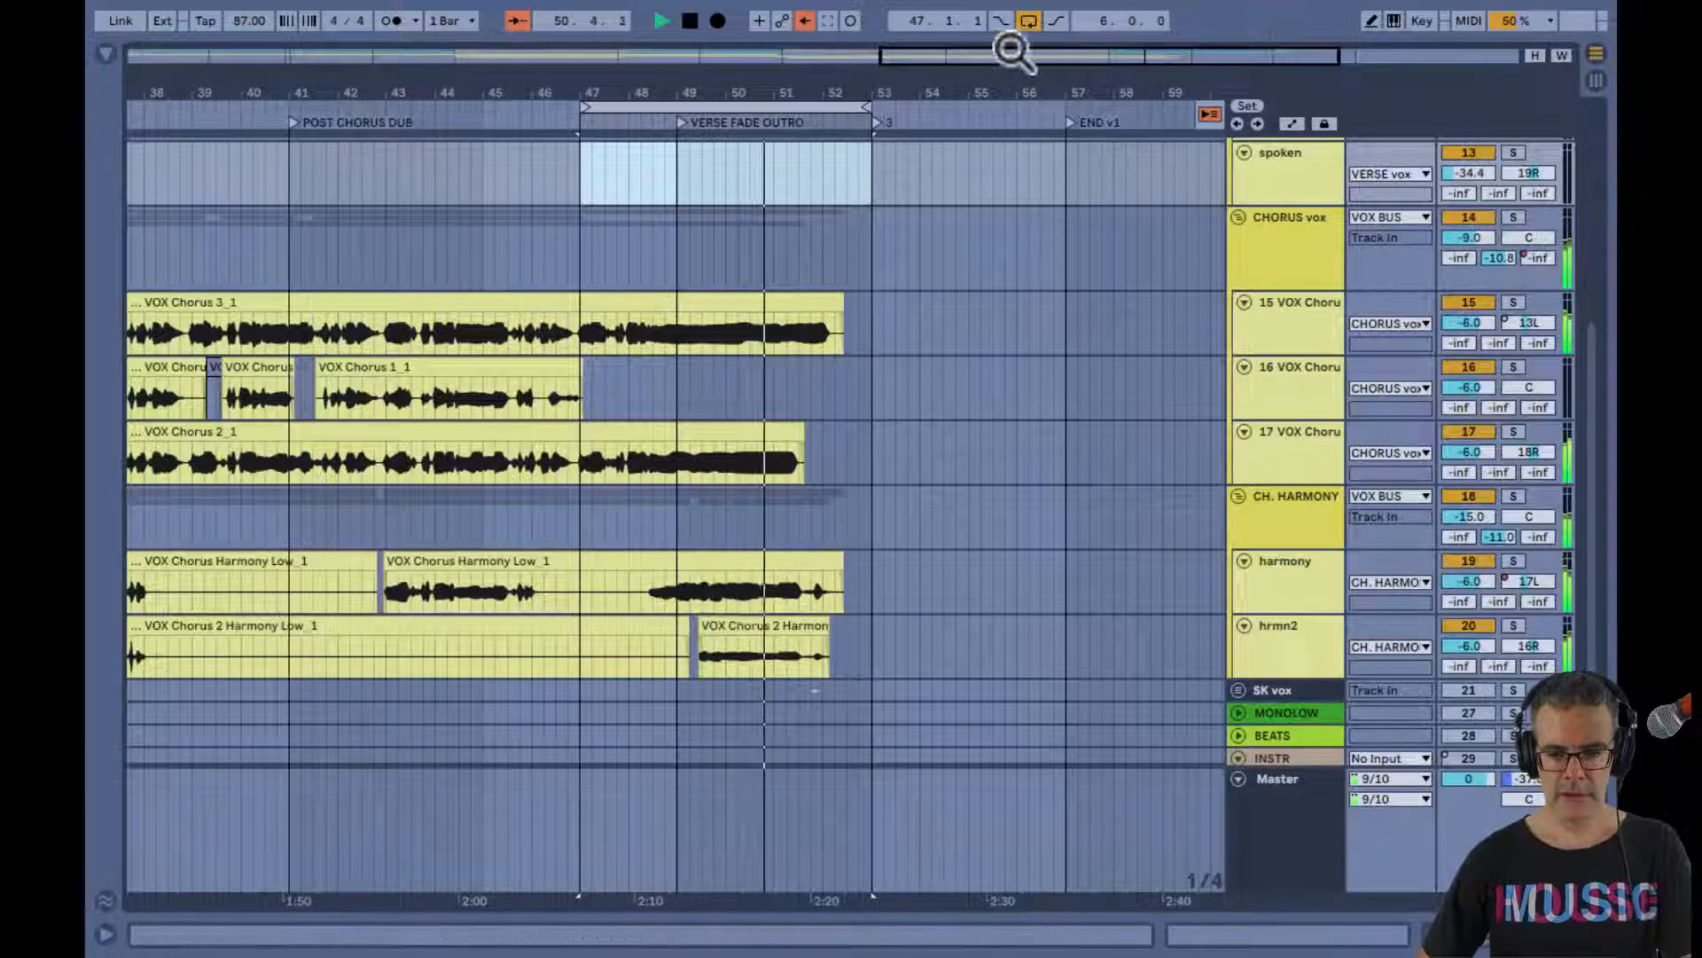
pyautogui.click(1028, 20)
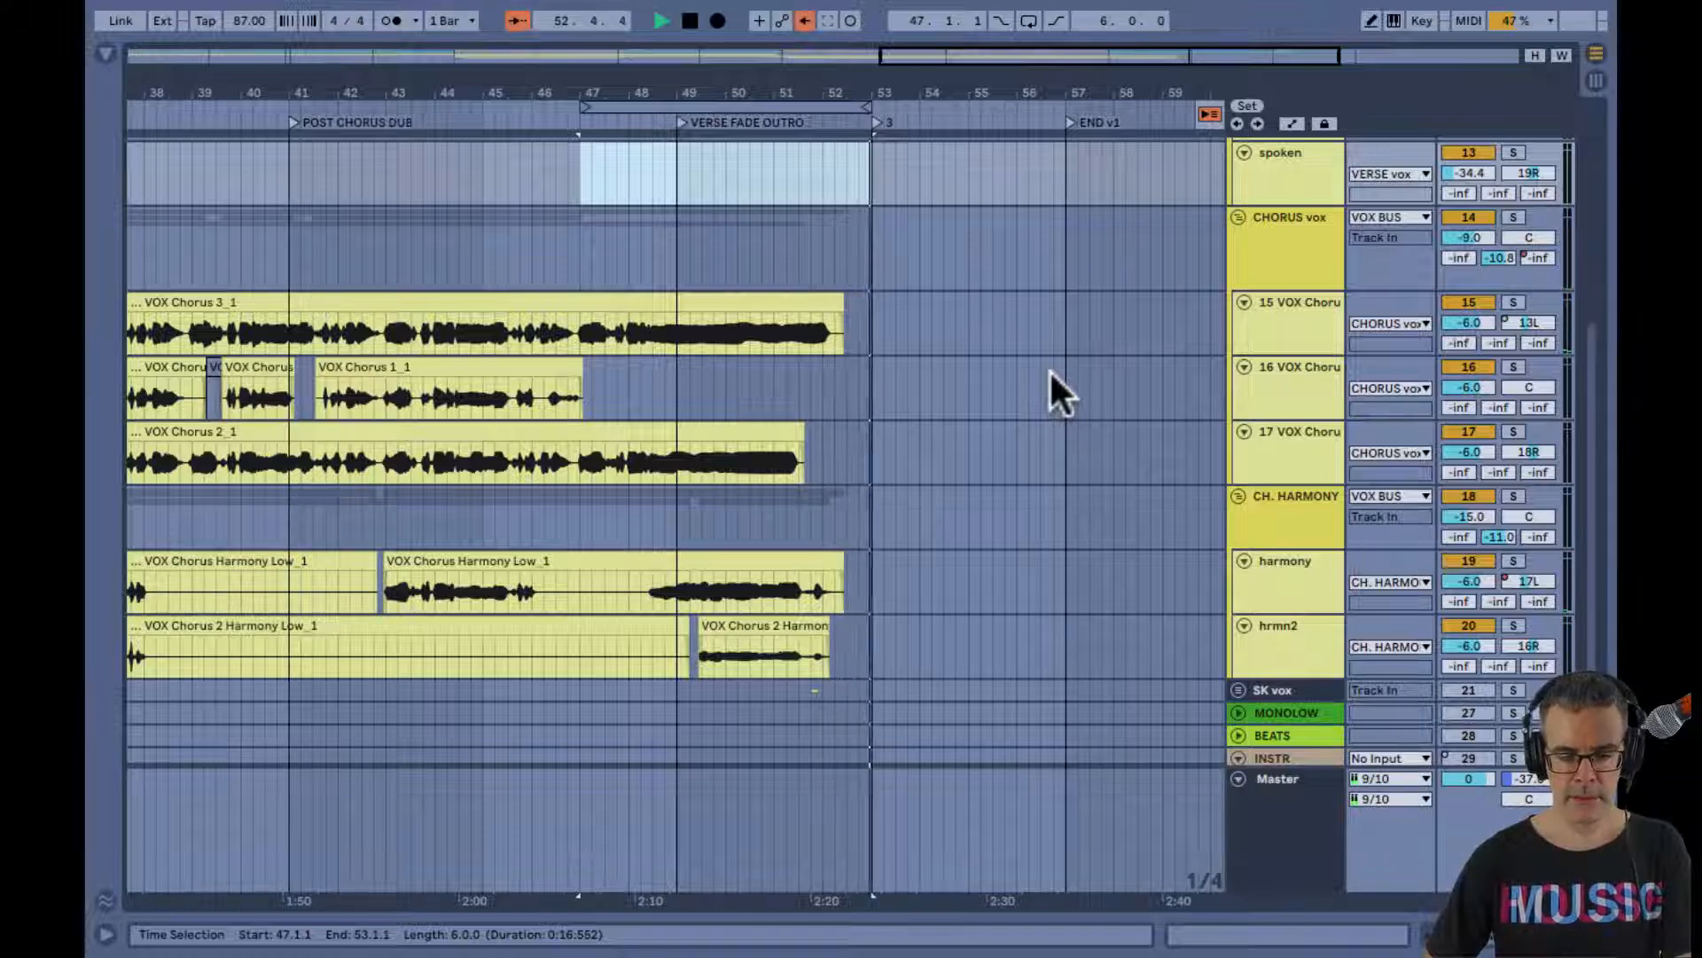
# Show the C Delay1 return's effects while its tail plays, unmute the INSTR, BEATS and MONOLOW buses, and stop playback
pyautogui.press('Tab')
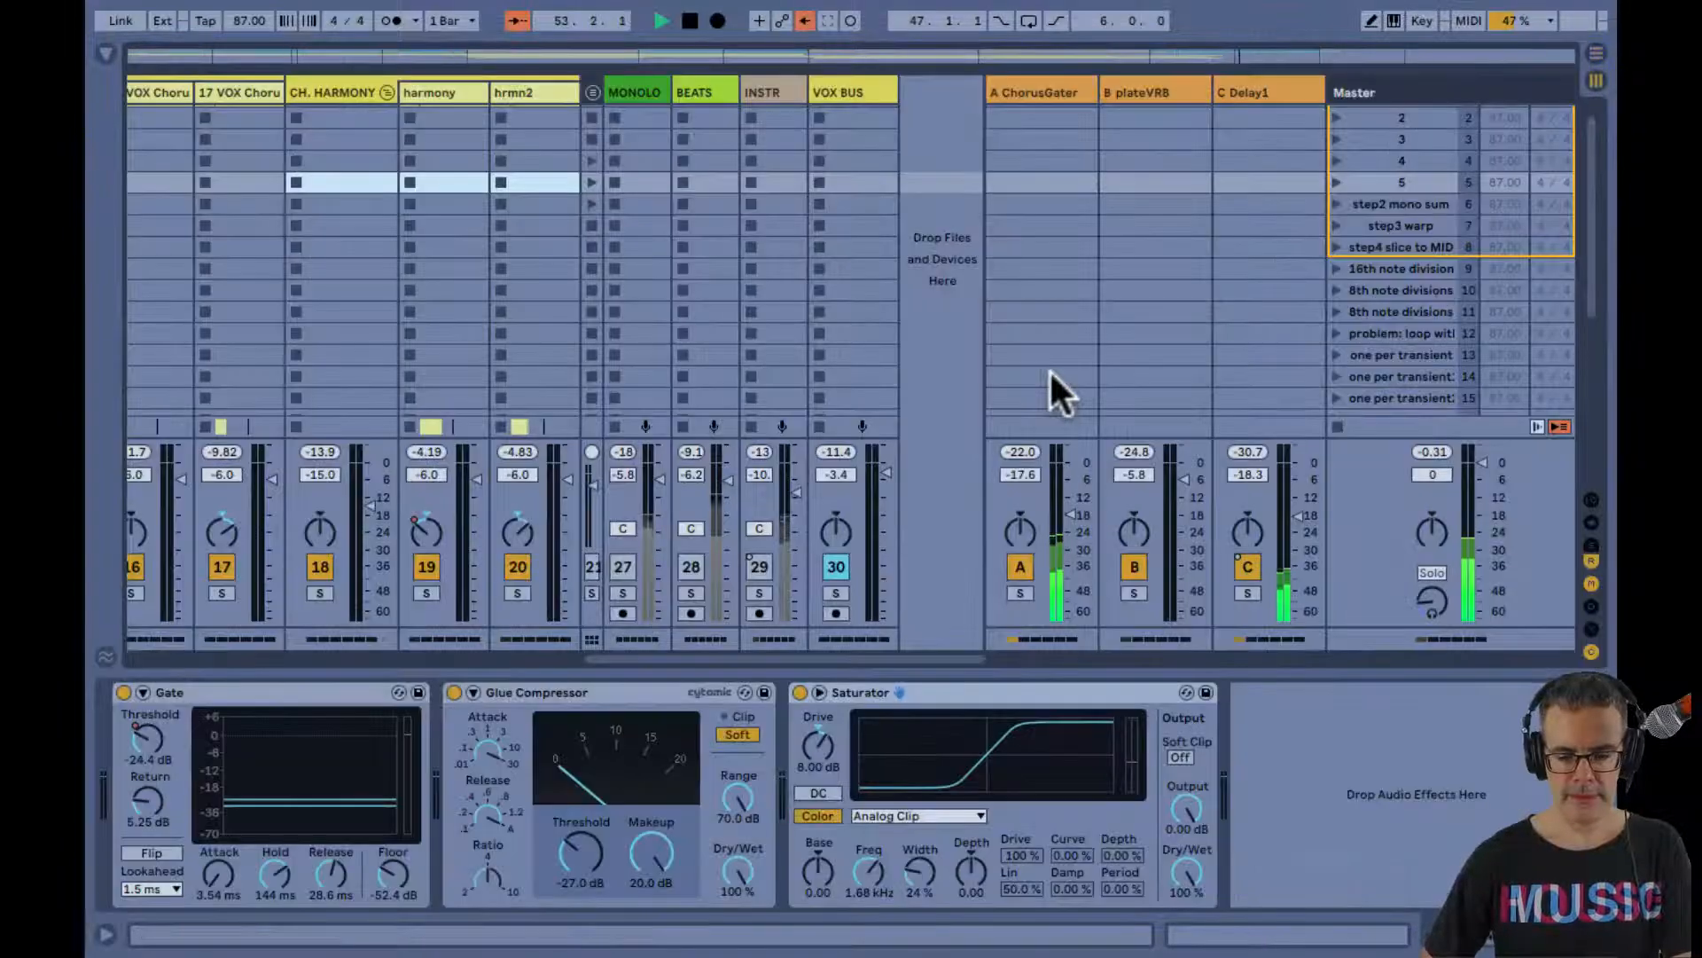
pyautogui.click(1262, 86)
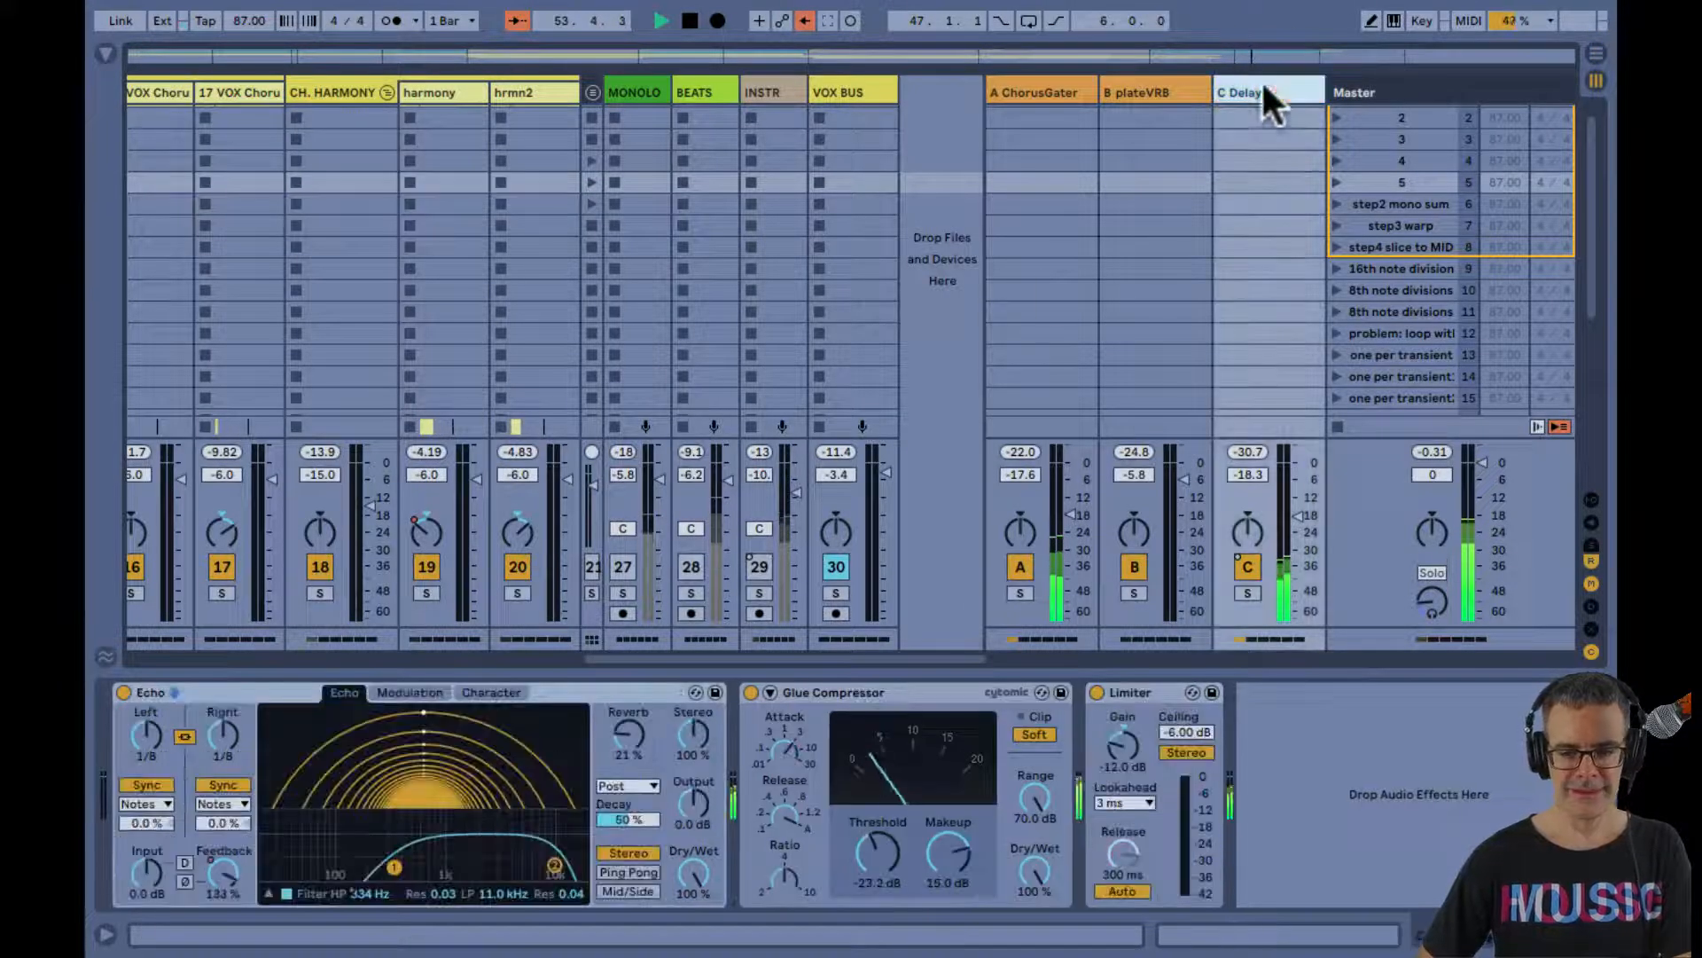
pyautogui.click(691, 567)
pyautogui.click(623, 567)
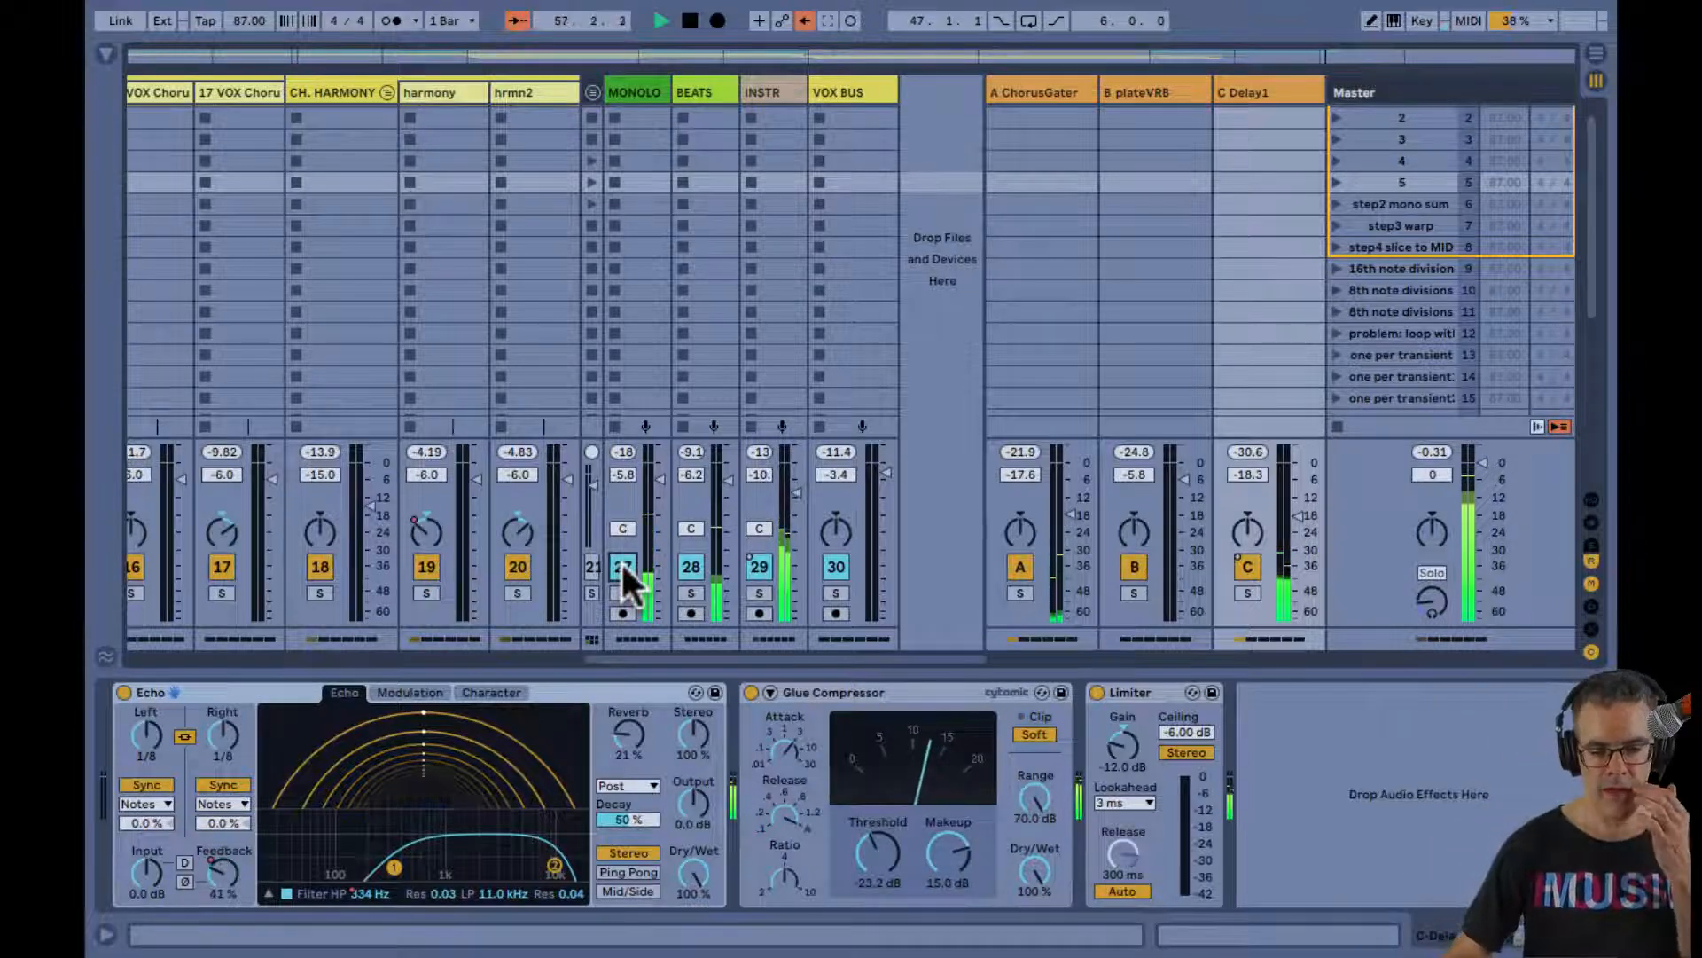
pyautogui.press('space')
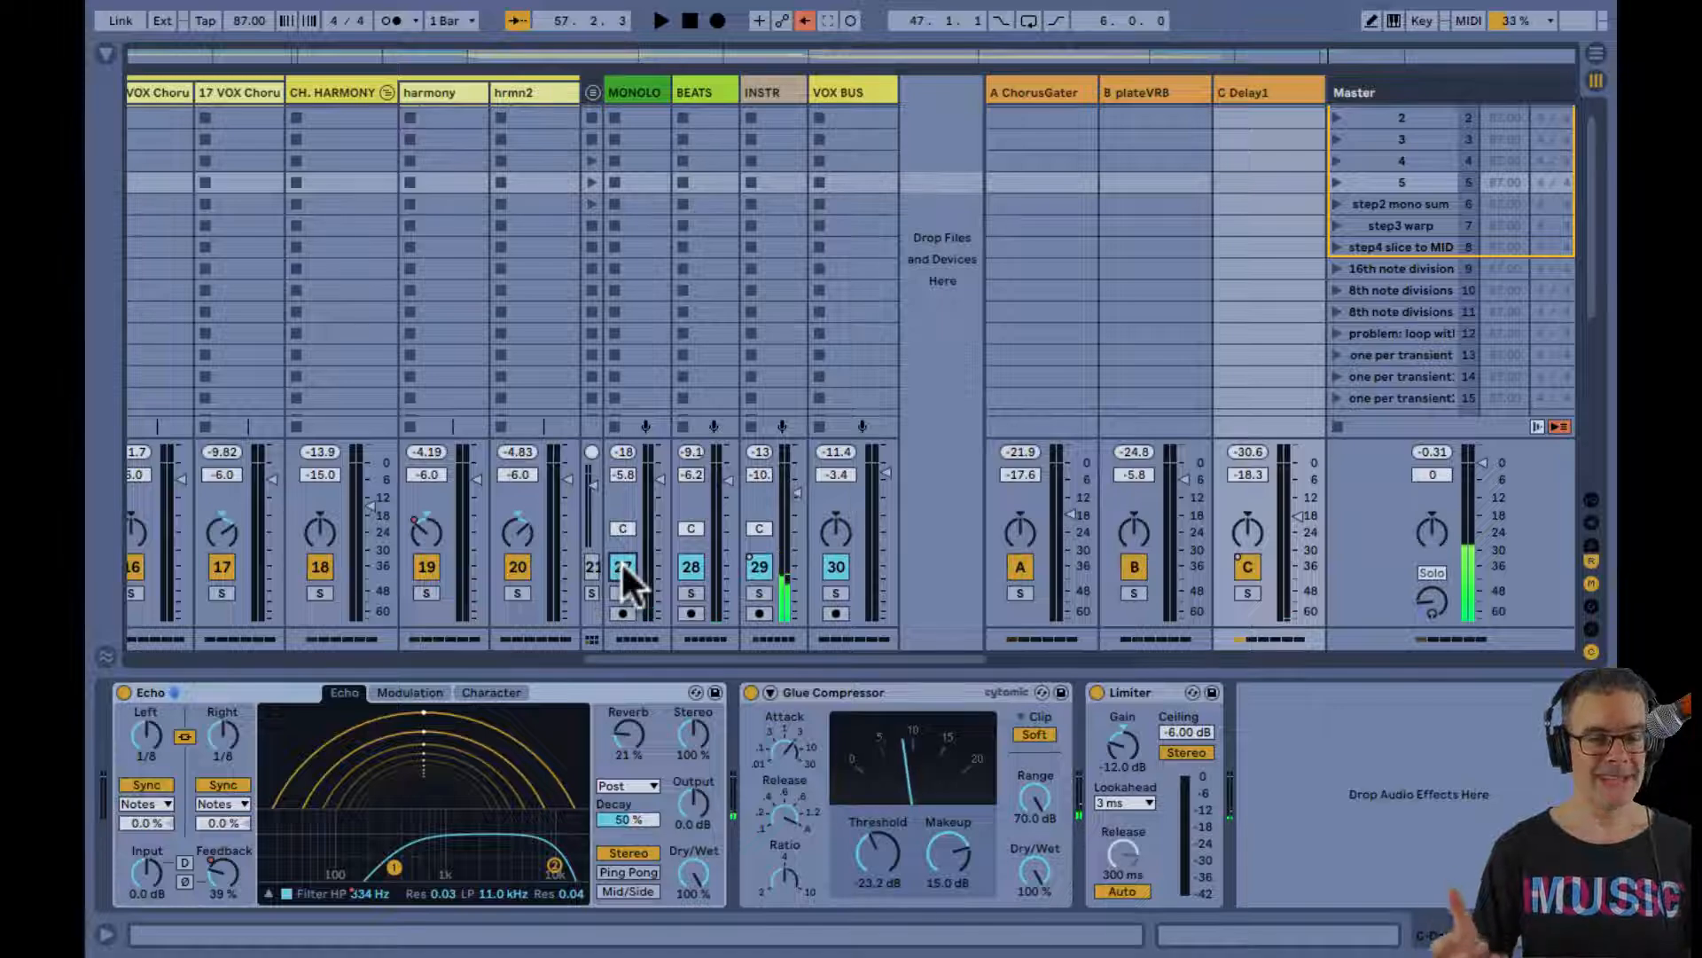
# Check the final VOX Chorus 2 Harmony clip on the hrmn2 track, and mute the BEATS, MONOLOW and INSTR buses
pyautogui.press('Tab')
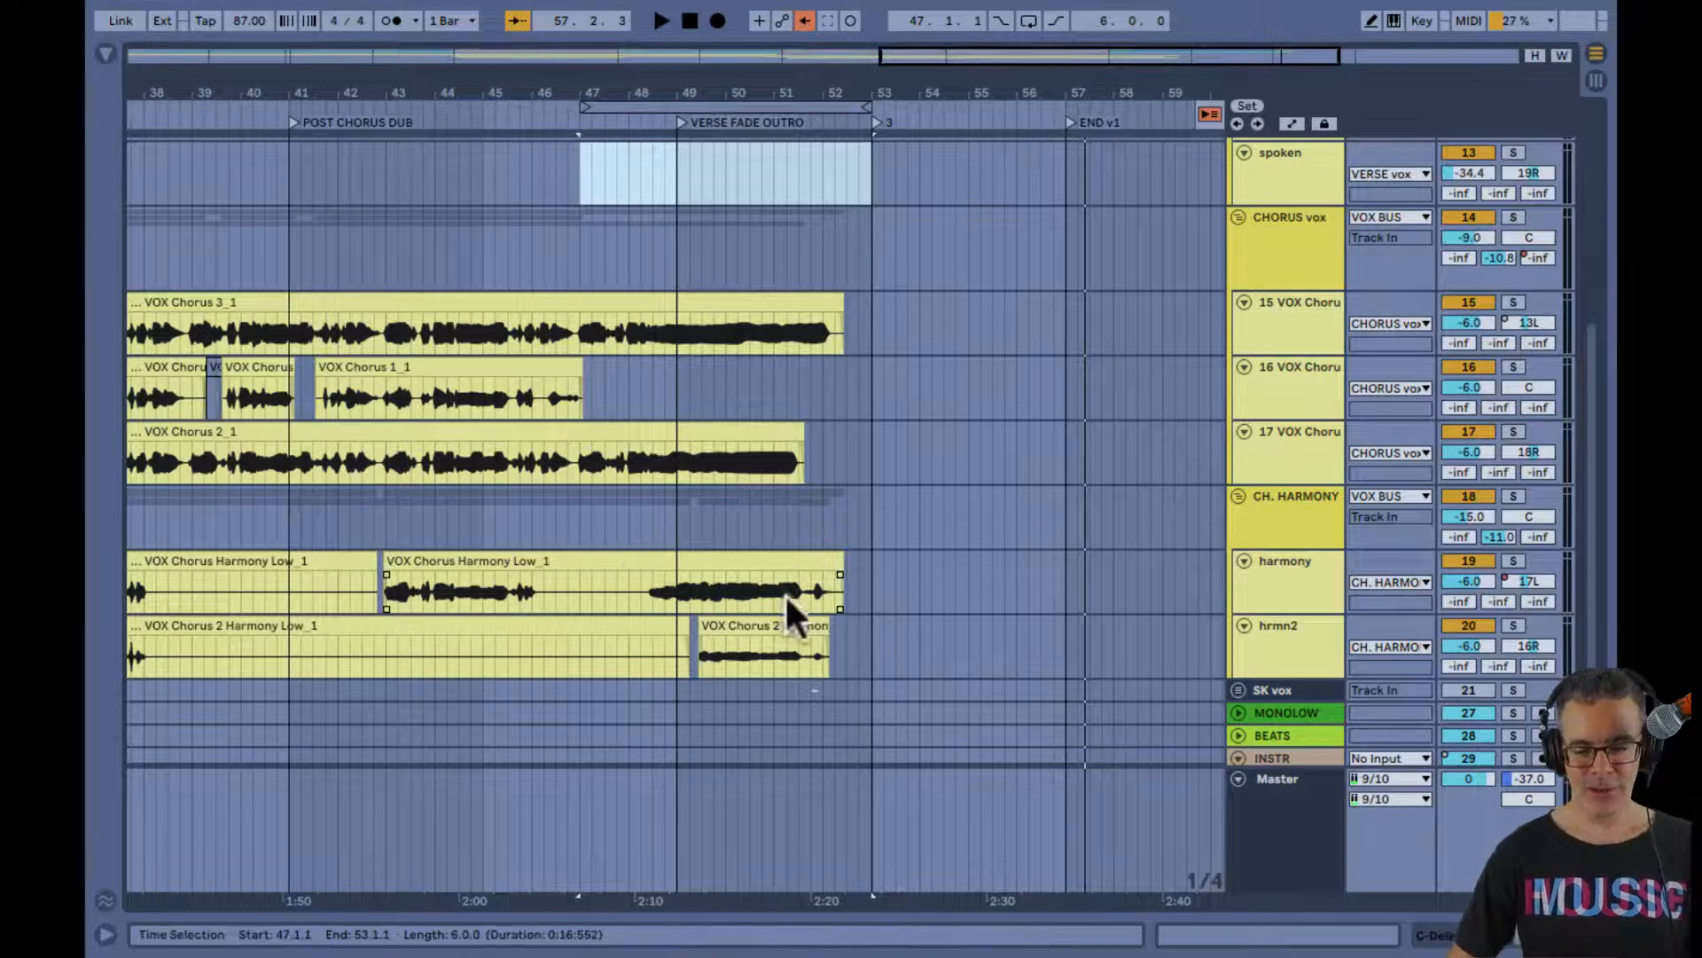
pyautogui.click(770, 648)
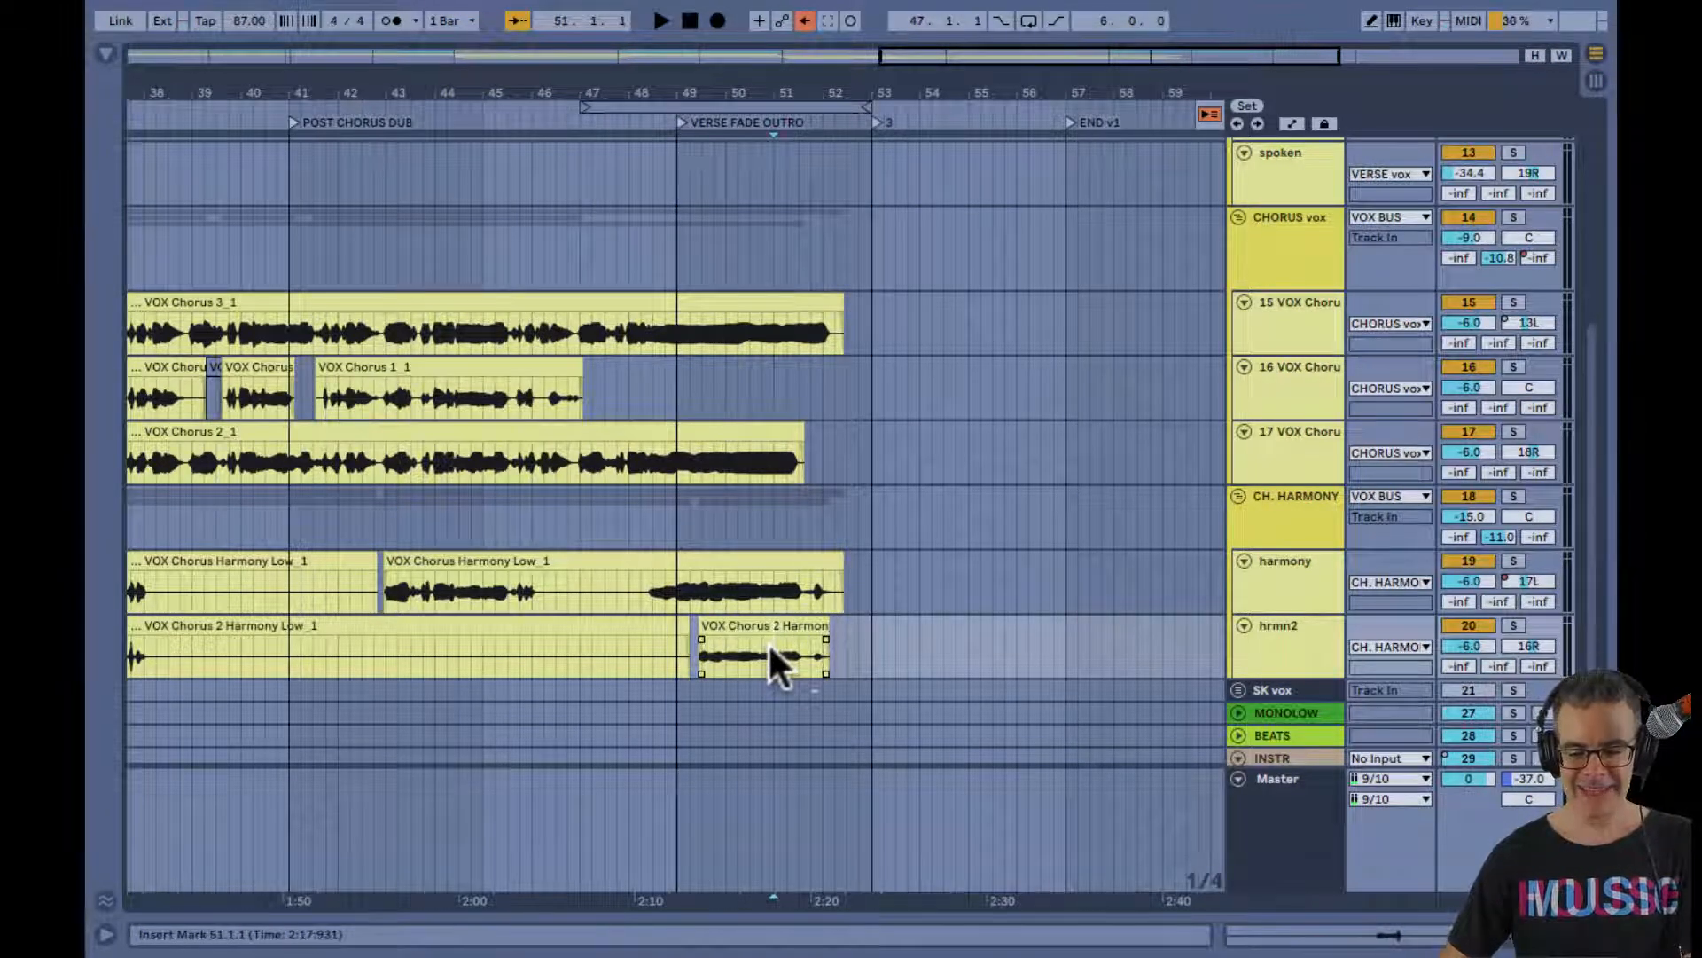
pyautogui.press('Tab')
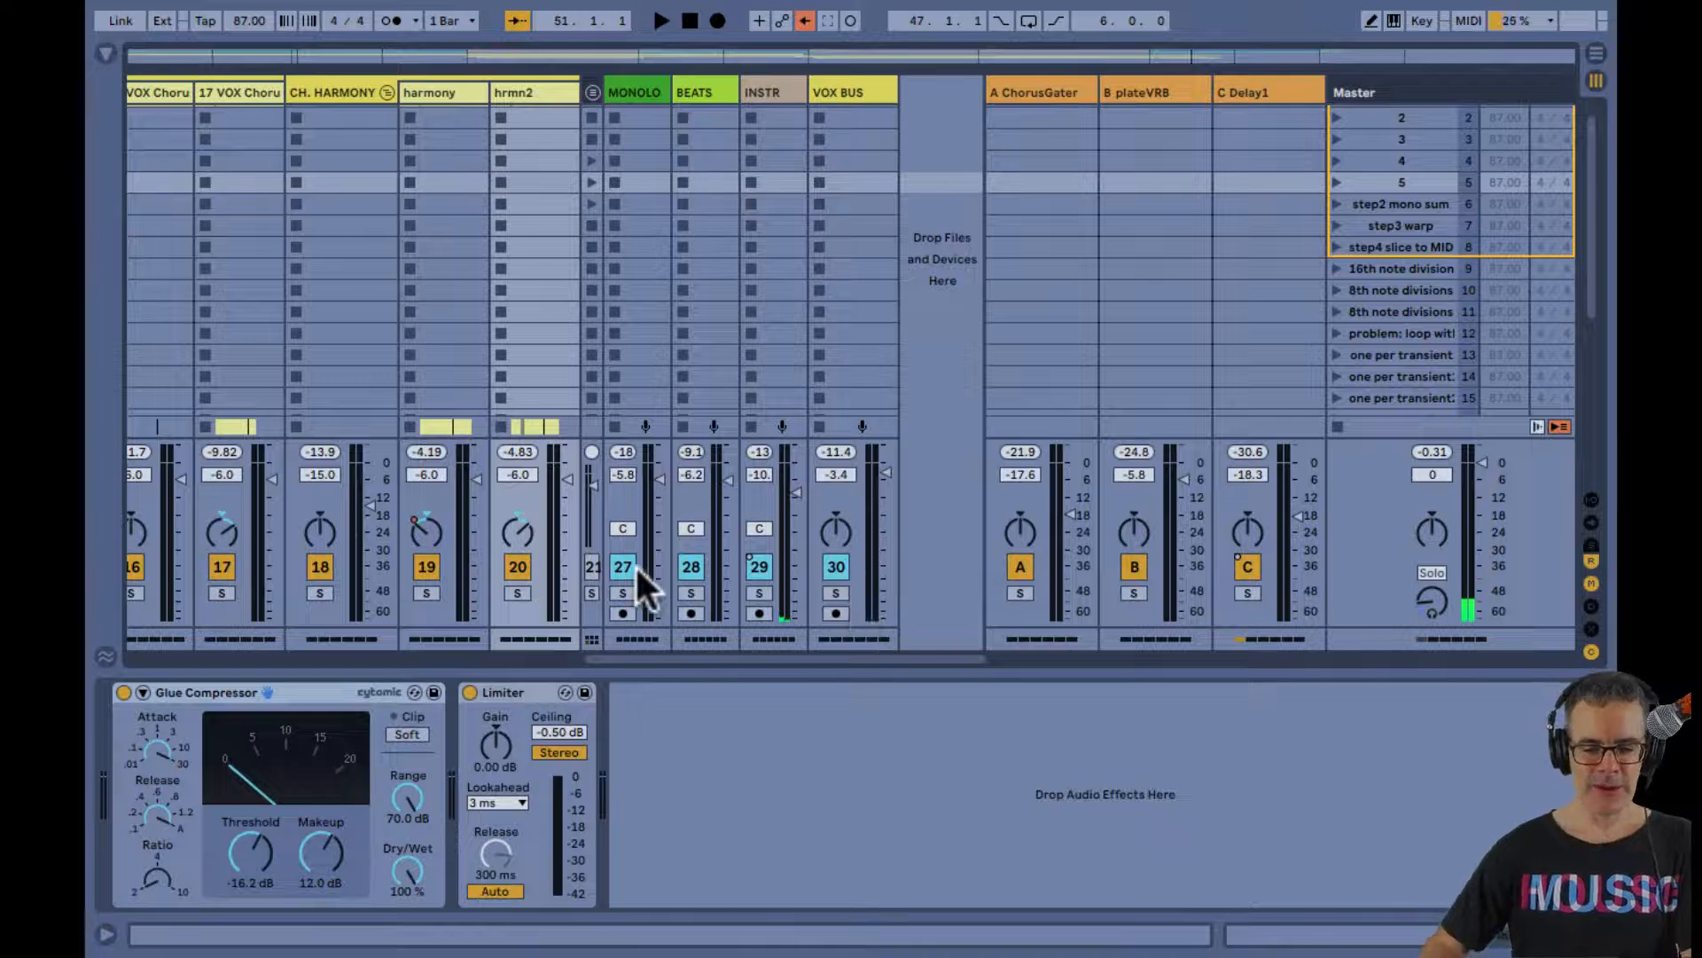
pyautogui.click(690, 566)
pyautogui.click(623, 565)
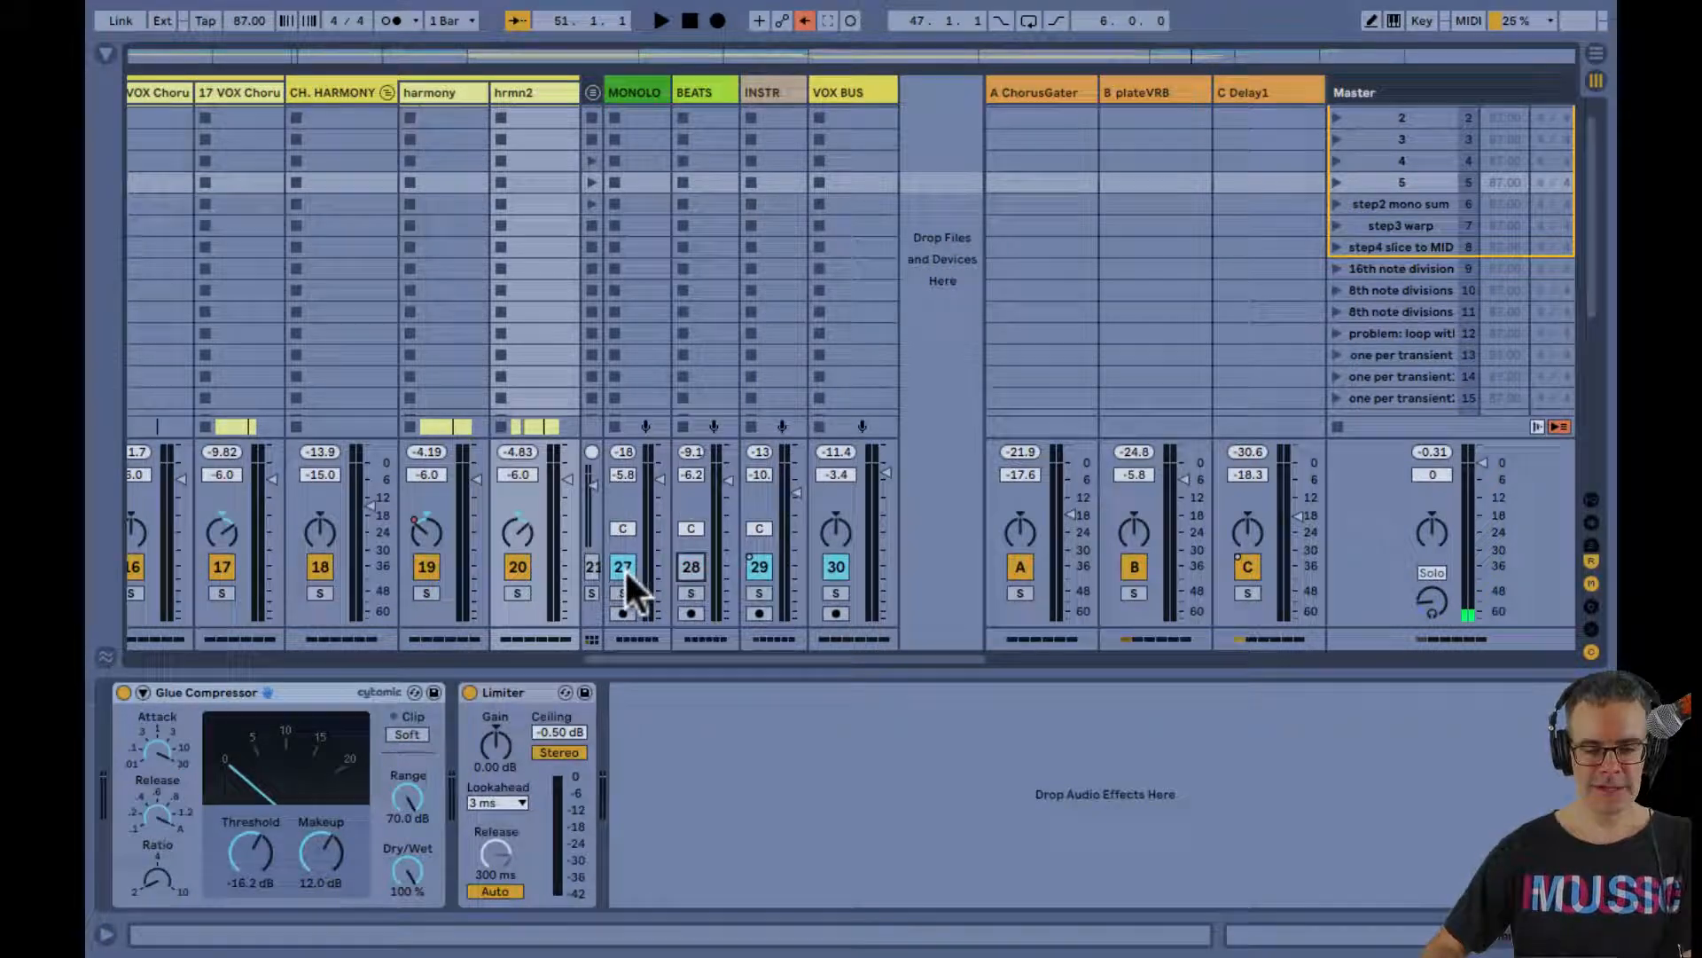
pyautogui.click(759, 566)
# Audition the vocals and effect returns alone from 50.4.1 in the last hrmn2 clip until the phrase ends
pyautogui.press('Tab')
pyautogui.click(761, 495)
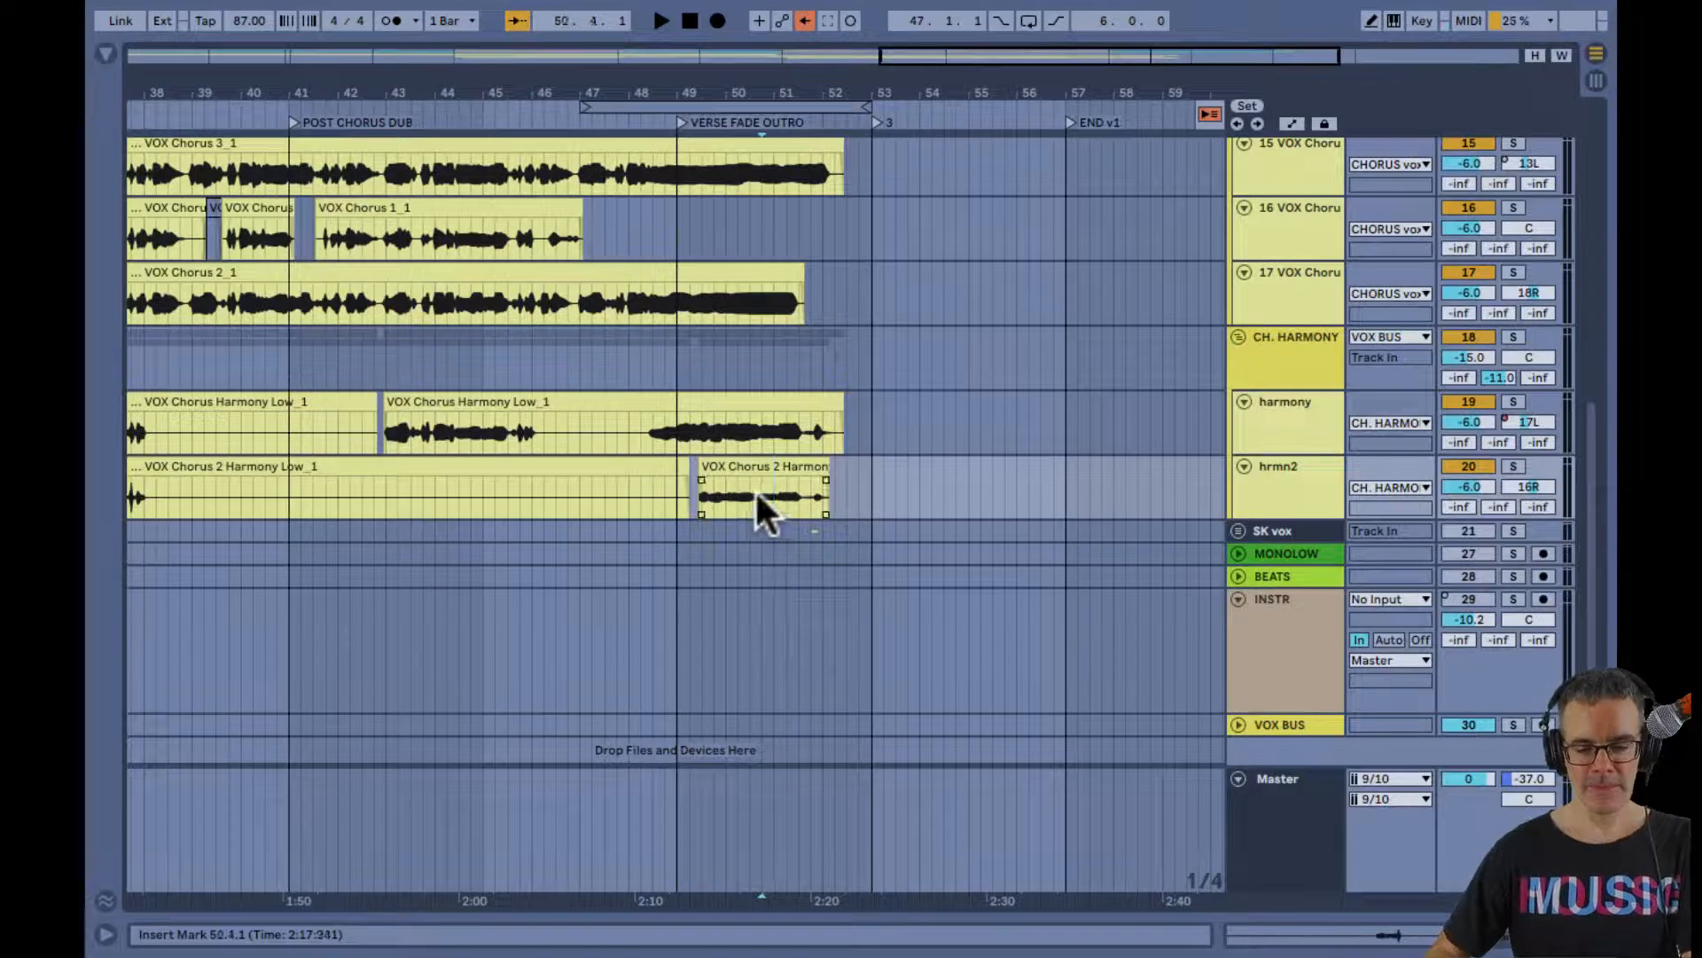
pyautogui.press('space')
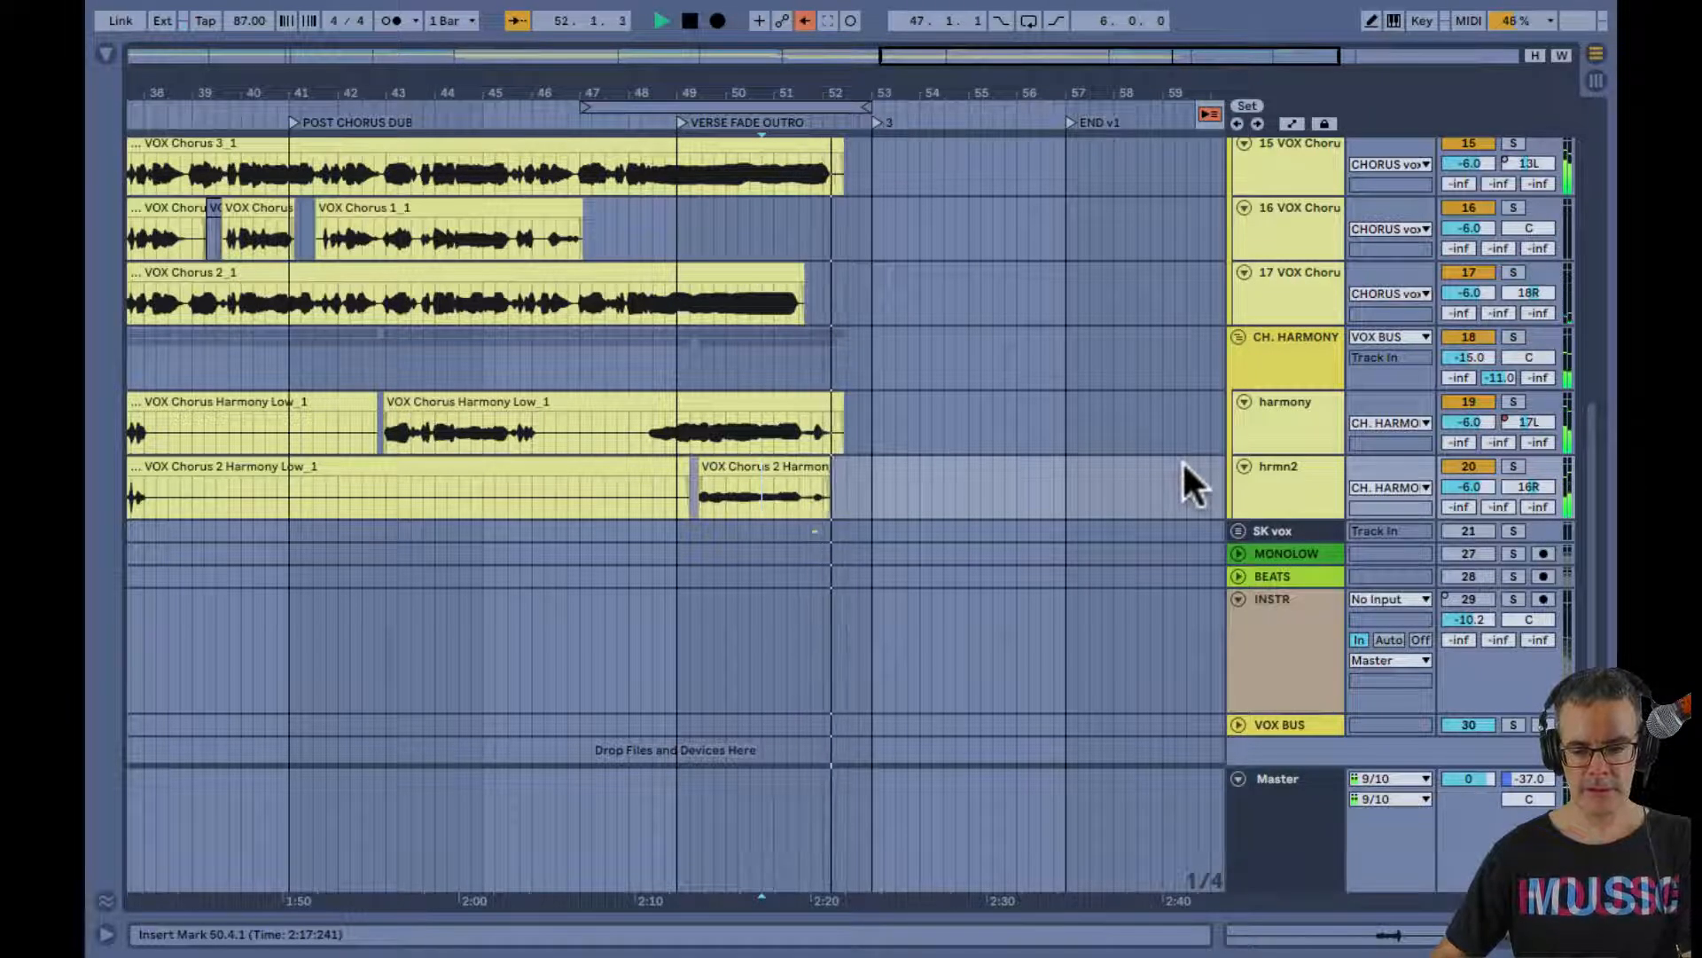
pyautogui.press('space')
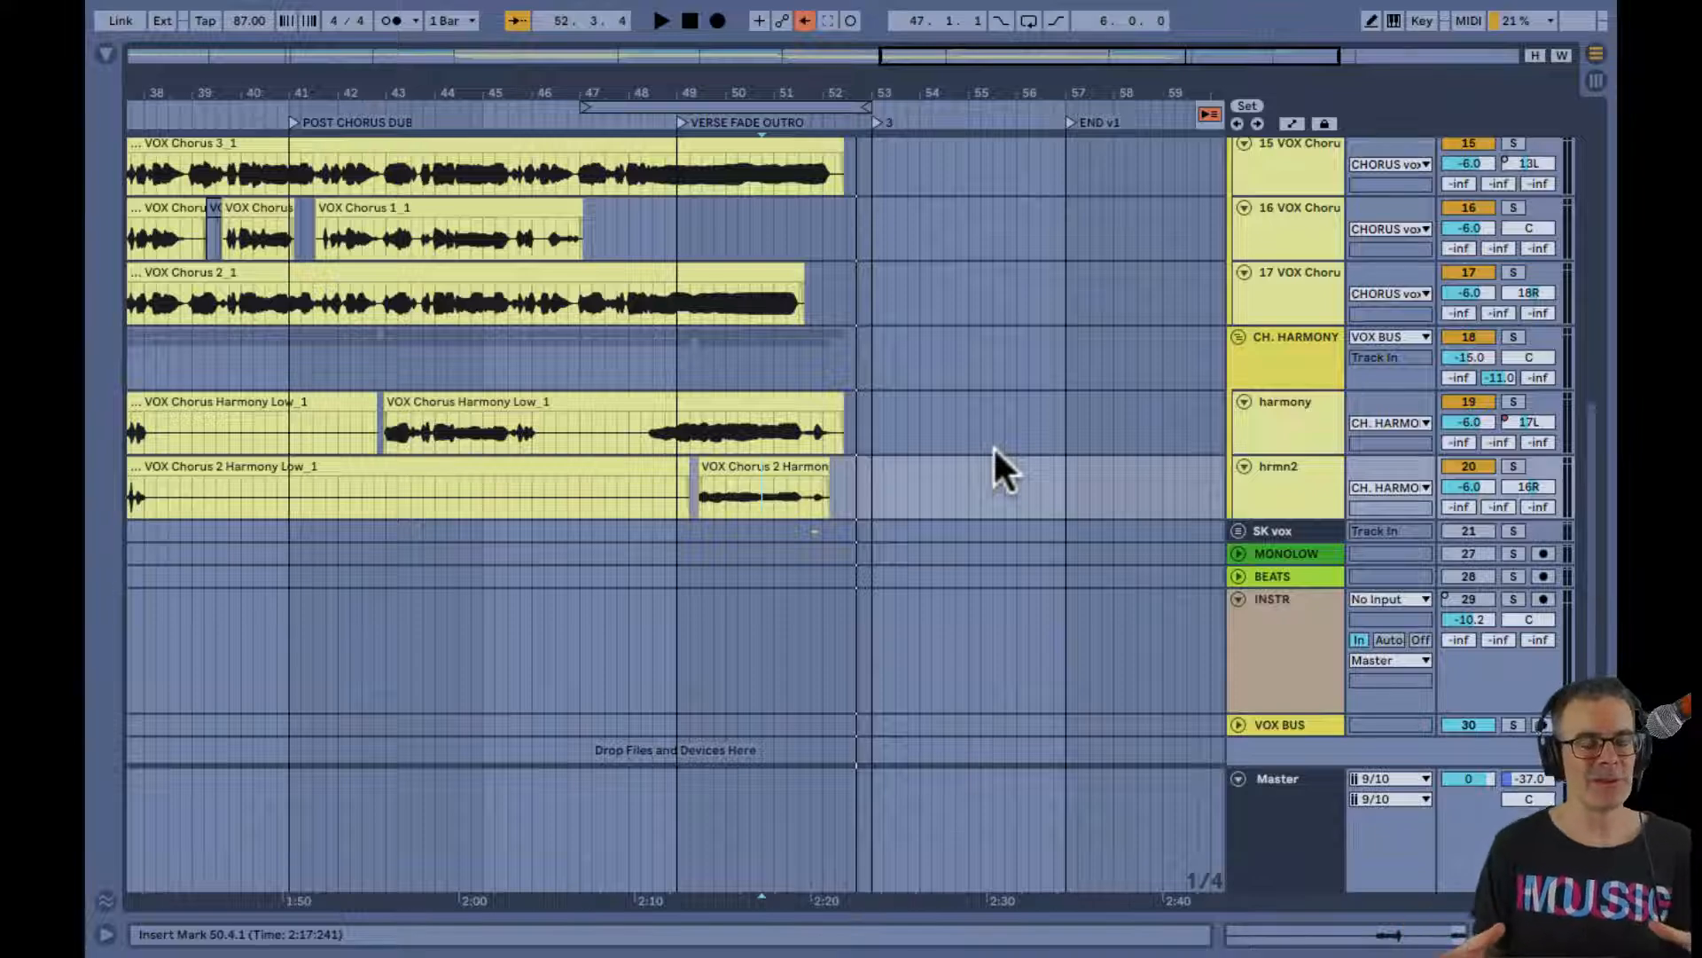
# Examine the verse, chorus and harmony vocal clips across the whole Arrangement, and select the VOX Verses 1_1 clip
pyautogui.press('Tab')
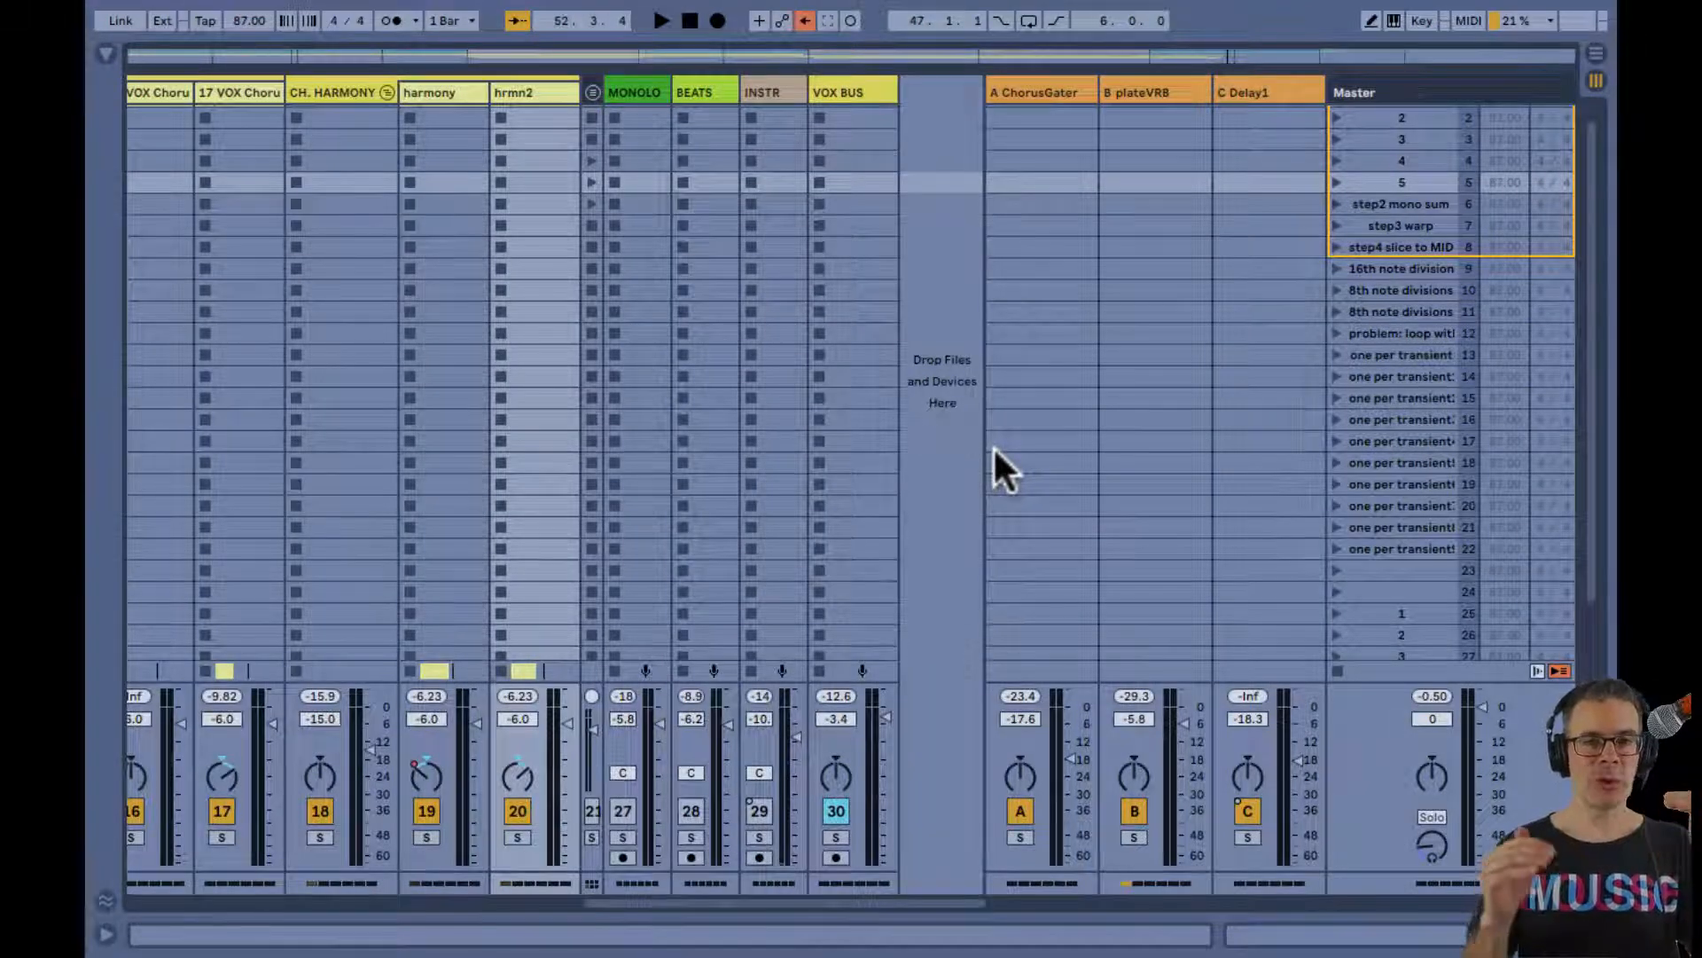
pyautogui.press('Tab')
pyautogui.scroll(2, 757, 327)
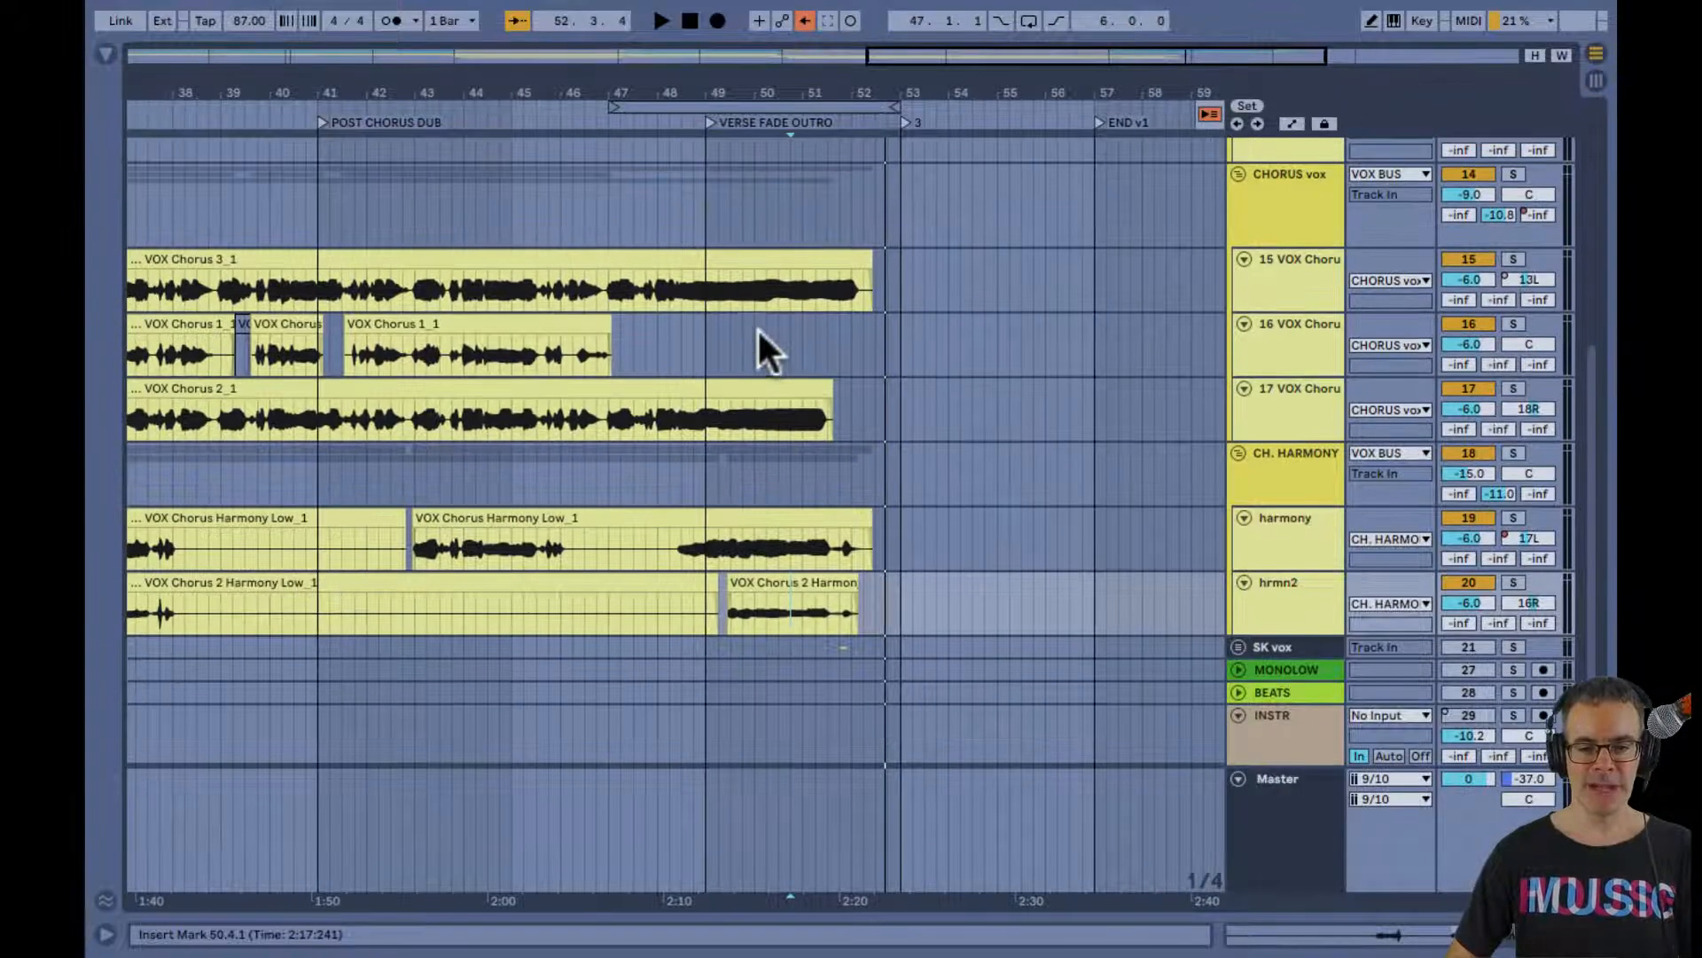
pyautogui.moveTo(684, 78); pyautogui.dragTo(684, 71)
pyautogui.scroll(4, 824, 337)
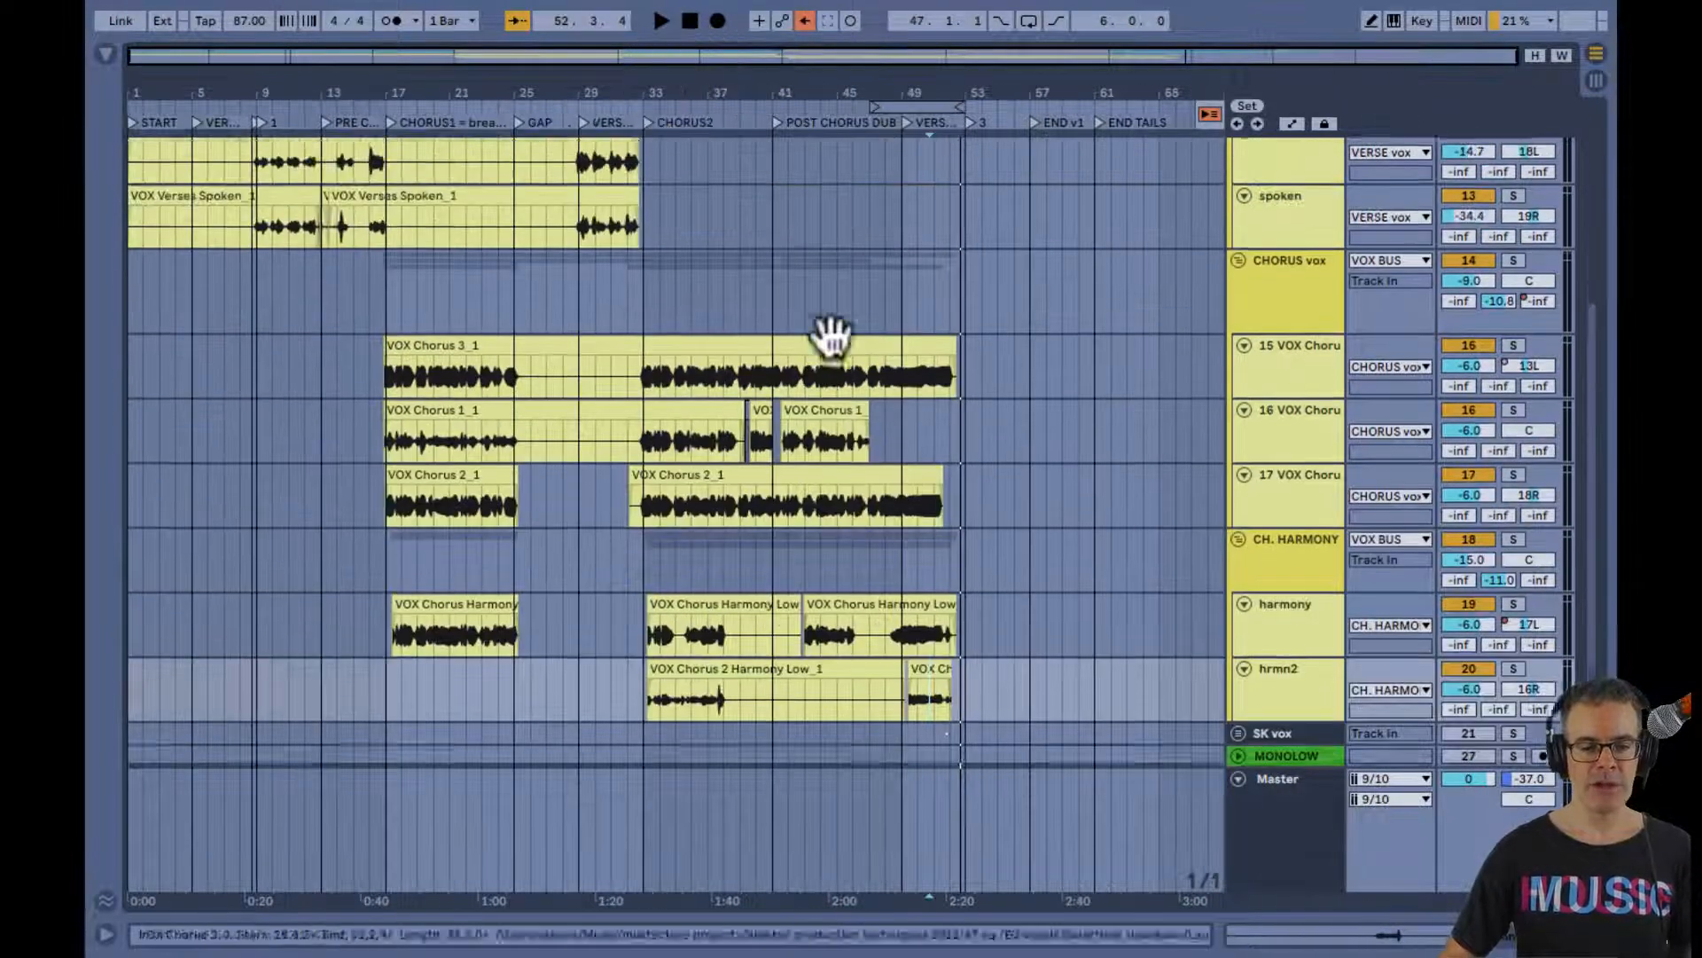
pyautogui.scroll(1, 831, 333)
pyautogui.scroll(-1, 232, 286)
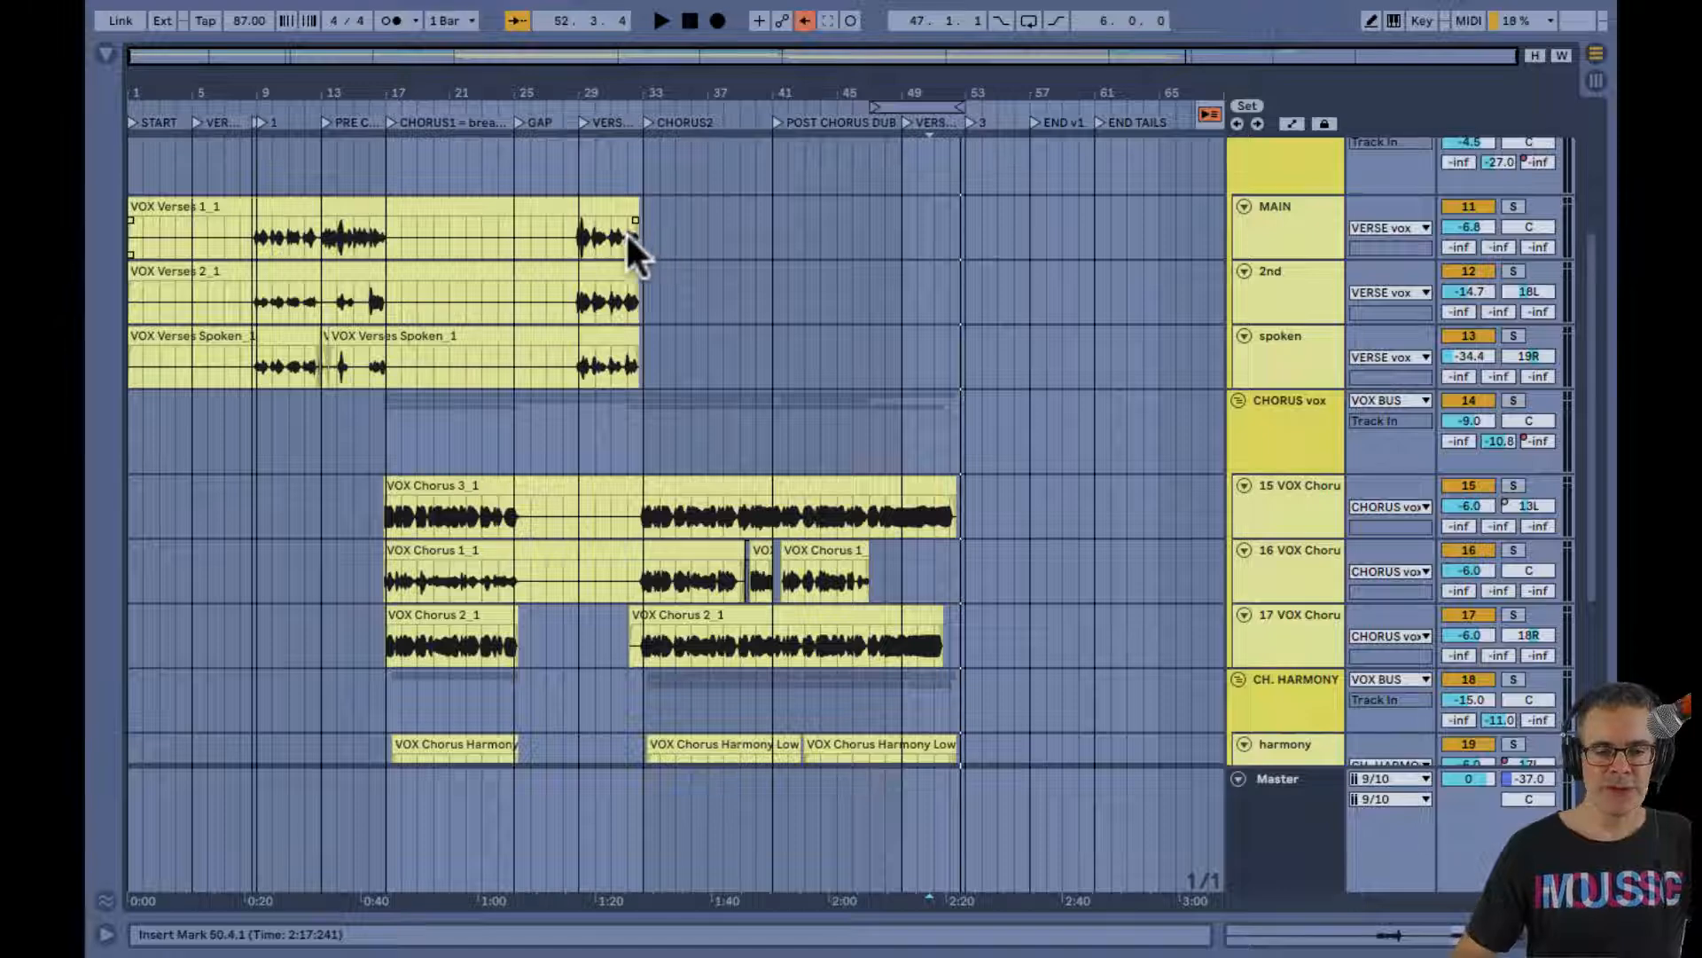
pyautogui.click(609, 207)
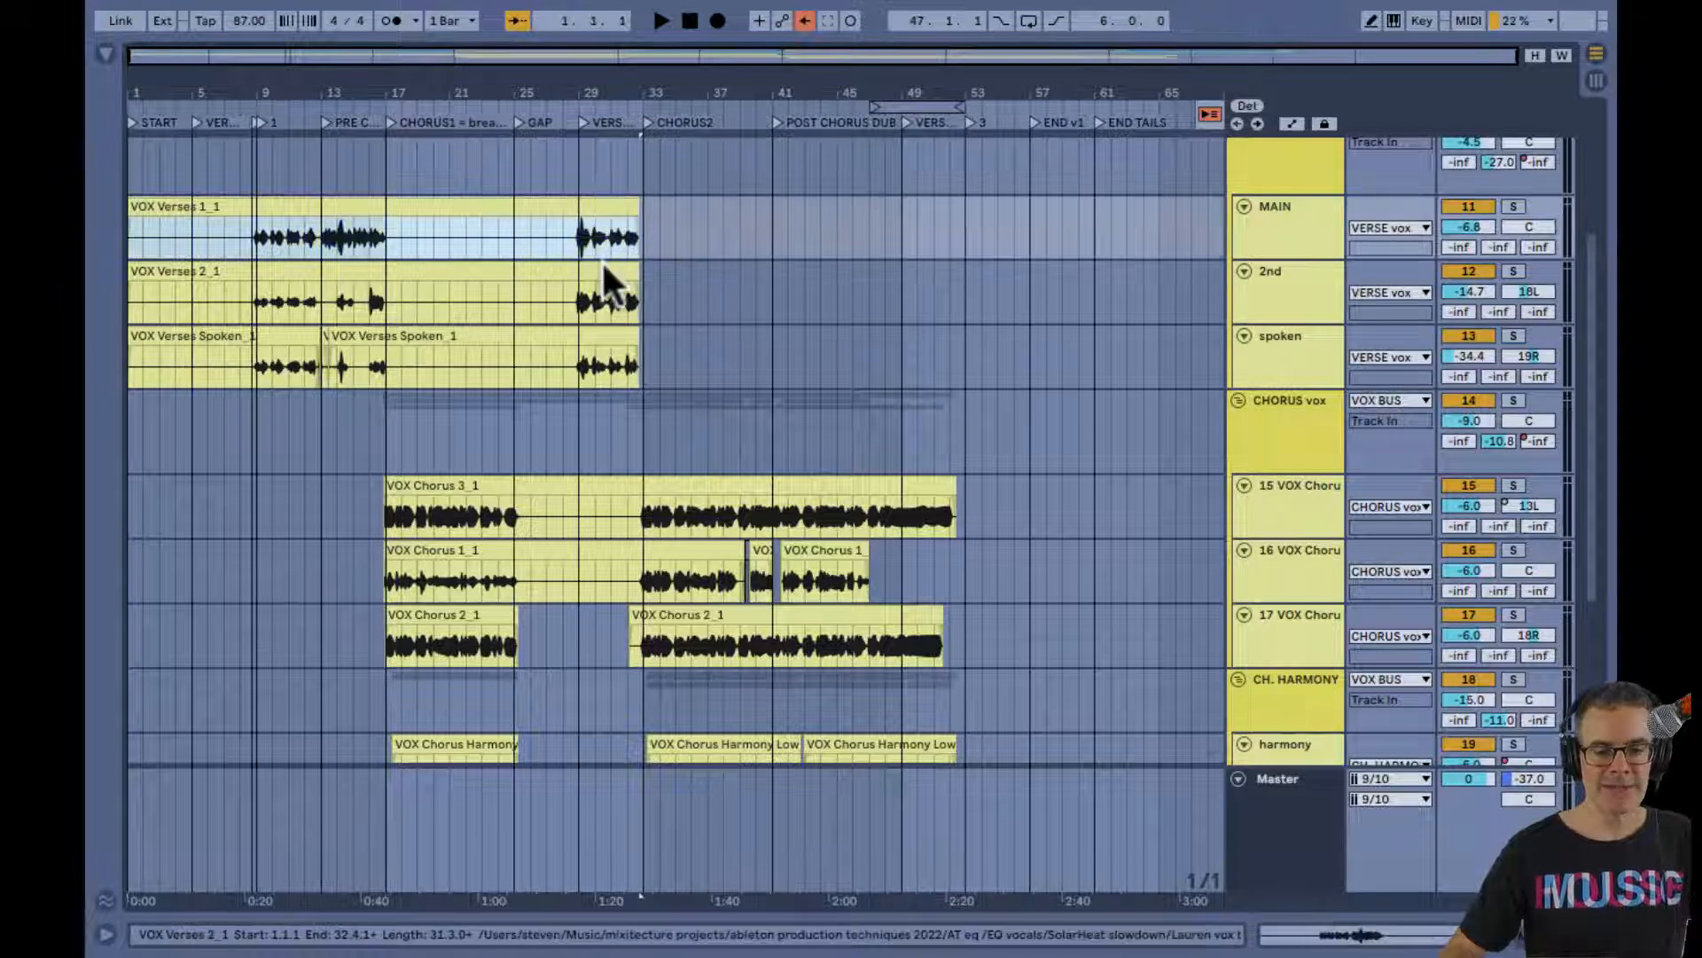
pyautogui.scroll(3, 763, 335)
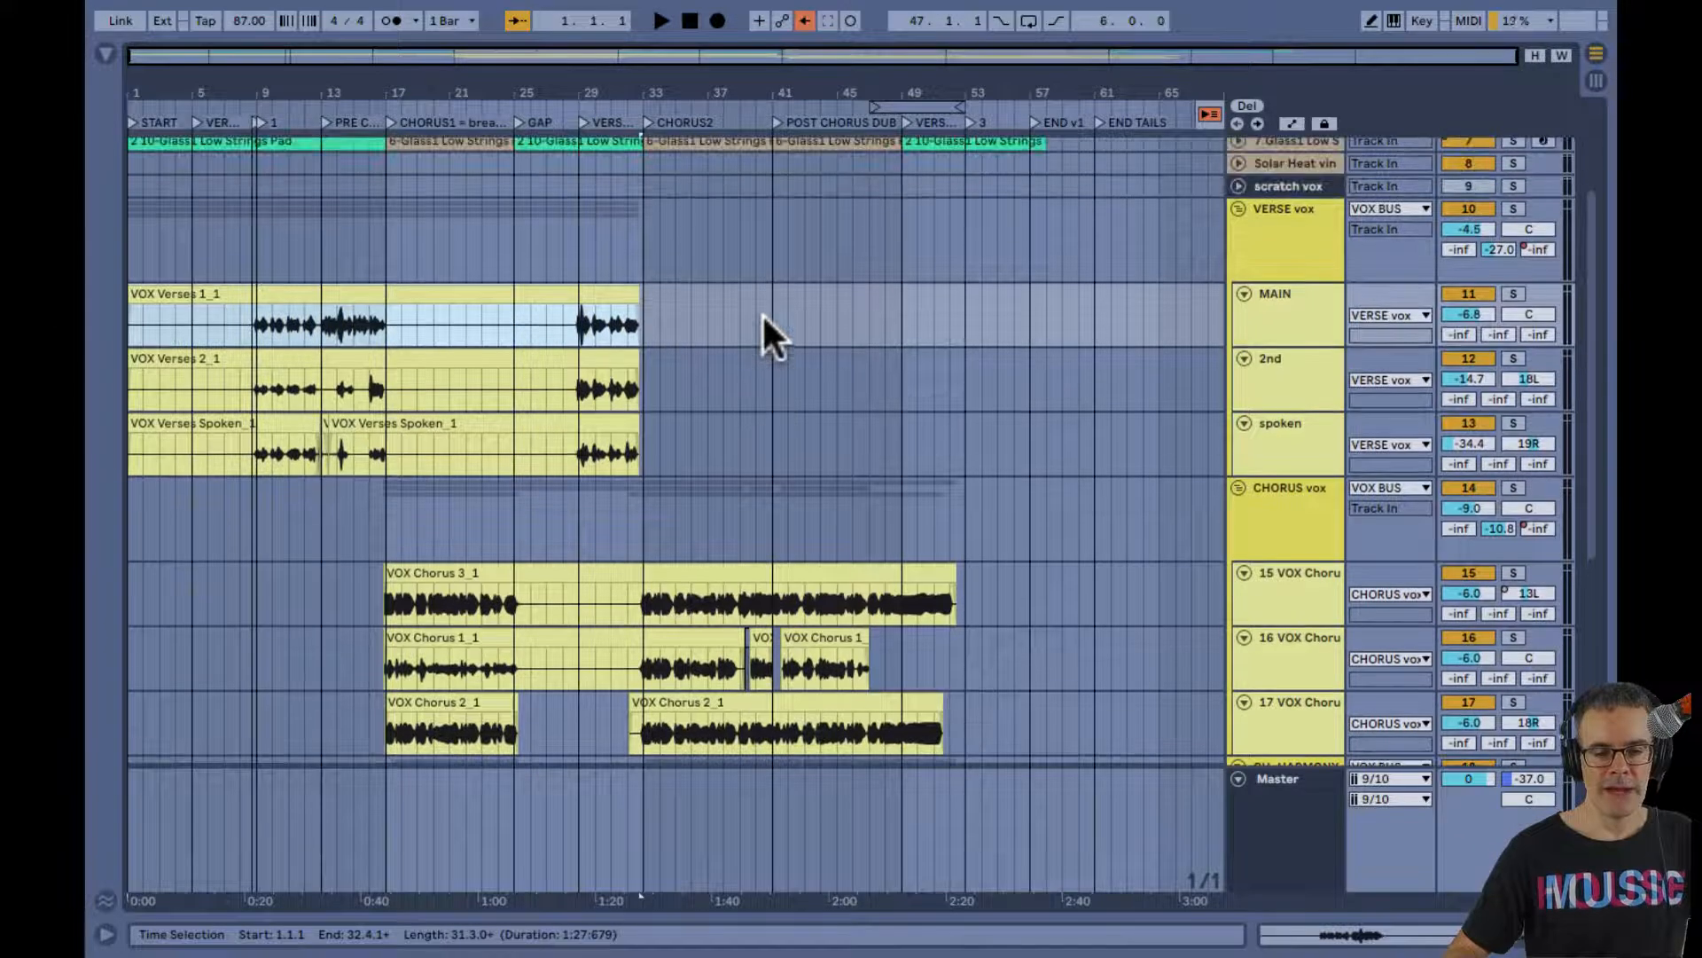
# Show the VERSE vox group's device chain and review its HPF 200hz filter, EQ Eight and De-Esser
pyautogui.click(1266, 258)
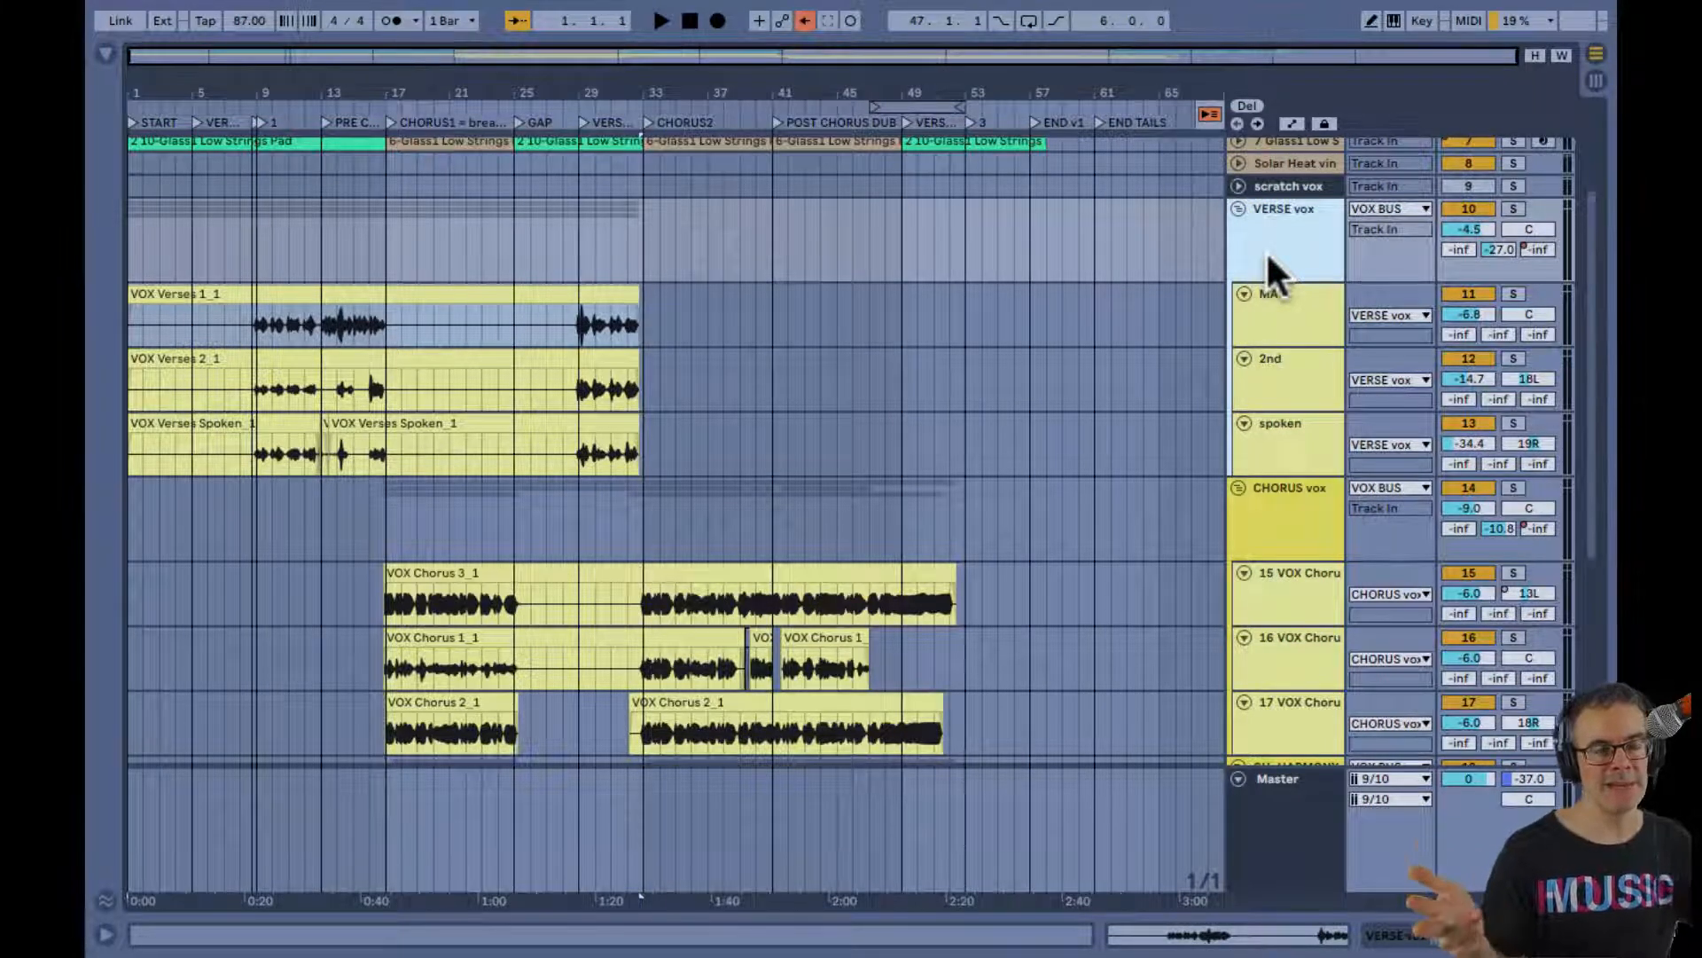
pyautogui.doubleClick(1266, 250)
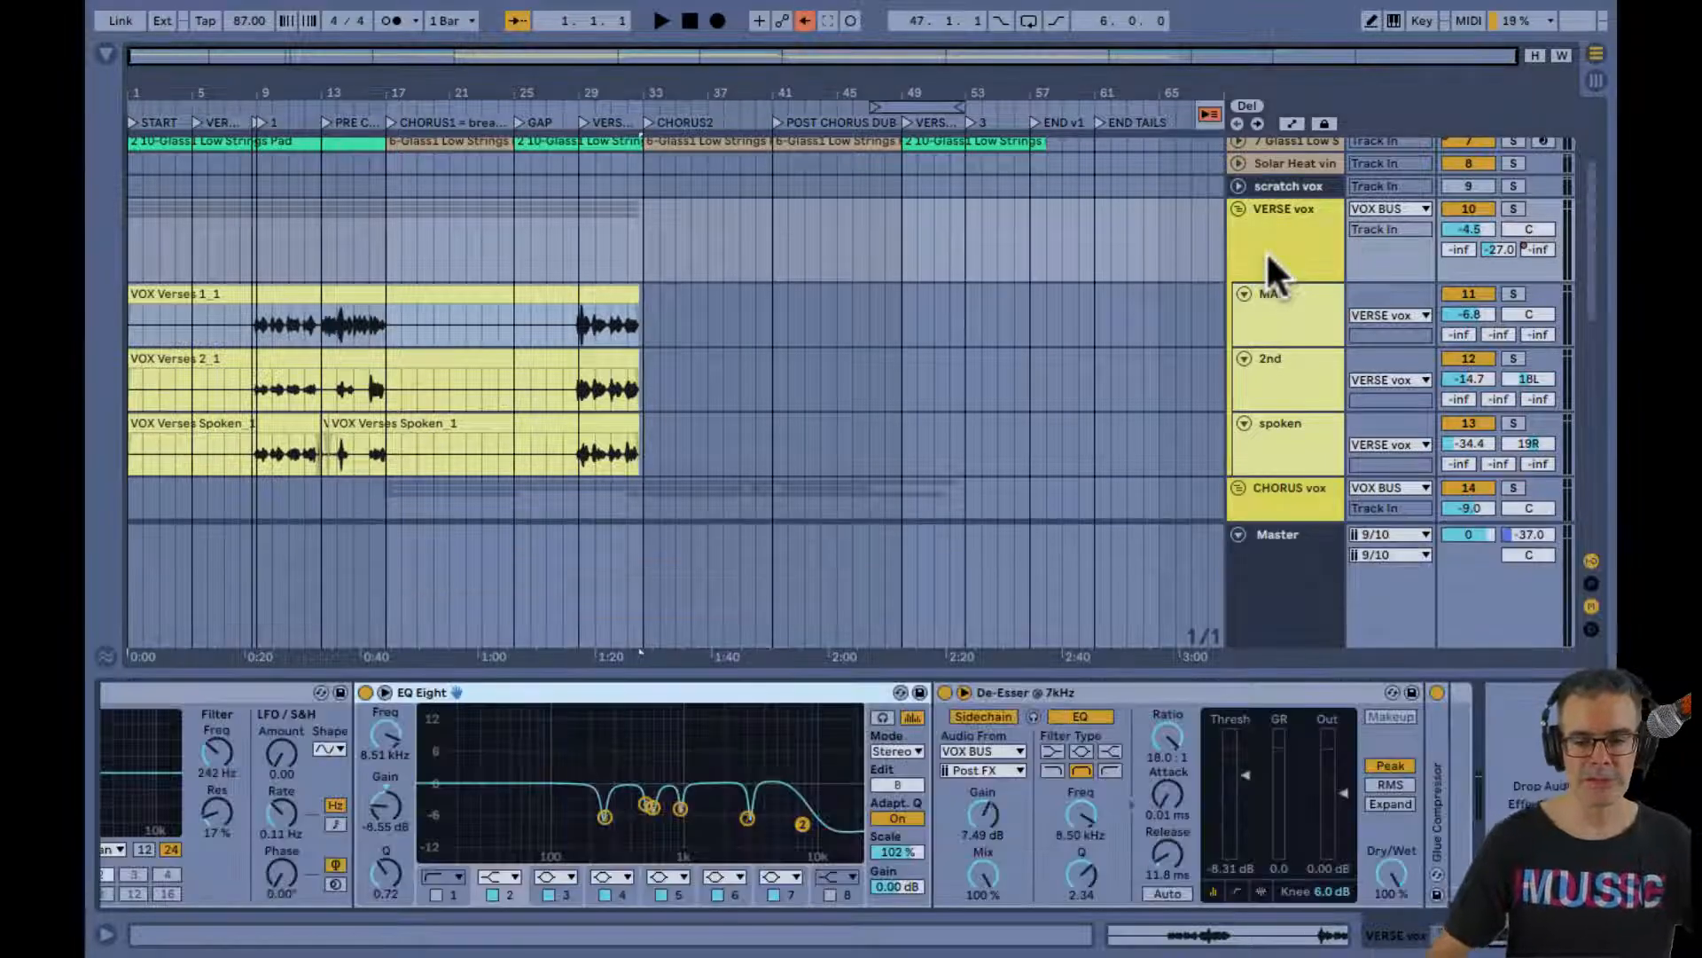
pyautogui.scroll(5, 721, 800)
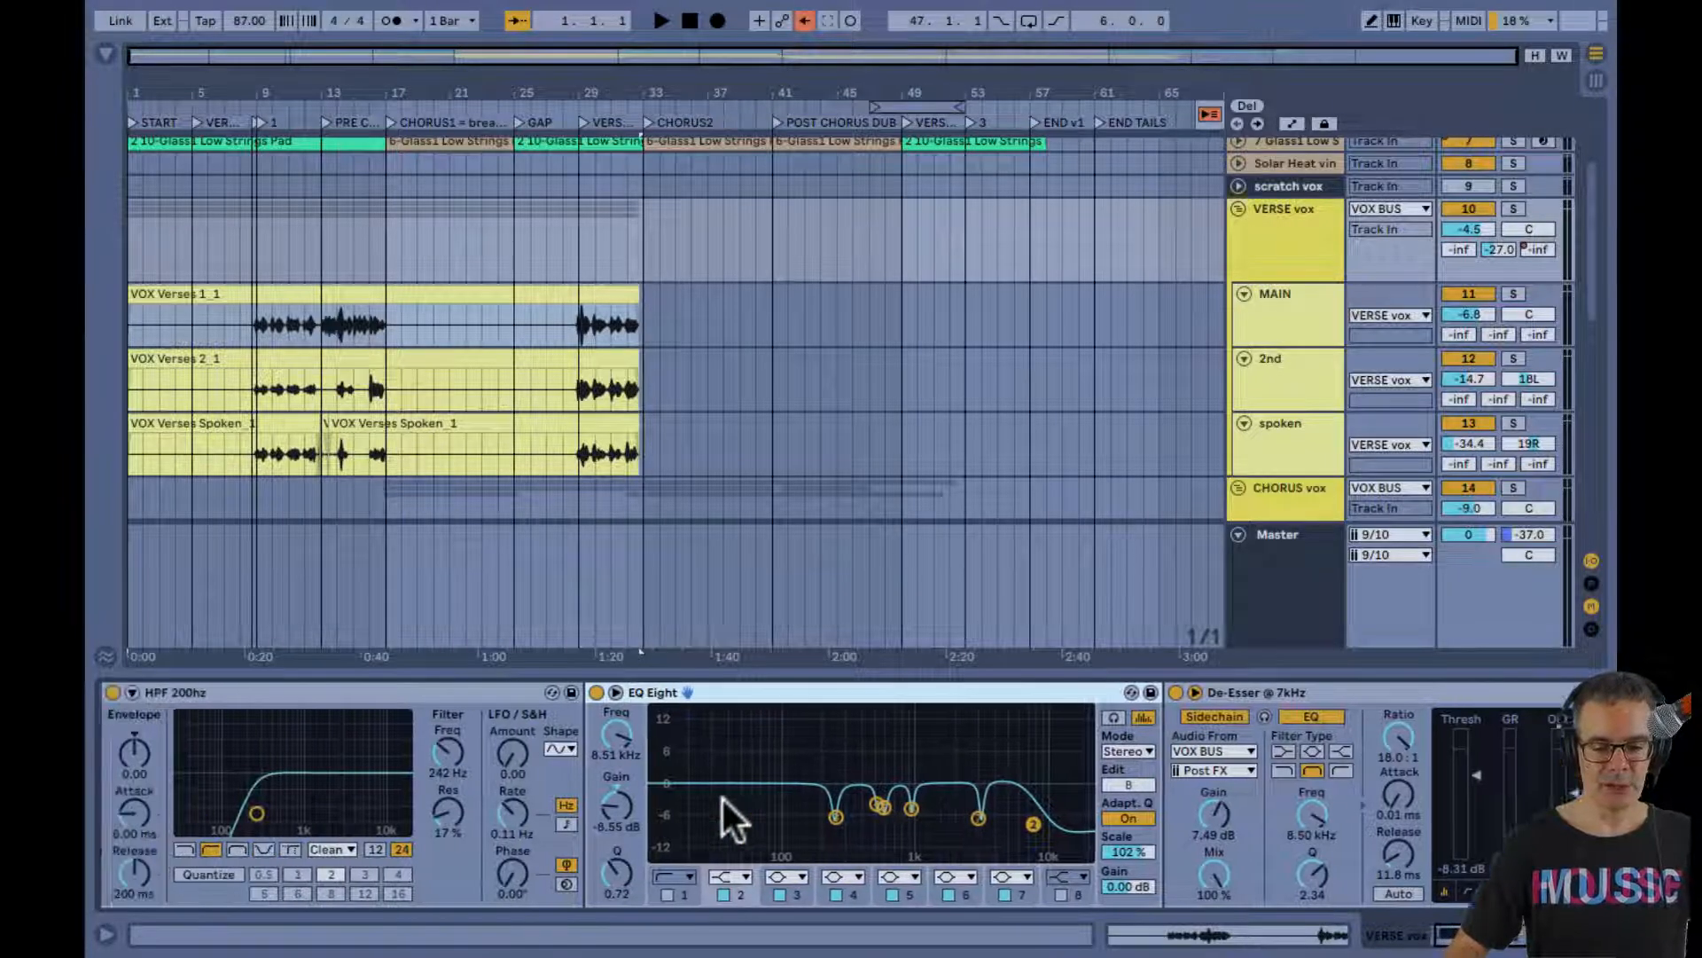
pyautogui.scroll(-3, 722, 800)
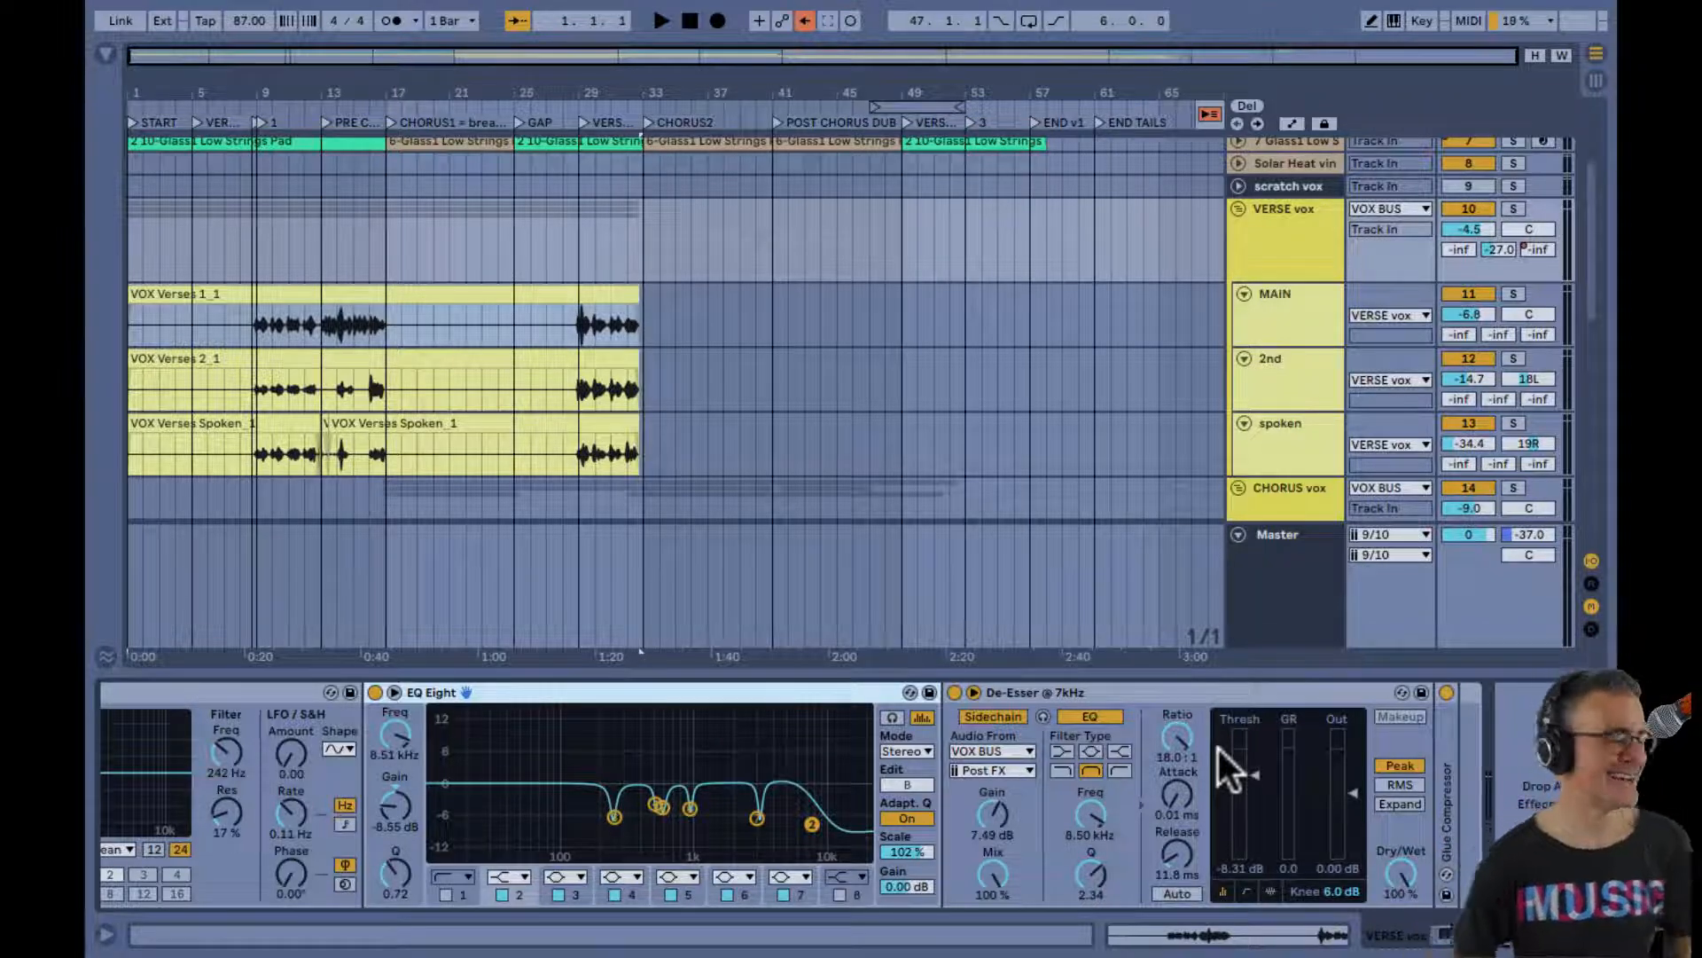
# Show the VOX BUS track's device chain with its EQ Eight, Compressor and Glue Compressor
pyautogui.press('Tab')
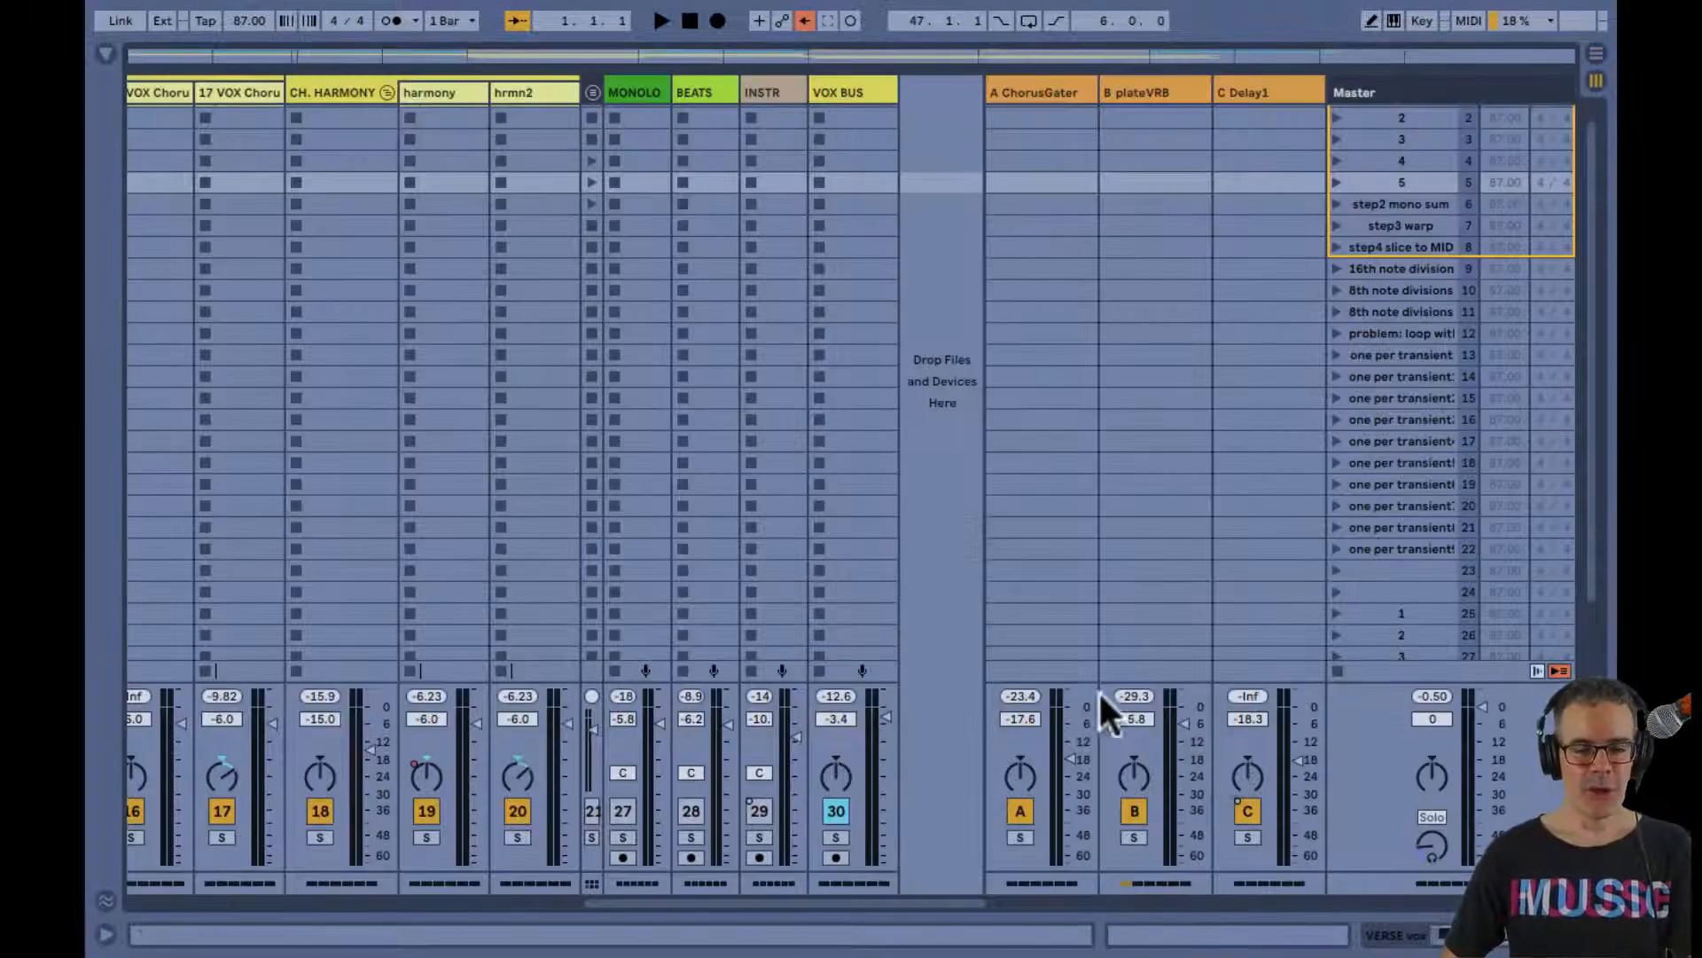
pyautogui.click(846, 92)
pyautogui.hotkey('shift', 'Tab')
pyautogui.hotkey('shift', 'Tab')
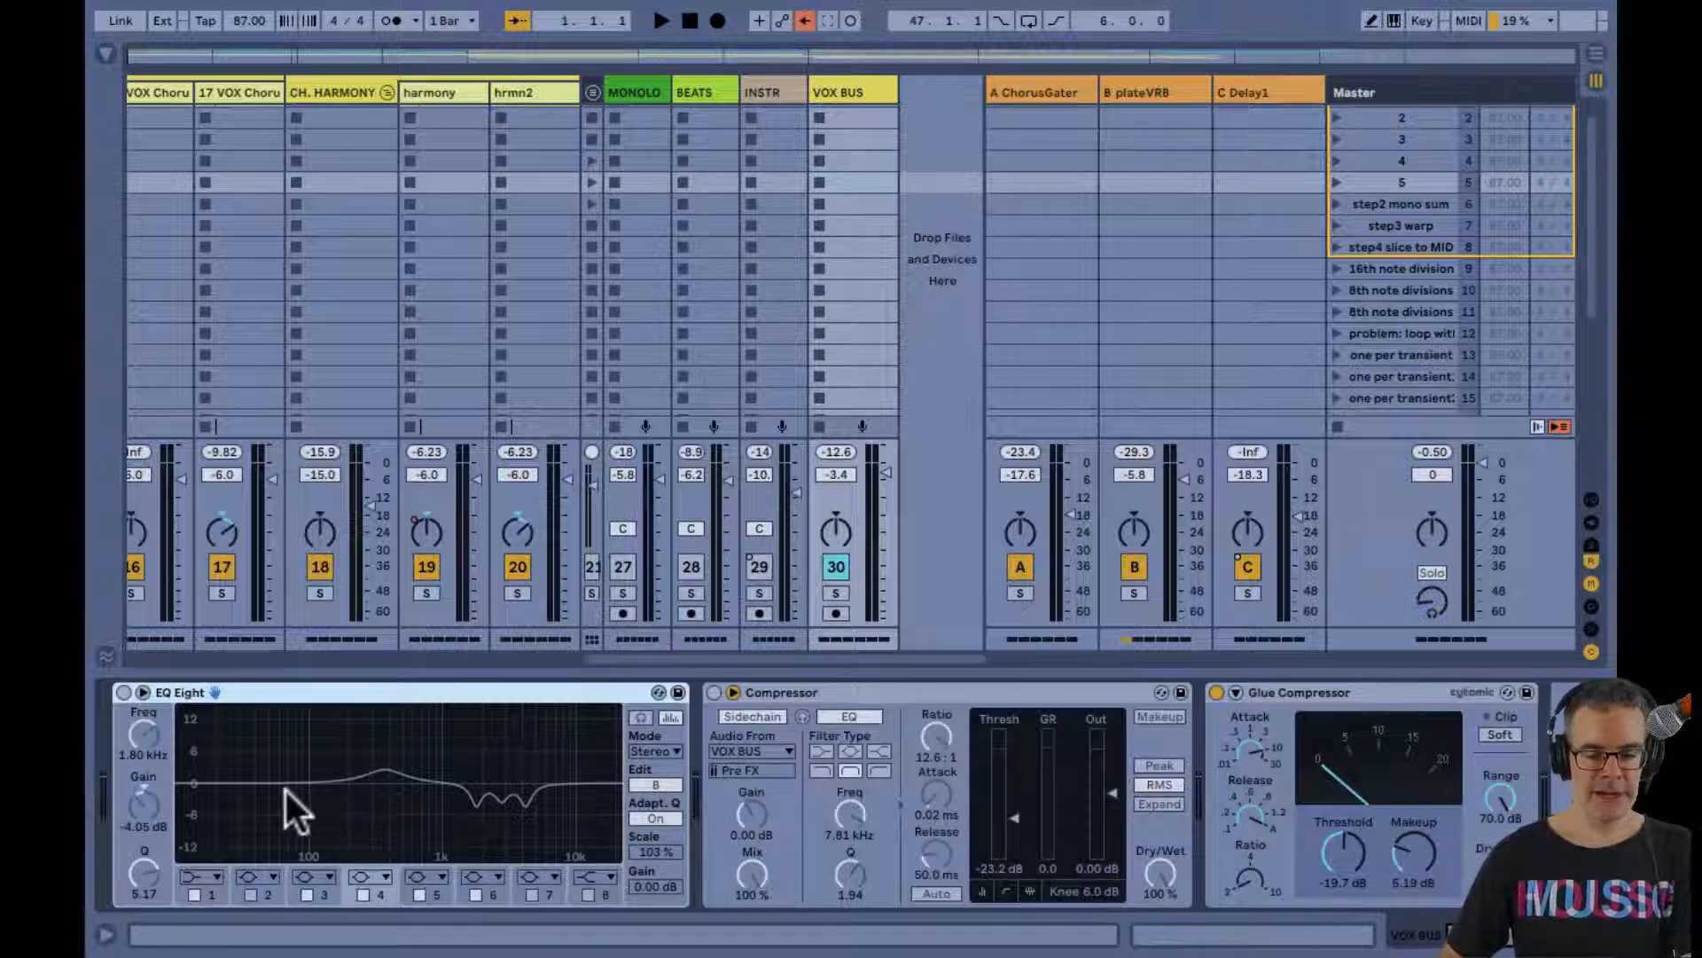
# Start playback from bar 32 on the VOX Chorus 1_1 clip and return to the Session mixer
pyautogui.press('Tab')
pyautogui.scroll(-5, 694, 257)
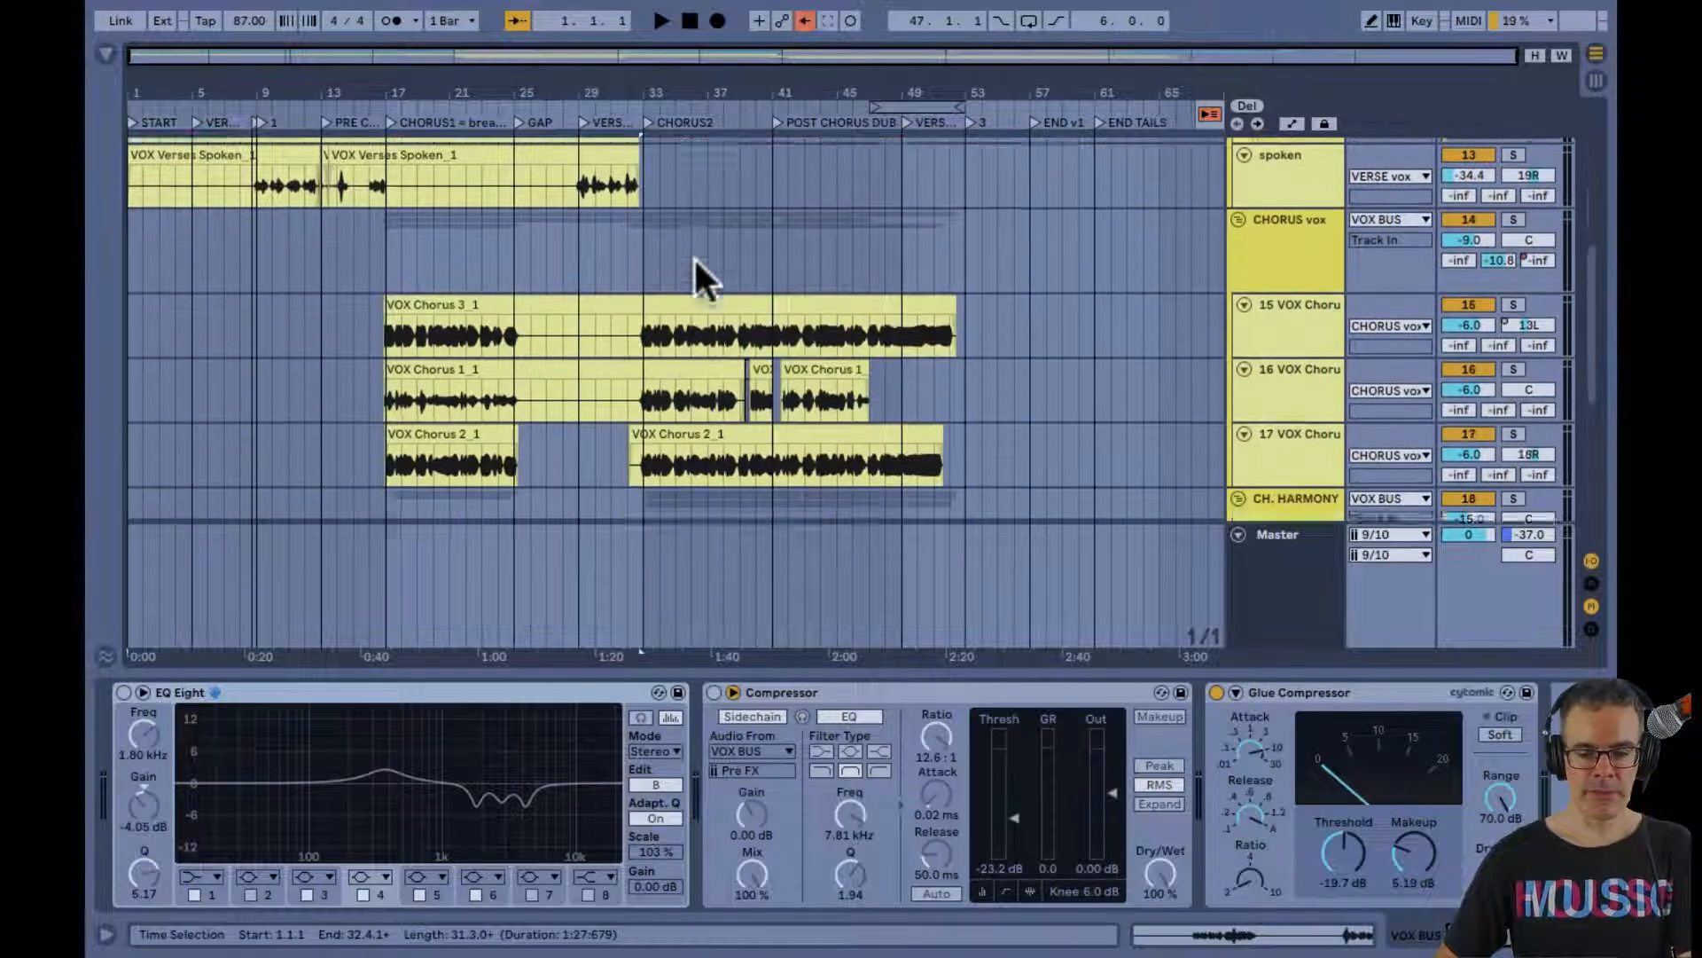
pyautogui.click(629, 273)
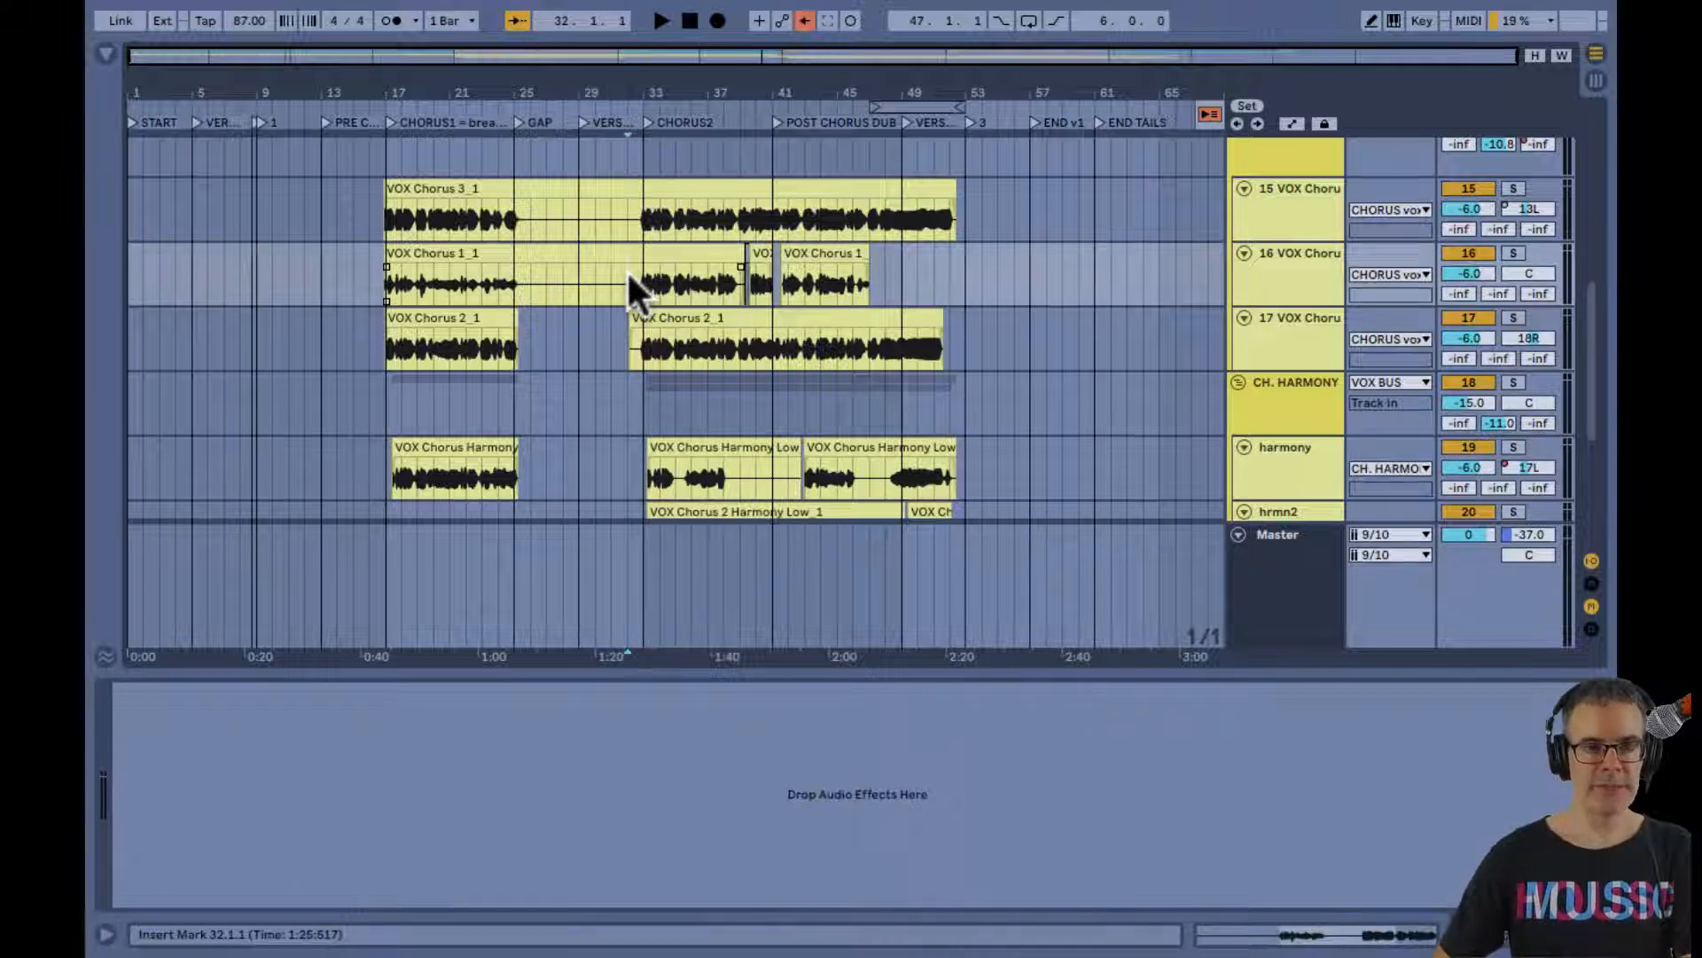
pyautogui.press('space')
pyautogui.press('Tab')
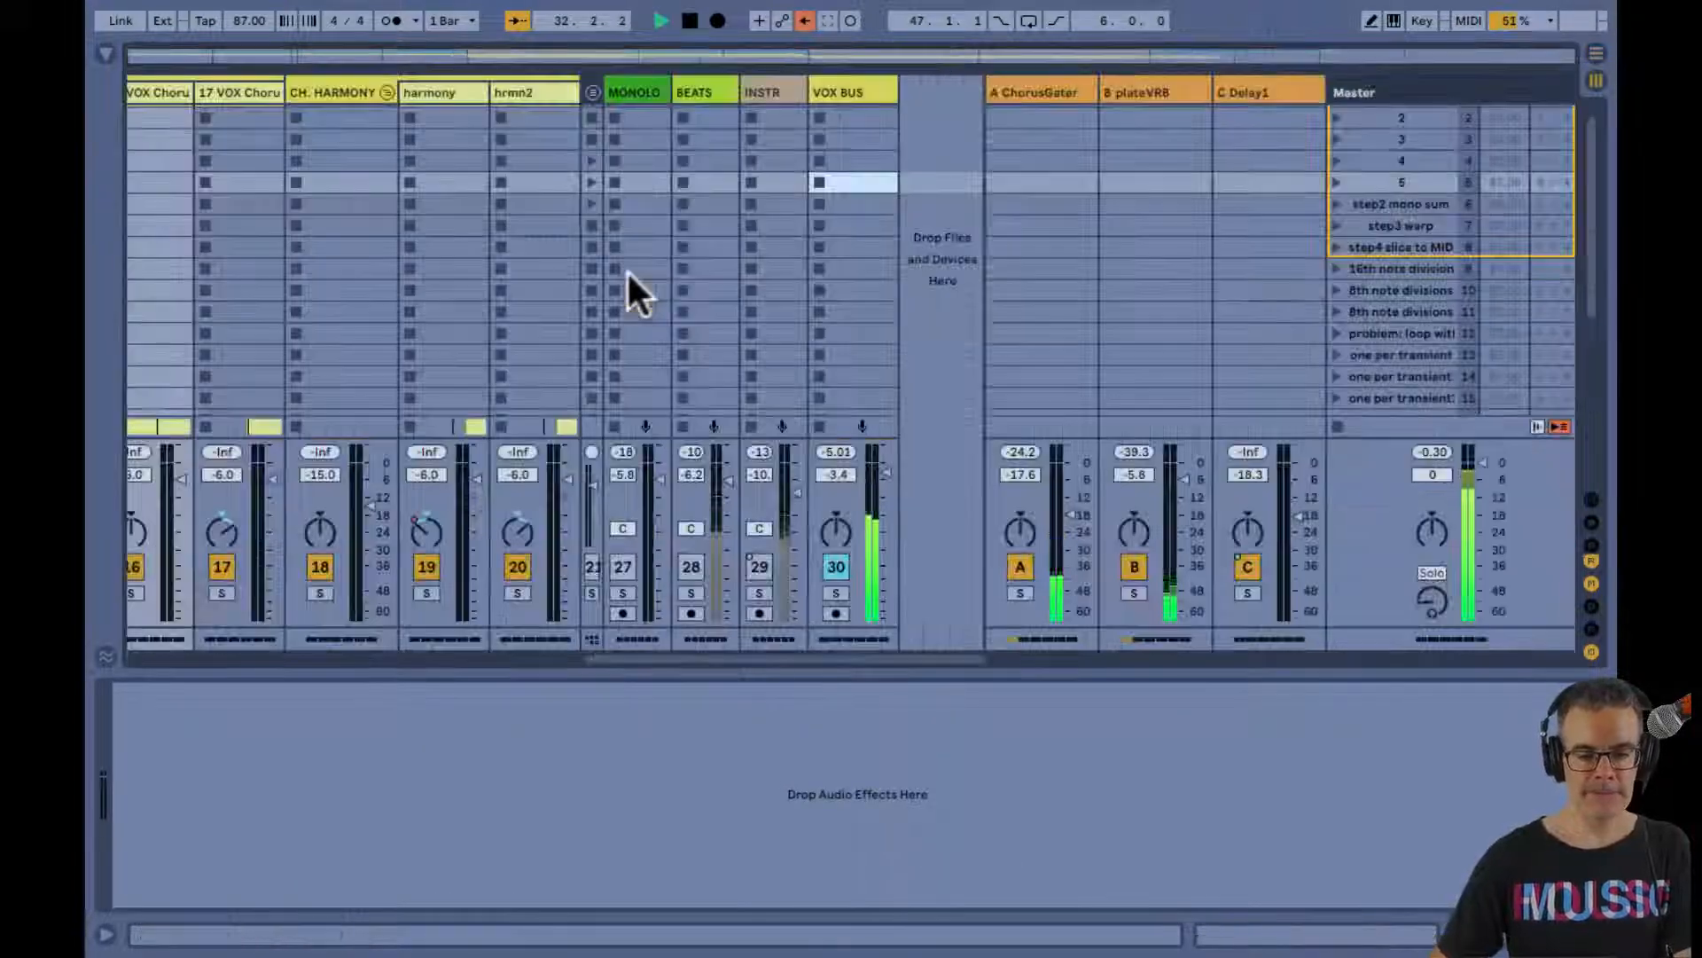
# Activate the EQ Eight and the Compressor on the VOX BUS during playback
pyautogui.click(841, 93)
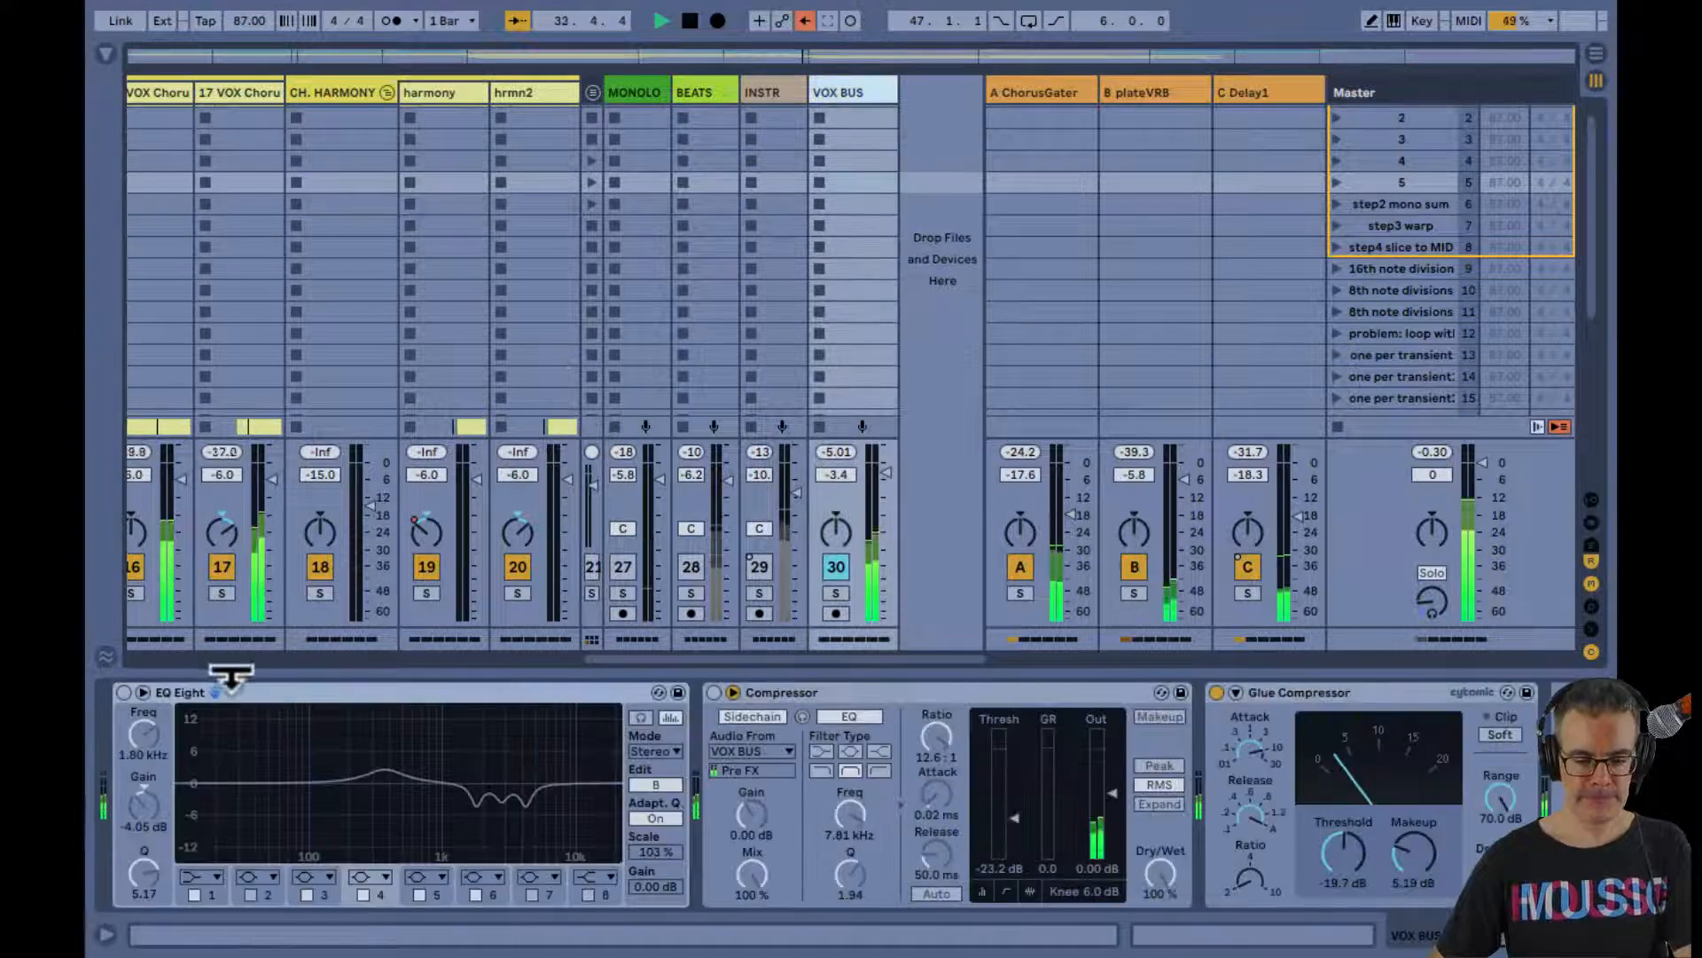
pyautogui.click(124, 692)
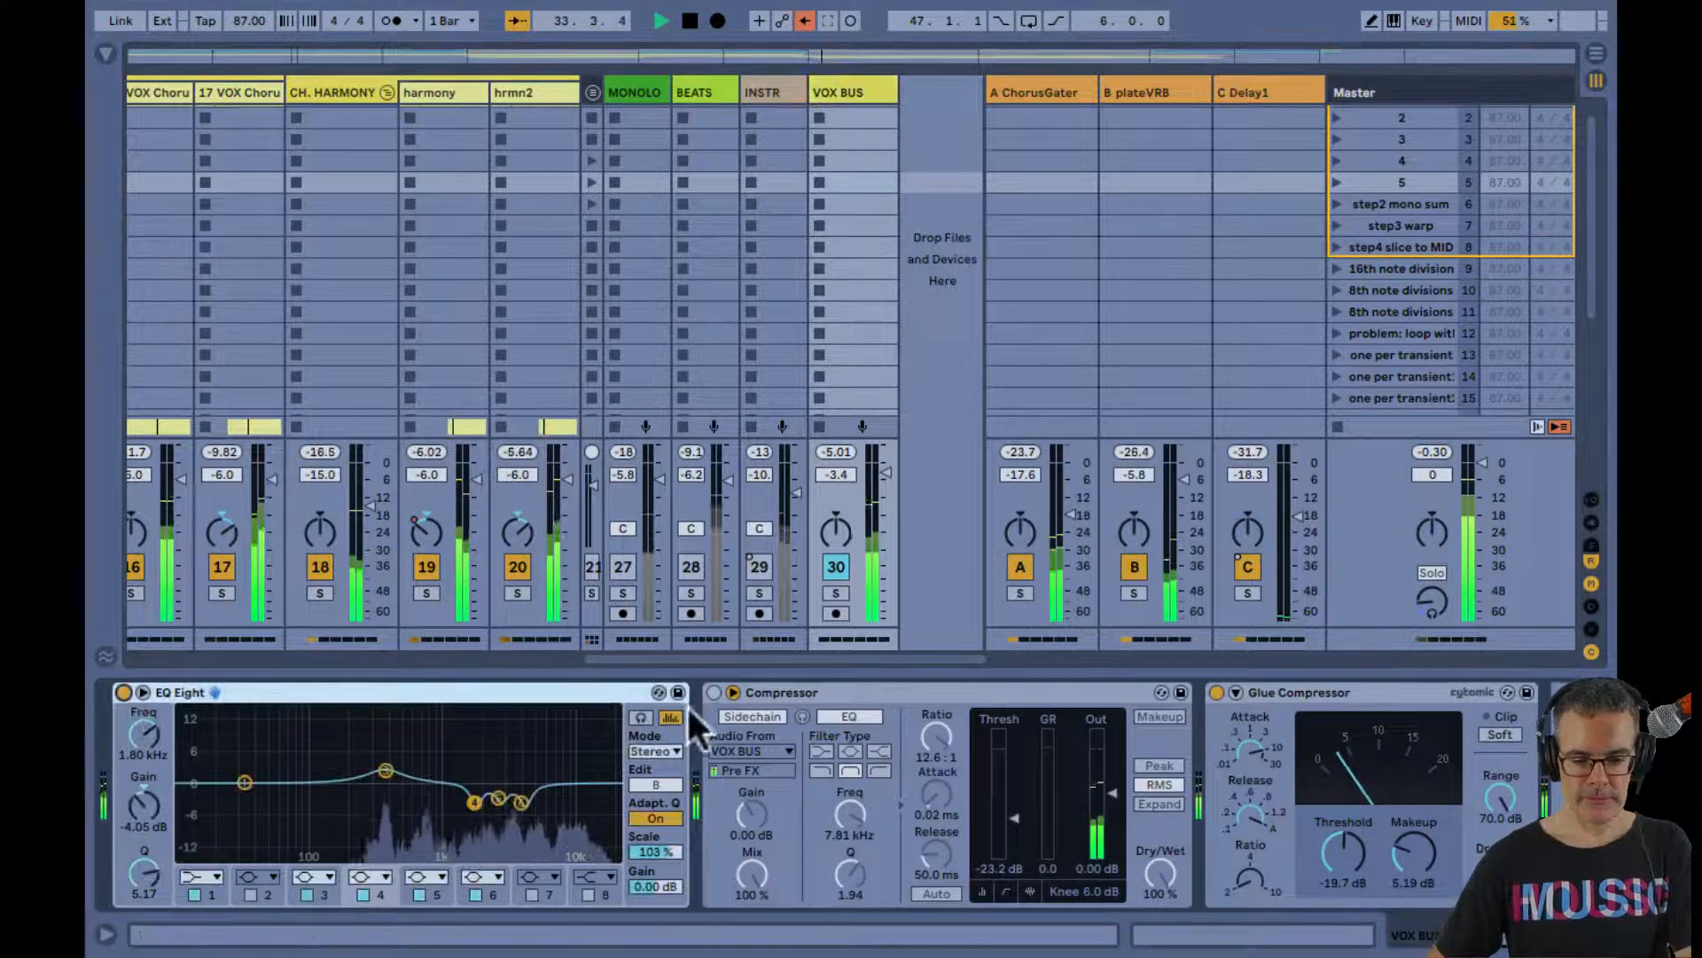
pyautogui.click(713, 692)
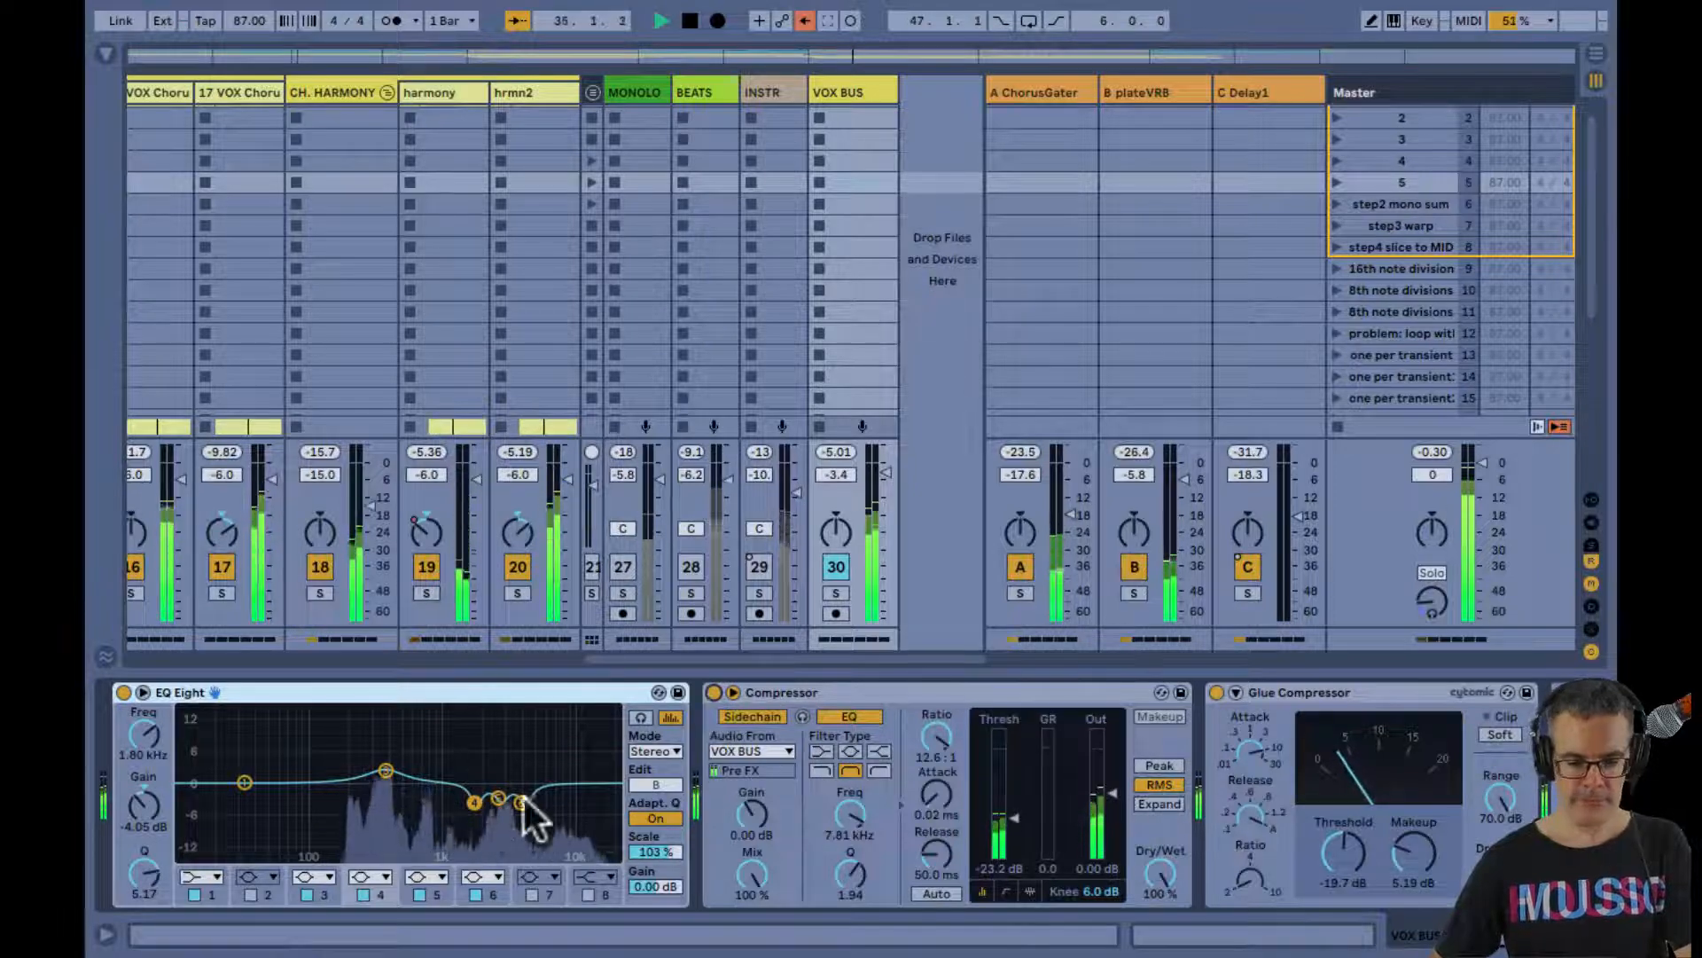
# Expand the VOX BUS EQ Eight display, set the 371 Hz band 3 gain to 1.41 dB, and stop playback
pyautogui.doubleClick(465, 745)
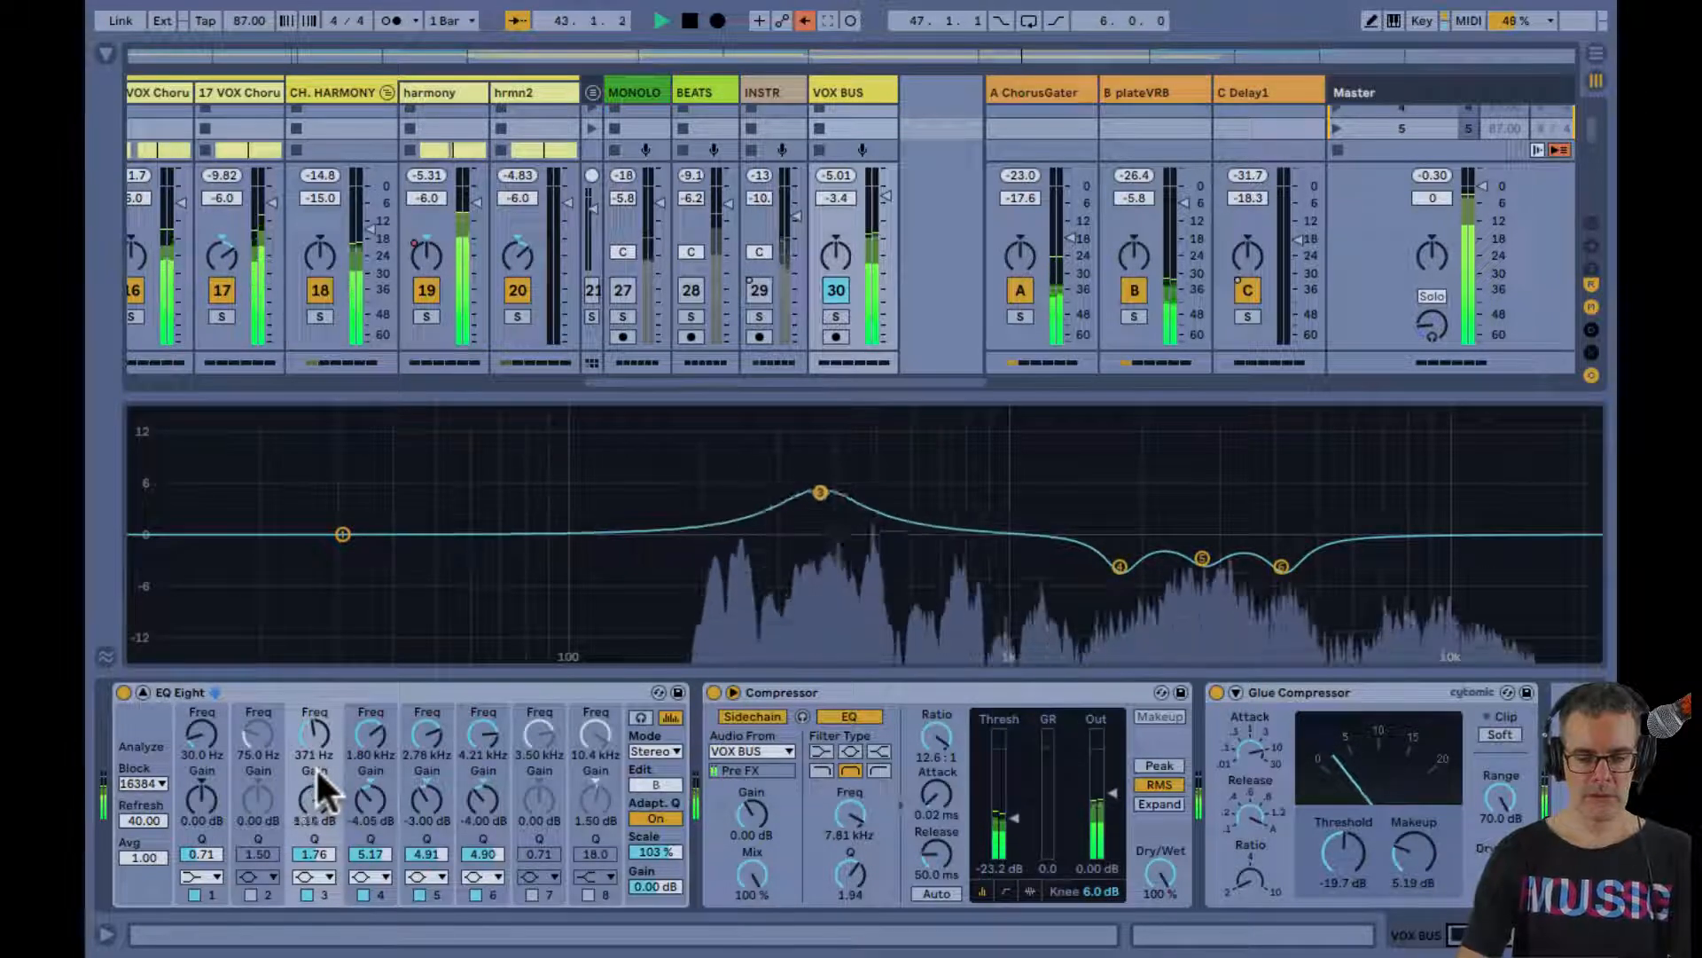
pyautogui.press('space')
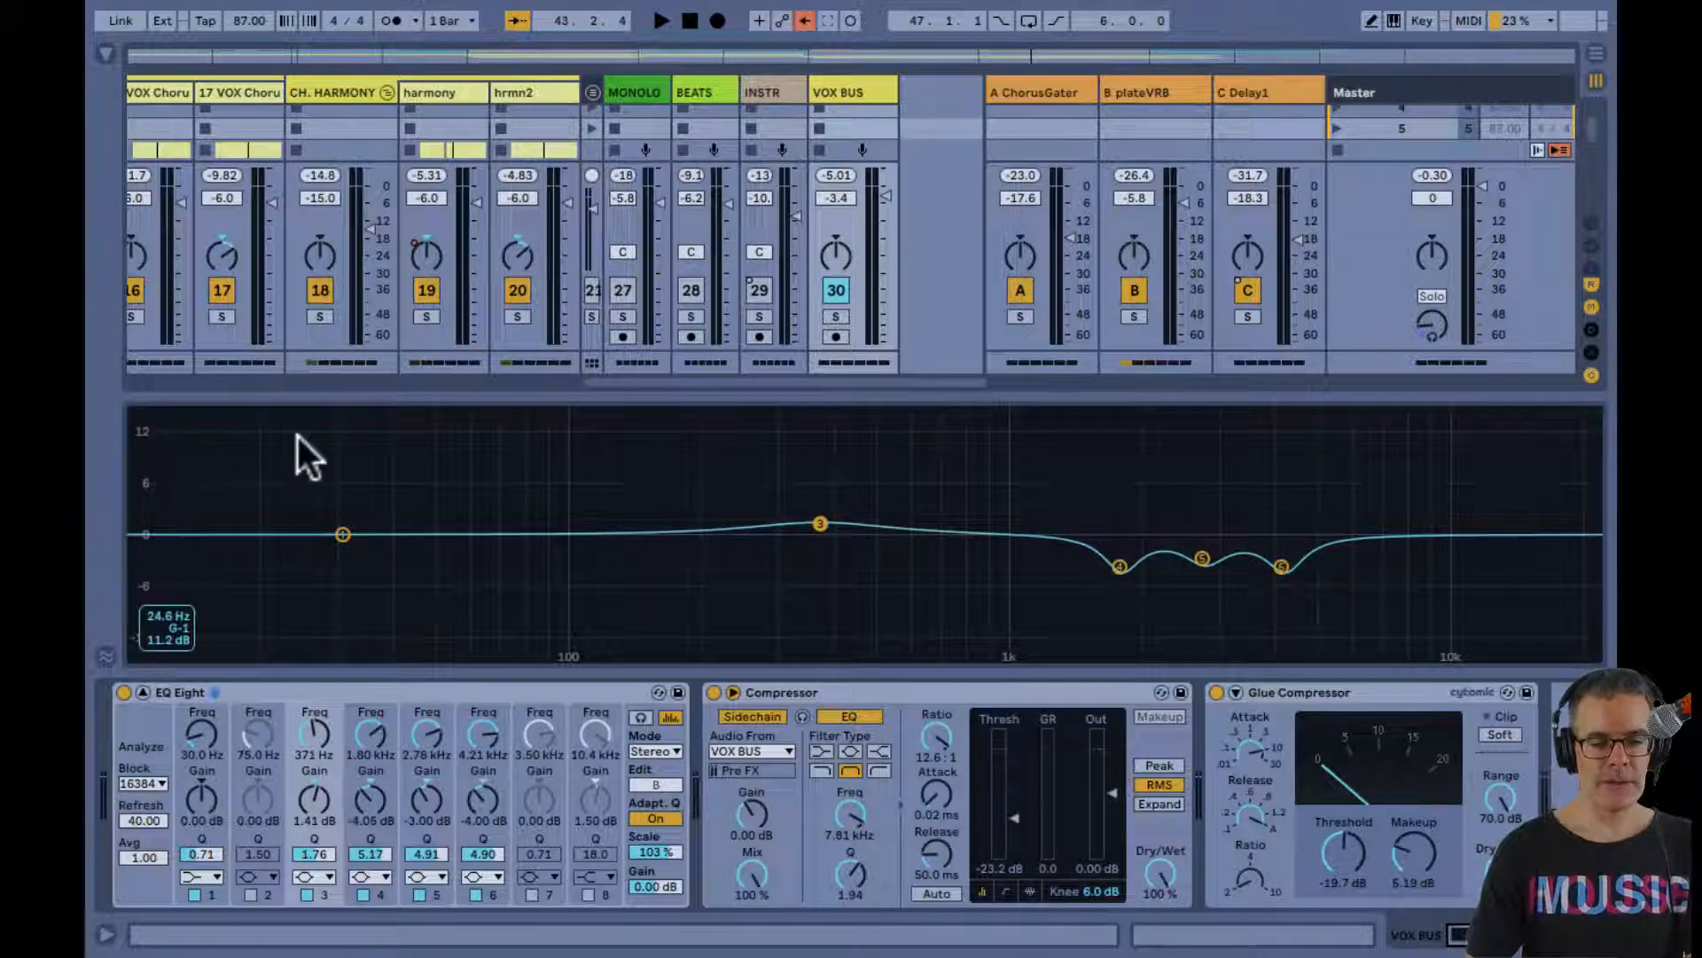
# Activate the MONOLO, BEATS and INSTR tracks and play the full mix with the loop enabled
pyautogui.keyDown('ctrl'); pyautogui.click(626, 295); pyautogui.keyUp('ctrl')
pyautogui.keyDown('ctrl'); pyautogui.click(683, 288); pyautogui.keyUp('ctrl')
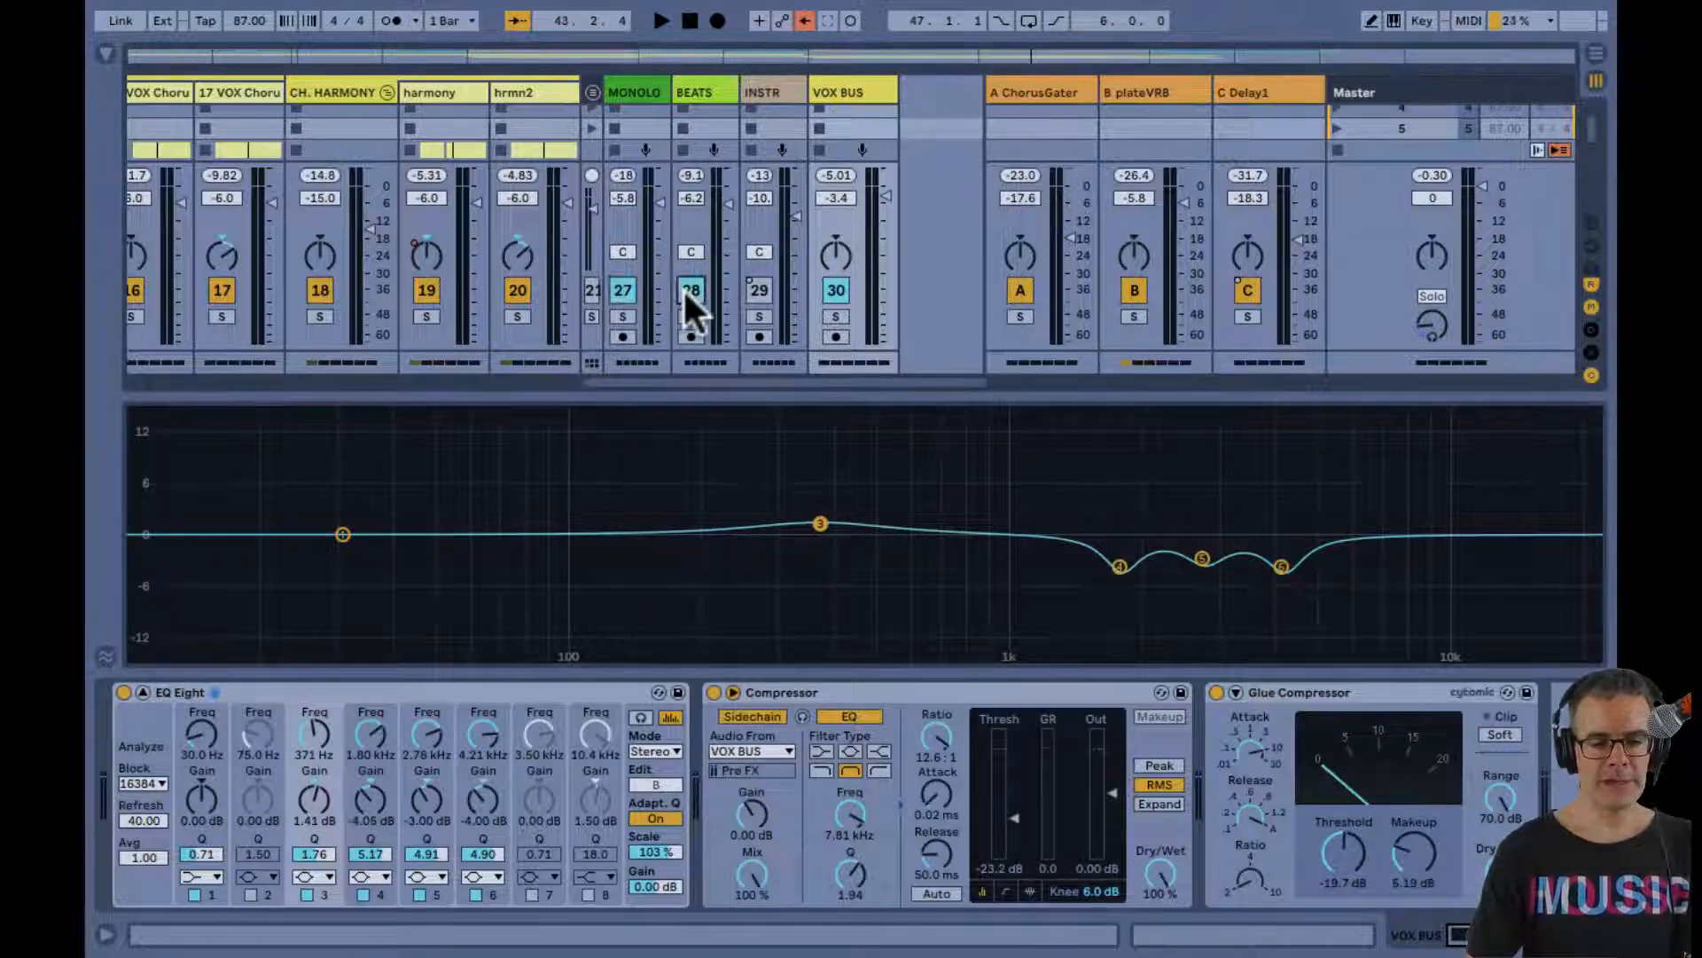
pyautogui.keyDown('ctrl'); pyautogui.click(750, 292); pyautogui.keyUp('ctrl')
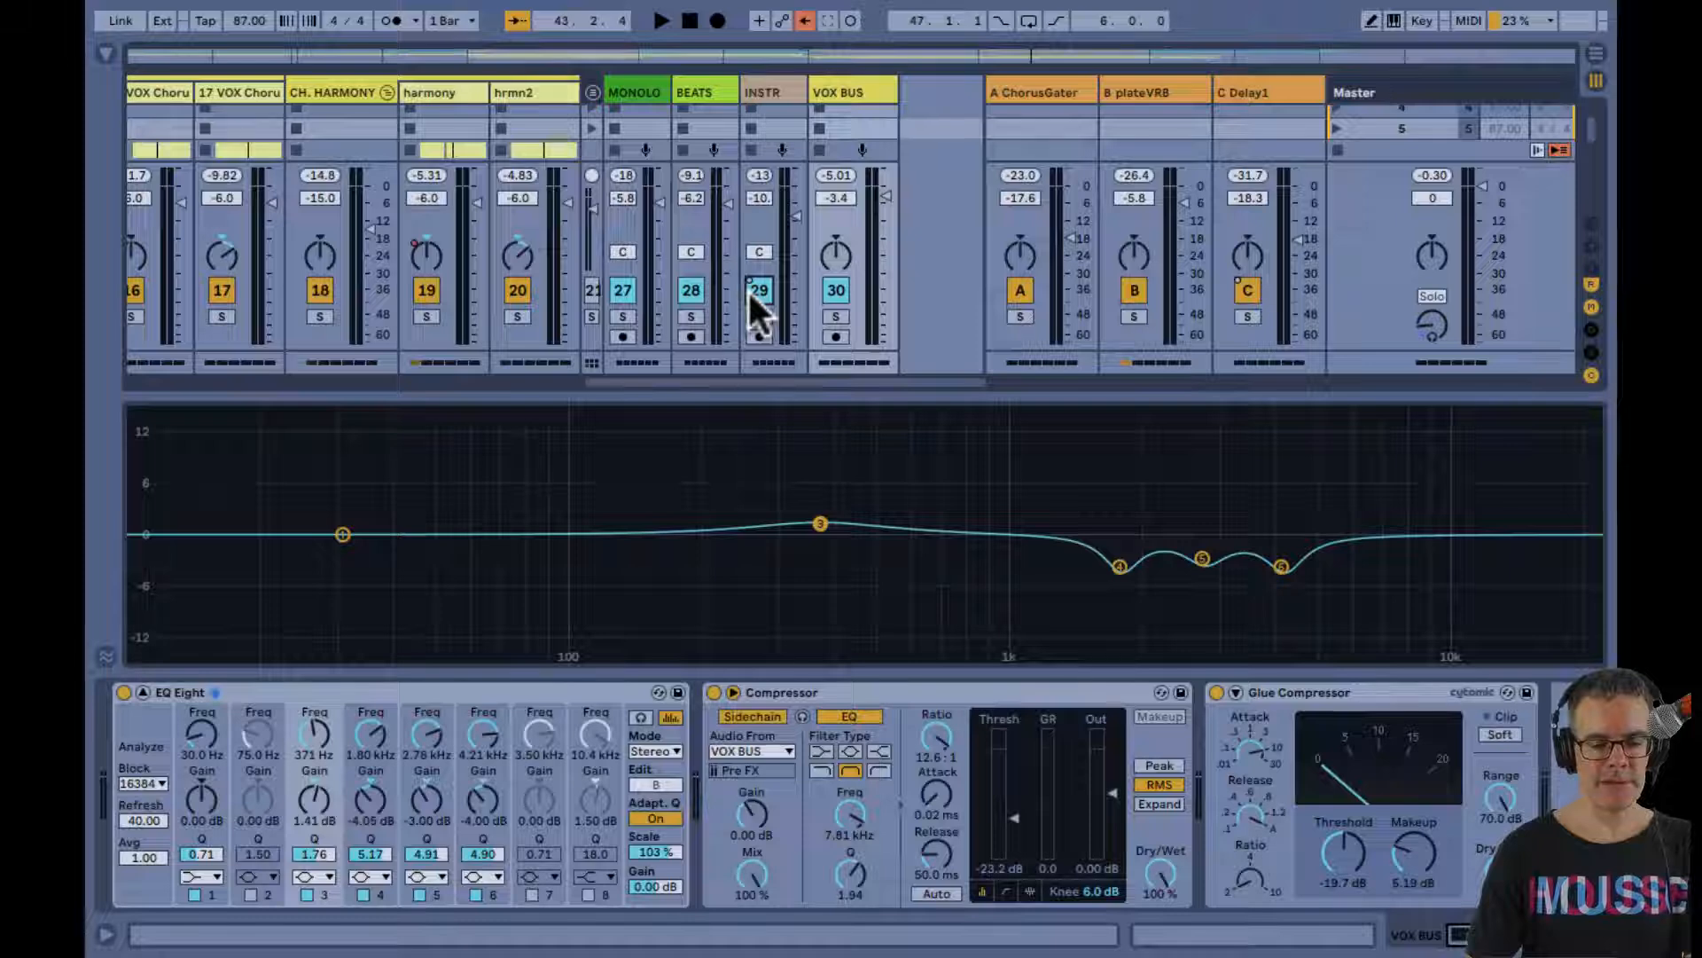
pyautogui.press('space')
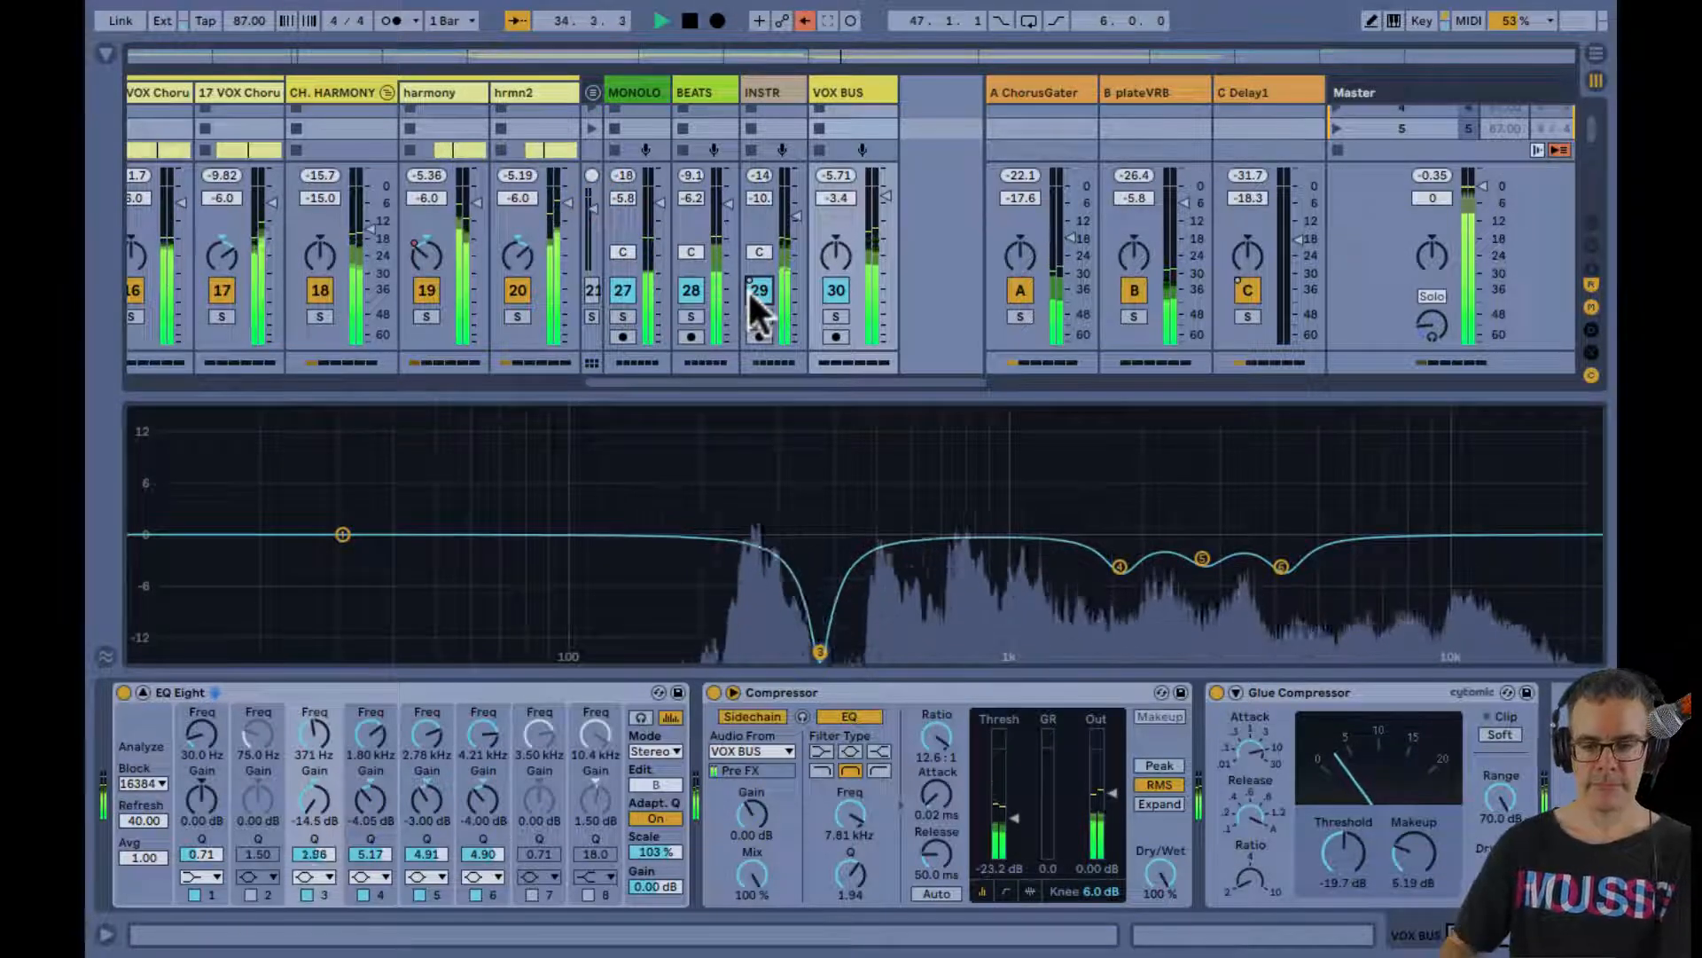
pyautogui.click(1029, 20)
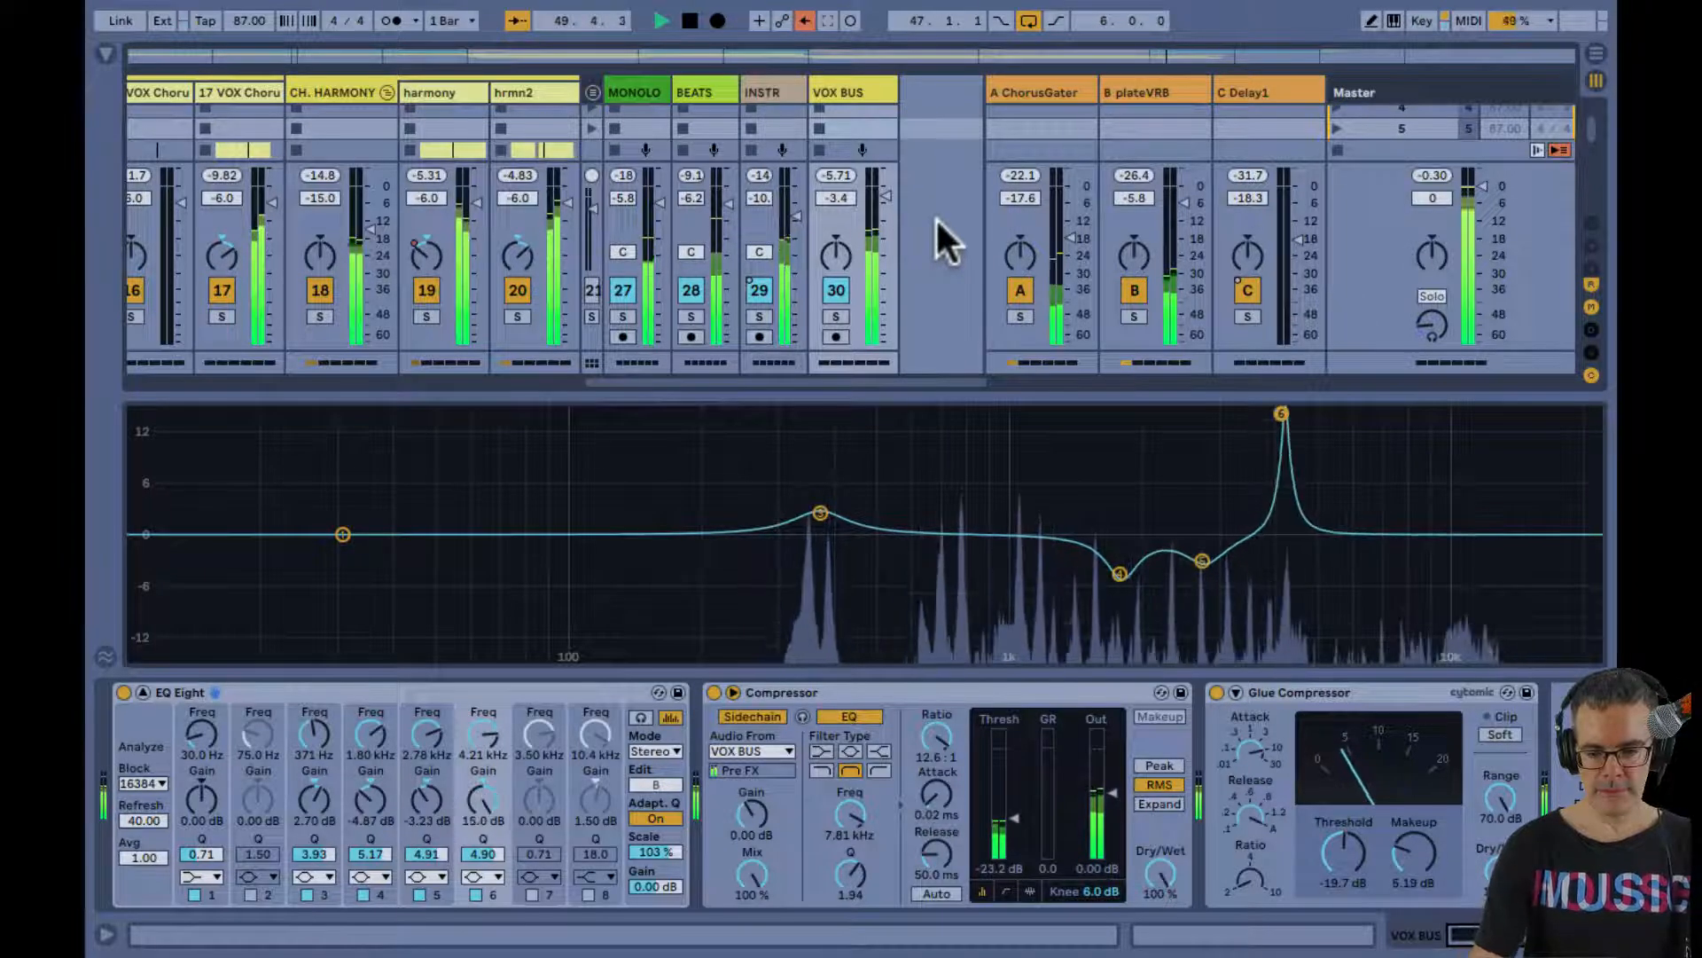
# Stop playback and set the Q of the 371 Hz band 3 to 4.53 on the VOX BUS EQ Eight
pyautogui.press('space')
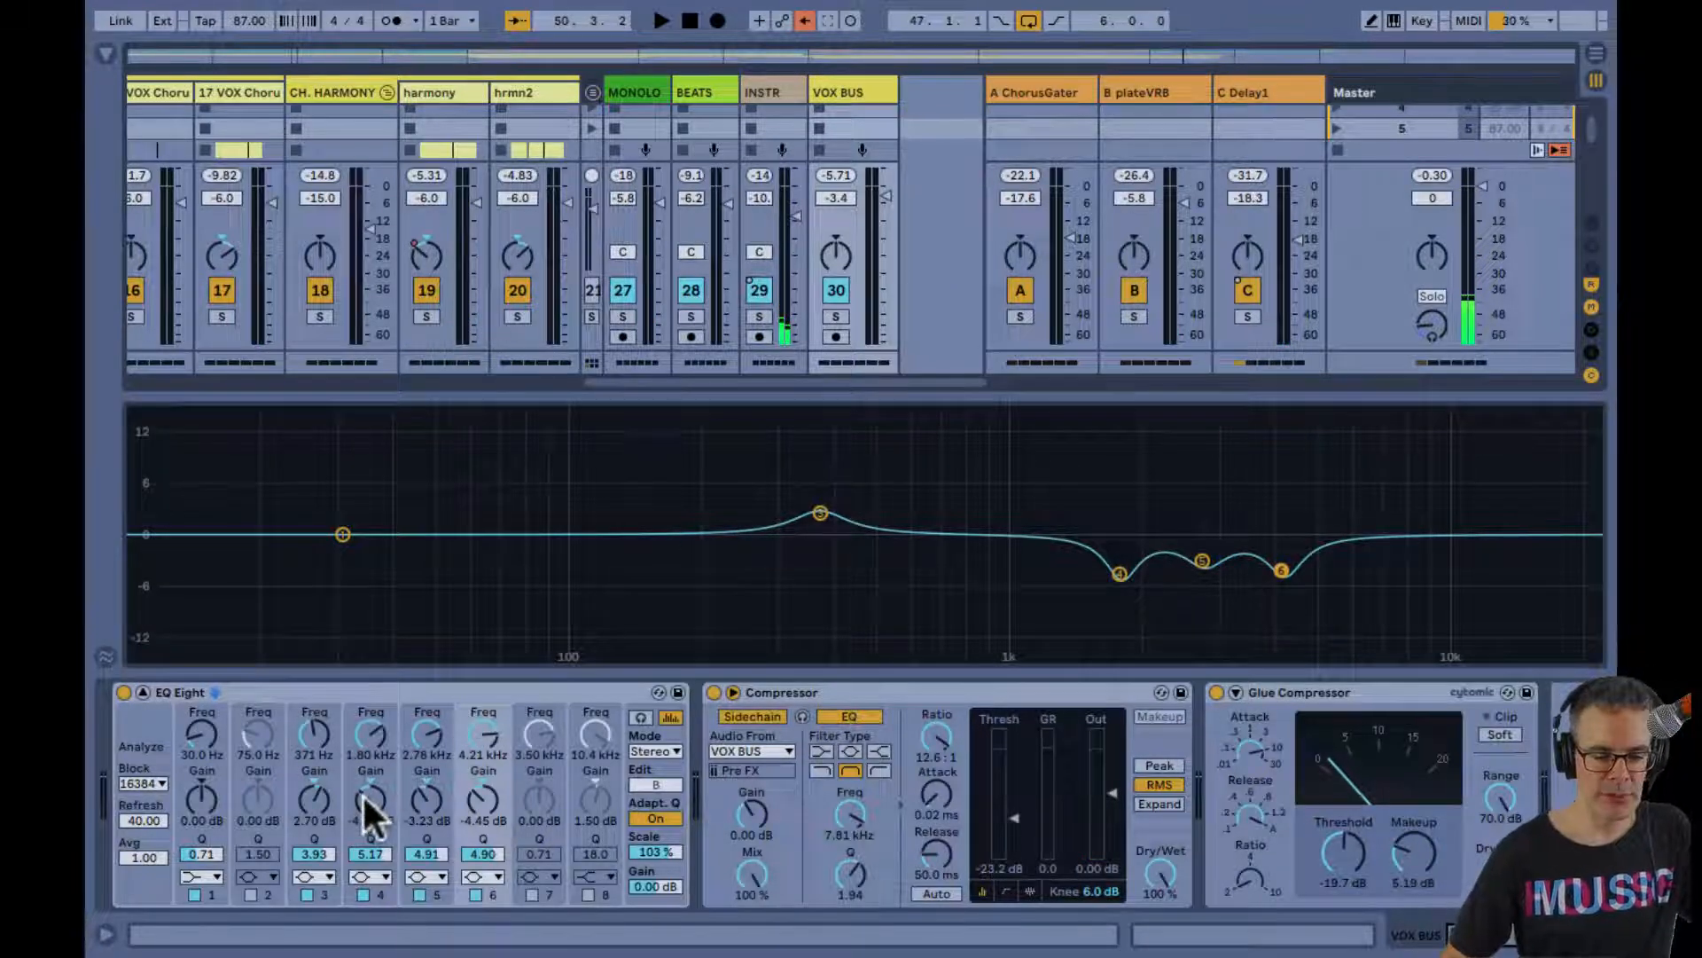
pyautogui.moveTo(307, 850); pyautogui.dragTo(306, 849)
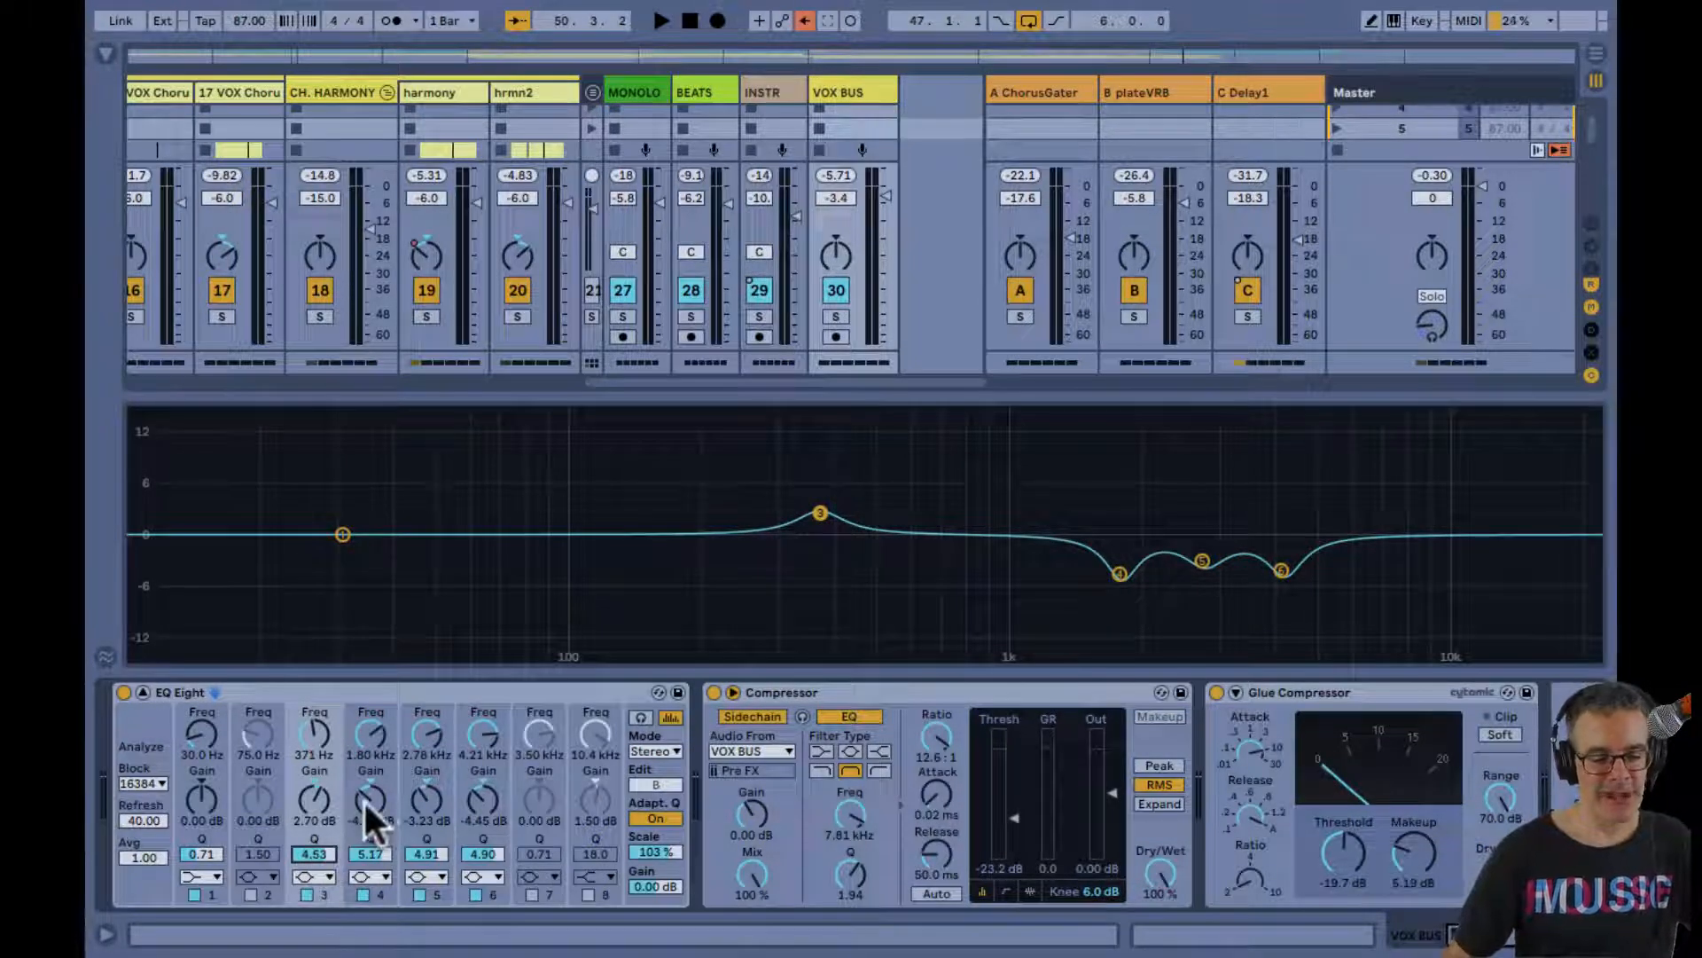
pyautogui.click(370, 739)
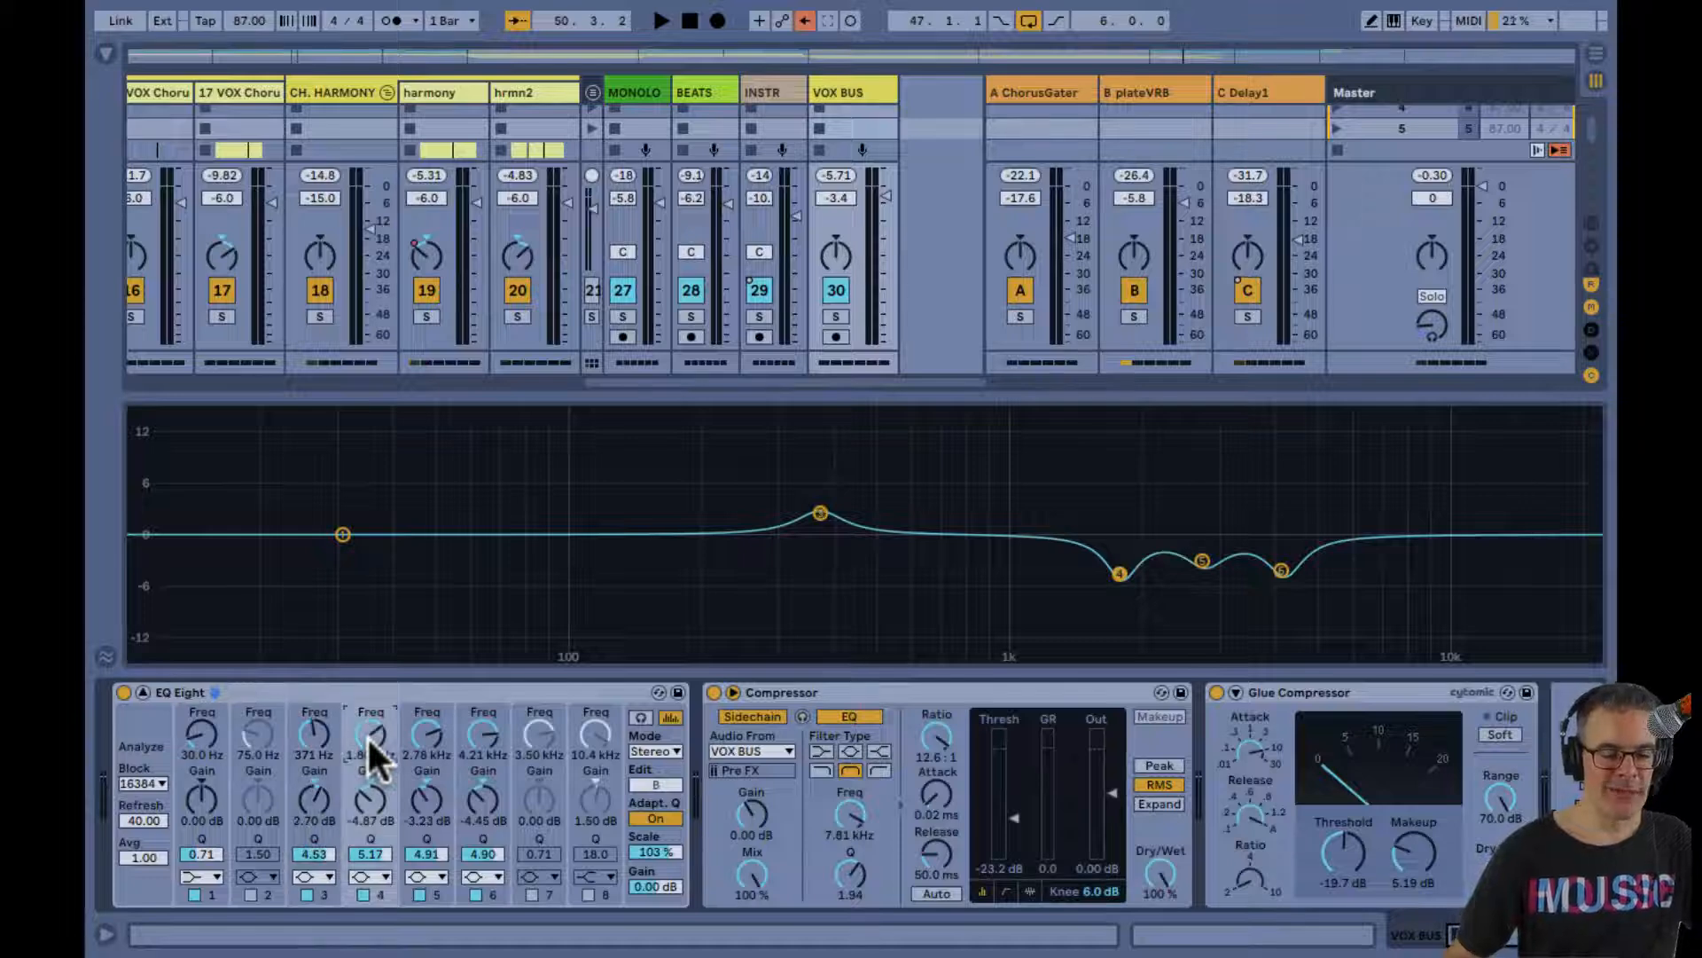
pyautogui.click(428, 736)
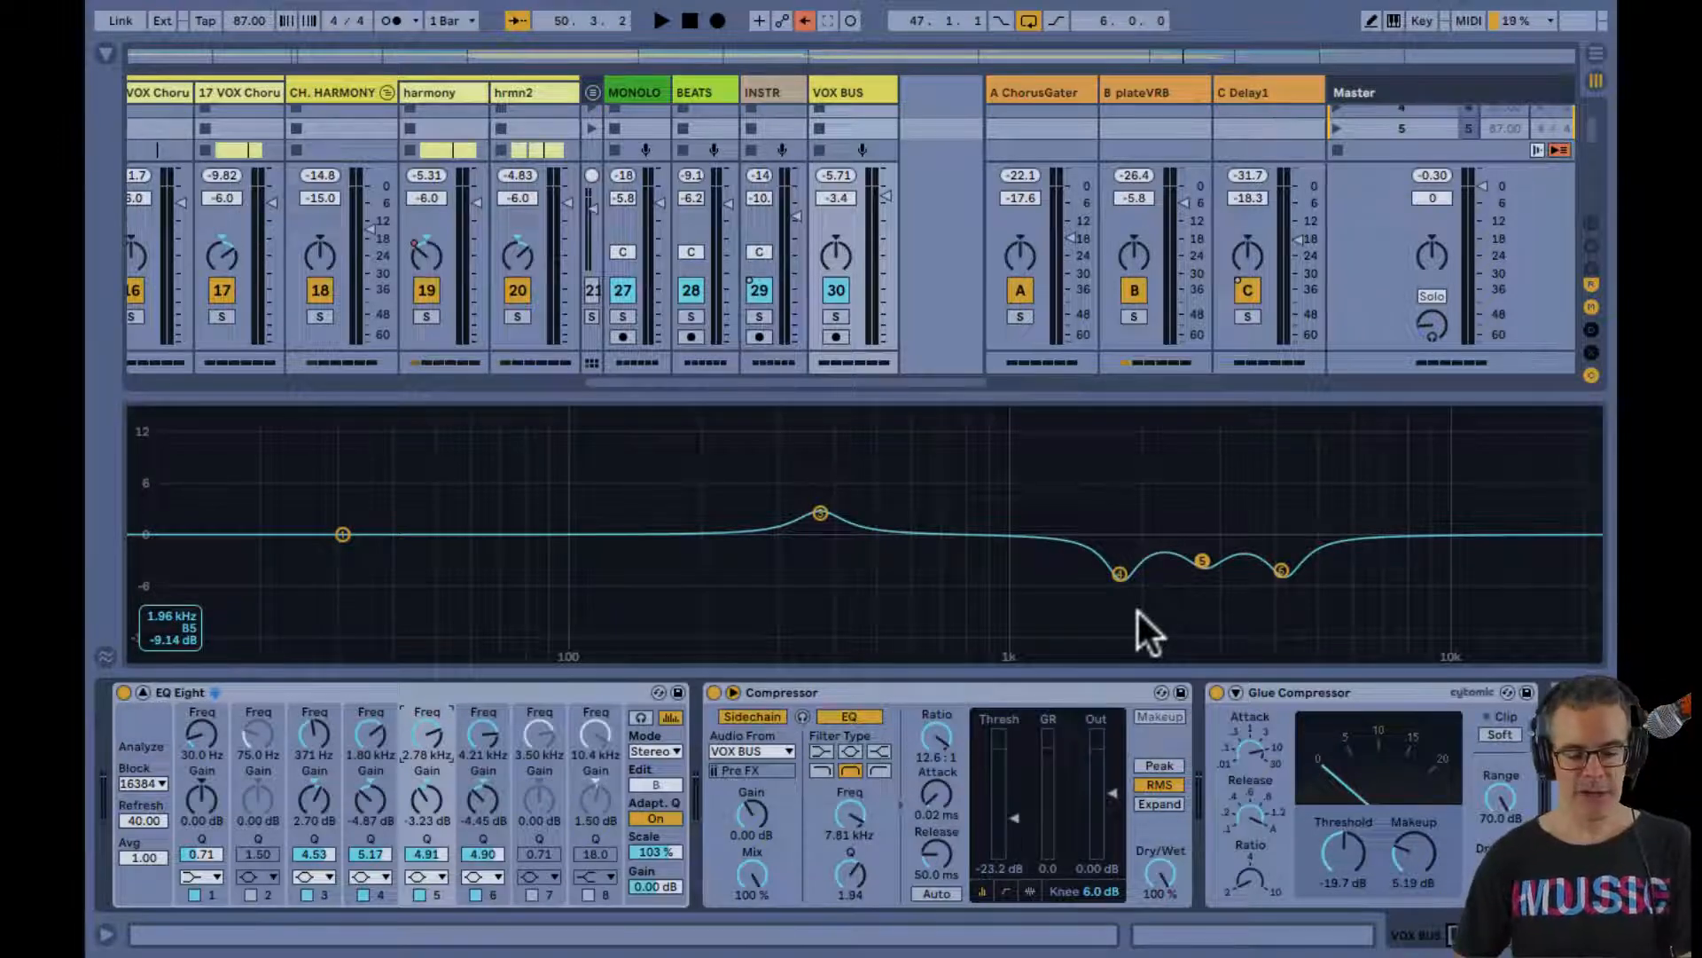
# Save the set and return to the Arrangement with the expanded EQ Eight display collapsed
pyautogui.hotkey('ctrl', 's')
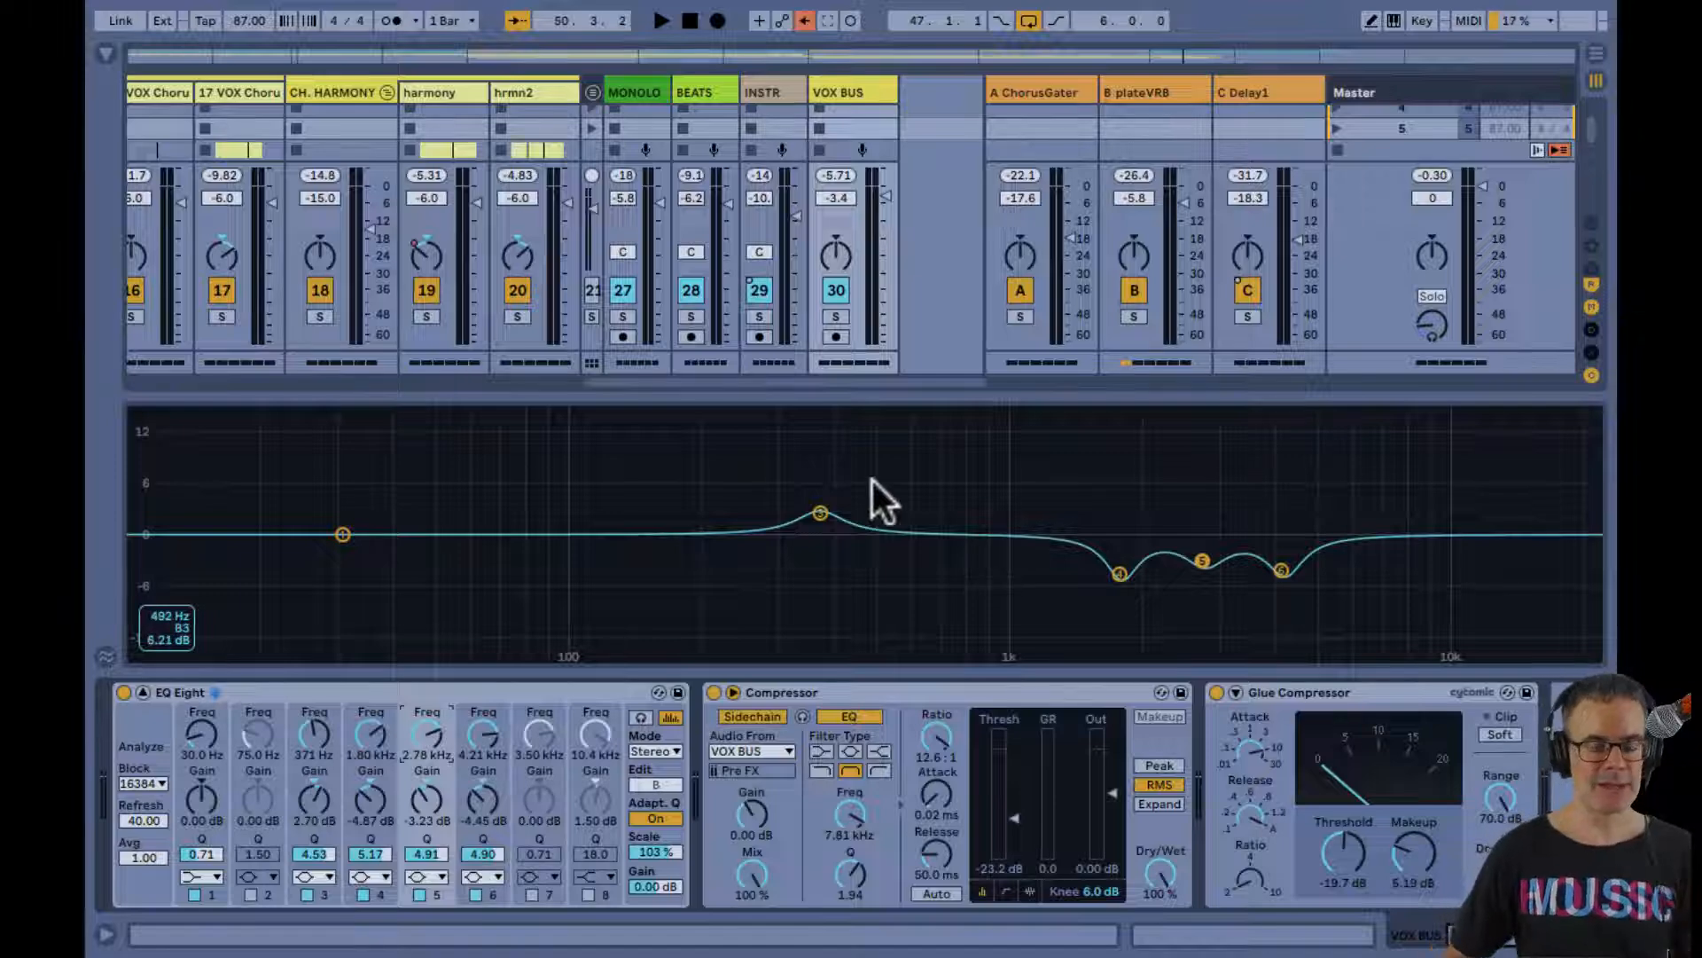
pyautogui.press('Tab')
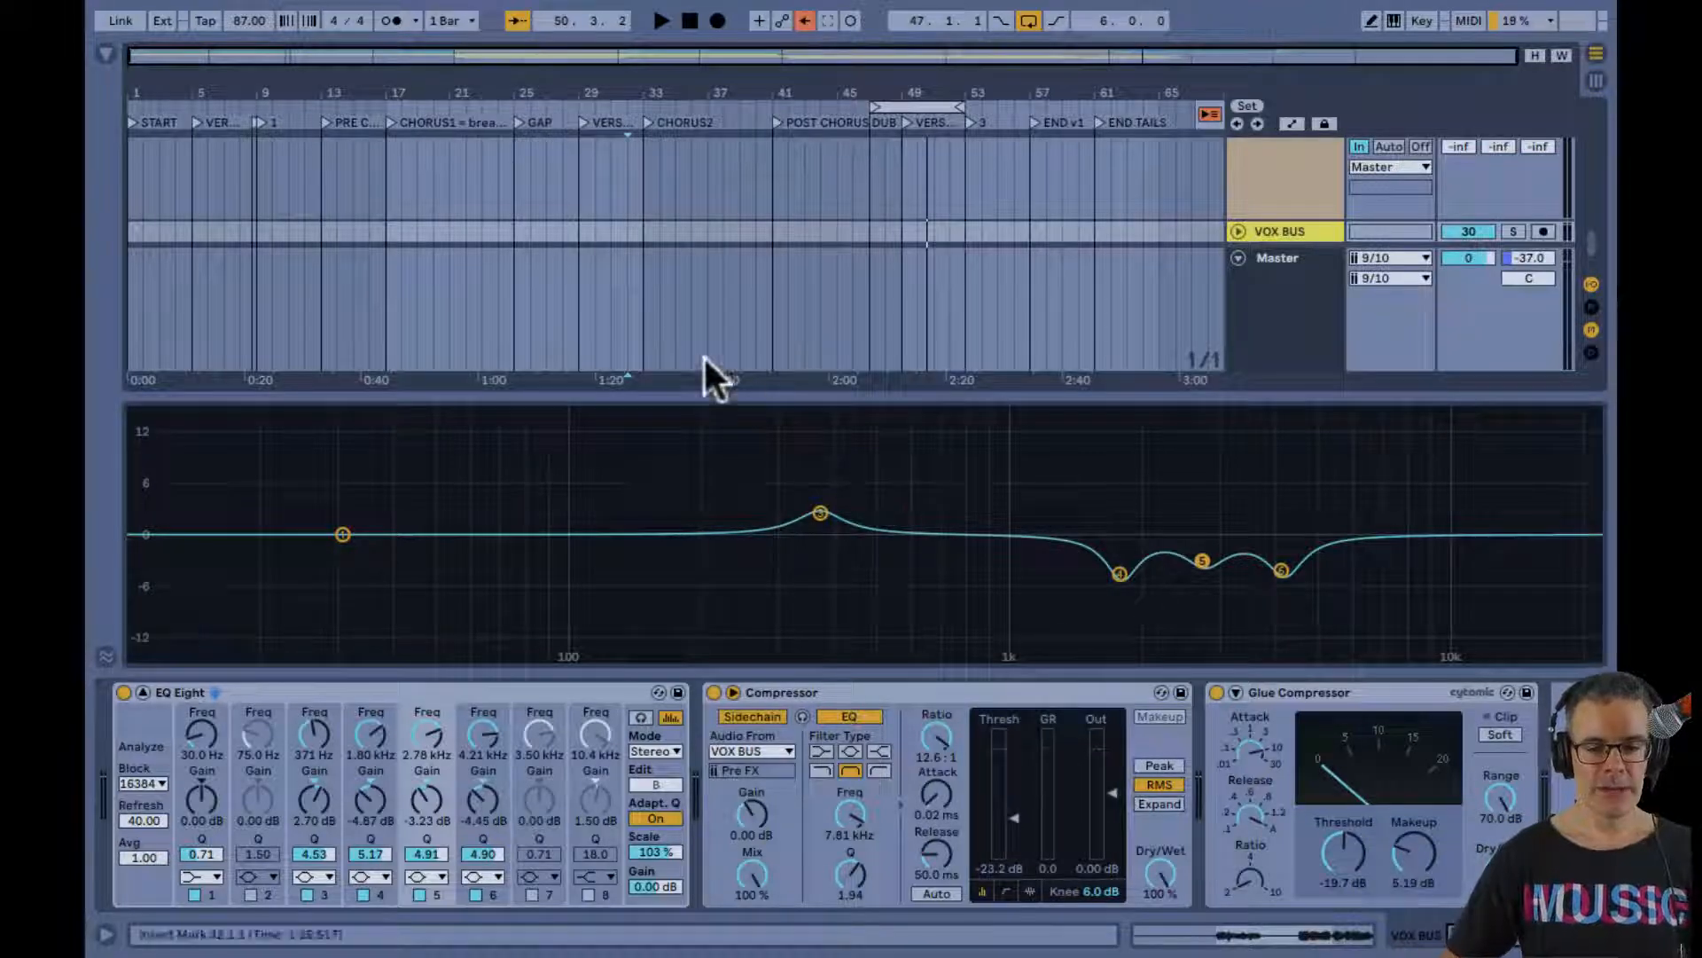
pyautogui.doubleClick(678, 455)
pyautogui.scroll(5, 622, 275)
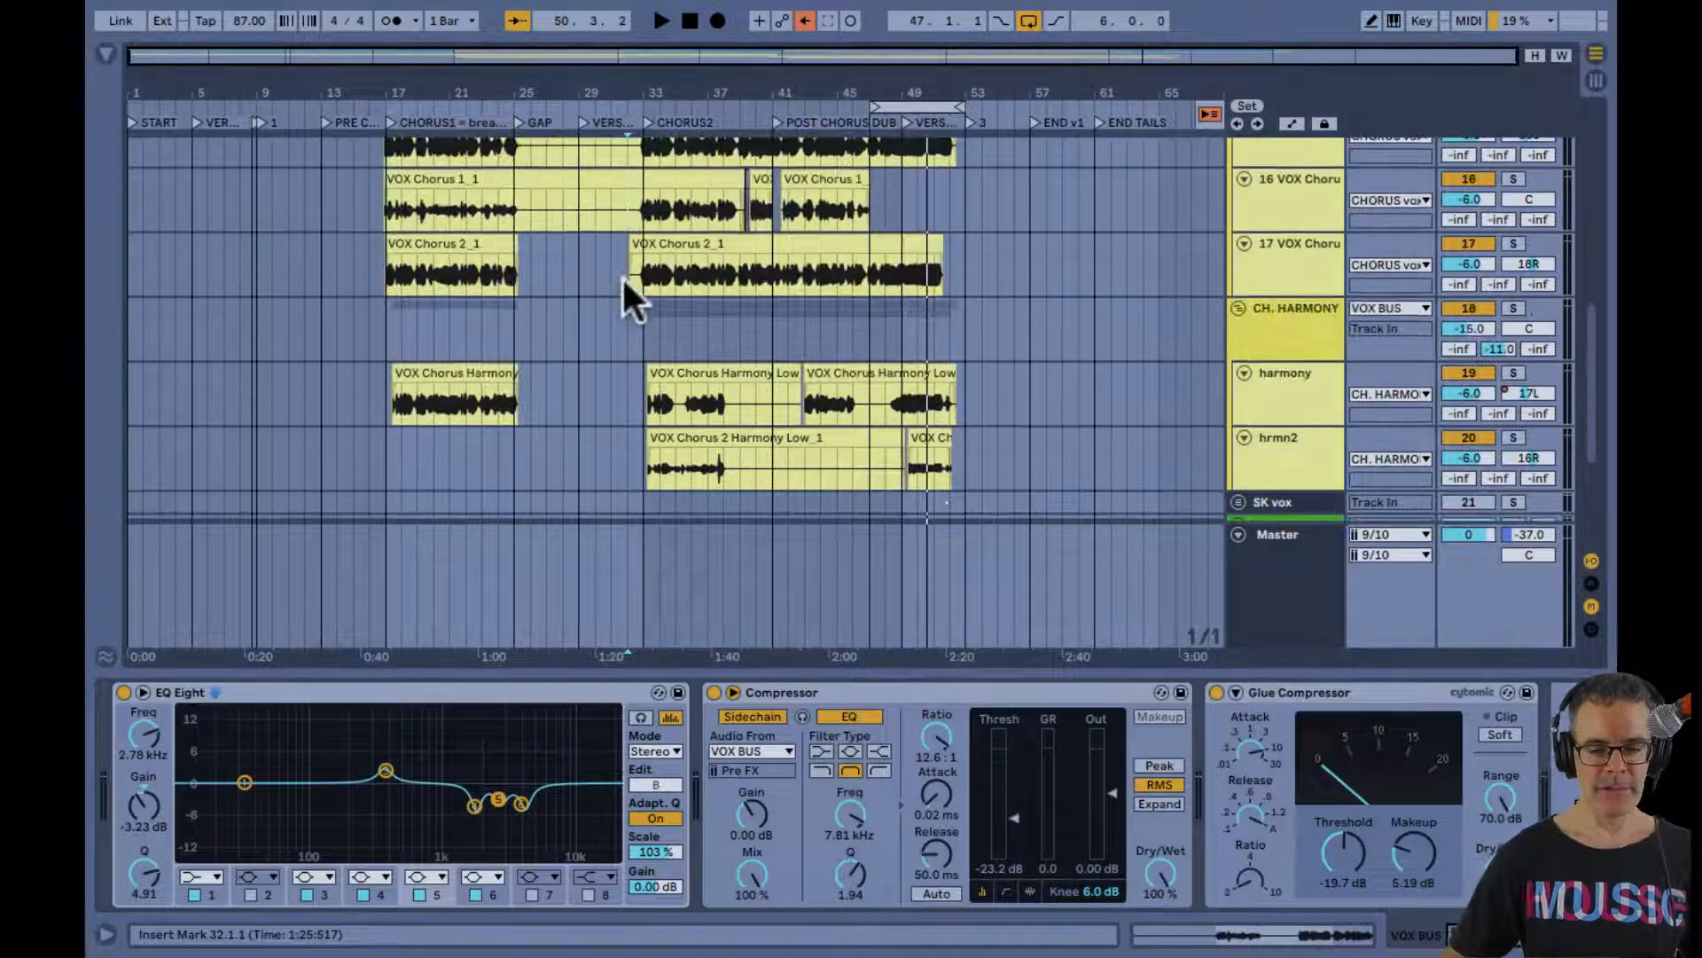
# Open the recent Live Set How To EQ Female Vocals 23june2022.als
pyautogui.click(219, 12)
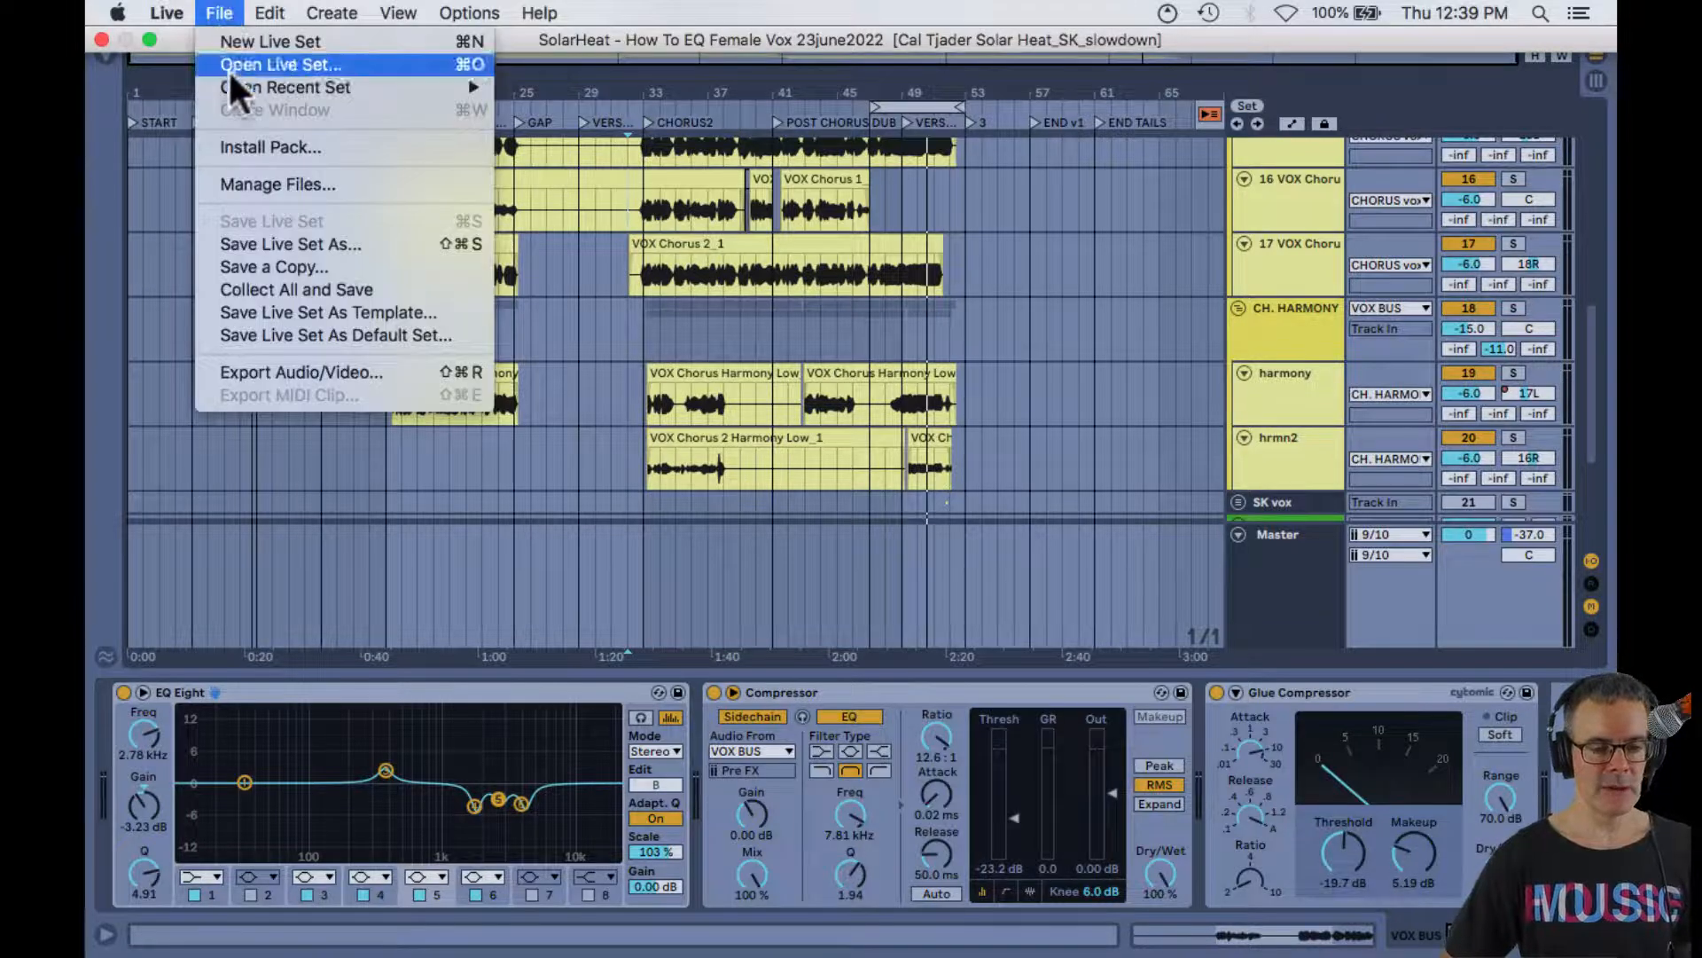
pyautogui.moveTo(236, 87)
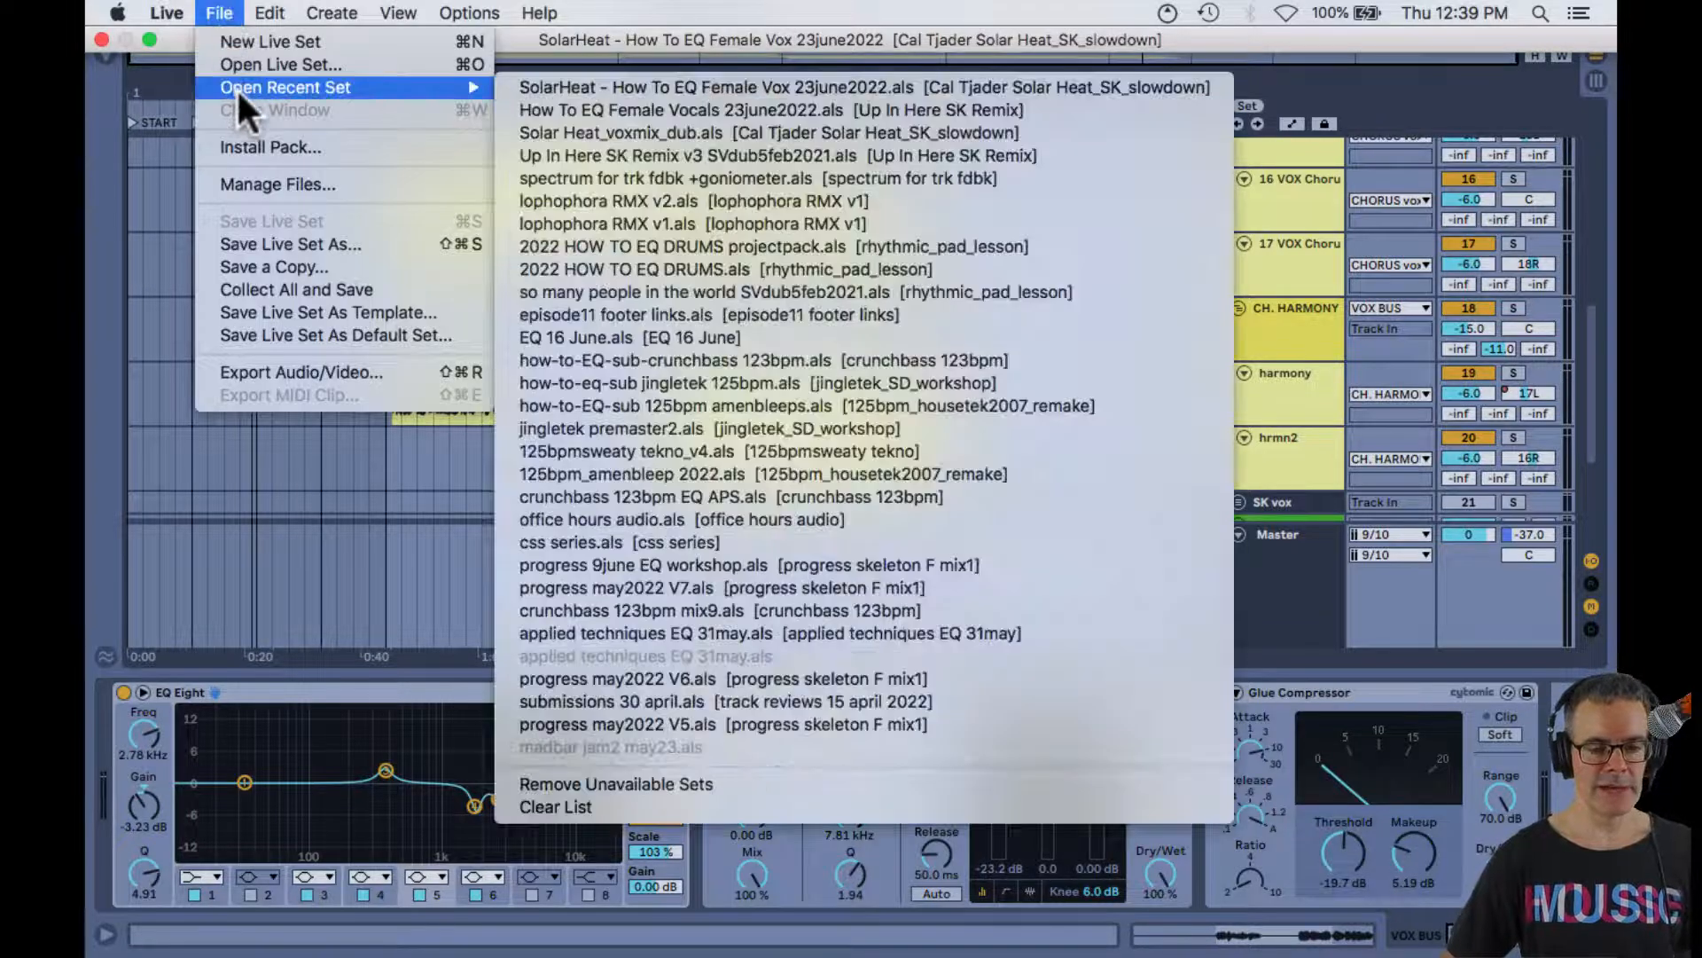
pyautogui.click(578, 110)
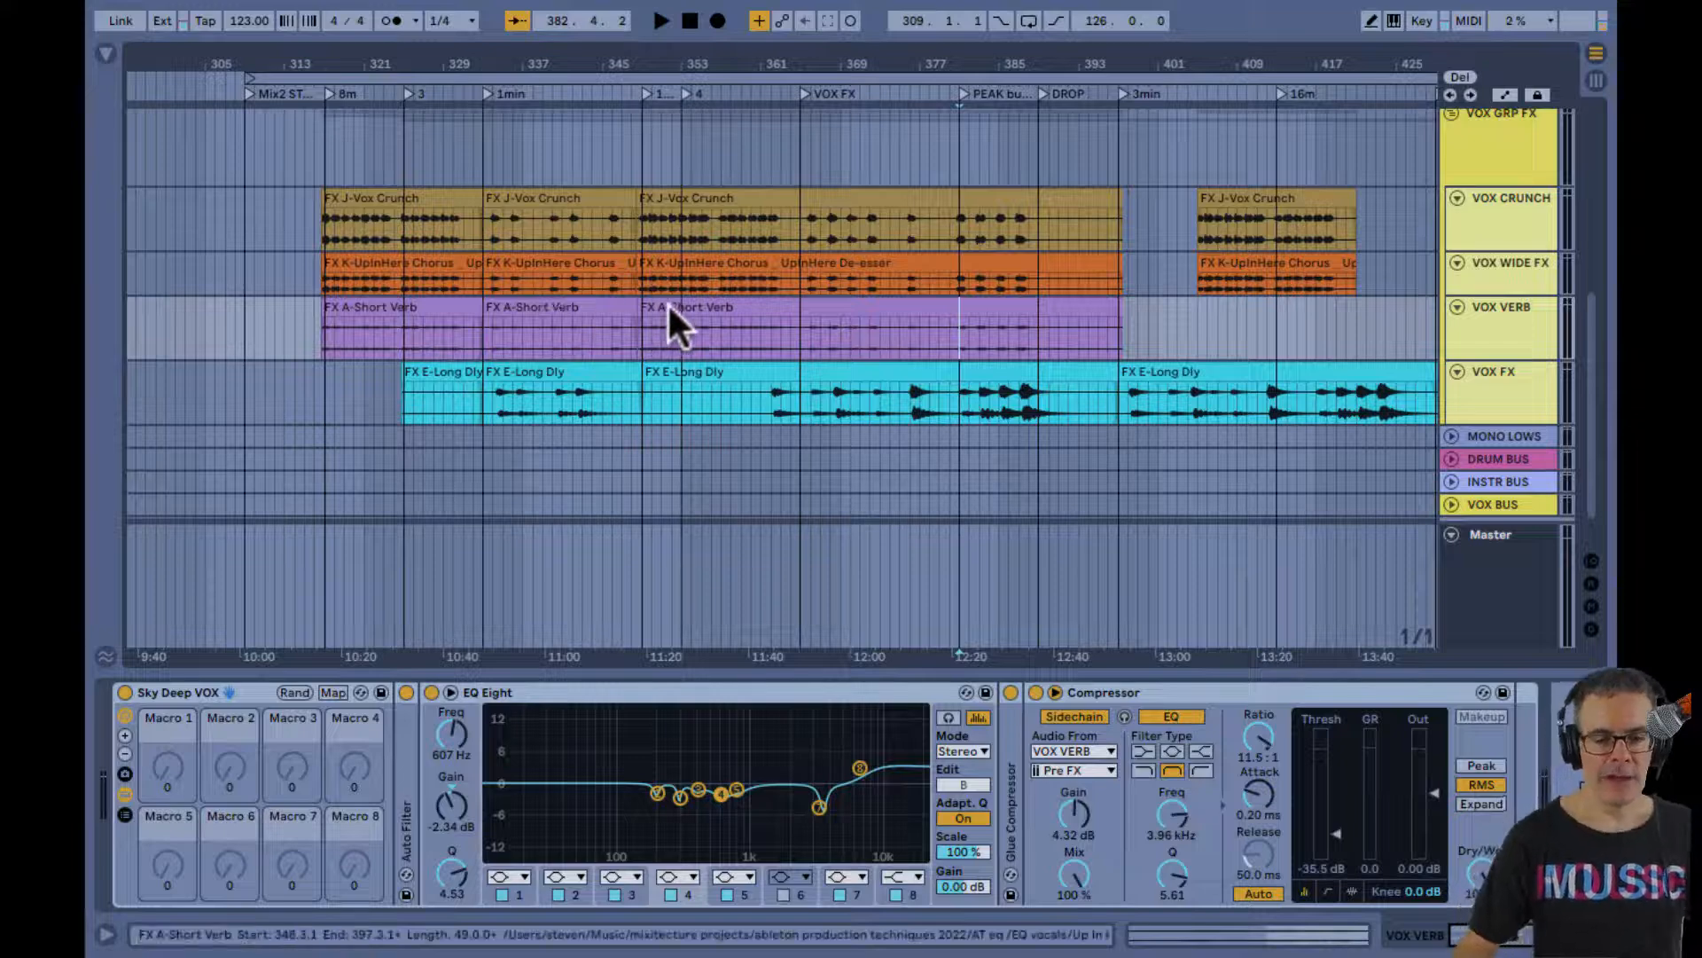
# Look over the vocal effect clips in the arrangement, placing the insert marker at bar 365 and then bar 381
pyautogui.hscroll(2, 670, 306)
pyautogui.scroll(-2, 668, 303)
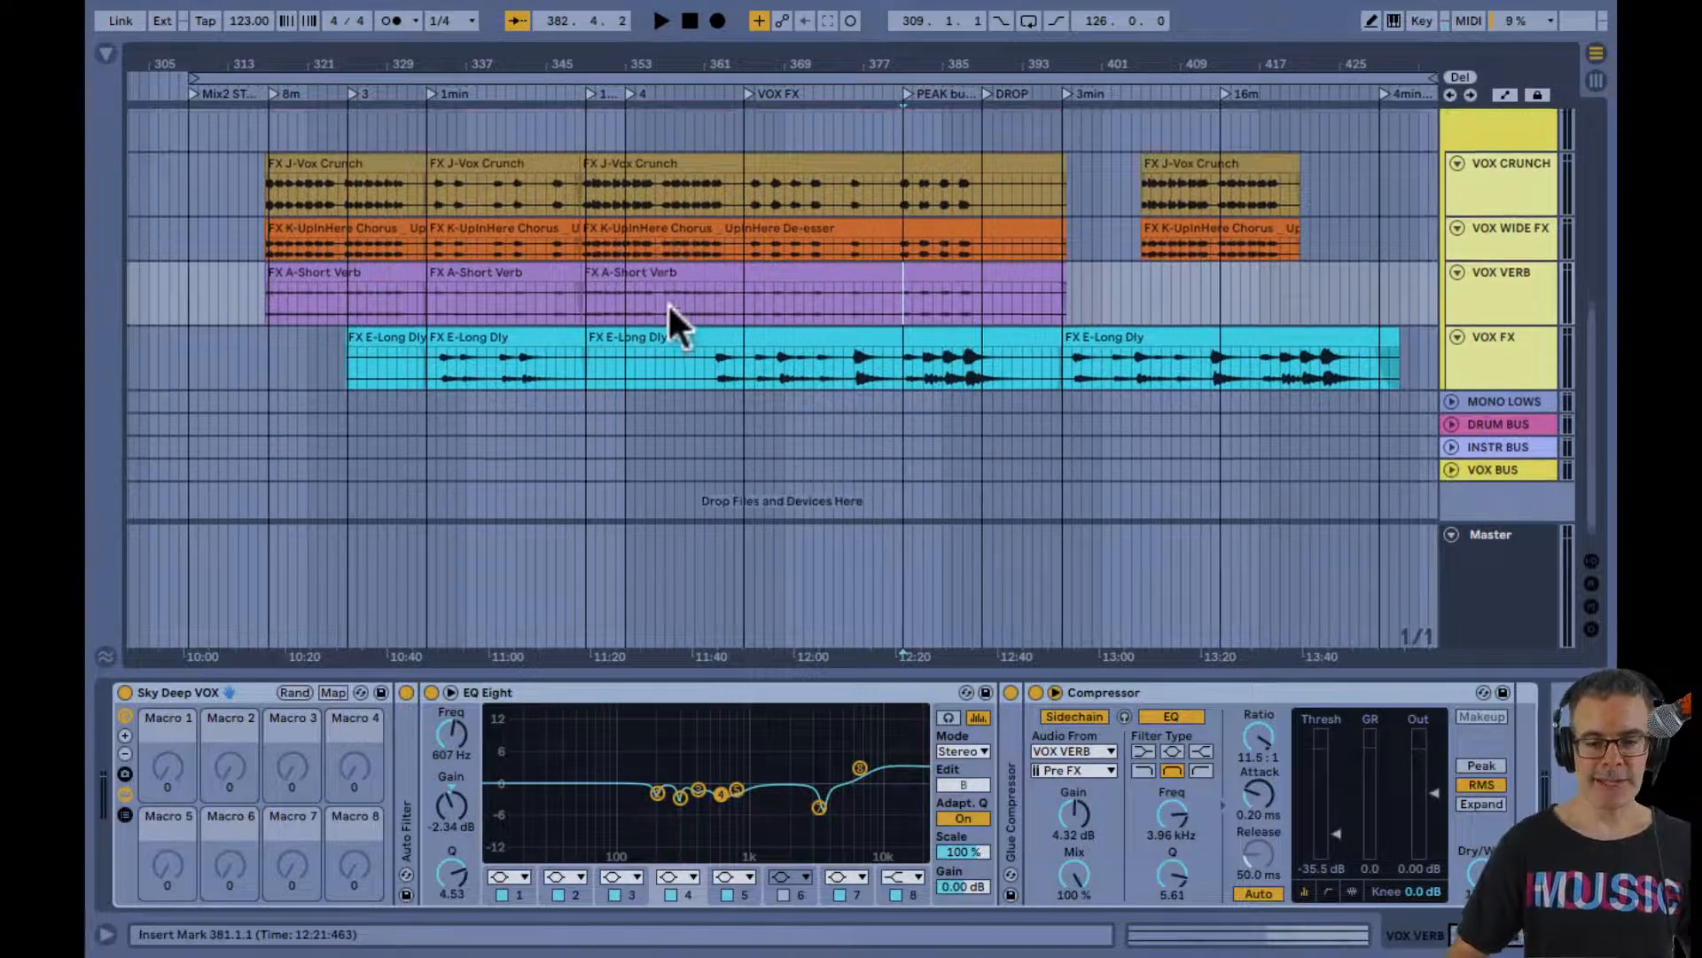
pyautogui.scroll(1, 668, 303)
pyautogui.hscroll(2, 668, 306)
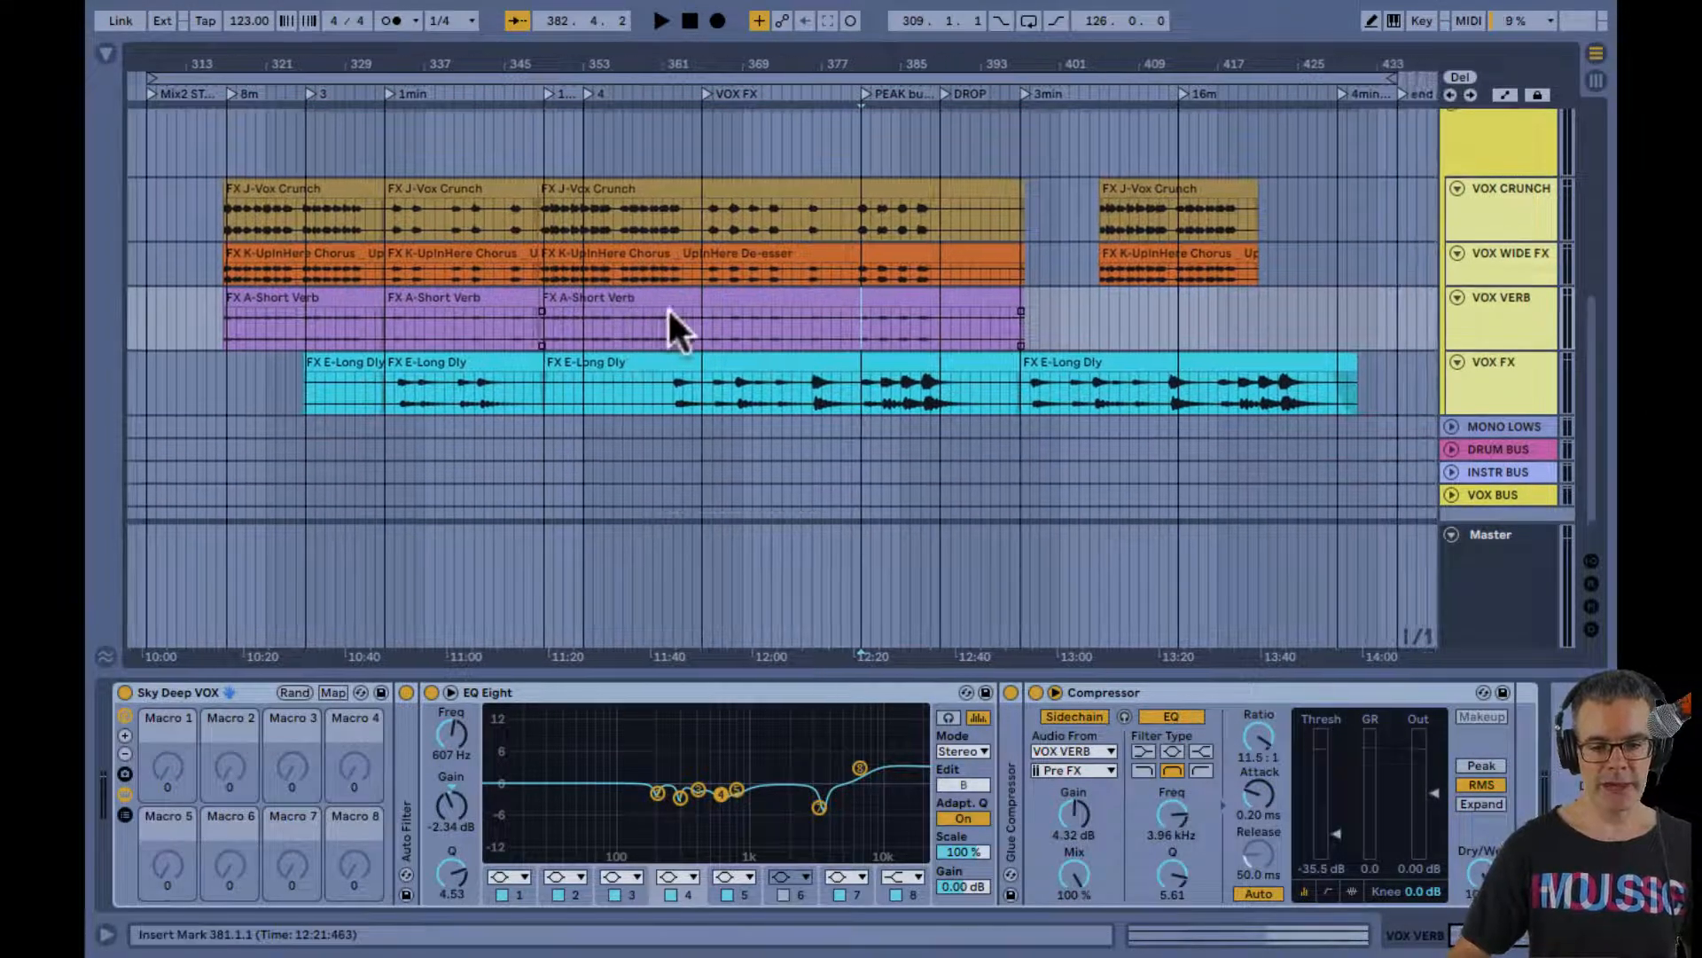
pyautogui.scroll(-1, 668, 306)
pyautogui.hscroll(-1, 641, 303)
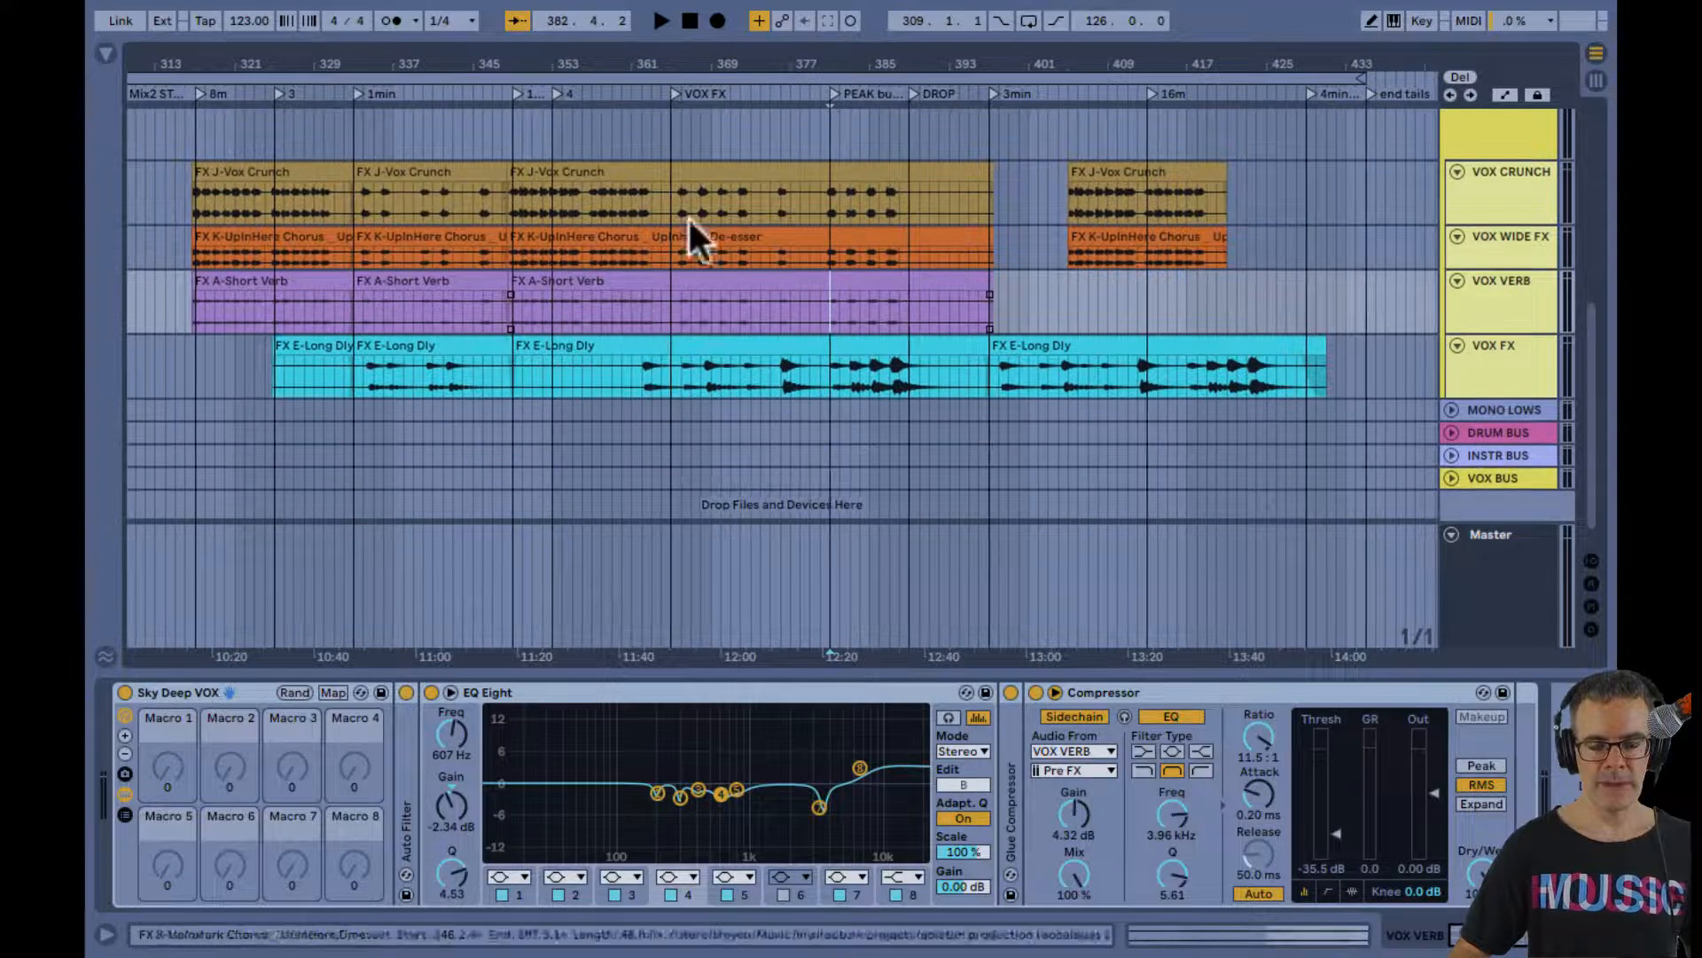
pyautogui.click(670, 145)
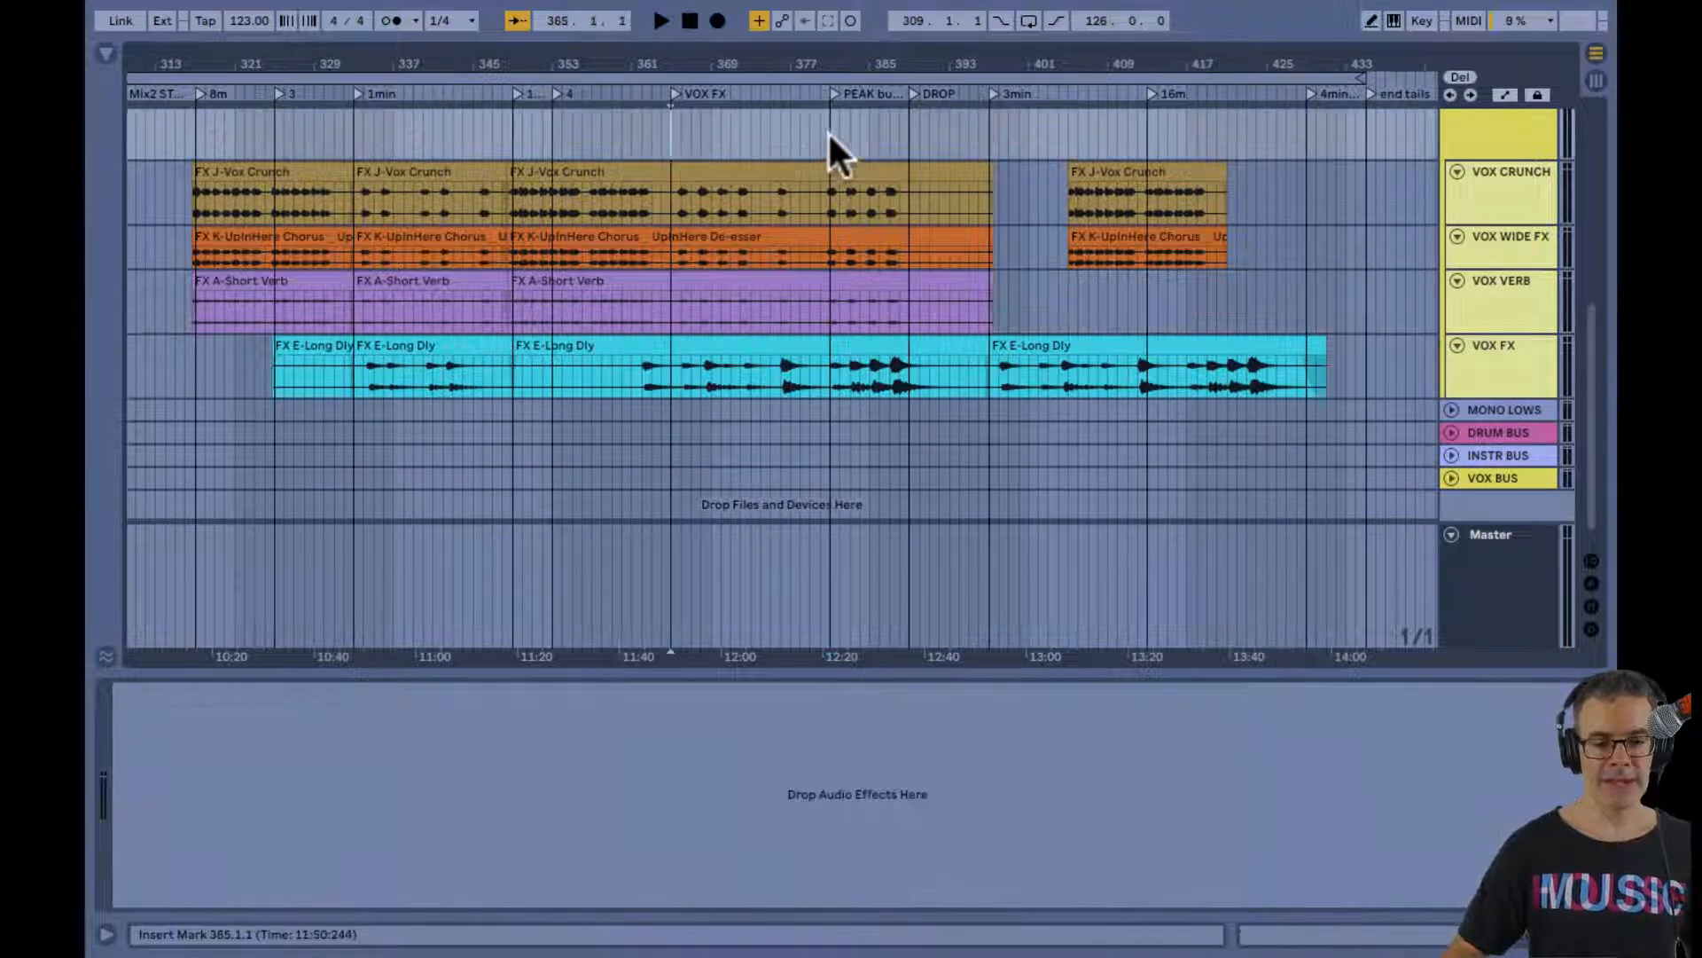
pyautogui.click(830, 130)
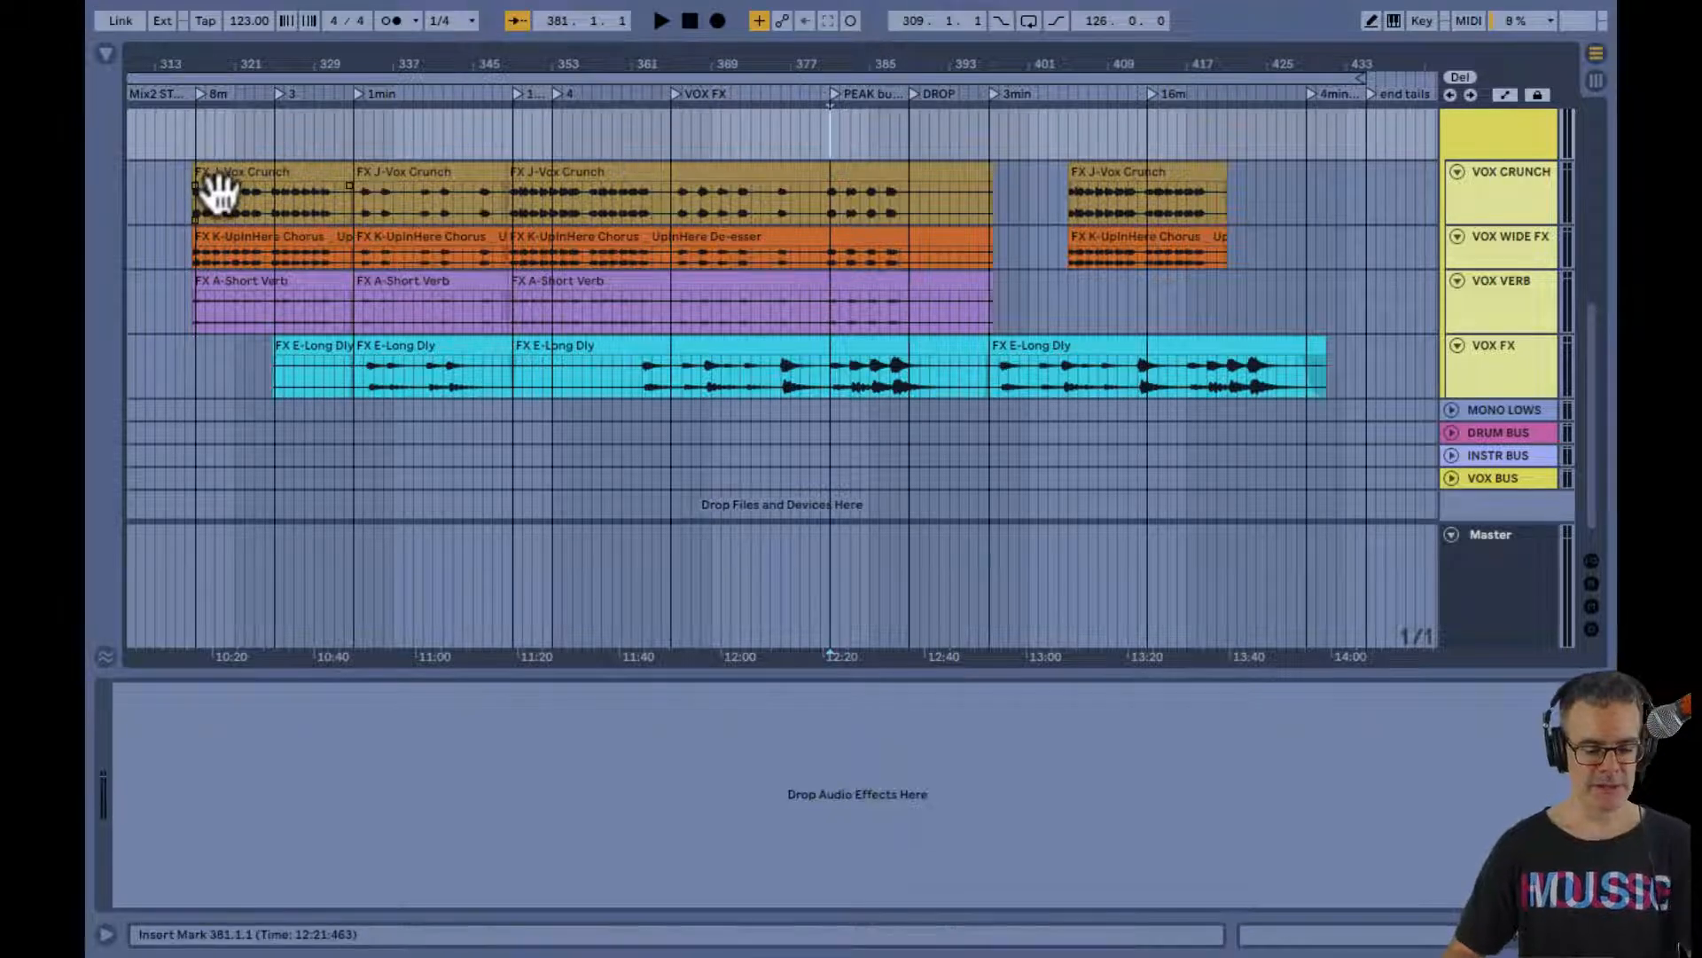
# Show the vocal tracks and buses in the Session mixer and hide the In/Out section
pyautogui.press('Tab')
pyautogui.hscroll(-2, 457, 253)
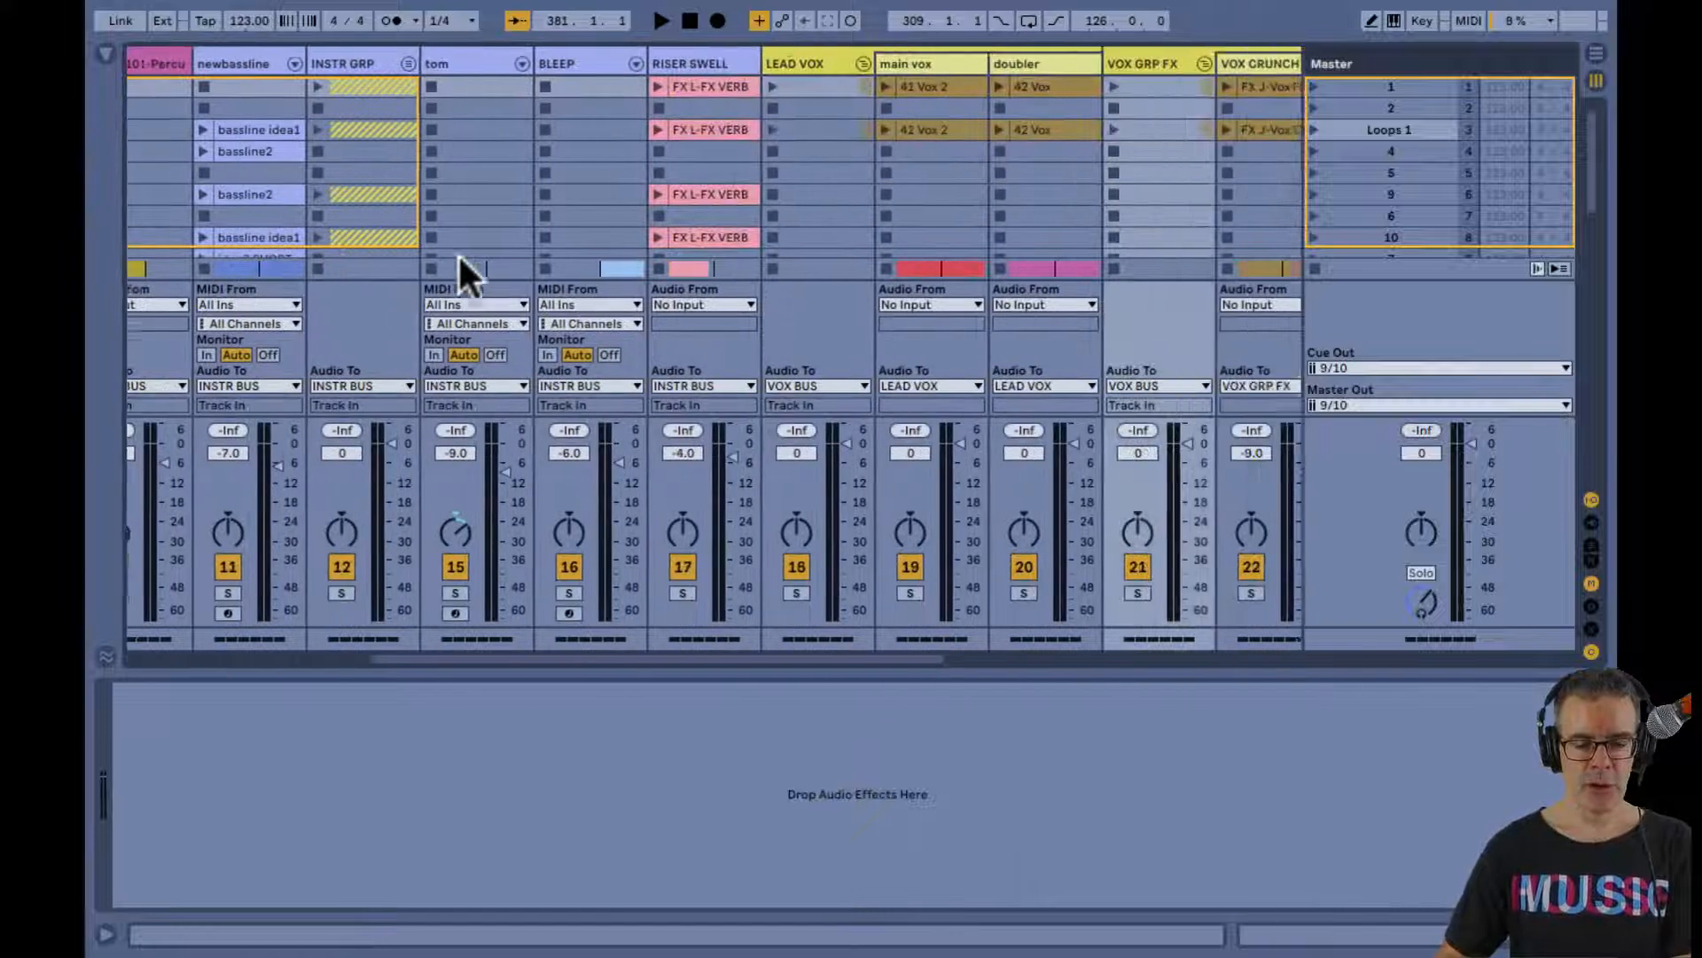
pyautogui.hscroll(8, 457, 252)
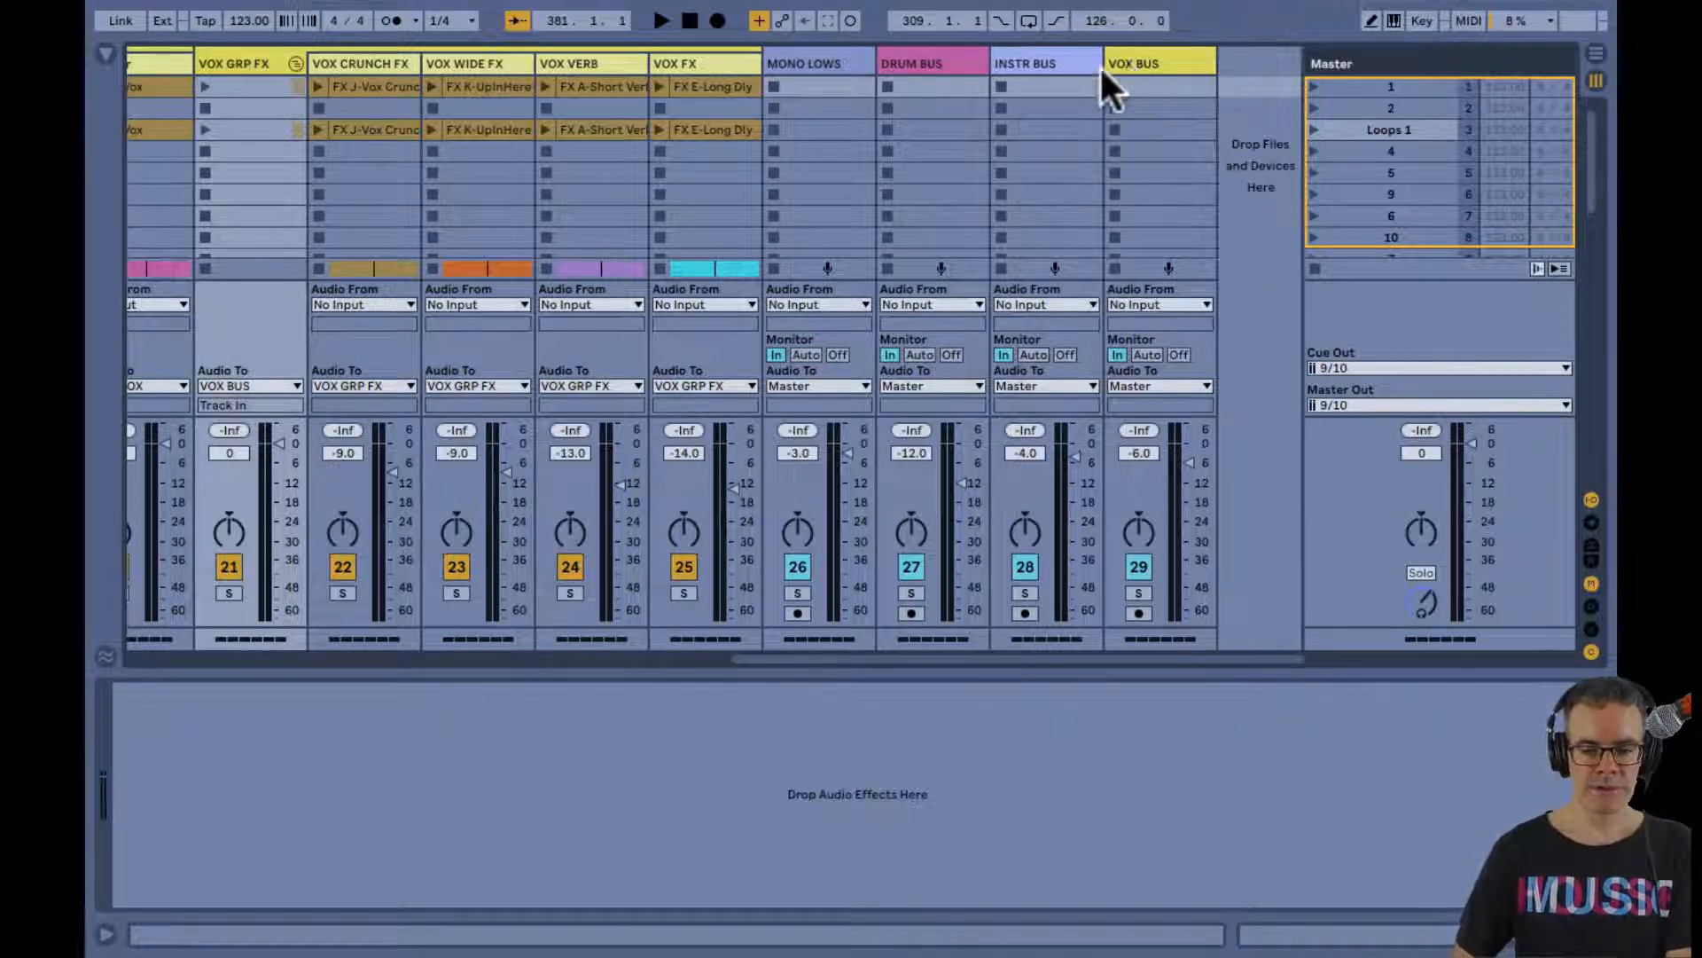
pyautogui.hscroll(-5, 714, 158)
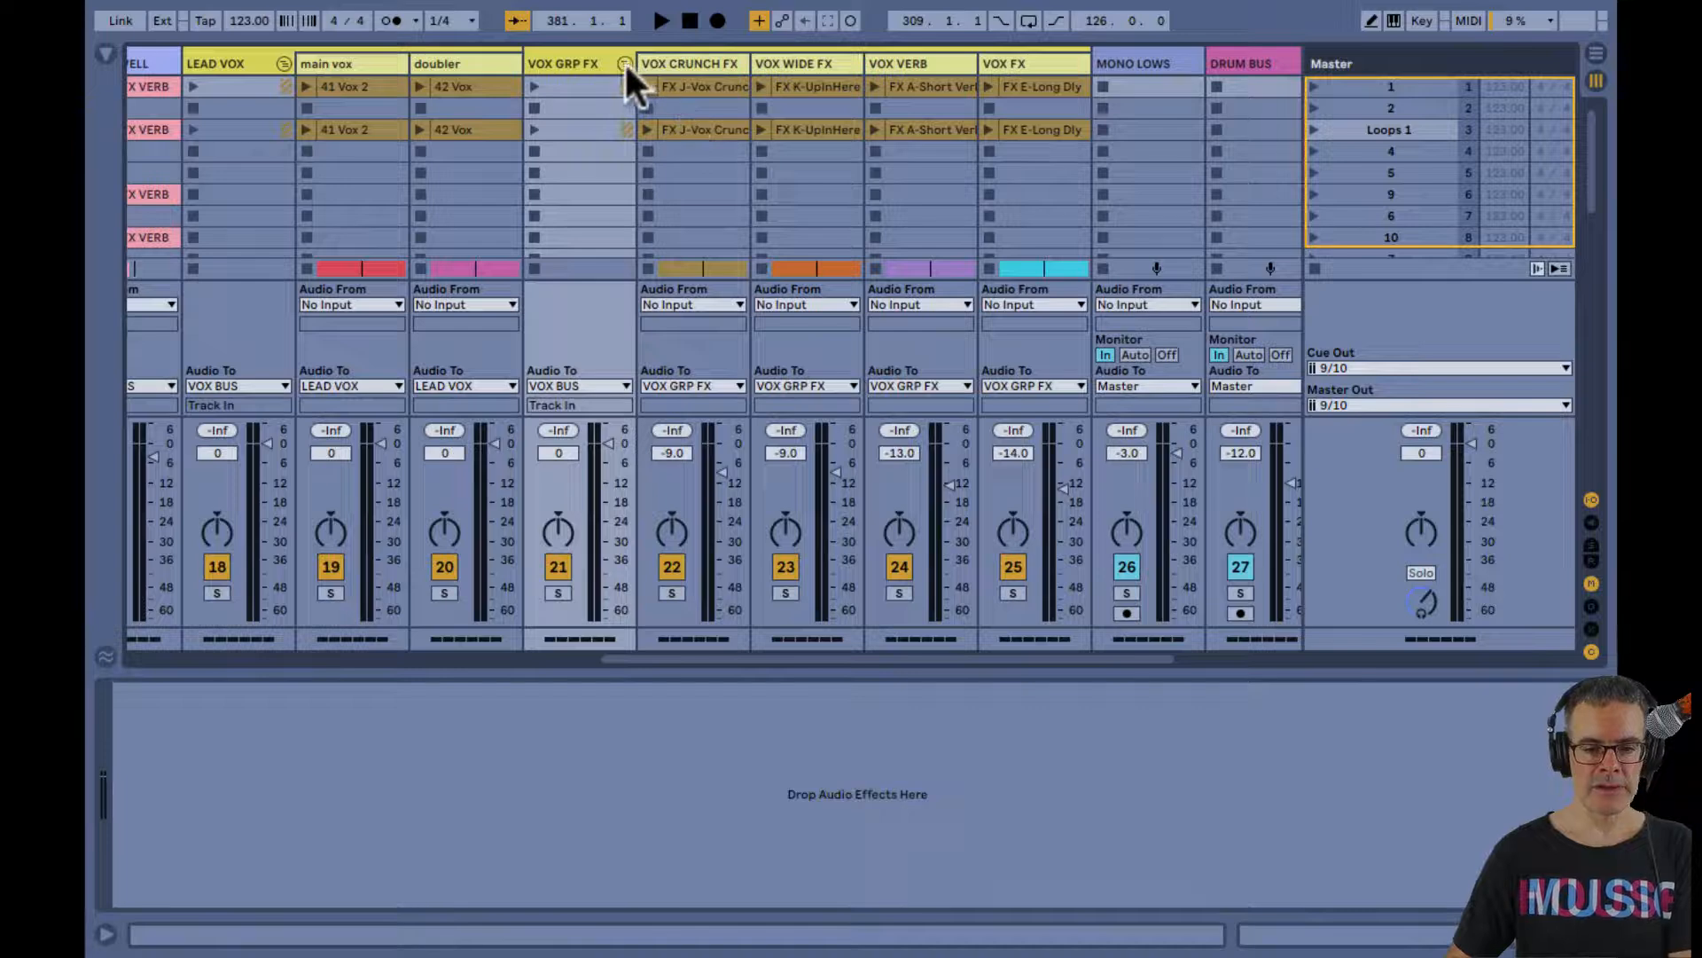
pyautogui.hotkey('ctrl', 'alt', 'i')
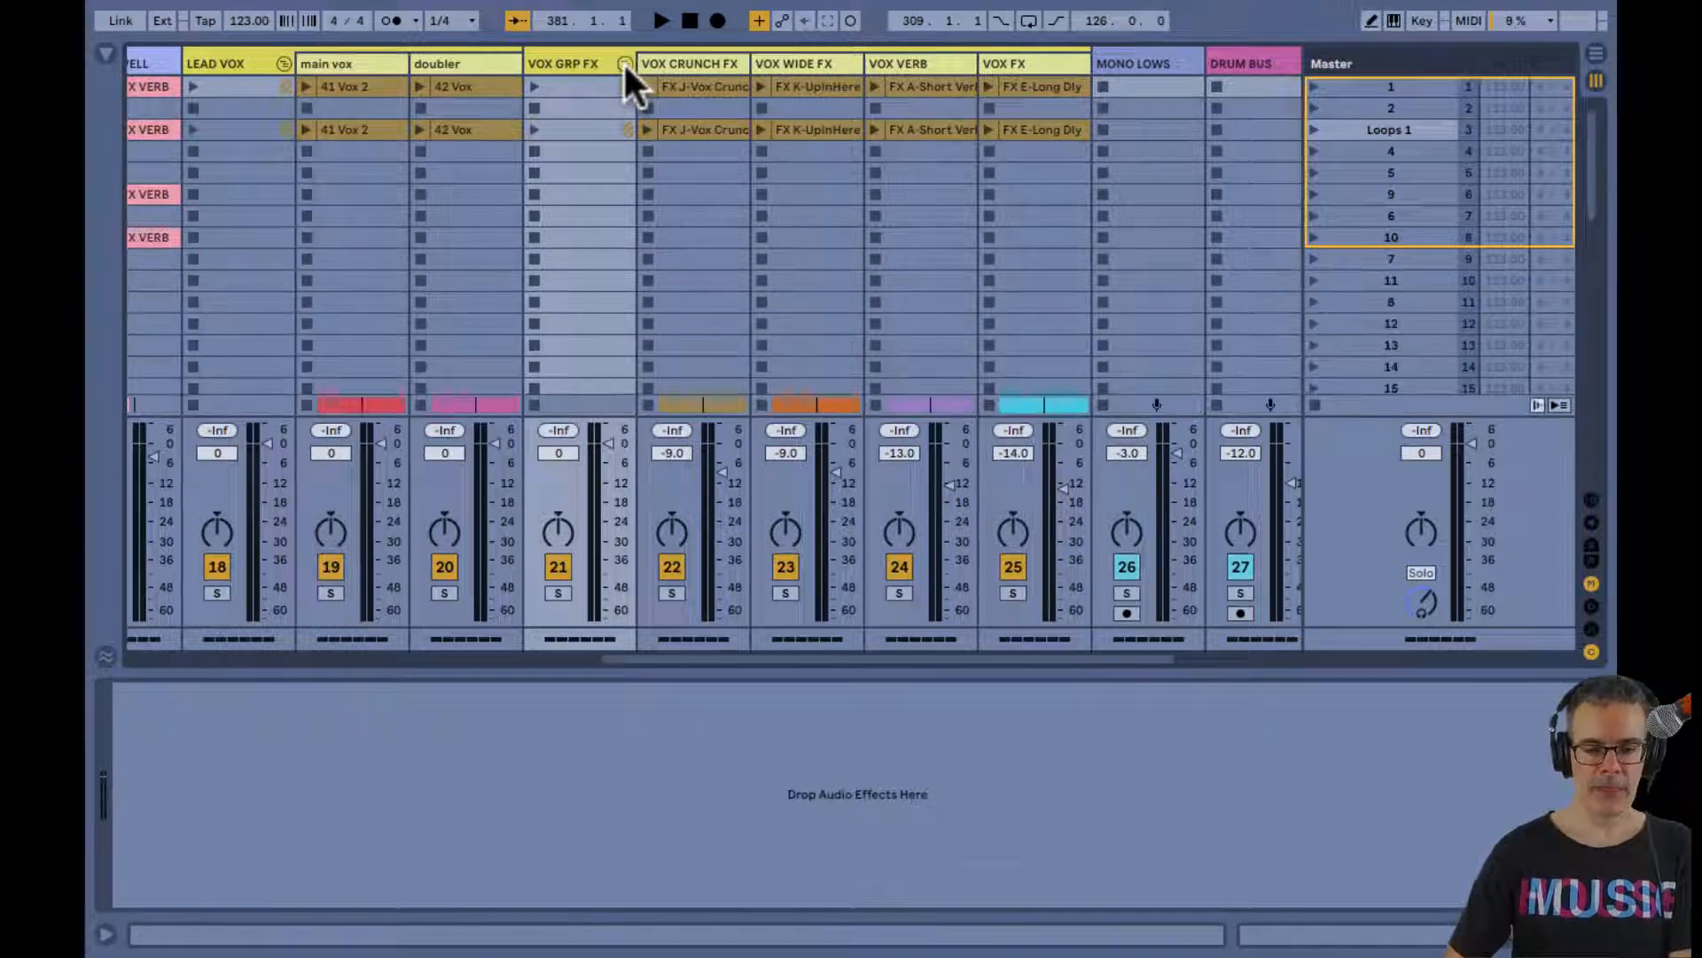
# Fold the VOX GRP FX group, fold and unfold the LEAD VOX group, and select the doubler track
pyautogui.click(624, 63)
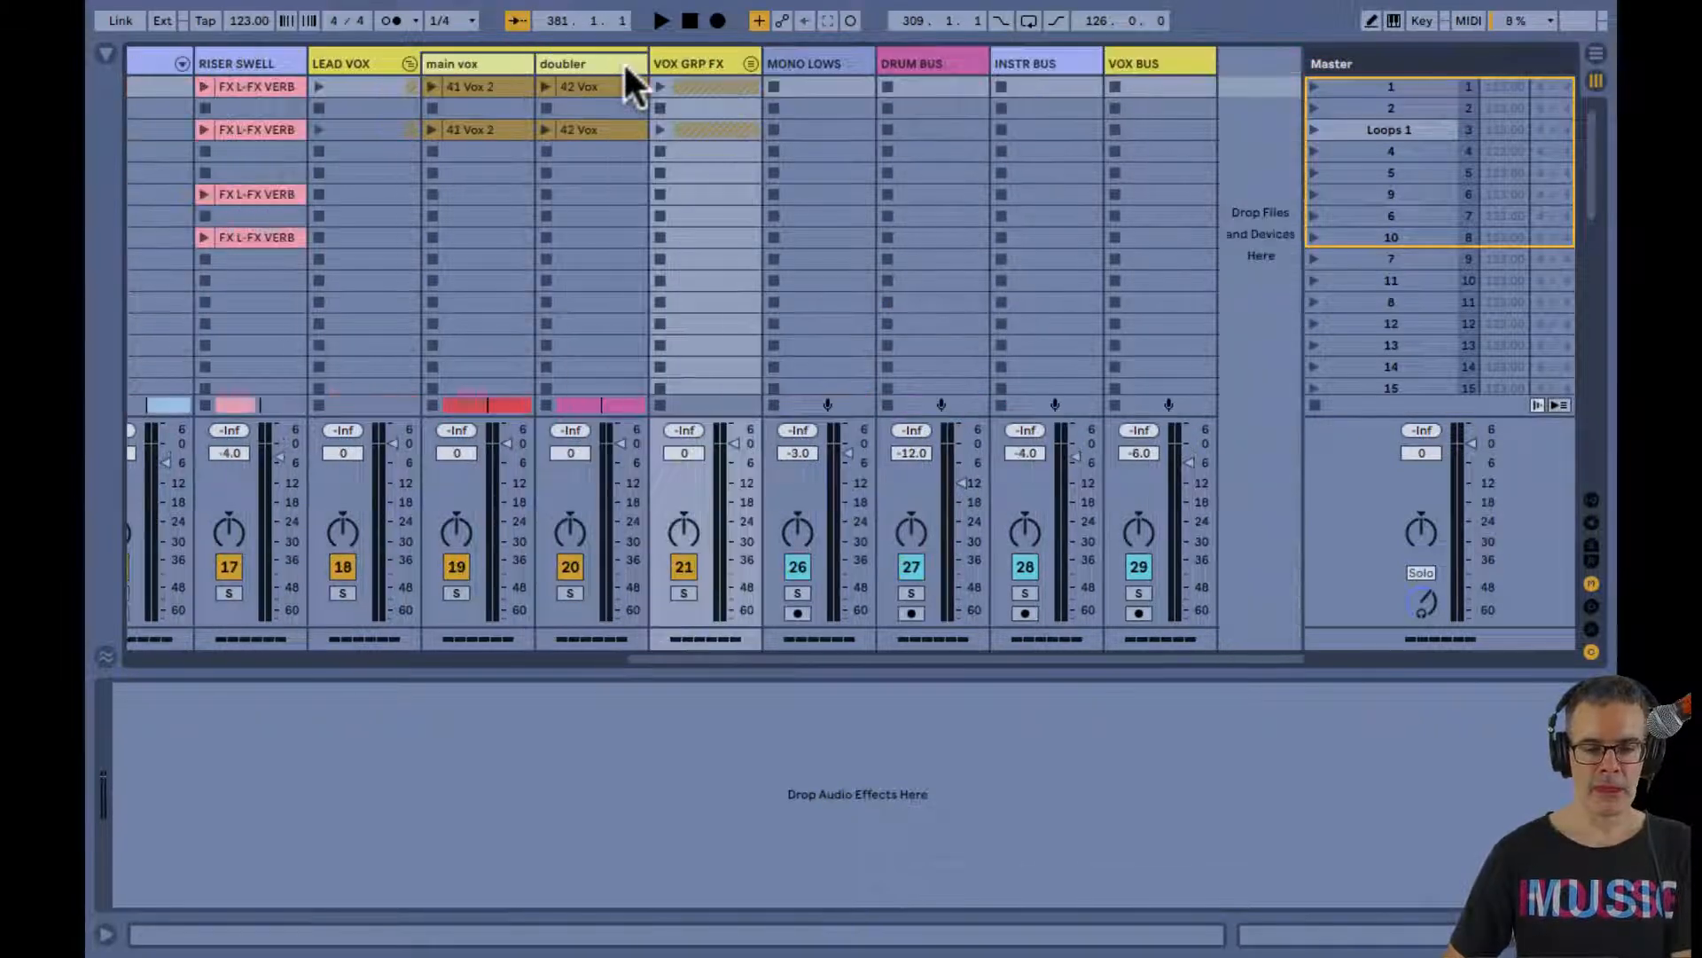
pyautogui.click(749, 63)
pyautogui.click(749, 62)
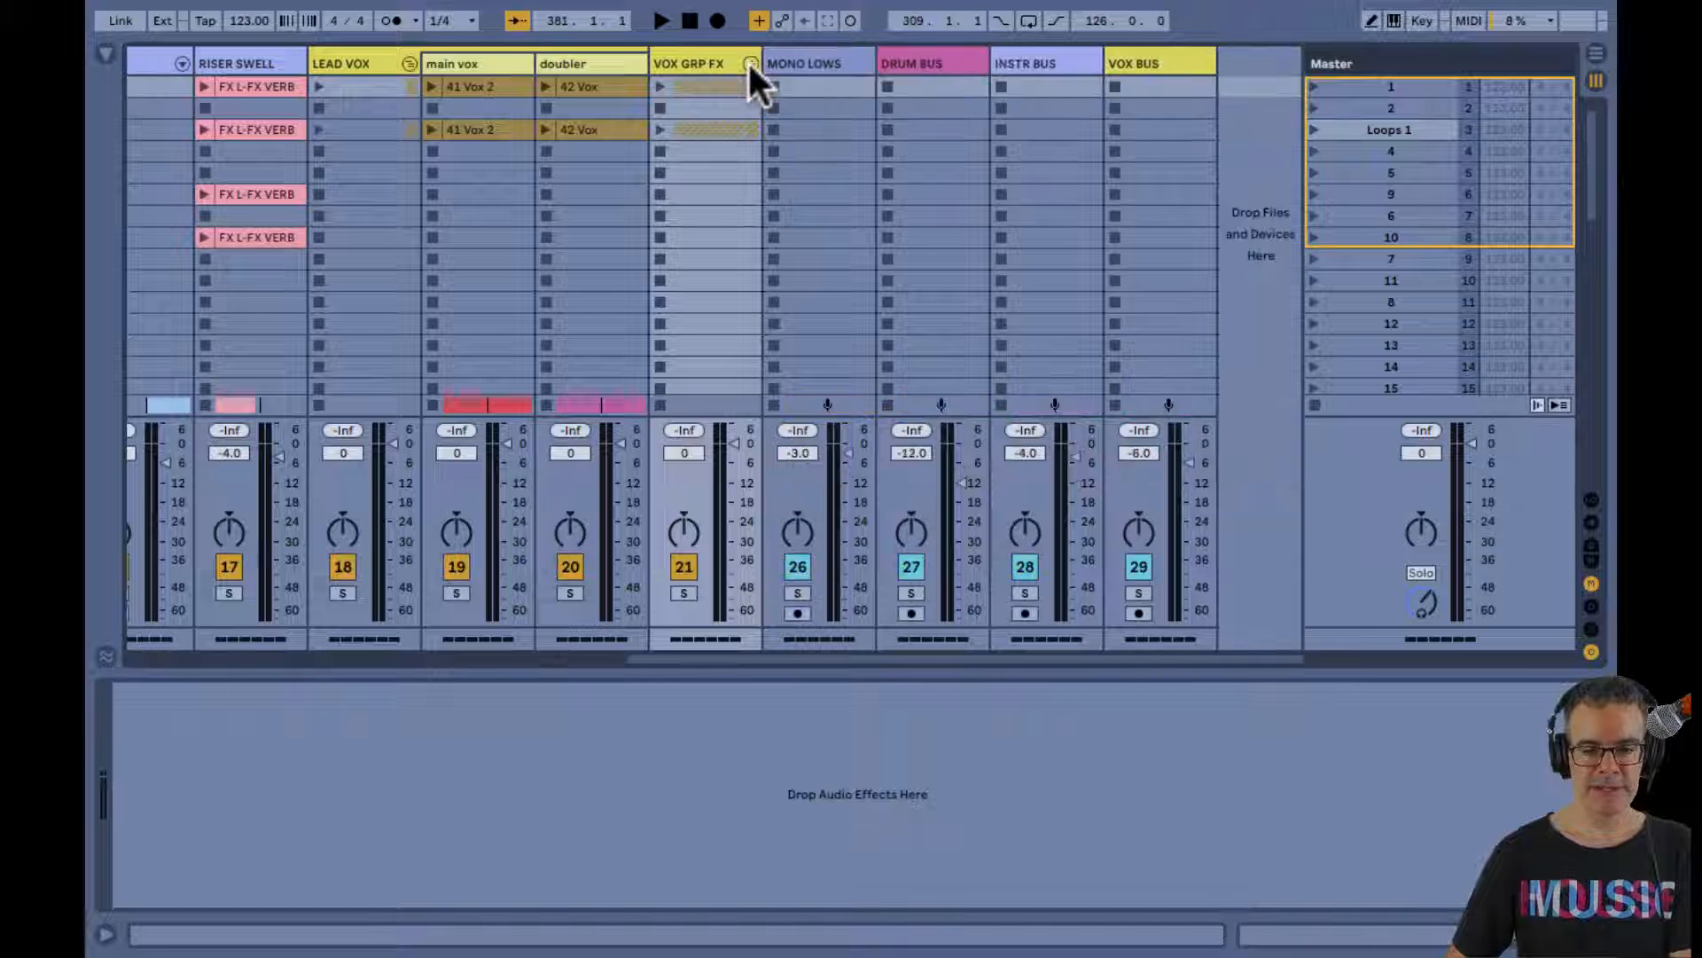
pyautogui.click(409, 61)
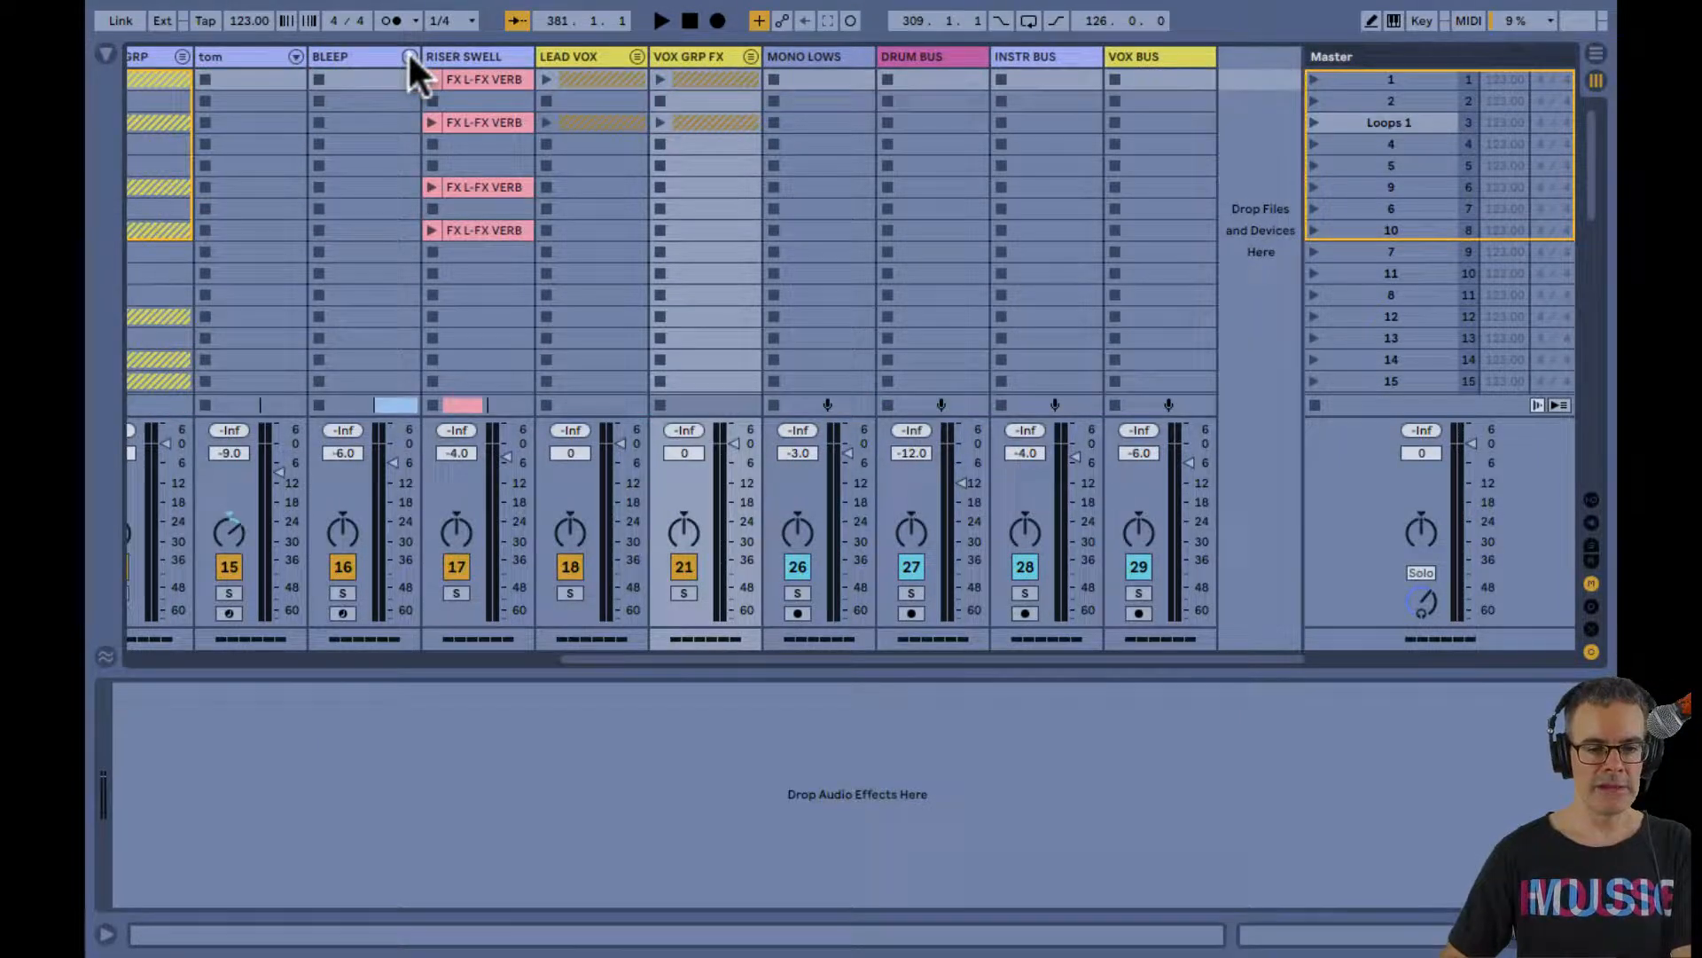
pyautogui.click(633, 55)
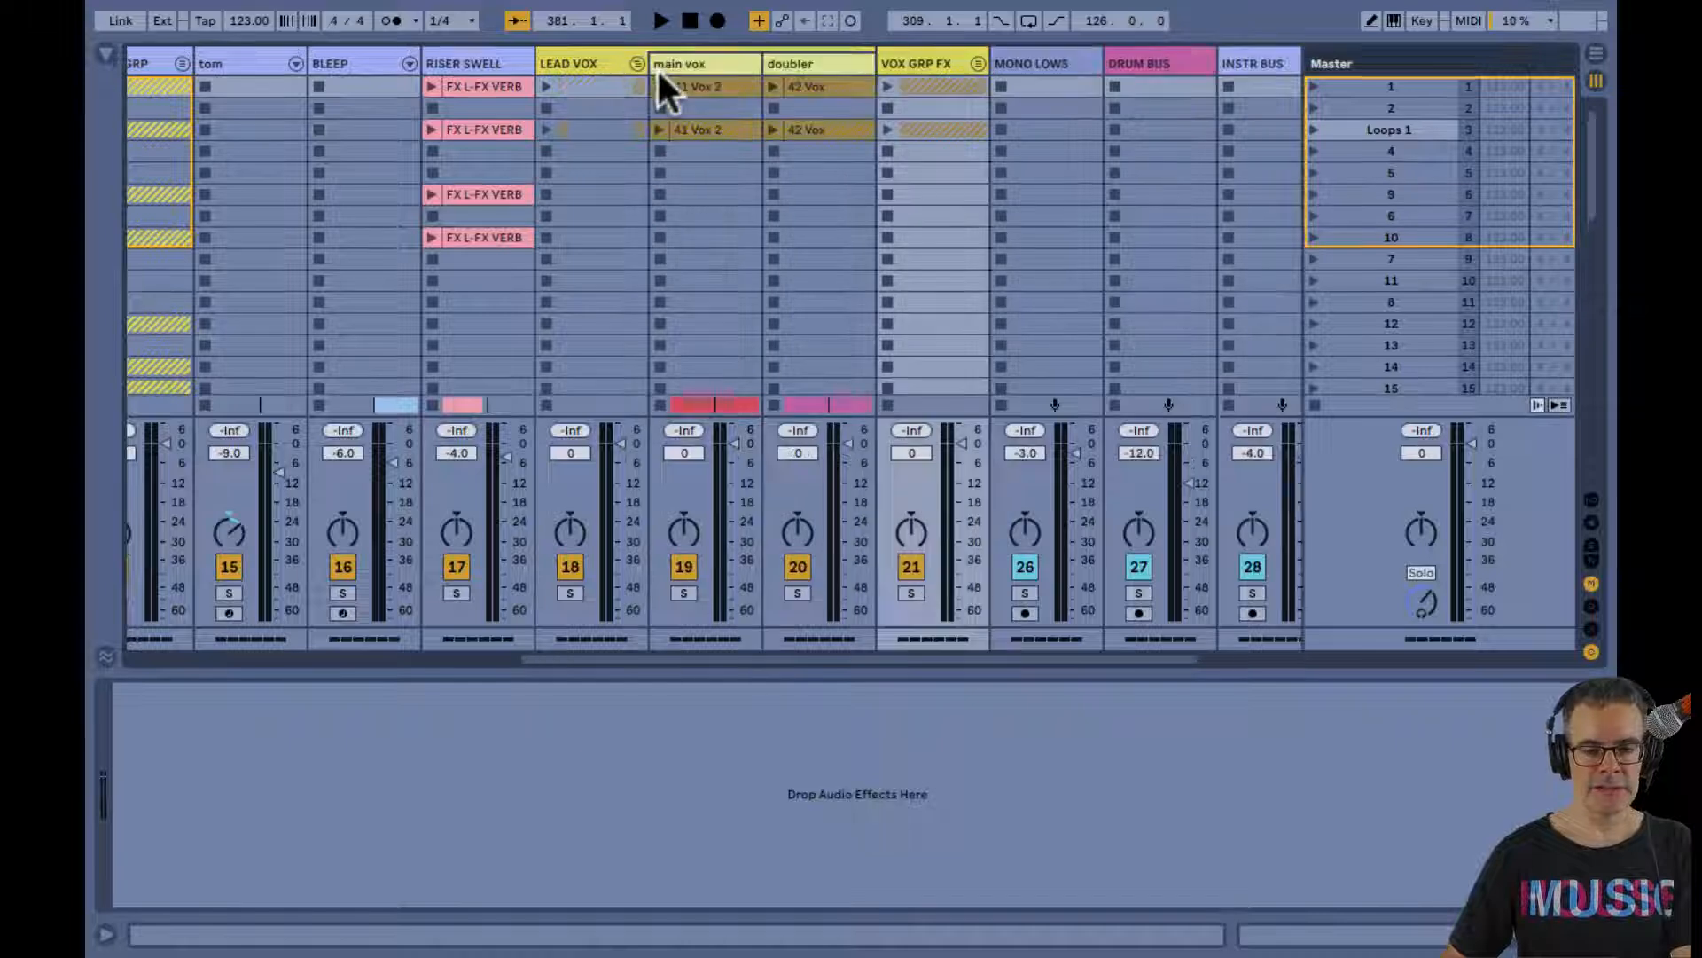
pyautogui.click(807, 62)
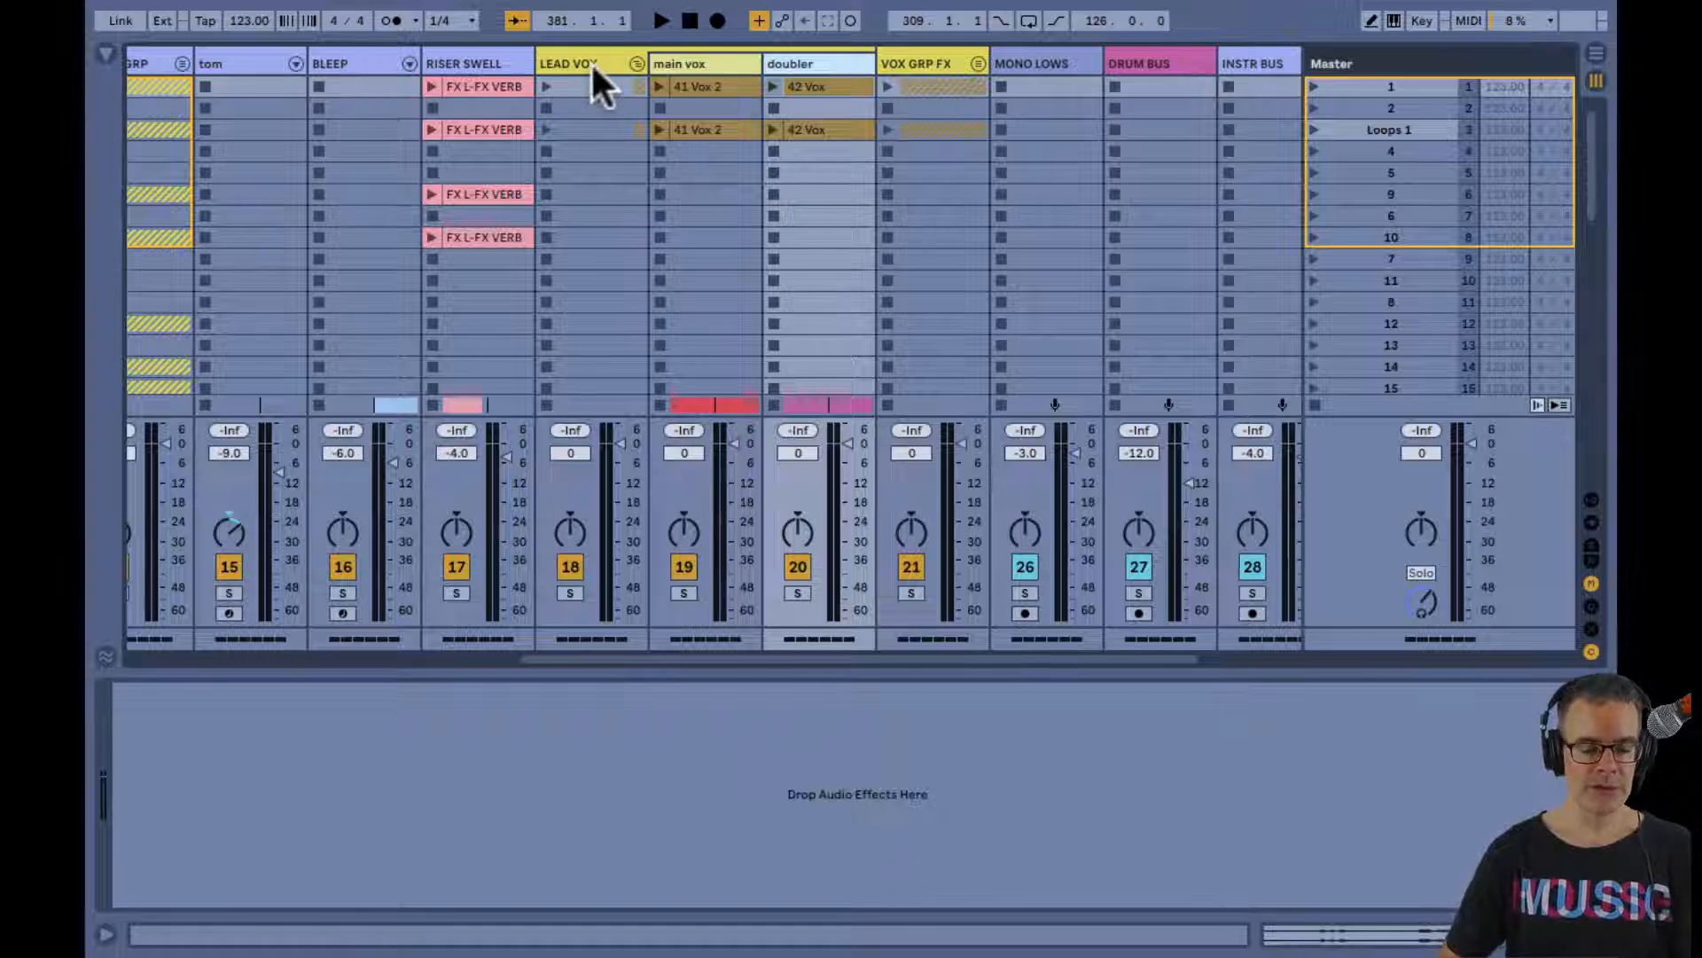
# Unfold the VOX GRP FX group in the Arrangement and show the tracks' mixer controls
pyautogui.press('Tab')
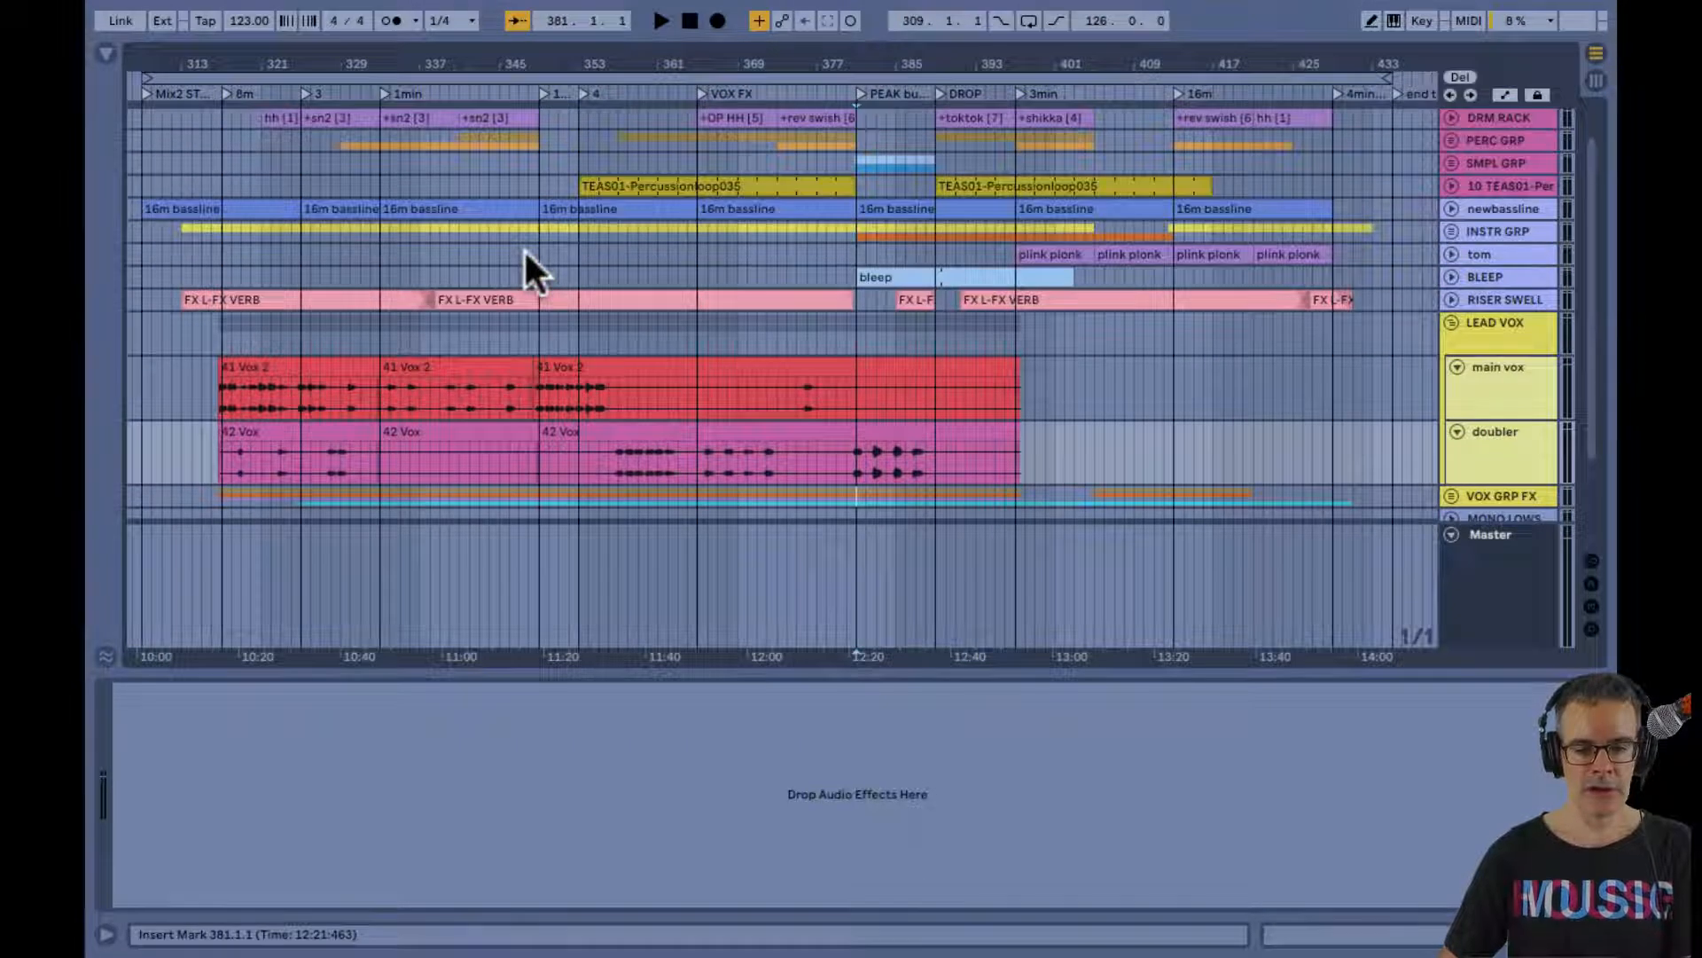
pyautogui.scroll(-5, 525, 251)
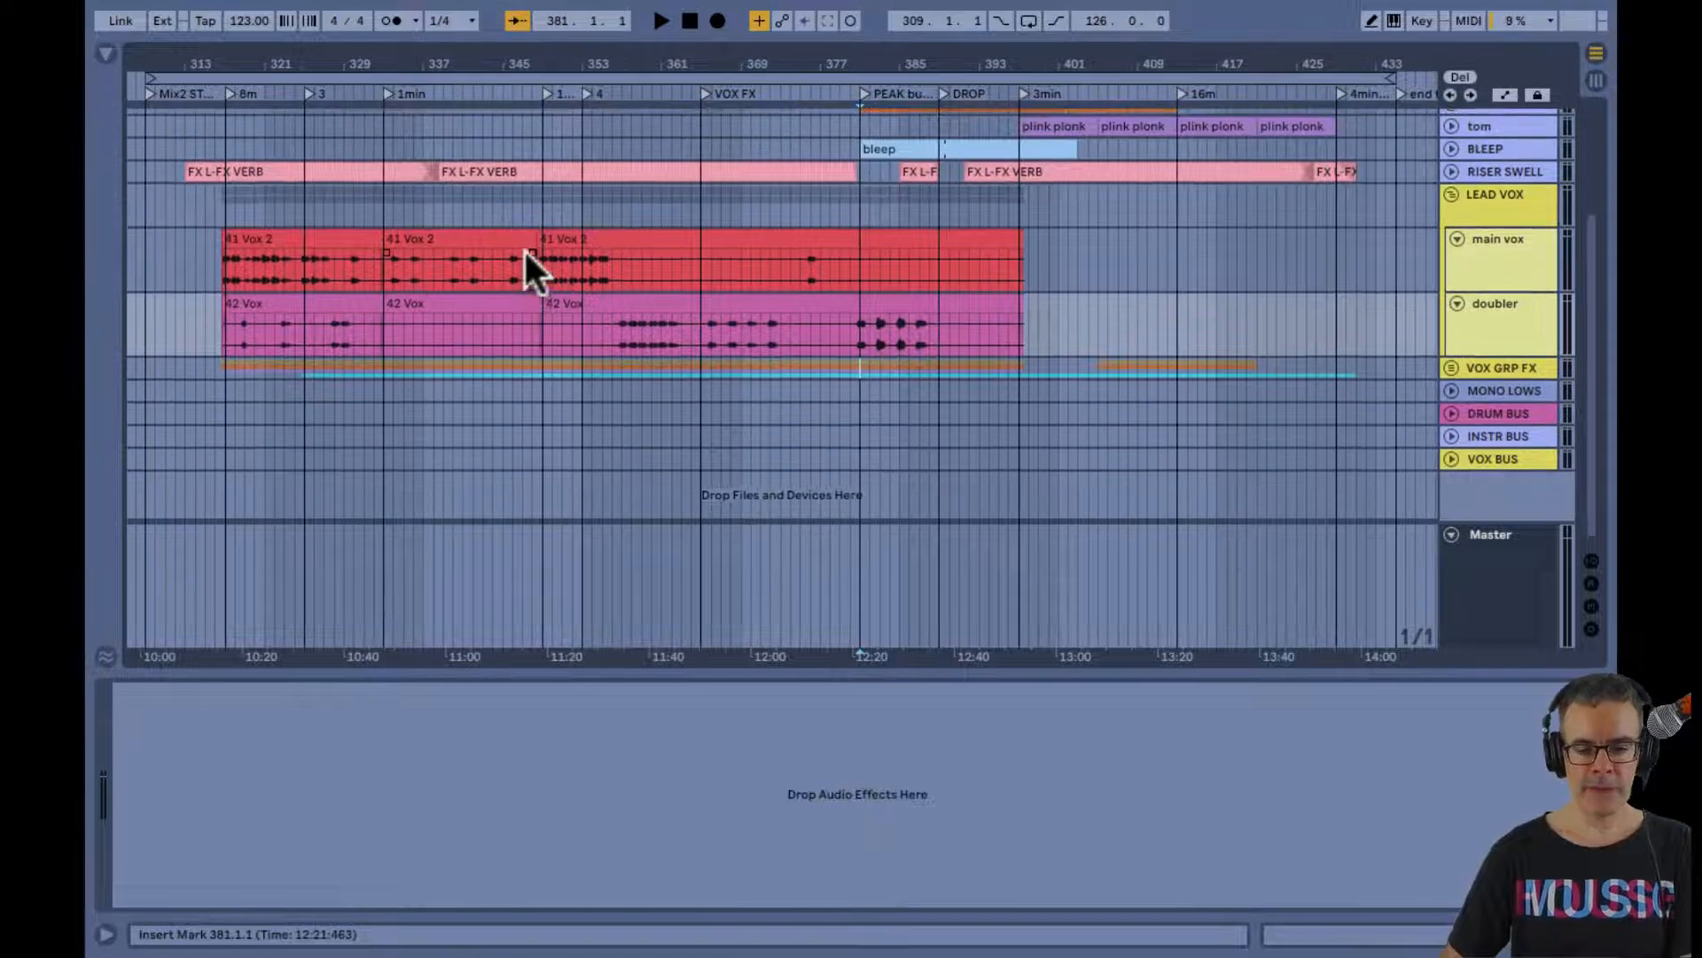
pyautogui.click(1451, 364)
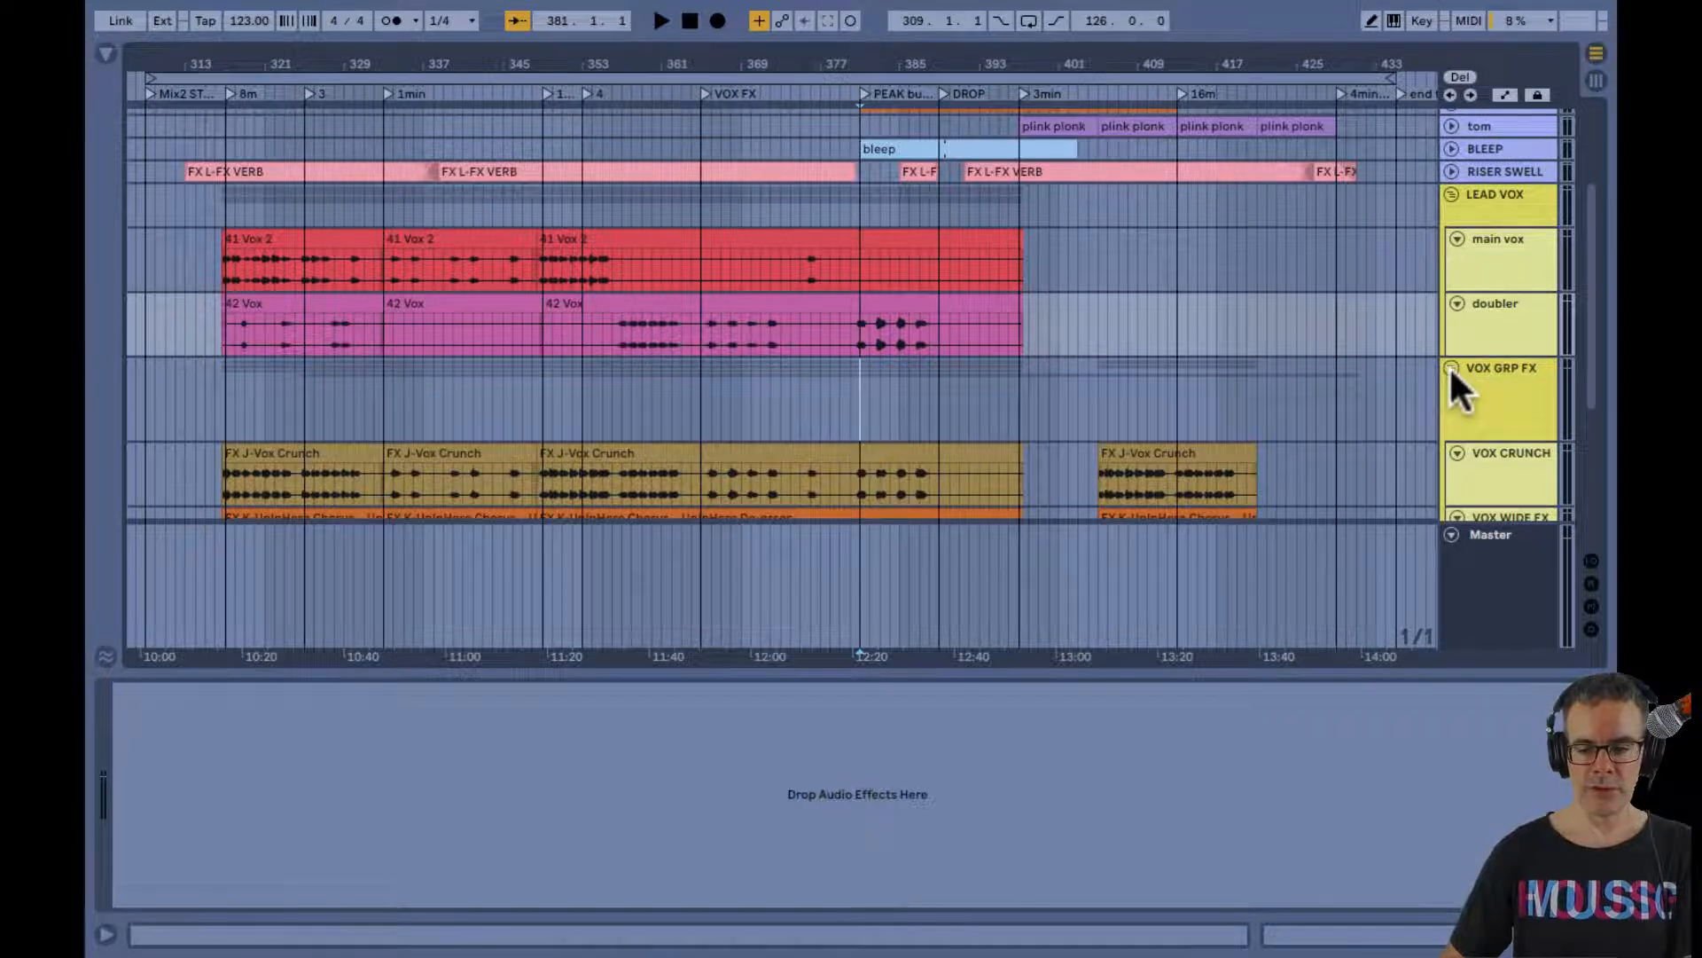
pyautogui.scroll(-2, 1449, 365)
pyautogui.hotkey('ctrl', 'alt', 'm')
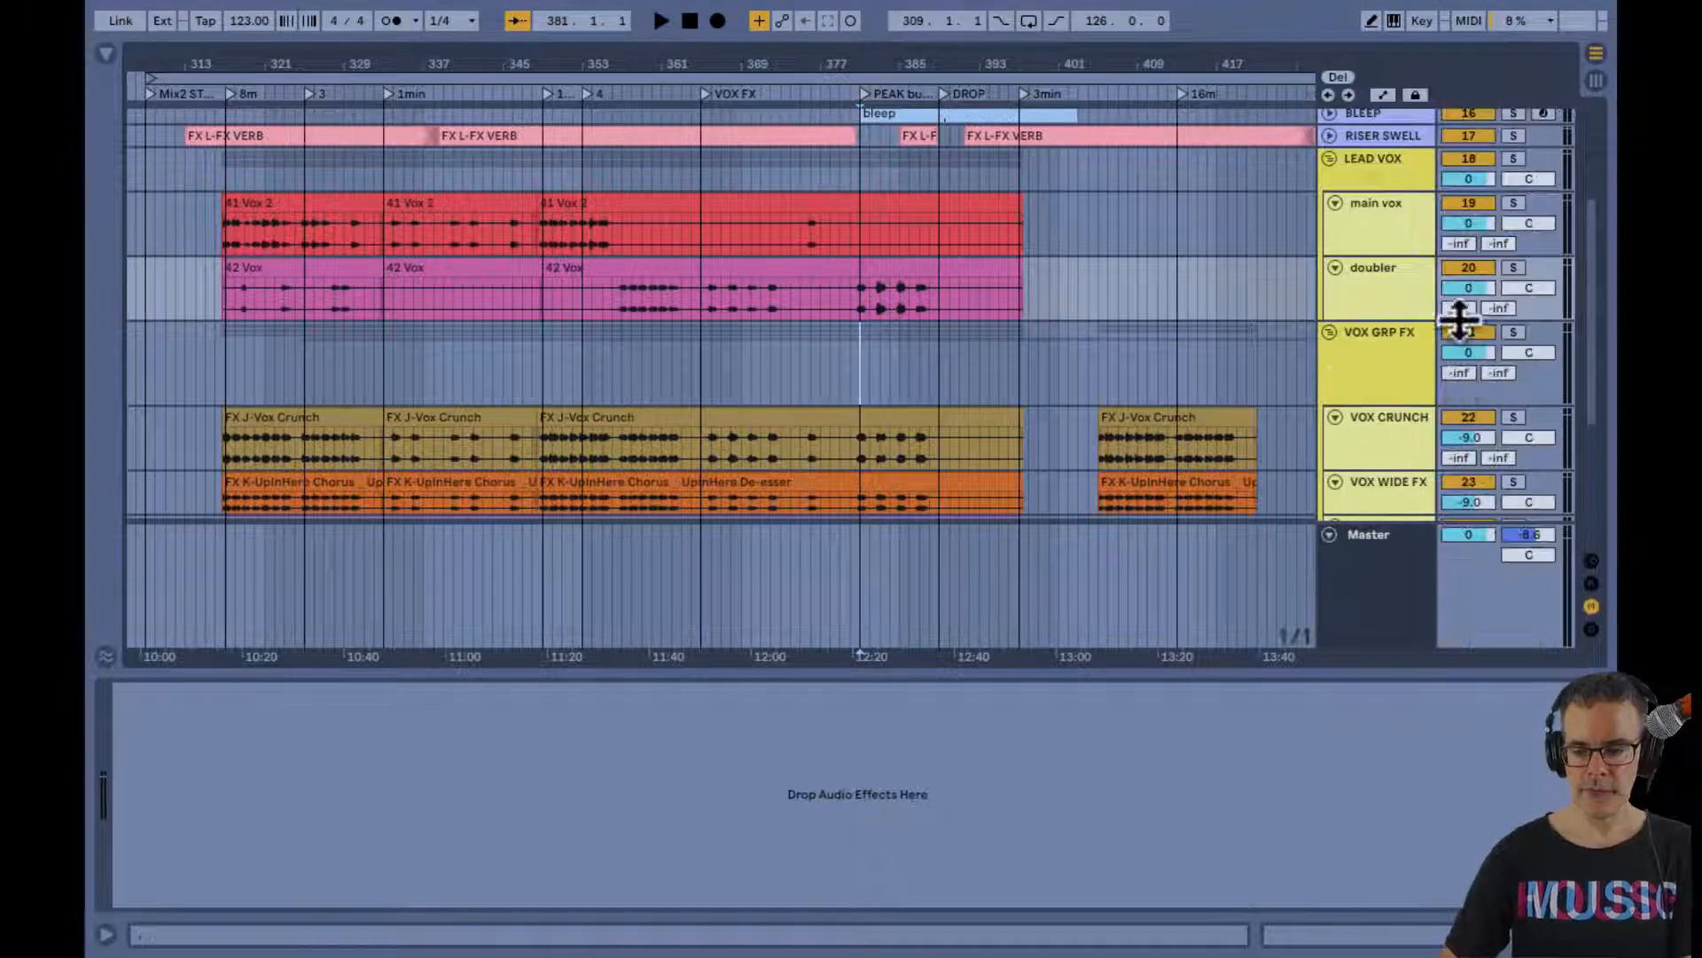
# Deactivate the VOX GRP FX group and start playback from bar 316 on the main vox track
pyautogui.click(1459, 334)
pyautogui.scroll(3, 1291, 316)
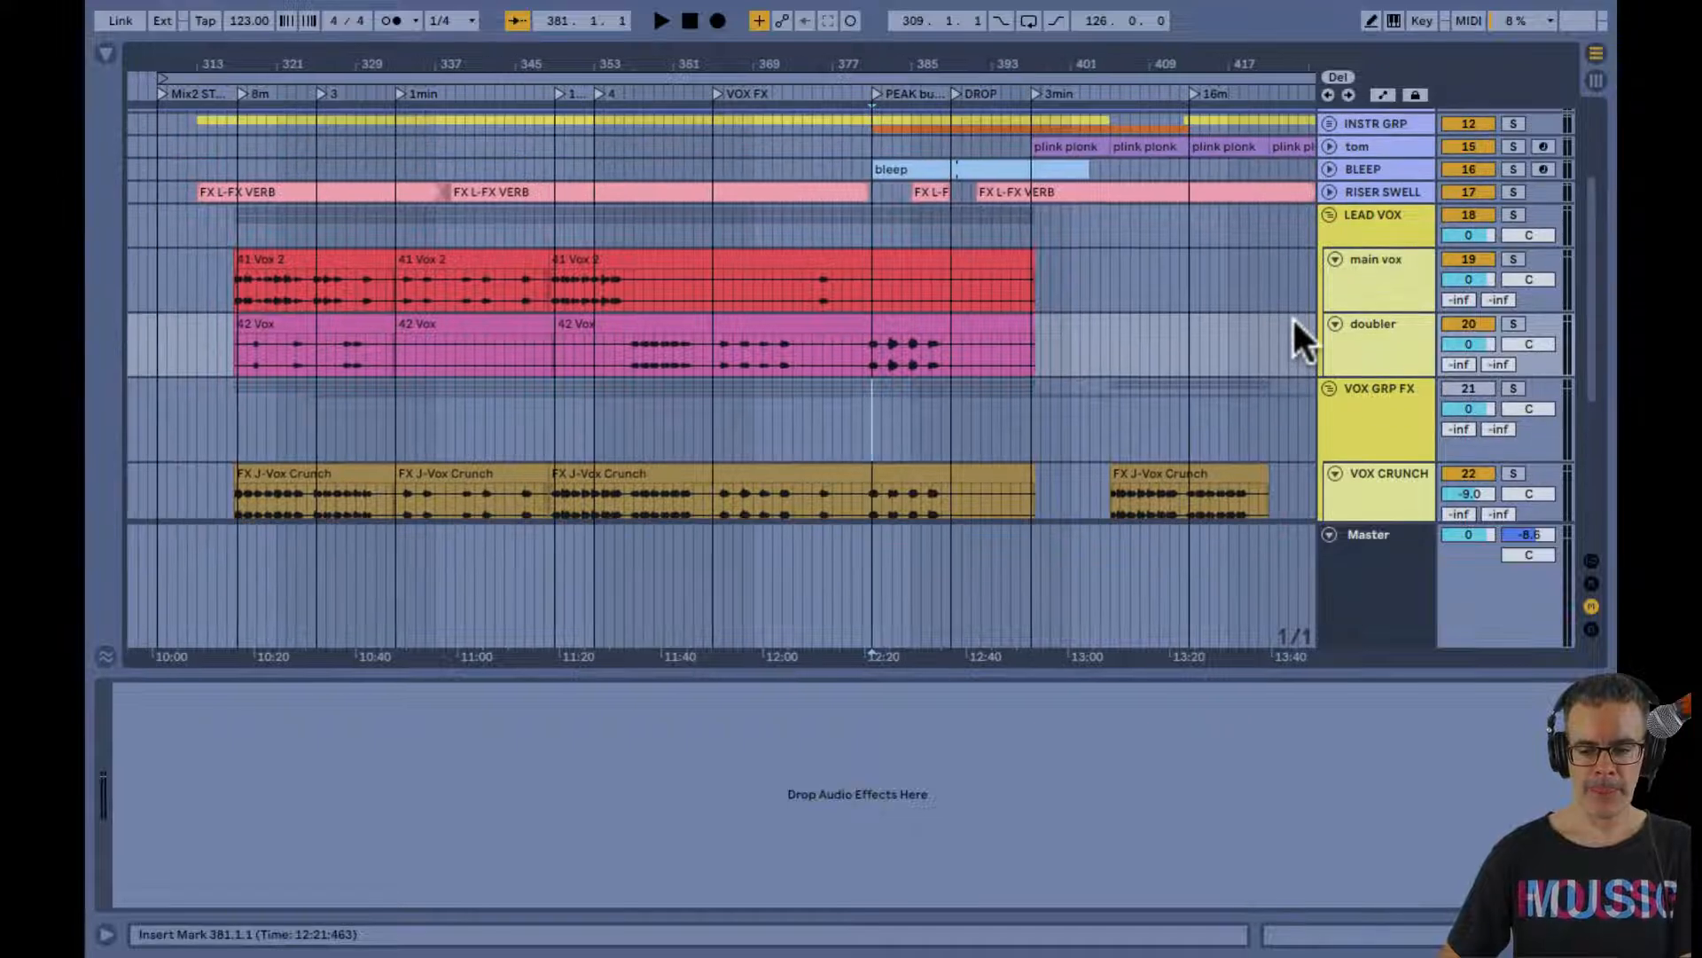
pyautogui.click(225, 300)
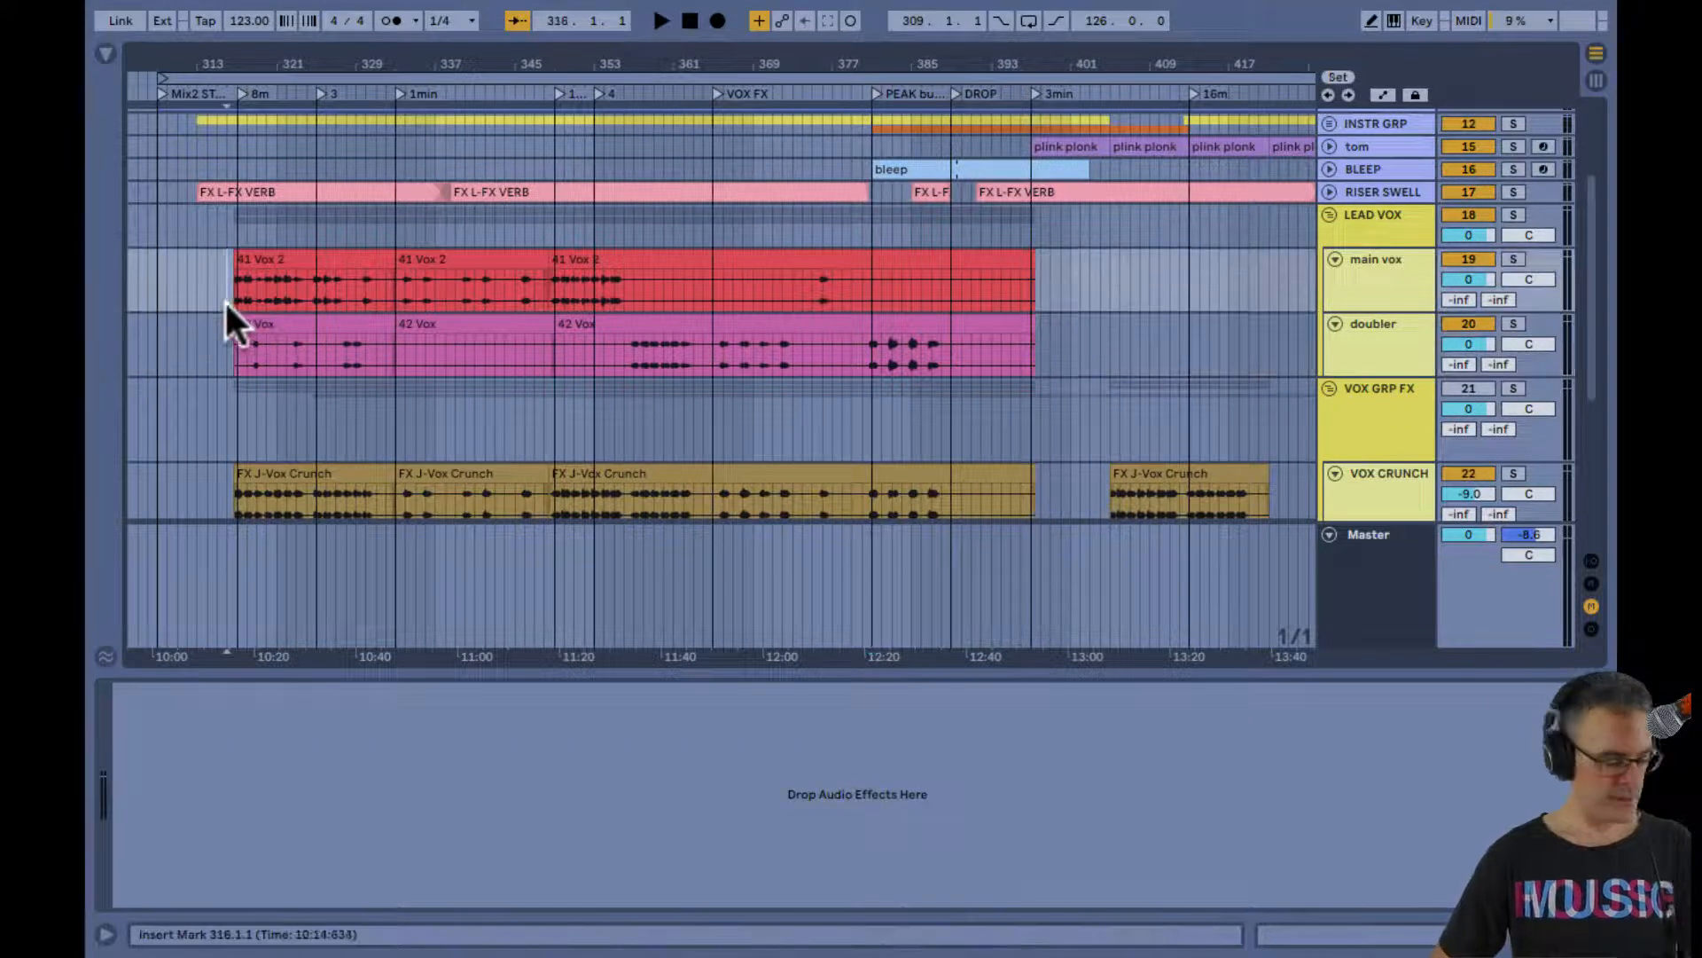
pyautogui.press('space')
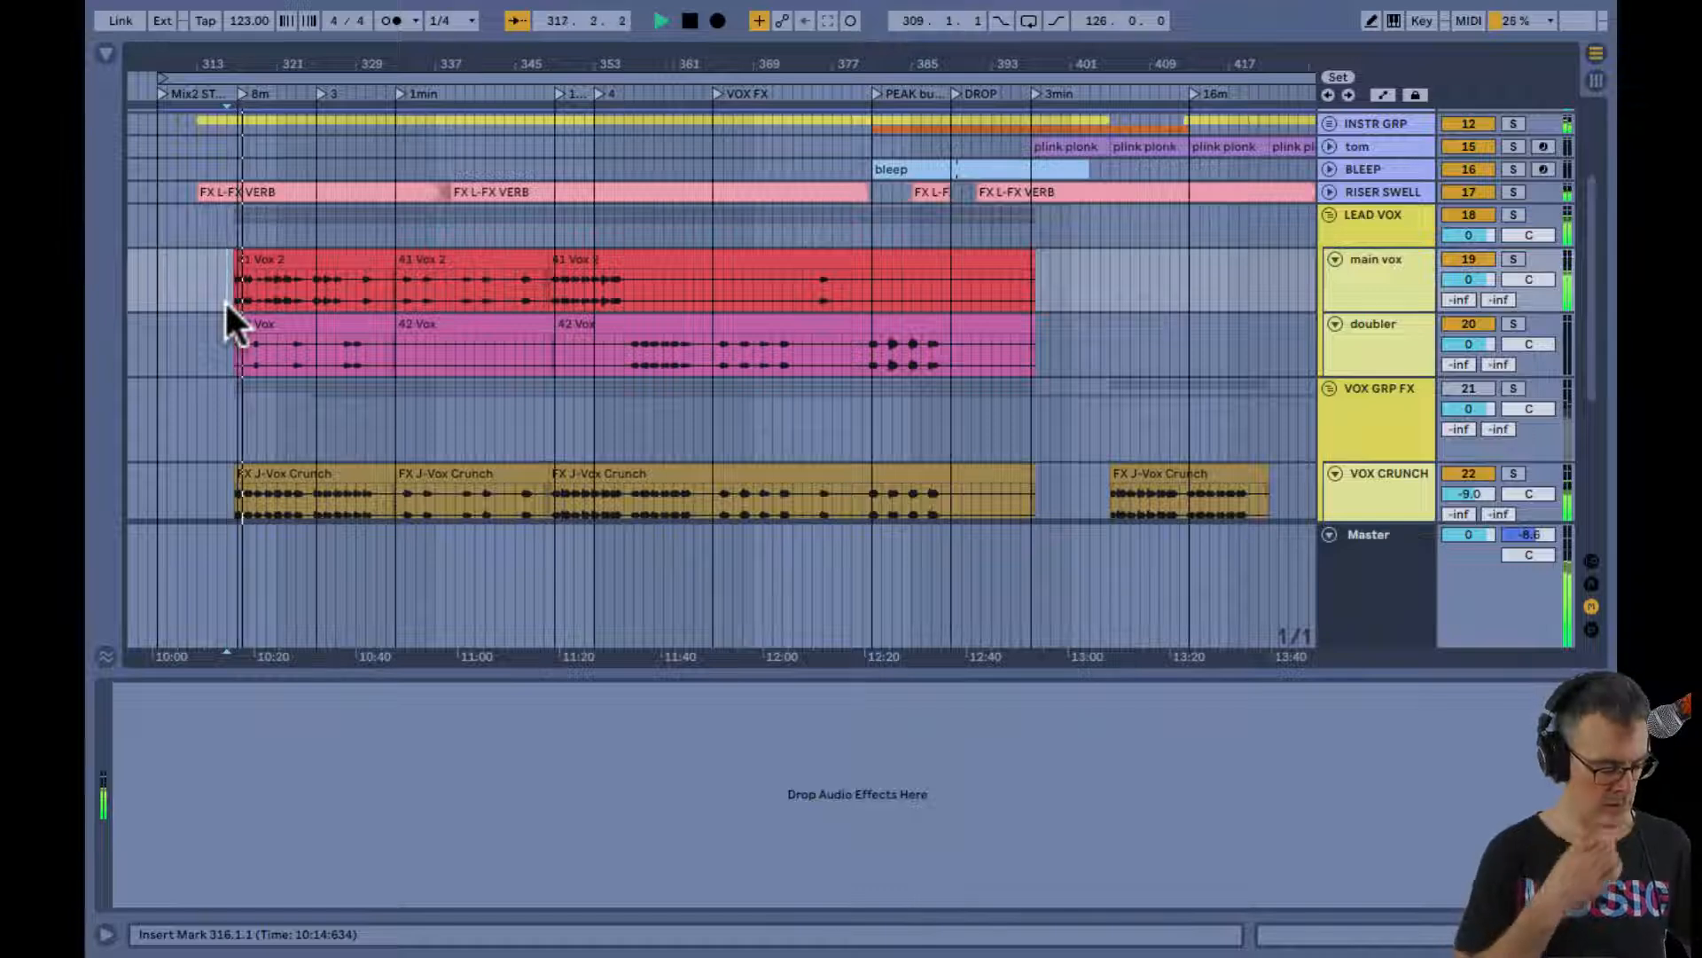
# Deactivate the DRUM BUS, INSTR BUS and MONO LOWS tracks in the Session mixer so the vocals play alone
pyautogui.press('Tab')
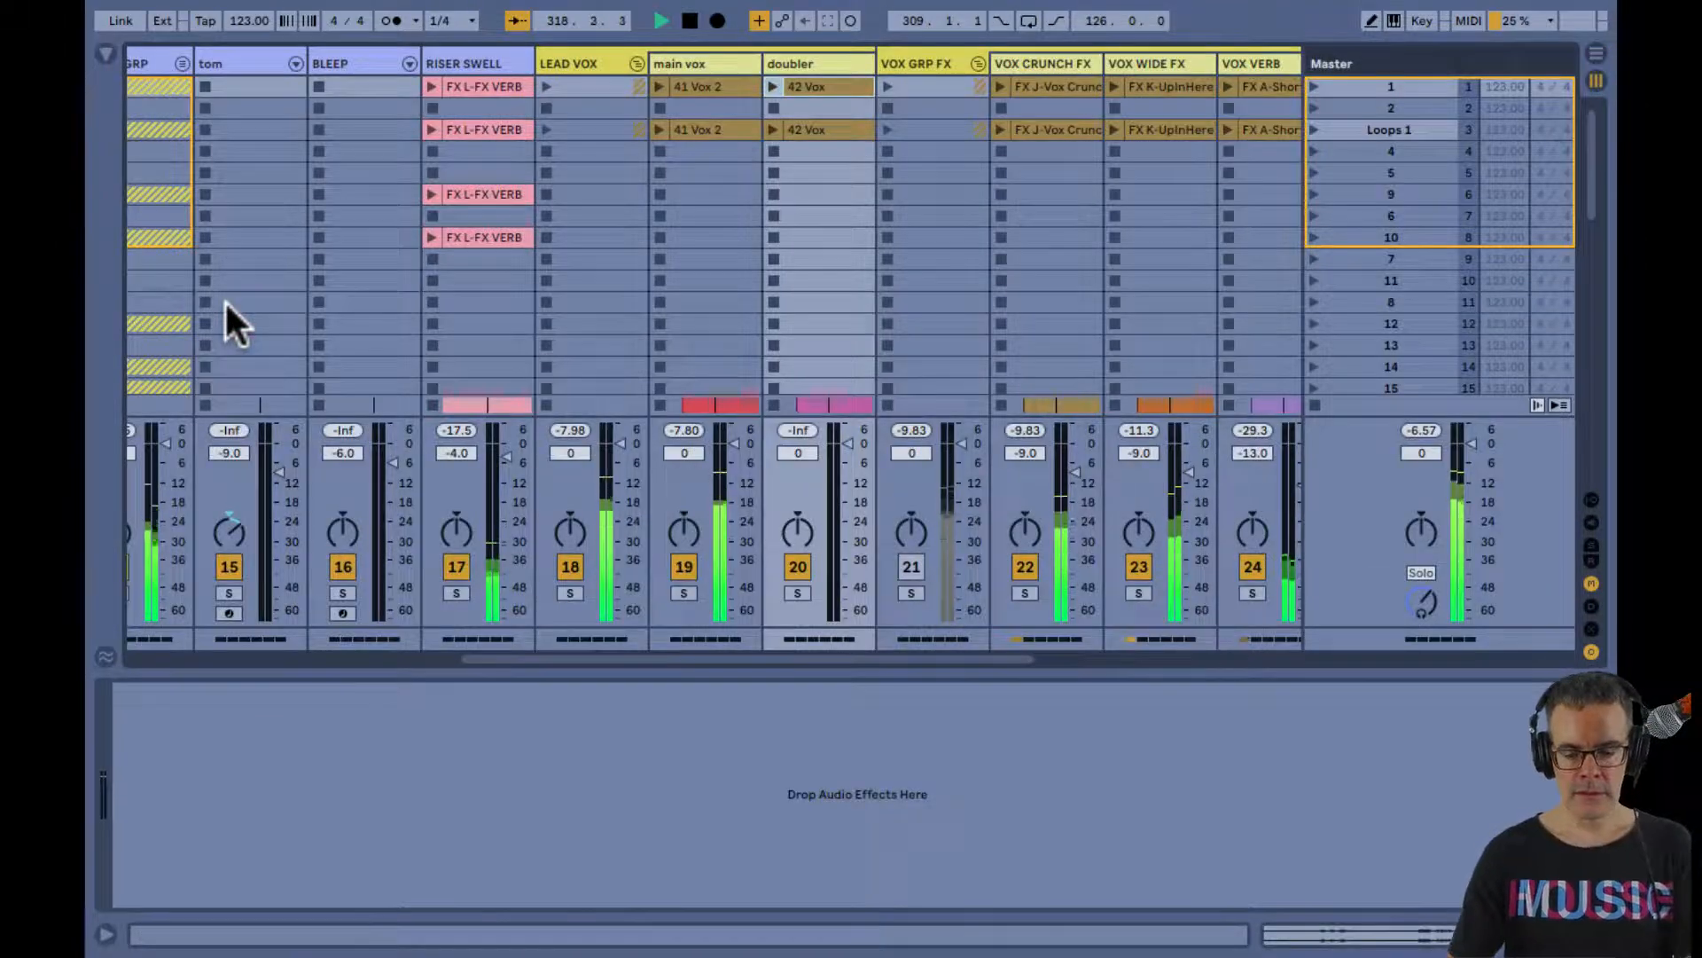
pyautogui.hotkey('ctrl', 'alt', 'r')
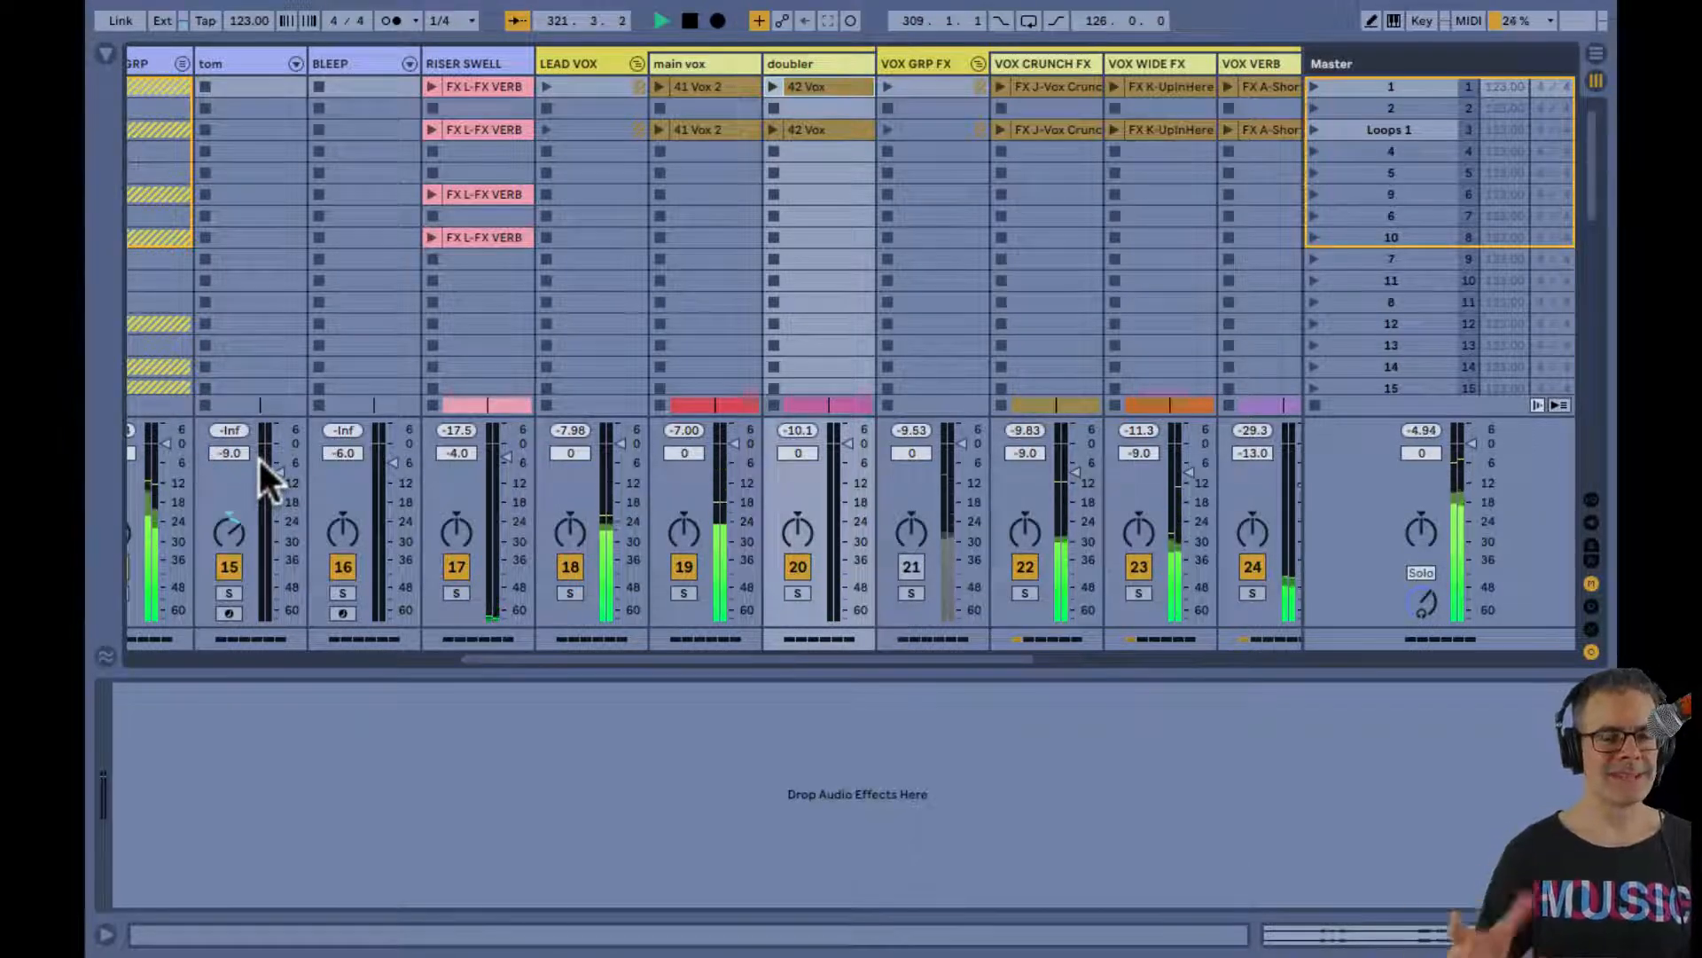
pyautogui.press('Tab')
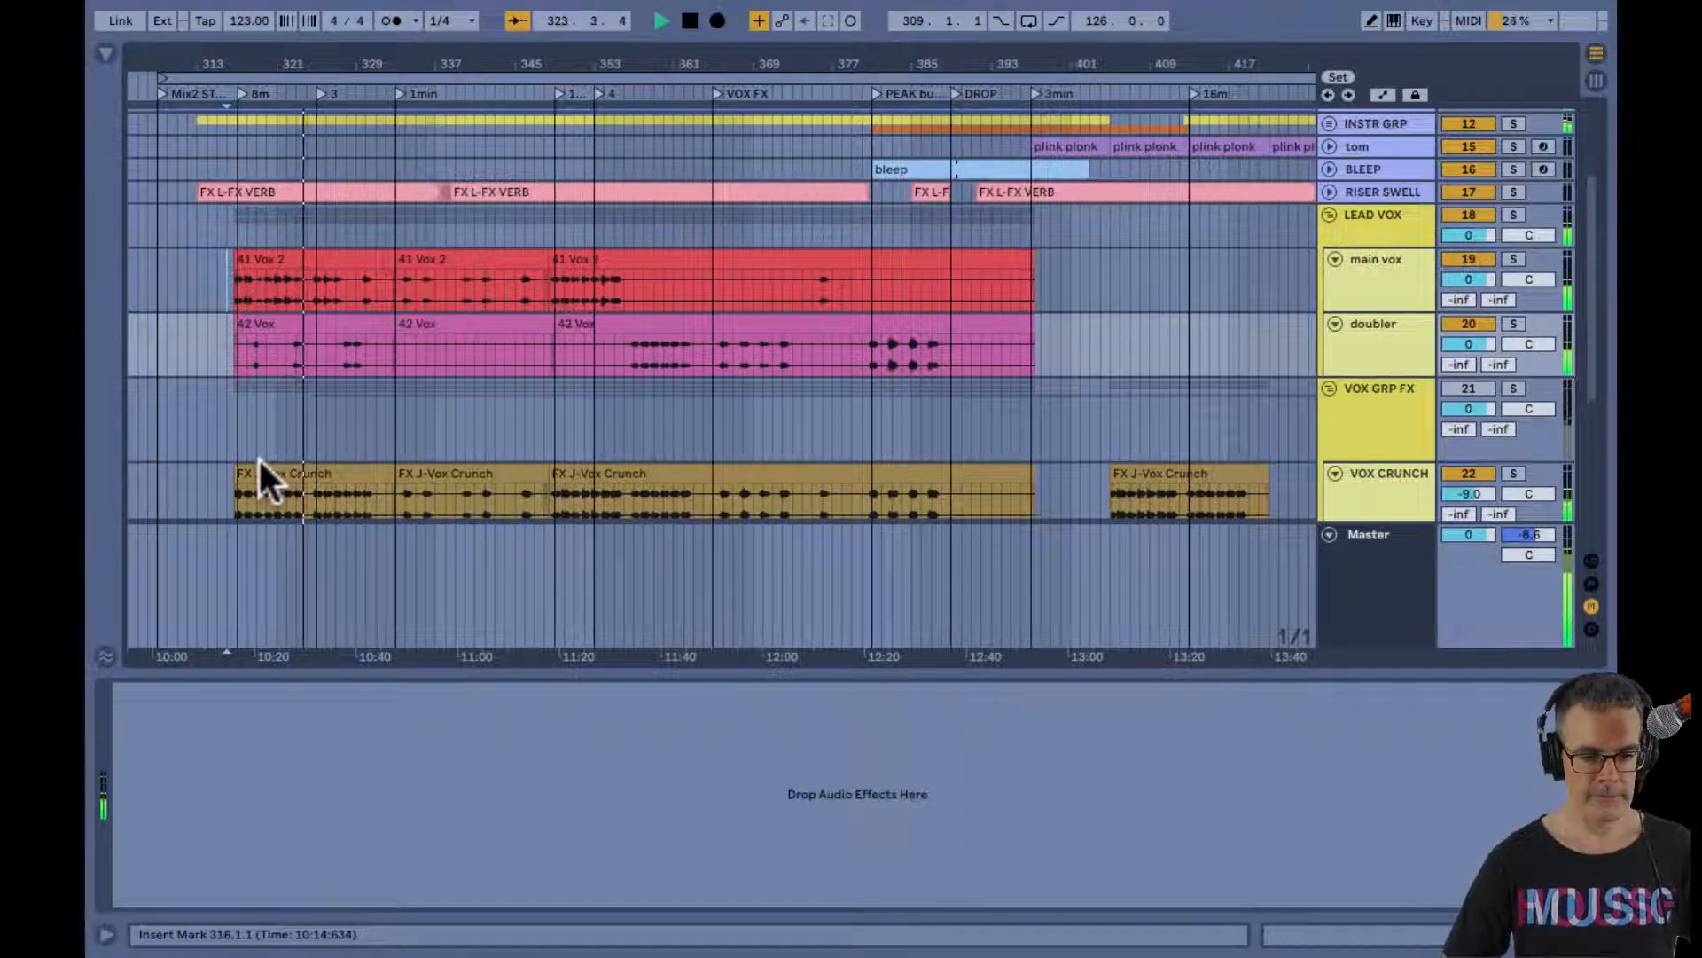
pyautogui.press('Tab')
pyautogui.hscroll(10, 407, 497)
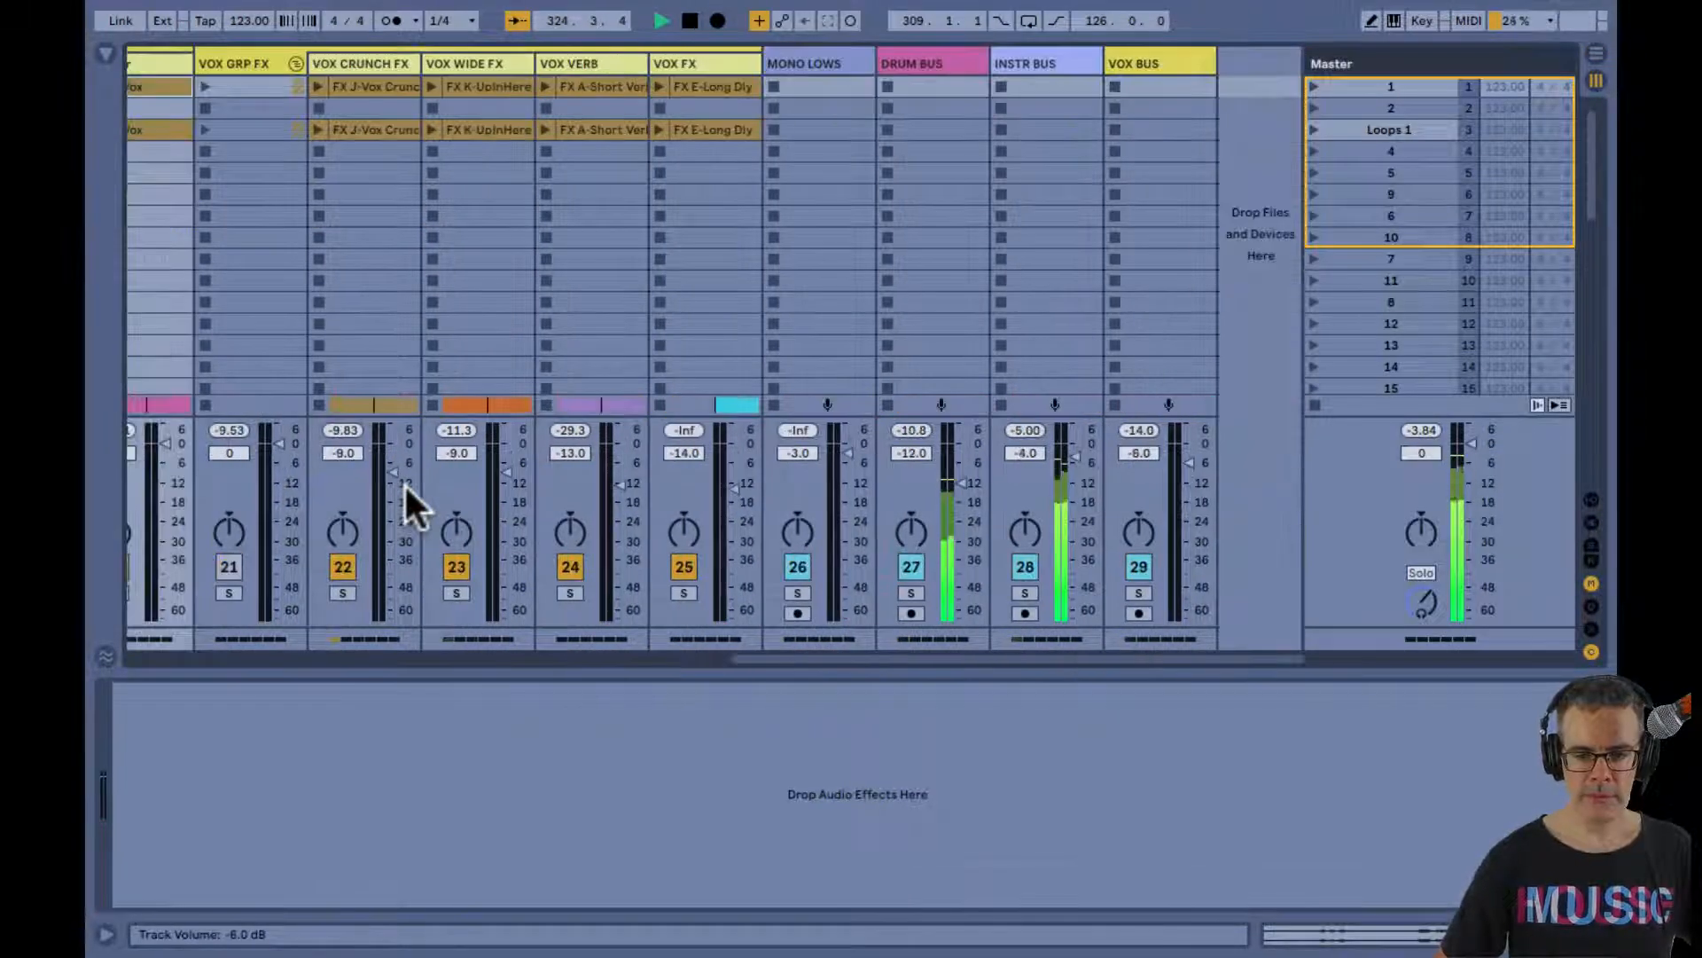
pyautogui.click(913, 566)
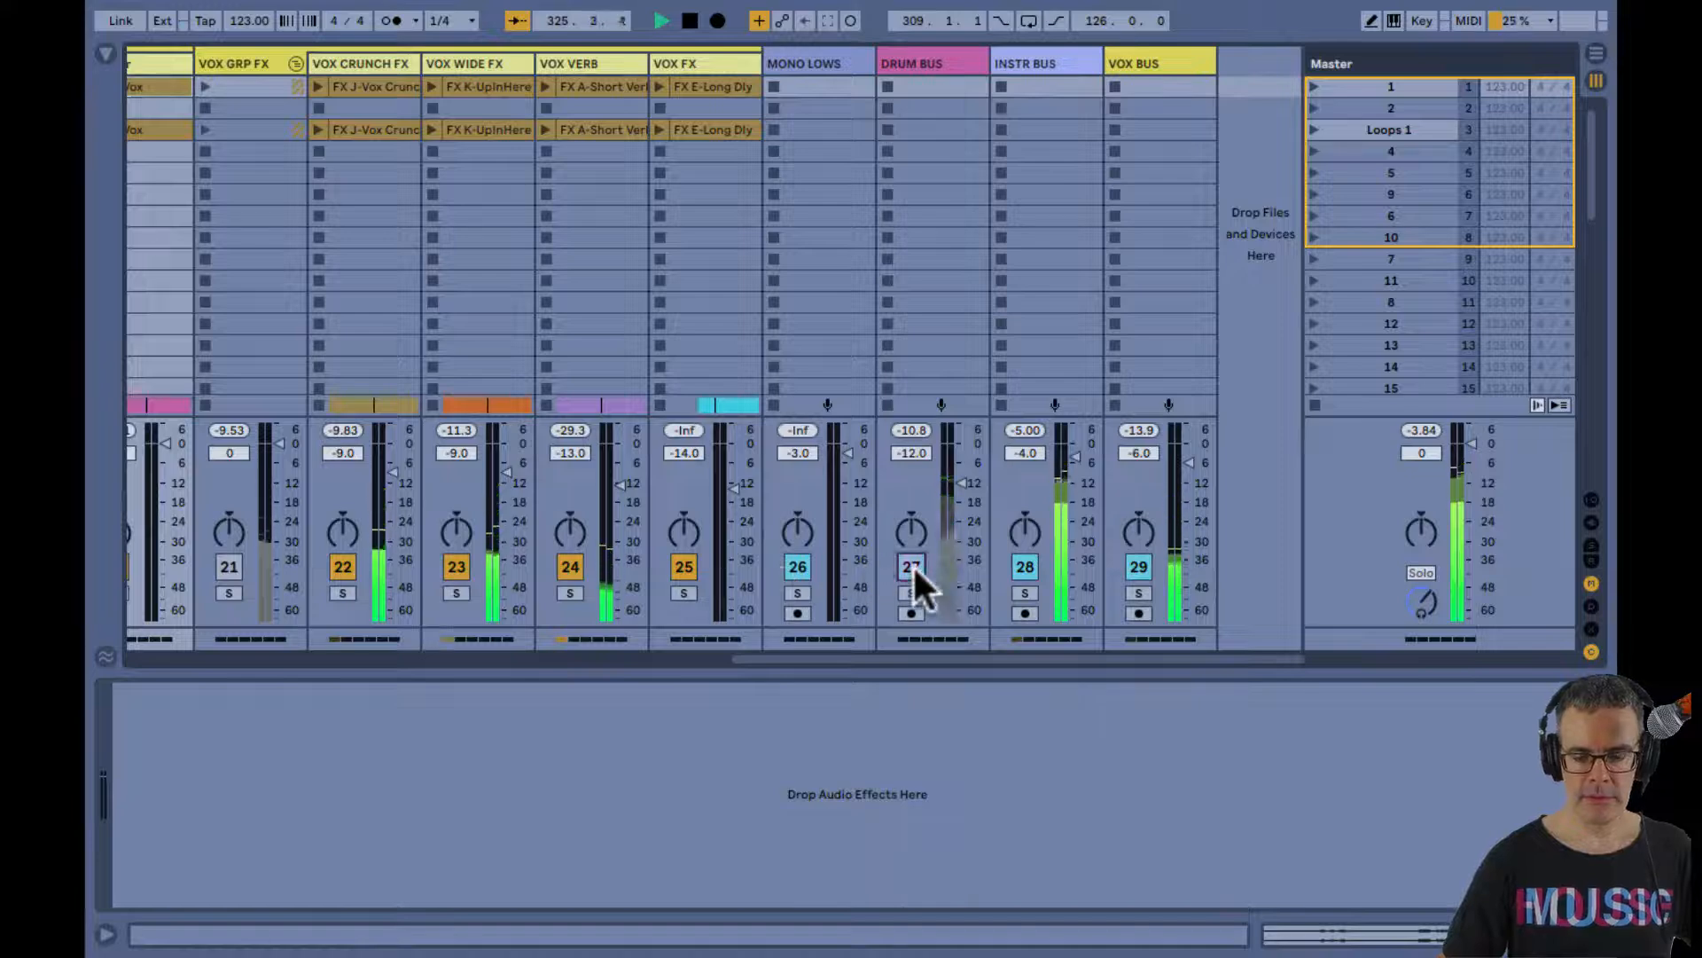
pyautogui.click(1019, 567)
pyautogui.click(798, 564)
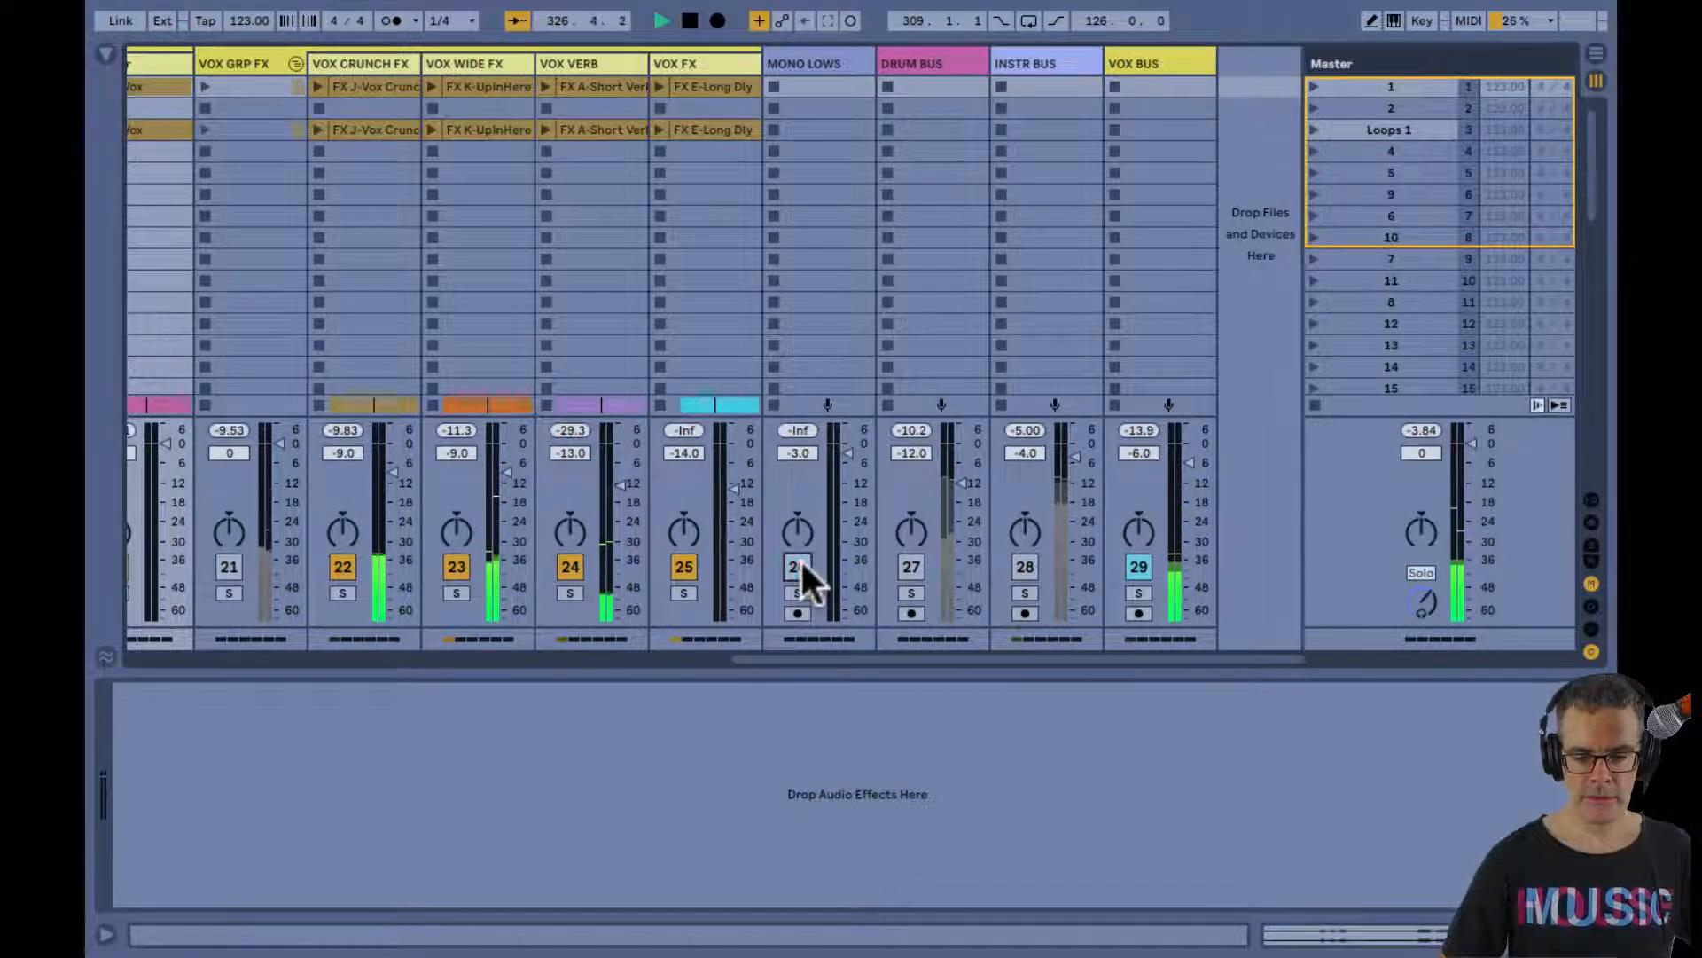
# Deactivate the VOX WIDE FX track in the Session mixer
pyautogui.press('Tab')
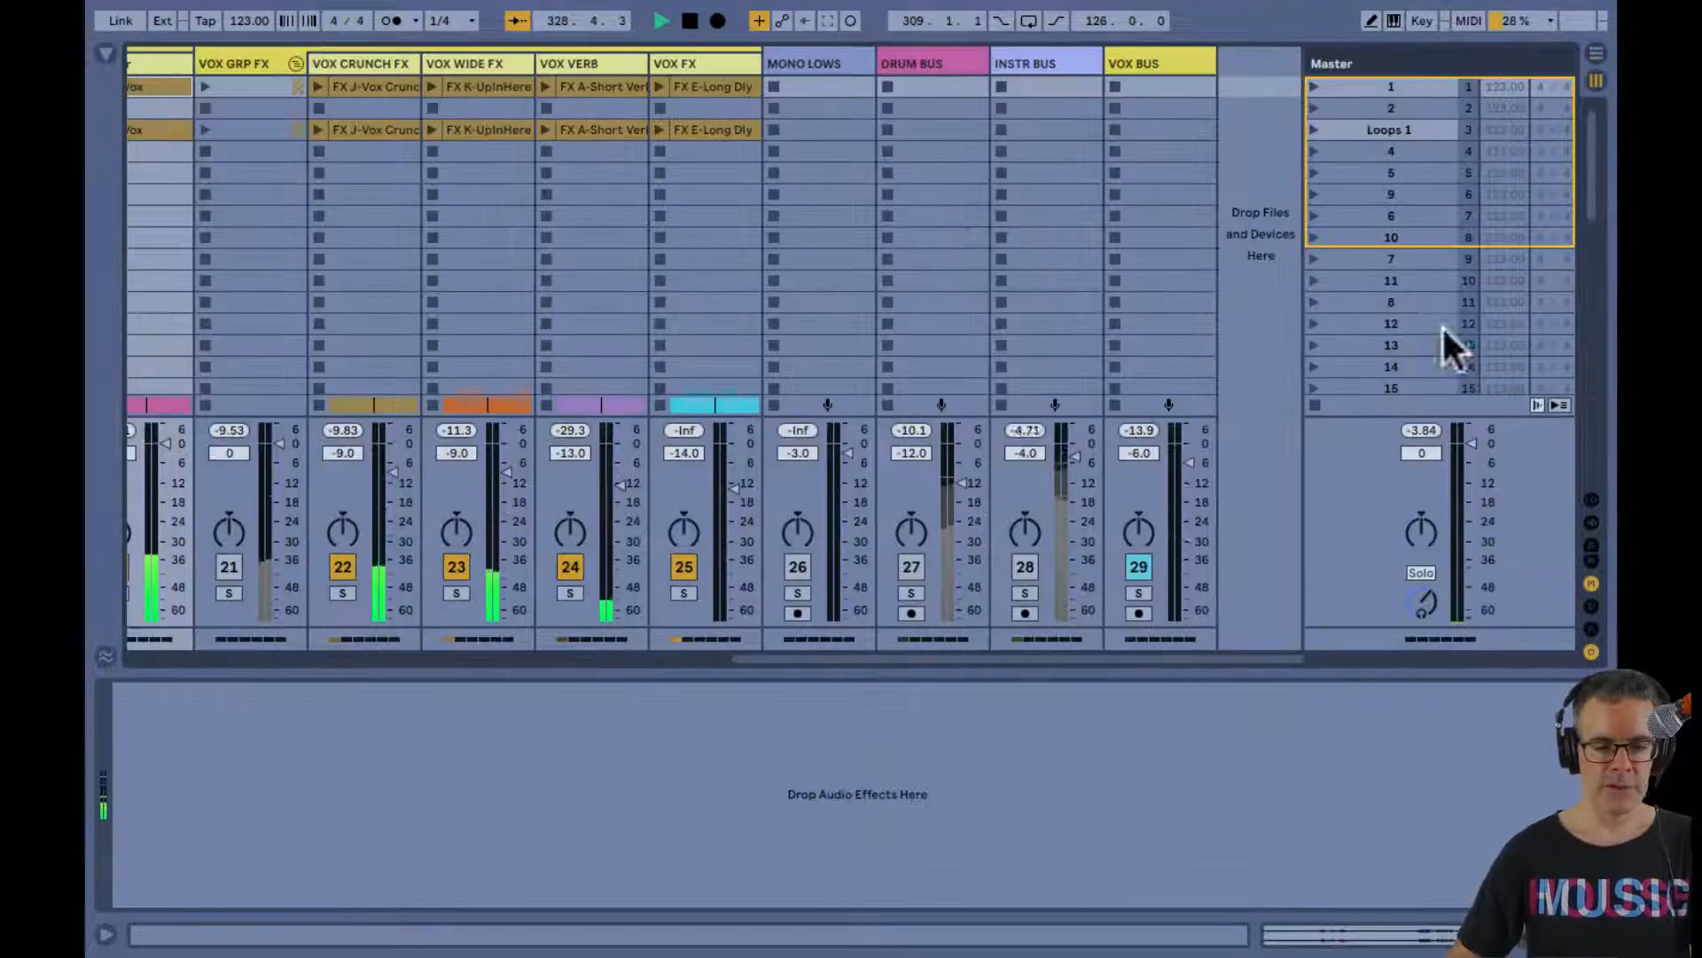
pyautogui.press('Tab')
pyautogui.click(456, 568)
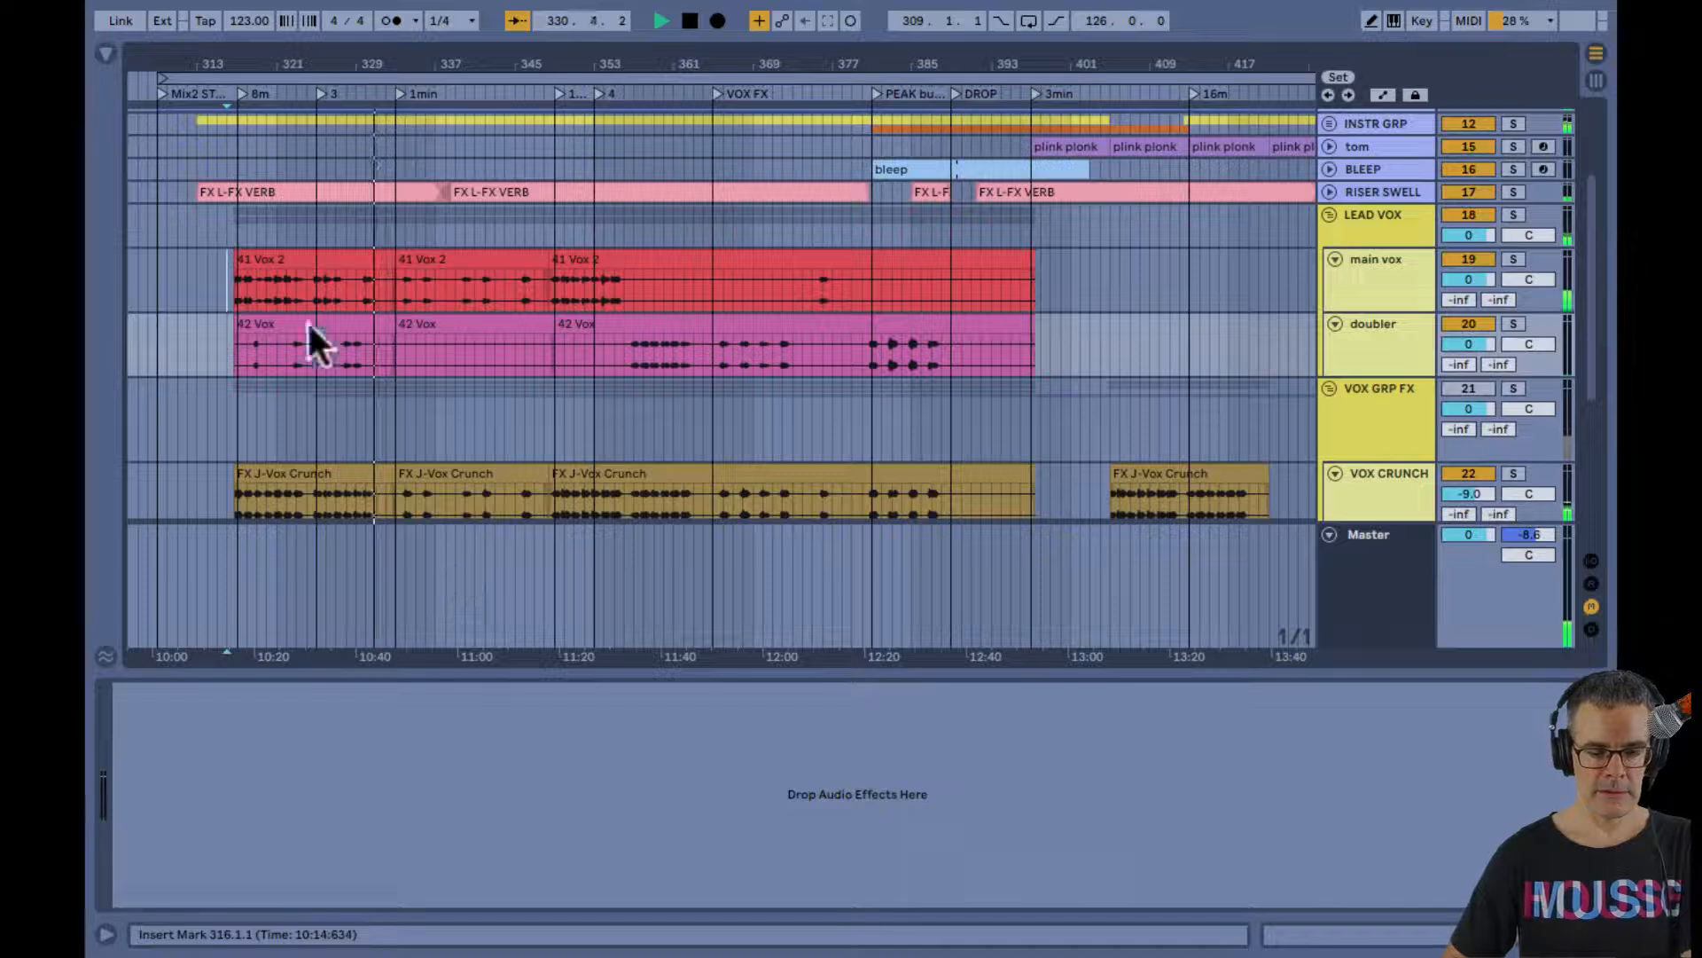
# Loop the opening lead vocal phrases from 316.3.1 to 328.1.1 in the Arrangement and play them
pyautogui.press('space')
pyautogui.moveTo(248, 62); pyautogui.dragTo(446, 221)
pyautogui.hotkey('ctrl', 'l')
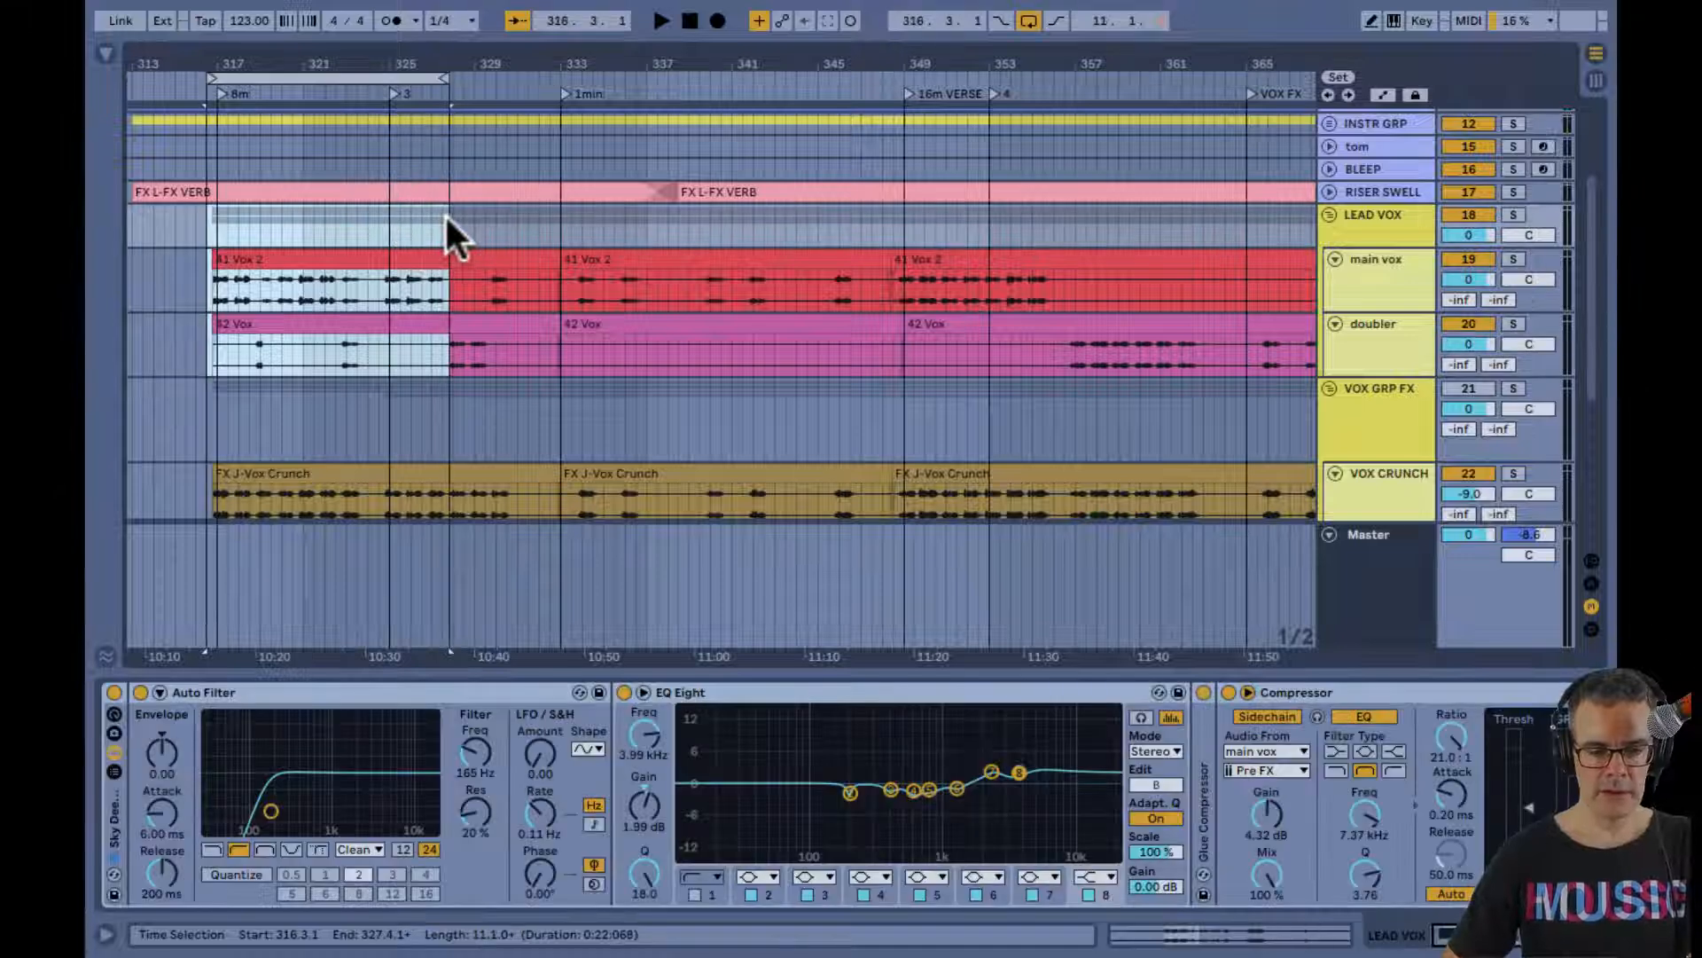
pyautogui.press('space')
pyautogui.moveTo(445, 76); pyautogui.dragTo(449, 77)
# Select the main vox track in the Session mixer and toggle the clip and device detail views
pyautogui.press('Tab')
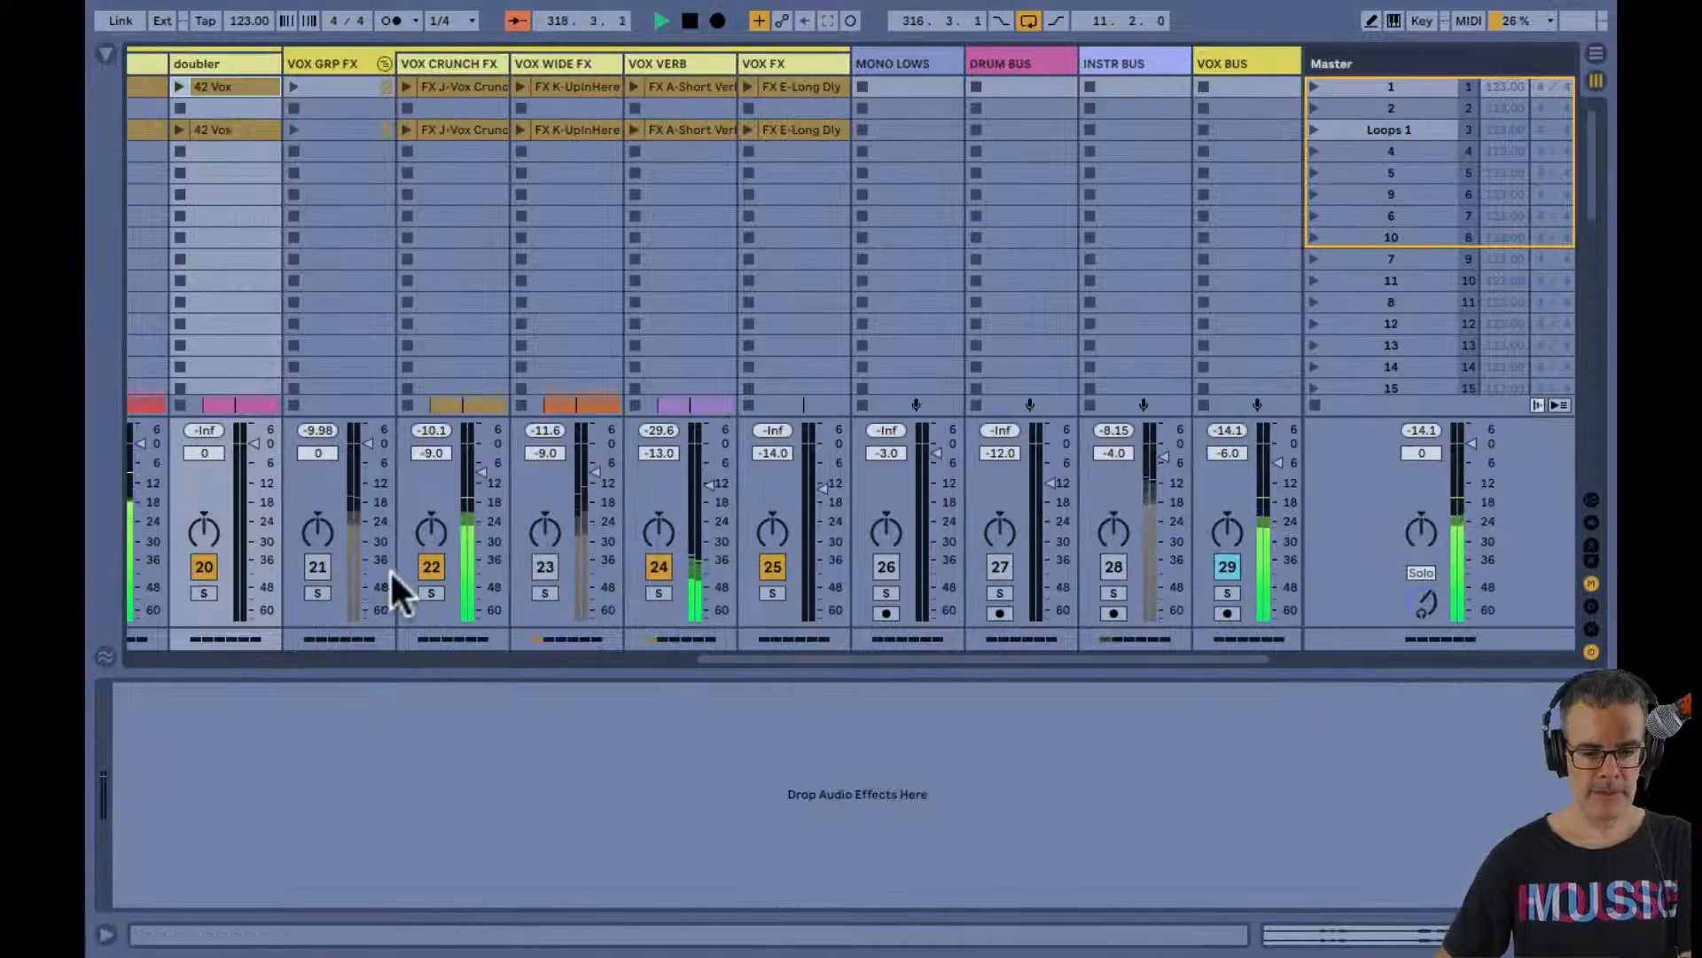
pyautogui.hscroll(-5, 457, 103)
pyautogui.hscroll(-2, 453, 101)
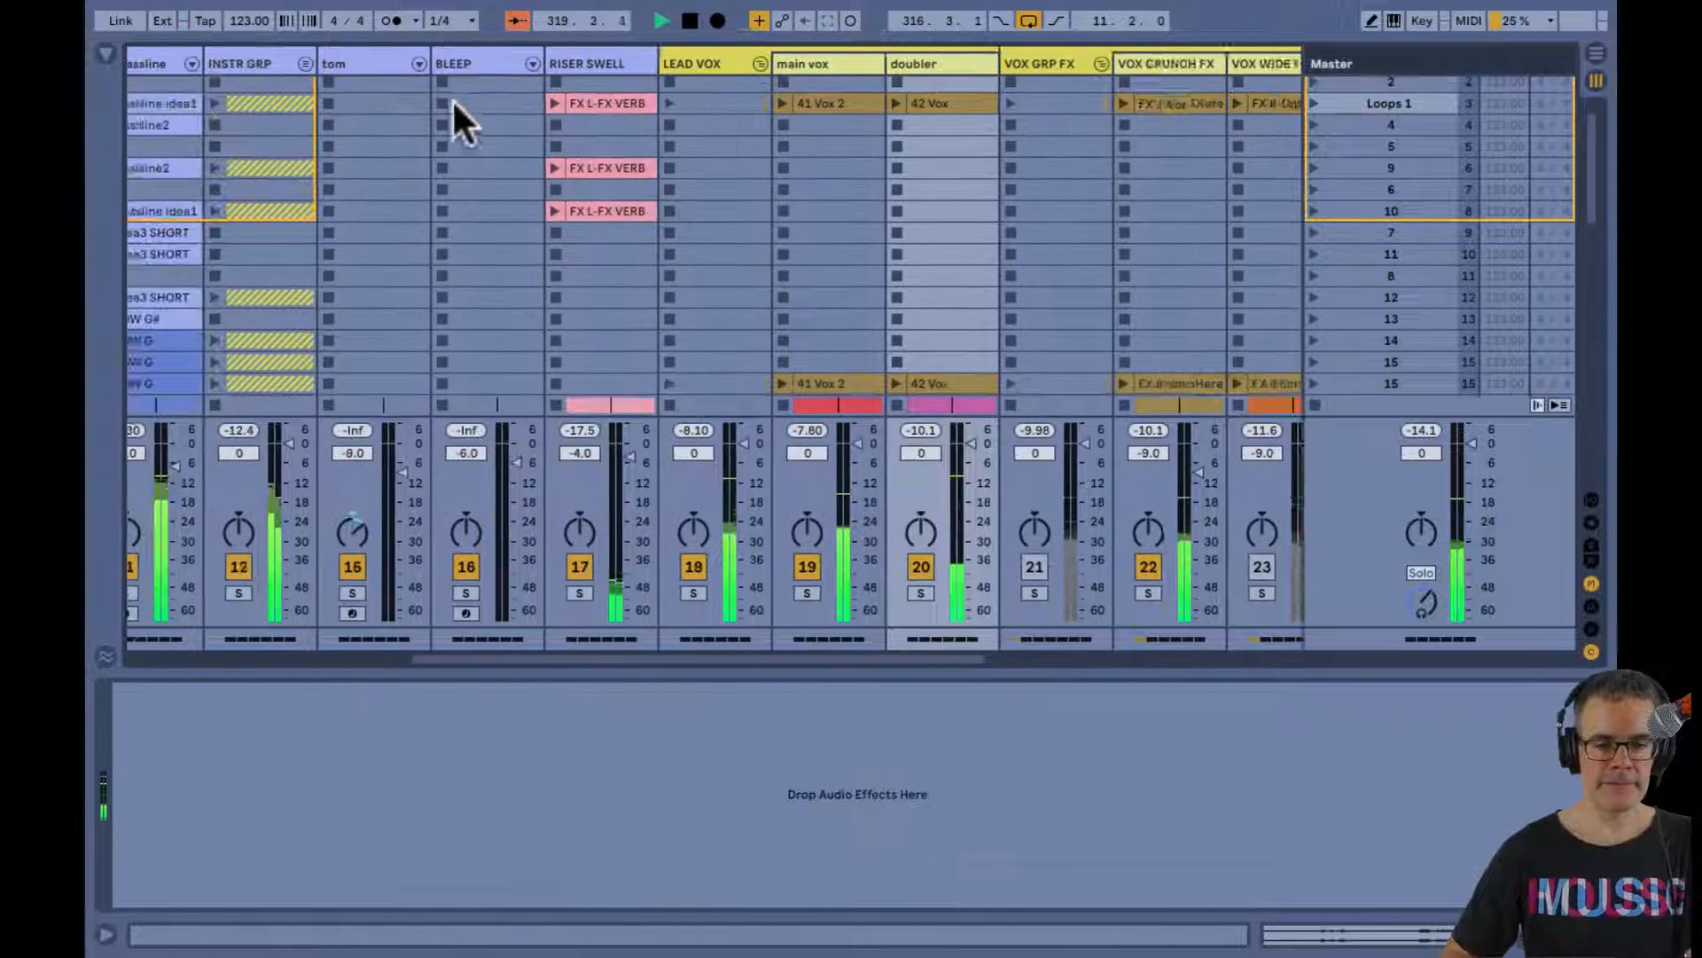
pyautogui.hscroll(1, 453, 101)
pyautogui.click(667, 63)
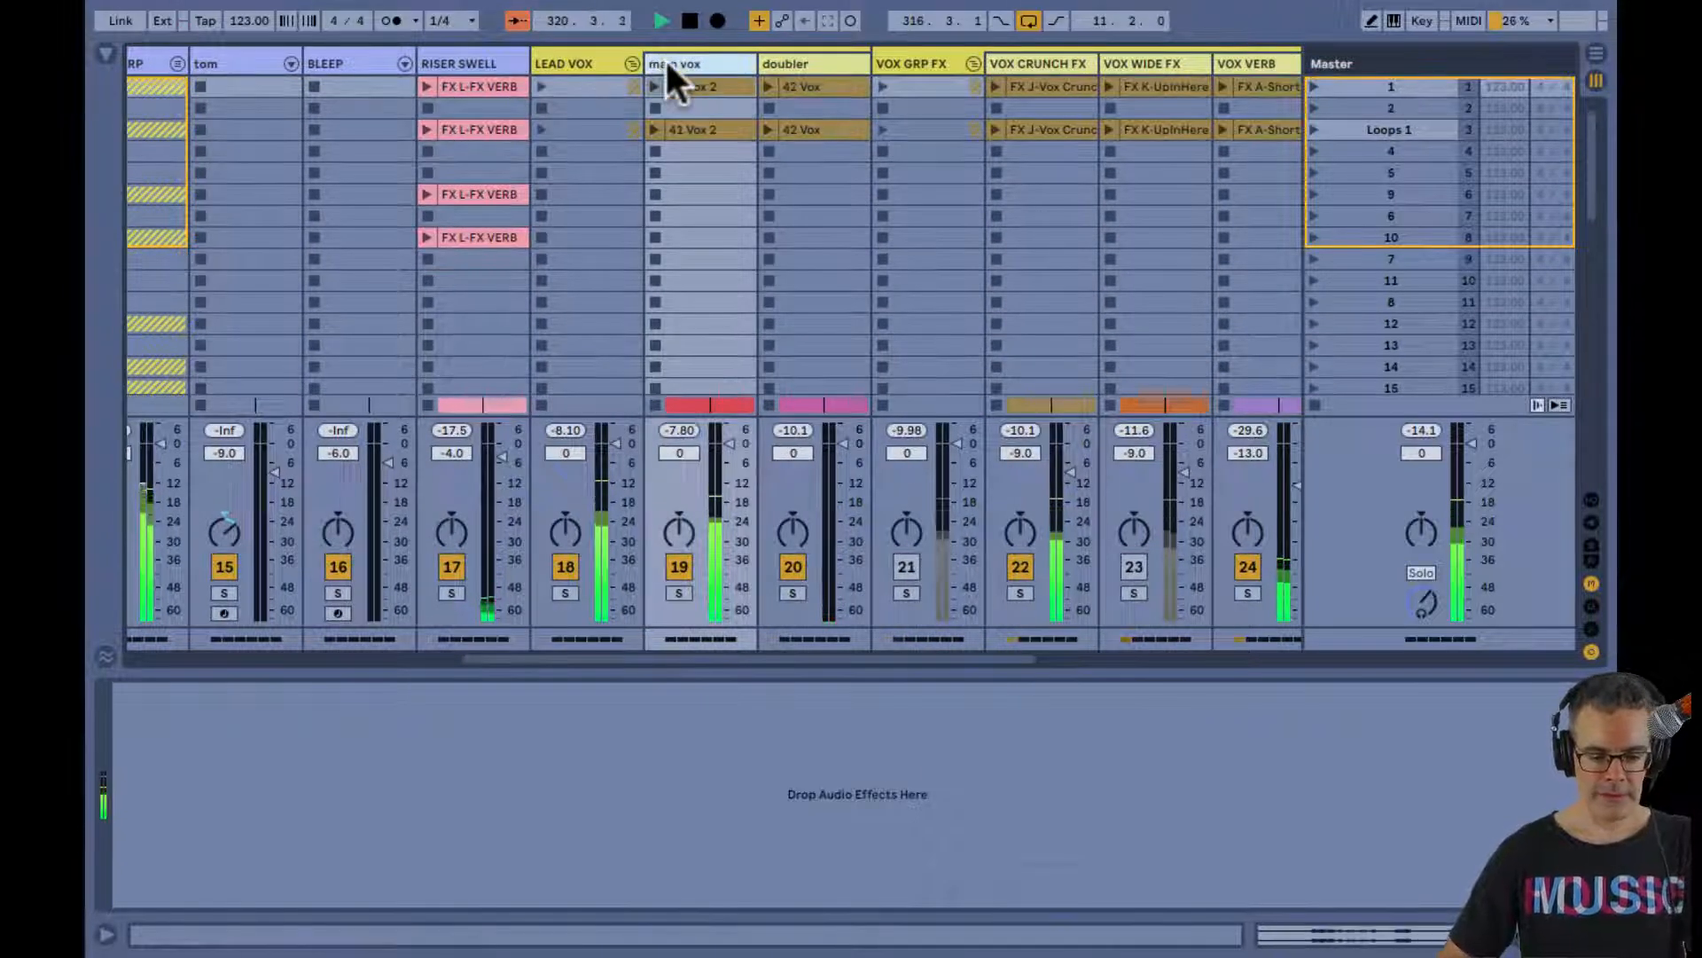
pyautogui.hotkey('shift', 'Tab')
pyautogui.hotkey('shift', 'Tab')
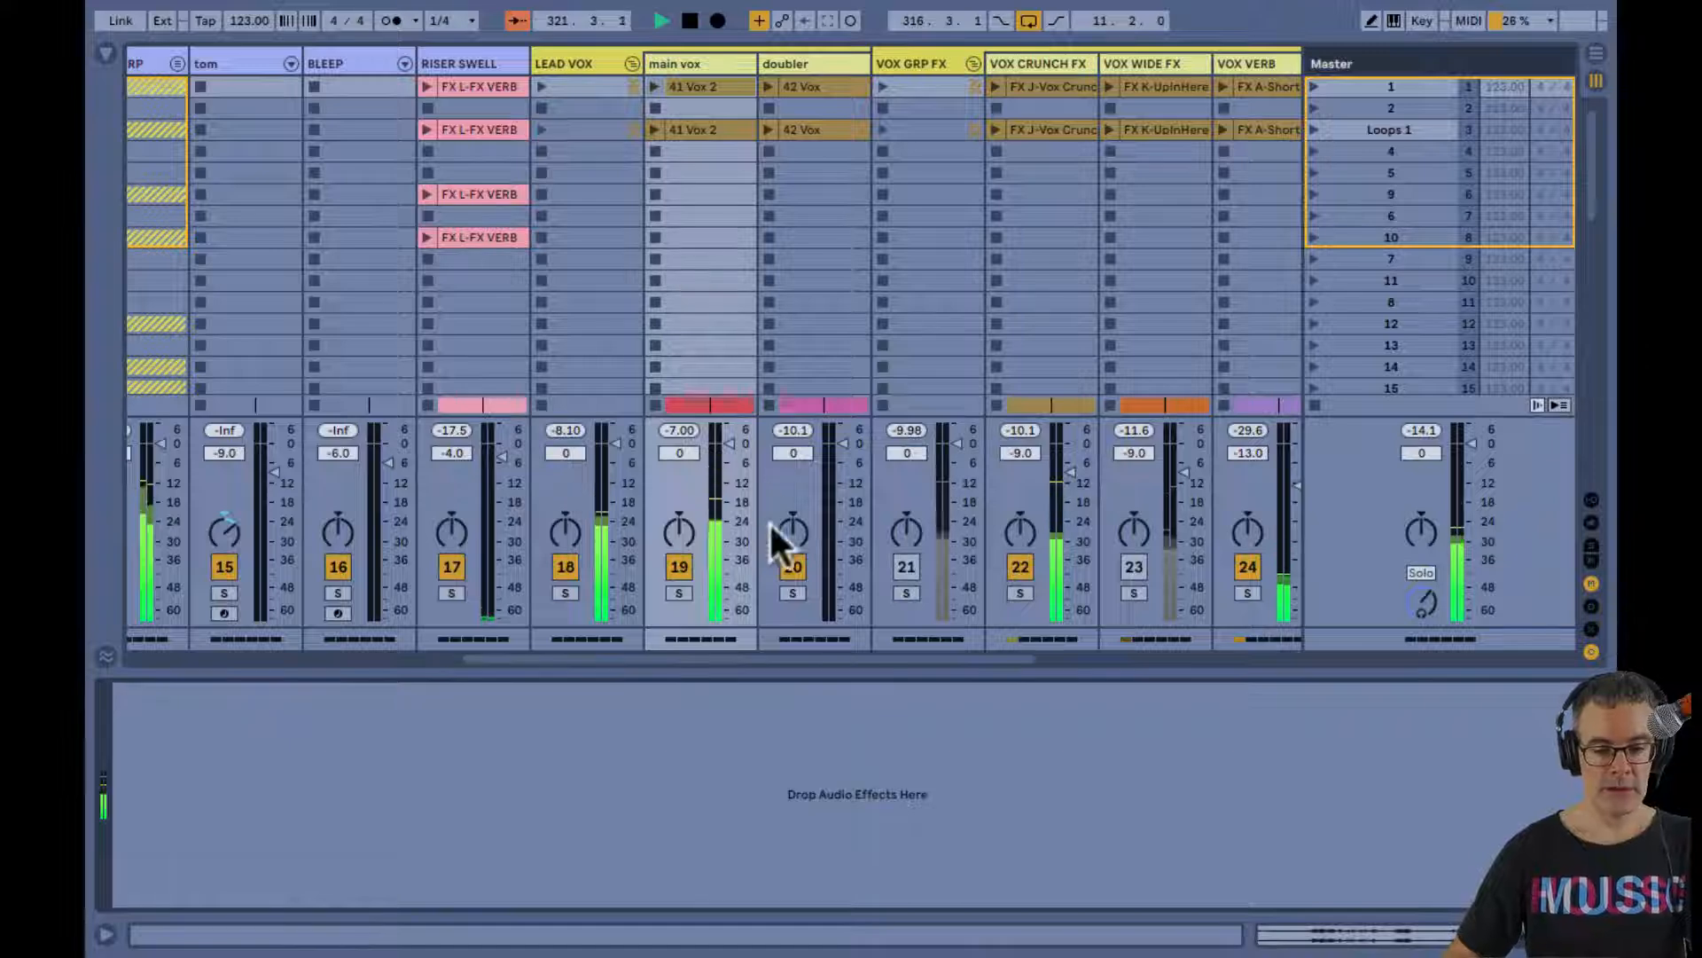
# Compare the main vox and doubler by switching the tracks off and on during playback
pyautogui.click(793, 565)
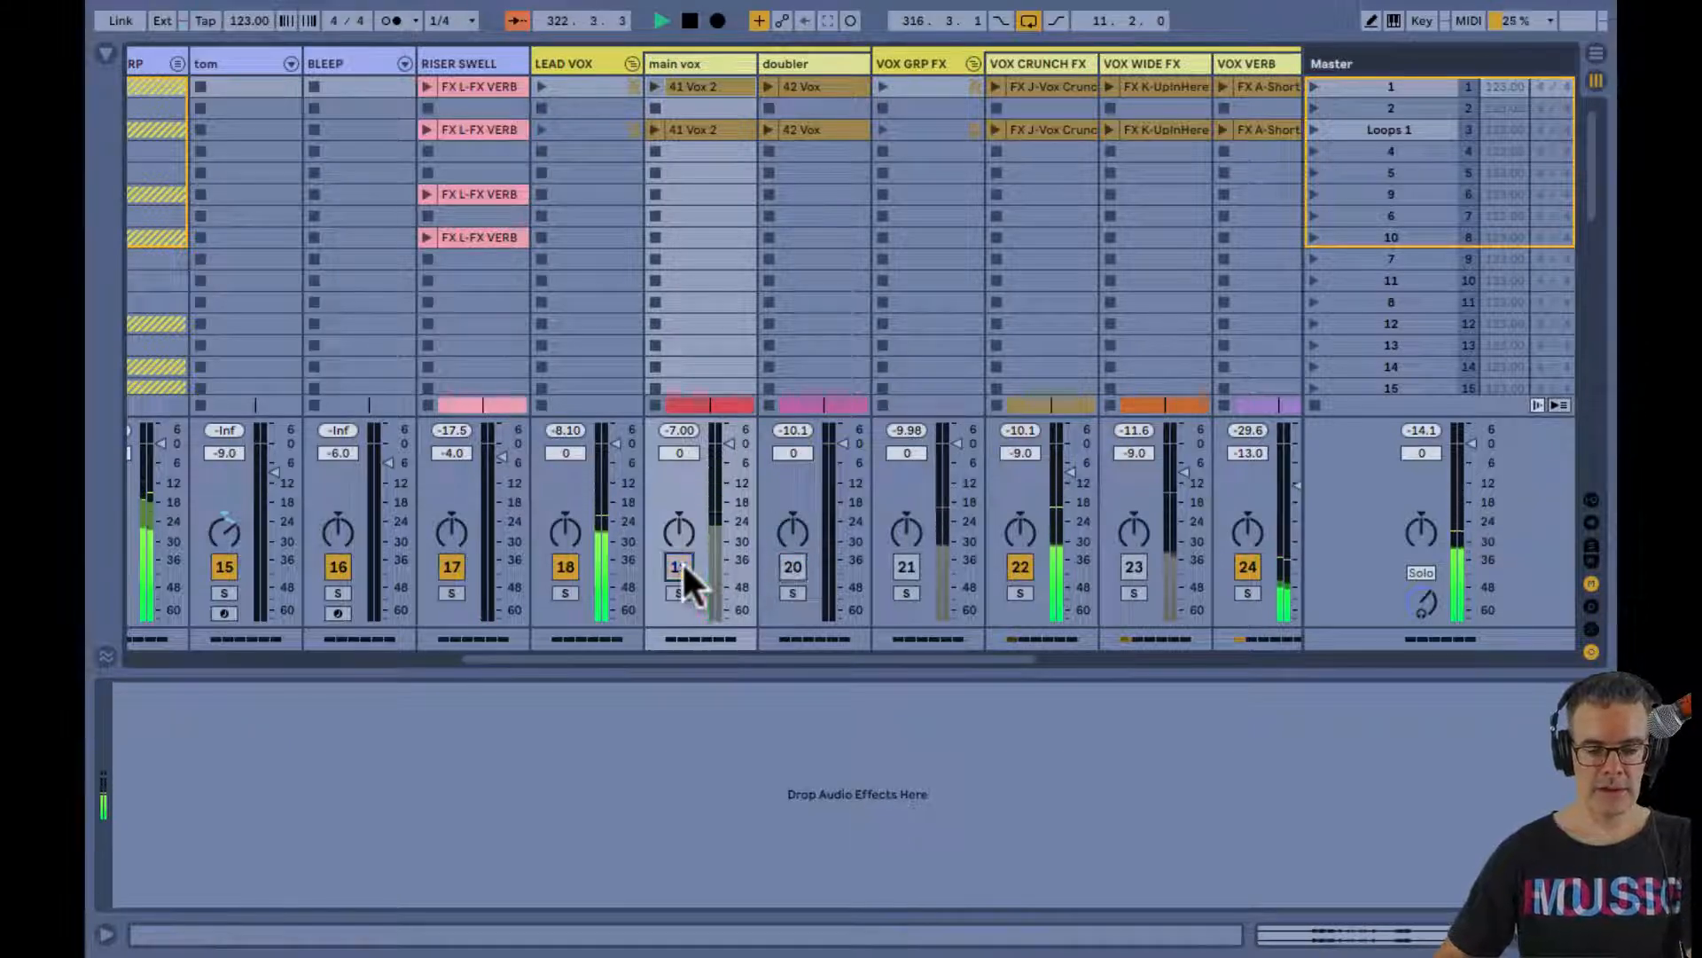
pyautogui.click(782, 571)
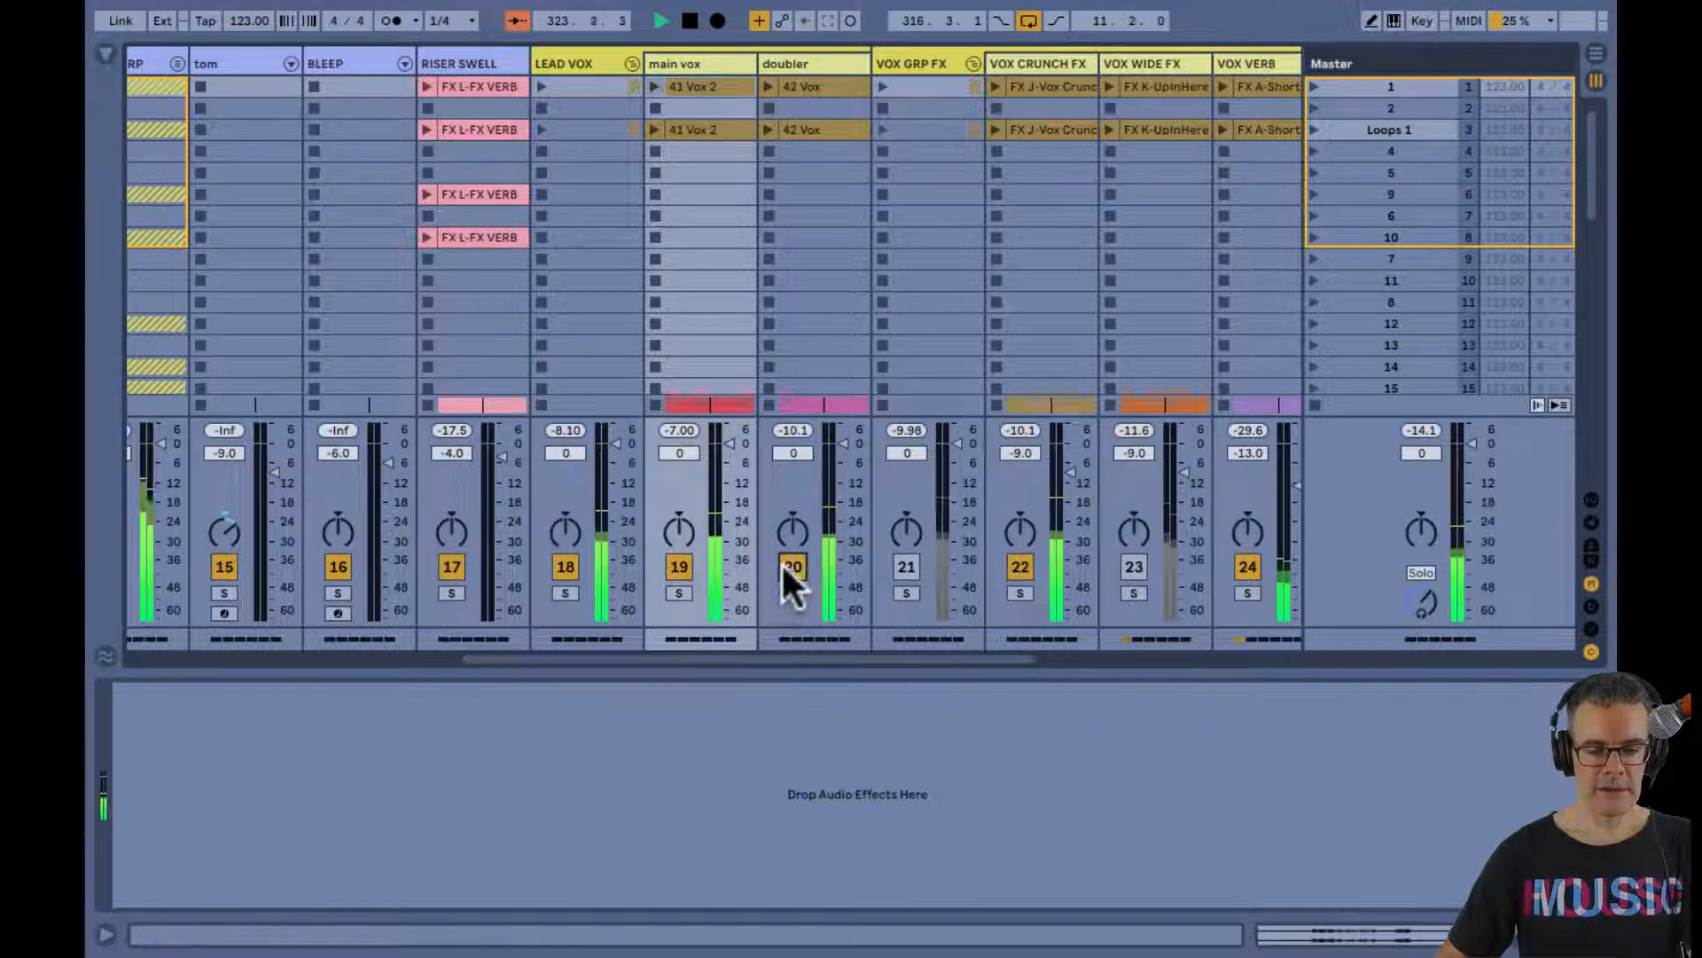
pyautogui.click(680, 566)
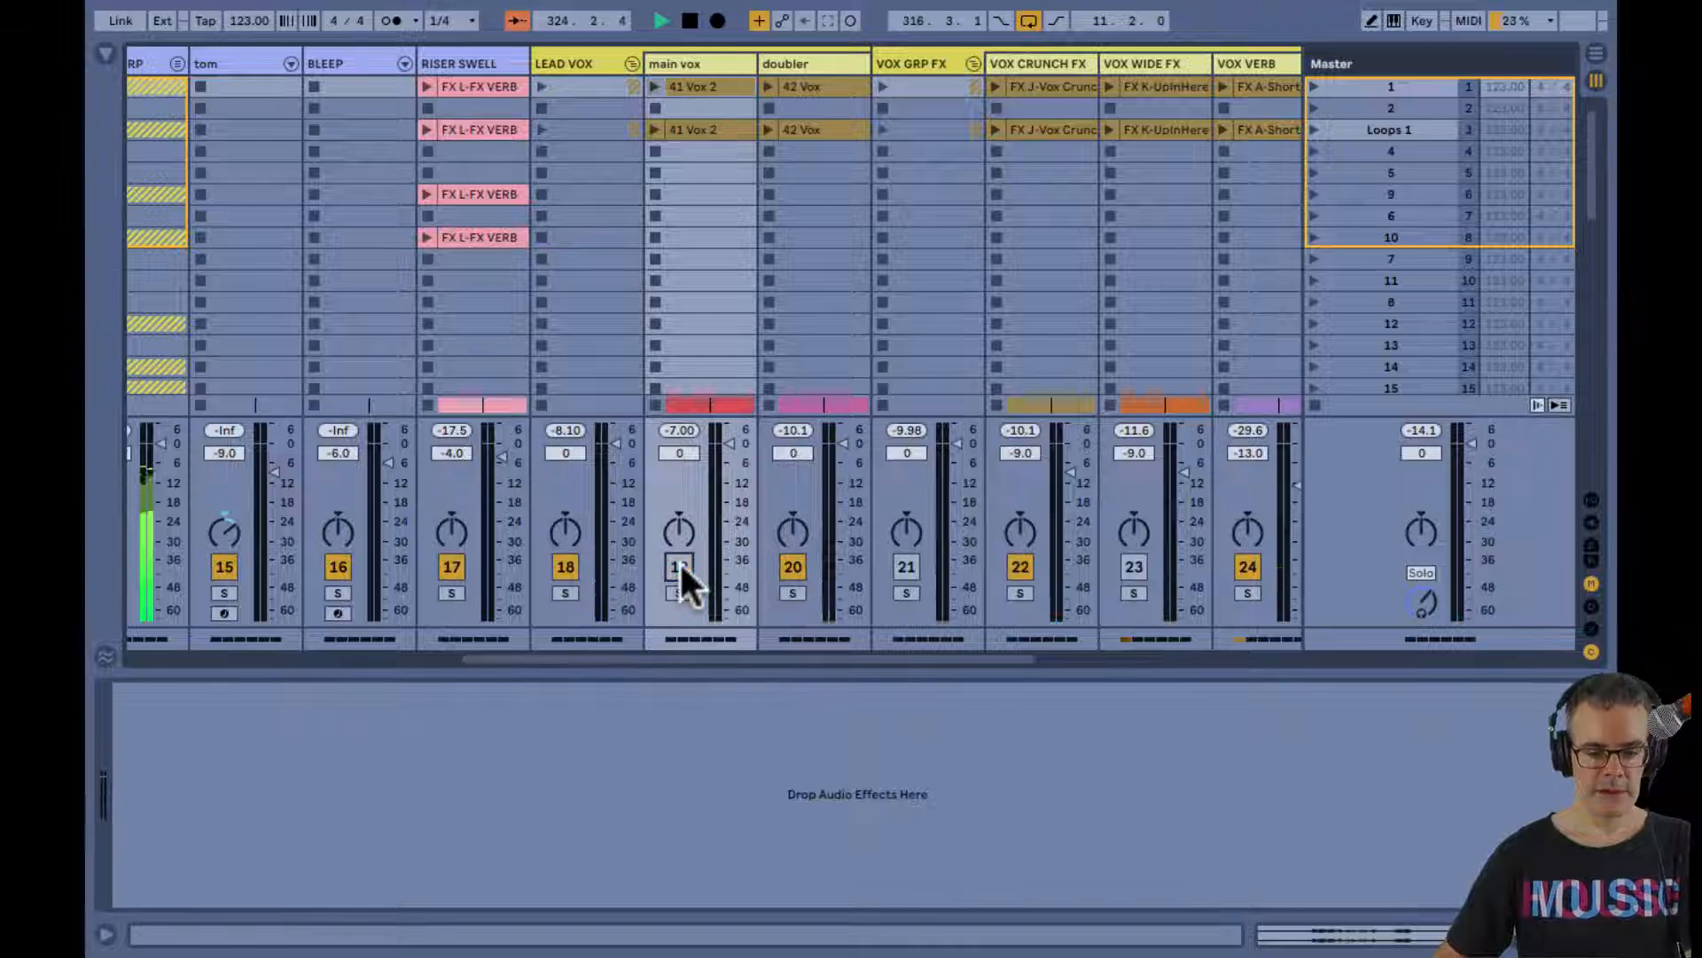
# Audition the doubler's phrases in the Arrangement from 318.3.1 and from 322.3.1, and stop playback
pyautogui.press('Tab')
pyautogui.press('space')
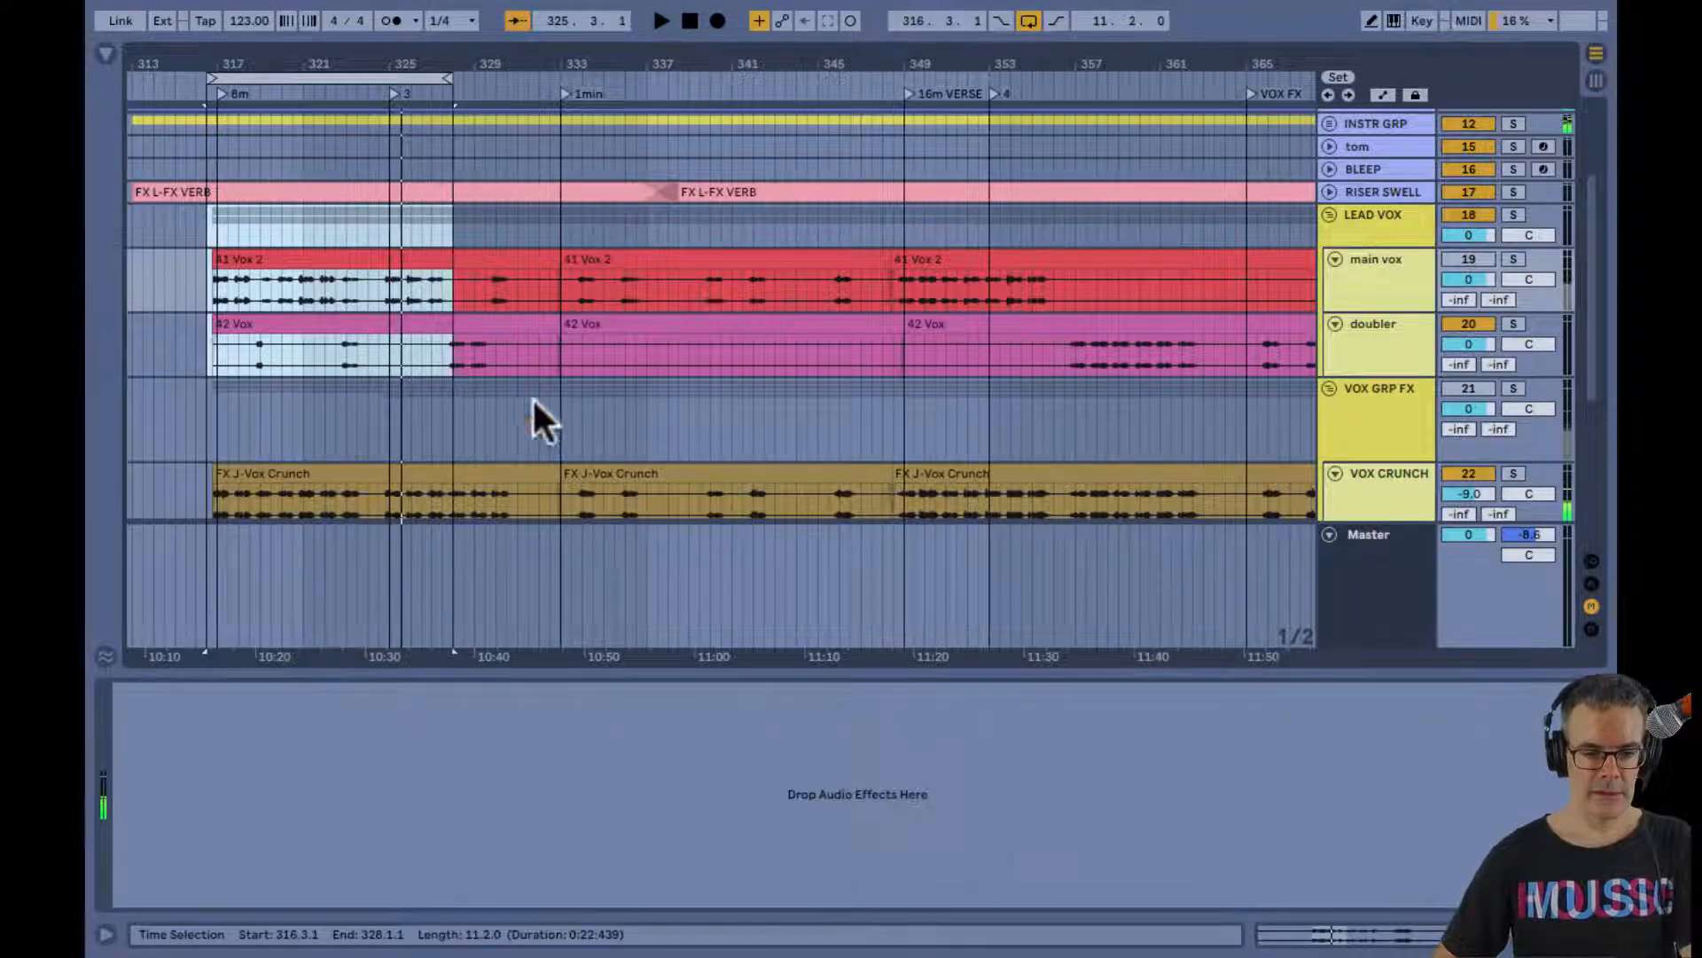
pyautogui.click(248, 355)
pyautogui.press('space')
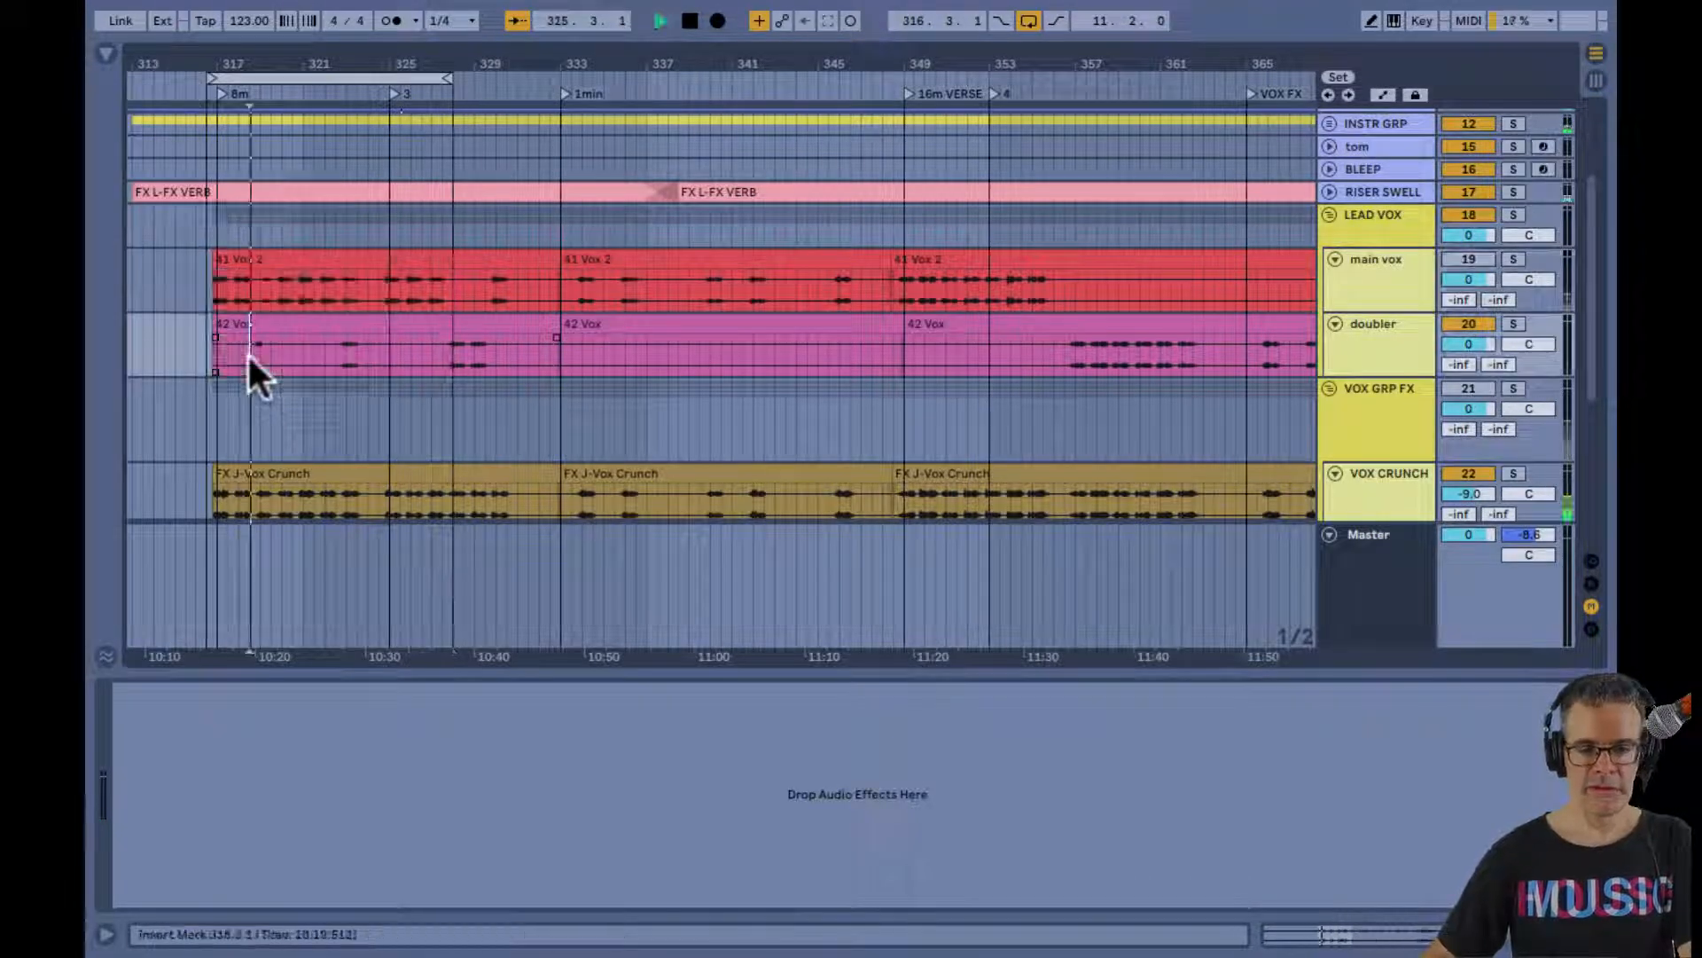
pyautogui.click(329, 351)
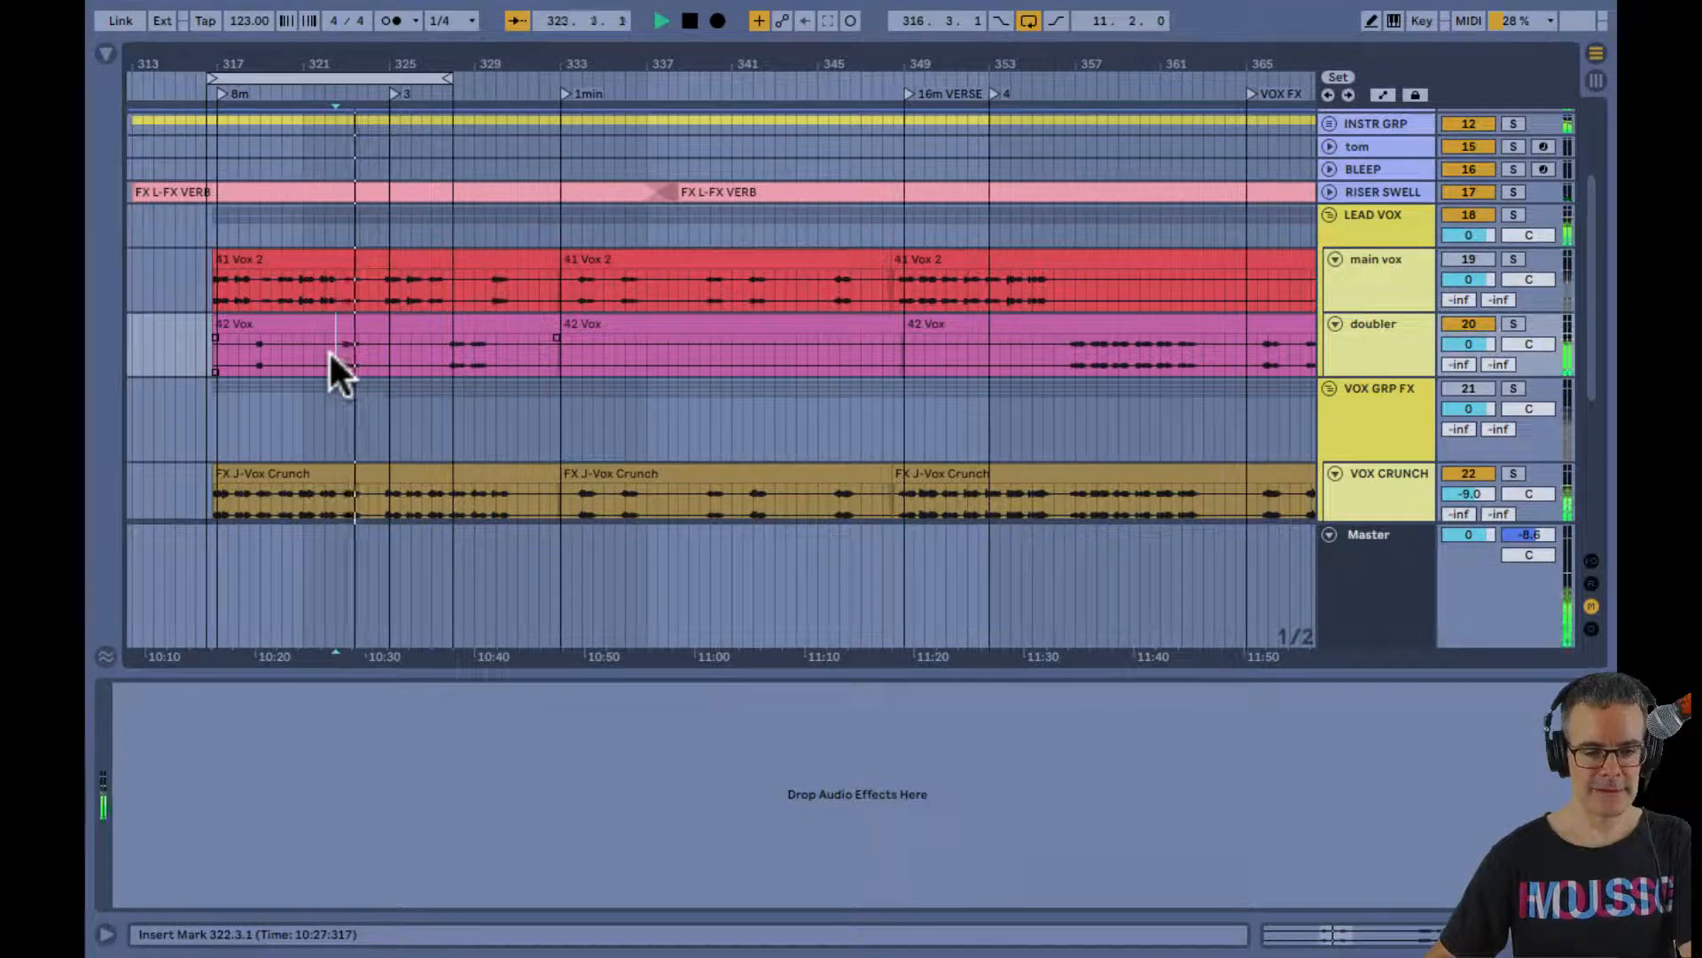
pyautogui.press('space')
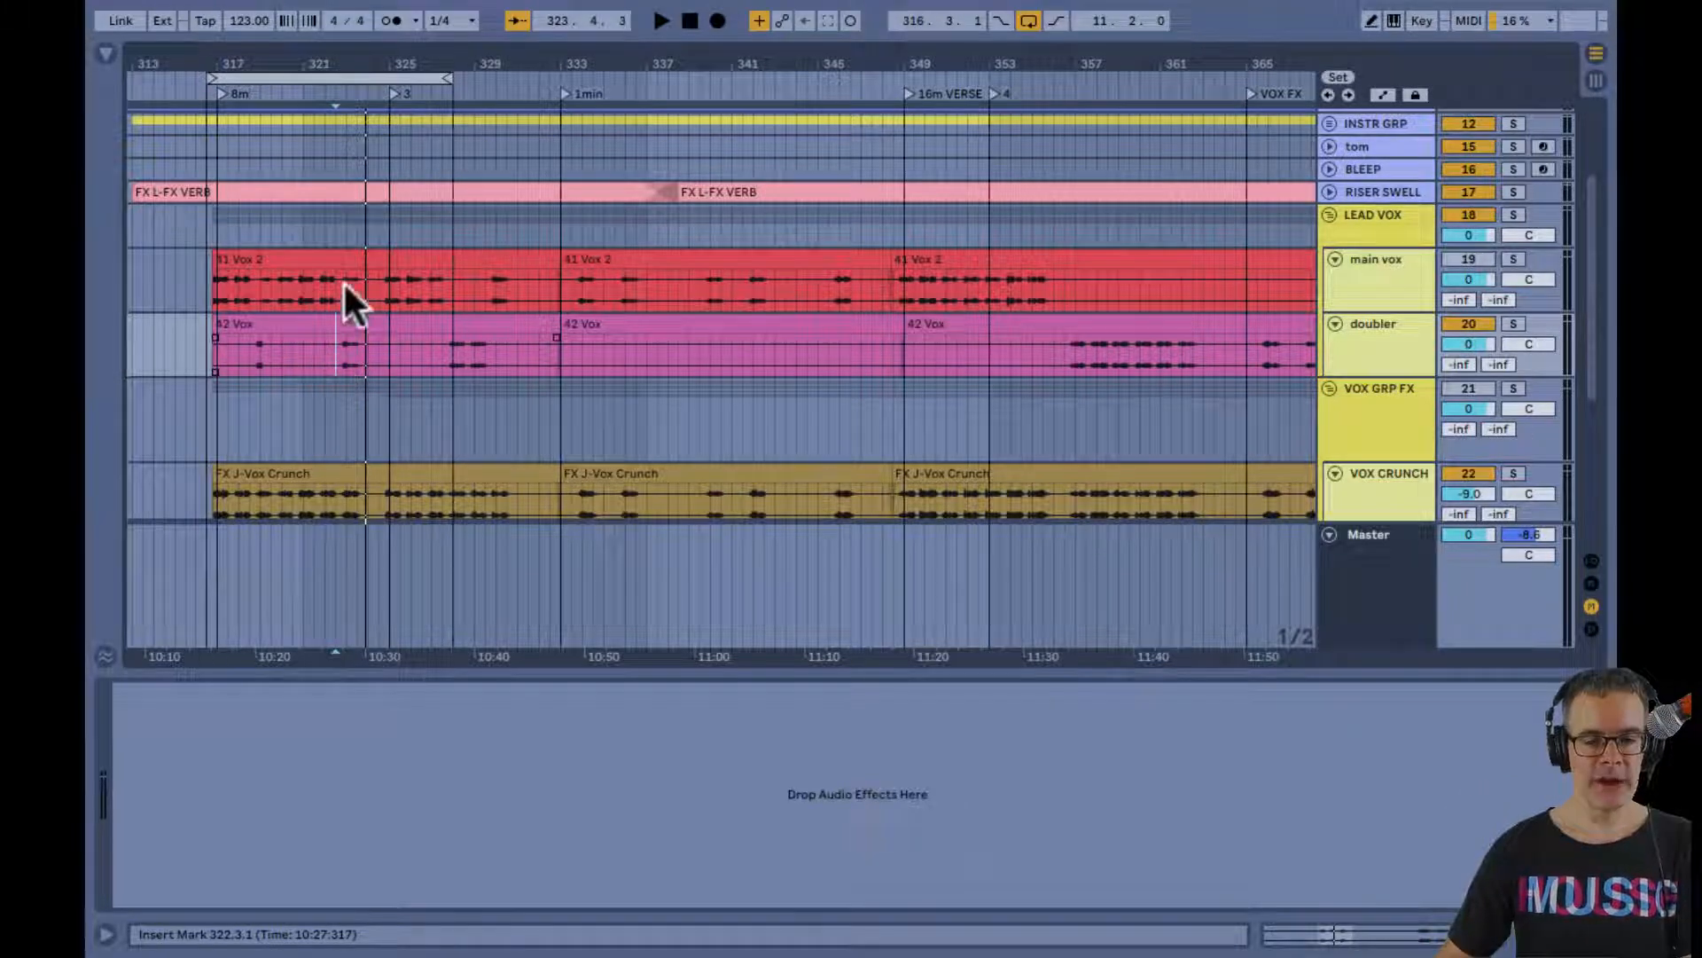
# Audition the 16m VERSE vocals from 349.1.1 and the doubler's phrase from 357.1.1
pyautogui.moveTo(355, 65); pyautogui.dragTo(354, 62)
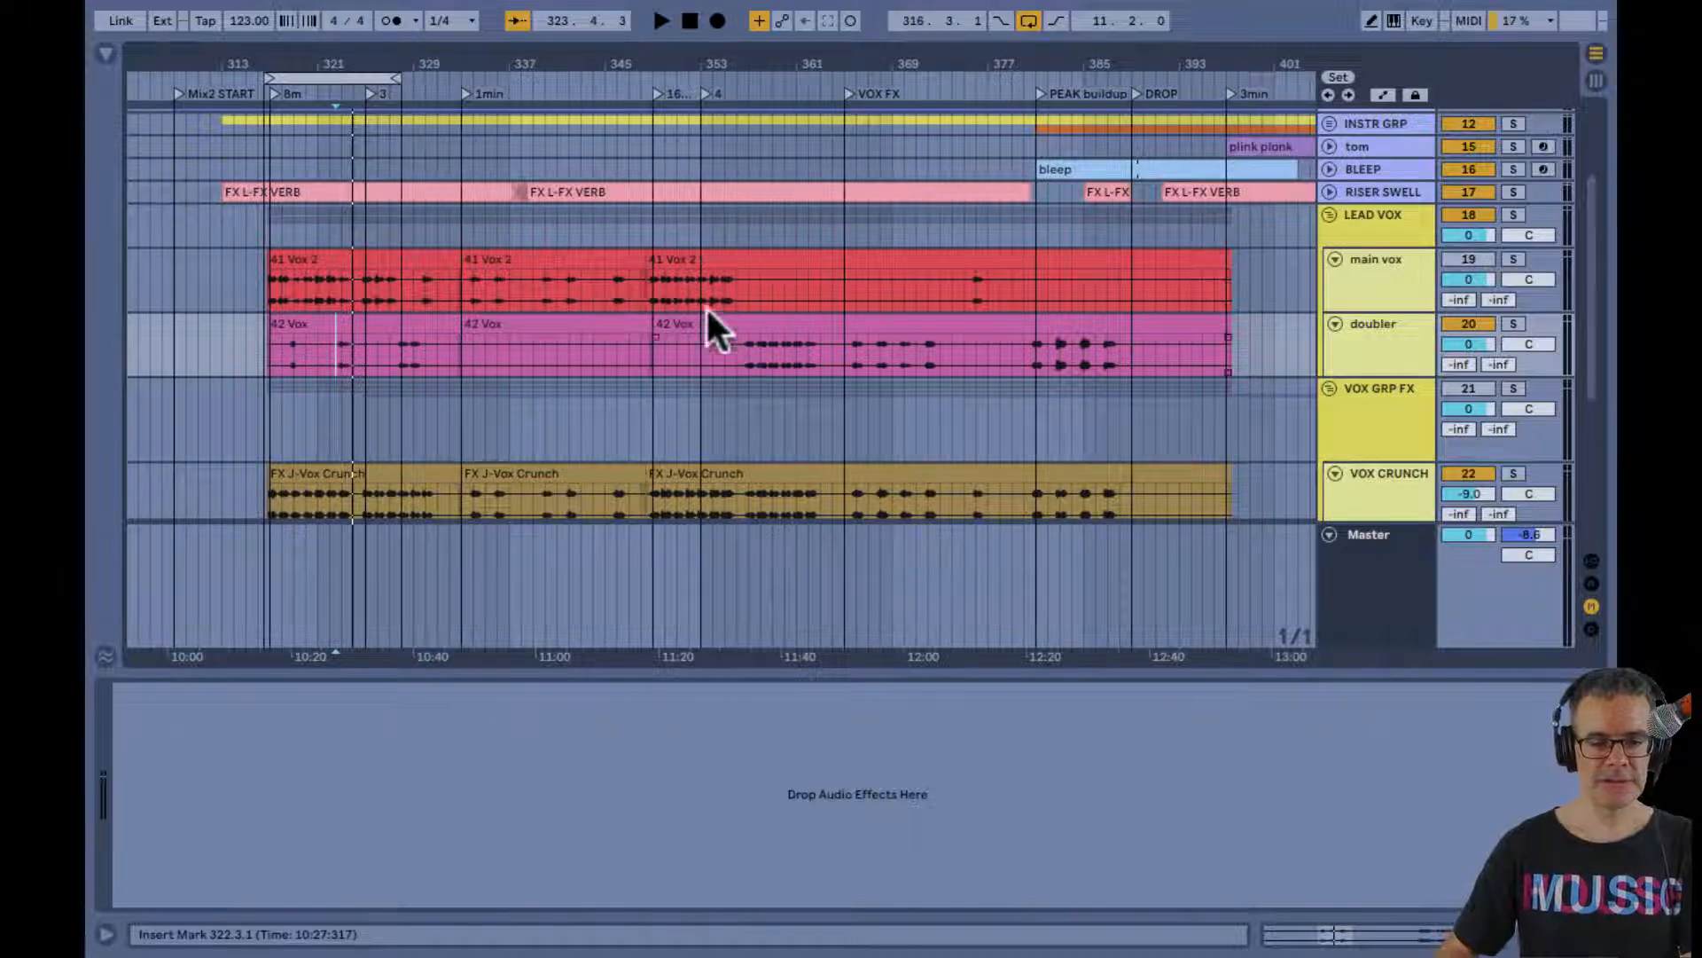
pyautogui.click(649, 233)
pyautogui.press('space')
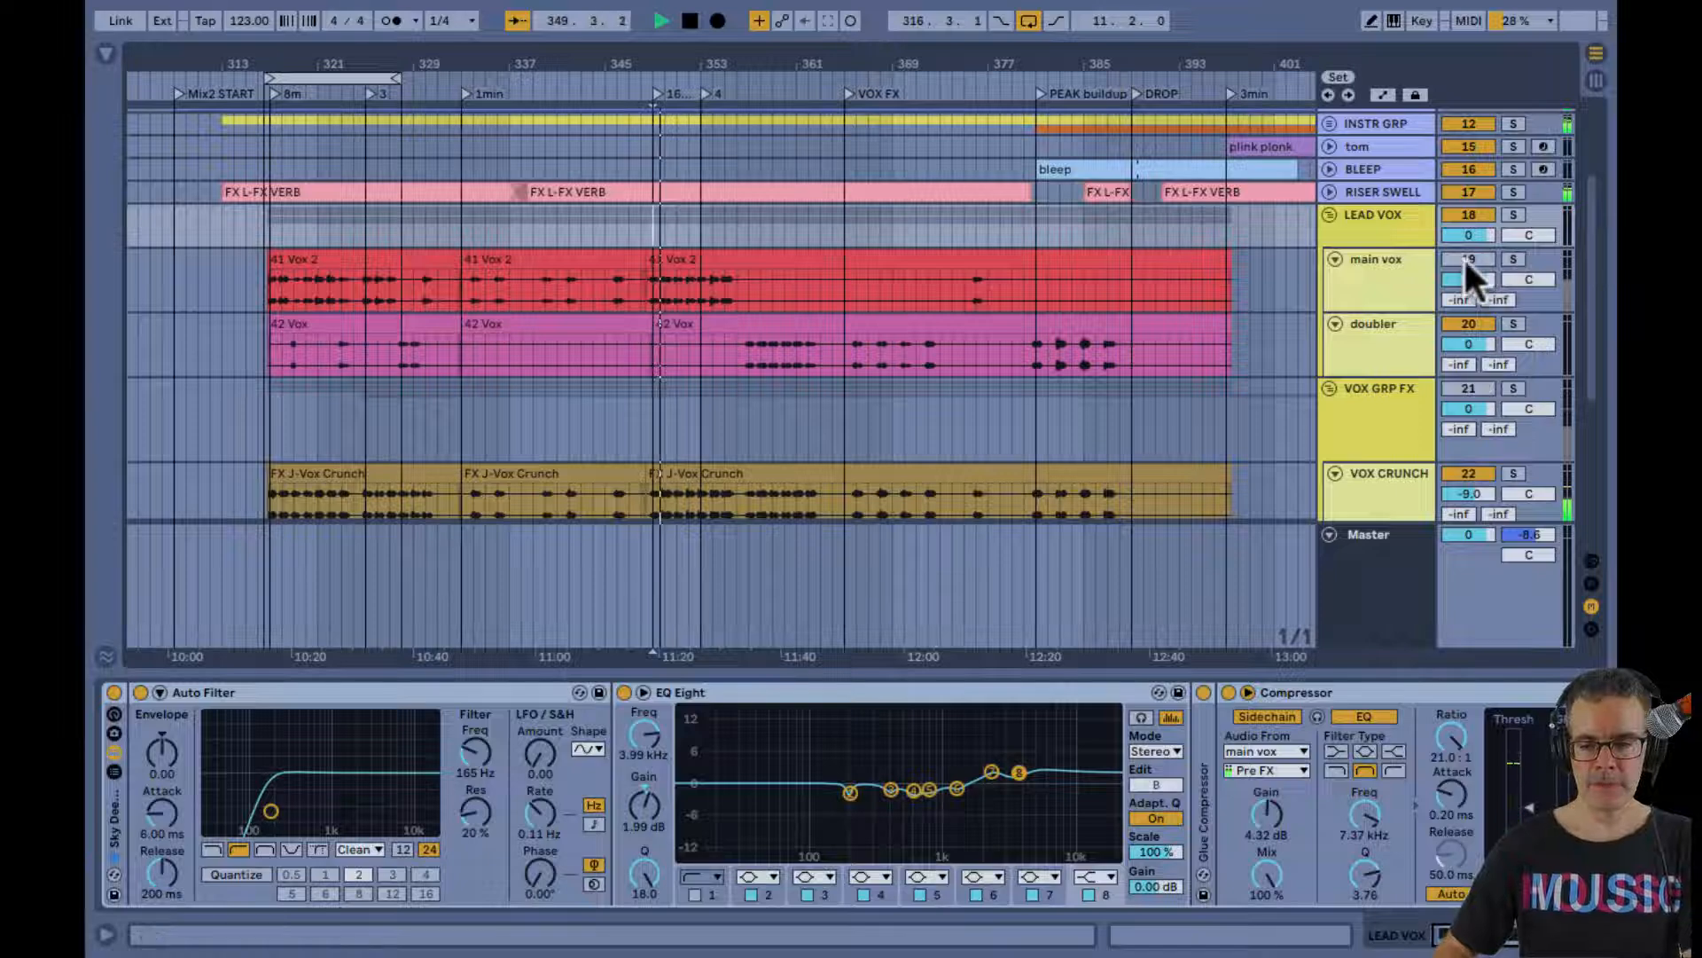
pyautogui.press('space')
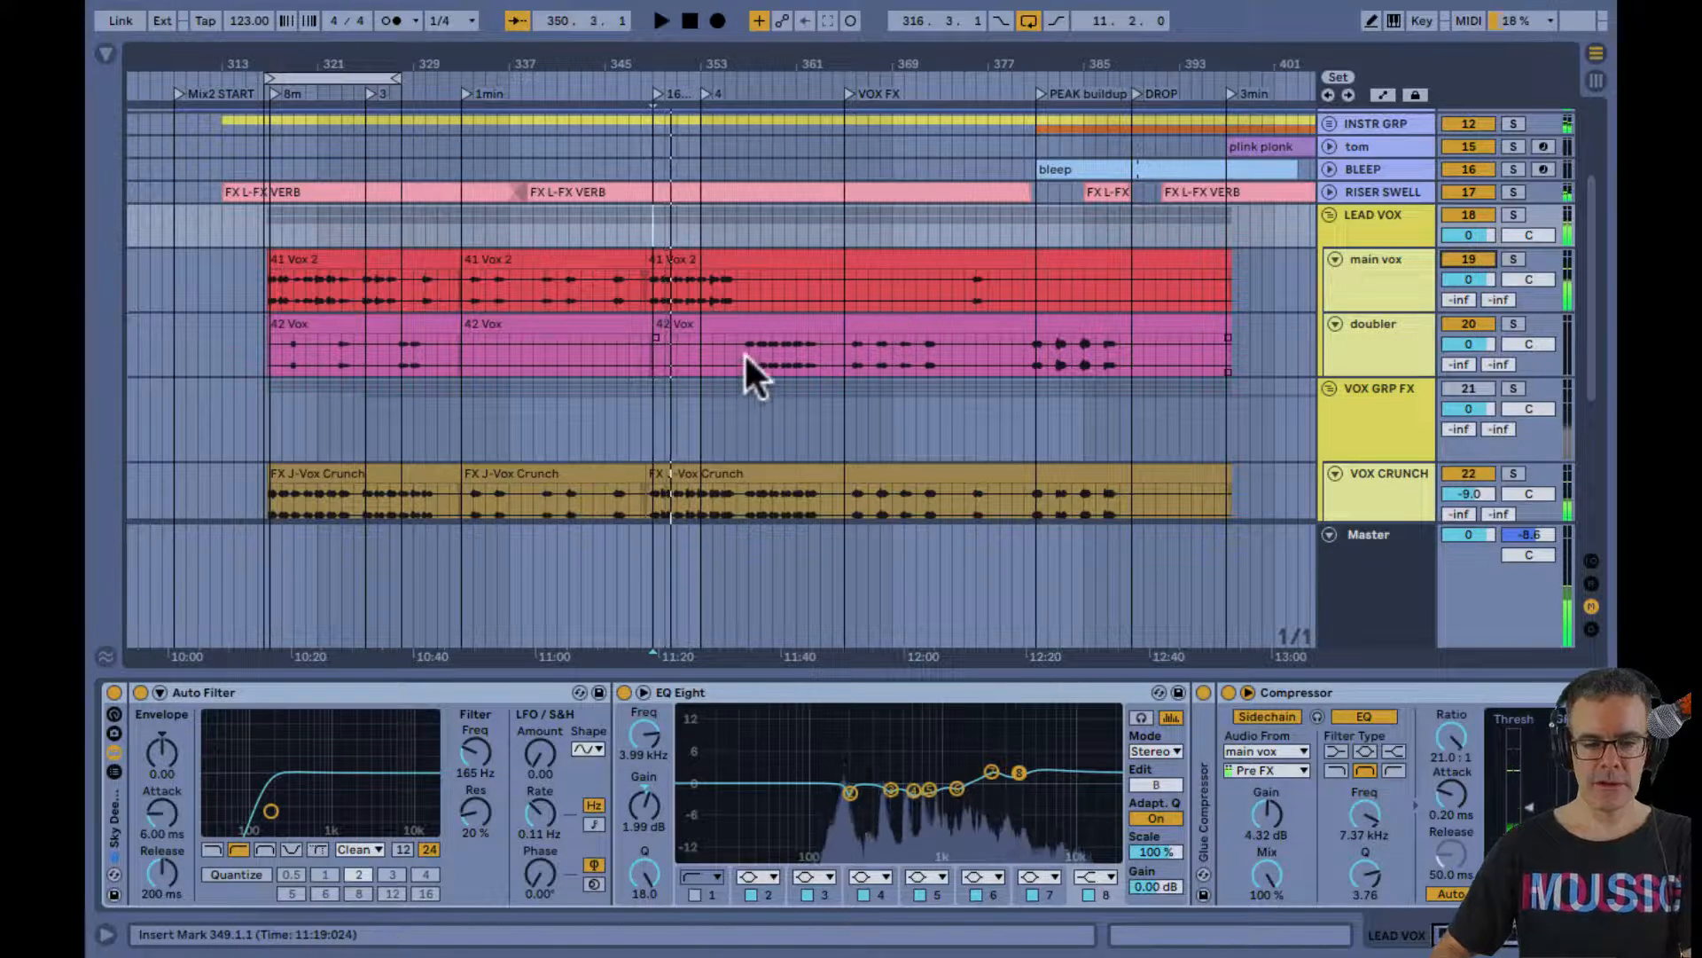
pyautogui.click(745, 355)
pyautogui.press('space')
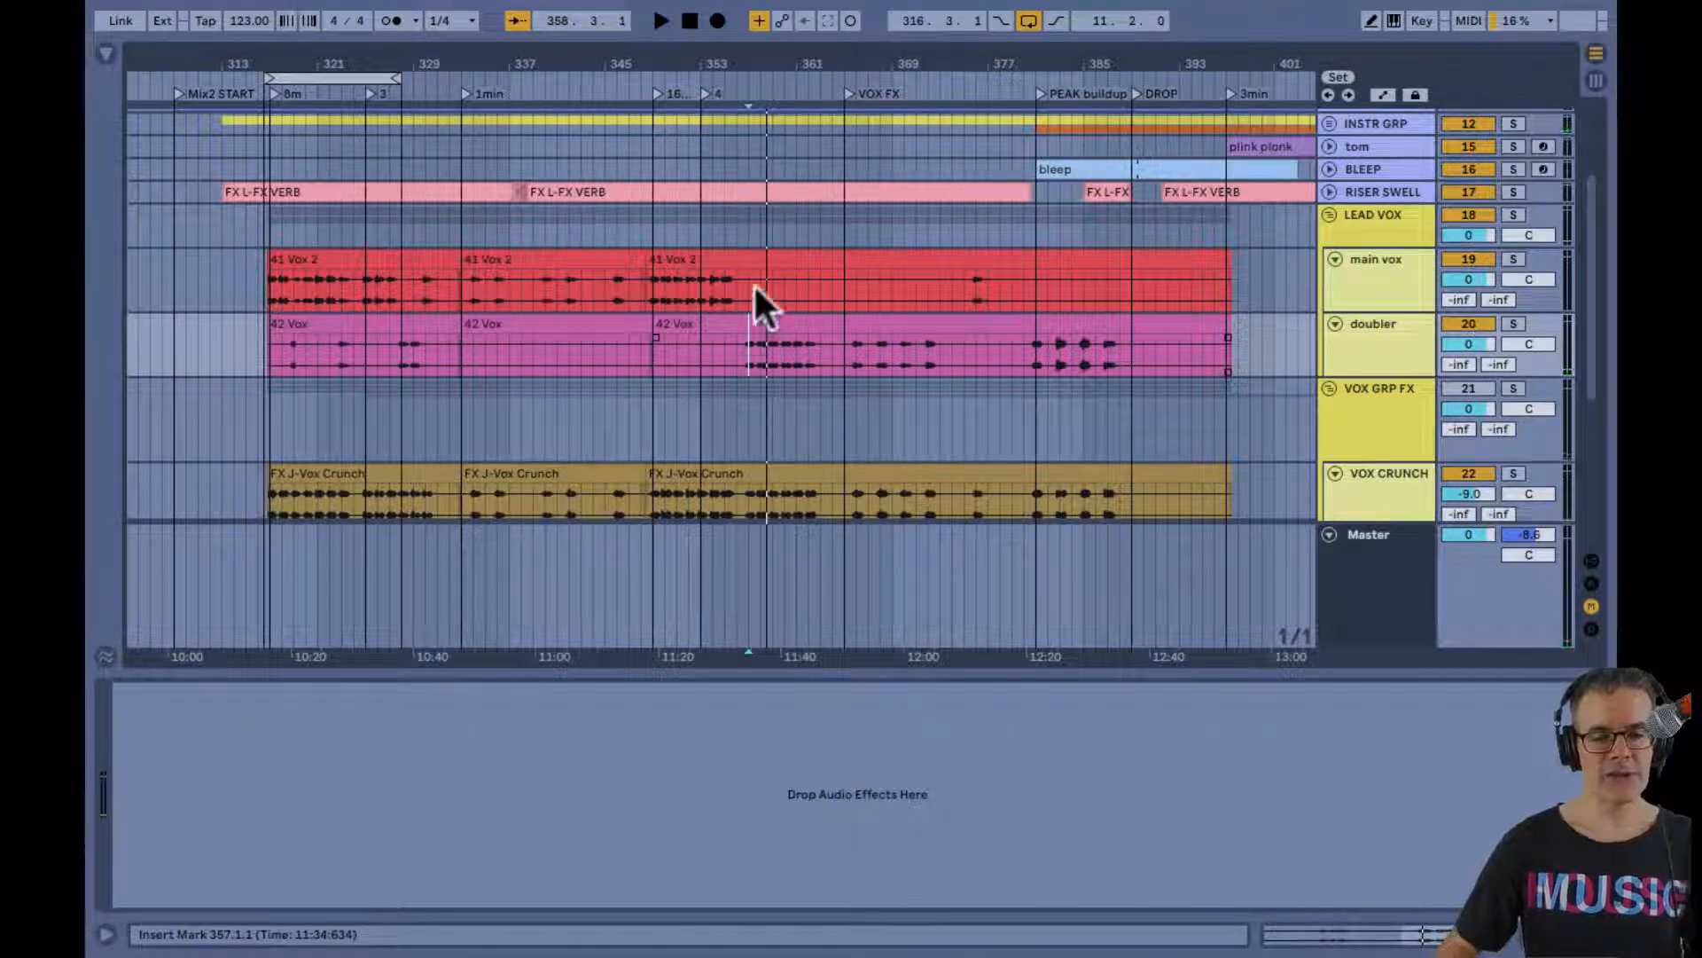
# Audition the doubler's short phrase from 322.4.1 in close-up and stop playback
pyautogui.moveTo(309, 75); pyautogui.dragTo(293, 69)
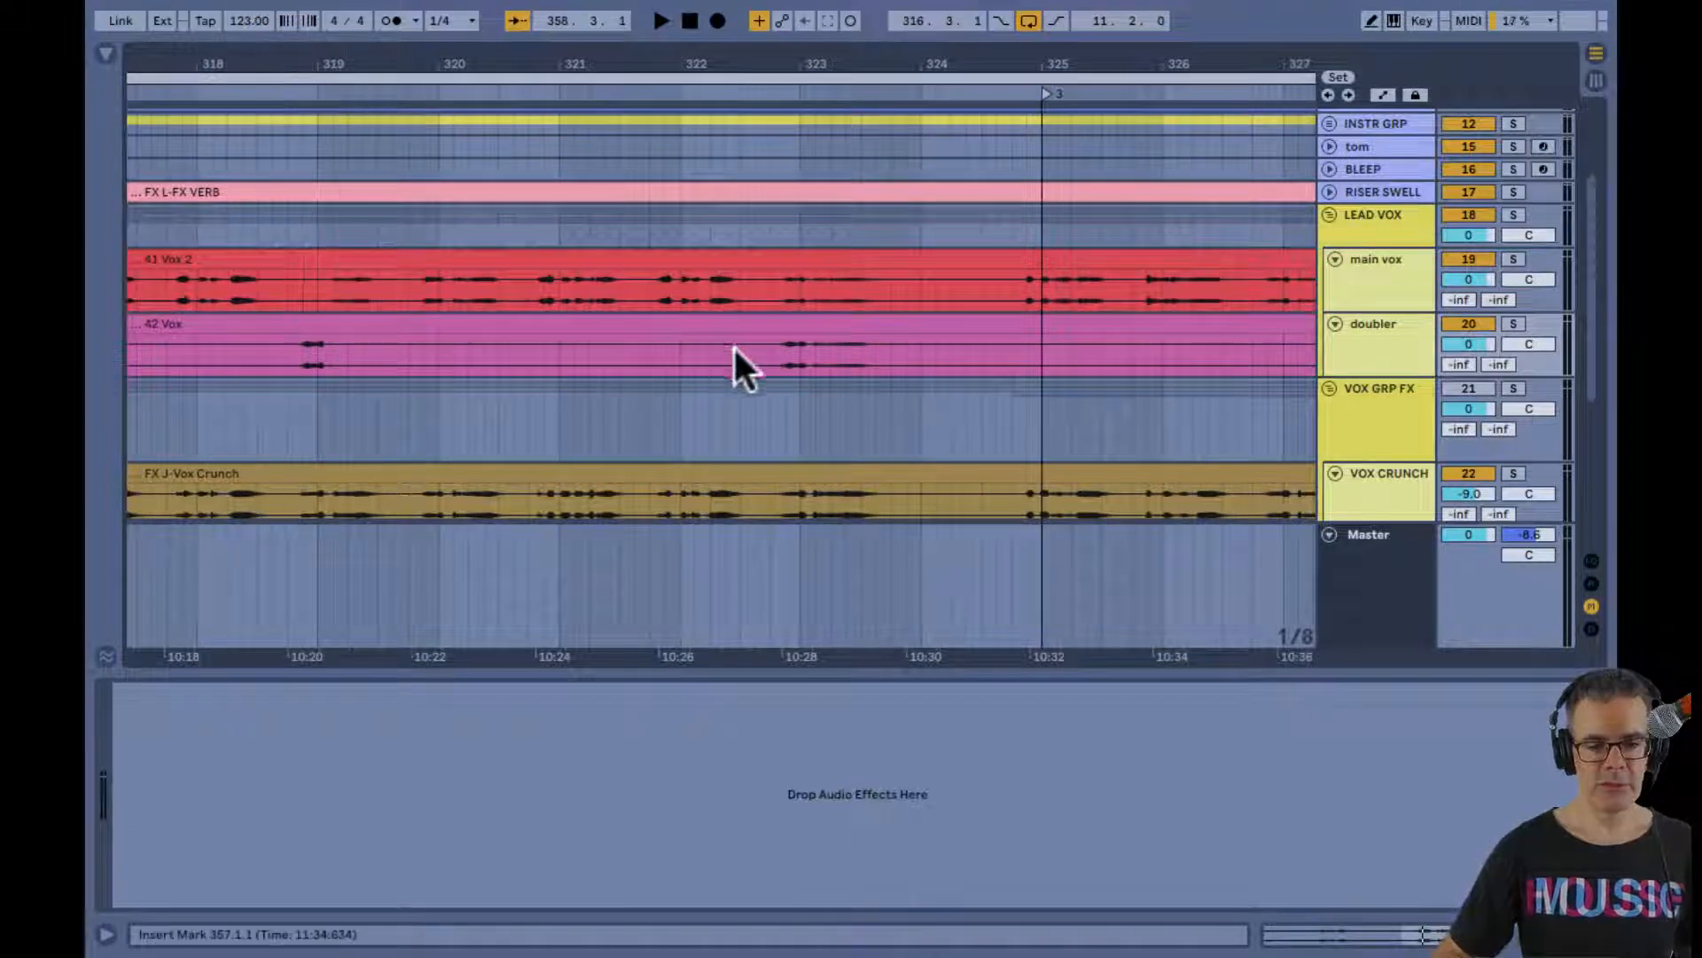
pyautogui.click(777, 352)
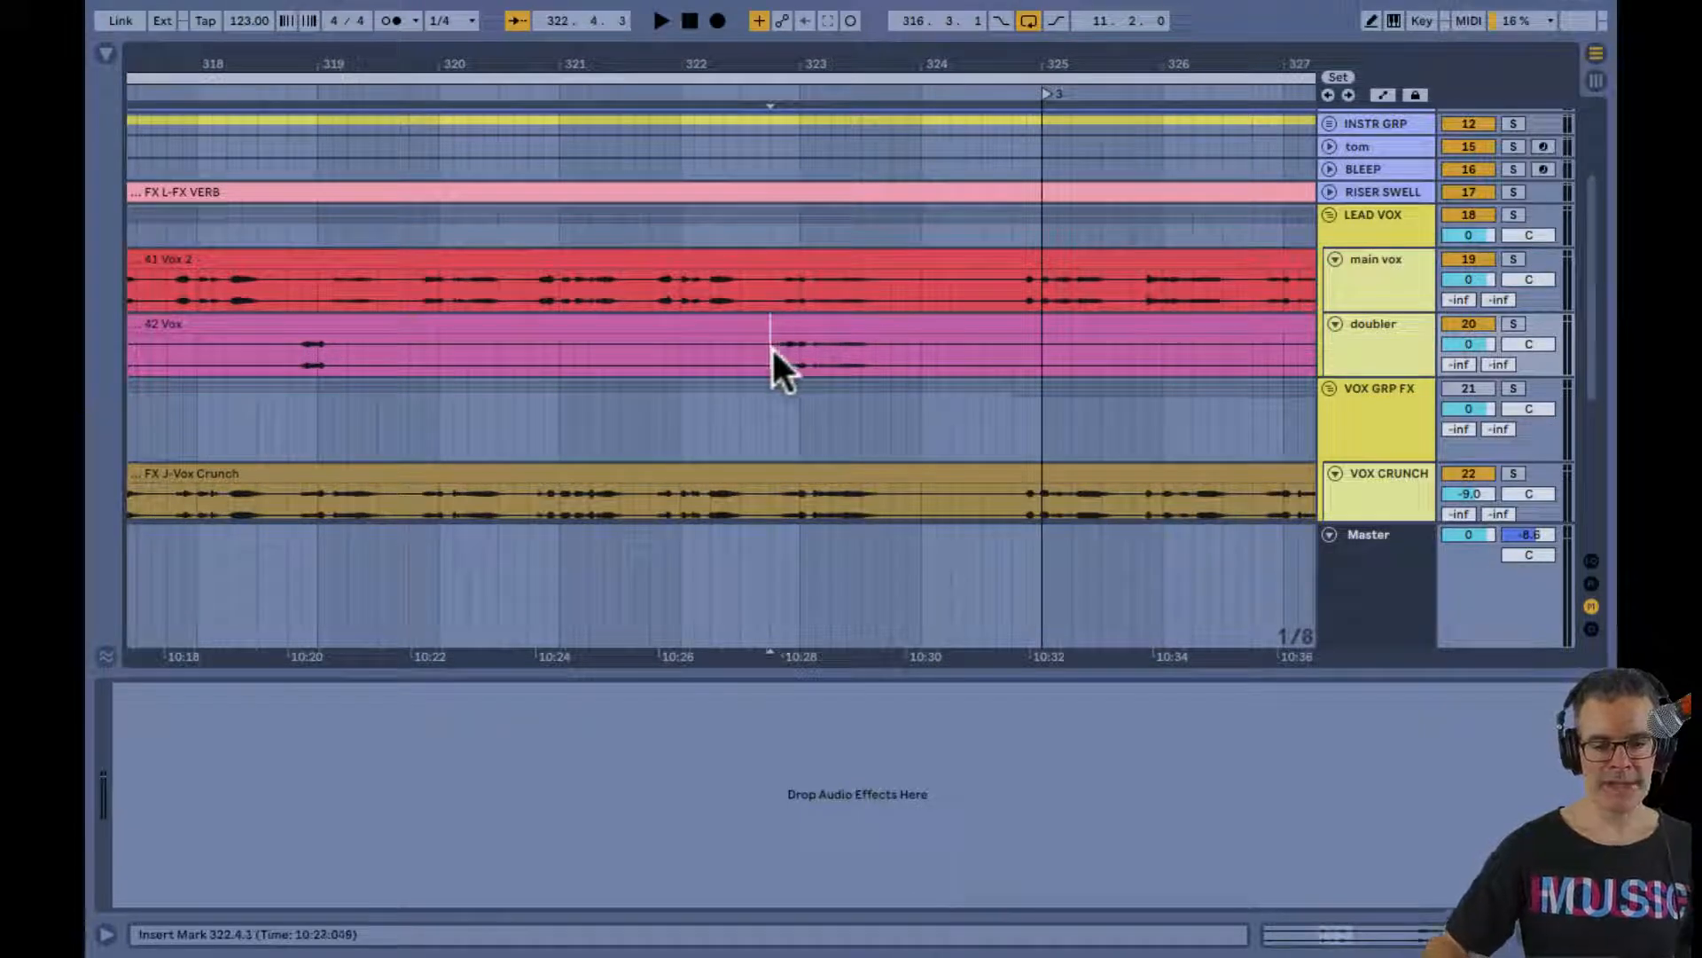
pyautogui.press('space')
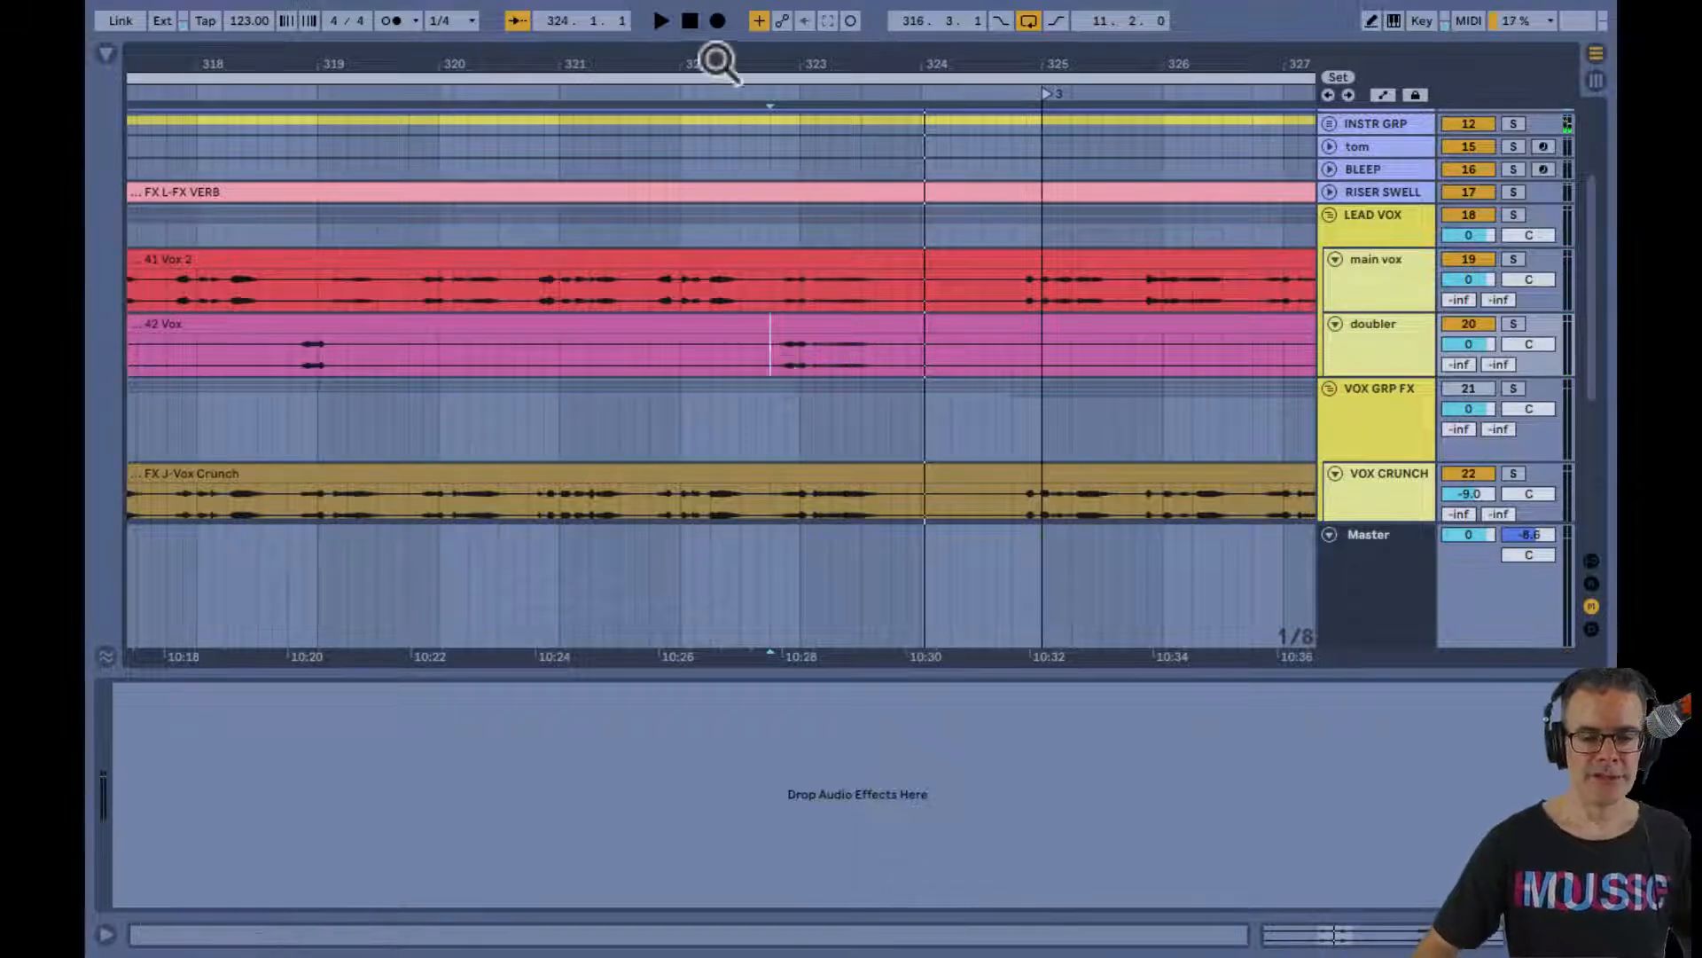
pyautogui.moveTo(716, 61); pyautogui.dragTo(718, 62)
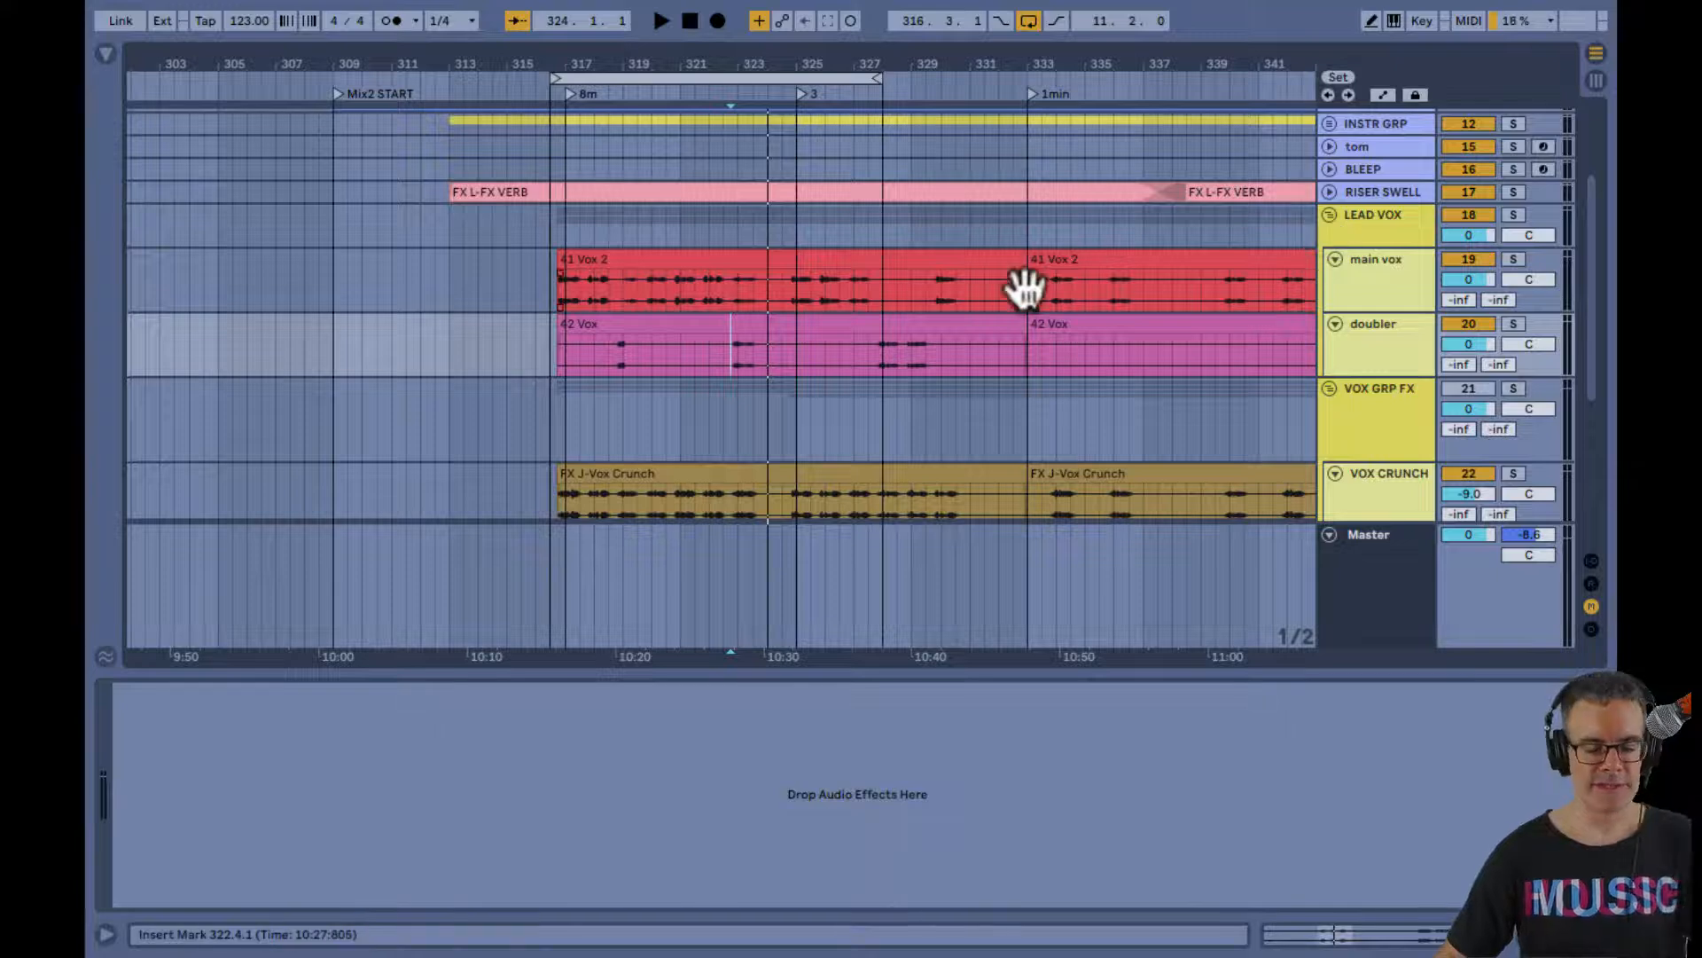
# Check the doubler and main vox tracks for devices and show the LEAD VOX group's chain through to its sidechain Compressor
pyautogui.press('Tab')
pyautogui.click(806, 62)
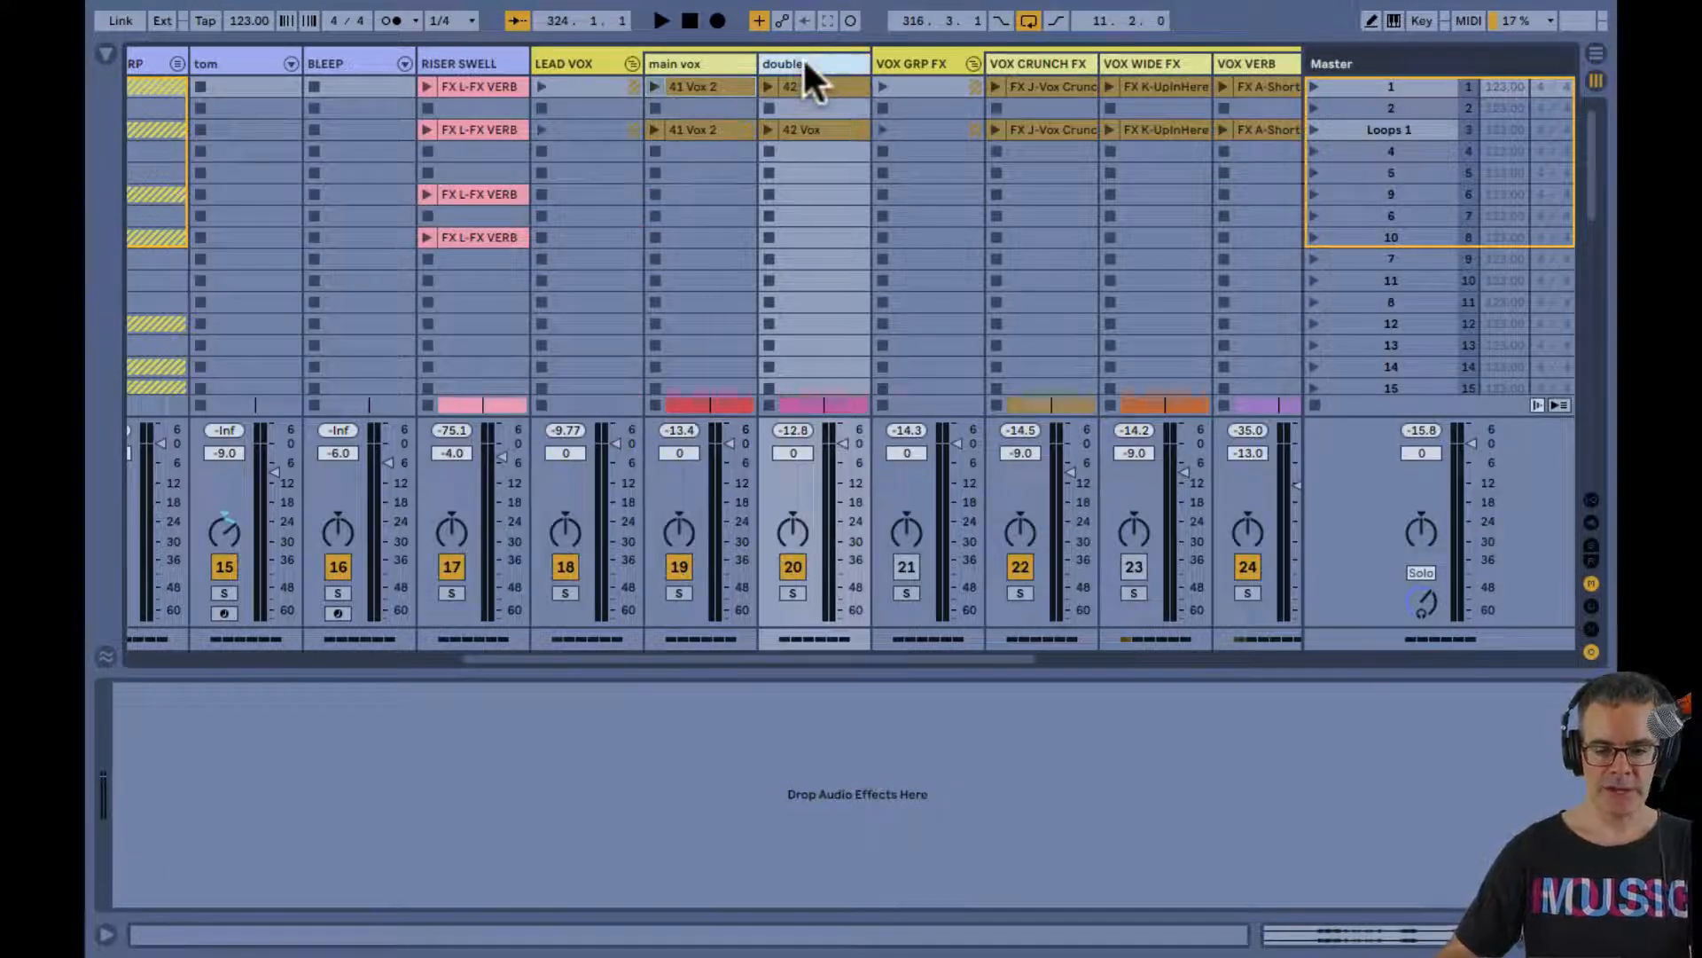
pyautogui.click(727, 58)
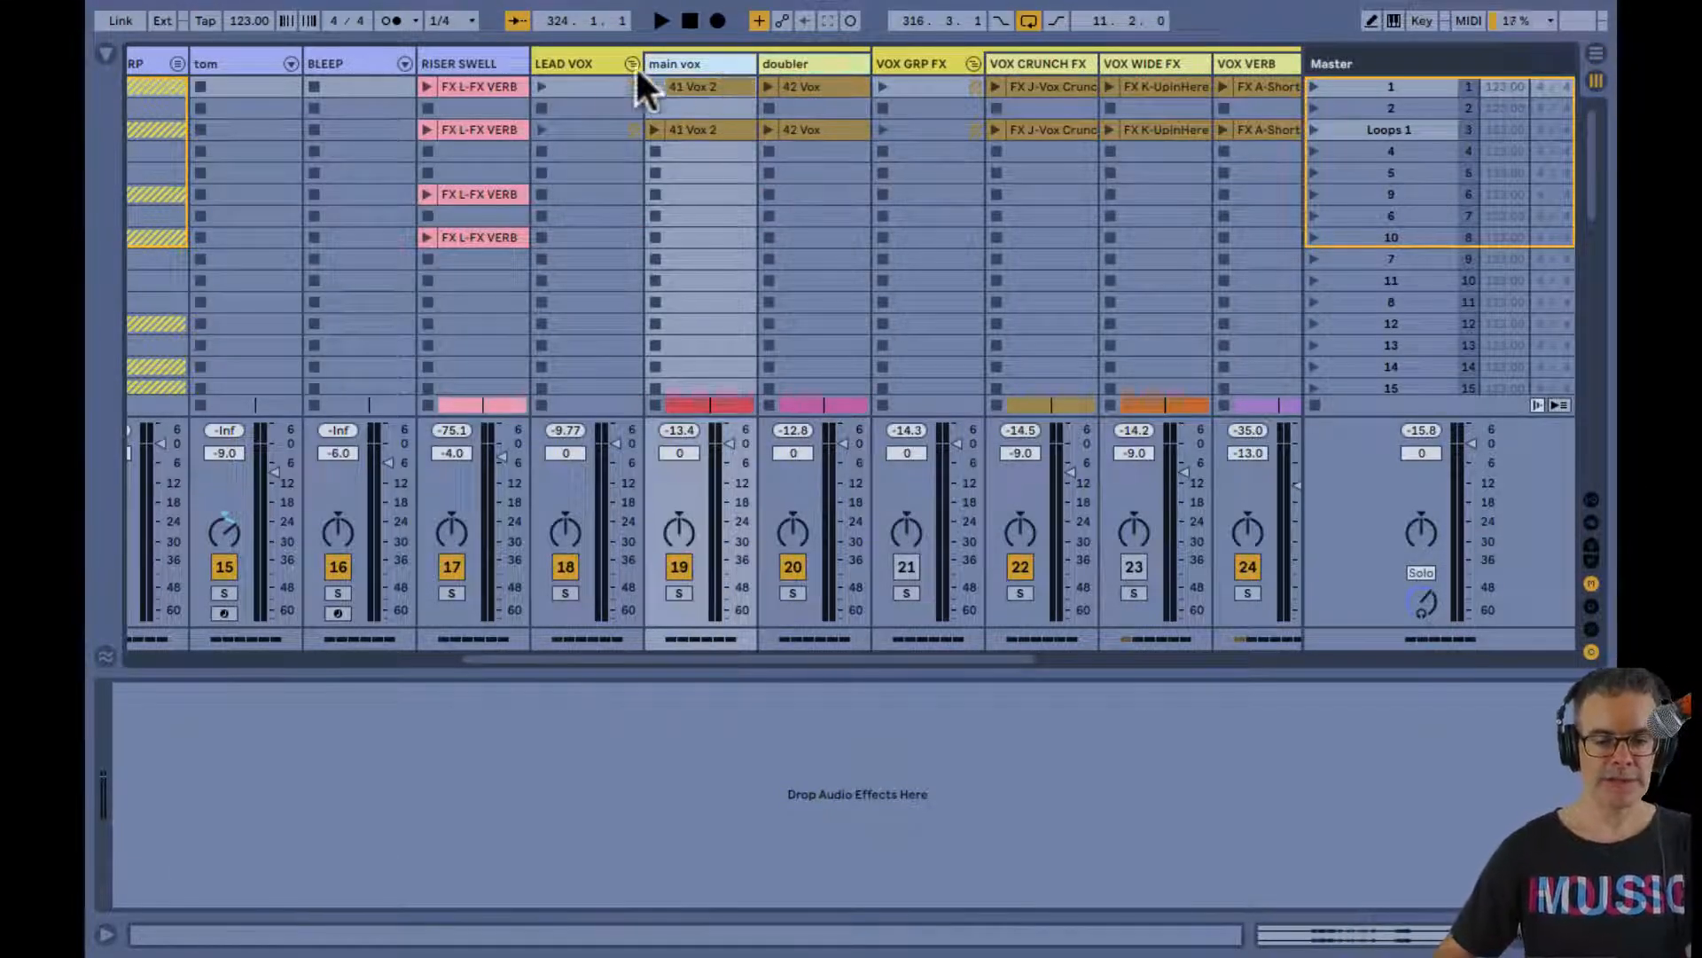
pyautogui.click(580, 62)
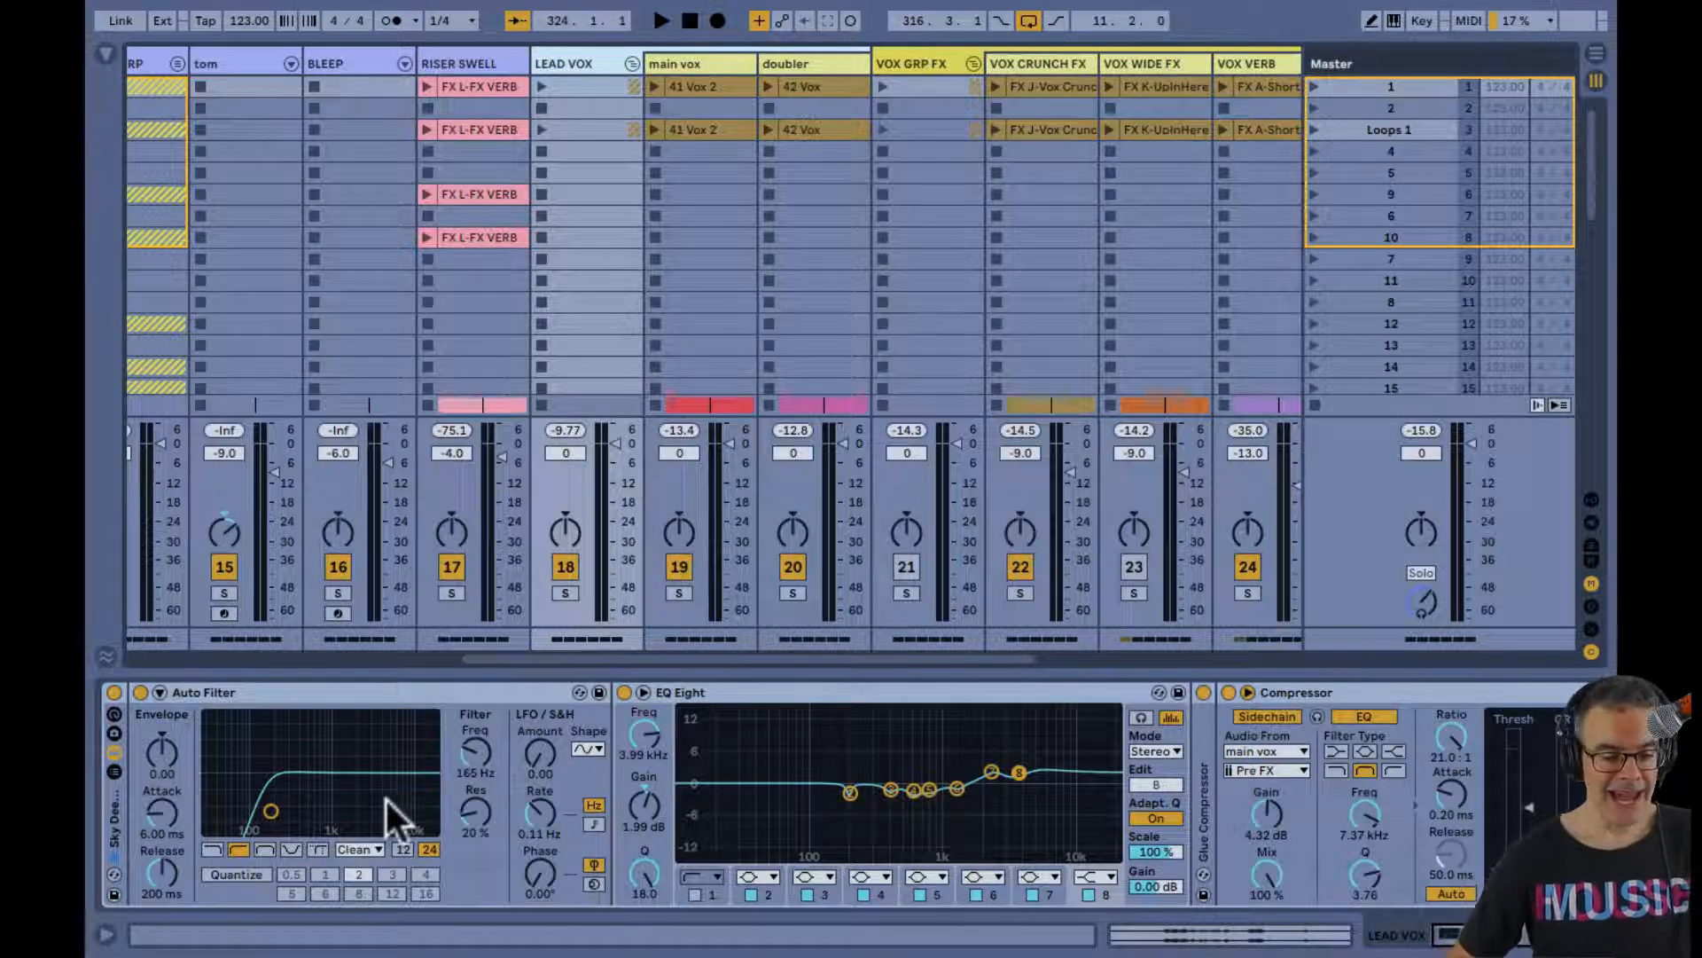
pyautogui.hscroll(5, 385, 797)
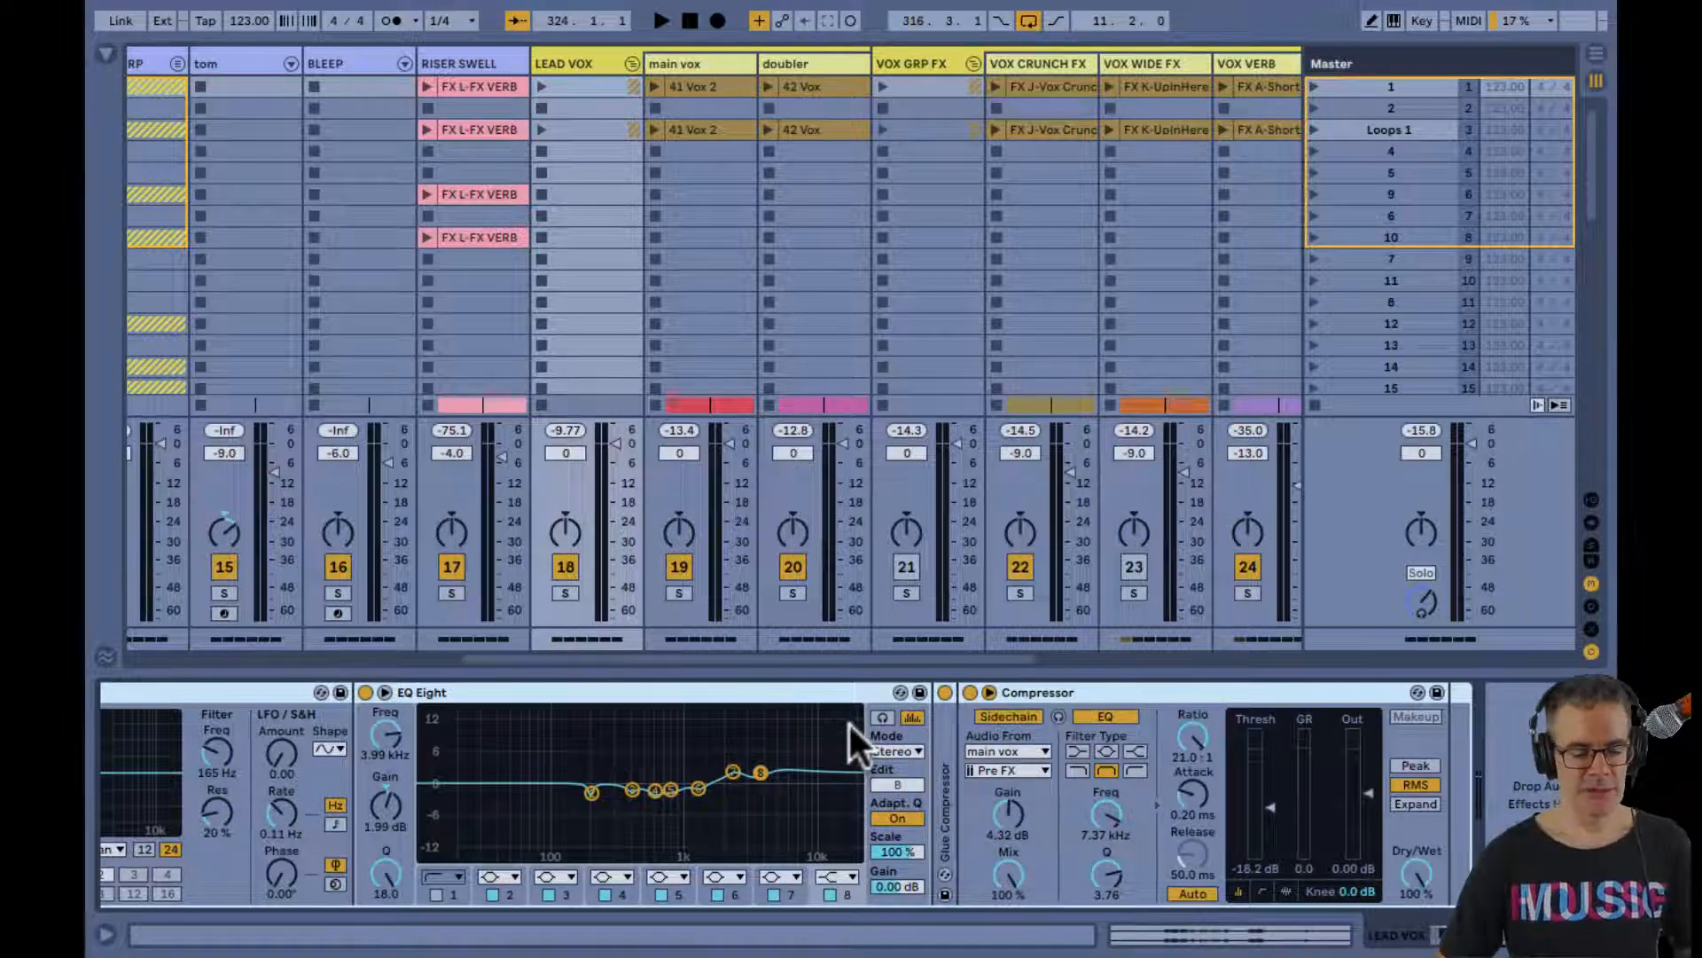
# Play the 316.3.1 to 328.1.1 loop in the Arrangement with the LEAD VOX group's EQ Eight and Compressor shown
pyautogui.press('Tab')
pyautogui.press('space')
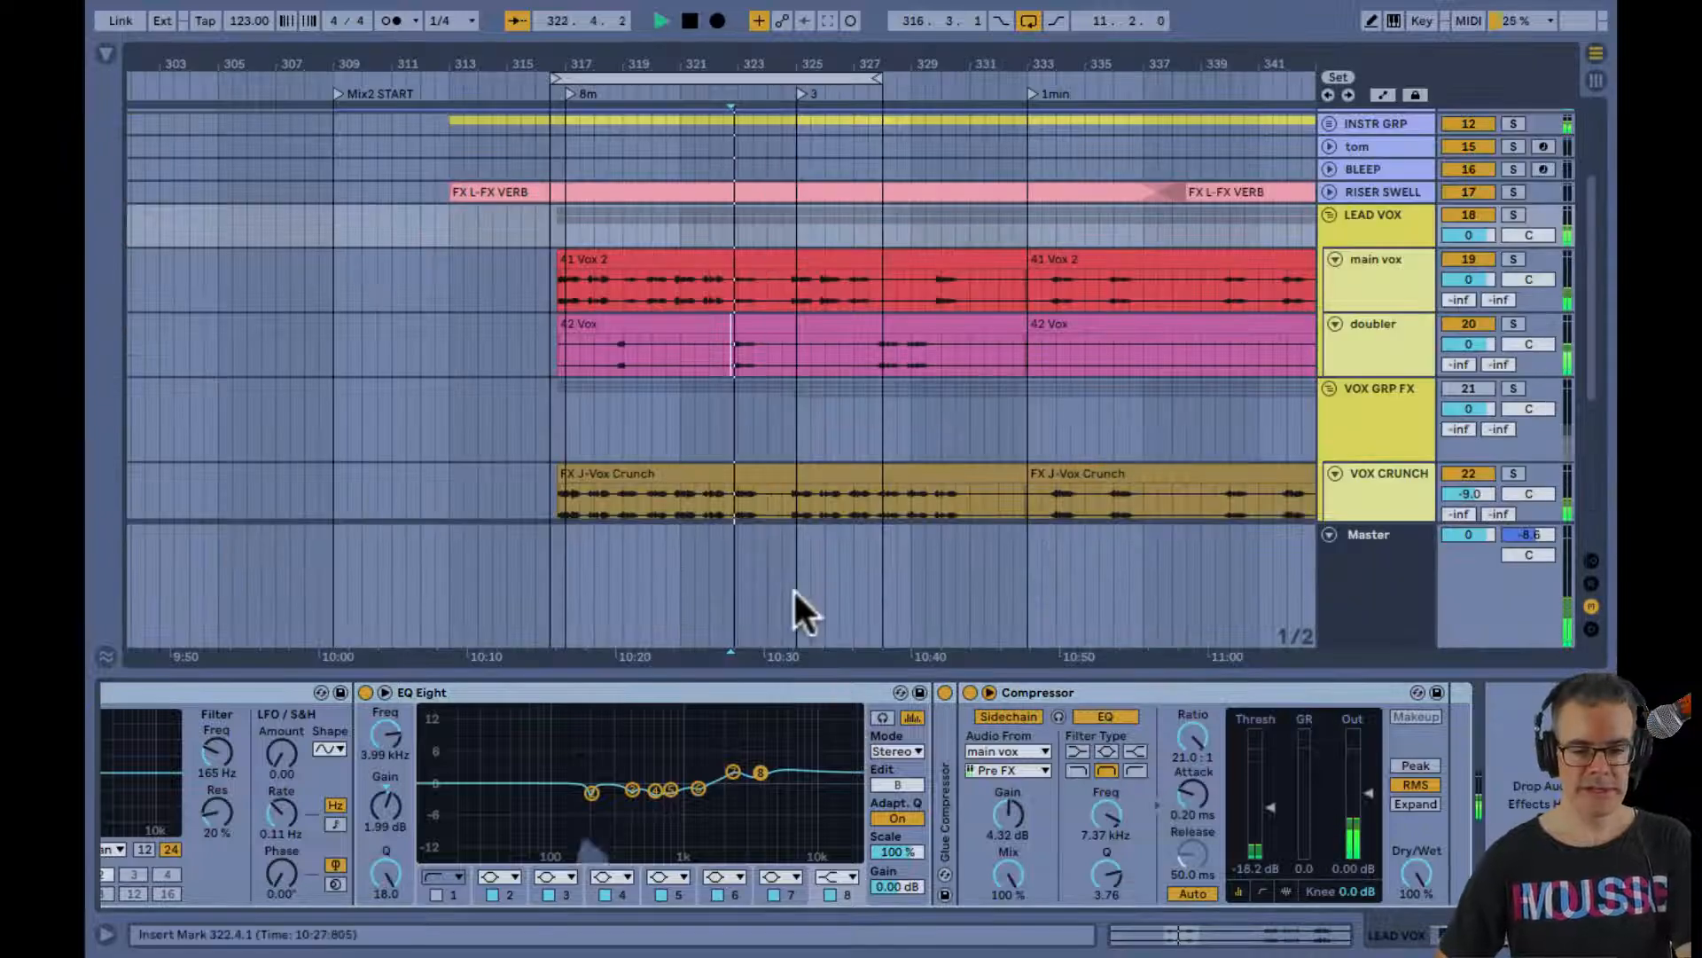
pyautogui.moveTo(608, 69); pyautogui.dragTo(607, 67)
pyautogui.hscroll(3, 535, 133)
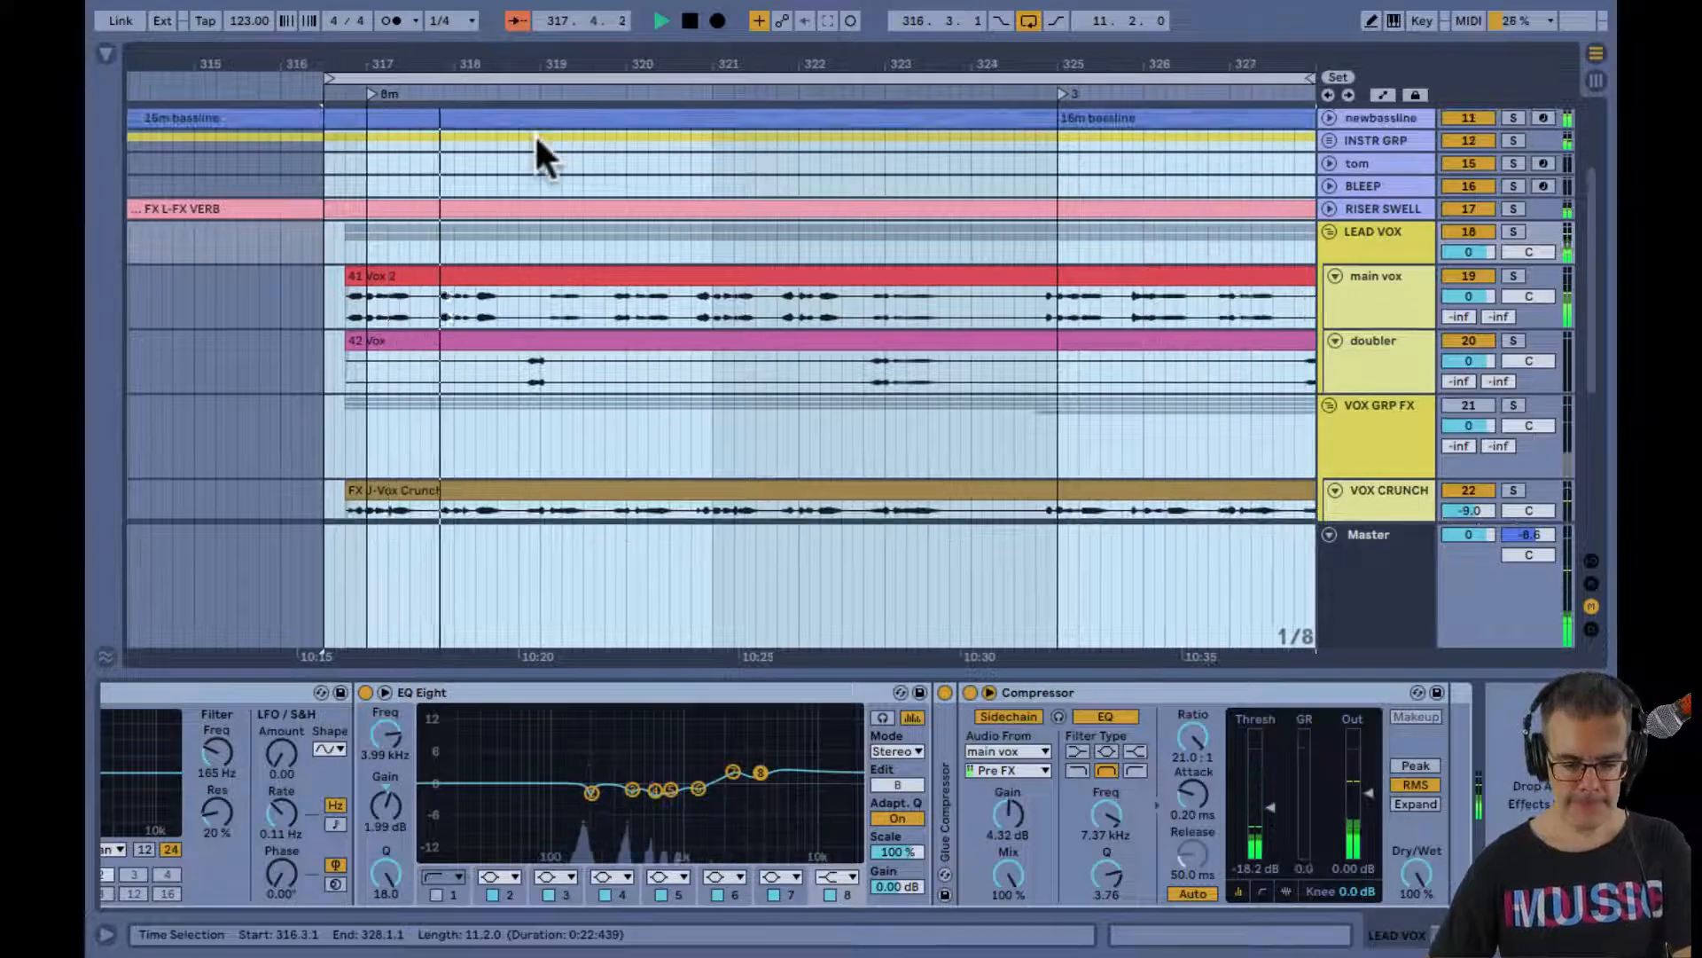
pyautogui.moveTo(521, 65); pyautogui.dragTo(425, 89)
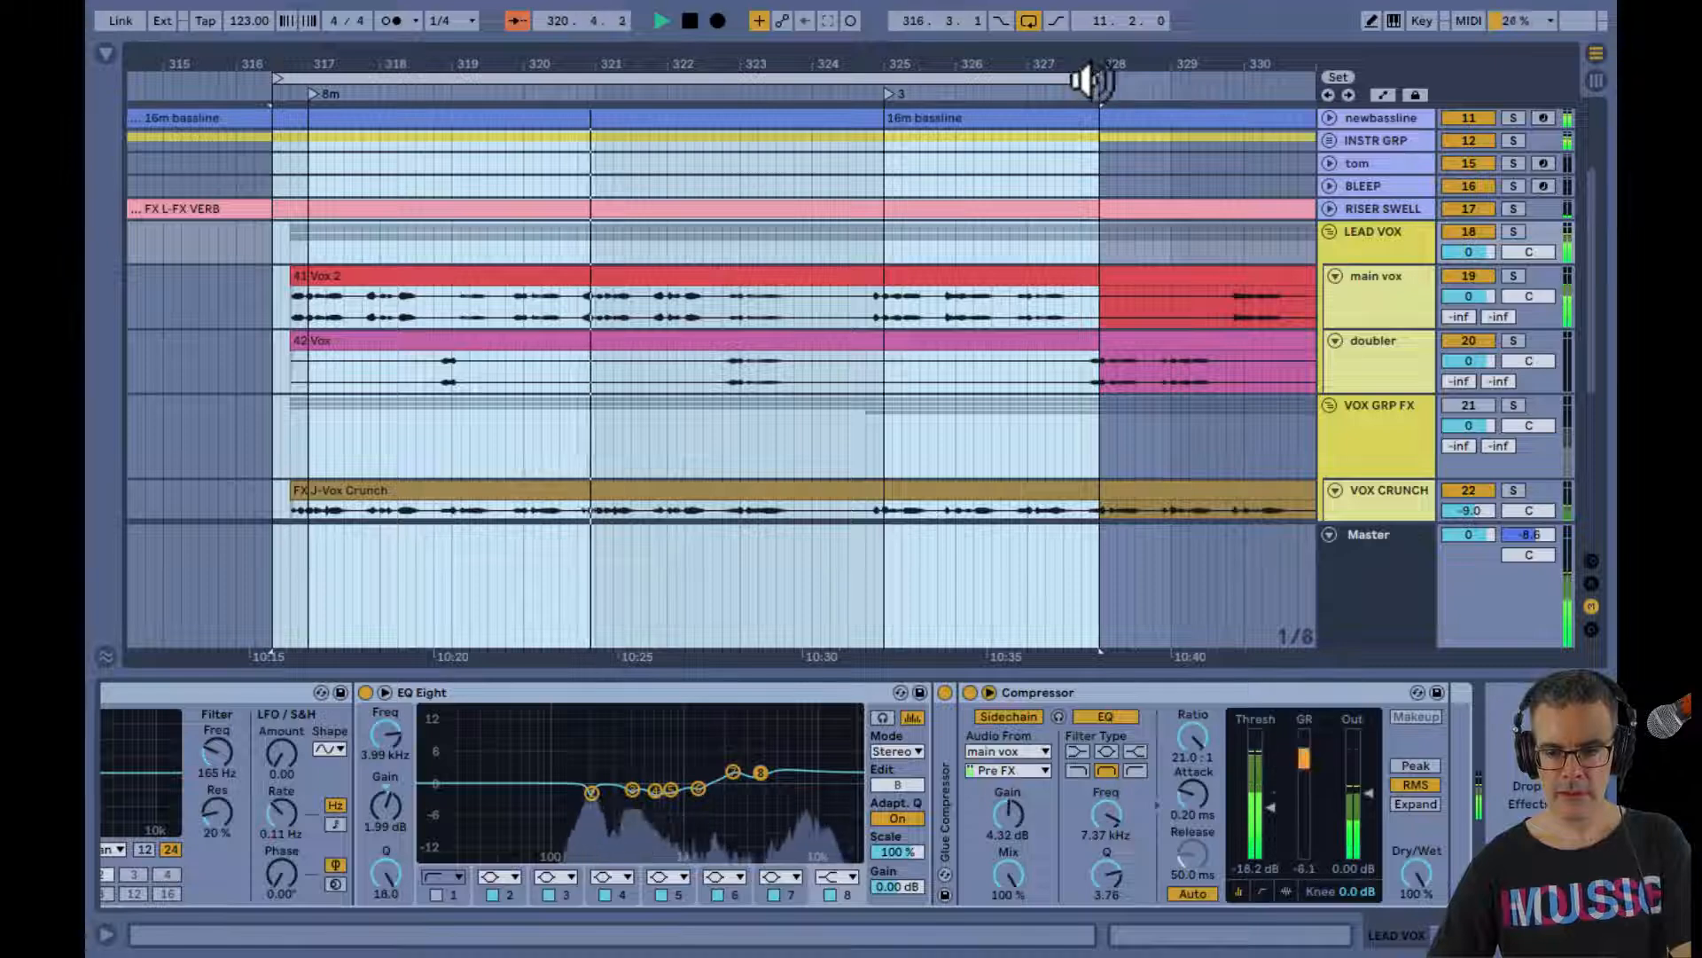
# Shorten the arrangement loop that starts at 316.3.1 to a length of exactly 8.0.0
pyautogui.moveTo(1091, 78); pyautogui.dragTo(843, 106)
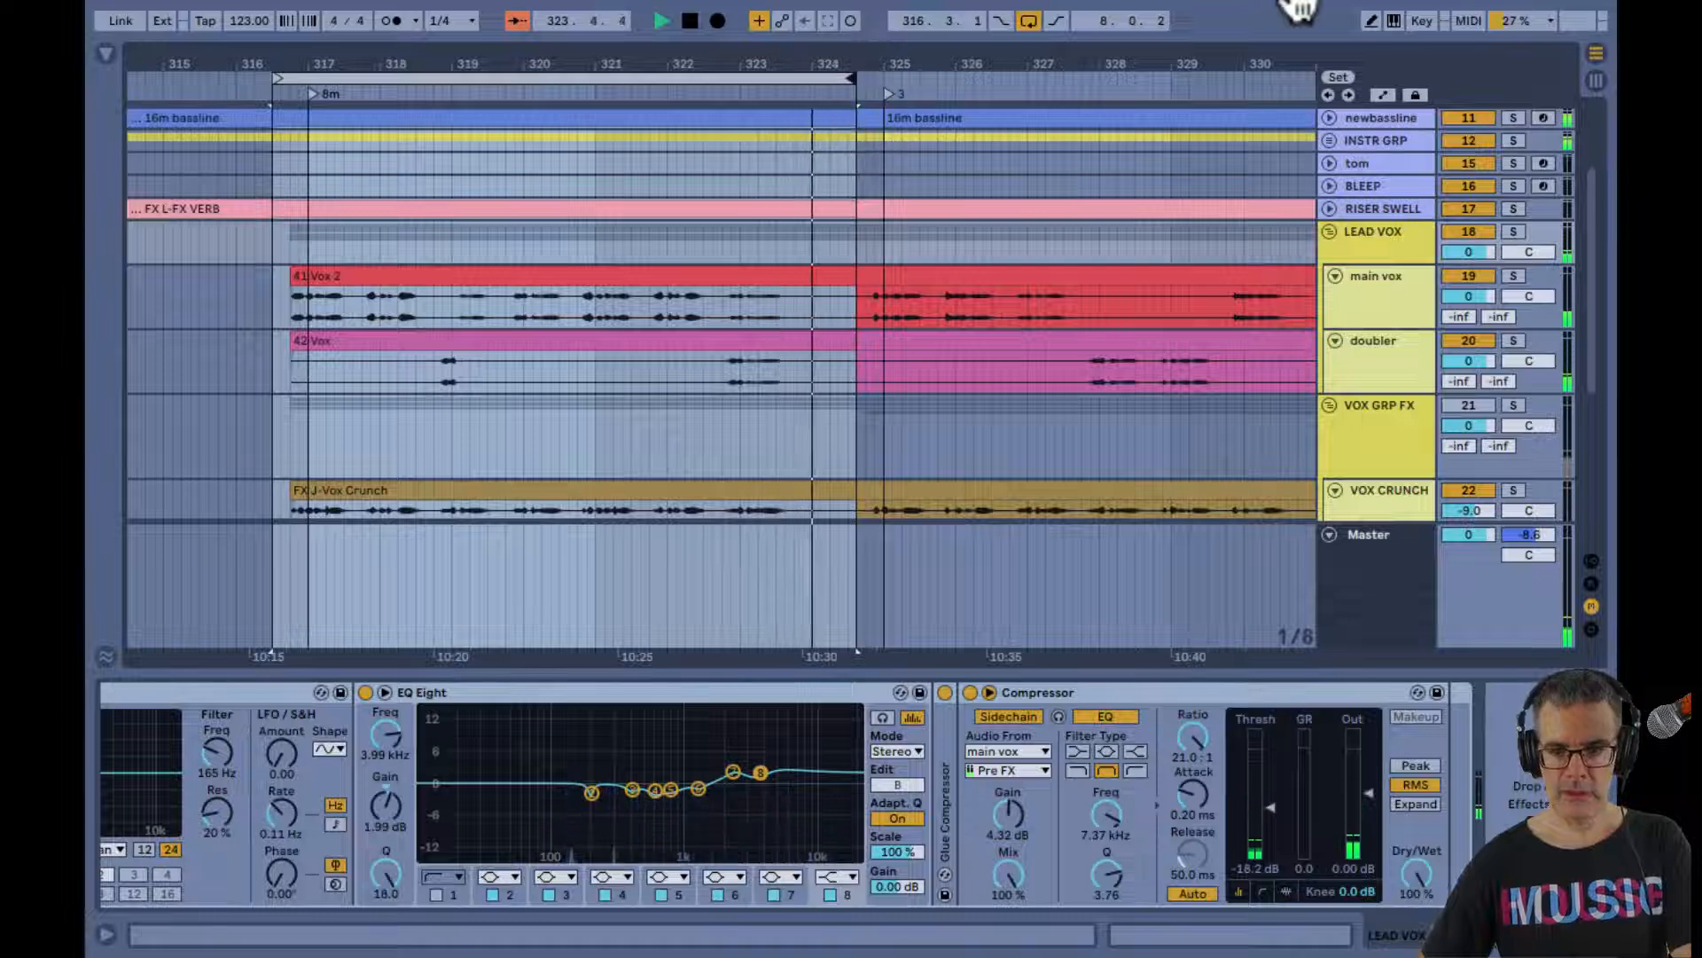
pyautogui.moveTo(1180, 26)
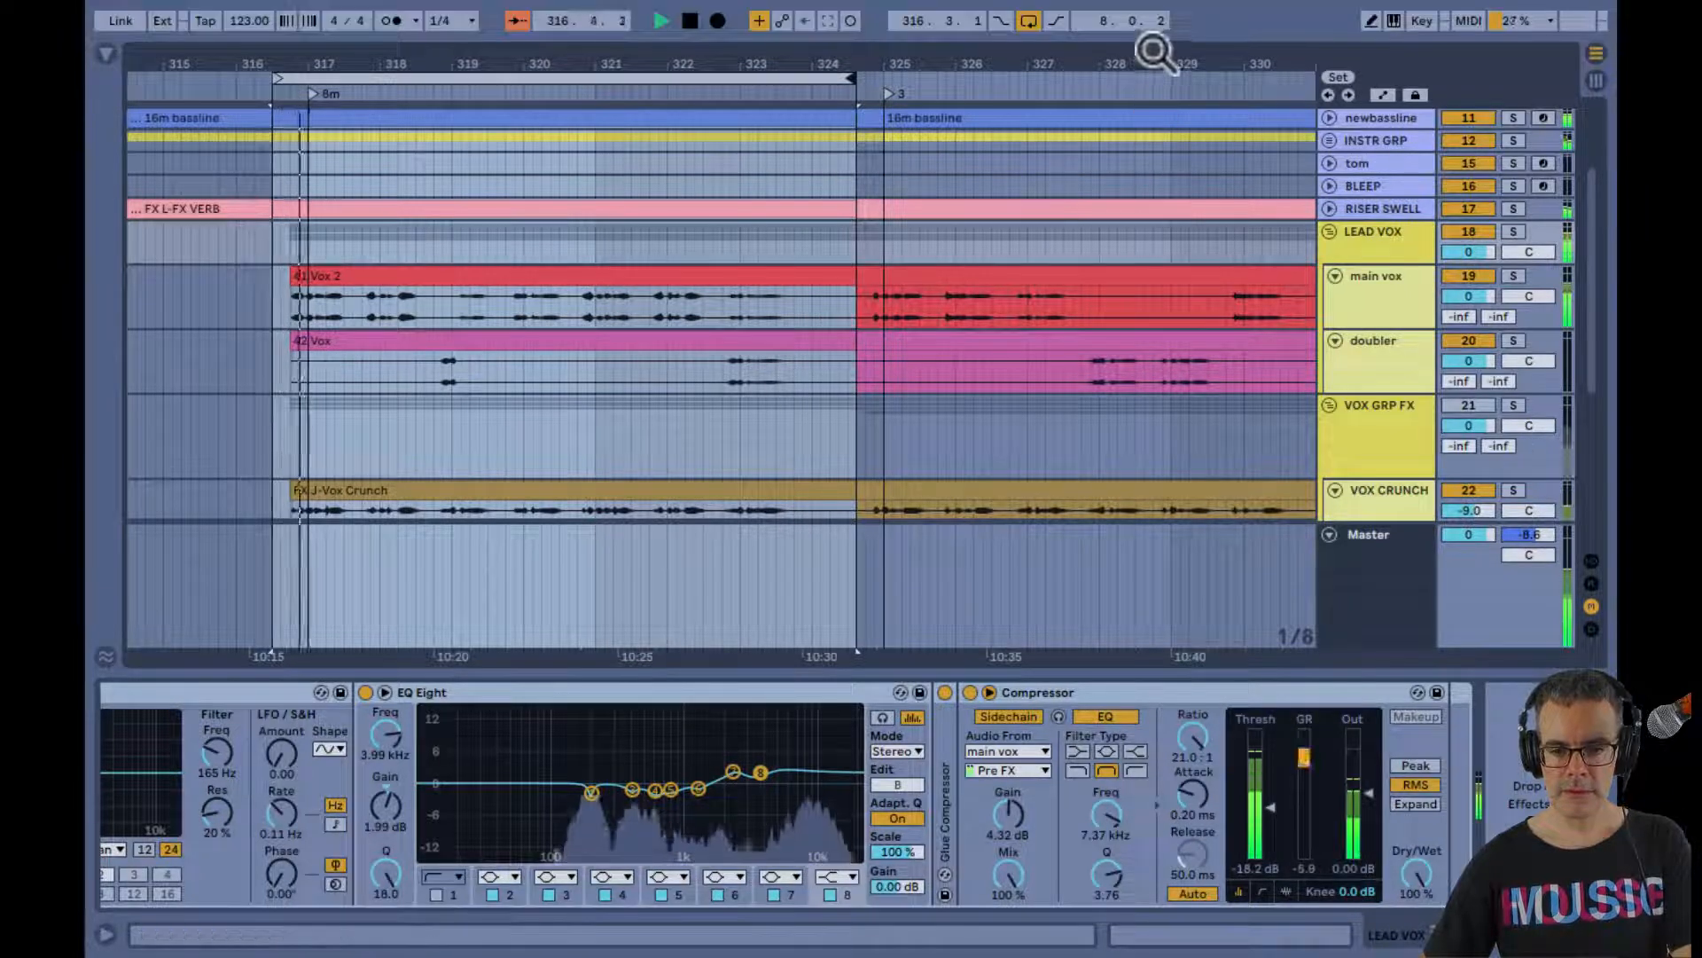
pyautogui.click(1157, 21)
pyautogui.write('0')
pyautogui.press('Return')
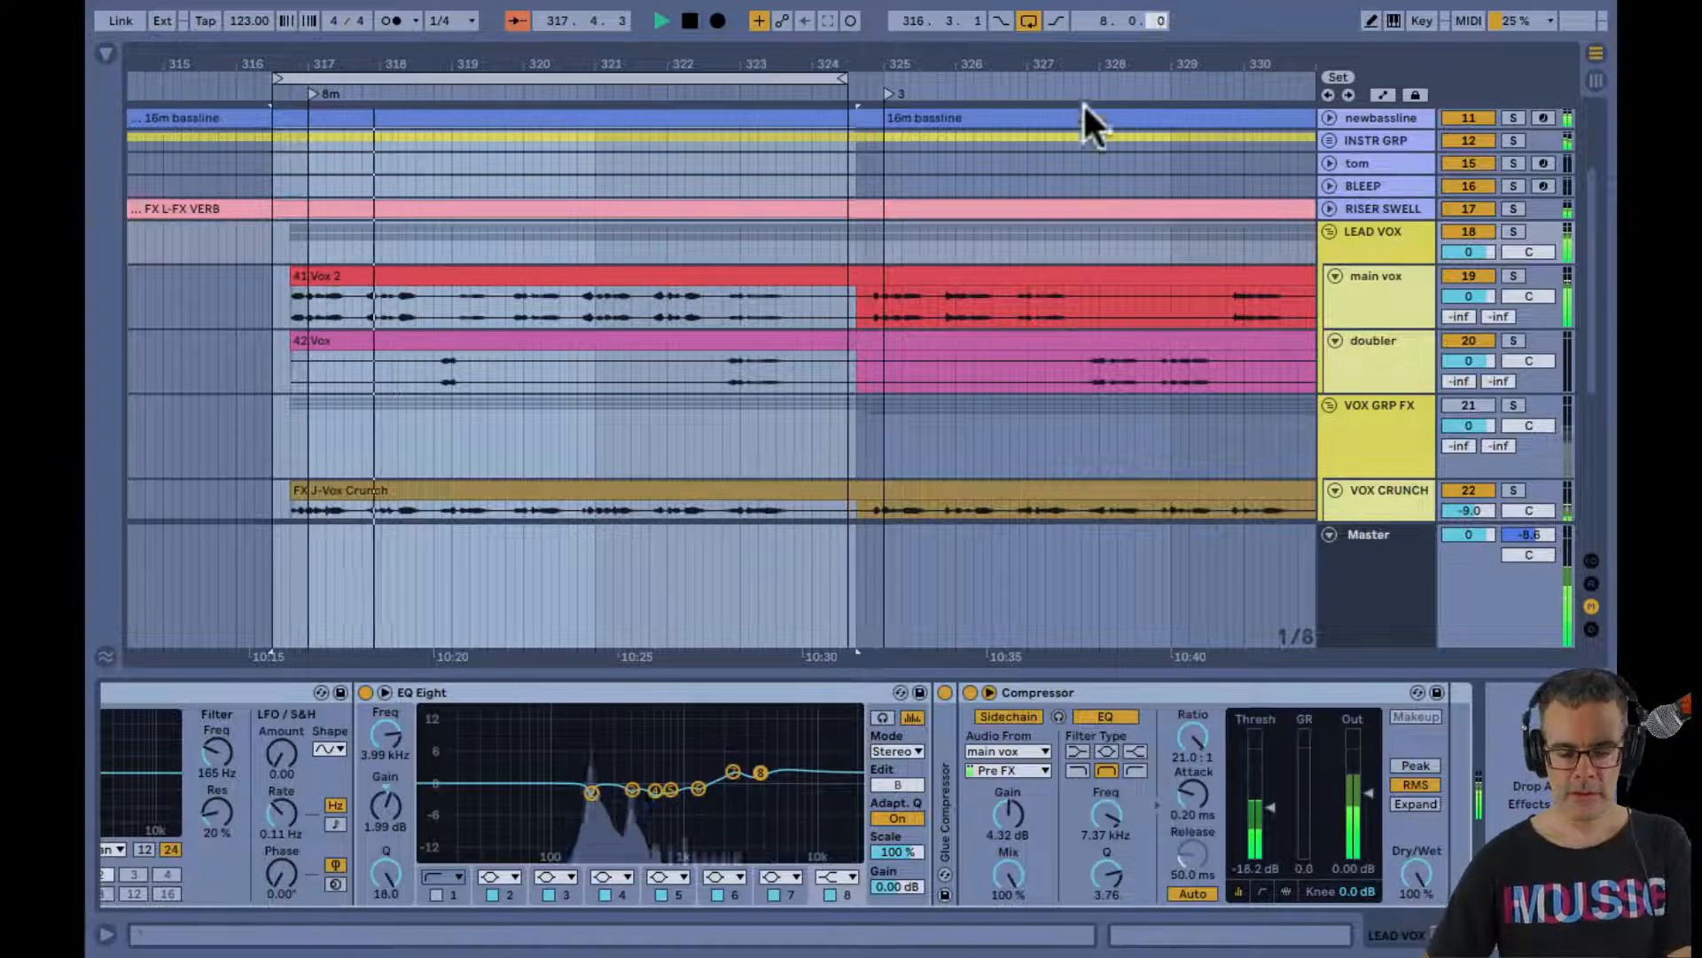
# In Session View, enlarge the LEAD VOX EQ Eight display and bypass its EQ Eight, Compressor and Auto Filter
pyautogui.press('Tab')
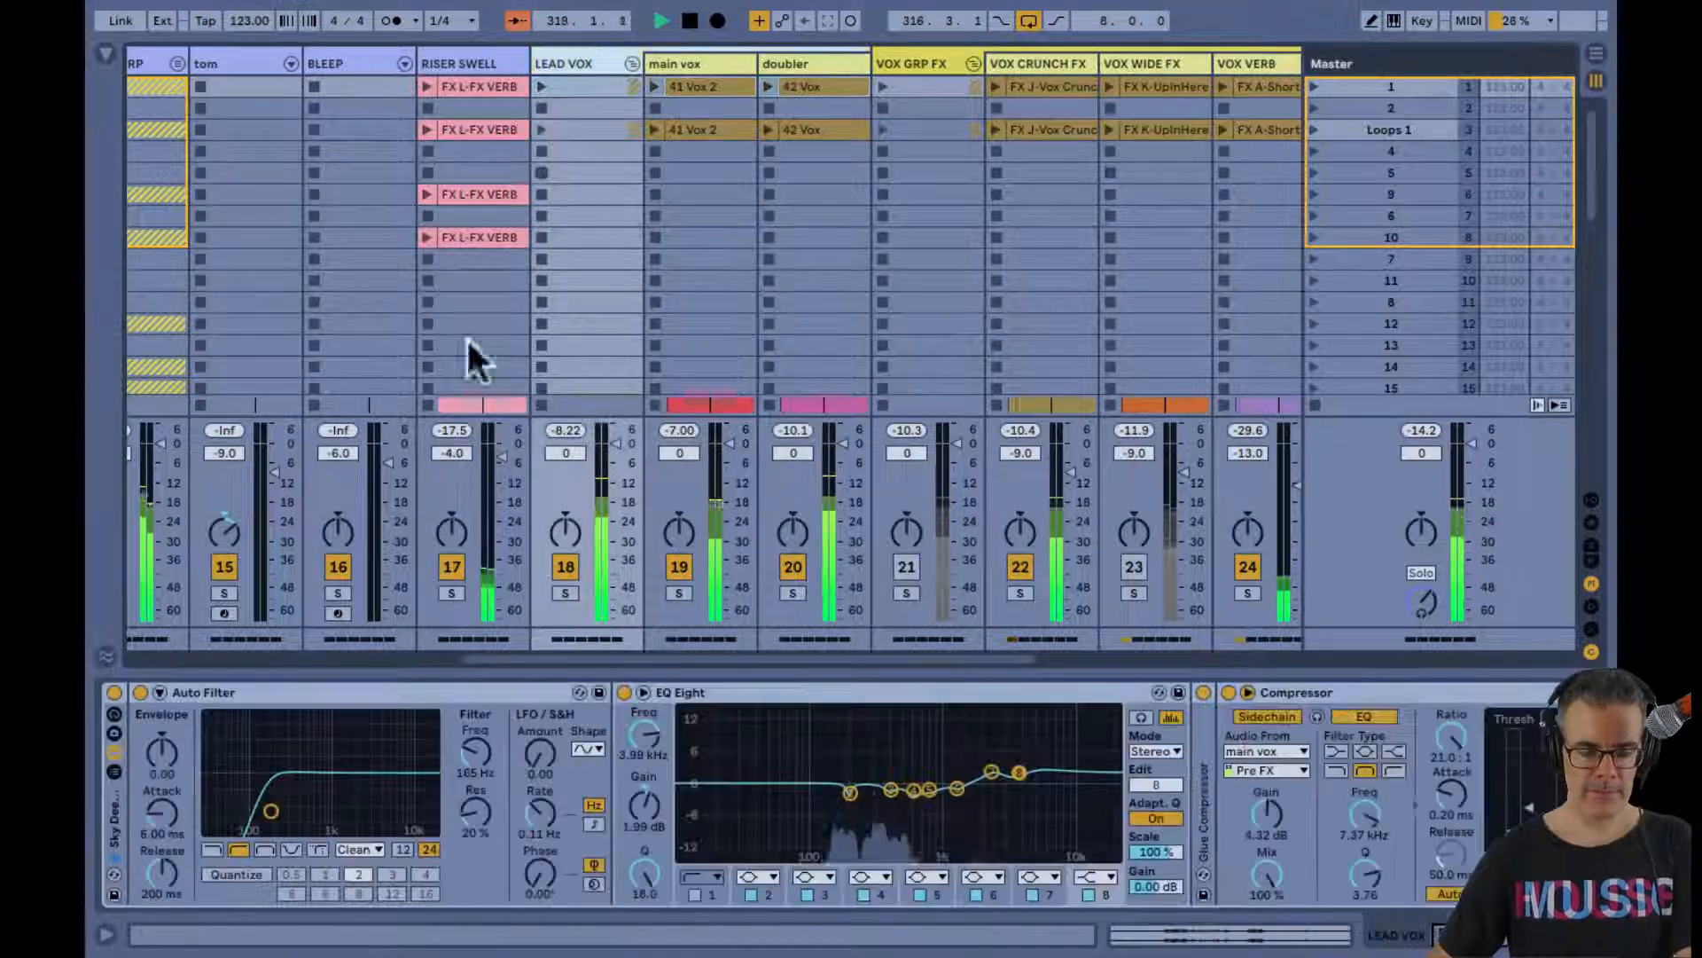
pyautogui.doubleClick(742, 758)
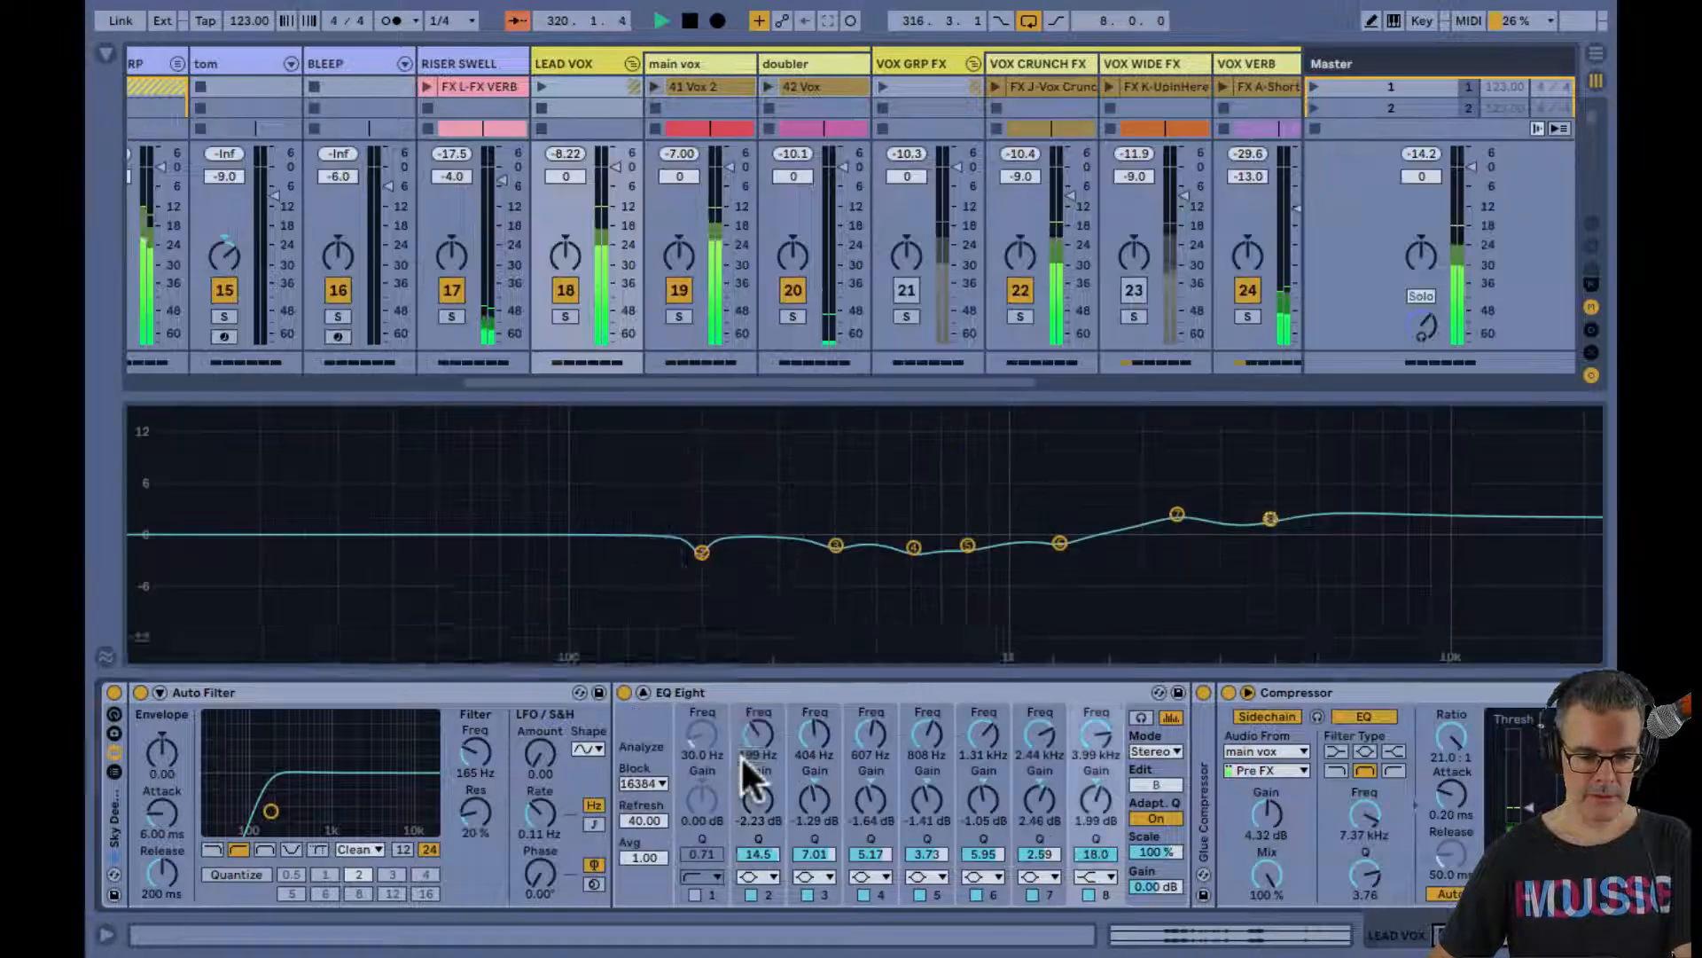
pyautogui.click(621, 693)
pyautogui.click(1228, 691)
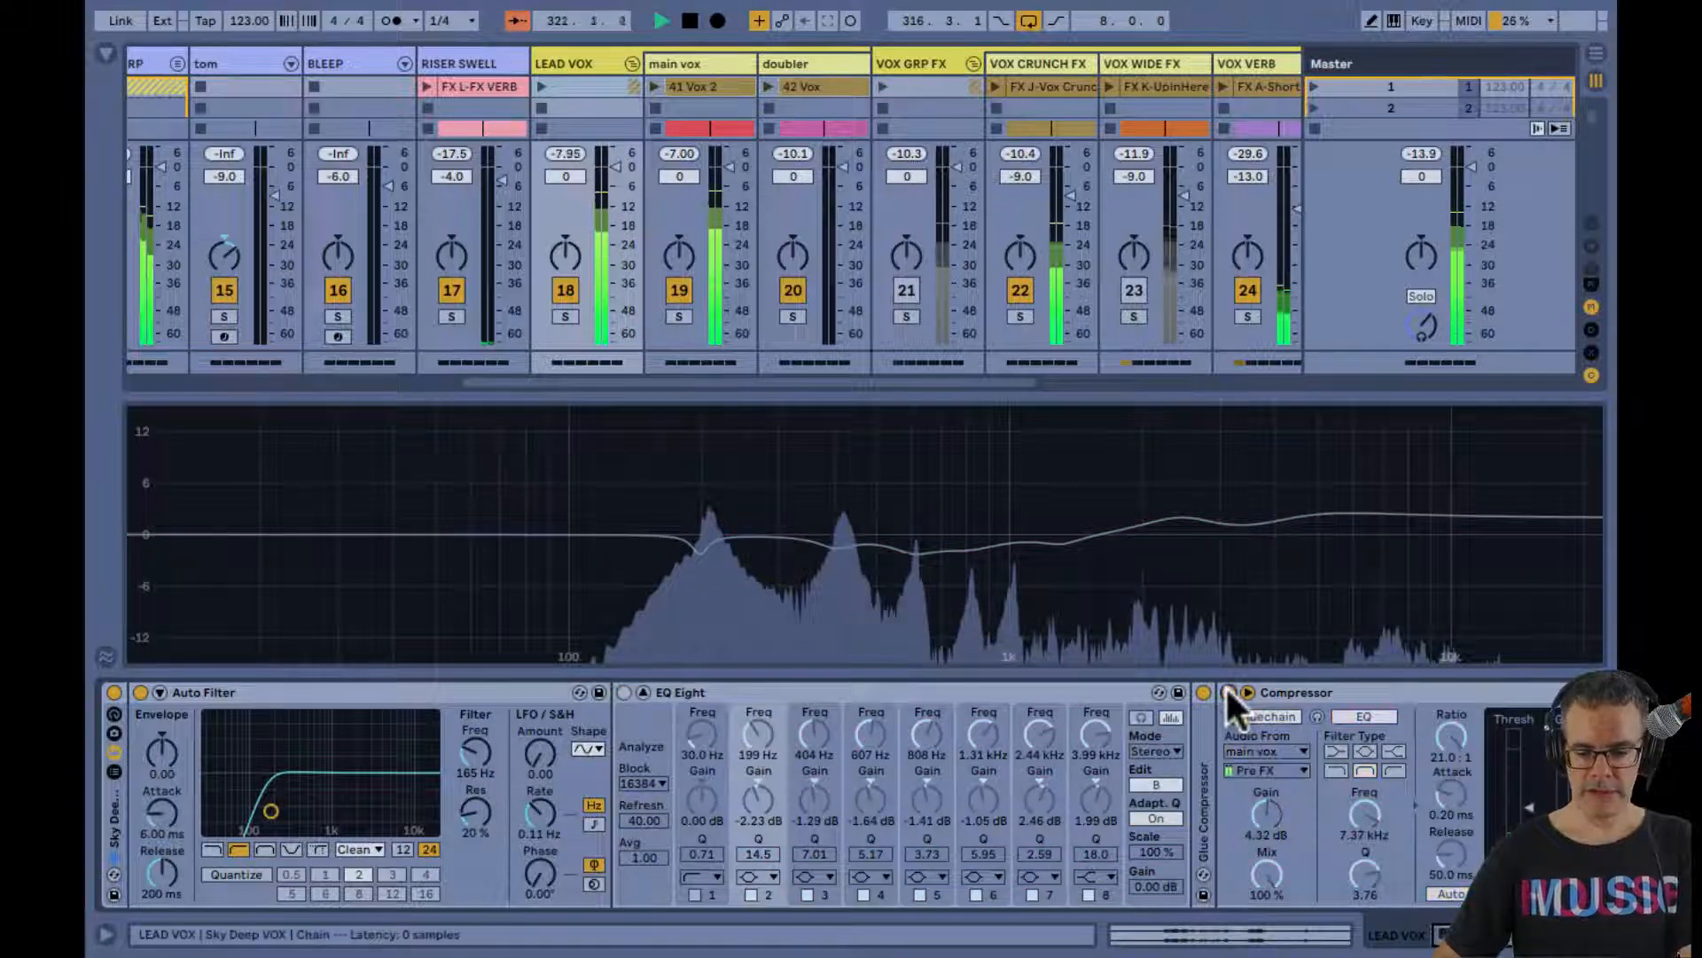
pyautogui.click(135, 690)
# Play the looped vocals while examining the Master track's enlarged Spectrum, and stop playback
pyautogui.press('End')
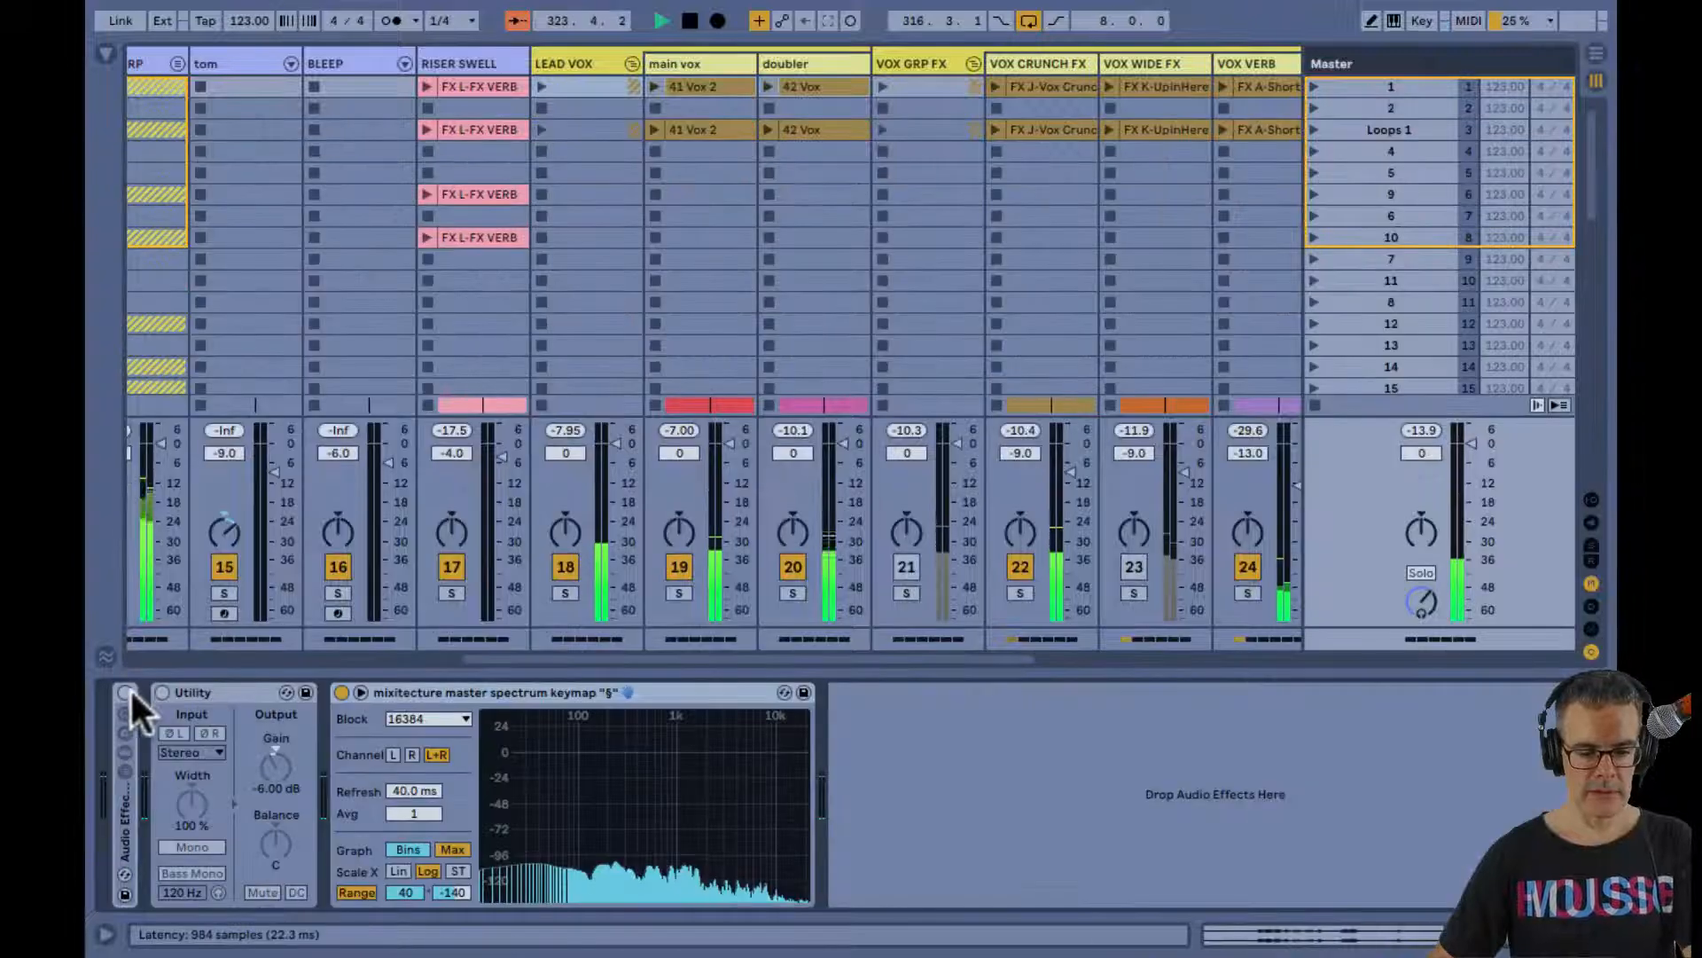
pyautogui.doubleClick(617, 817)
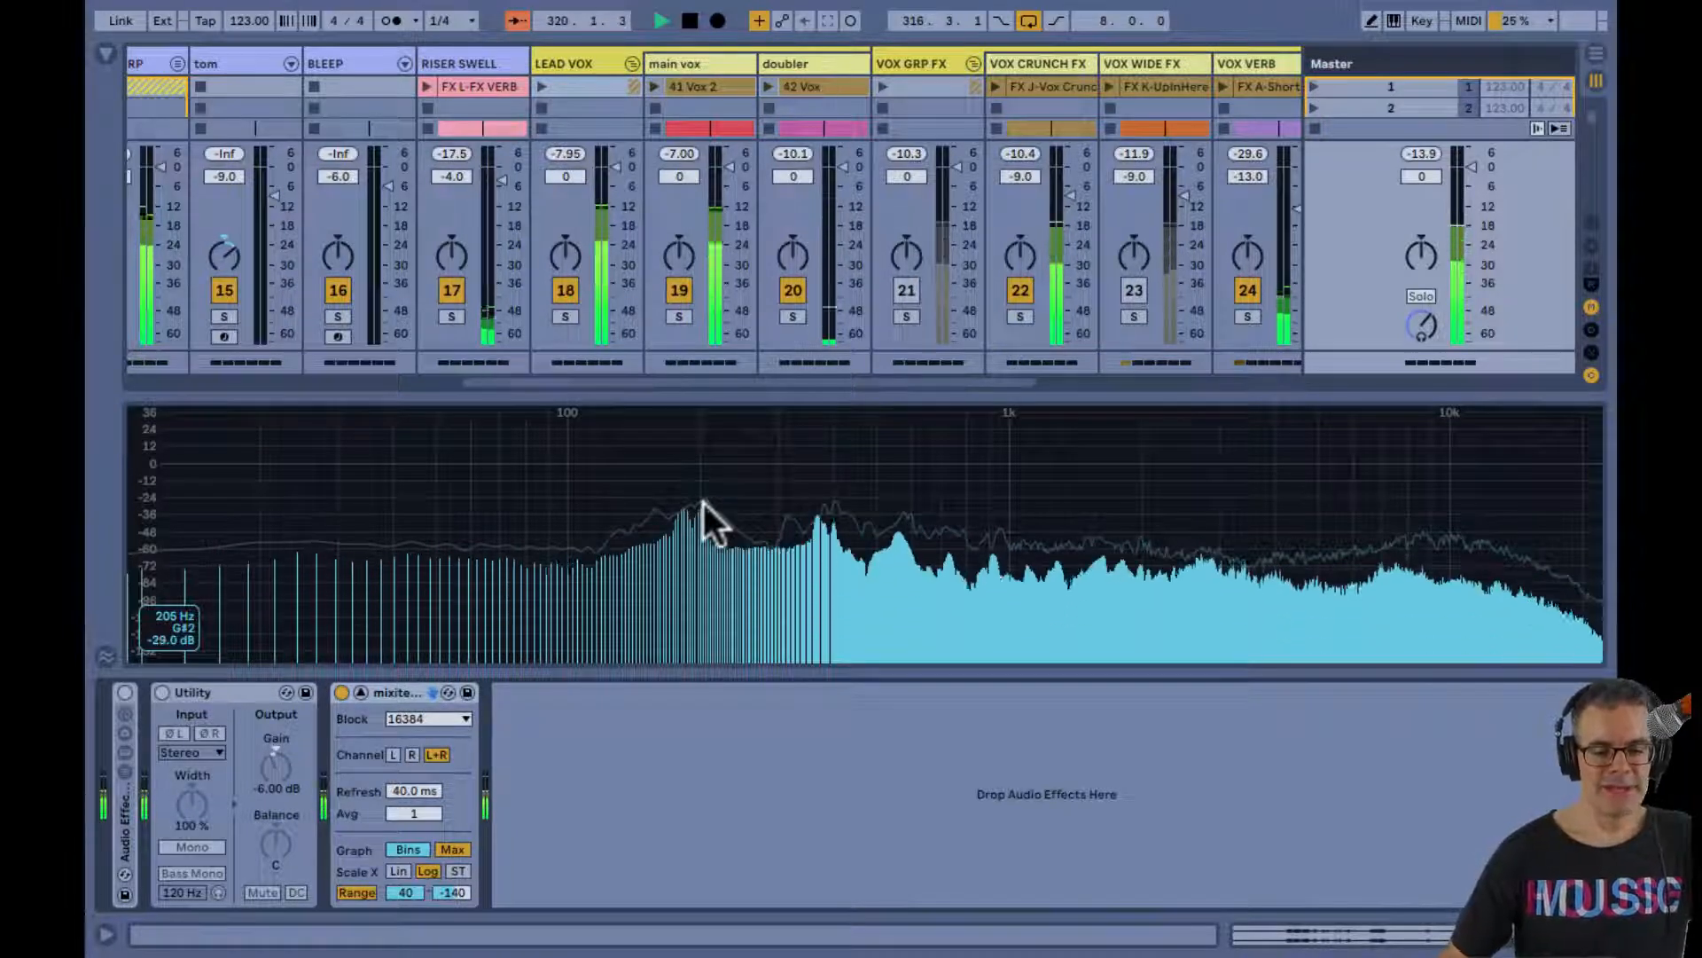
pyautogui.press('space')
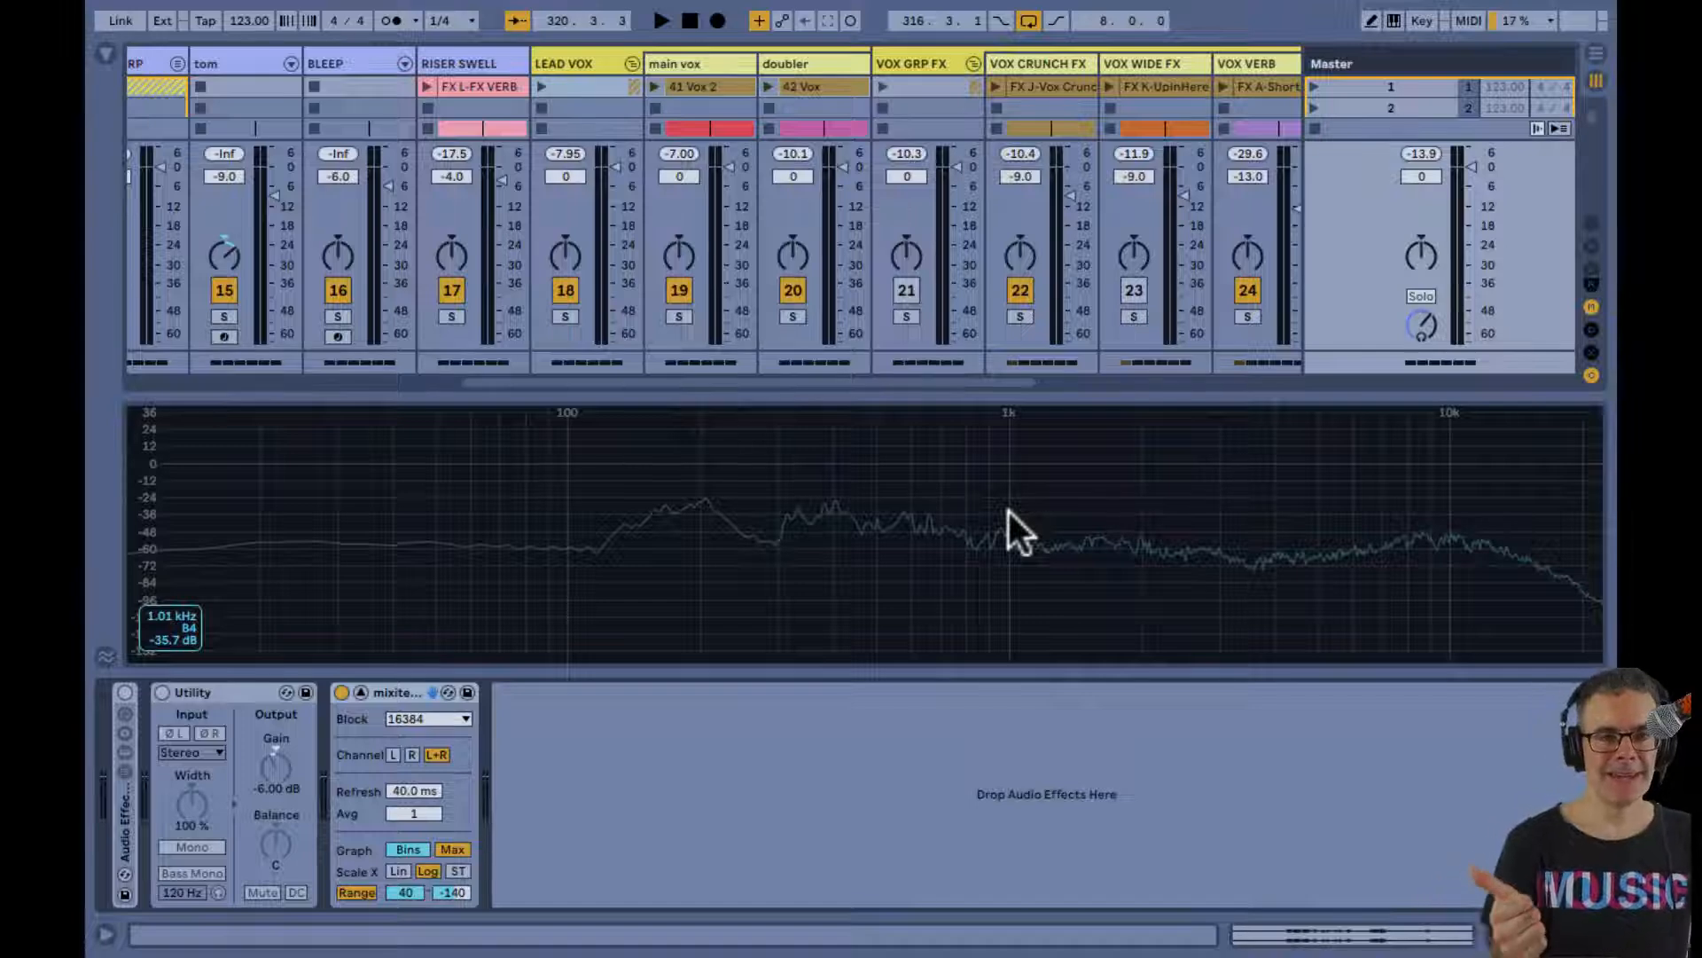
pyautogui.press('space')
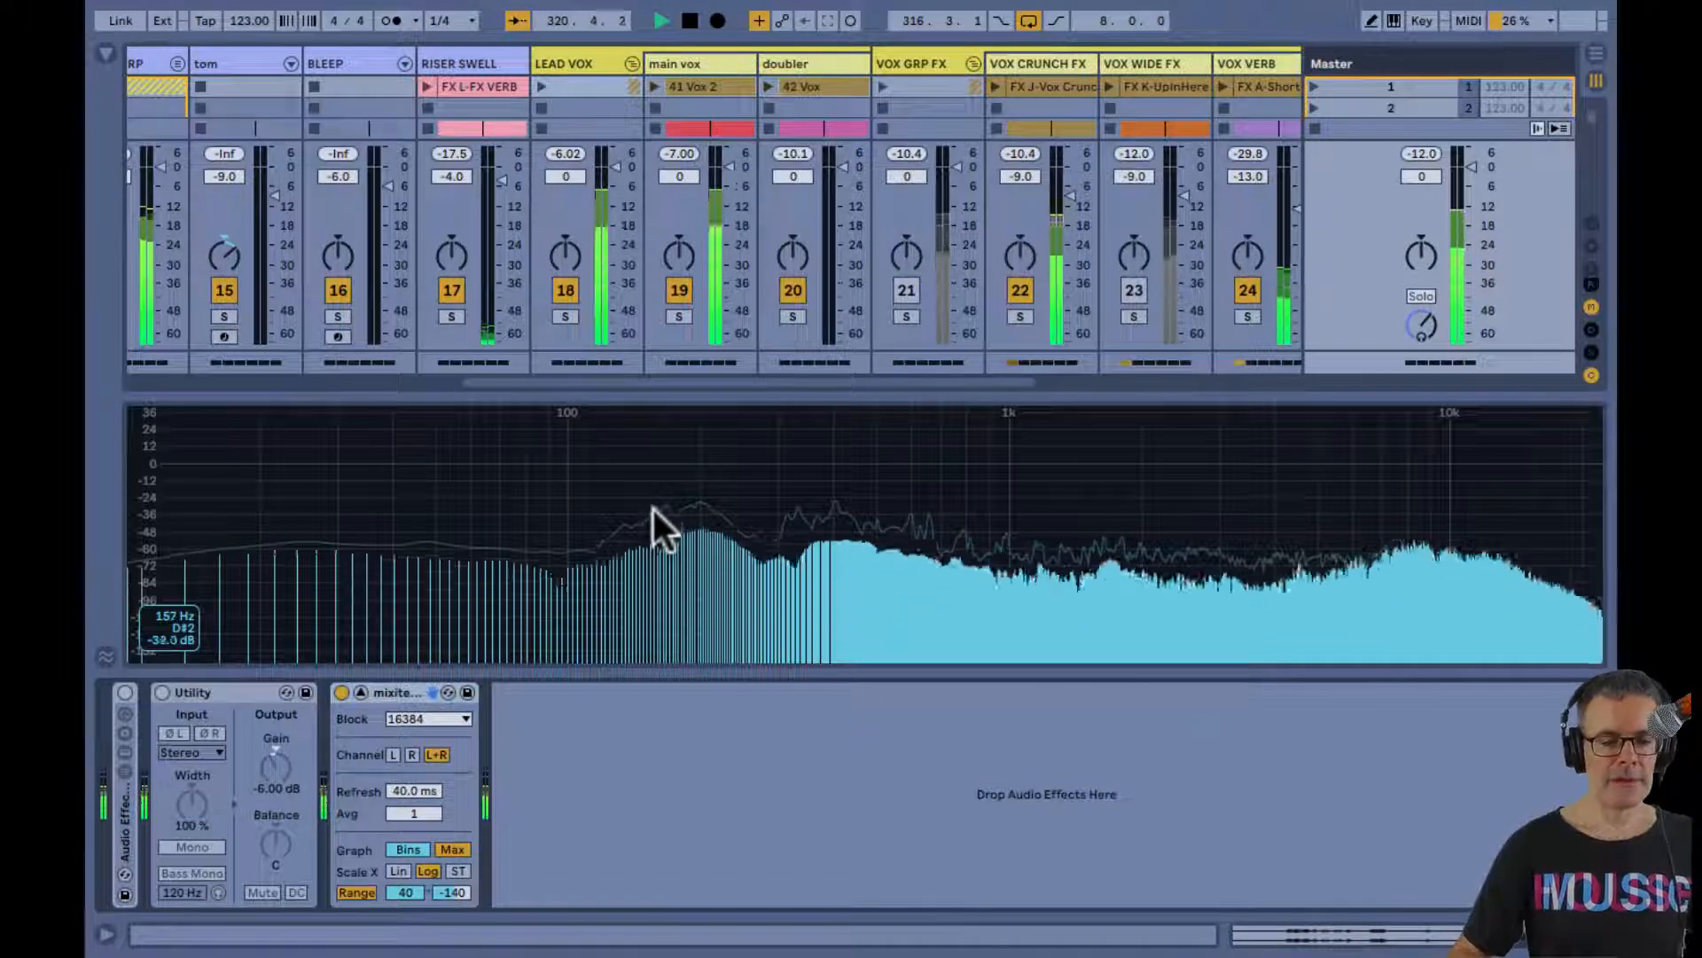
pyautogui.press('space')
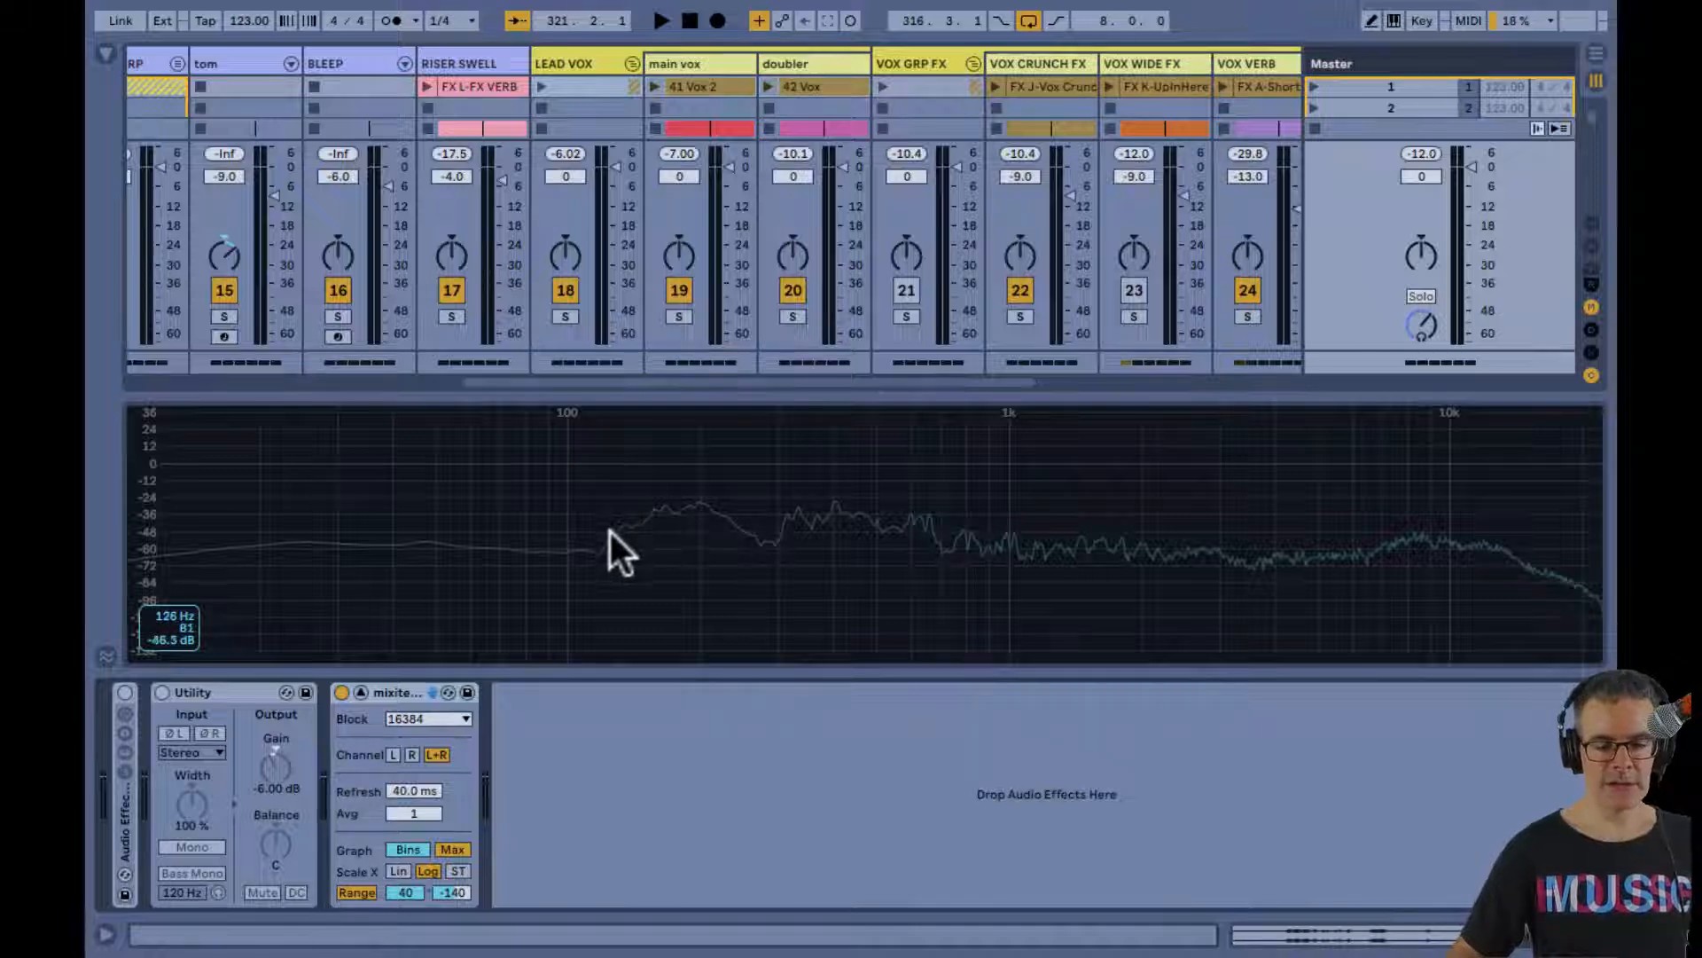
# Turn the LEAD VOX Auto Filter back on and audition its high-pass cutoff, finishing at 165 Hz
pyautogui.click(587, 60)
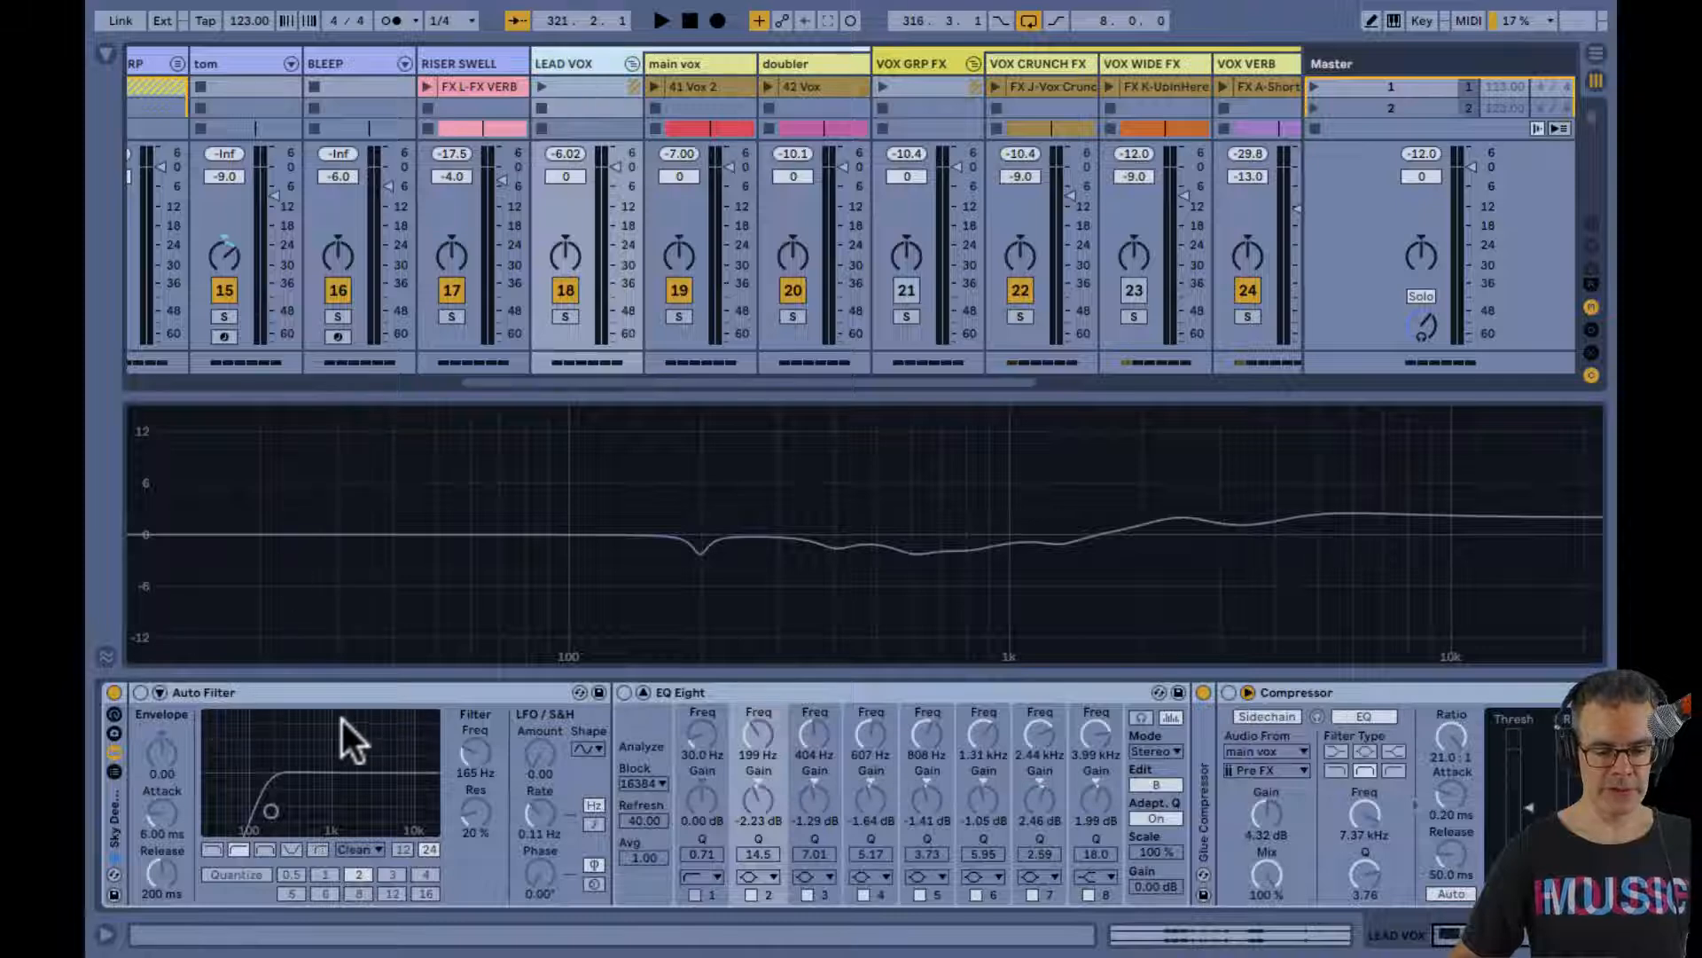
pyautogui.click(138, 690)
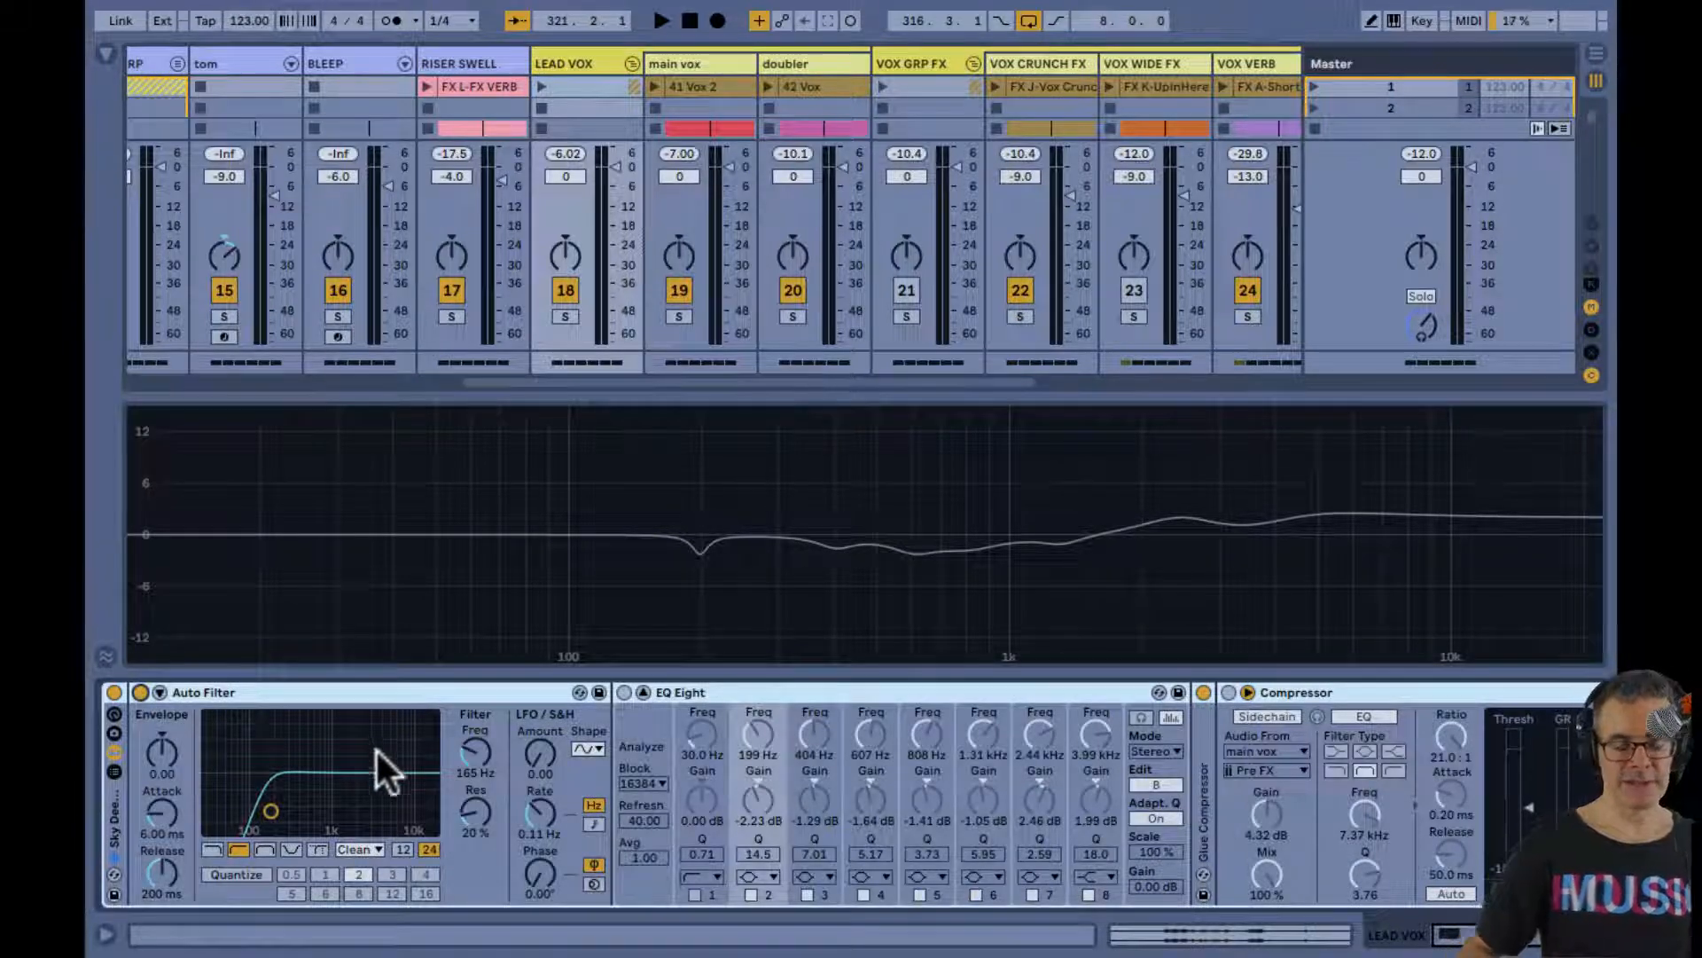
pyautogui.press('space')
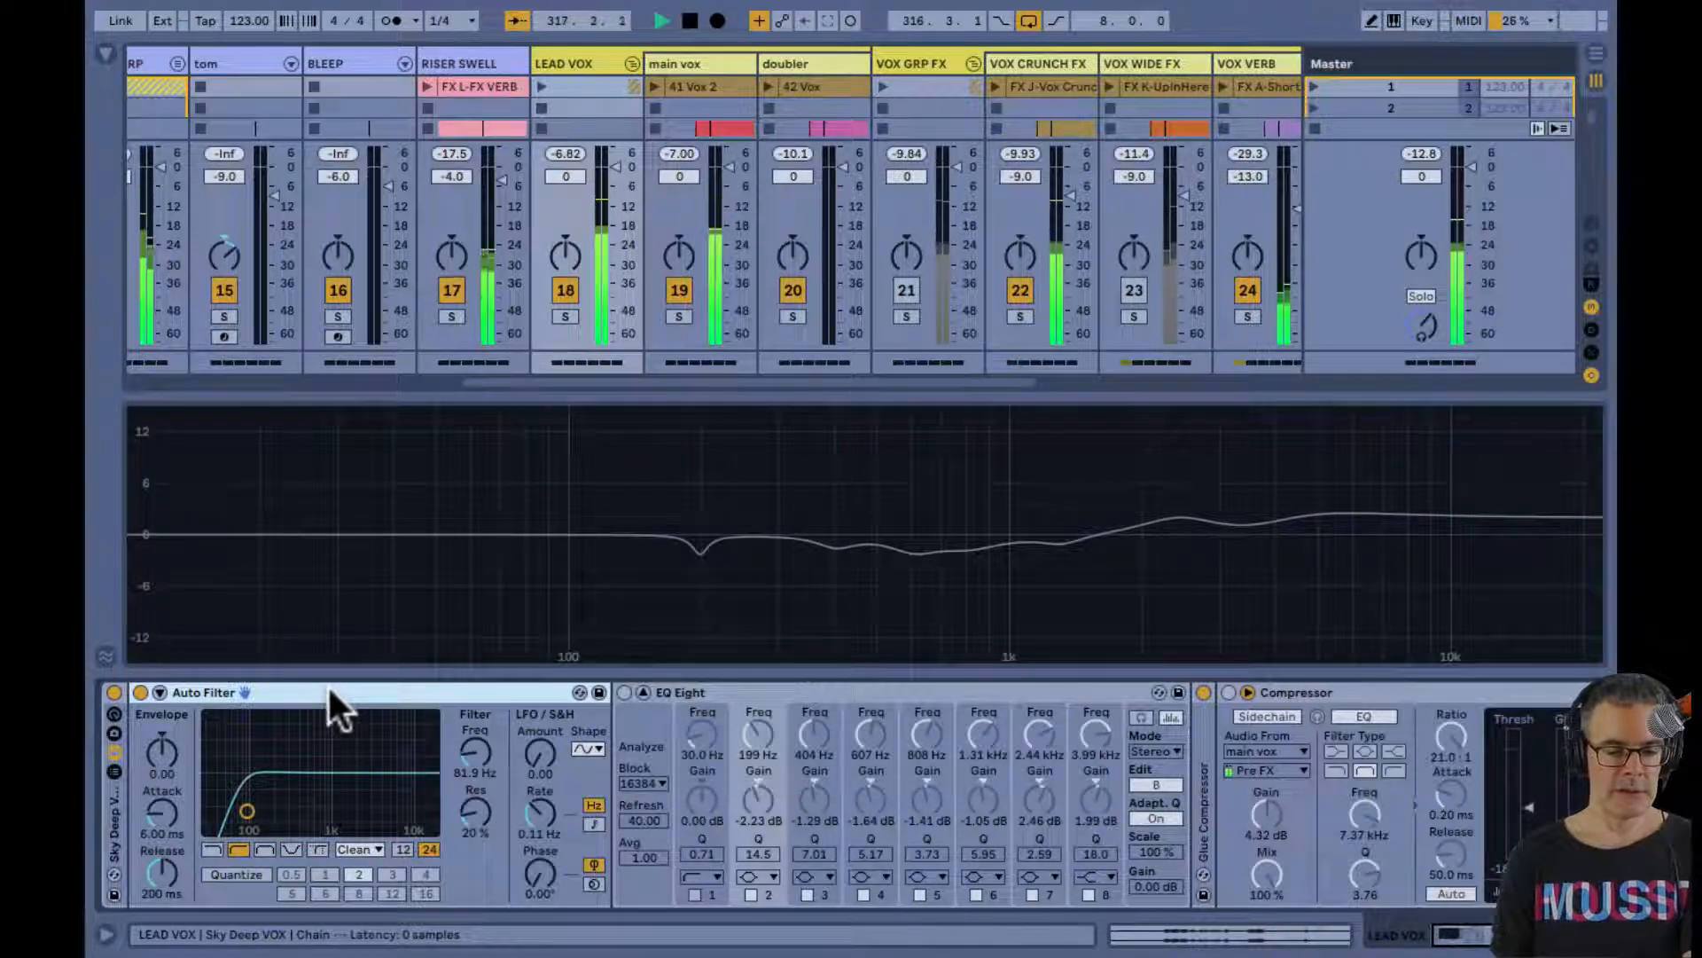
pyautogui.press('space')
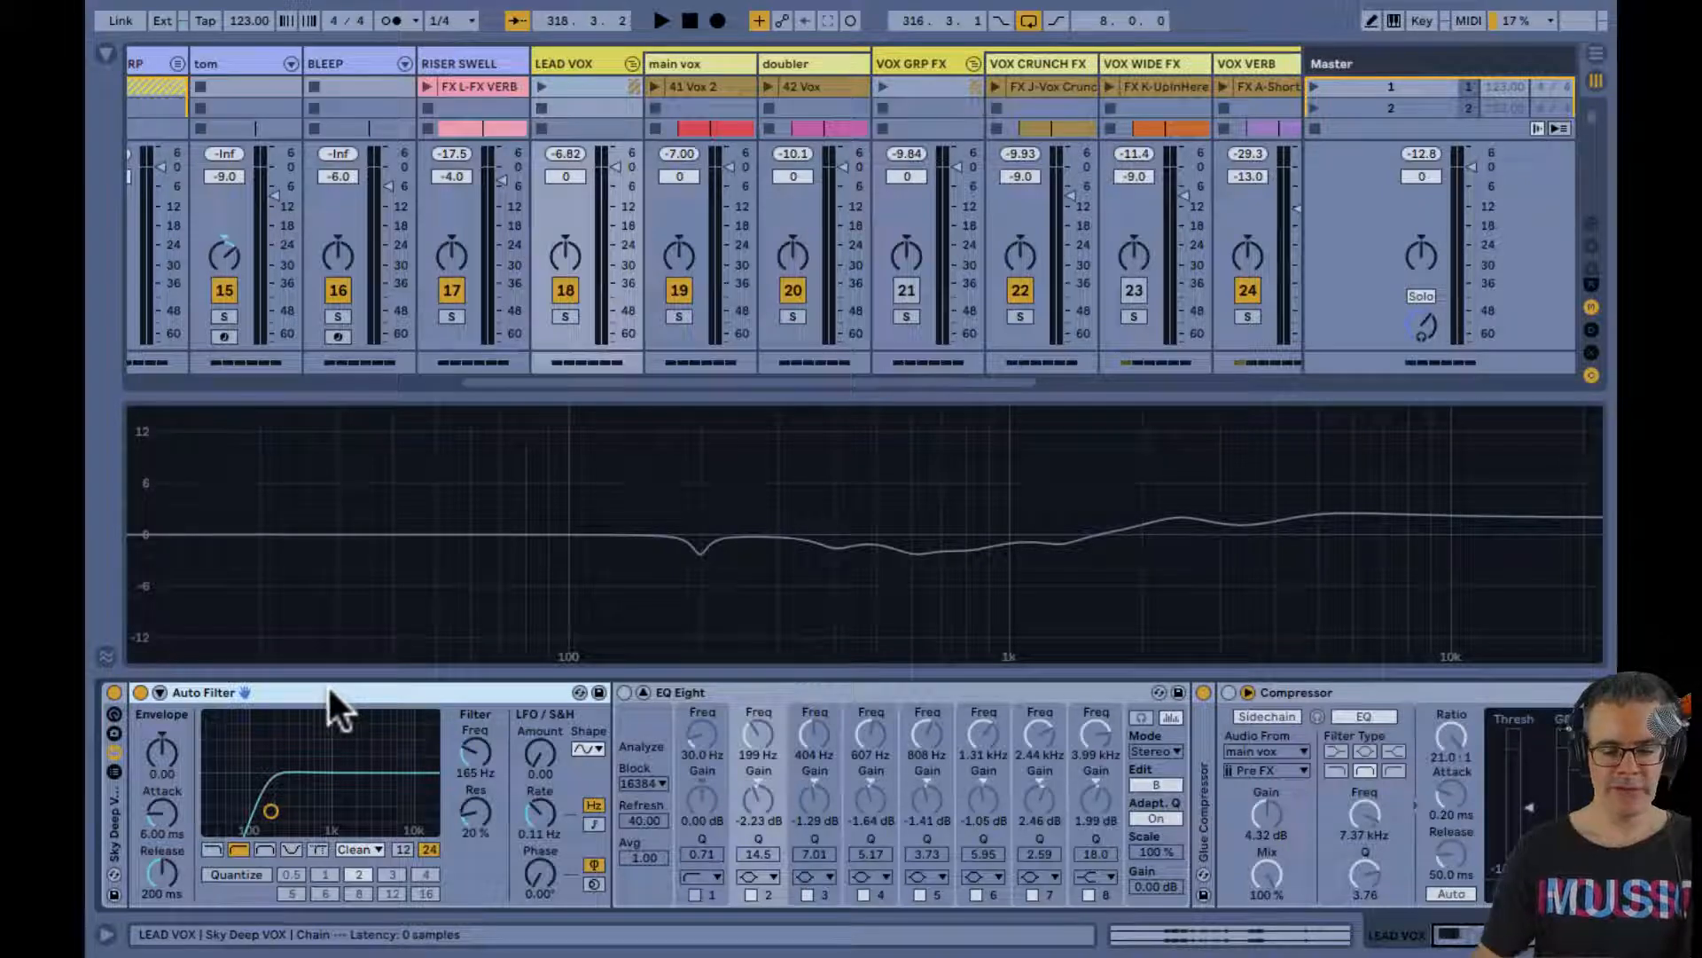
# Turn the LEAD VOX EQ Eight back on during loop playback, and stop after listening to it
pyautogui.press('space')
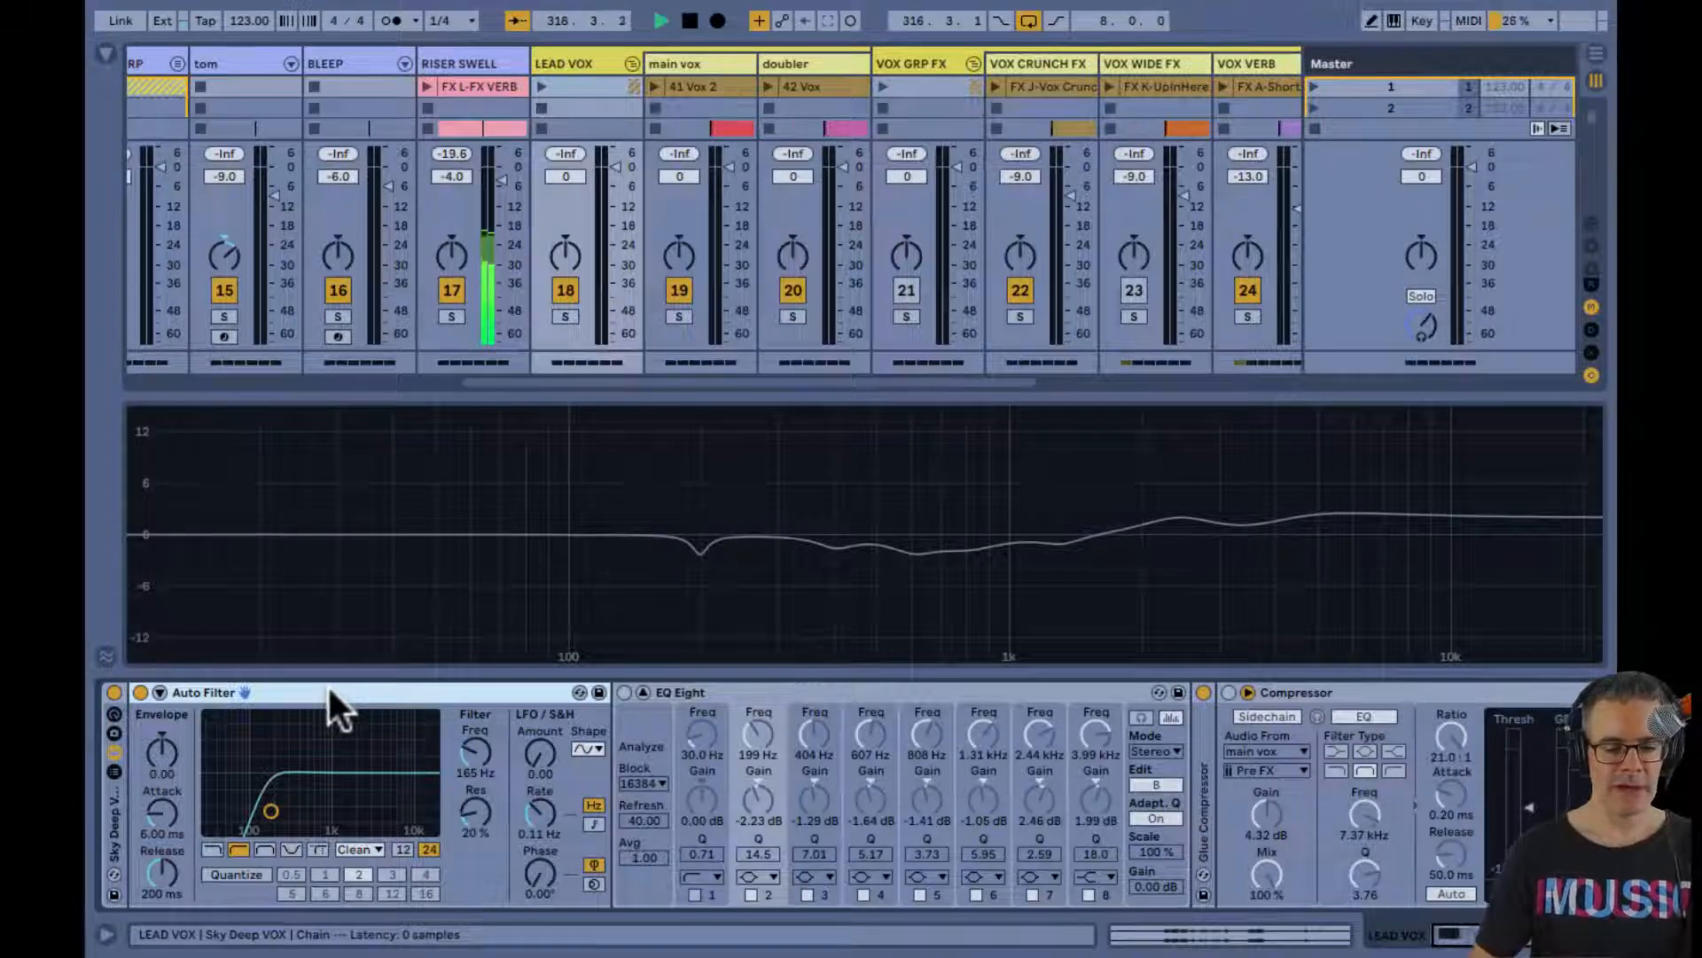
pyautogui.click(624, 691)
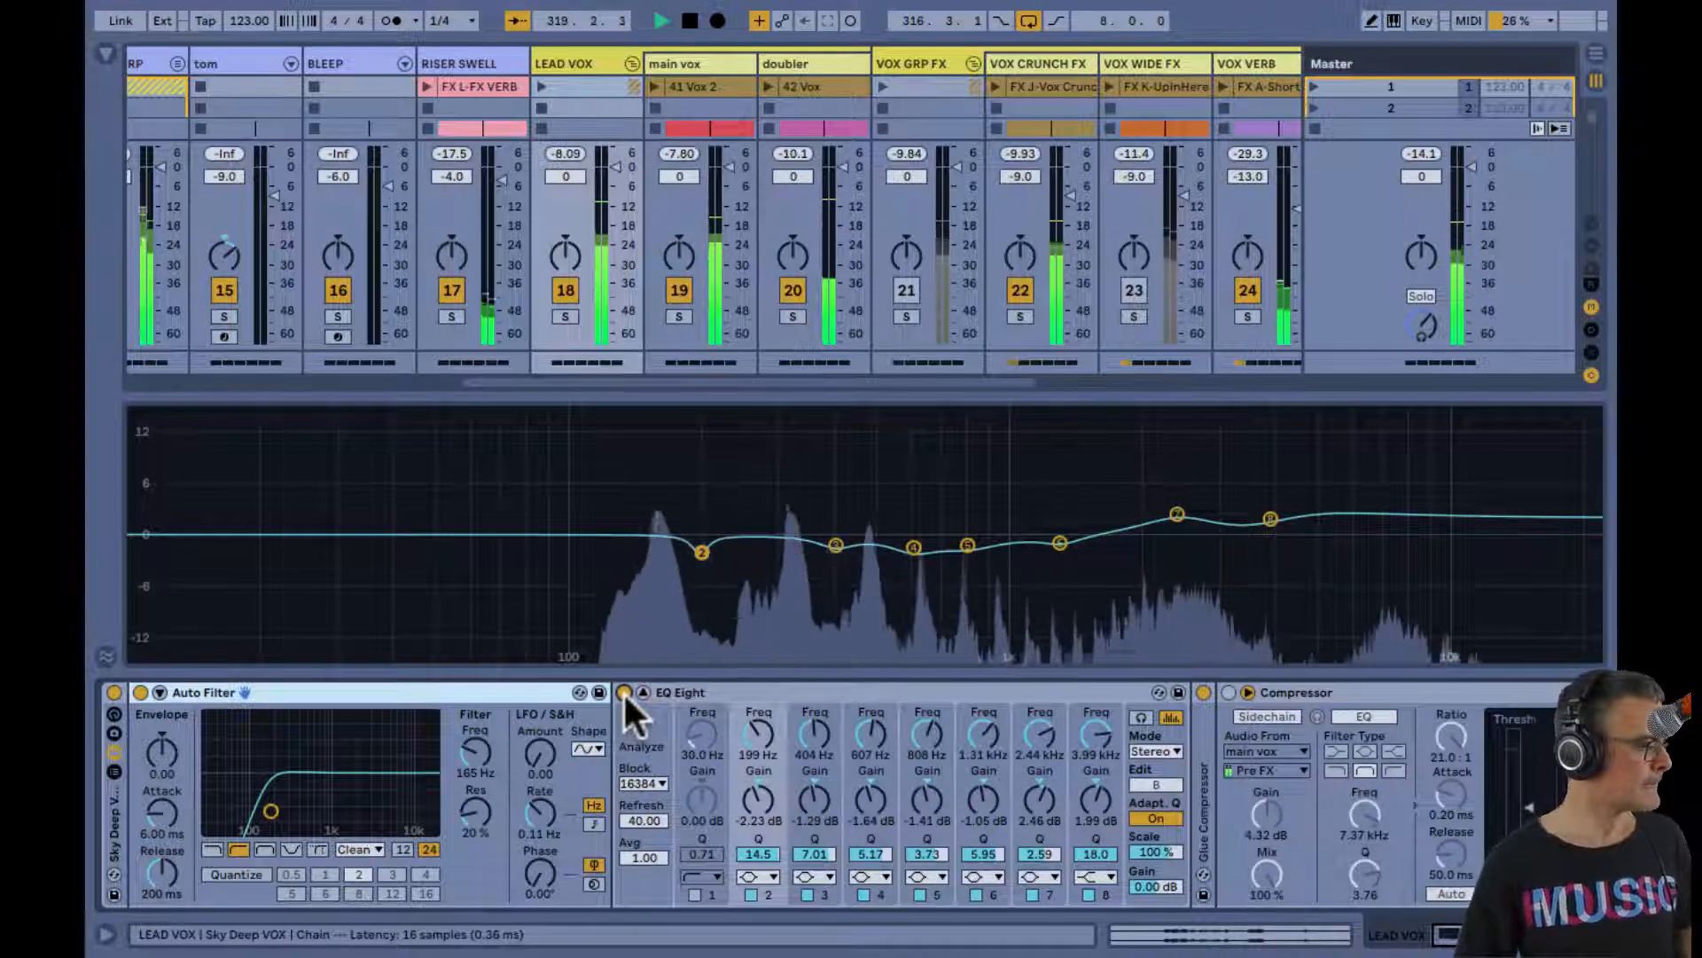
pyautogui.press('space')
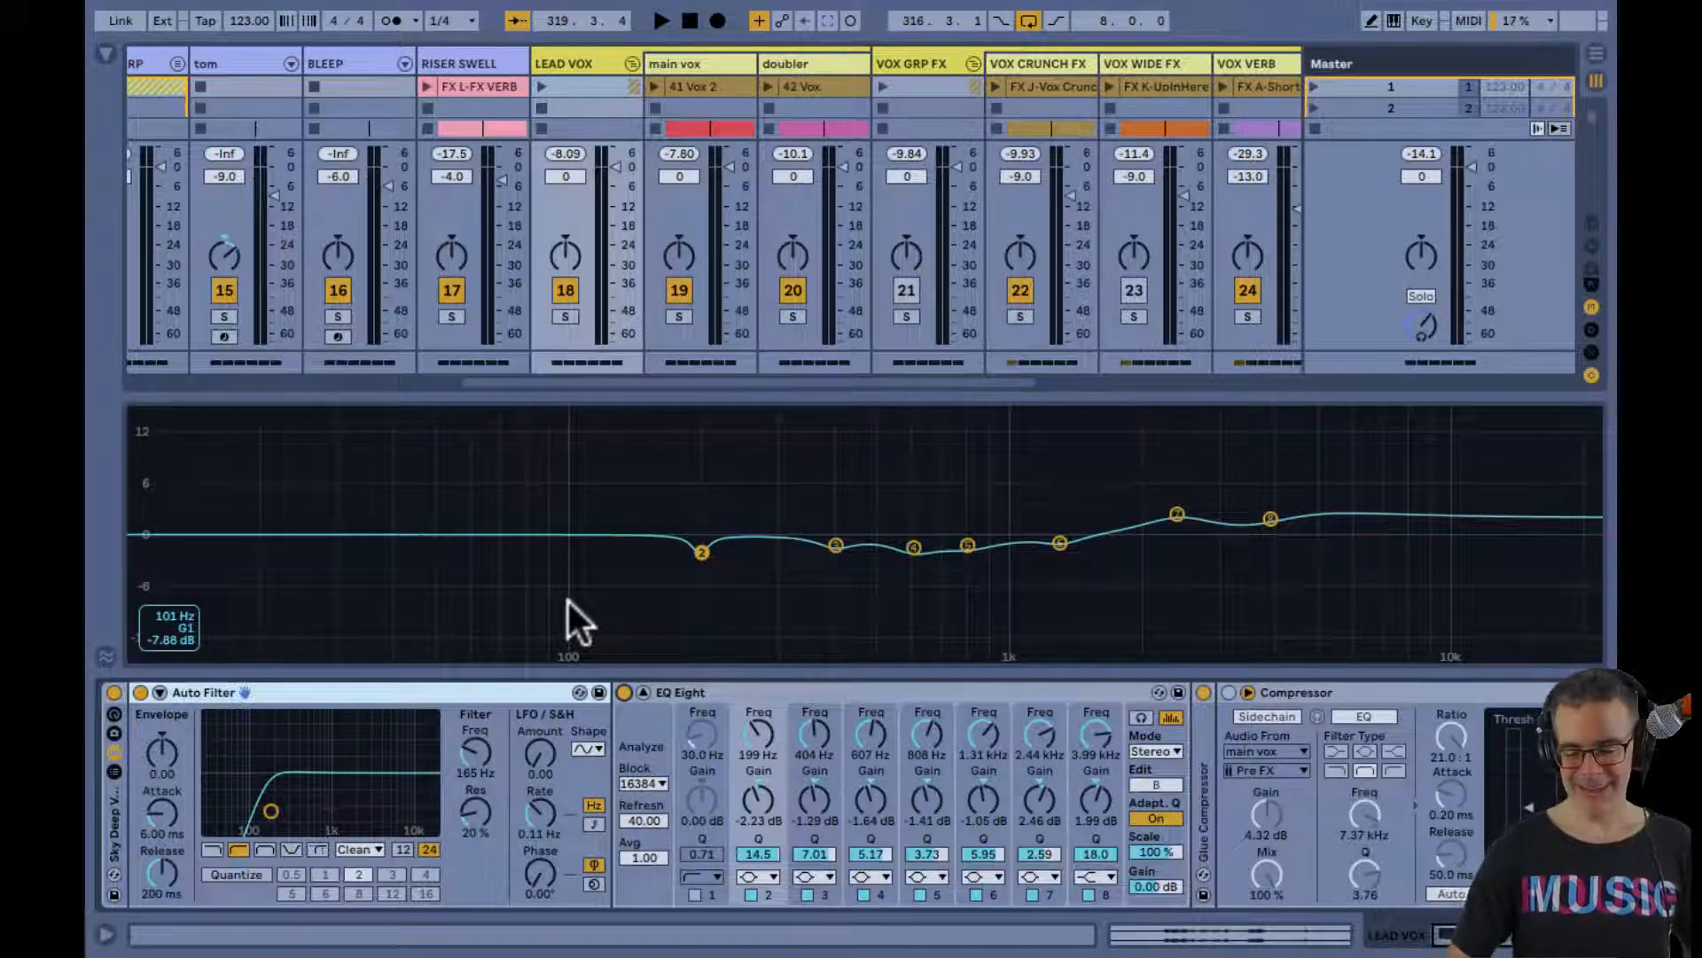
# Set EQ Eight band 2 to -4.92 dB with Q 9.50, boost band 3 to 15.0 dB at 399 Hz, and inspect the band frequencies
pyautogui.press('space')
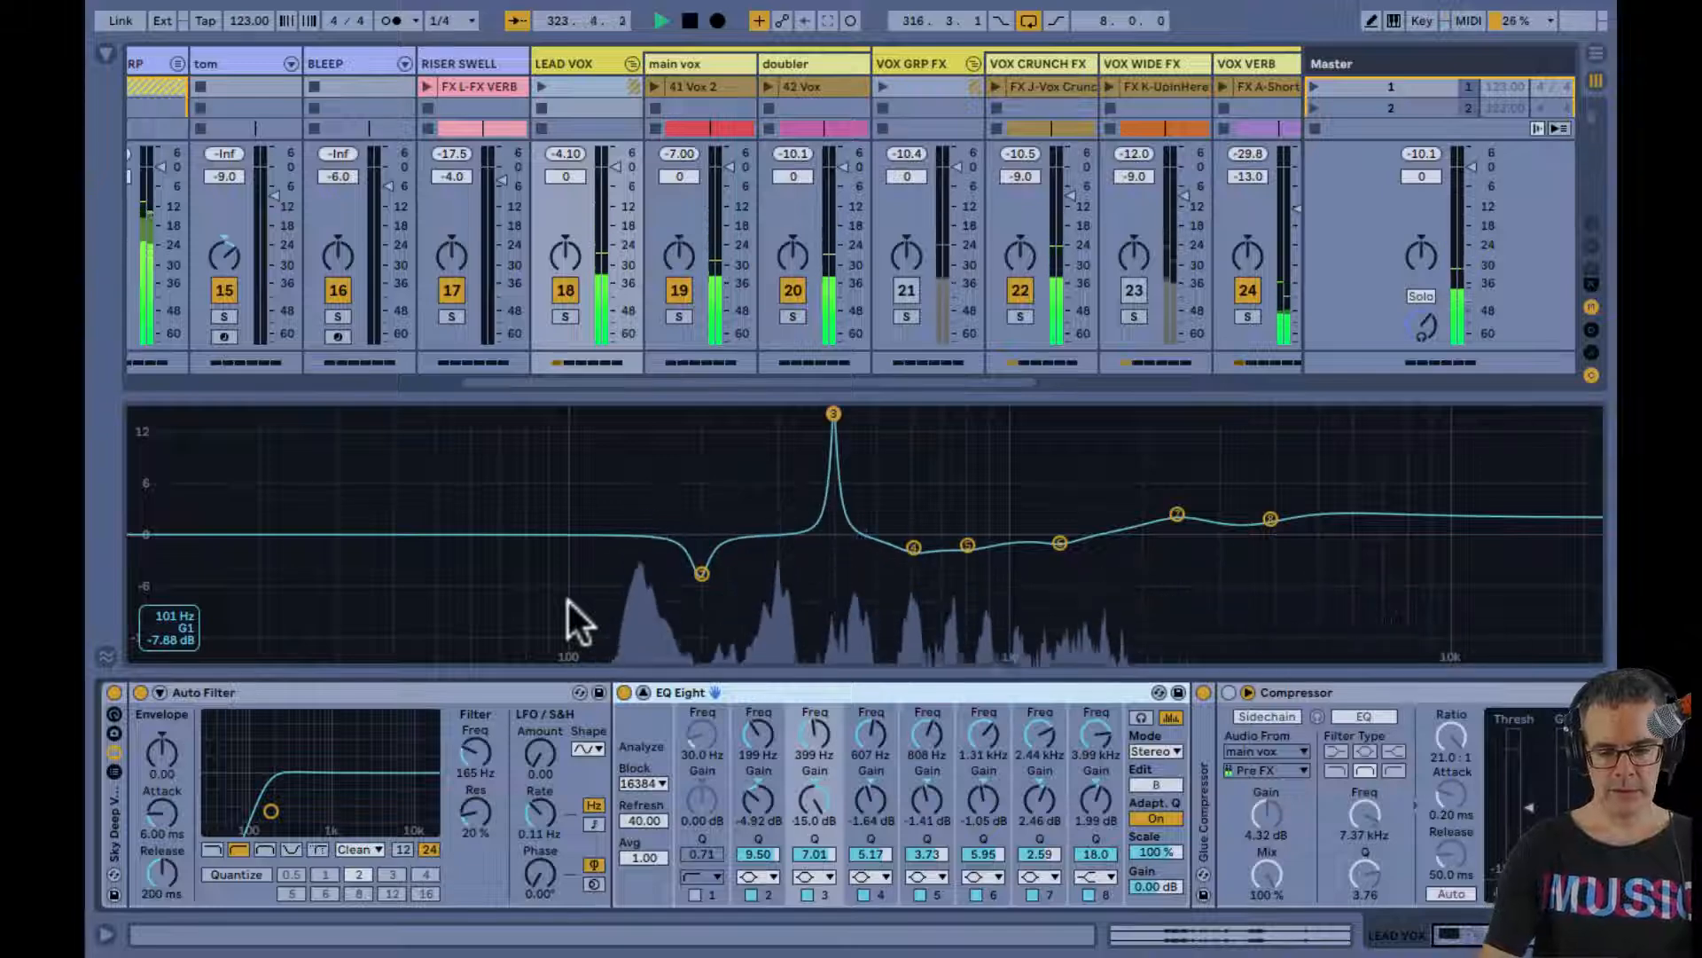
pyautogui.press('space')
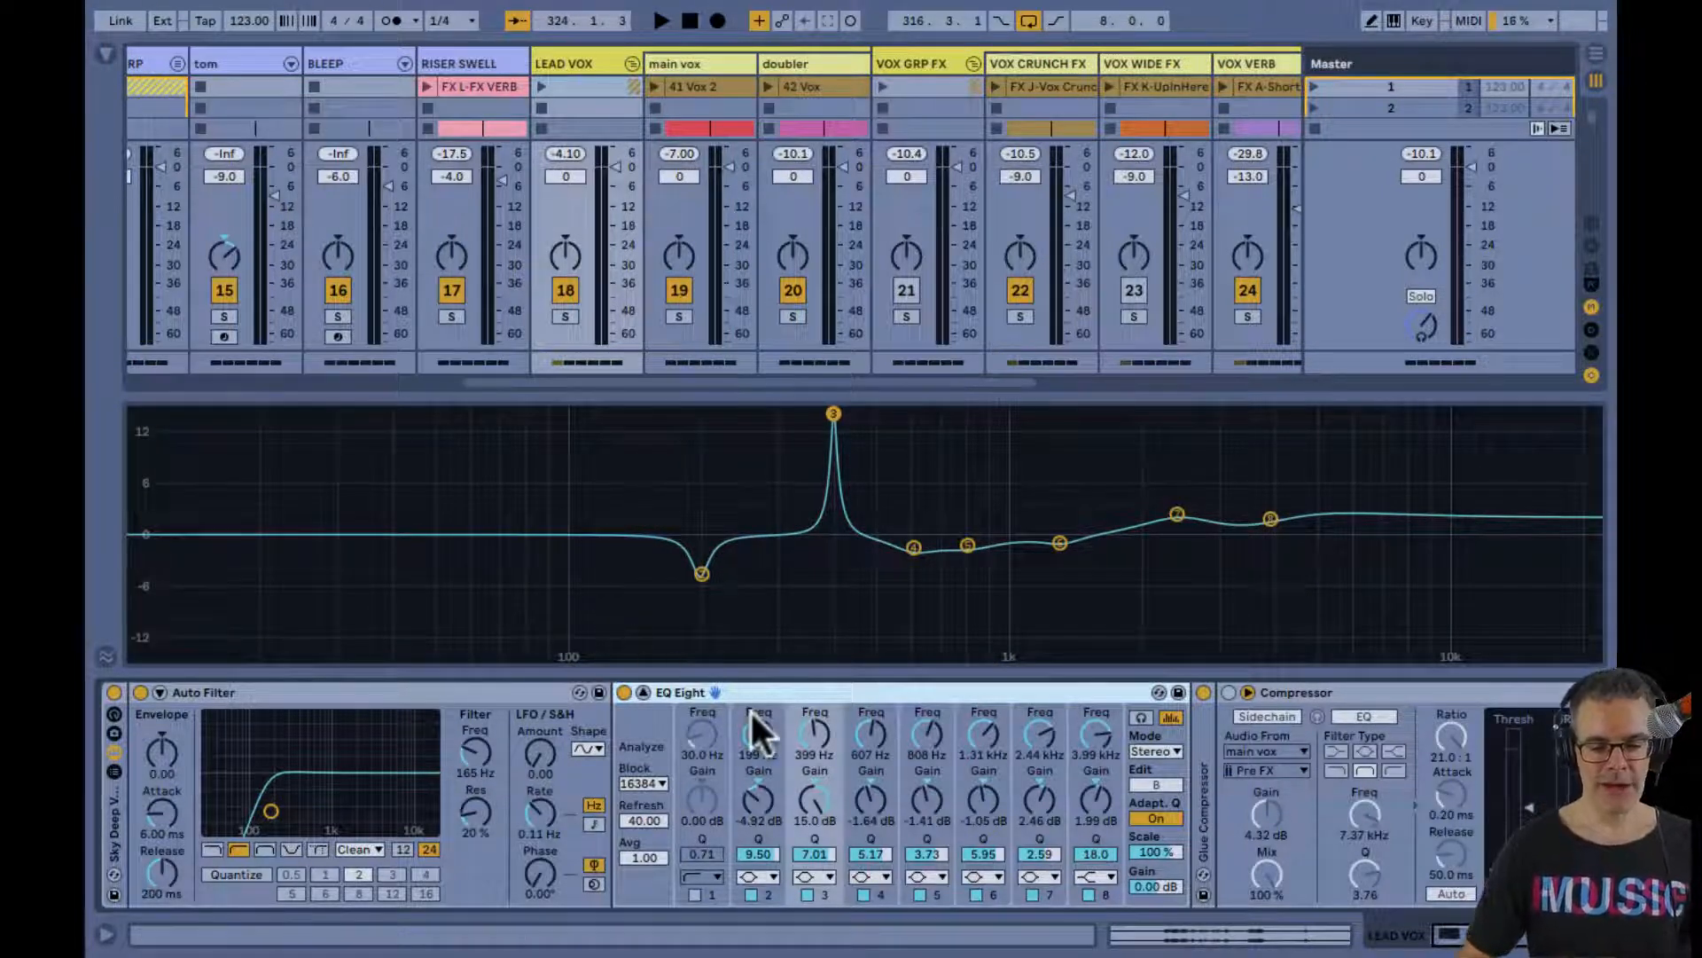
pyautogui.click(757, 746)
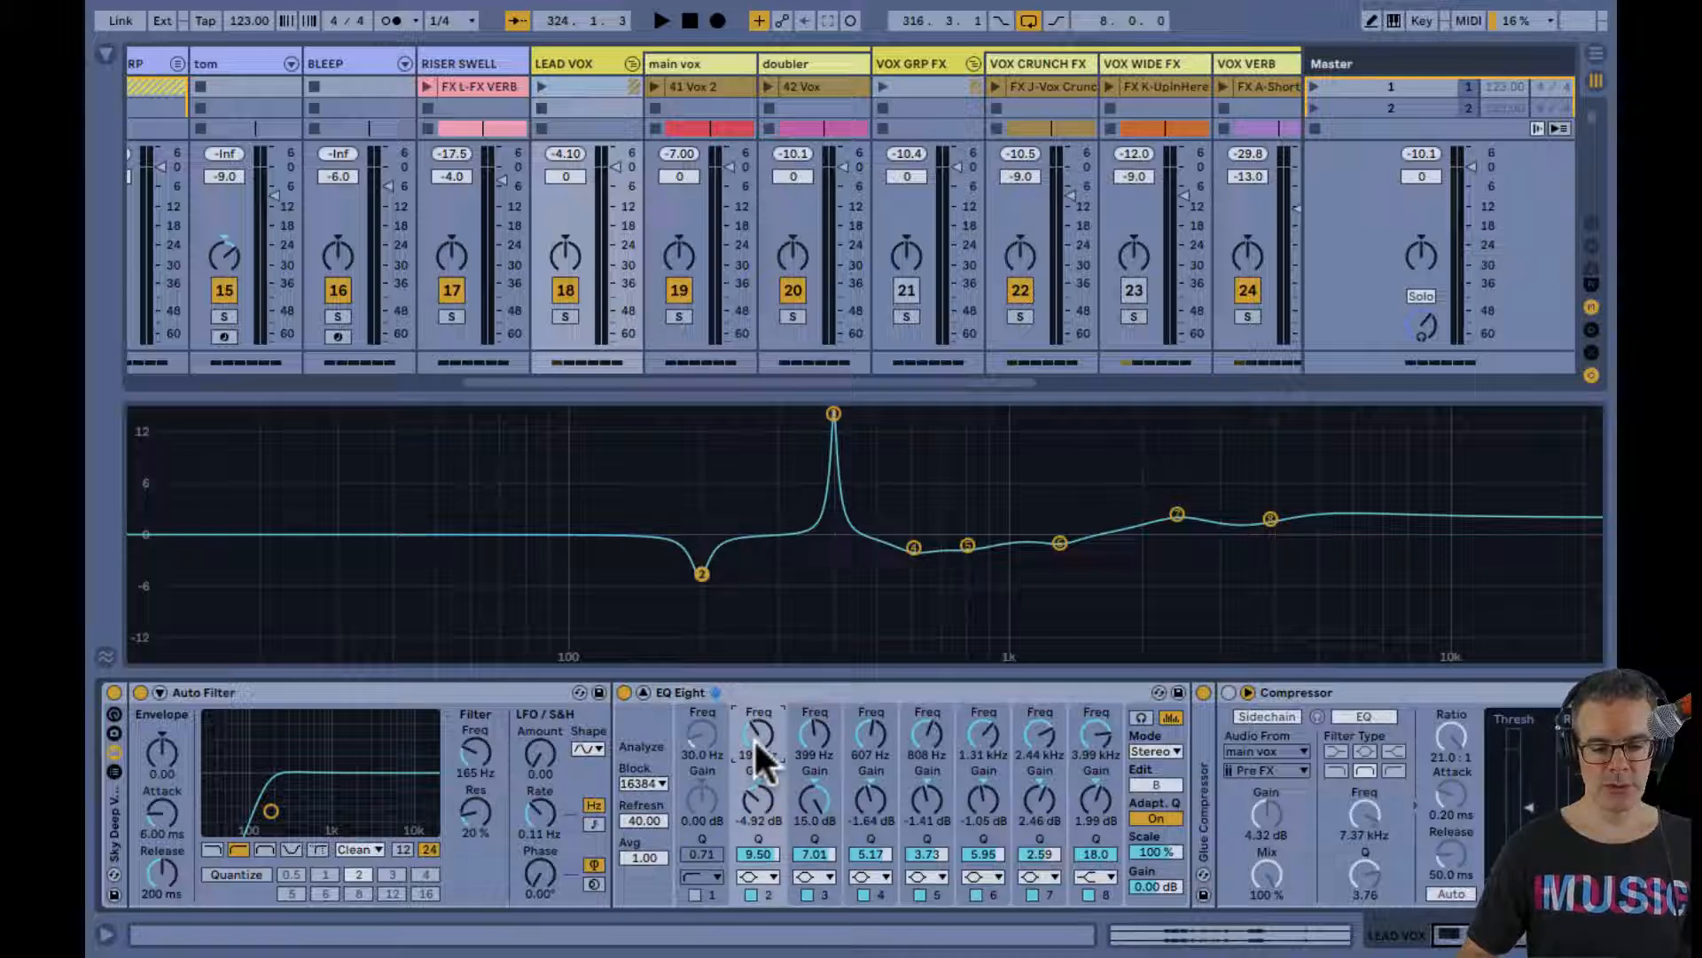
pyautogui.click(809, 745)
pyautogui.click(926, 732)
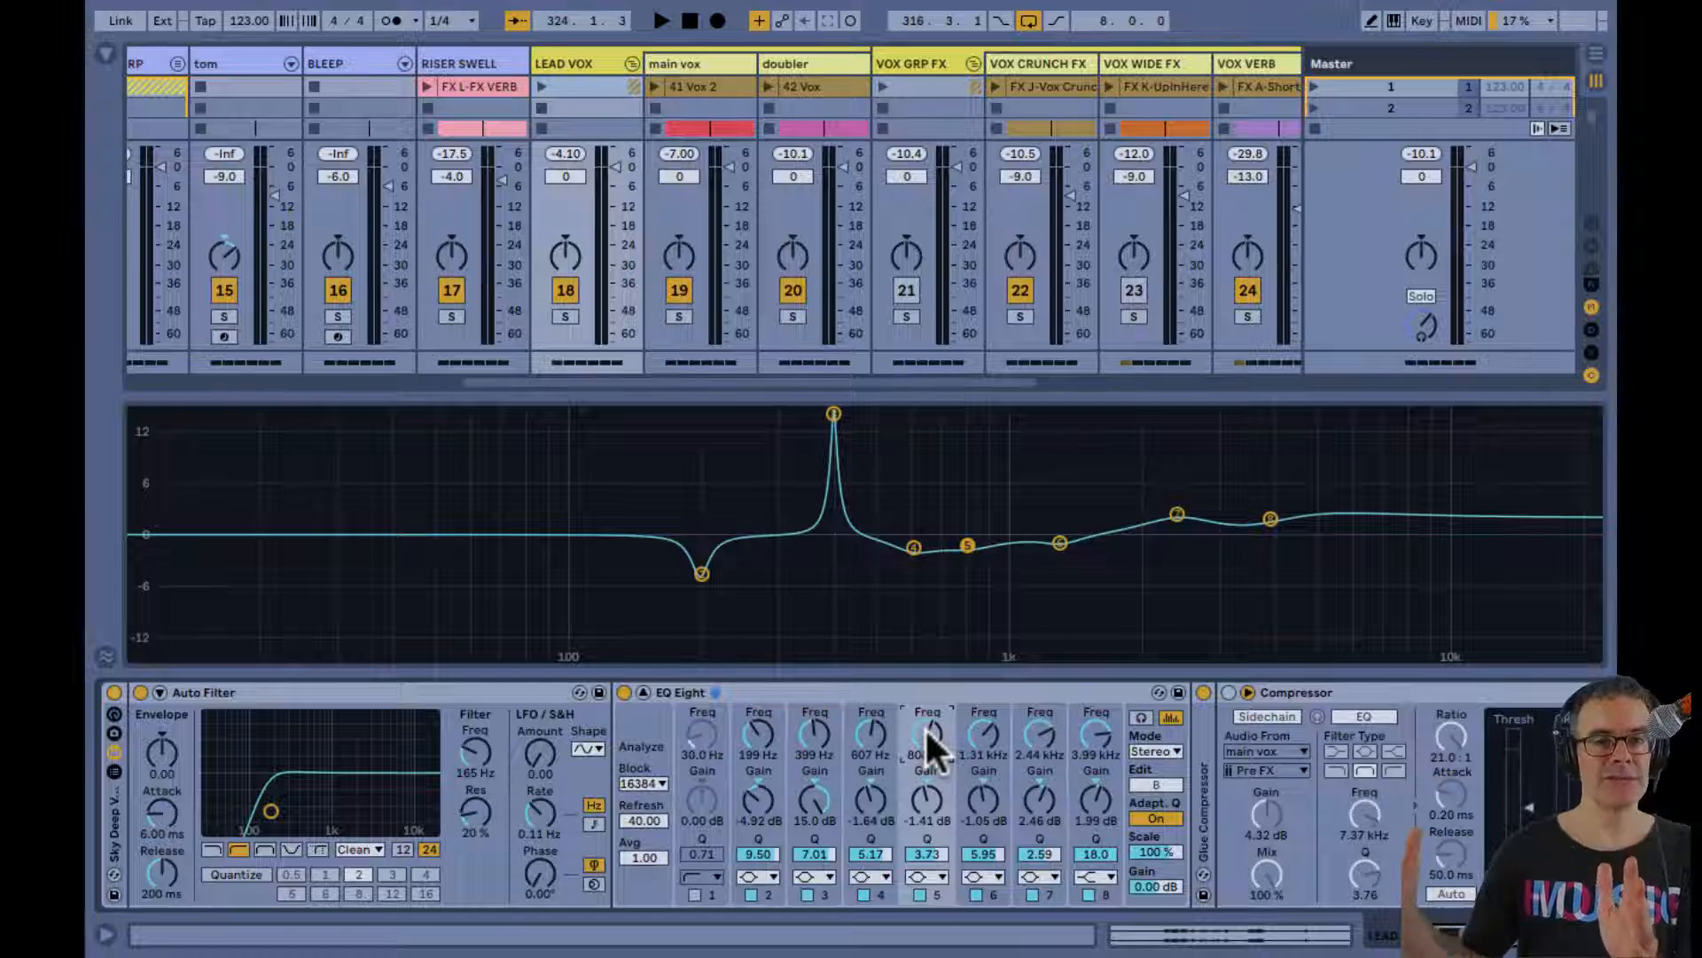
# While auditioning, set EQ Eight's band 2 to 7 gains to -5.04, -4.34, -3.16, -4.10, -3.16 and 2.34 dB, with band 4's Q at 6.59
pyautogui.press('space')
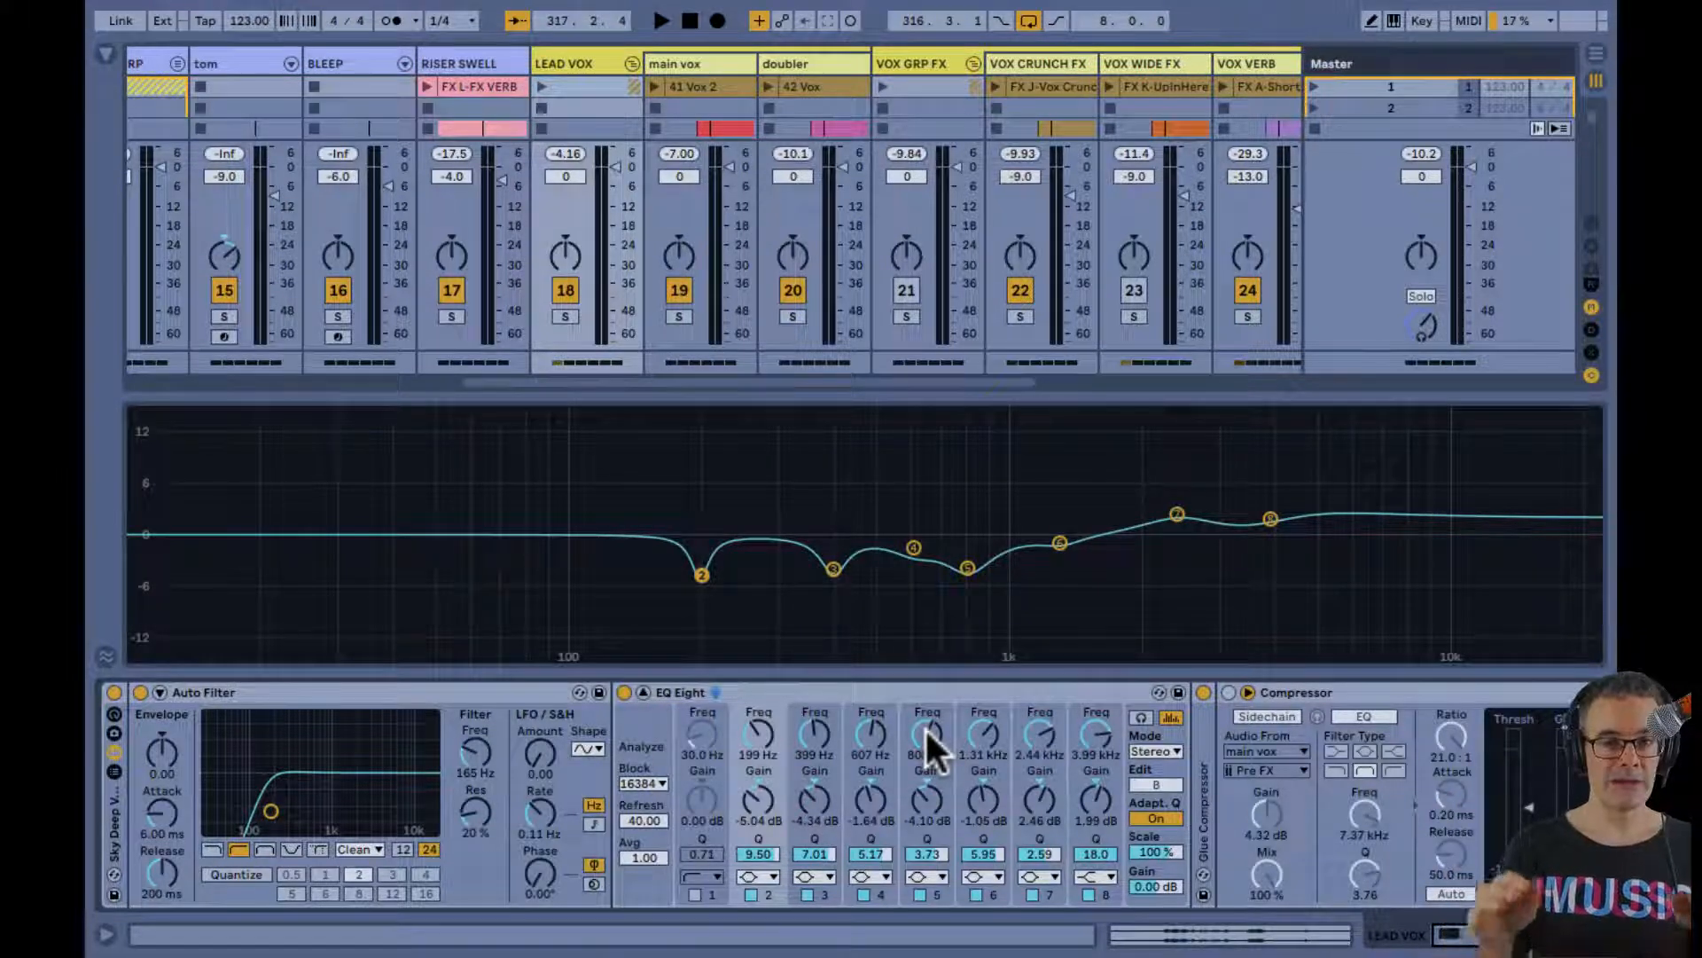
pyautogui.press('space')
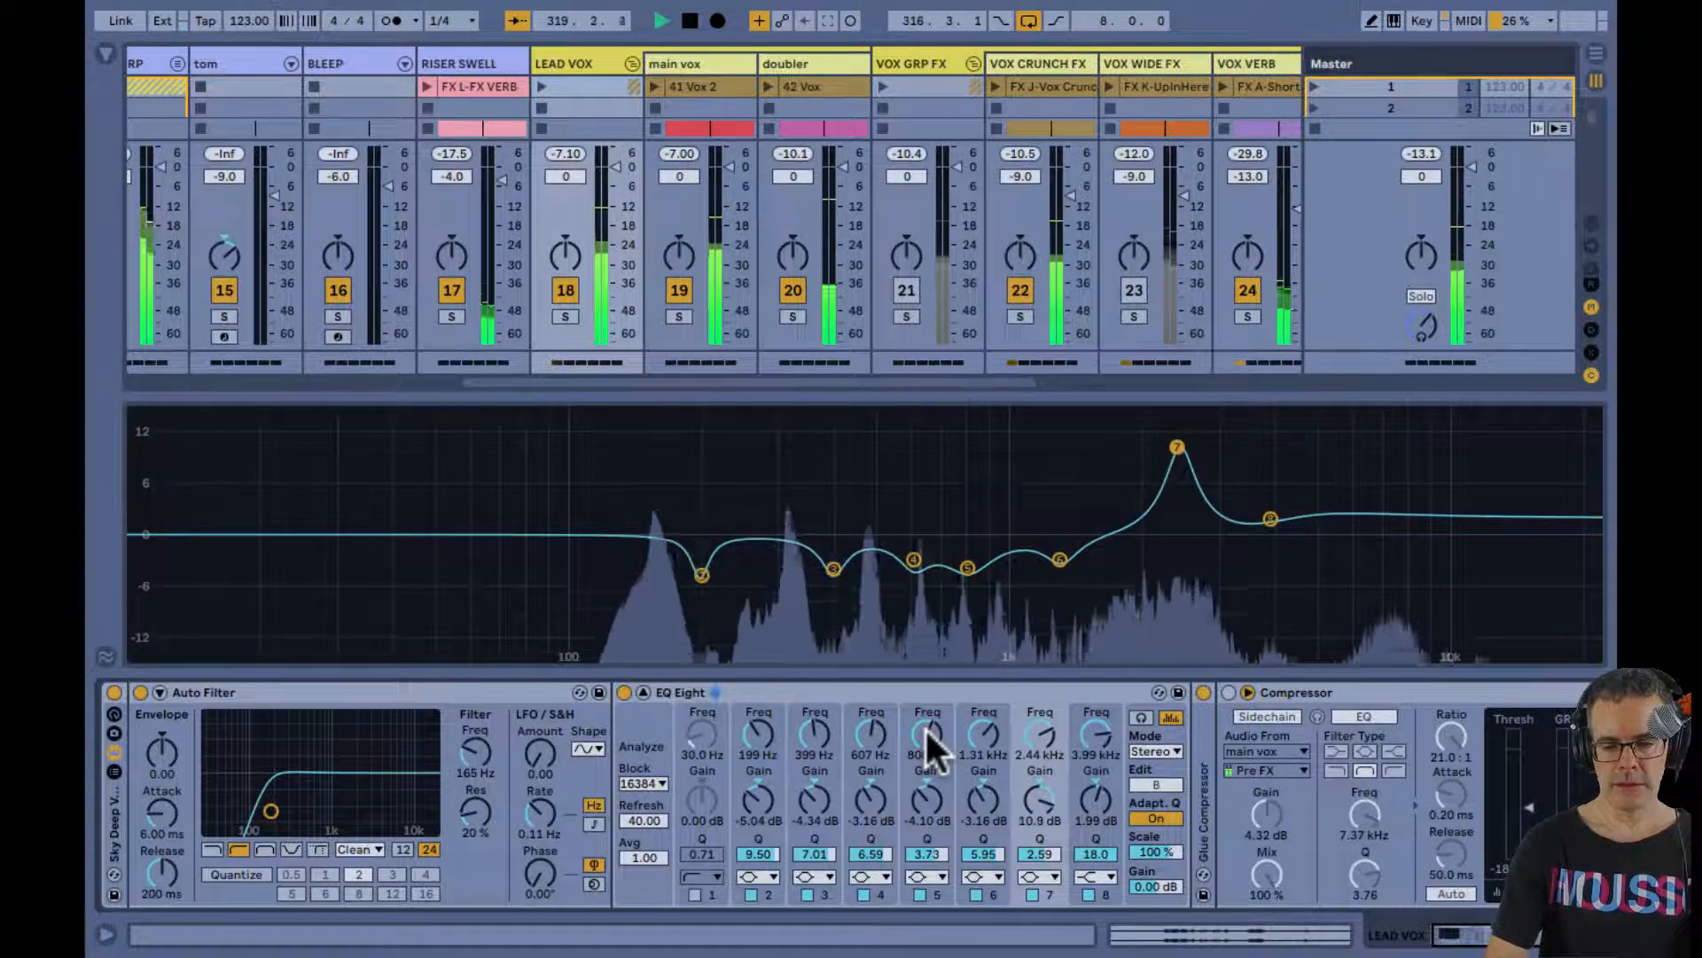
pyautogui.press('space')
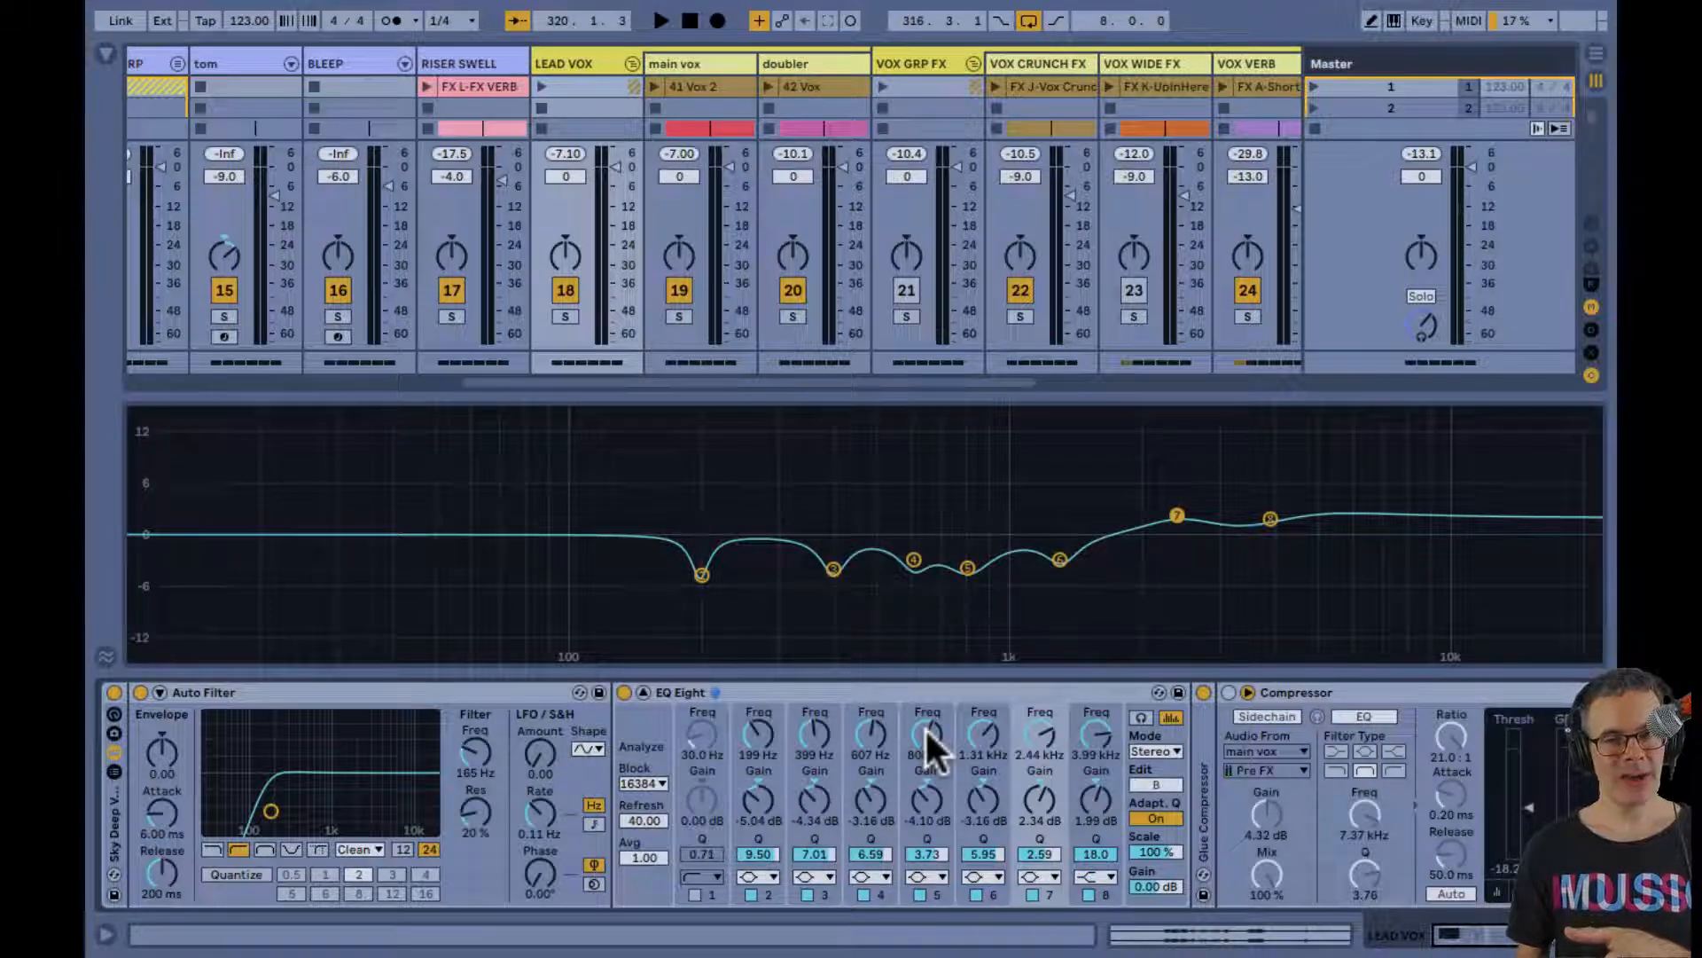
# Activate the MONO LOWS, DRUM BUS and INSTR BUS tracks to hear the vocal with the full mix
pyautogui.hscroll(5, 851, 346)
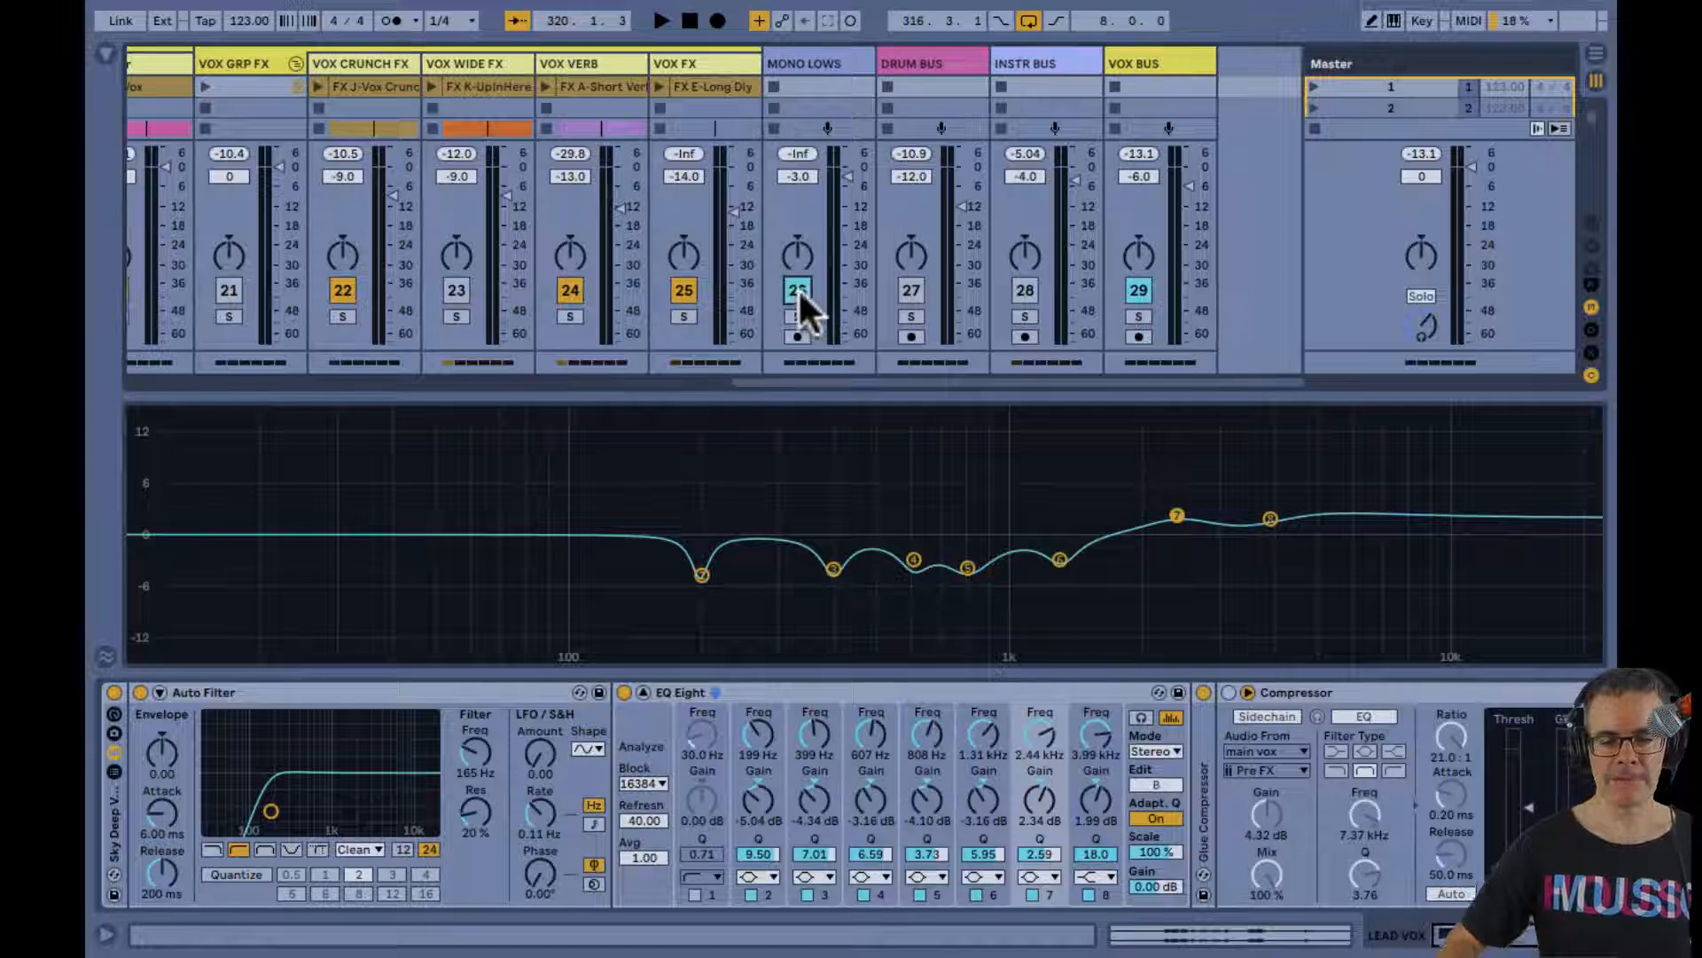
pyautogui.click(908, 291)
pyautogui.click(1025, 291)
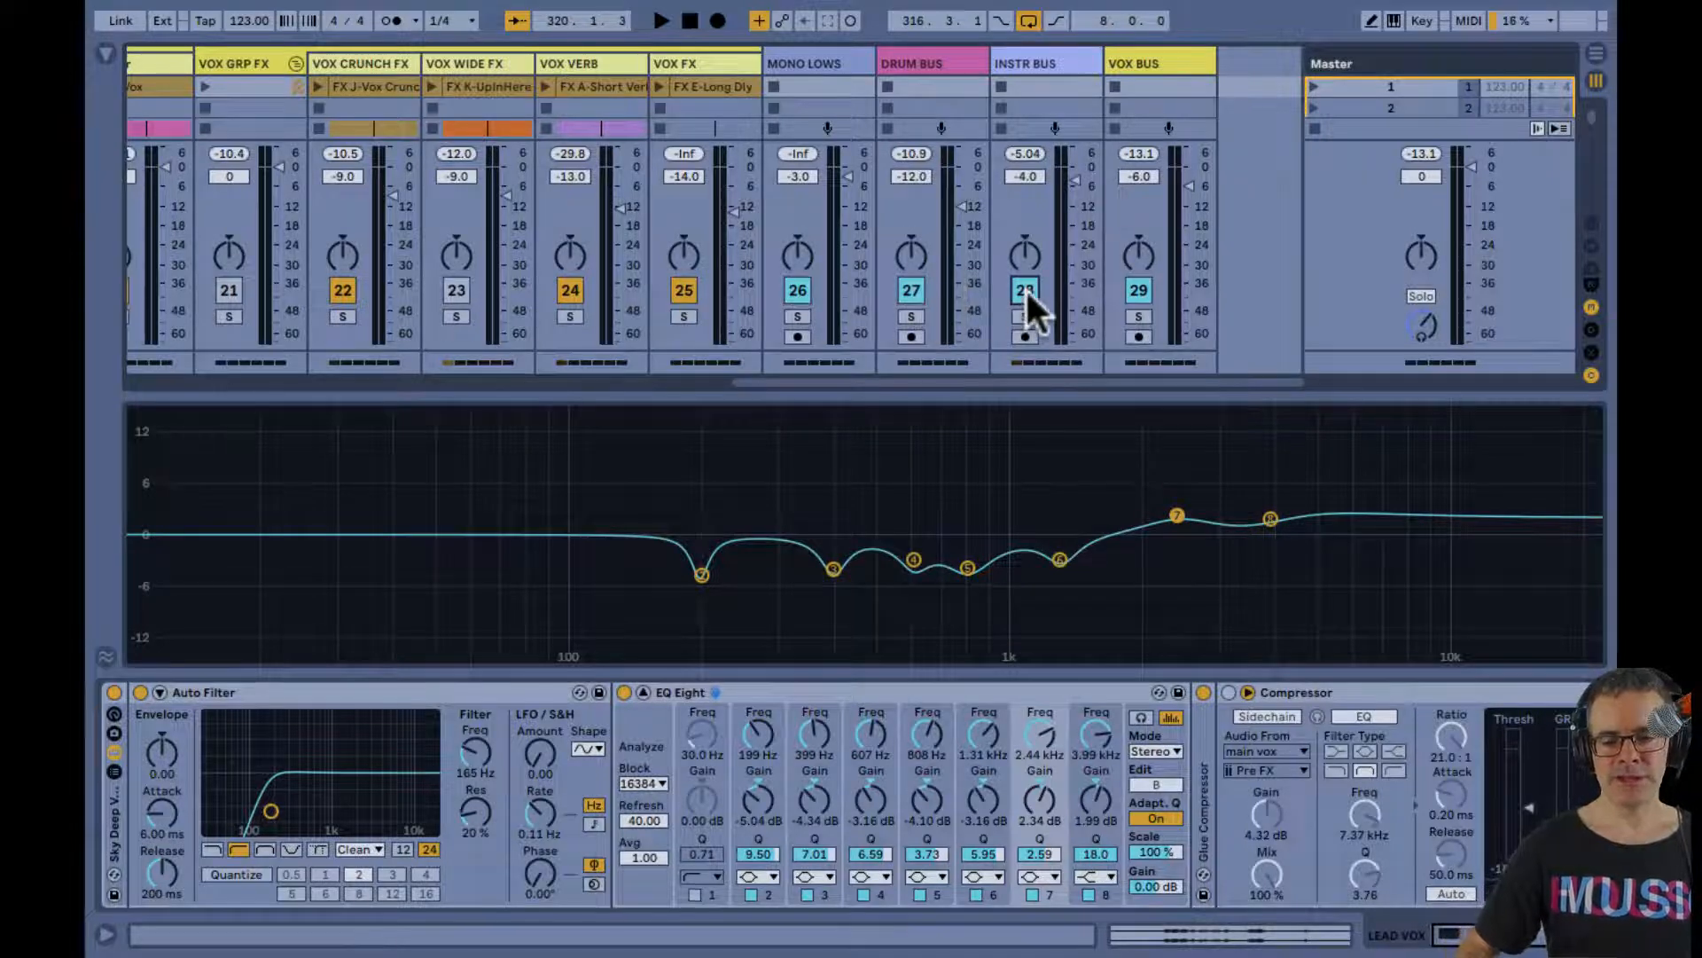
# Return to the LEAD VOX group and set EQ Eight band 7's gain to 2.11 dB while auditioning the full mix
pyautogui.hscroll(-1, 1025, 287)
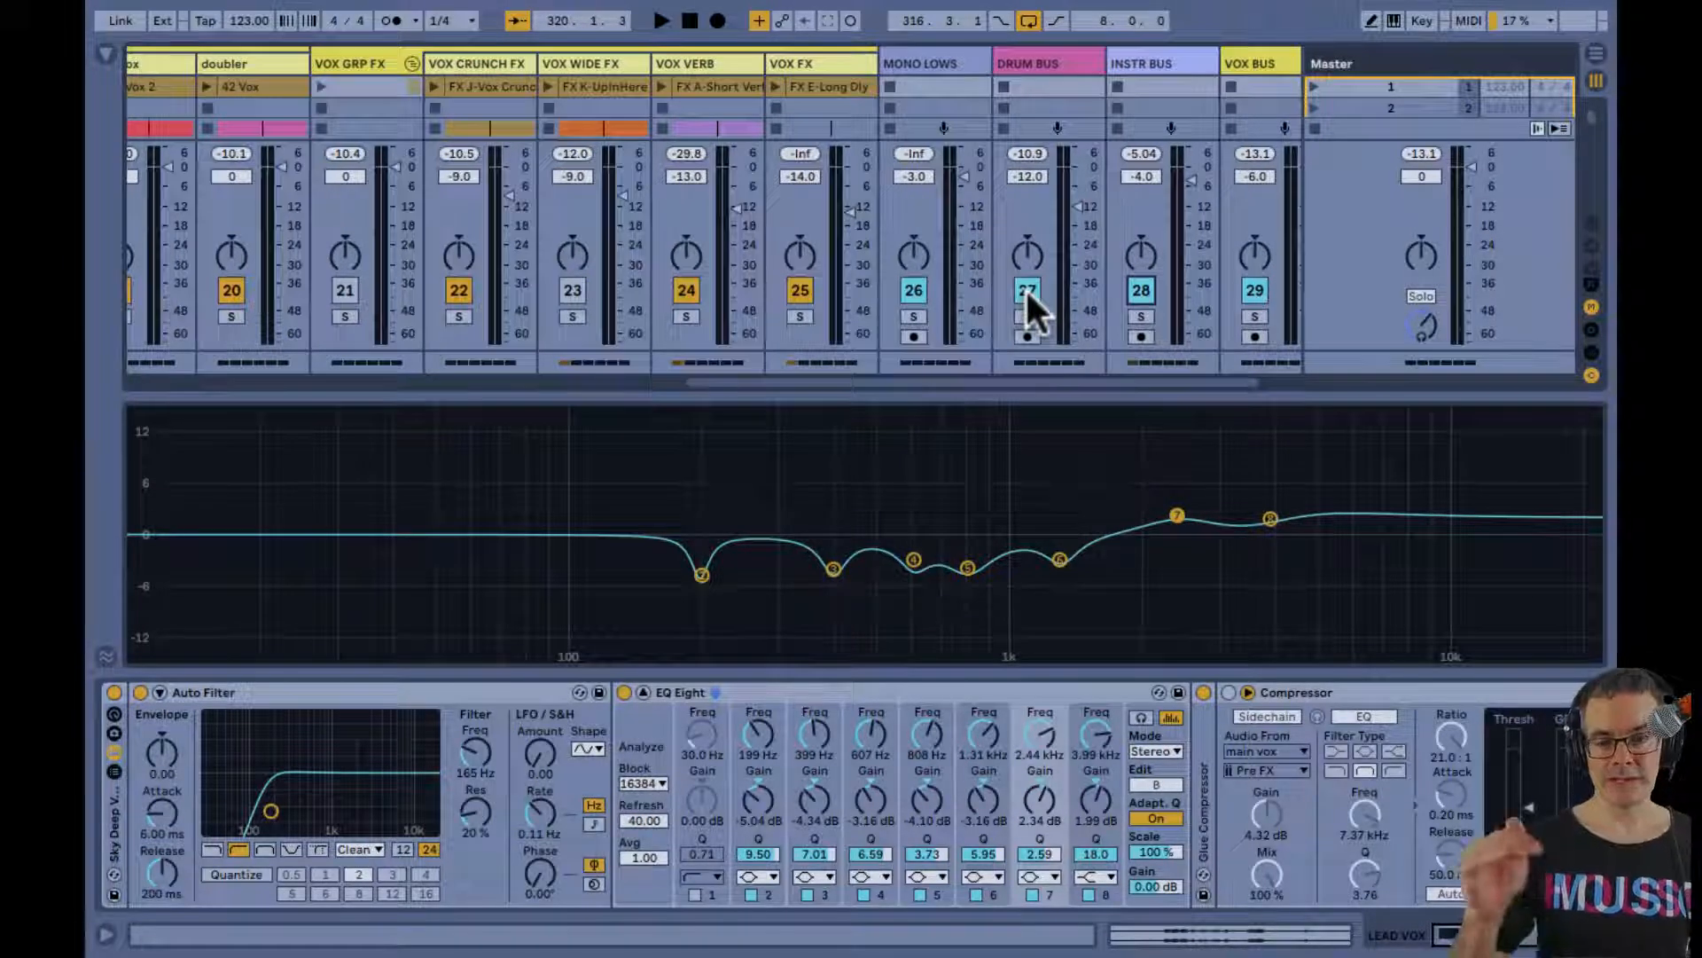
pyautogui.hscroll(-3, 1029, 293)
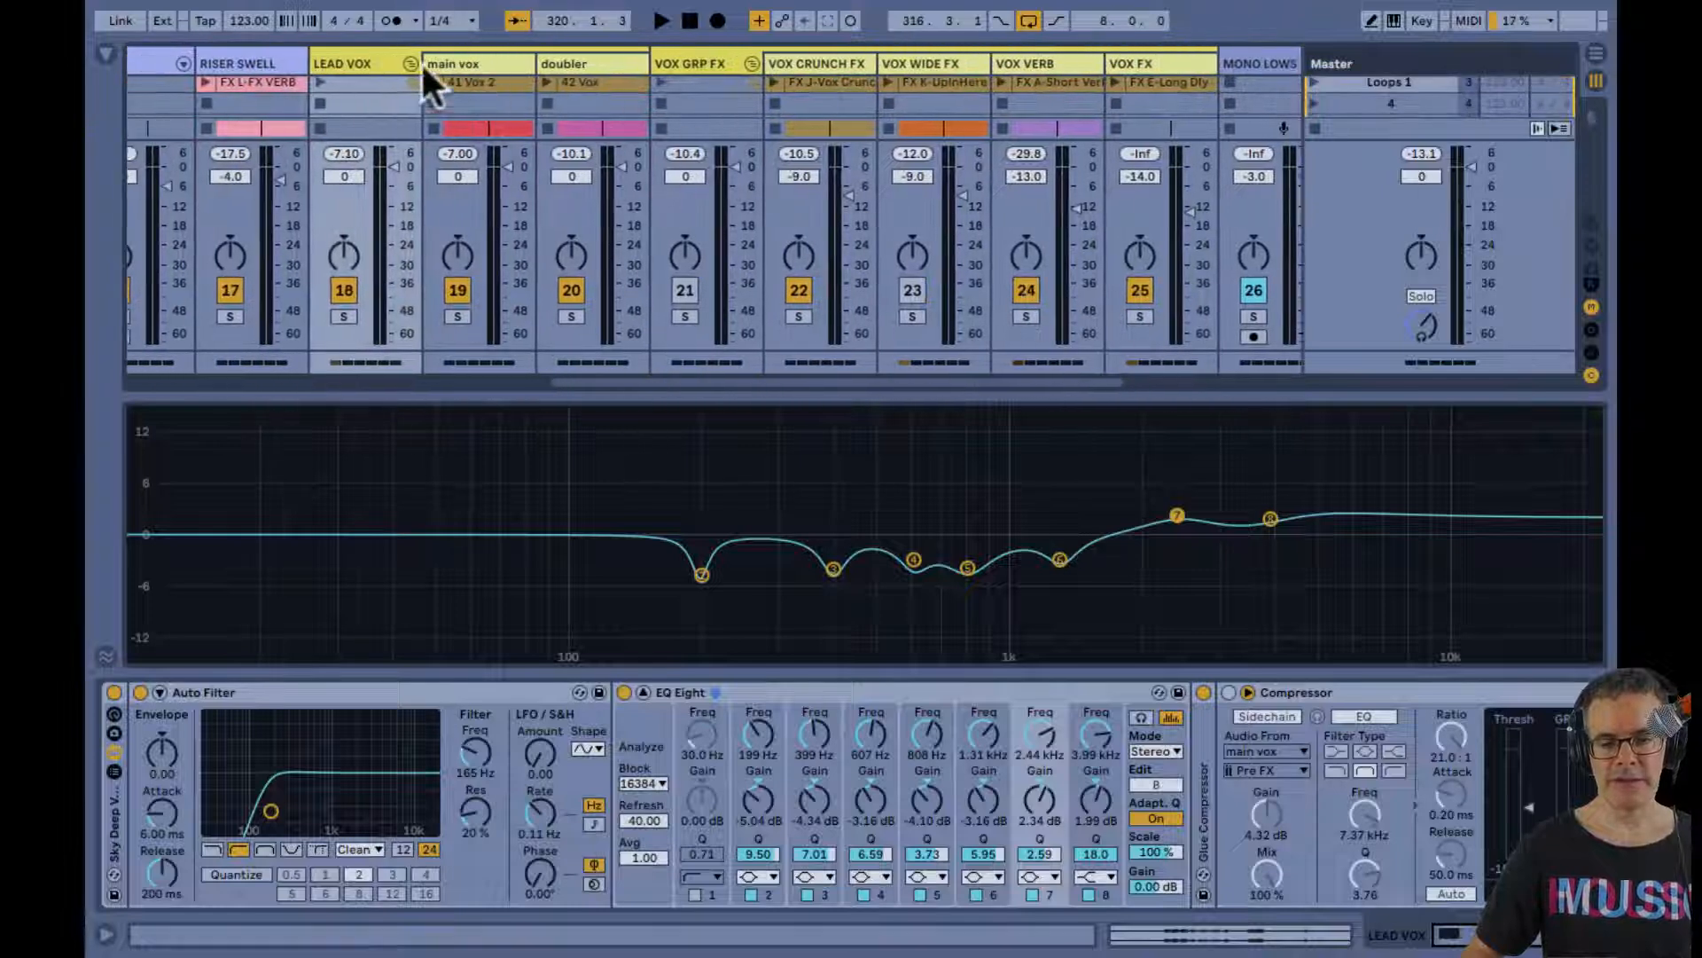
pyautogui.click(348, 60)
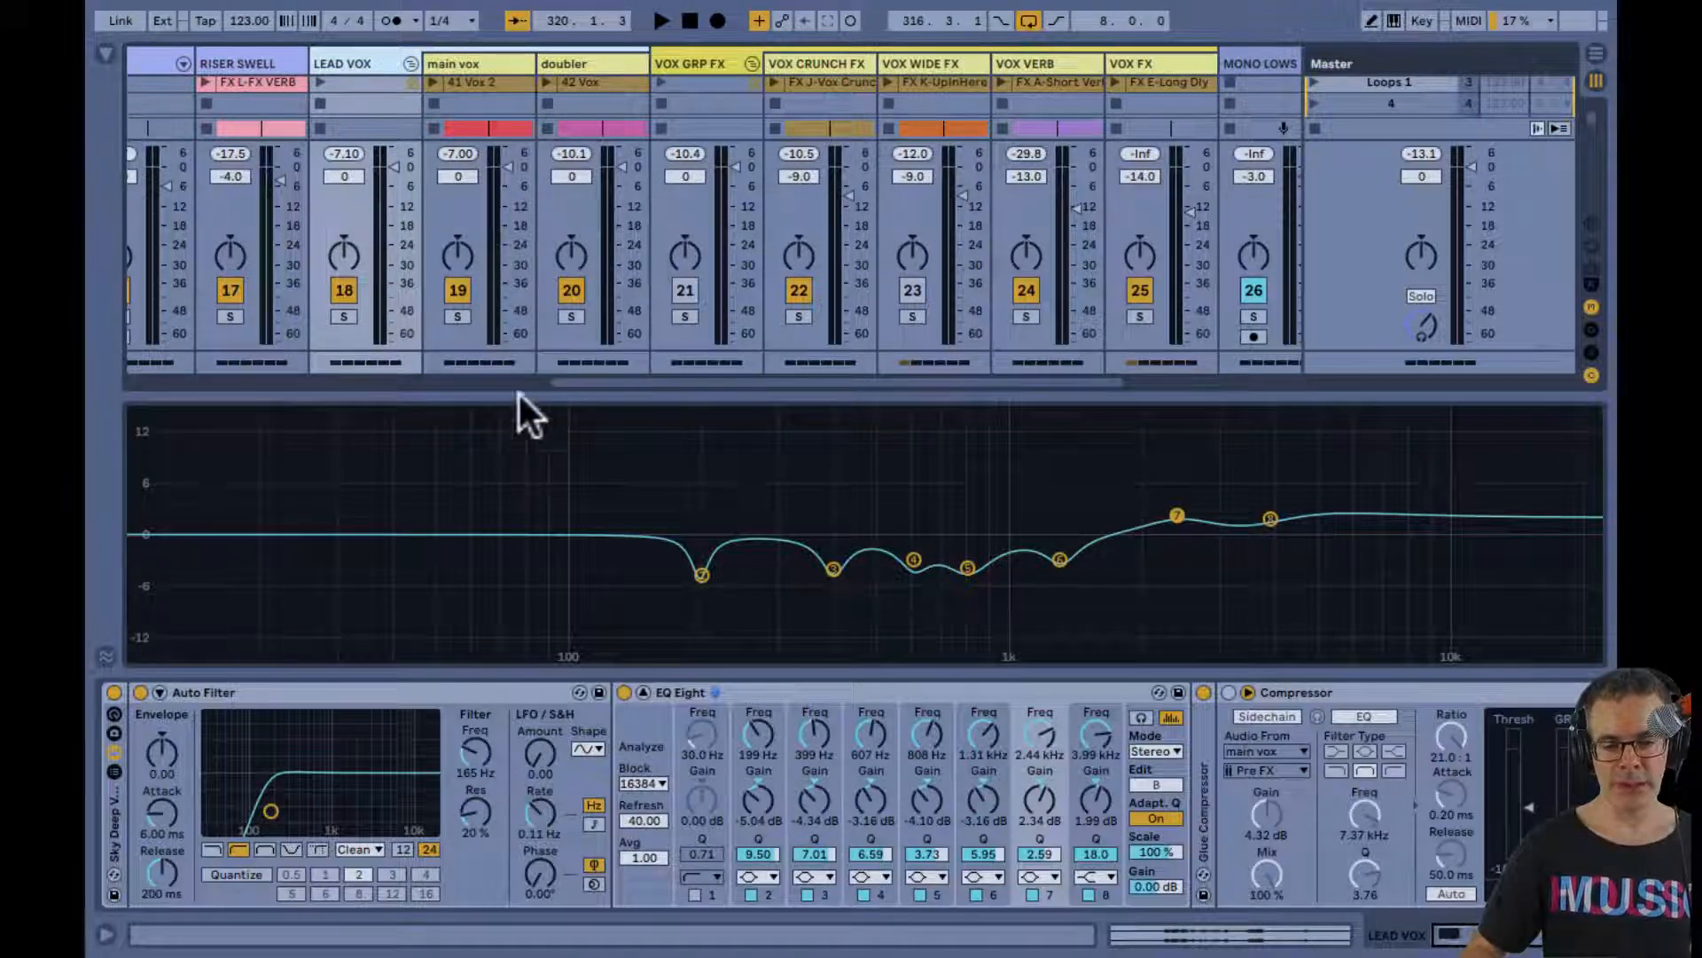
pyautogui.press('space')
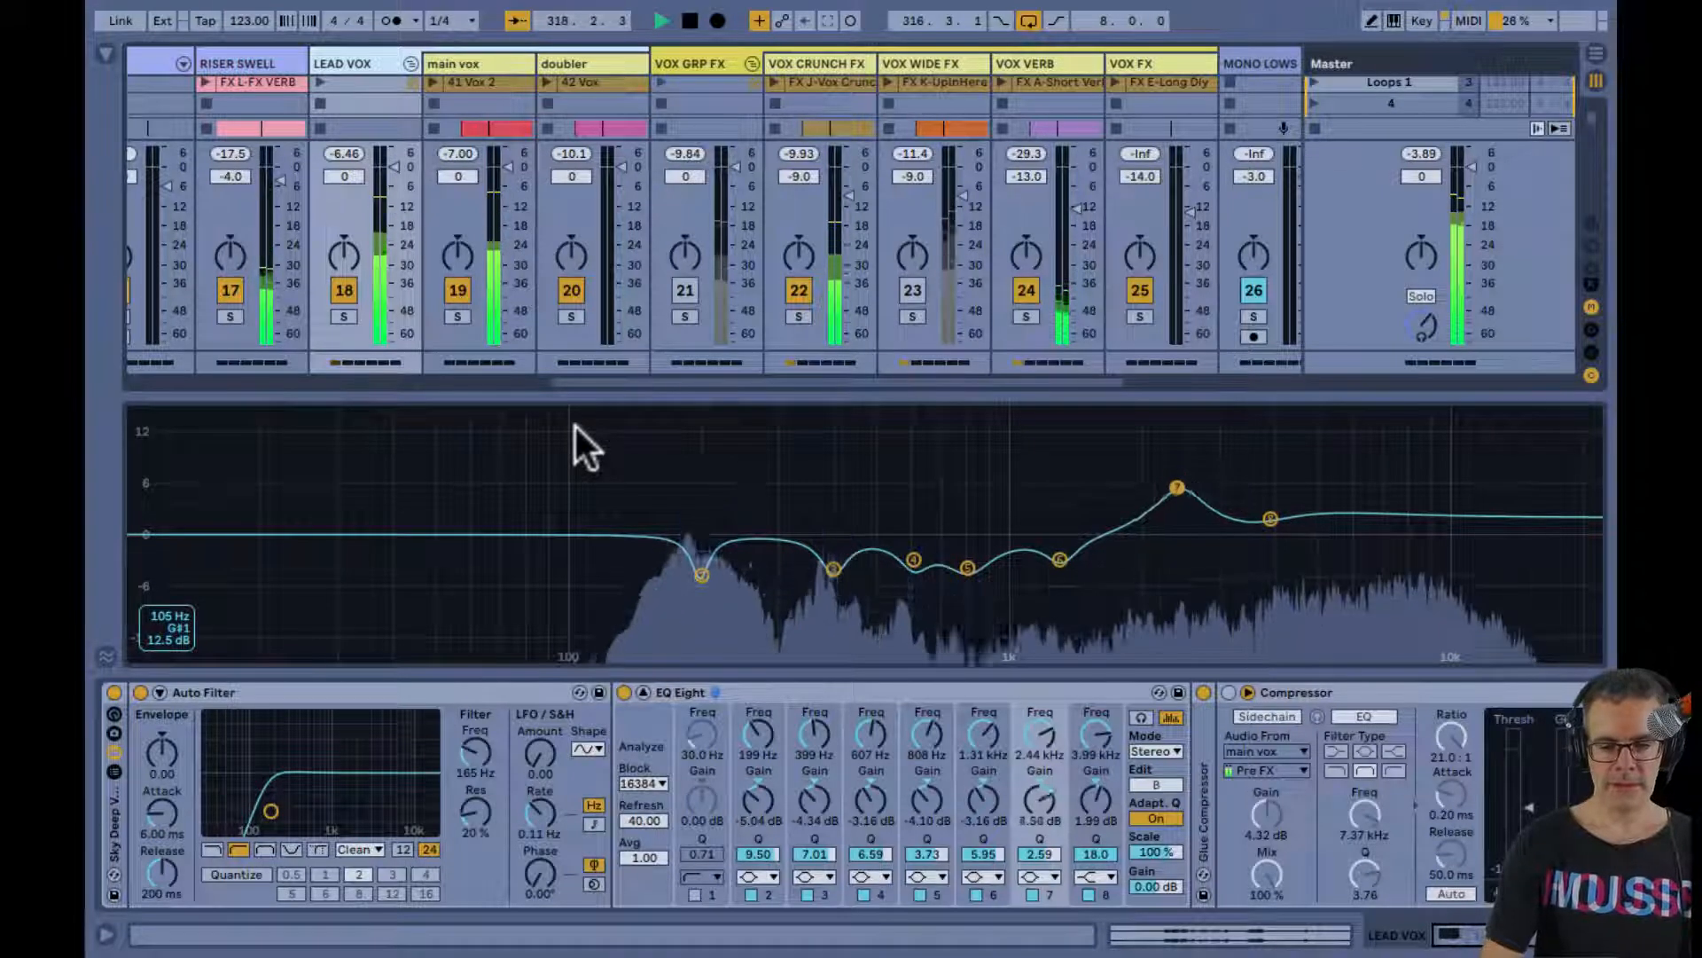
pyautogui.press('space')
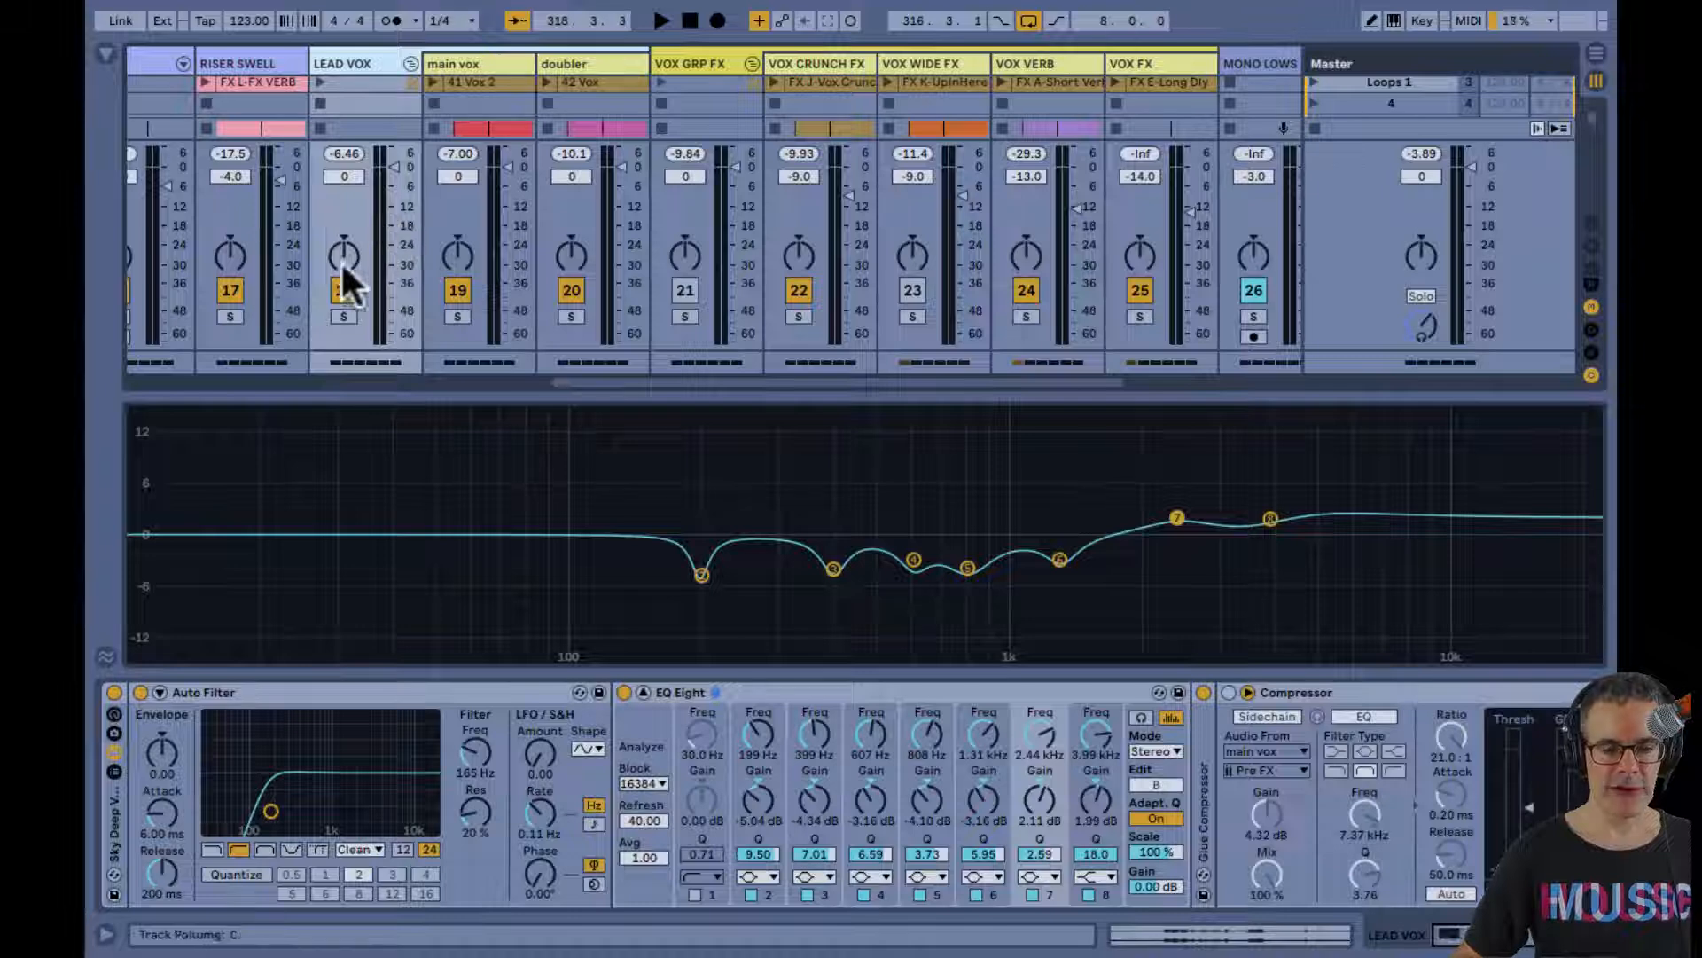
# Fold and deactivate the LEAD VOX group, activate VOX GRP FX and VOX WIDE FX, and return to the Arrangement
pyautogui.click(409, 64)
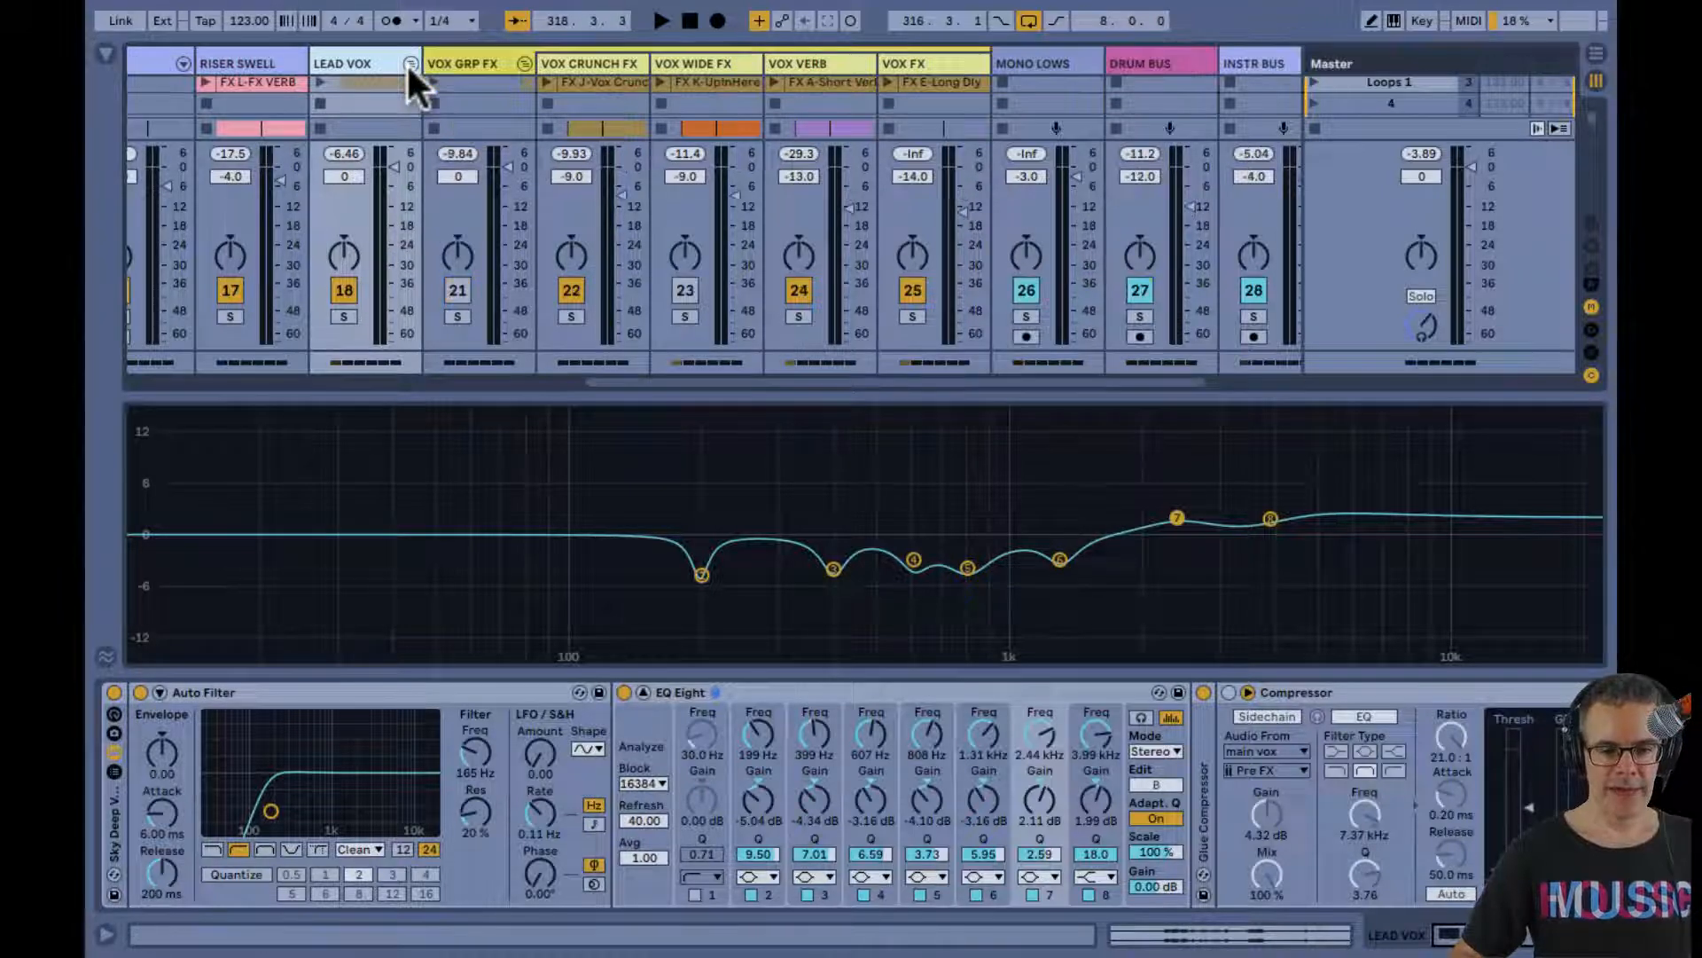
pyautogui.click(332, 282)
pyautogui.click(449, 289)
pyautogui.click(685, 290)
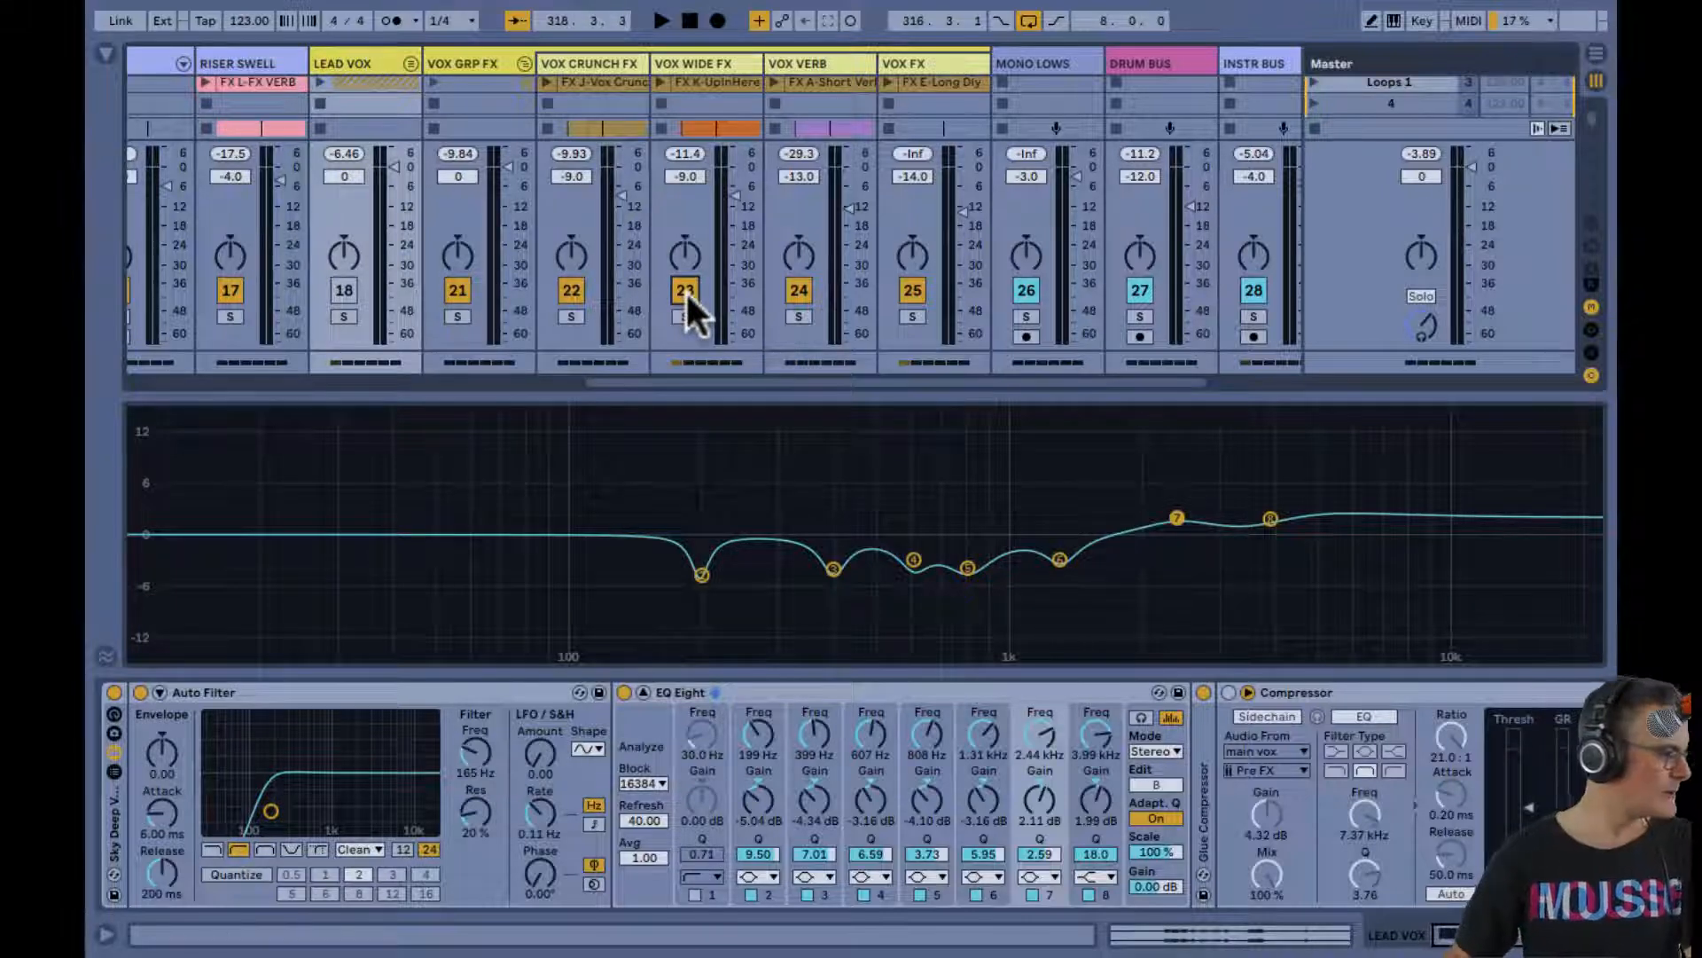
pyautogui.press('Tab')
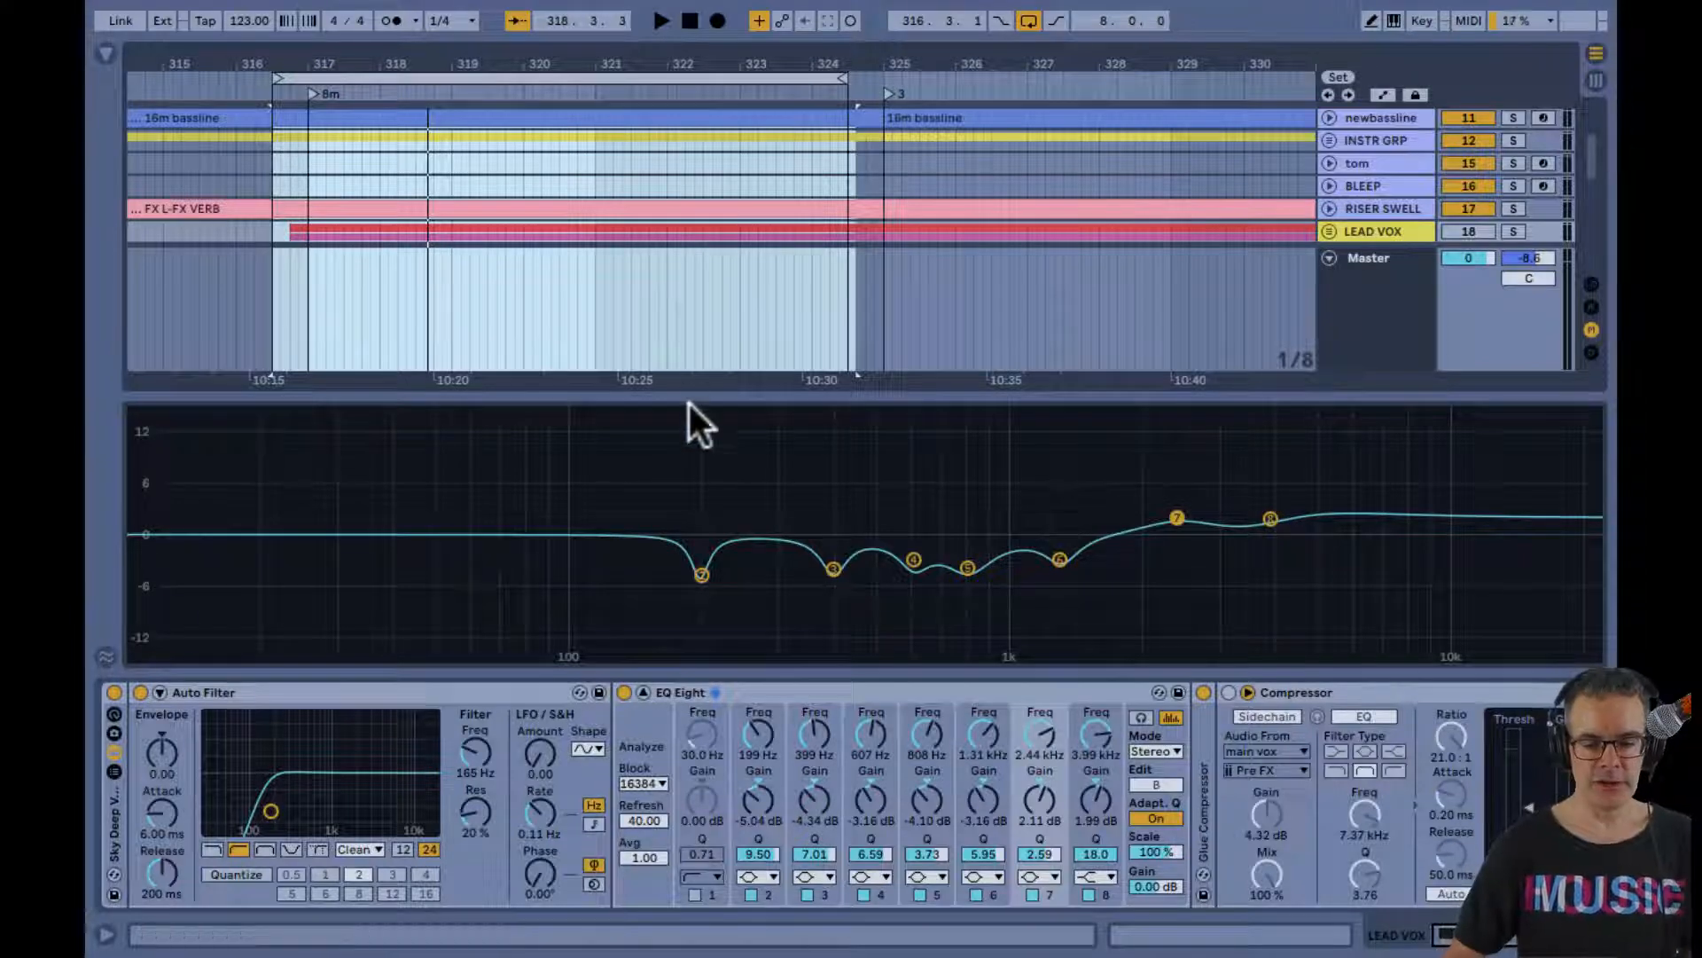
# Collapse EQ Eight's expanded display, hide the device view and leave VOX CRUNCH FX as the only active track in VOX GRP FX
pyautogui.doubleClick(677, 488)
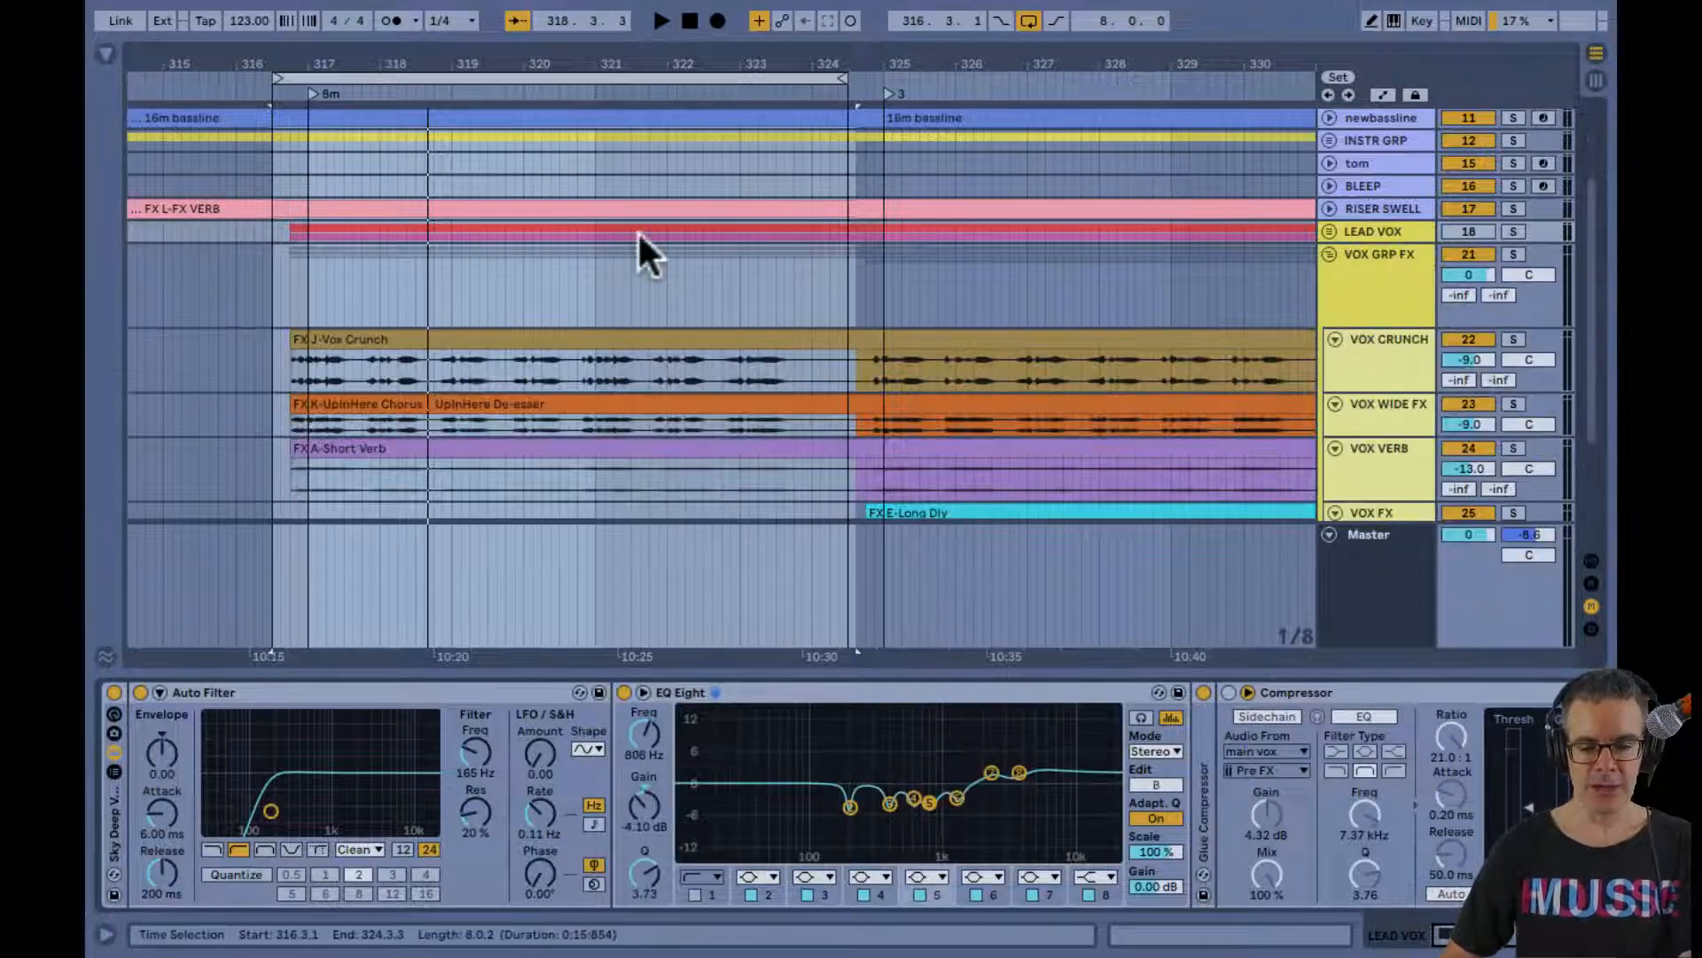
pyautogui.scroll(-2, 637, 259)
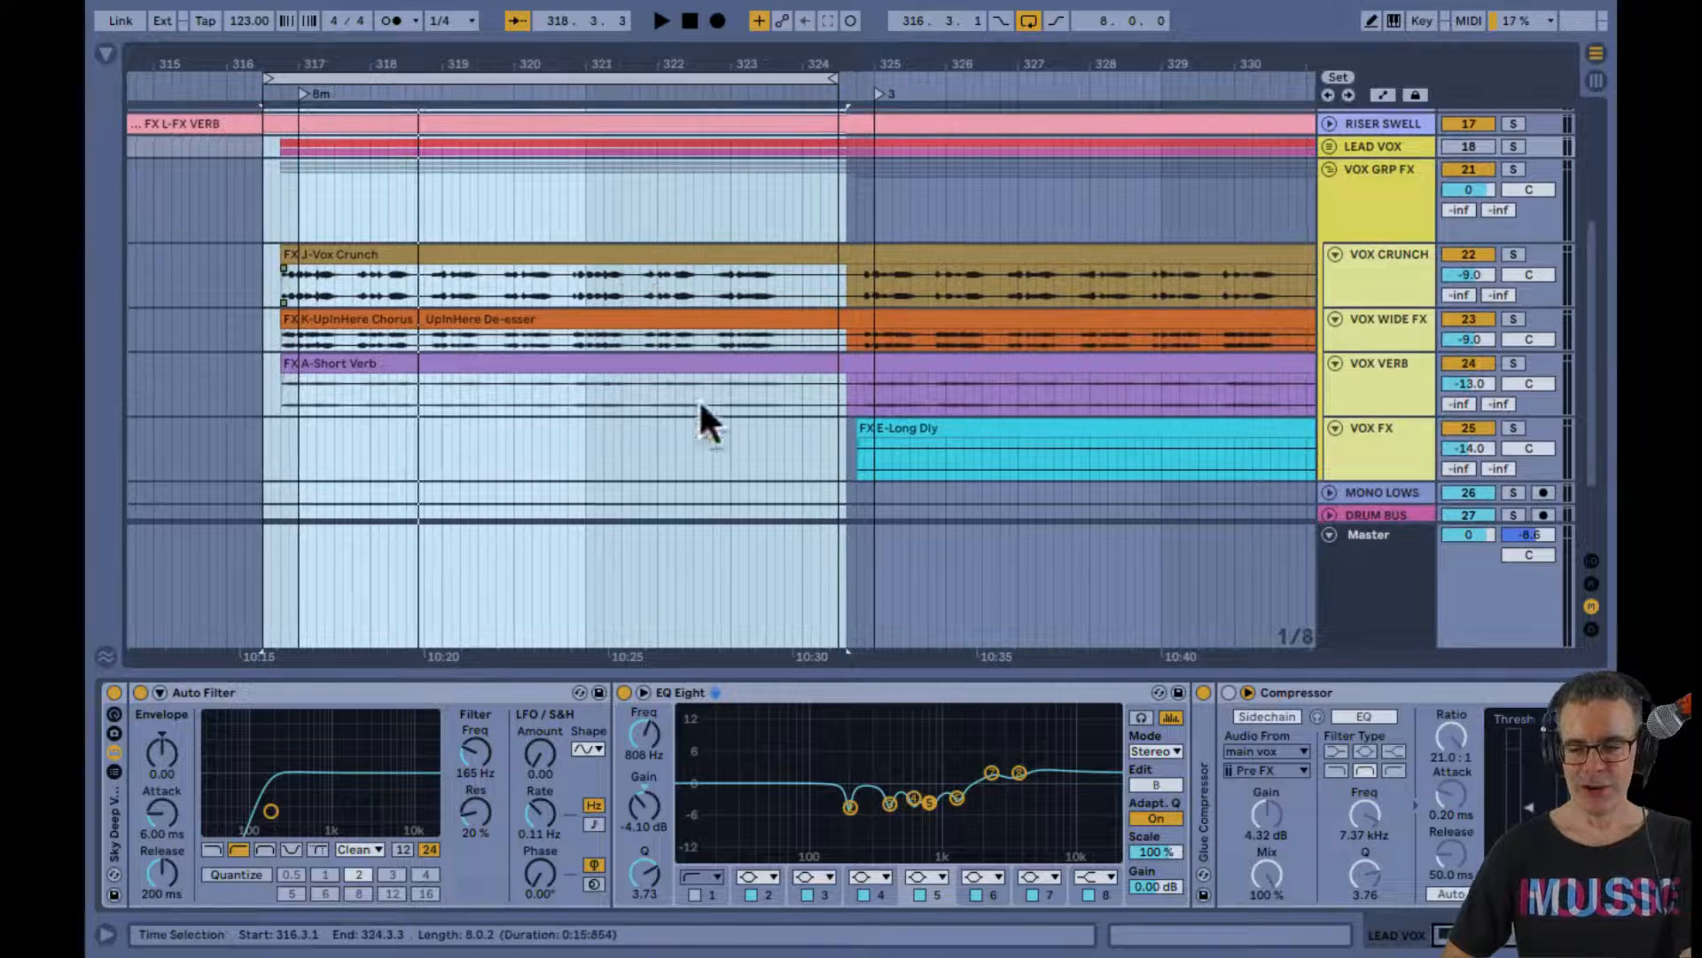
pyautogui.scroll(-1, 1400, 448)
pyautogui.scroll(1, 1396, 438)
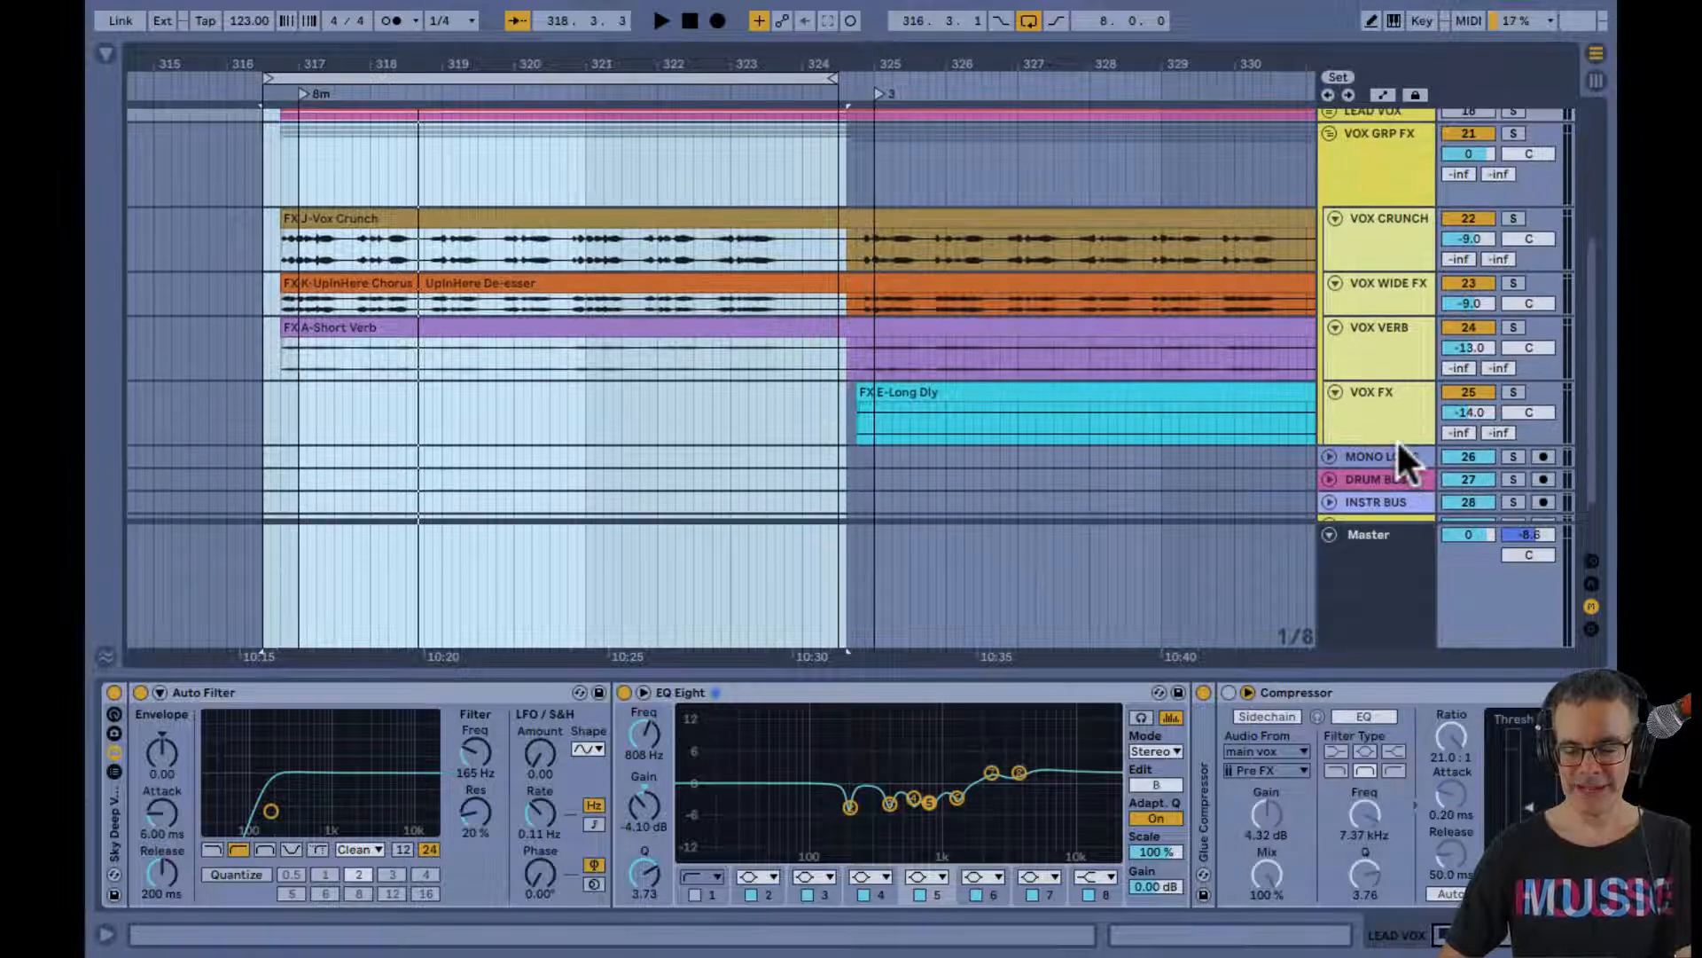
pyautogui.press('alt+super+l')
pyautogui.moveTo(1455, 557); pyautogui.dragTo(1466, 445)
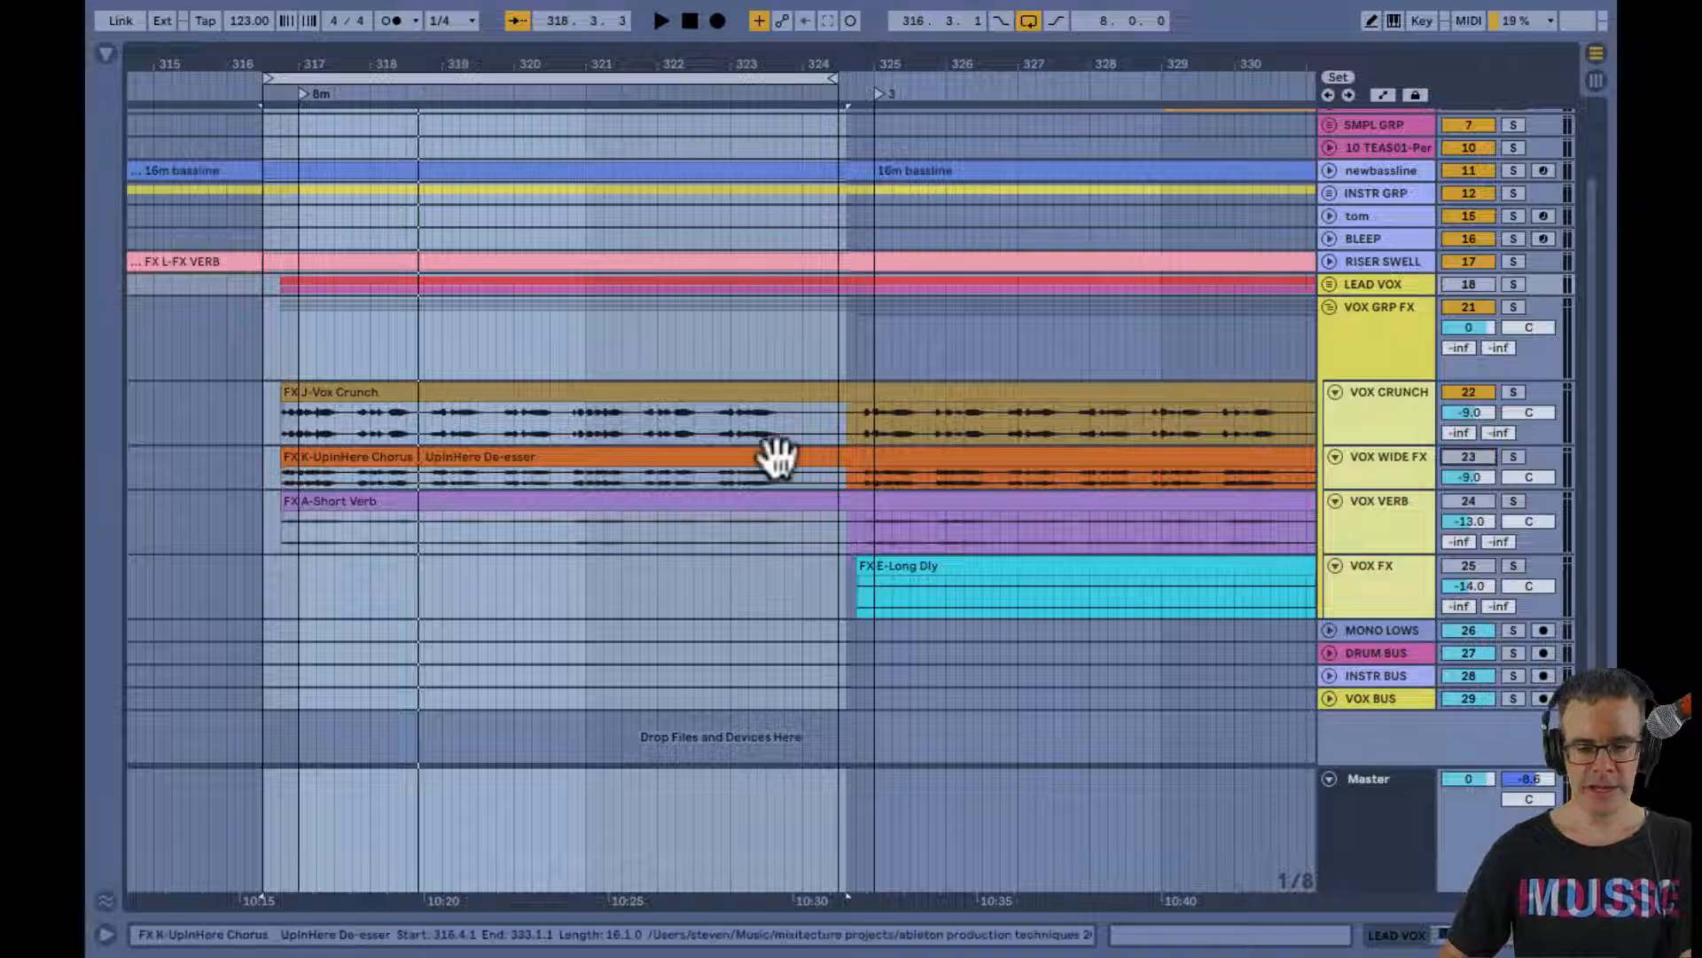
# Audition VOX CRUNCH FX from bar 317 and deactivate MONO LOWS, DRUM BUS and INSTR BUS during playback
pyautogui.click(307, 391)
pyautogui.click(302, 421)
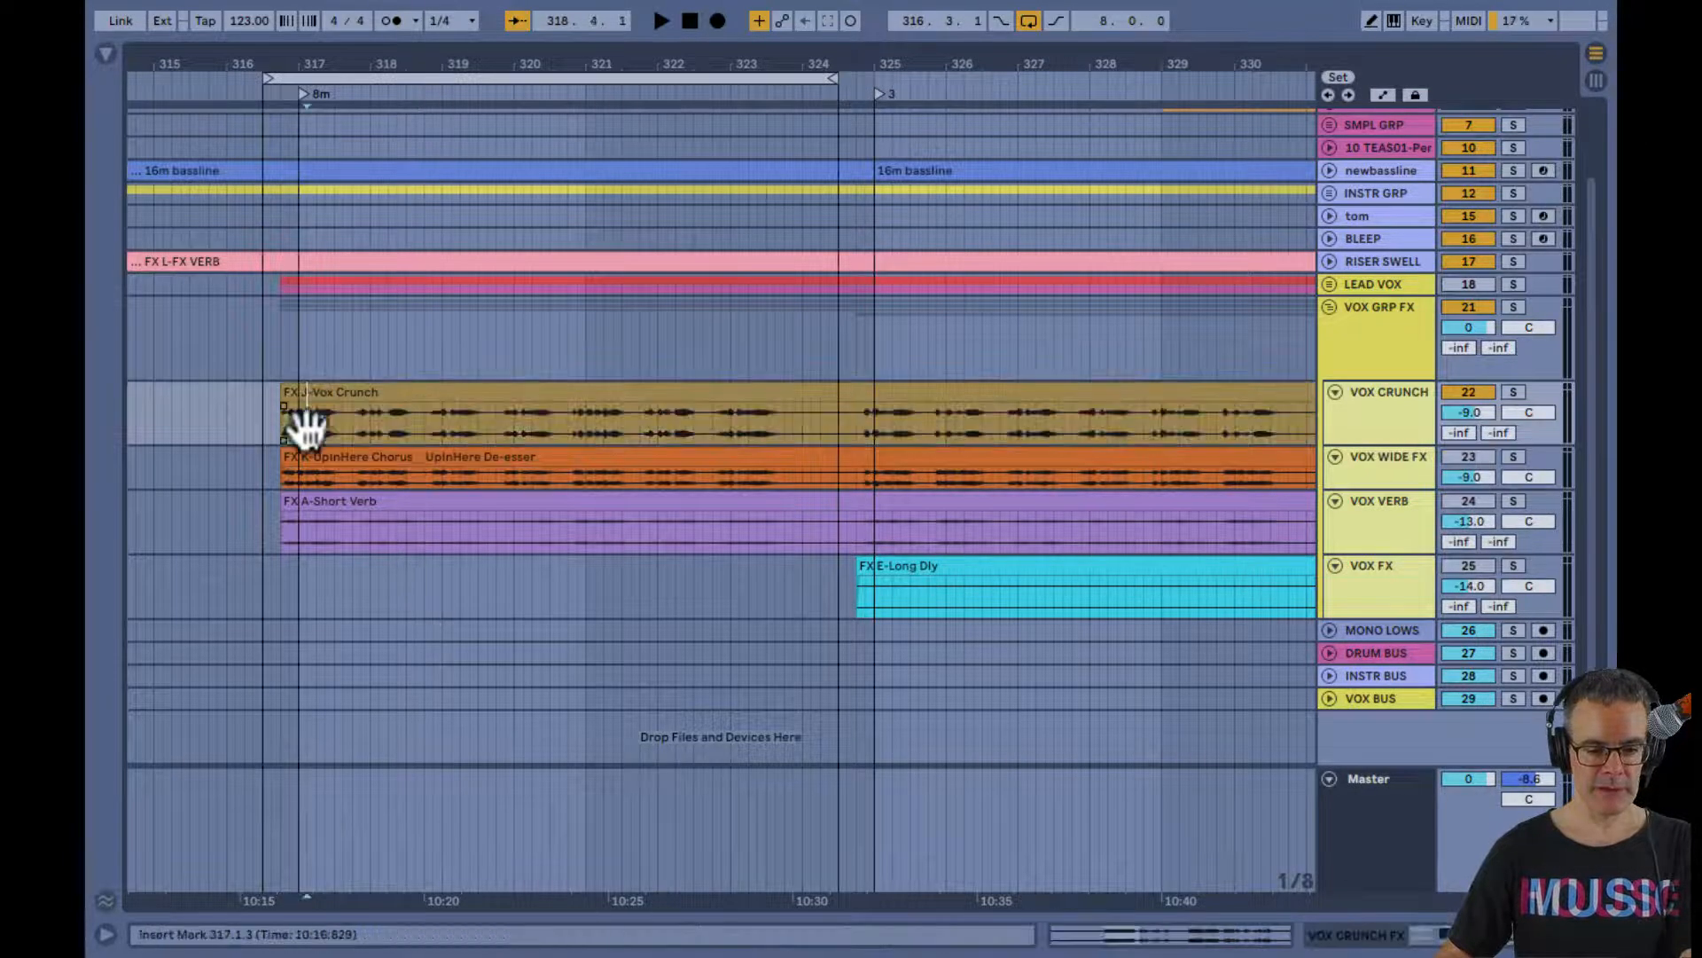
pyautogui.press('space')
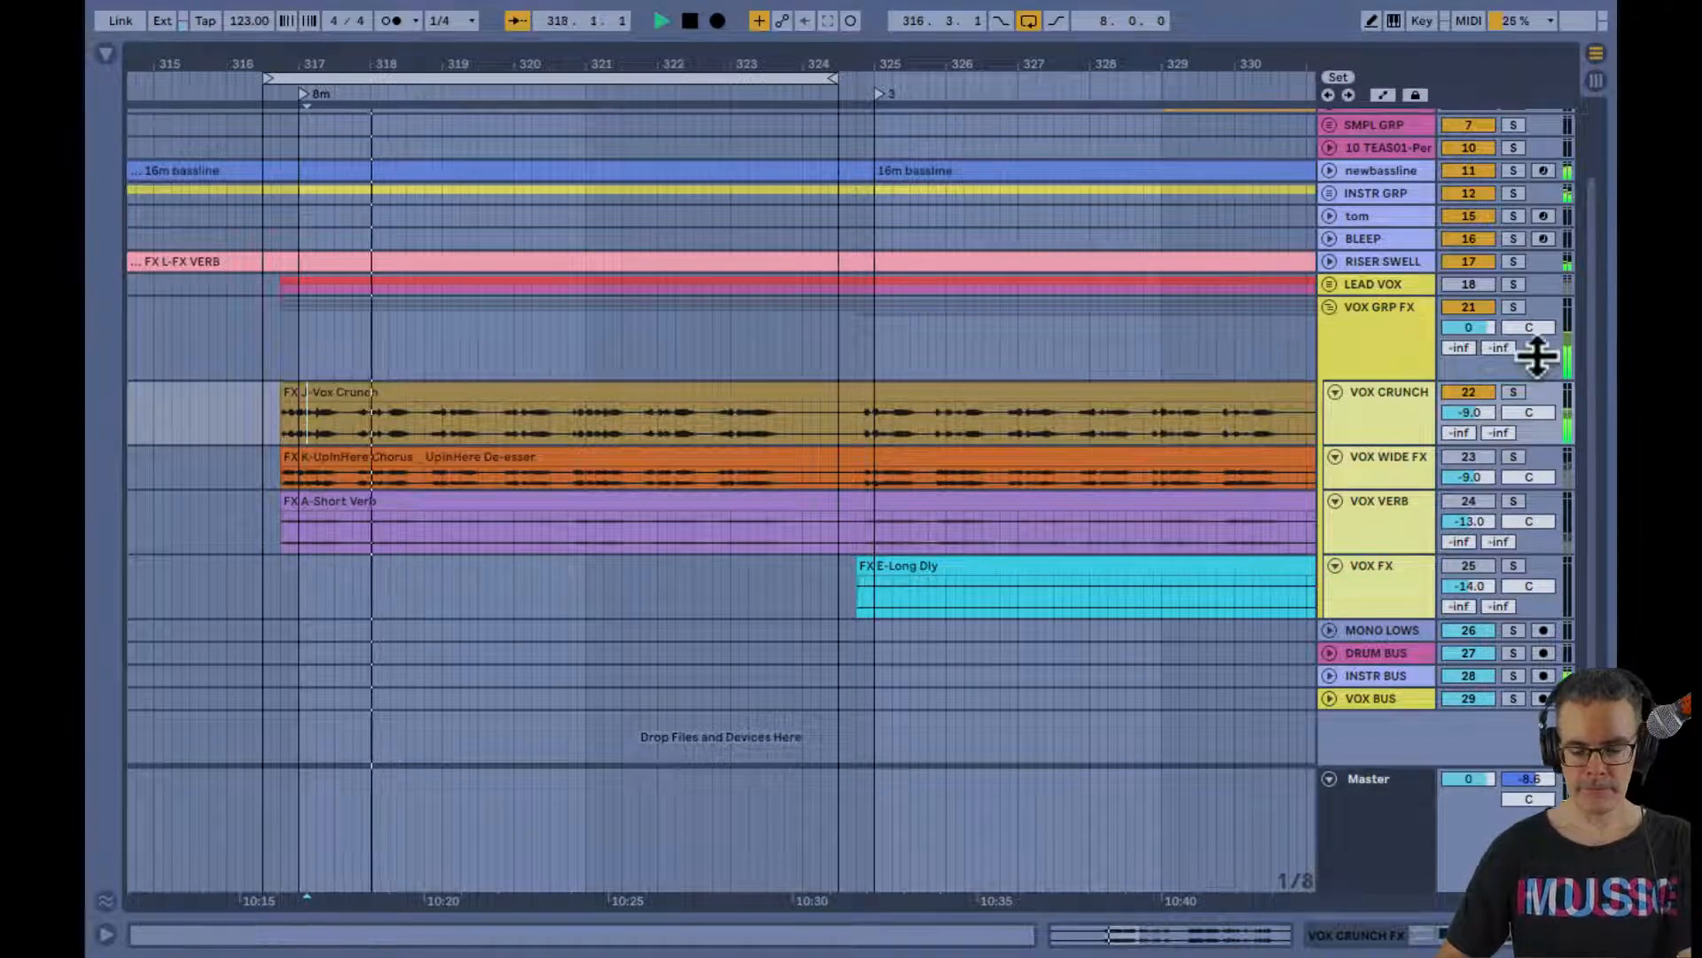
pyautogui.press('Tab')
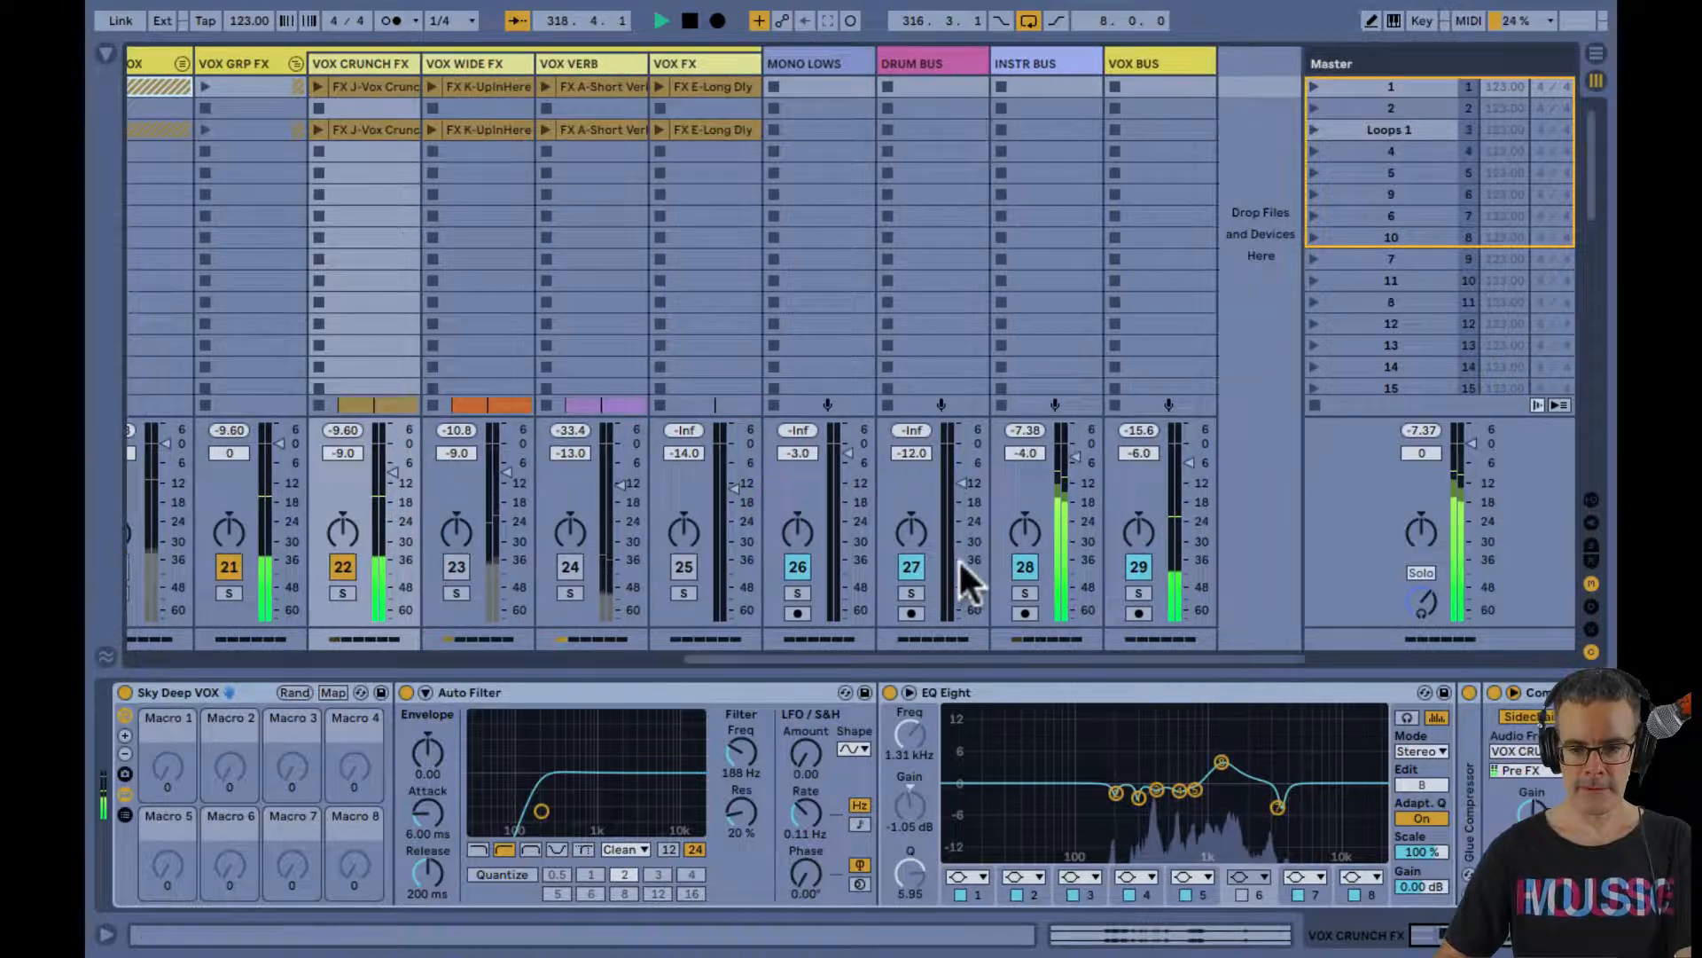
pyautogui.click(1025, 566)
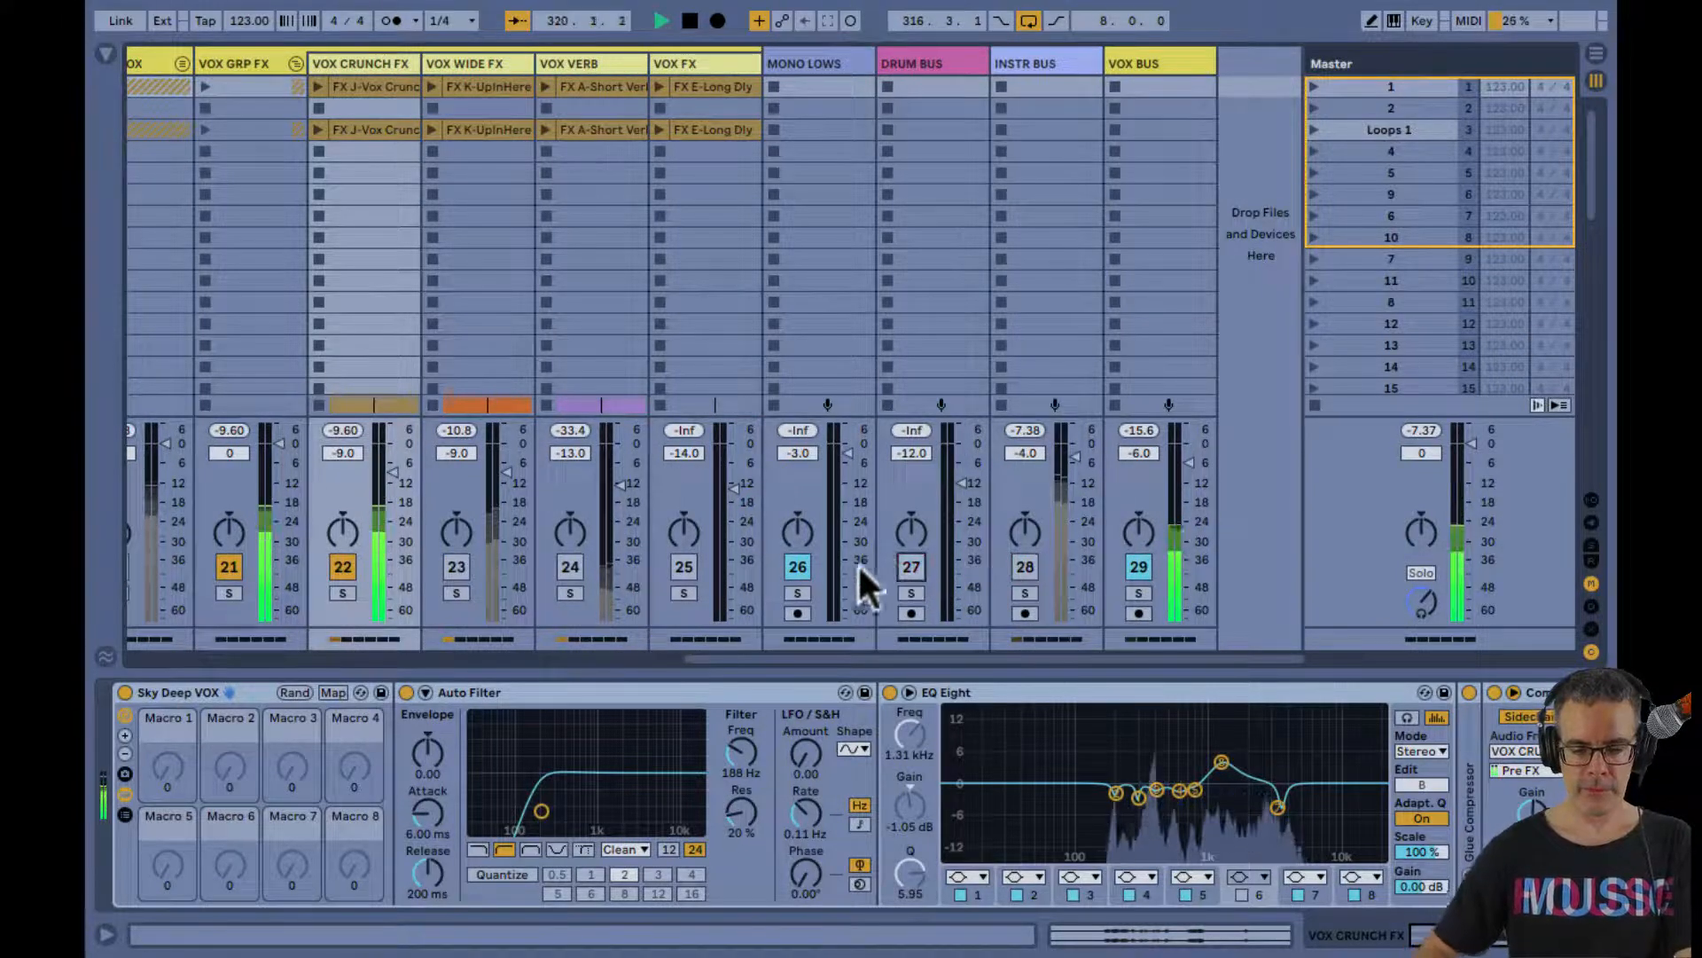
pyautogui.press('Tab')
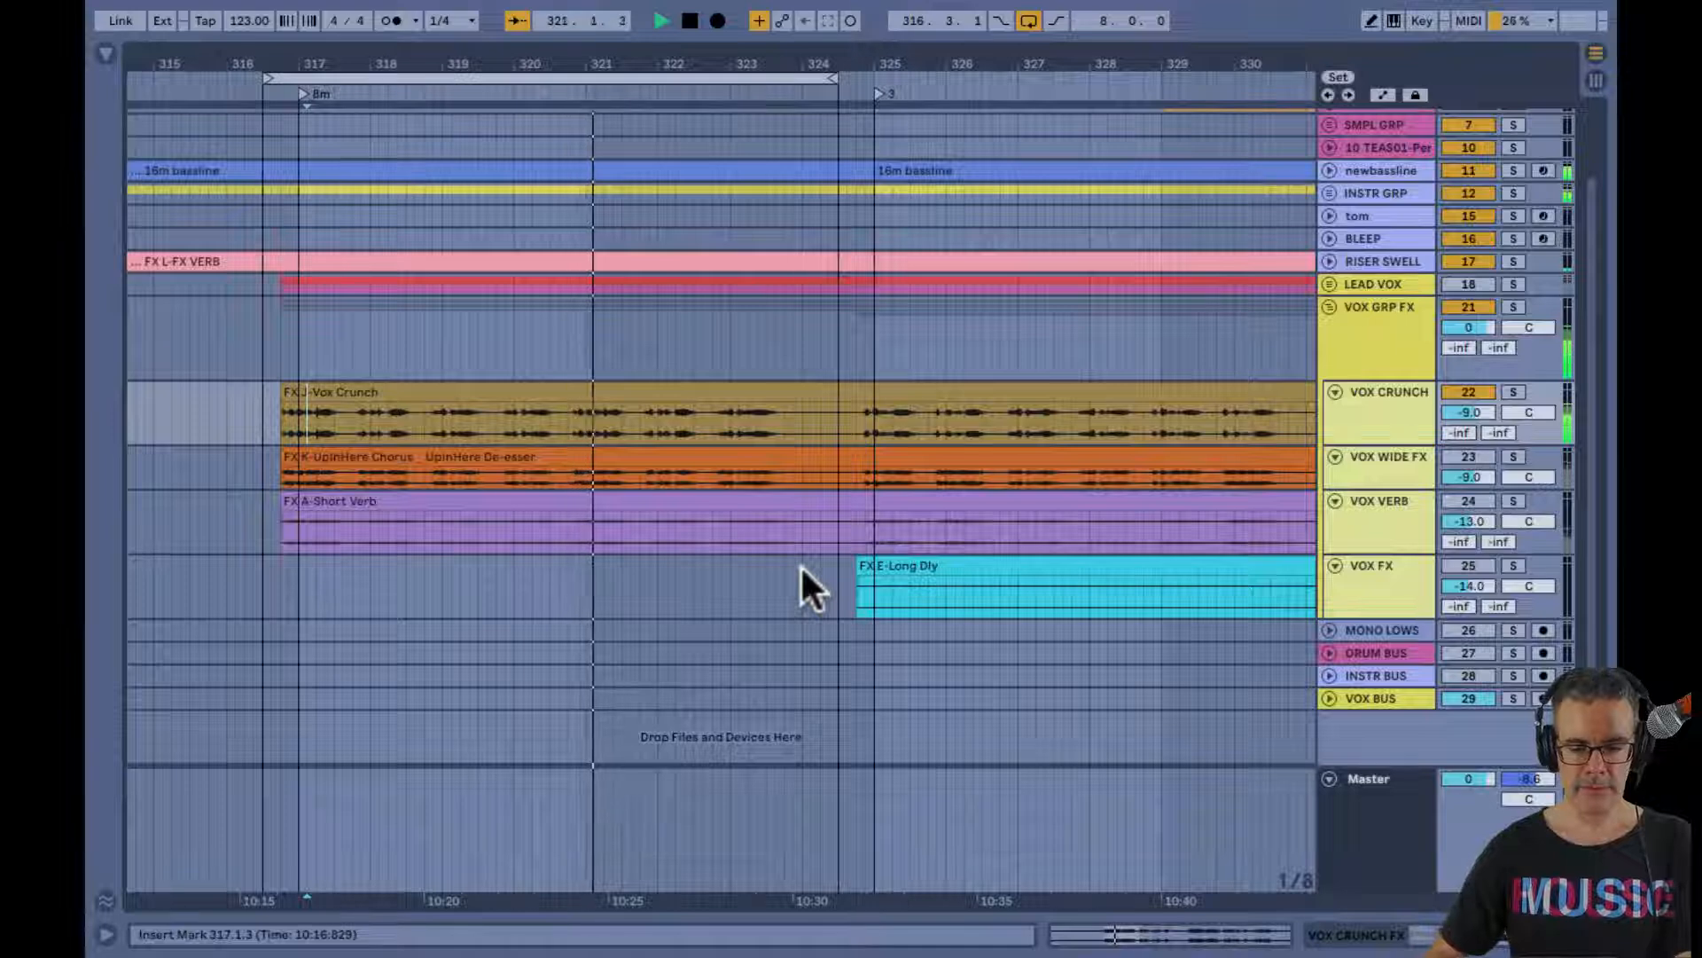
pyautogui.press('space')
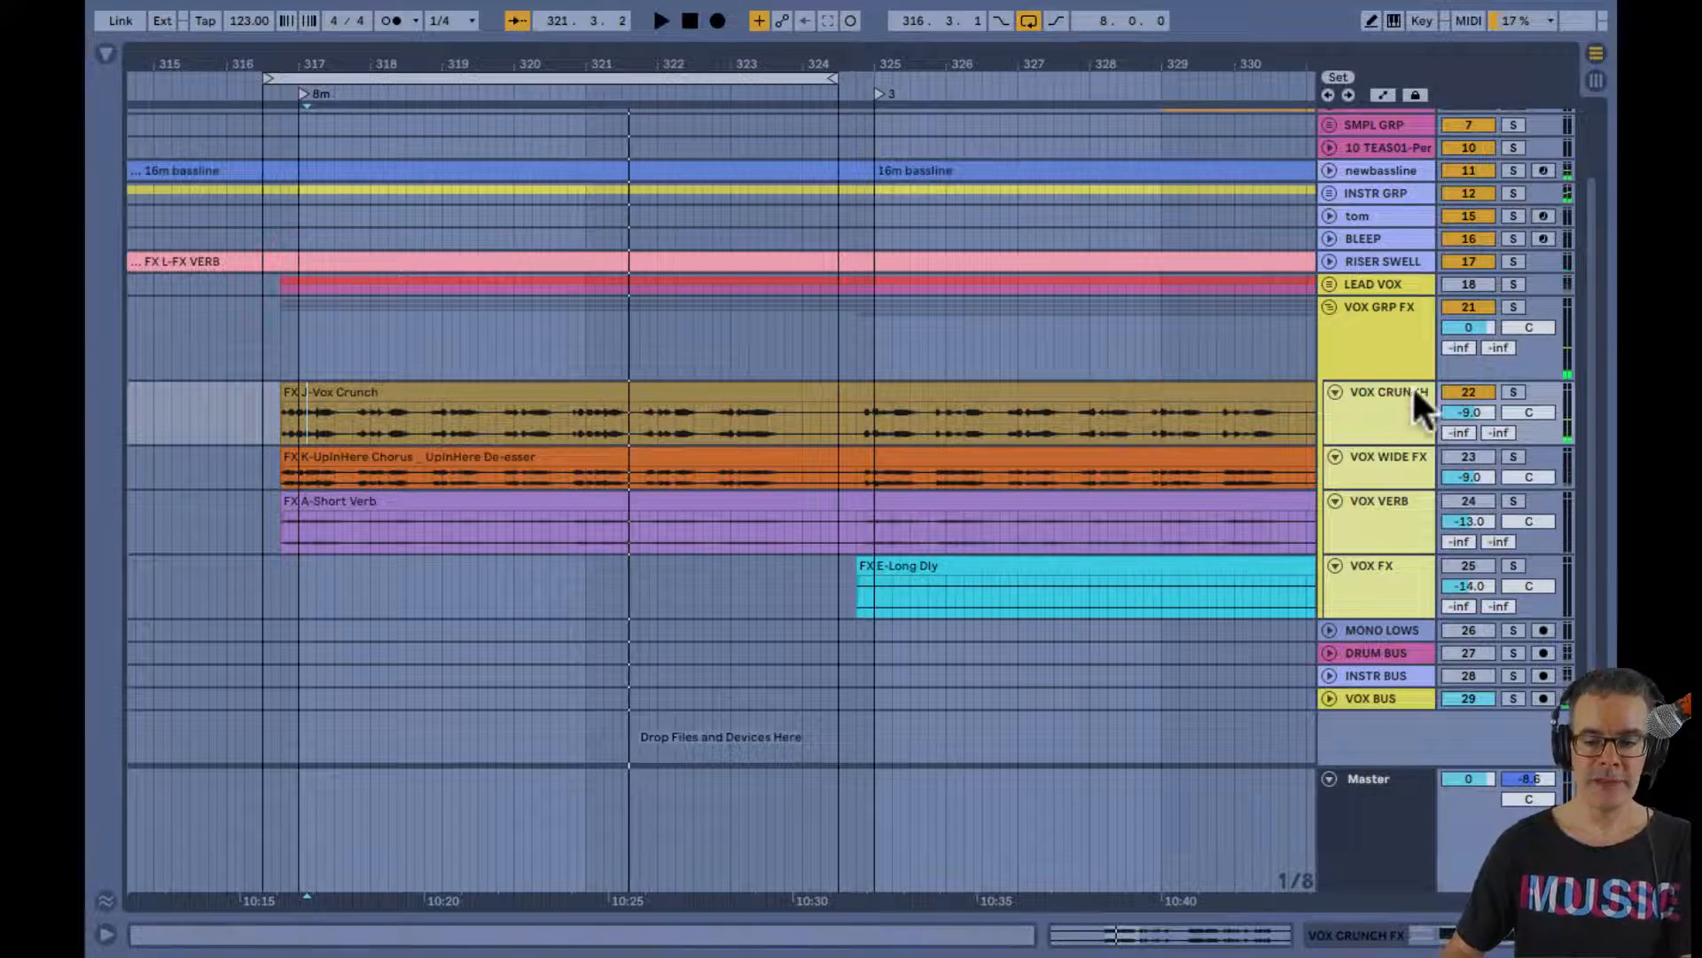
# Deactivate VOX CRUNCH FX and audition VOX WIDE FX and VOX VERB one at a time from bar 317
pyautogui.click(1445, 390)
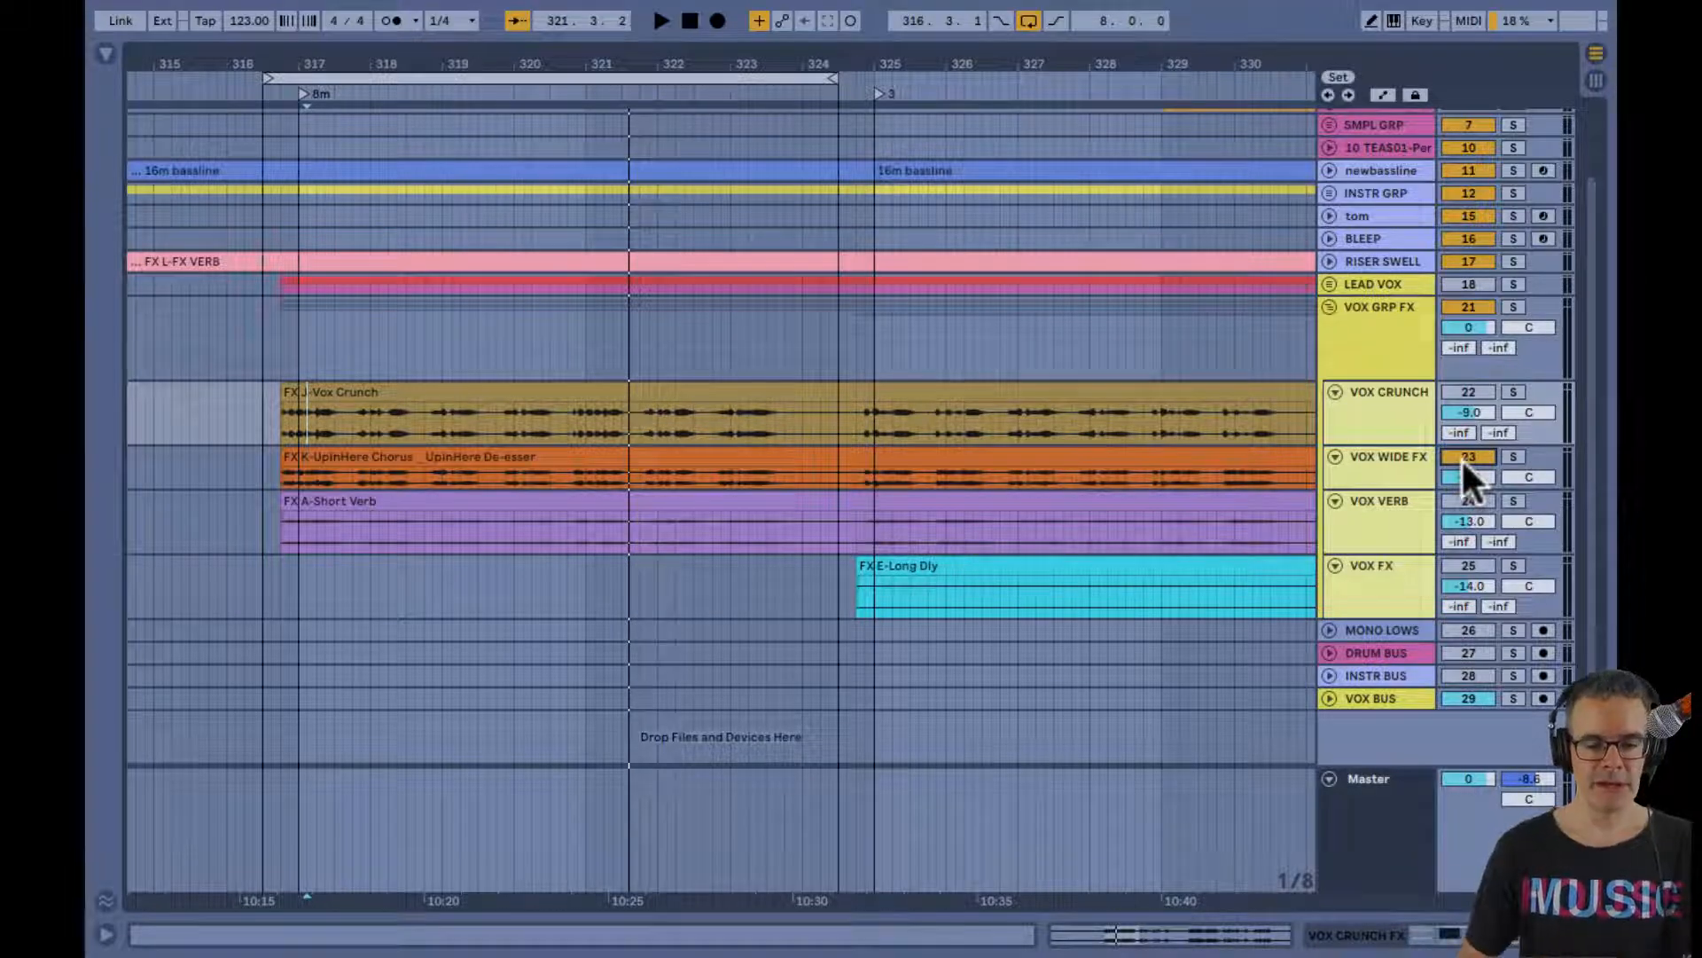
pyautogui.click(359, 470)
pyautogui.press('space')
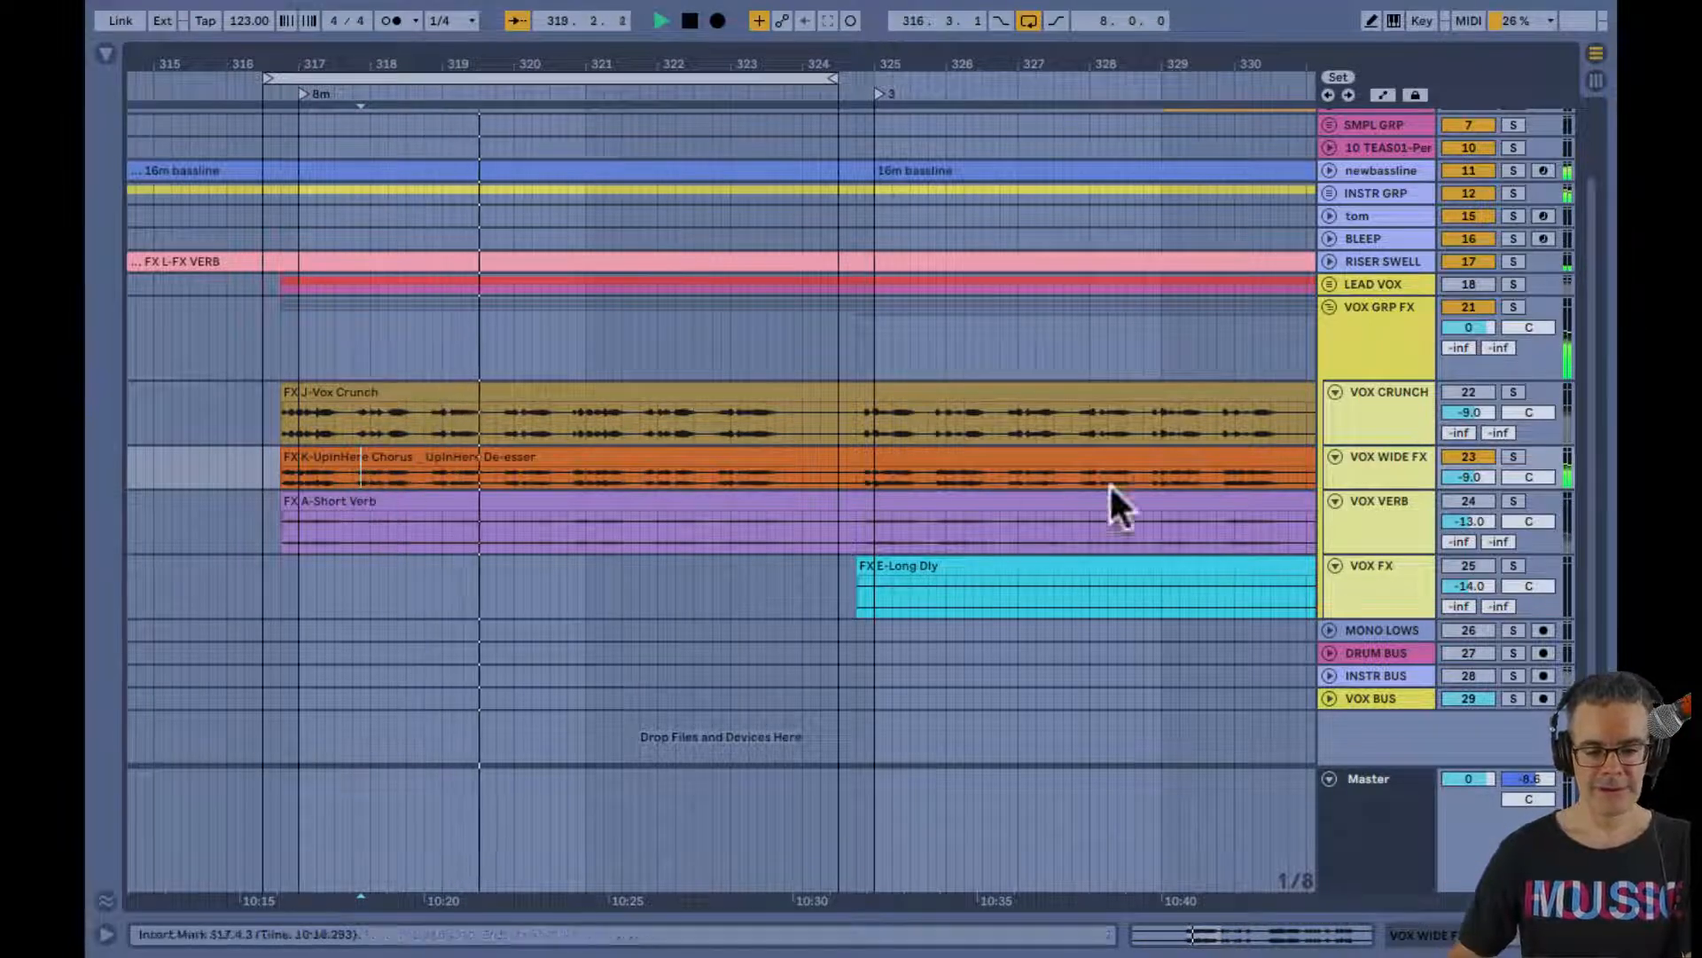
pyautogui.click(1468, 456)
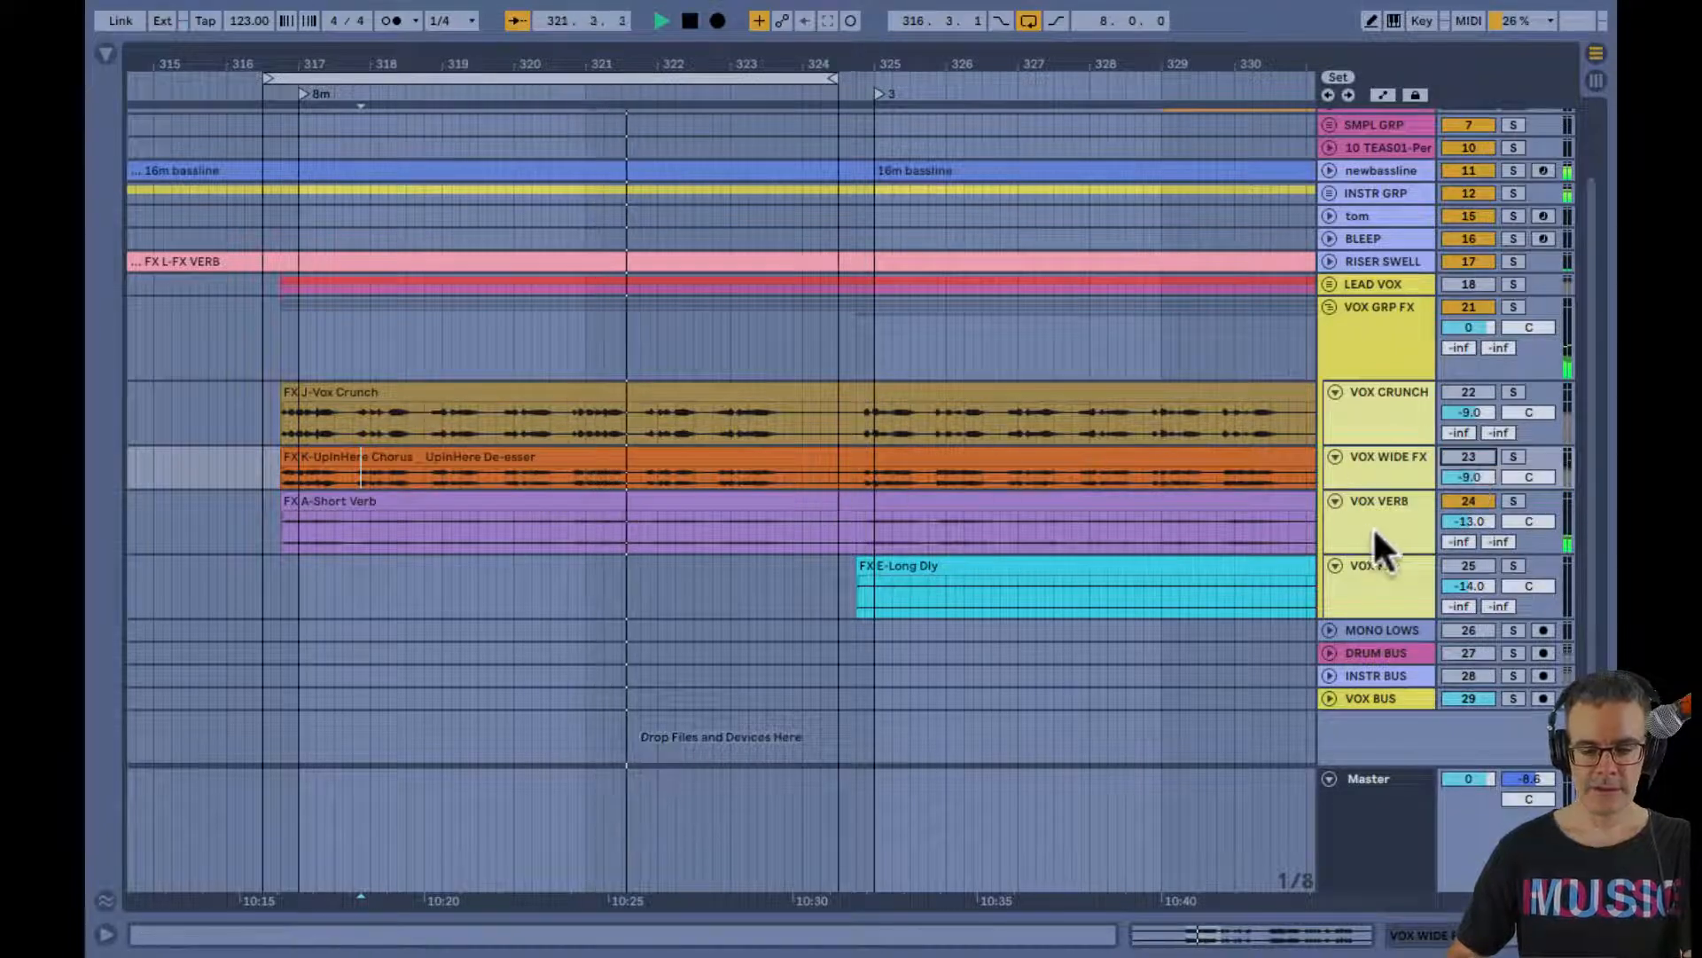
pyautogui.click(1460, 499)
pyautogui.press('space')
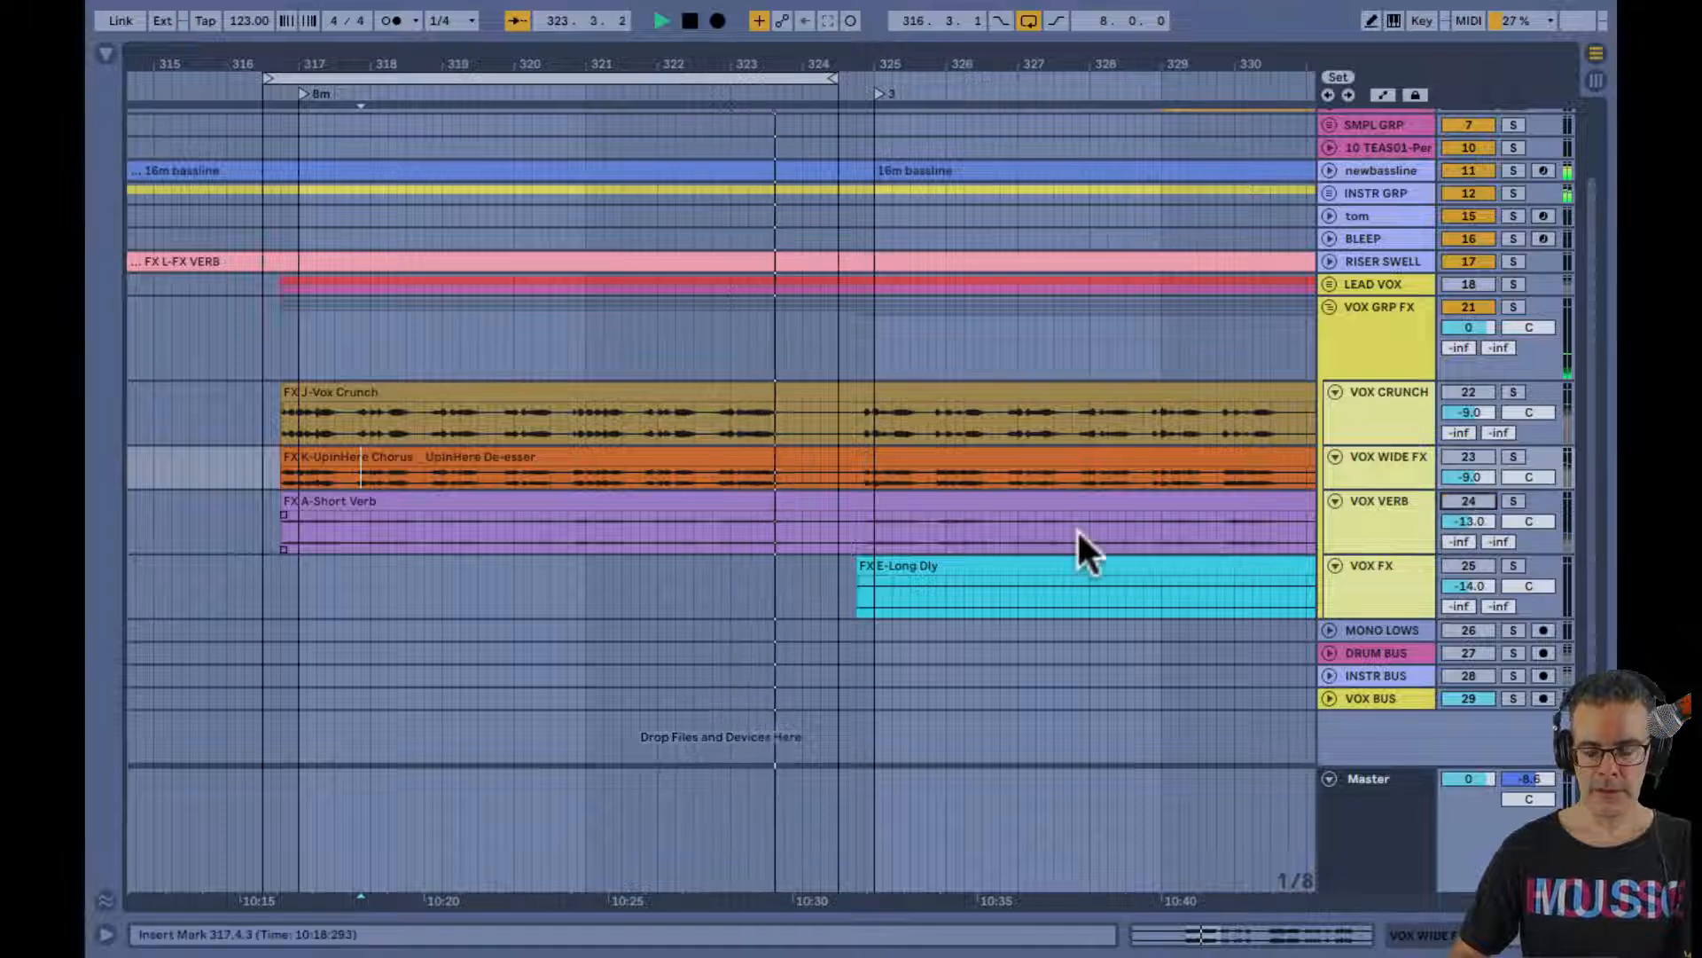
# Activate only VOX FX in the vocal effects group and audition its long delay from bar 340
pyautogui.hscroll(5, 1076, 529)
pyautogui.hscroll(2, 1076, 528)
pyautogui.click(1051, 598)
pyautogui.press('space')
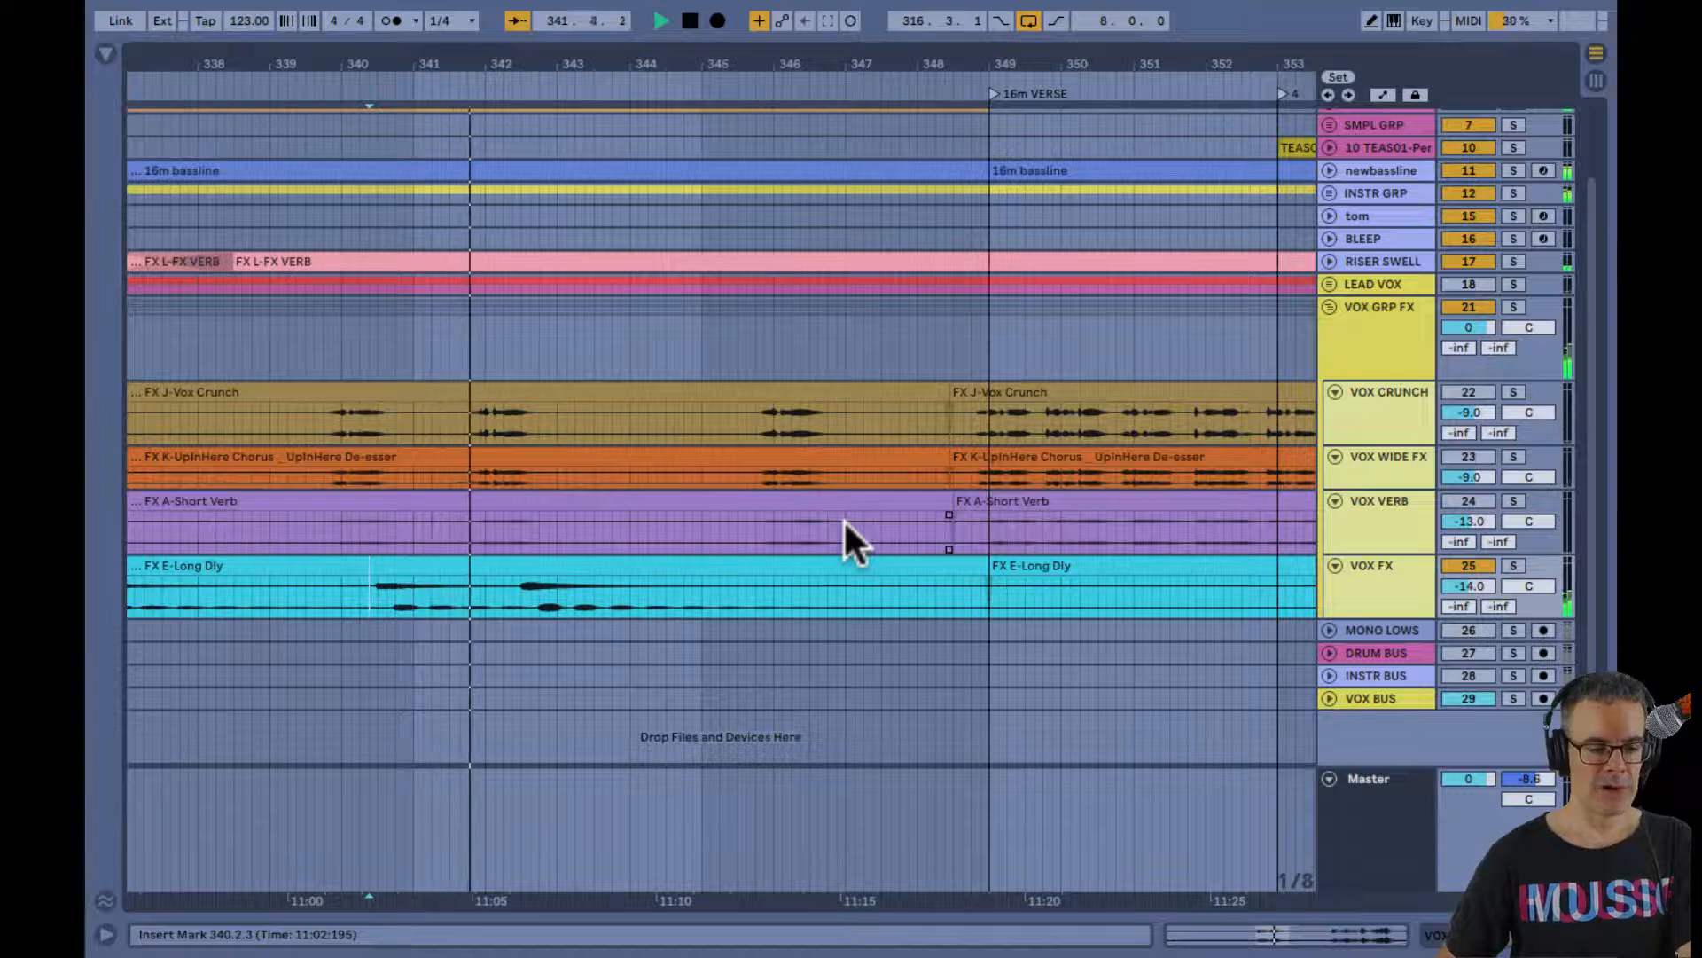
pyautogui.press('space')
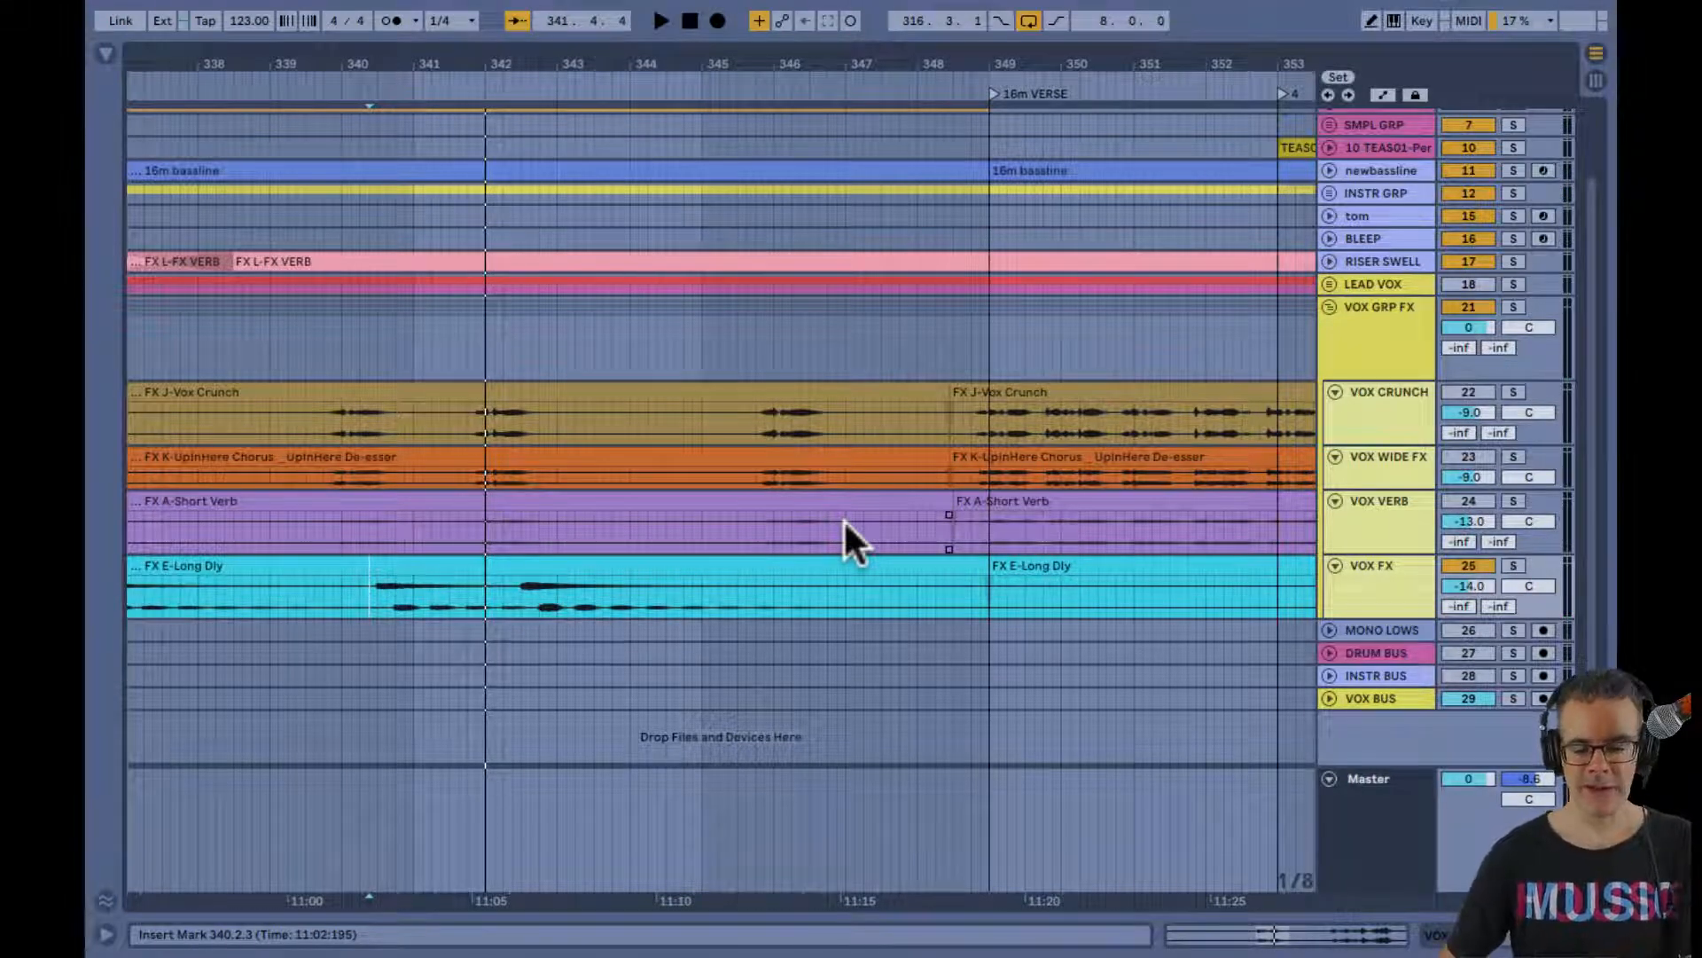
pyautogui.press('space')
pyautogui.moveTo(802, 66); pyautogui.dragTo(806, 64)
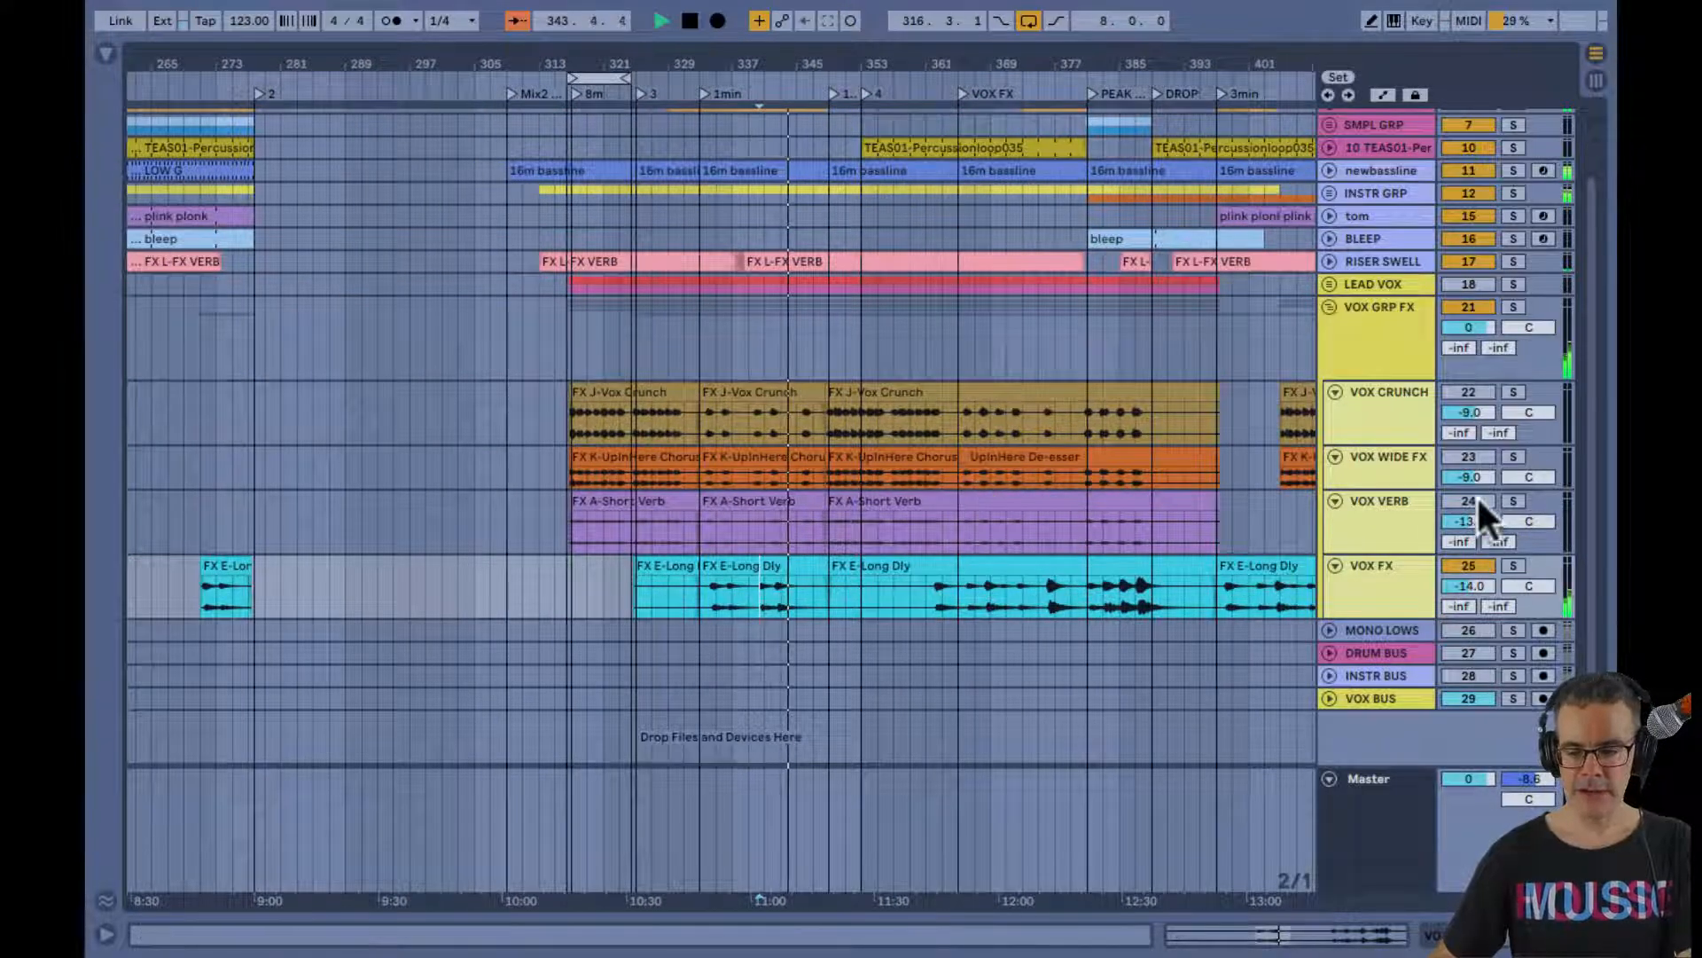
pyautogui.press('space')
# Show the VOX FX device chain in the Session view and examine its Auto Filter and expanded EQ Eight curve
pyautogui.press('Tab')
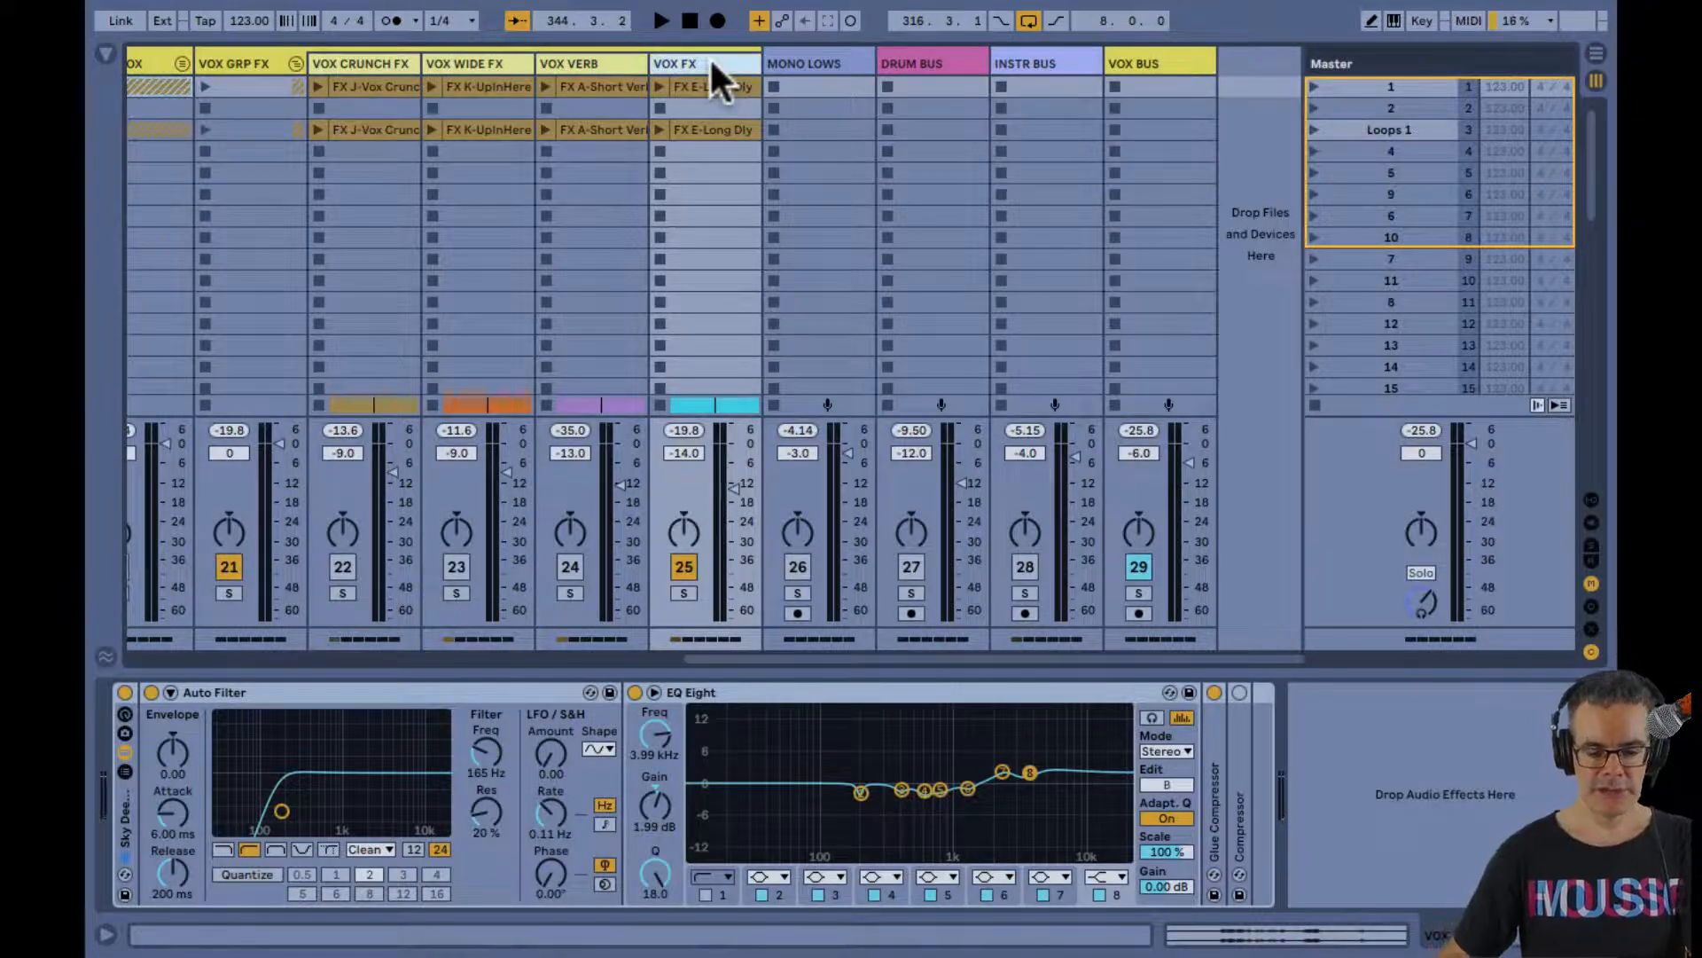
pyautogui.click(598, 63)
pyautogui.click(673, 61)
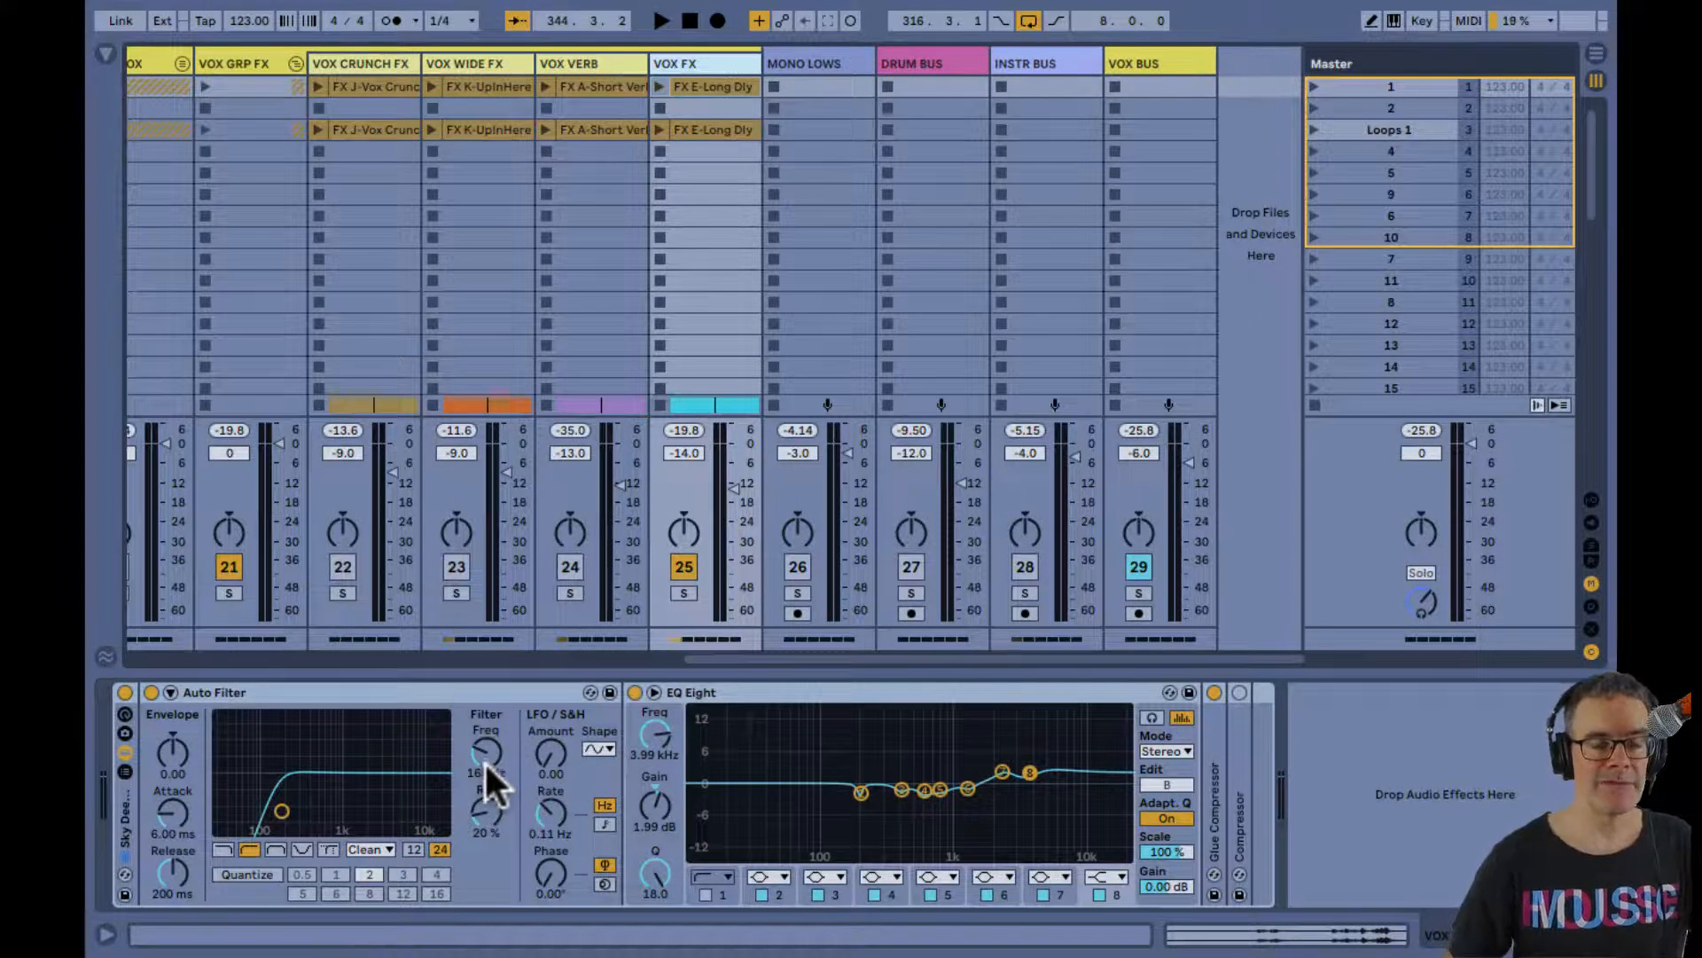
pyautogui.doubleClick(911, 759)
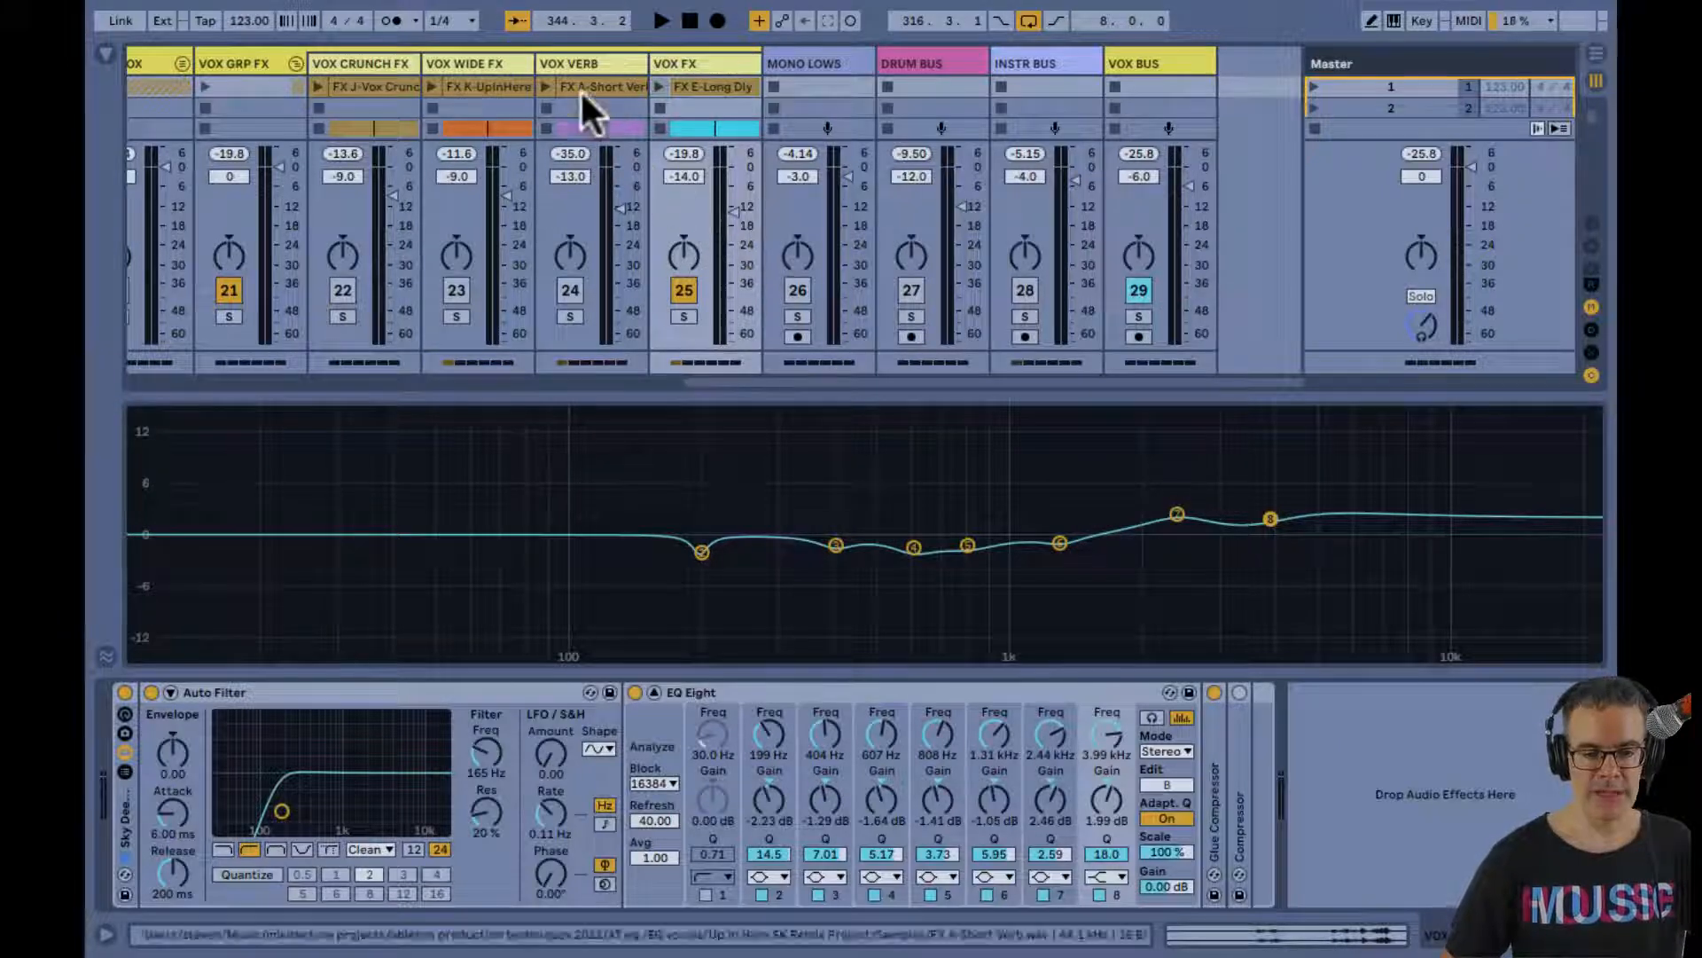
# Unfold Auto Filter on the VOX VERB track and examine its filter, EQ Eight and compressor settings
pyautogui.click(582, 61)
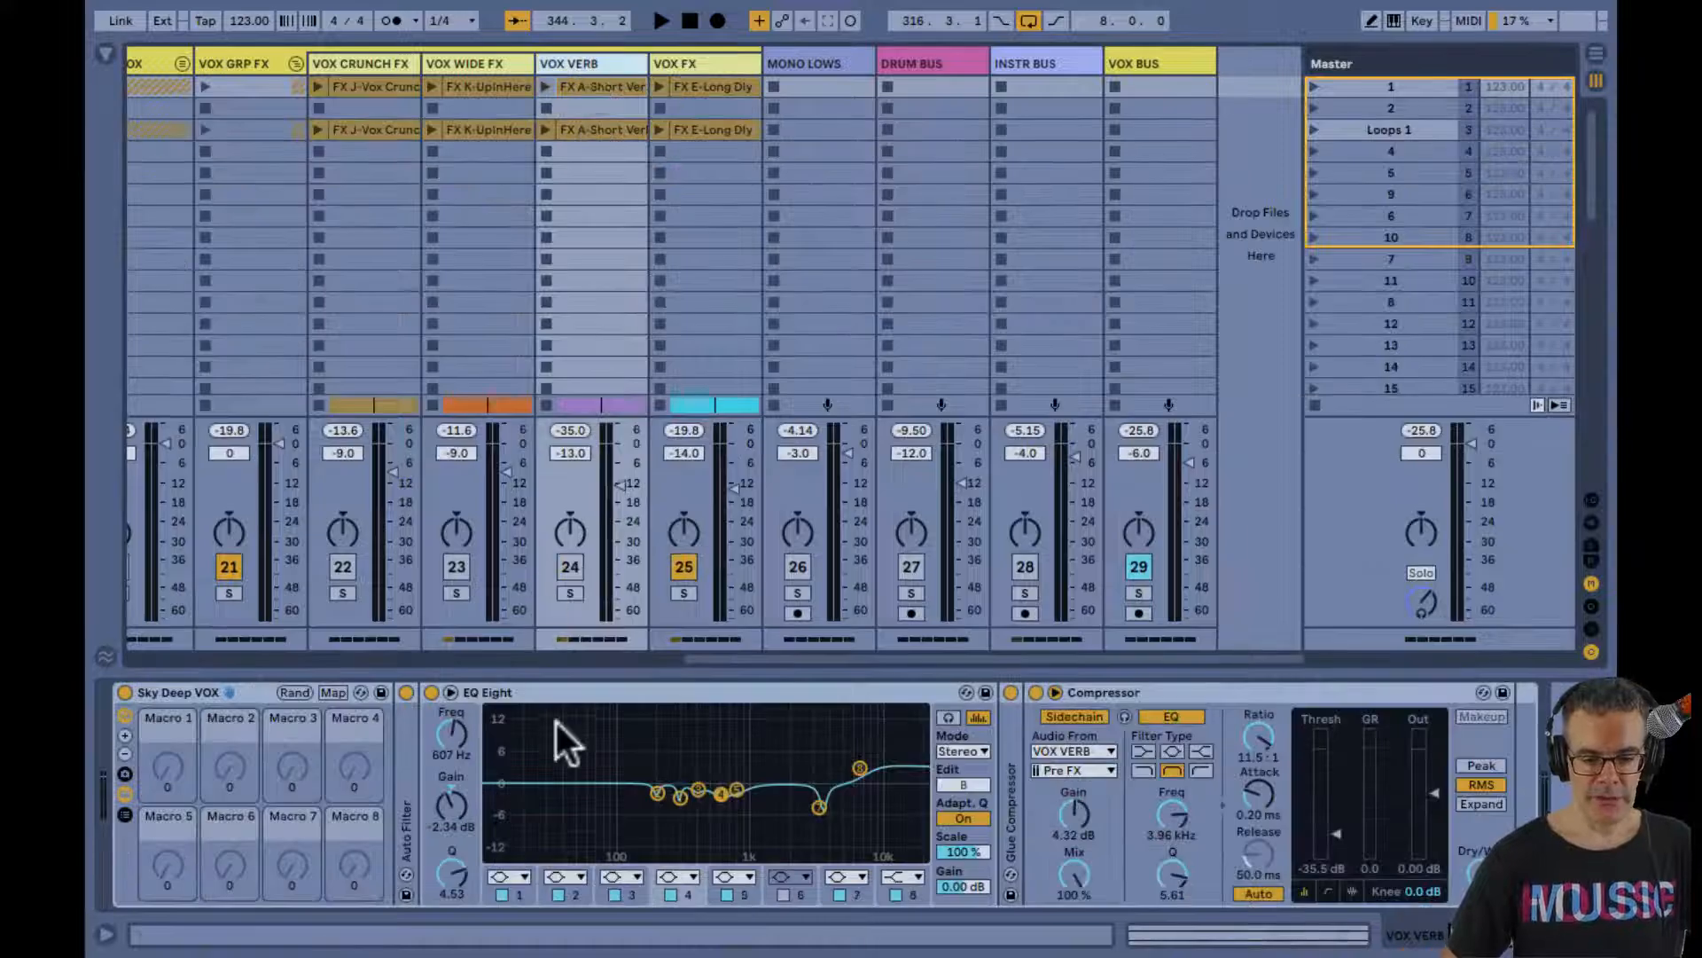
pyautogui.doubleClick(401, 754)
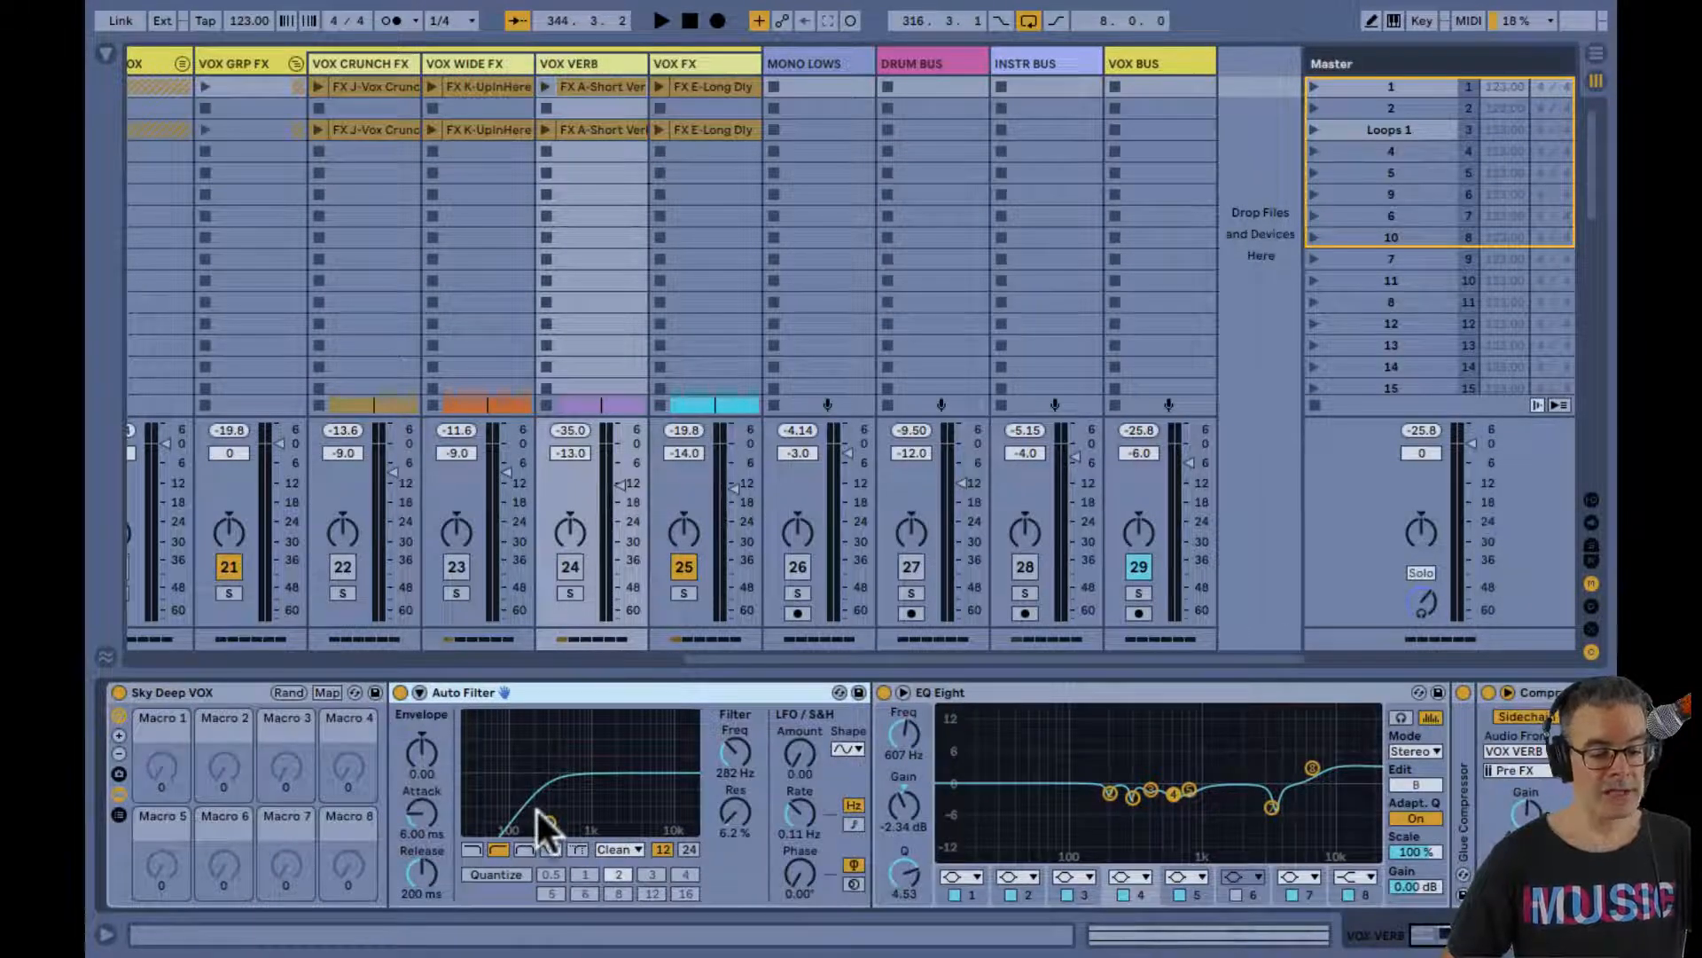
pyautogui.hscroll(10, 538, 810)
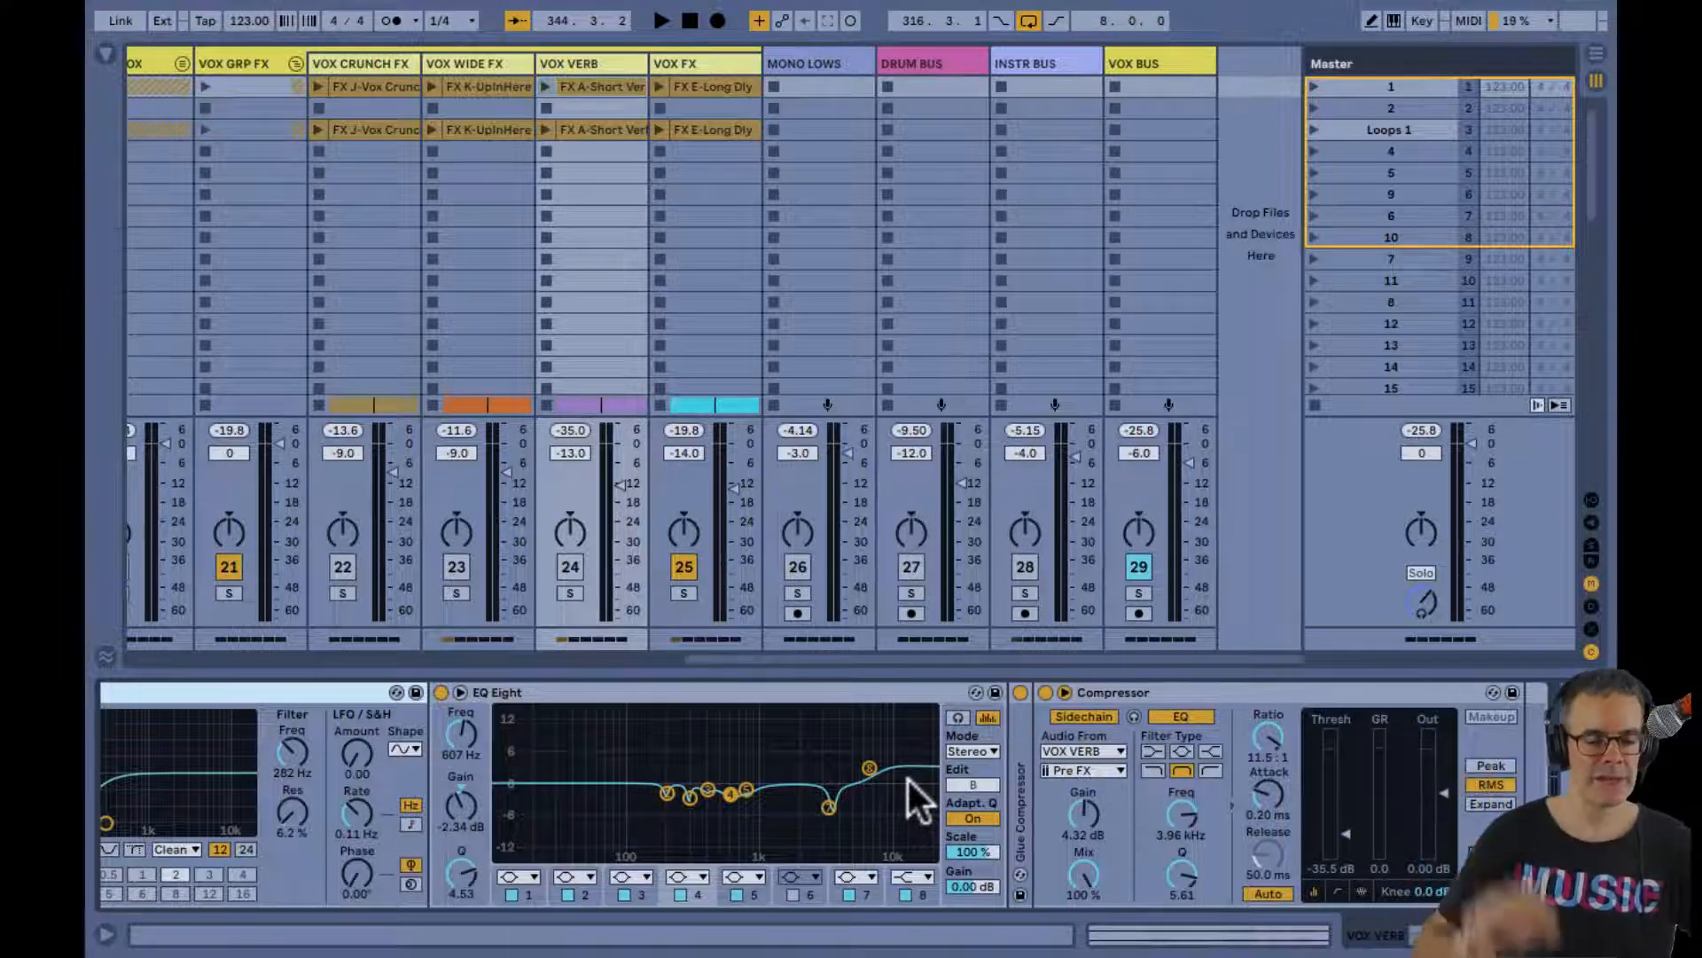
# Make VOX WIDE FX active instead of VOX FX, play it from bar 349 and compare it with the Sky Deep VOX rack bypassed
pyautogui.click(466, 58)
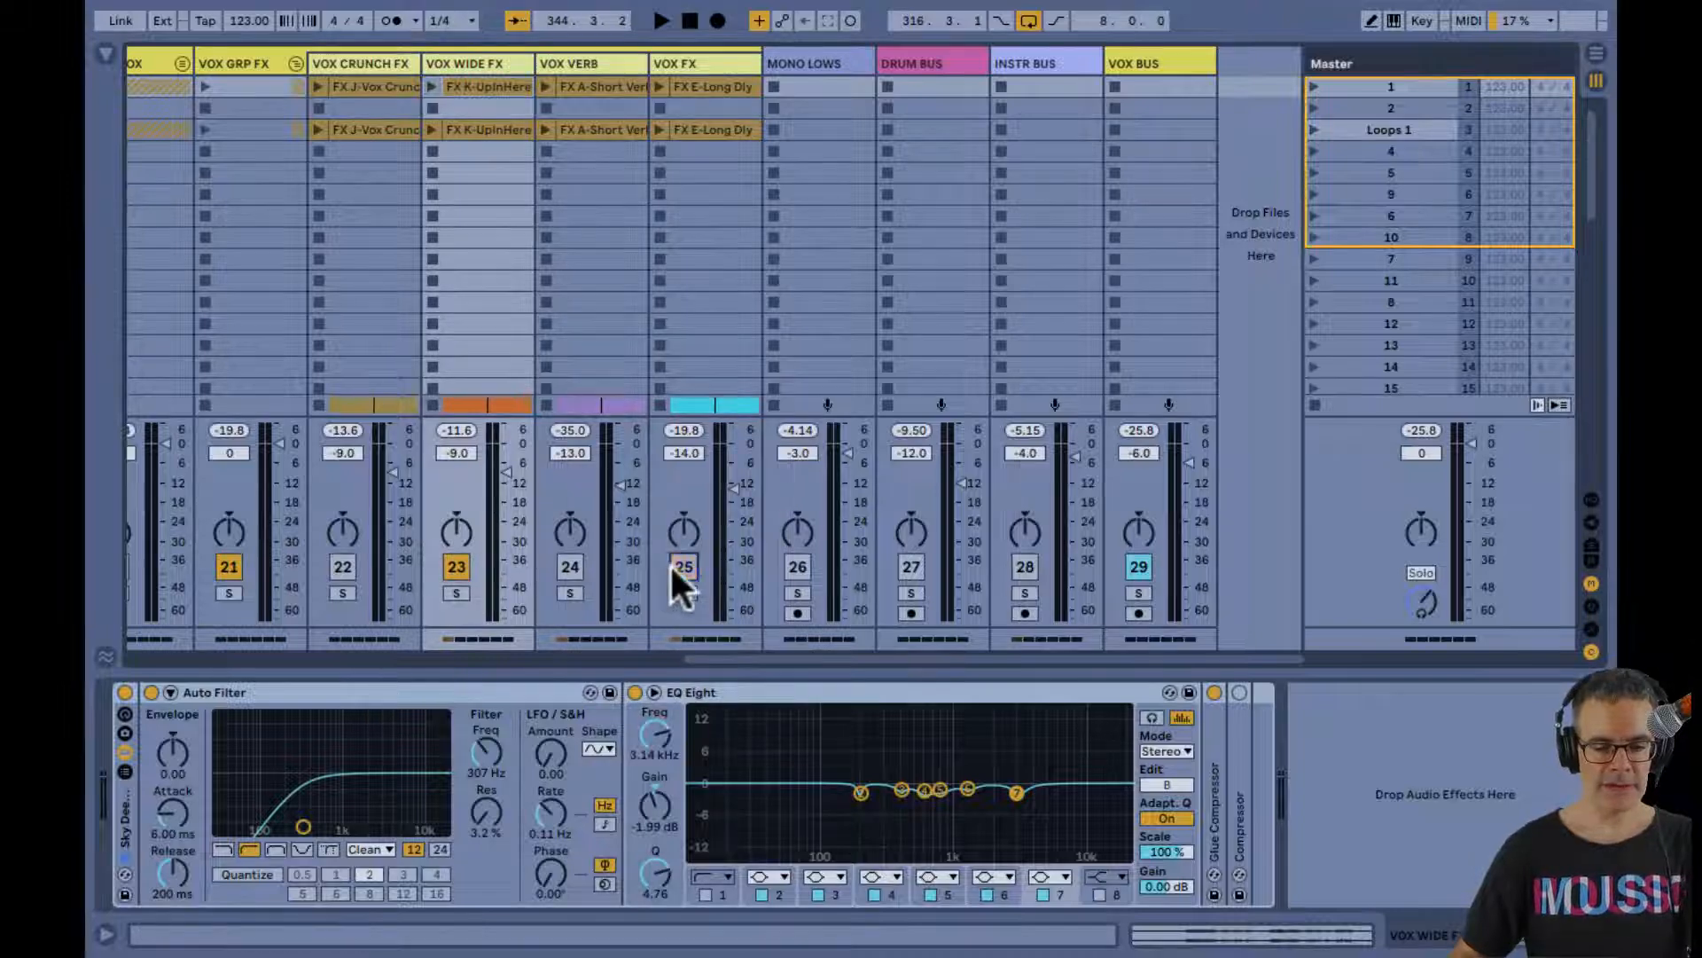
pyautogui.press('Tab')
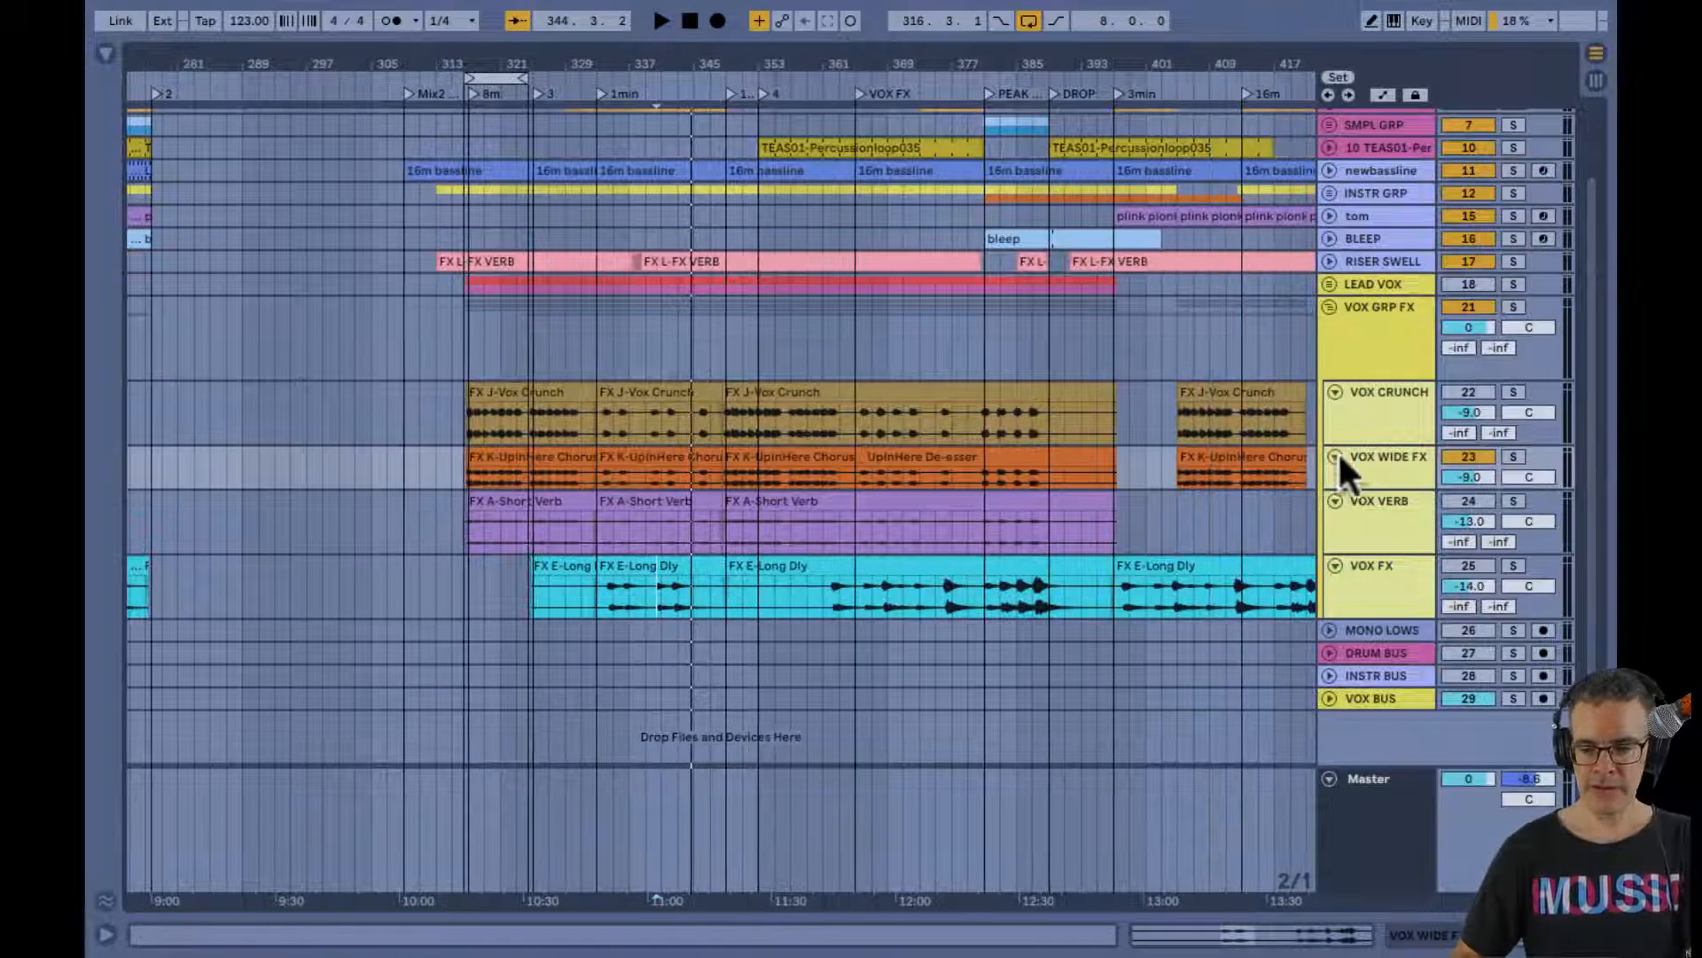
pyautogui.click(722, 467)
pyautogui.press('space')
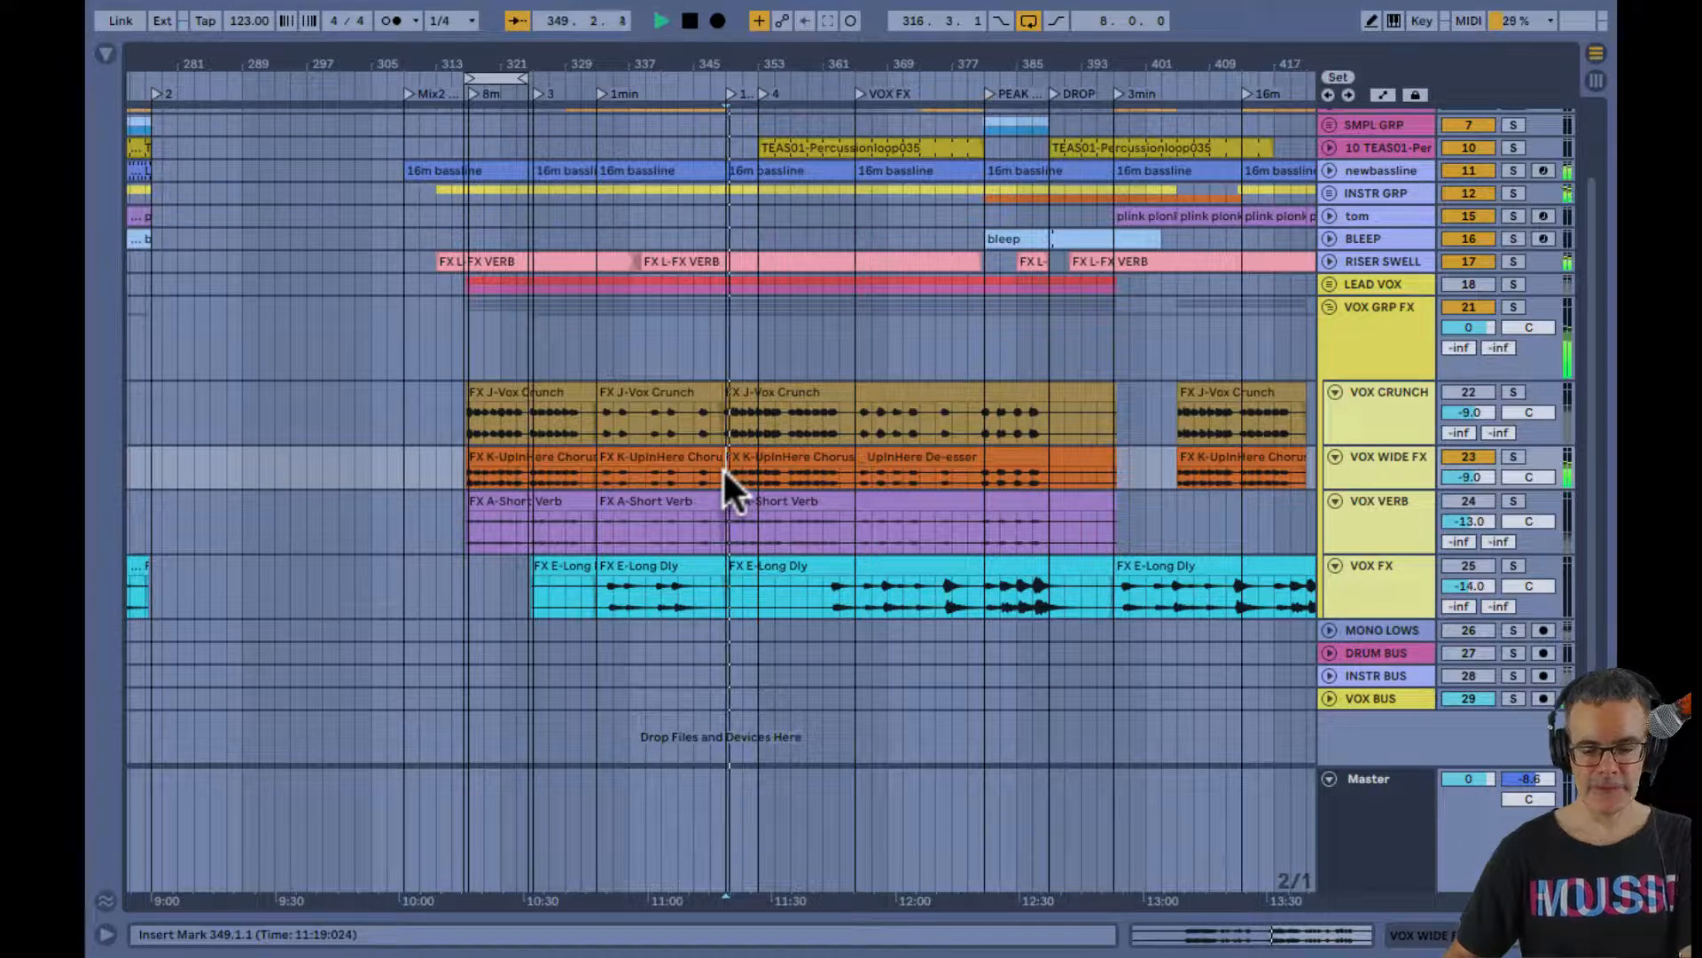
pyautogui.press('Tab')
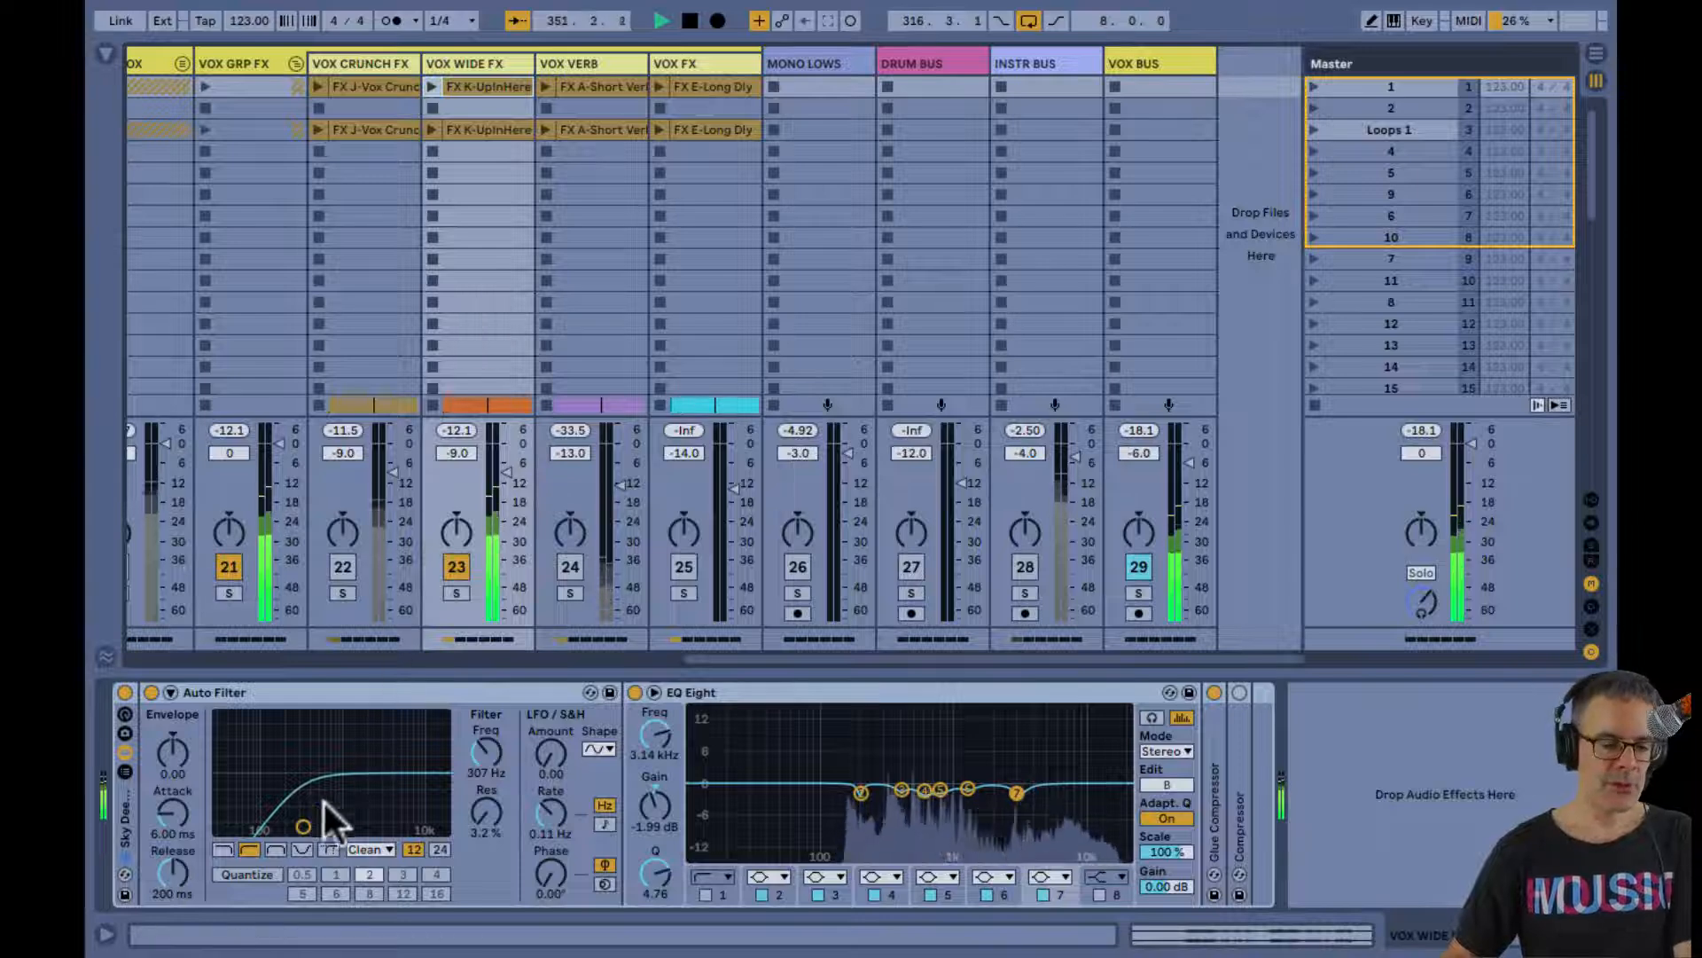
pyautogui.click(124, 692)
pyautogui.click(124, 692)
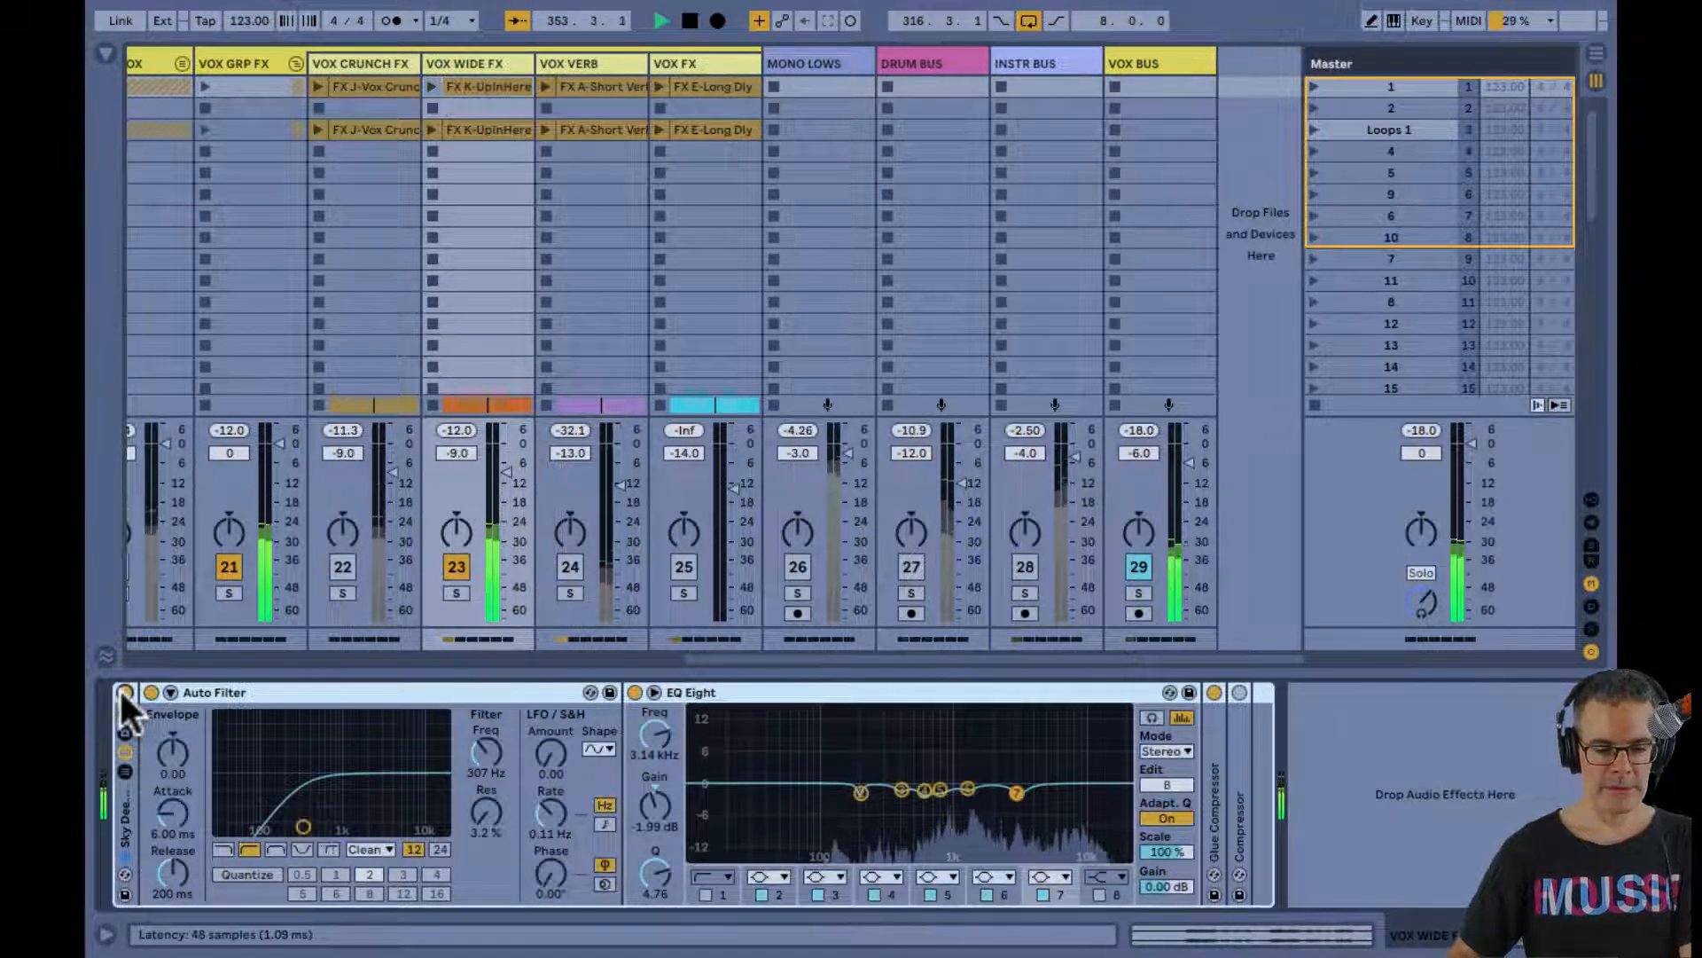
# Activate VOX CRUNCH FX in place of VOX WIDE FX during playback and expand its EQ Eight display
pyautogui.click(342, 567)
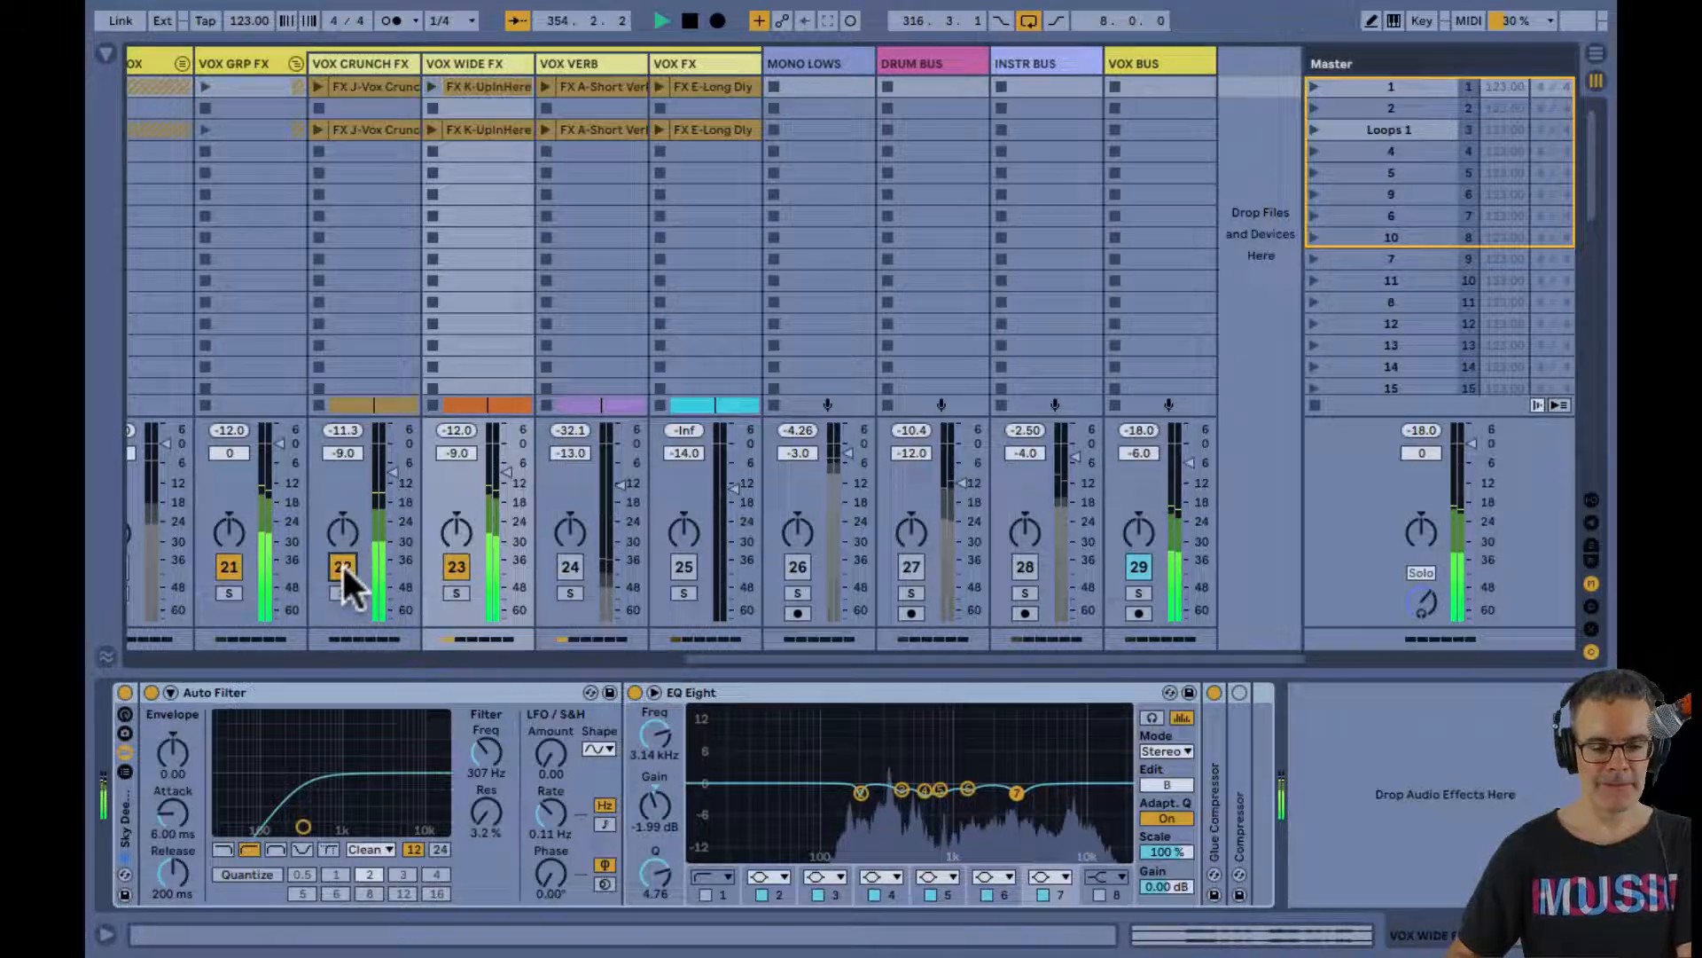
pyautogui.click(456, 566)
pyautogui.click(360, 62)
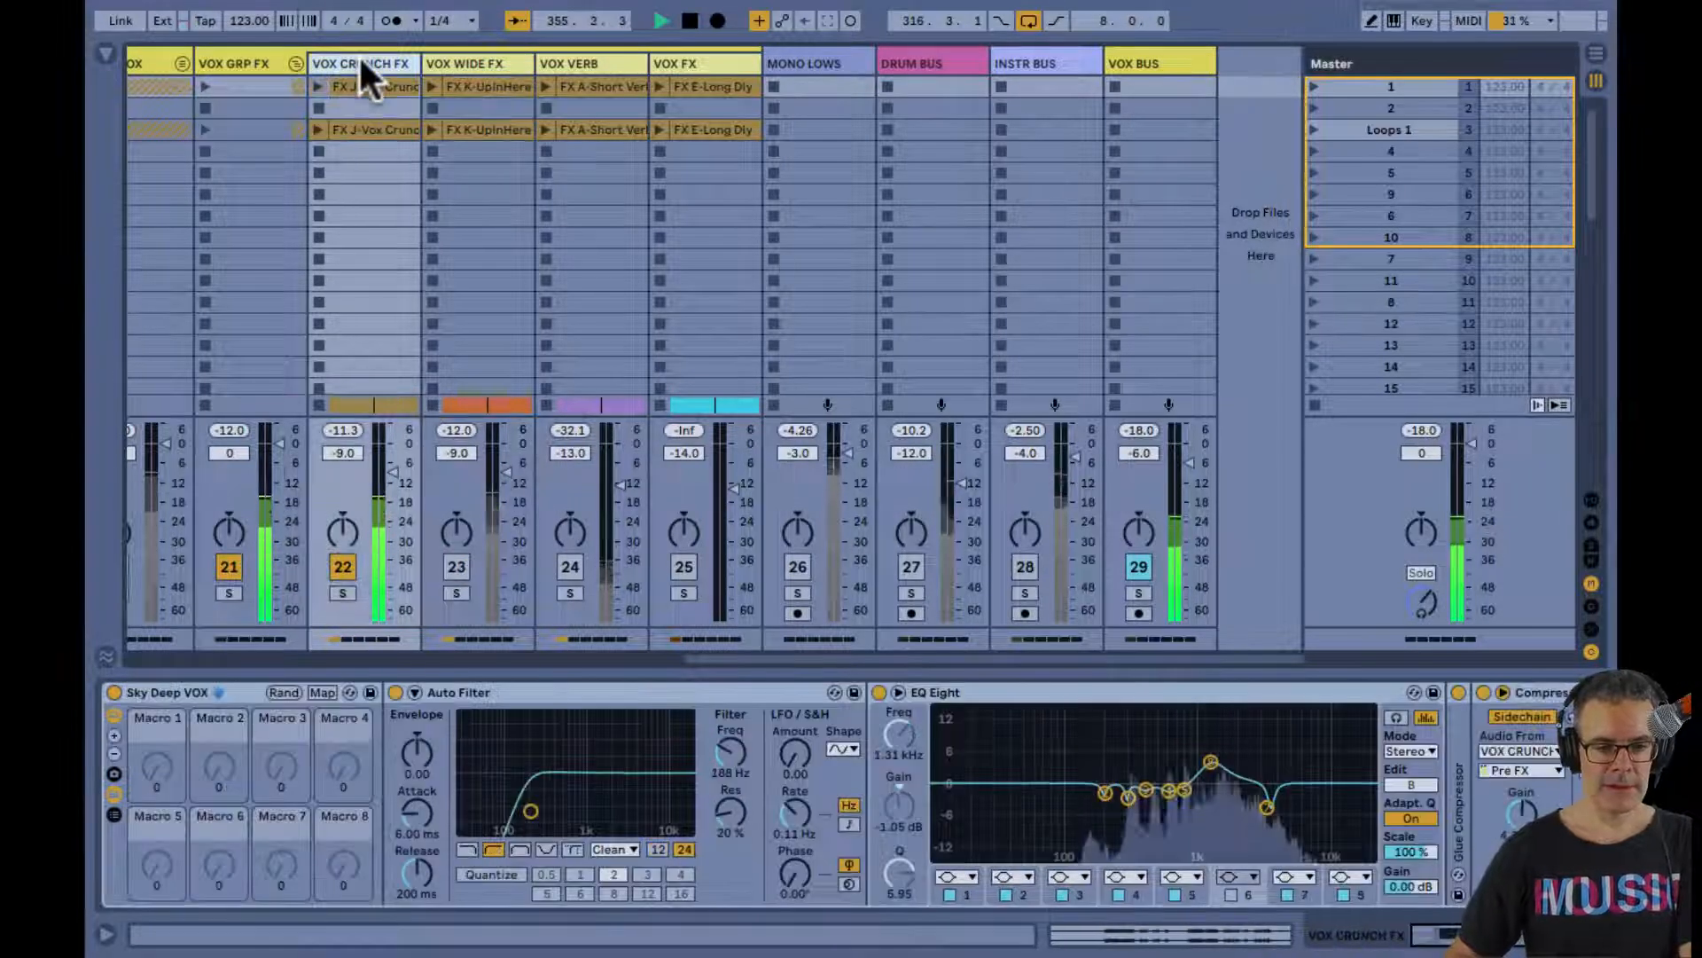
pyautogui.doubleClick(1175, 768)
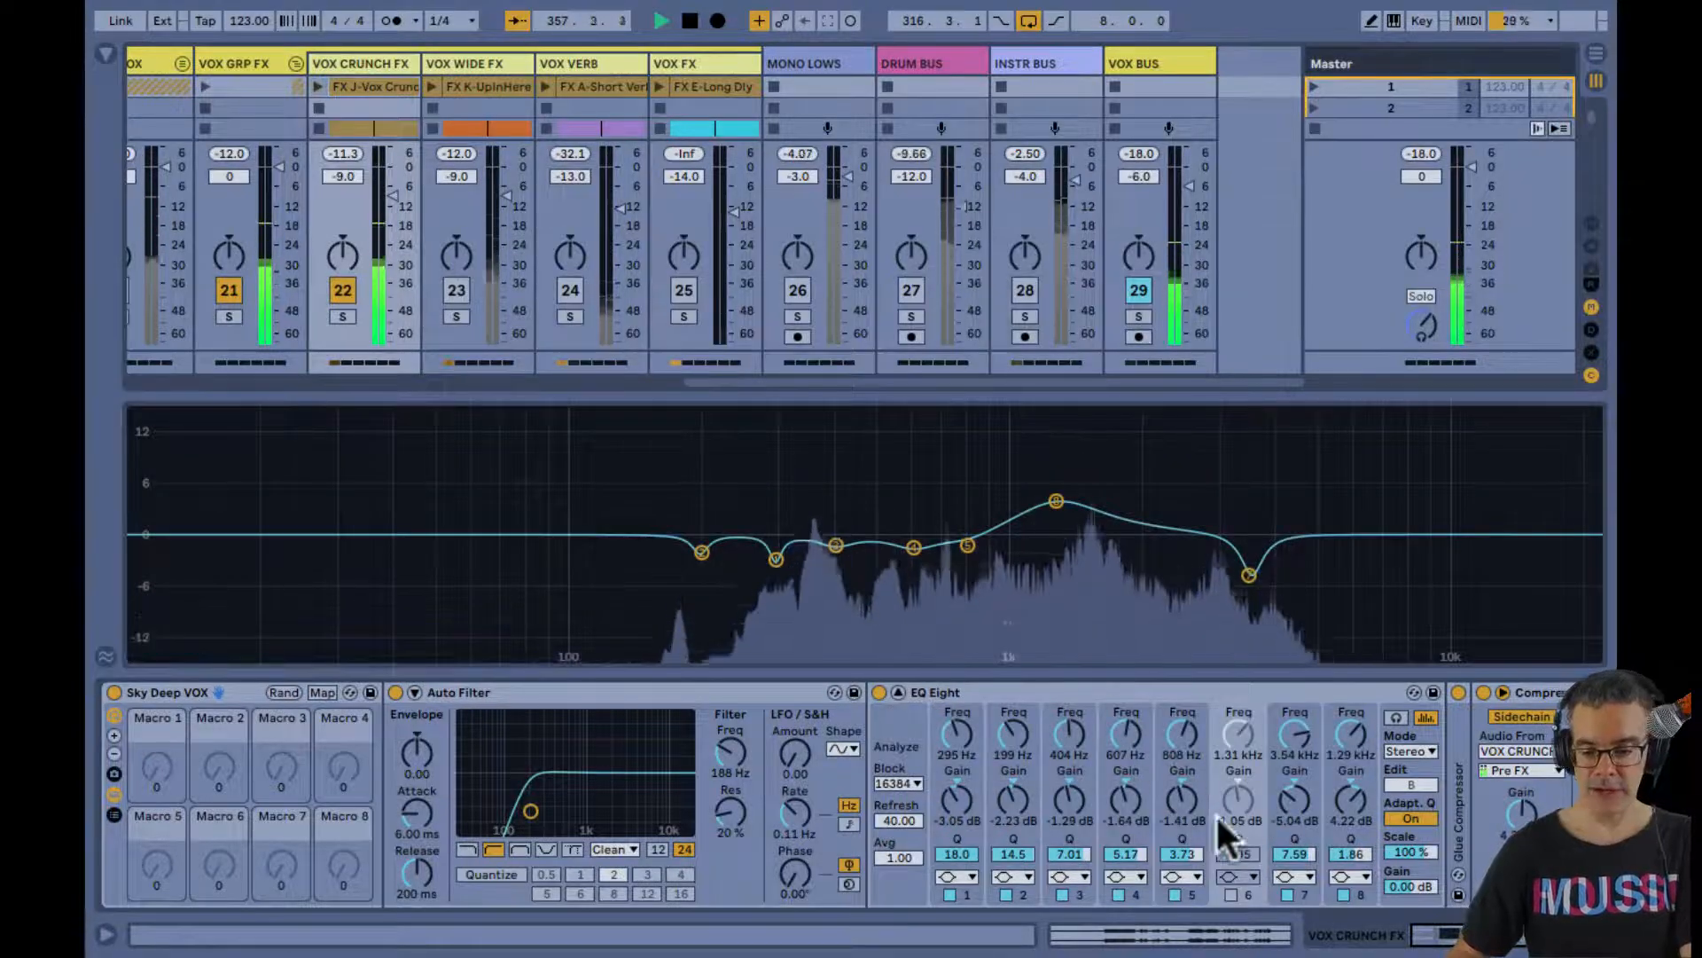
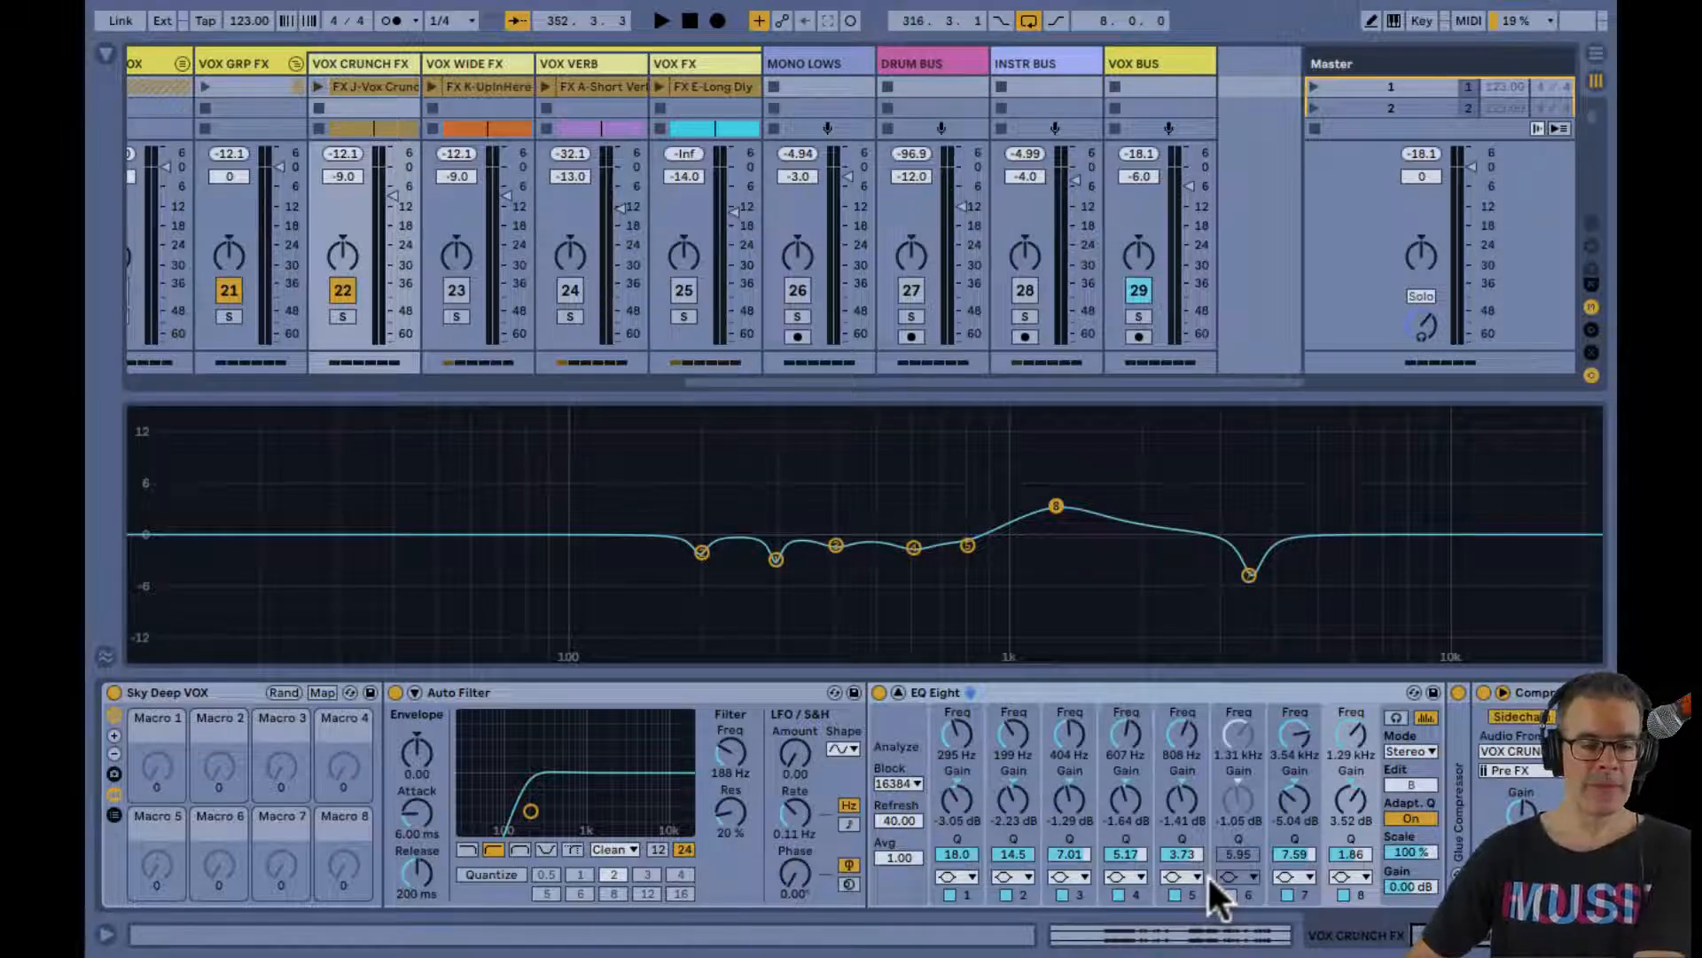
# During playback, set EQ Eight band 8 on VOX CRUNCH FX to 6.09 dB with Q 3.34 and compare the track with VOX WIDE FX
pyautogui.press('space')
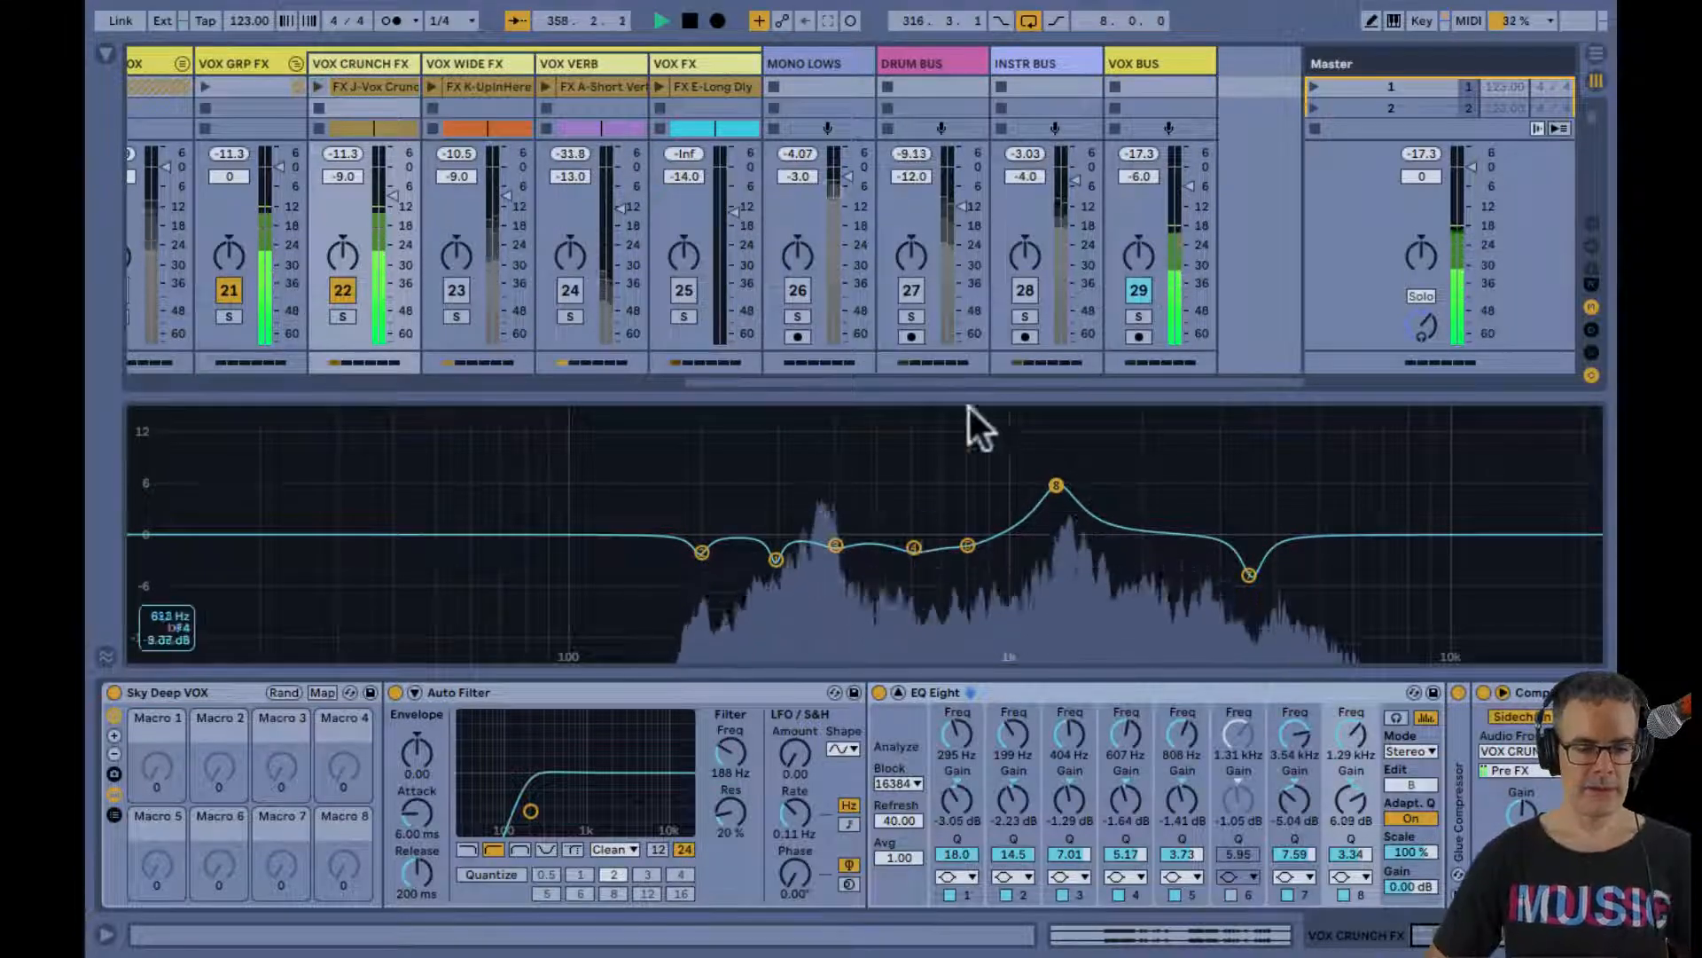
pyautogui.click(445, 291)
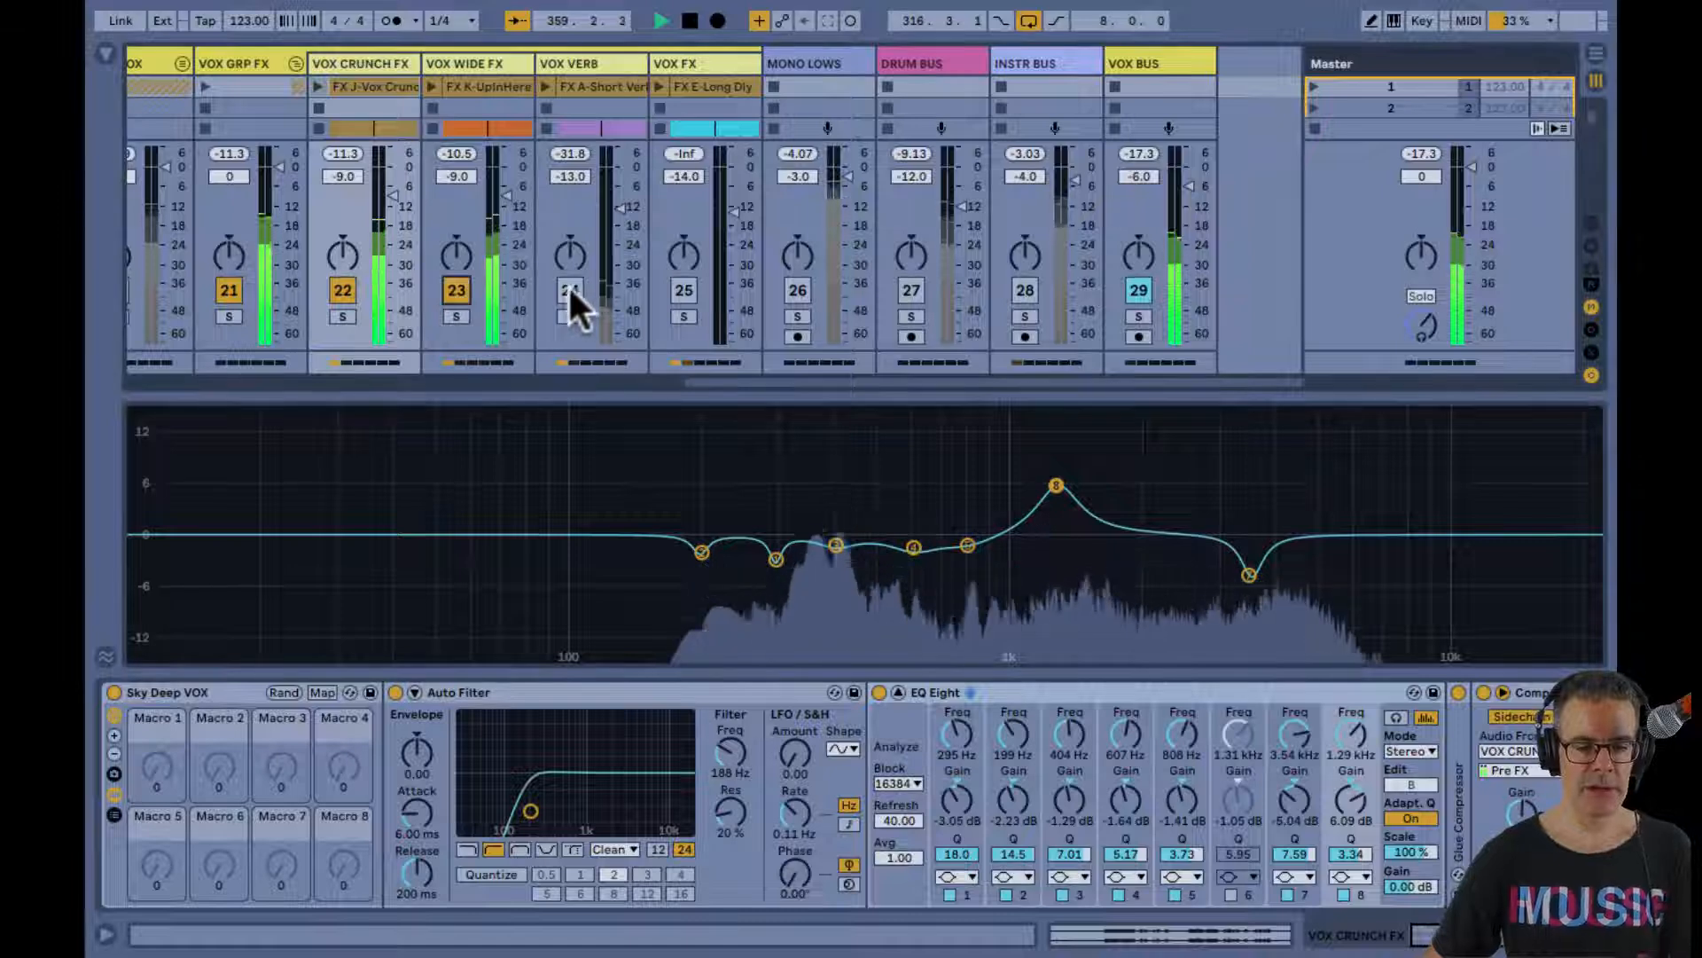
pyautogui.click(348, 286)
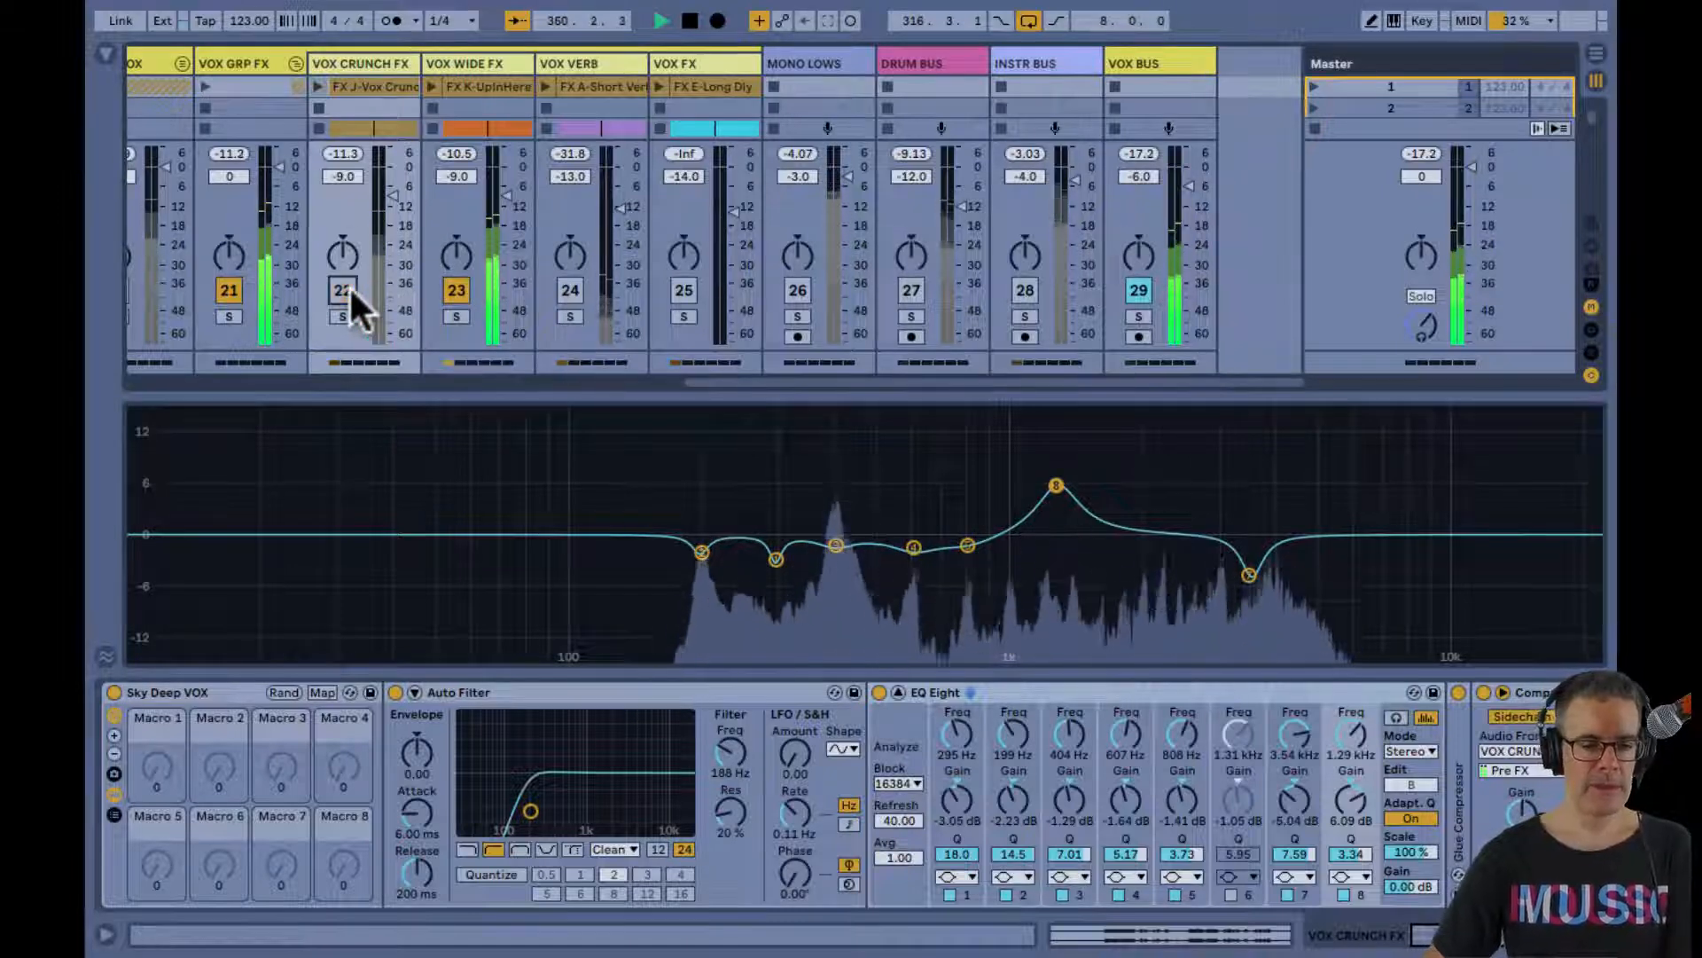
pyautogui.click(348, 286)
pyautogui.click(457, 291)
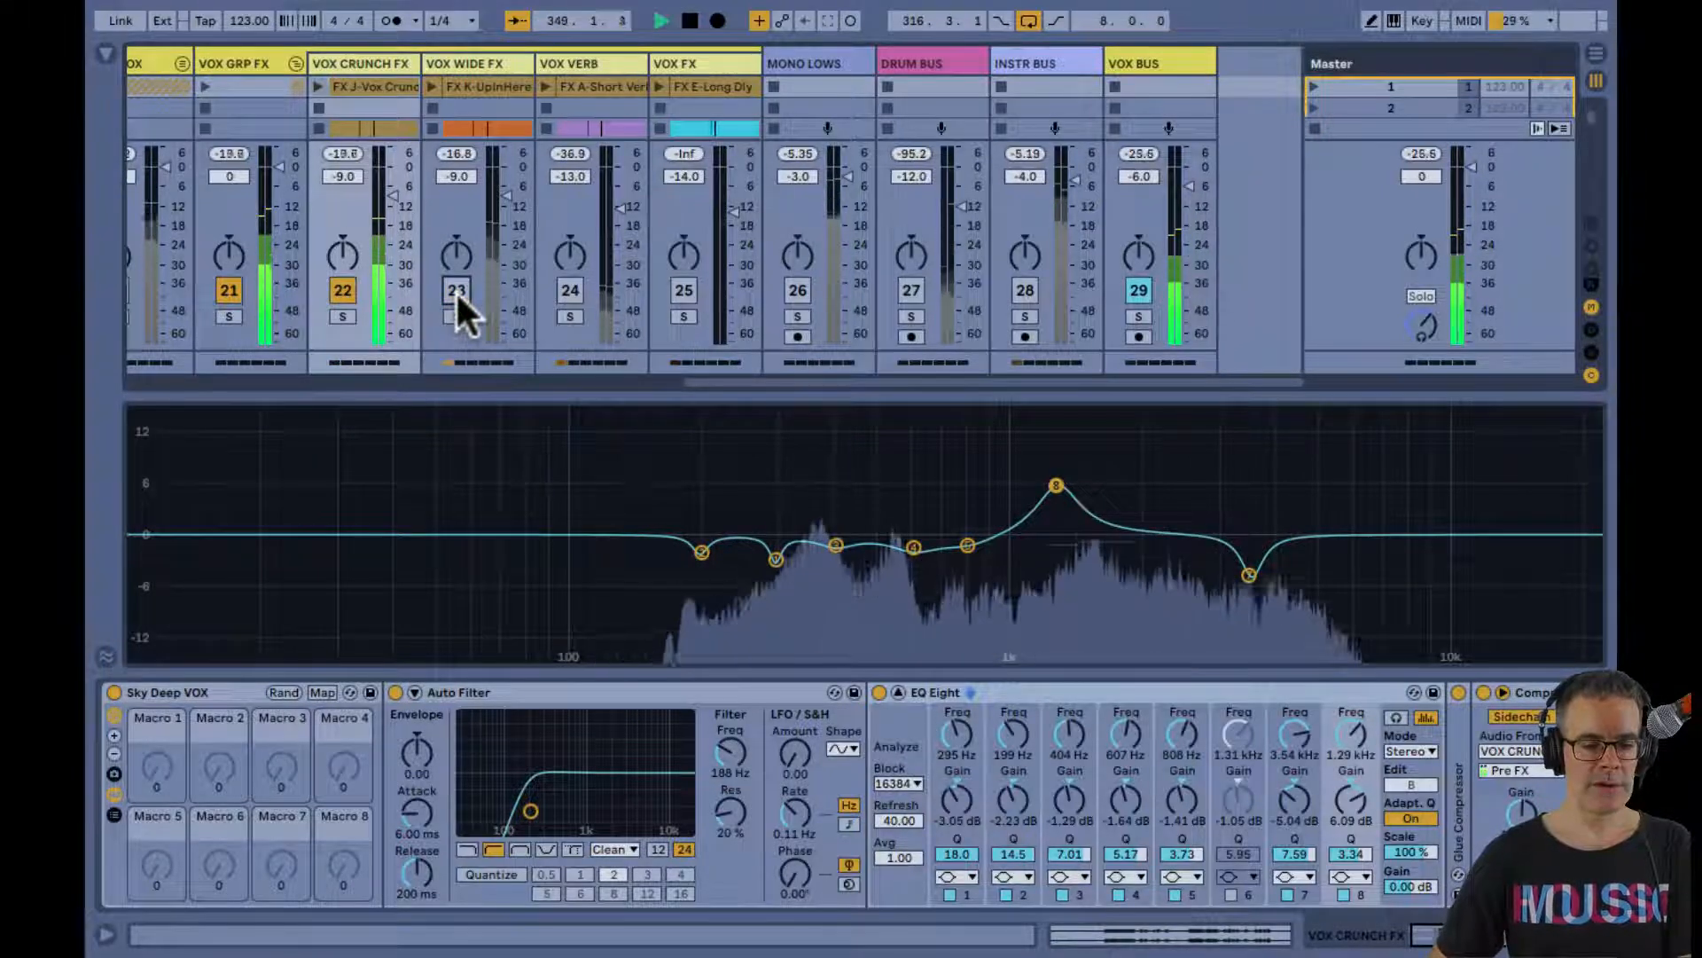
pyautogui.click(457, 292)
# Restart playback with only VOX WIDE FX active, bring VOX CRUNCH FX back in to compare, and stop
pyautogui.press('space')
pyautogui.click(342, 290)
pyautogui.press('space')
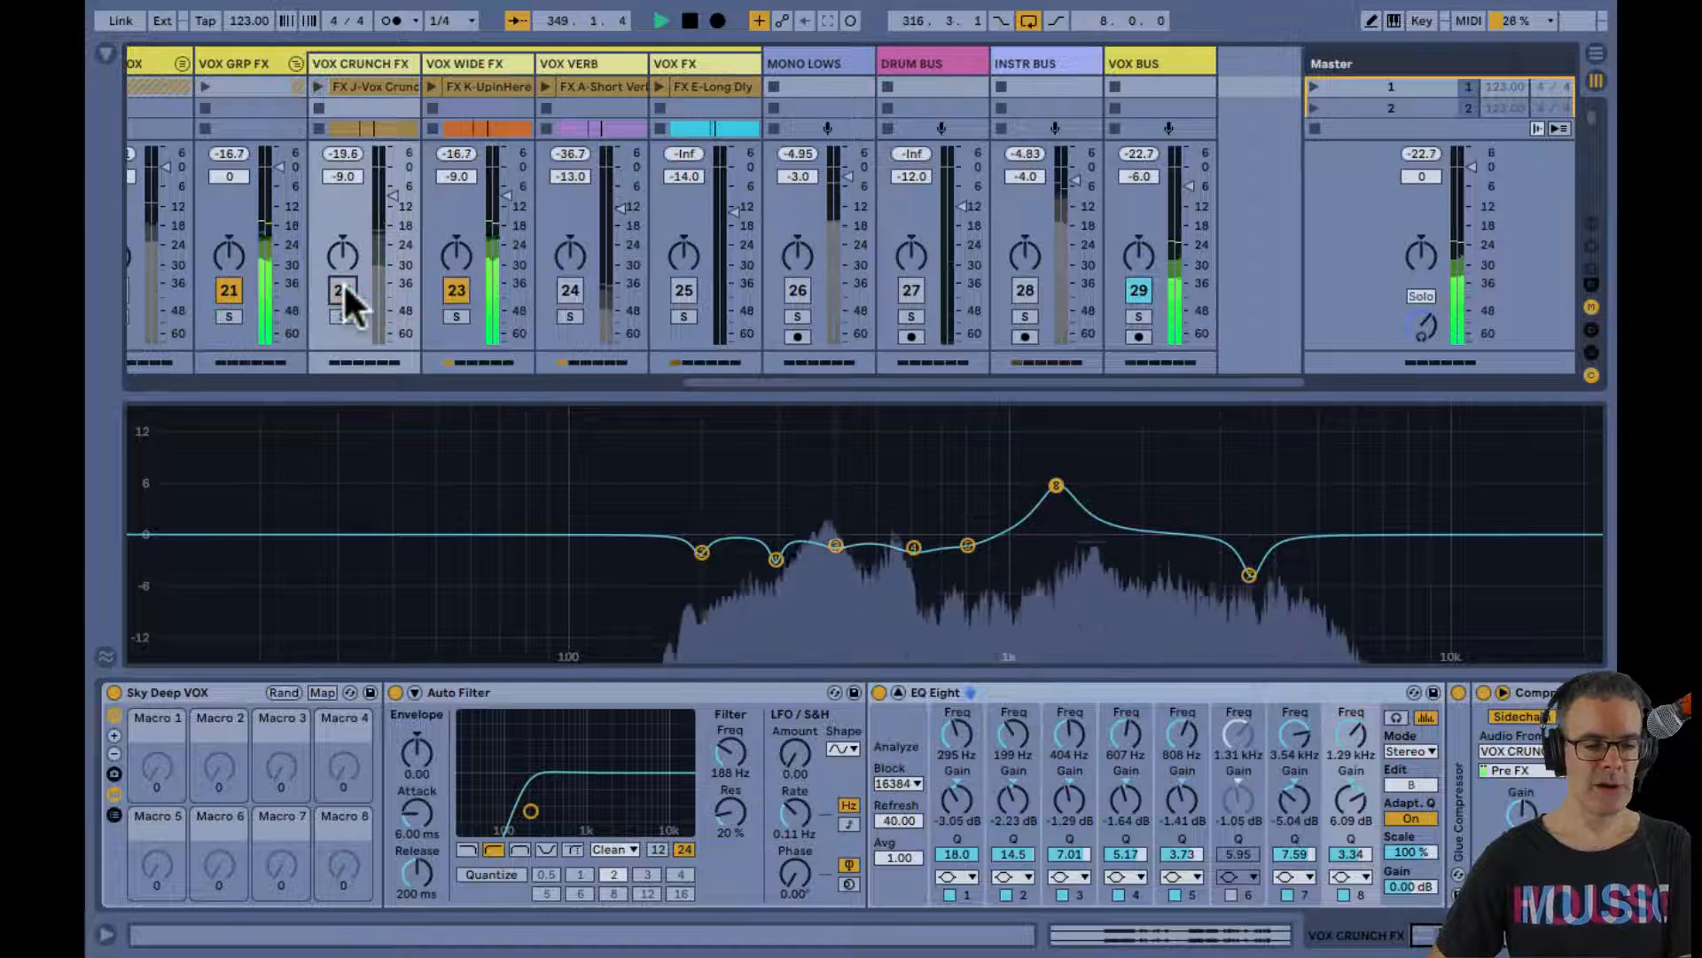
pyautogui.click(342, 290)
pyautogui.press('space')
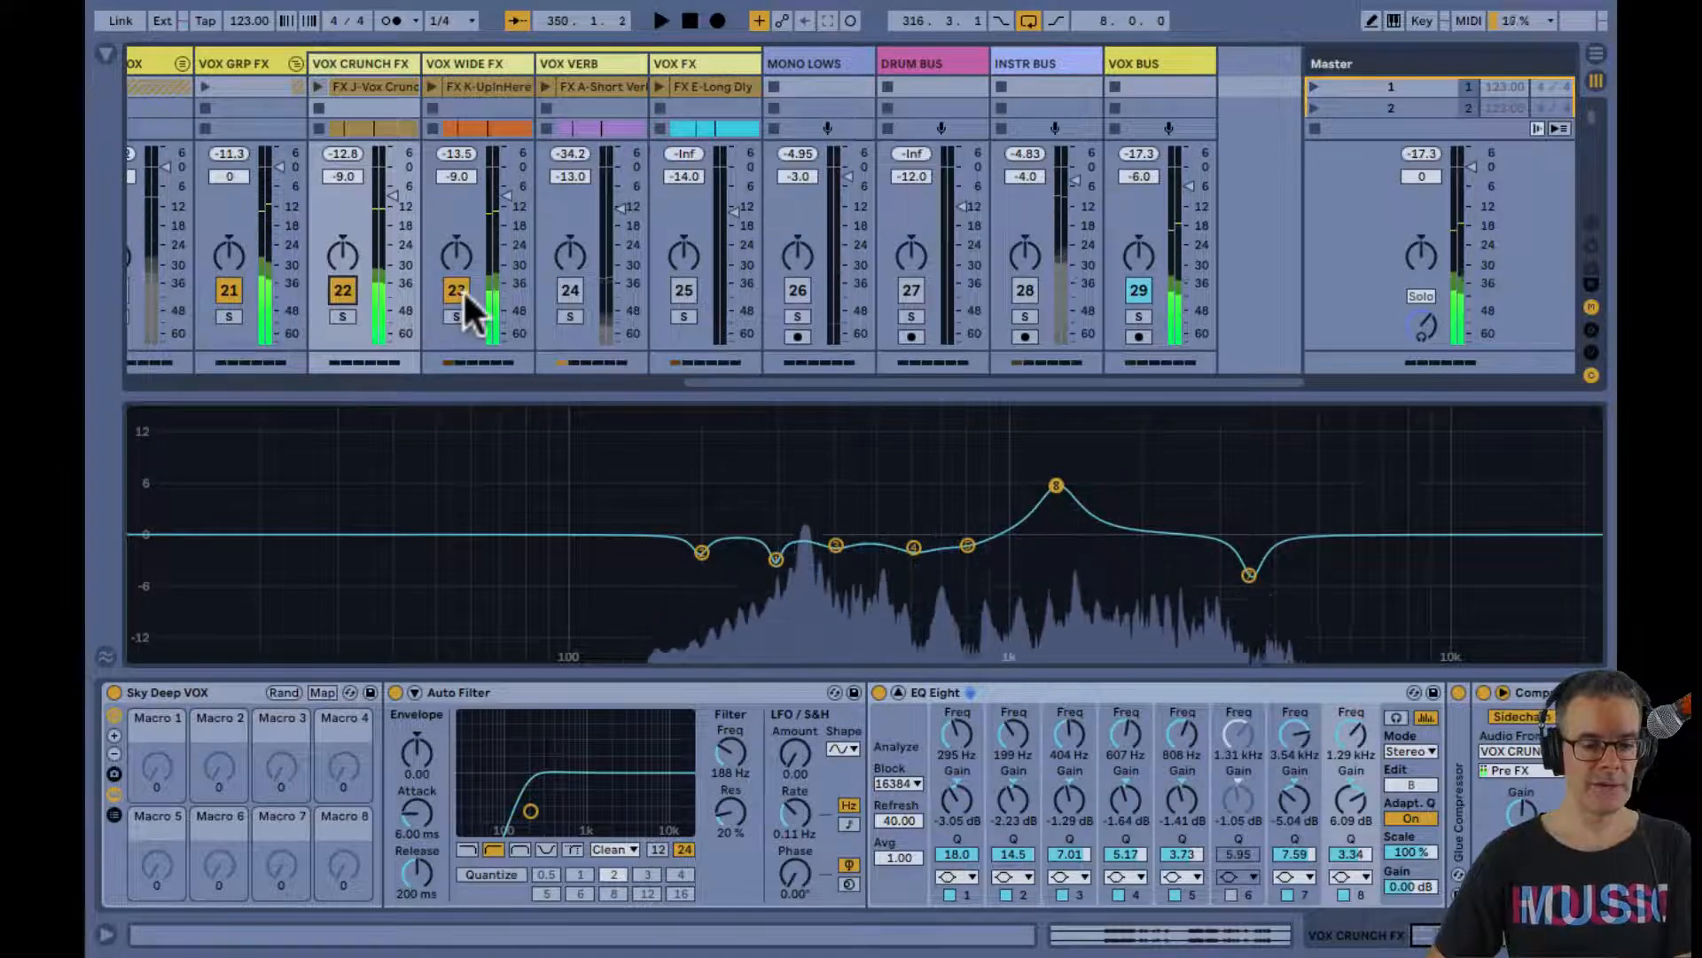
# Activate VOX VERB in place of VOX WIDE FX and VOX CRUNCH FX and listen to it alone
pyautogui.click(456, 292)
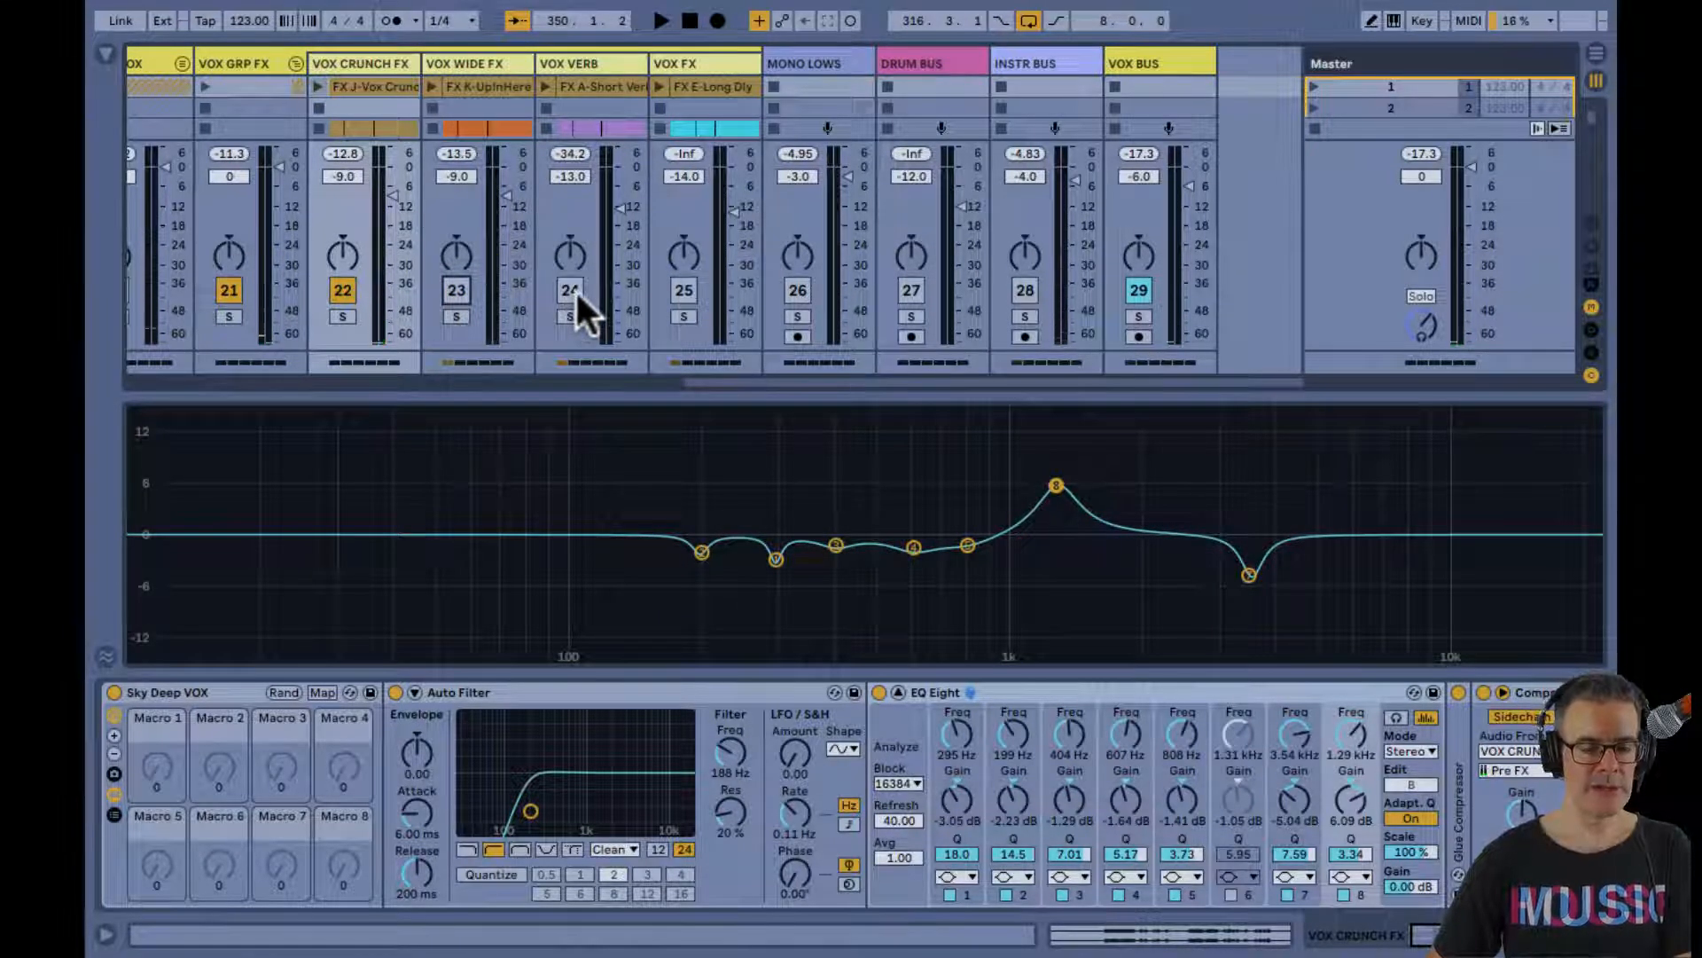
pyautogui.click(577, 293)
pyautogui.click(342, 290)
pyautogui.press('space')
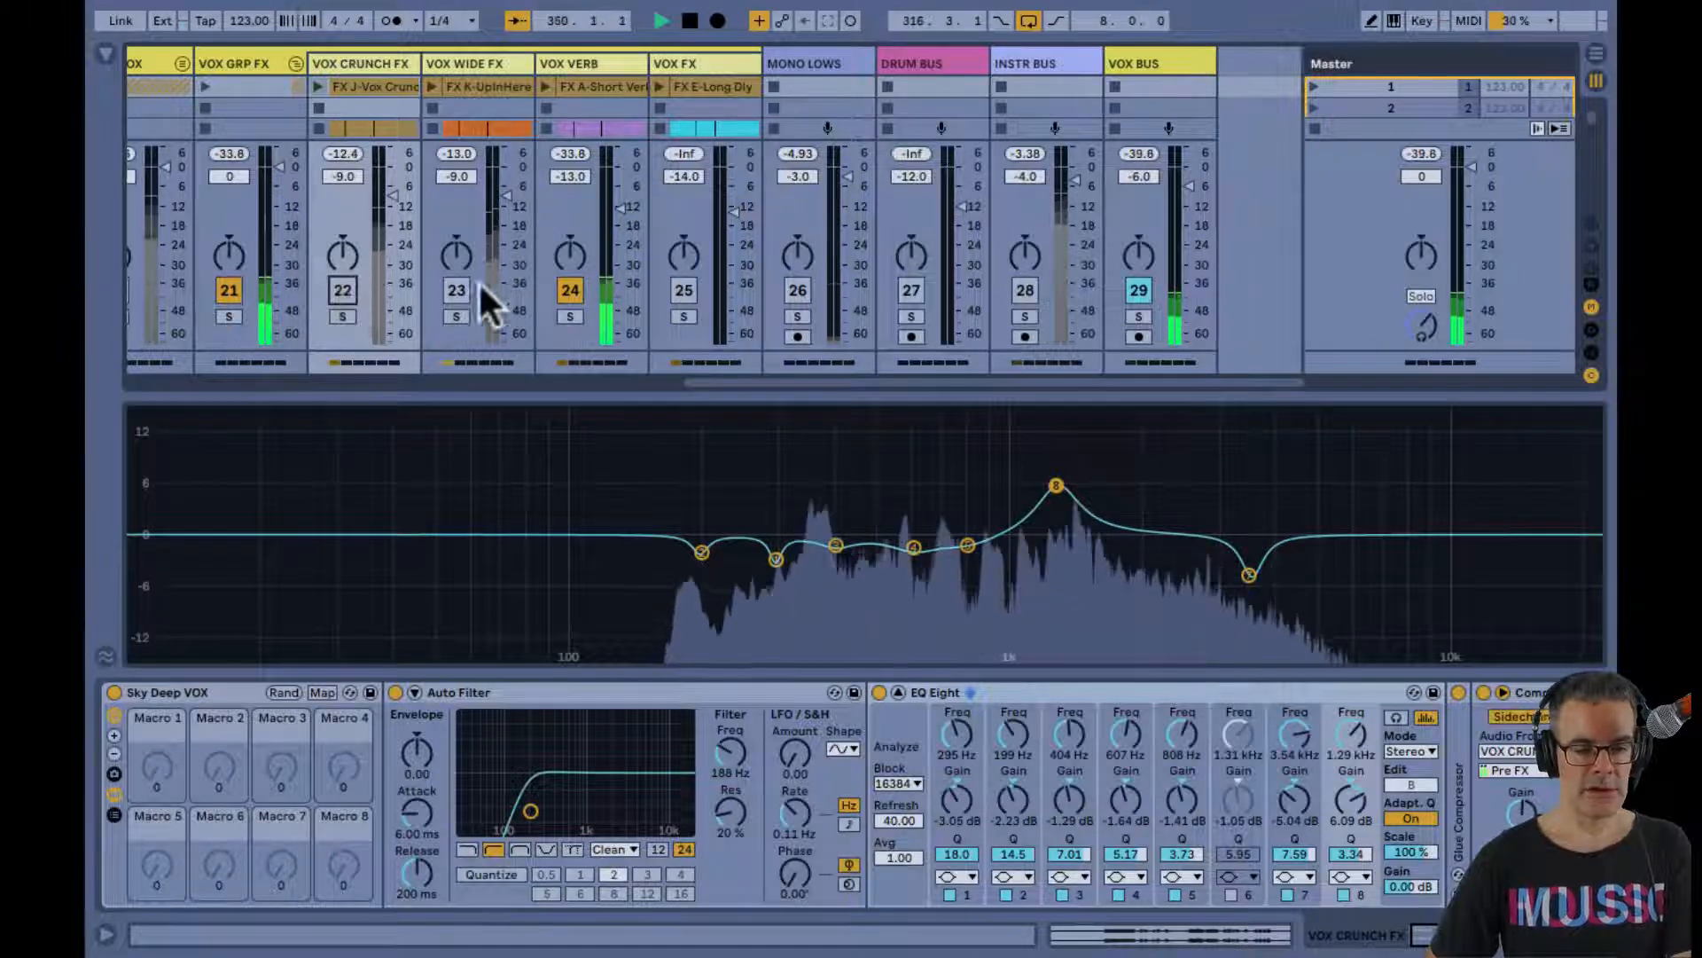
pyautogui.press('space')
# Activate VOX FX in place of VOX VERB and play its long delay from bar 363 of the arrangement
pyautogui.click(678, 289)
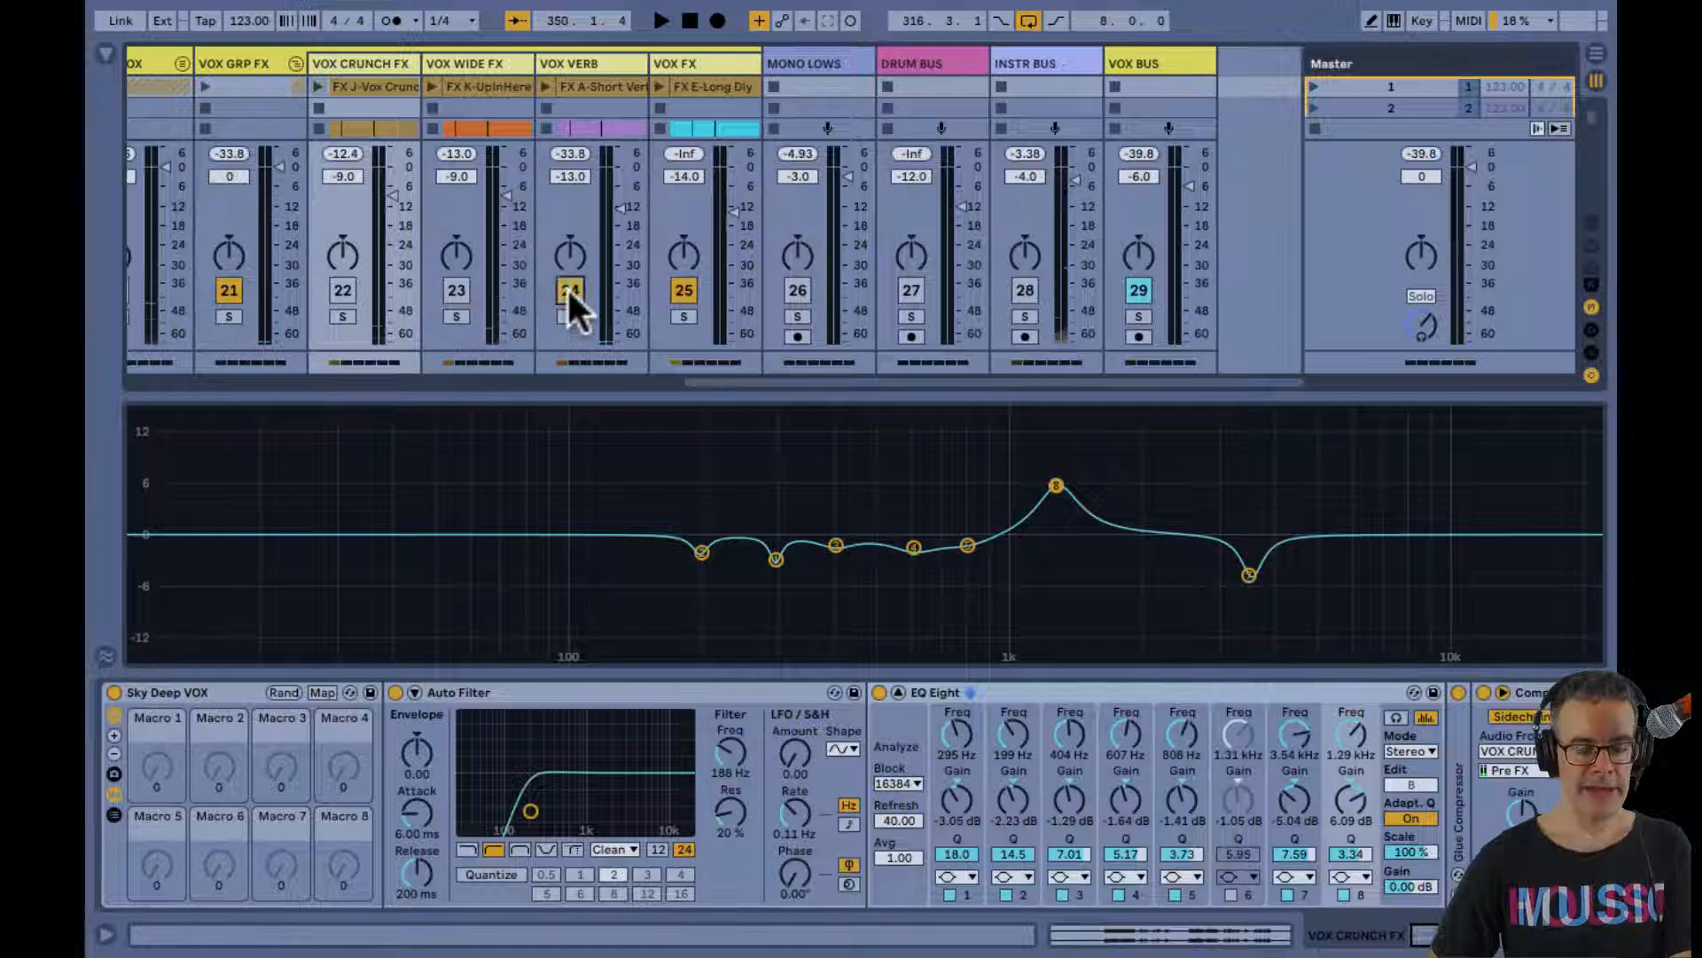
pyautogui.press('Tab')
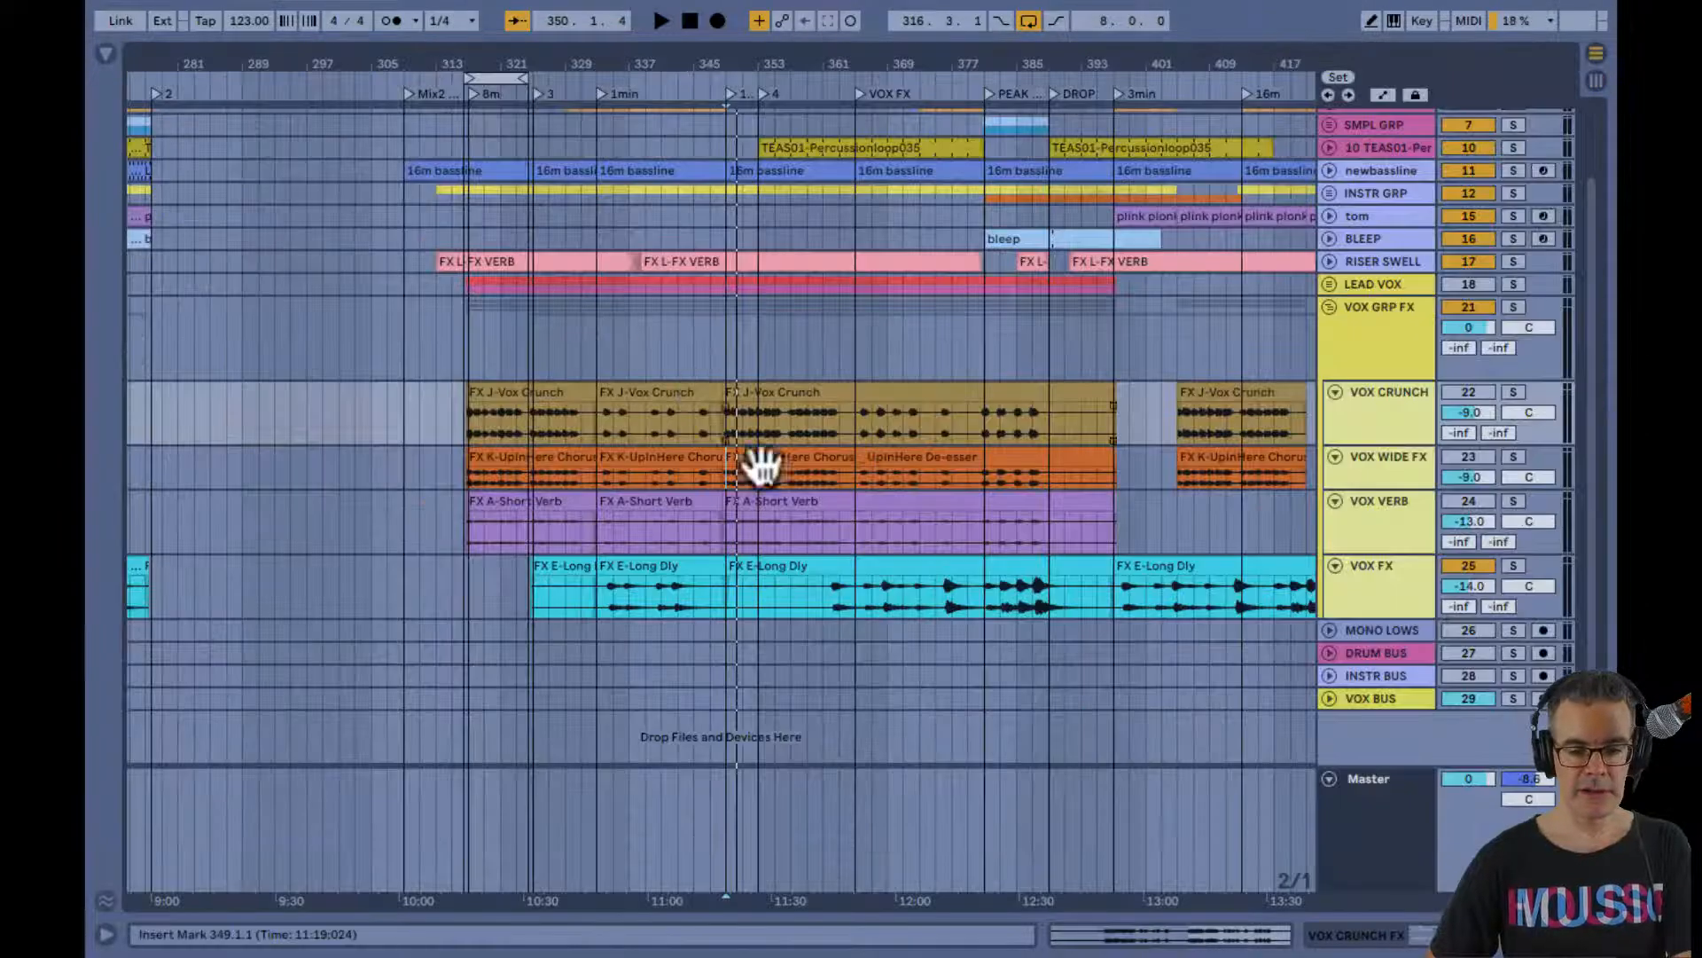
pyautogui.click(827, 581)
pyautogui.press('space')
pyautogui.press('Tab')
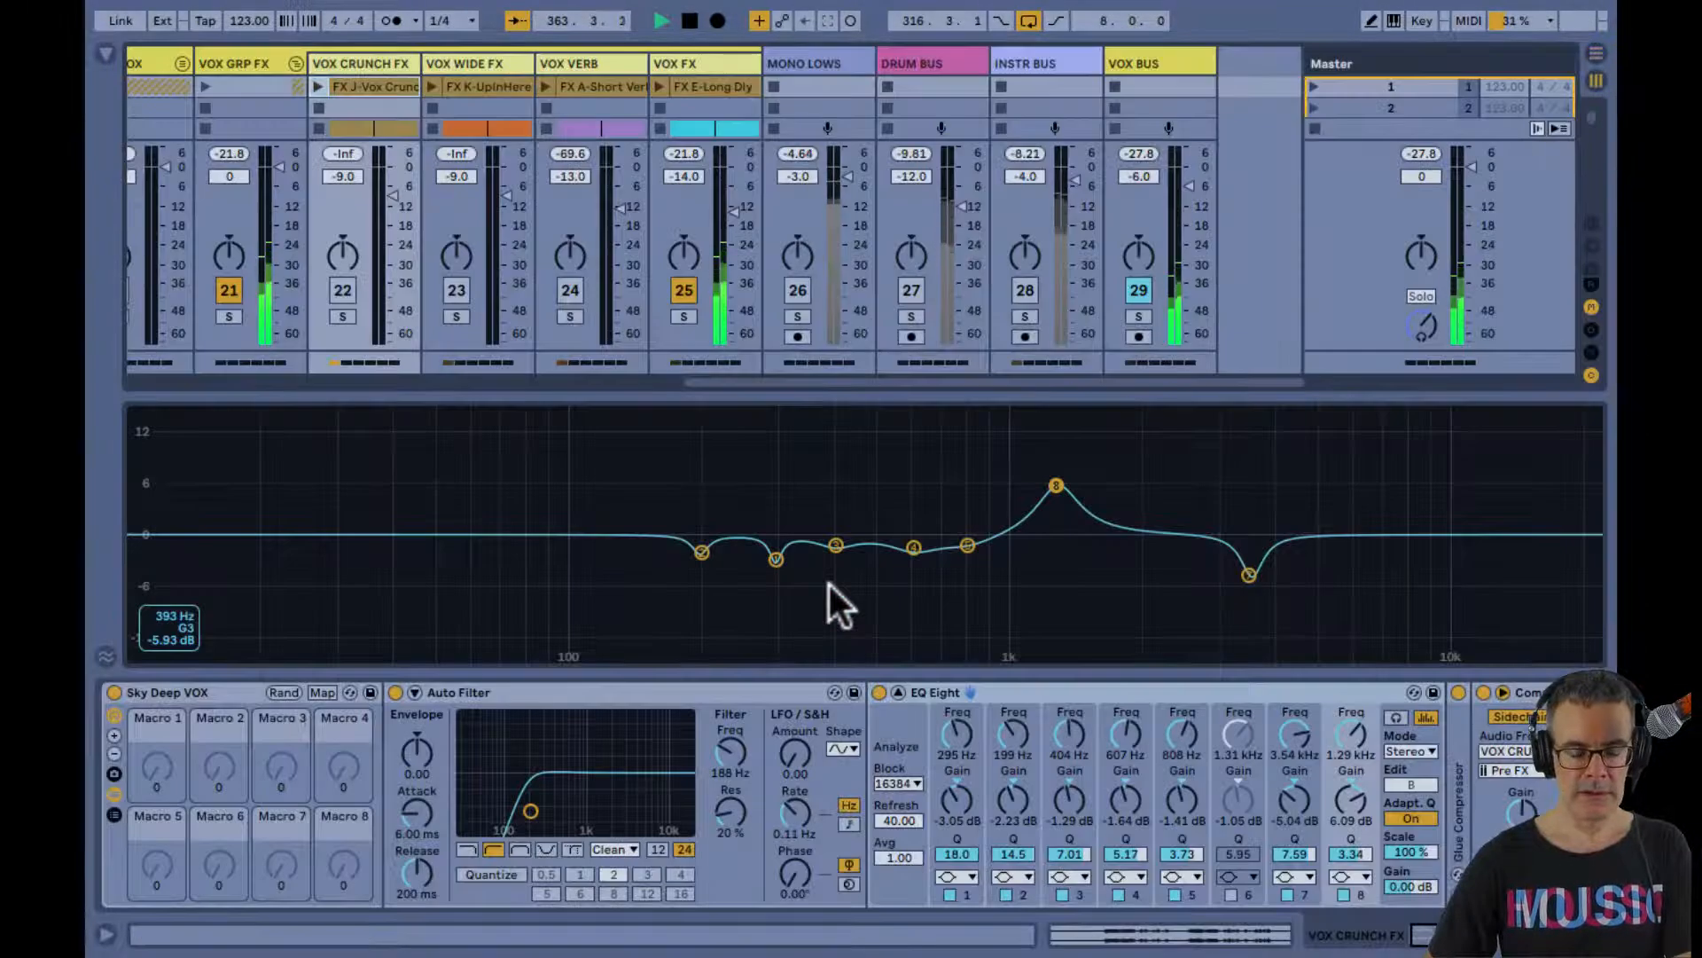
pyautogui.press('Tab')
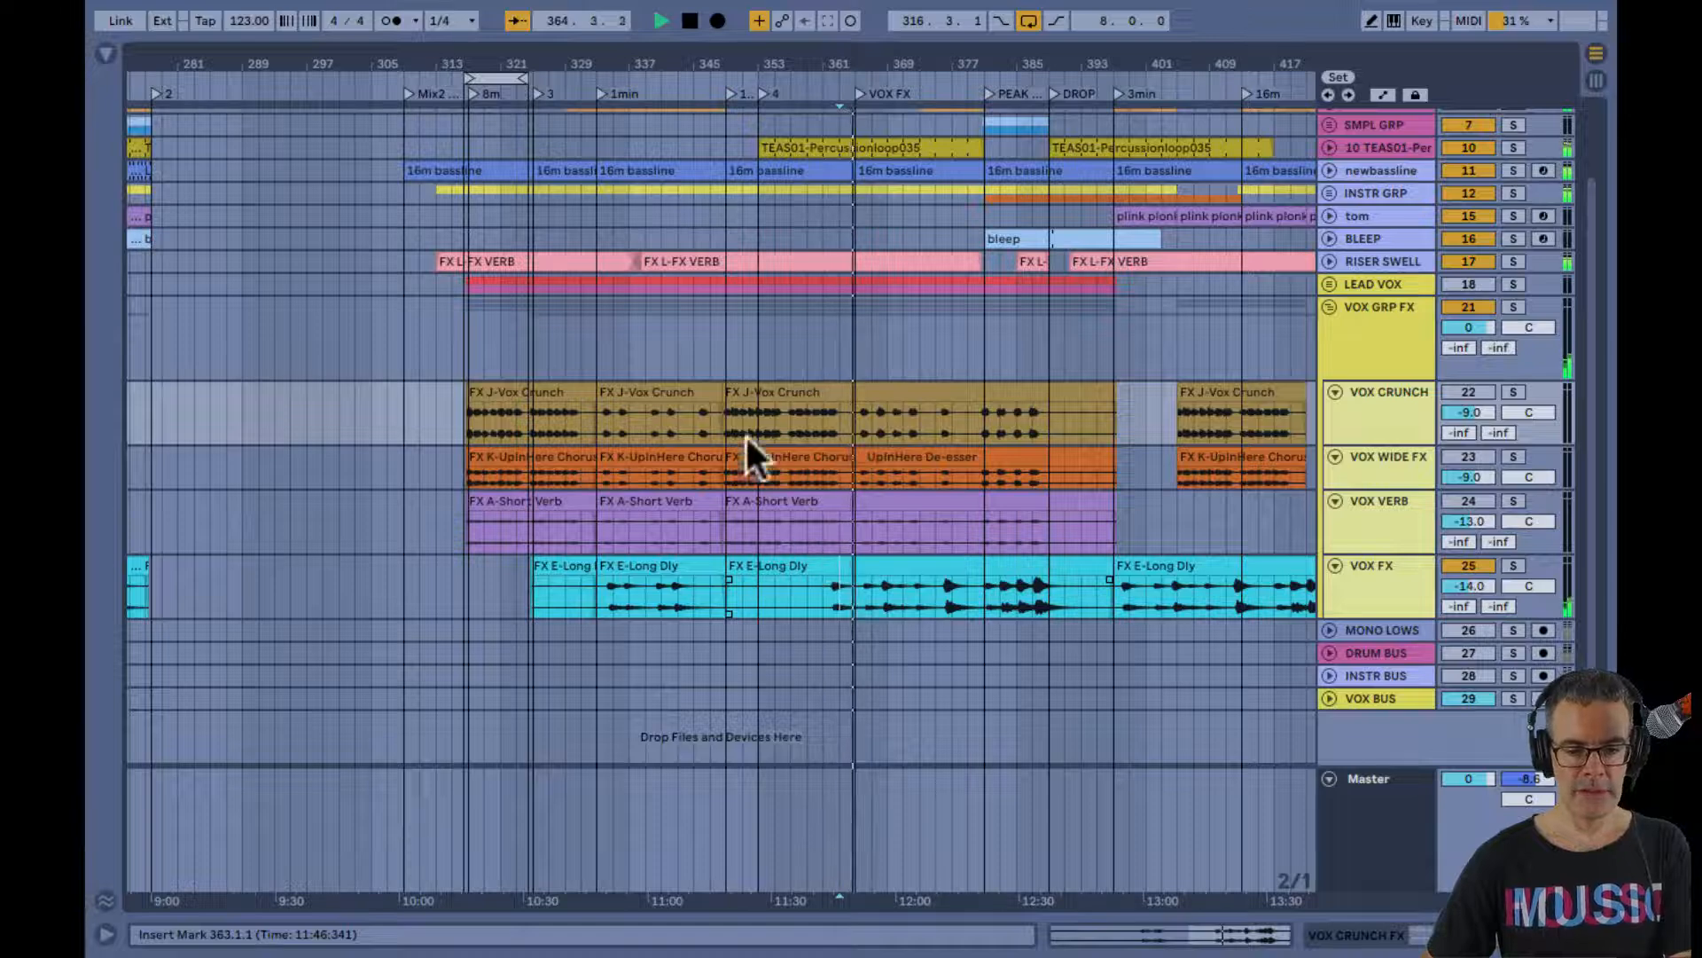
pyautogui.press('space')
# Play from bar 349 and reactivate VOX VERB and VOX WIDE FX alongside VOX FX
pyautogui.click(727, 366)
pyautogui.press('space')
pyautogui.press('Tab')
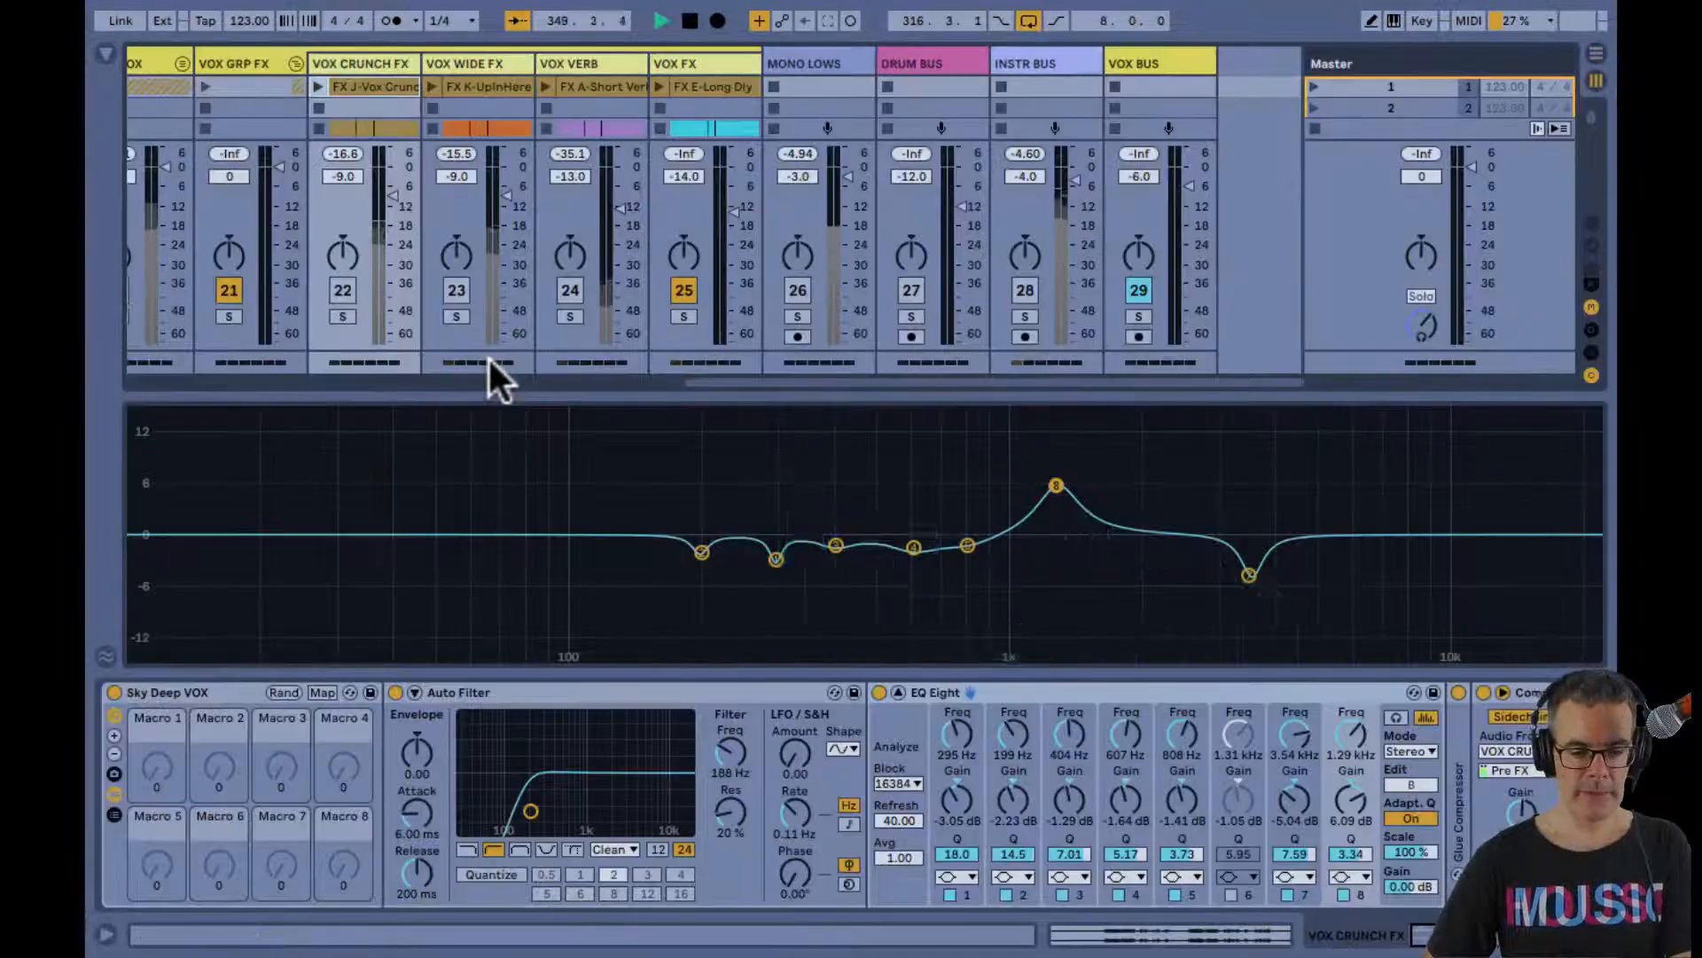
pyautogui.click(567, 291)
pyautogui.click(452, 288)
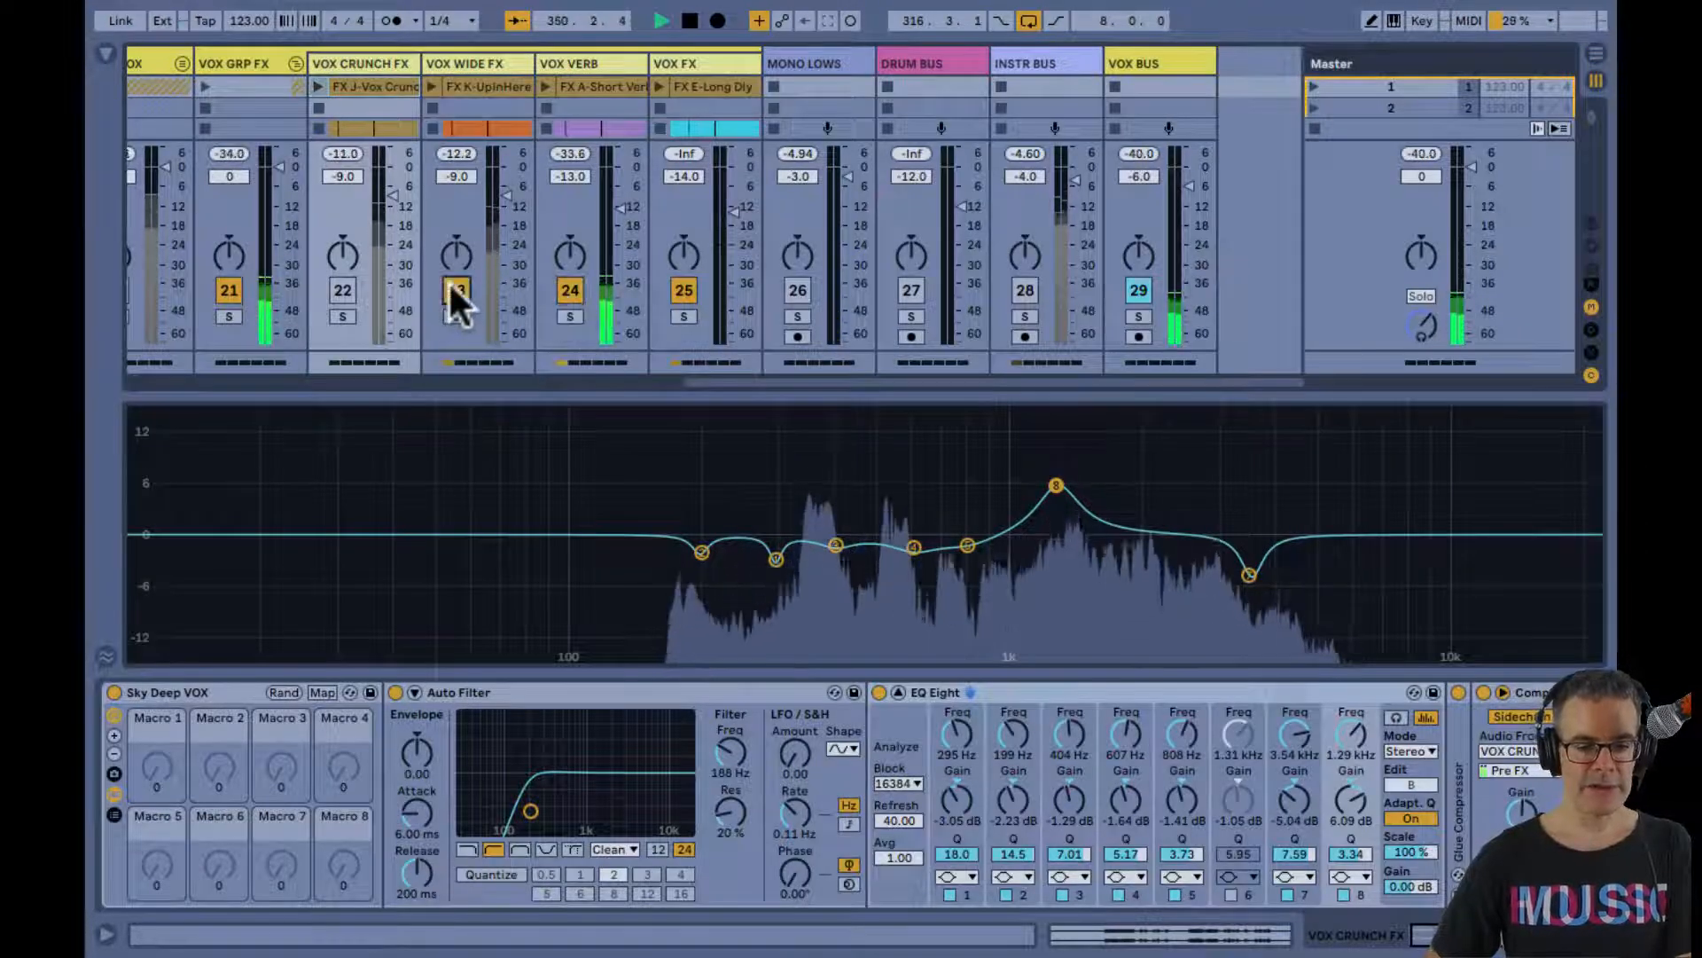
pyautogui.press('space')
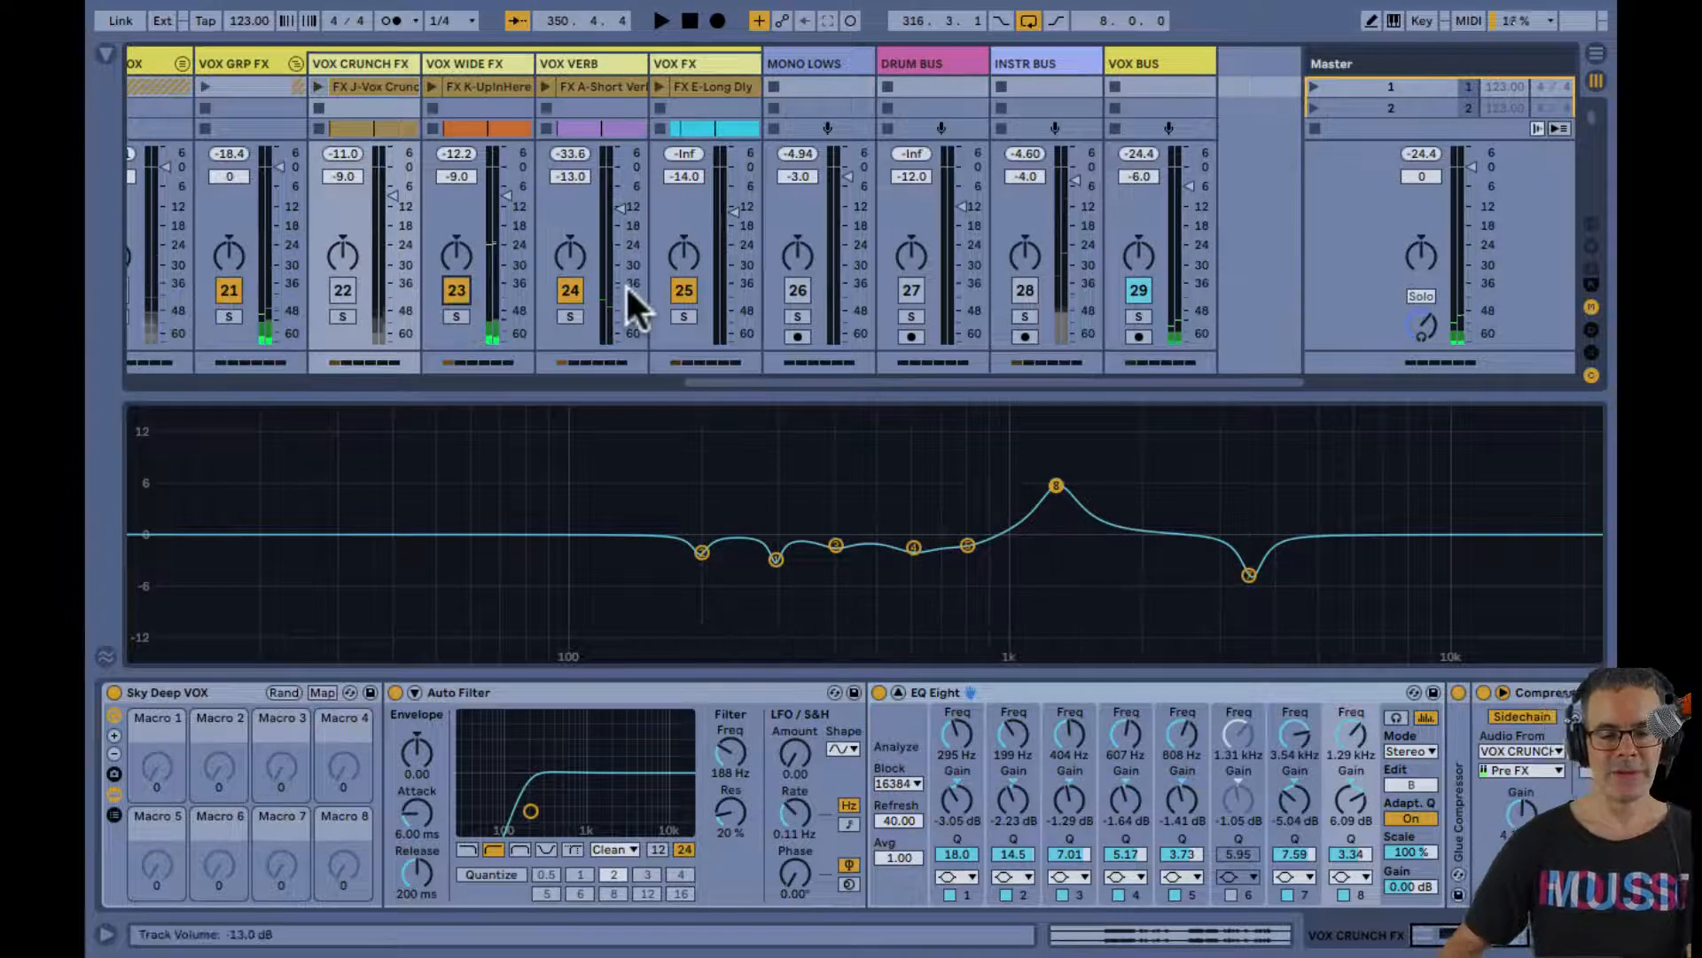
# Reactivate VOX CRUNCH FX and set its track volume to -7.8 dB during playback
pyautogui.click(342, 290)
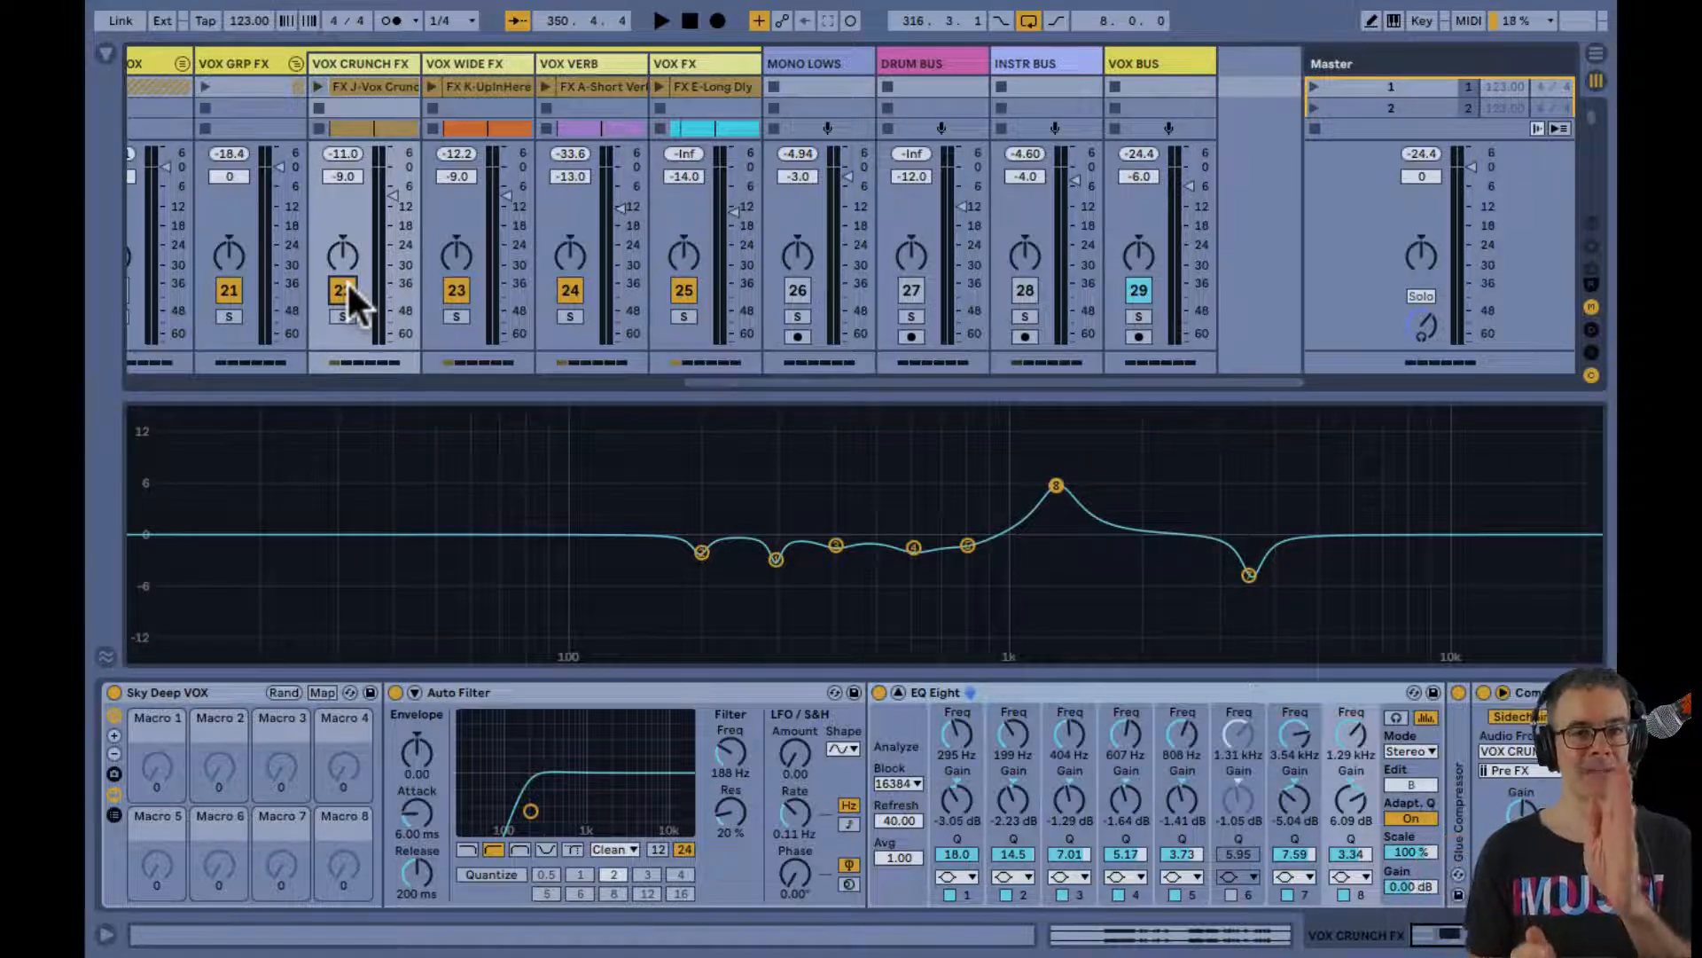
pyautogui.press('space')
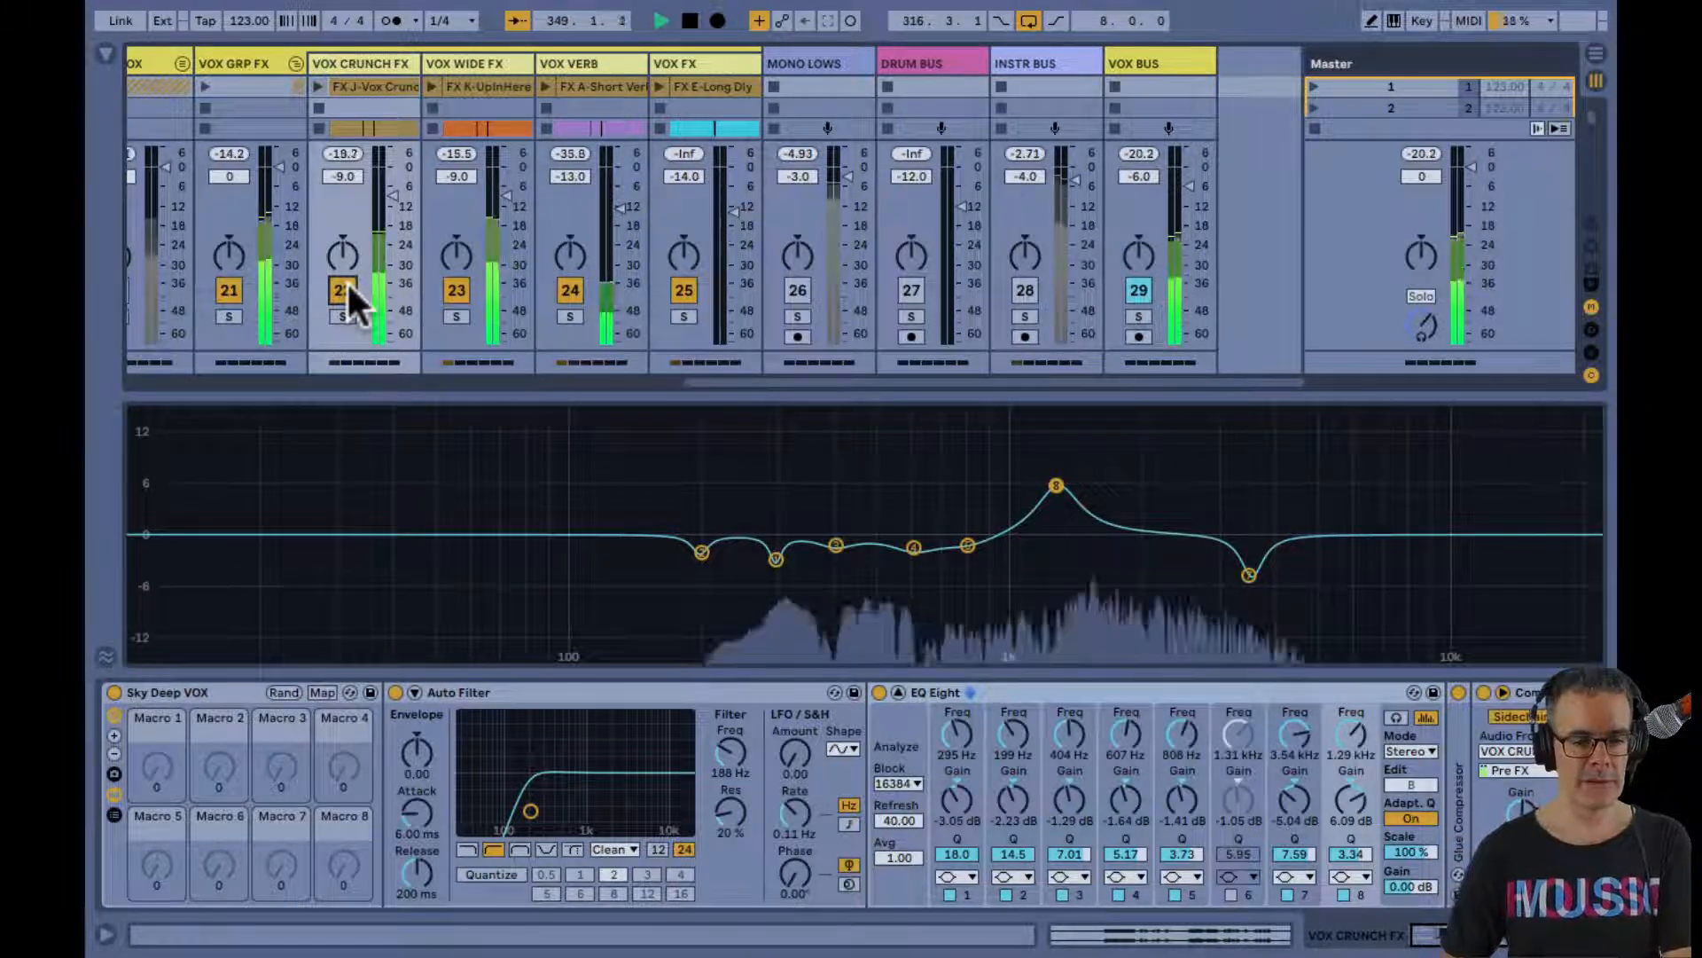
pyautogui.moveTo(391, 190); pyautogui.dragTo(390, 190)
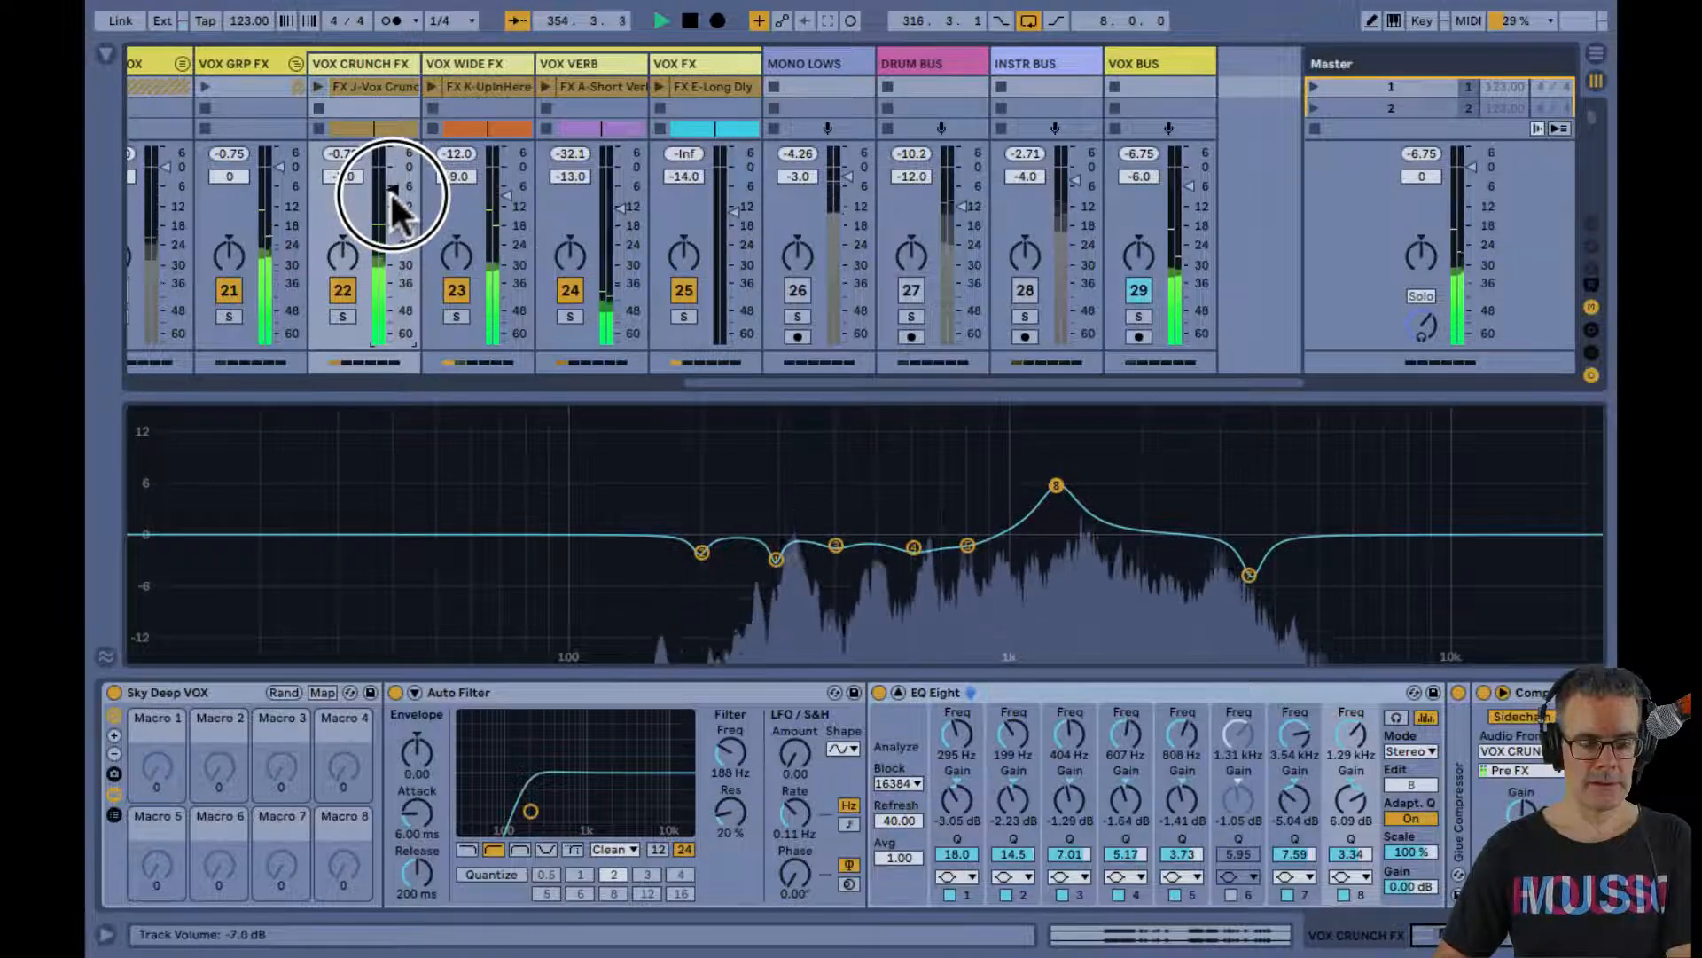
# Check the VOX GRP FX device chain, go back to VOX CRUNCH FX and collapse its expanded EQ Eight display
pyautogui.click(248, 59)
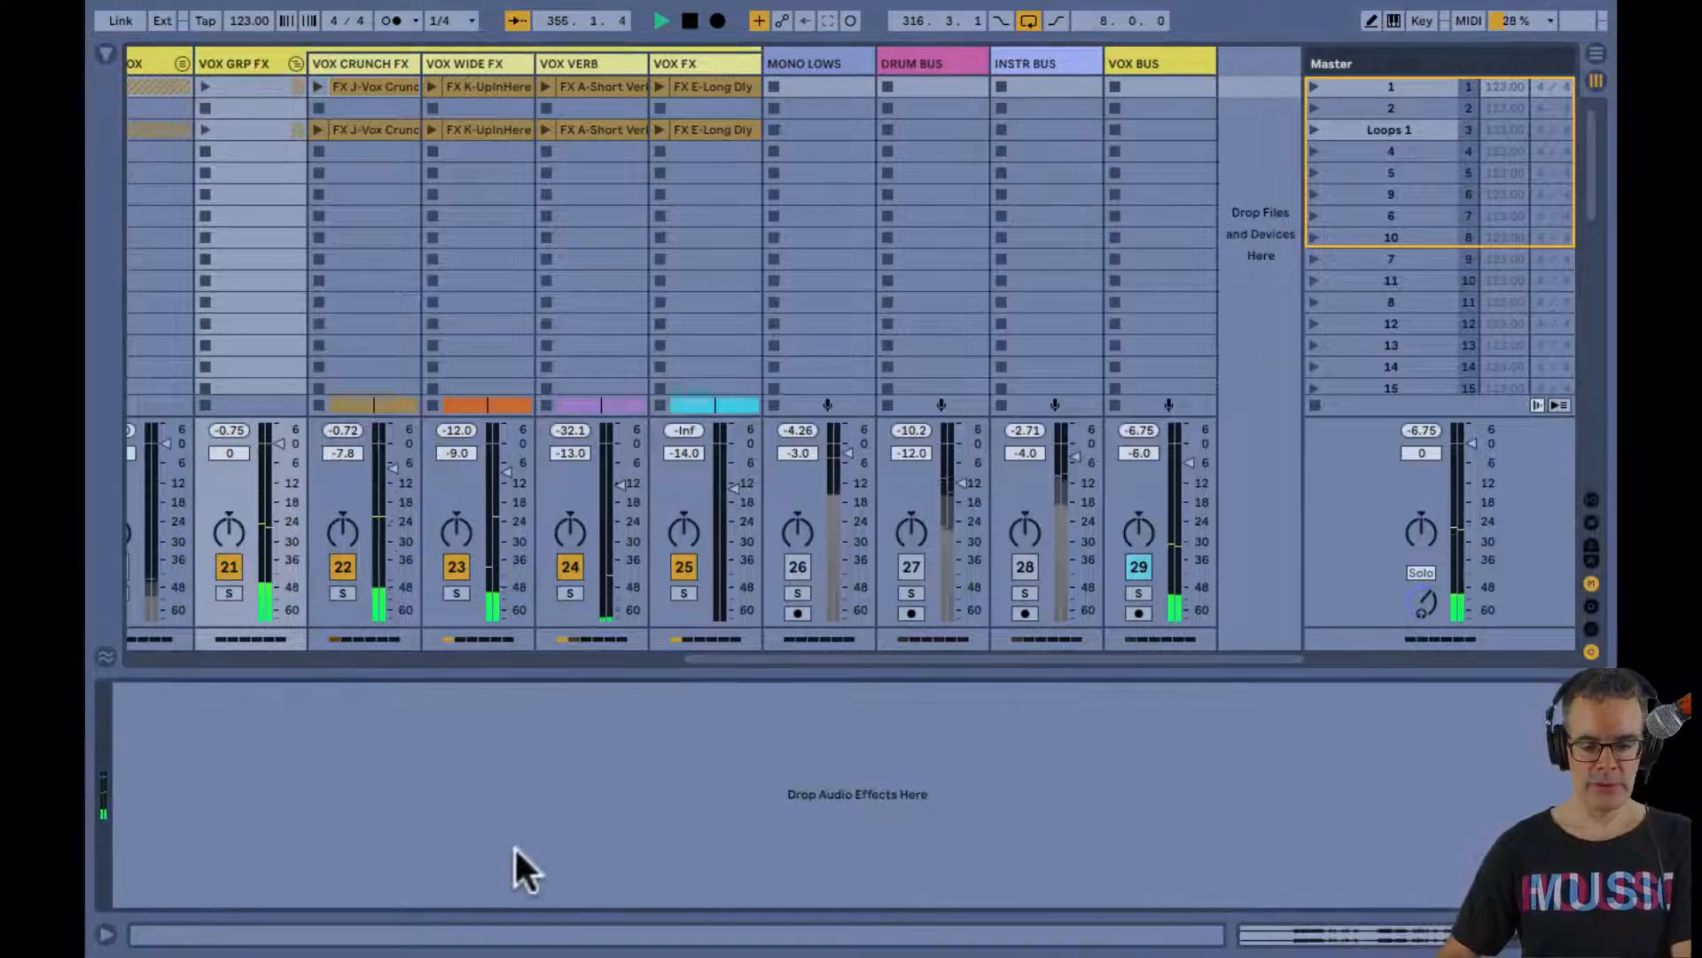
pyautogui.press('Tab')
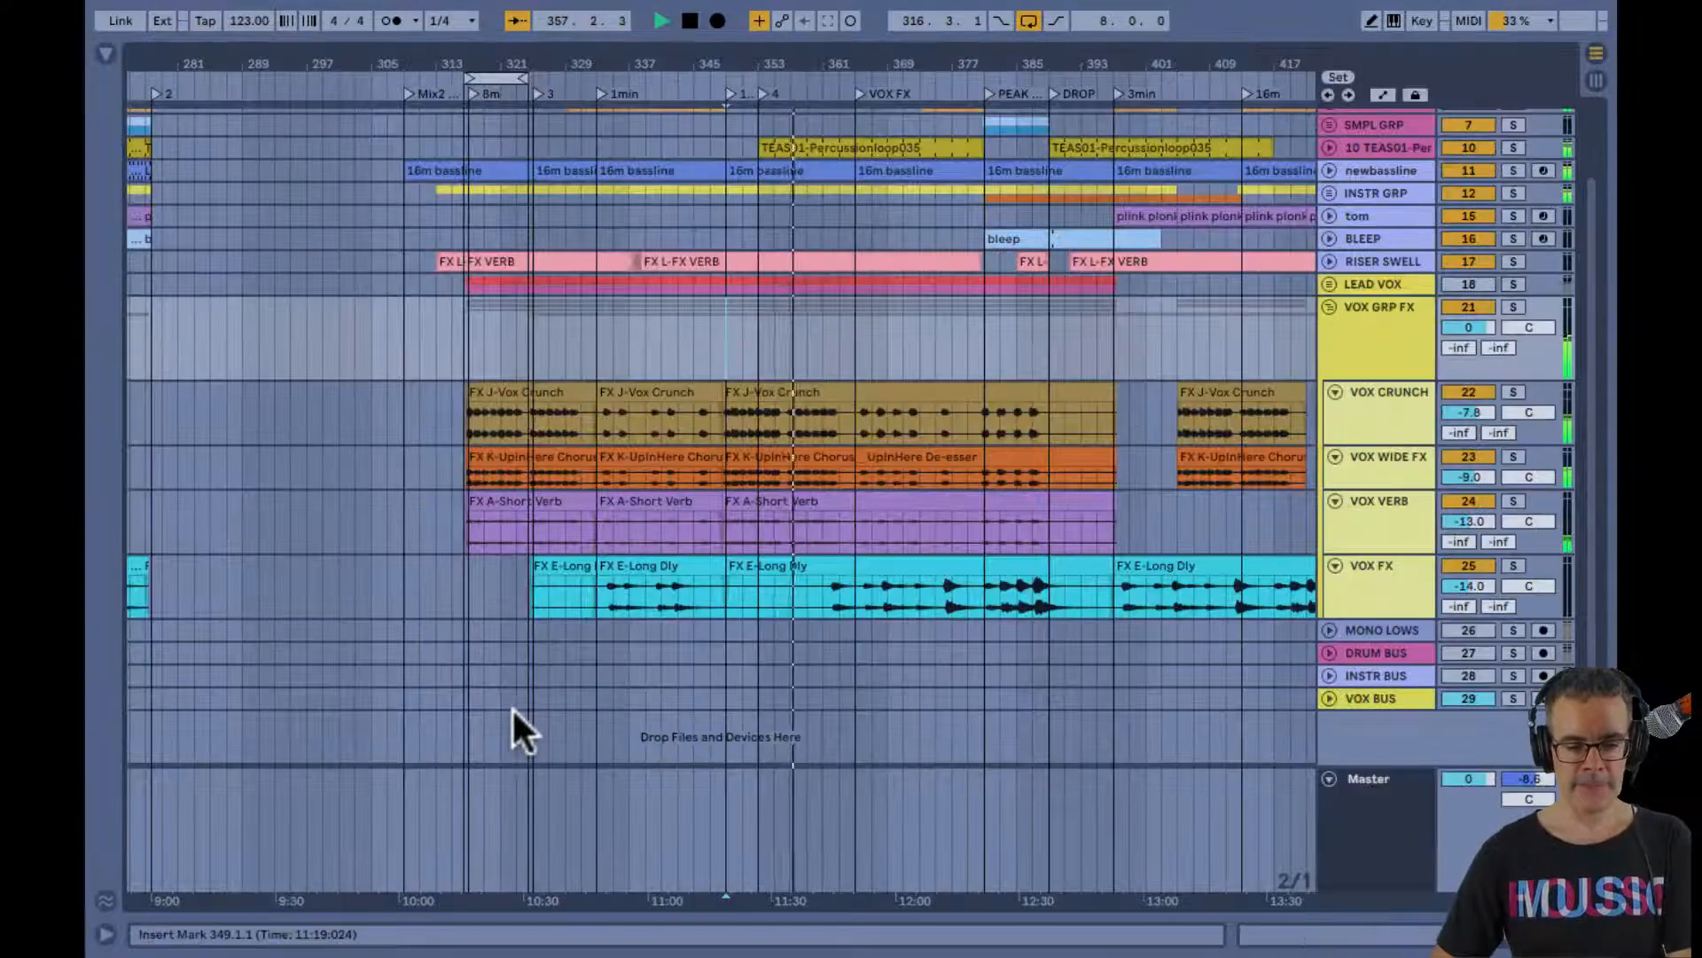
pyautogui.press('Tab')
pyautogui.press('Right')
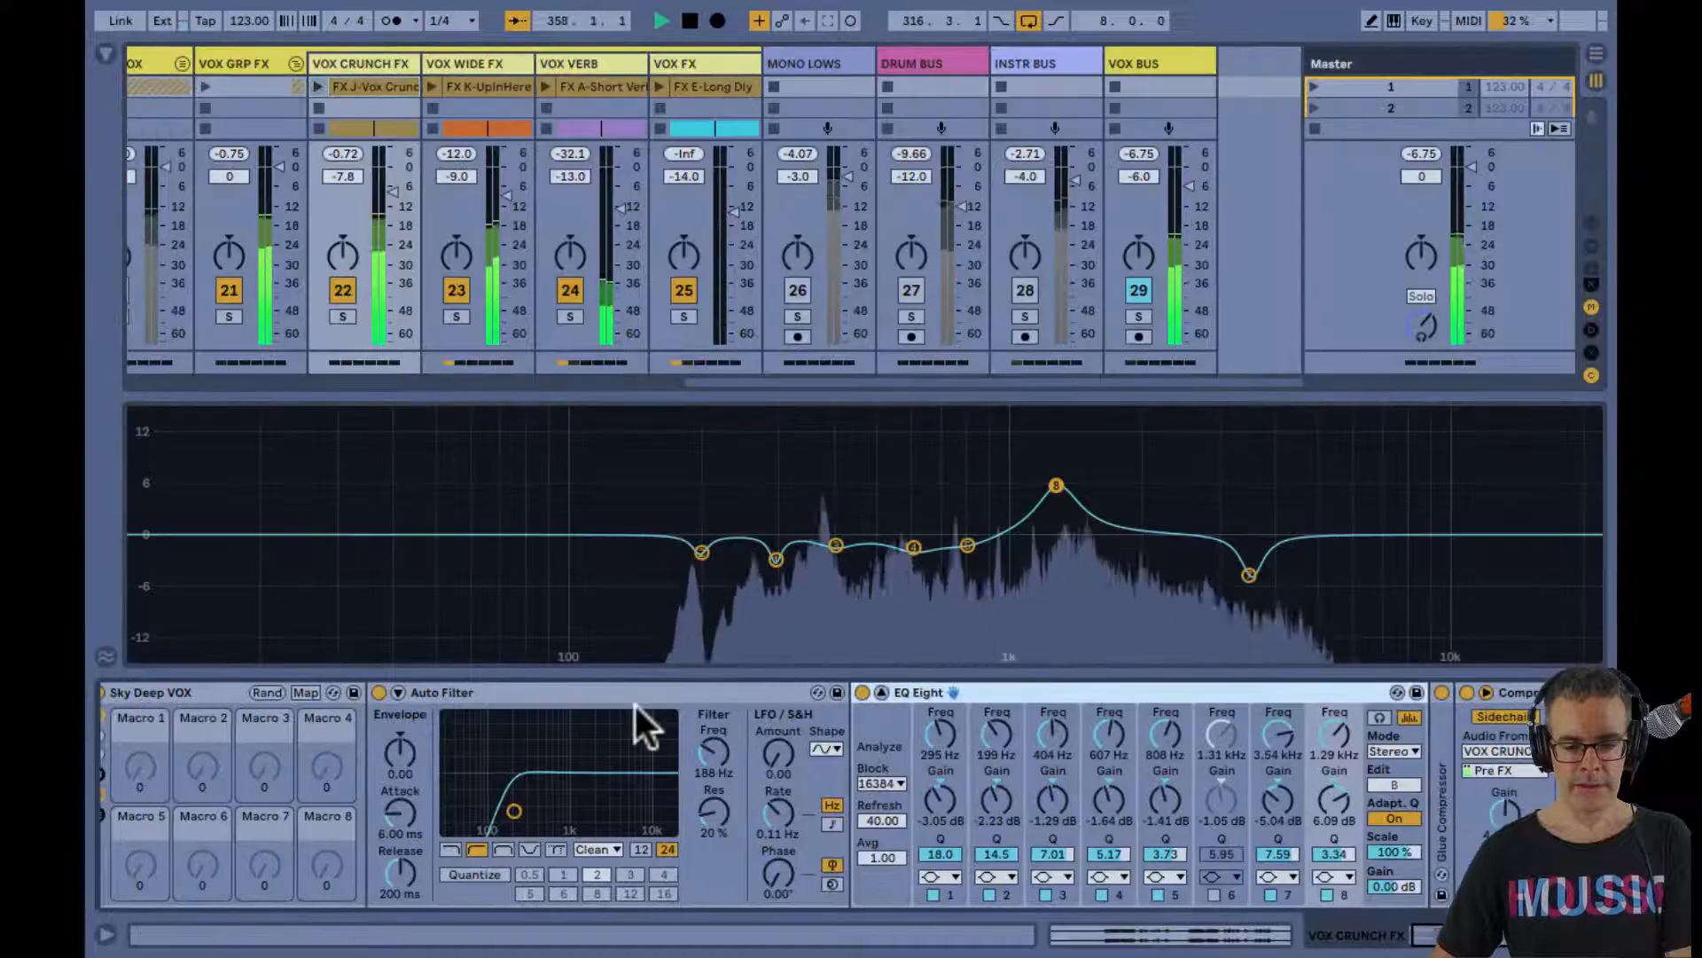
pyautogui.doubleClick(806, 613)
# Activate the INSTR BUS, DRUM BUS and MONO LOWS tracks during playback to hear the vocal effects in the full mix
pyautogui.click(1020, 571)
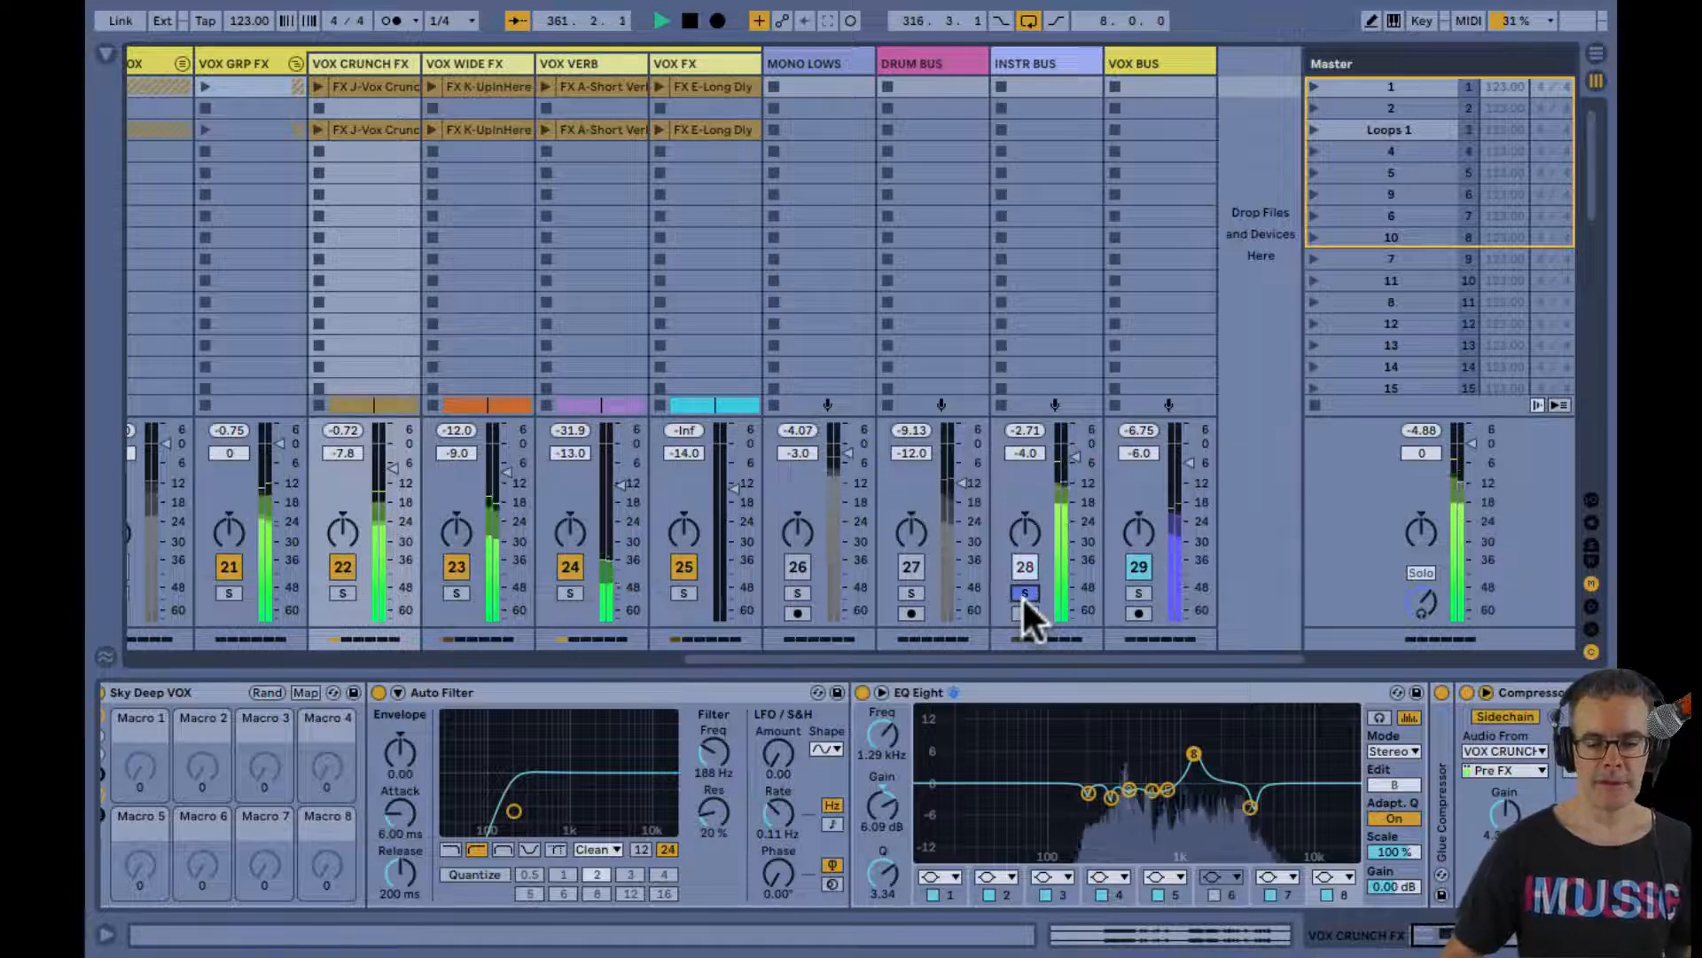
pyautogui.click(1025, 593)
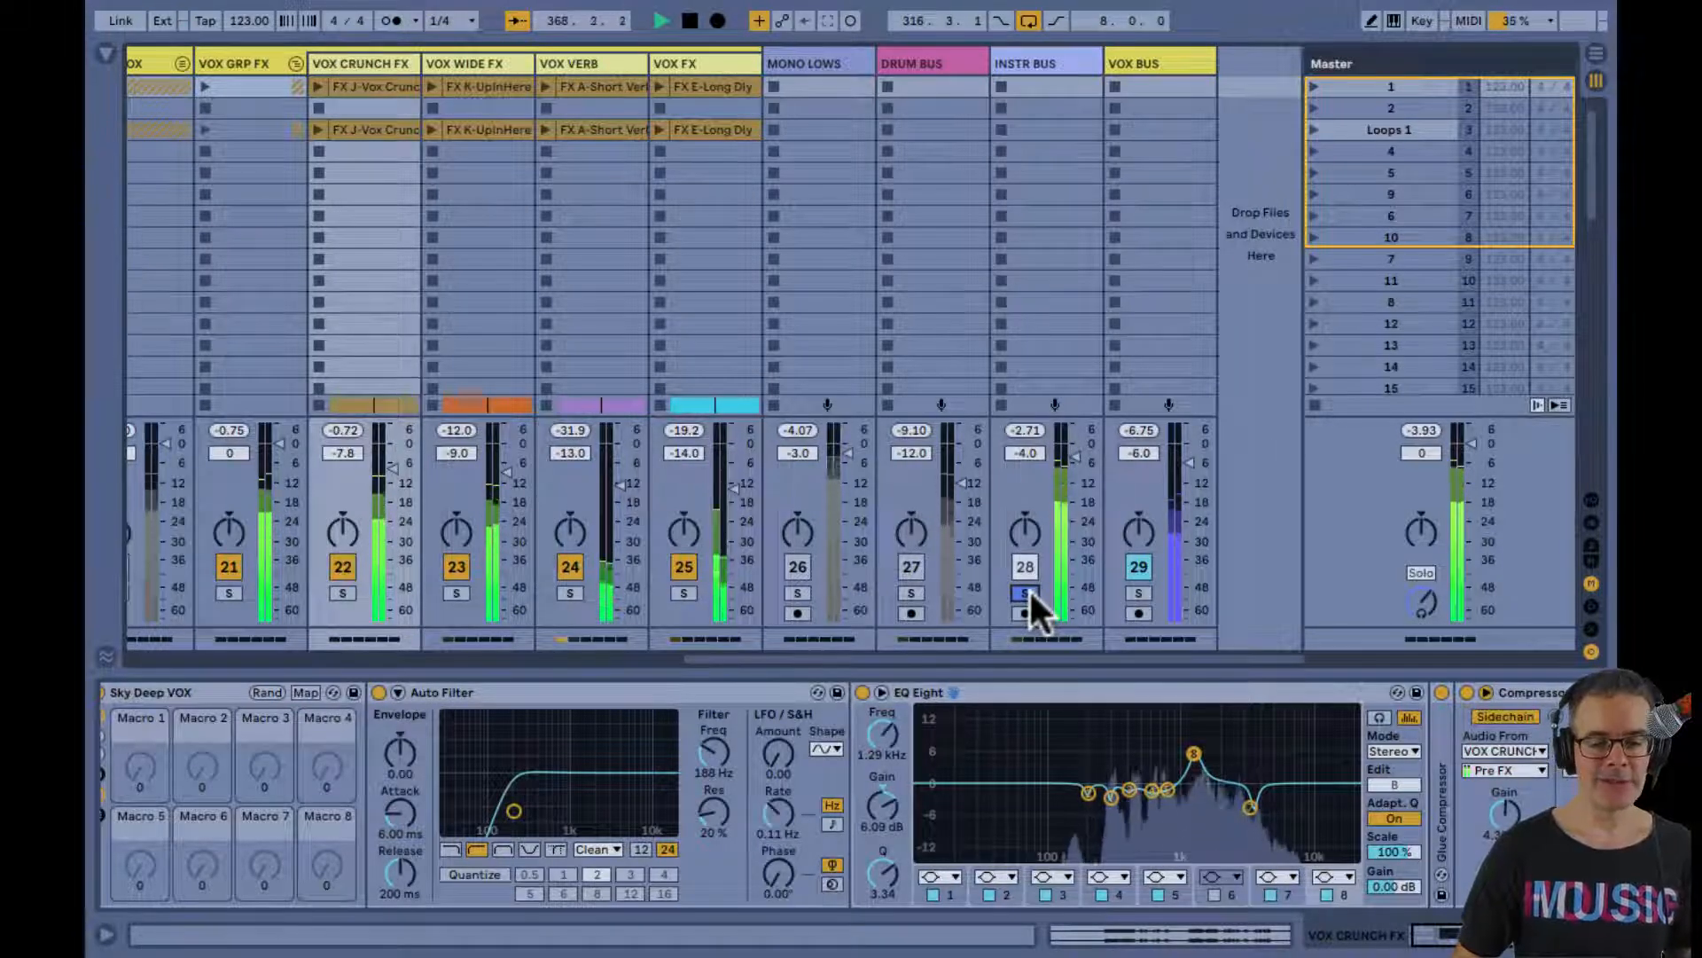
pyautogui.click(1029, 587)
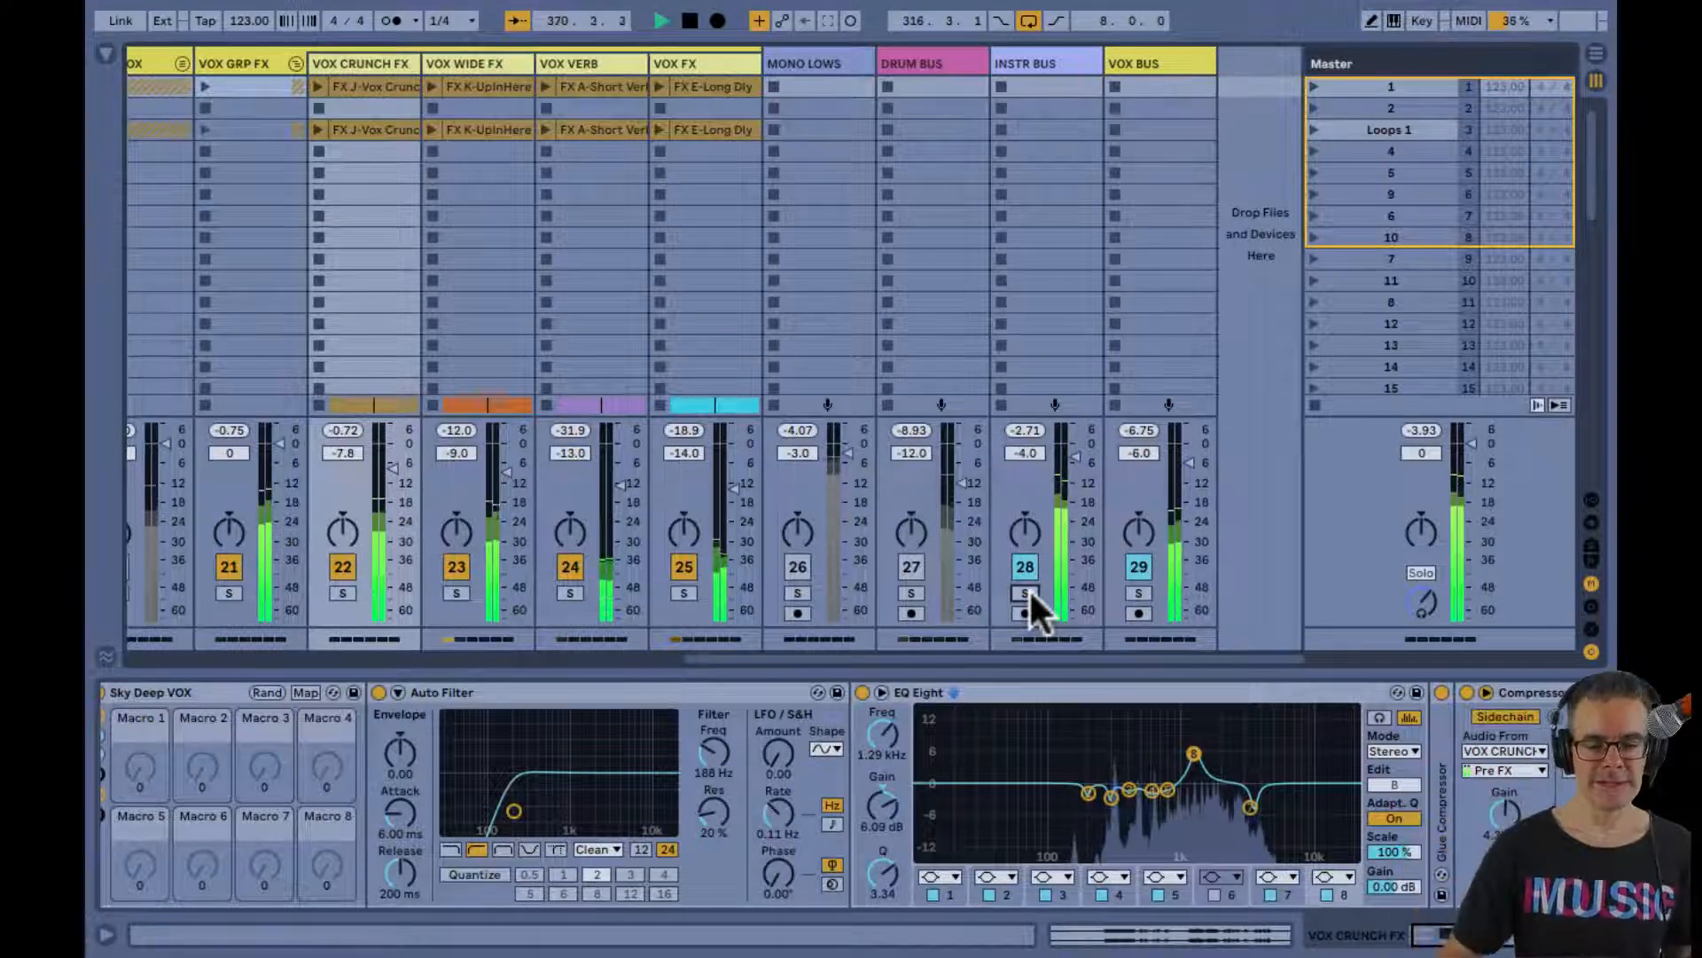
pyautogui.click(911, 565)
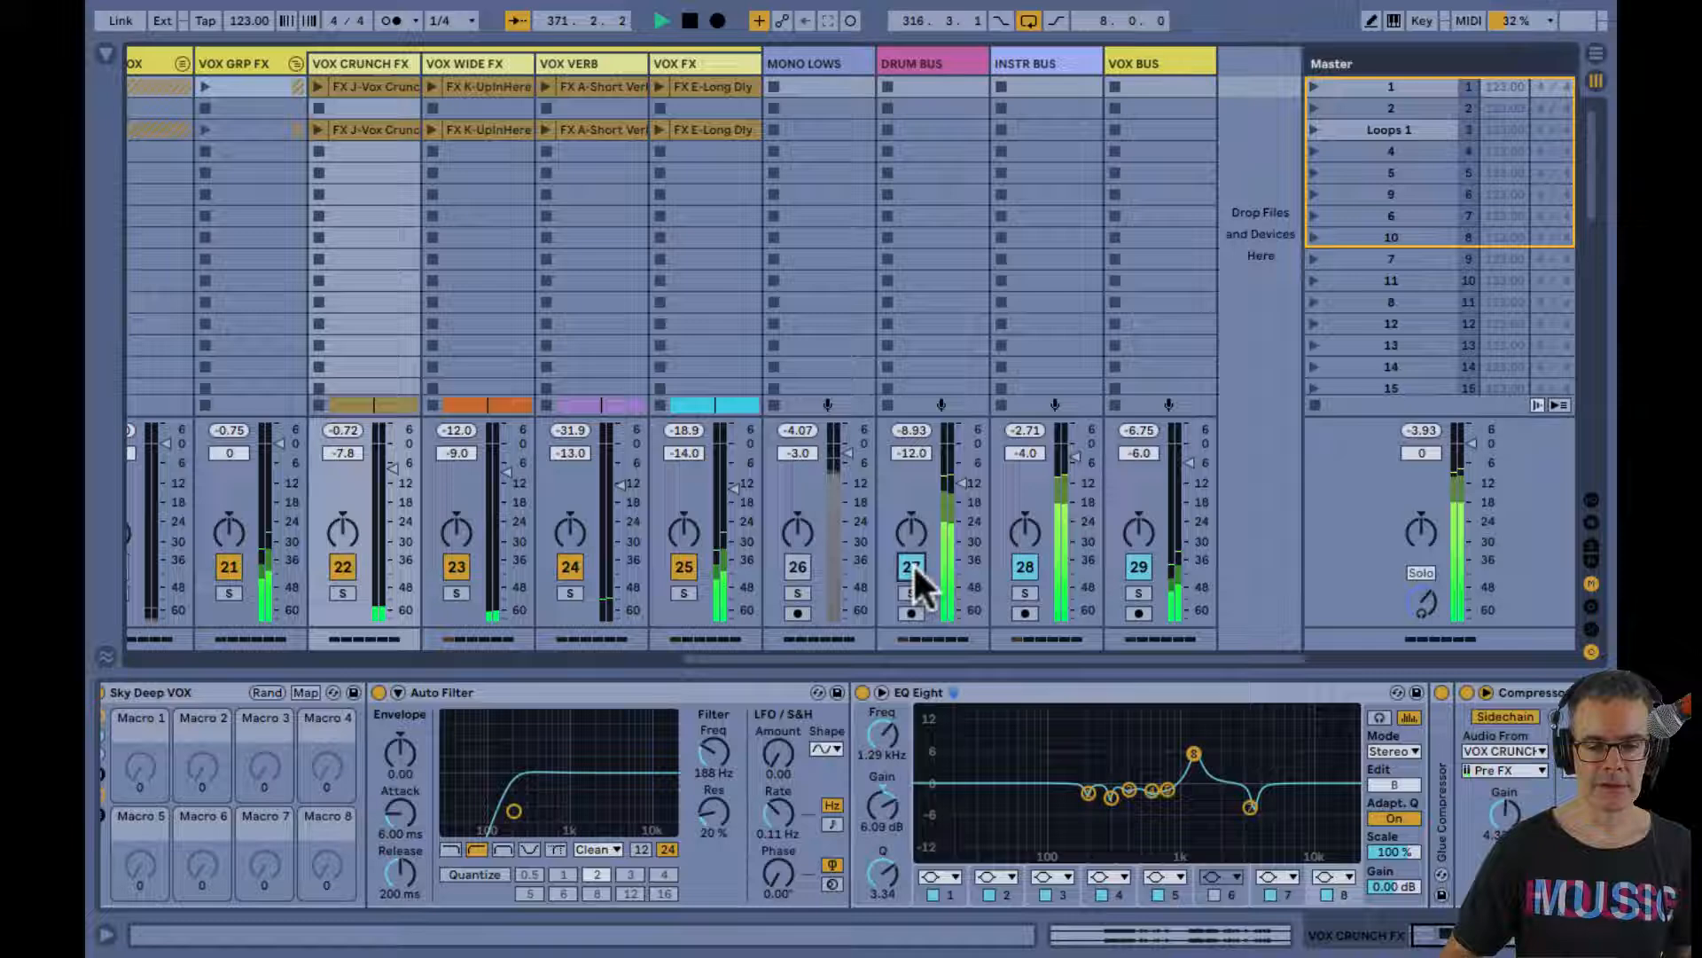
pyautogui.click(796, 566)
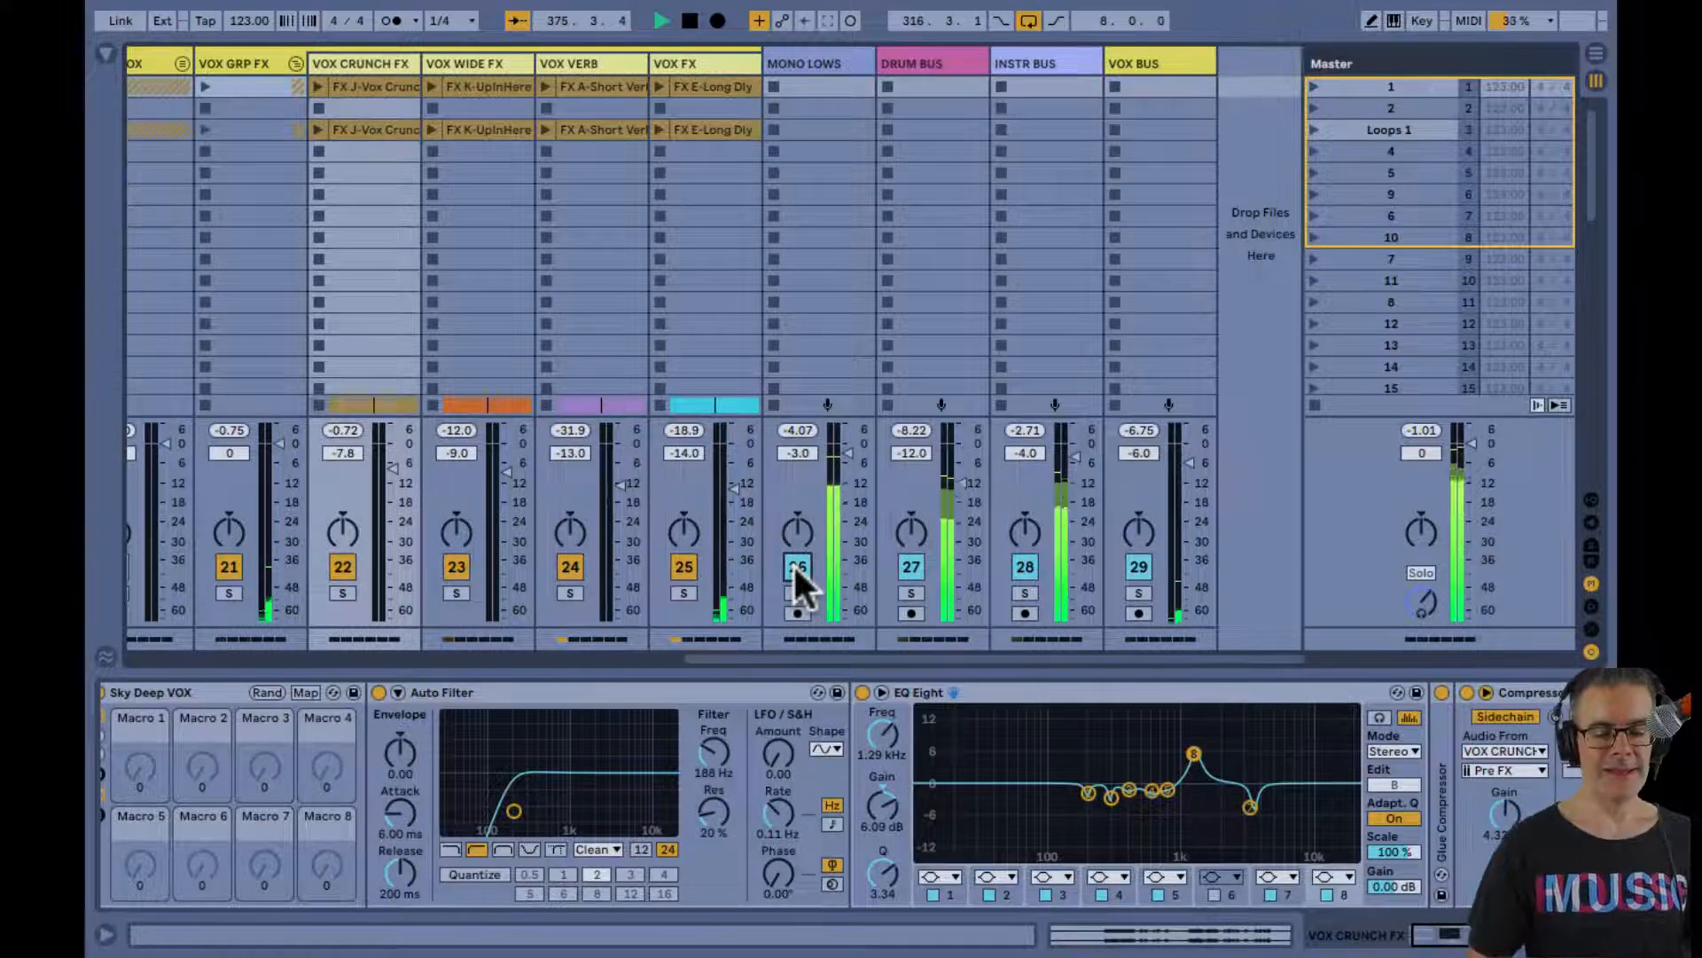
pyautogui.press('space')
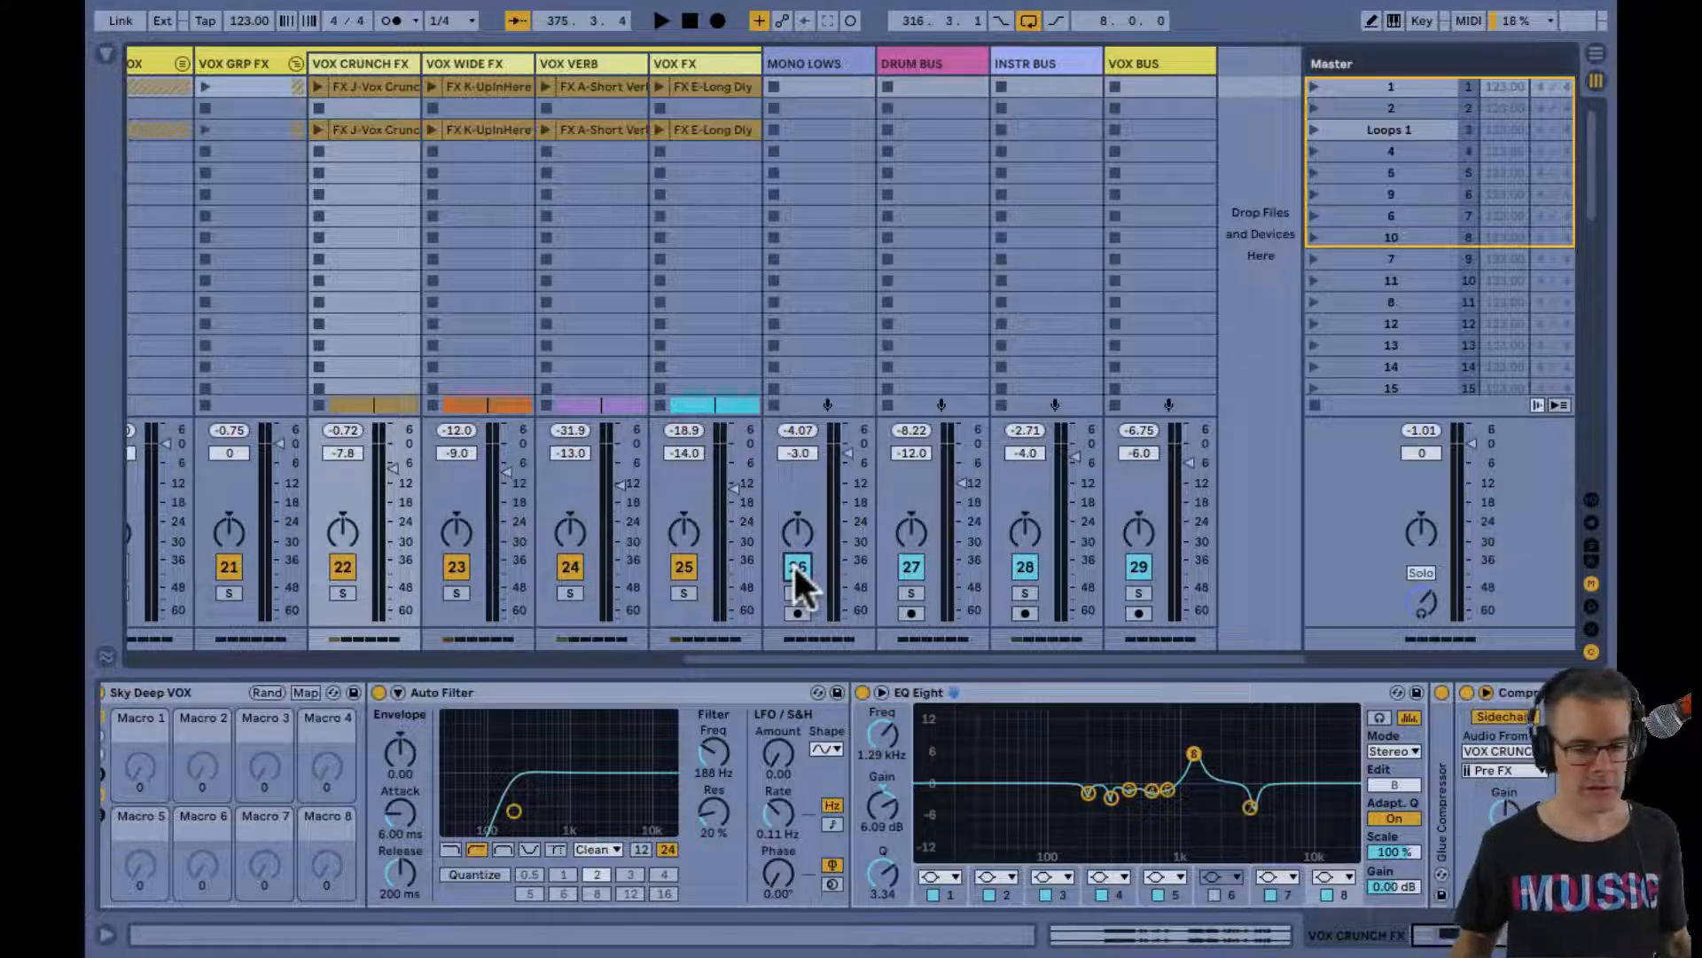
# Solo VOX WIDE FX from bar 349 for a short listen and release the solo
pyautogui.click(457, 592)
pyautogui.press('space')
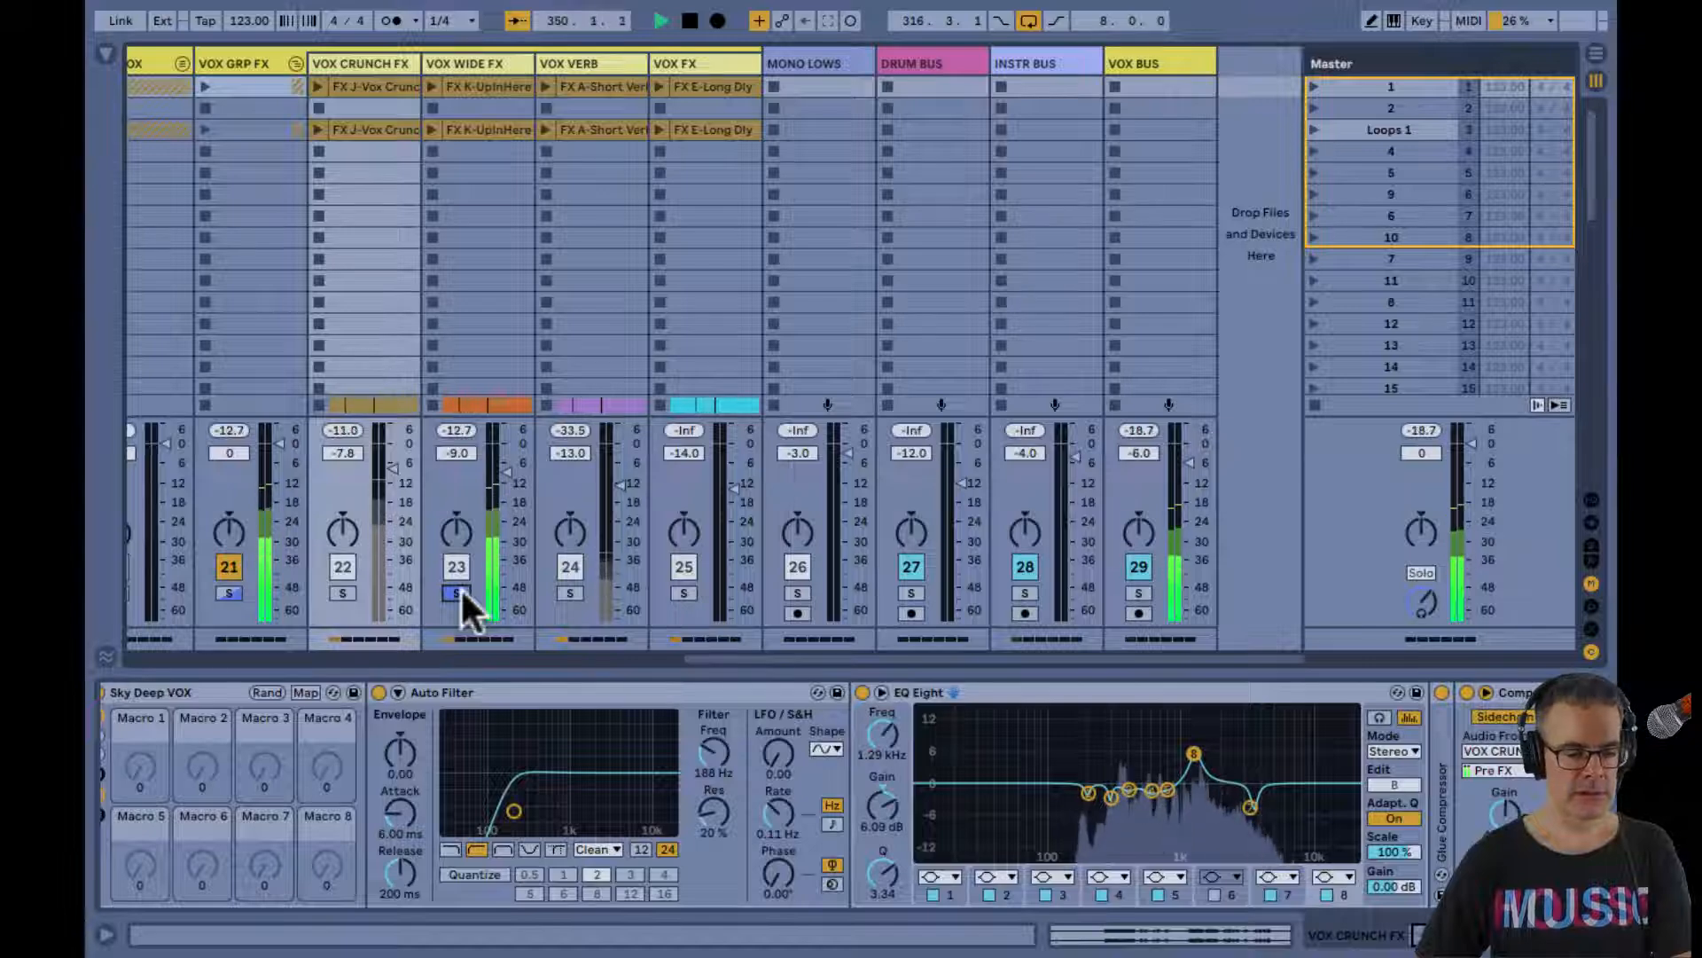
pyautogui.click(457, 592)
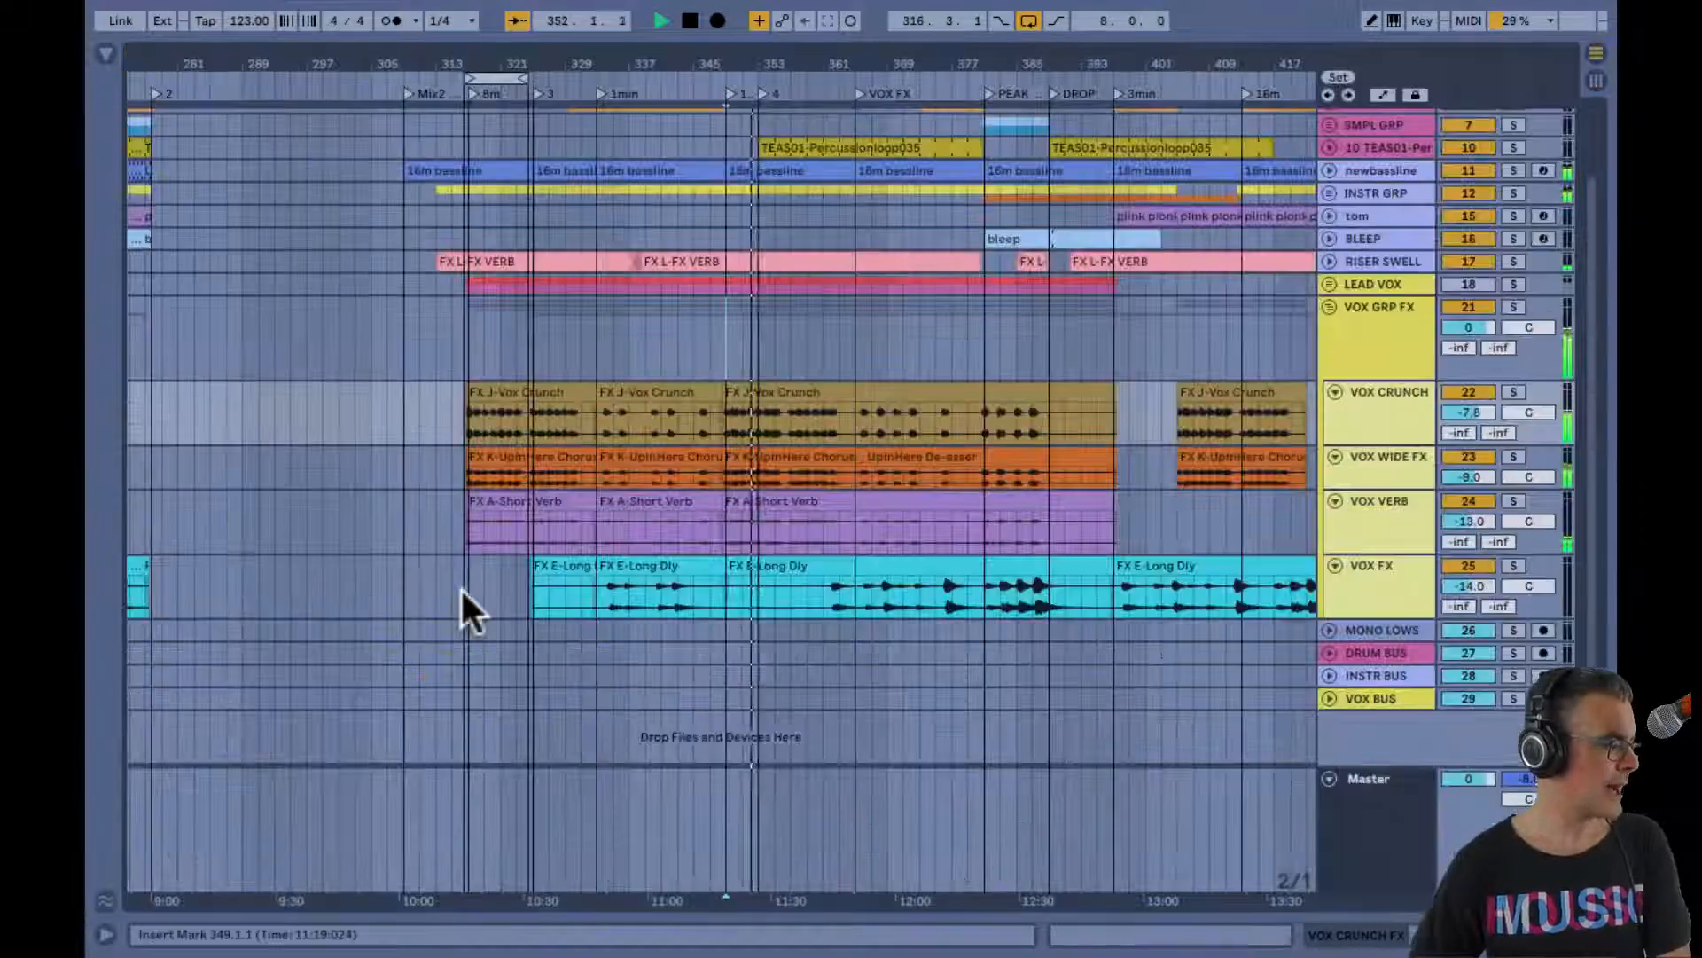
# Play the full mix from bar 349, fold the VOX GRP FX group in the Session view and activate the LEAD VOX group
pyautogui.press('Tab')
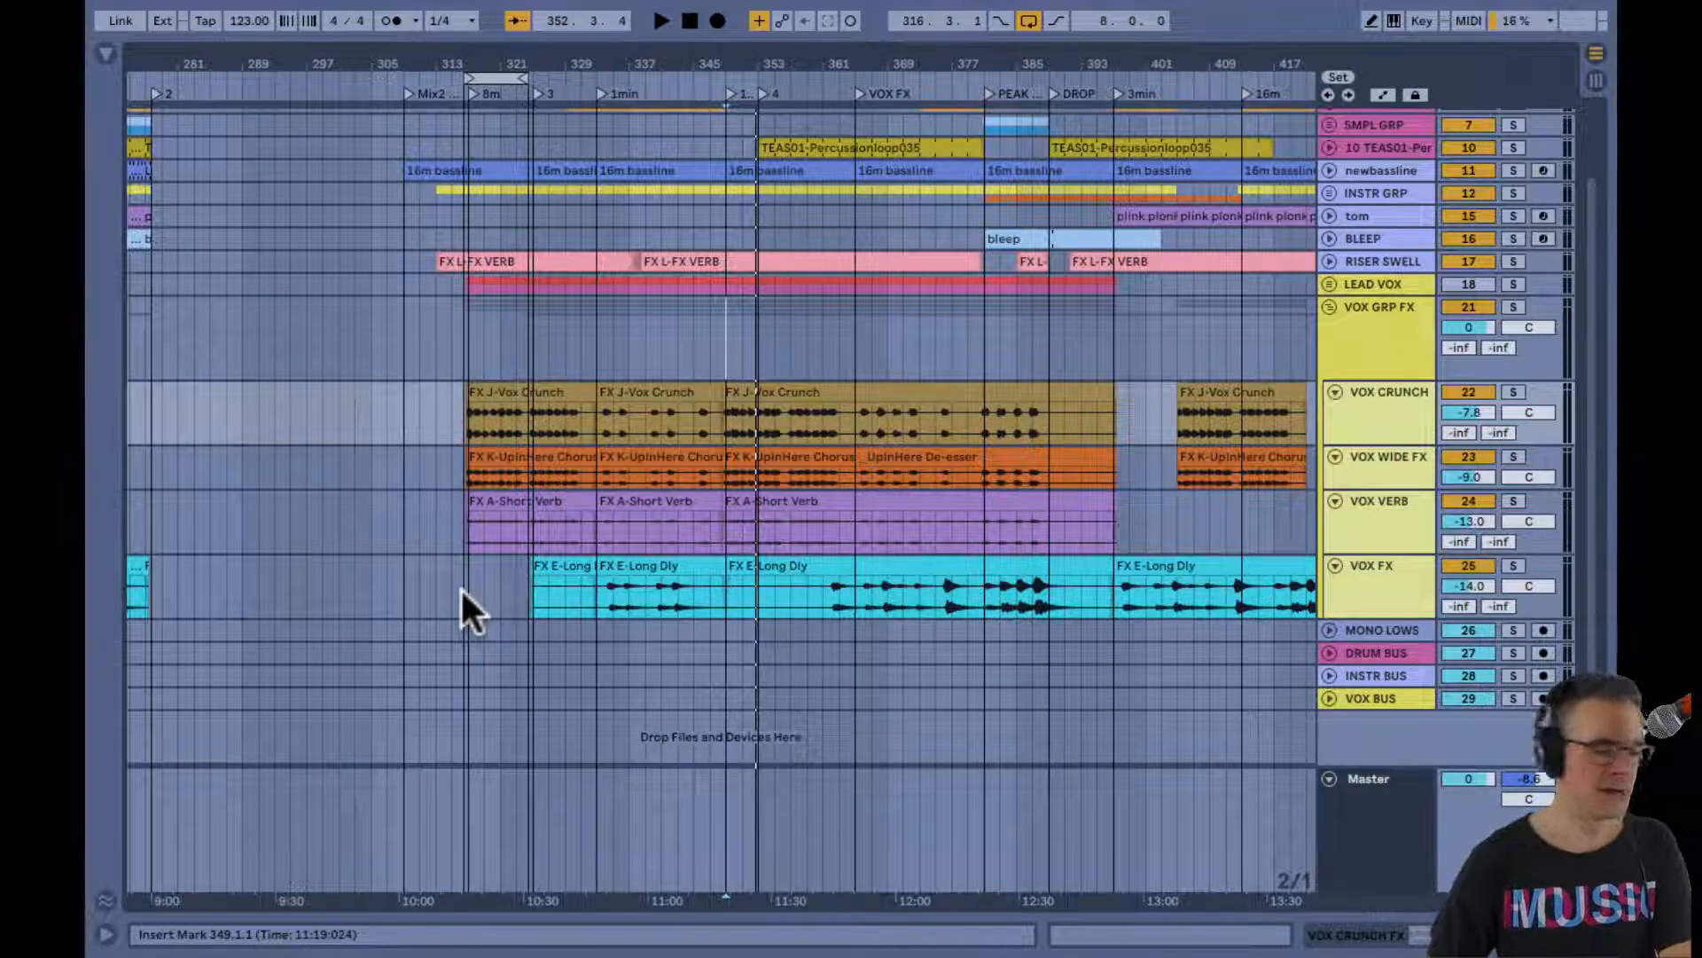
pyautogui.press('space')
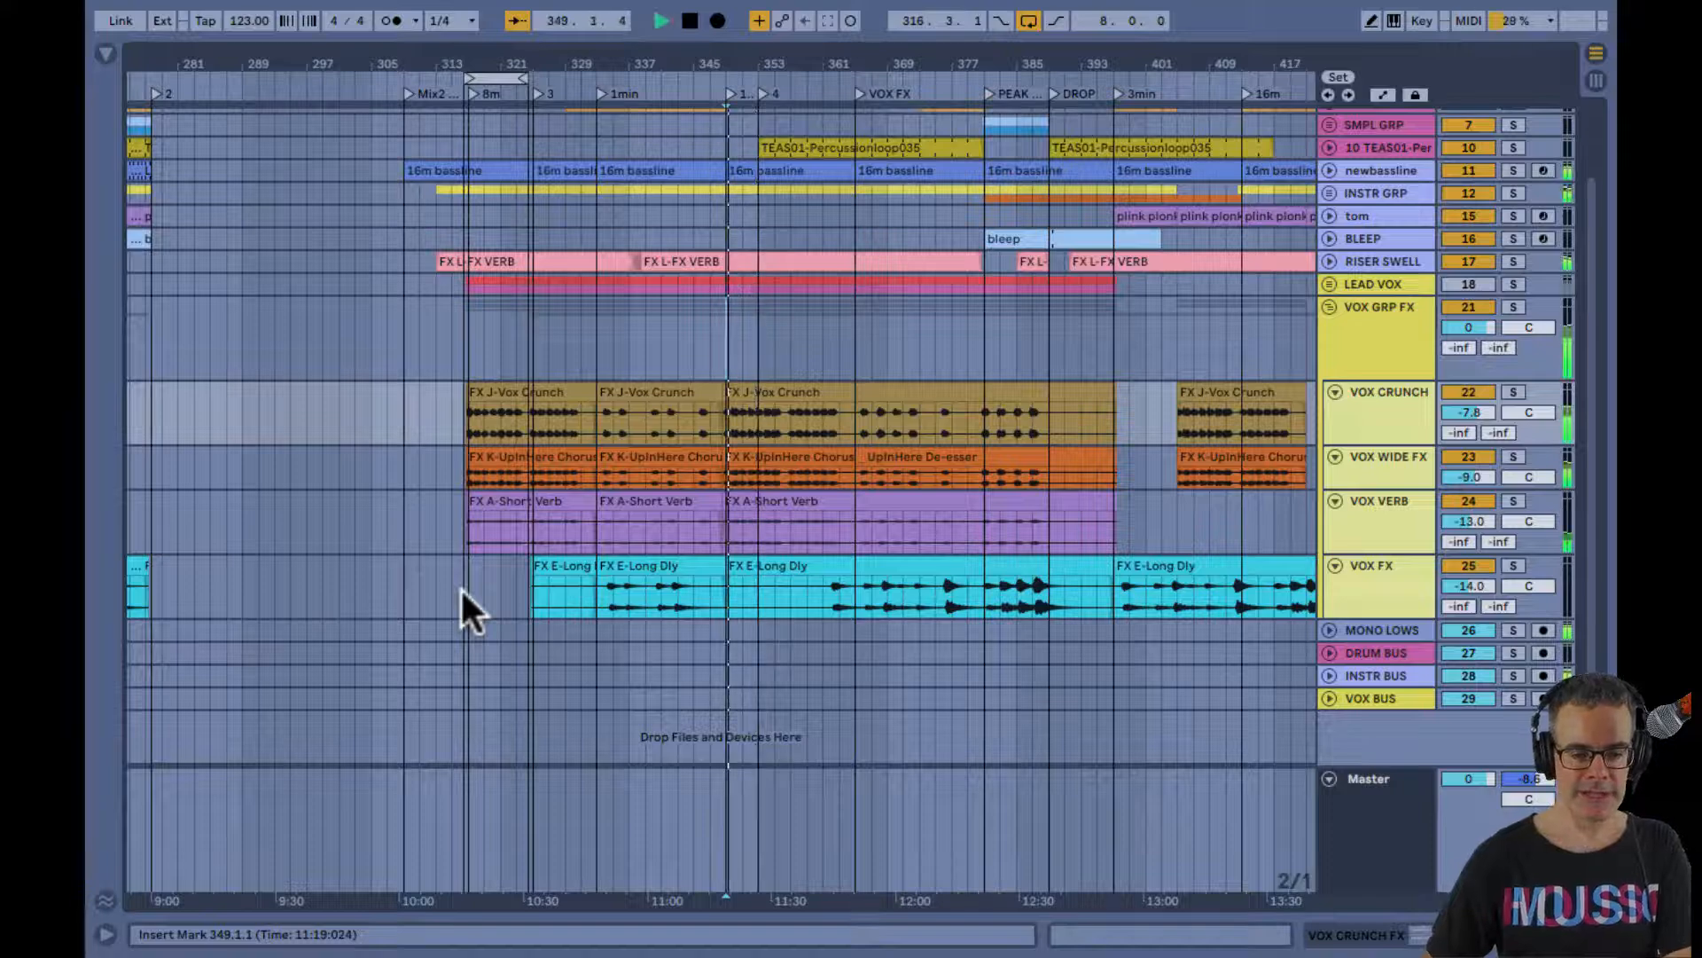
pyautogui.hscroll(3, 791, 504)
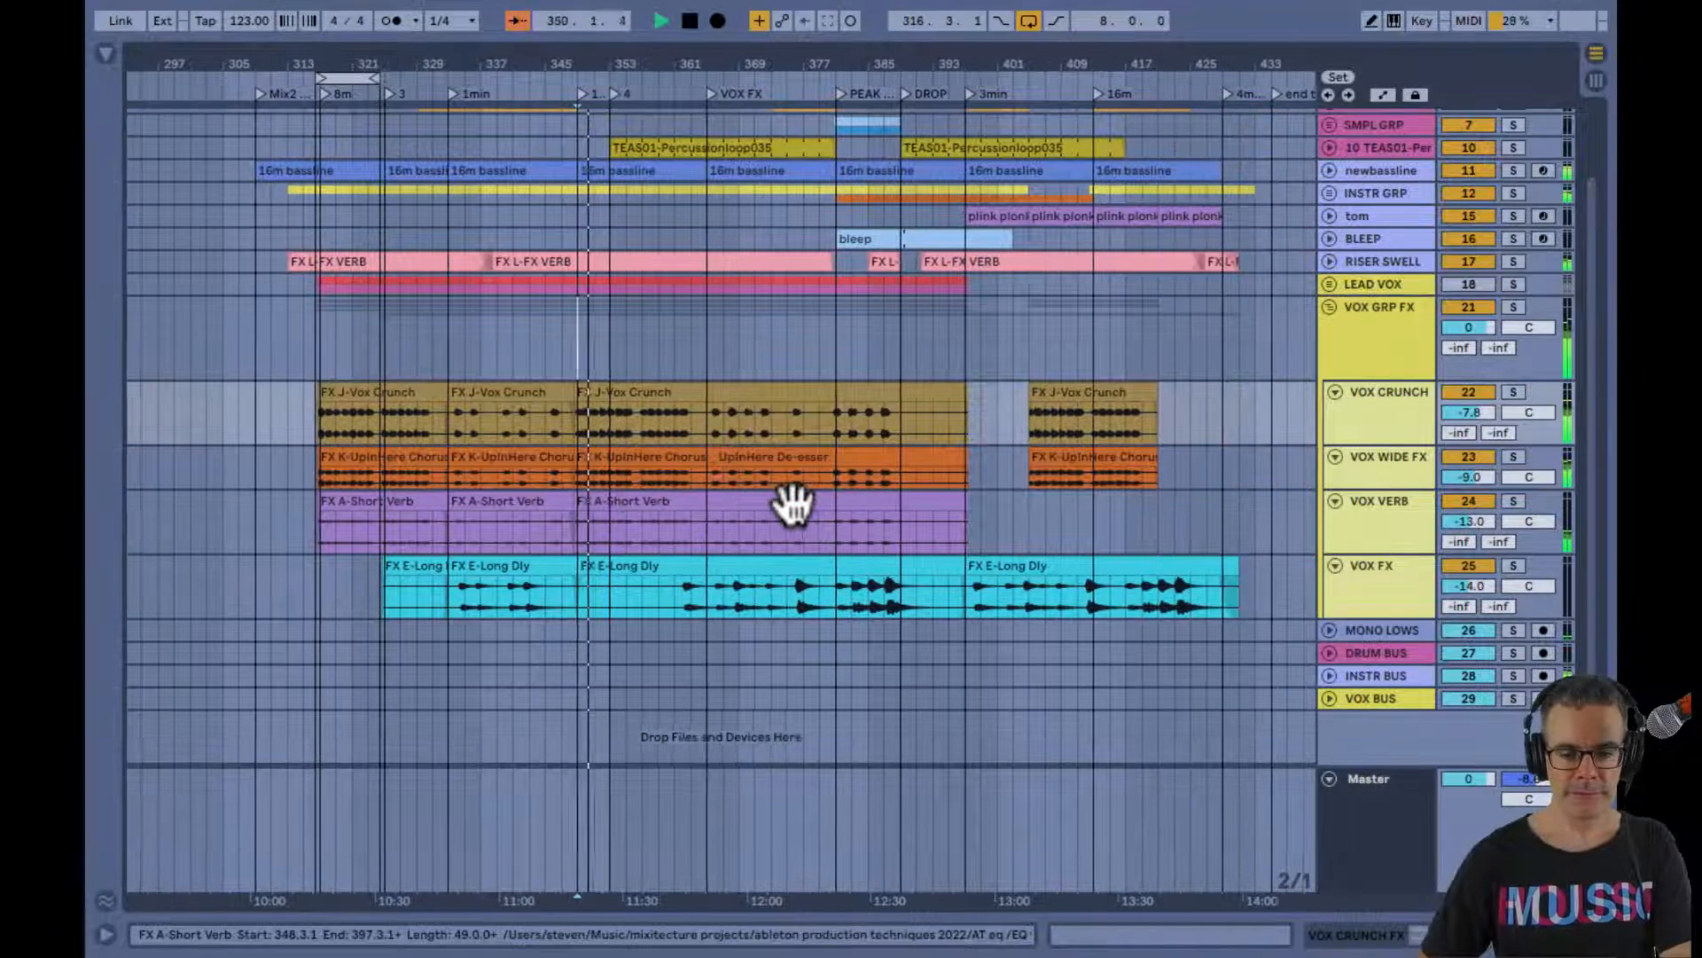
pyautogui.press('Tab')
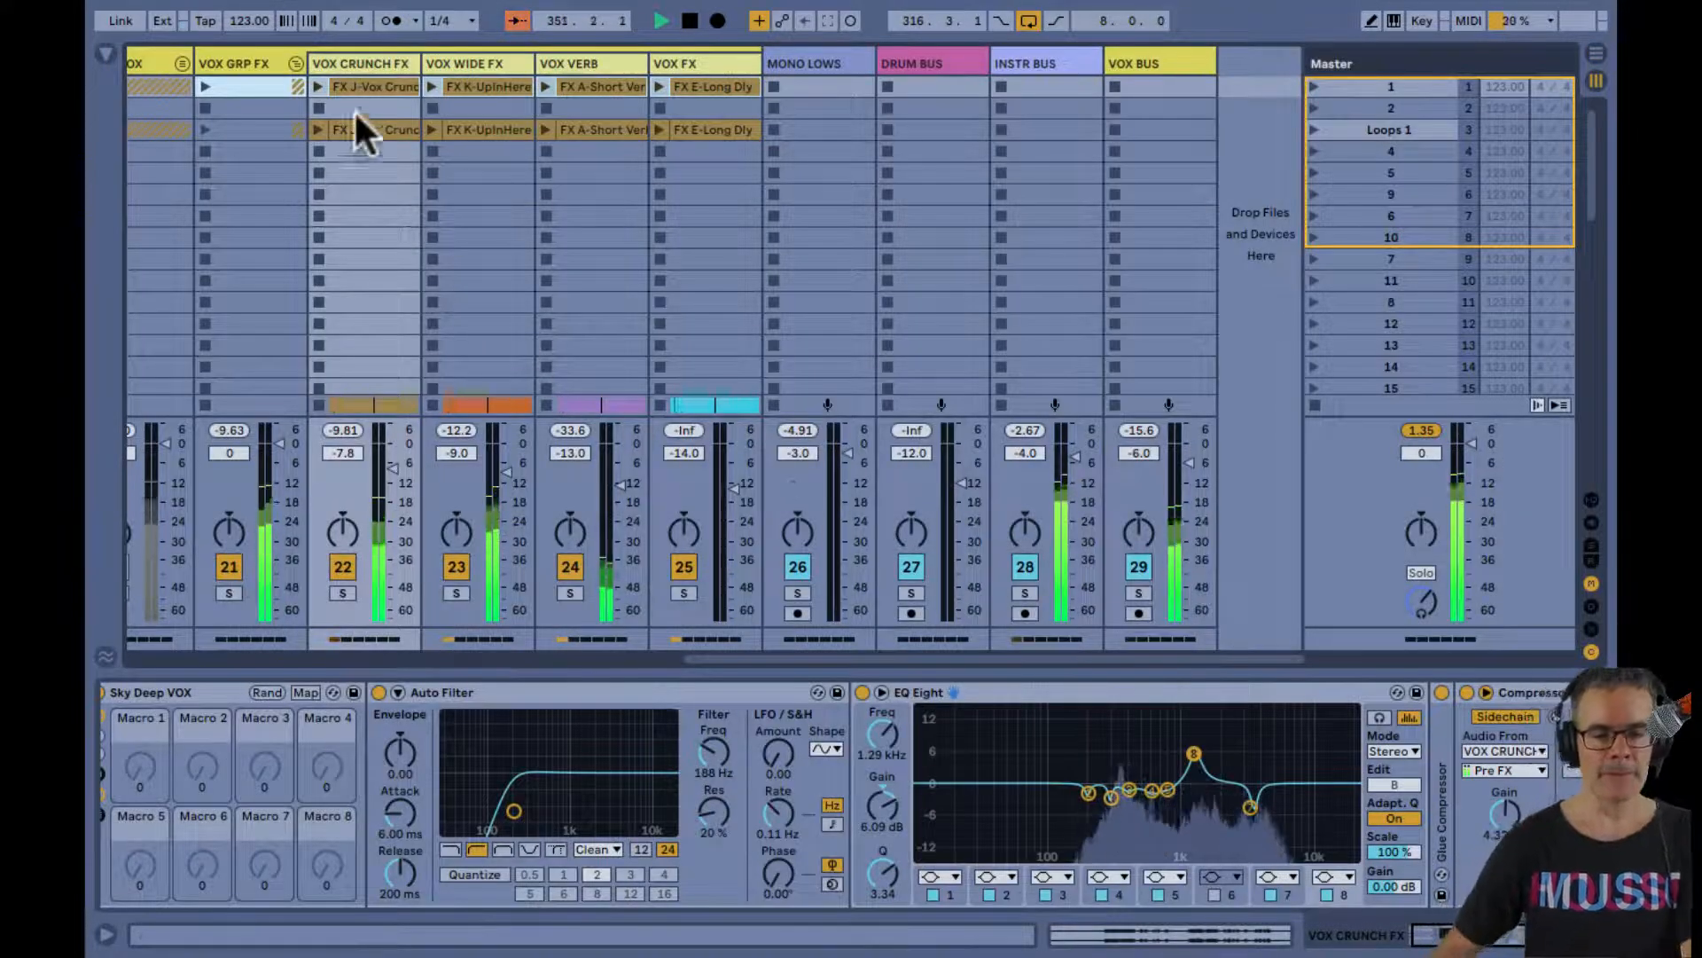
pyautogui.click(295, 63)
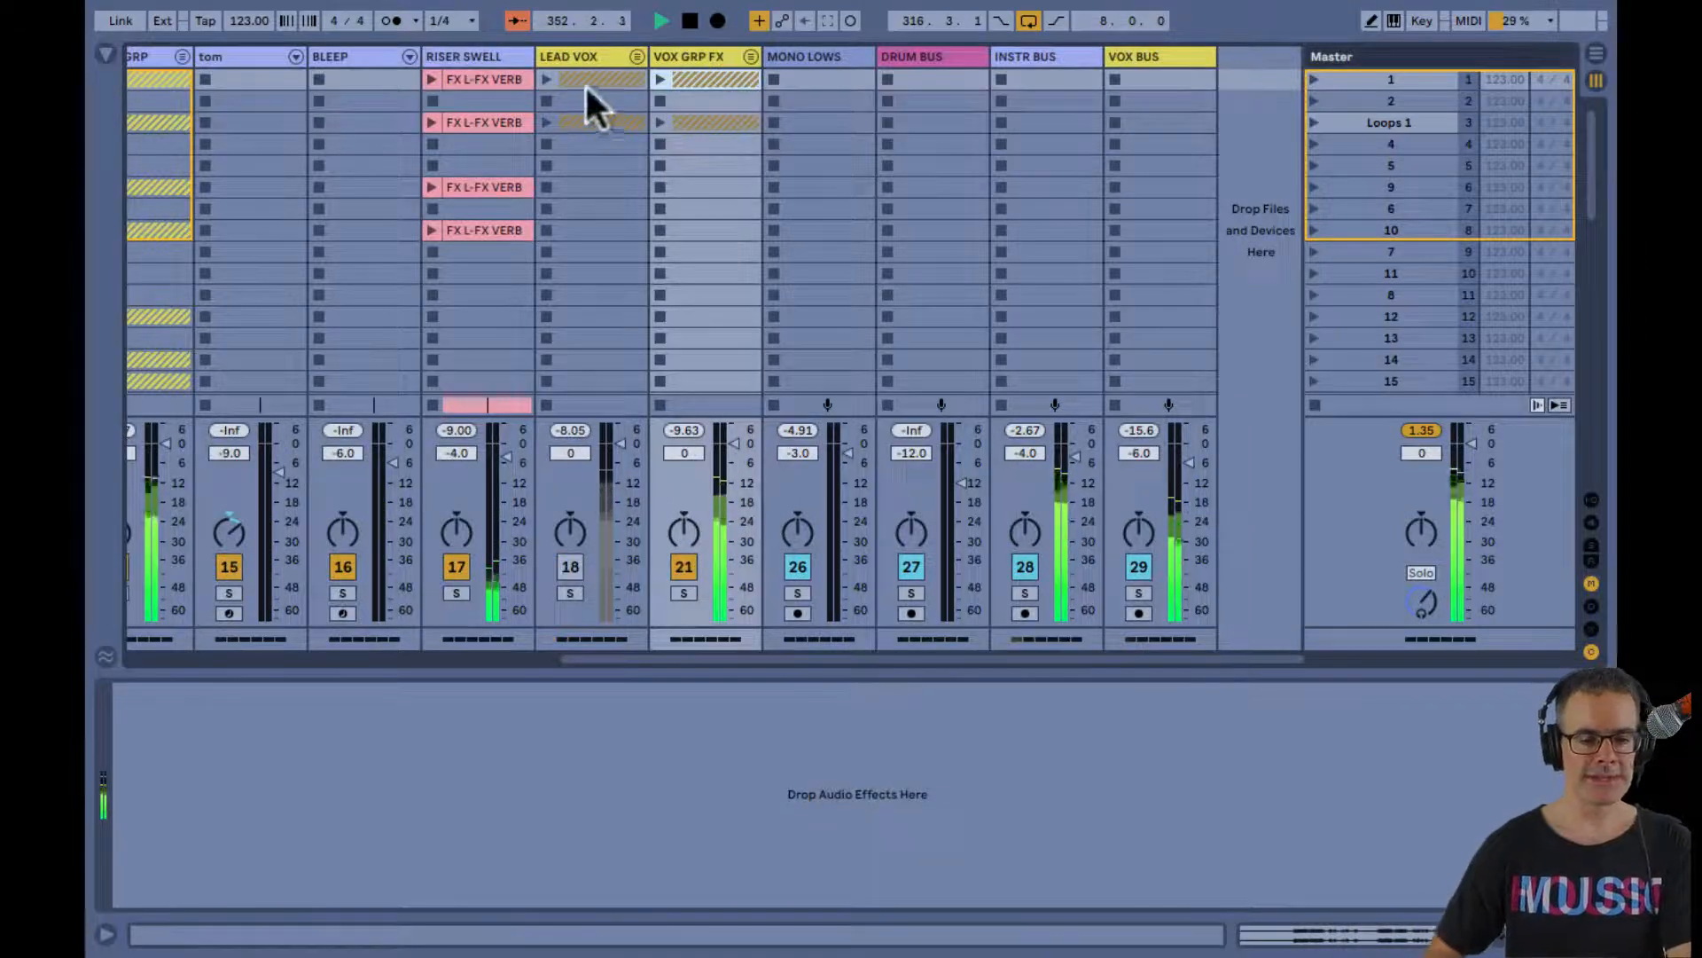
pyautogui.click(568, 568)
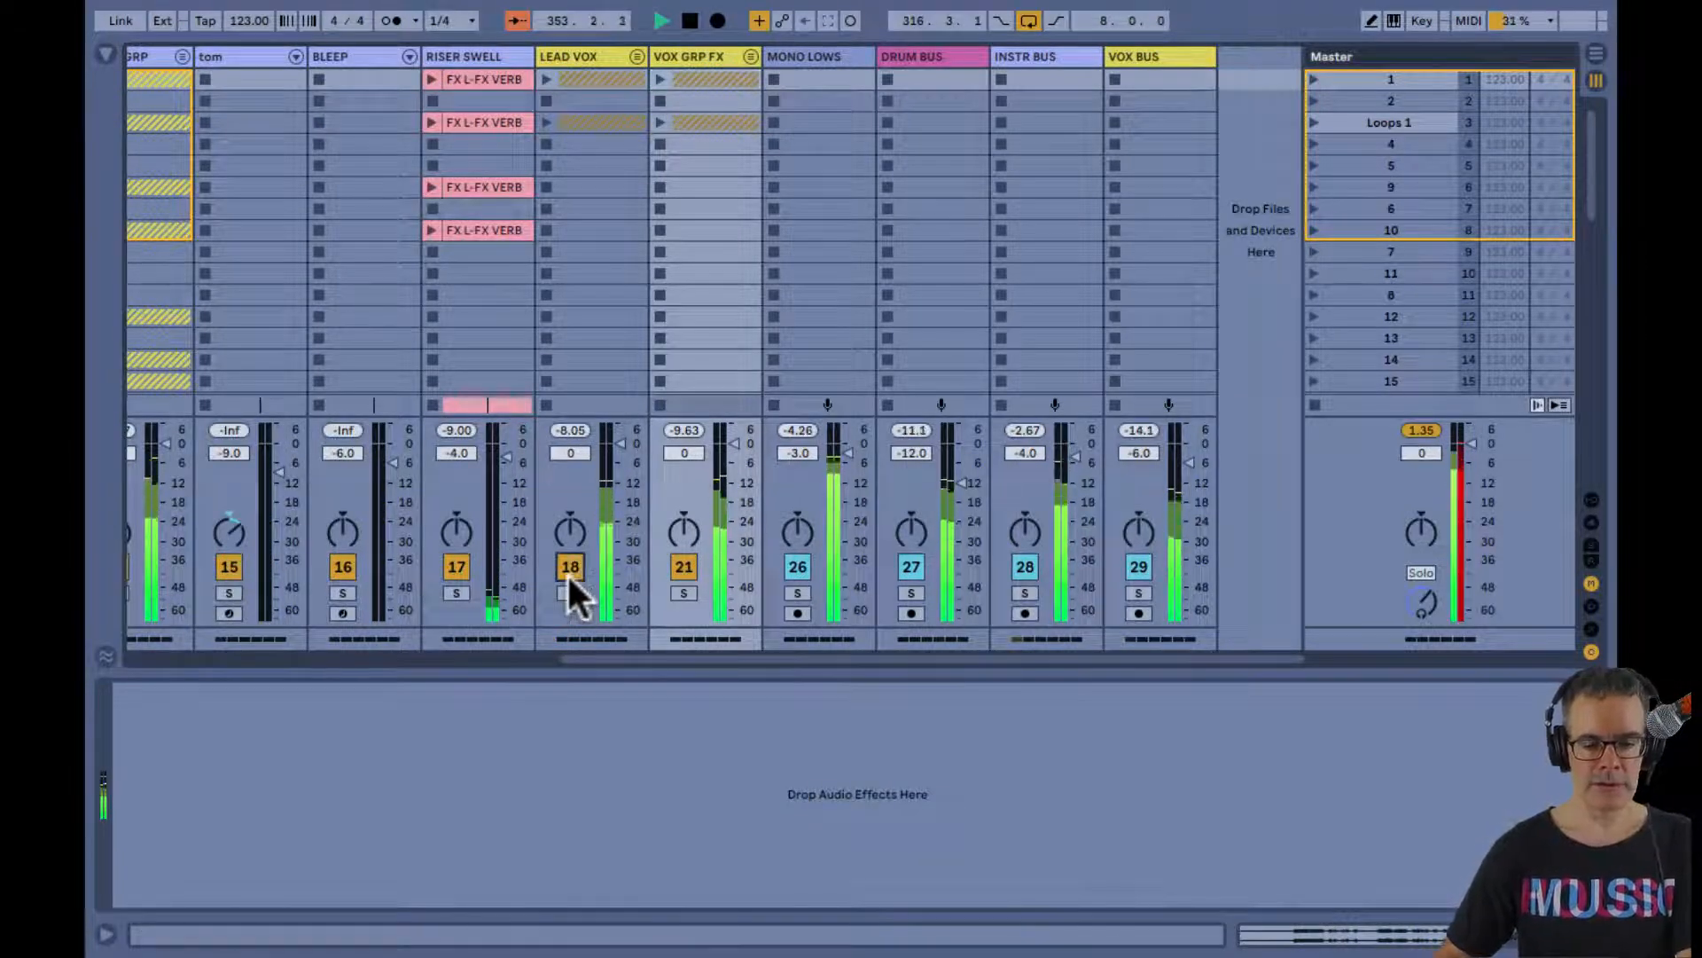
# Solo VOX BUS, lower the VOX GRP FX volume to -21 dB and stop playback
pyautogui.click(1140, 591)
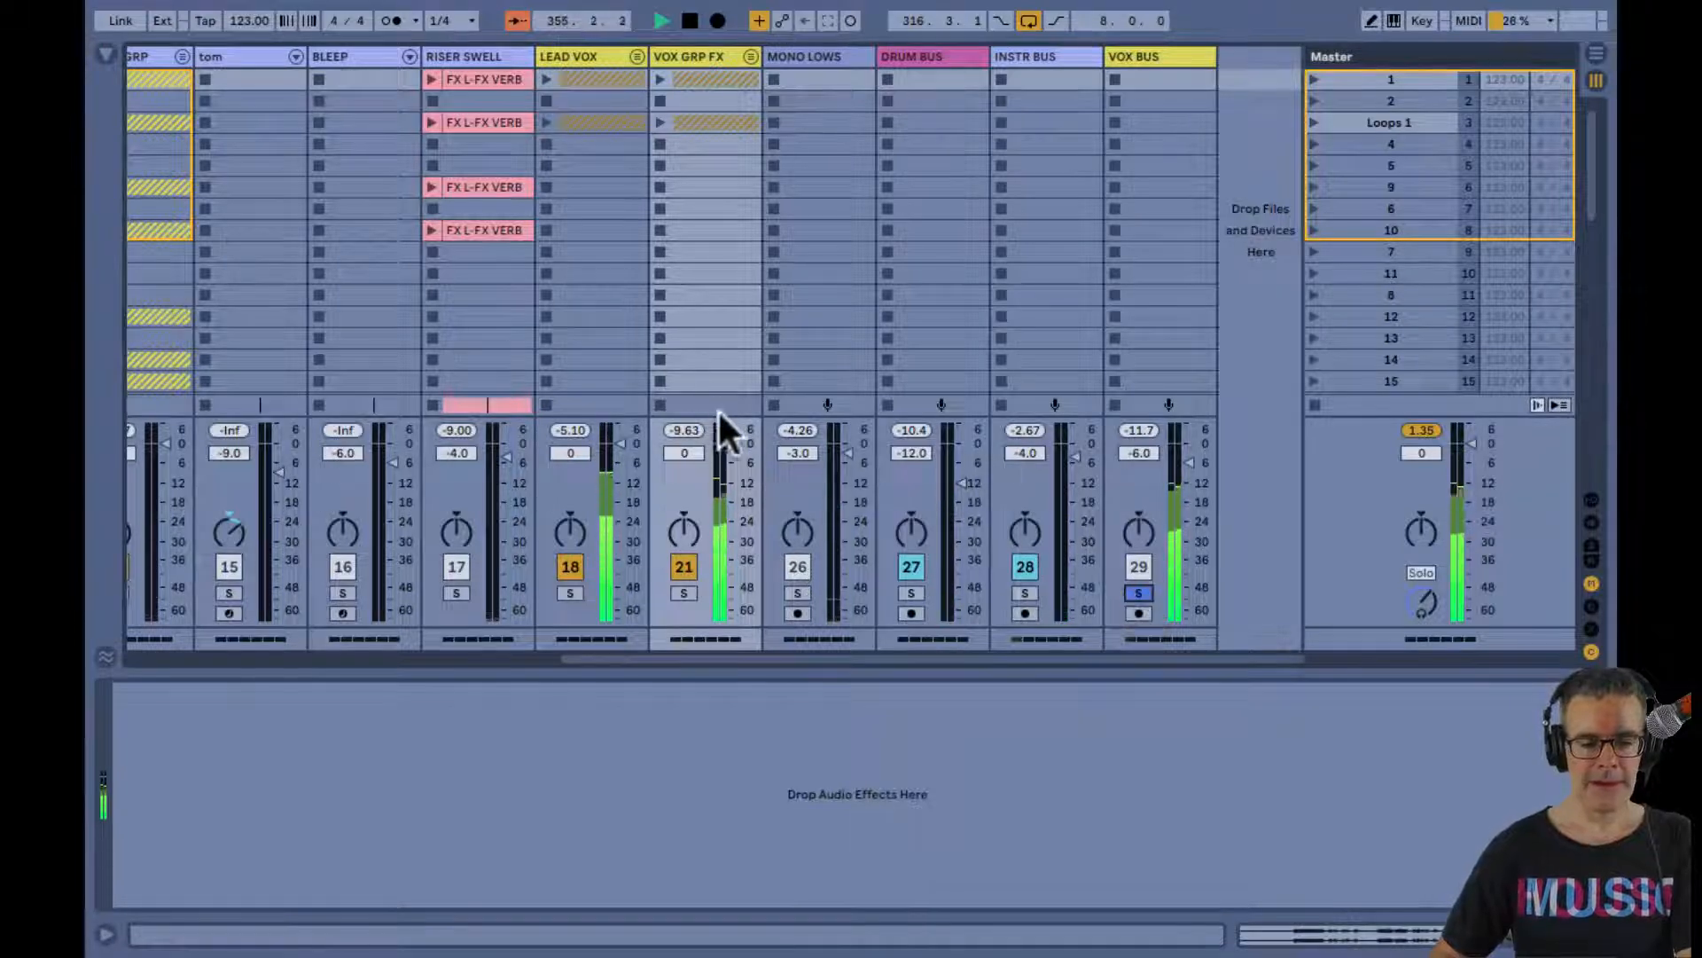
pyautogui.moveTo(732, 441); pyautogui.dragTo(731, 443)
pyautogui.press('Tab')
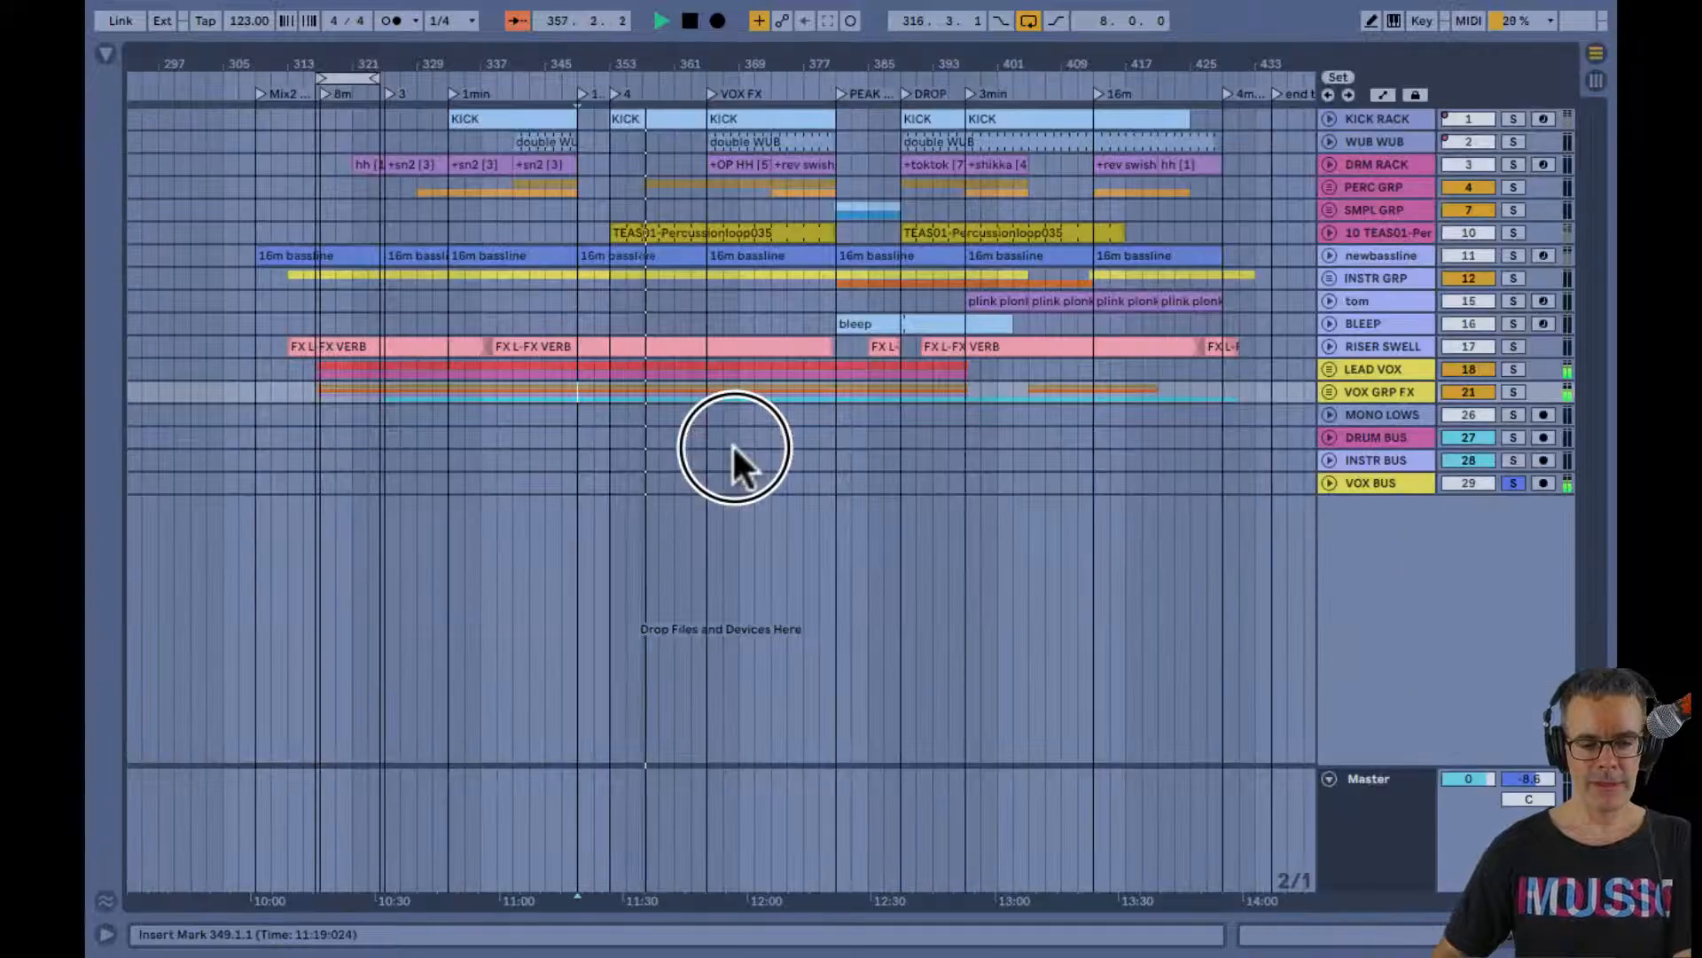
pyautogui.press('Tab')
pyautogui.moveTo(731, 431); pyautogui.dragTo(733, 481)
pyautogui.press('space')
pyautogui.press('Tab')
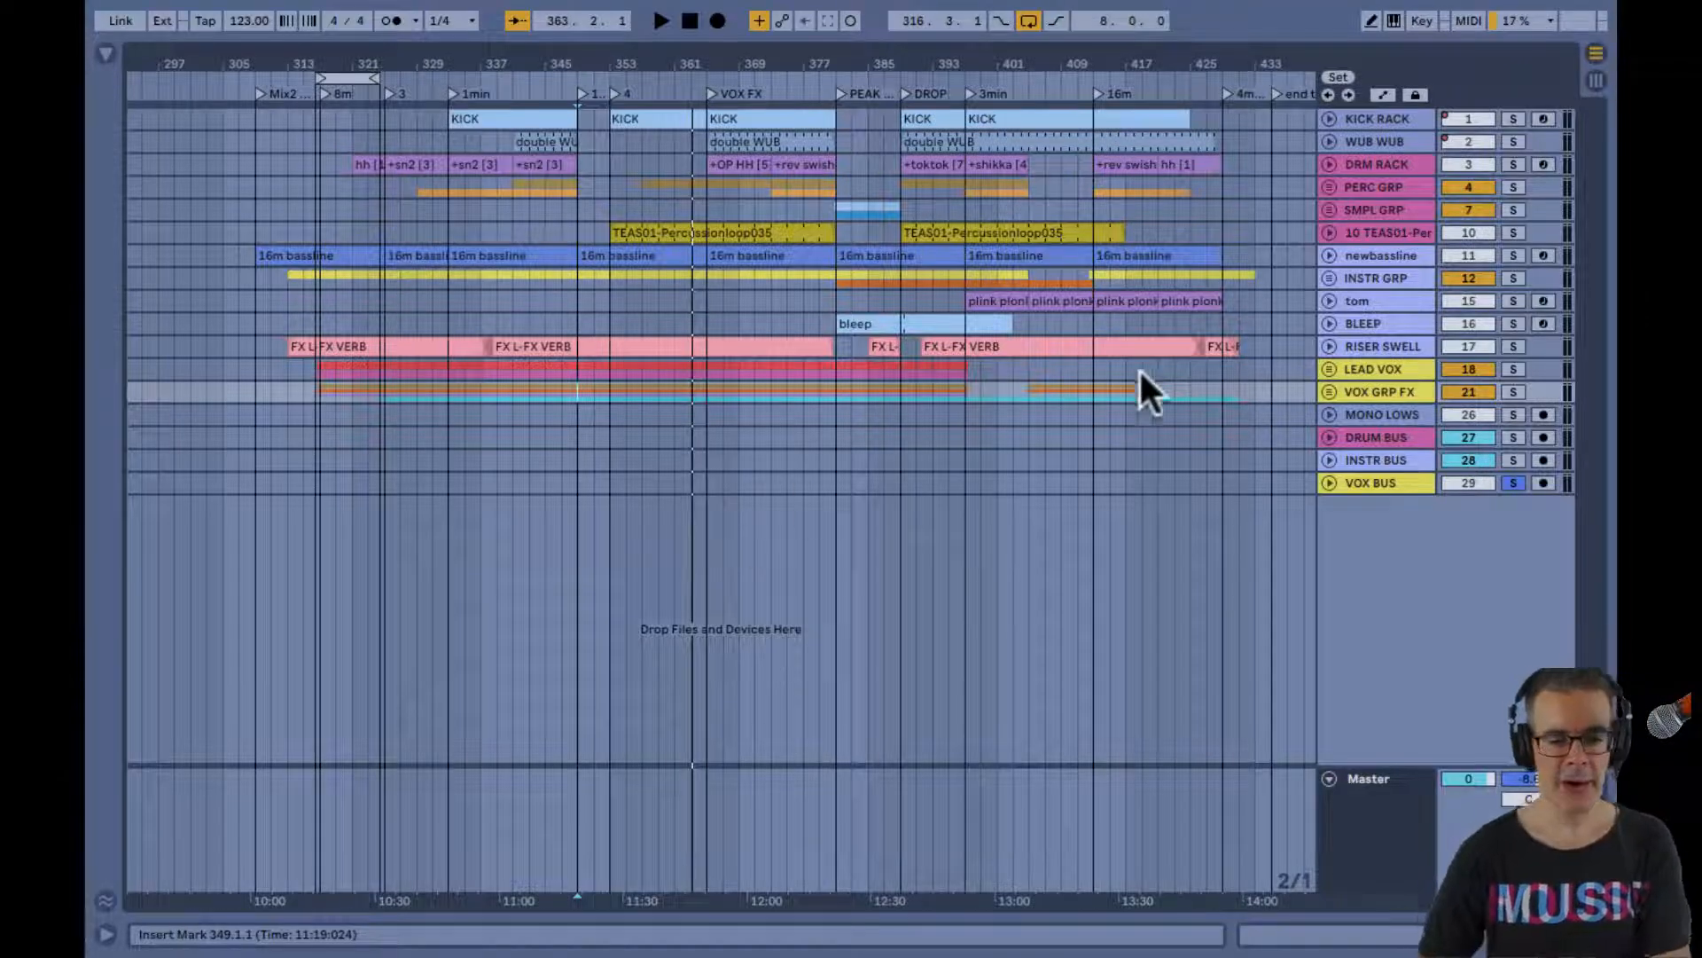
# Unfold the VOX GRP FX and LEAD VOX groups in the arrangement to show their vocal clips
pyautogui.click(1330, 391)
pyautogui.click(1329, 370)
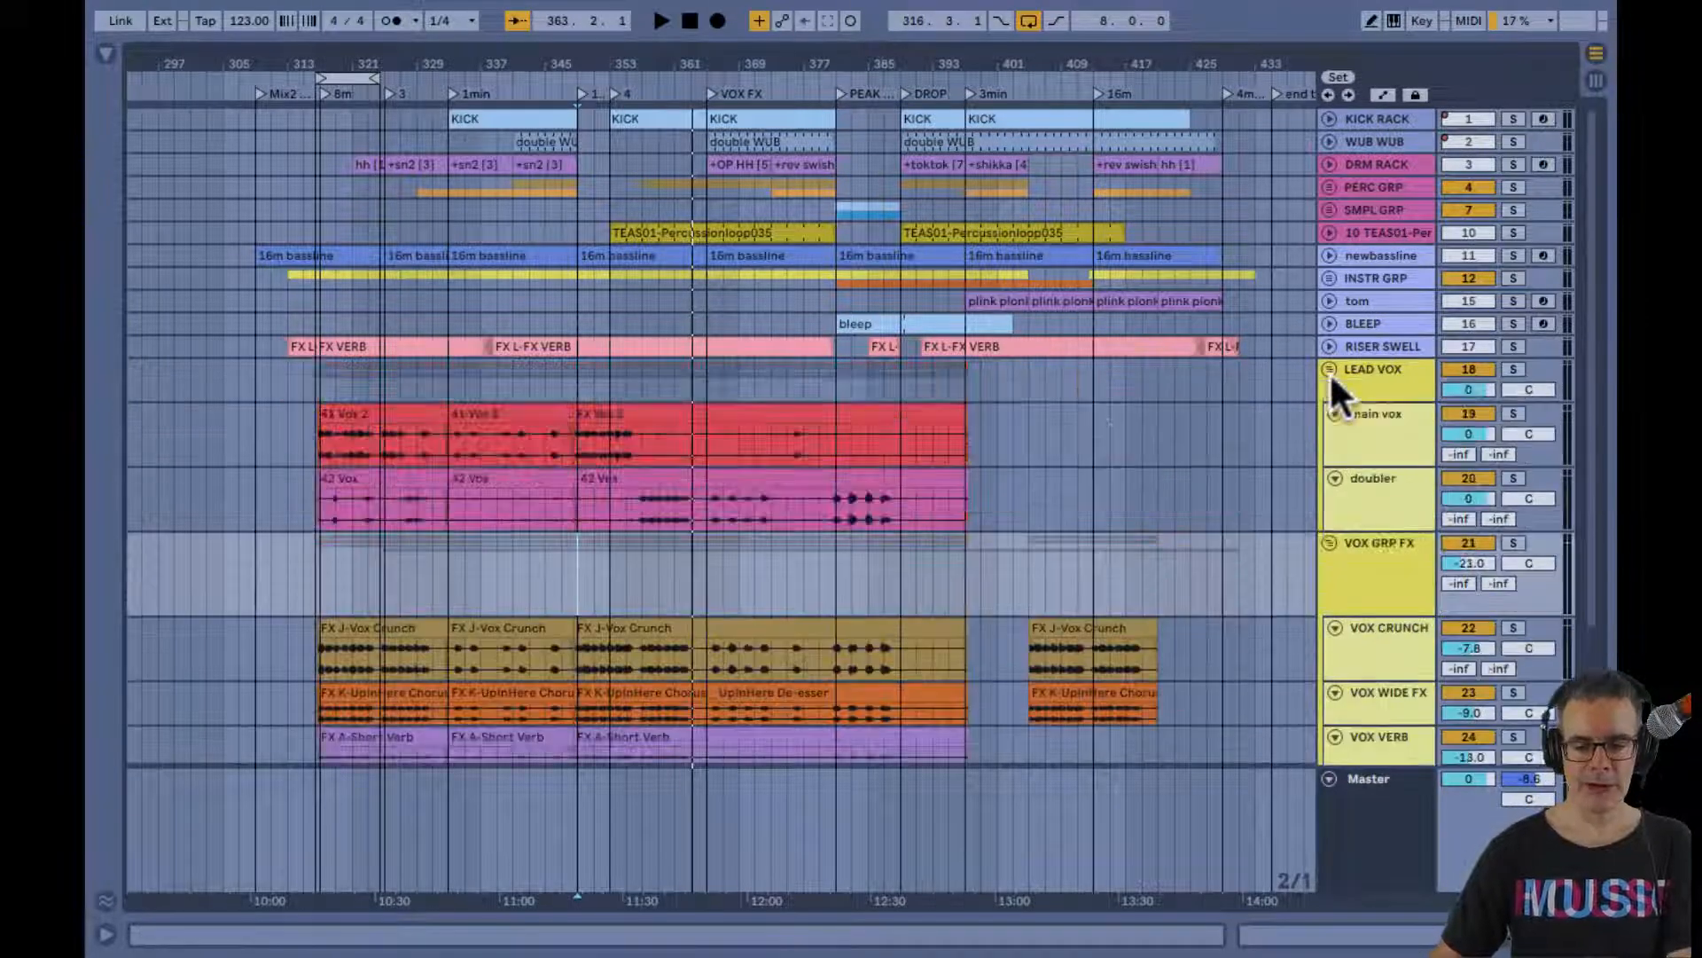
pyautogui.scroll(-3, 870, 424)
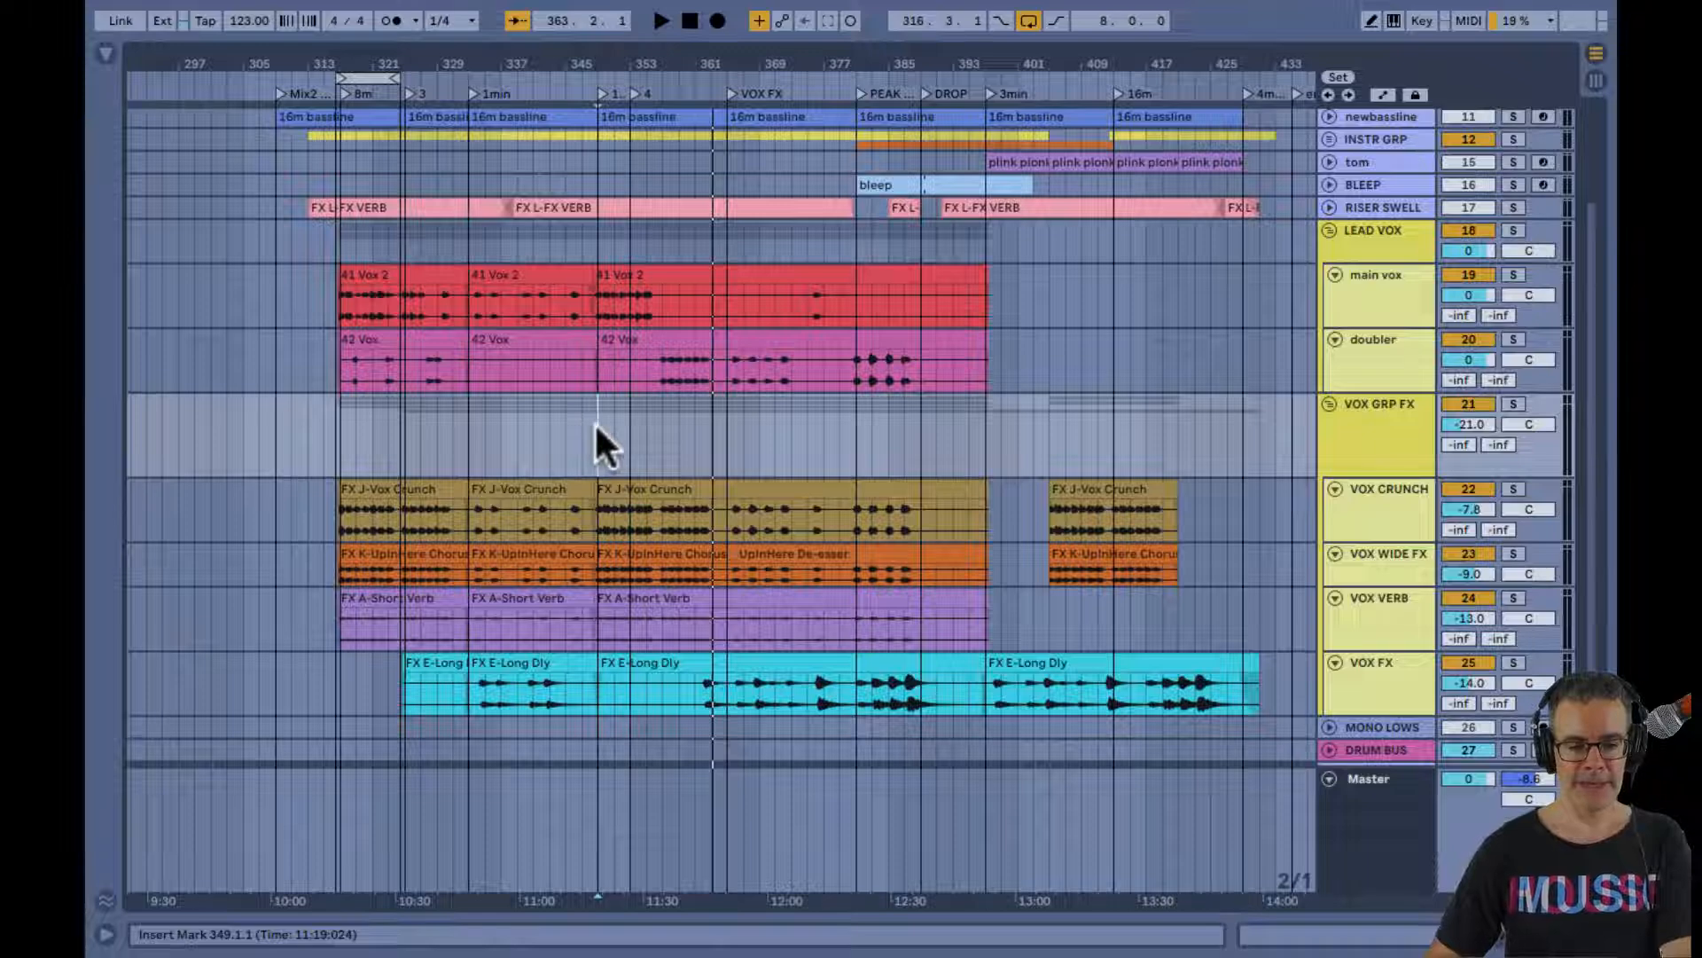
# Loop the eight bars from 365 to 373 in the VOX FX section and play them
pyautogui.moveTo(596, 424); pyautogui.dragTo(793, 450)
pyautogui.click(727, 448)
pyautogui.hotkey('ctrl', 'l')
pyautogui.press('space')
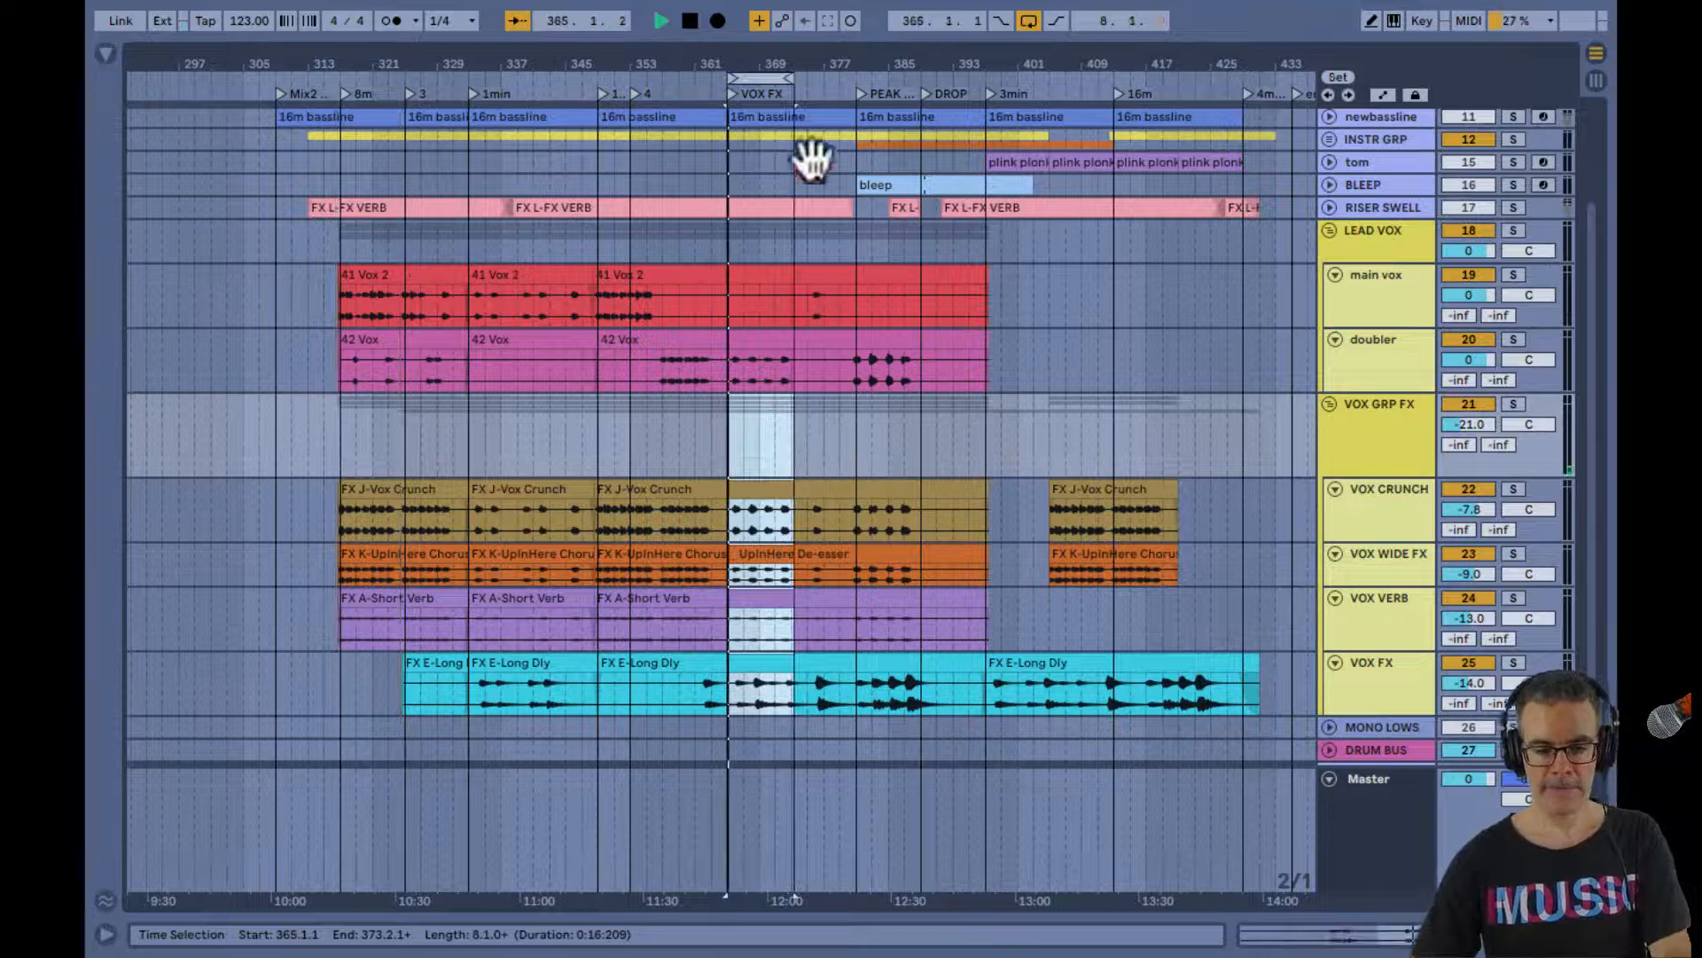
pyautogui.moveTo(787, 64); pyautogui.dragTo(786, 88)
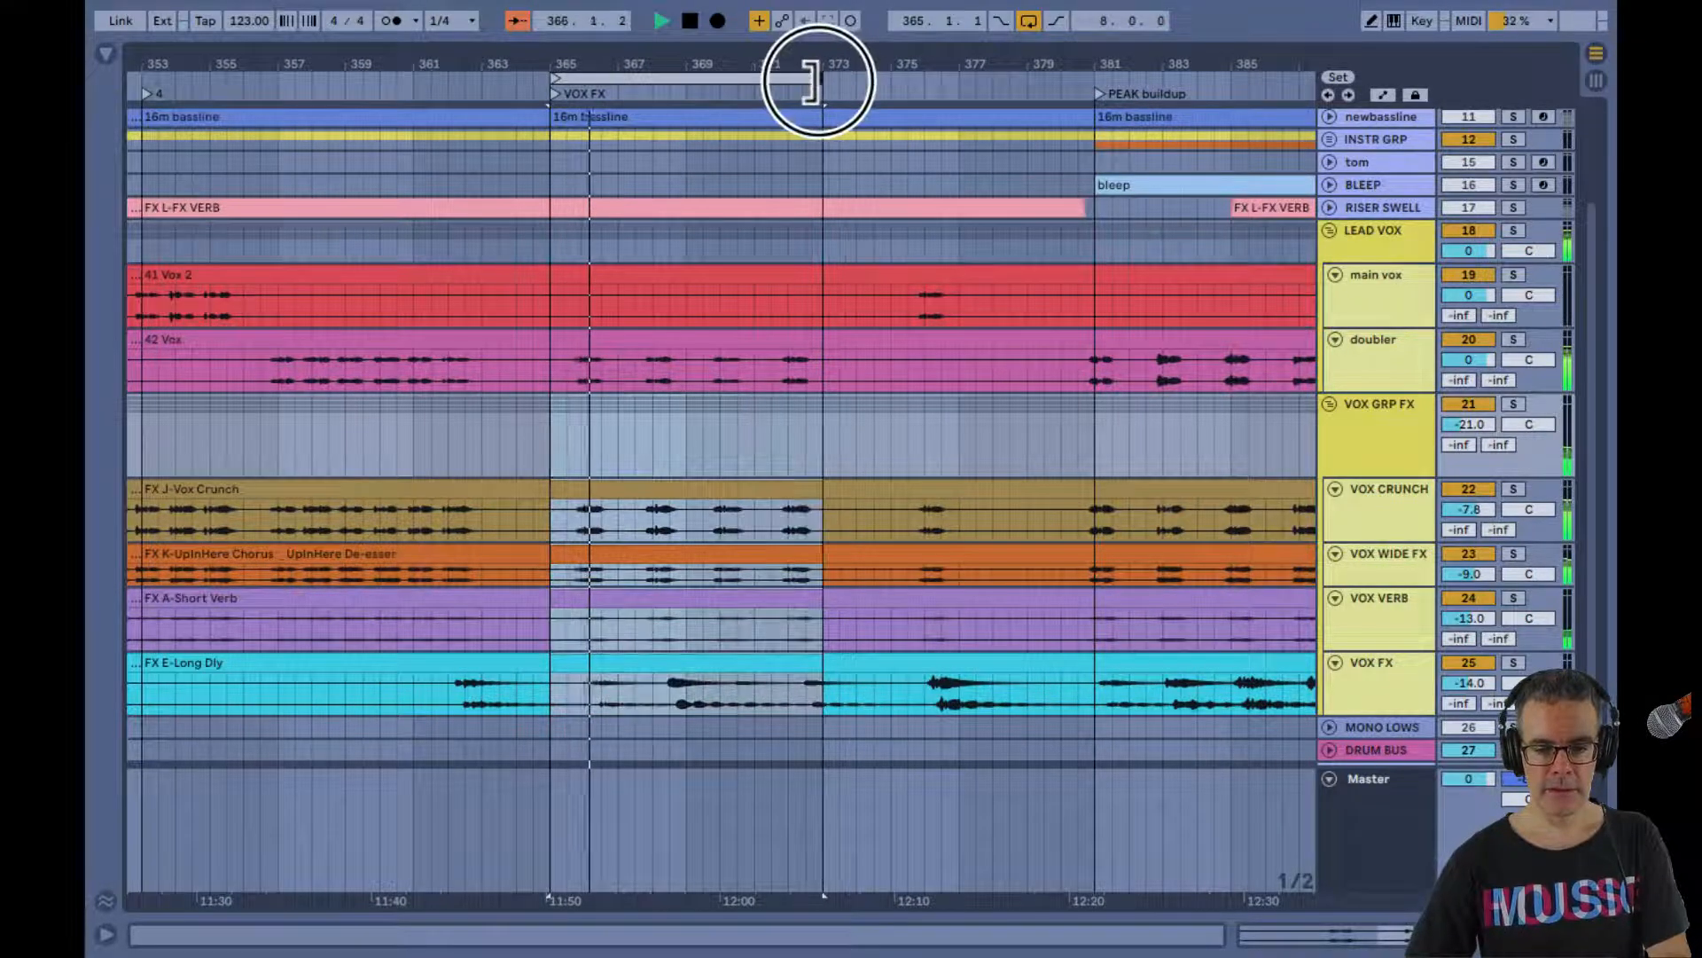
pyautogui.scroll(-1, 679, 231)
pyautogui.scroll(-2, 679, 230)
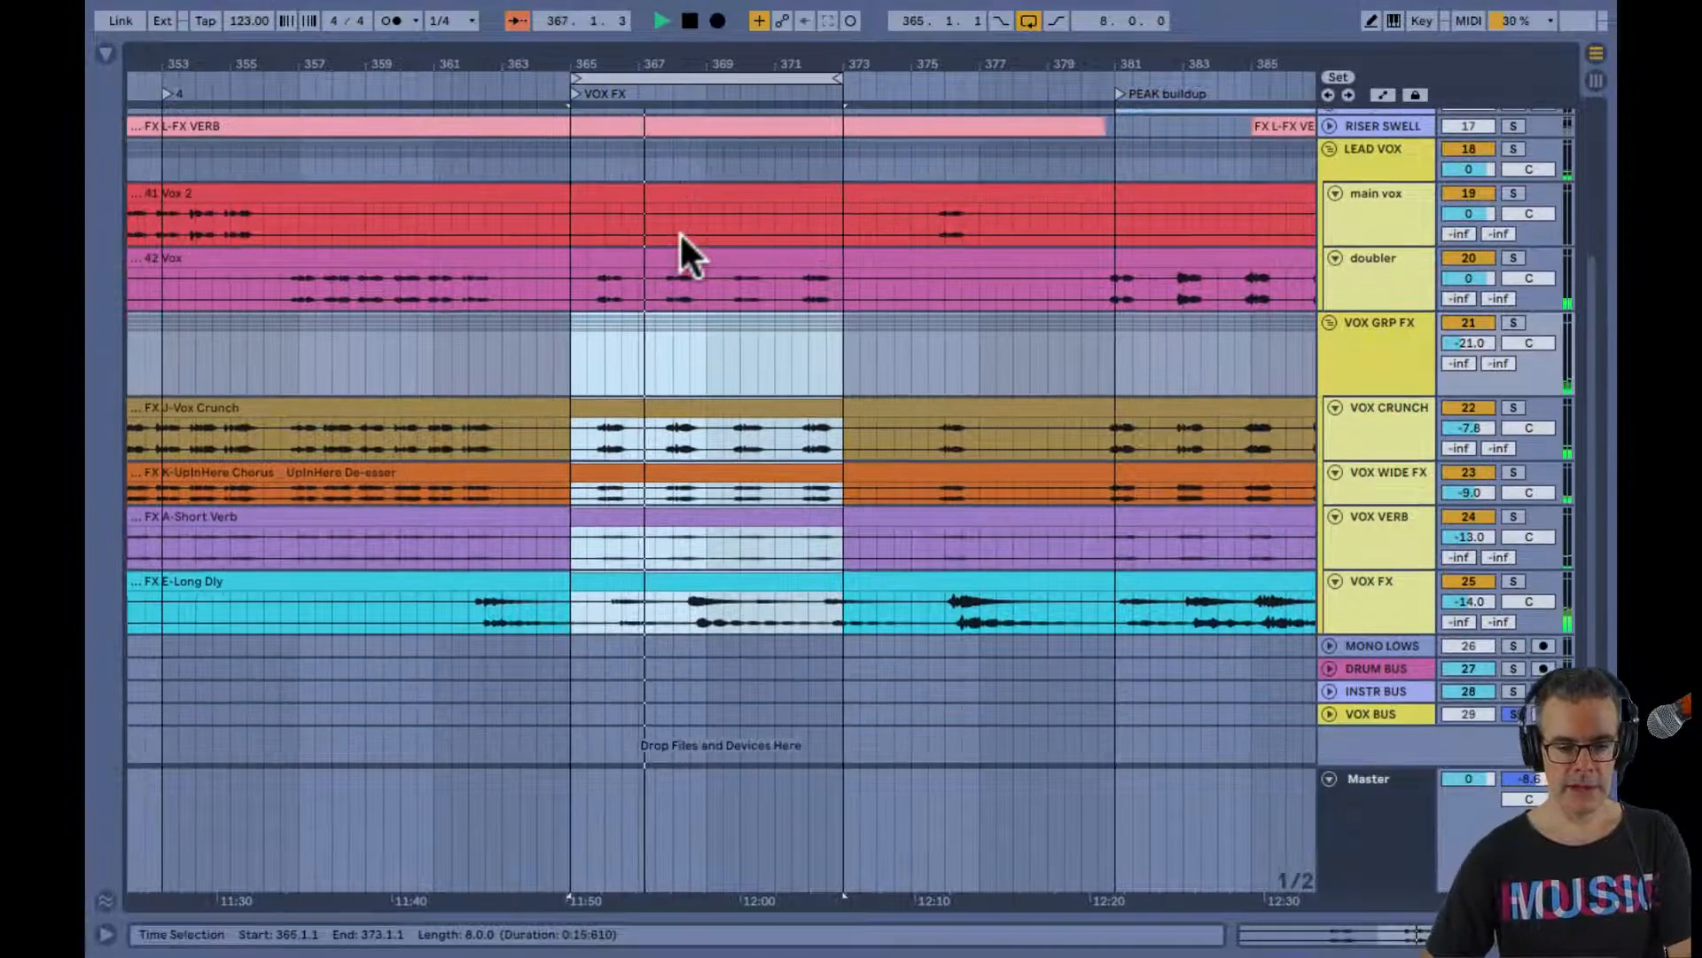
# Raise the VOX GRP FX volume to -4.5 dB in the Session view and release the VOX BUS solo
pyautogui.click(684, 344)
pyautogui.press('Tab')
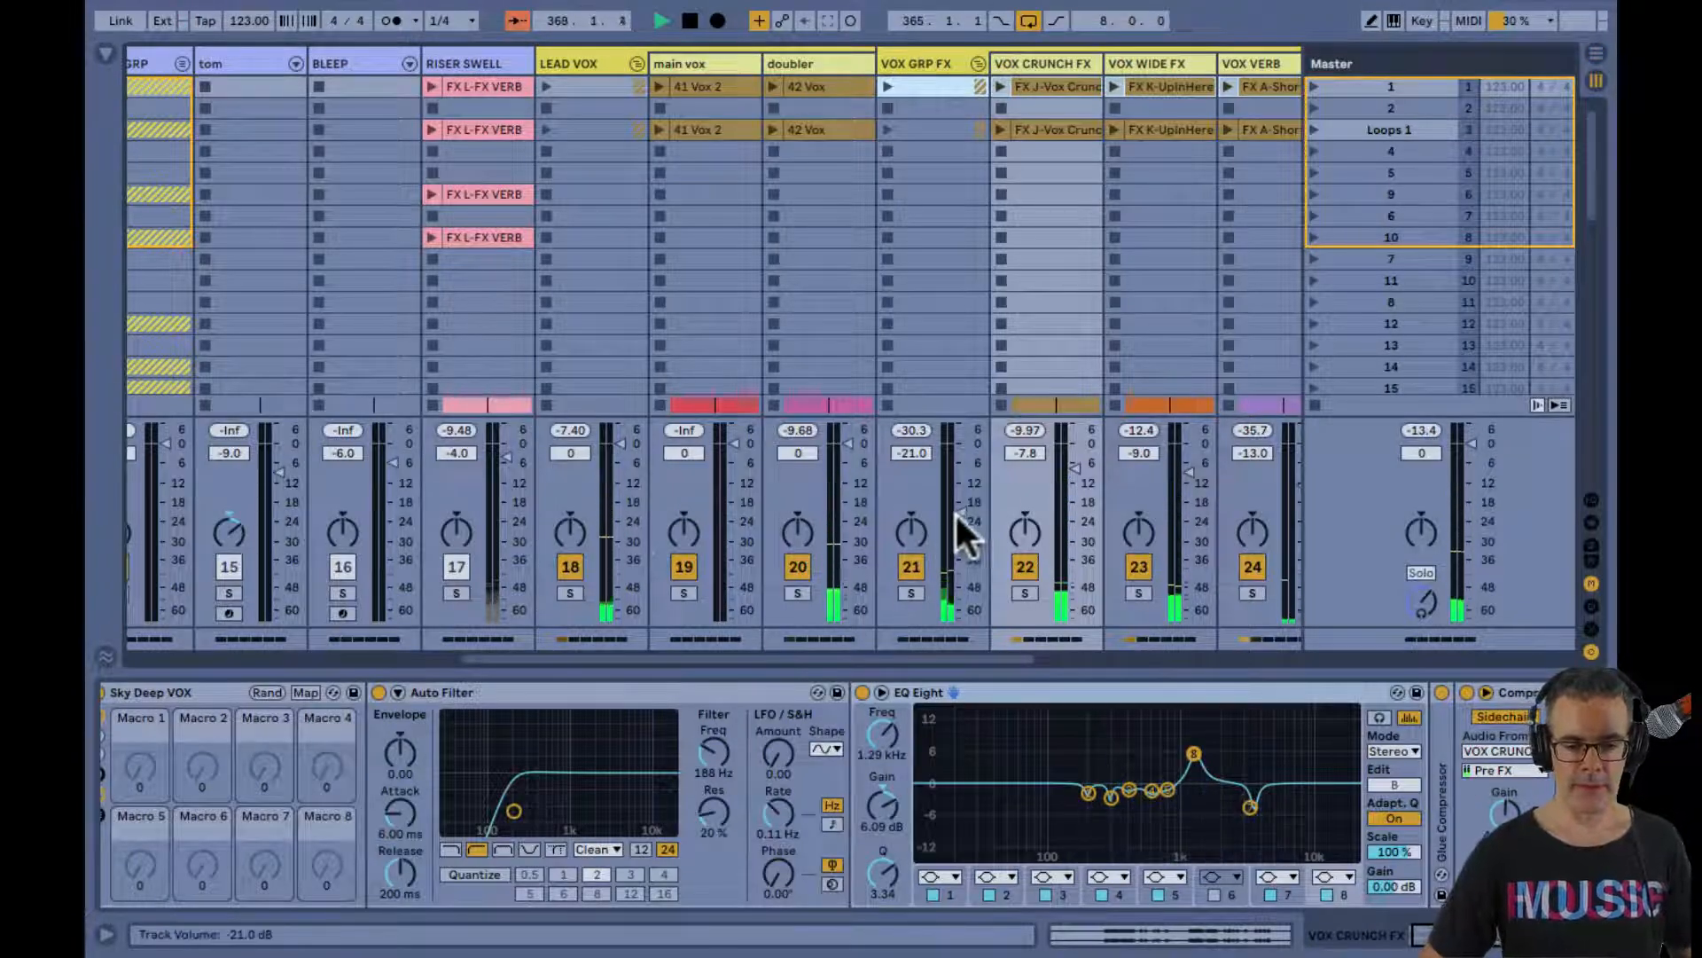
pyautogui.moveTo(955, 512); pyautogui.dragTo(955, 463)
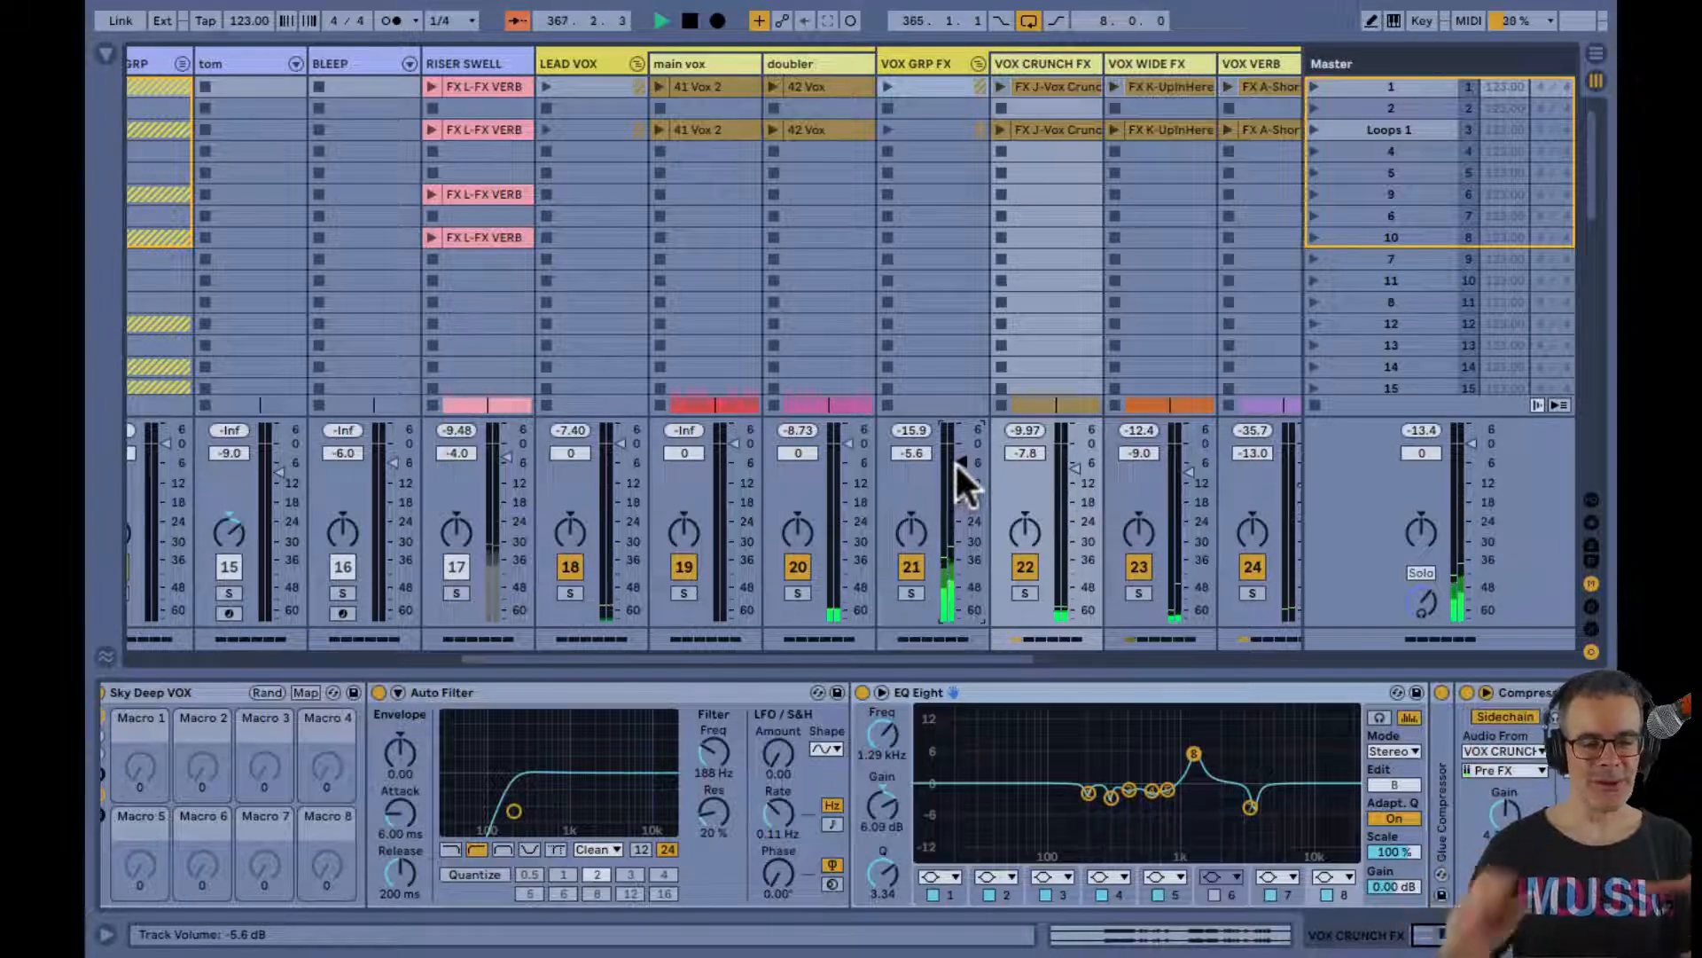
pyautogui.moveTo(956, 461); pyautogui.dragTo(957, 460)
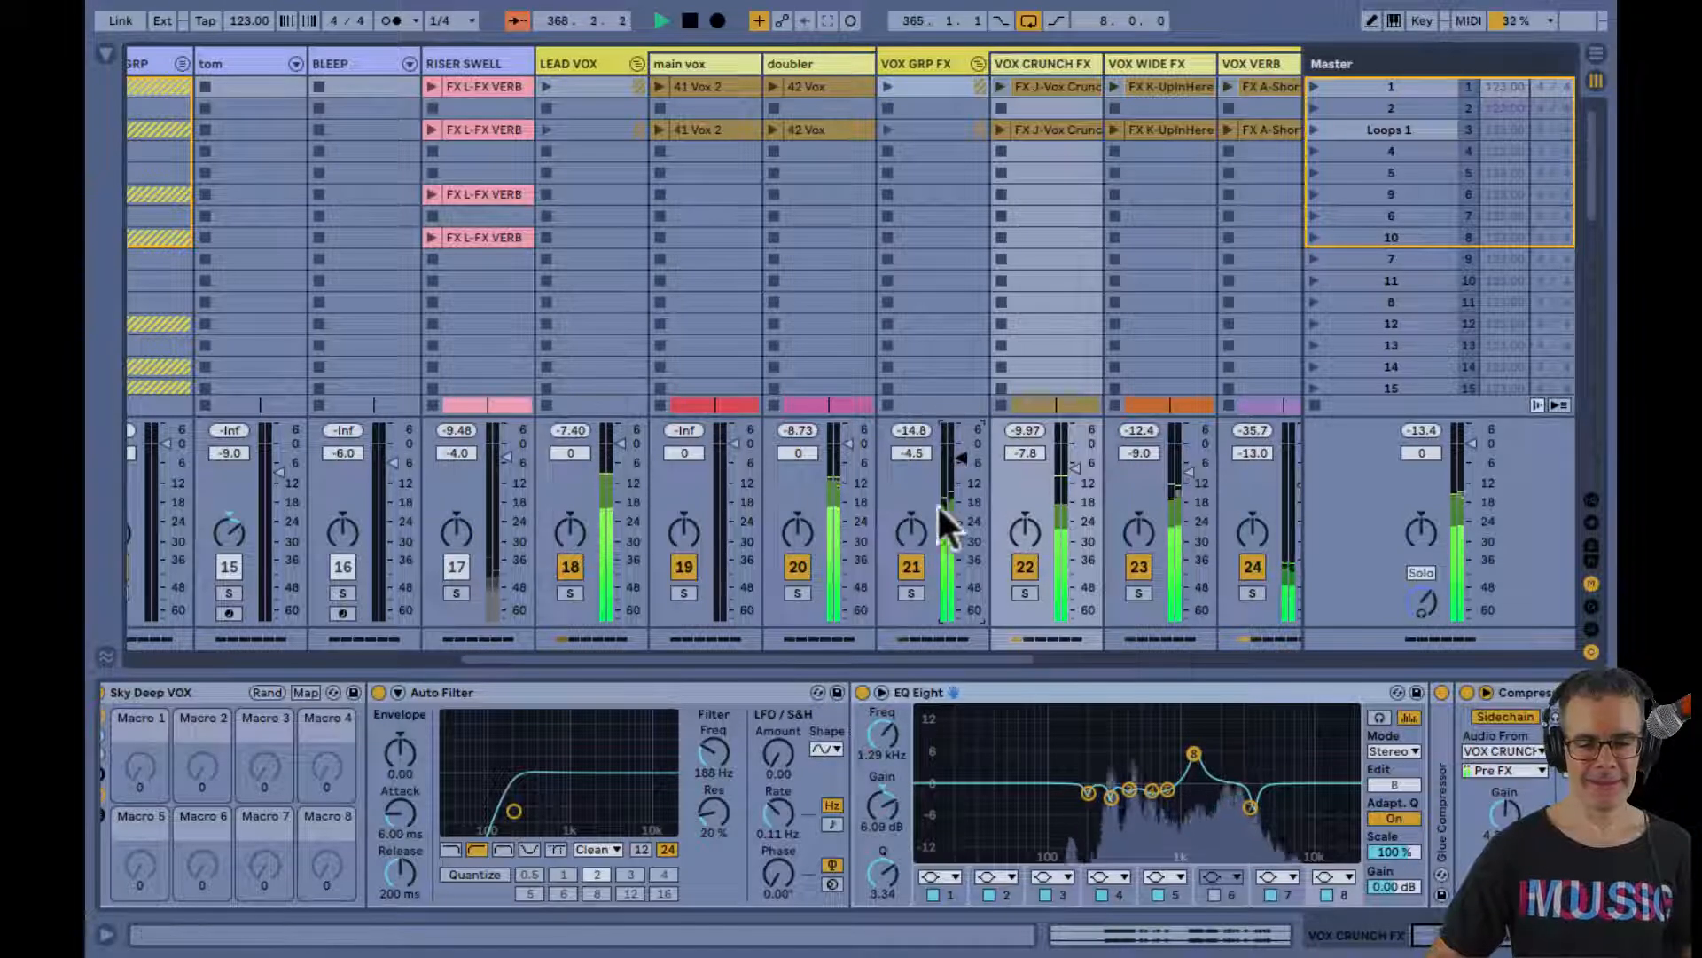
pyautogui.hscroll(6, 926, 541)
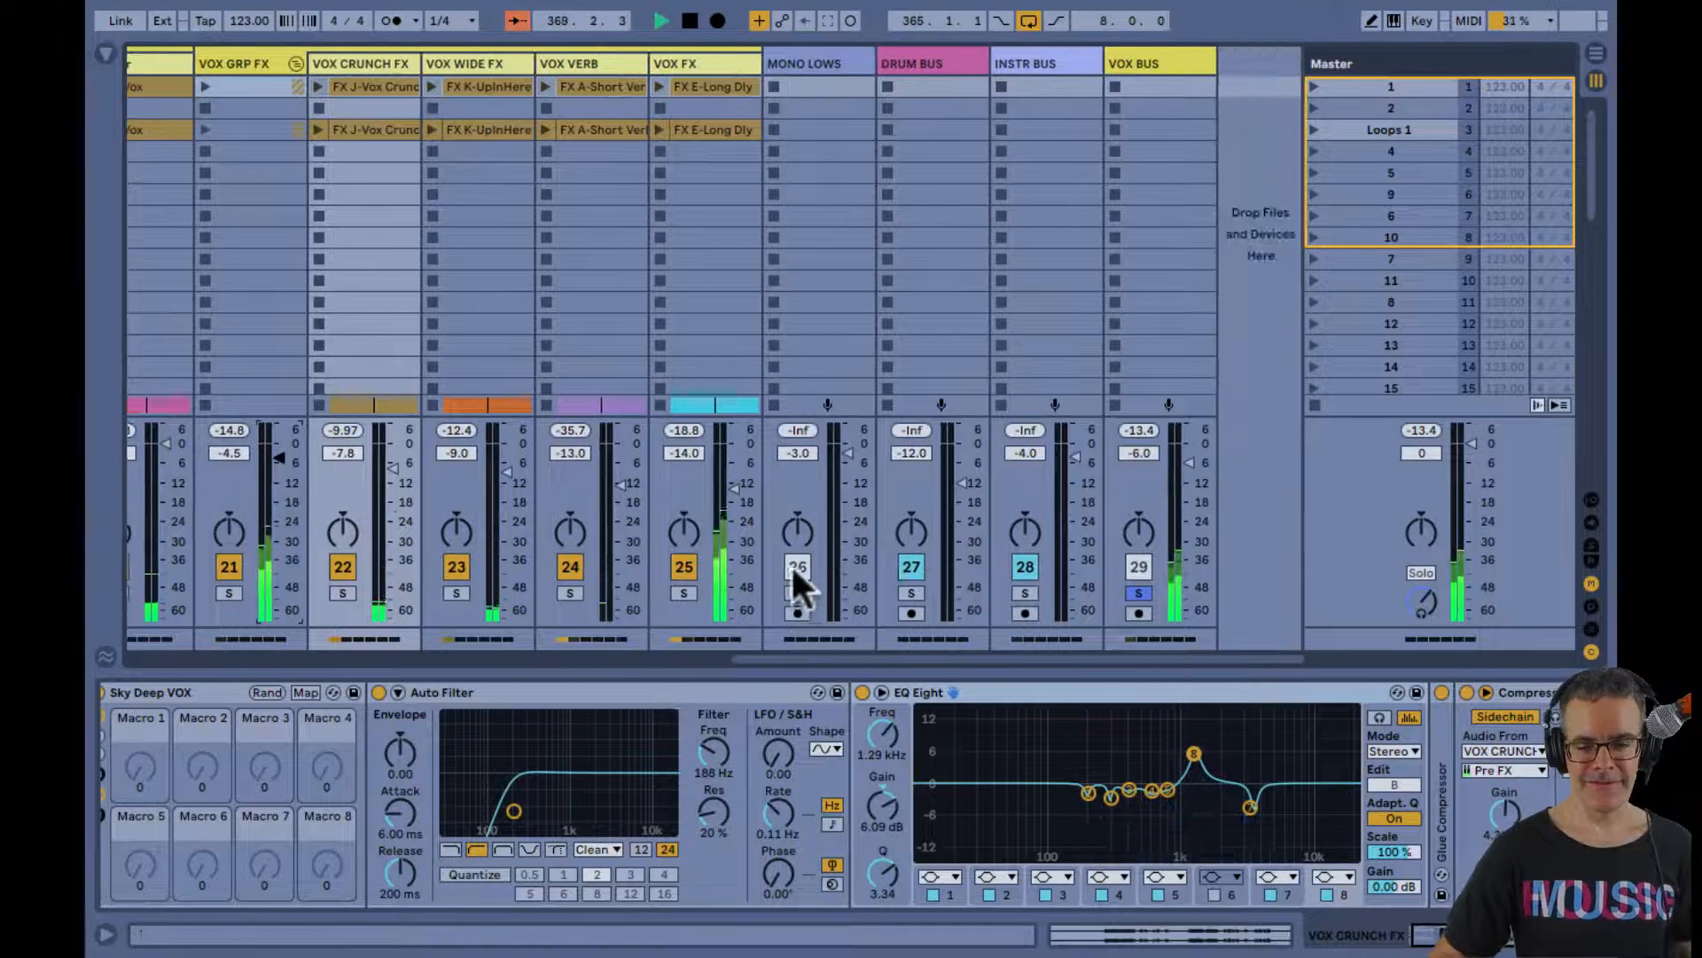
pyautogui.click(1139, 592)
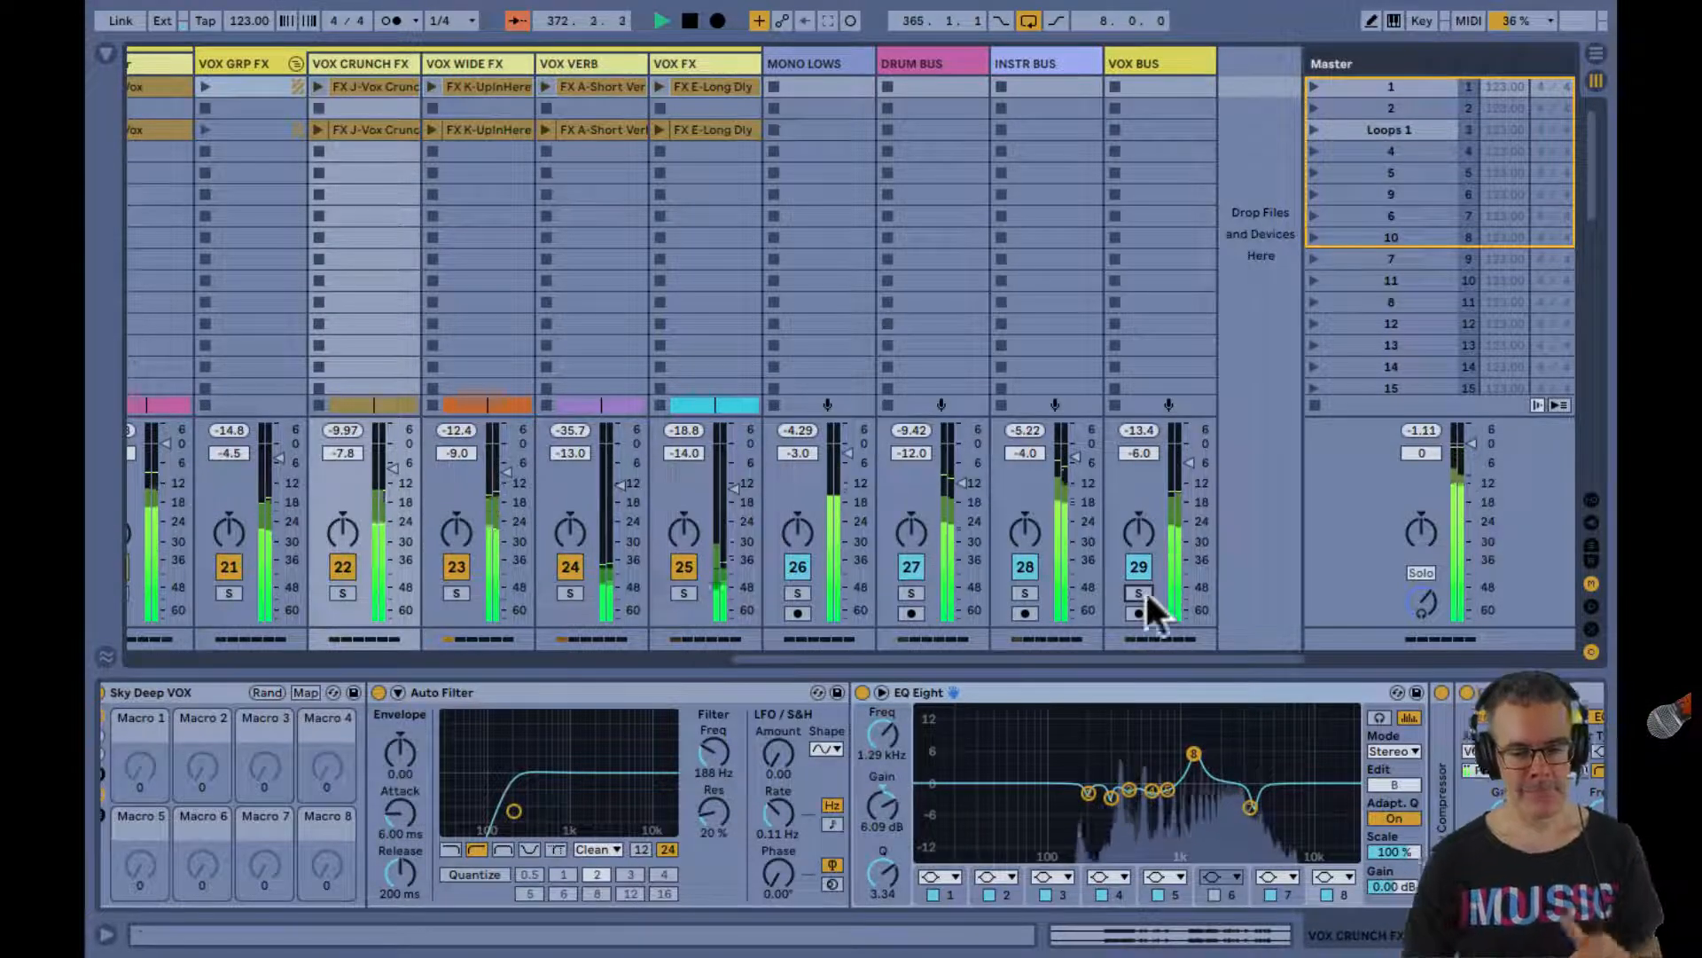
# Enable the Sky BUS FX rack on VOX BUS and hide its macro controls
pyautogui.click(1156, 60)
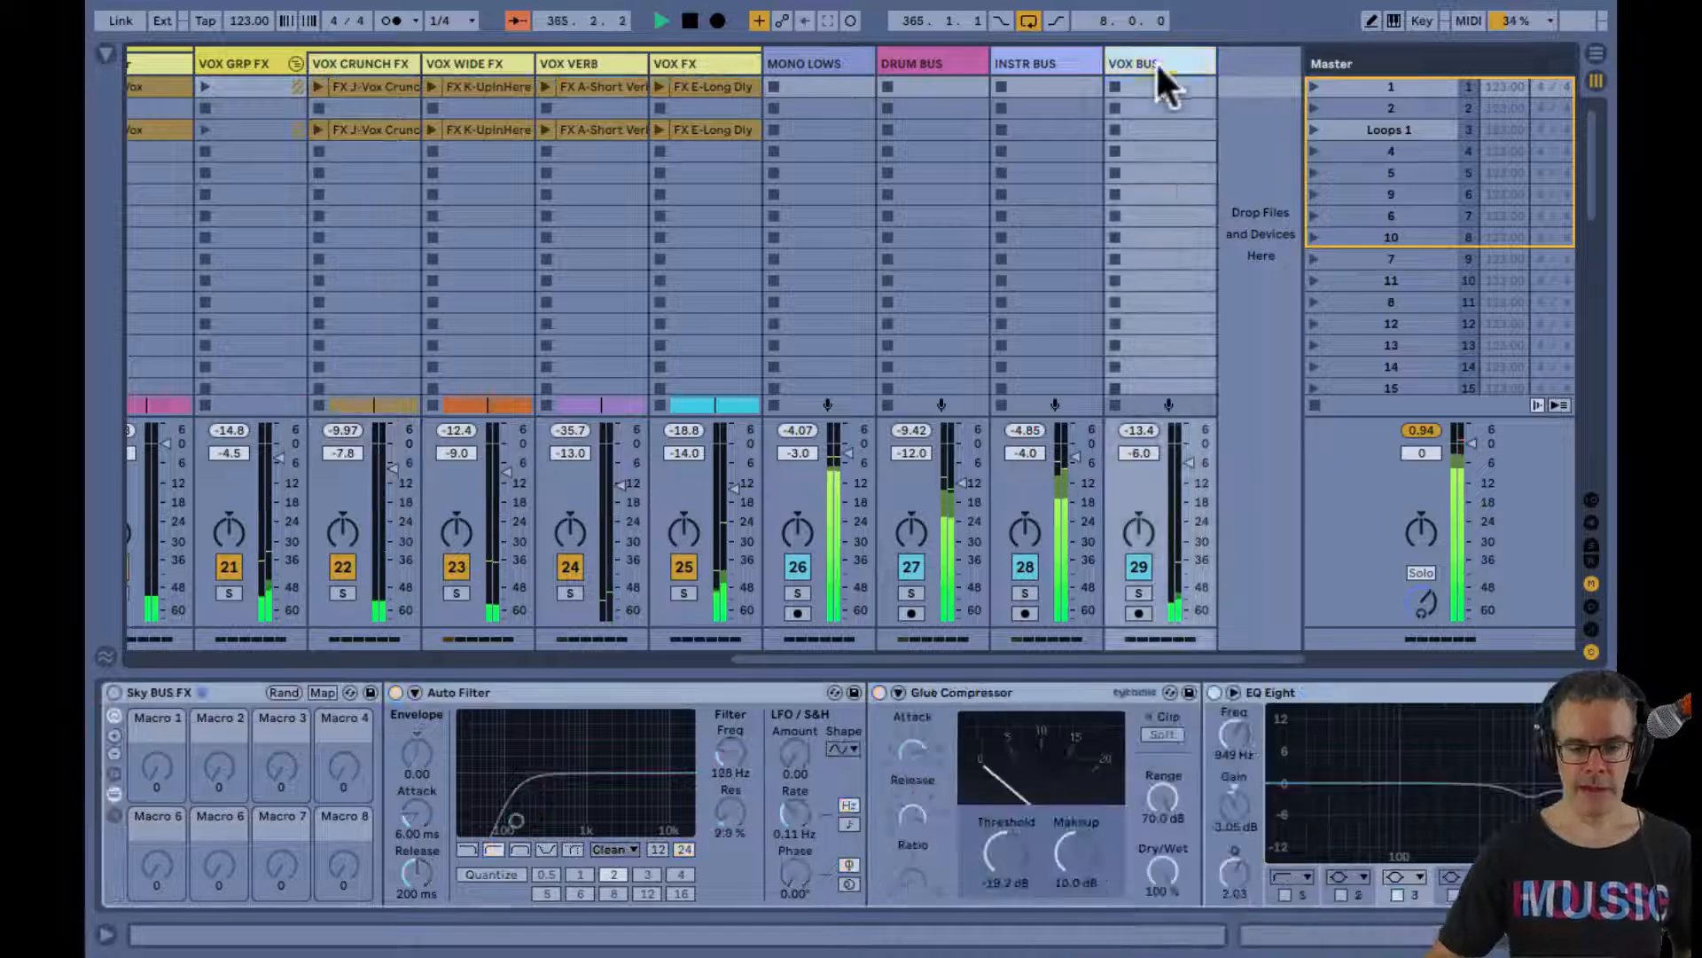
pyautogui.hscroll(5, 511, 803)
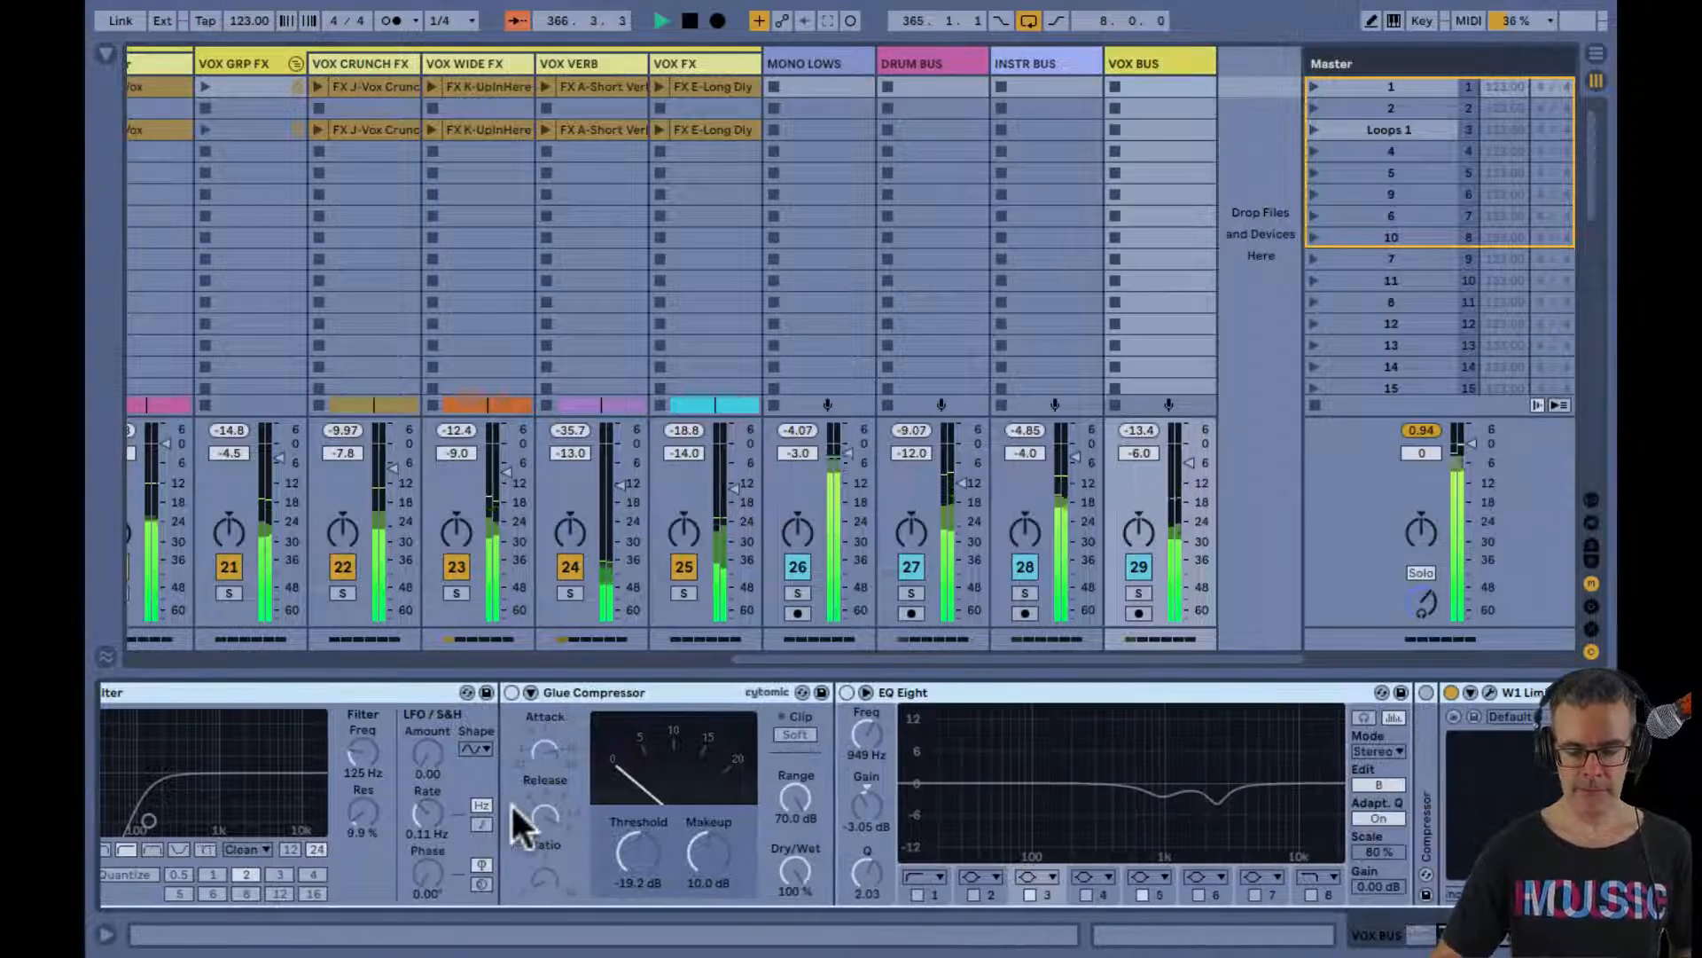
pyautogui.hscroll(-5, 510, 803)
pyautogui.click(125, 690)
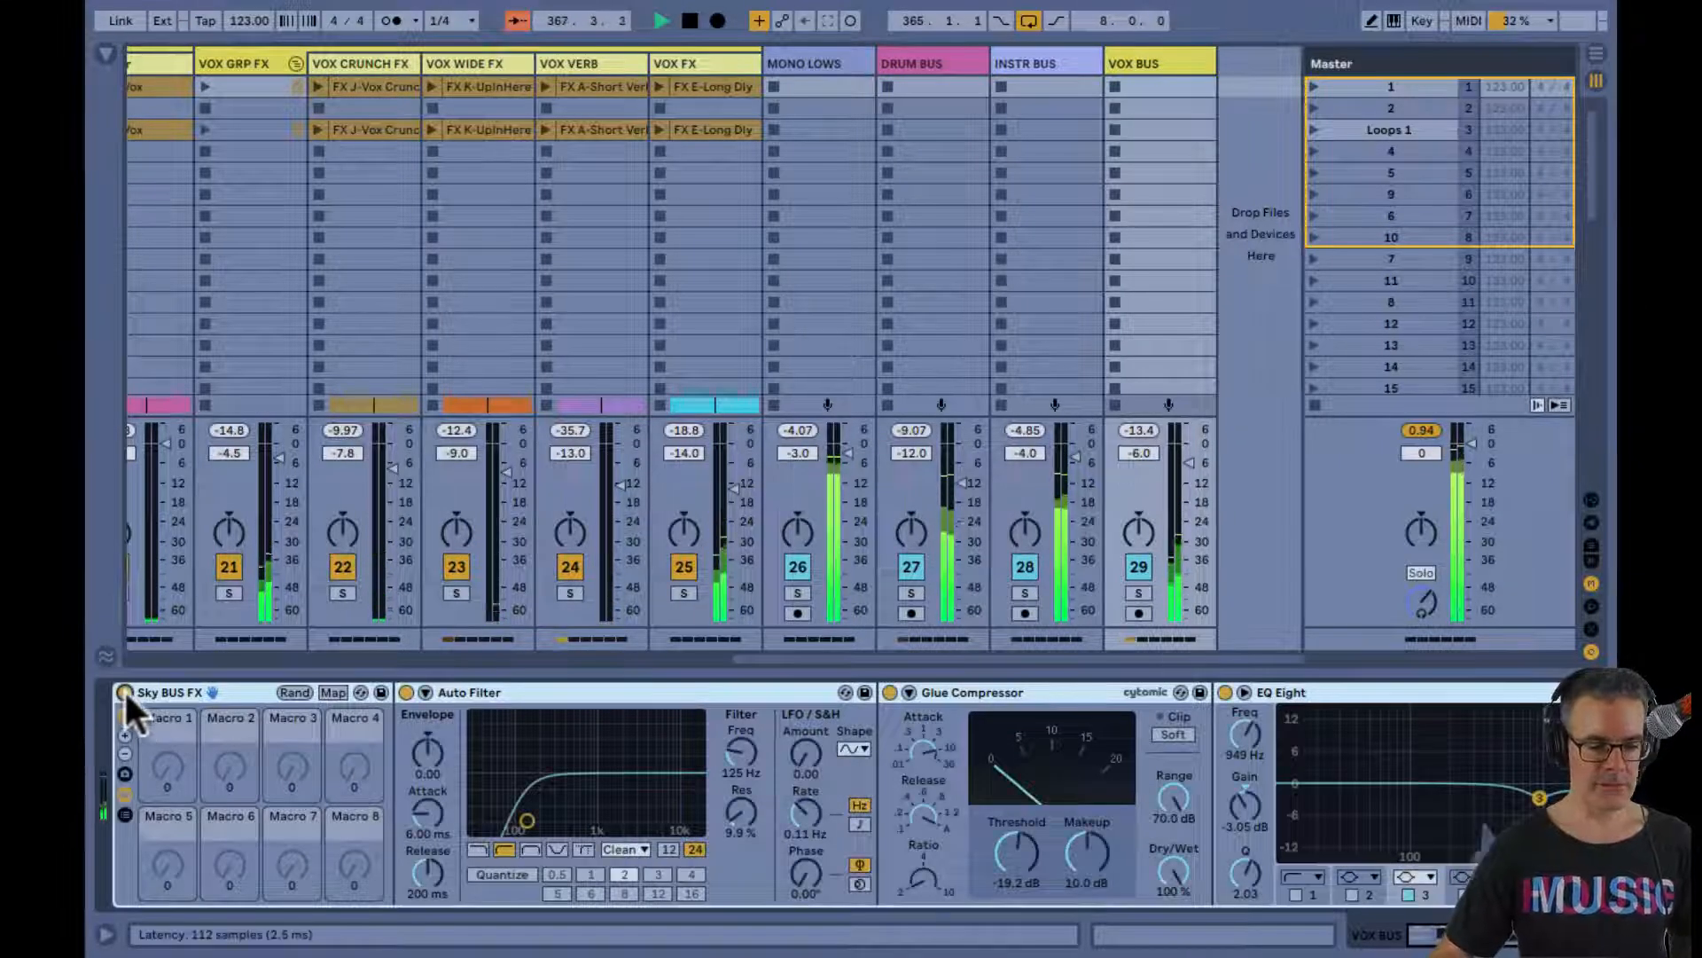
pyautogui.click(122, 709)
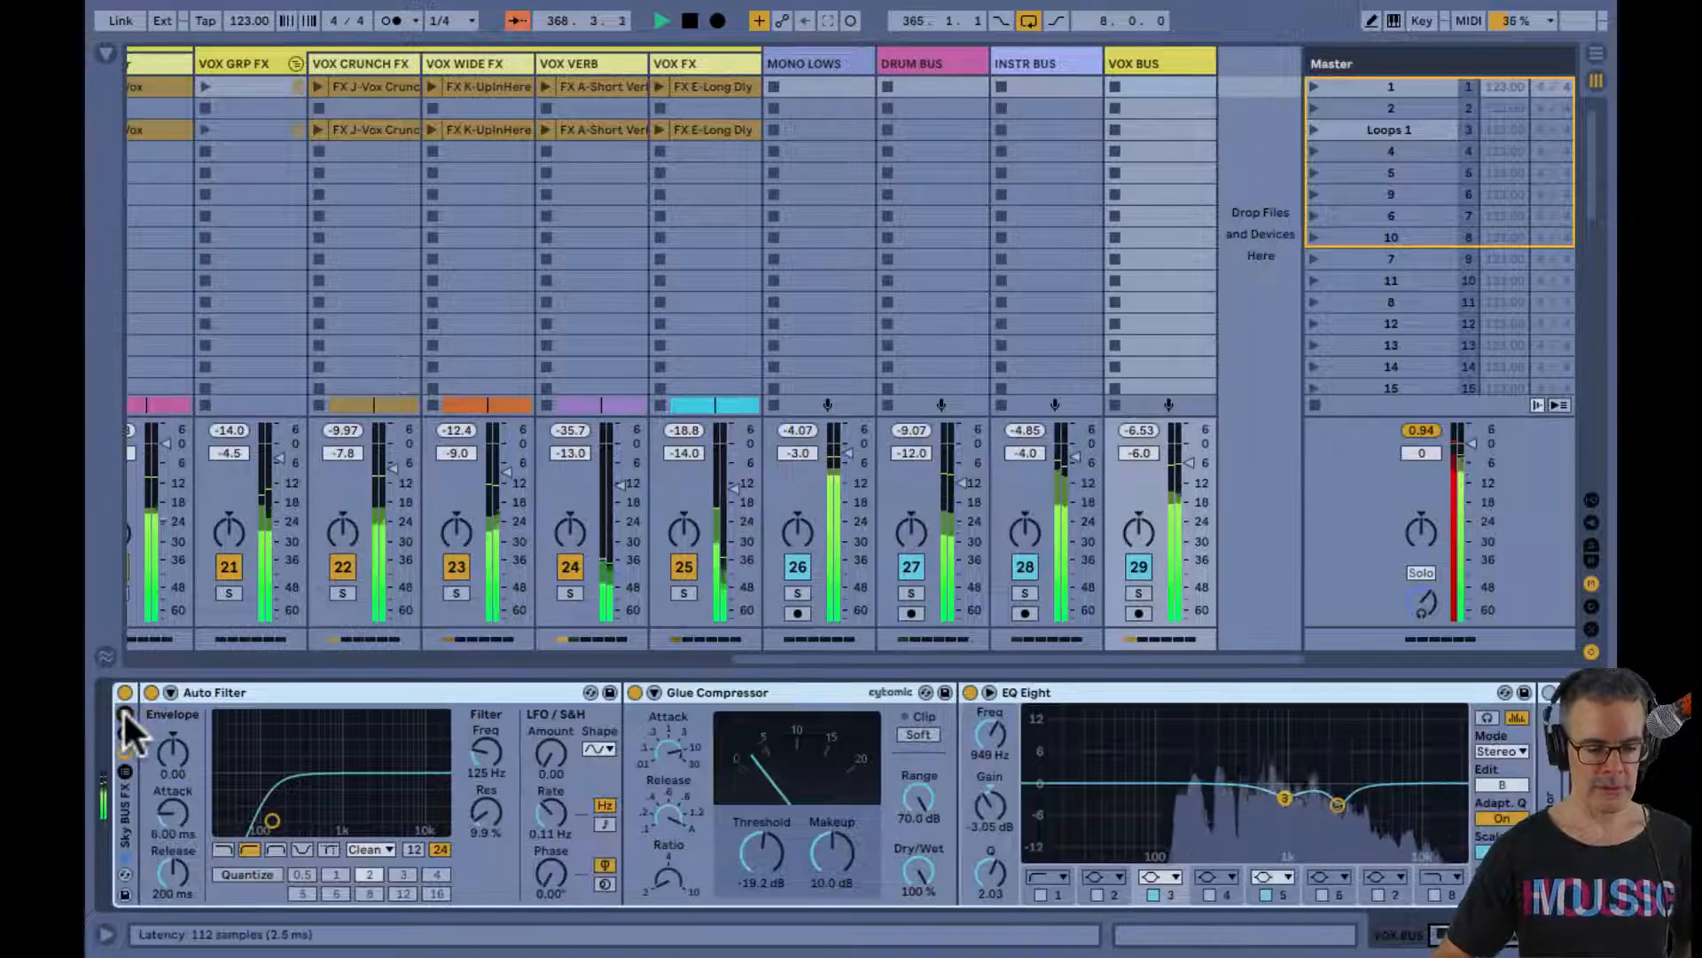
# Solo VOX BUS and fold the LEAD VOX and VOX GRP FX groups in the Session view
pyautogui.click(1139, 592)
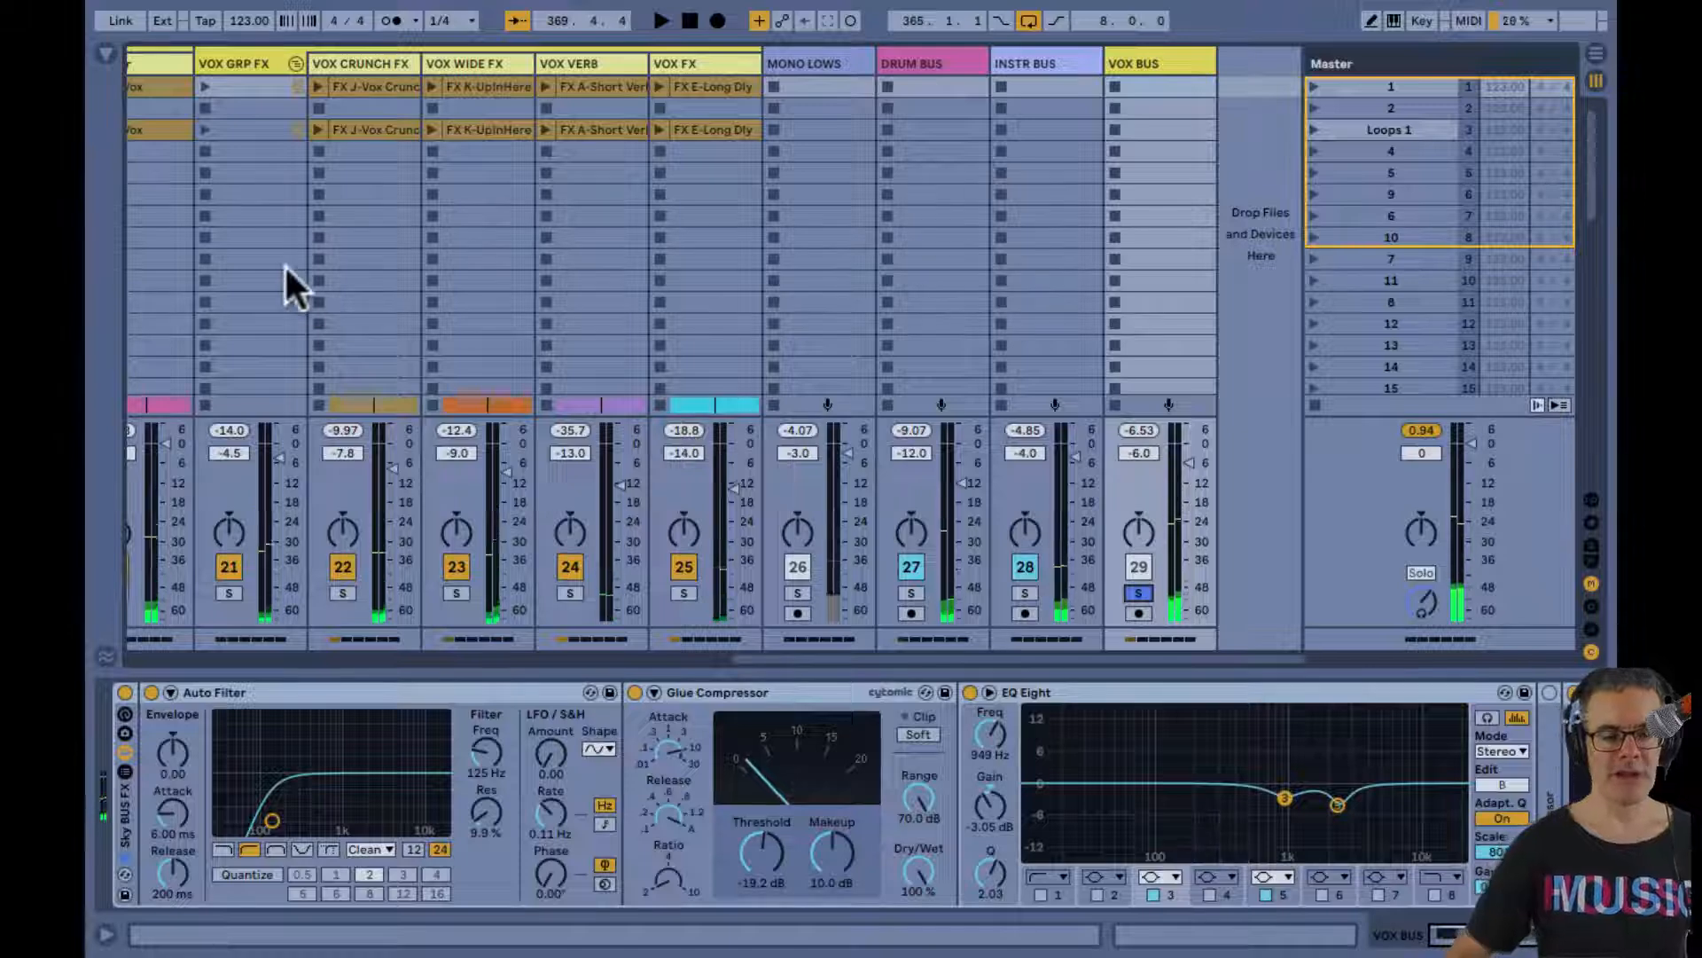
pyautogui.hscroll(-3, 279, 249)
pyautogui.scroll(-1, 279, 248)
pyautogui.hscroll(-1, 140, 102)
pyautogui.scroll(-1, 140, 102)
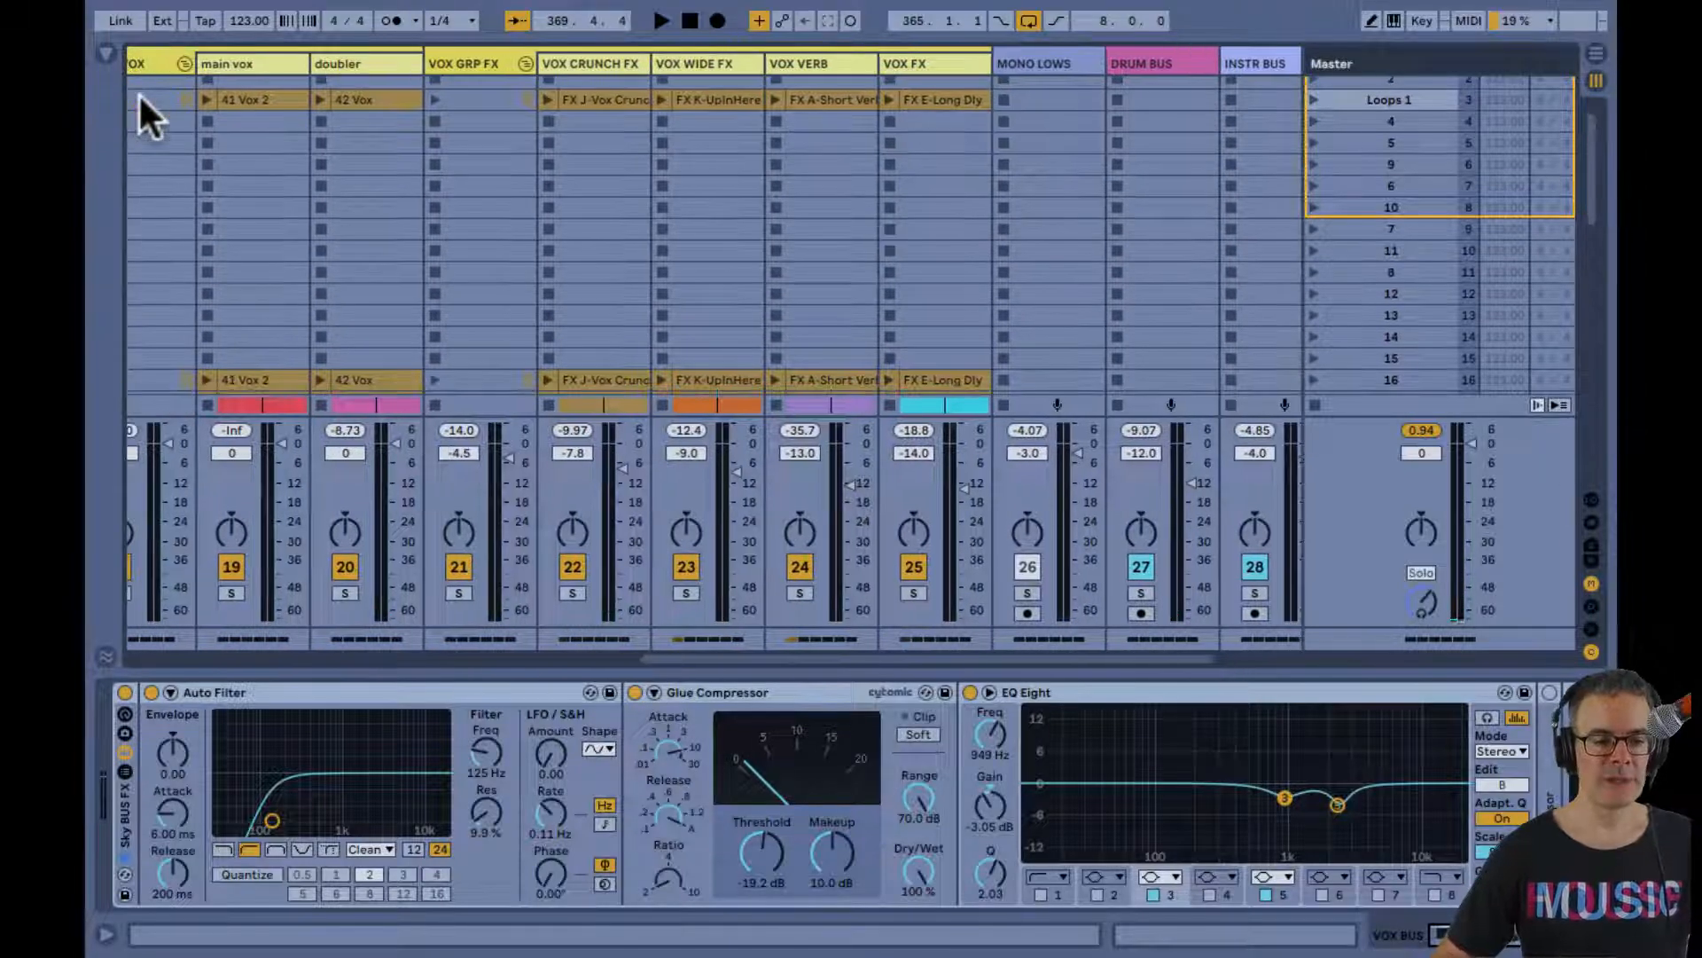
pyautogui.click(184, 63)
pyautogui.click(299, 64)
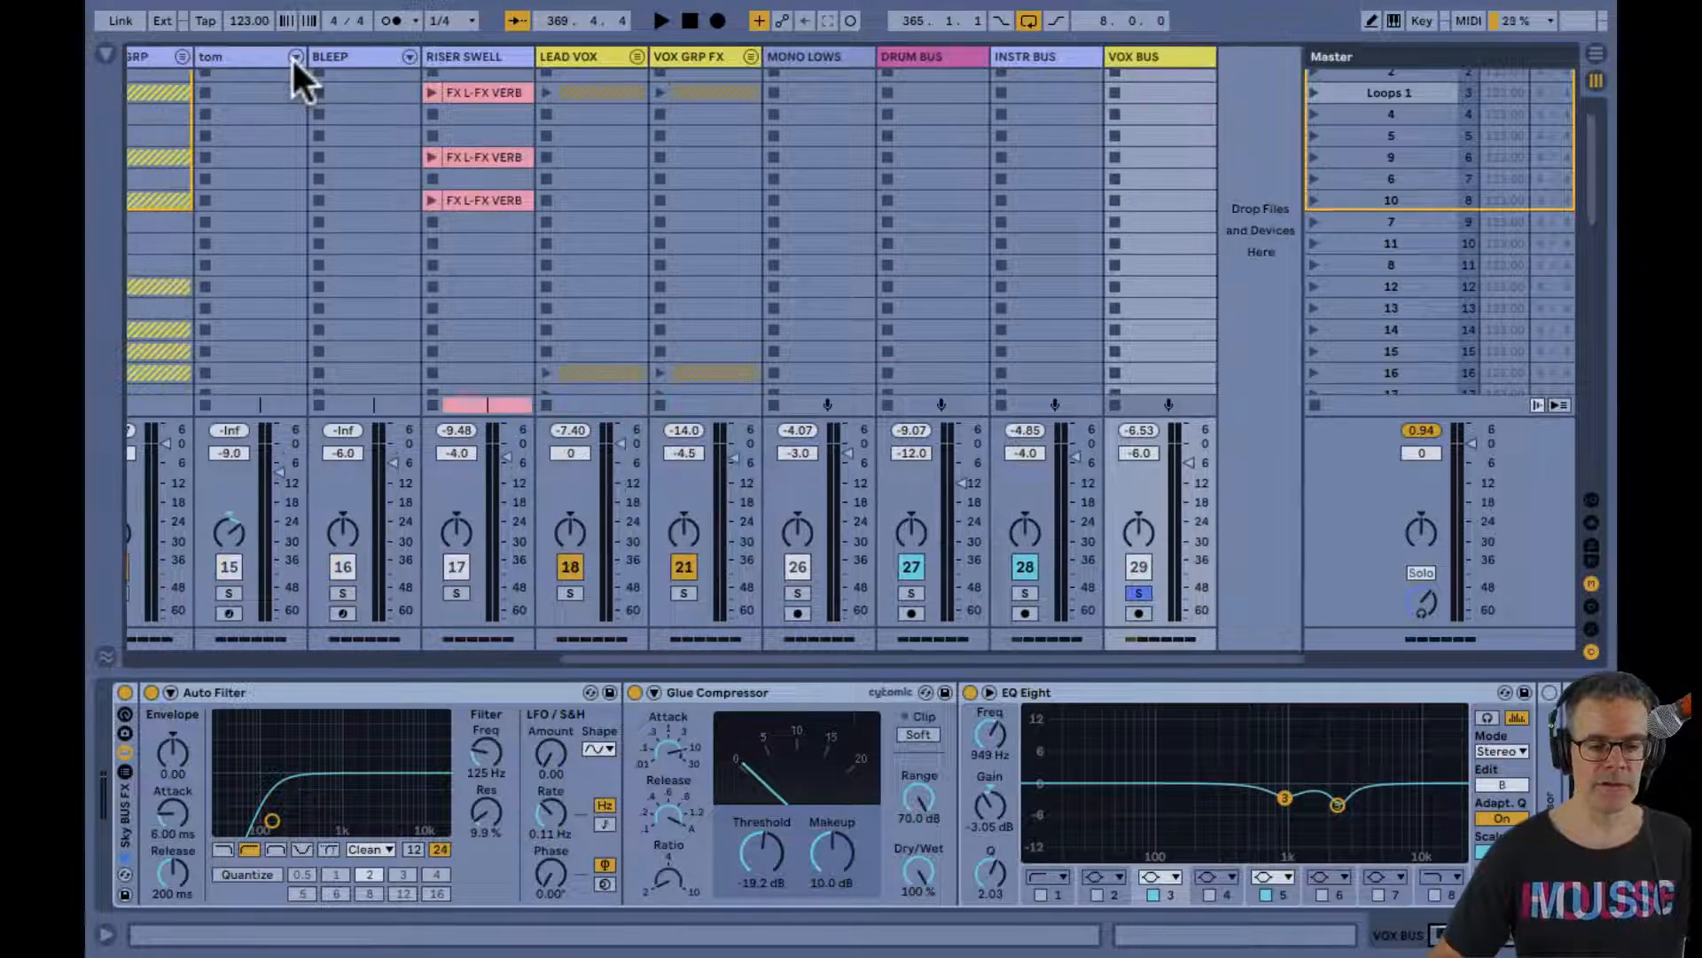
# Show the tracks' input/output routing to check where LEAD VOX and VOX GRP FX are sent, and hide it again
pyautogui.hotkey('ctrl', 'alt', 'i')
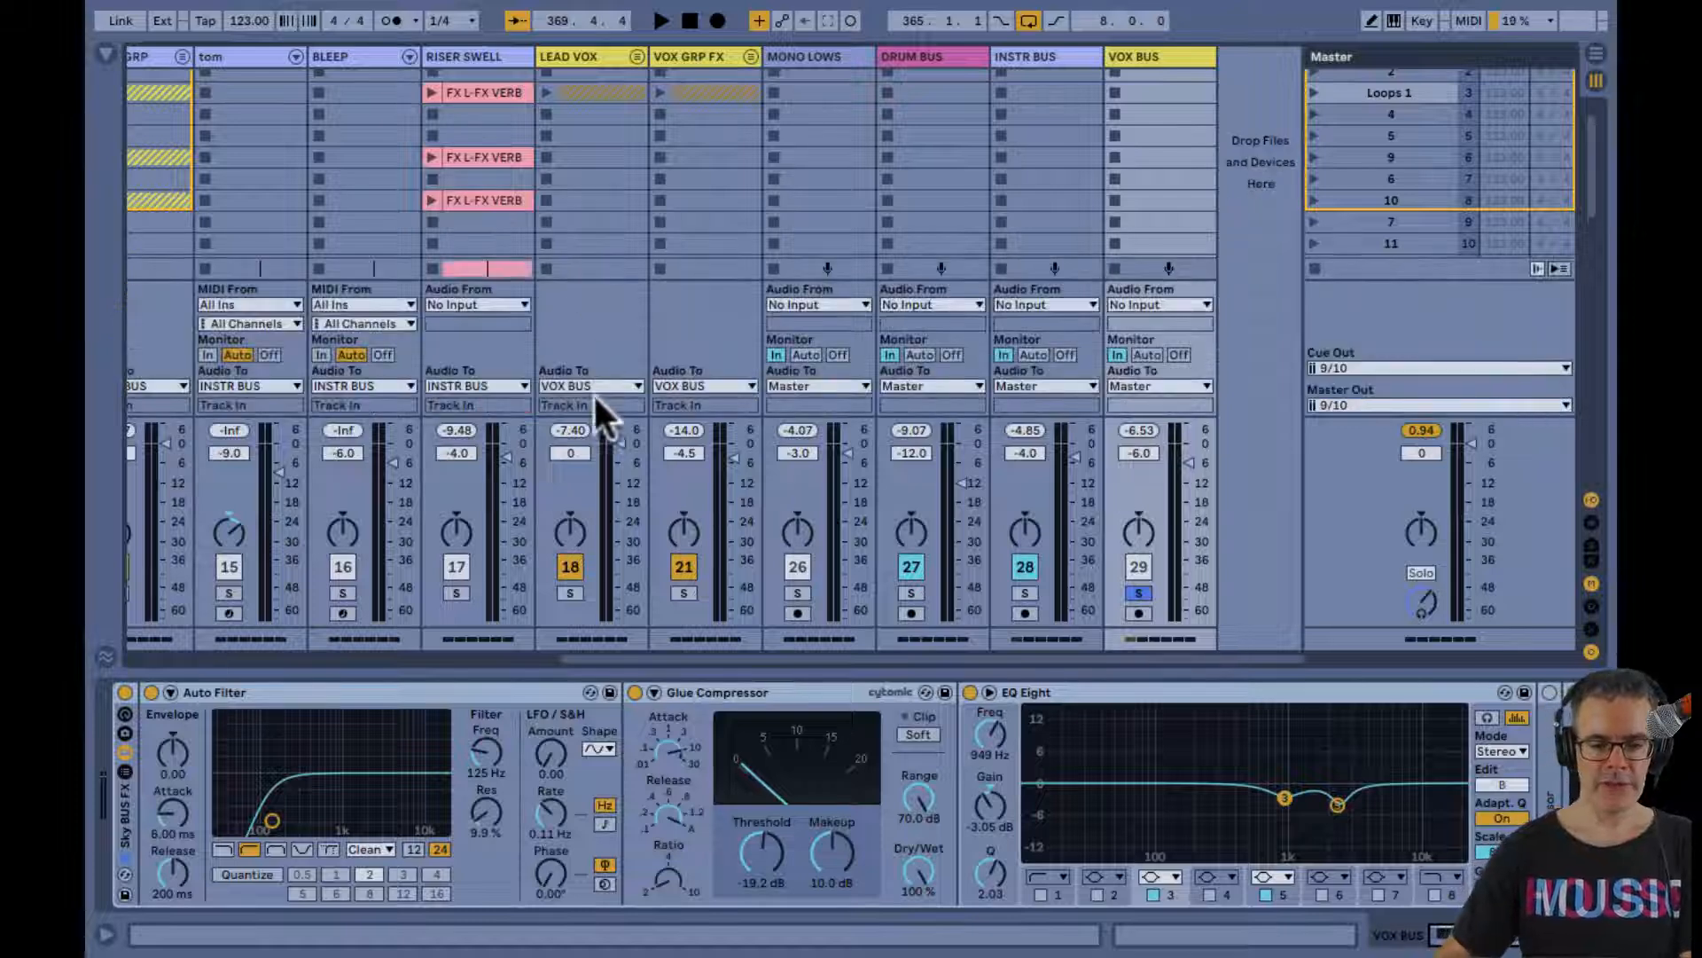
pyautogui.hotkey('ctrl', 'alt', 'i')
pyautogui.hotkey('ctrl', 'alt', 'i')
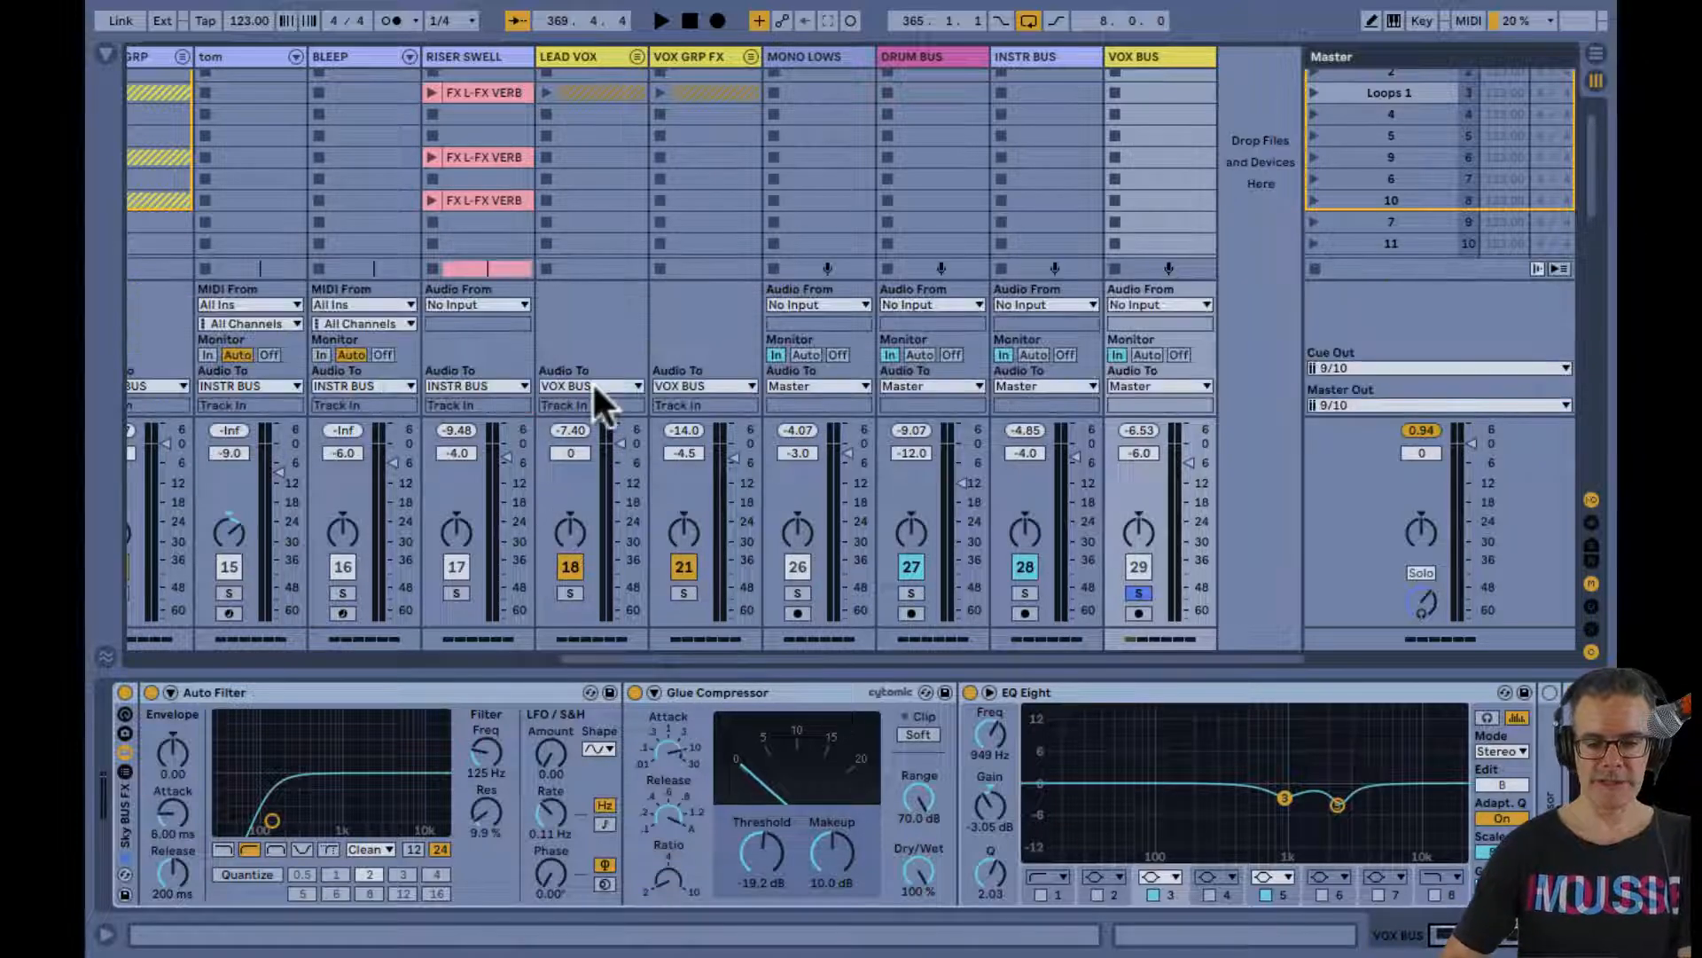
pyautogui.scroll(-1, 593, 380)
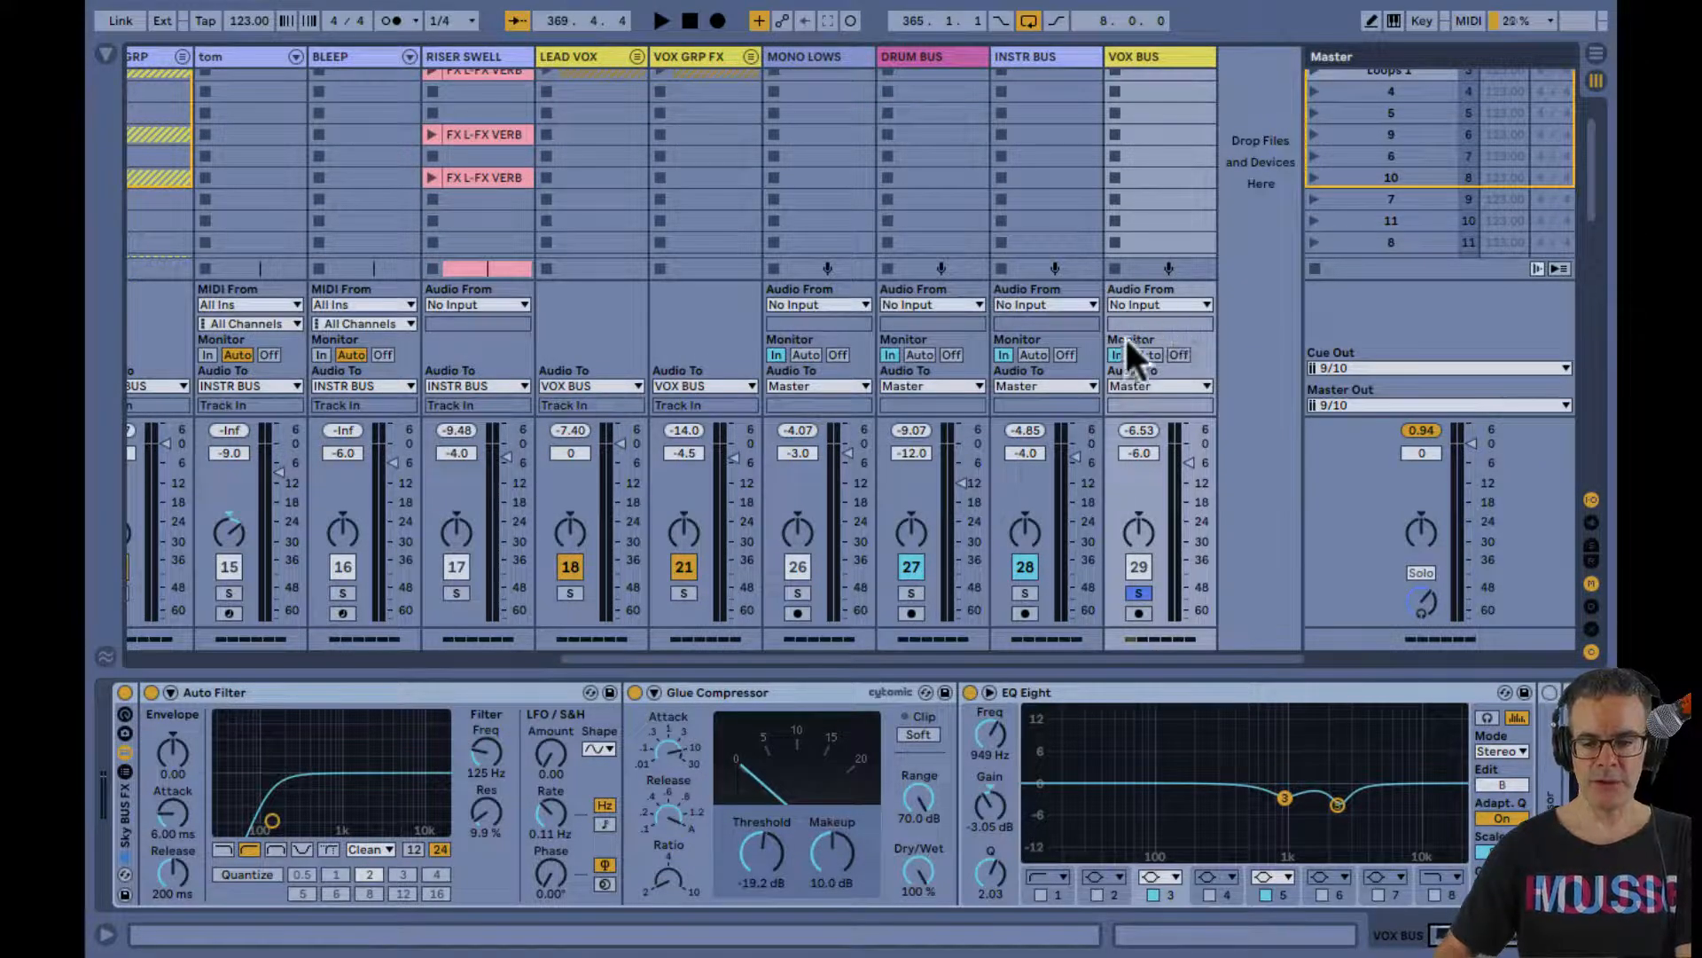
pyautogui.hotkey('ctrl', 'alt', 'i')
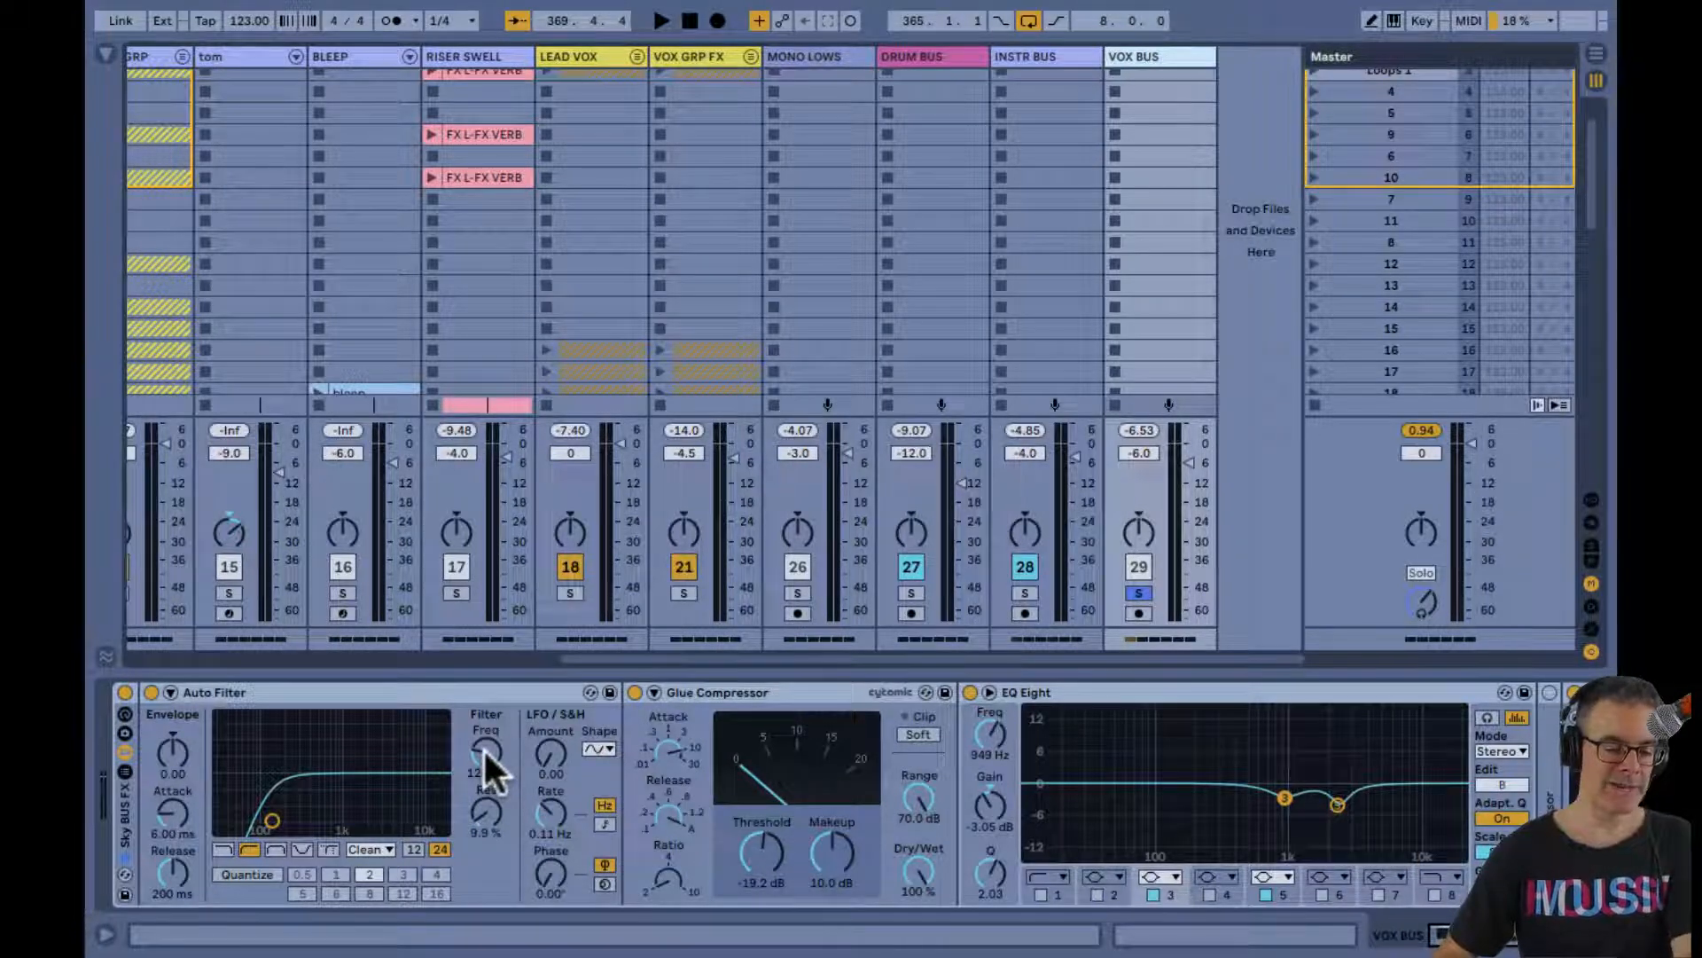
# Expand the EQ Eight display in the VOX BUS device chain and play the looped vocals
pyautogui.hscroll(5, 482, 747)
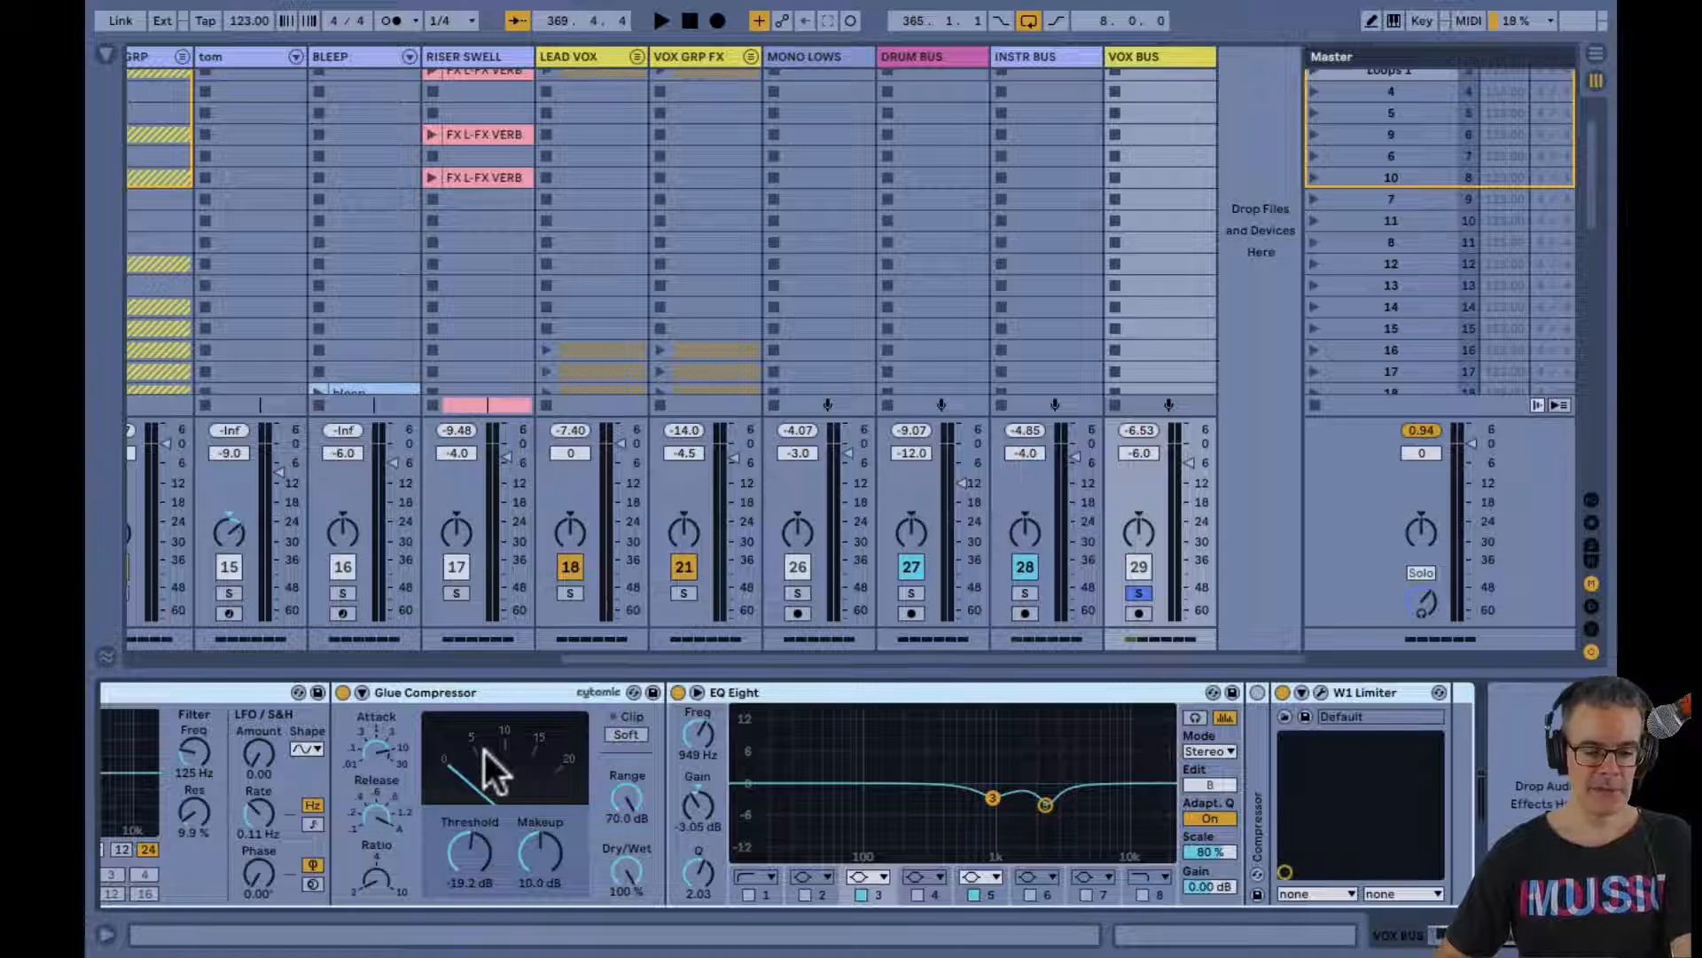
pyautogui.hscroll(1, 484, 750)
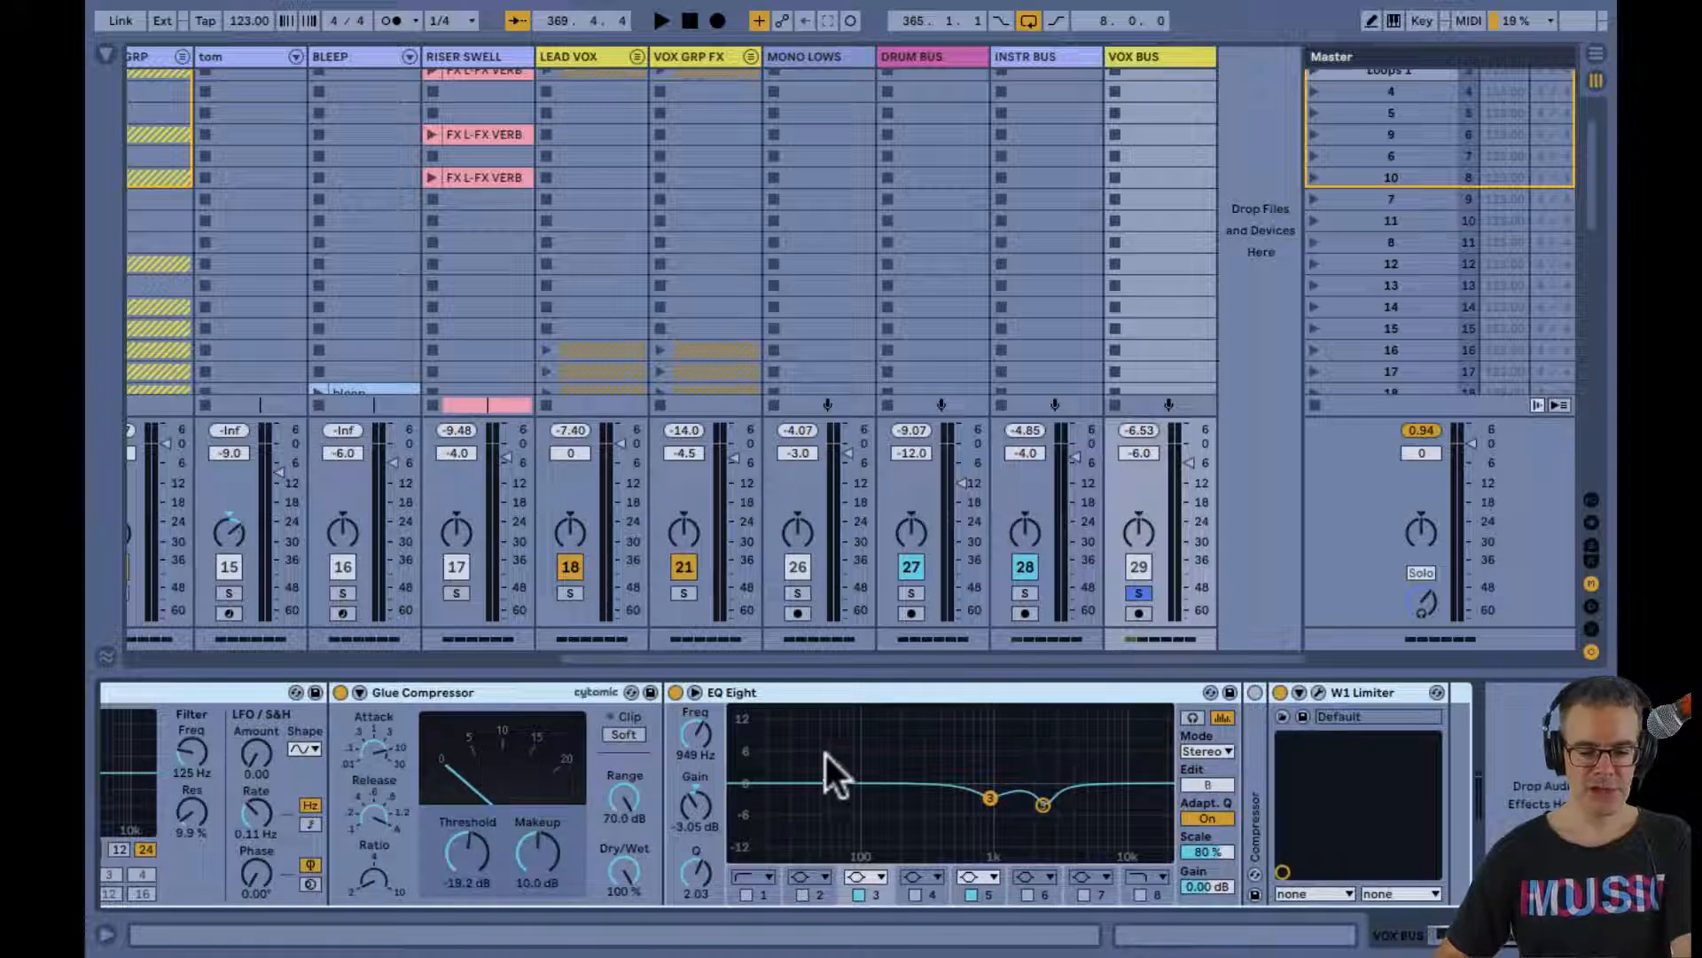
pyautogui.doubleClick(996, 757)
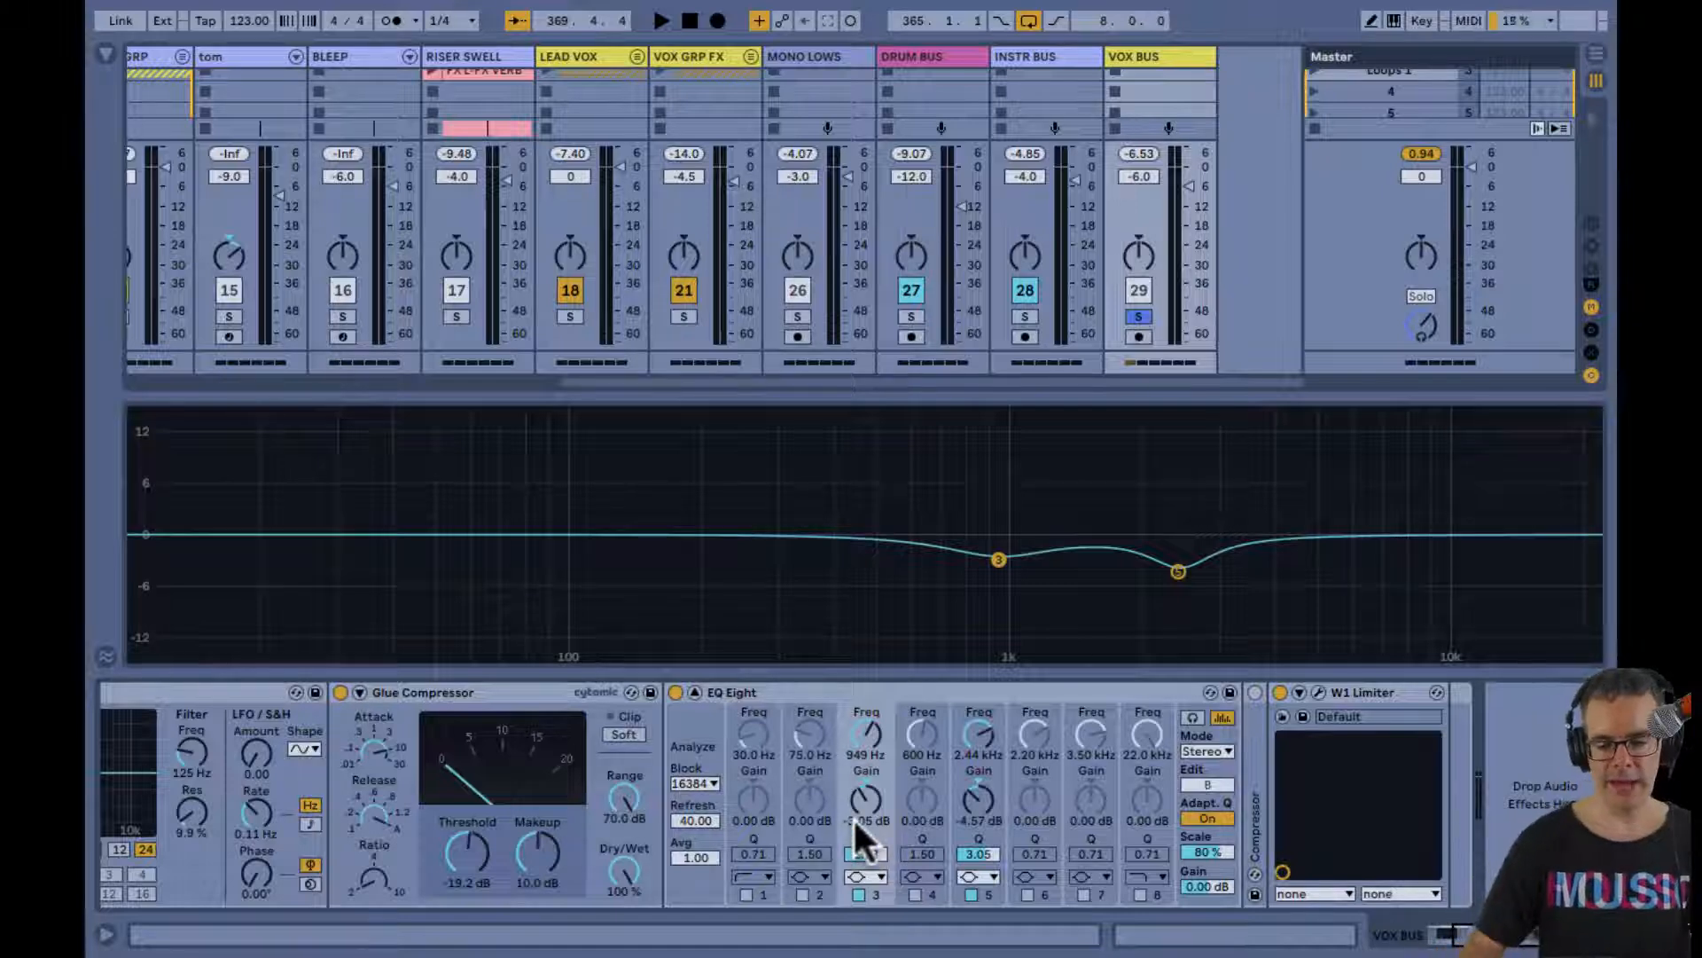
pyautogui.press('space')
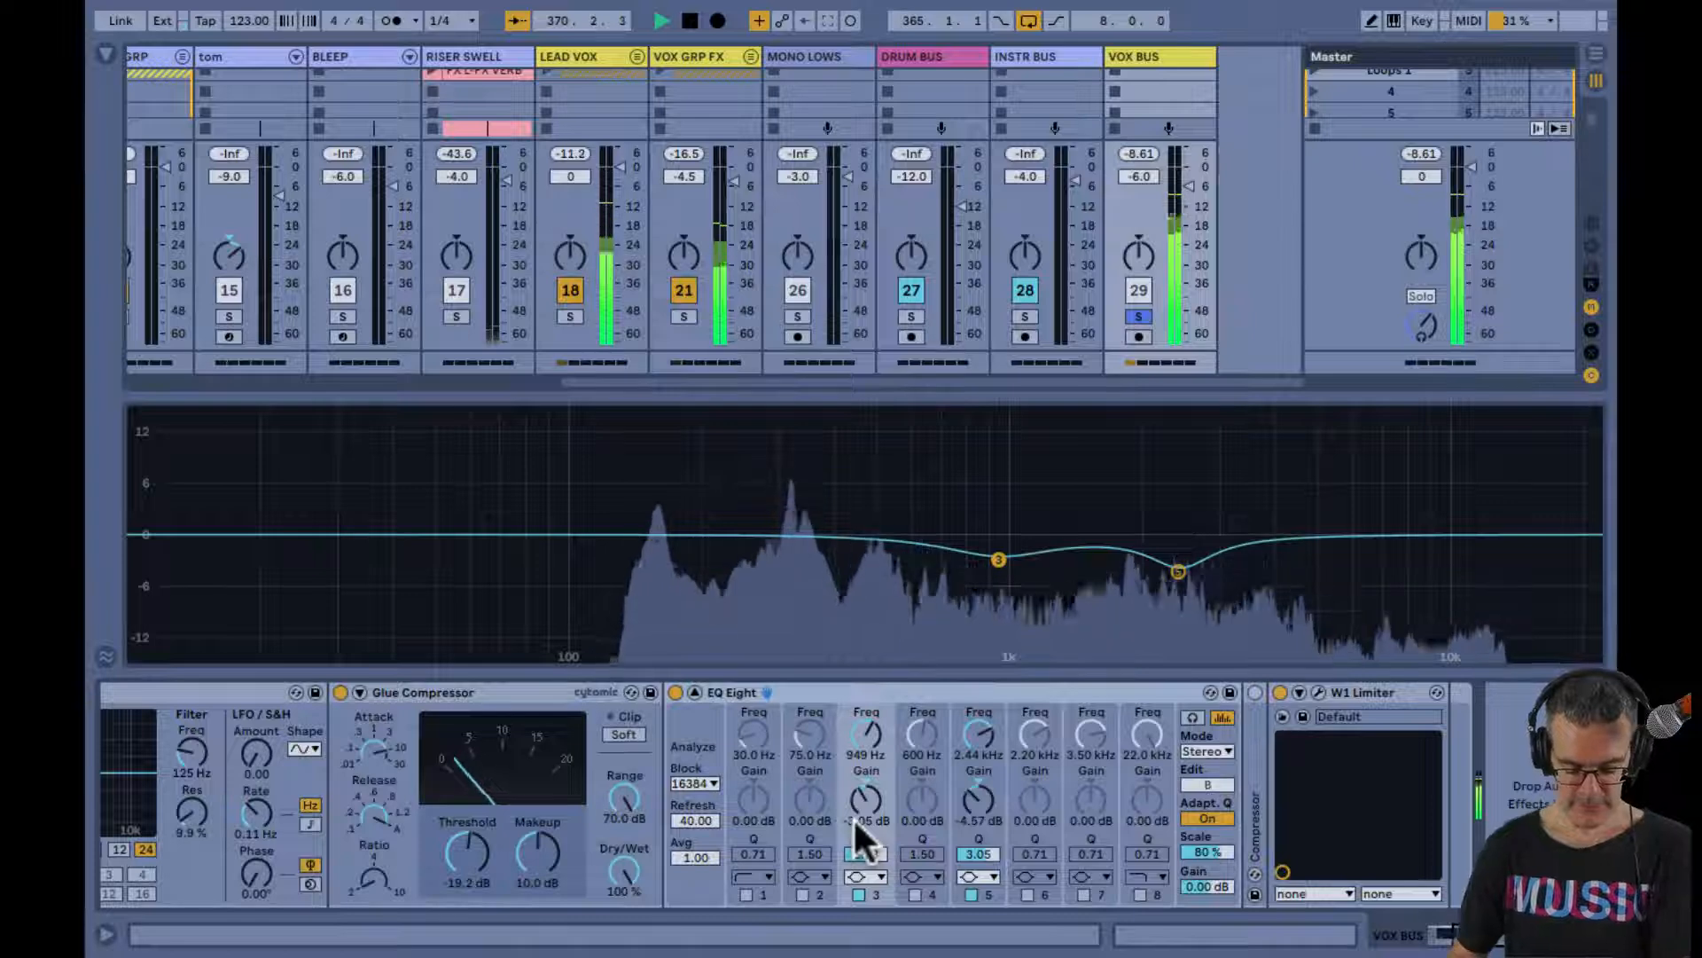
# Audition EQ Eight band 3 near 915 Hz on VOX BUS with a deep cut and a strong boost, and pull its gain back down
pyautogui.moveTo(856, 821); pyautogui.dragTo(855, 814)
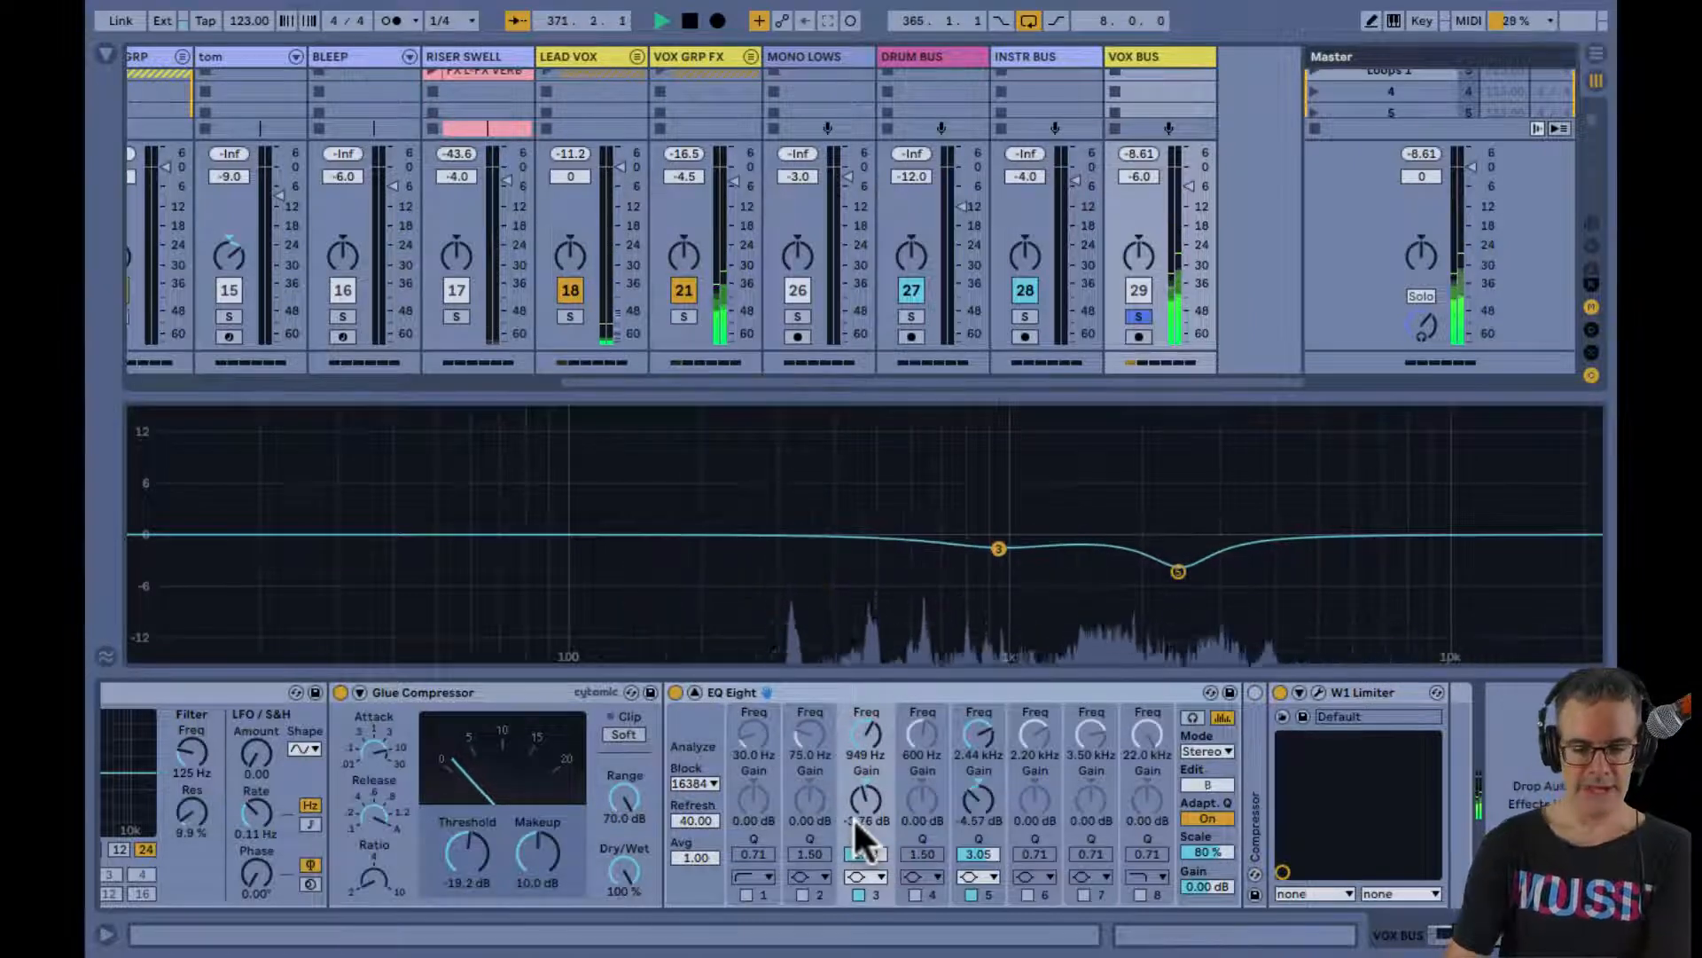
pyautogui.scroll(10, 856, 821)
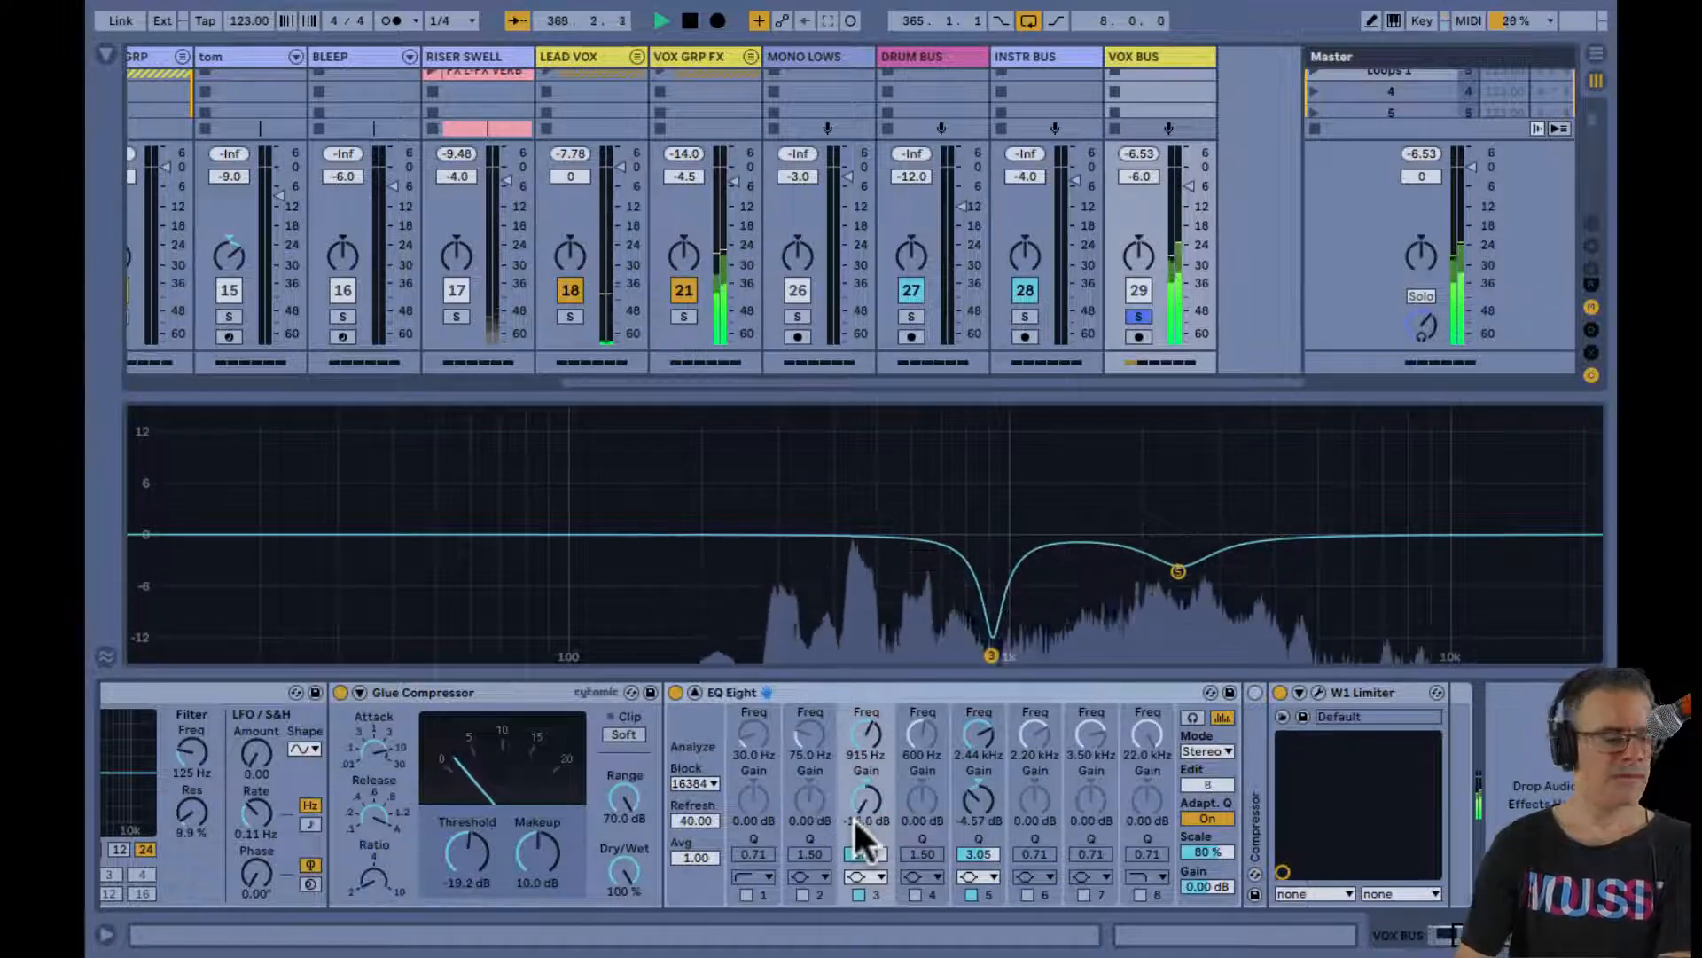
pyautogui.moveTo(853, 818); pyautogui.dragTo(854, 709)
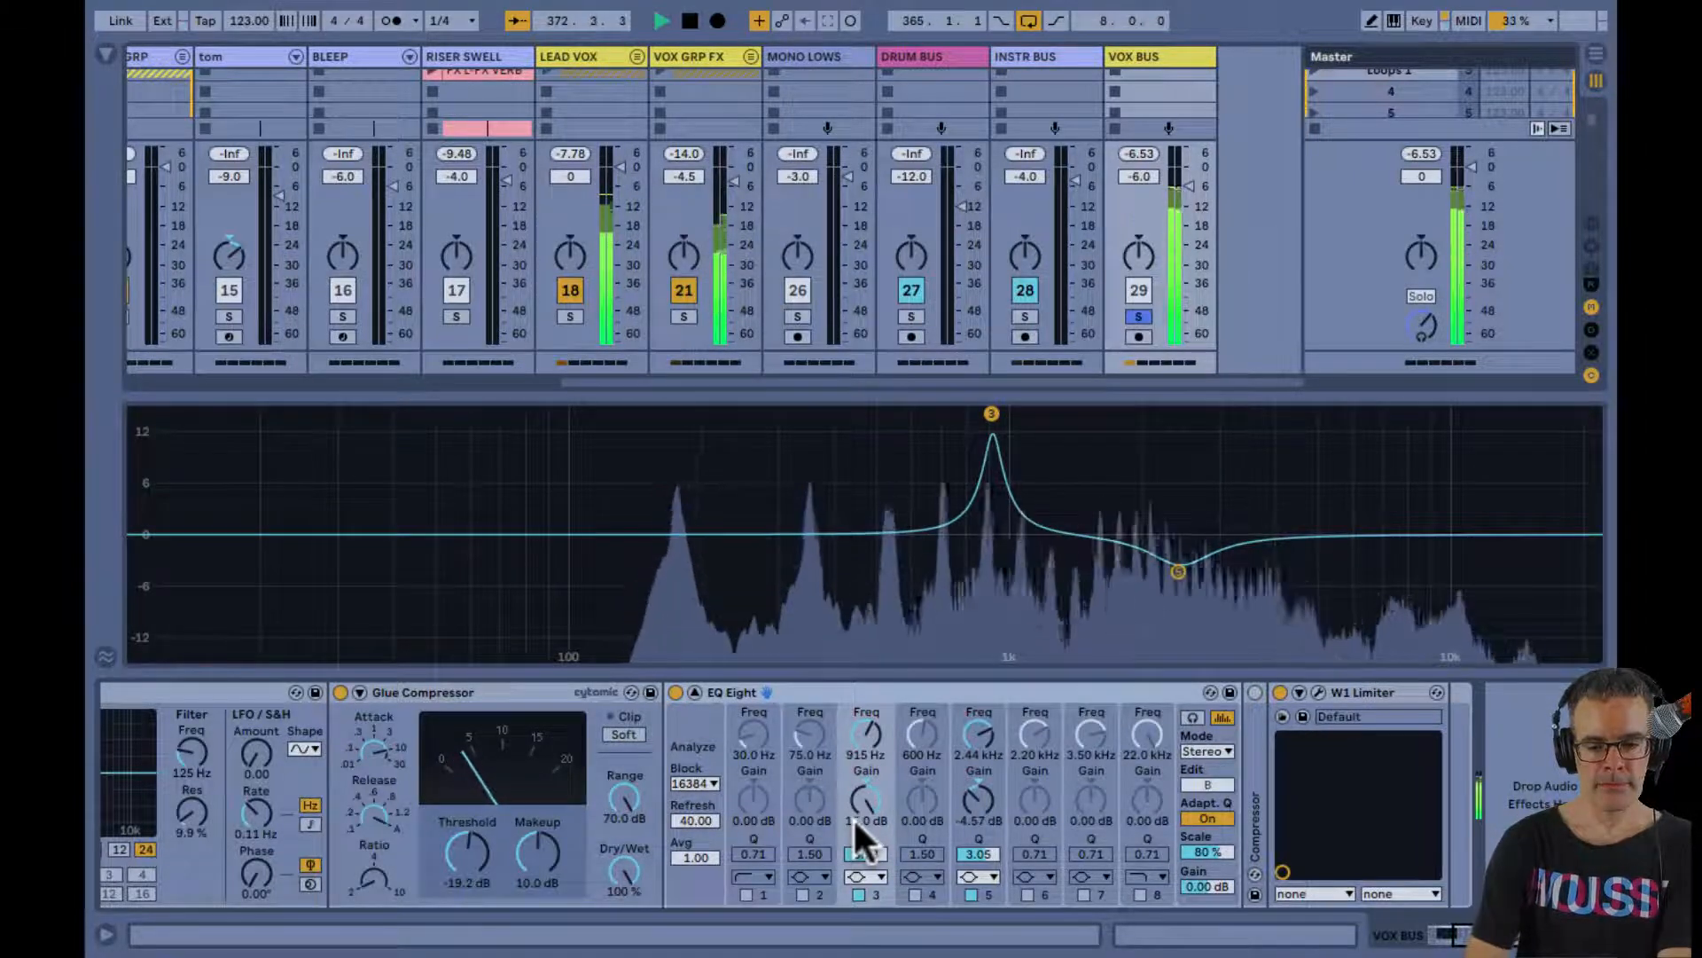
pyautogui.moveTo(852, 817)
pyautogui.mouseDown()
pyautogui.moveTo(853, 931)
pyautogui.moveTo(853, 781)
pyautogui.moveTo(853, 829)
pyautogui.mouseUp()
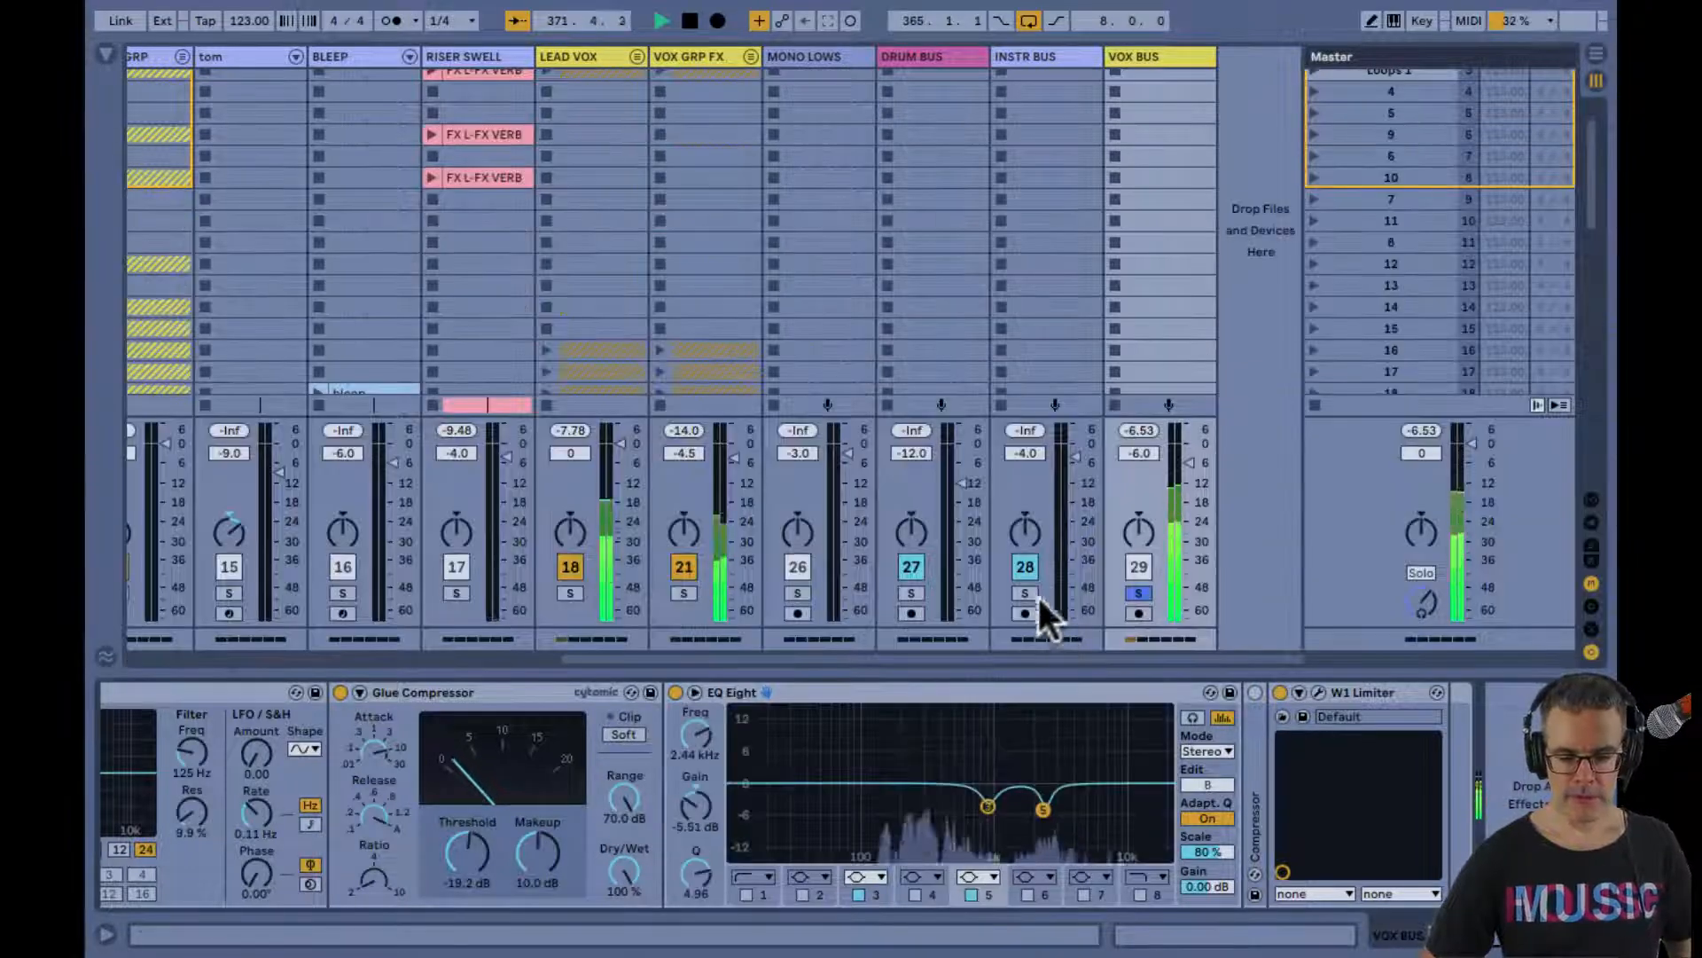
# Release the VOX BUS solo to hear the full mix, open its W1 Limiter window and solo the bus again
pyautogui.click(1139, 592)
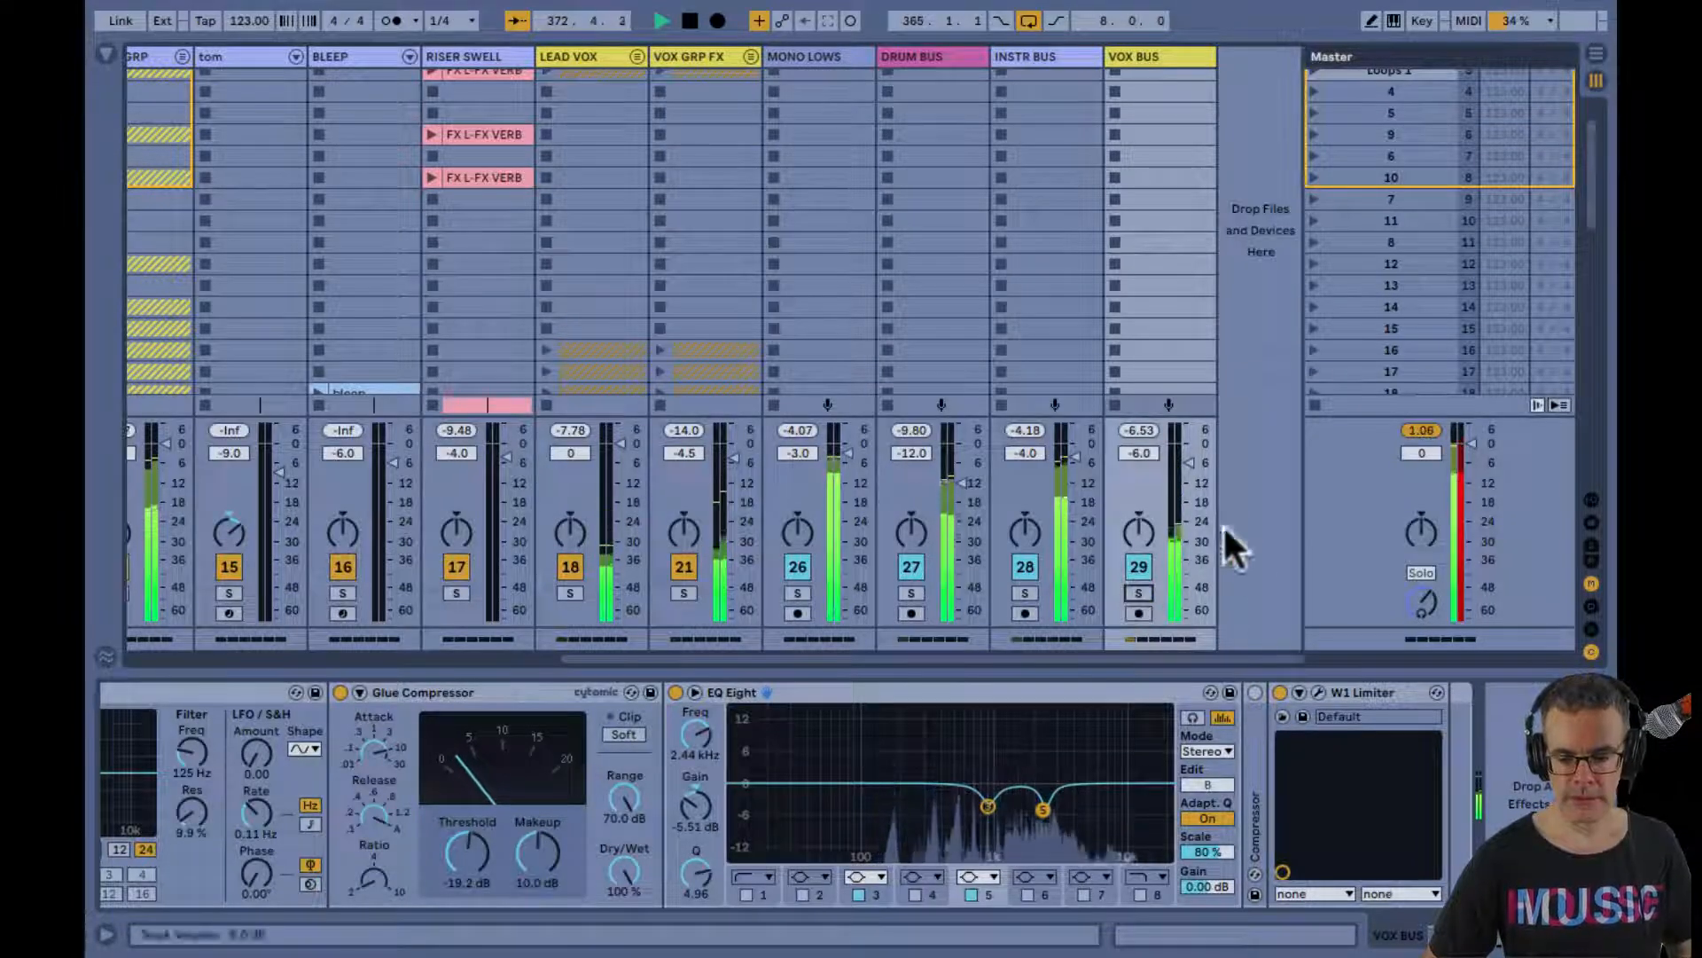
pyautogui.click(1316, 693)
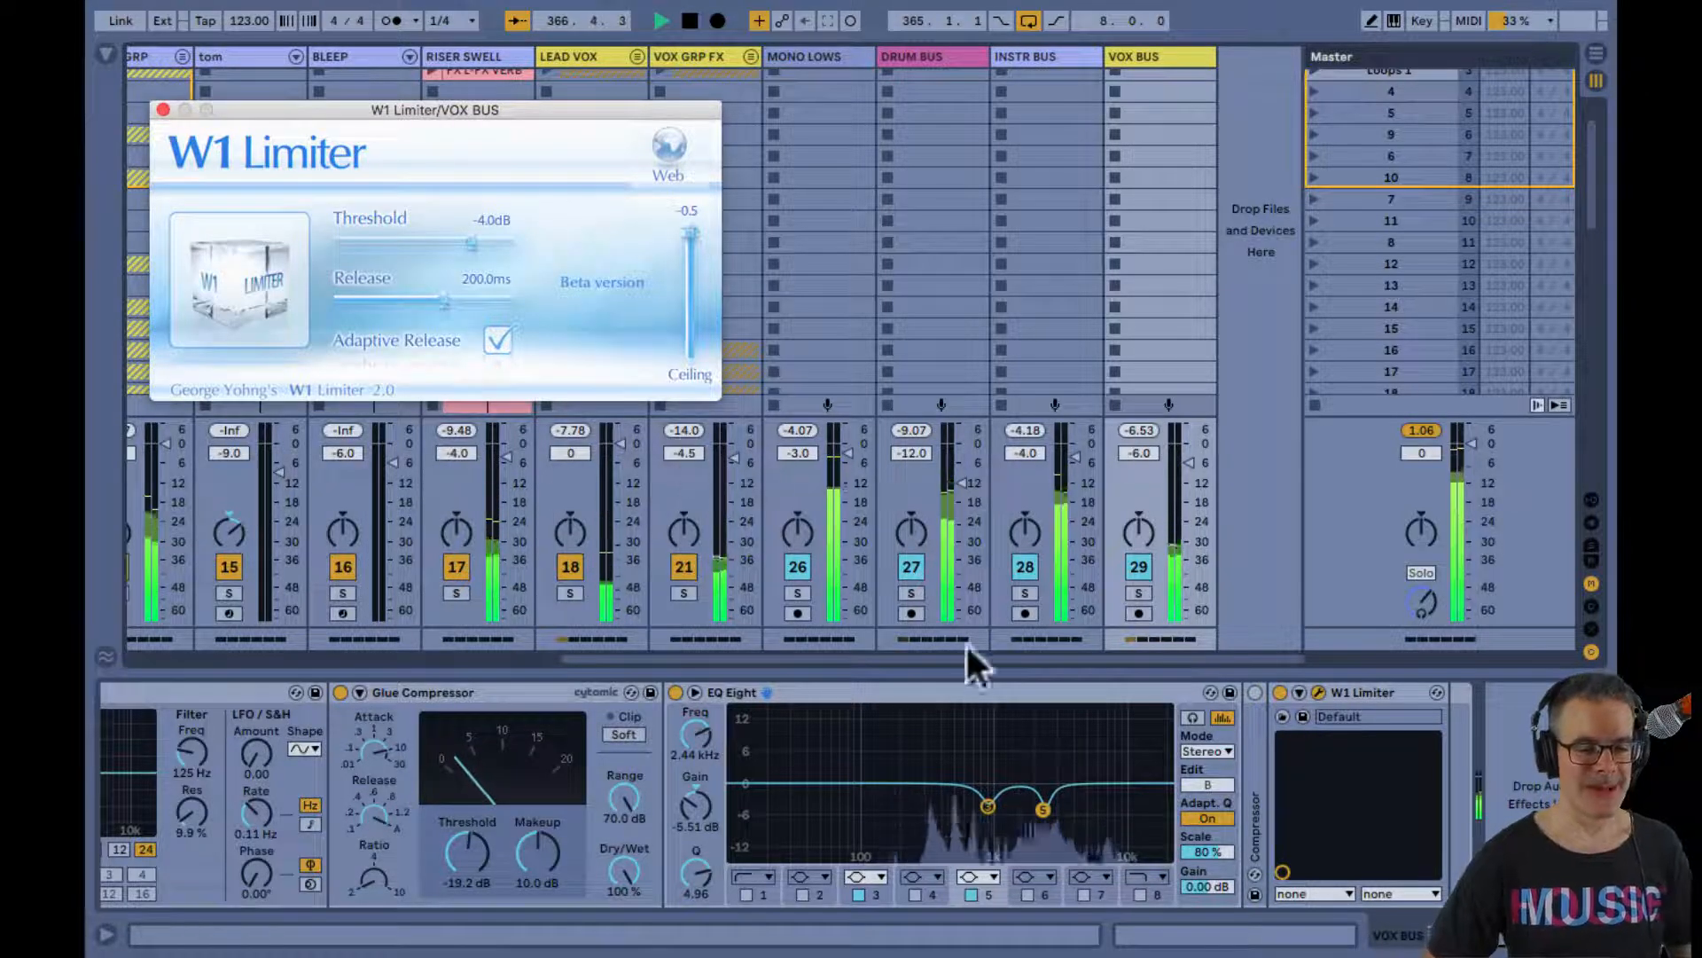
pyautogui.click(1138, 592)
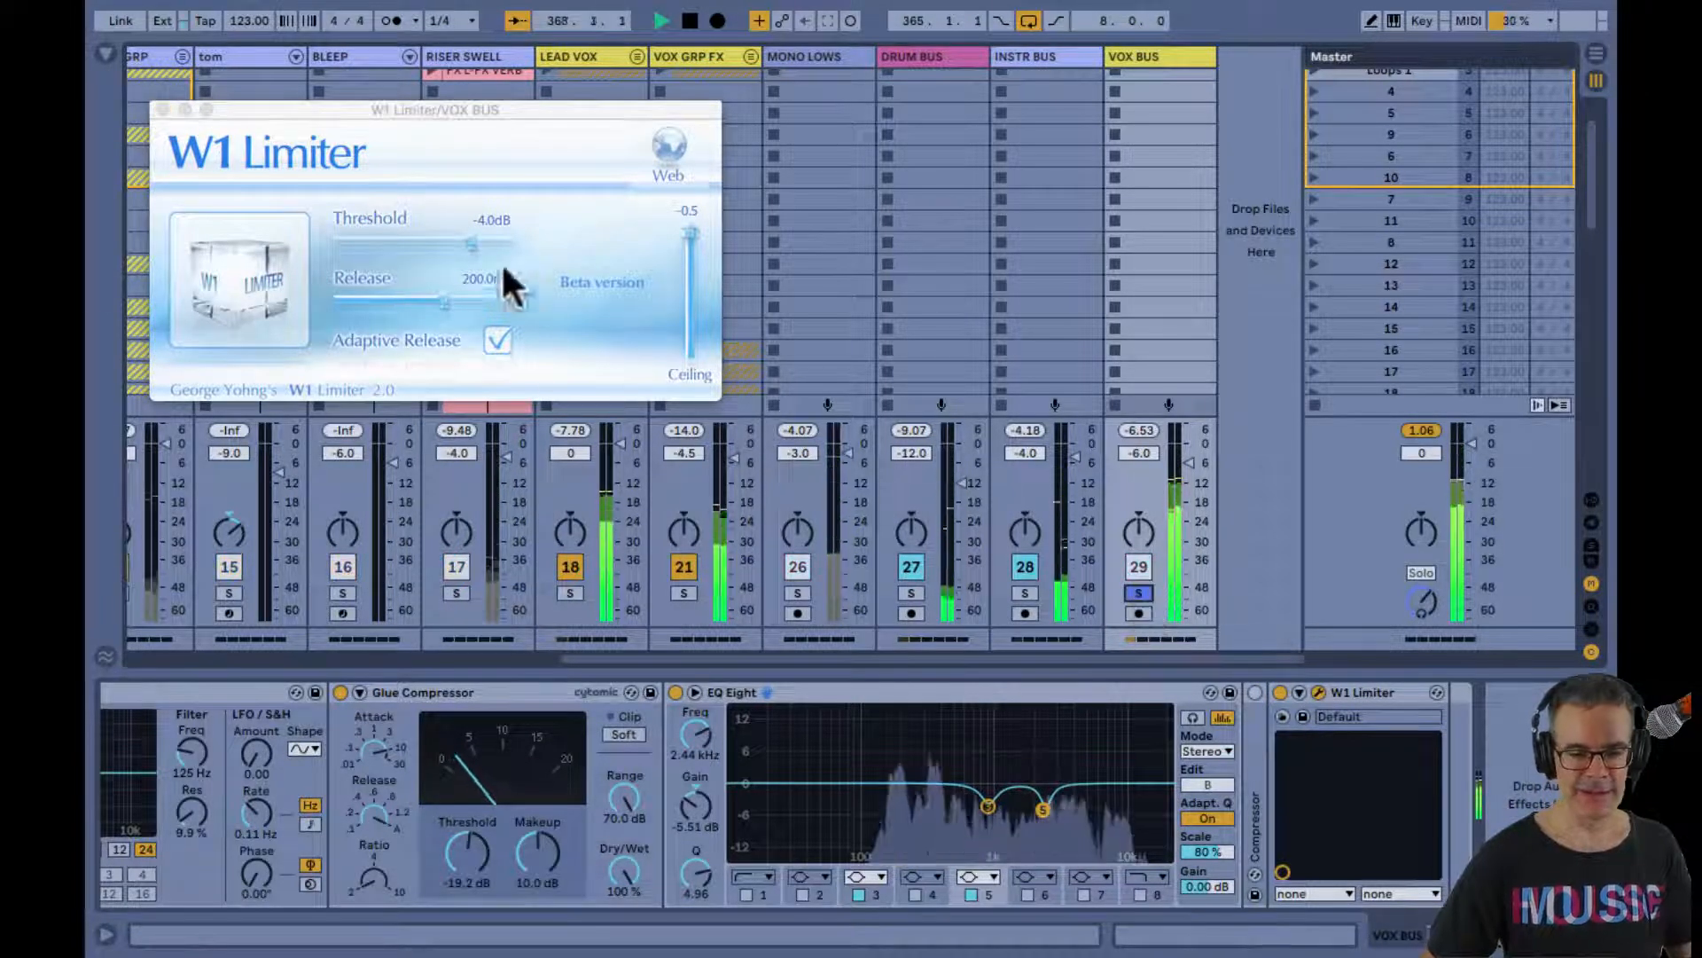
# Set the W1 Limiter threshold to -3.1 dB, close its window and release the VOX BUS solo
pyautogui.moveTo(471, 244)
pyautogui.mouseDown()
pyautogui.moveTo(516, 247)
pyautogui.moveTo(370, 232)
pyautogui.moveTo(520, 263)
pyautogui.moveTo(480, 257)
pyautogui.mouseUp()
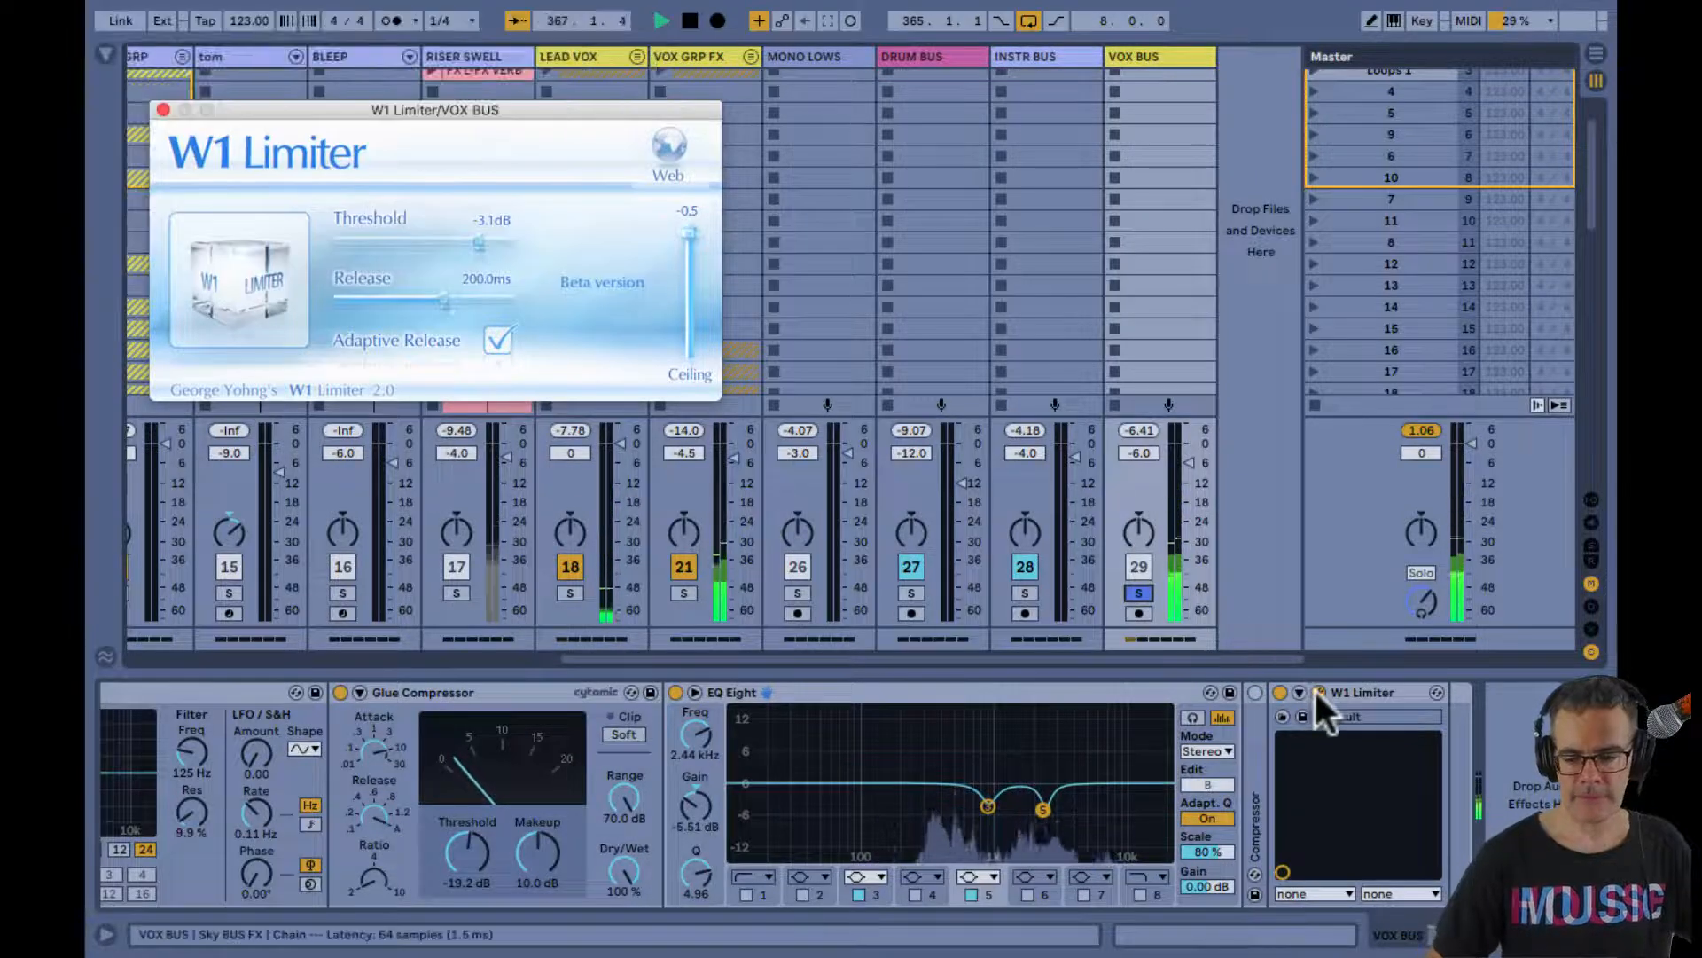
pyautogui.click(1318, 692)
pyautogui.click(1137, 593)
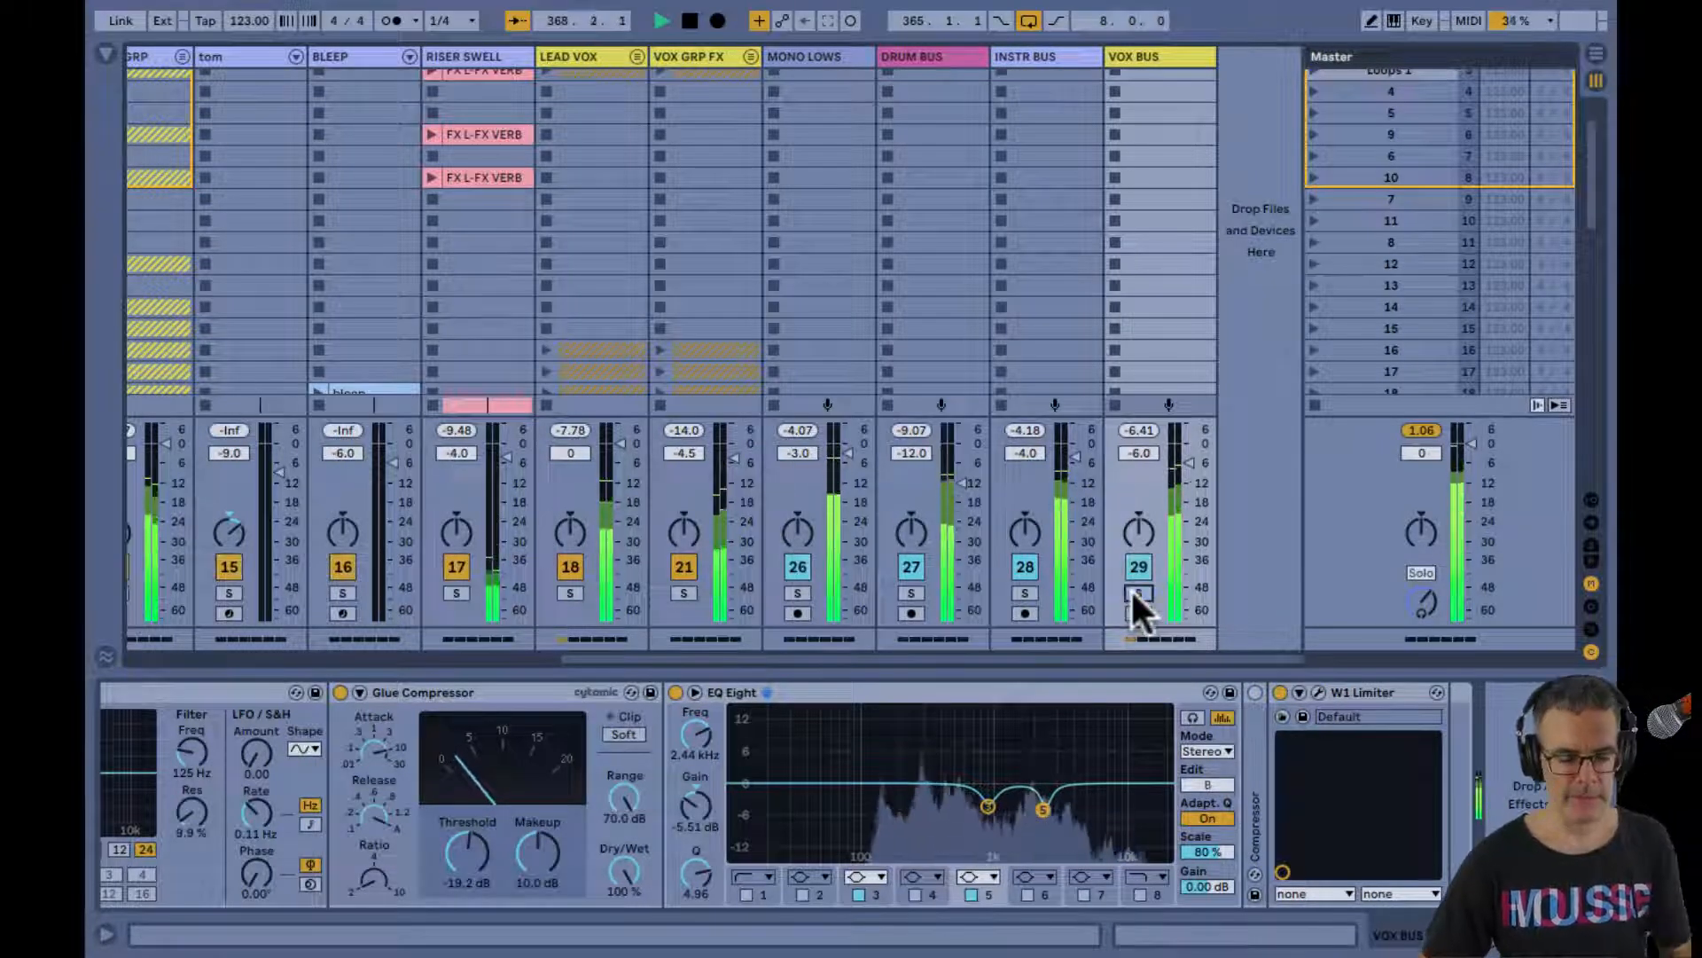
# In the Arrangement, turn off looping, unfold the VOX GRP FX and LEAD VOX groups and stop playback with the vocal sections in view
pyautogui.press('Tab')
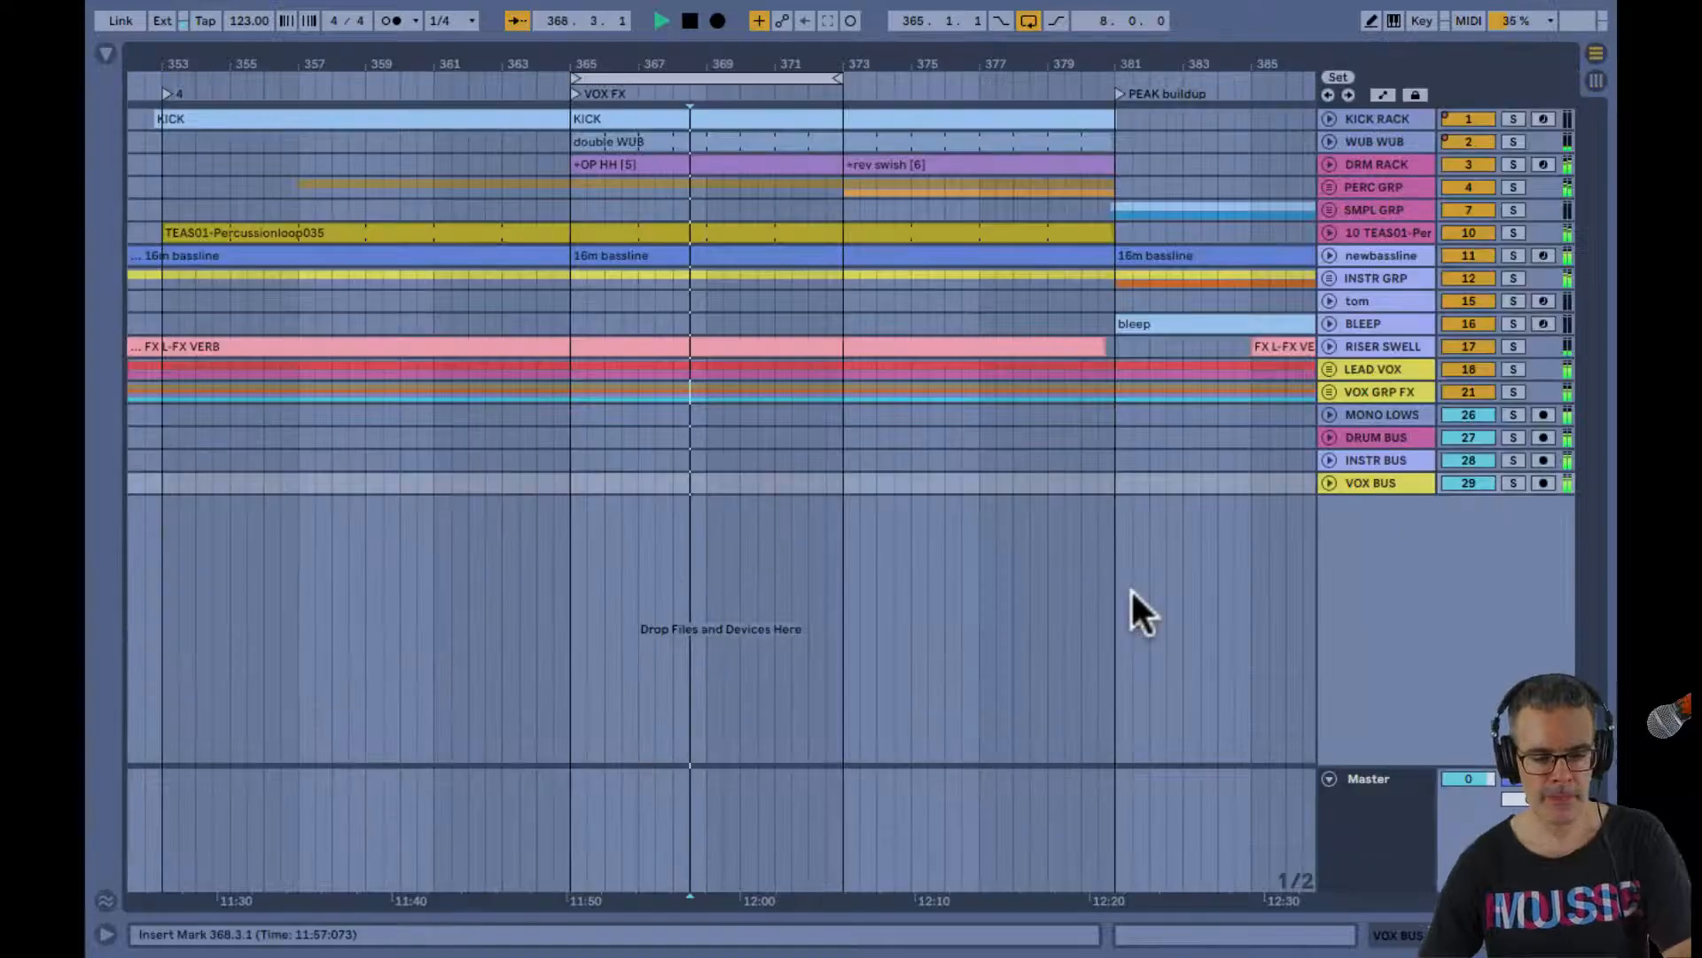
pyautogui.click(1027, 20)
pyautogui.click(1329, 390)
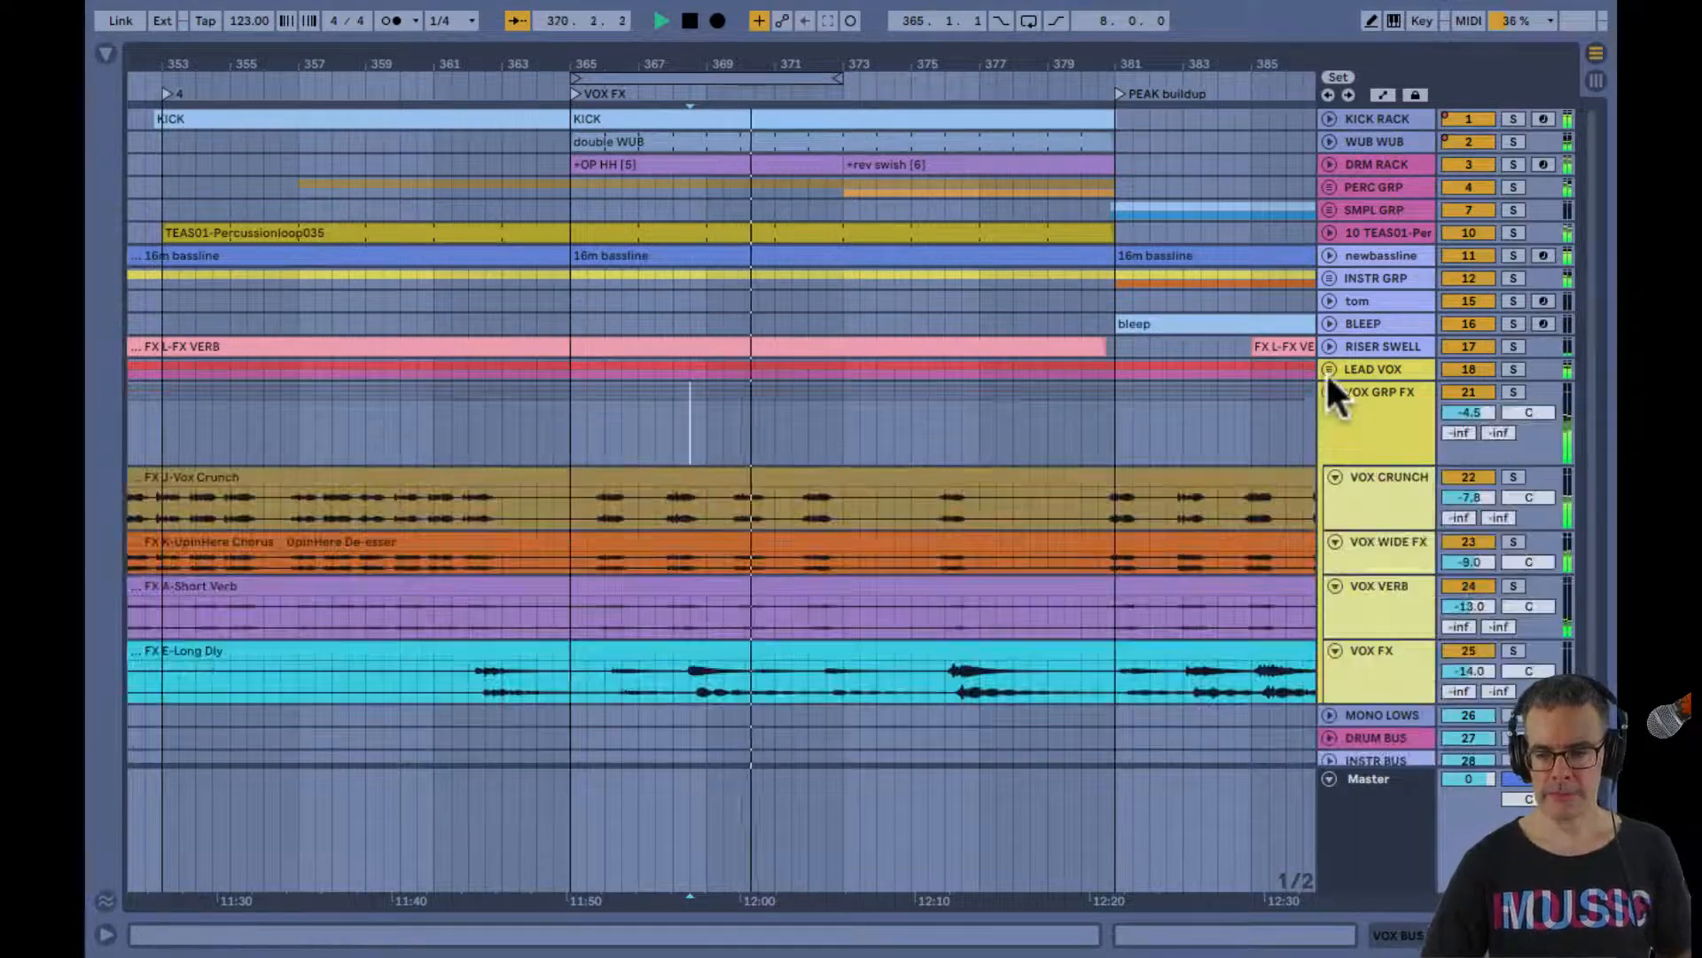
pyautogui.click(1329, 368)
pyautogui.scroll(-3, 980, 365)
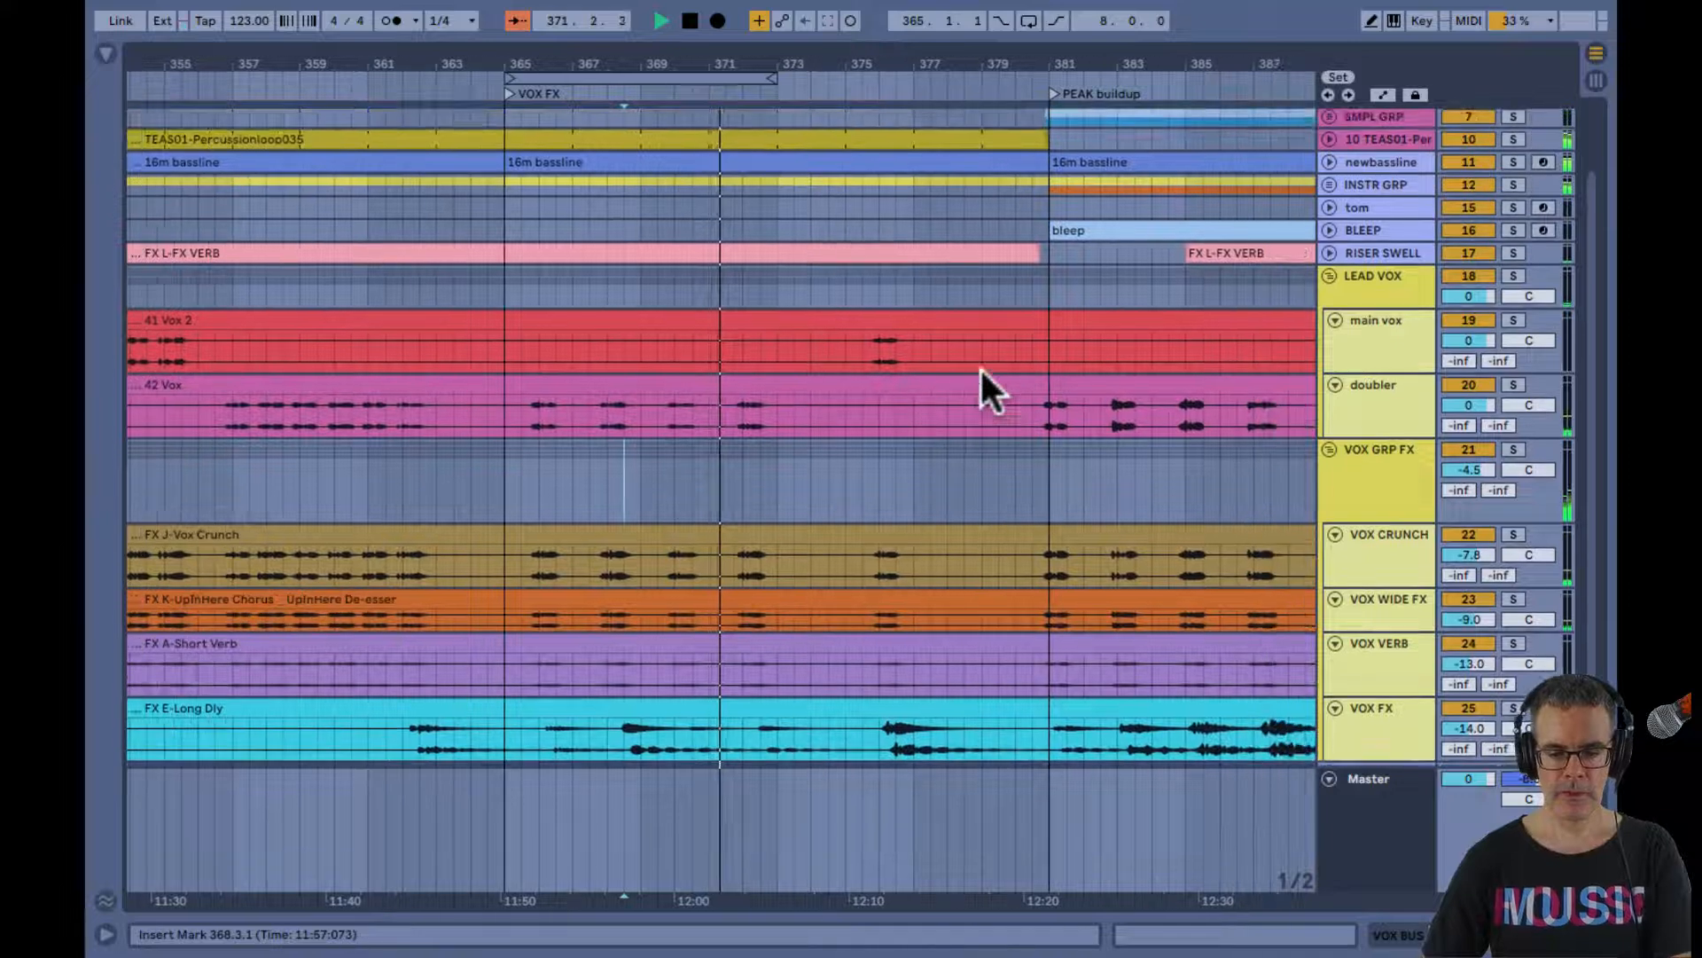
pyautogui.moveTo(802, 55); pyautogui.dragTo(806, 50)
pyautogui.press('space')
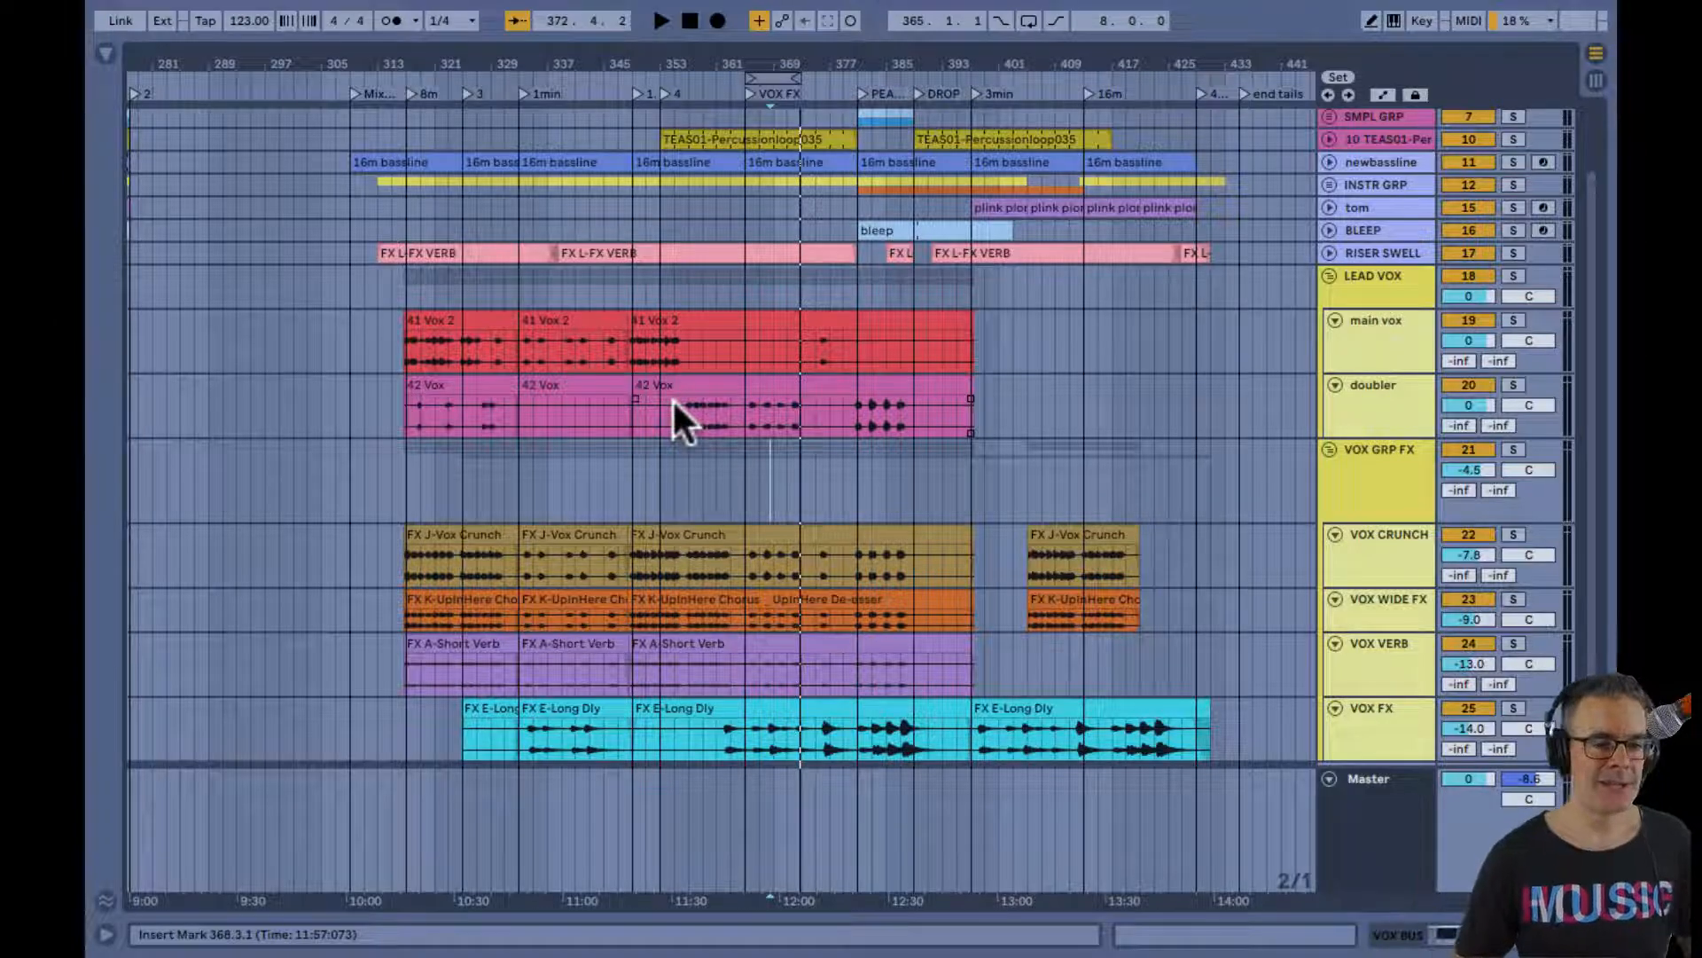
# Play the arrangement briefly from bar 403, just before the last VOX CRUNCH clip, and stop it
pyautogui.scroll(-3, 672, 397)
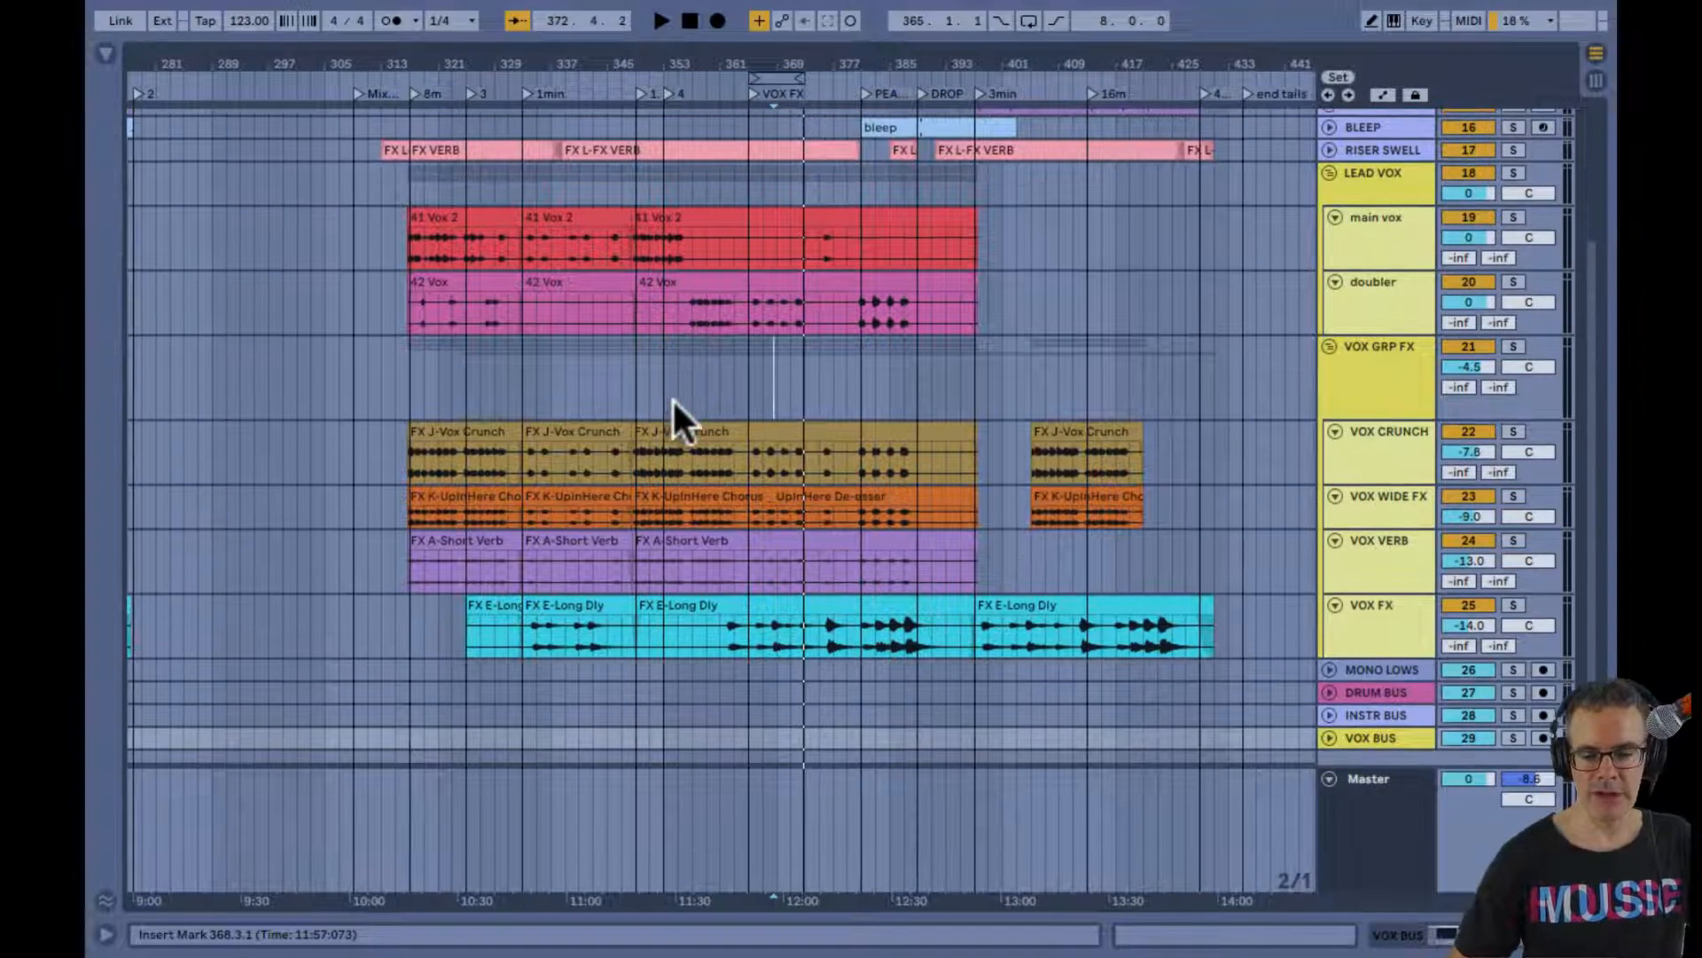
pyautogui.click(1017, 454)
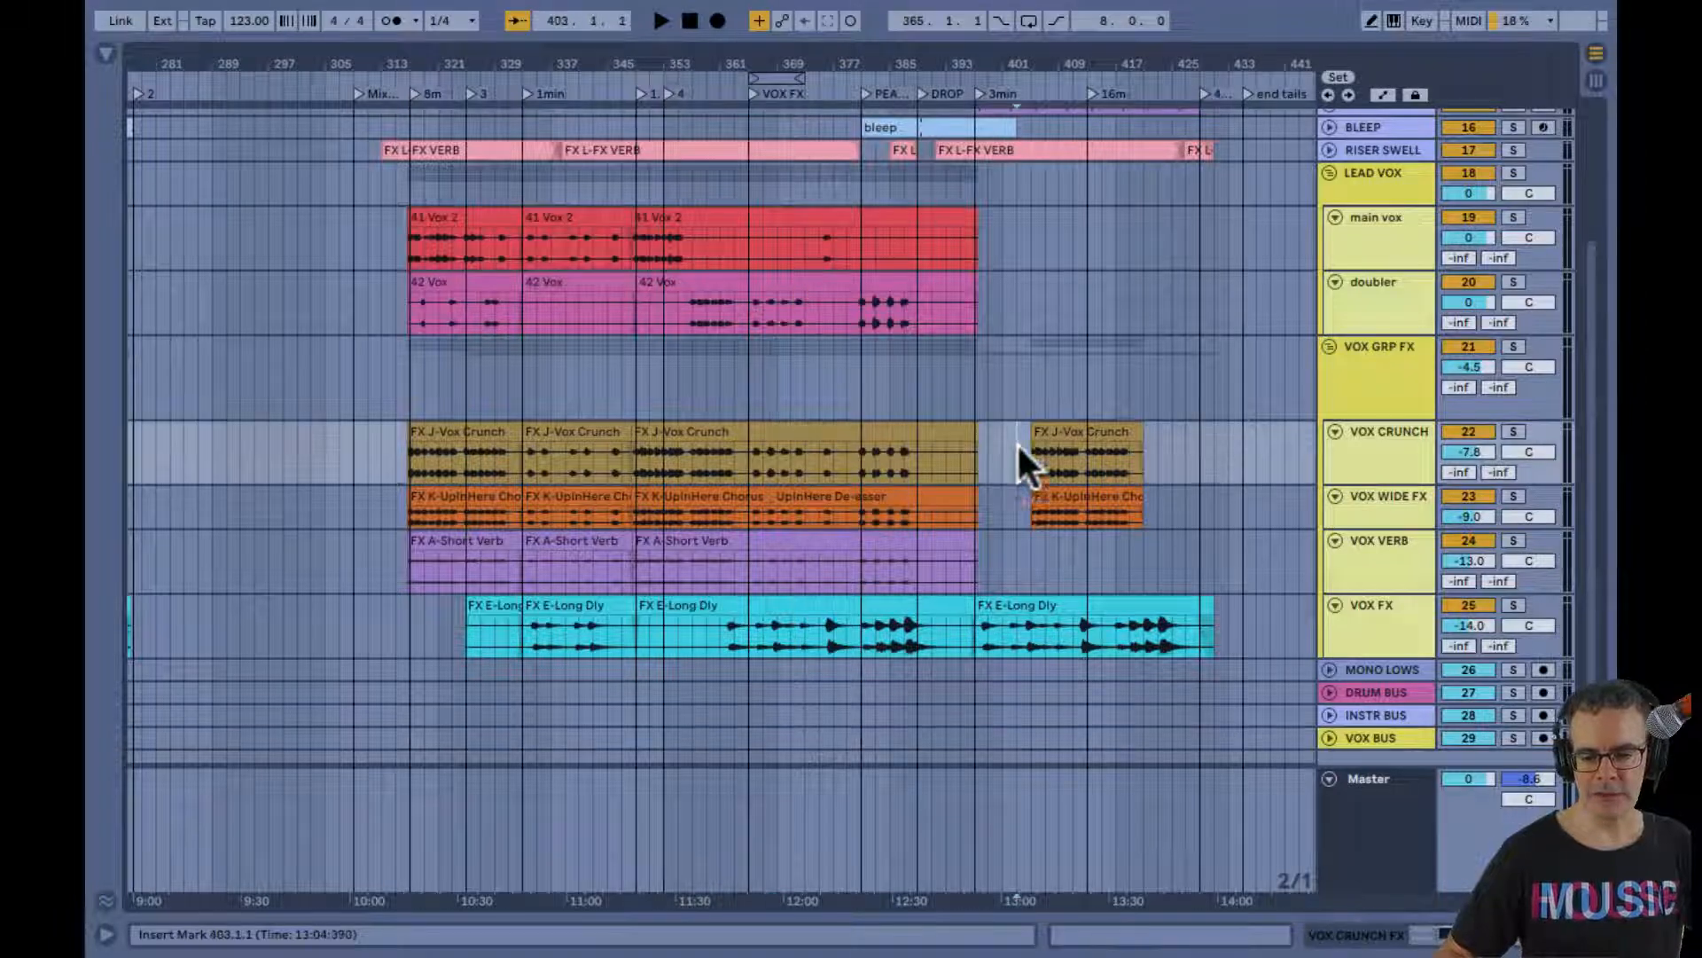
pyautogui.press('space')
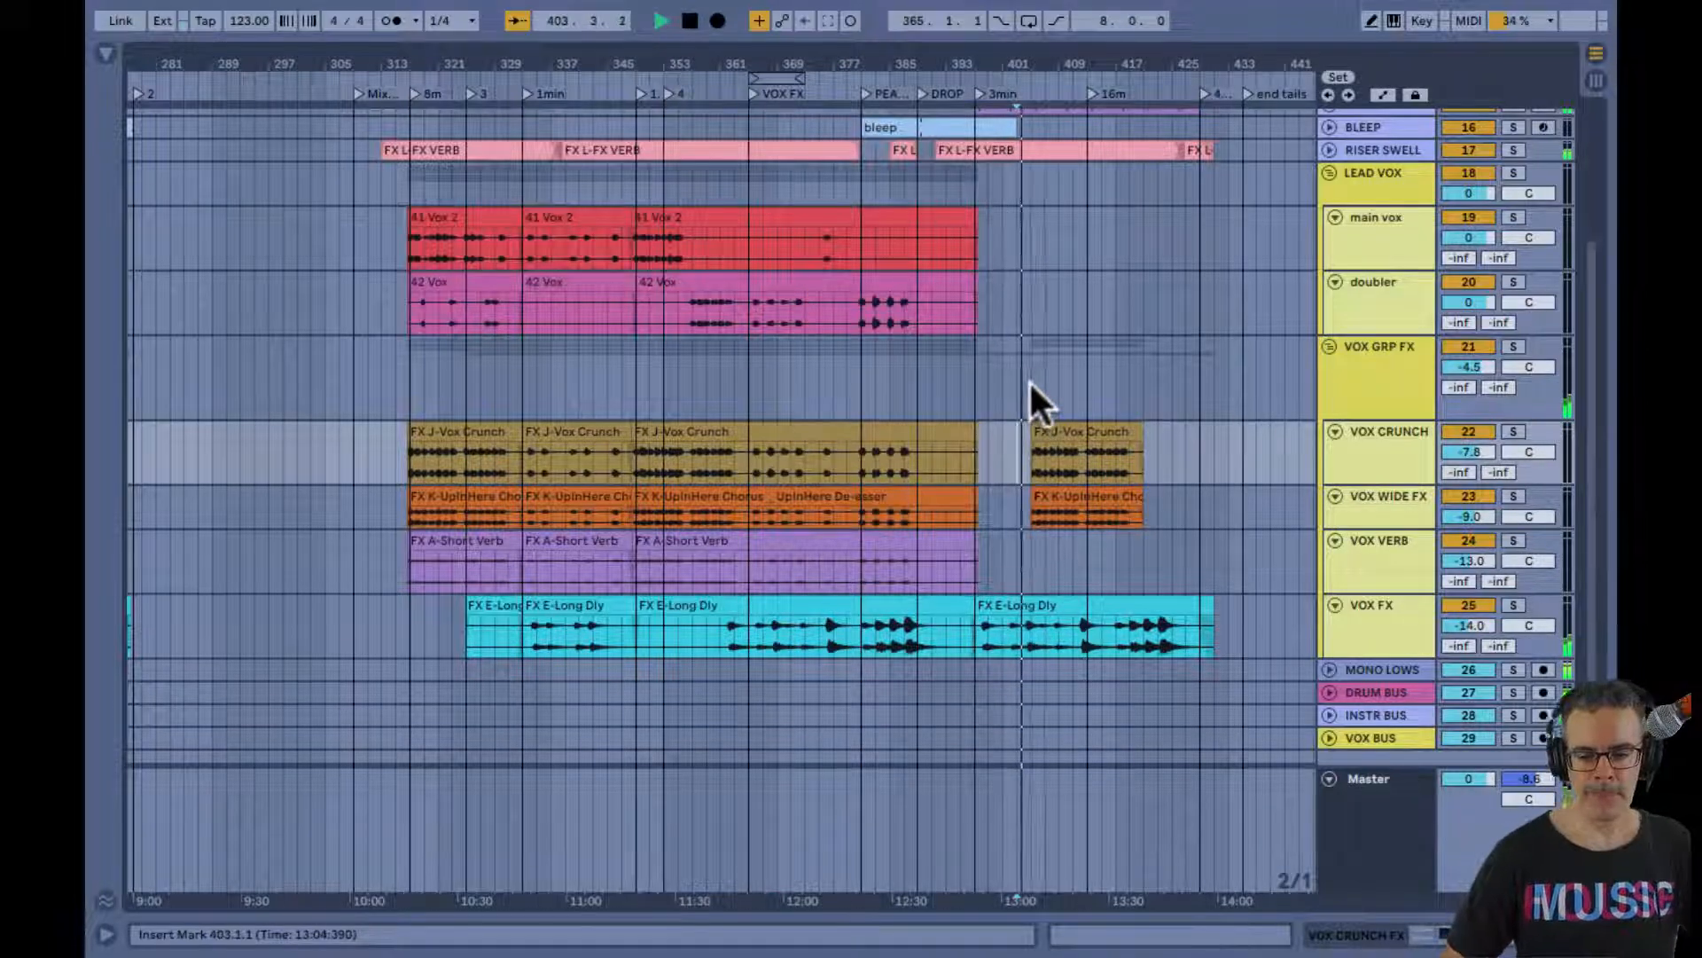
pyautogui.press('space')
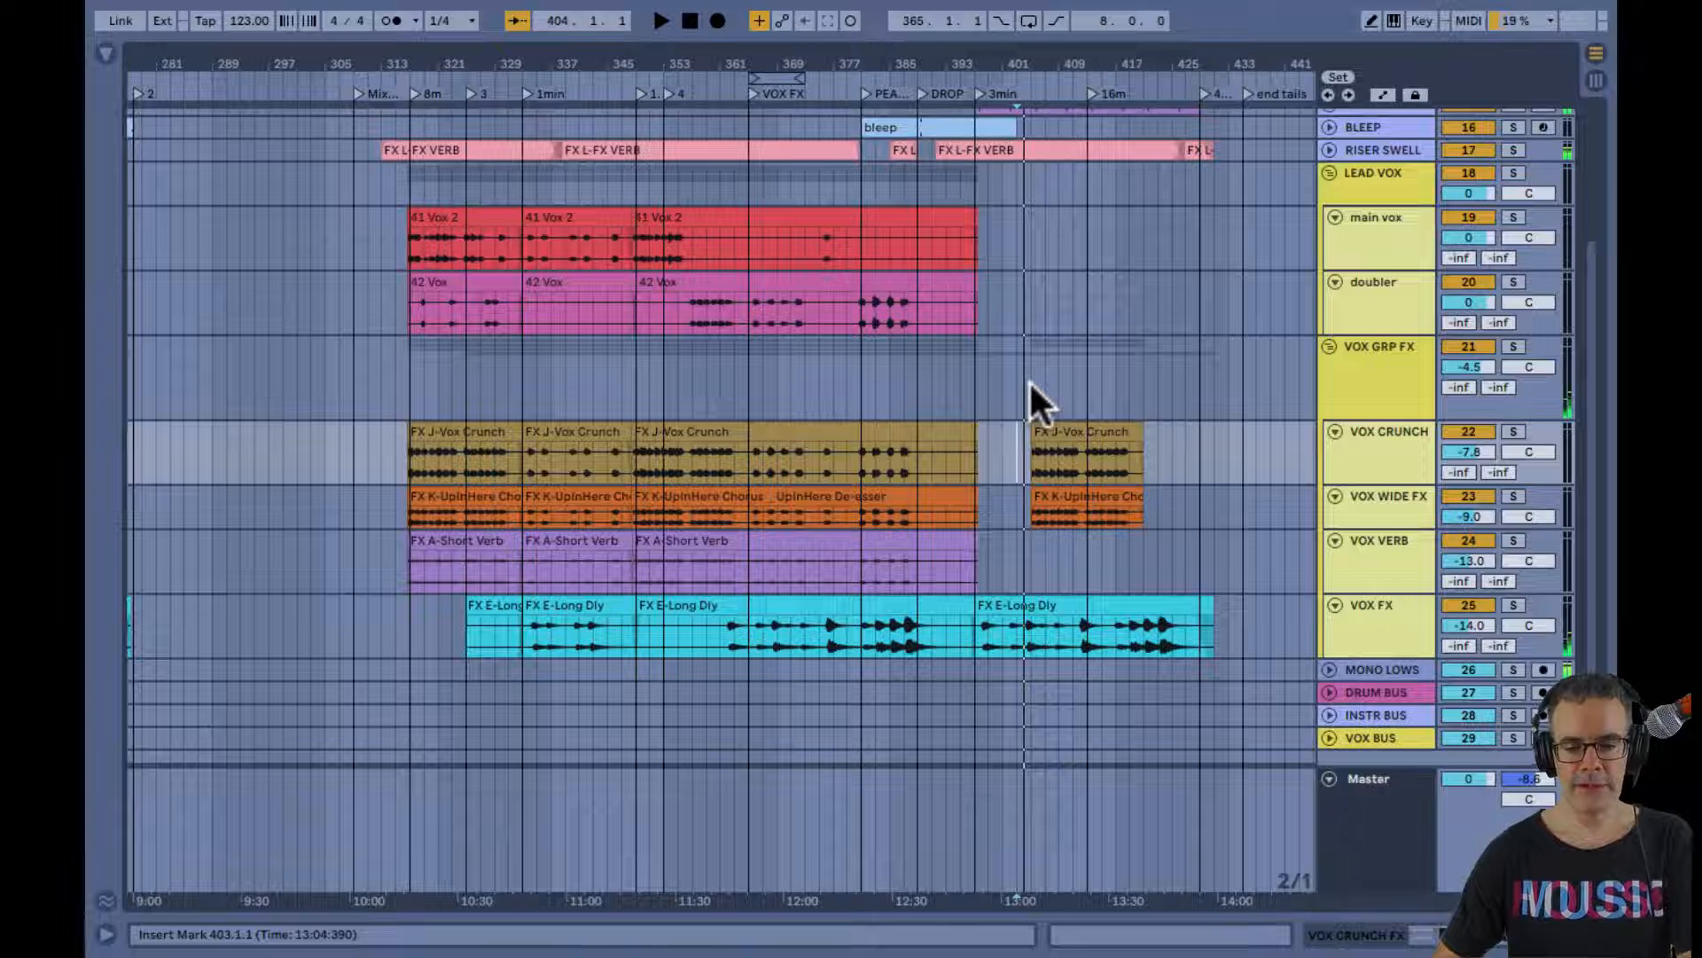
# Play the arrangement from bar 397, checking the vocal effect tracks in the Session mixer before returning to the Arrangement
pyautogui.click(978, 382)
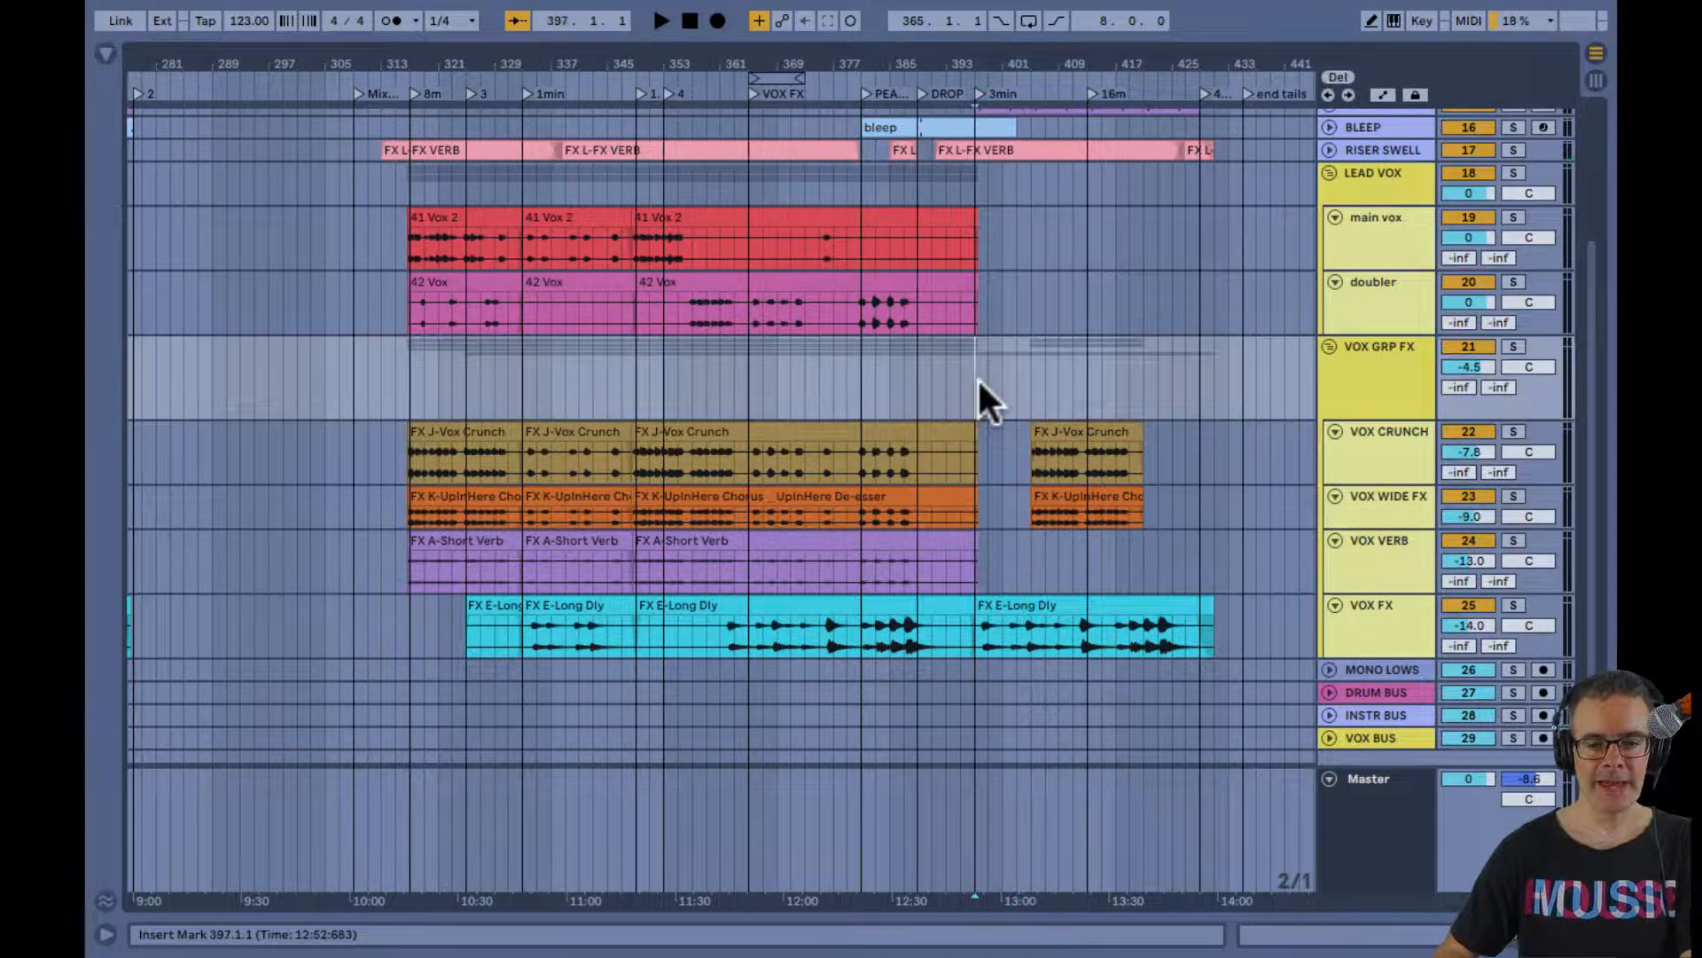
pyautogui.press('space')
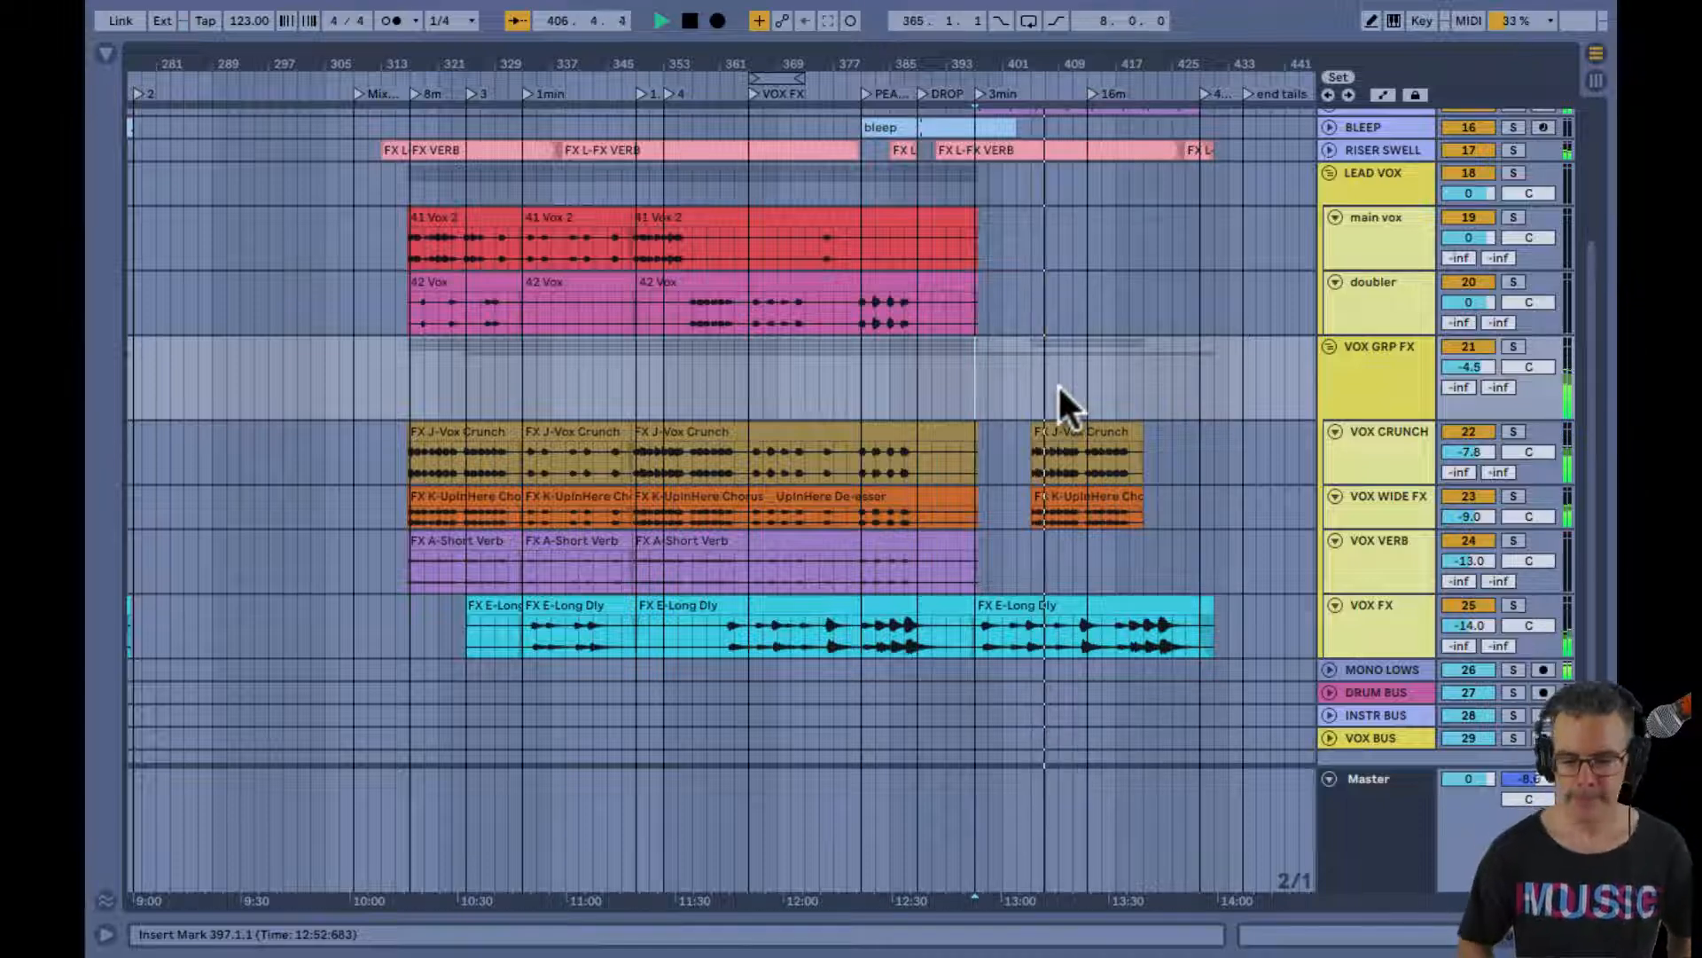
pyautogui.press('Tab')
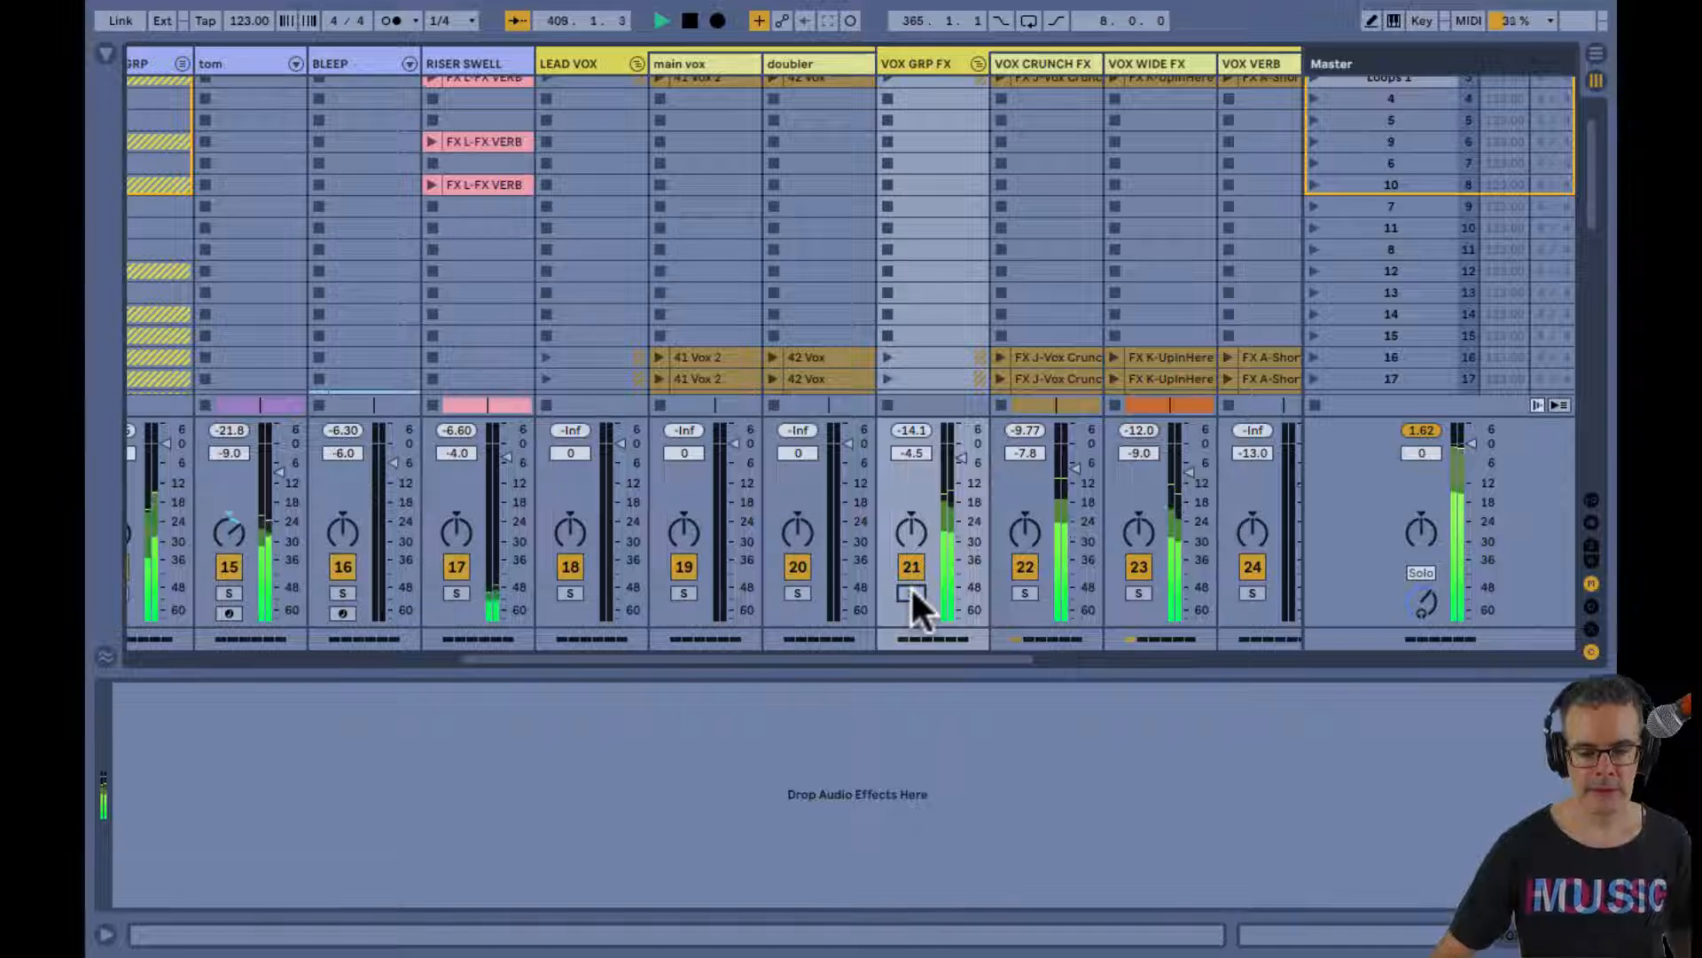
pyautogui.press('Tab')
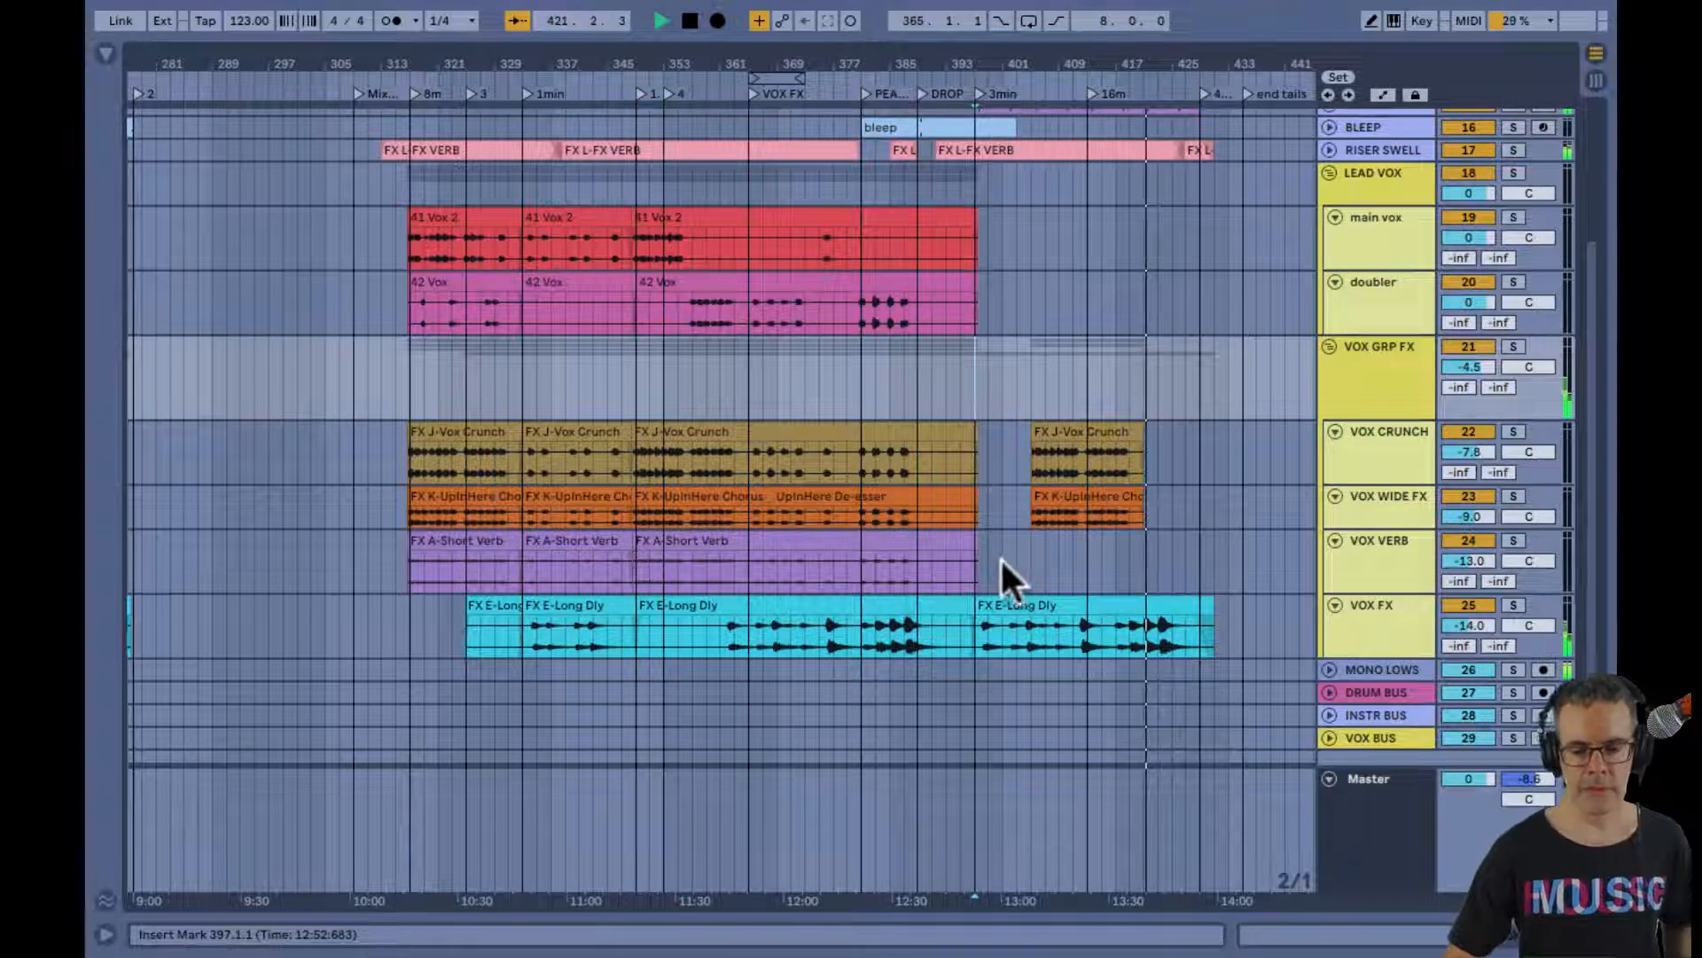
pyautogui.scroll(-2, 1000, 557)
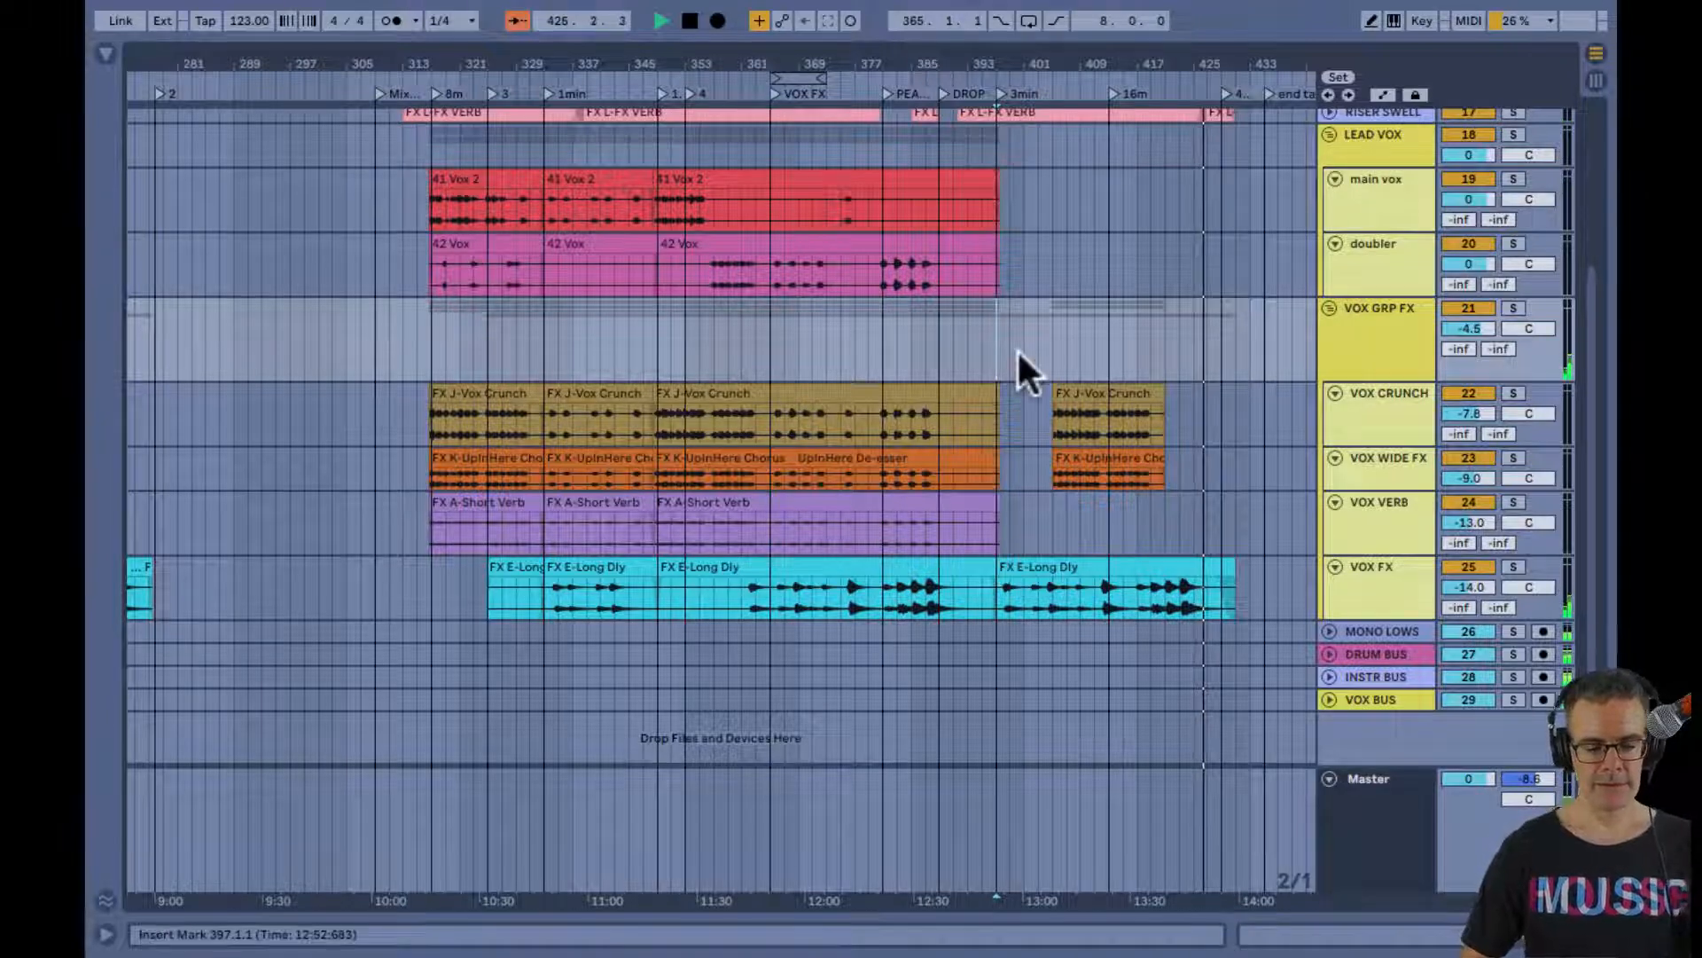
# Inspect the Master track's spectrum analyzer, stop playback, collapse the analyzer display and hide the device chain
pyautogui.hotkey('shift', 'Tab')
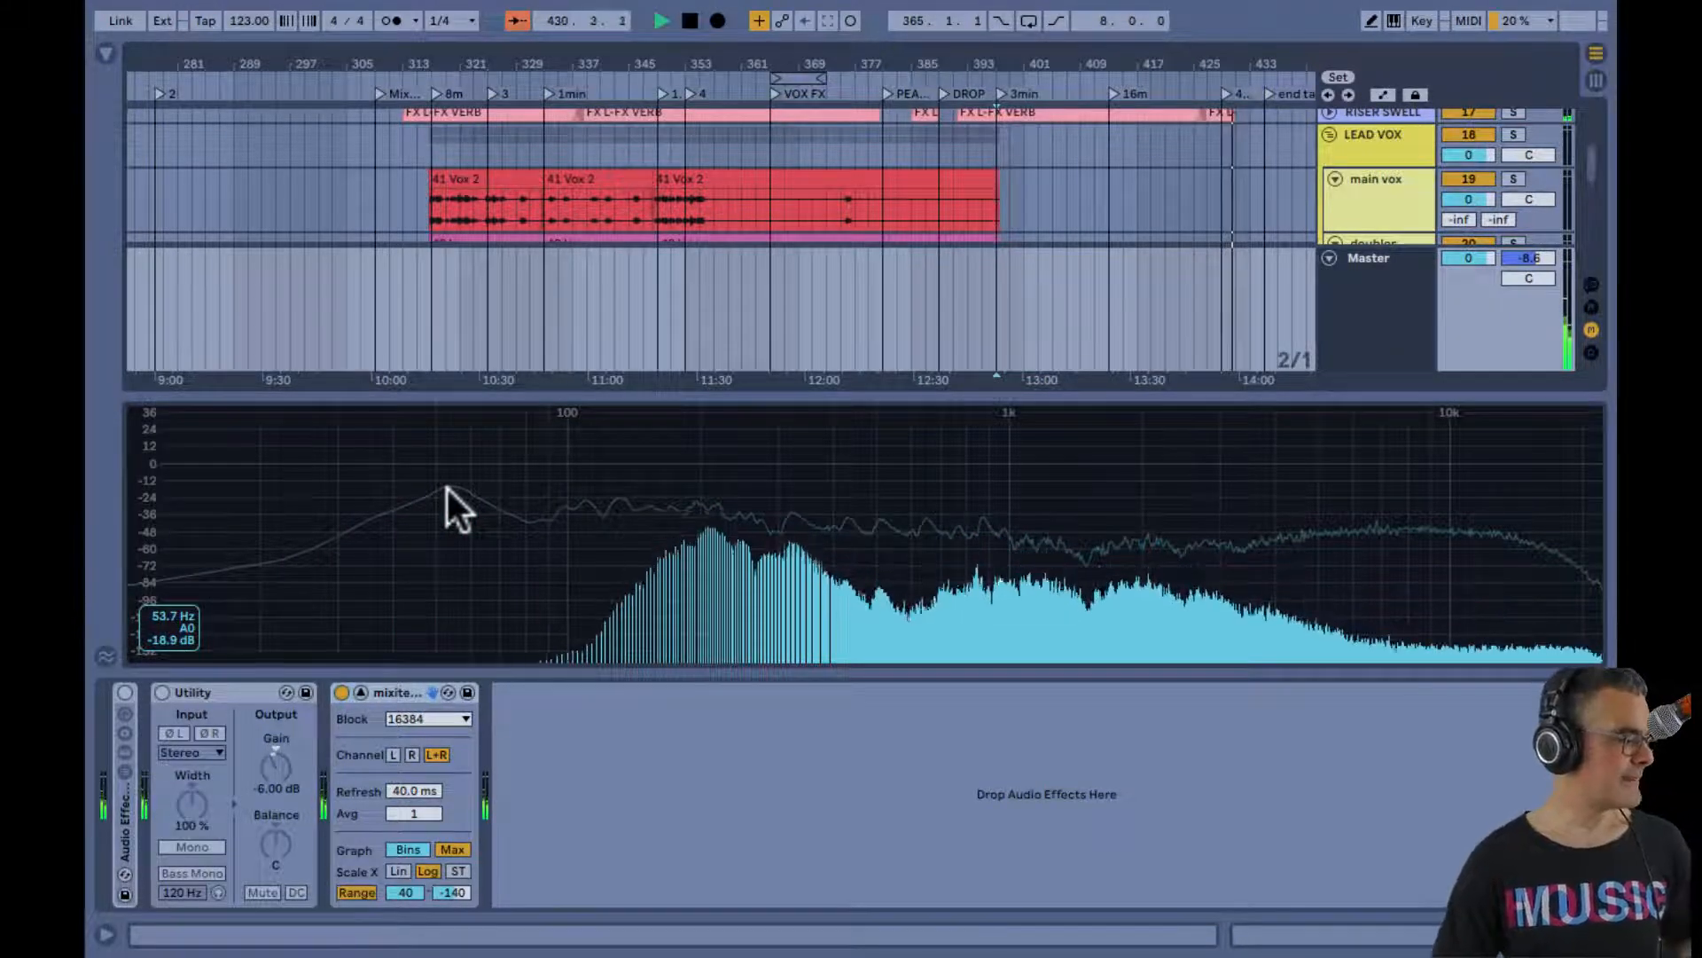
pyautogui.press('space')
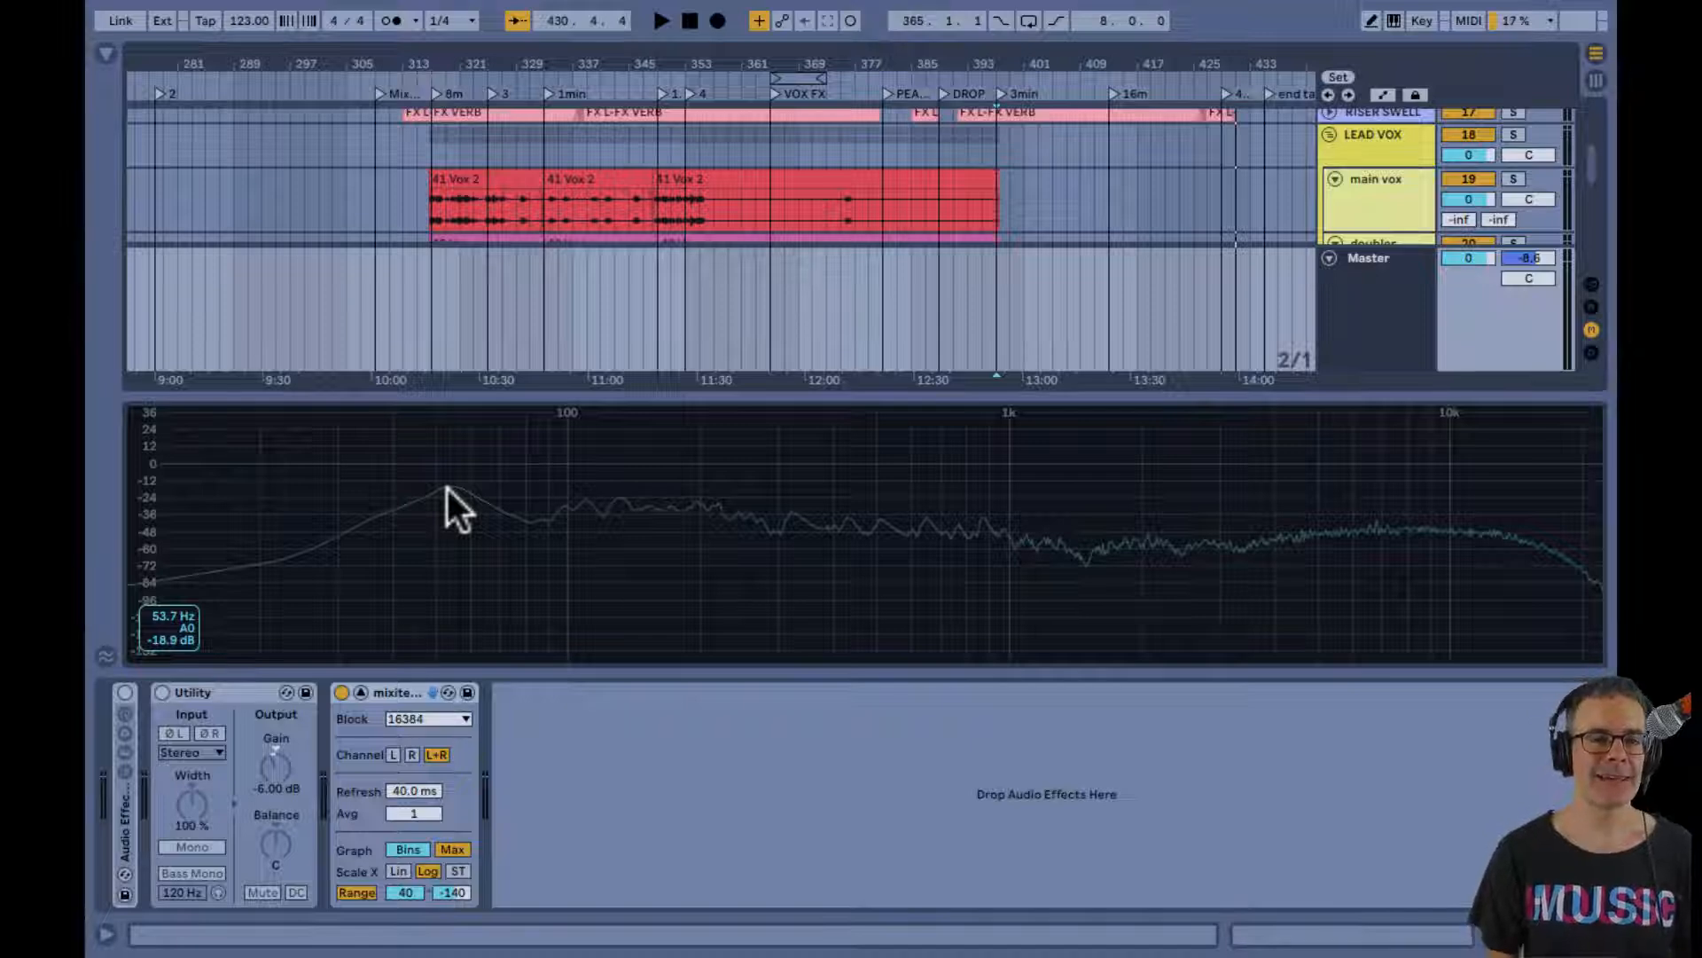
pyautogui.press('section')
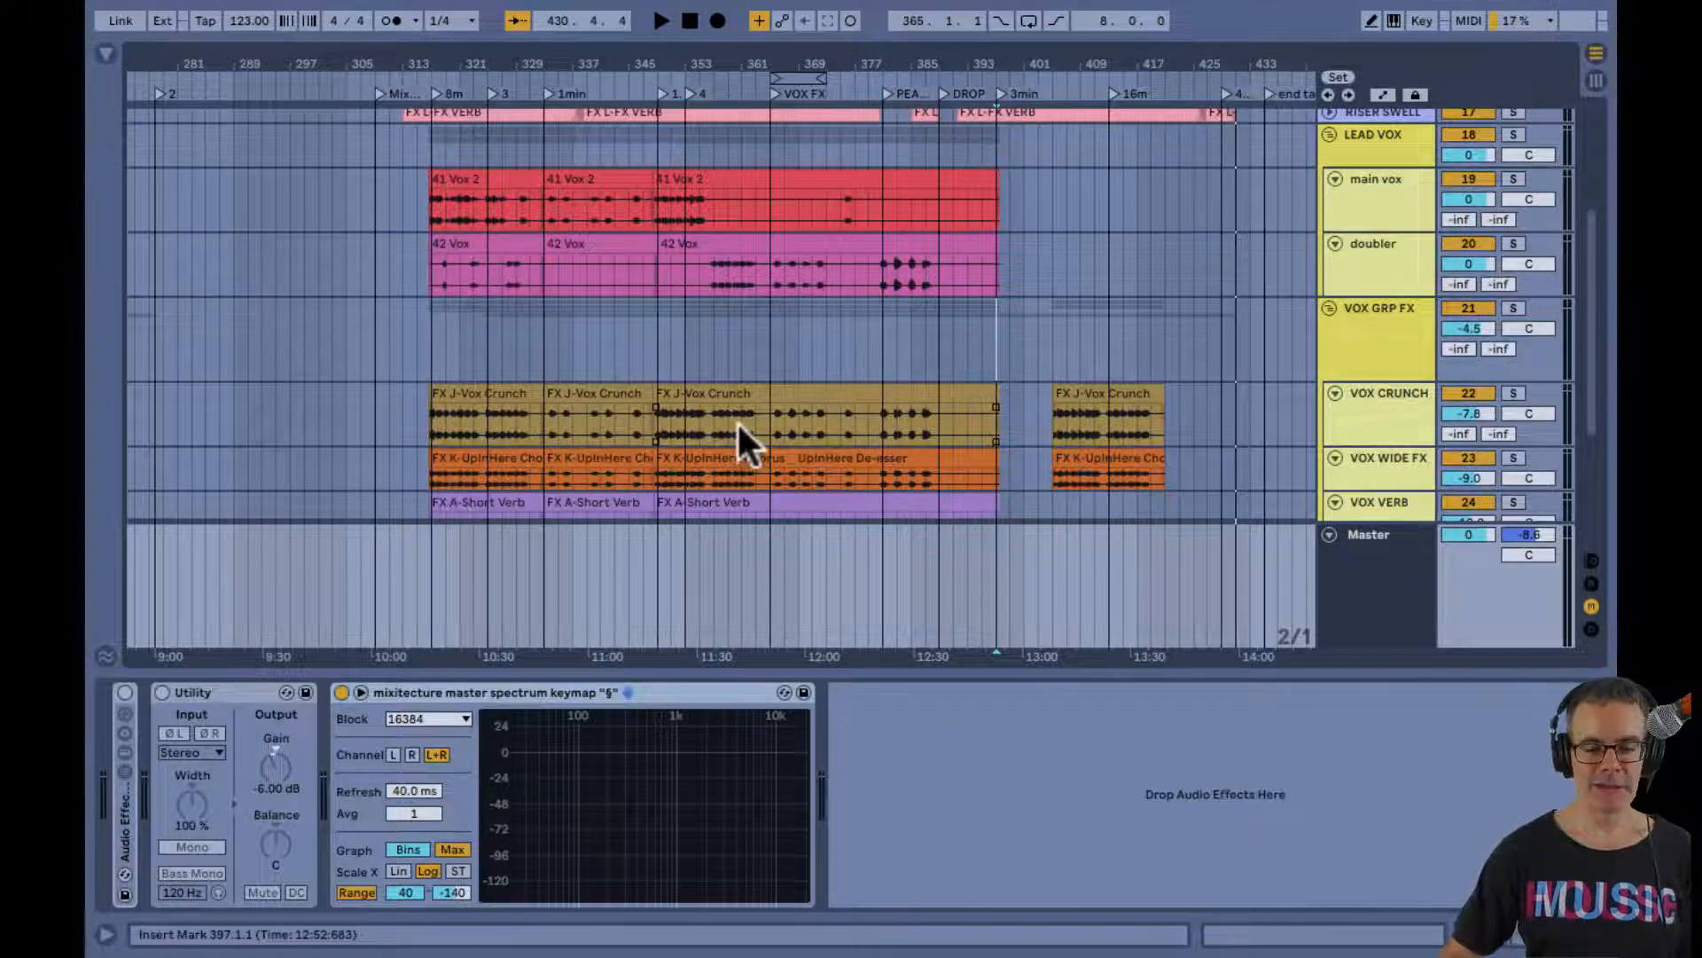
pyautogui.scroll(-2, 737, 421)
pyautogui.scroll(3, 737, 420)
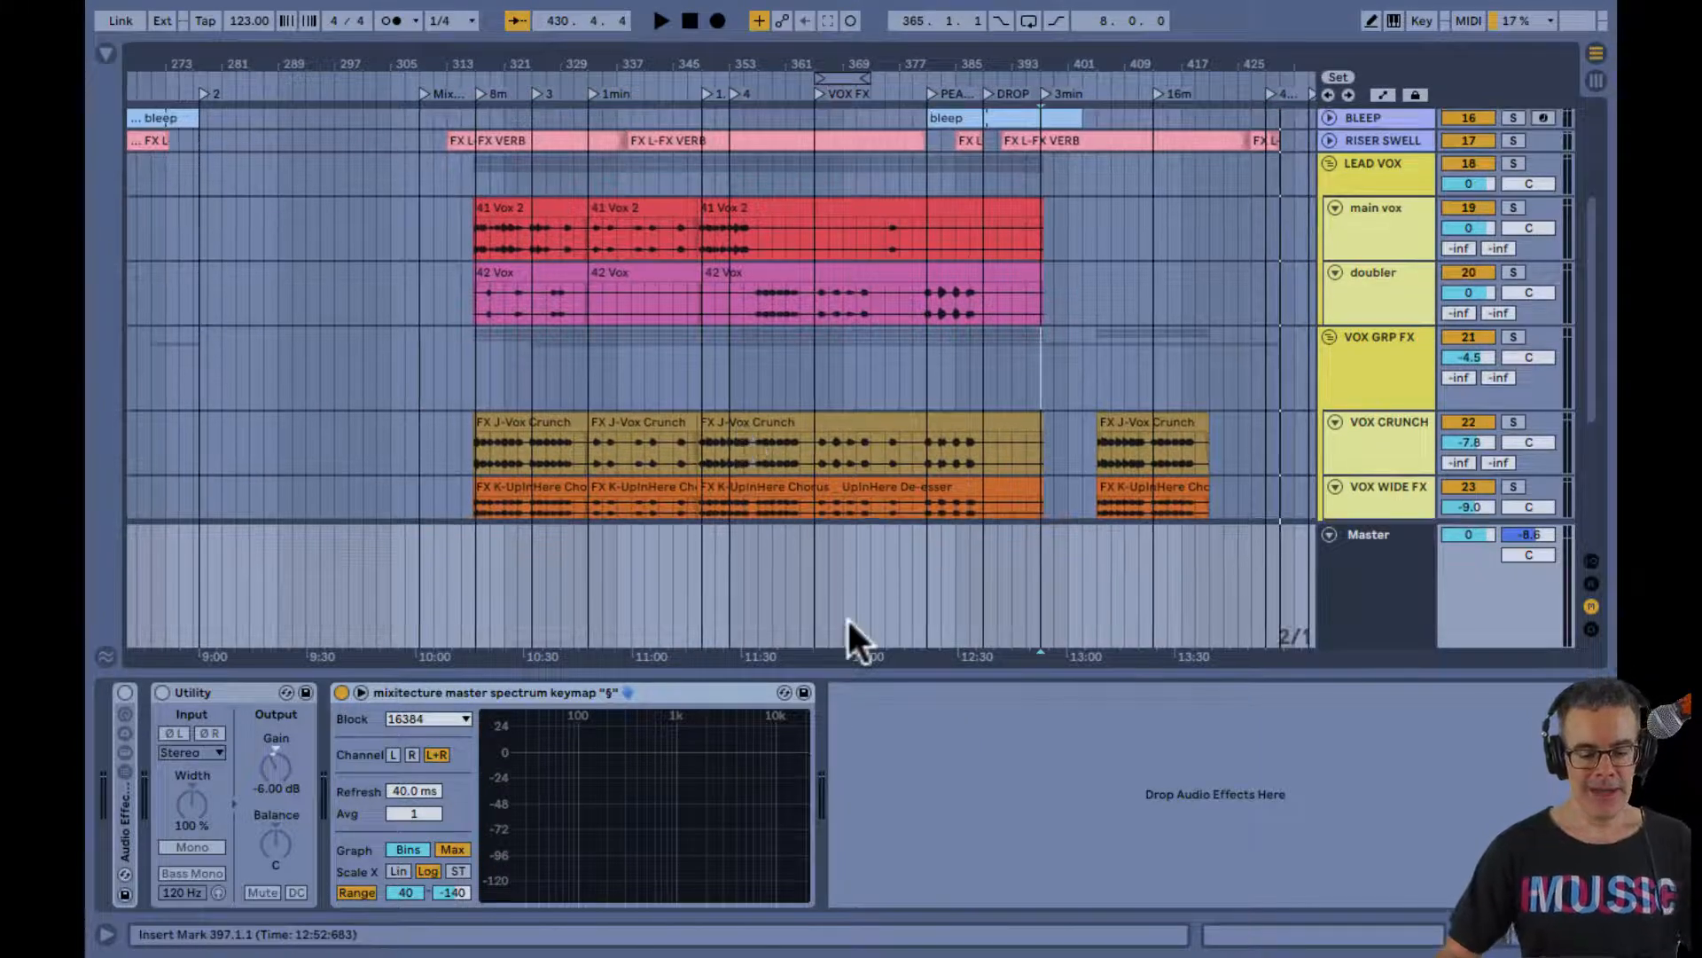
pyautogui.press('alt+super+l')
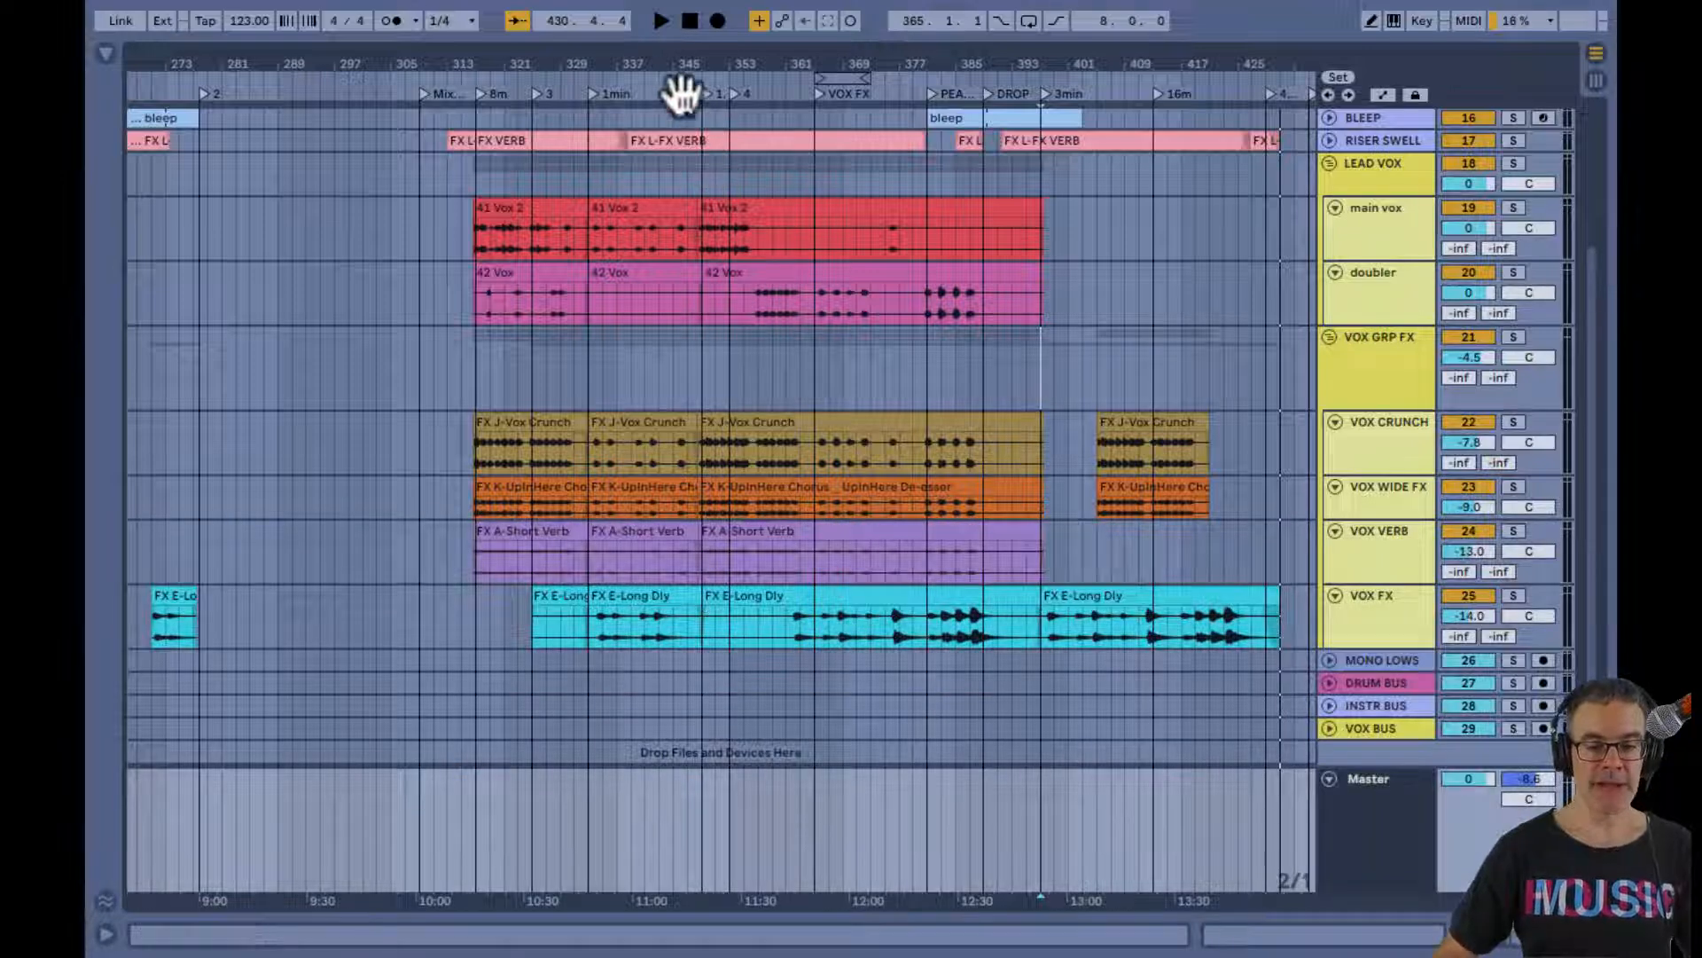
# Examine how the lead vocal and vocal effect clips are laid out across the arrangement
pyautogui.moveTo(661, 55); pyautogui.dragTo(671, 61)
pyautogui.hscroll(5, 862, 247)
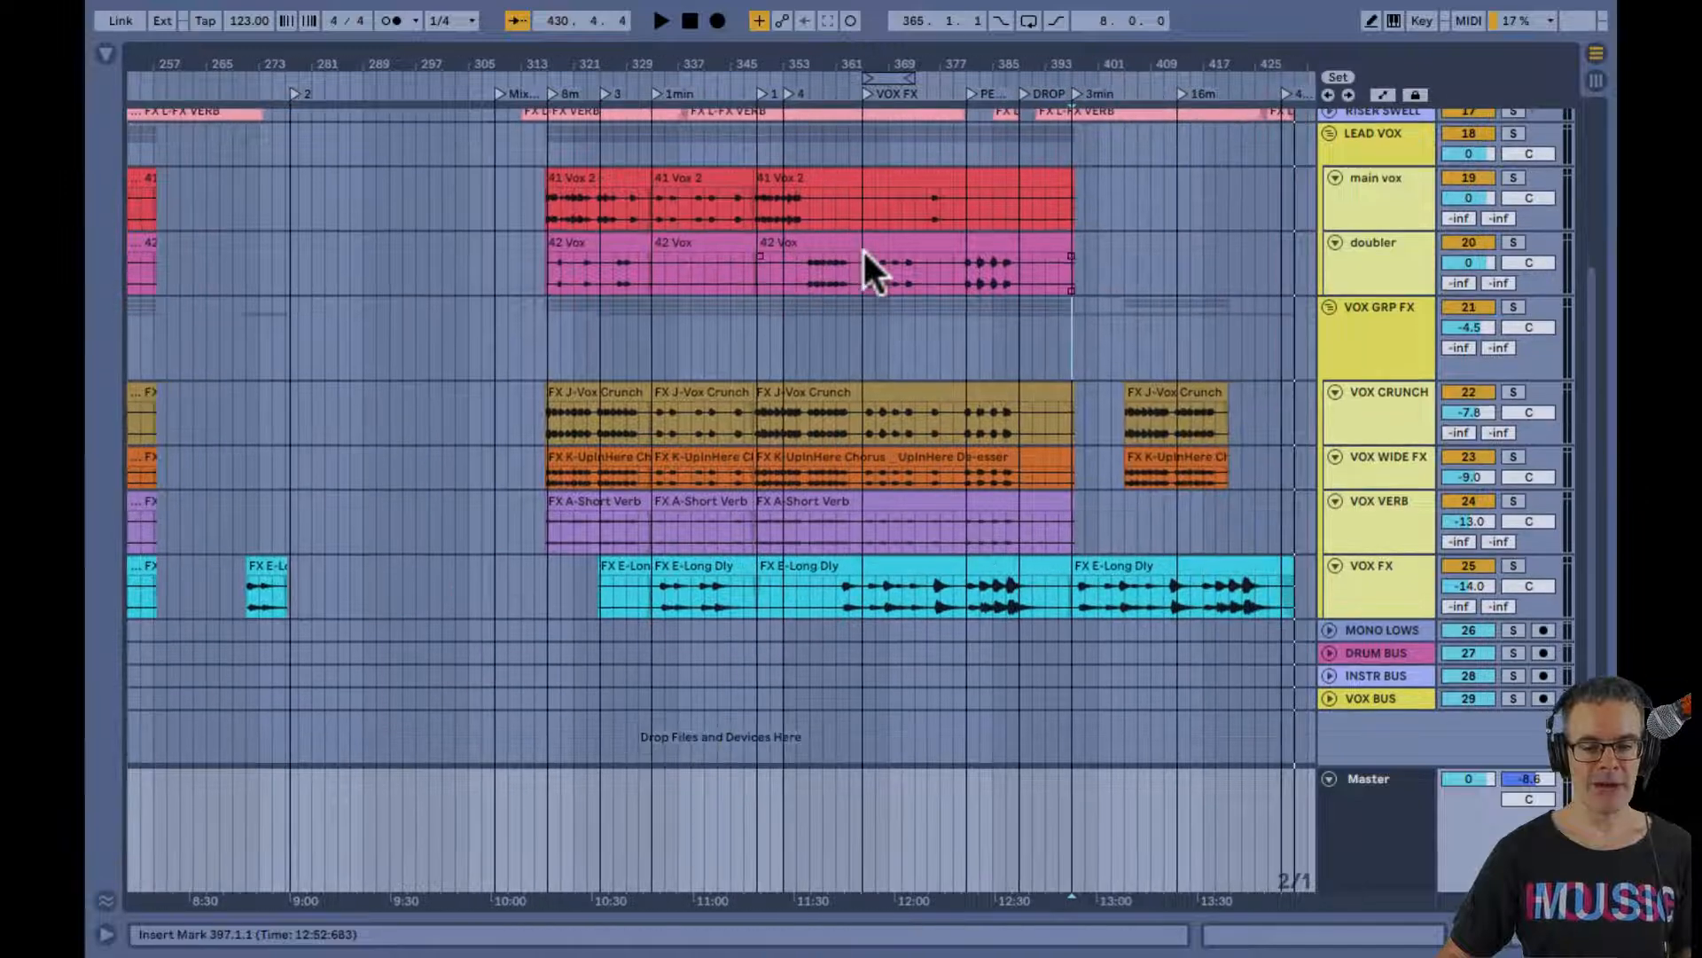
pyautogui.scroll(3, 862, 247)
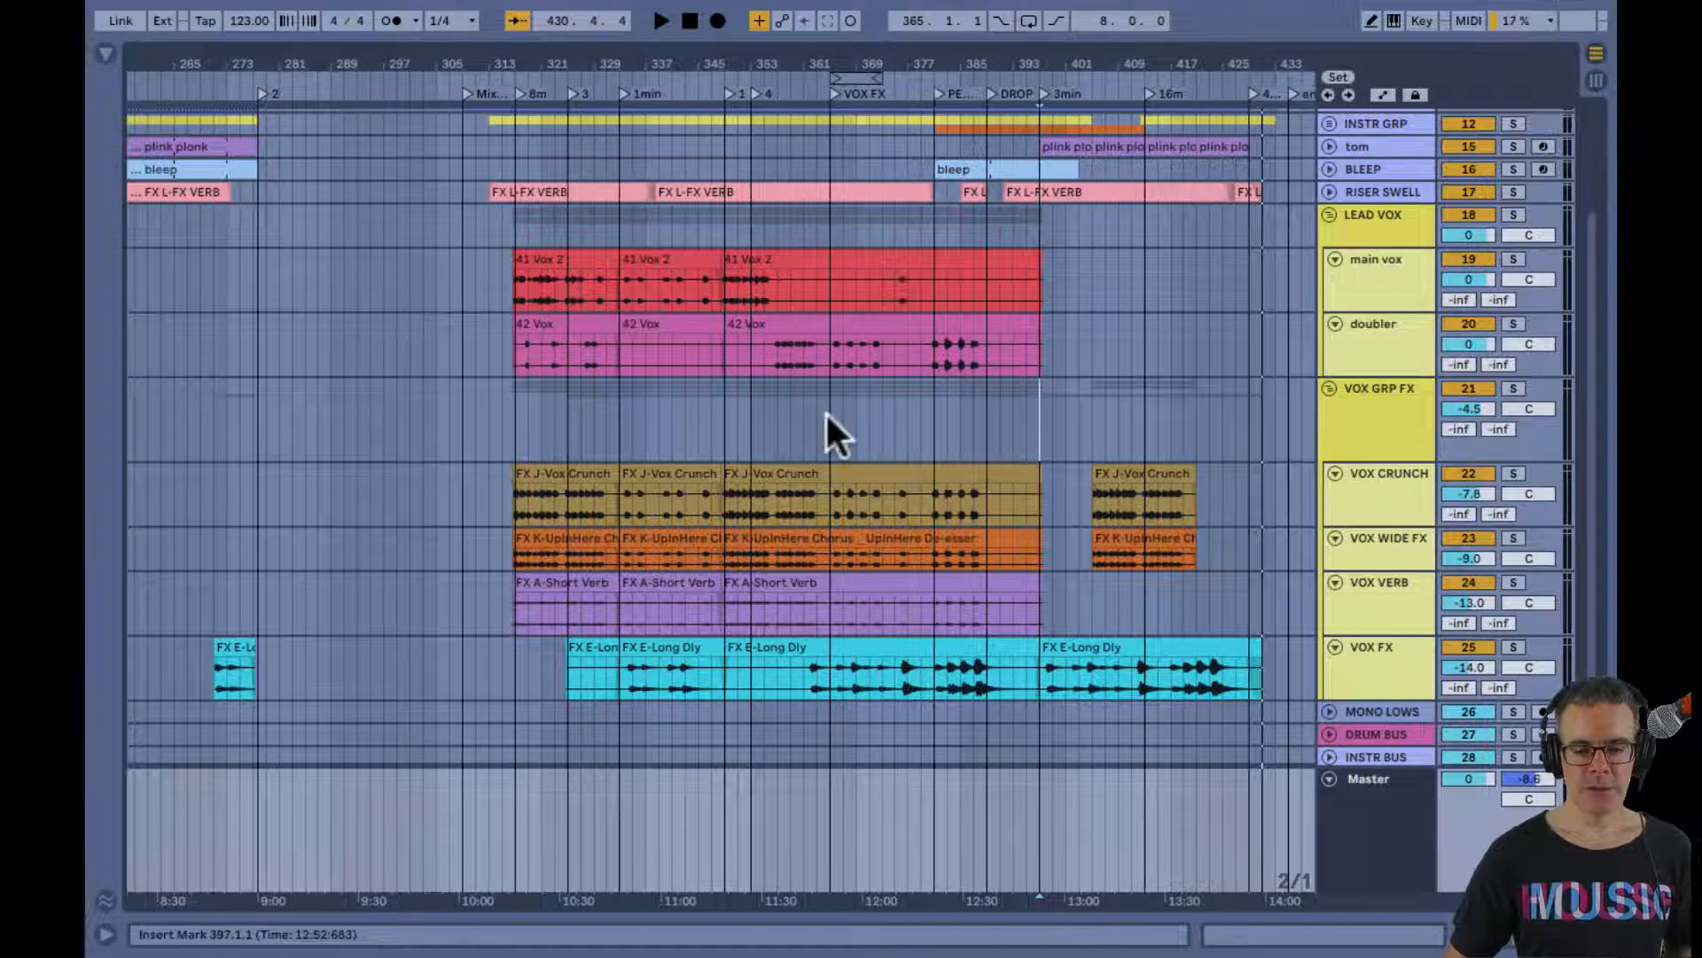
pyautogui.hscroll(3, 827, 411)
pyautogui.scroll(-2, 826, 411)
pyautogui.scroll(2, 826, 411)
pyautogui.scroll(1, 826, 411)
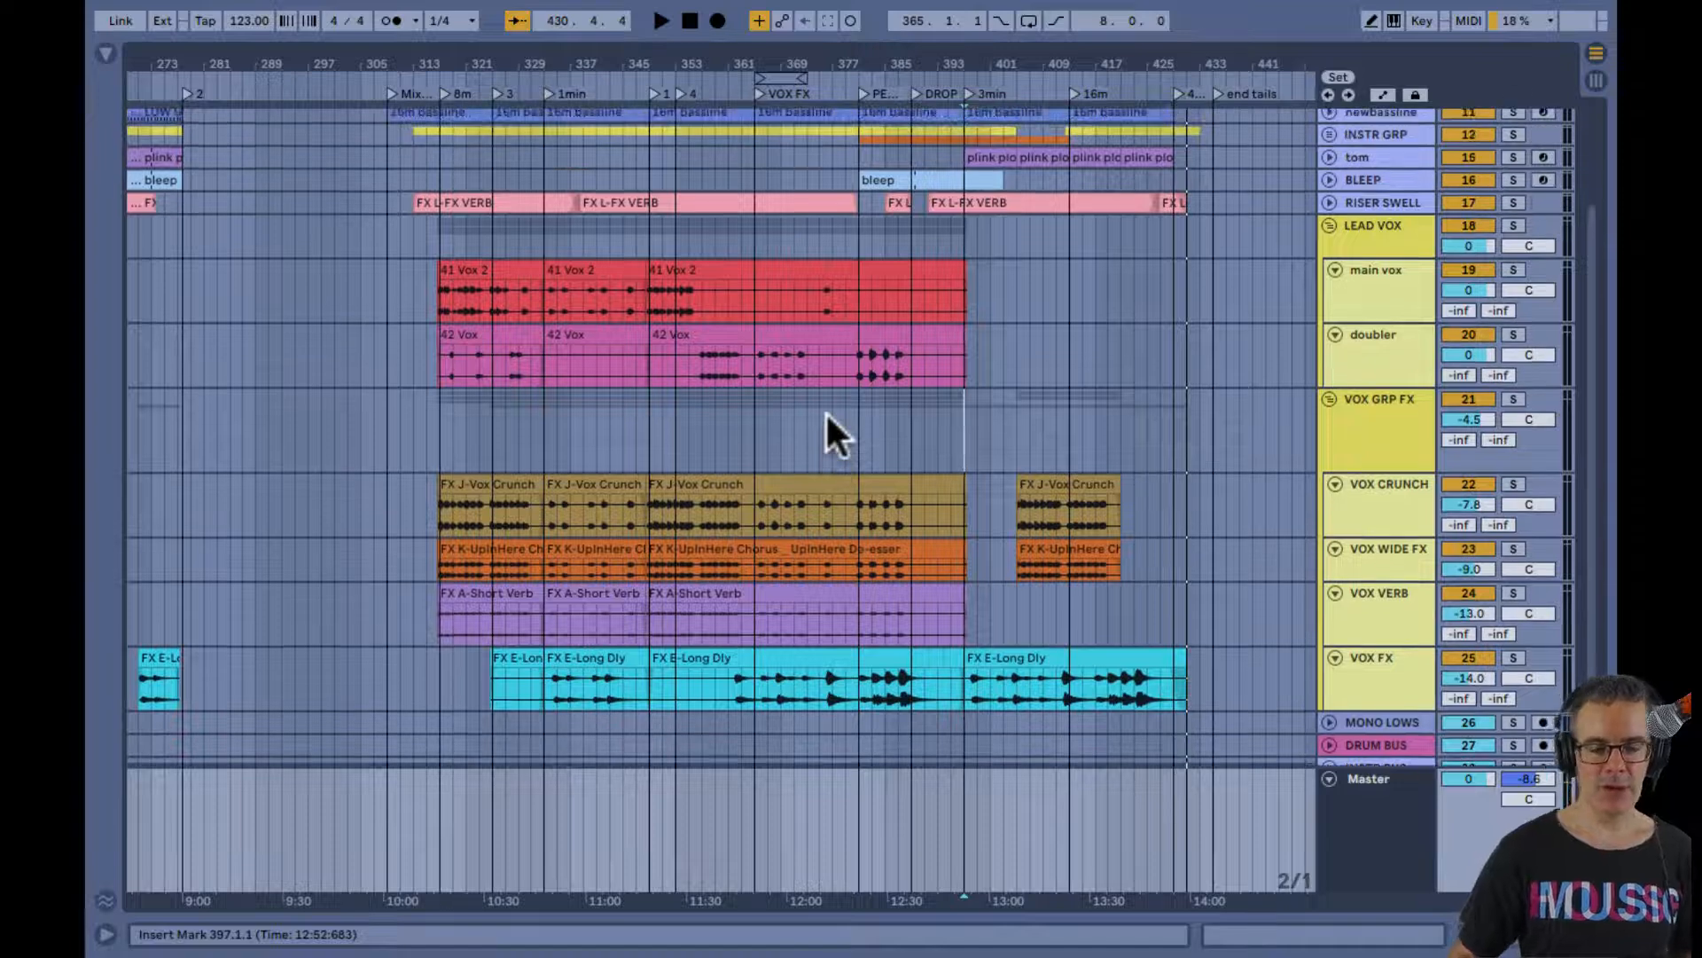
pyautogui.scroll(-1, 826, 412)
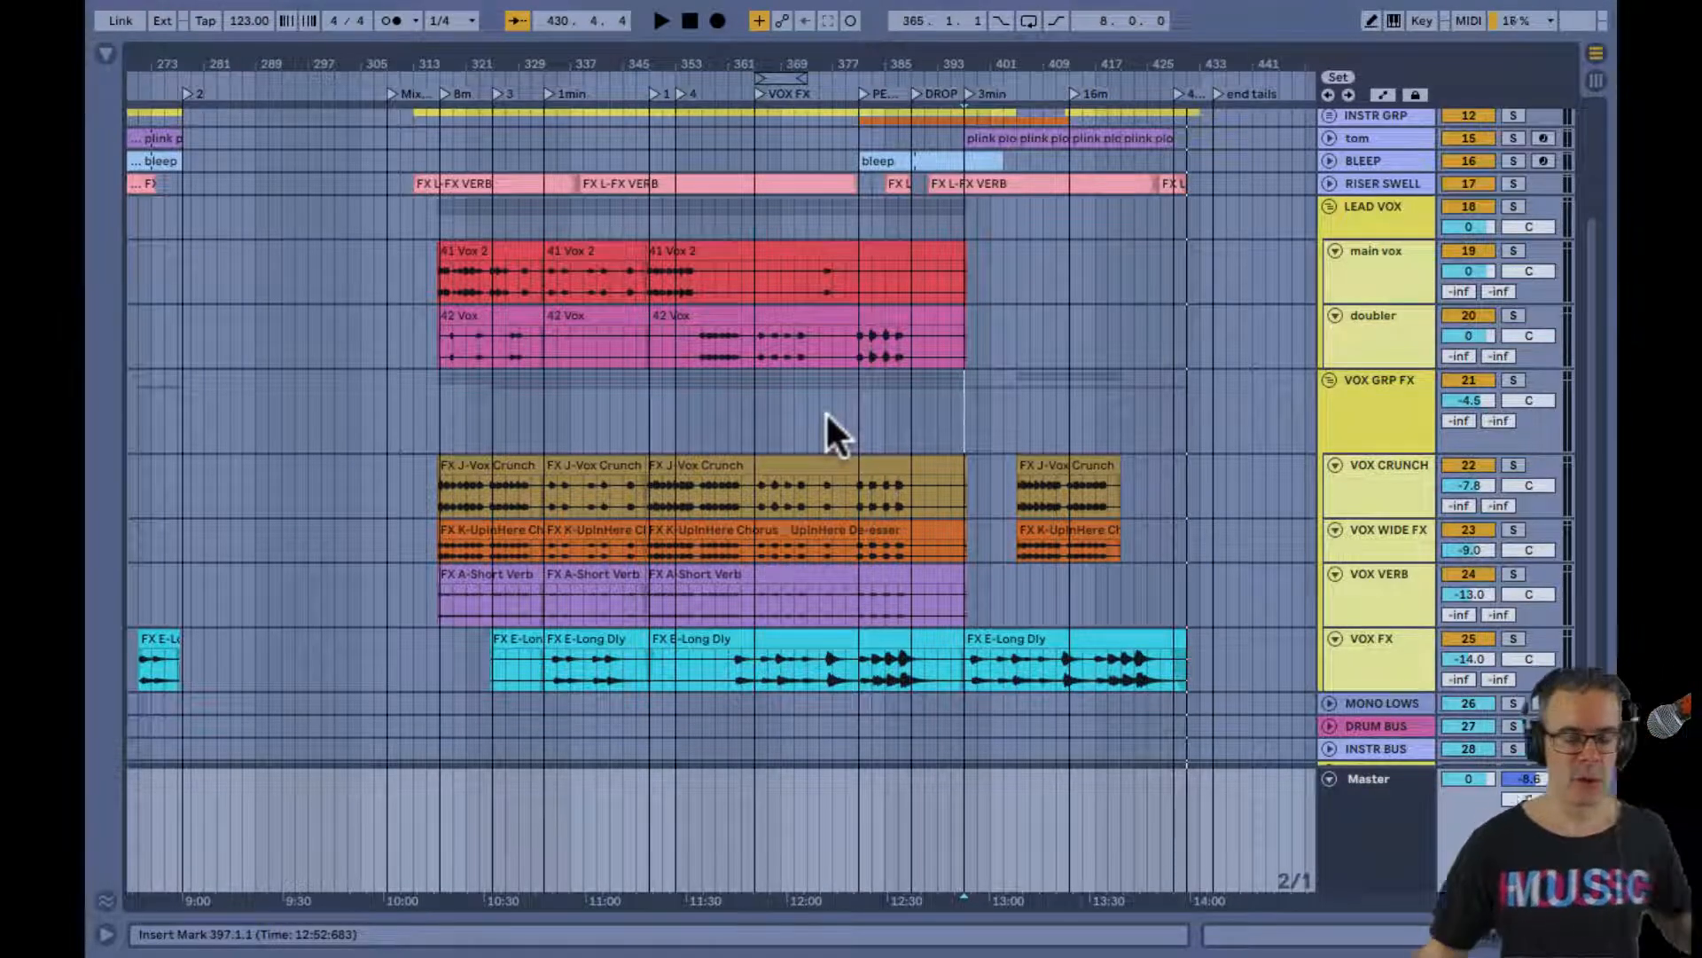
# Switch to Firefox, close the purchase form on the How To EQ Your Tracks page and open the Mixitecture courses home page
pyautogui.press('super+Tab')
pyautogui.press('super+Tab')
pyautogui.press('super+Tab')
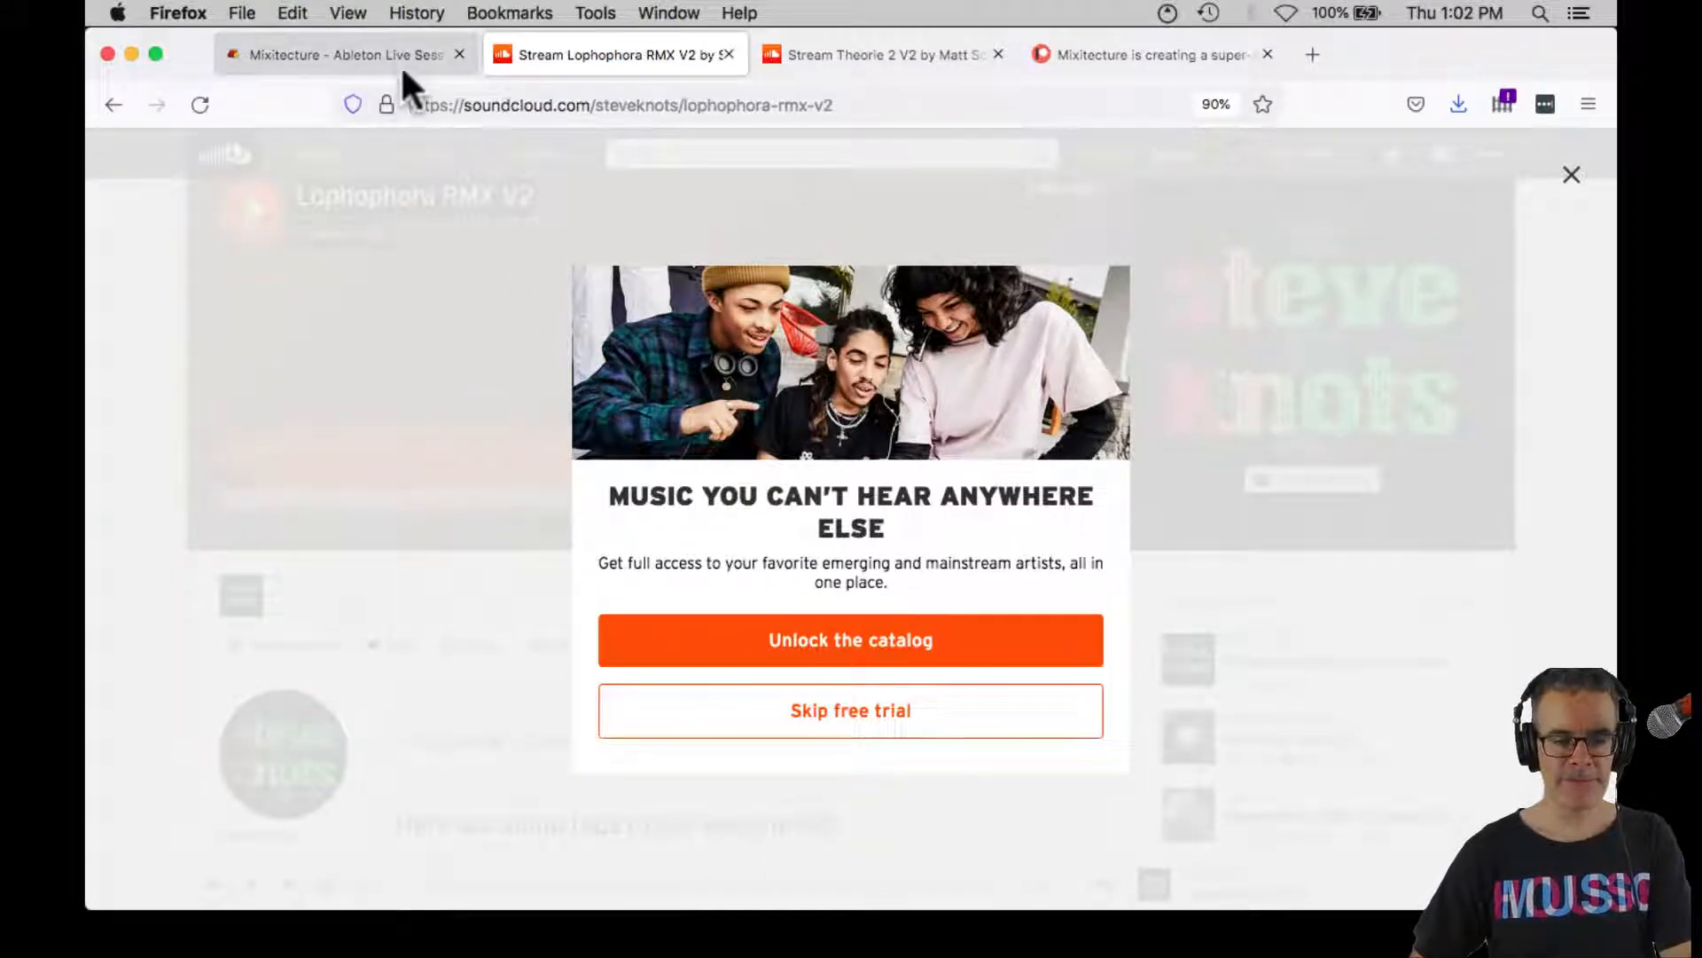
pyautogui.click(401, 58)
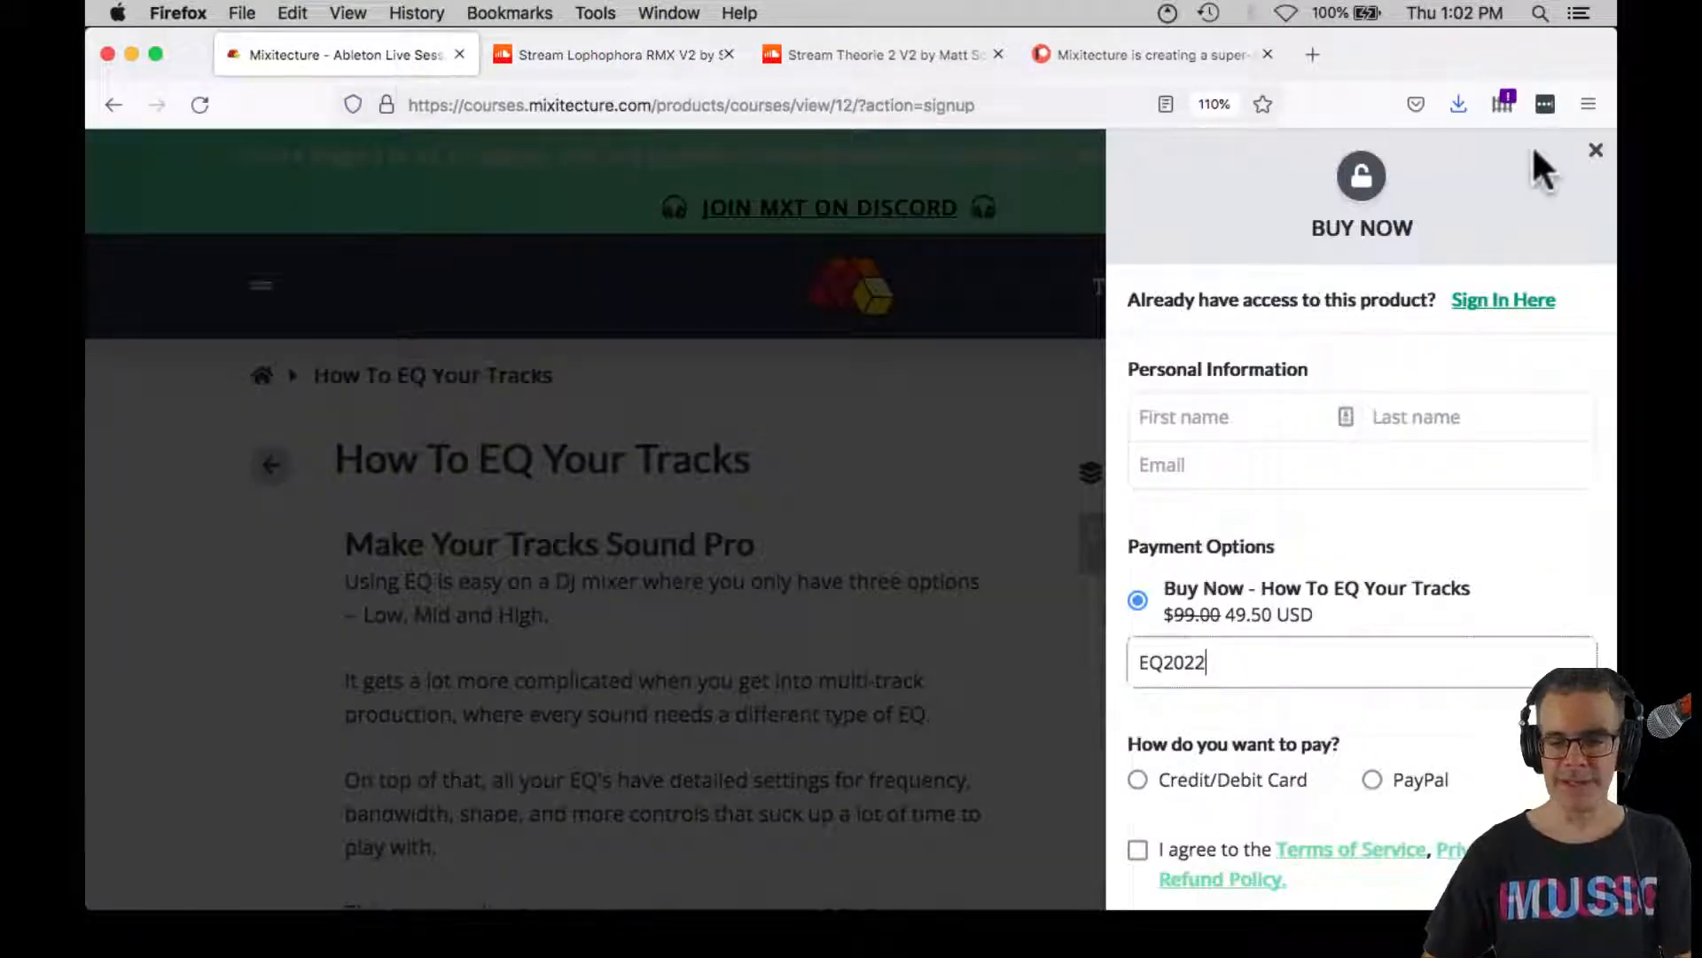
pyautogui.click(1596, 151)
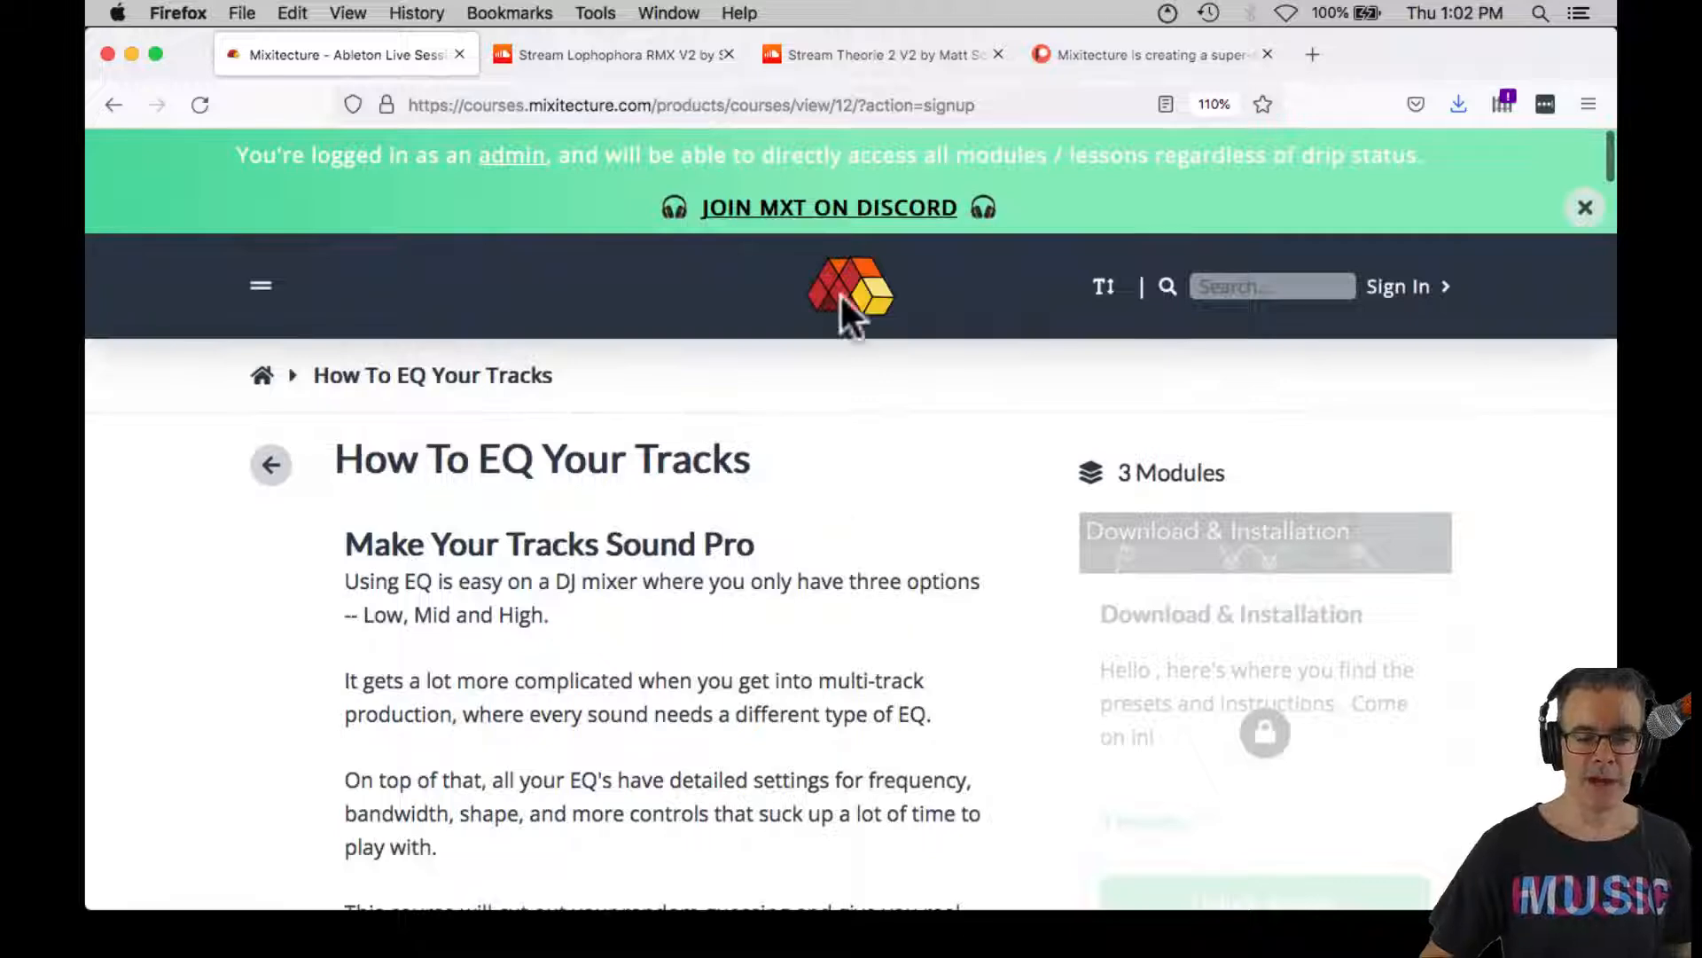
pyautogui.click(842, 291)
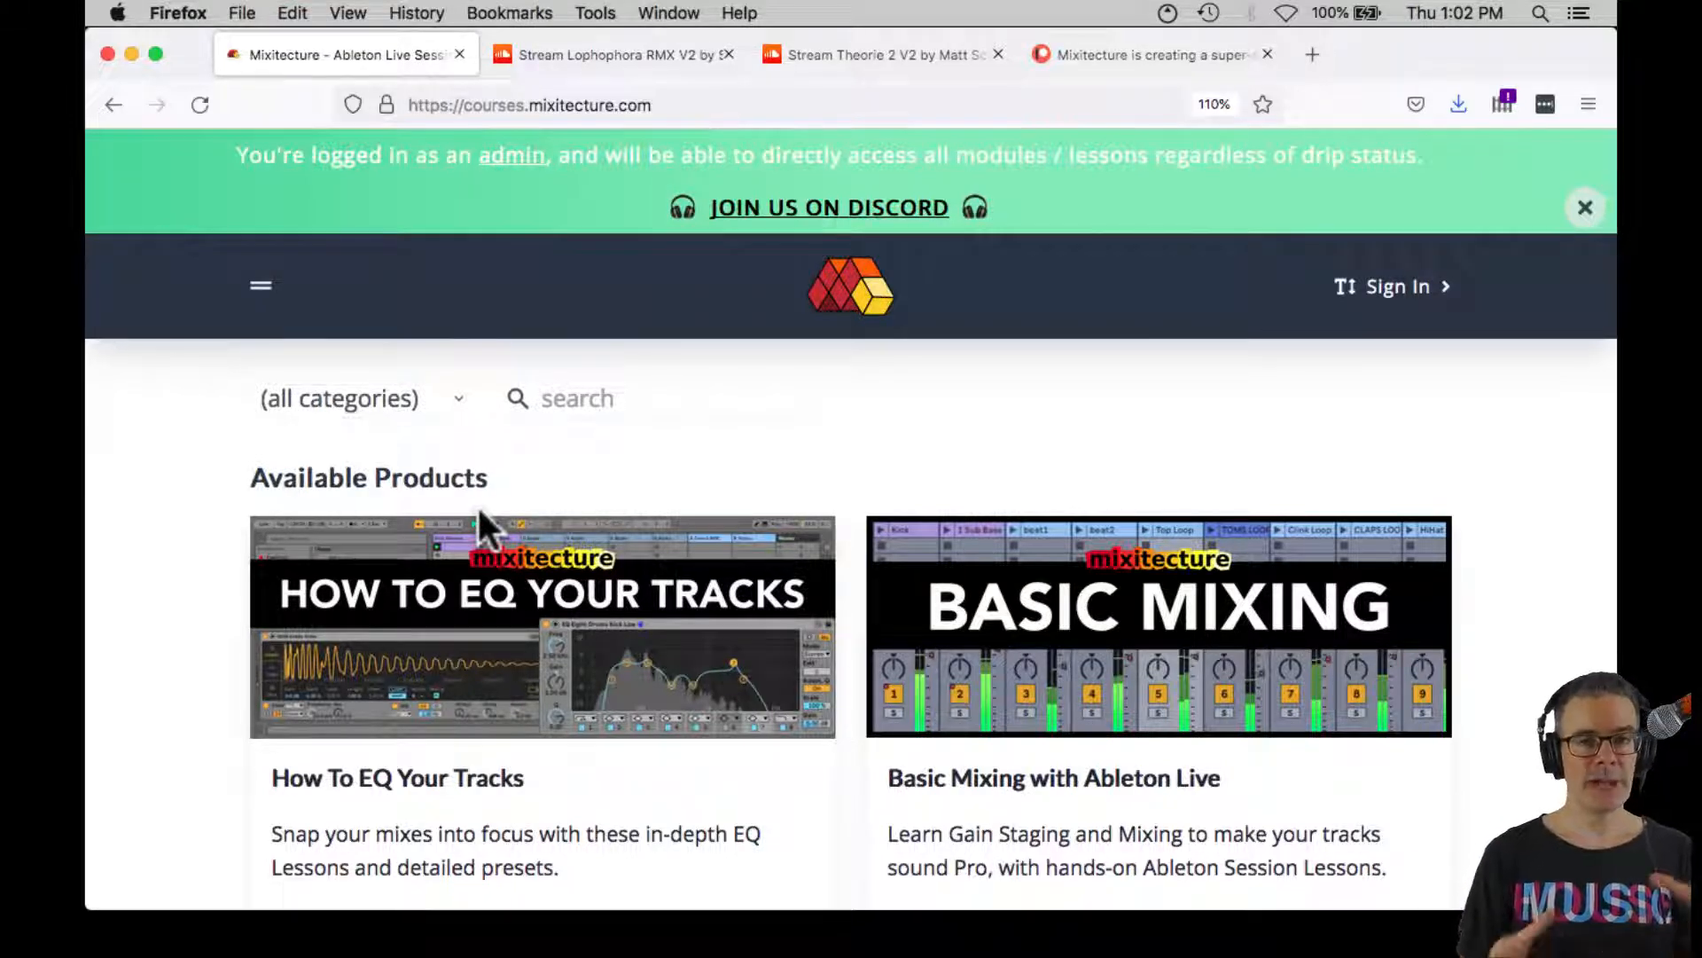
# Open the How To EQ Your Tracks course details and read through its introduction, learning outcomes and preset preview
pyautogui.scroll(-5, 477, 504)
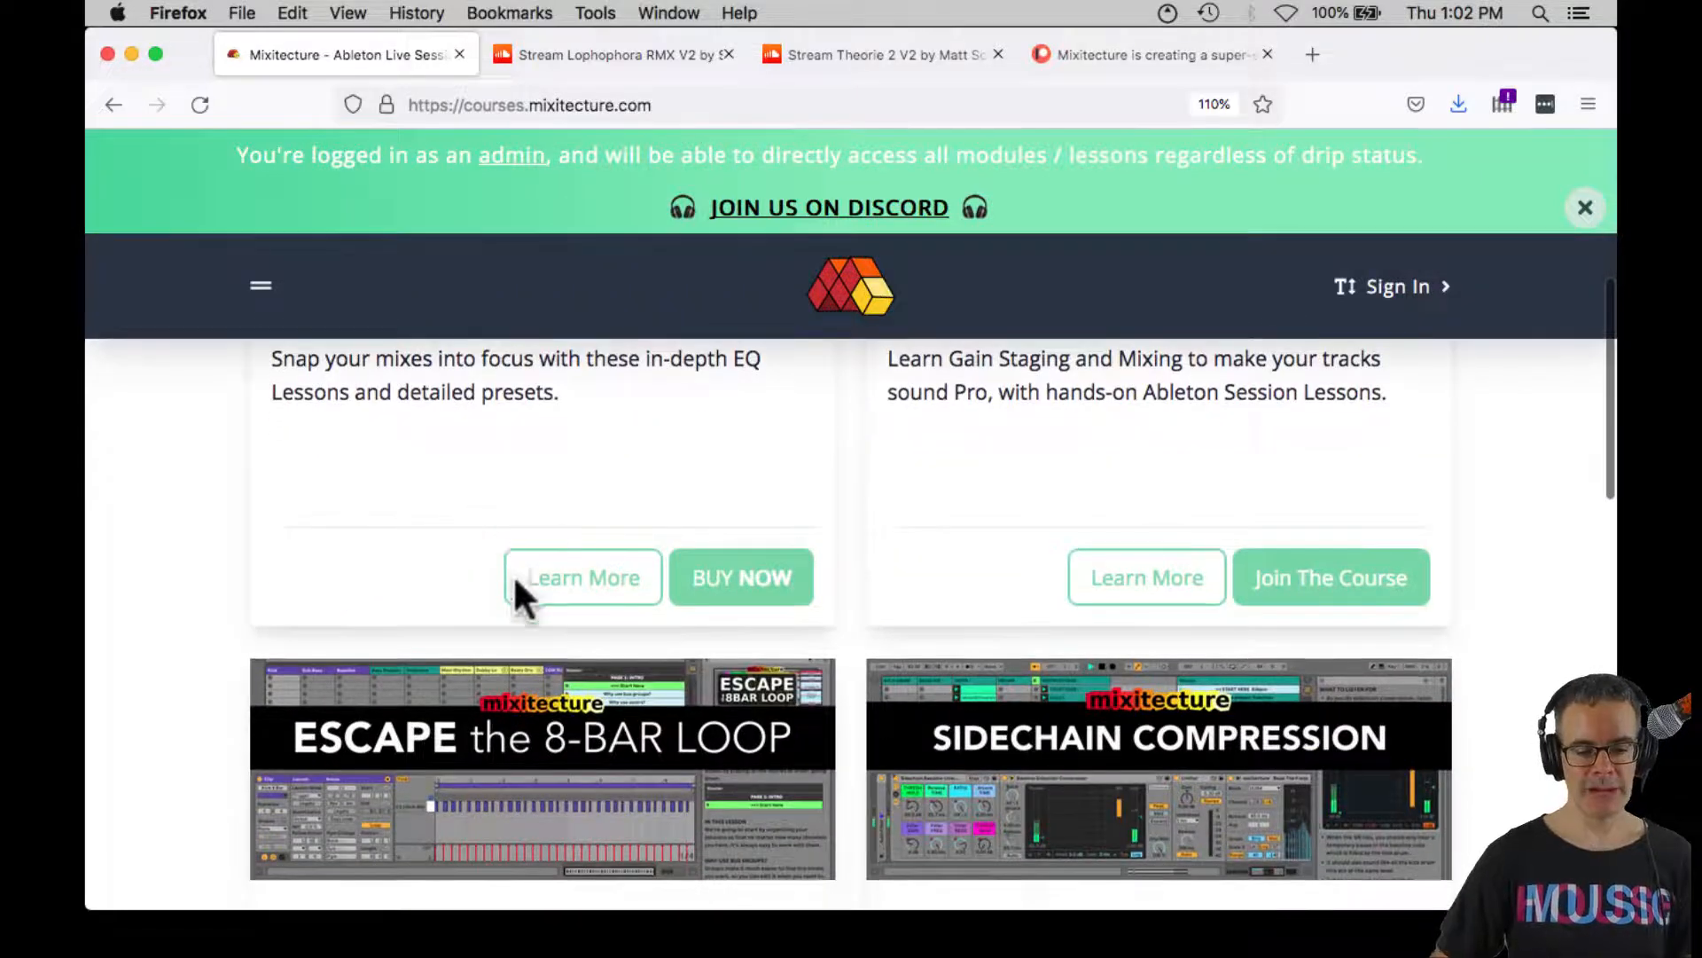
pyautogui.click(524, 578)
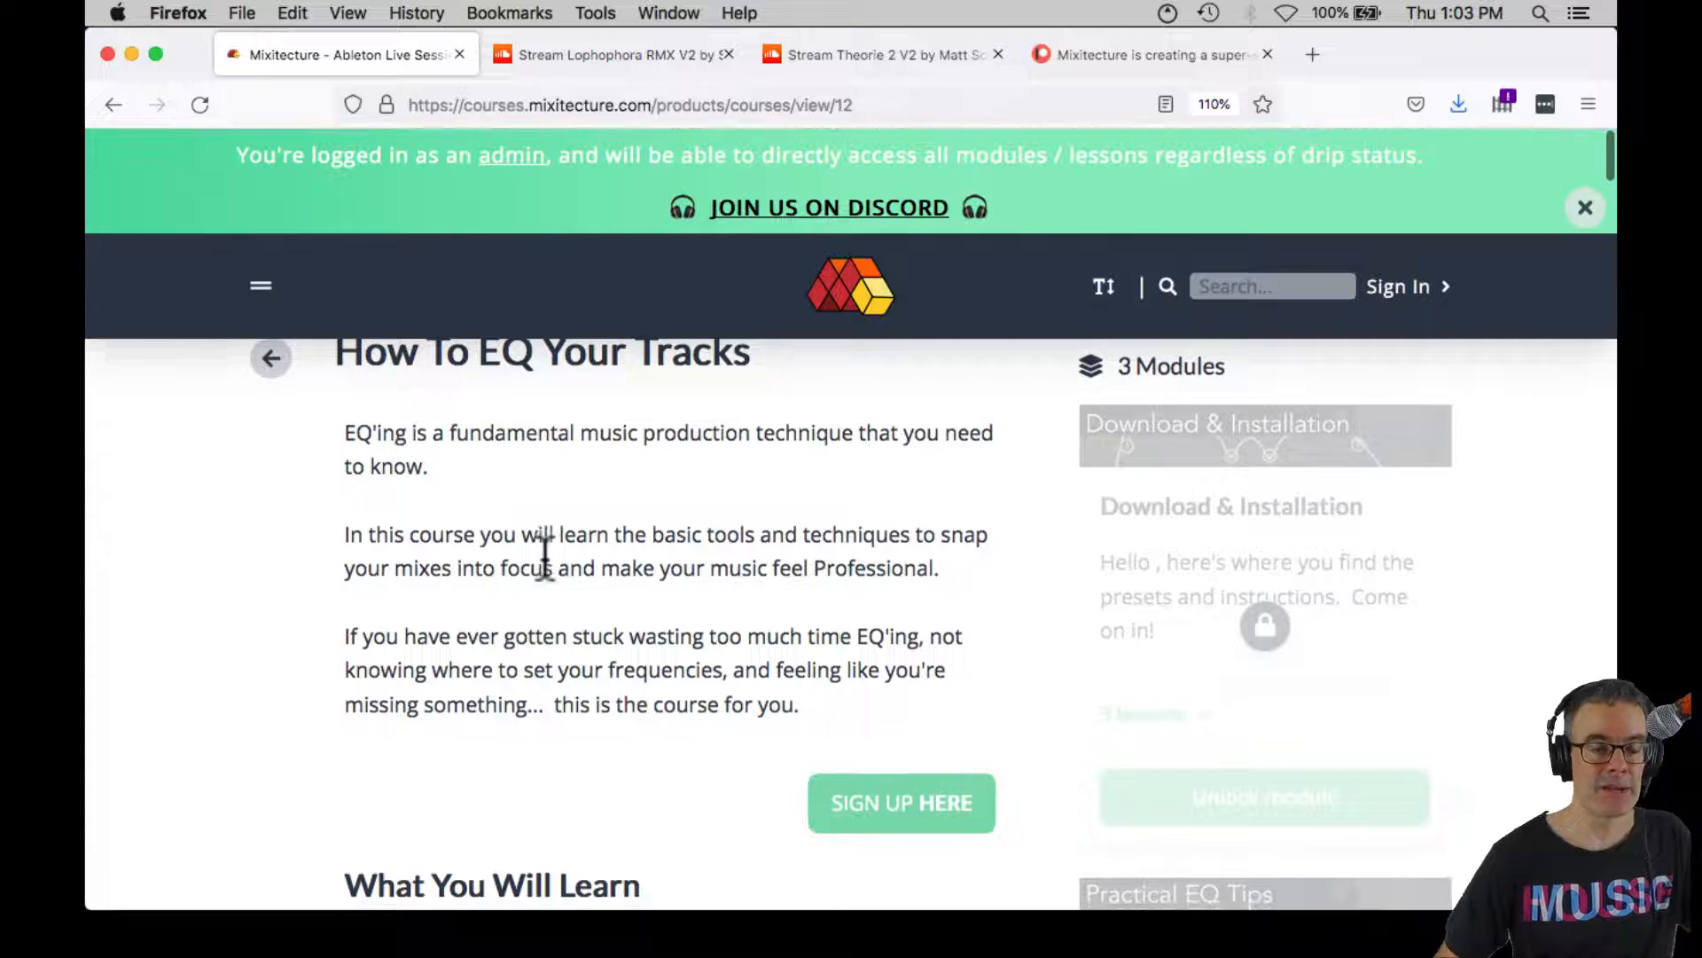
pyautogui.scroll(2, 561, 532)
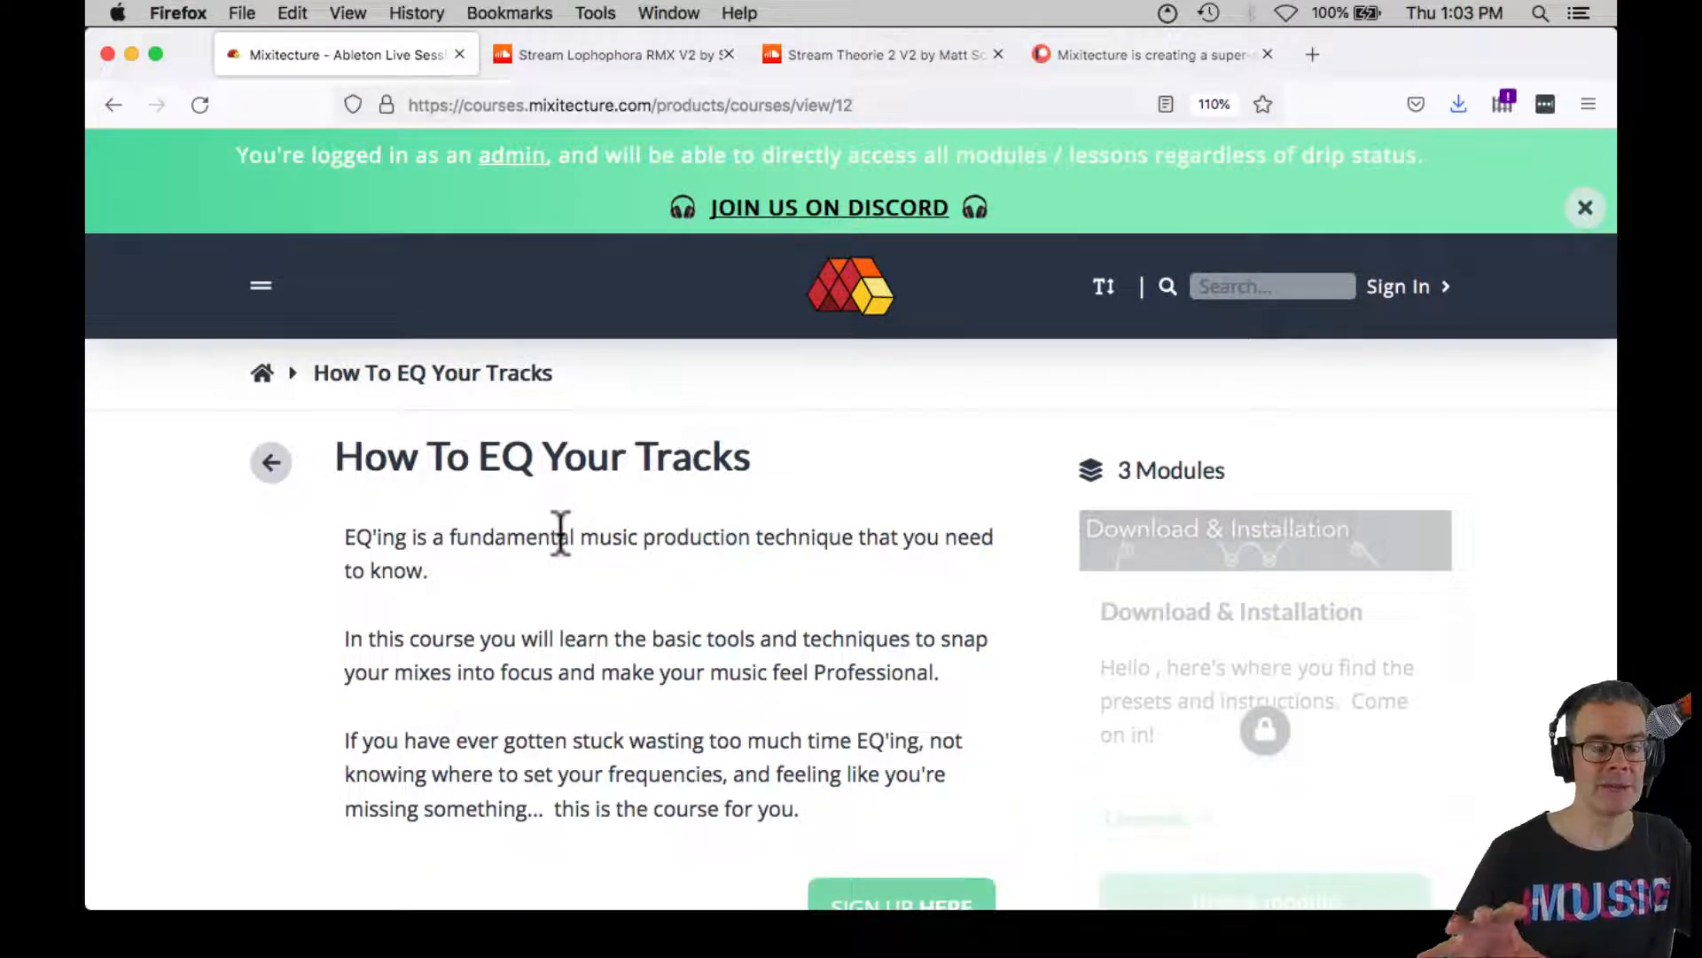
pyautogui.scroll(-10, 560, 532)
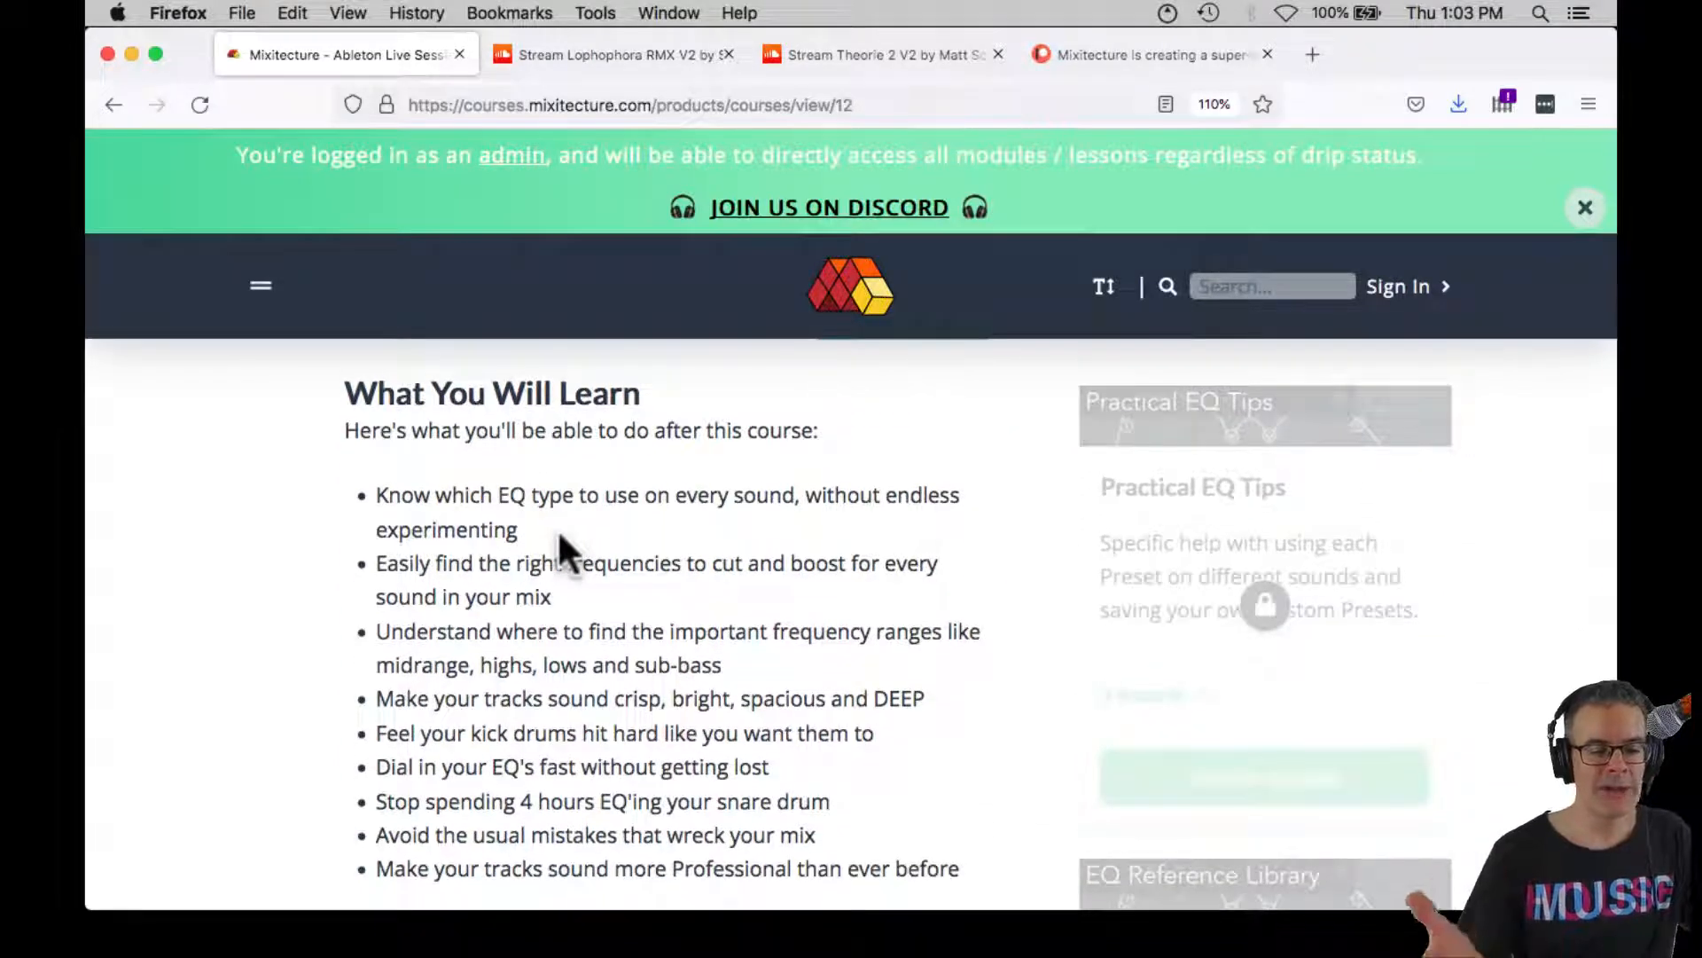
pyautogui.scroll(-1, 556, 529)
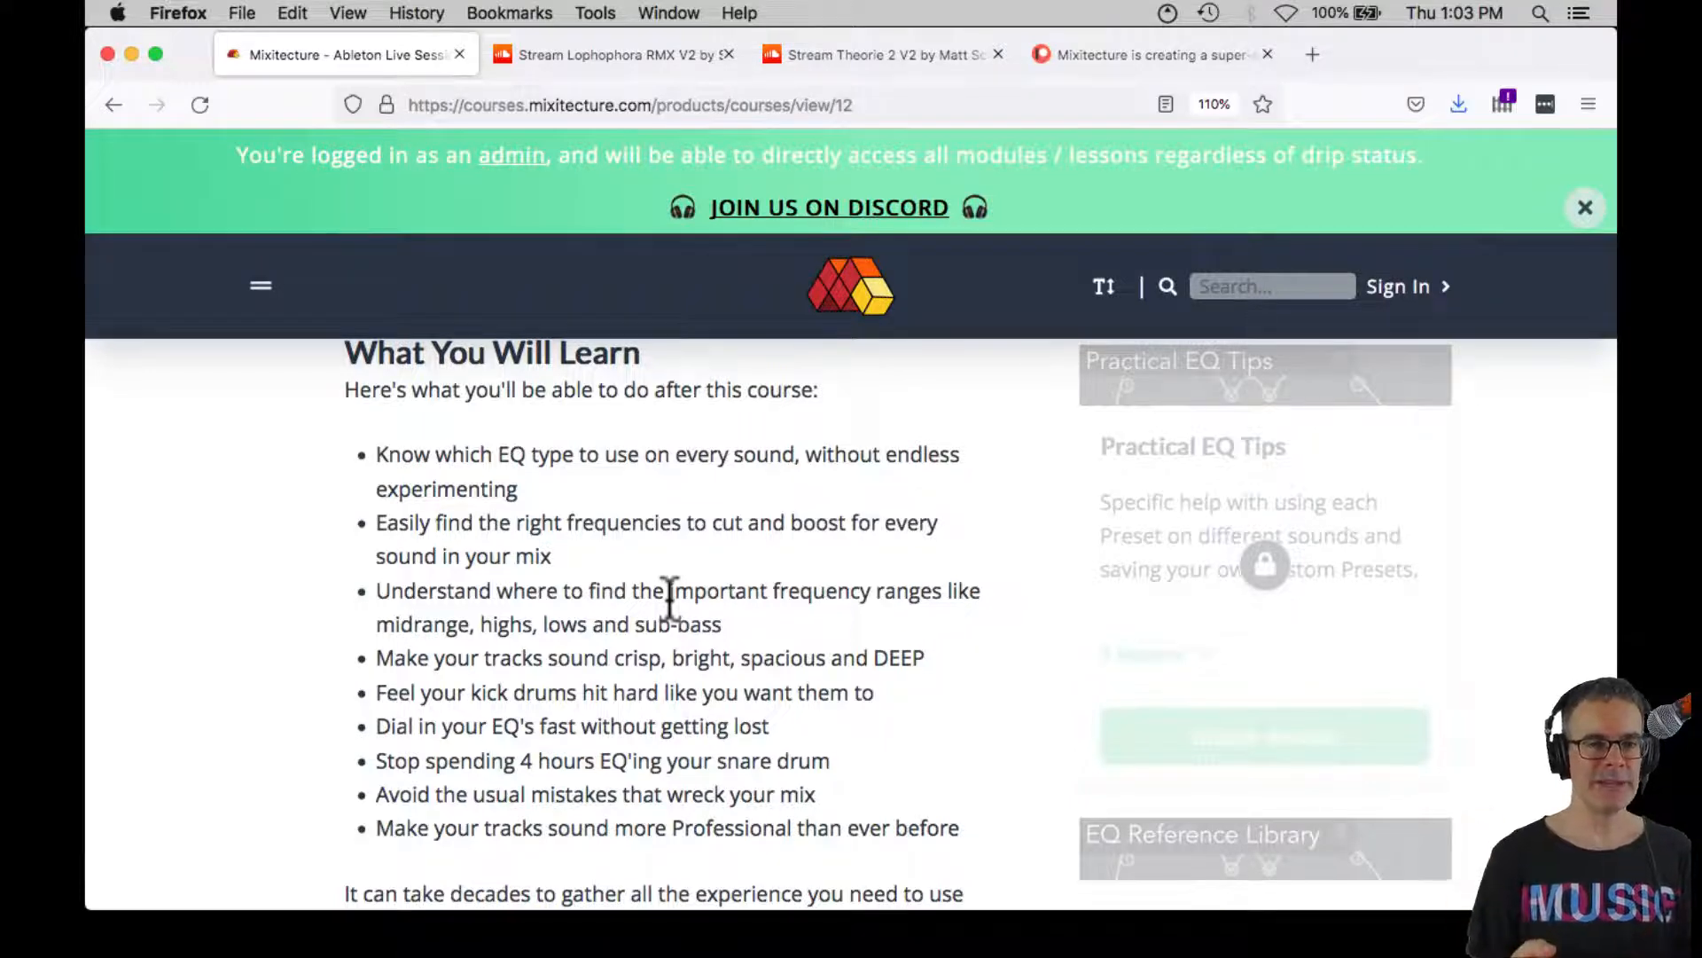
pyautogui.scroll(-6, 671, 601)
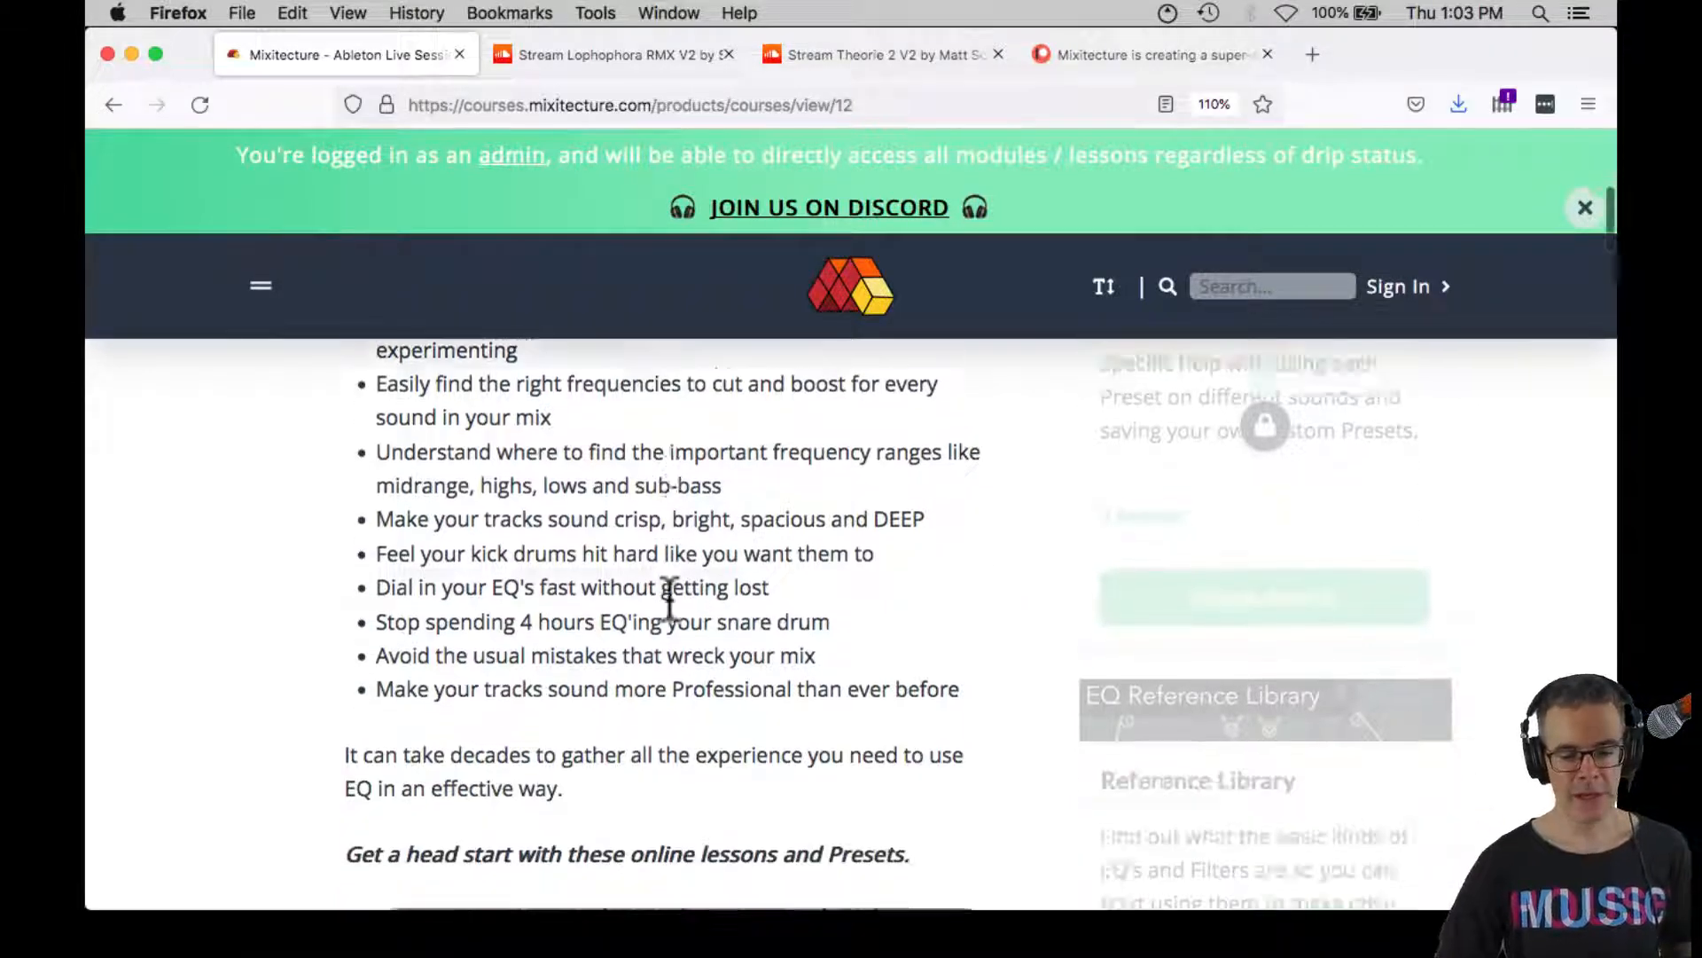
pyautogui.scroll(-2, 669, 595)
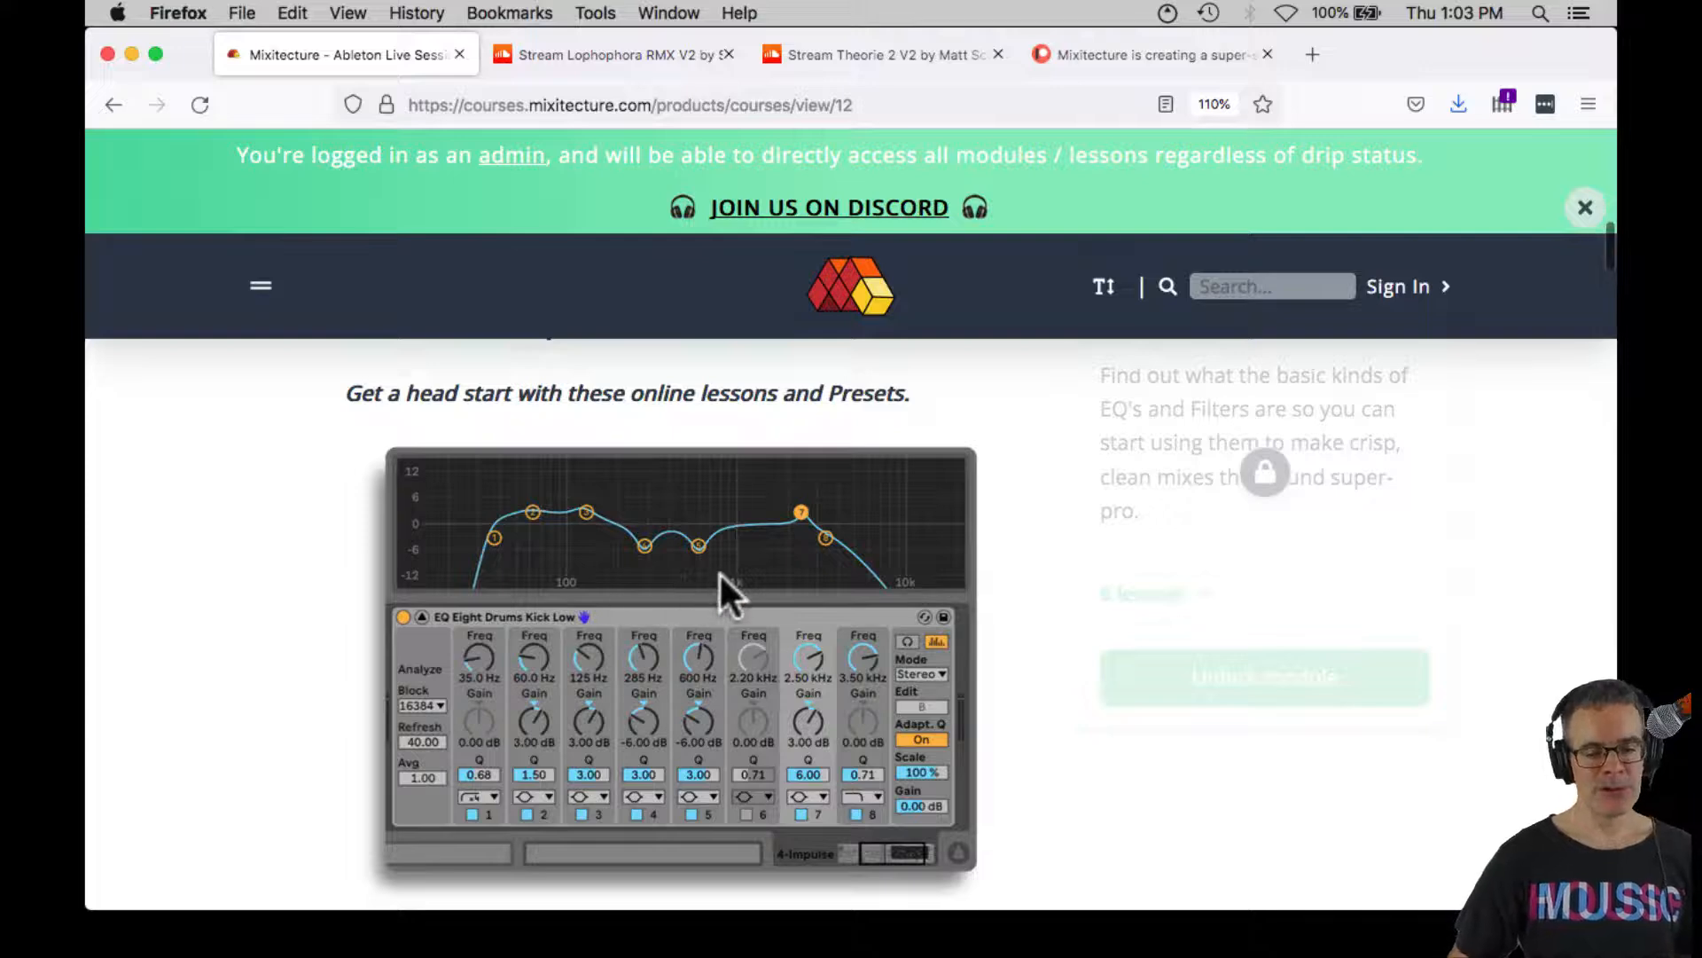
# Examine the list of EQ Eight presets for electronic music on the How To EQ Your Tracks course page
pyautogui.scroll(-8, 720, 574)
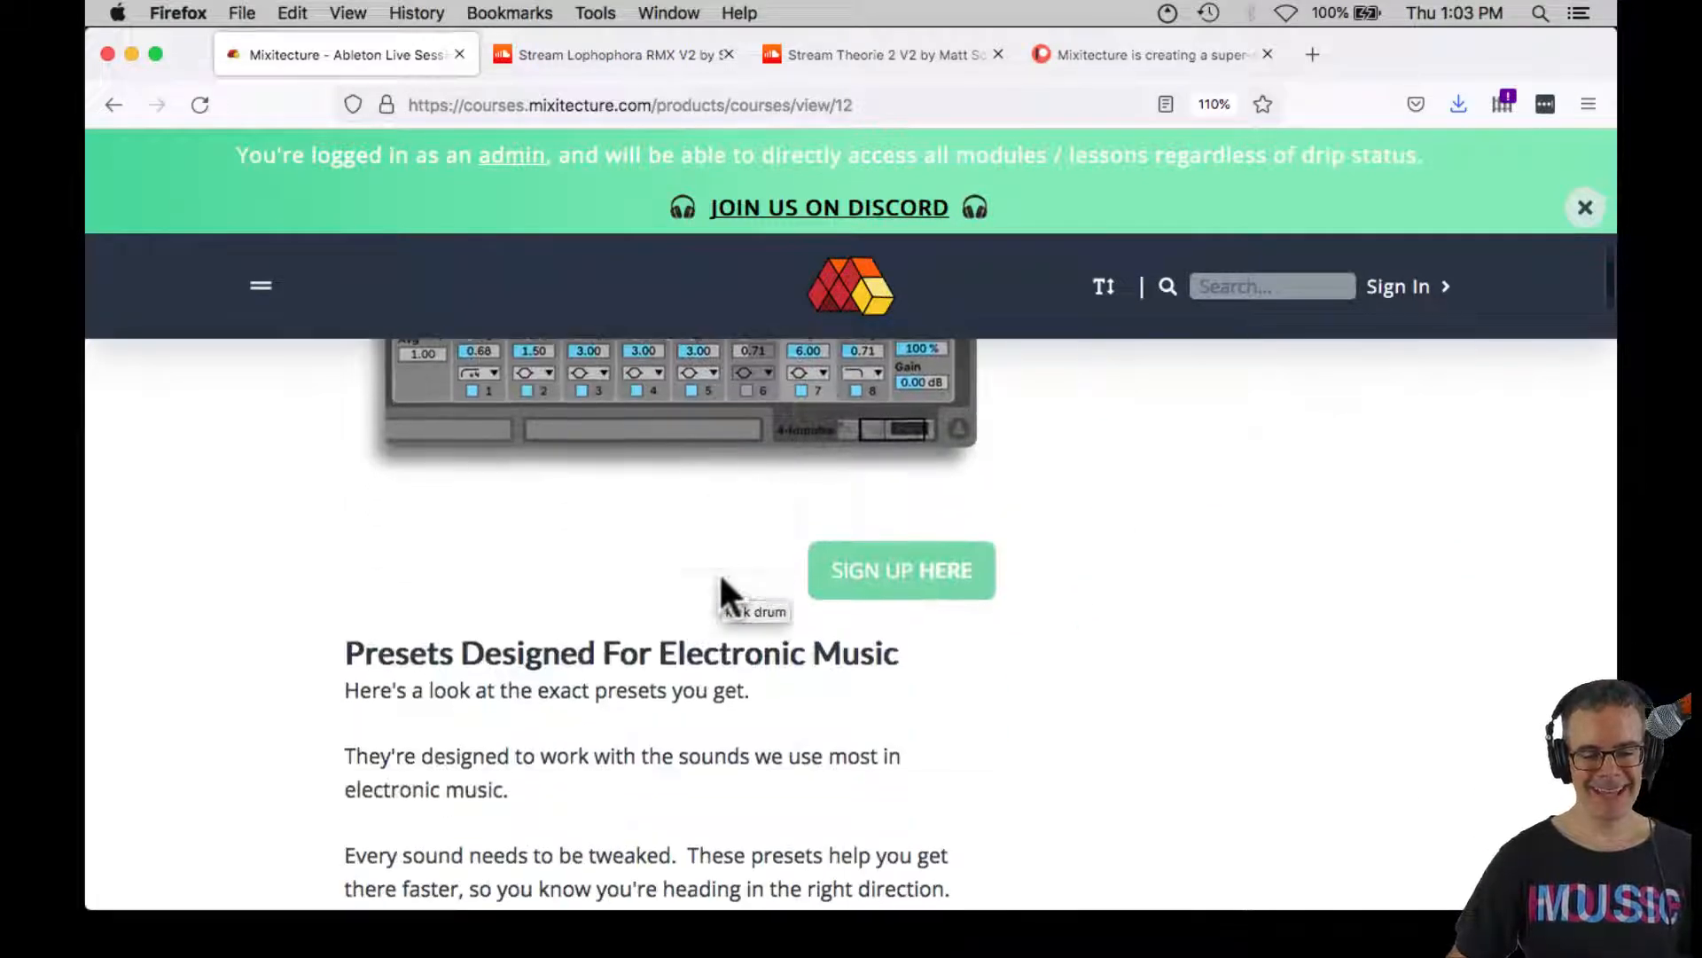
pyautogui.scroll(-12, 720, 576)
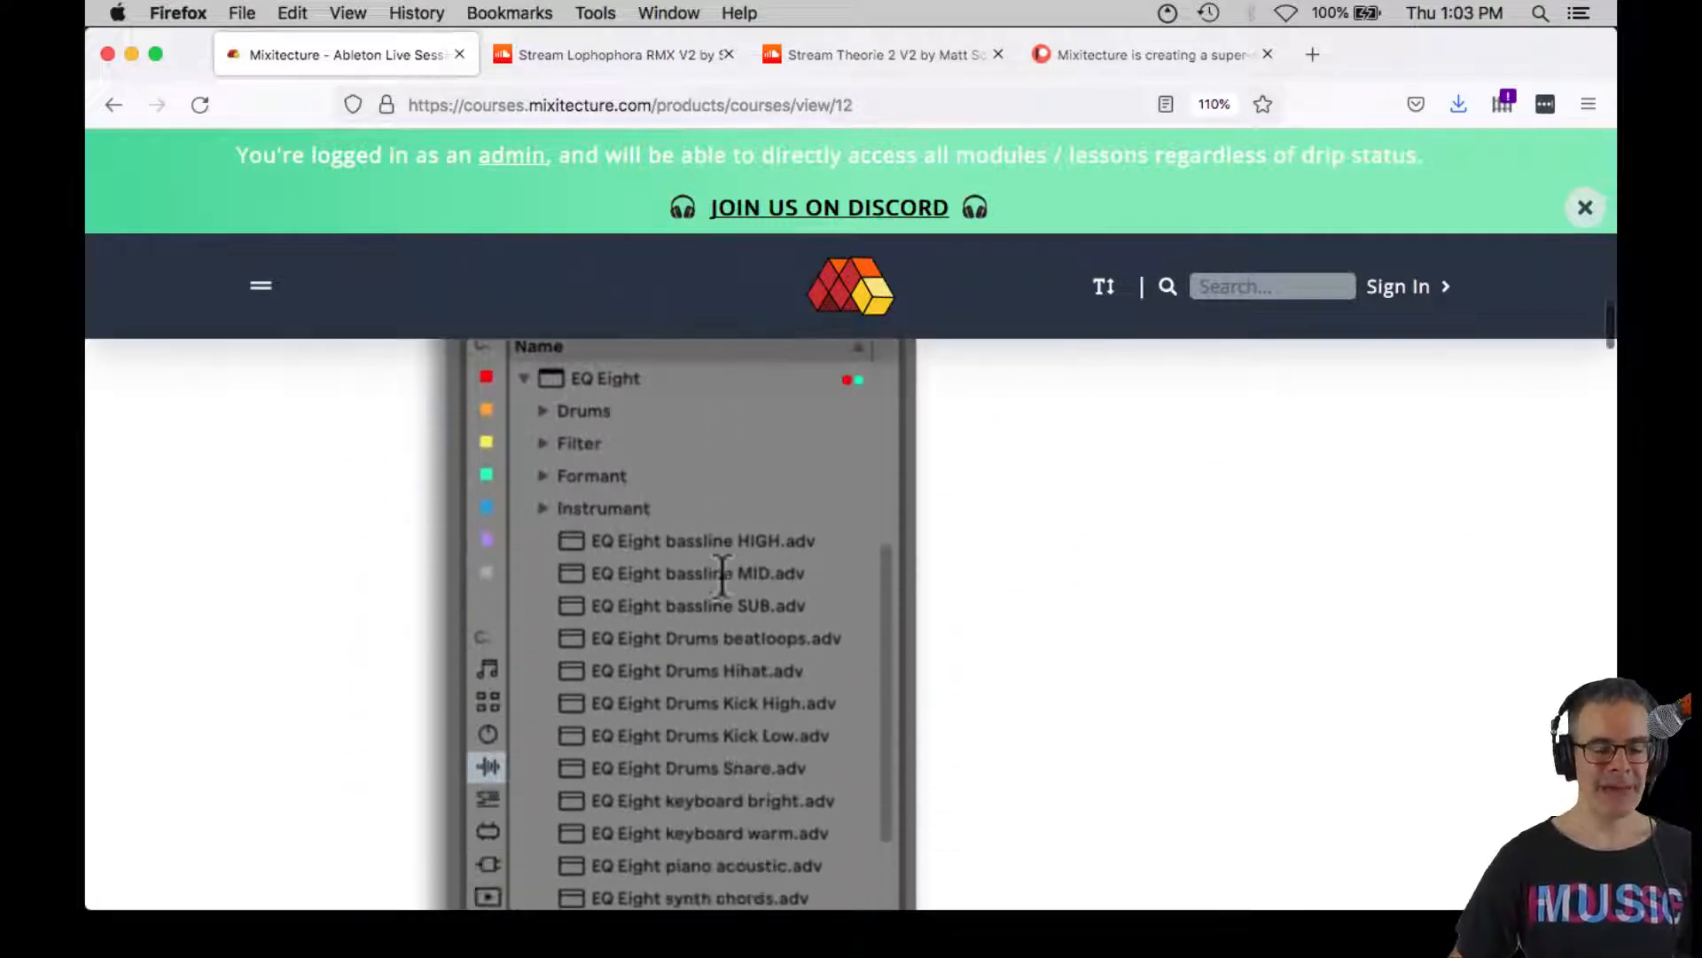
pyautogui.scroll(-3, 722, 576)
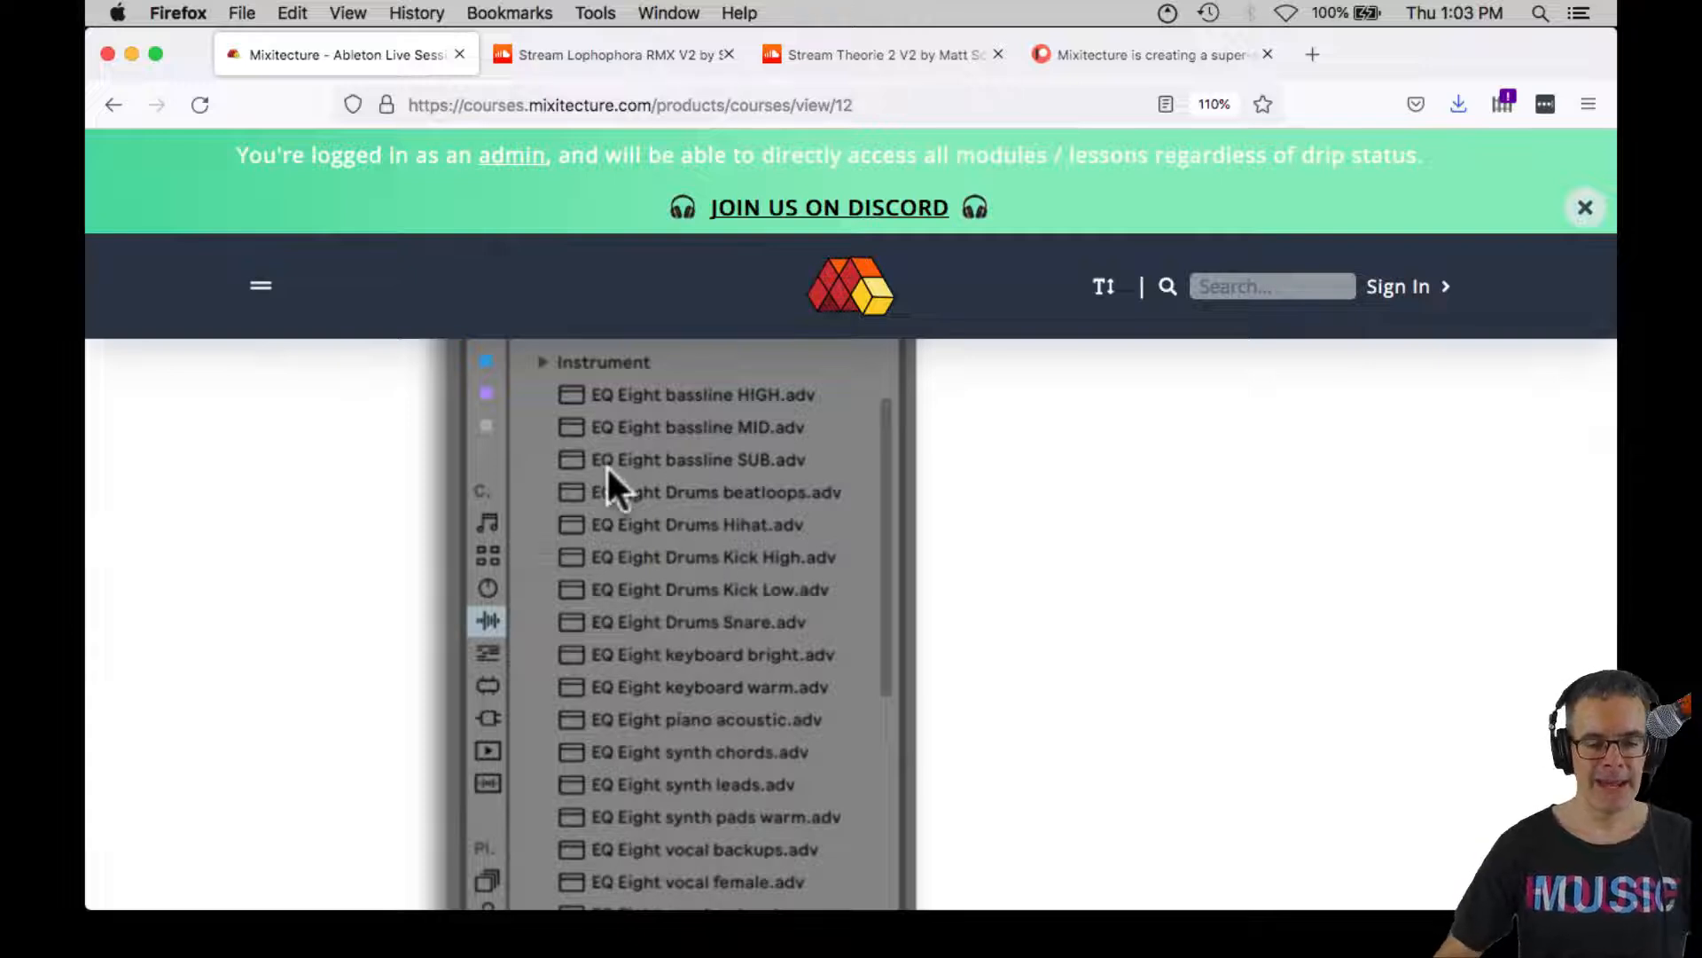
pyautogui.scroll(-2, 608, 470)
pyautogui.scroll(1, 608, 472)
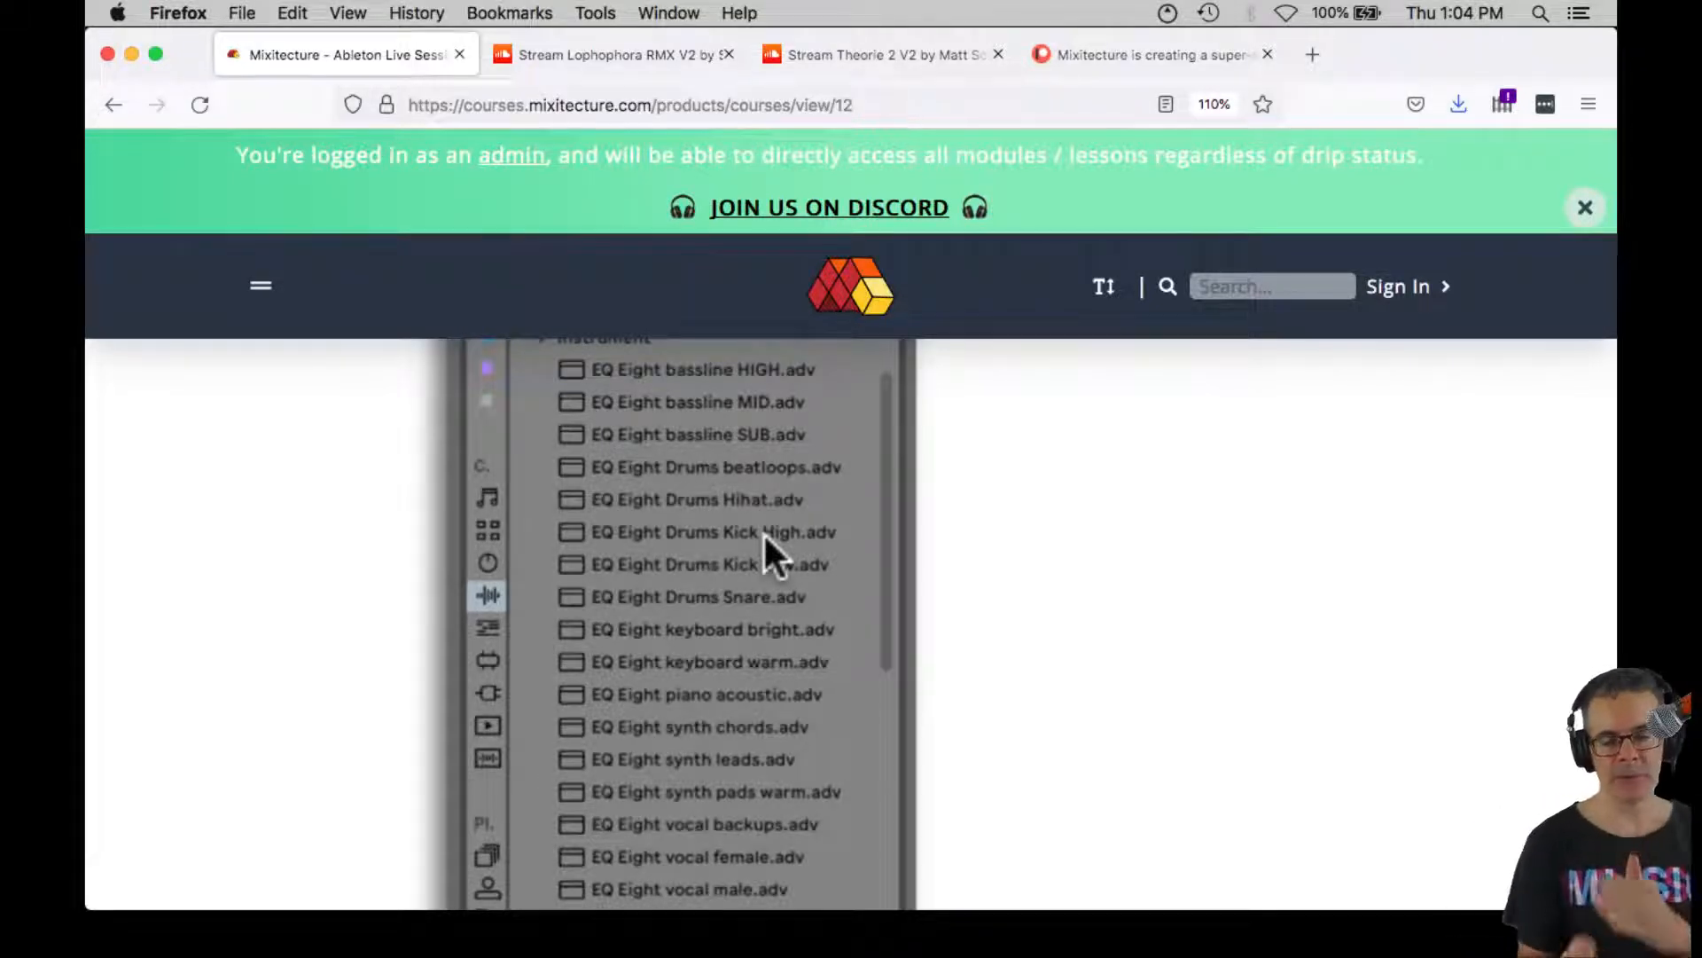
pyautogui.scroll(-3, 765, 534)
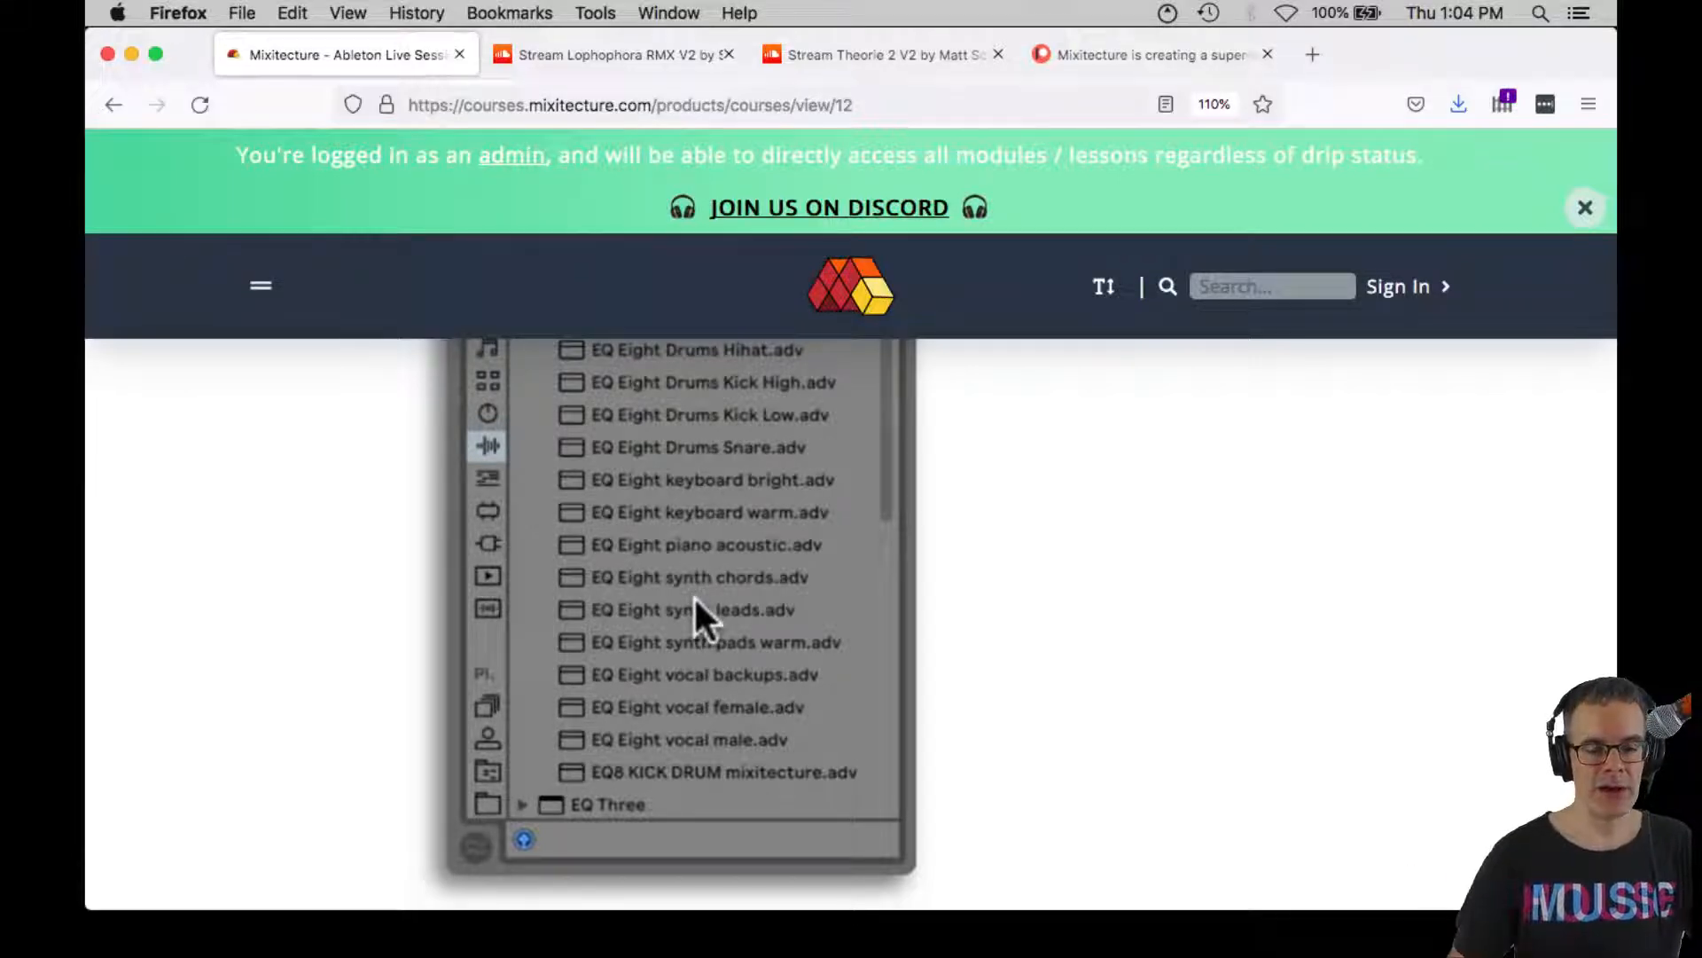
pyautogui.scroll(-3, 708, 637)
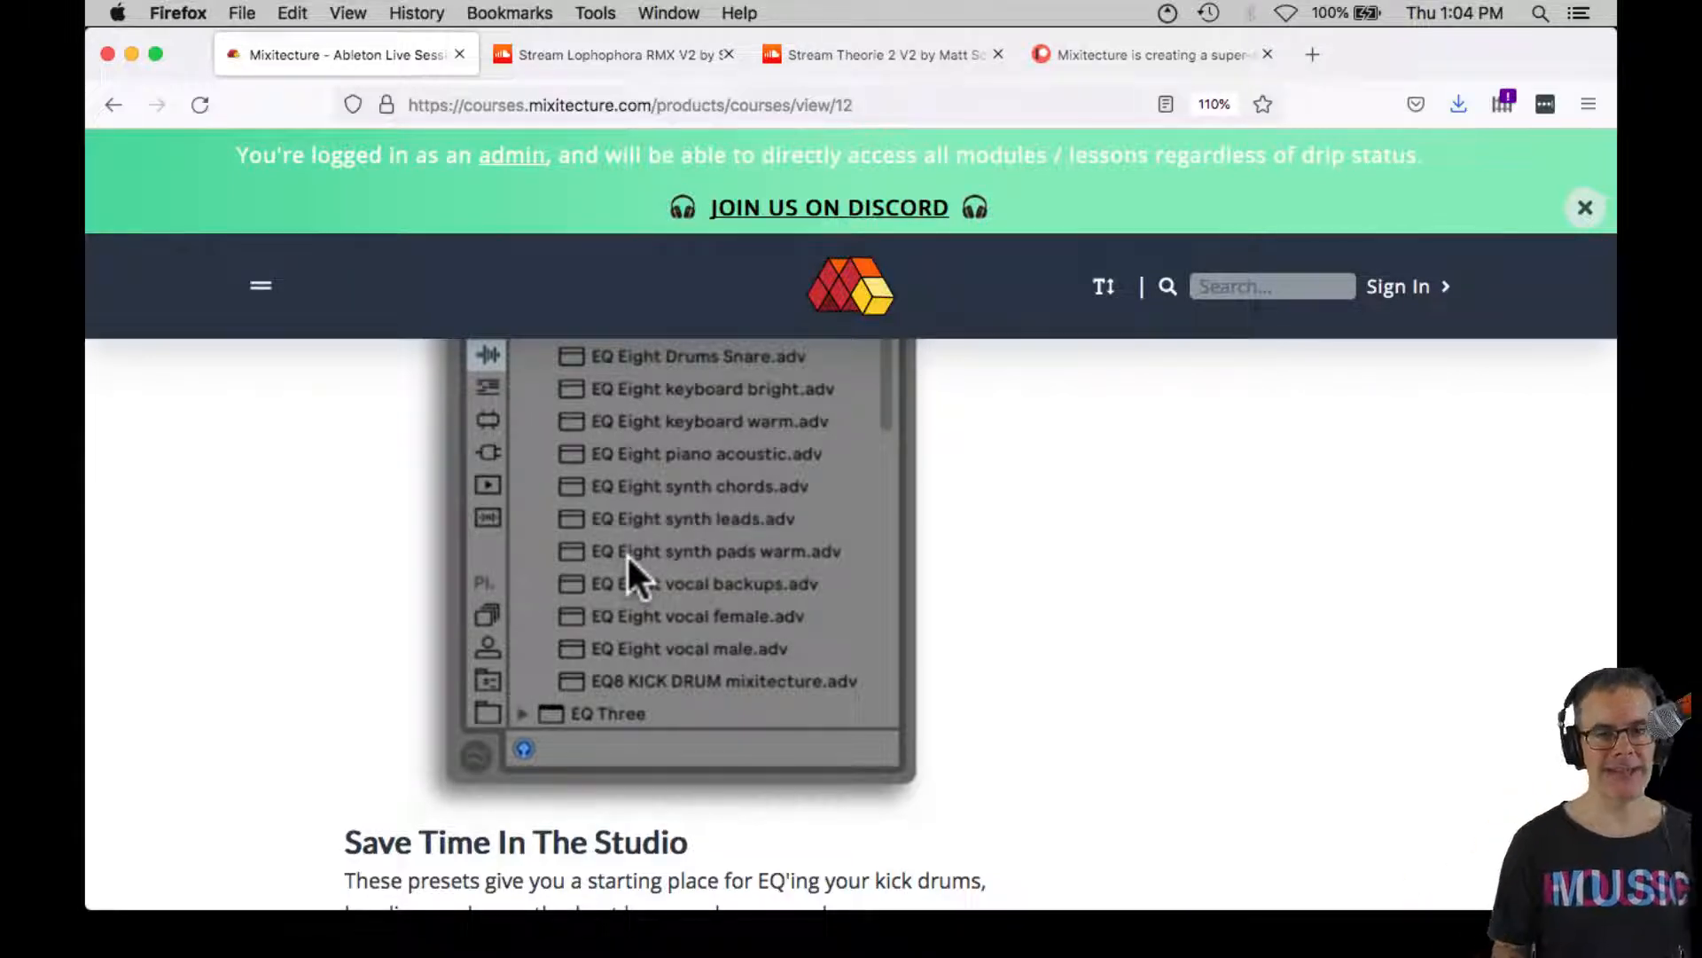
# Read about the presets' time savings, the EQ and filter study guide, the audio engineering lessons and the Reference Library contents
pyautogui.scroll(-5, 626, 553)
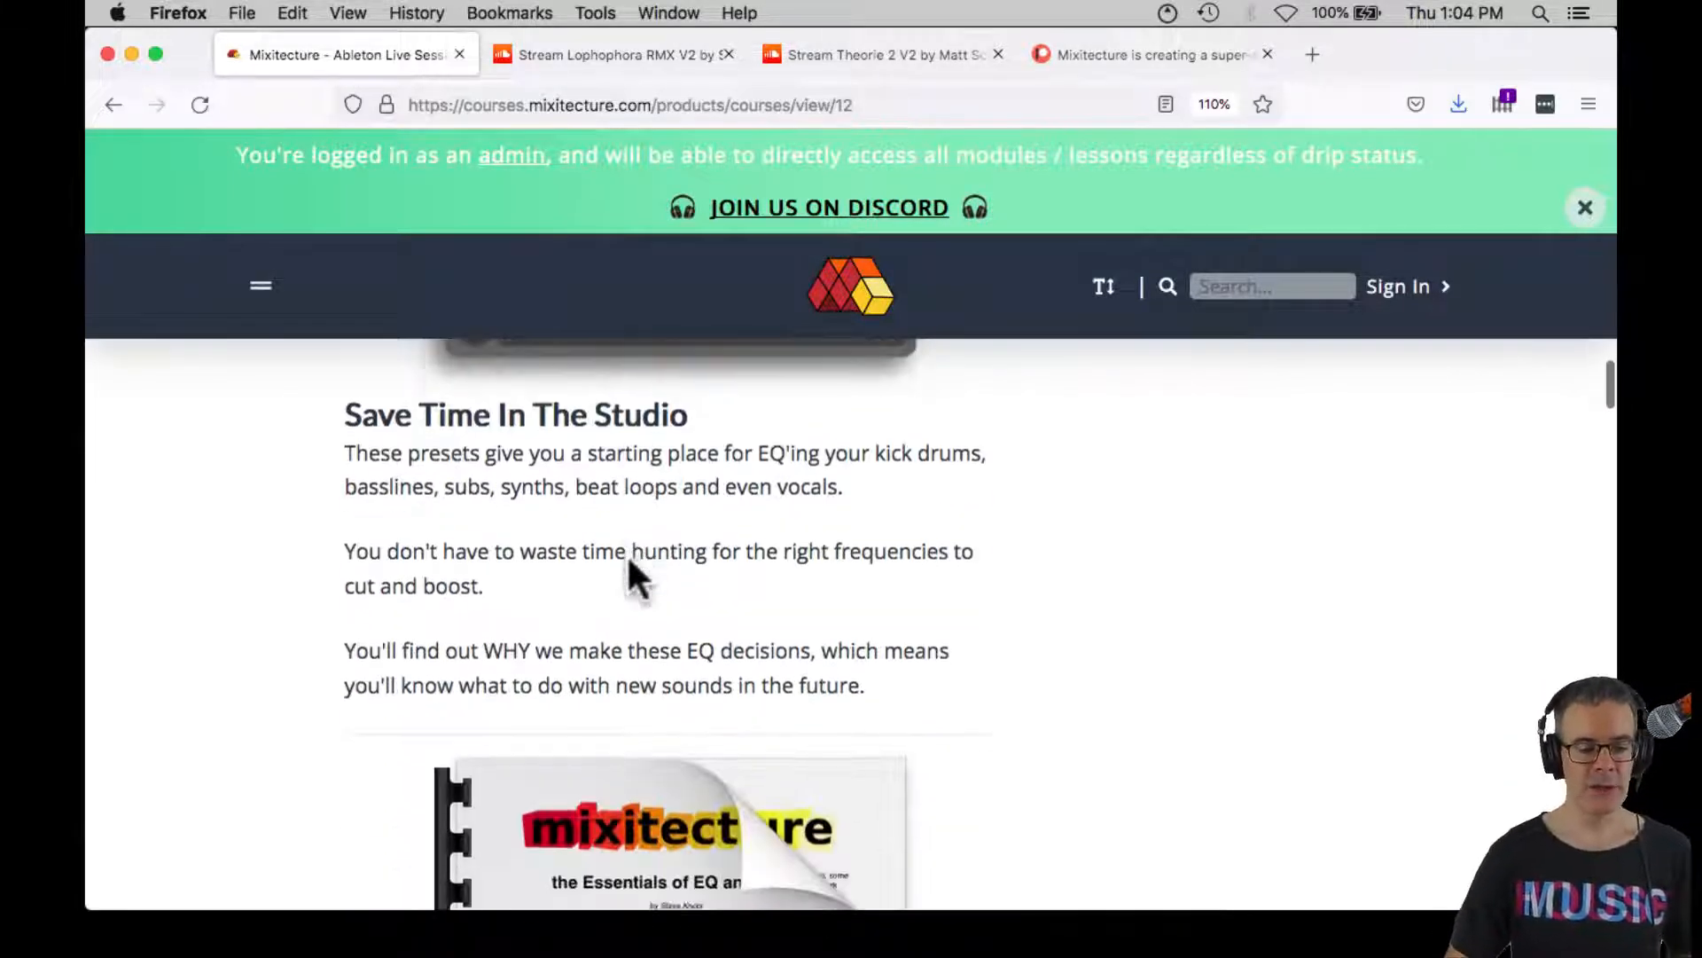
pyautogui.scroll(-5, 629, 558)
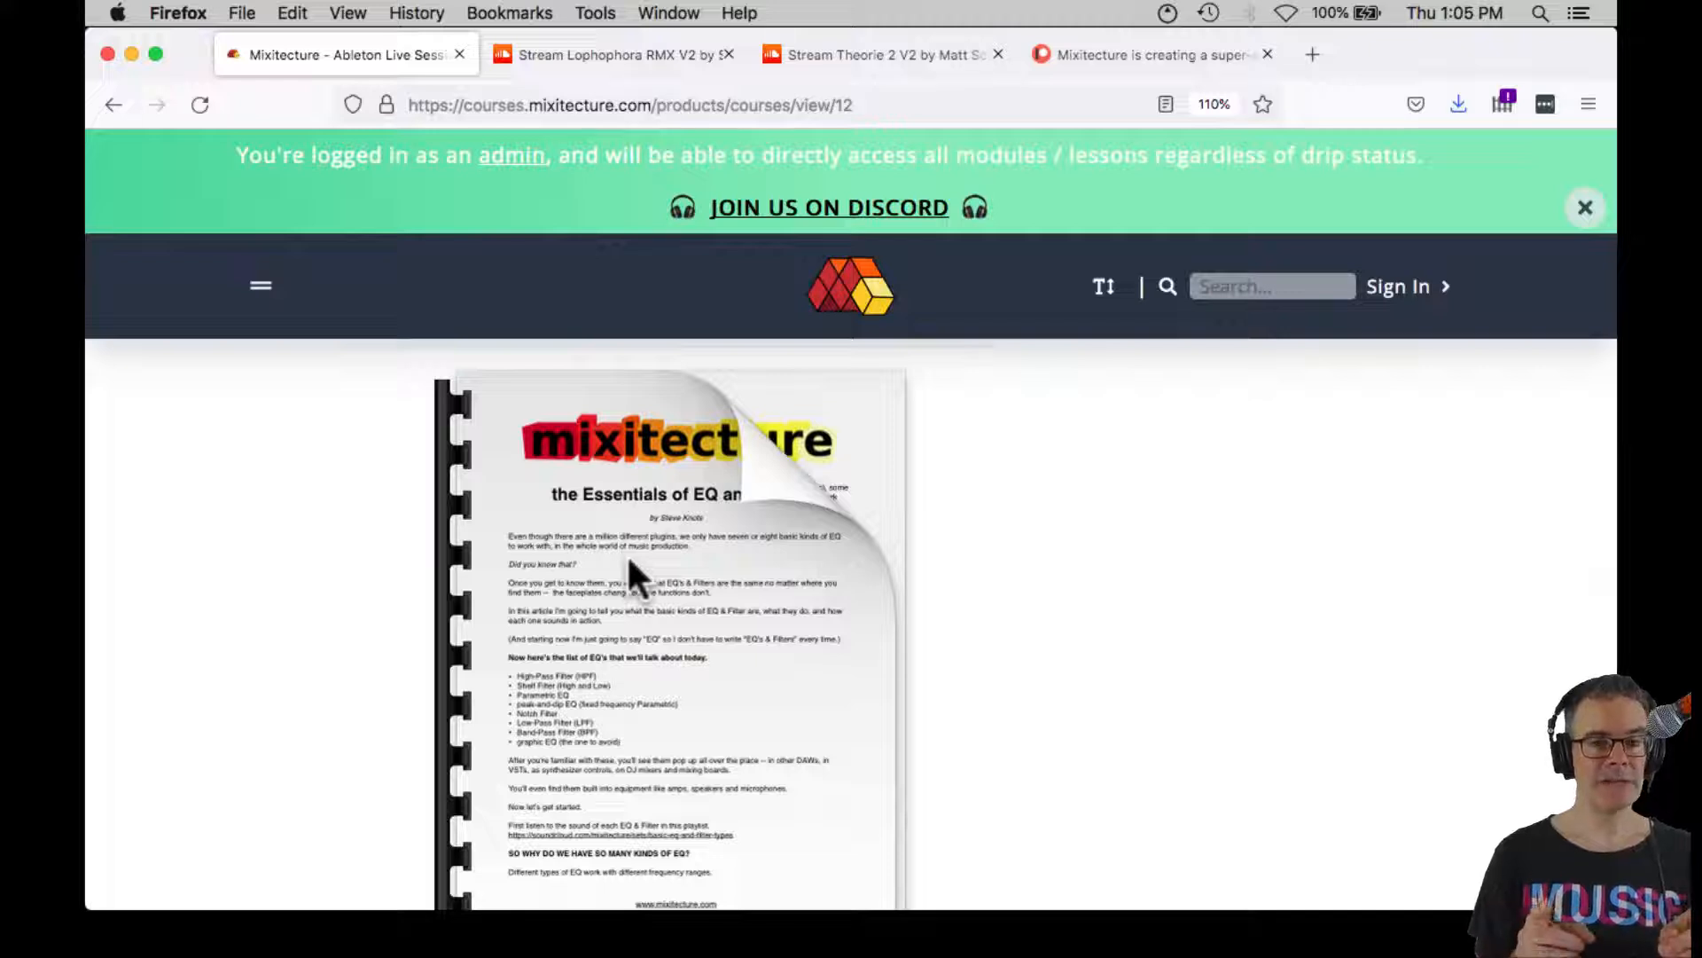
pyautogui.scroll(-5, 626, 554)
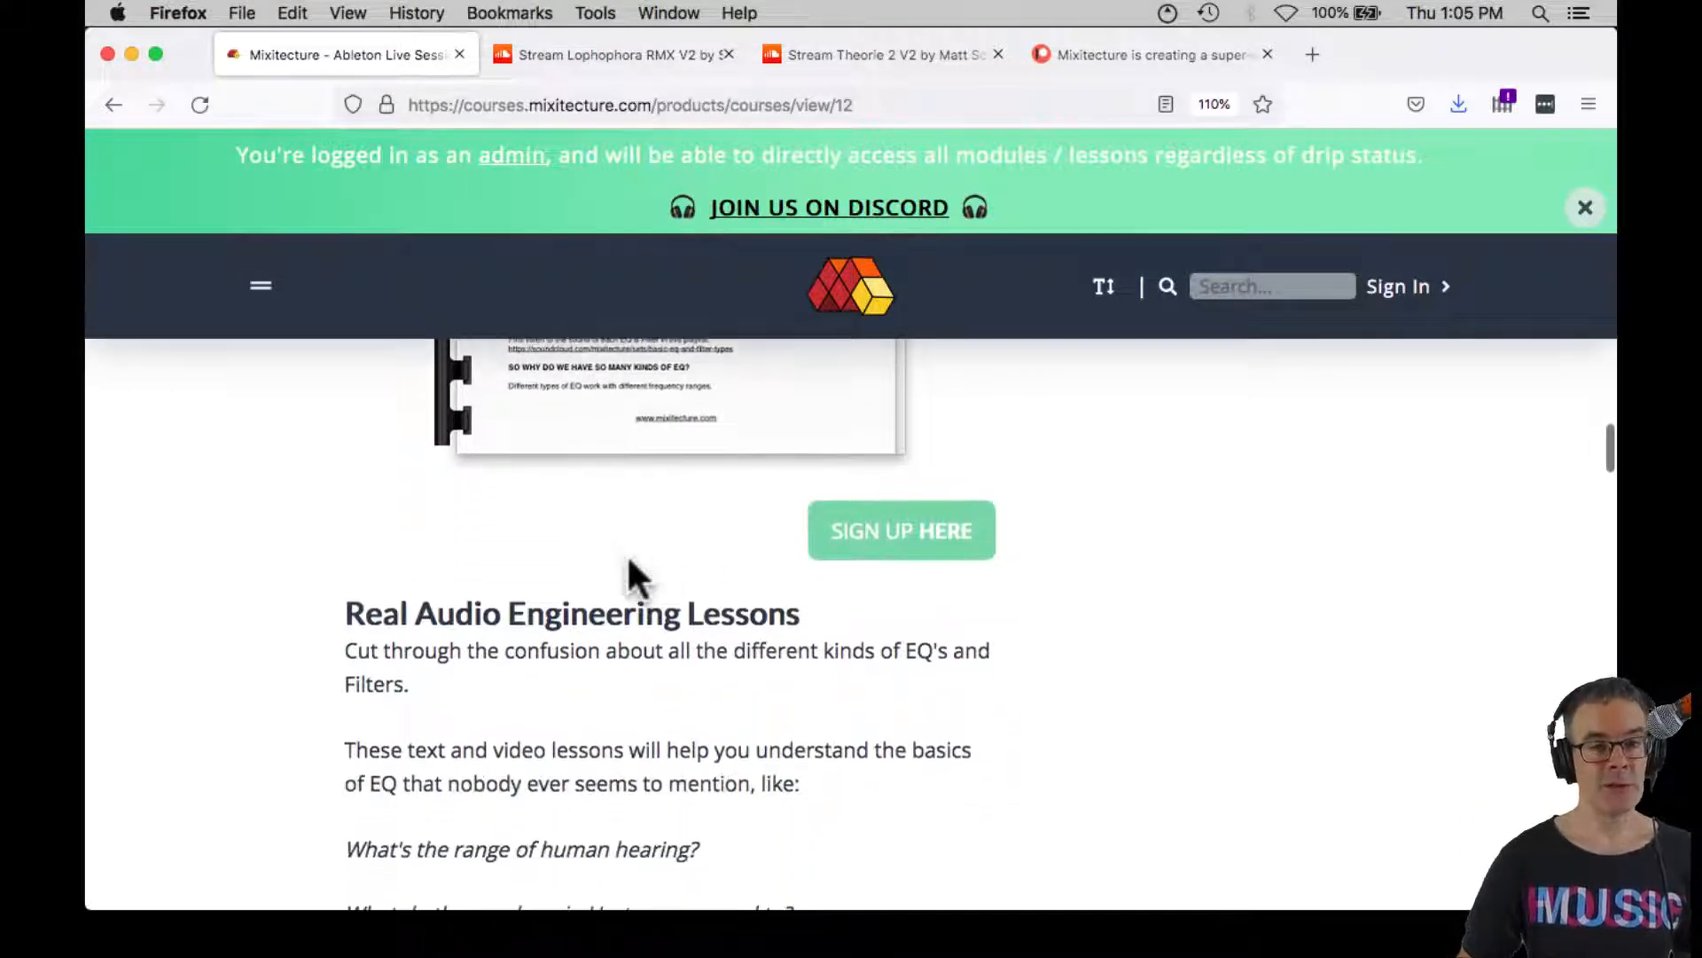
pyautogui.scroll(-3, 628, 561)
pyautogui.scroll(-3, 629, 560)
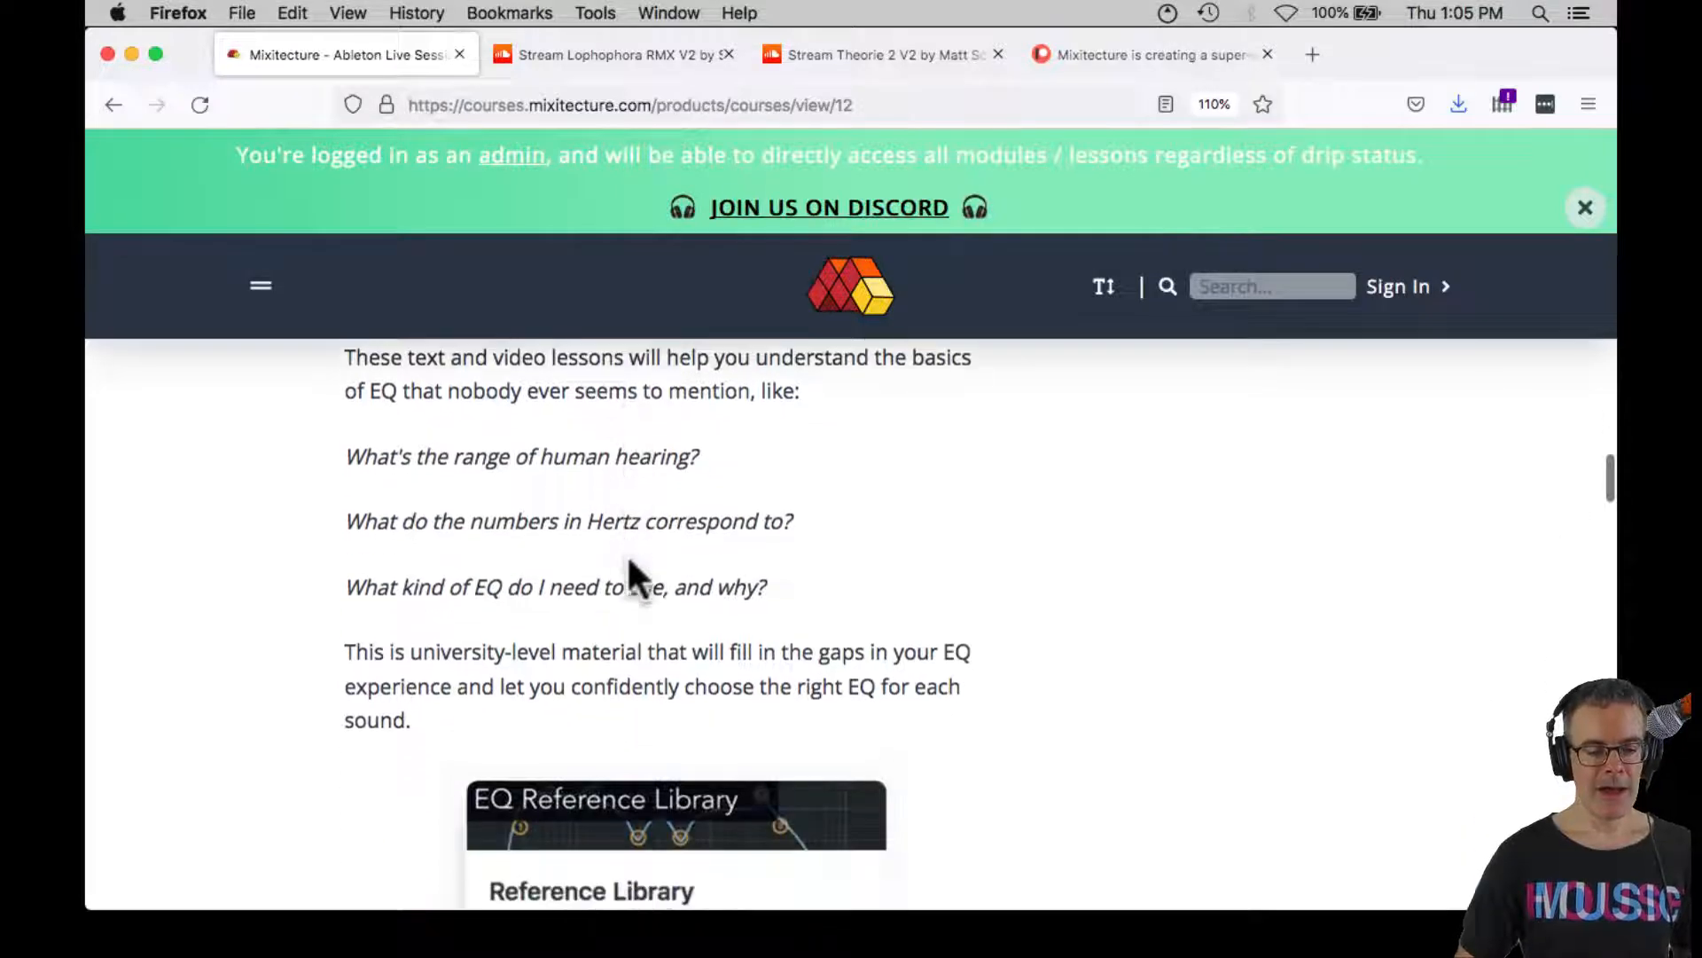
pyautogui.scroll(1, 629, 560)
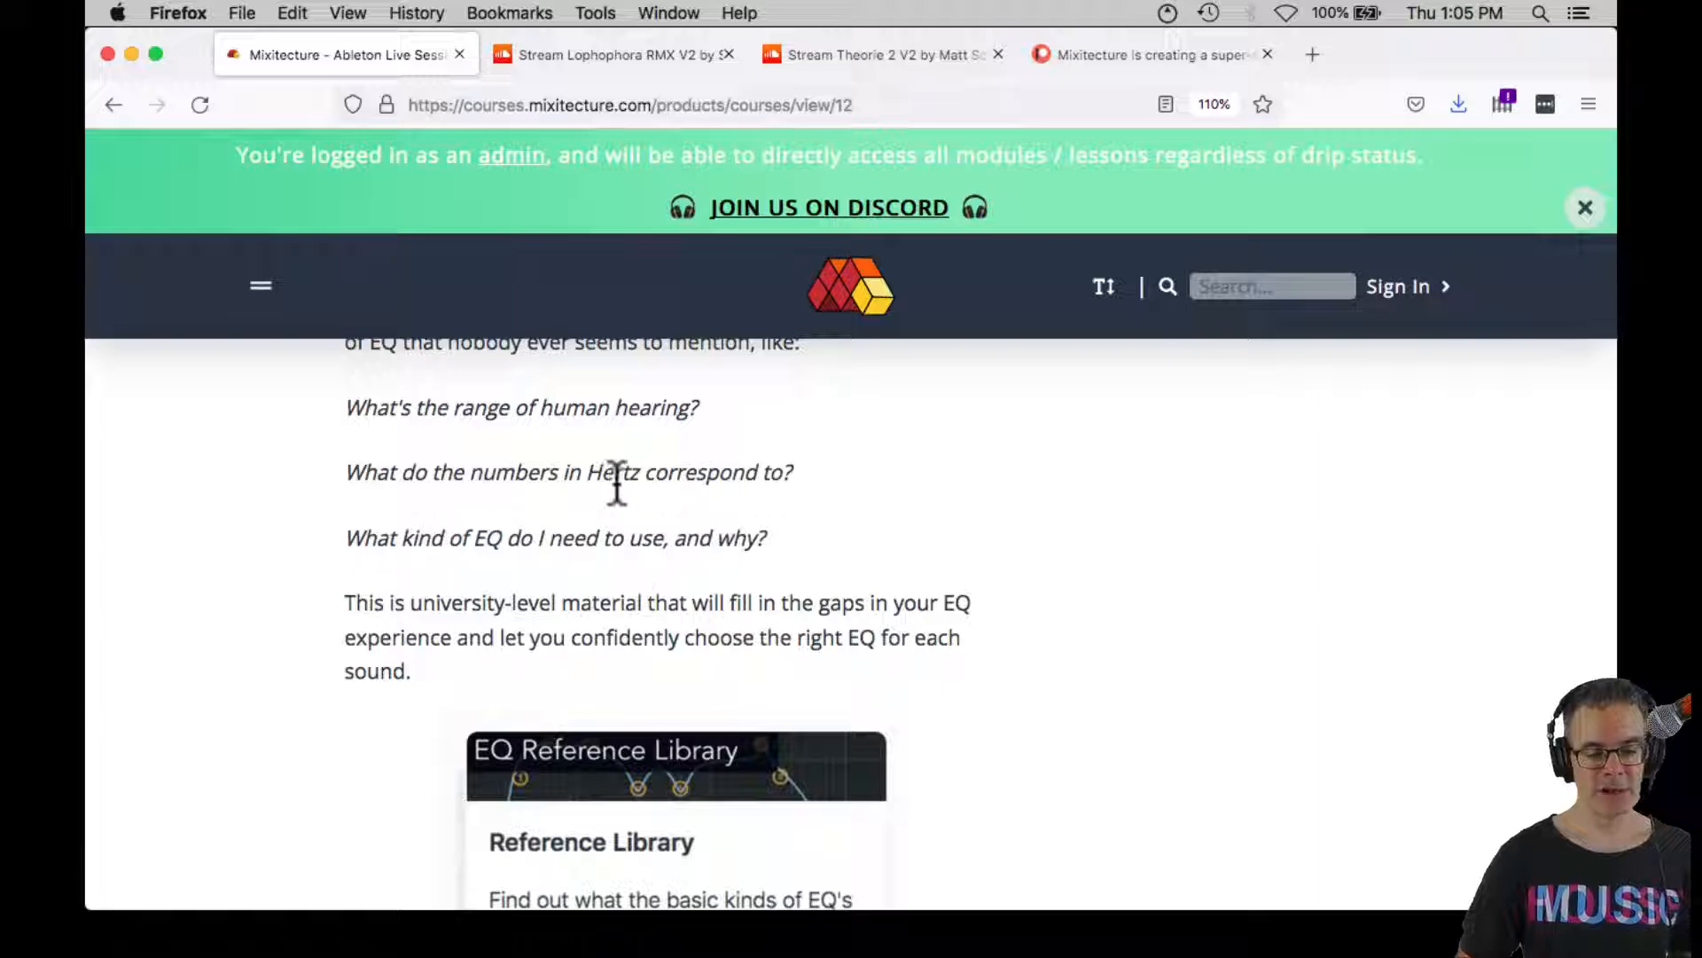
pyautogui.scroll(-6, 522, 535)
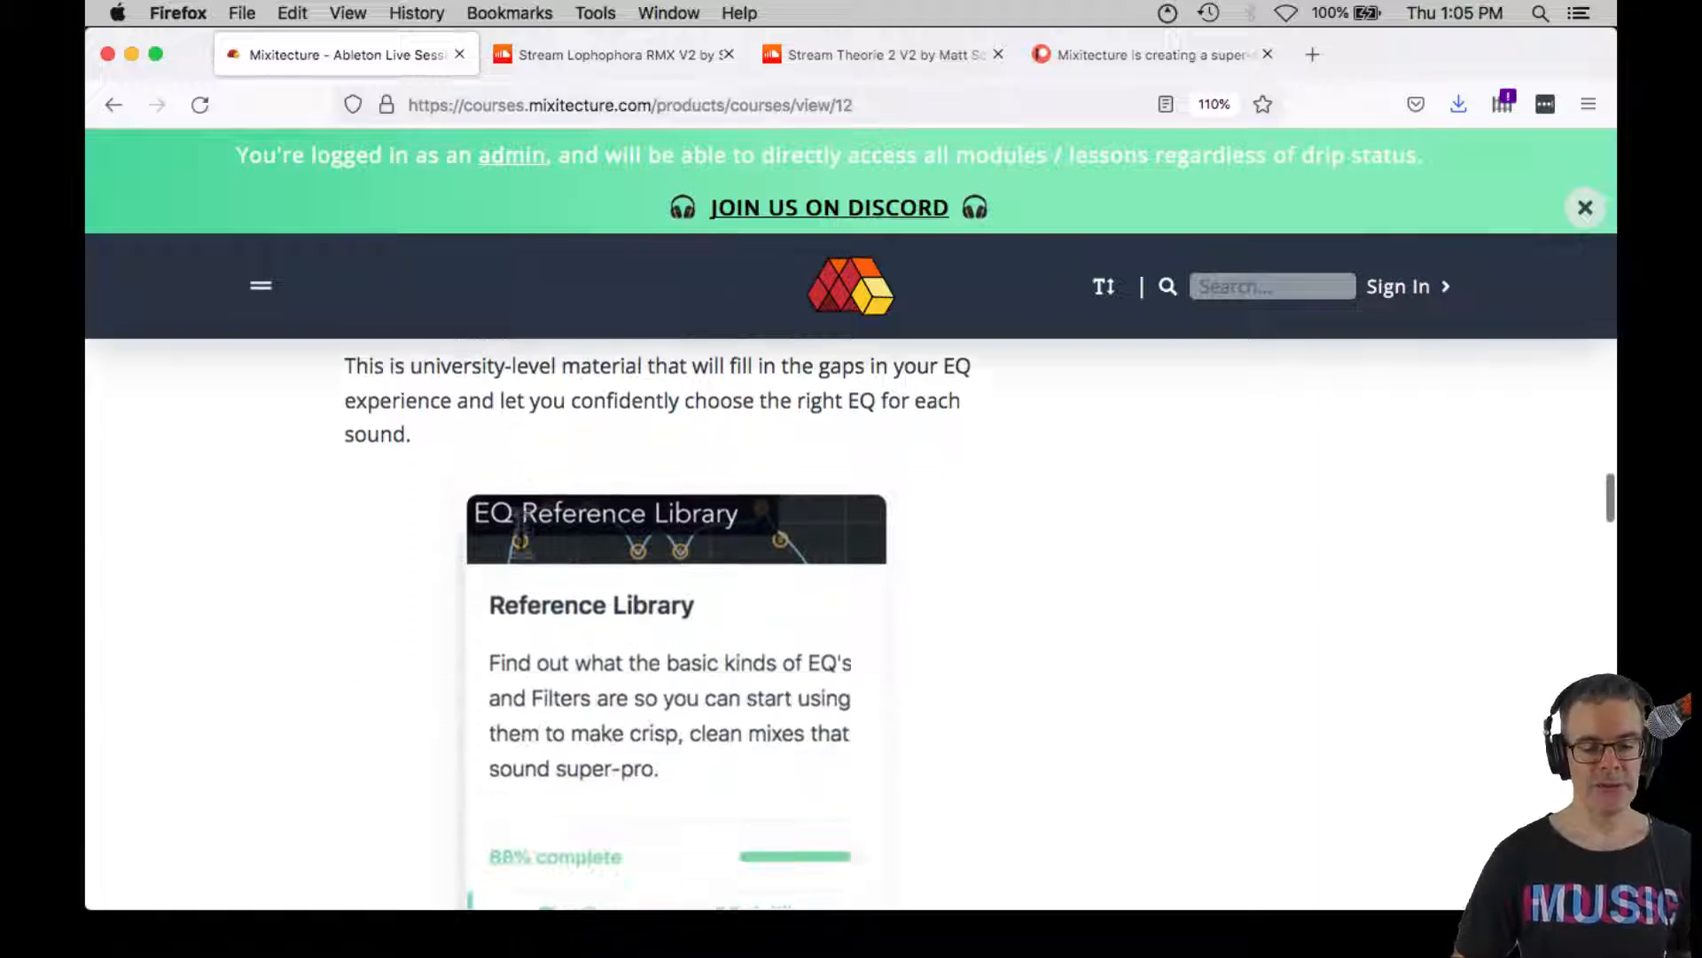
pyautogui.scroll(-4, 521, 544)
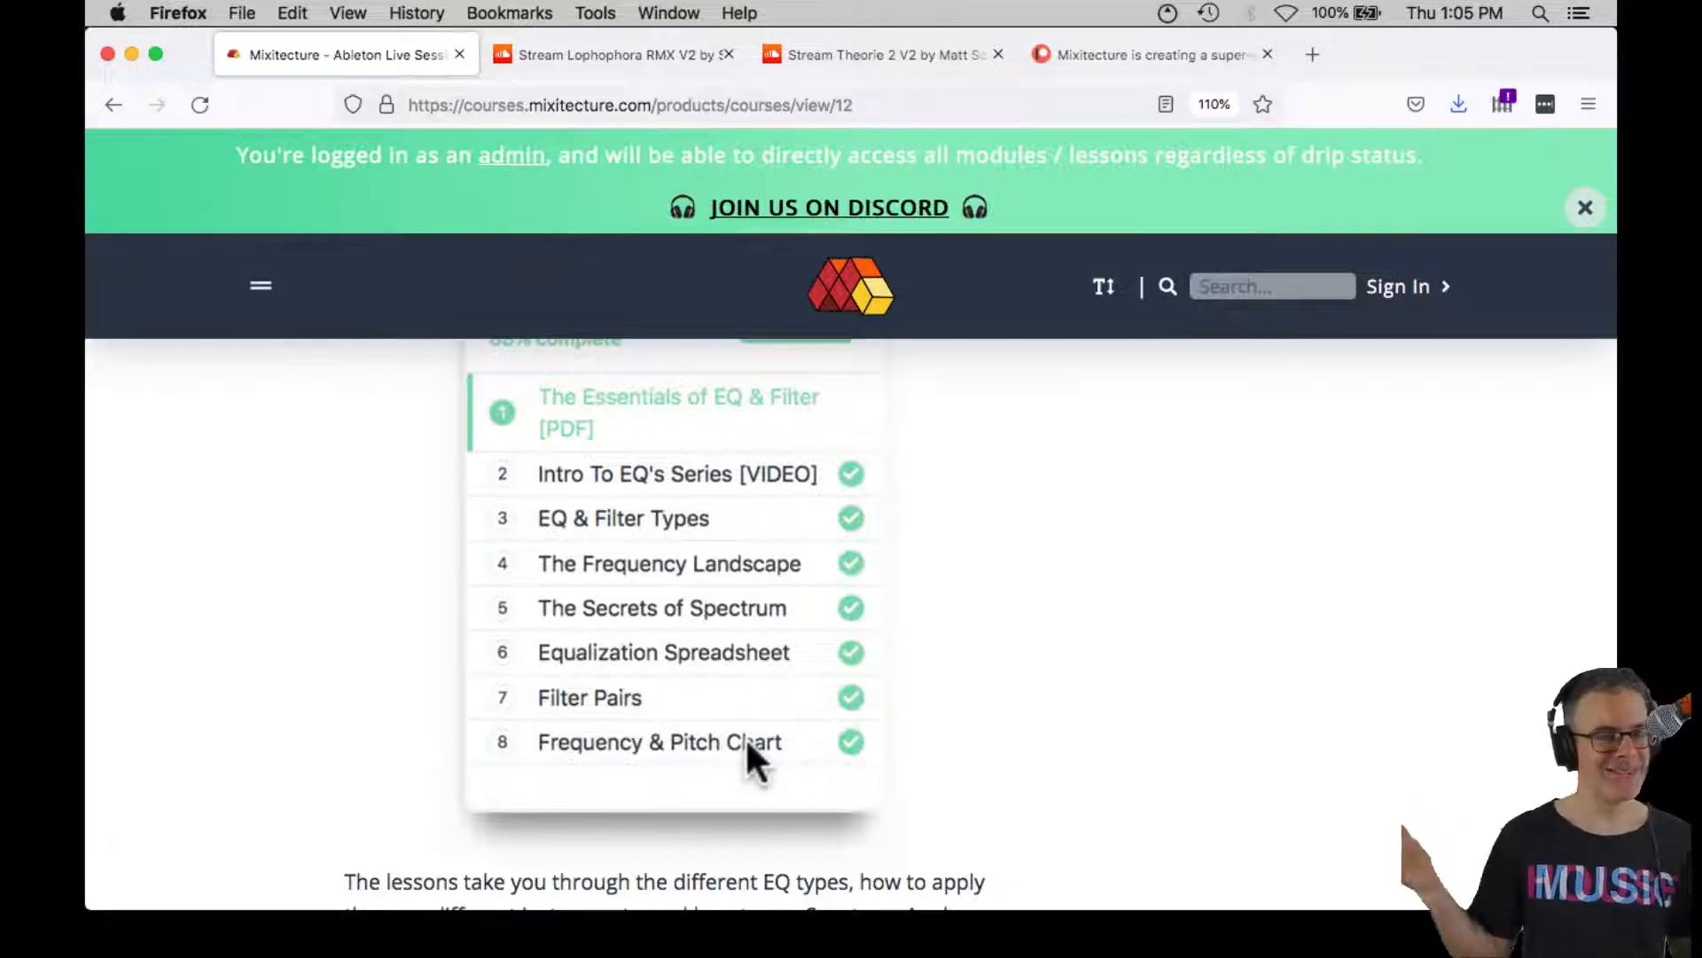
# Review the course's What's Included list, instant access details, refund guarantee and customer testimonials down to the end of the sales page
pyautogui.scroll(-10, 745, 736)
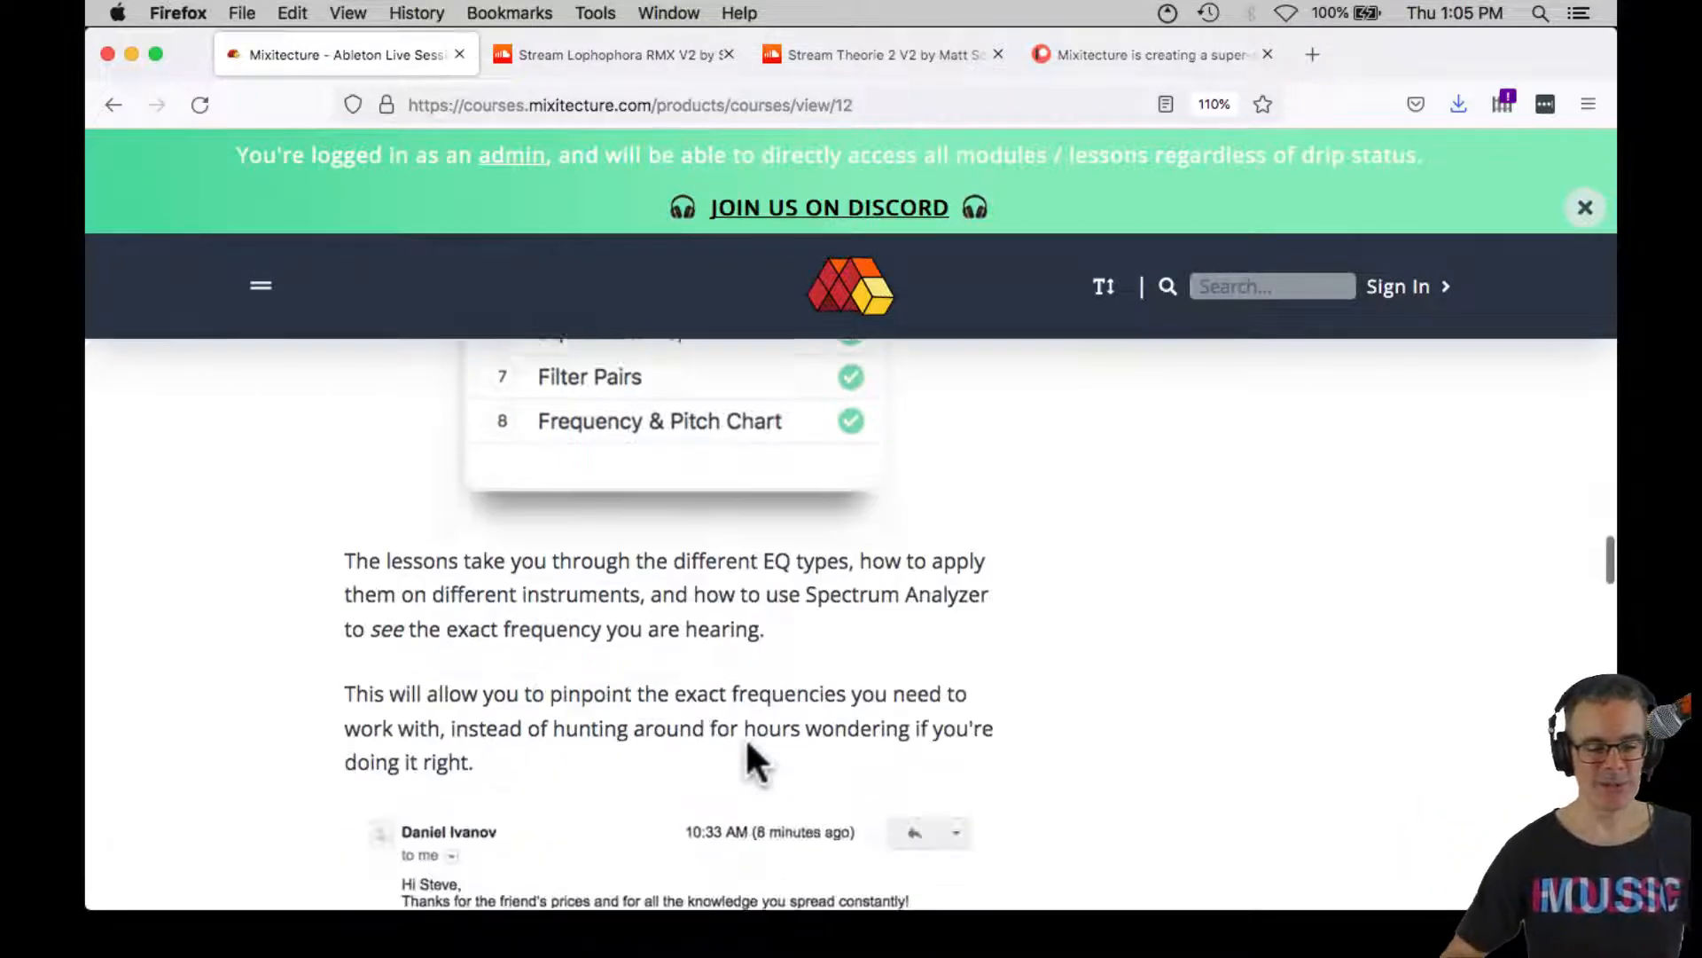
pyautogui.scroll(-8, 747, 743)
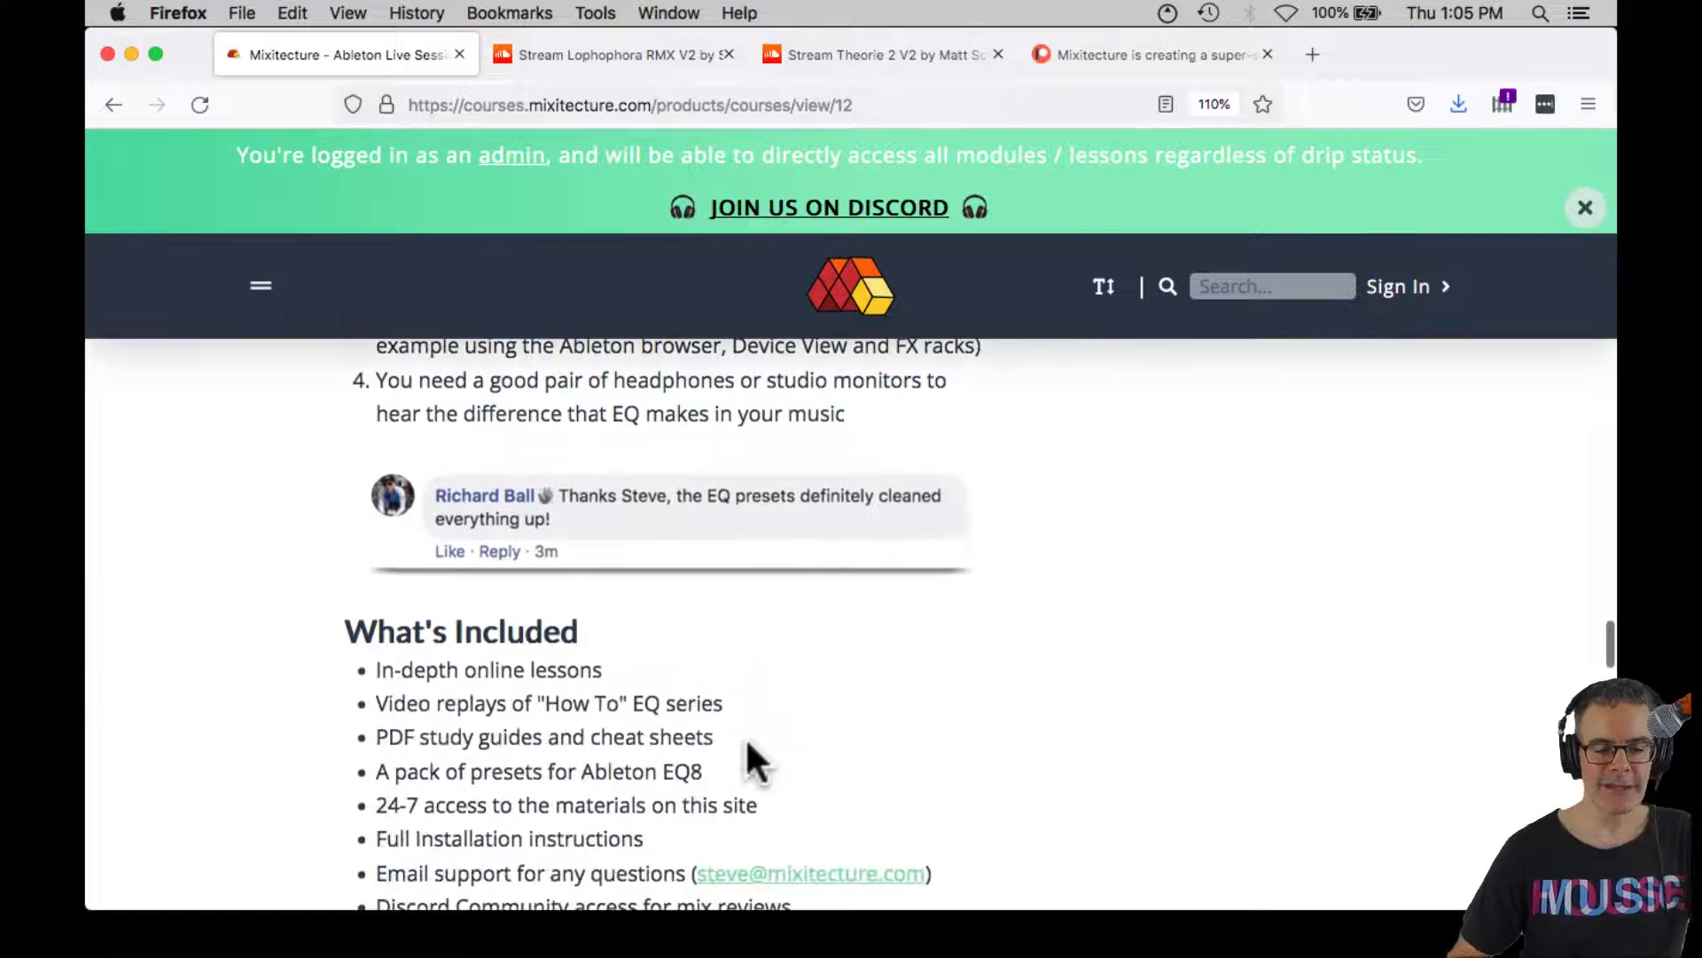
pyautogui.scroll(-10, 782, 692)
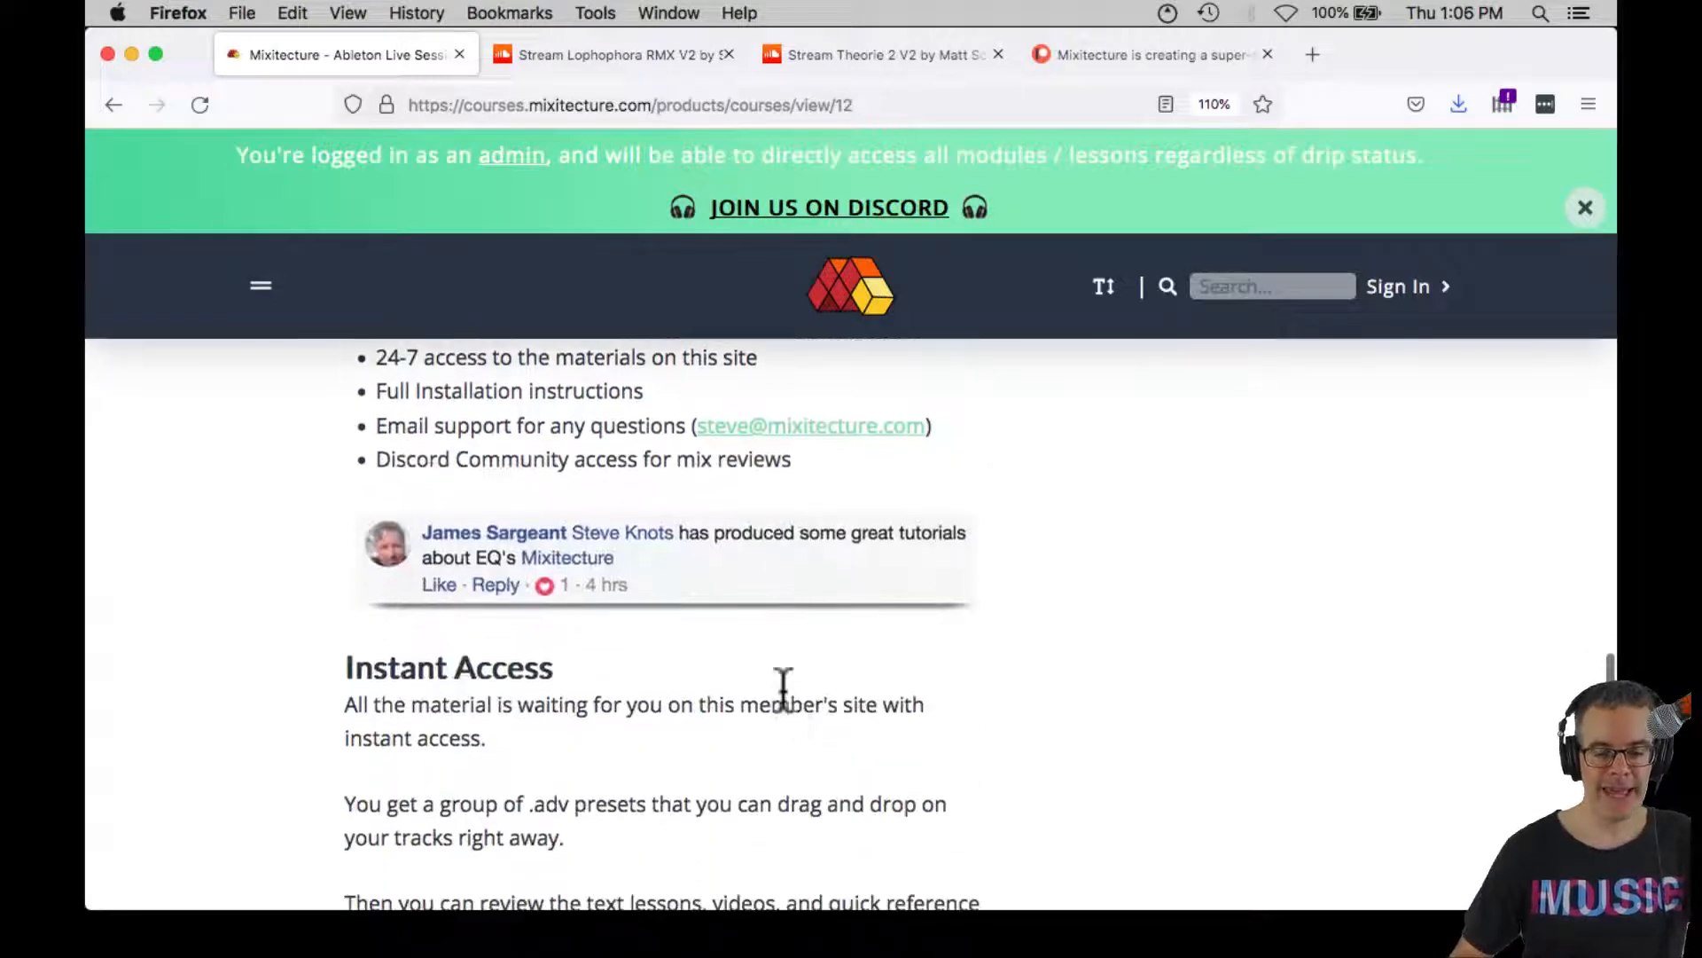
pyautogui.scroll(-5, 782, 693)
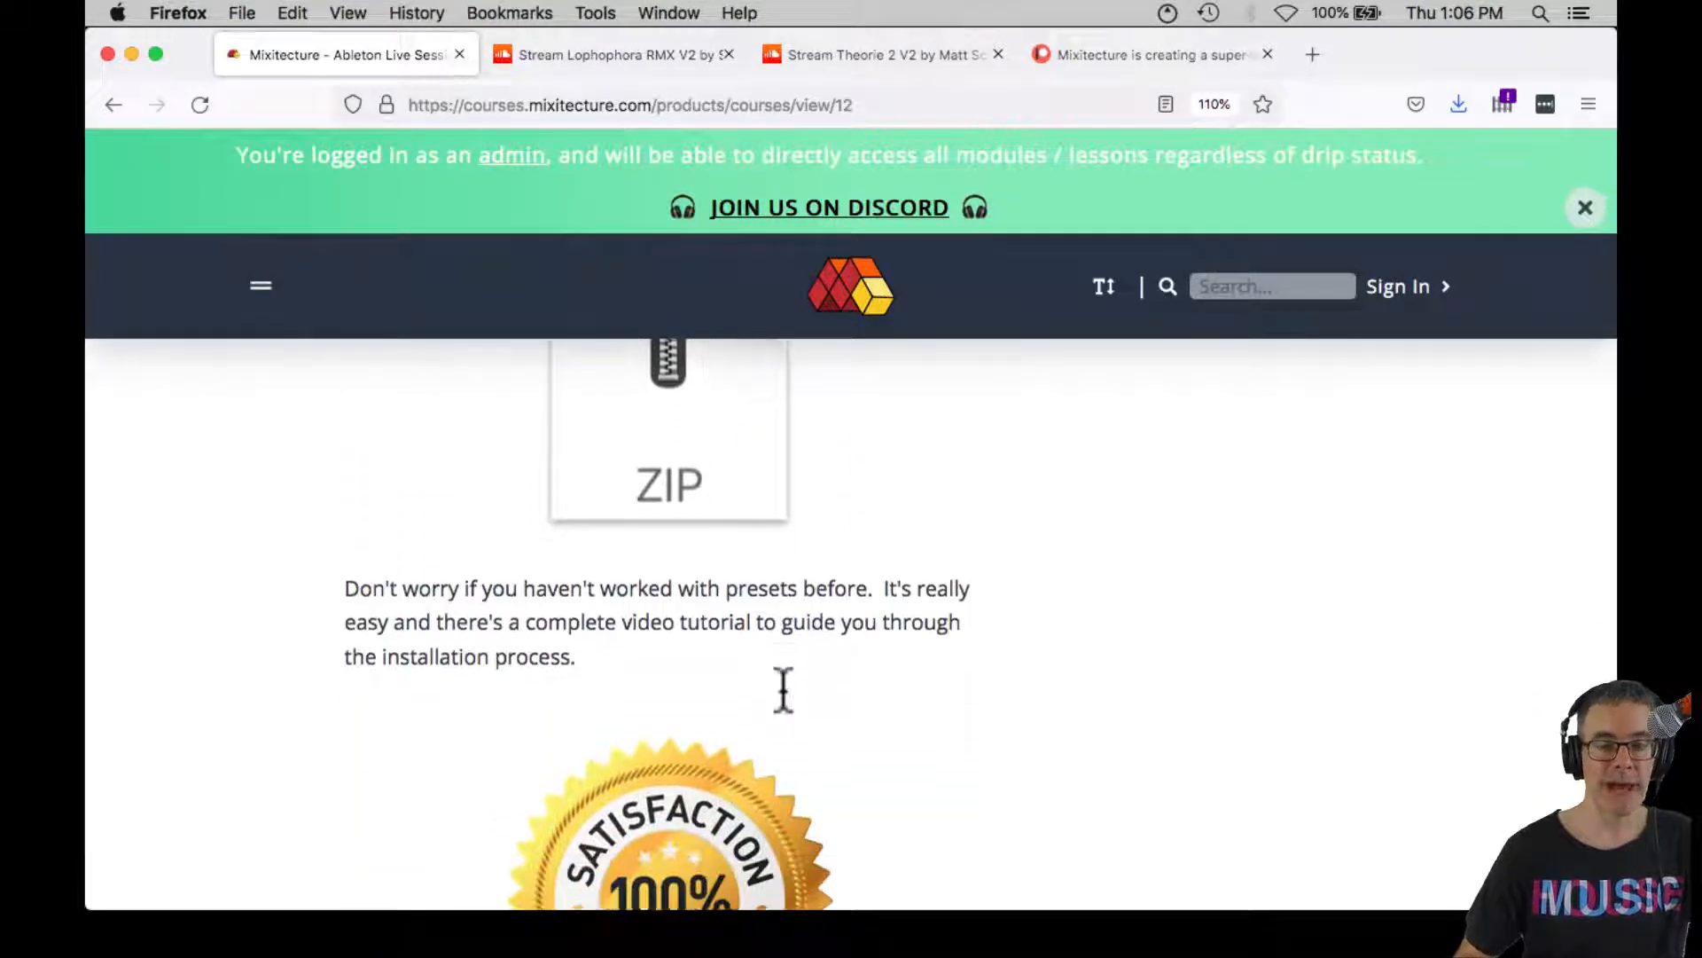
pyautogui.scroll(-15, 783, 693)
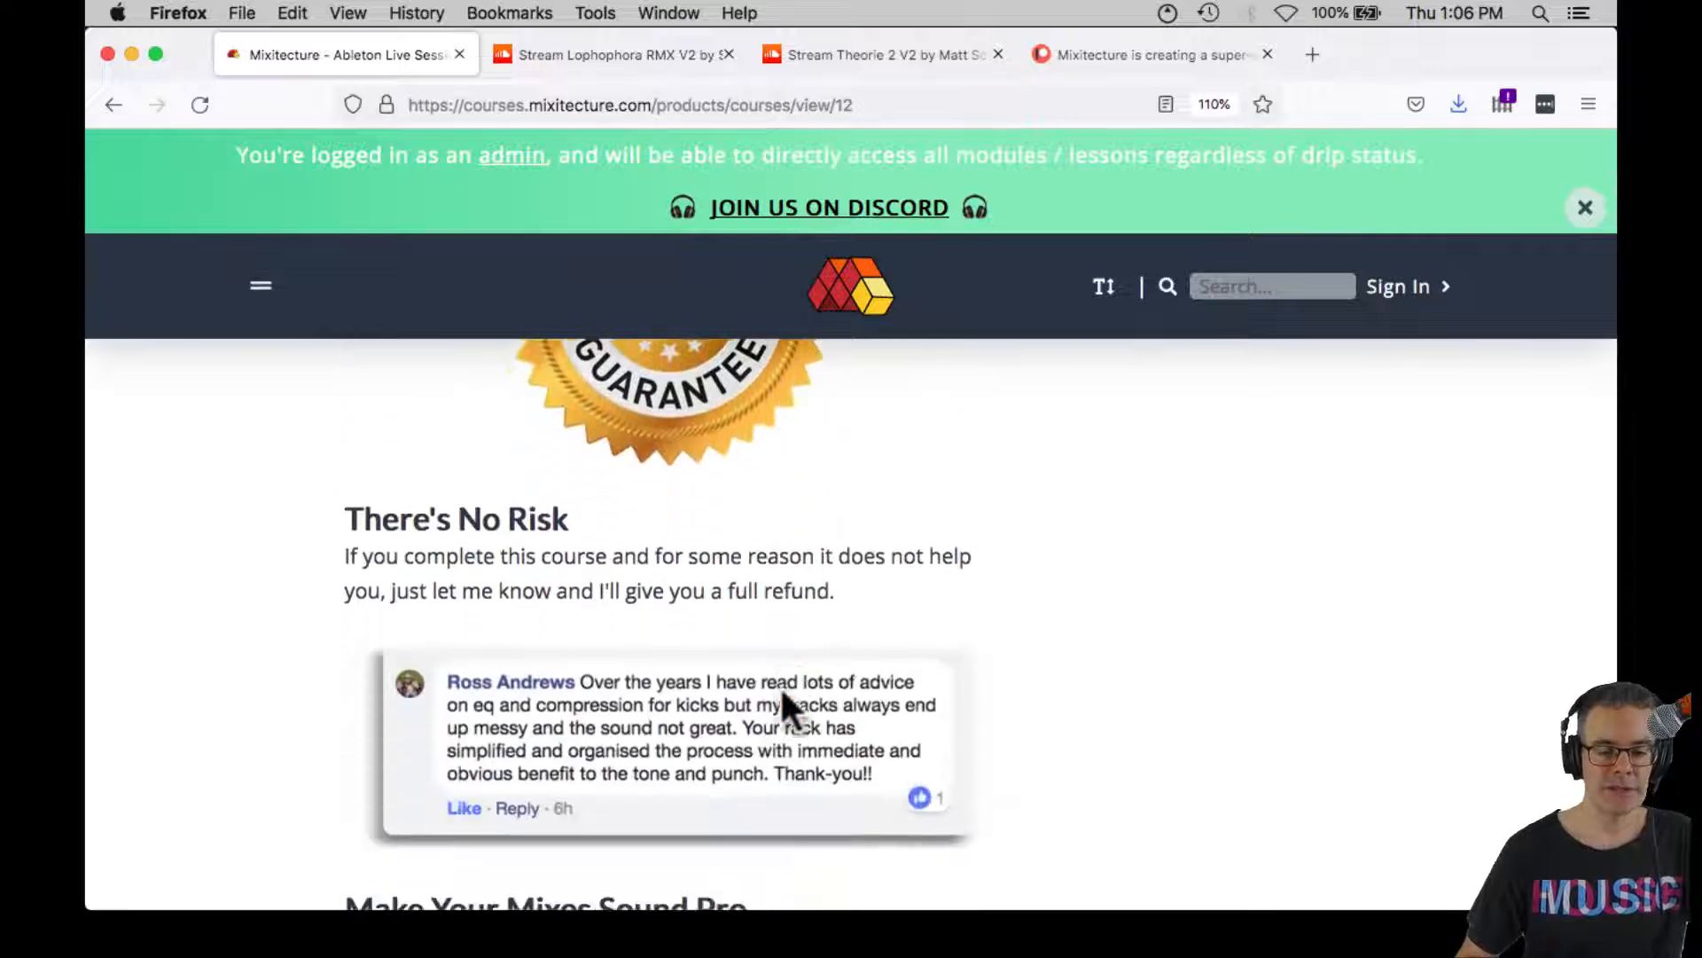
pyautogui.scroll(1, 784, 628)
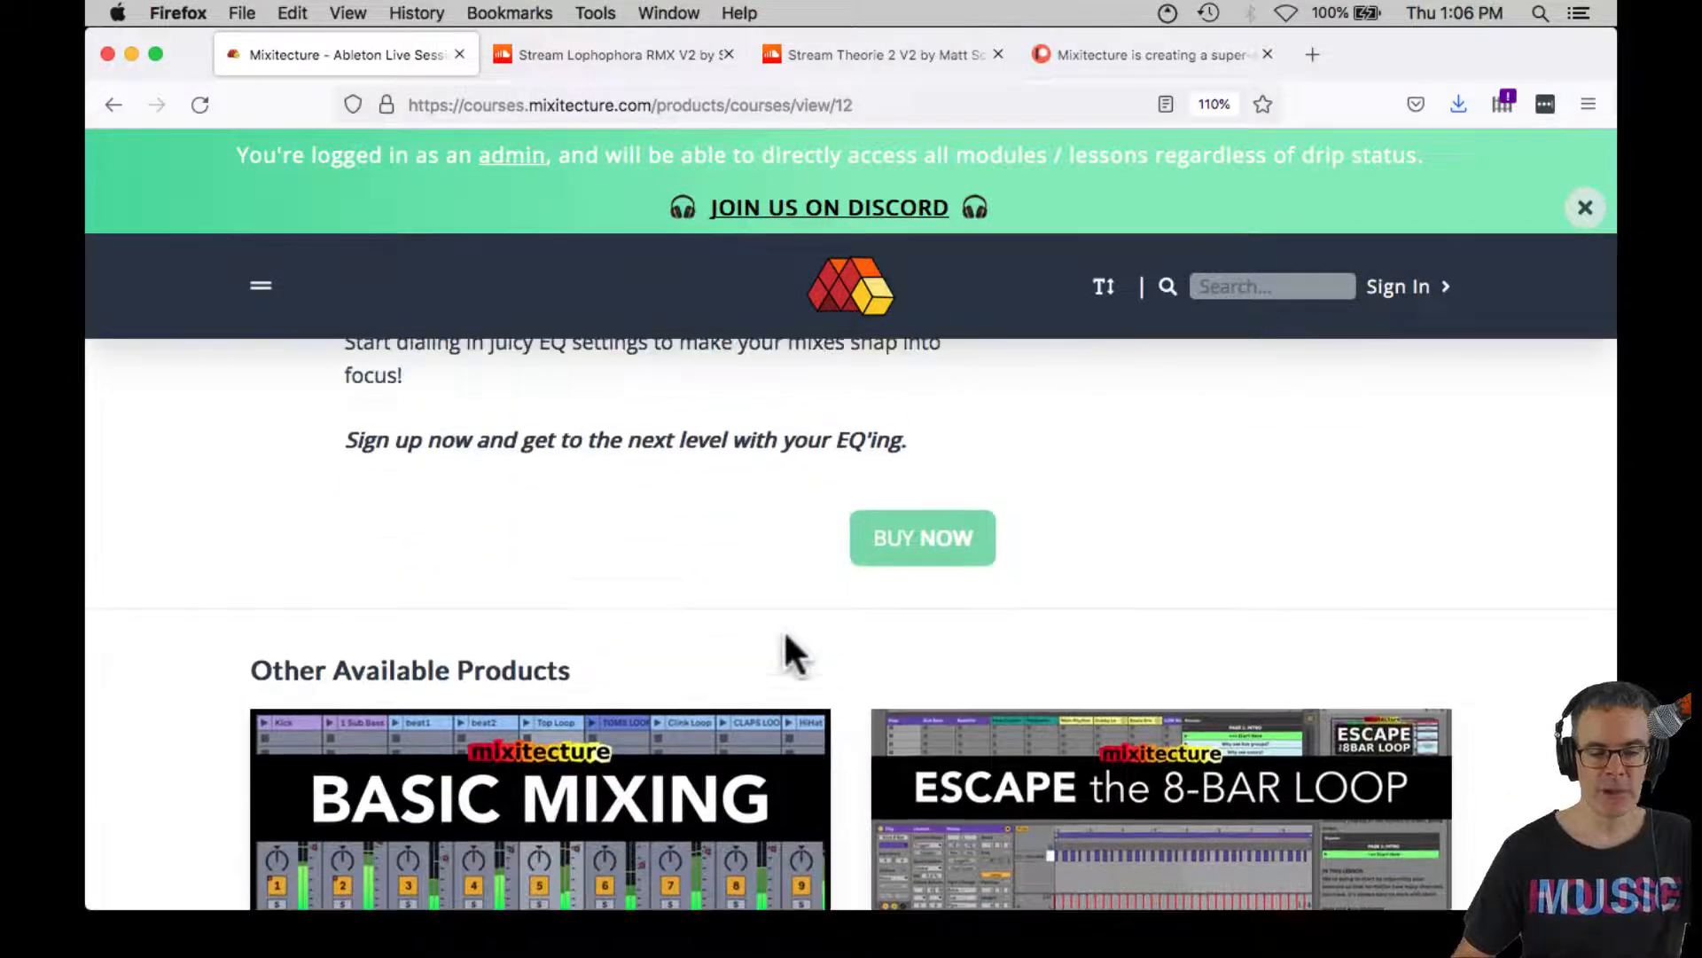
# Open the purchase form for How To EQ Your Tracks and apply the coupon code EQ2022
pyautogui.click(885, 545)
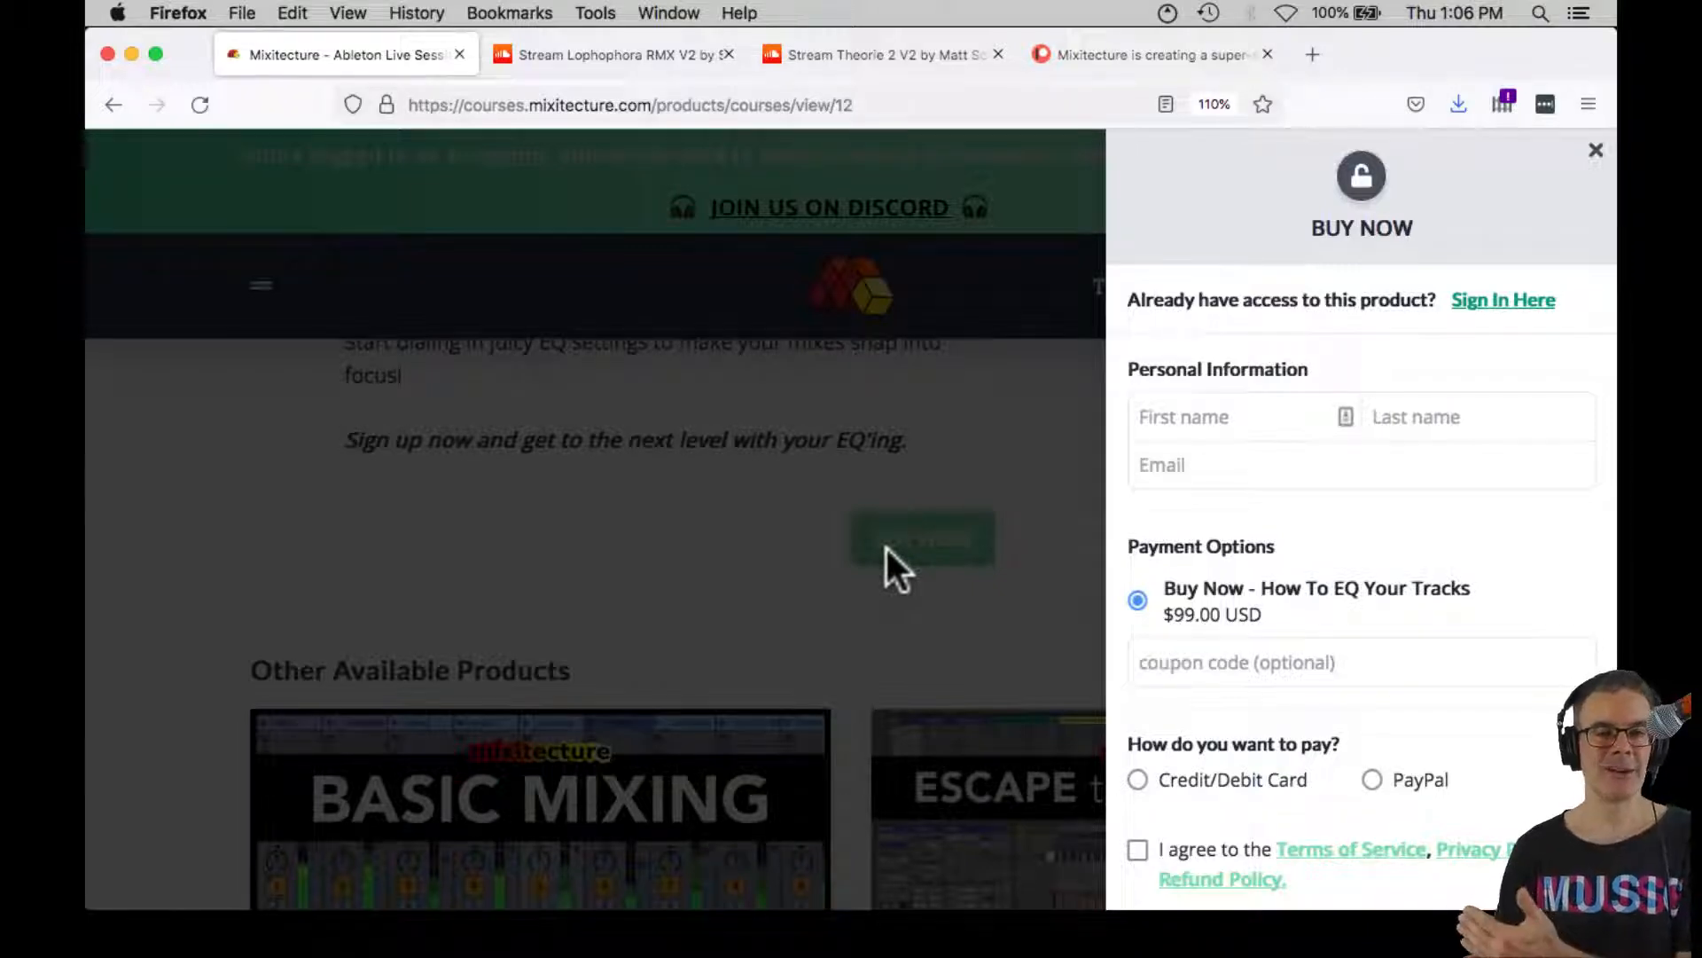
pyautogui.click(1185, 661)
pyautogui.write('EQ2022')
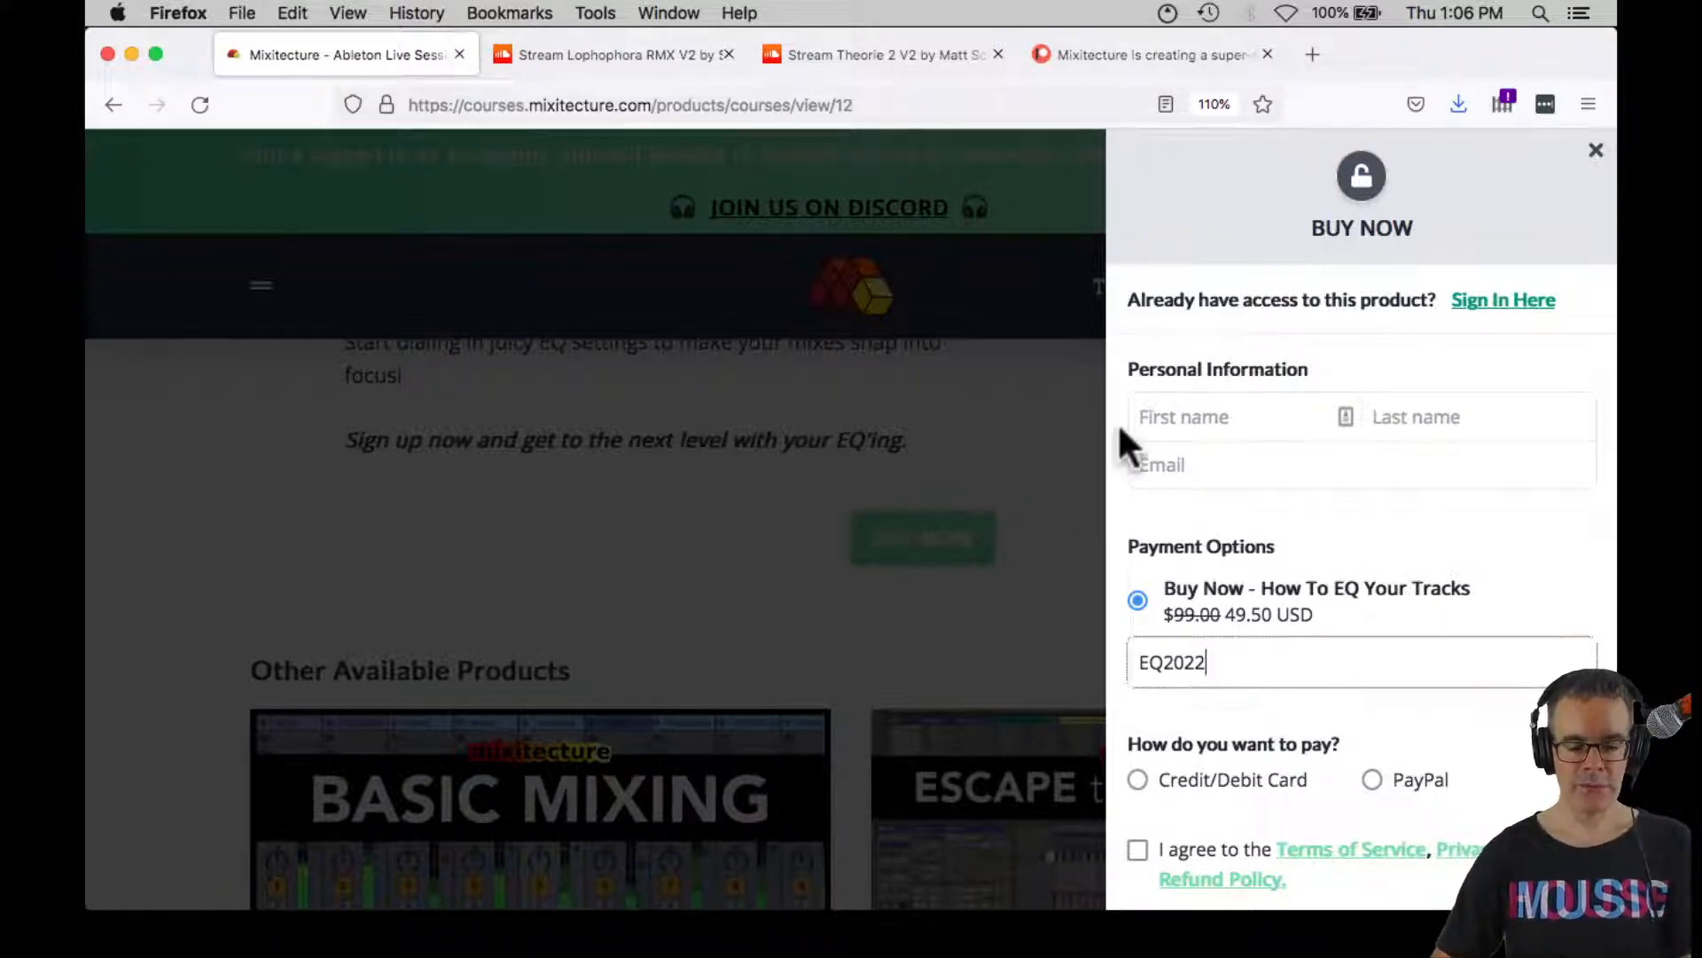
# Switch to Ableton Live, play the arrangement from bar 315 and show the Session View mixer
pyautogui.press('super+Tab')
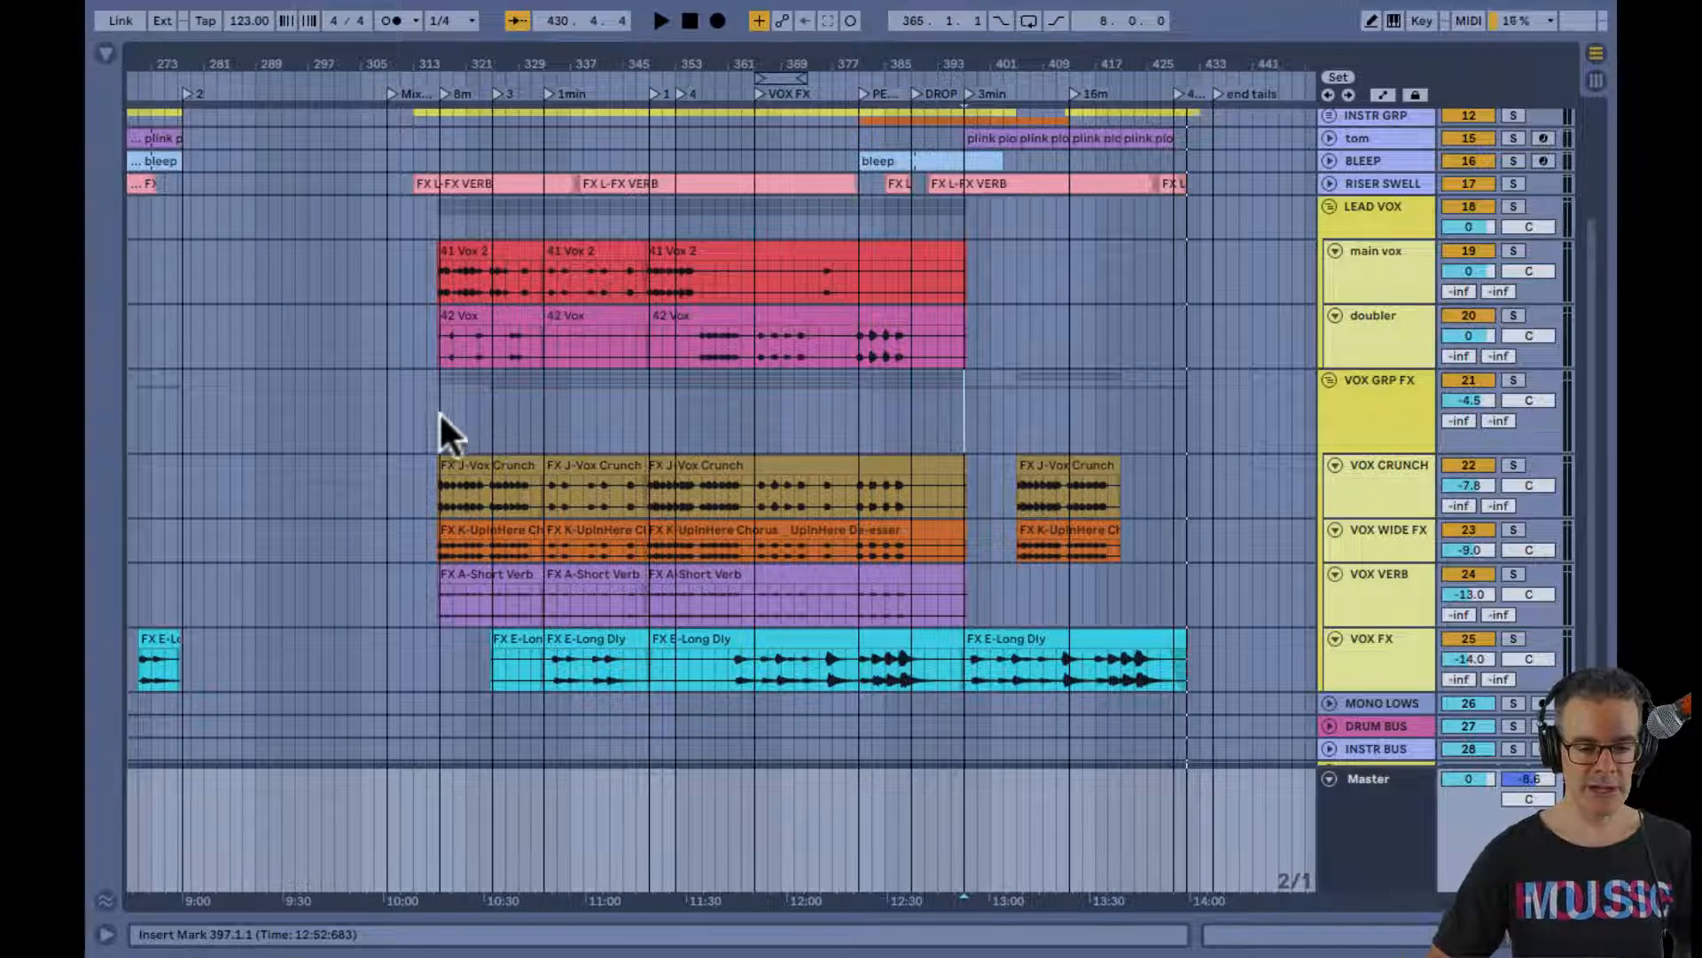
pyautogui.click(428, 413)
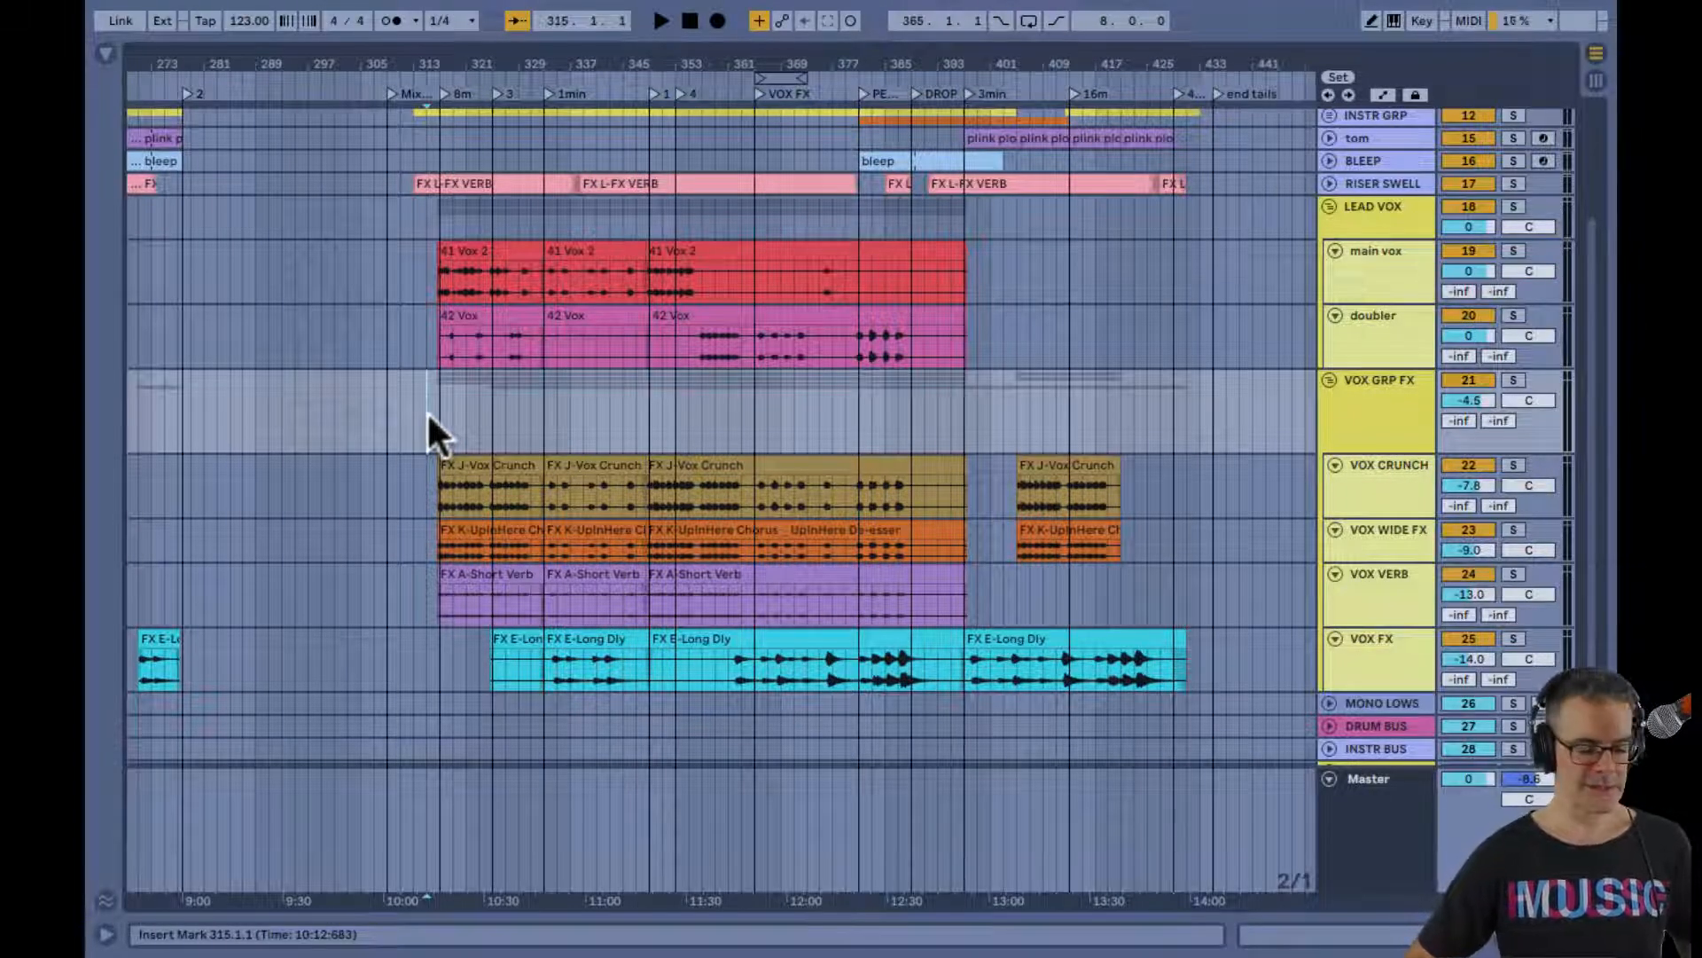
pyautogui.press('space')
pyautogui.press('Tab')
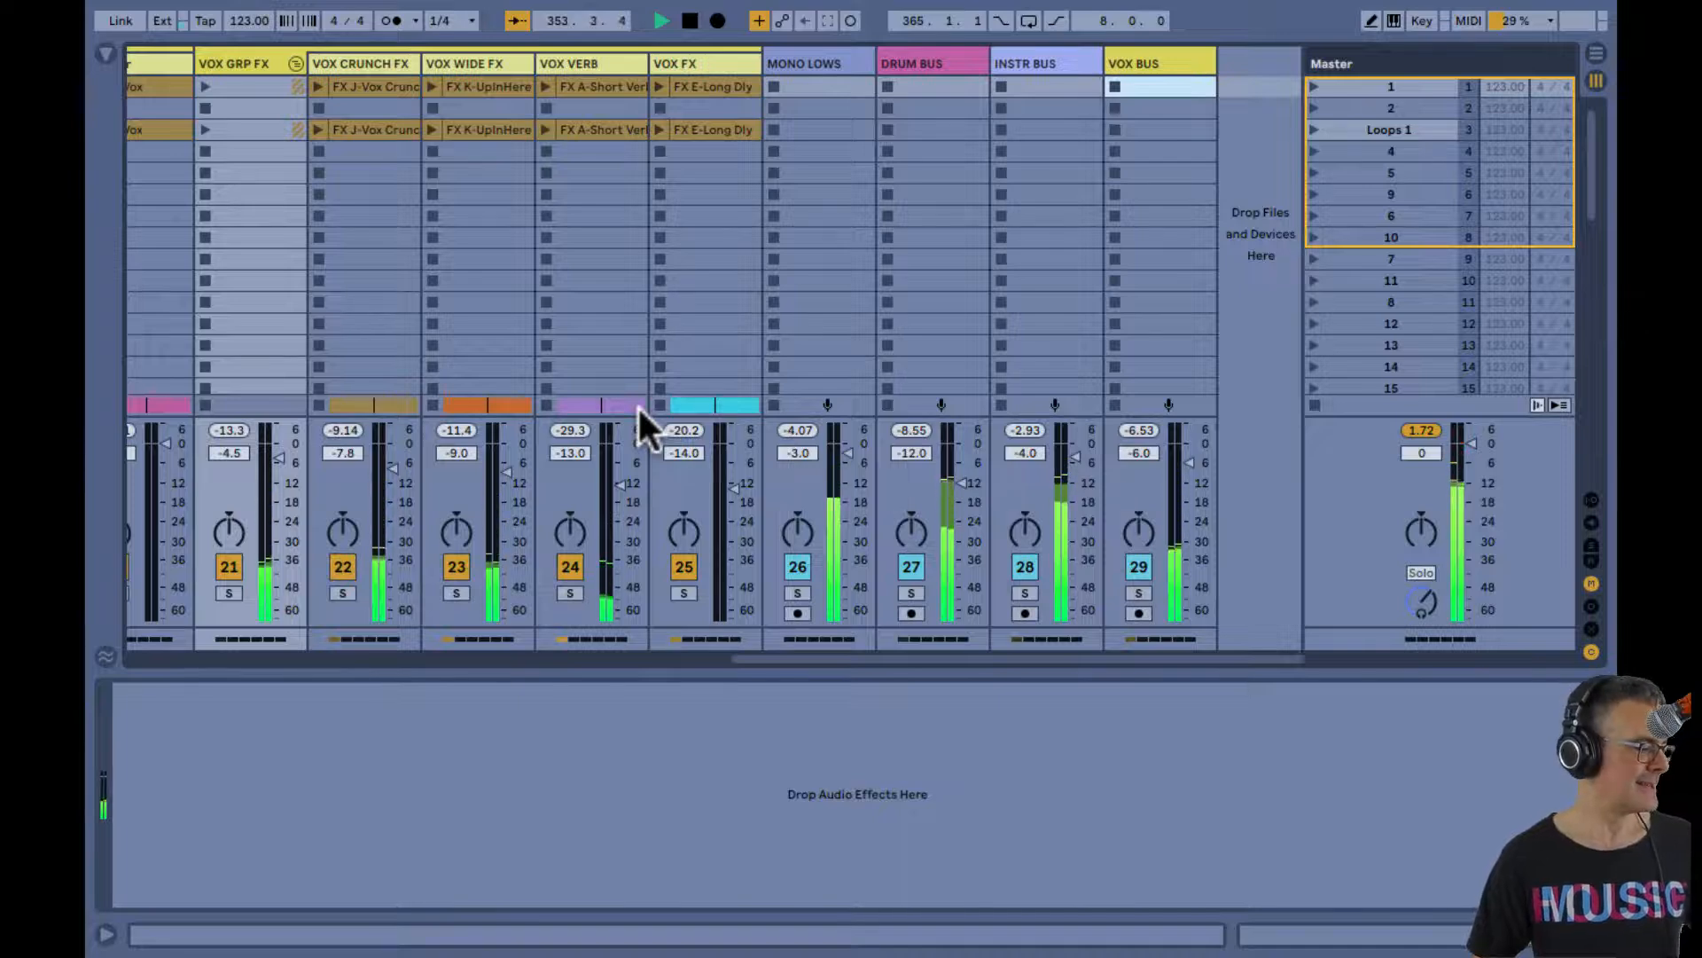
# Switch to Ecamm Live
pyautogui.press('super+Tab')
pyautogui.press('super+Tab')
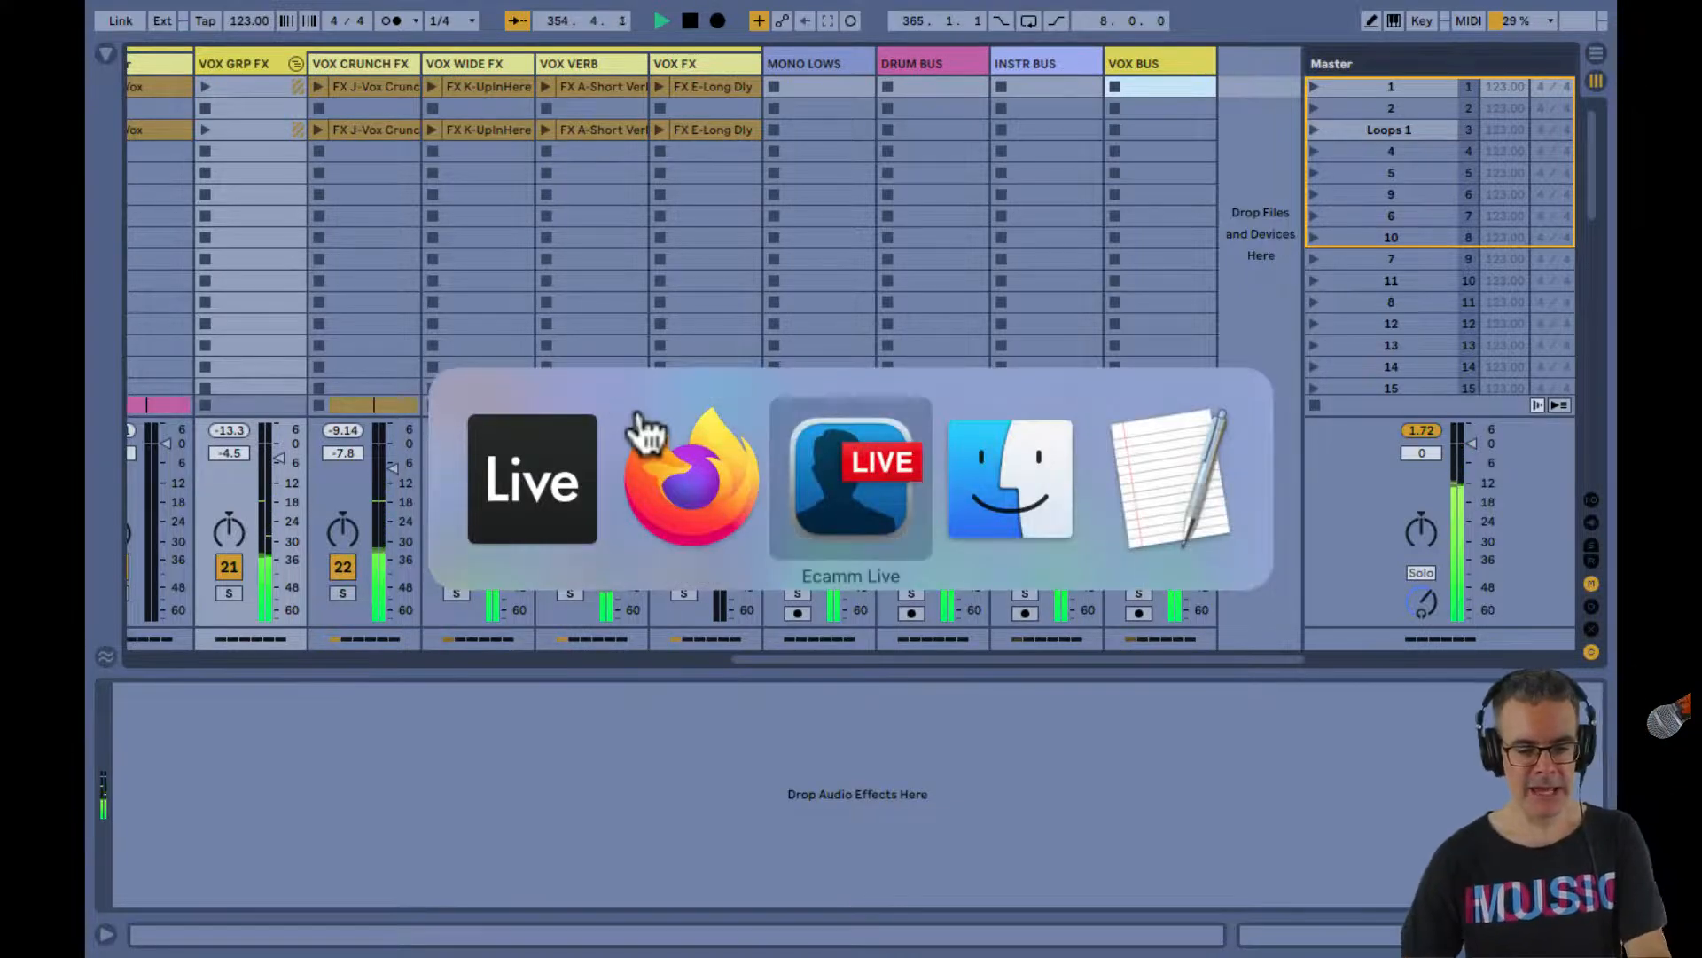